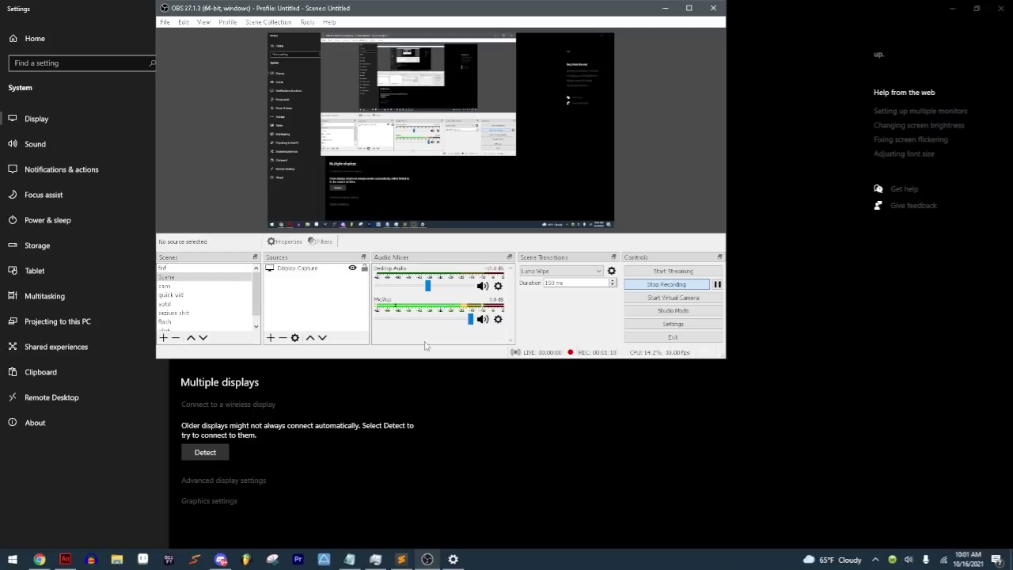
Step: Switch to Chrome, search Google for "psyche engine fnf" and open the Psych Engine mod page on GameBanana
click(38, 559)
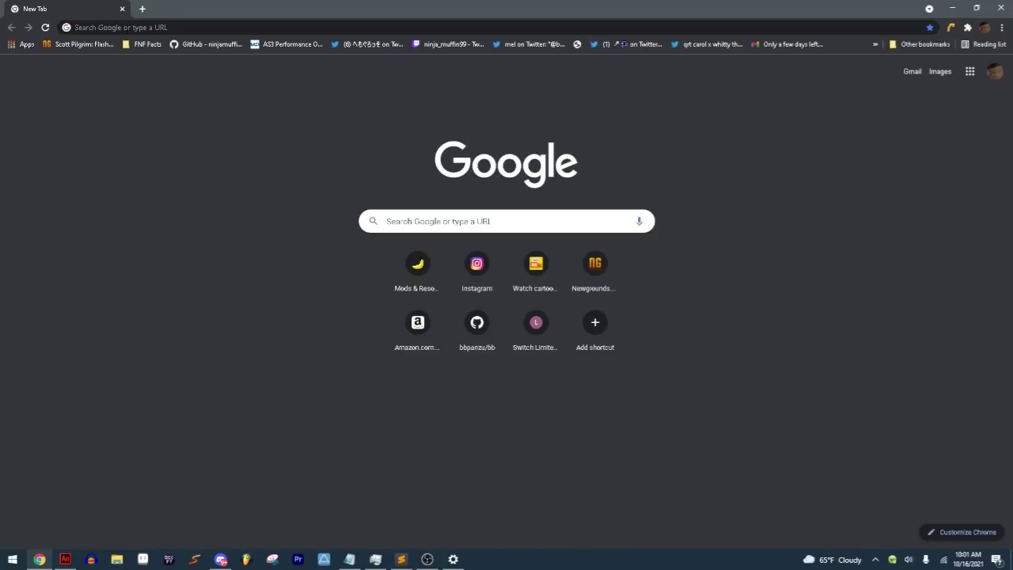
click(356, 26)
text(ps)
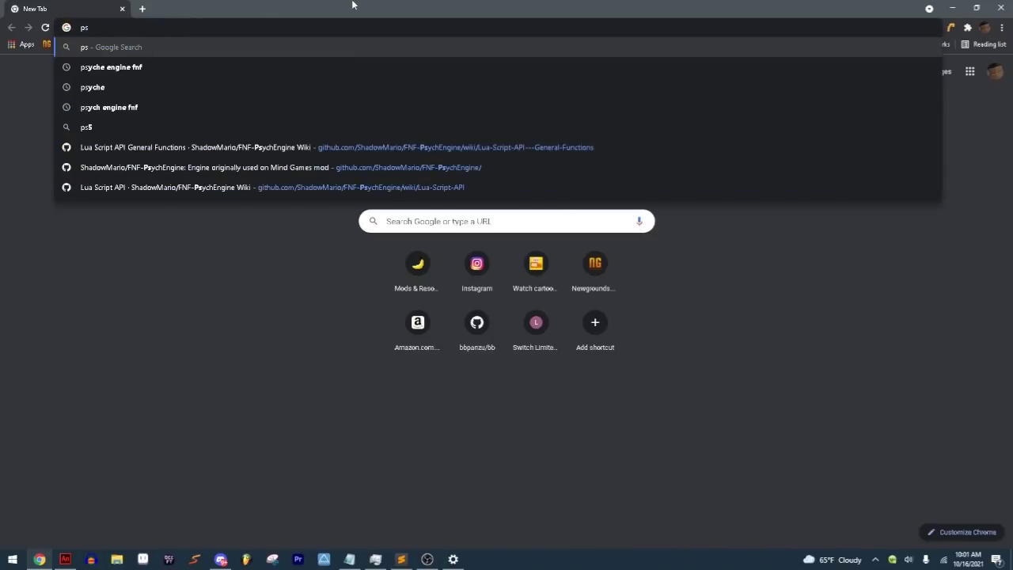
key(Down)
key(Return)
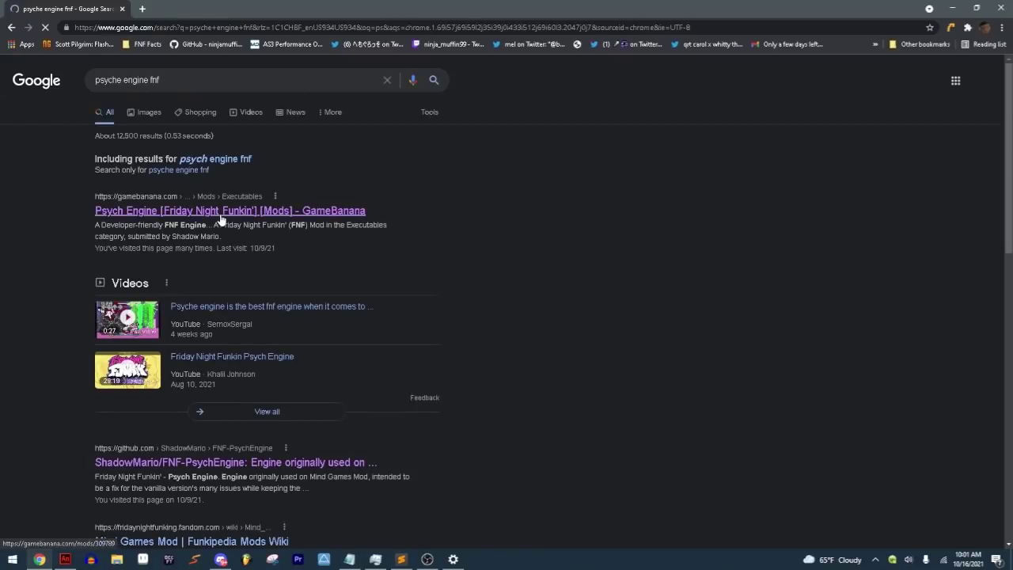
click(219, 215)
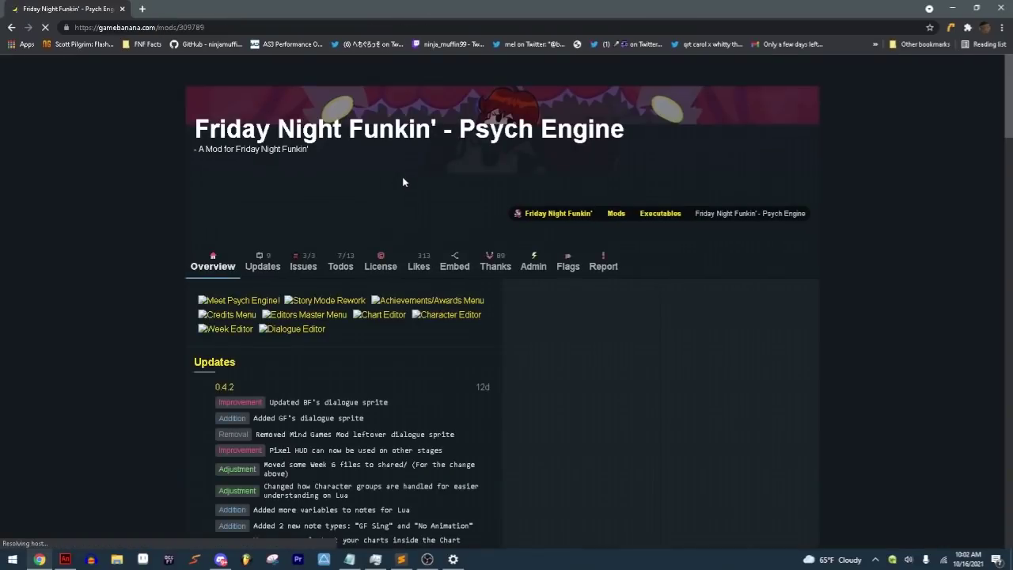
Step: Look through the Psych Engine page's update notes, description and feature list down to its Files section
scroll(407, 165, down, 5)
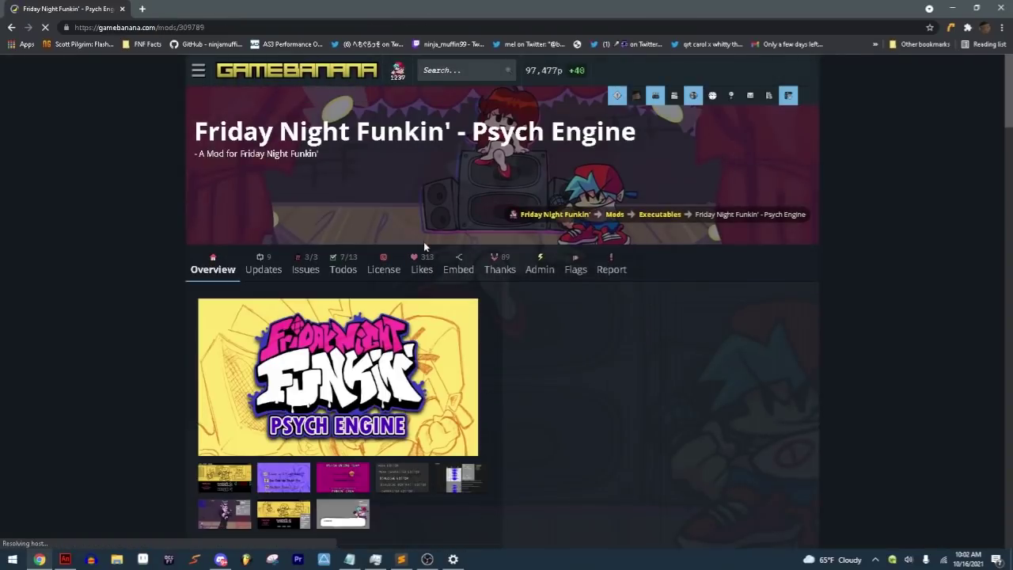
scroll(421, 332, down, 1)
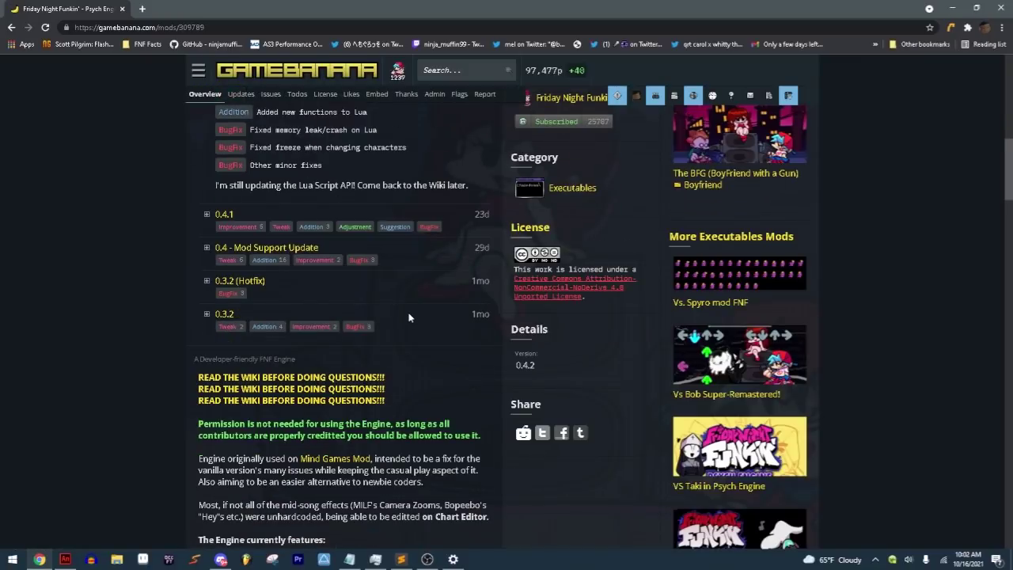
scroll(466, 207, down, 4)
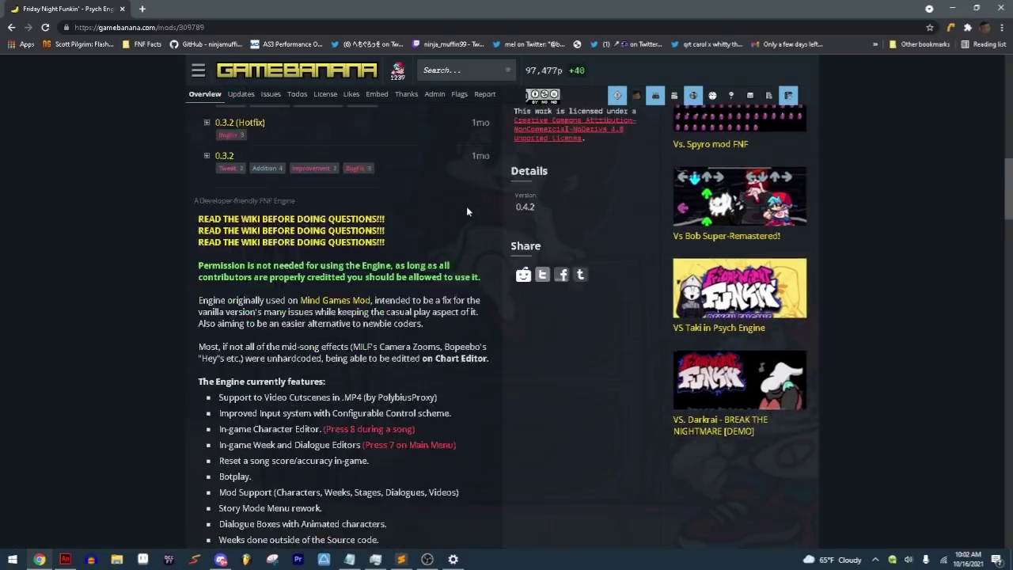
scroll(466, 207, up, 5)
scroll(396, 258, up, 4)
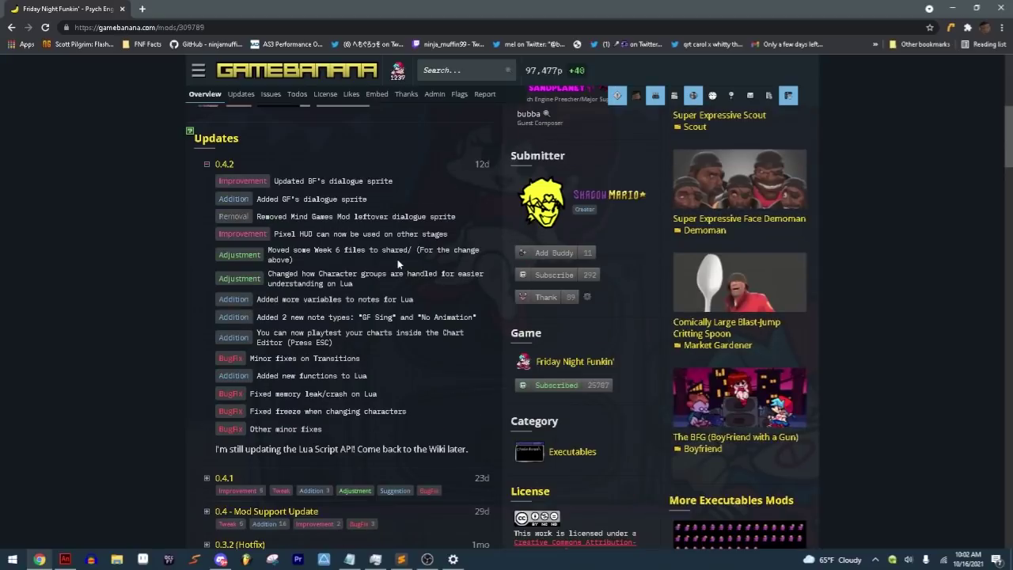
click(471, 183)
scroll(340, 325, down, 7)
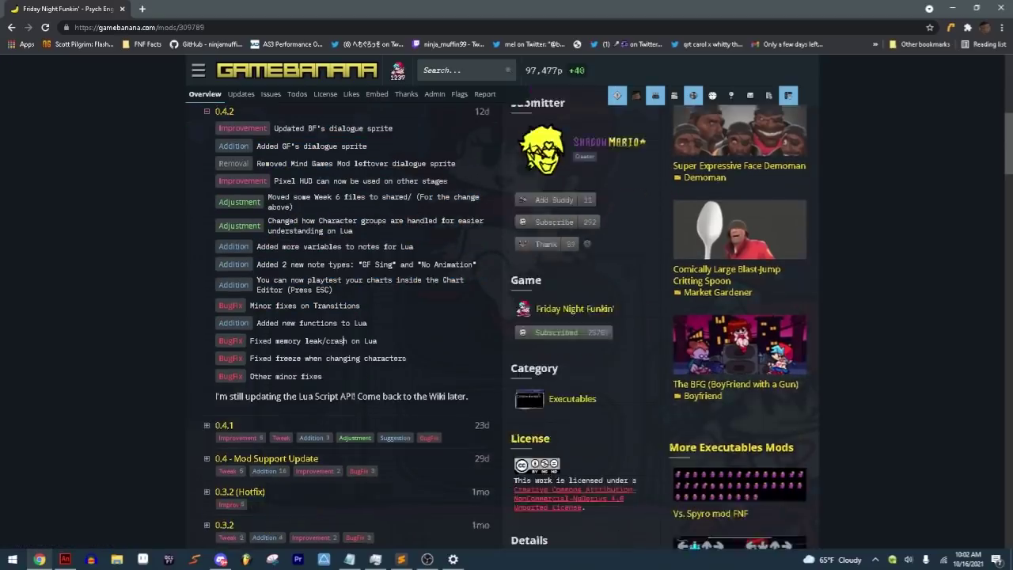
scroll(341, 330, down, 6)
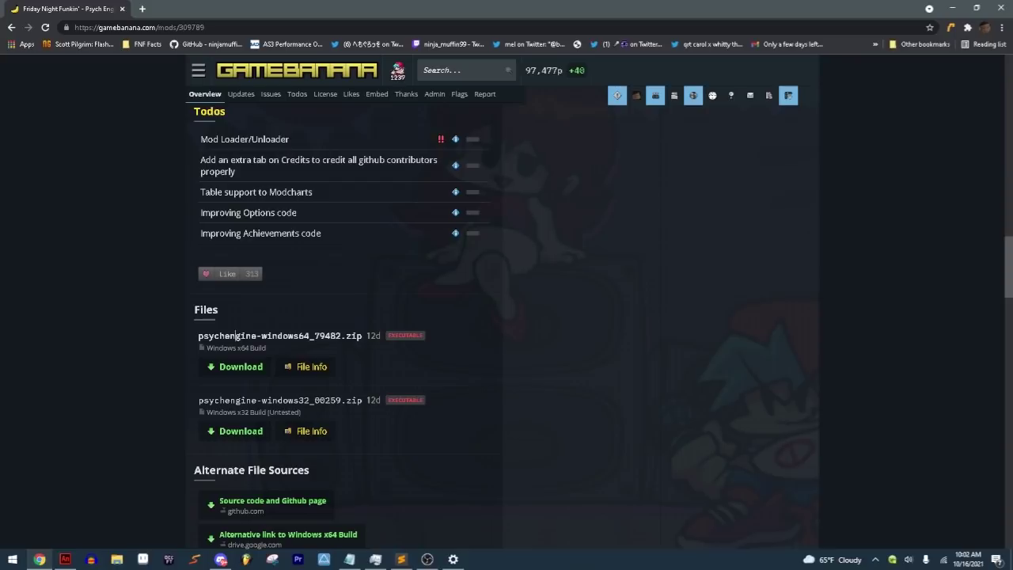
Step: Download the Windows x64 build, psychengine-windows64_79482.zip, and save it in the Downloads folder
drag(235, 335, 377, 336)
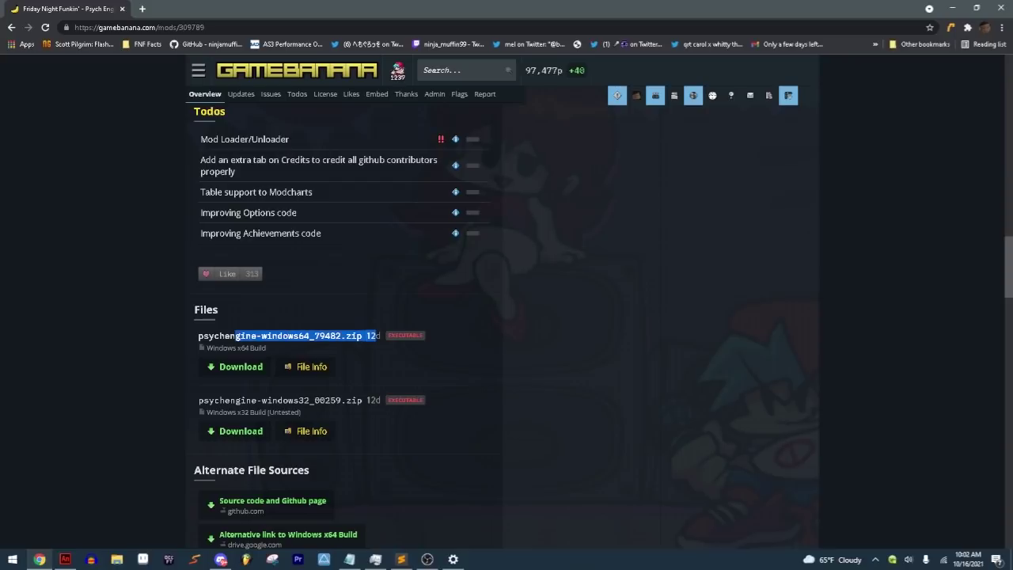
click(255, 367)
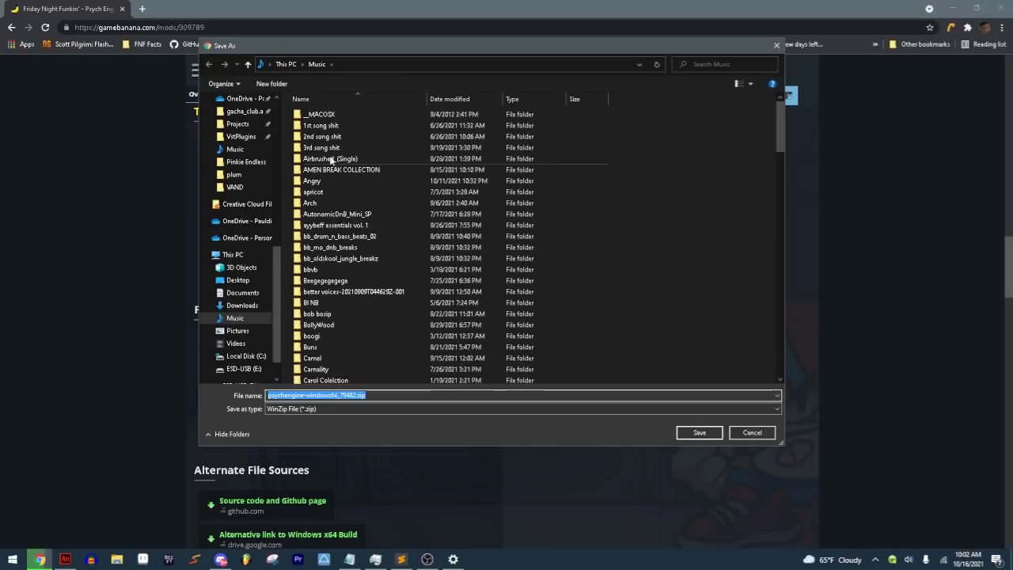
click(242, 305)
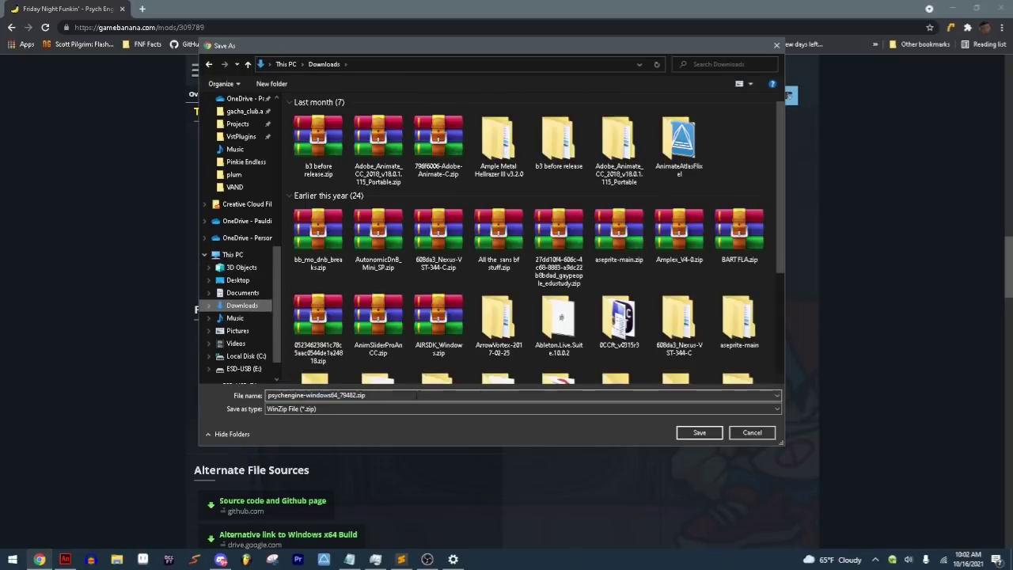
click(686, 436)
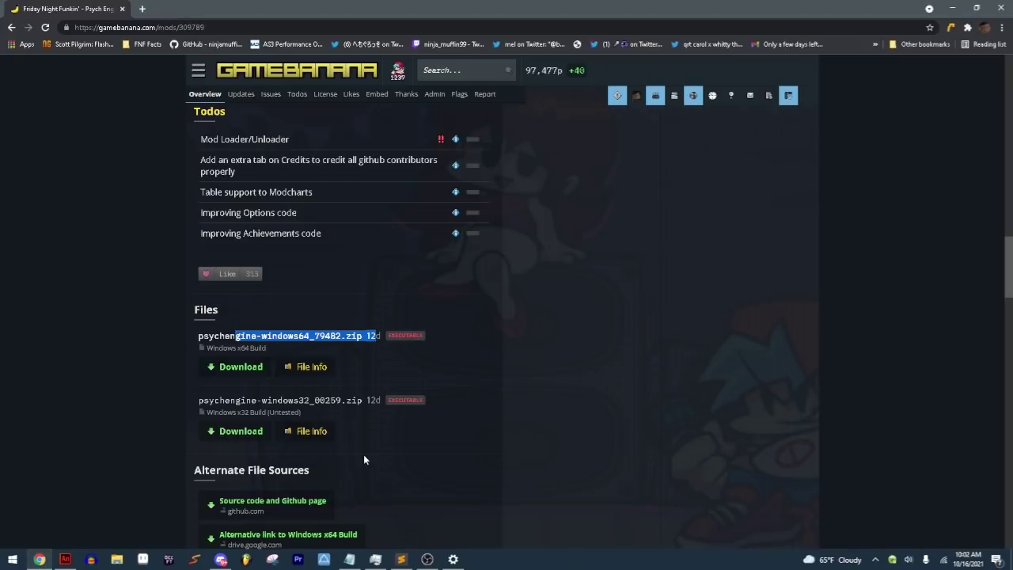
scroll(545, 416, up, 3)
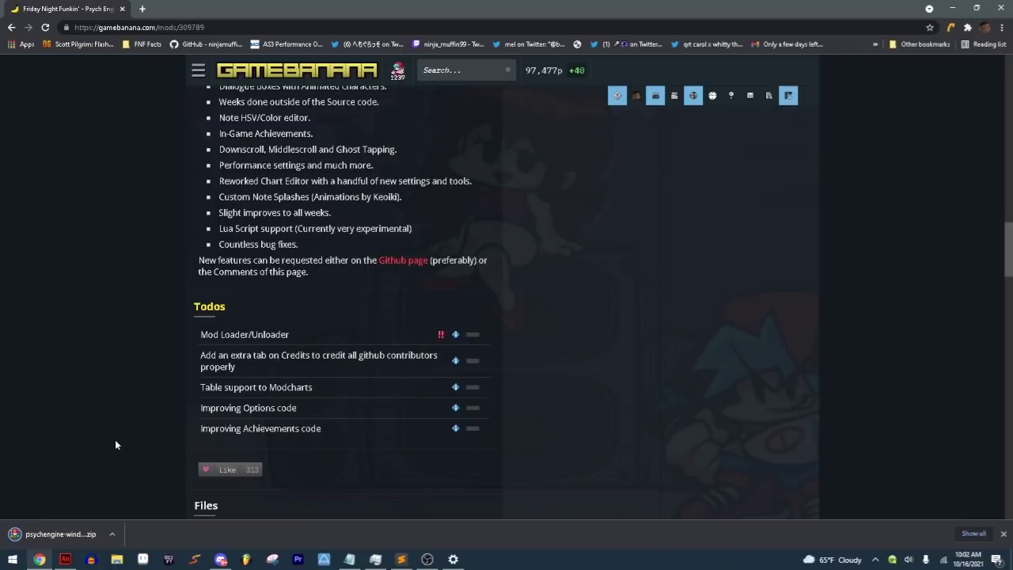
Step: Open the downloaded zip, extract it to a PSYCH ENGINE folder in Downloads, and open the extracted PsychEngine folder
click(75, 530)
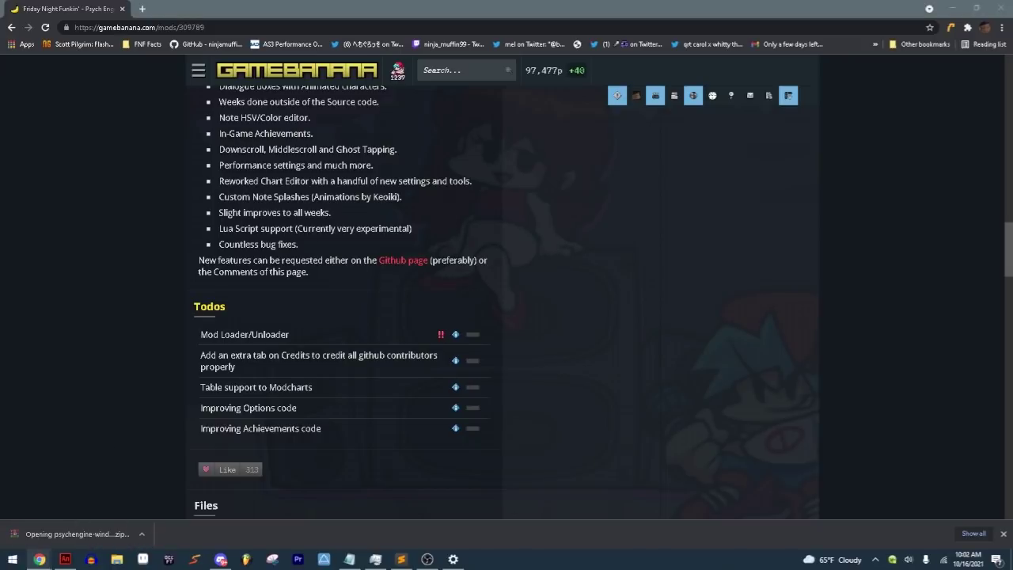
click(542, 290)
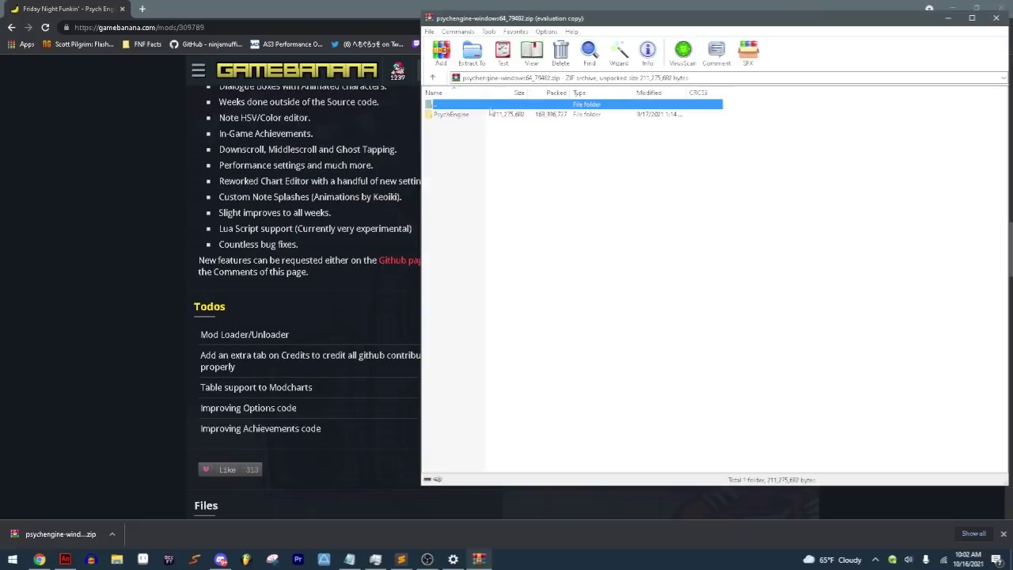
click(772, 259)
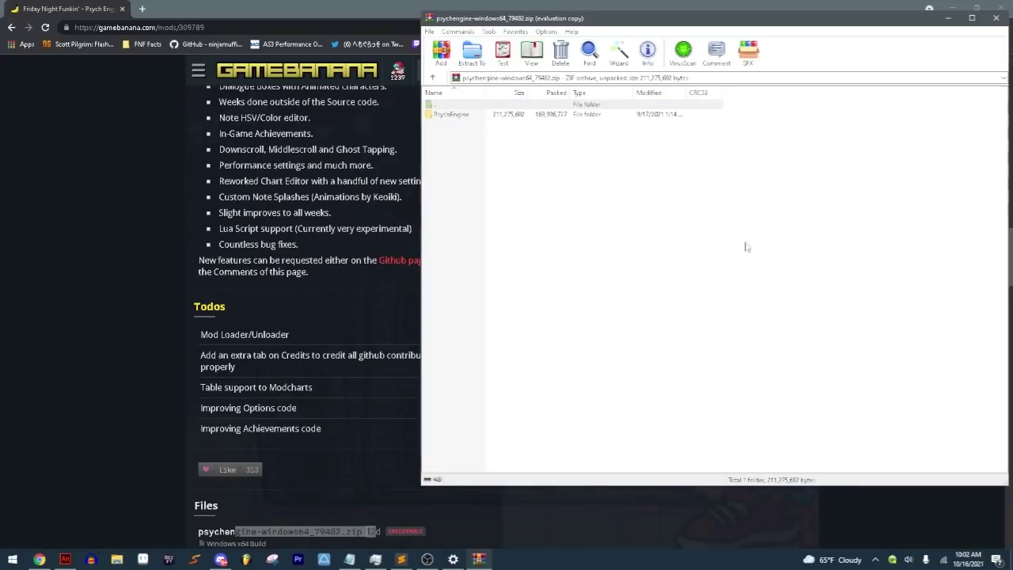
click(473, 54)
drag(600, 194, 519, 194)
text(PSYCH)
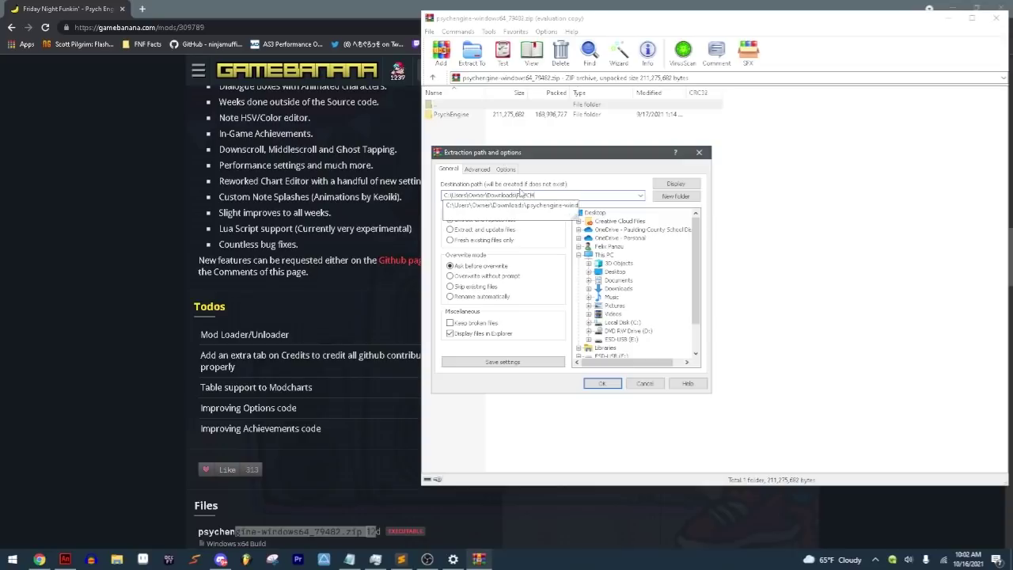
text( ENGINE)
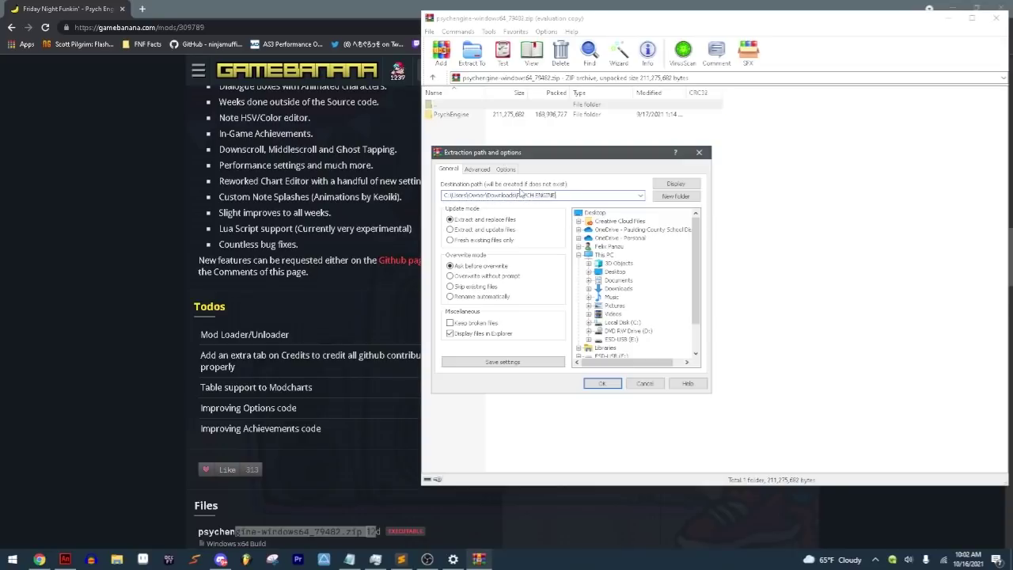
key(Return)
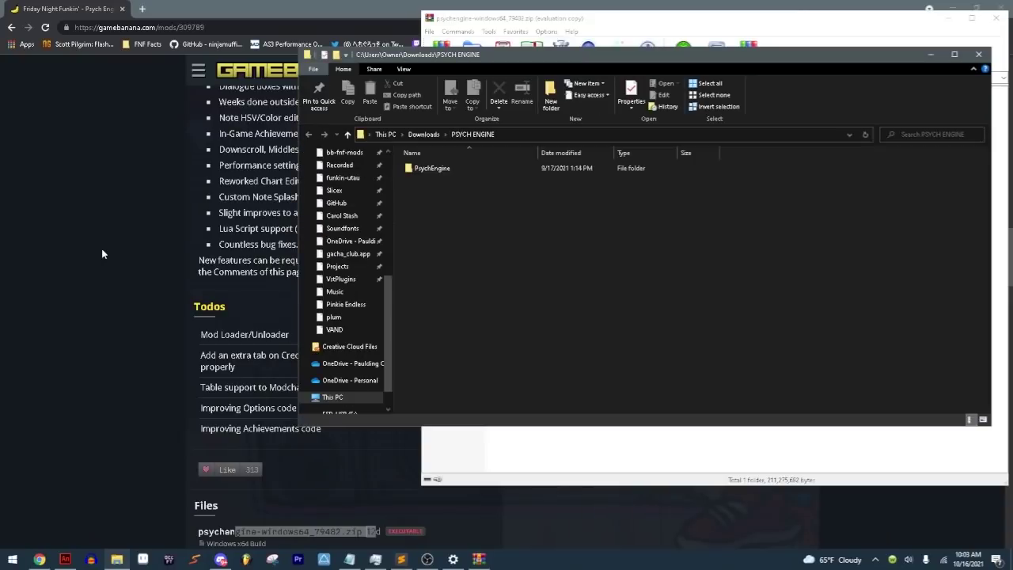
double_click(410, 169)
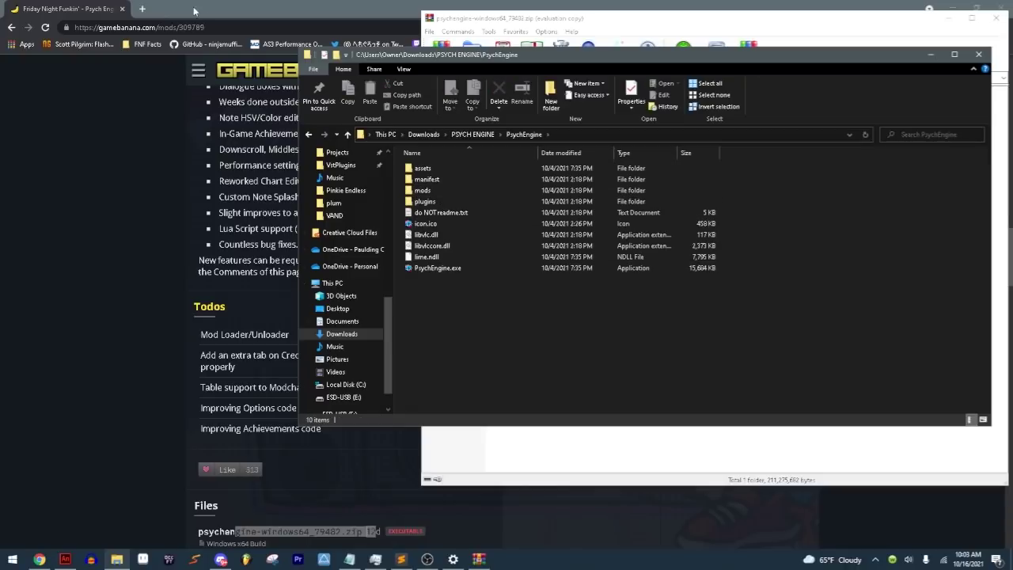
Step: Return to GameBanana and open the FNF: Madness Vandalization mod page from the signed-in member's profile
click(142, 9)
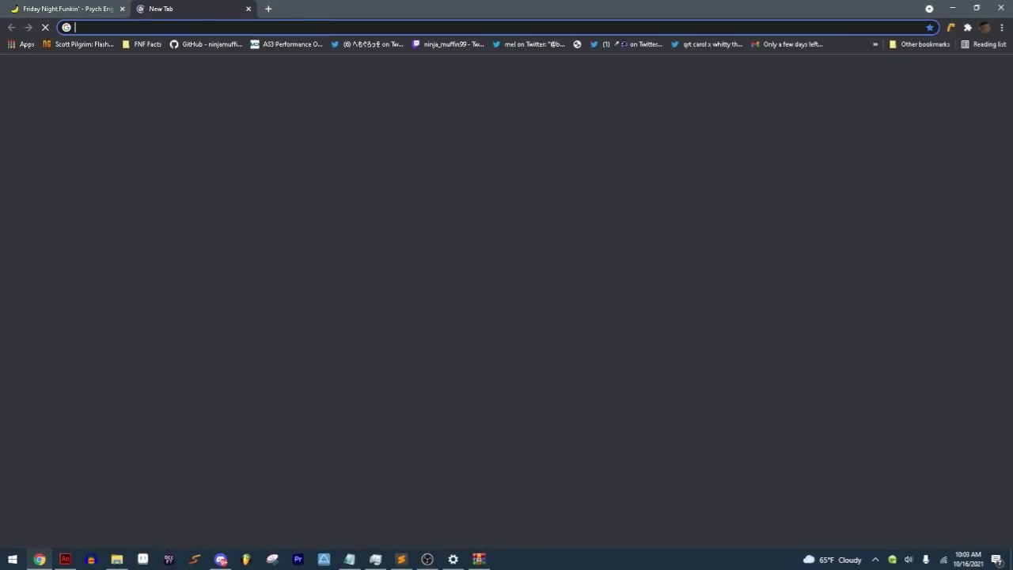
click(247, 8)
scroll(625, 121, up, 1)
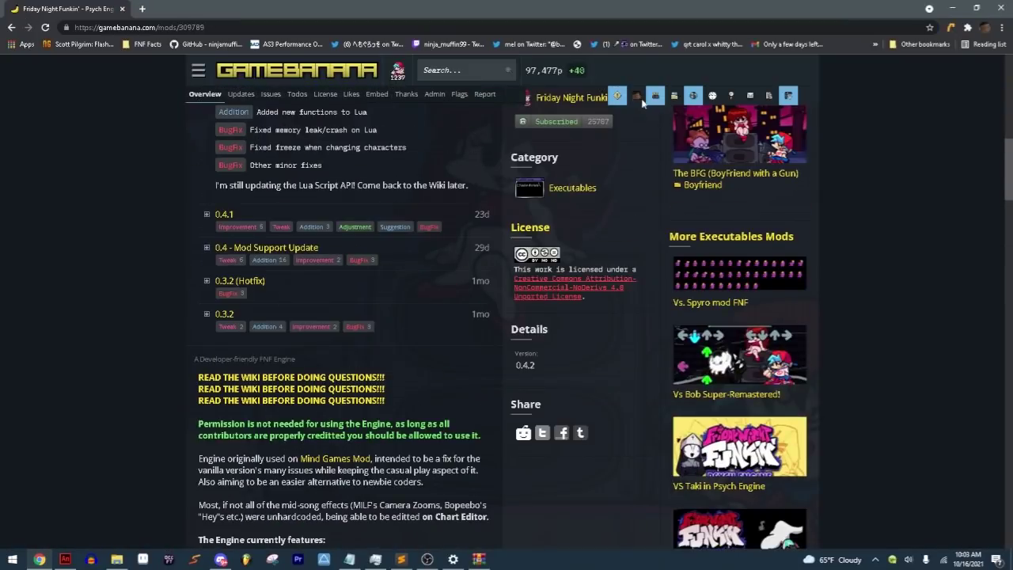
click(635, 95)
click(677, 168)
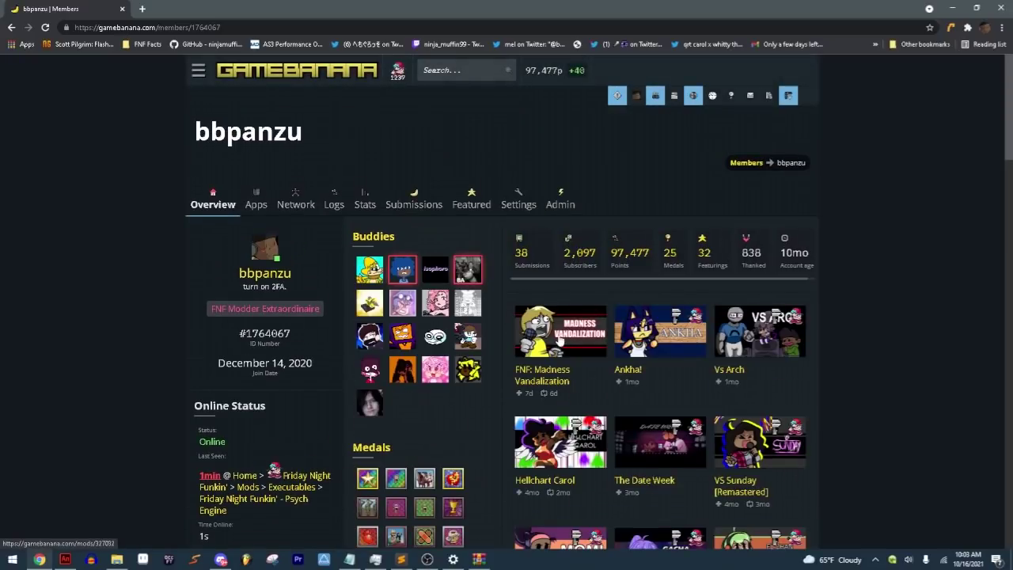
click(558, 341)
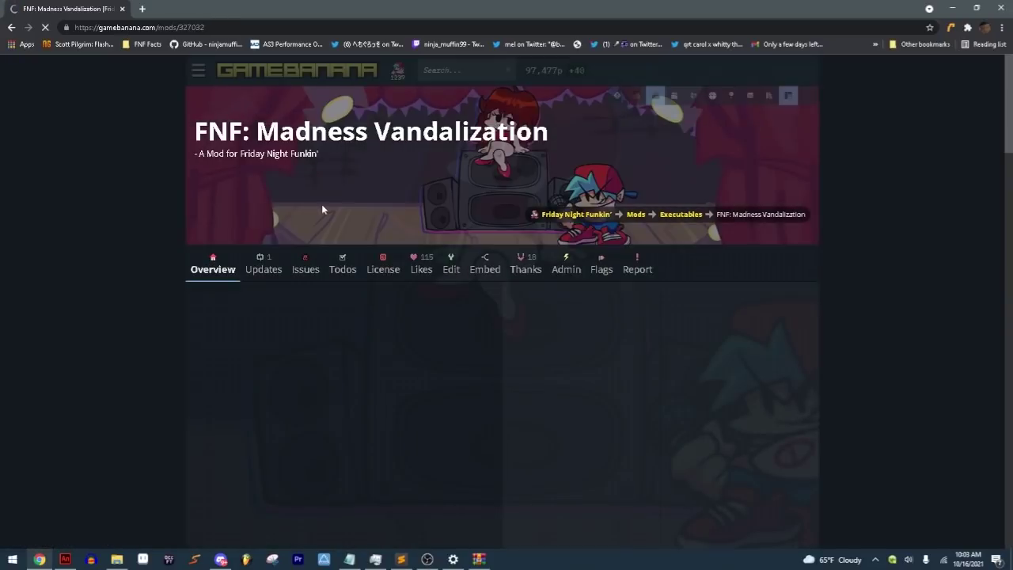
Step: Tick off both moderator tips on the Madness Vandalization page, about adding a video and more screenshots
scroll(77, 238, down, 2)
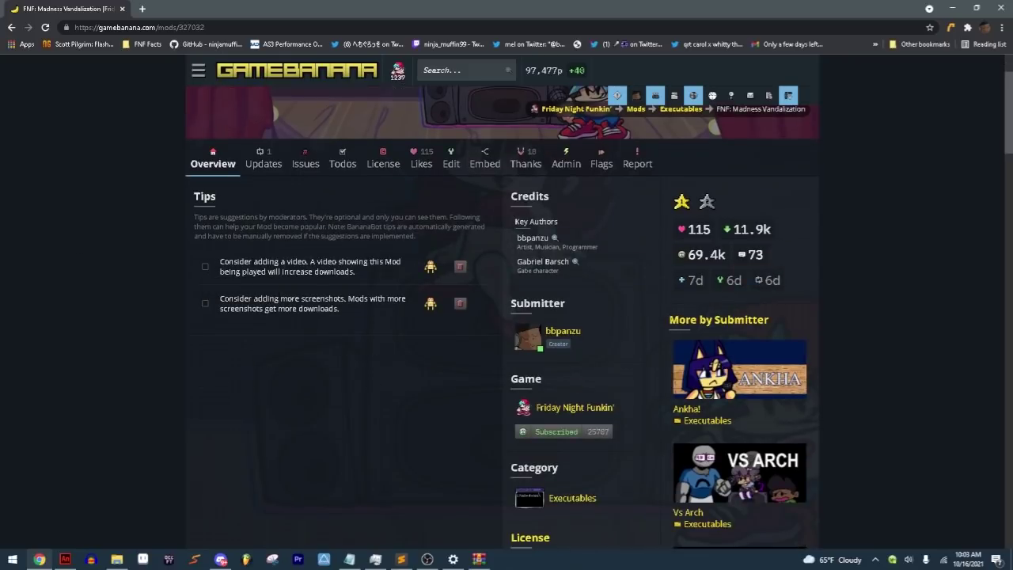
click(205, 268)
click(206, 303)
Step: Download madvan_4a3cc.rar from the mod's Files section and save it in Downloads\PSYCH ENGINE\PsychEngine
scroll(407, 309, down, 6)
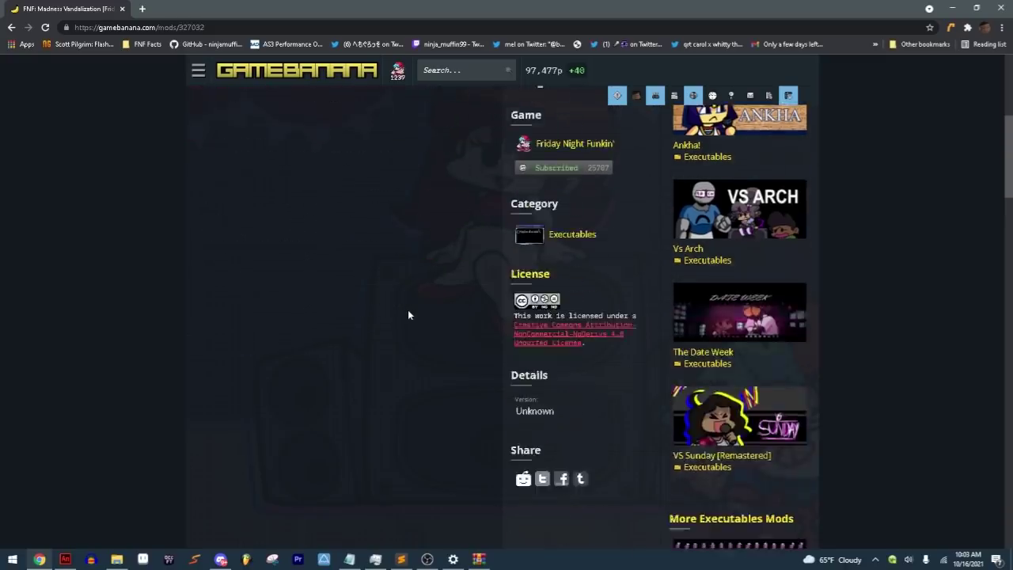
scroll(407, 307, up, 3)
scroll(408, 305, down, 6)
scroll(407, 305, down, 4)
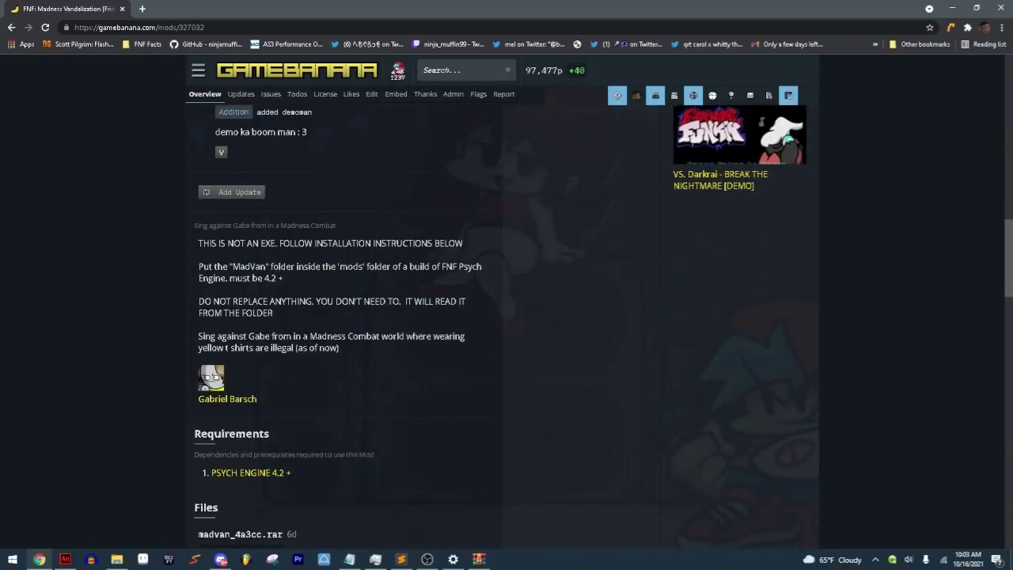
scroll(372, 301, up, 5)
scroll(276, 314, down, 8)
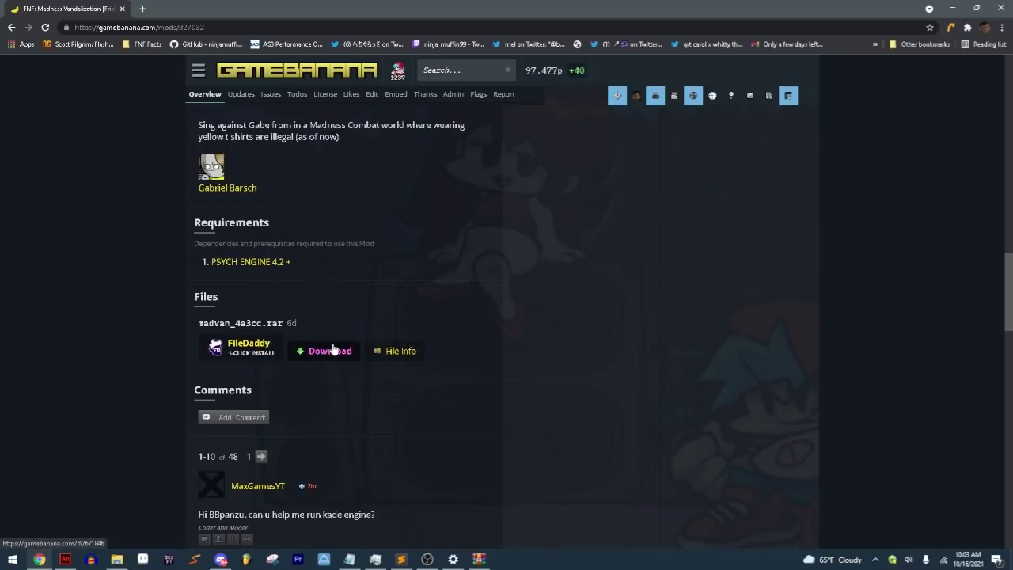
click(334, 350)
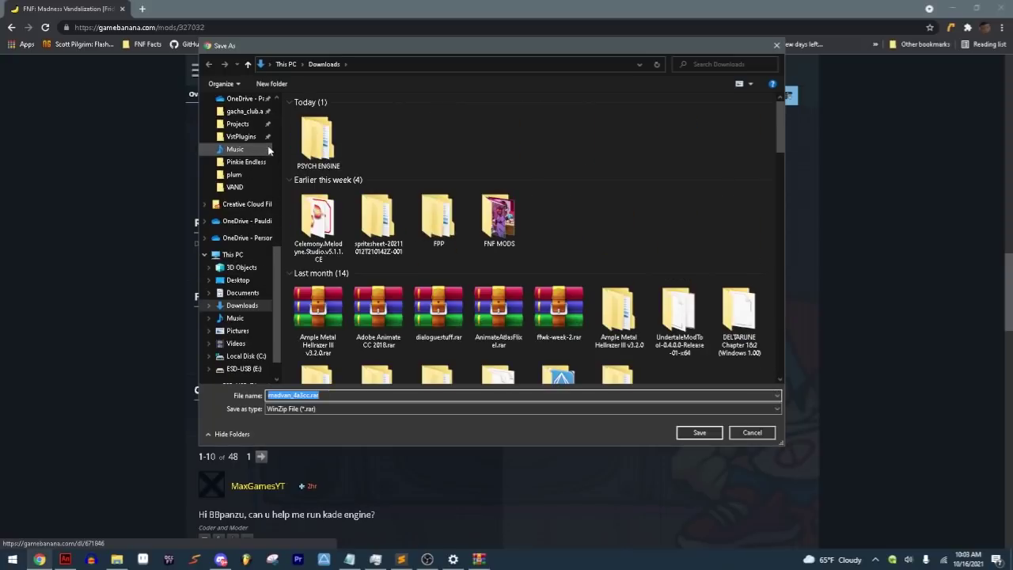
double_click(324, 142)
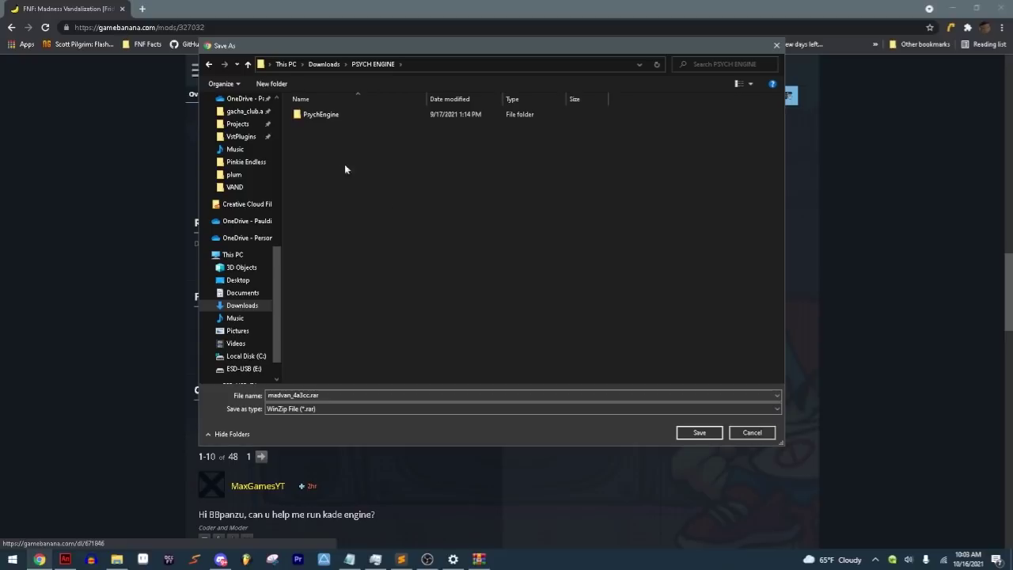
double_click(355, 115)
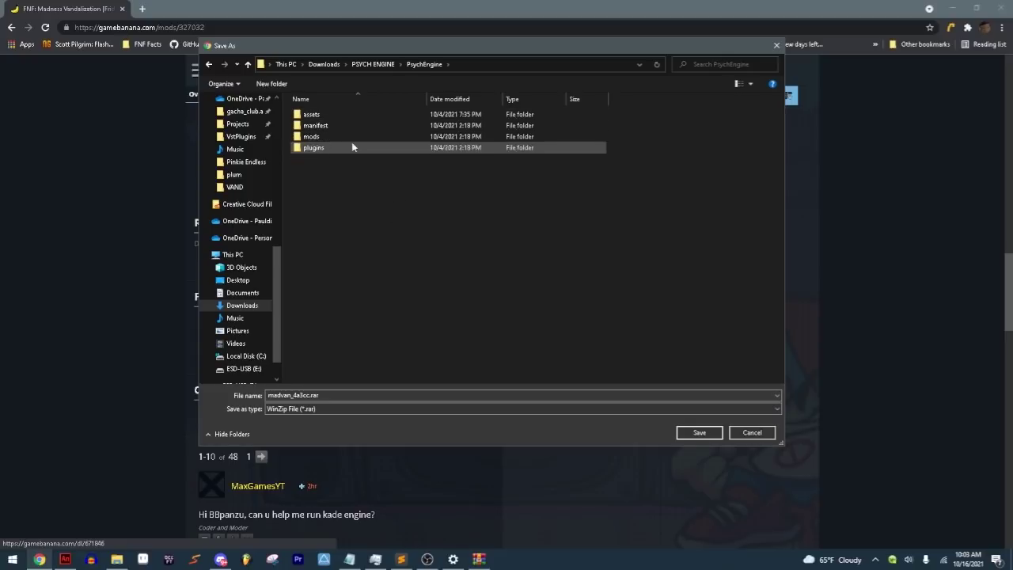
click(688, 433)
Step: Review the mod's installation instructions and switch to the File Explorer window showing the PsychEngine folder
scroll(187, 403, up, 3)
scroll(193, 252, down, 1)
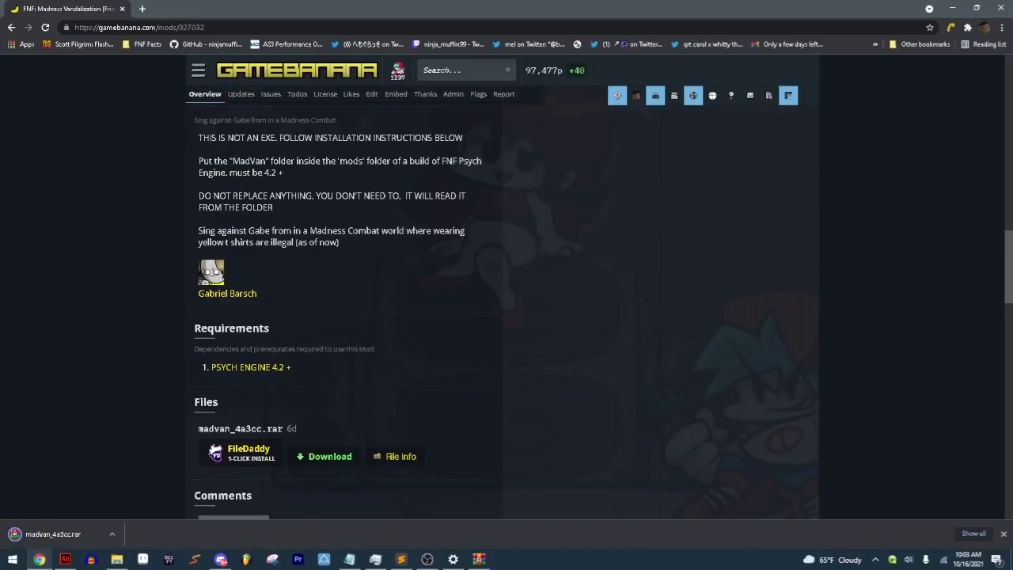
key(alt+Tab)
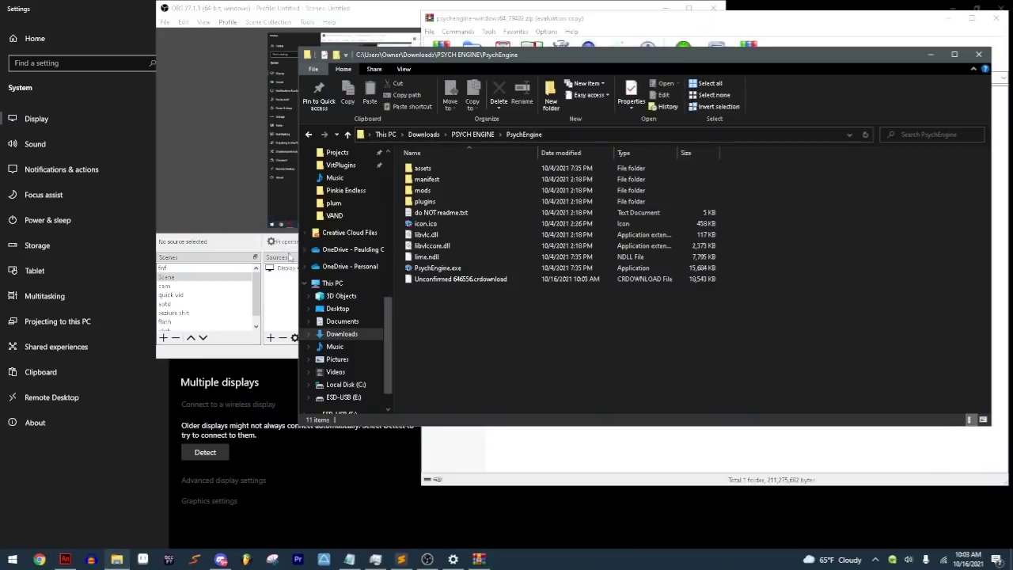
Step: Switch to Chrome, search Google for "madness vandalization fnf" and open the mod's GameBanana result
click(40, 560)
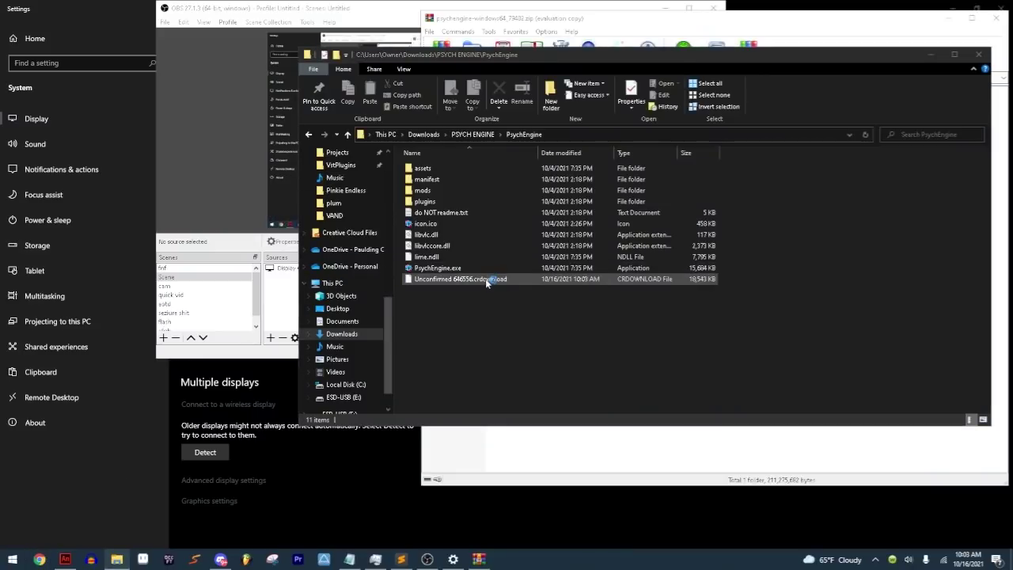
click(463, 279)
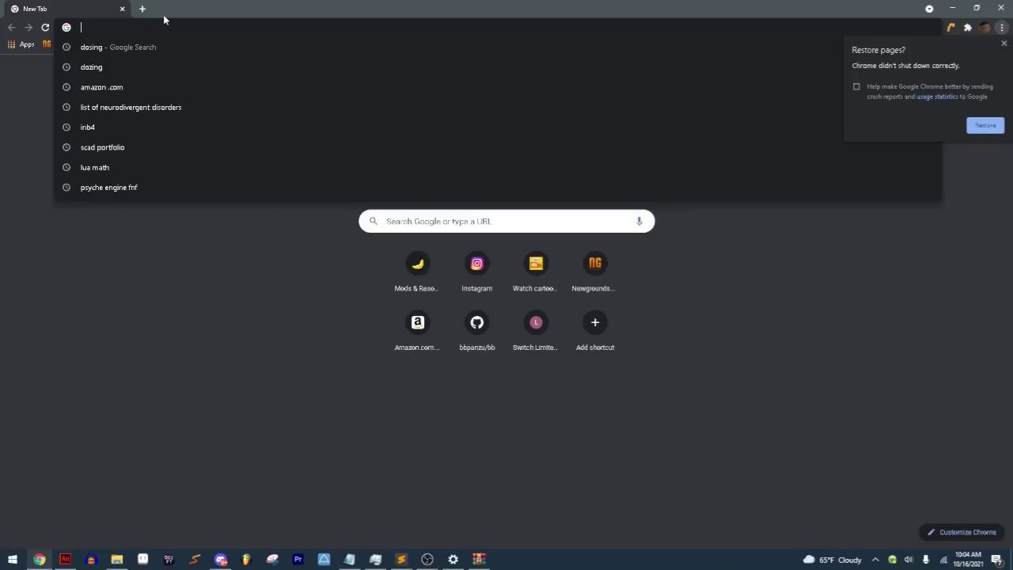
text(p)
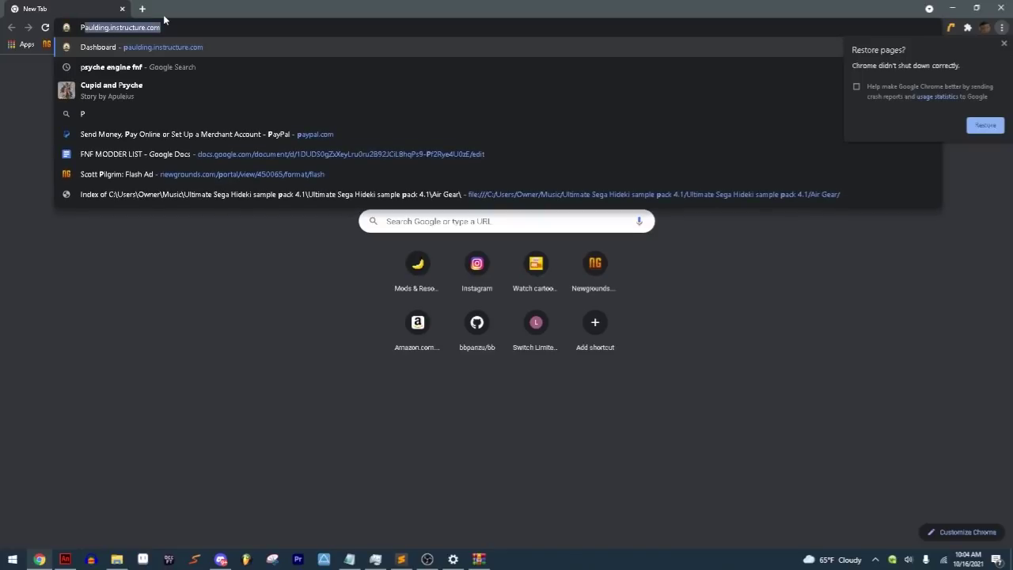
key(BackSpace)
key(BackSpace)
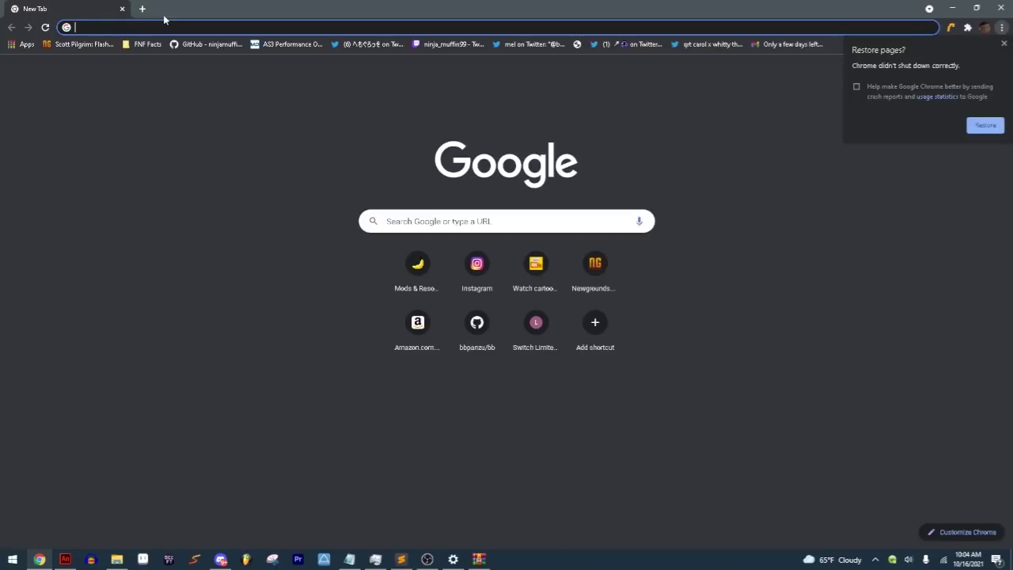
text(madness)
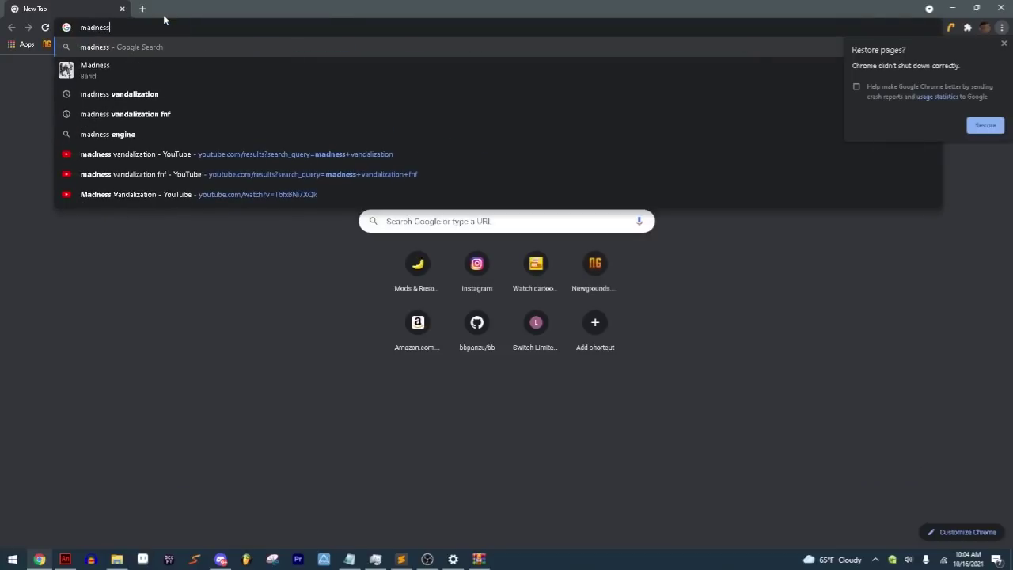
text( vandal)
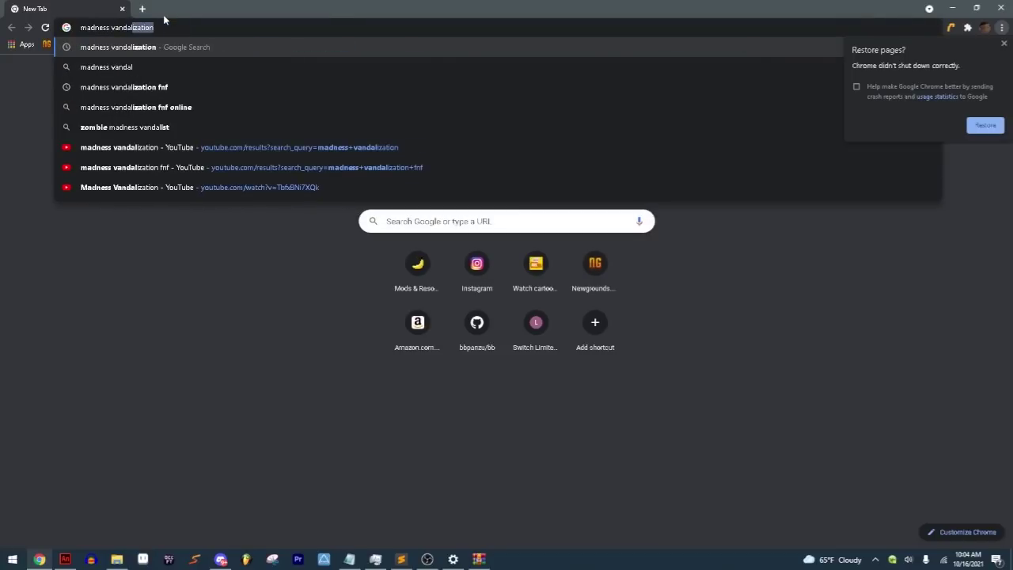
key(Down)
key(Down)
key(Return)
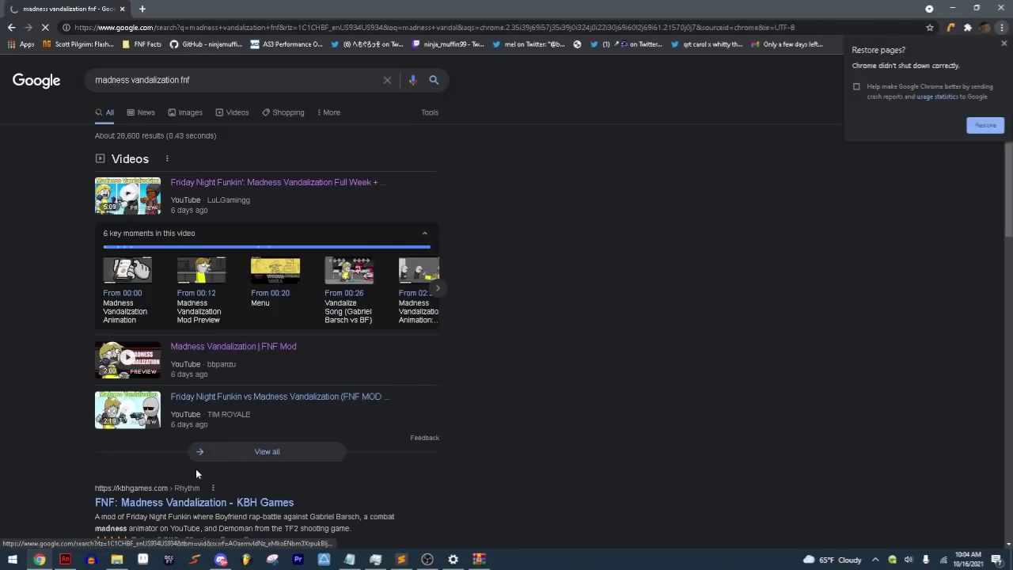
scroll(185, 193, down, 4)
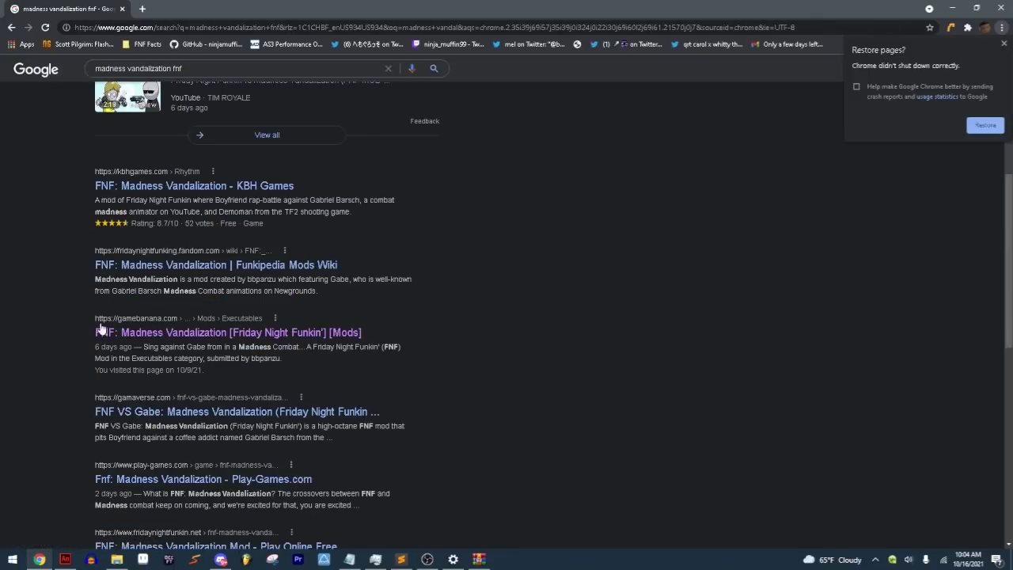
click(148, 335)
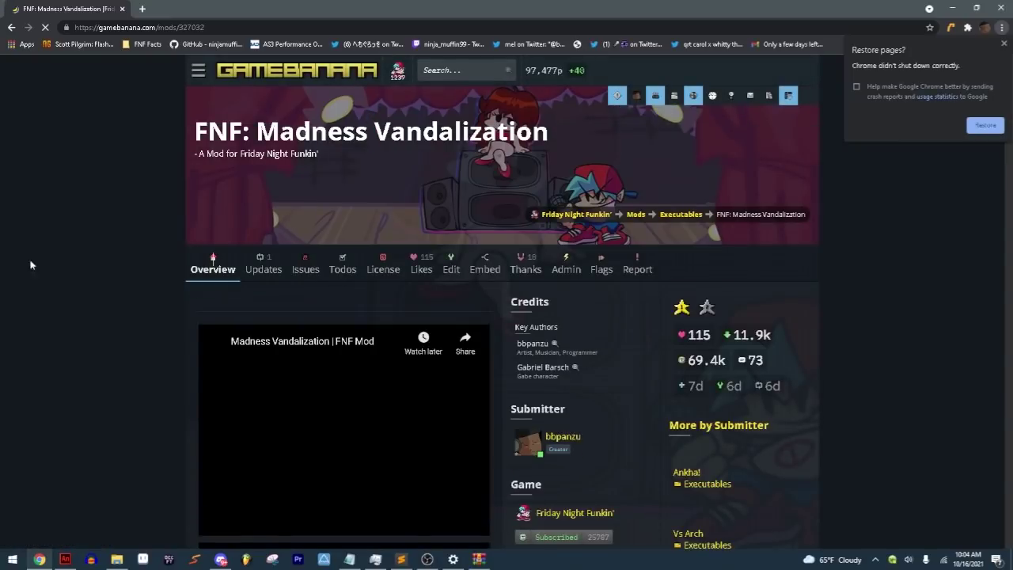
Step: Download madvan_4a3cc.rar from the mod page's Files section and save it in Downloads\PSYCH ENGINE\PsychEngine
scroll(509, 280, down, 3)
scroll(508, 278, down, 9)
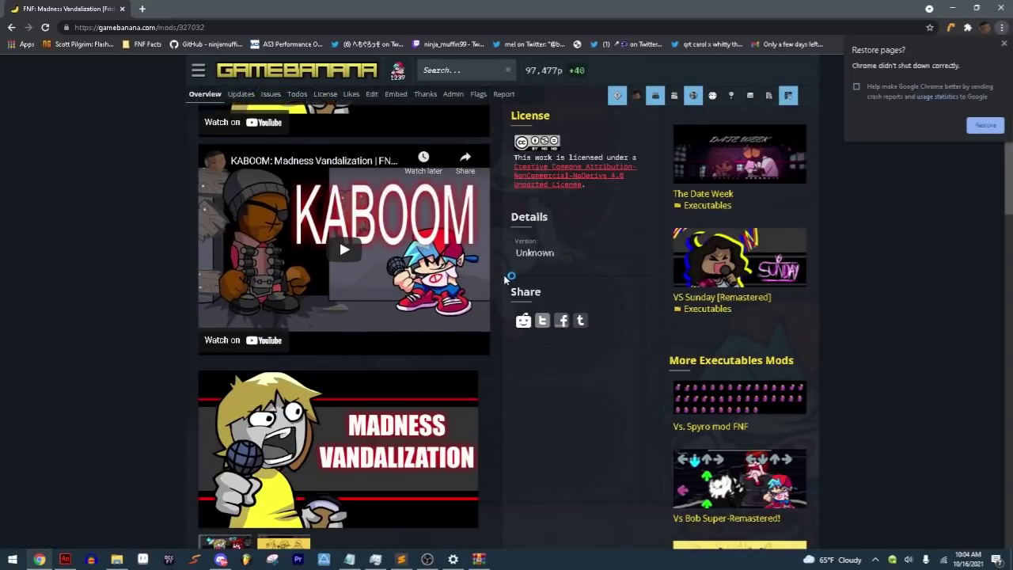
scroll(504, 278, down, 3)
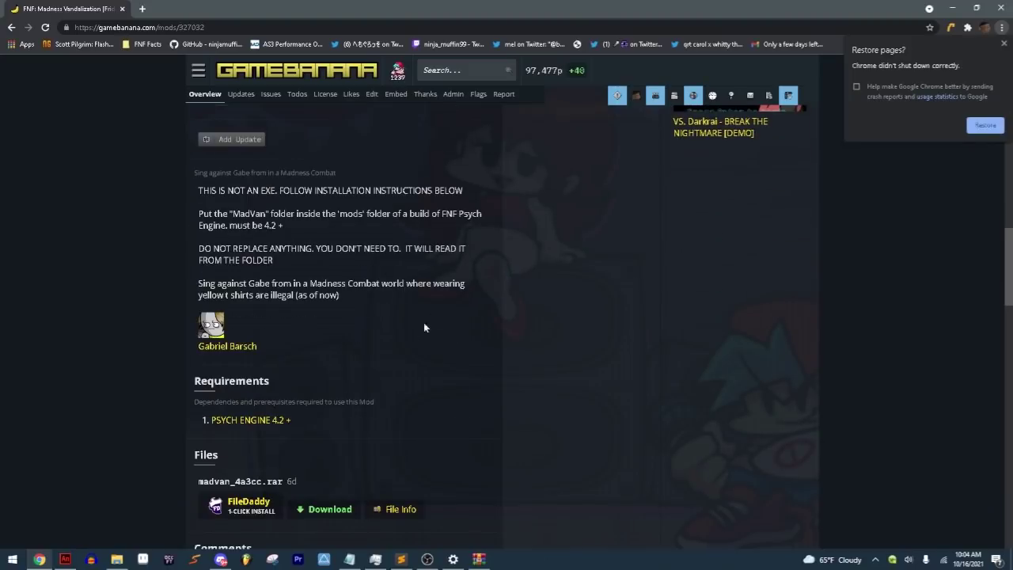
scroll(424, 327, down, 1)
click(335, 456)
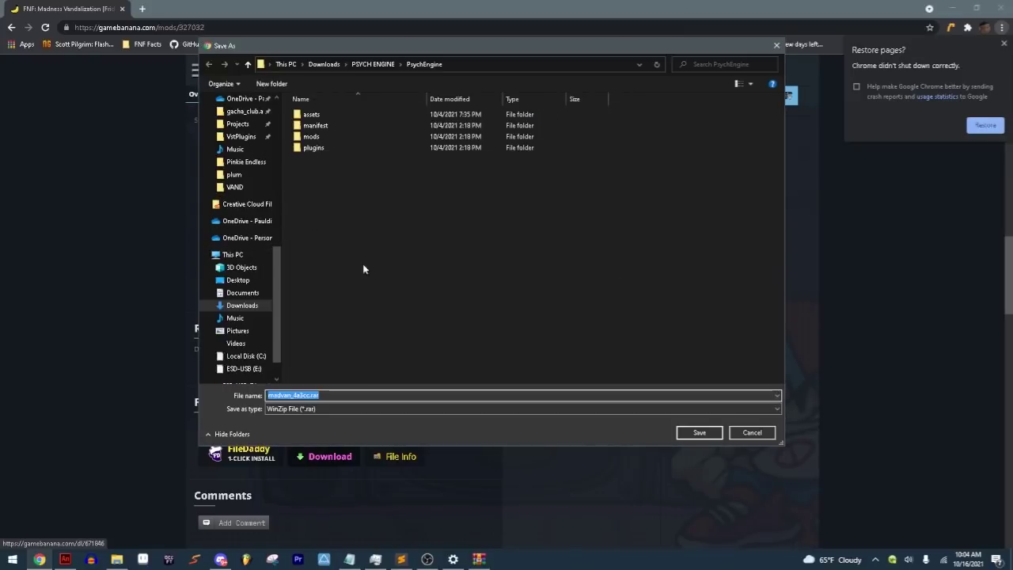
click(697, 432)
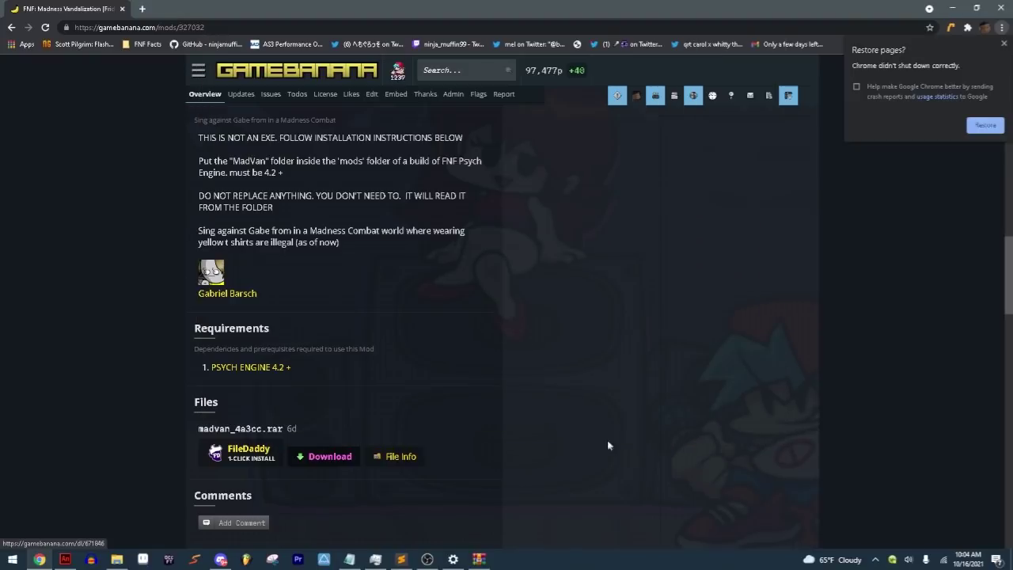
Step: Open the downloaded madvan_4a3cc.rar in WinRAR and extract it to a madvan_4a3cc folder inside PsychEngine
scroll(609, 444, up, 4)
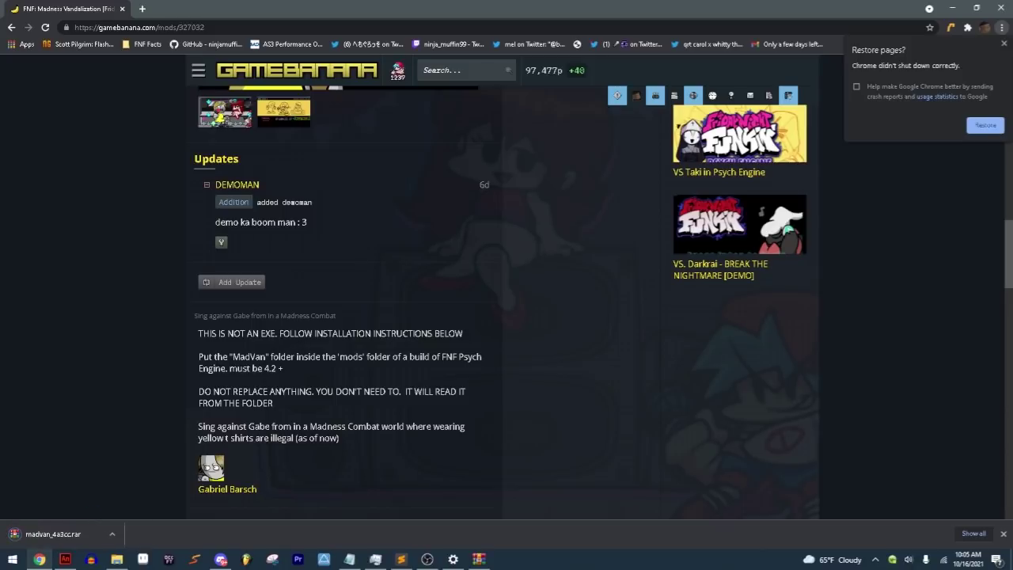
click(87, 530)
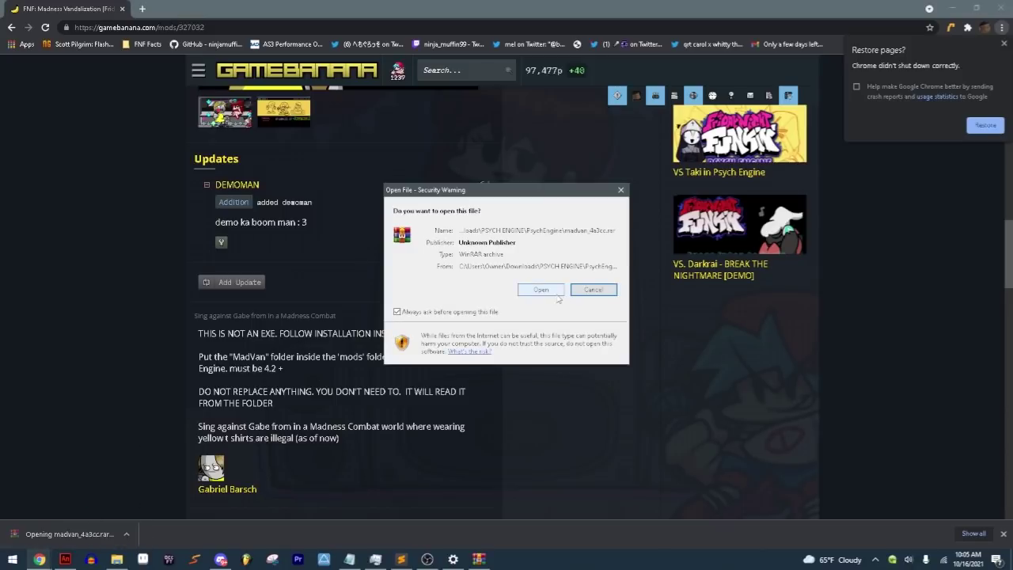
click(554, 291)
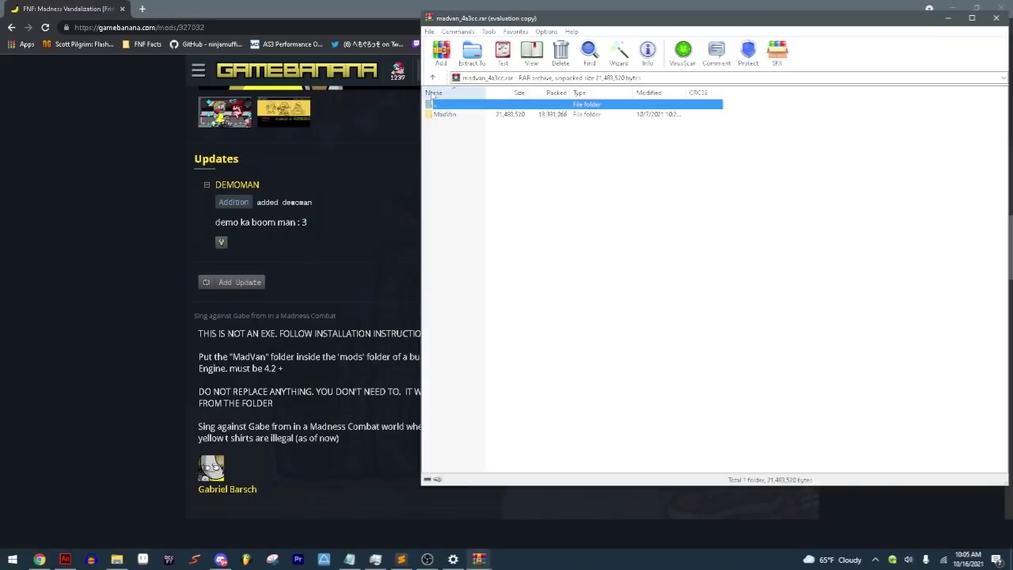
click(770, 256)
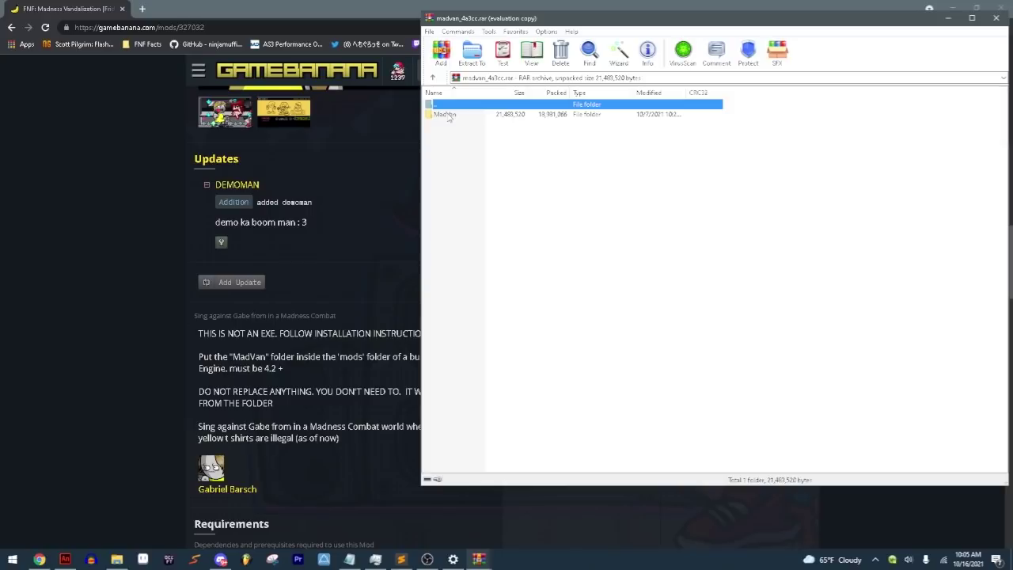
click(472, 51)
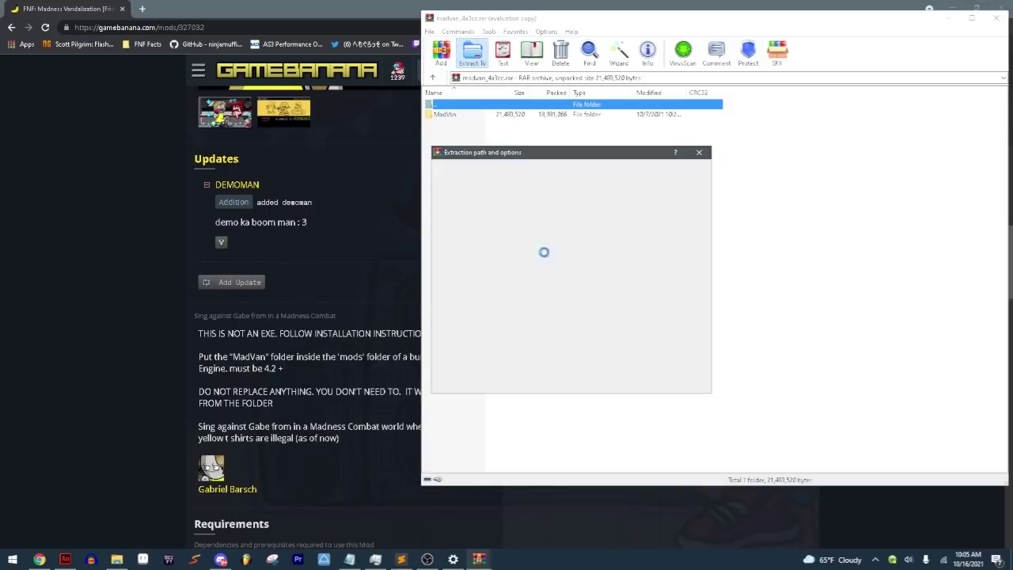
click(600, 383)
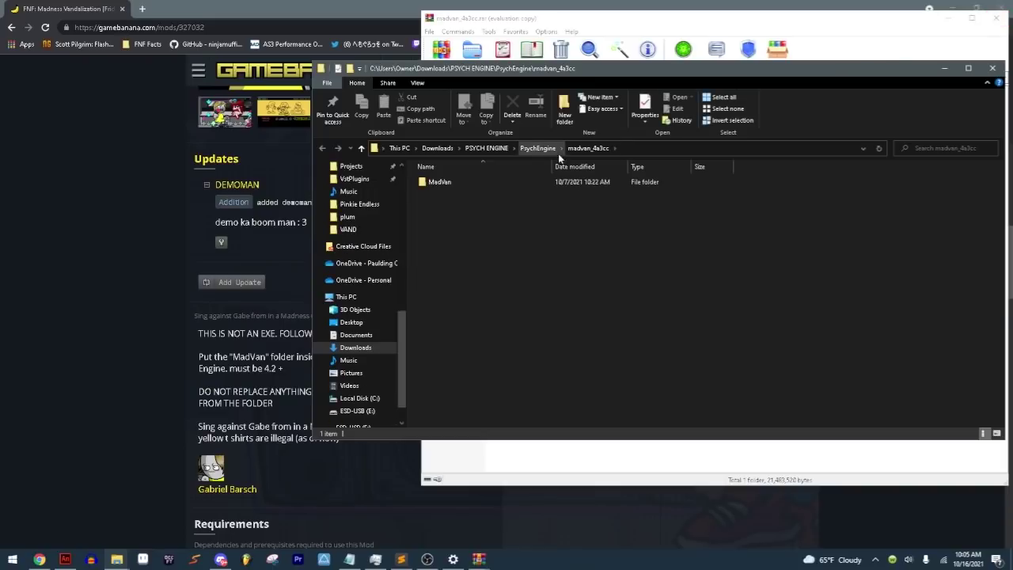
Step: Examine the contents of the extracted MadVan folder and its place within the PsychEngine folder
click(431, 187)
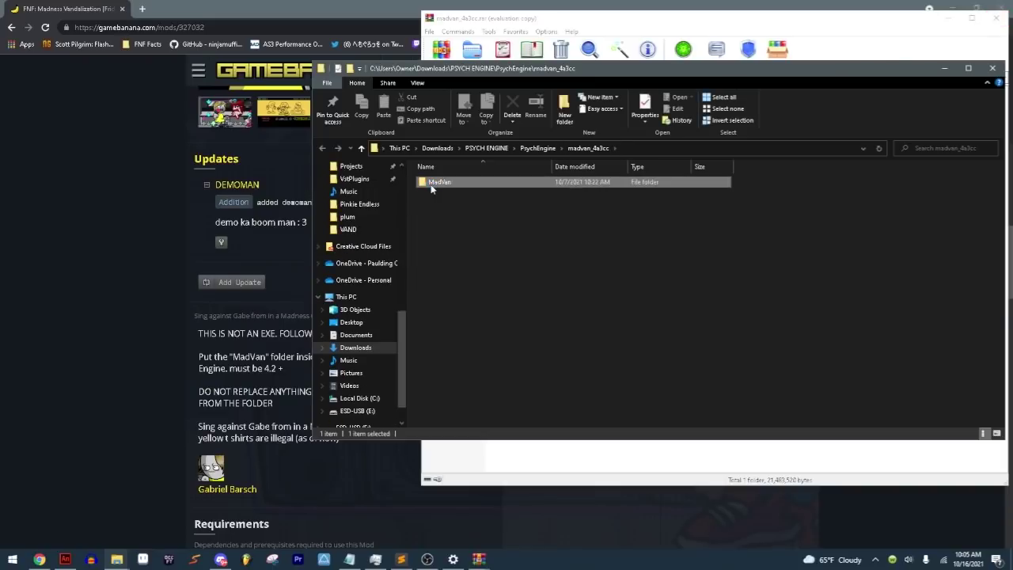
double_click(431, 188)
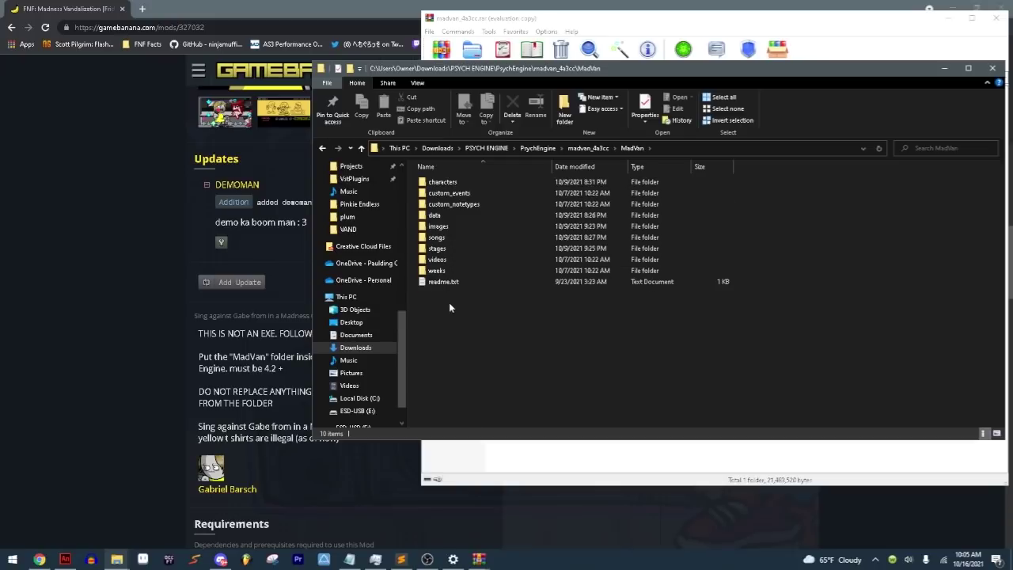
click(603, 149)
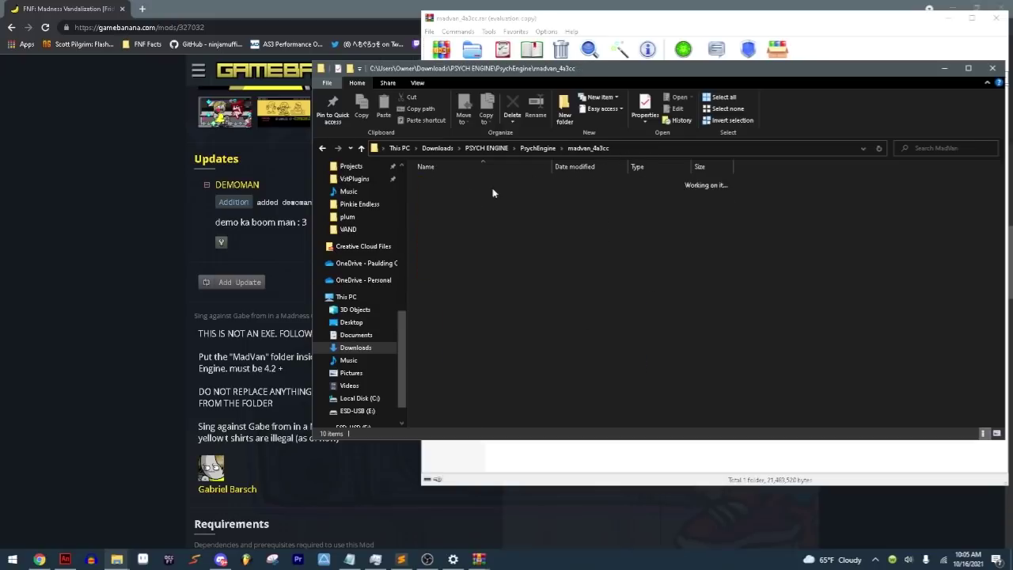
drag(578, 68, 404, 90)
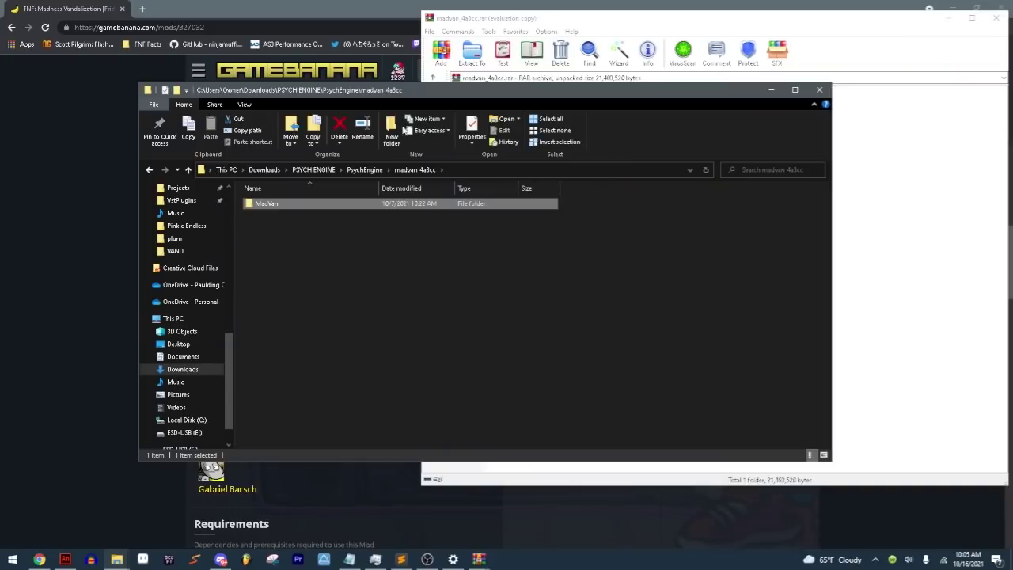
double_click(254, 207)
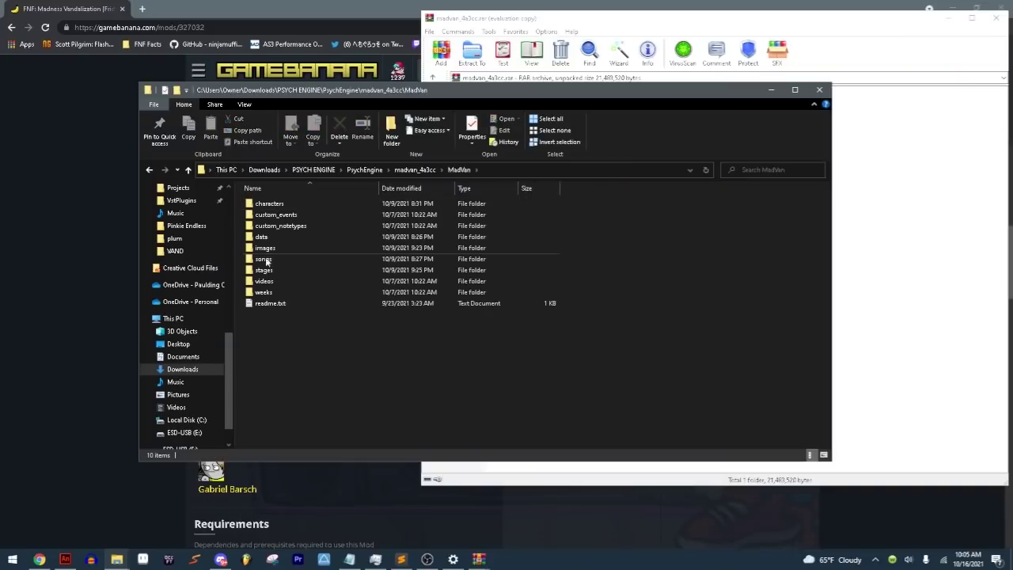
click(419, 170)
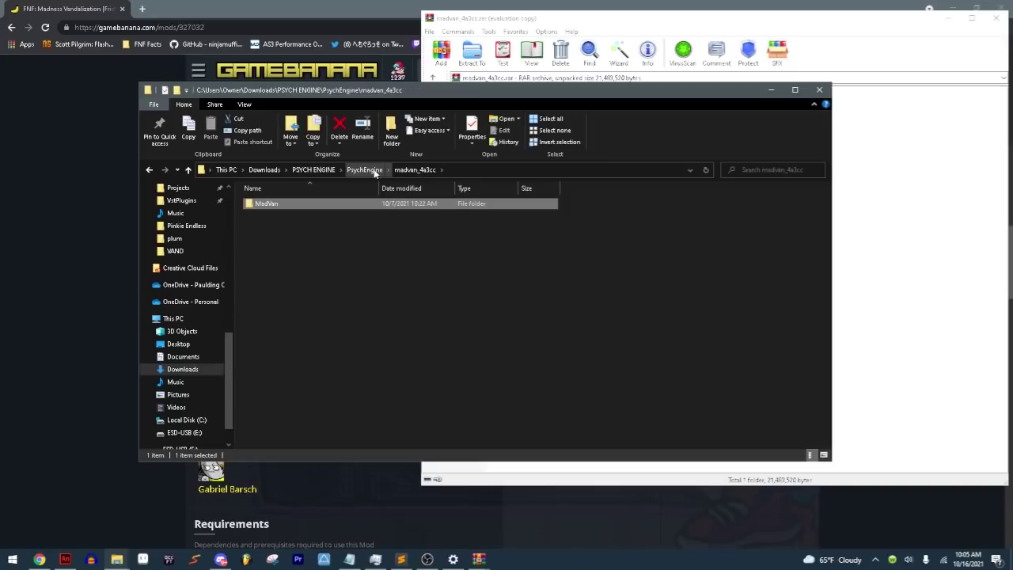
click(372, 170)
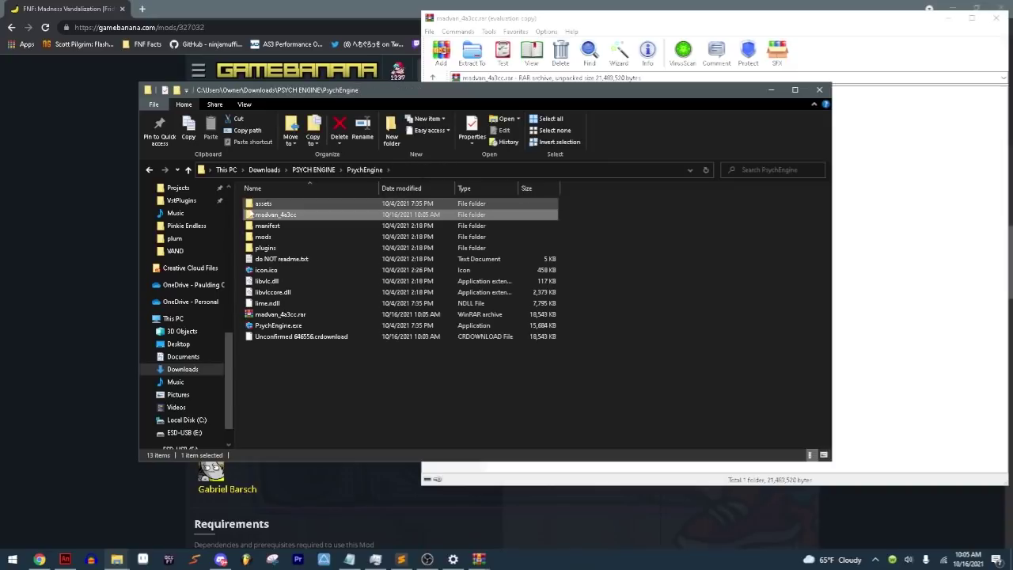
double_click(253, 202)
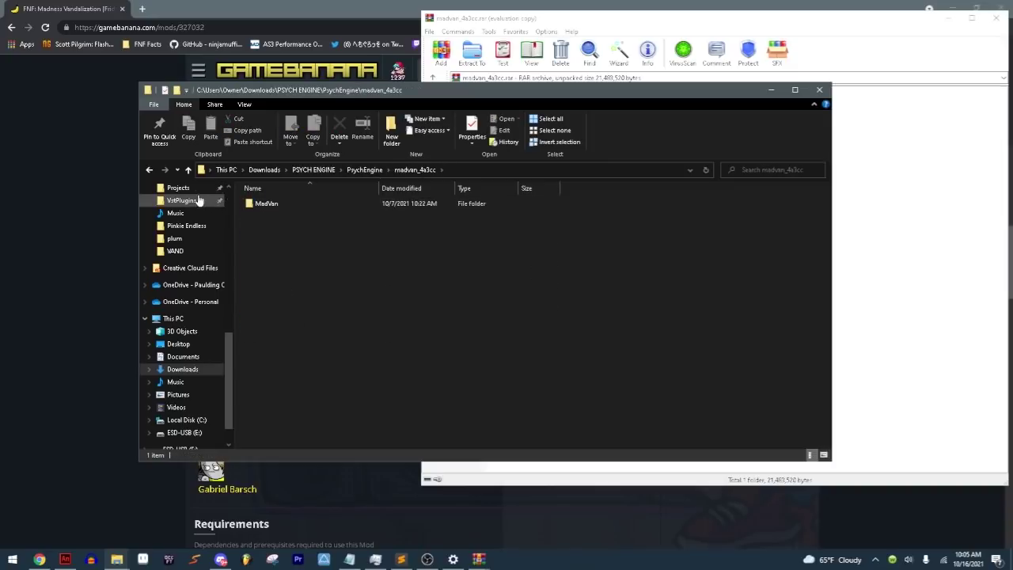
click(254, 203)
key(Return)
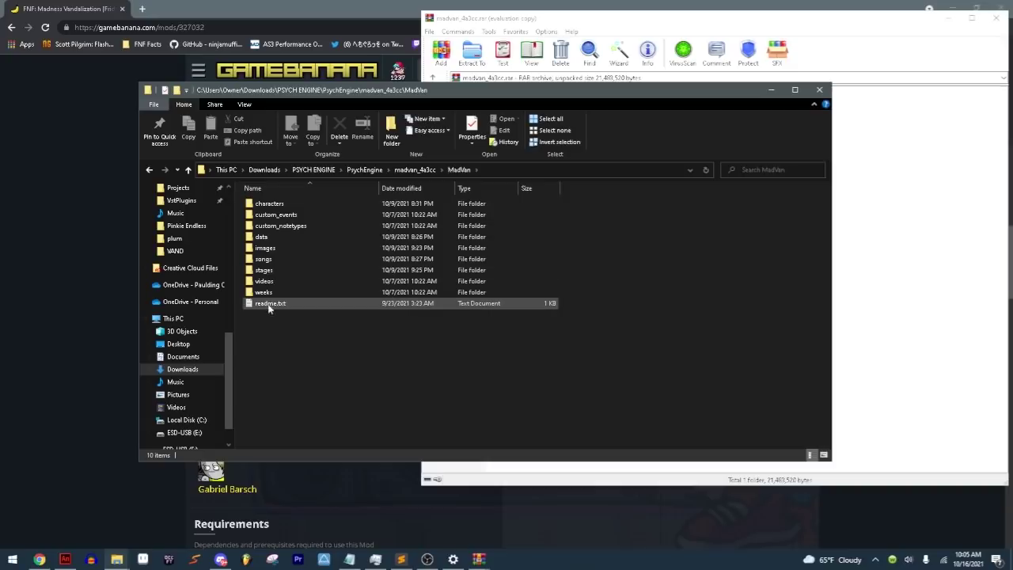
Step: Move the MadVan folder from madvan_4a3cc into PsychEngine's mods folder
click(147, 170)
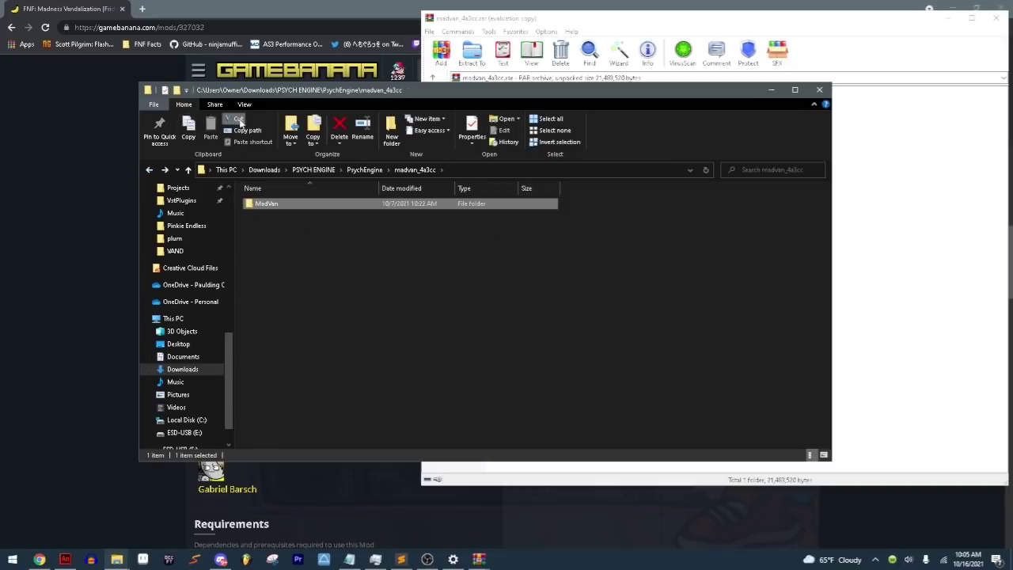
key(alt+Up)
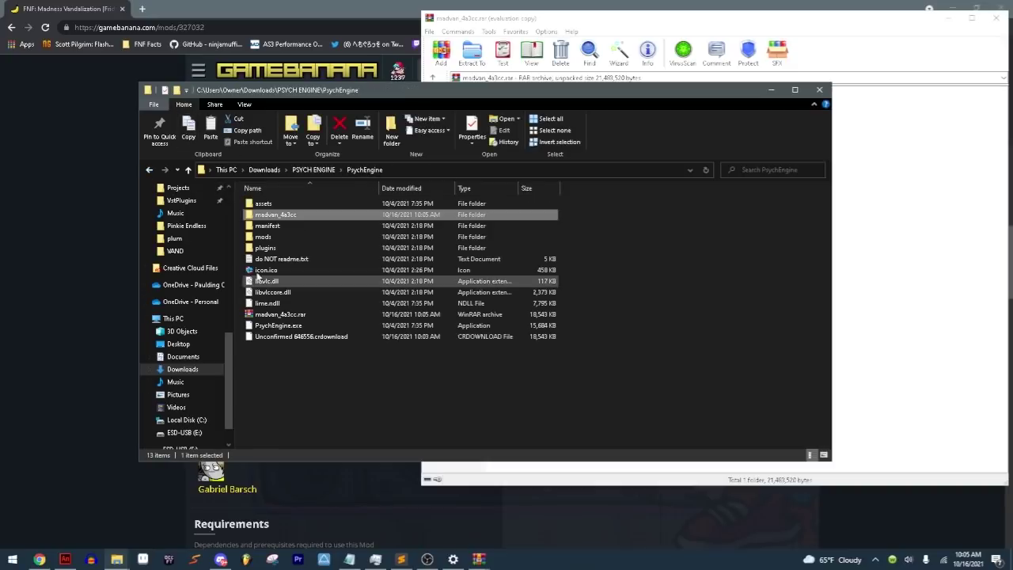
double_click(268, 237)
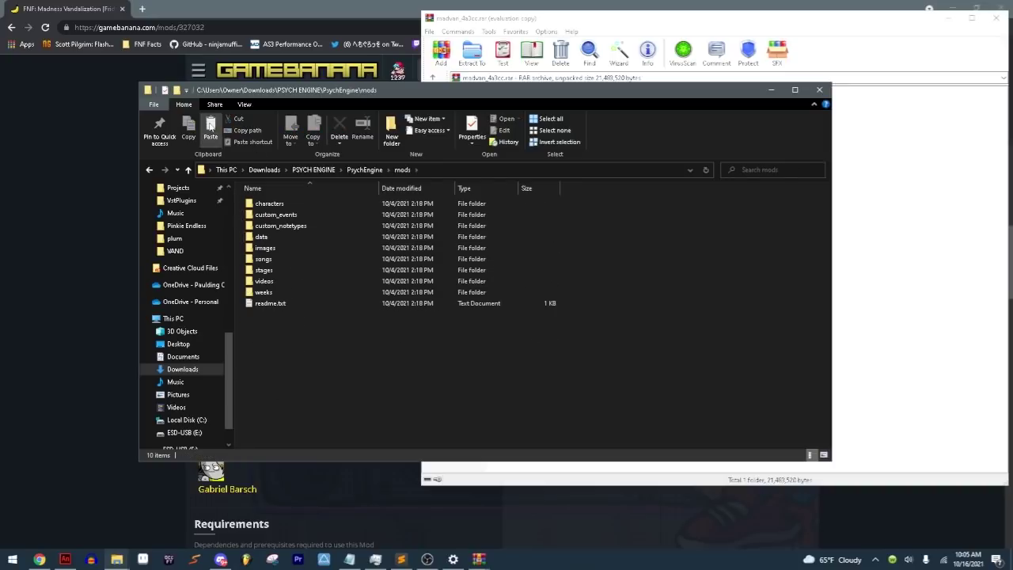
key(ctrl+v)
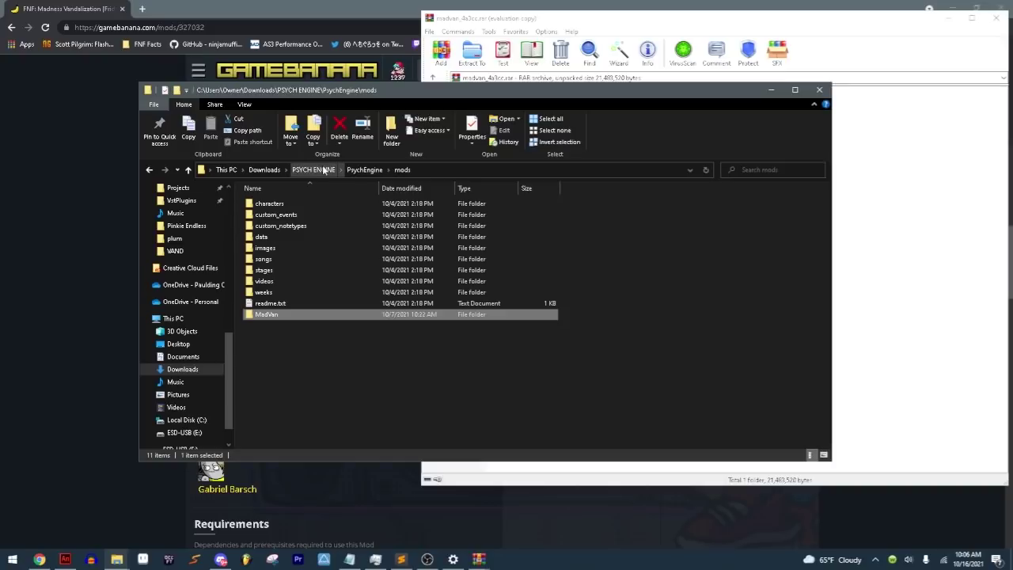
Step: Launch PsychEngine.exe from the PsychEngine folder and continue past the game's title screen
click(366, 170)
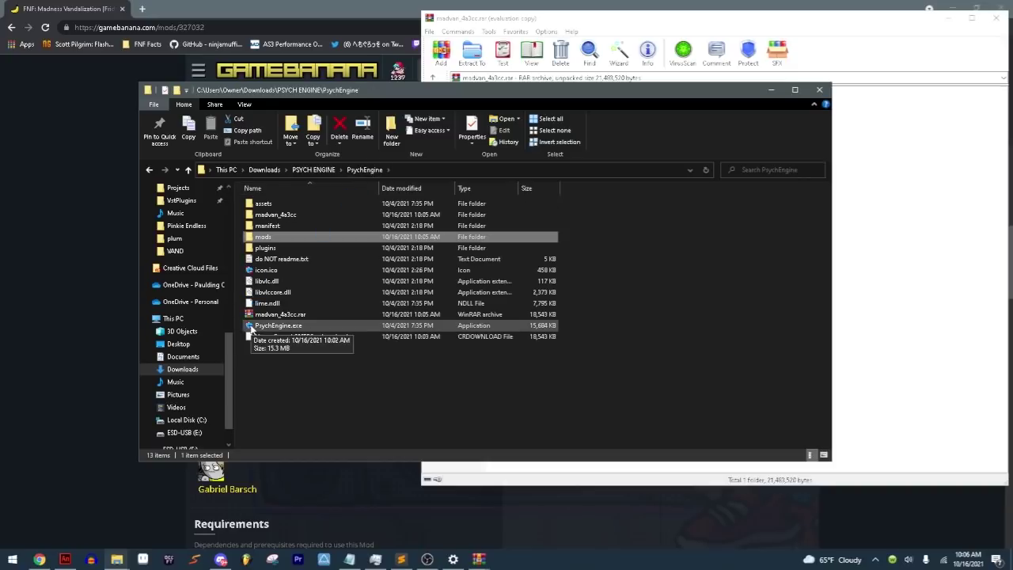
double_click(273, 325)
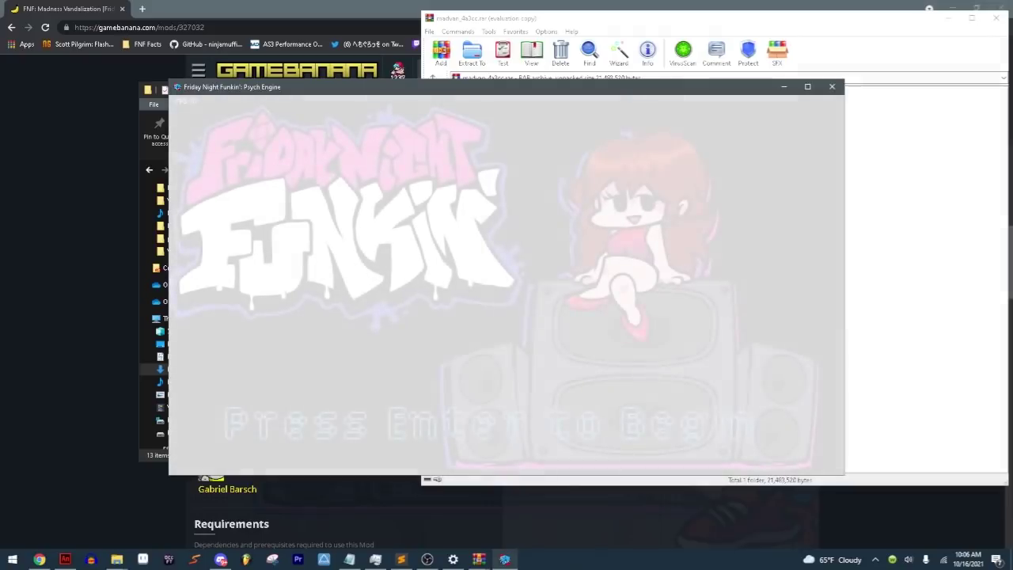
key(Return)
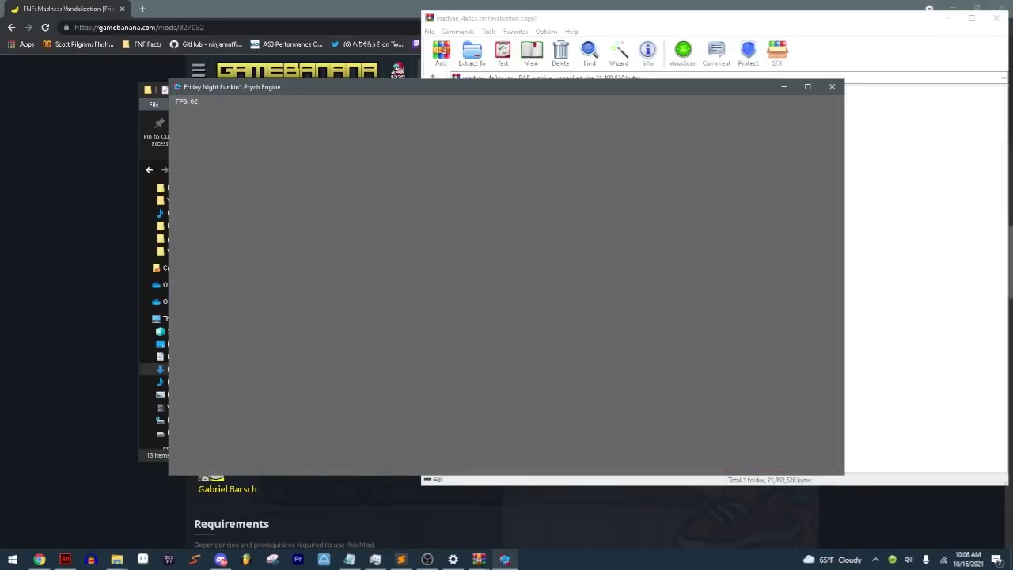
Step: Open Story Mode, lower the game volume, and start the Madness Vandalization week on Hard difficulty
key(Return)
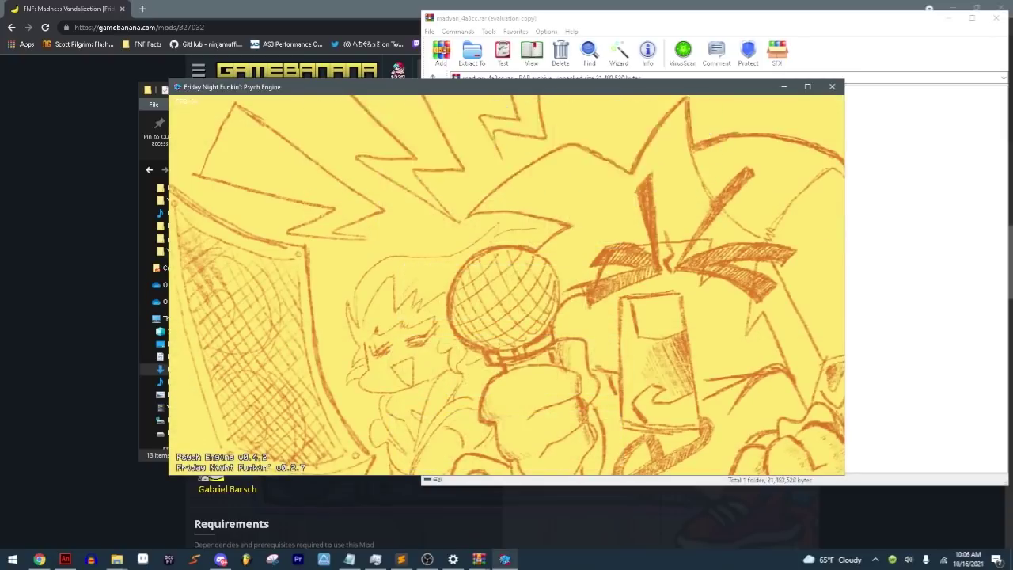
key(minus)
key(minus)
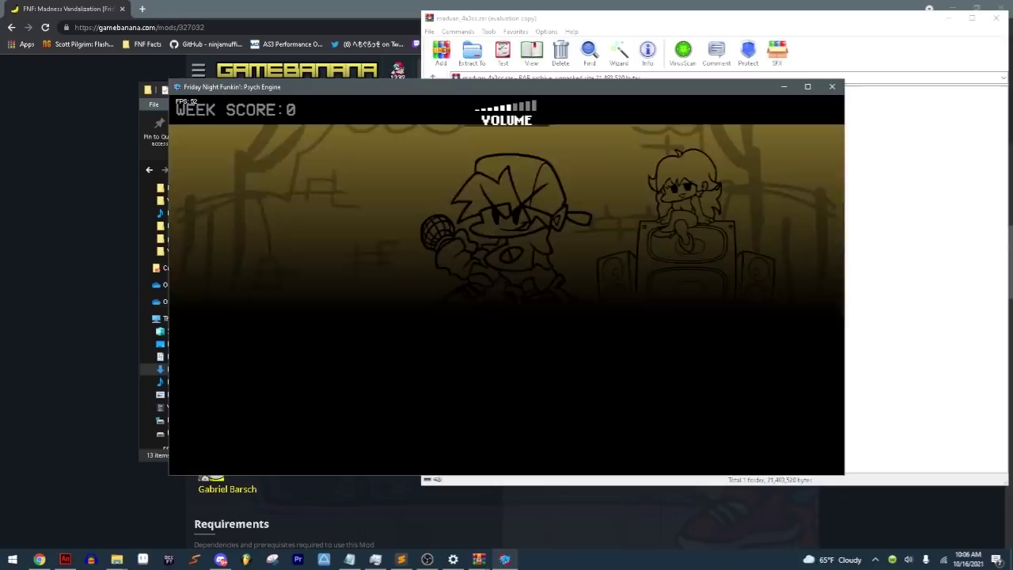
key(Up)
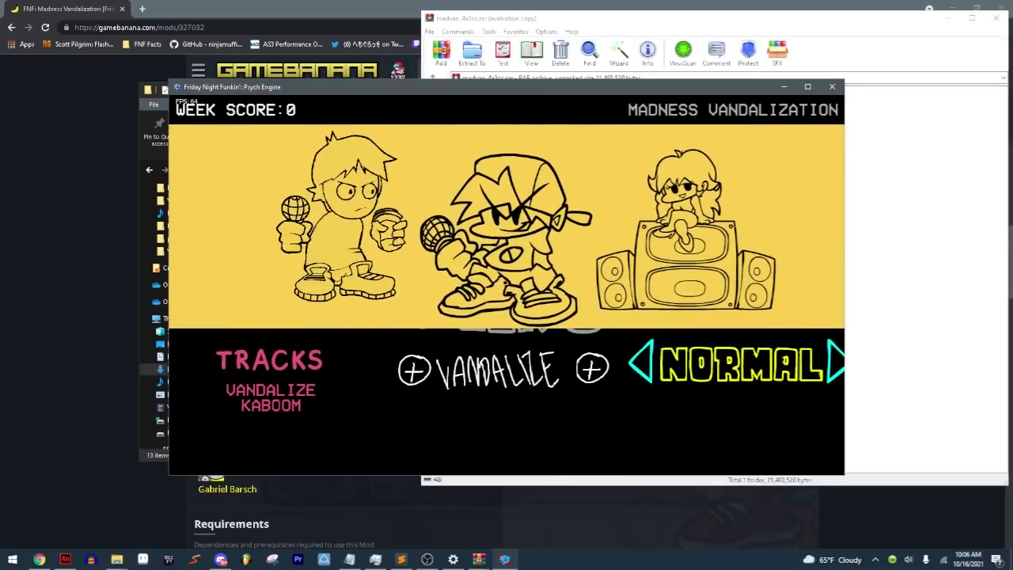
key(Right)
key(Return)
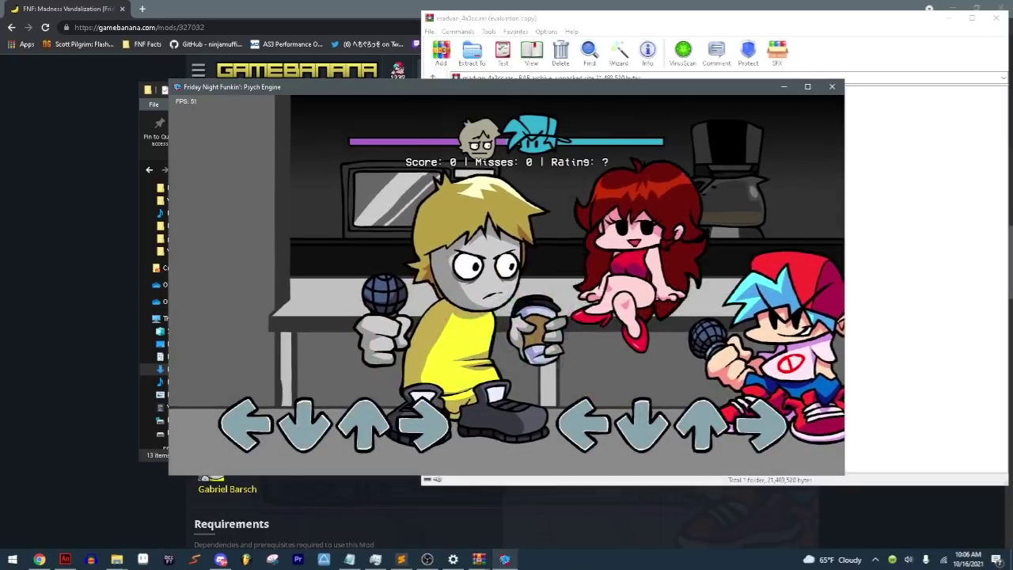
Step: Pause the Vandalize song, exit to the menu, and return to the game's main menu
key(Return)
key(Down)
key(Down)
key(Down)
key(Down)
key(Down)
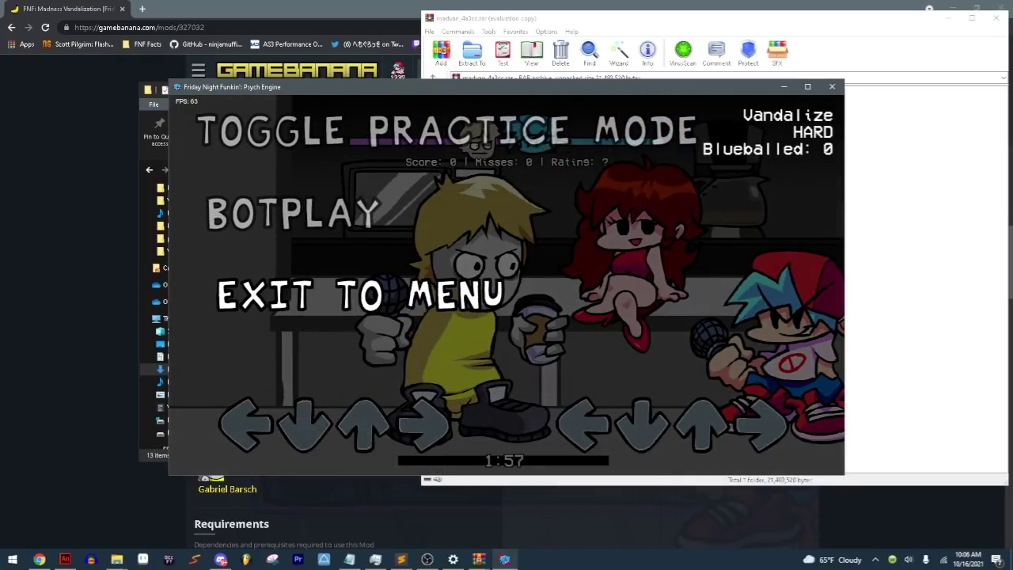
key(Return)
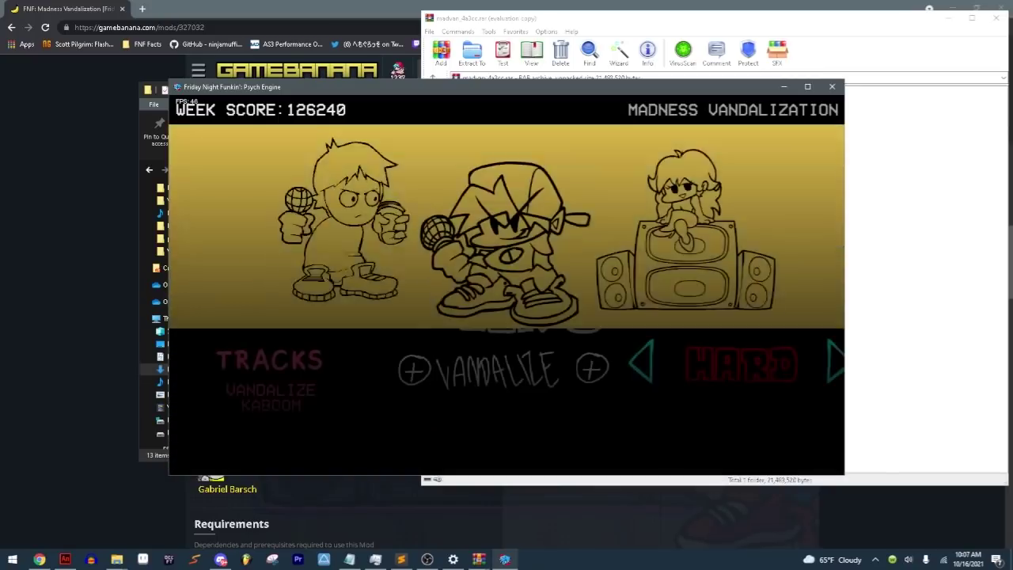
key(Escape)
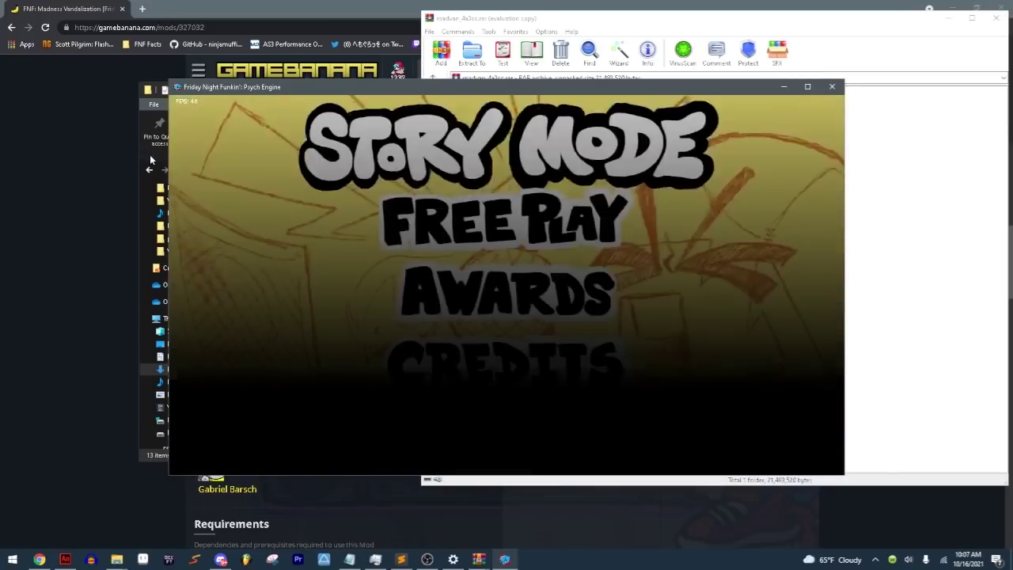
Step: Move the MadVan folder out of PsychEngine's mods folder into madvan_4a3cc and reopen the mods folder
click(150, 155)
click(264, 239)
click(263, 237)
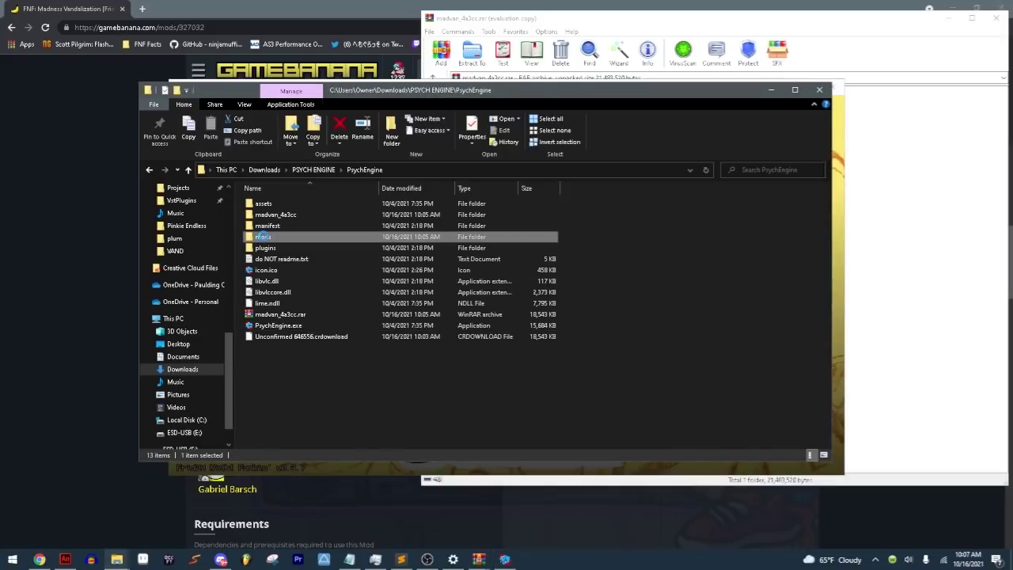
key(Return)
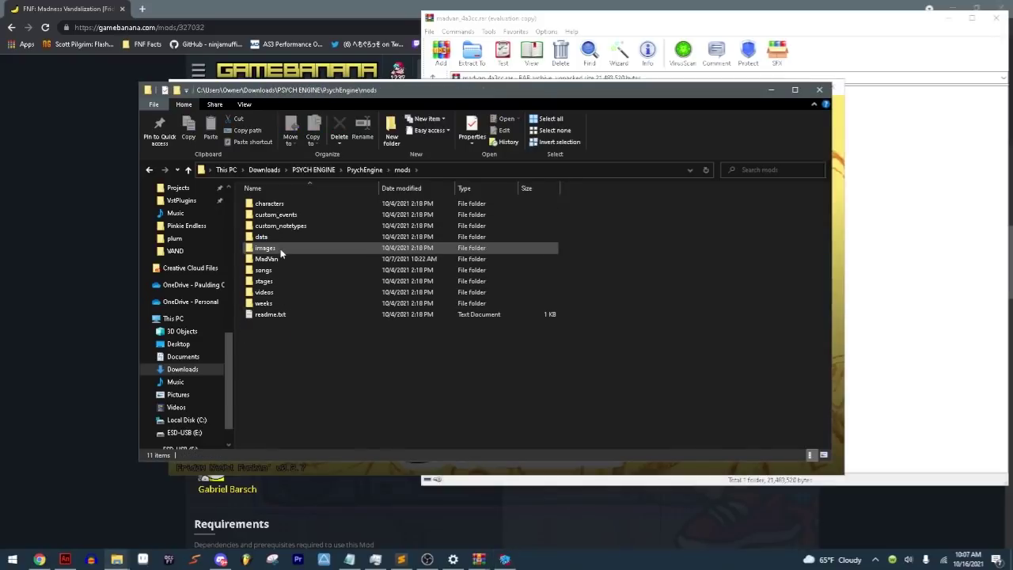
click(280, 261)
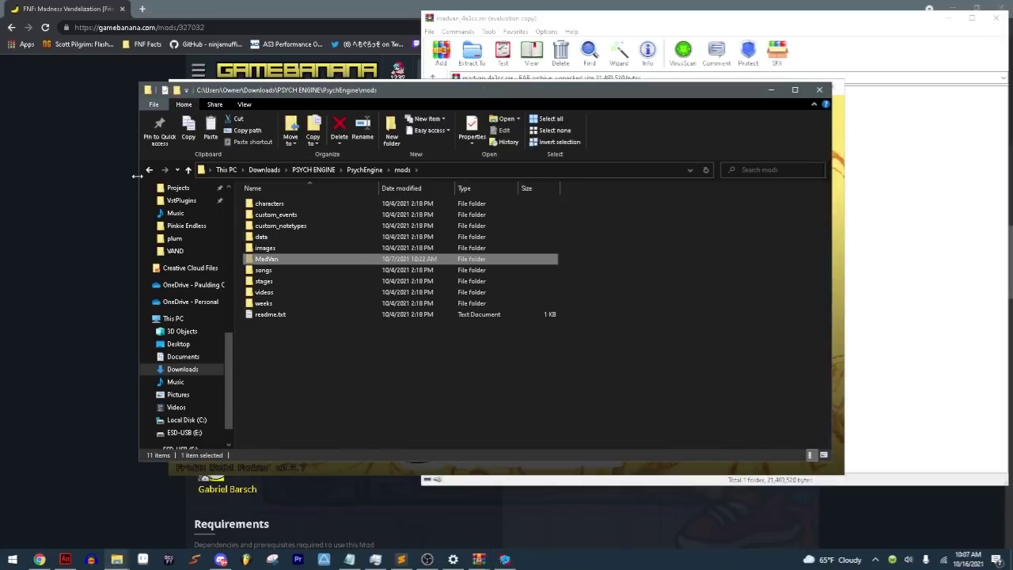
key(BackSpace)
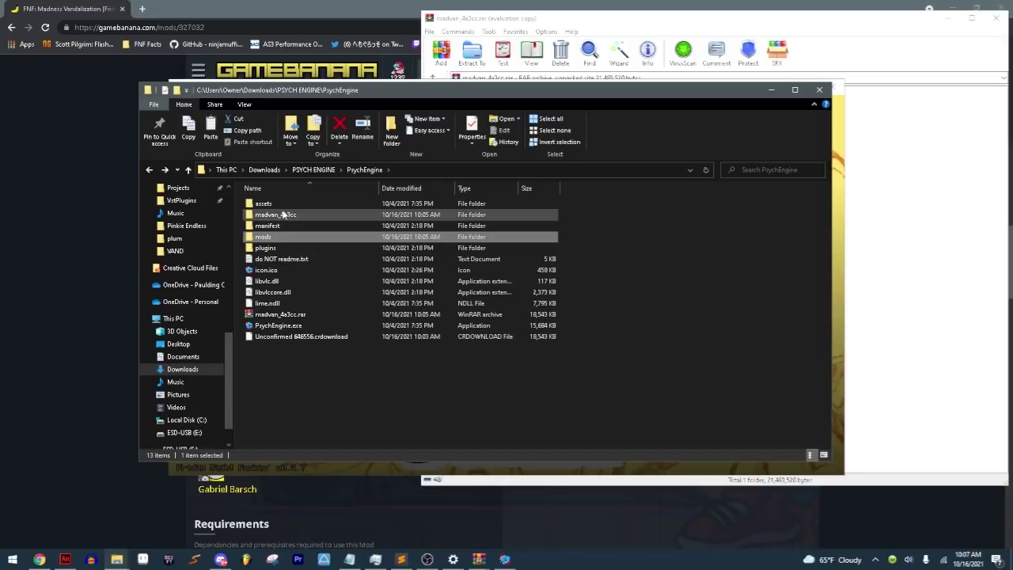
click(281, 216)
double_click(281, 215)
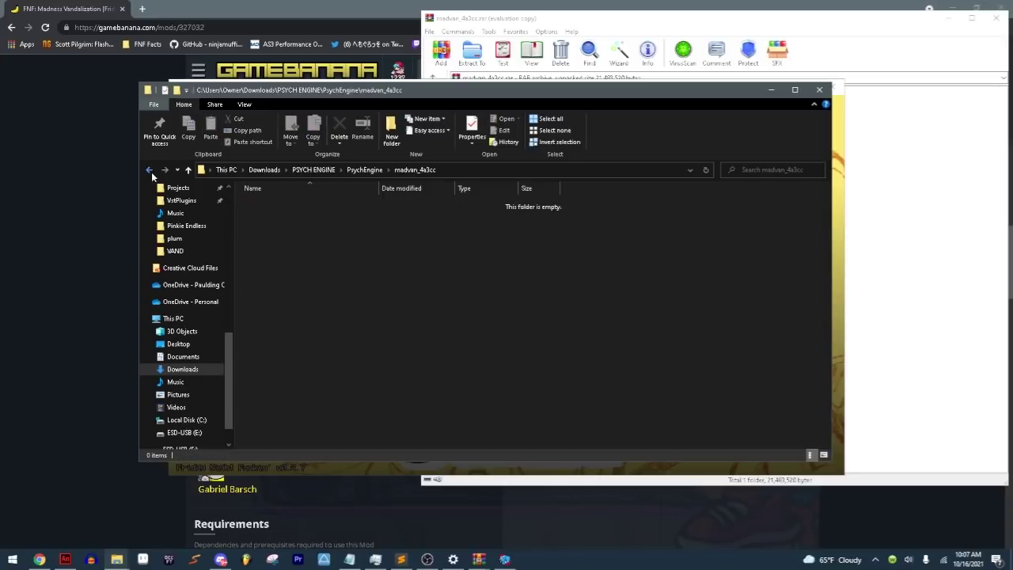
key(BackSpace)
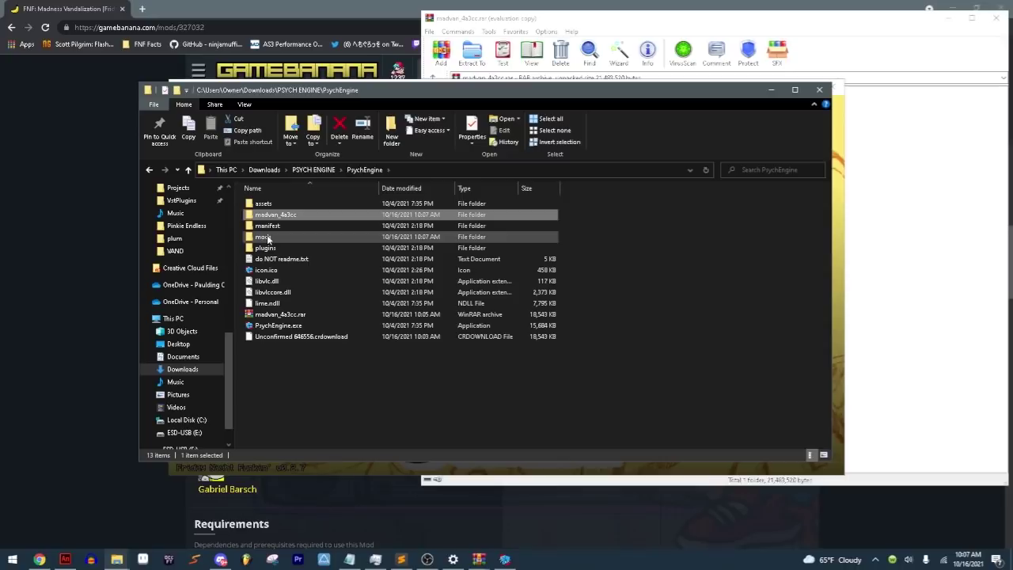
click(265, 237)
key(Return)
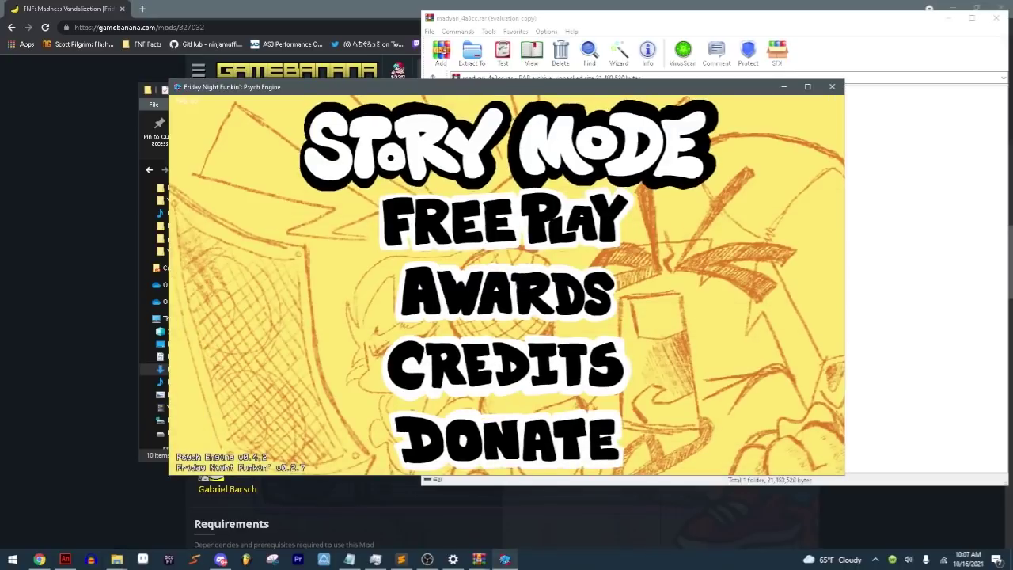
Step: Check the Story Mode week list in the game with MadVan removed from mods, and close the game
key(equal)
key(Return)
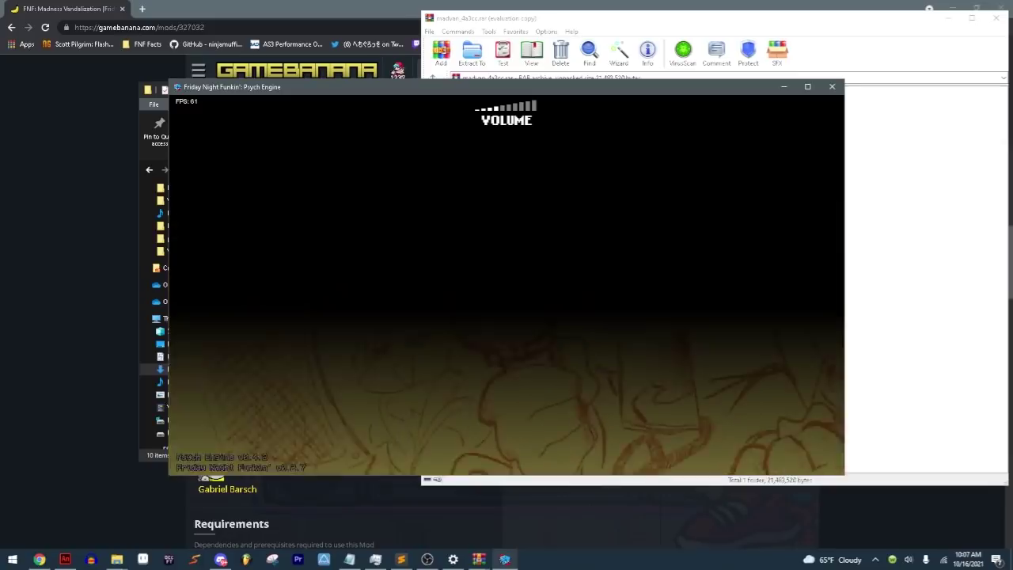
key(Up)
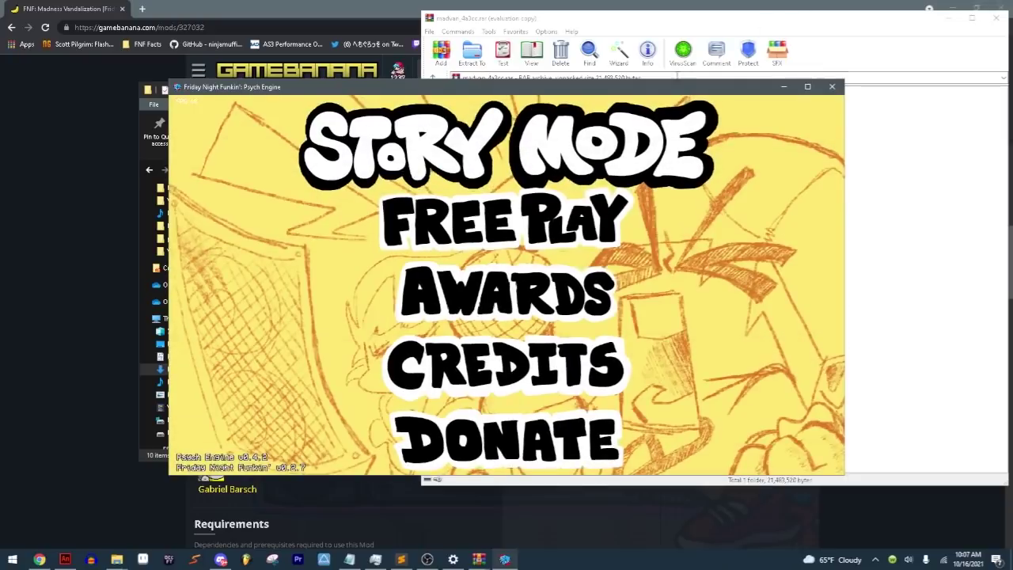
click(828, 87)
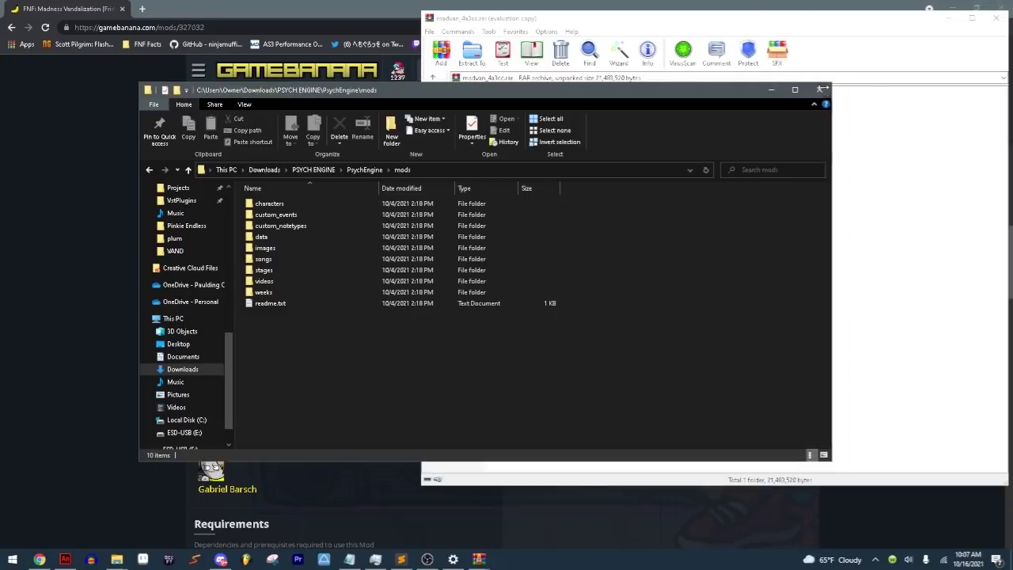
Step: Switch to the psych engine tutorial notes in Notepad, mark INTRODUCTION with an x, and review the CUSTOM WEEK section
click(351, 558)
text(x)
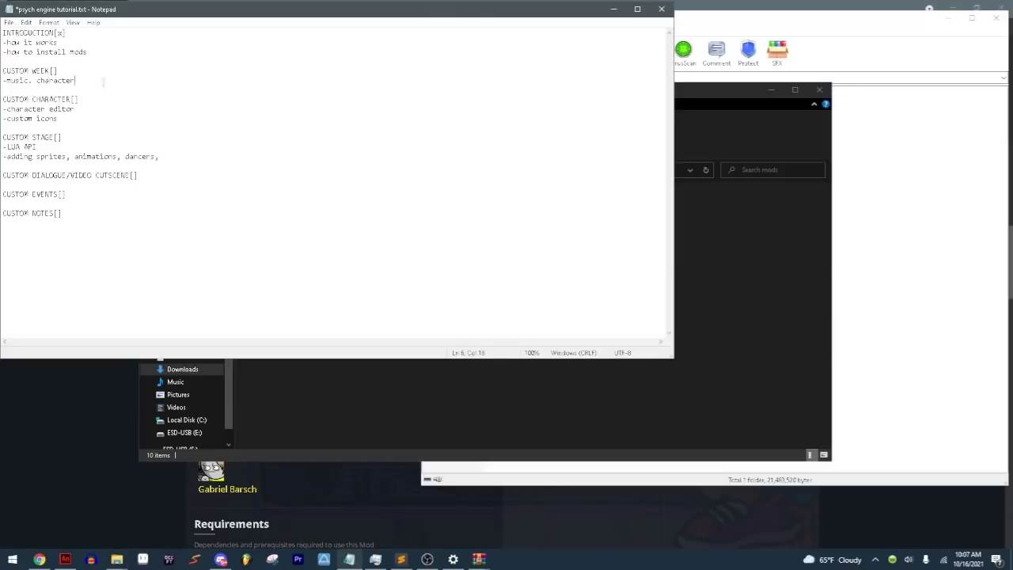
drag(103, 81, 1, 70)
click(81, 99)
drag(112, 87, 2, 71)
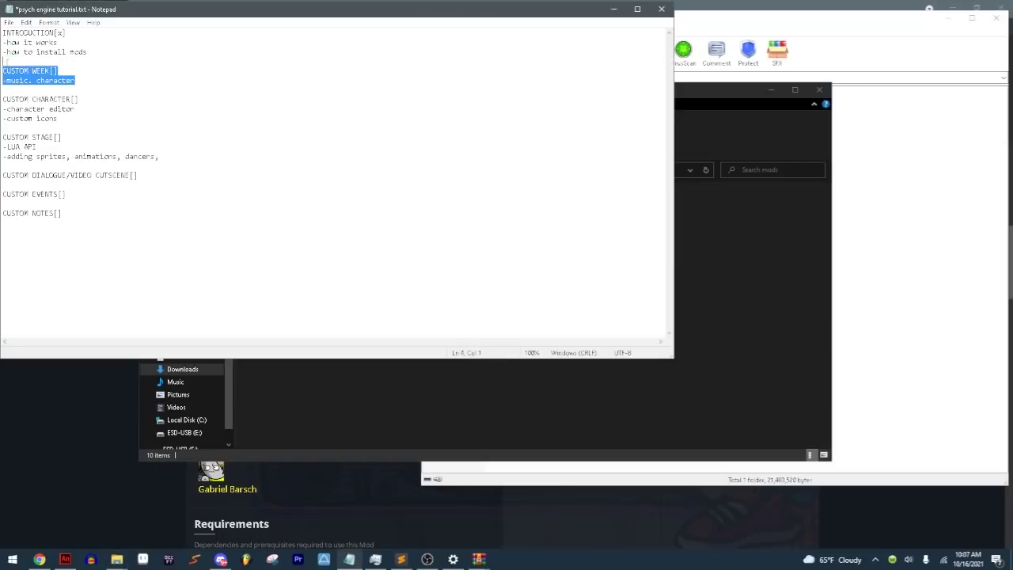
click(107, 74)
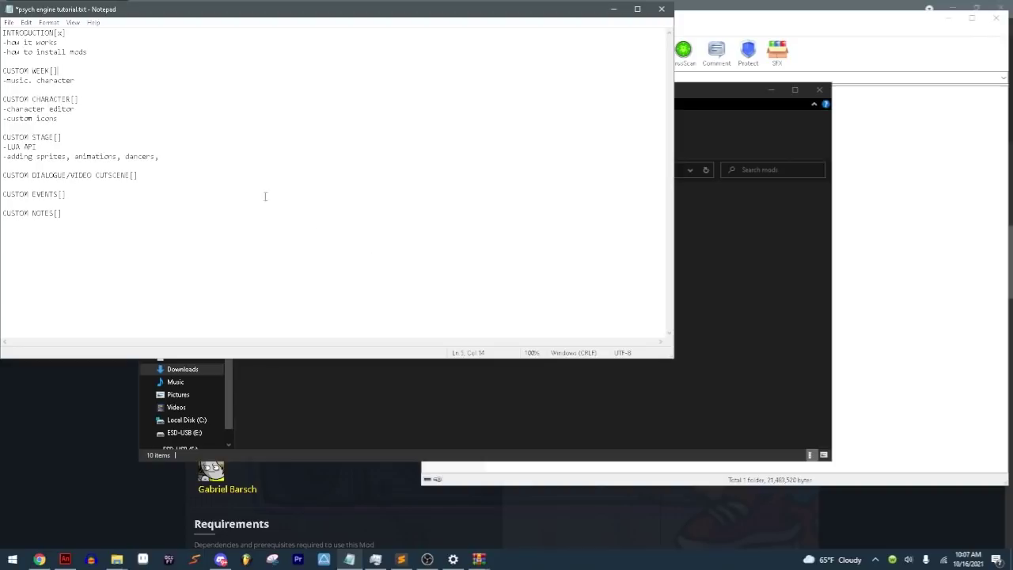
click(427, 559)
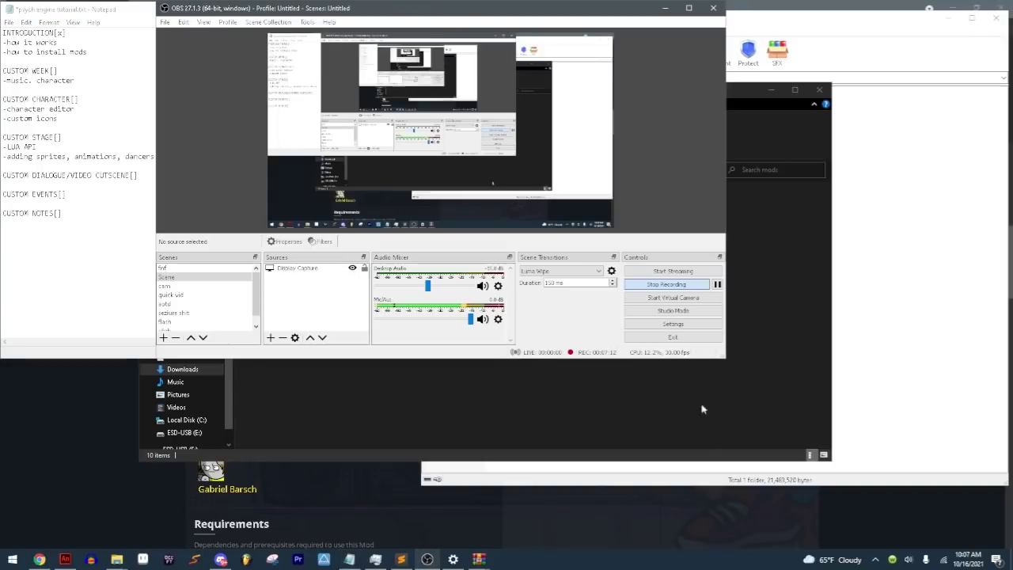
click(664, 286)
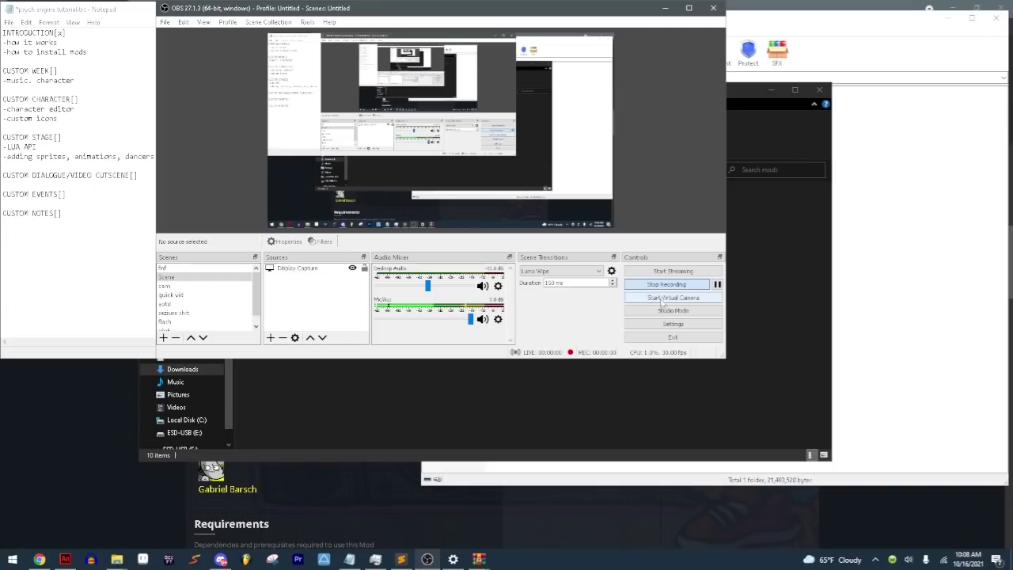
Step: Create a folder named My Mod inside PsychEngine's mods folder and copy all the existing mods folders and readme.txt into it
click(749, 321)
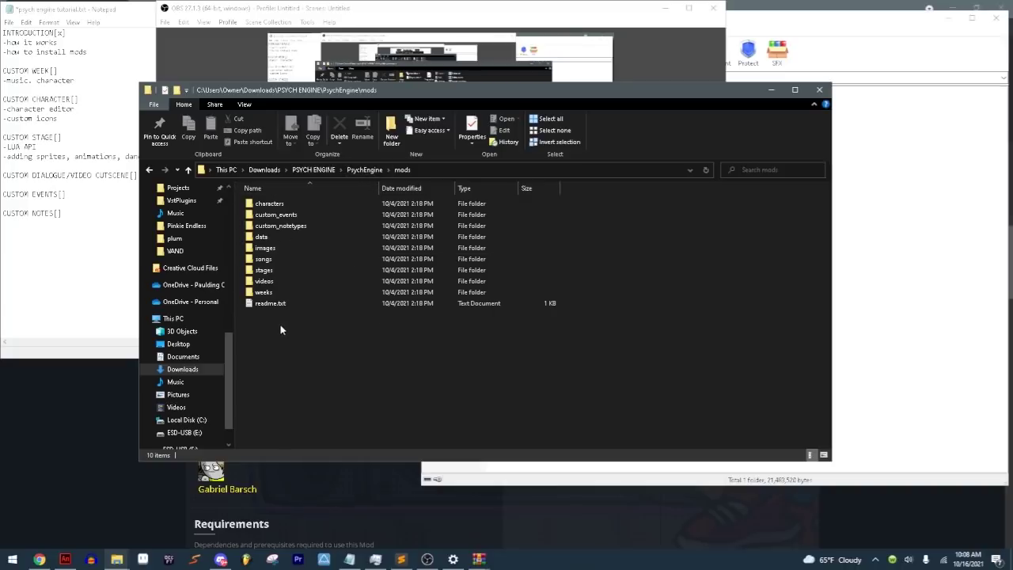
drag(269, 333, 293, 188)
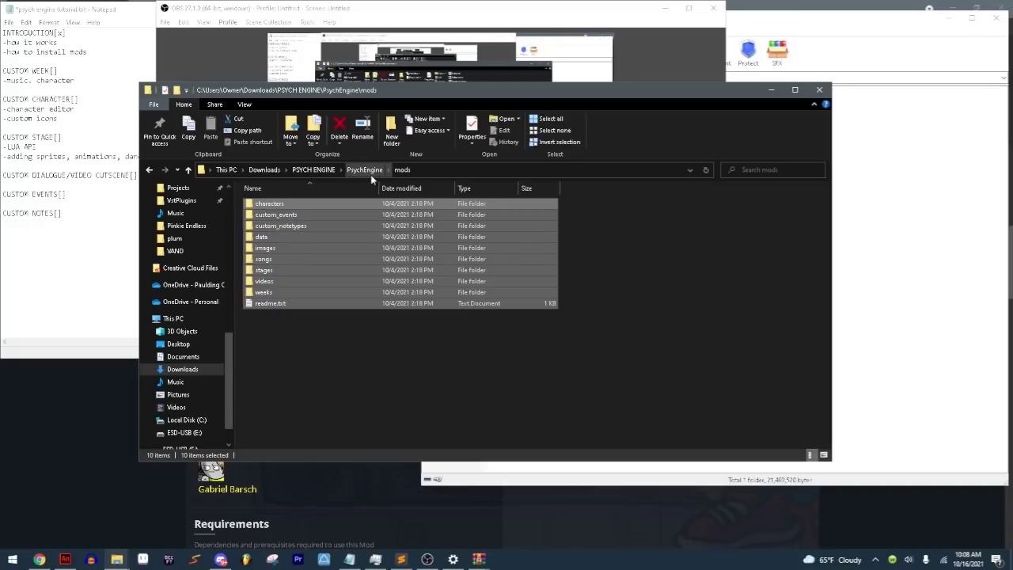
click(194, 133)
click(316, 369)
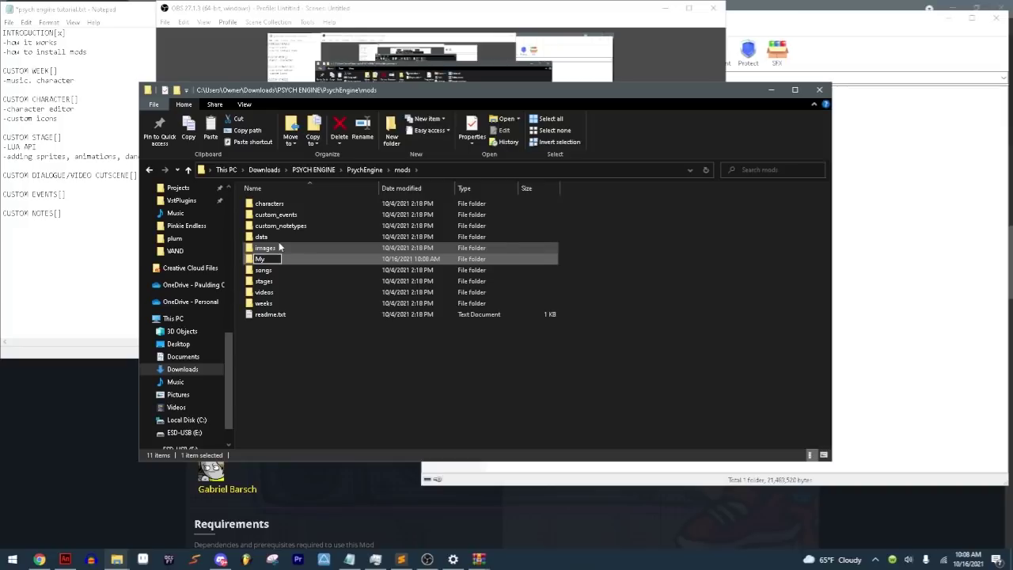
text(Mod)
key(Return)
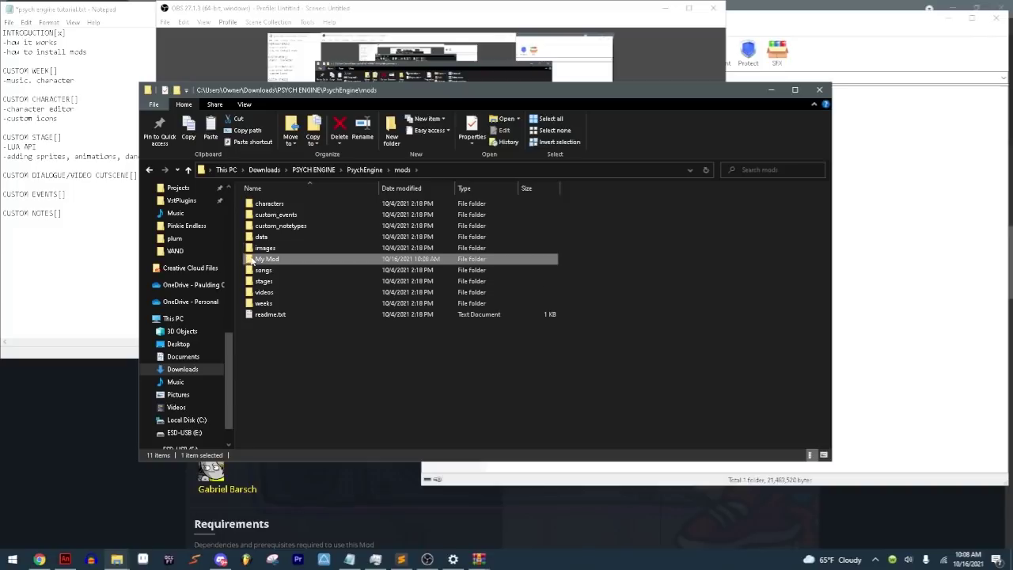
double_click(254, 261)
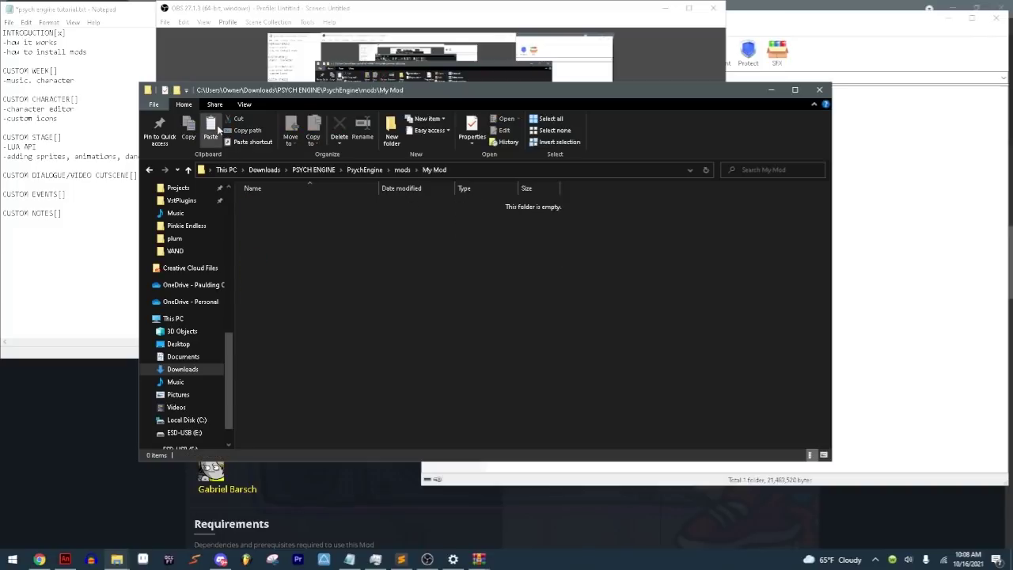
click(212, 127)
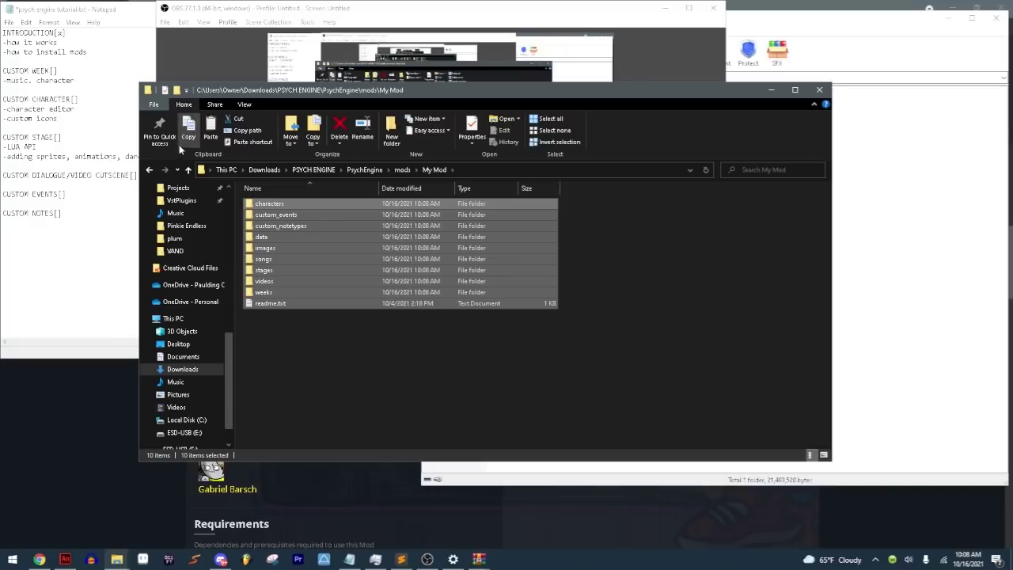
Step: Create a folder named template inside mods, paste copies of all the My Mod contents into it, and return to mods
click(189, 130)
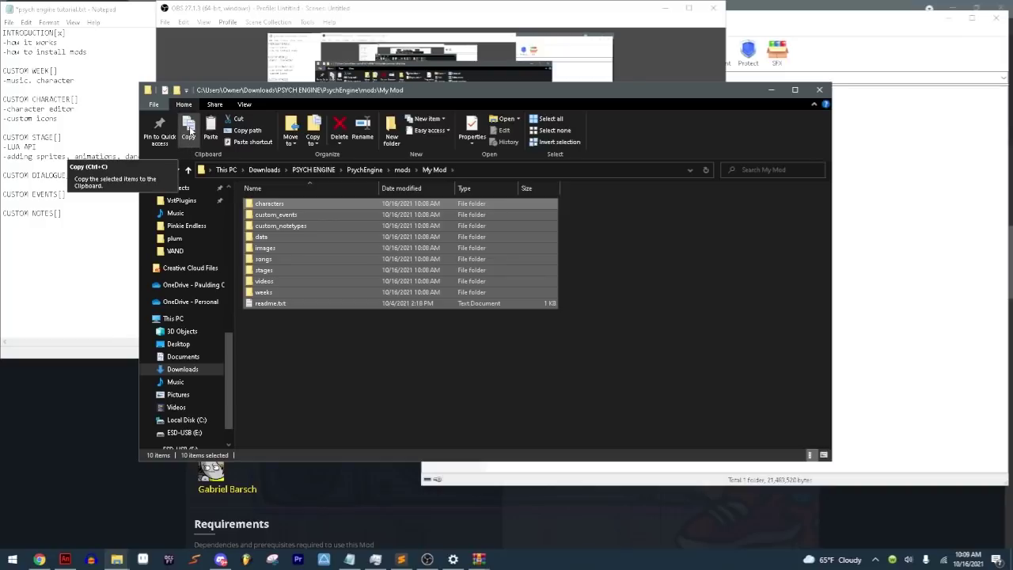
click(407, 175)
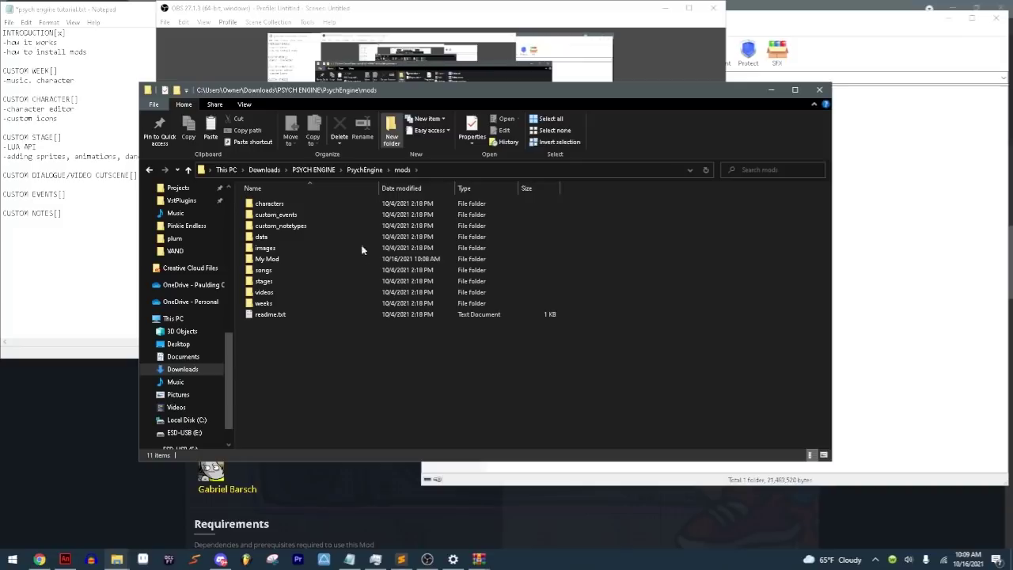
text(m)
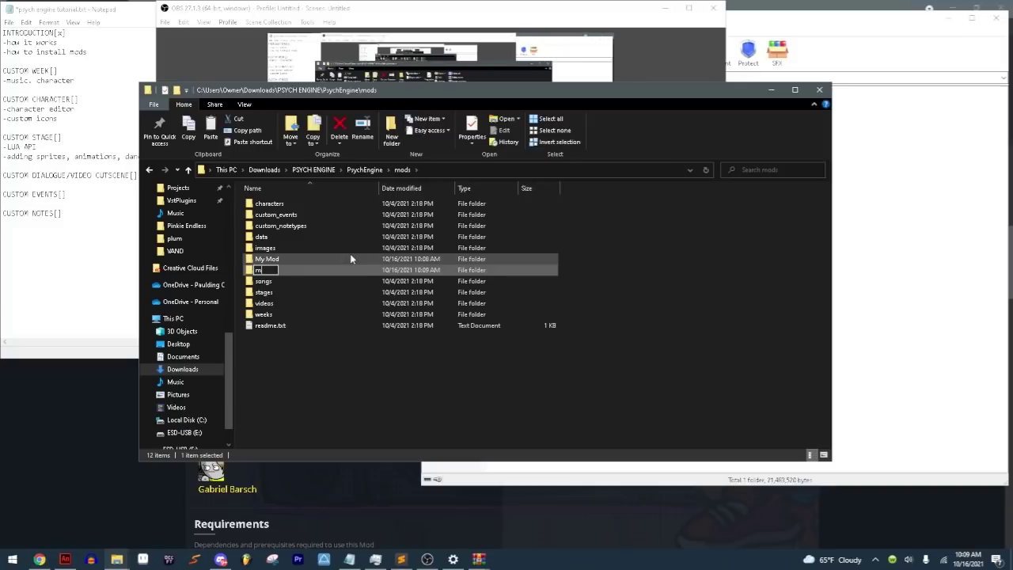
key(BackSpace)
text(template)
key(Return)
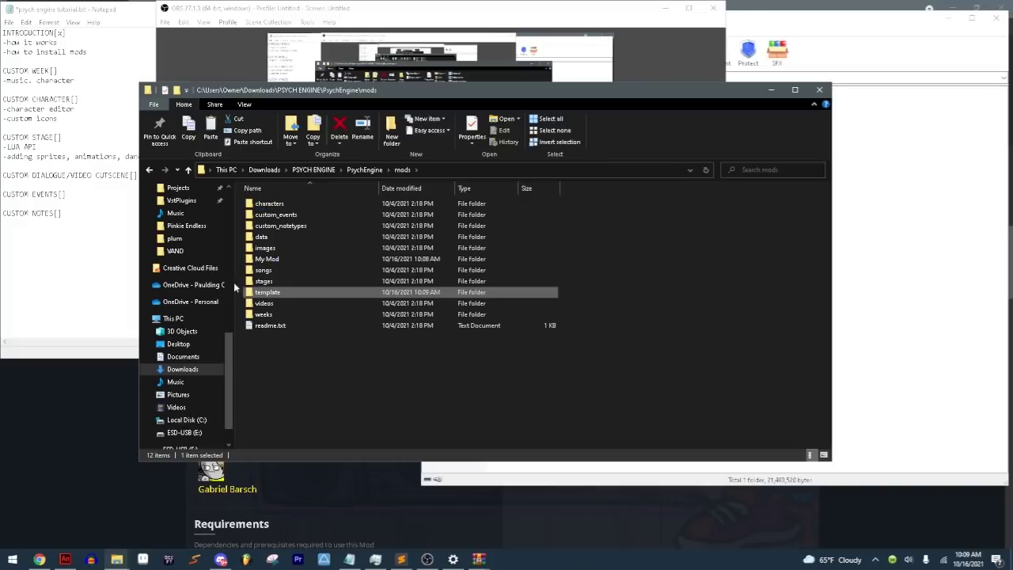
double_click(253, 293)
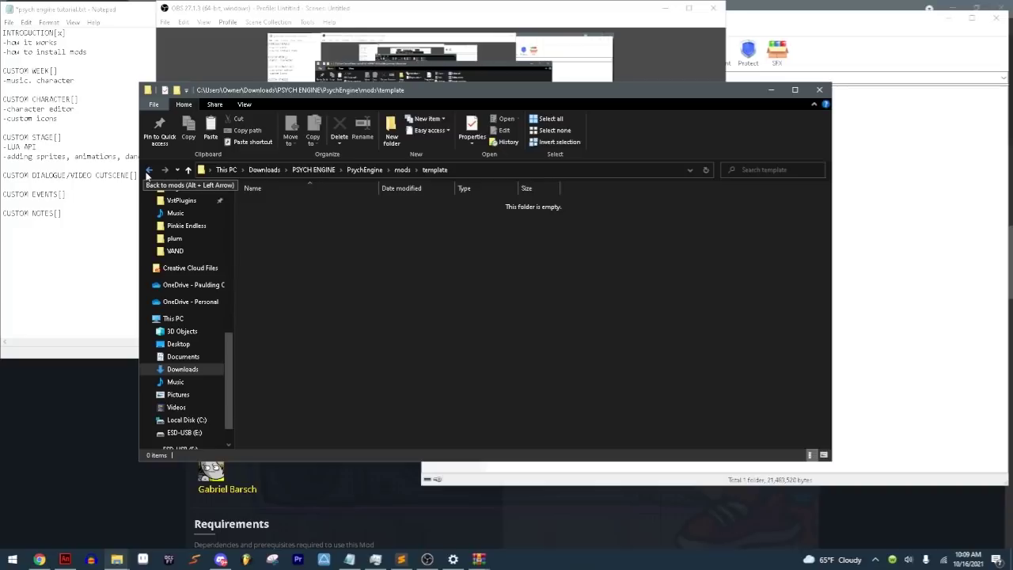
key(ctrl+v)
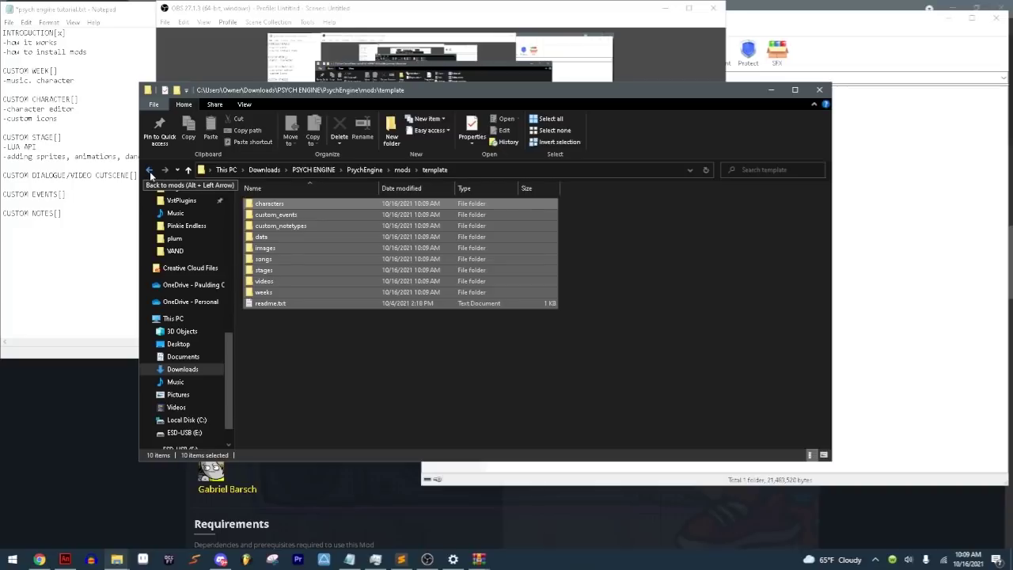
click(150, 171)
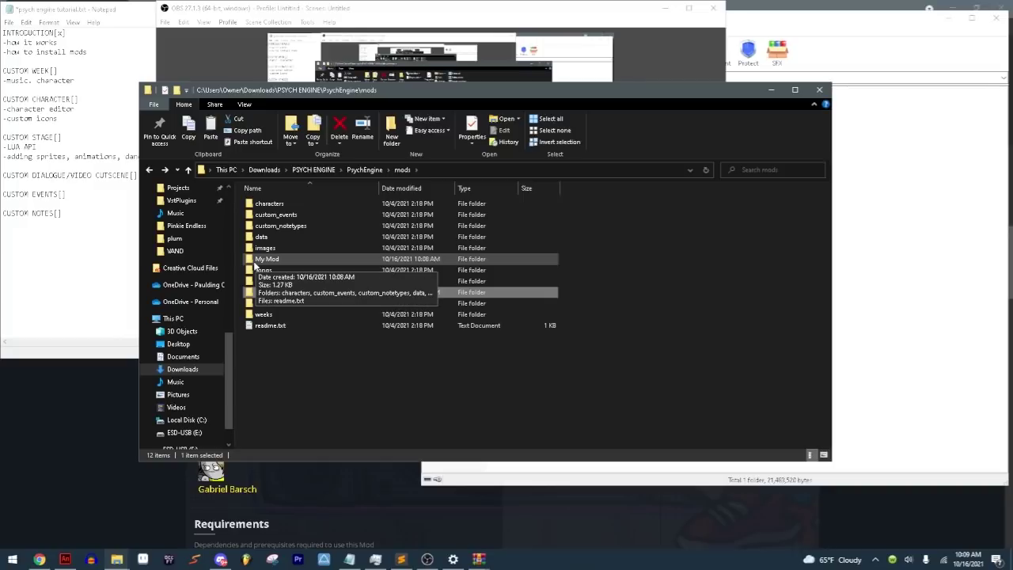
click(362, 169)
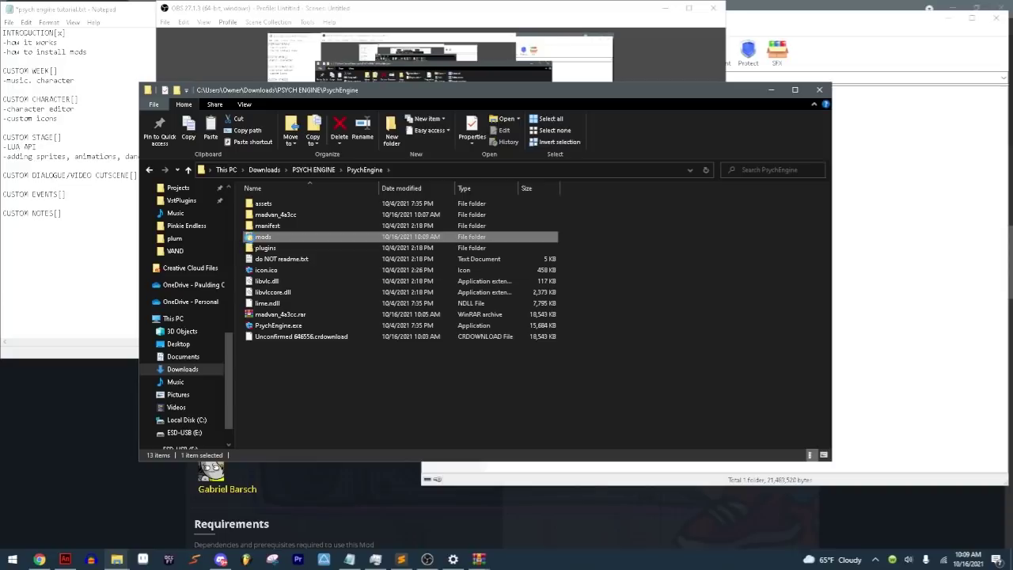
double_click(252, 238)
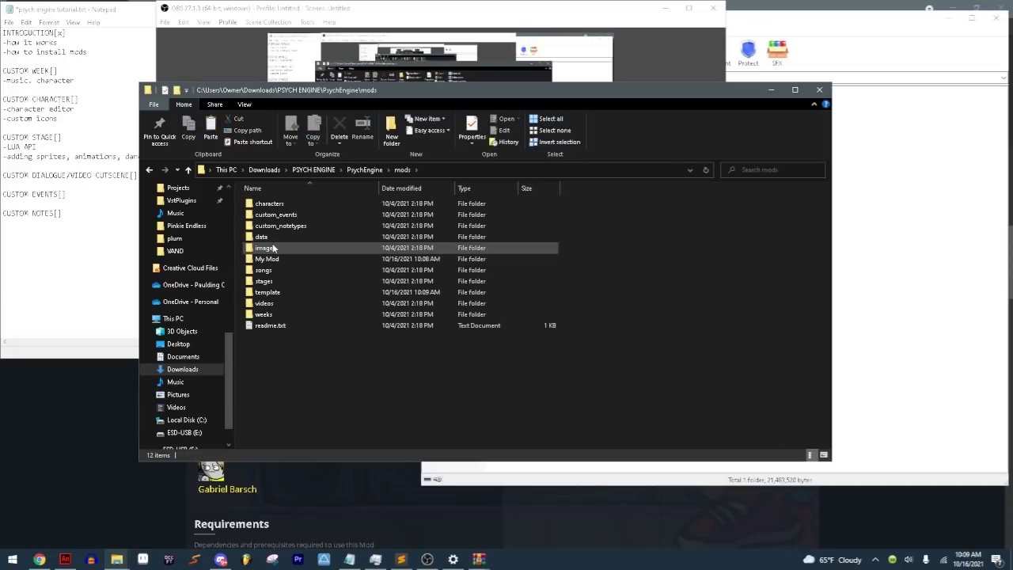
Step: Open the Music folder in a separate window, find the JojoTune folder and inspect its Inst.ogg and Voices.ogg files
right_click(178, 381)
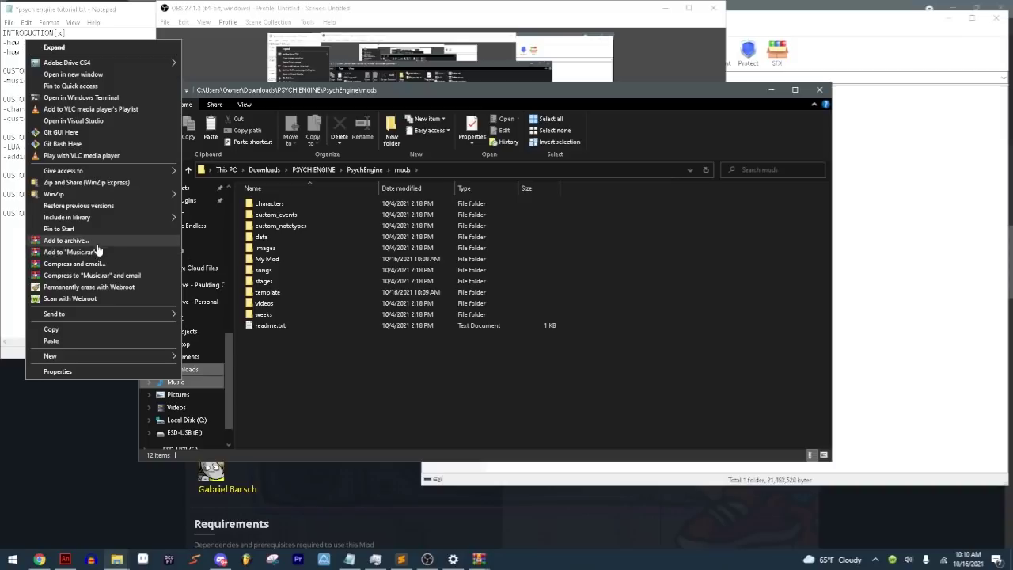
click(92, 77)
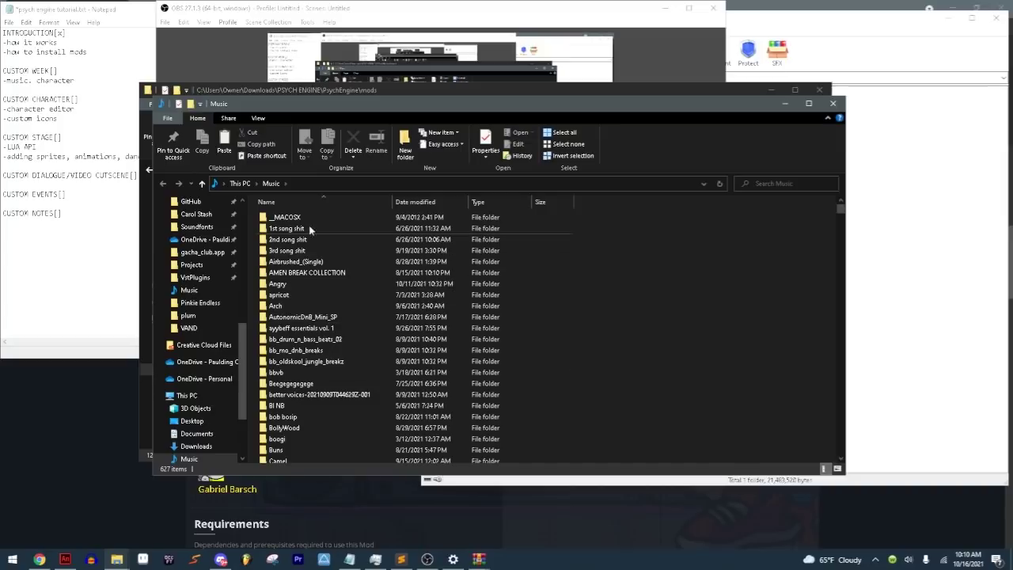
scroll(302, 292, down, 5)
scroll(301, 291, down, 4)
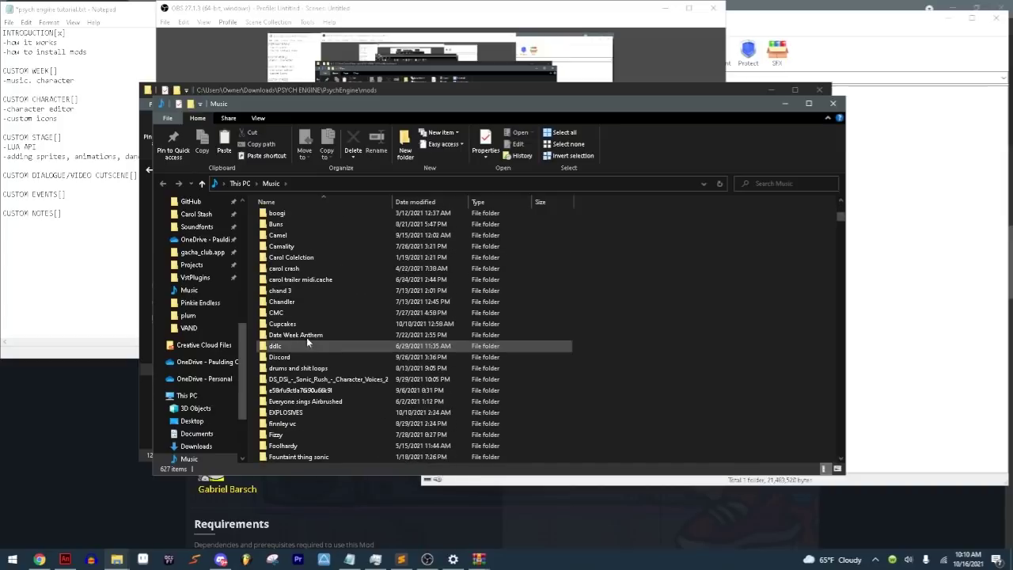
scroll(295, 325, down, 9)
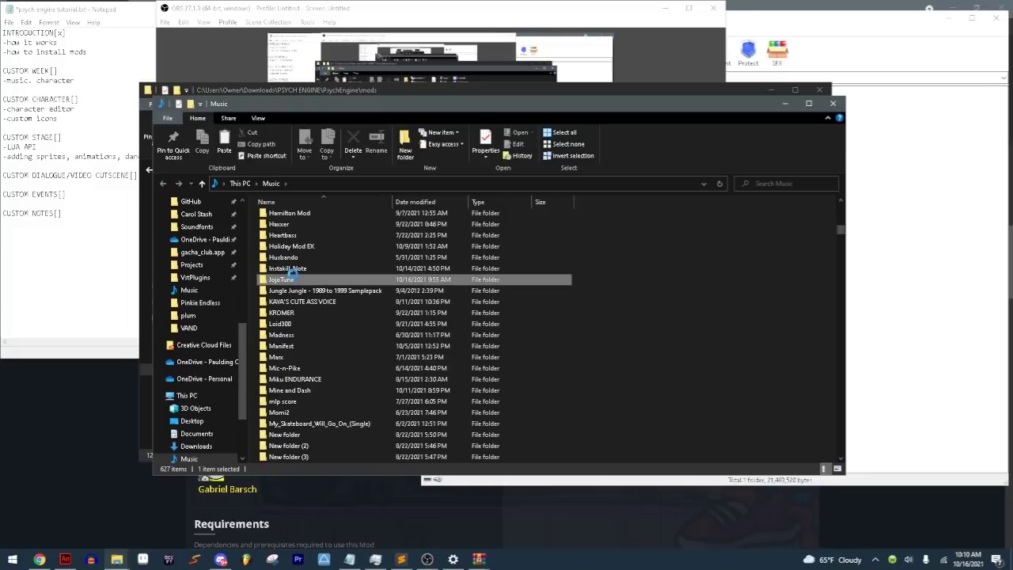
double_click(293, 277)
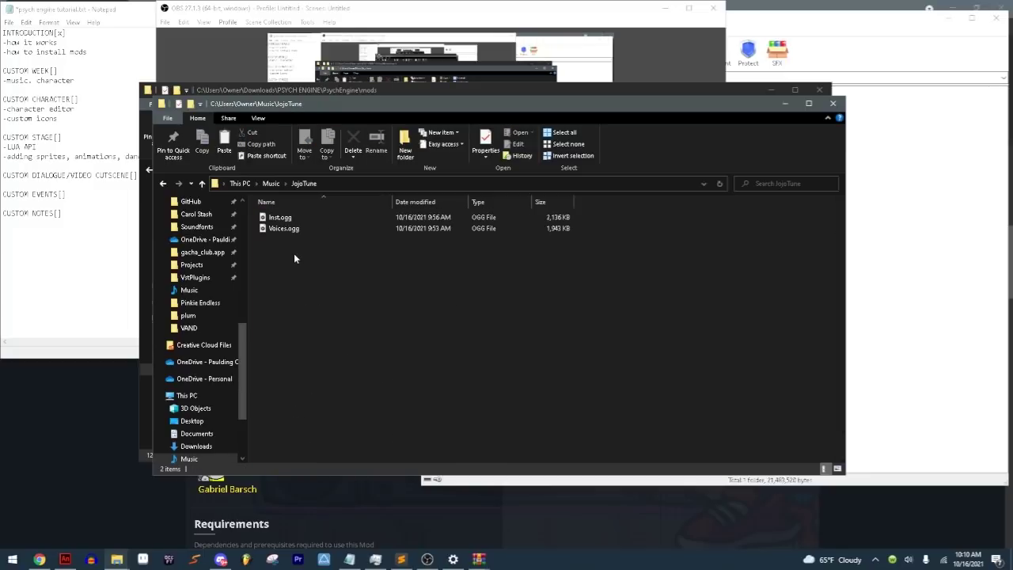
drag(293, 253, 294, 213)
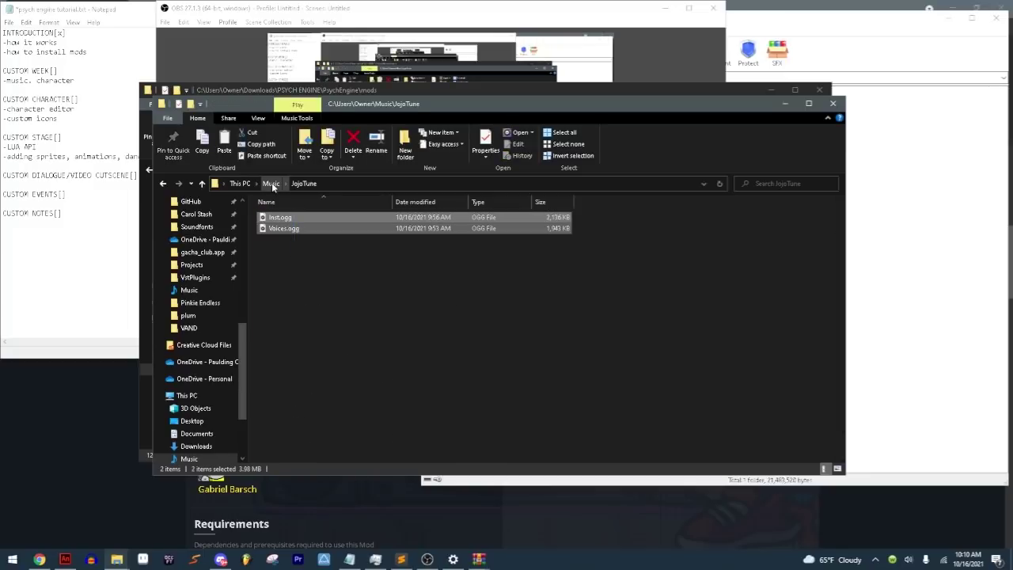
Step: Copy the JojoTune folder from Music into the songs folder of My Mod inside PsychEngine's mods folder
click(269, 183)
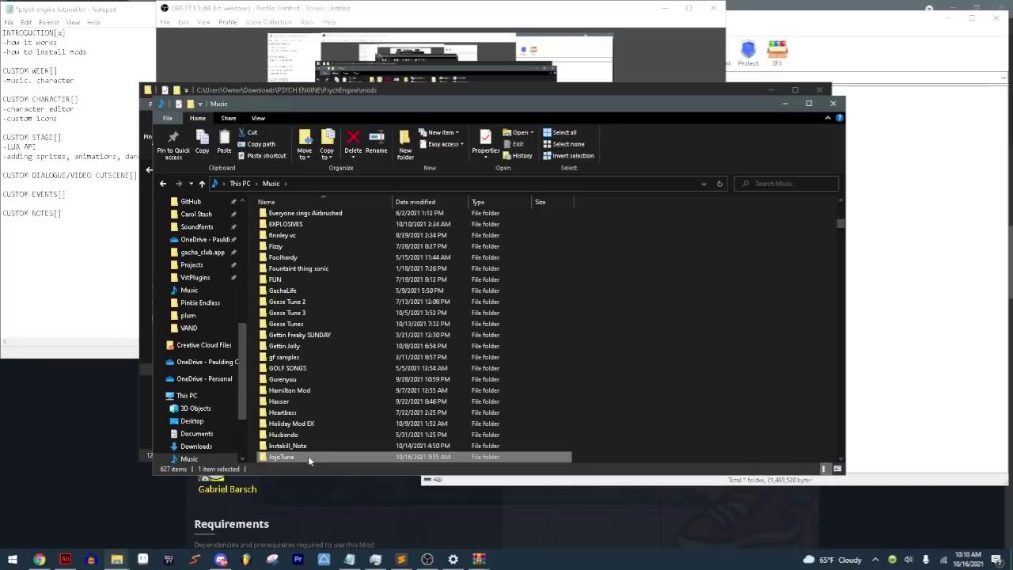
click(162, 183)
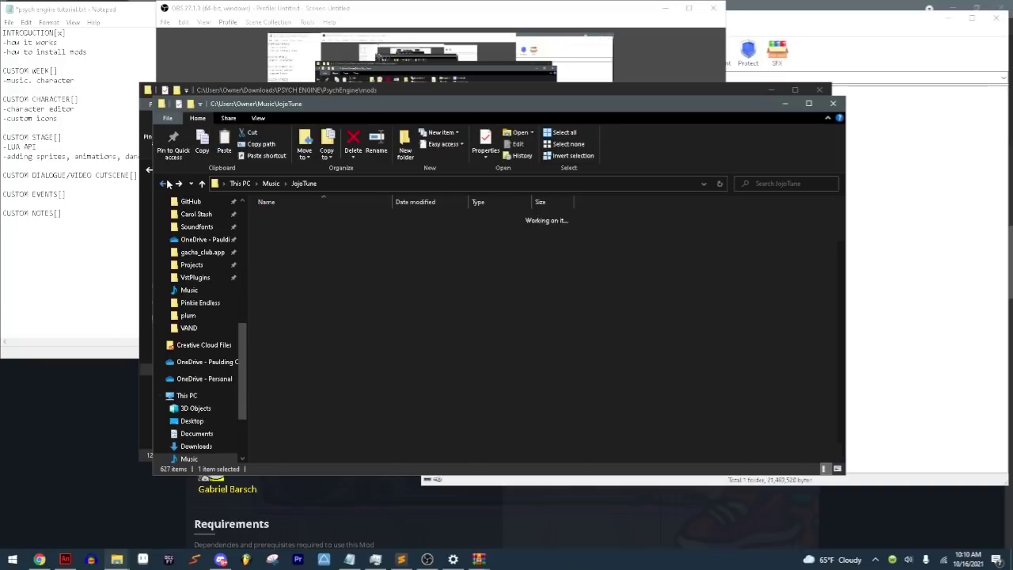
click(222, 92)
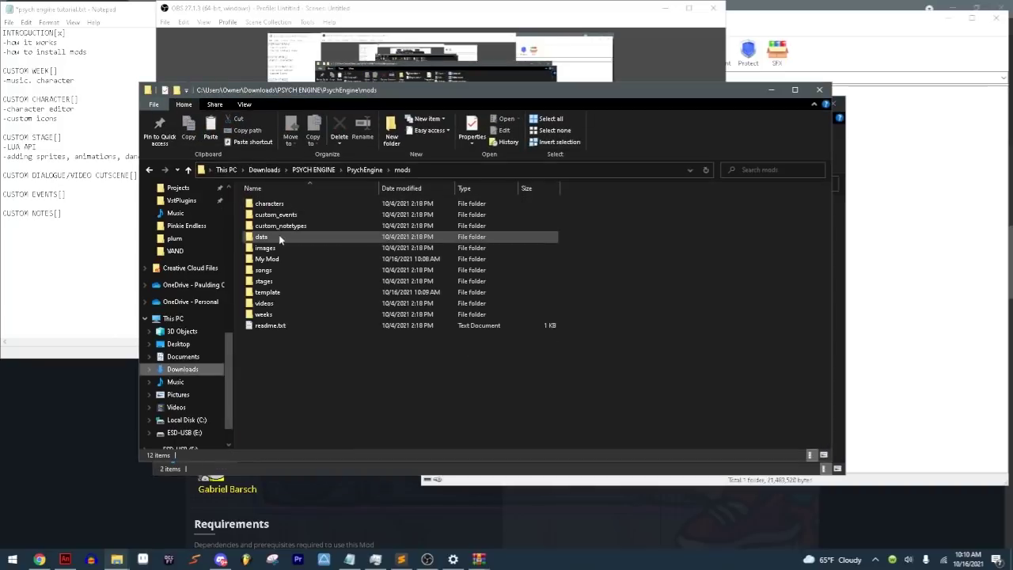
click(265, 261)
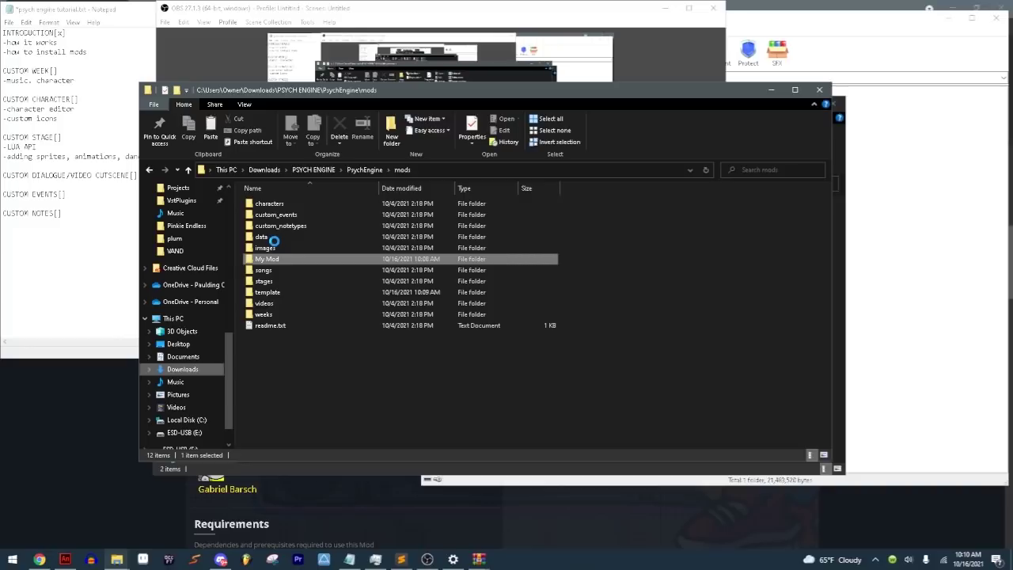
double_click(272, 259)
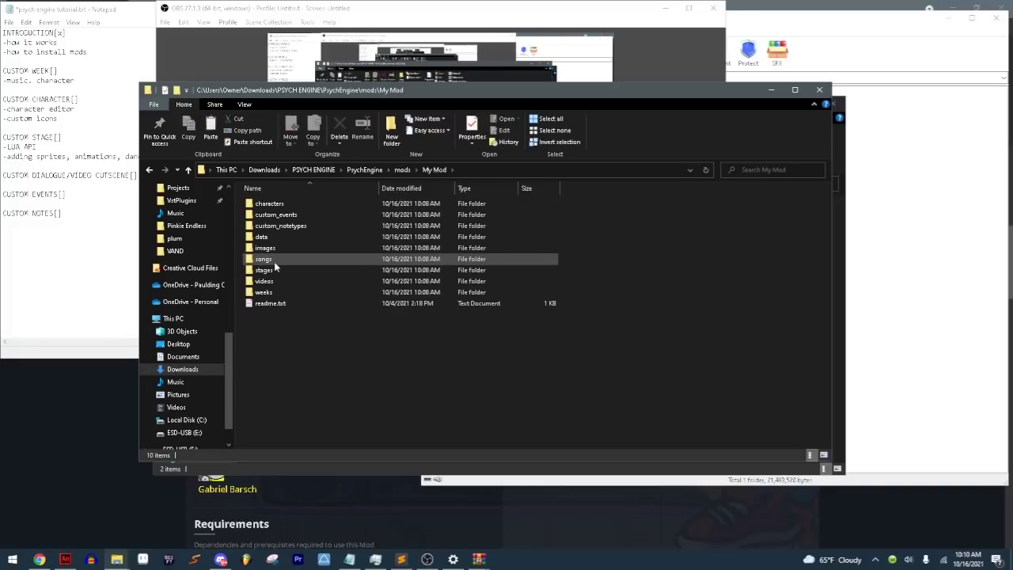
click(272, 262)
double_click(272, 263)
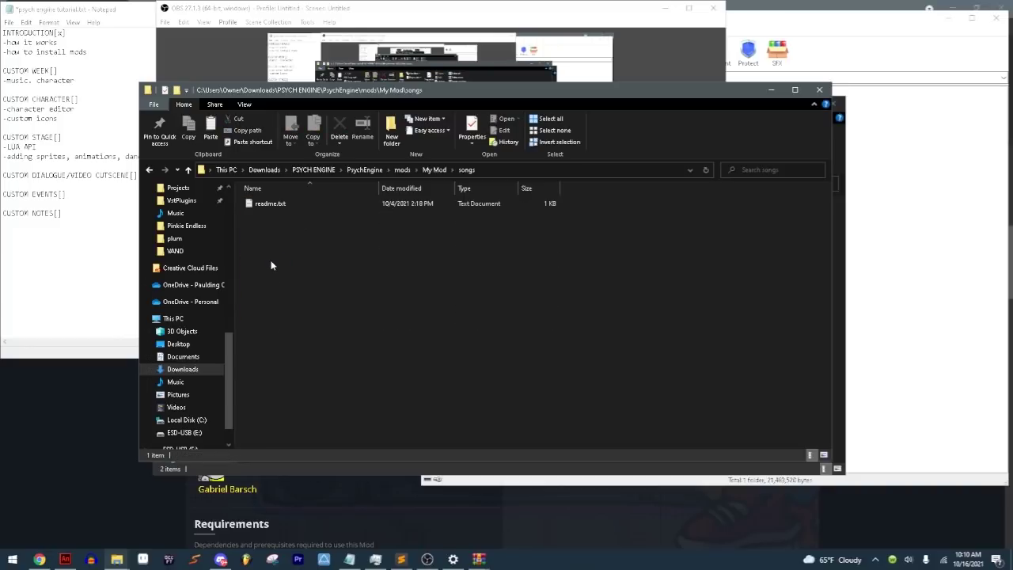
click(211, 128)
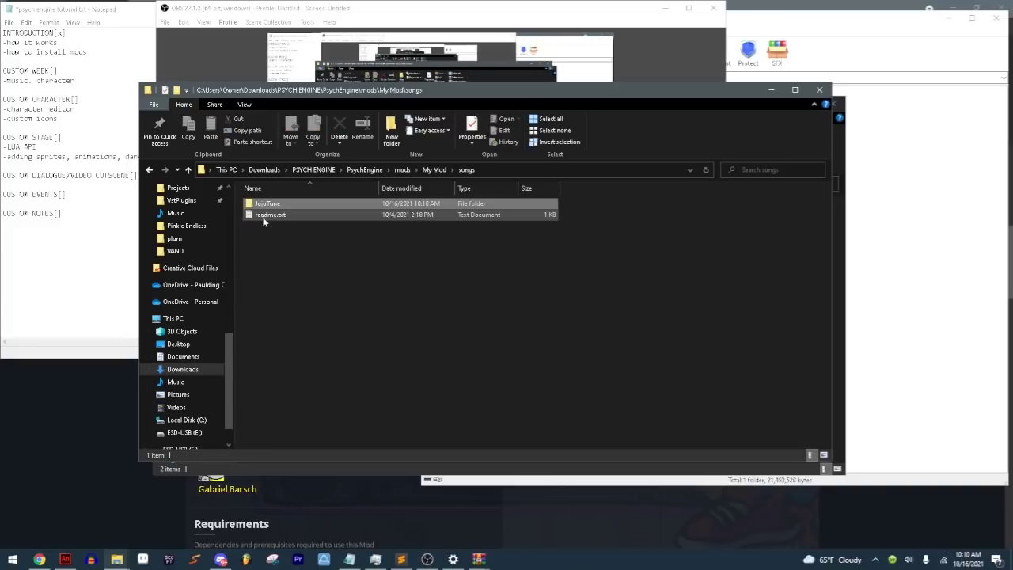
Step: Rename the copied song folder to jojotune in all lowercase and open it to check its audio files
click(267, 203)
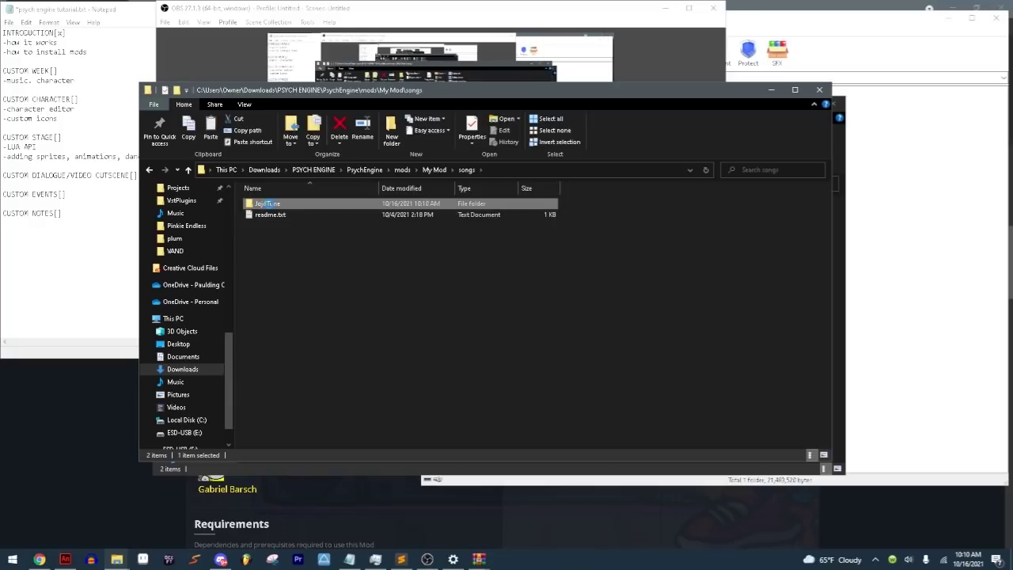
right_click(268, 203)
click(149, 528)
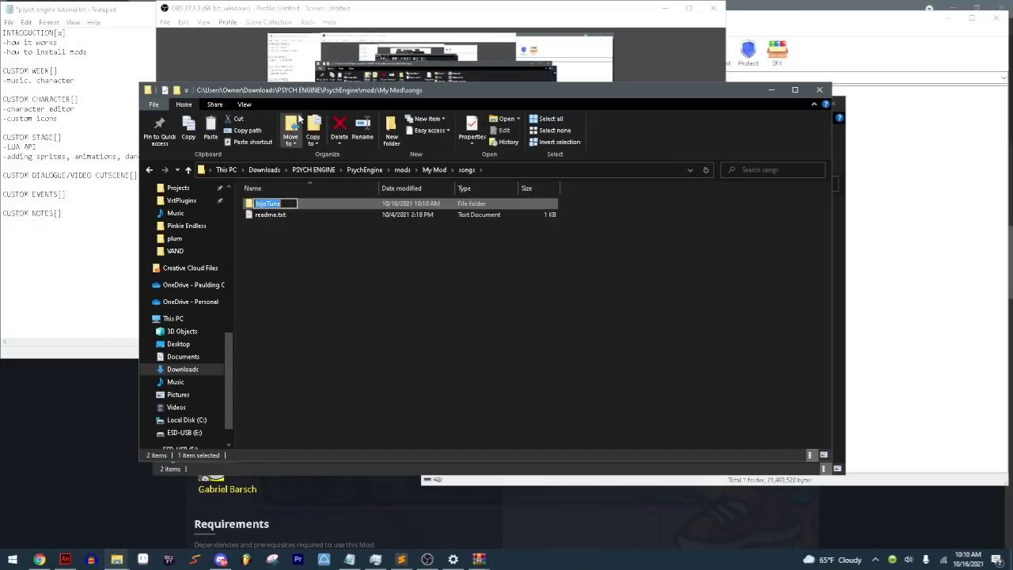
text(jojotune)
key(Return)
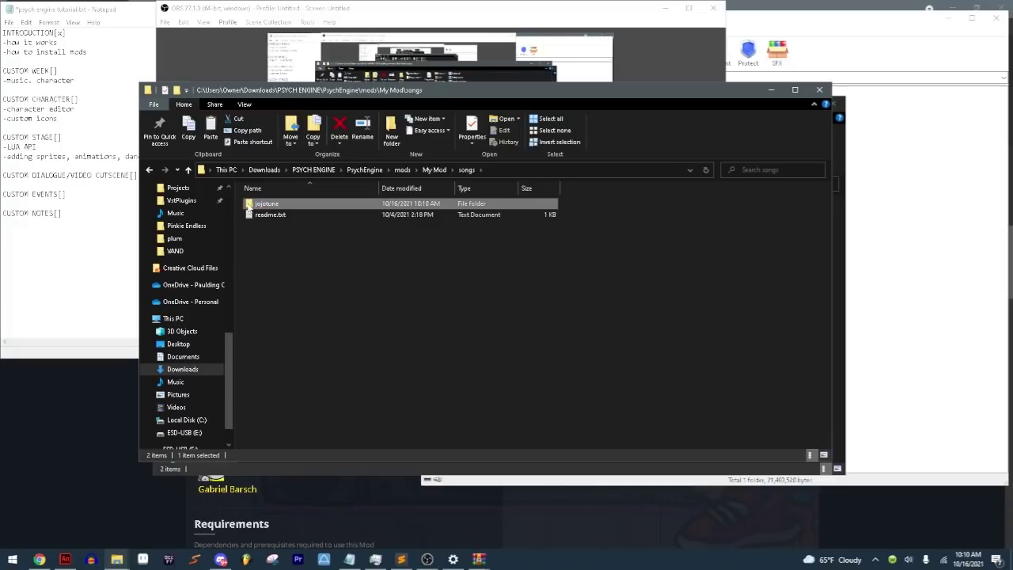
double_click(323, 204)
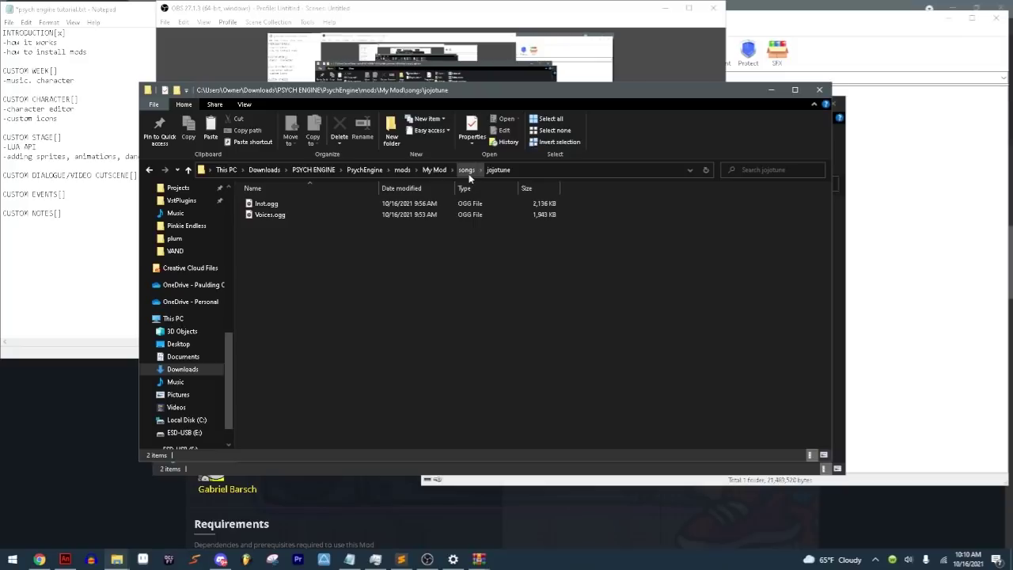
Step: Launch PsychEngine.exe from the PsychEngine folder, lowering the game volume while proceeding to the main menu
click(365, 169)
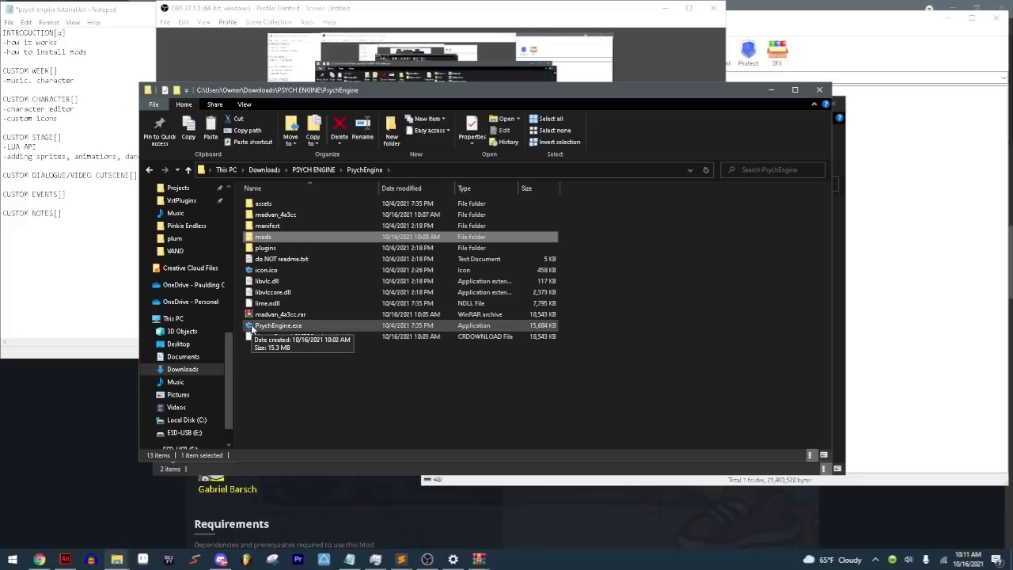
click(251, 324)
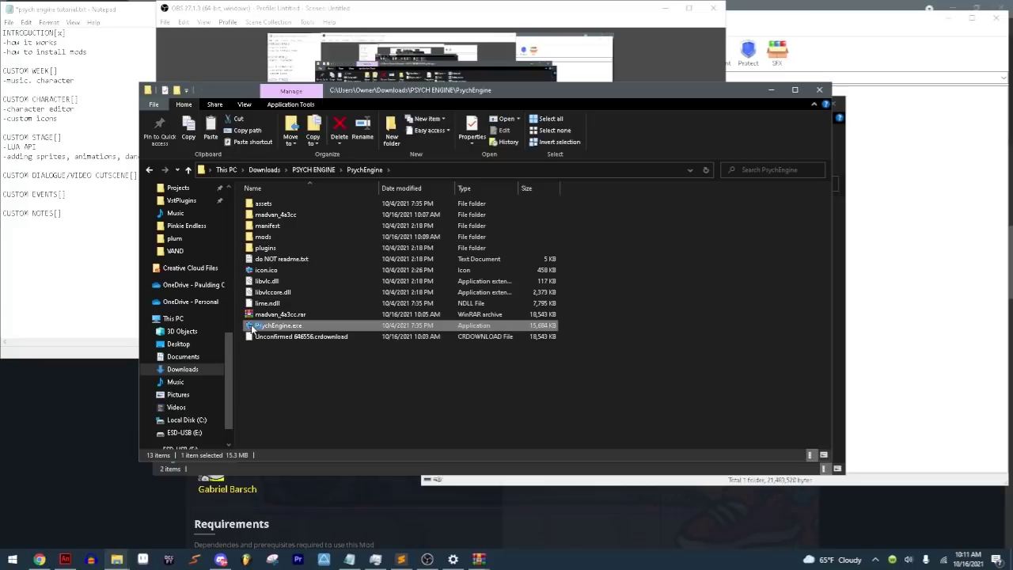
double_click(251, 328)
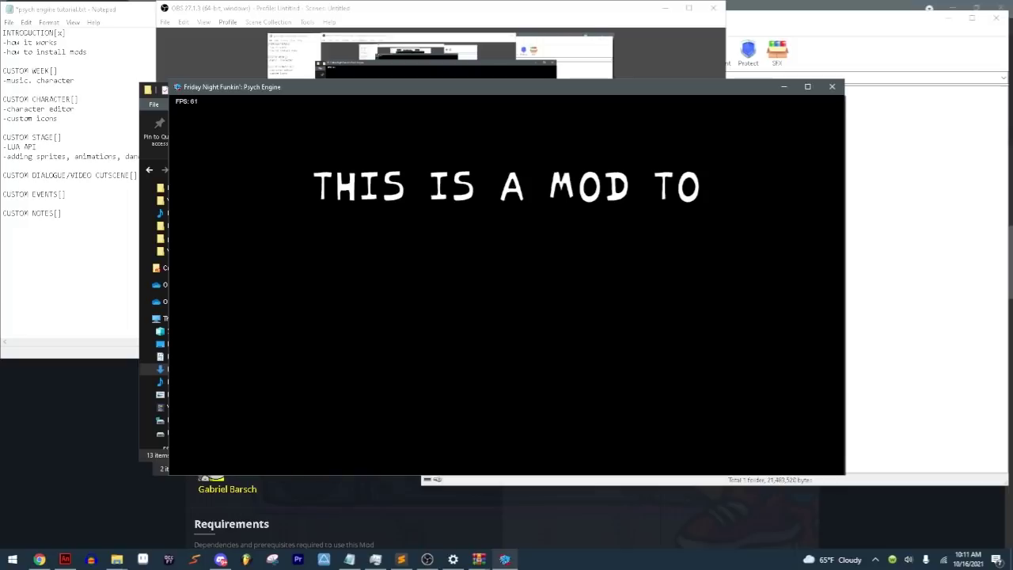
key(Return)
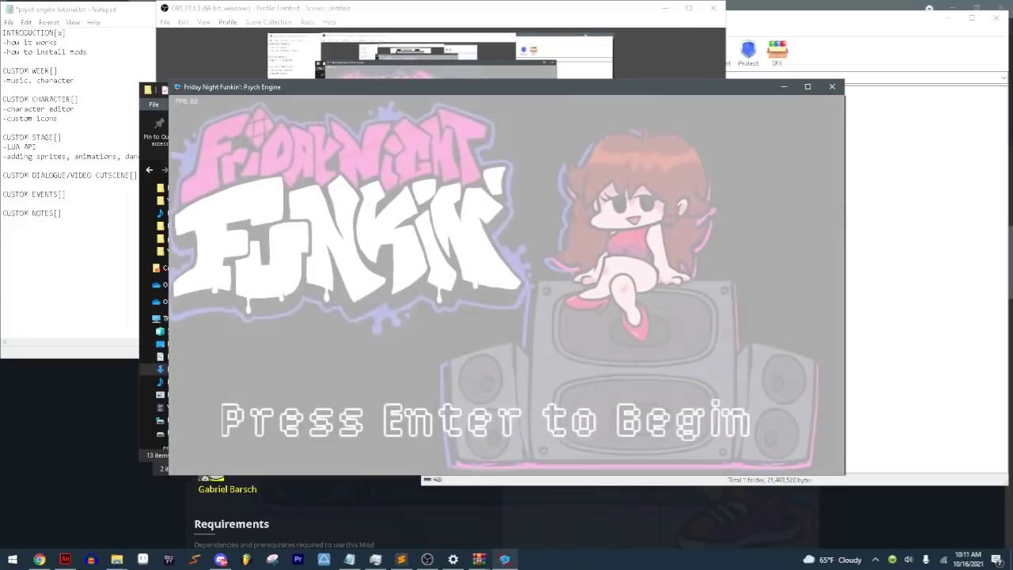
key(minus)
key(Return)
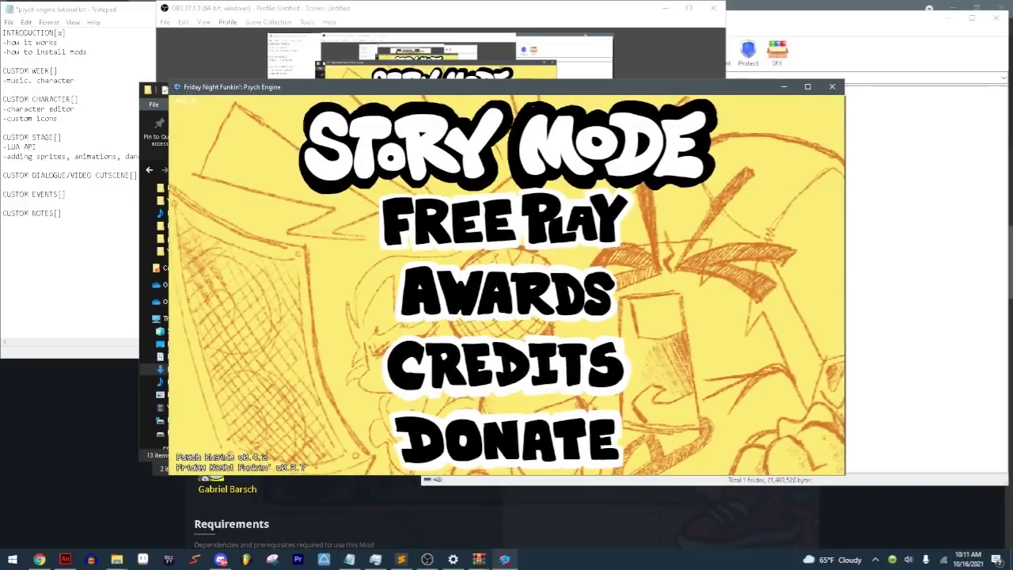
Step: Bring up the game's list of editors, look through the available ones and enter the Week Editor
key(7)
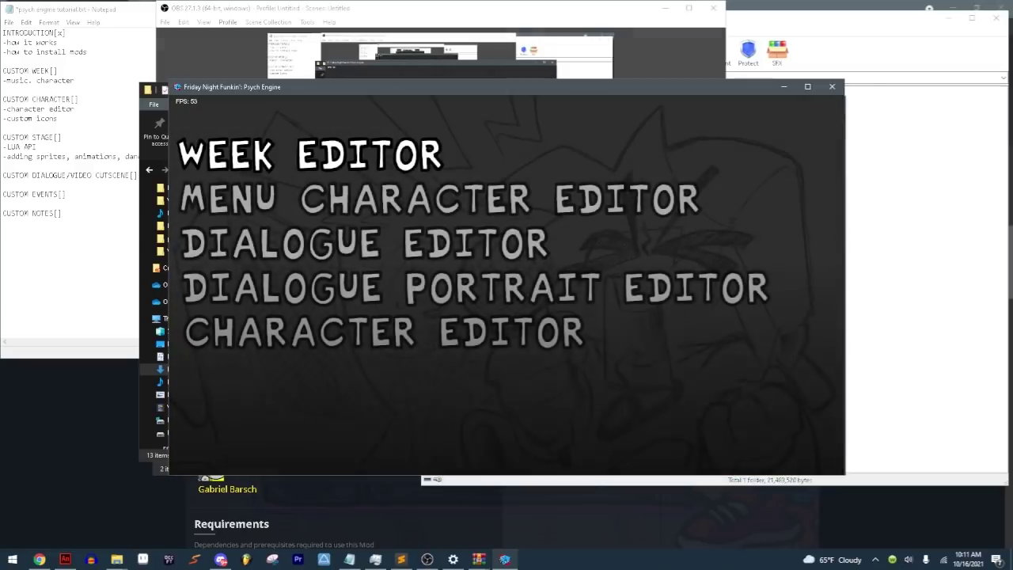
key(Down)
key(Down)
key(Down)
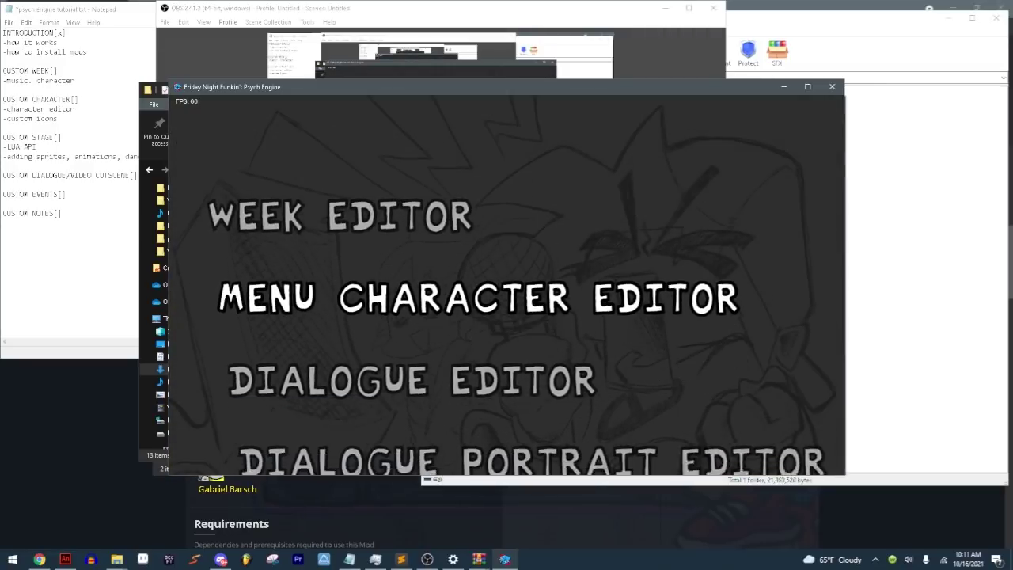
key(Down)
key(Down)
key(Down)
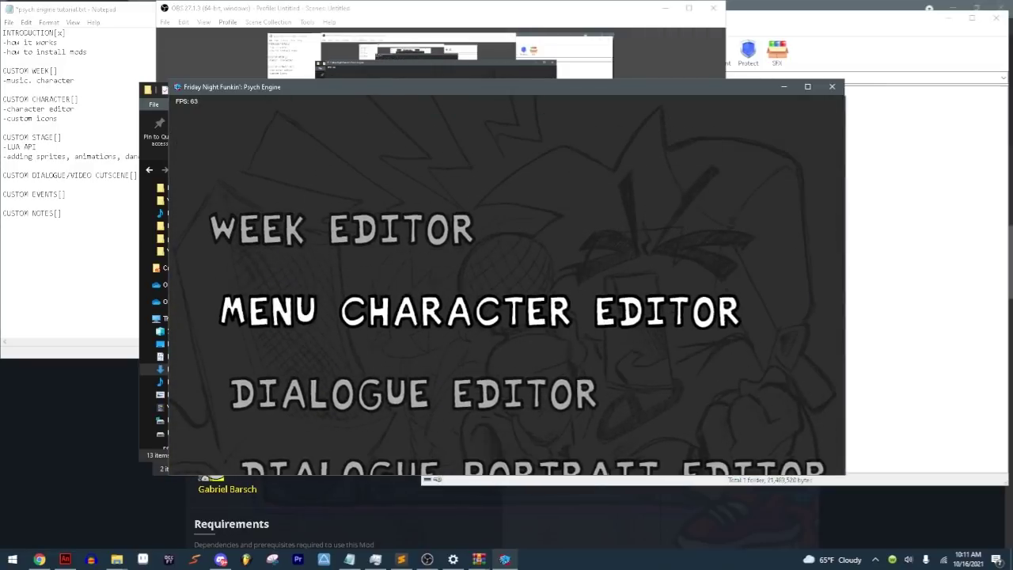
key(Up)
key(Up)
key(Up)
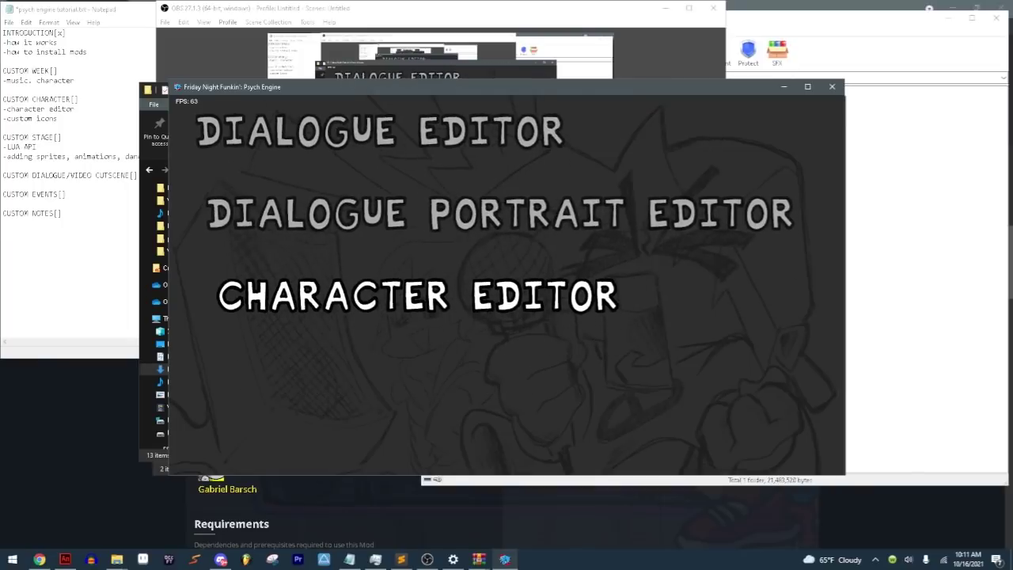
key(Up)
key(Up)
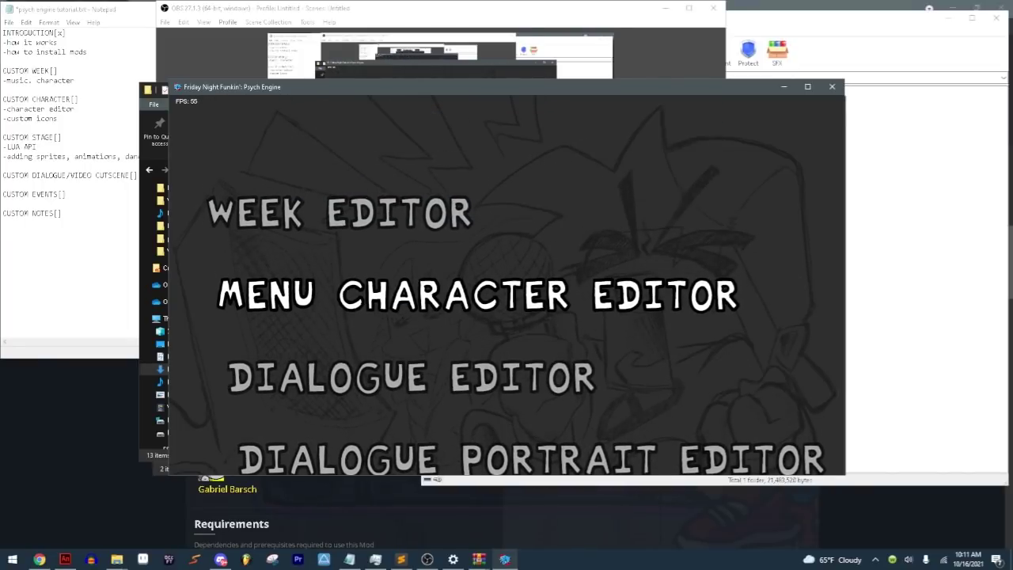
key(Up)
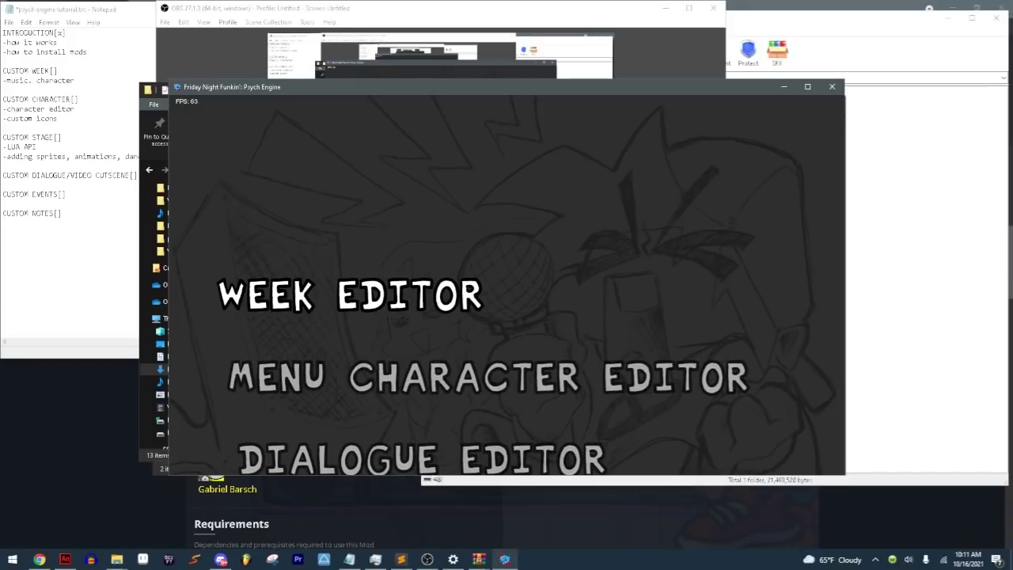
key(Return)
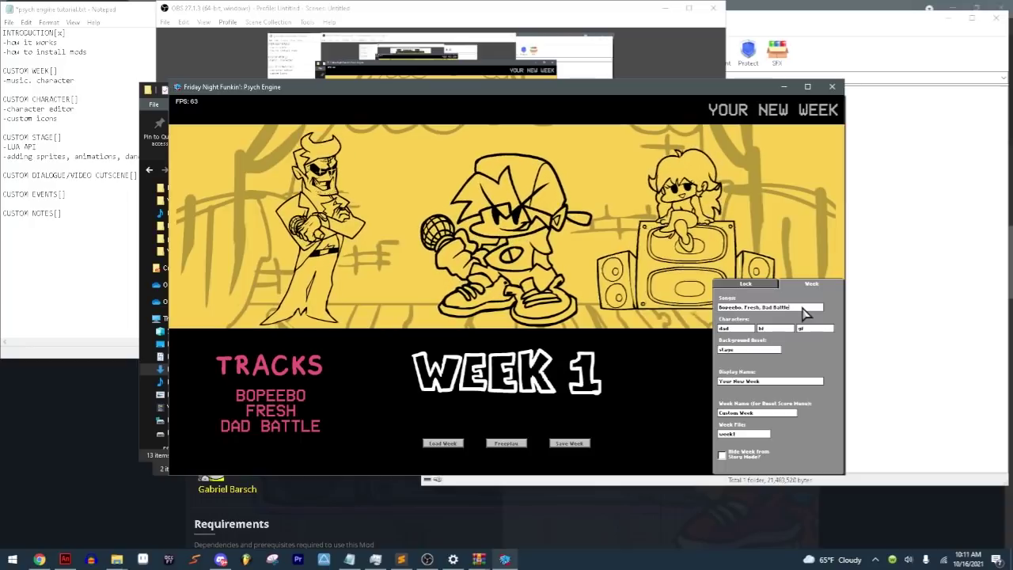
Step: Replace the default songs of the new week with Jojotune
key(BackSpace)
key(BackSpace)
key(BackSpace)
key(BackSpace)
key(BackSpace)
key(BackSpace)
key(BackSpace)
key(BackSpace)
key(BackSpace)
key(BackSpace)
key(BackSpace)
key(BackSpace)
key(BackSpace)
key(BackSpace)
key(BackSpace)
key(BackSpace)
key(BackSpace)
key(BackSpace)
key(BackSpace)
key(BackSpace)
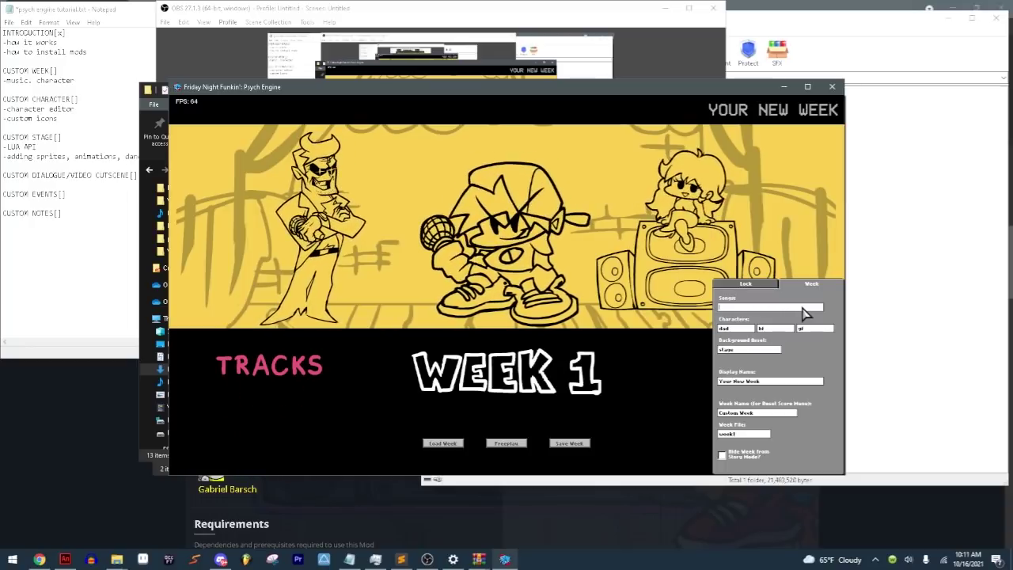
text(jojotune)
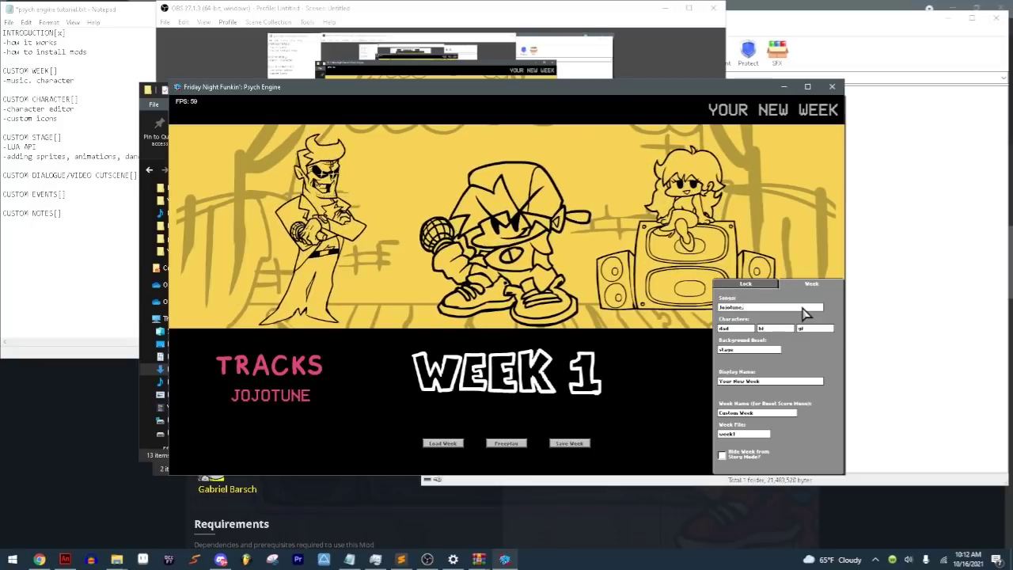
text(,dad)
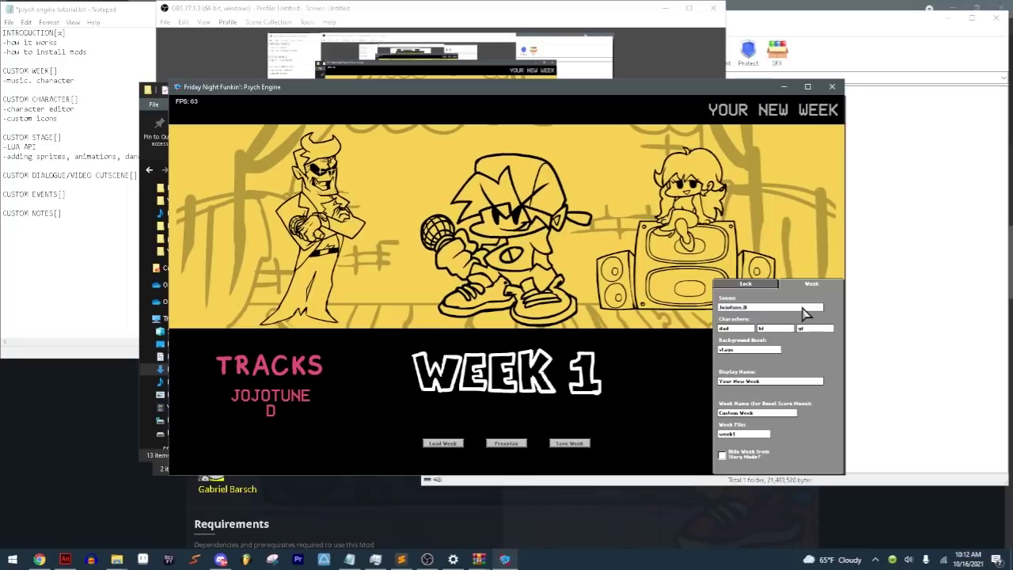
text(btt)
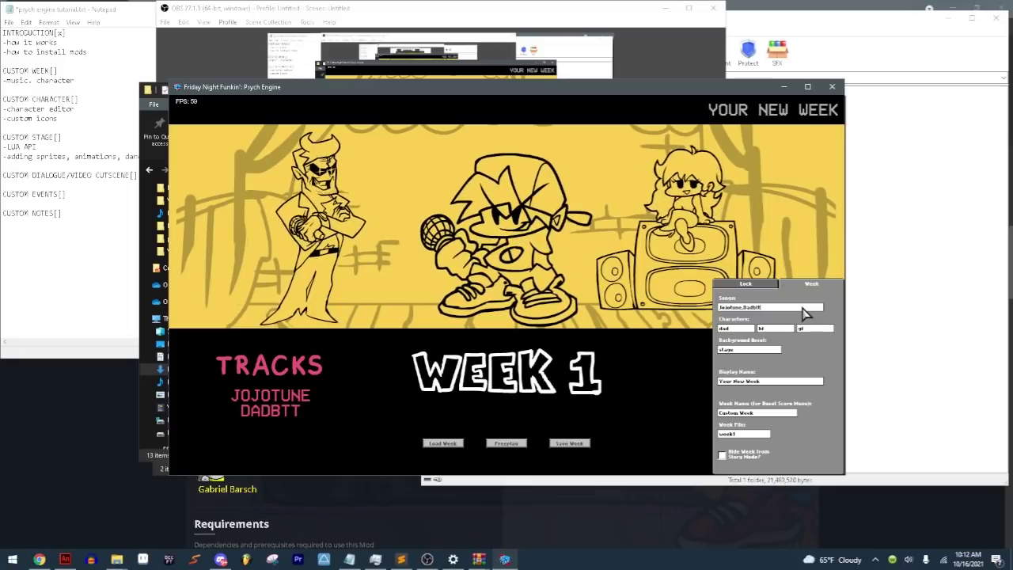
key(BackSpace)
key(BackSpace)
key(BackSpace)
key(BackSpace)
key(BackSpace)
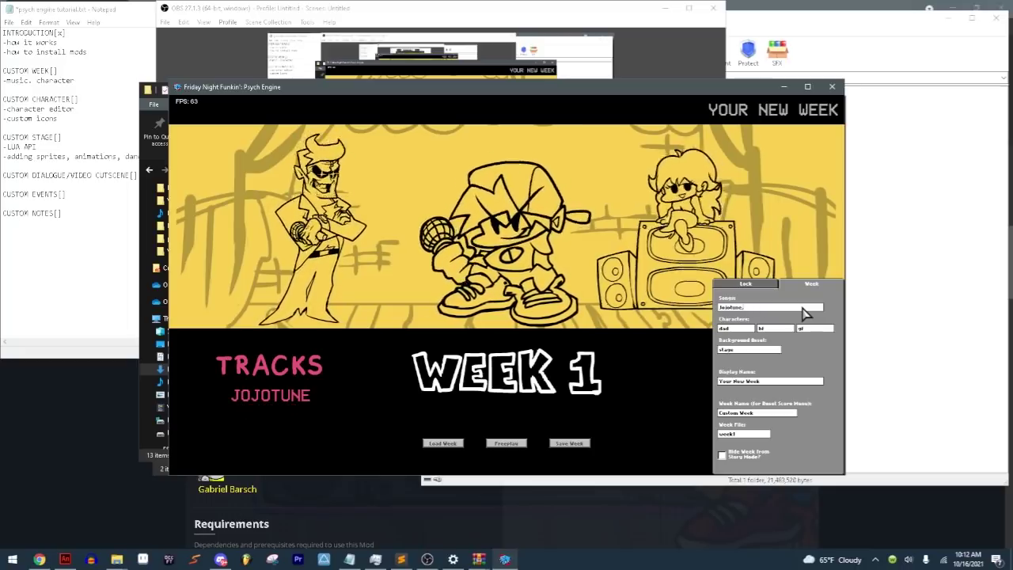
Step: Add Pico as the second song of the week, after Jojotune
text(P)
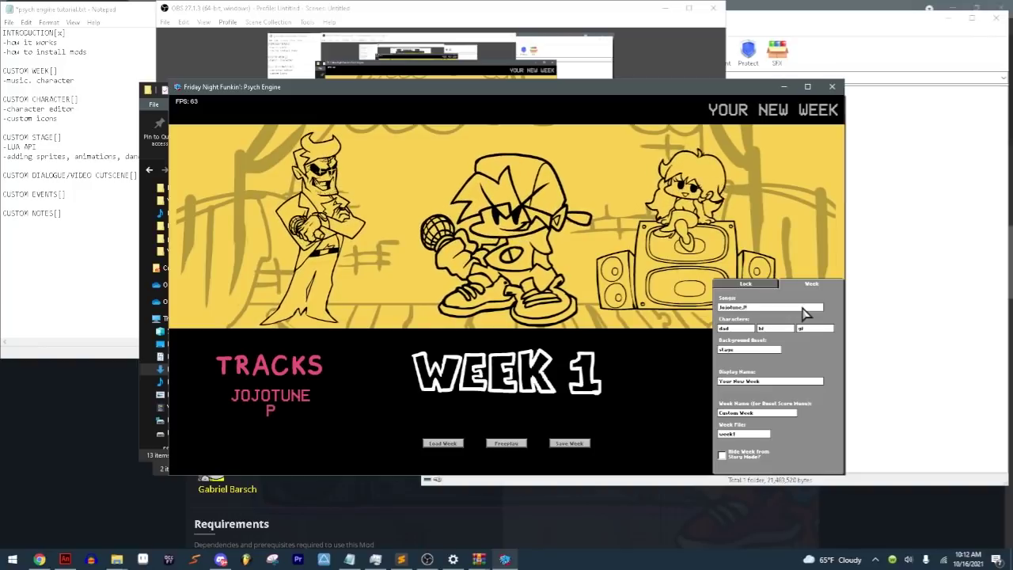
text(ico)
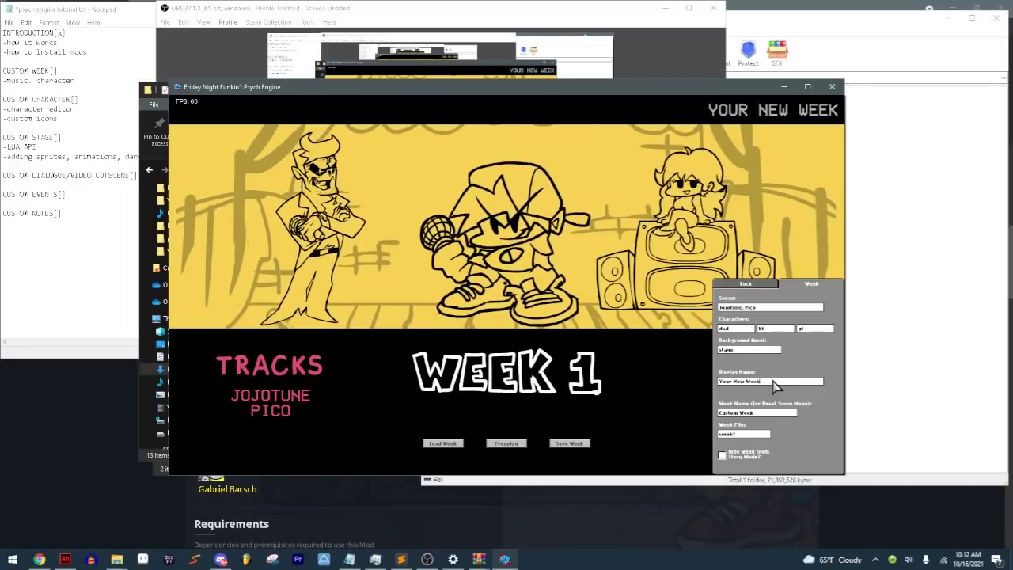
Step: Change the display name of the week to JOJOGONEWILD
key(BackSpace)
key(BackSpace)
key(BackSpace)
key(BackSpace)
key(BackSpace)
key(BackSpace)
key(BackSpace)
key(BackSpace)
key(BackSpace)
key(BackSpace)
key(BackSpace)
key(BackSpace)
key(BackSpace)
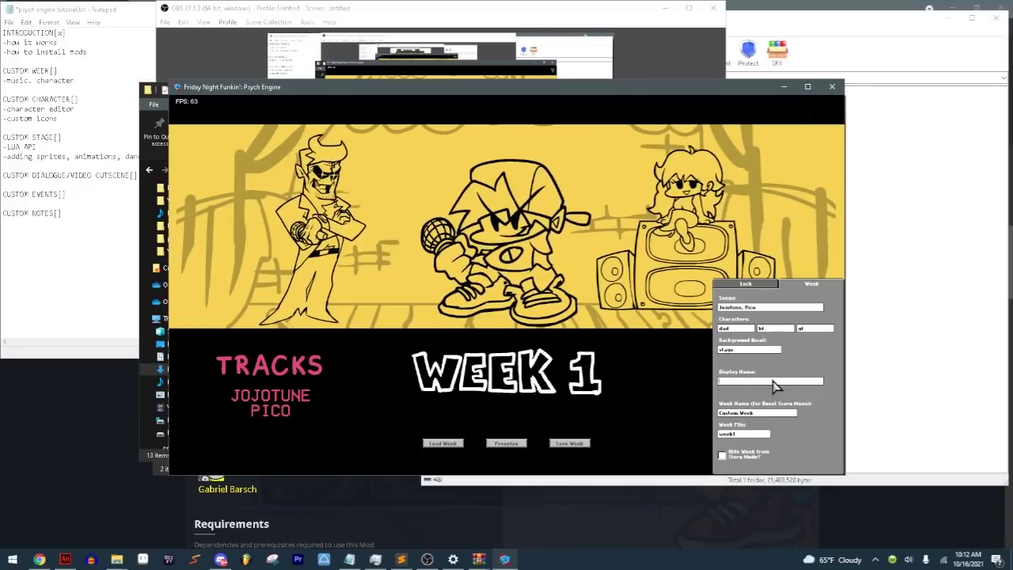
text(JO)
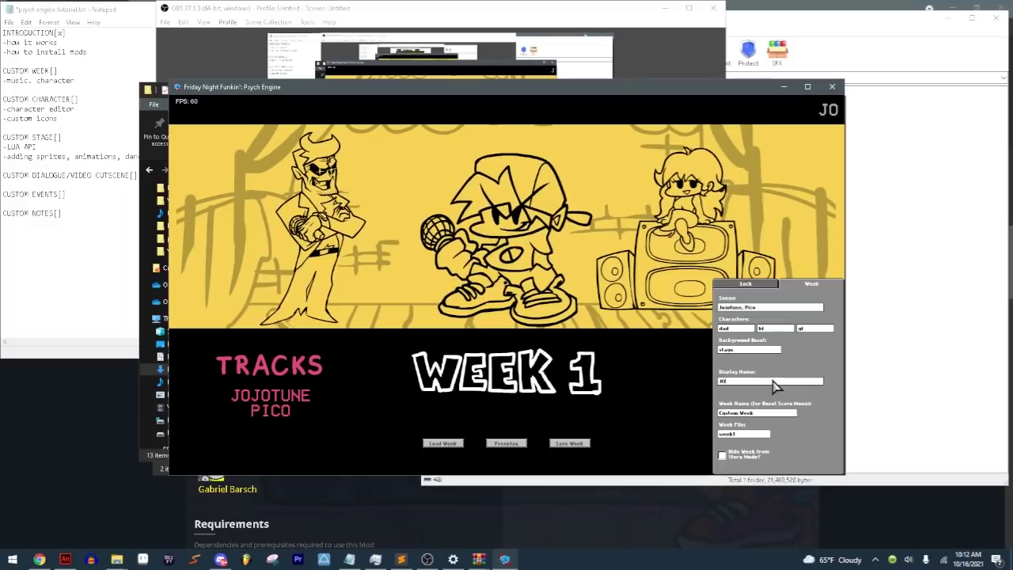
text(JOGONEW)
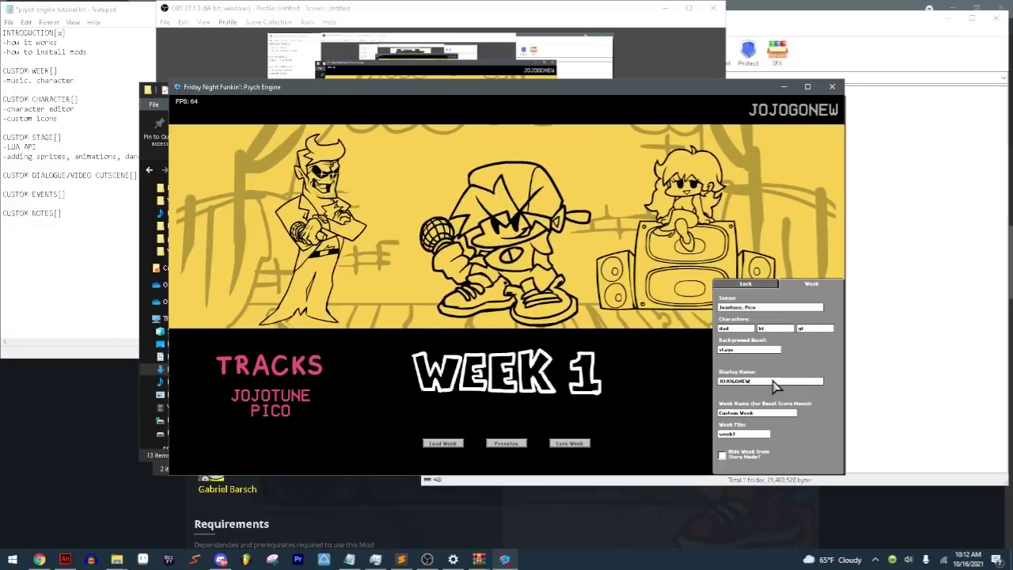
text(ILD)
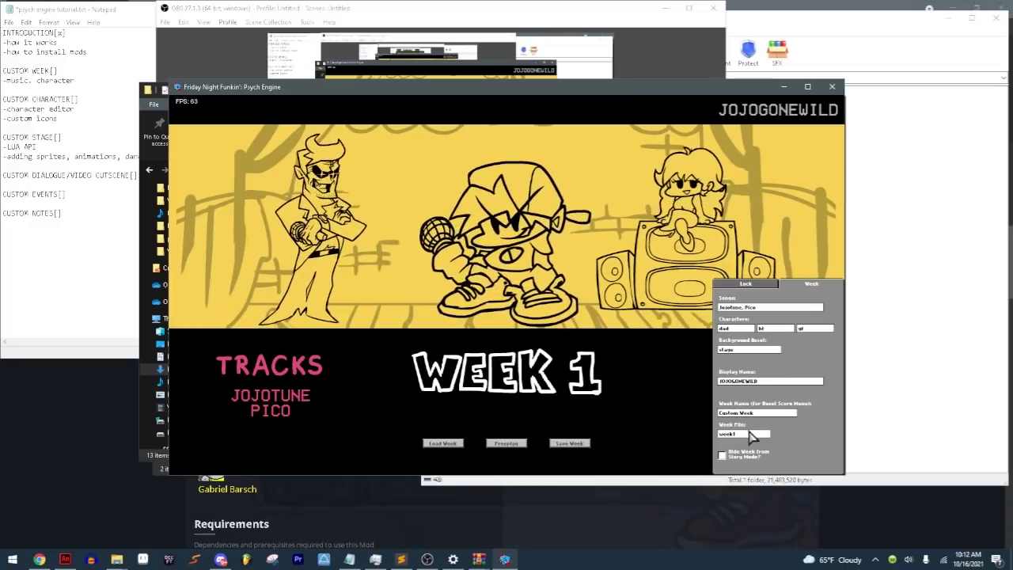
Step: Set the week file name to jojo
key(BackSpace)
key(BackSpace)
key(BackSpace)
key(BackSpace)
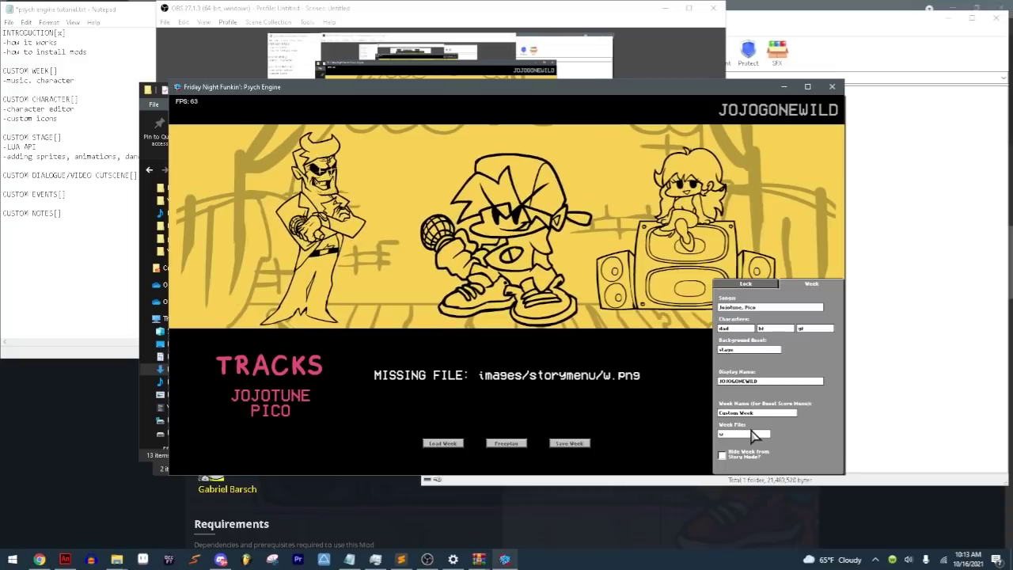
key(BackSpace)
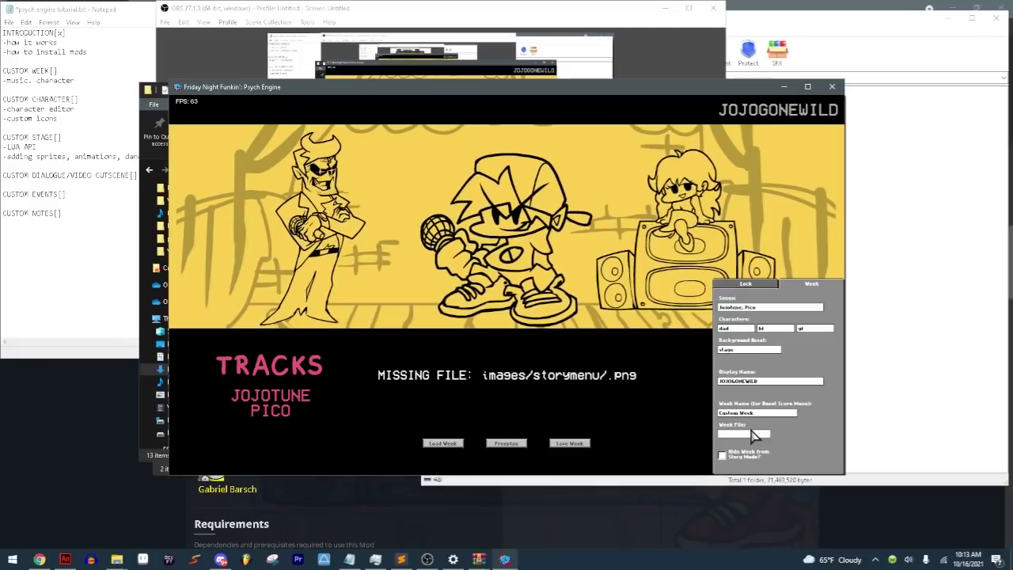
text(jojo)
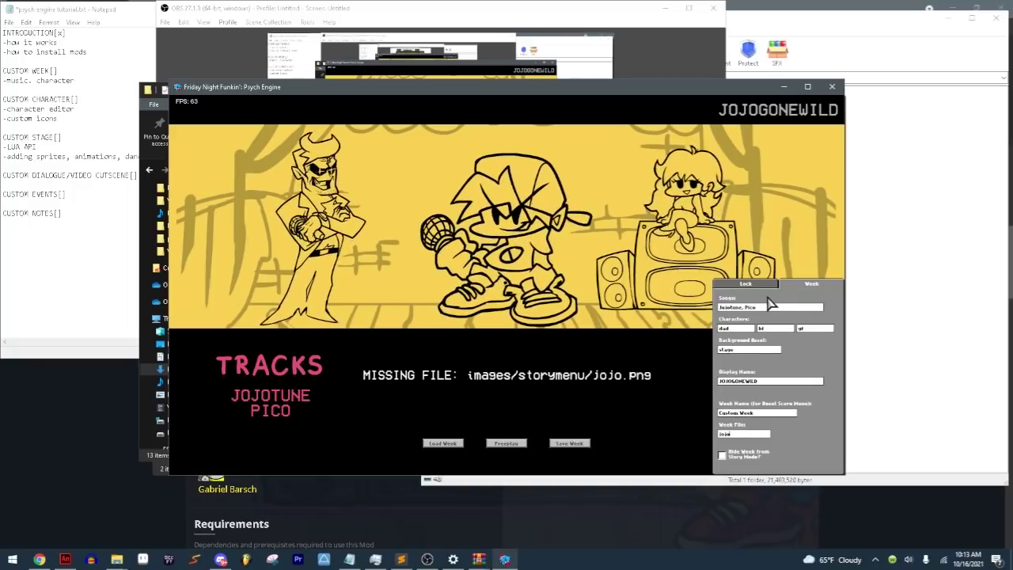
Step: View the week's Freeplay setup, switch between the Jojotune and Pico entries and return to the Story Mode setup
click(516, 444)
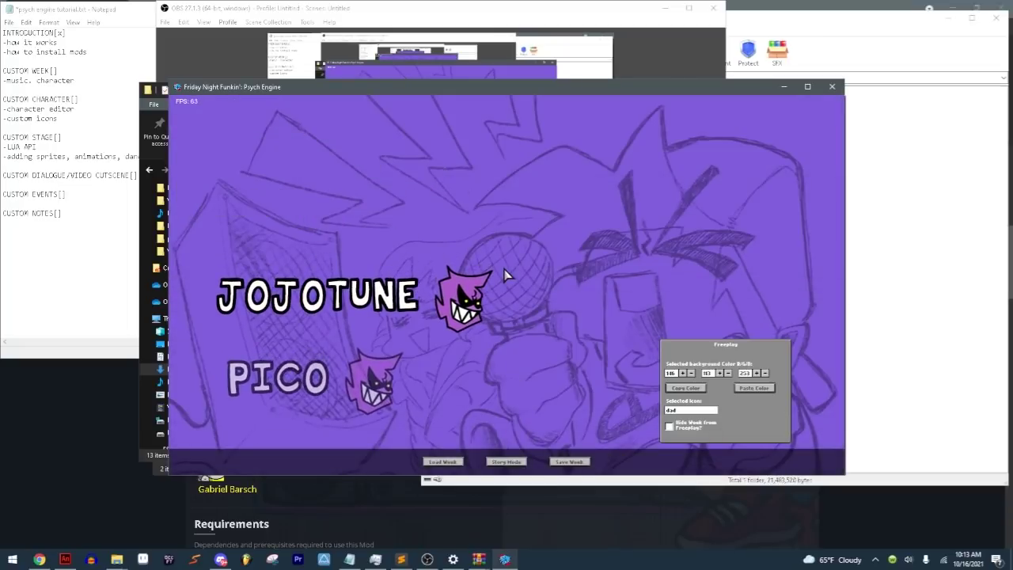
key(Down)
key(Up)
key(Down)
key(Up)
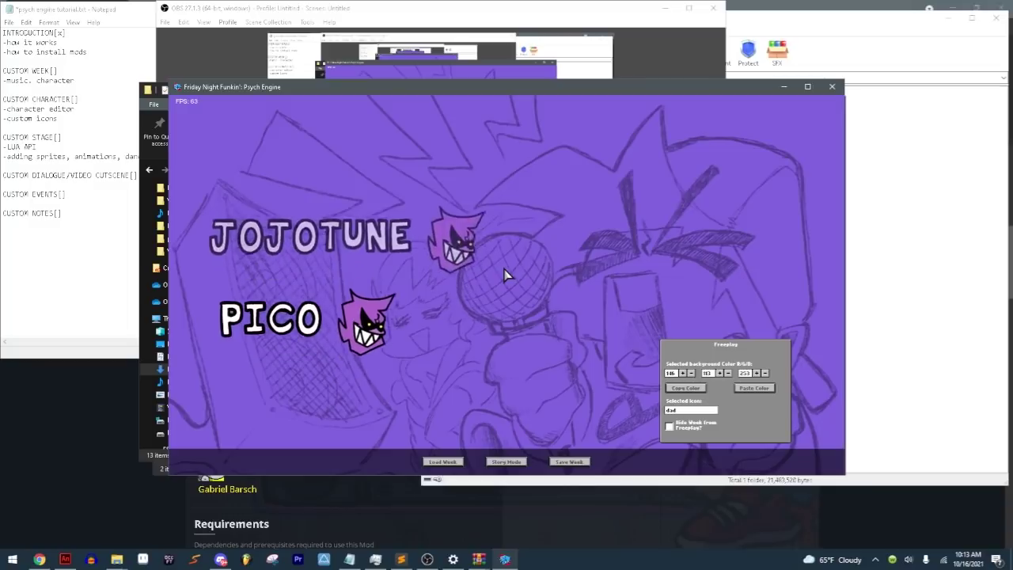
key(Down)
key(Up)
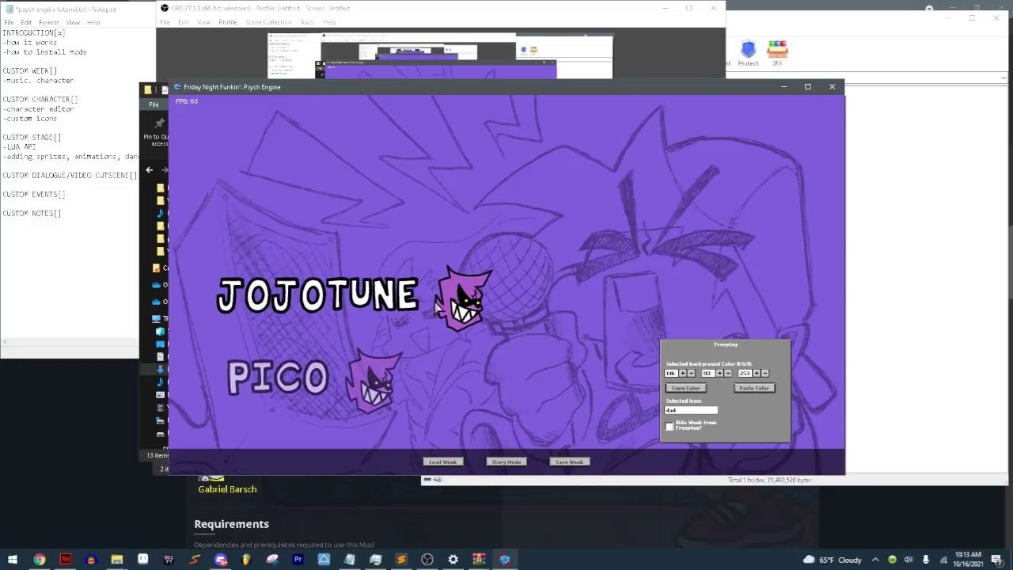
click(514, 466)
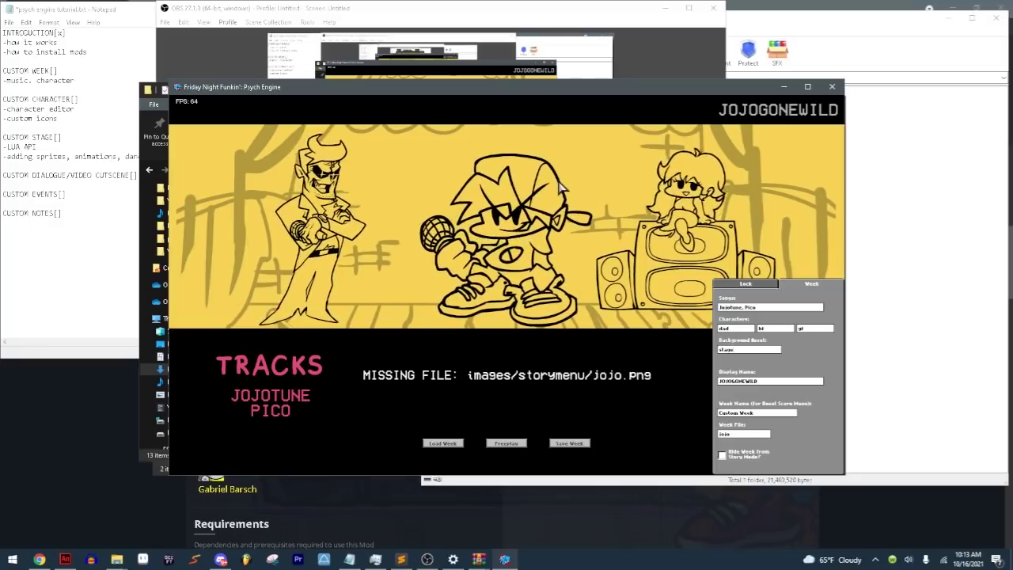
Step: Clear the background asset of the week so that none is assigned
key(BackSpace)
key(BackSpace)
key(BackSpace)
key(BackSpace)
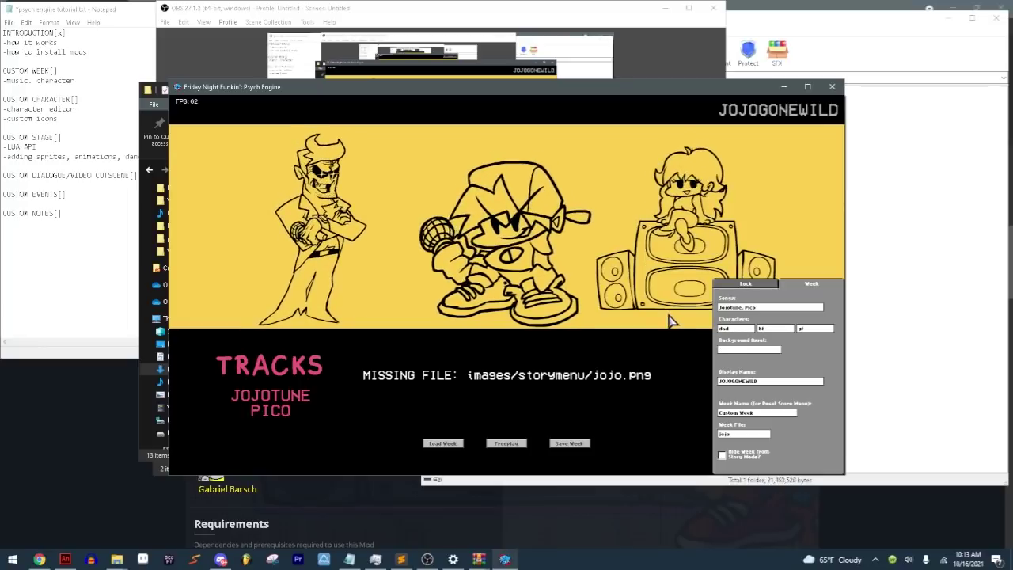
Step: Start saving the week file and browse to the Downloads folder as the starting location
click(570, 443)
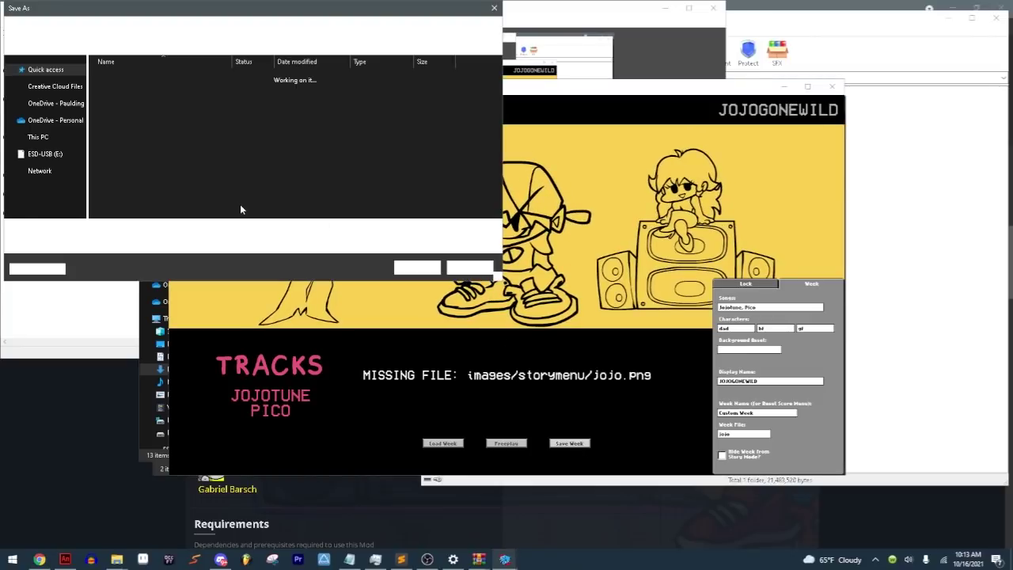
click(183, 27)
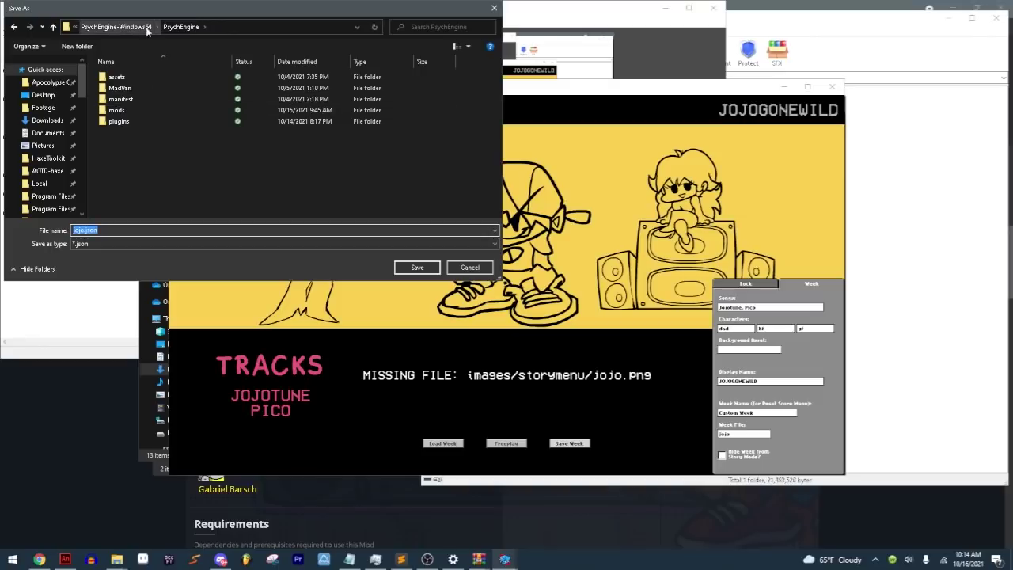
scroll(51, 191, down, 10)
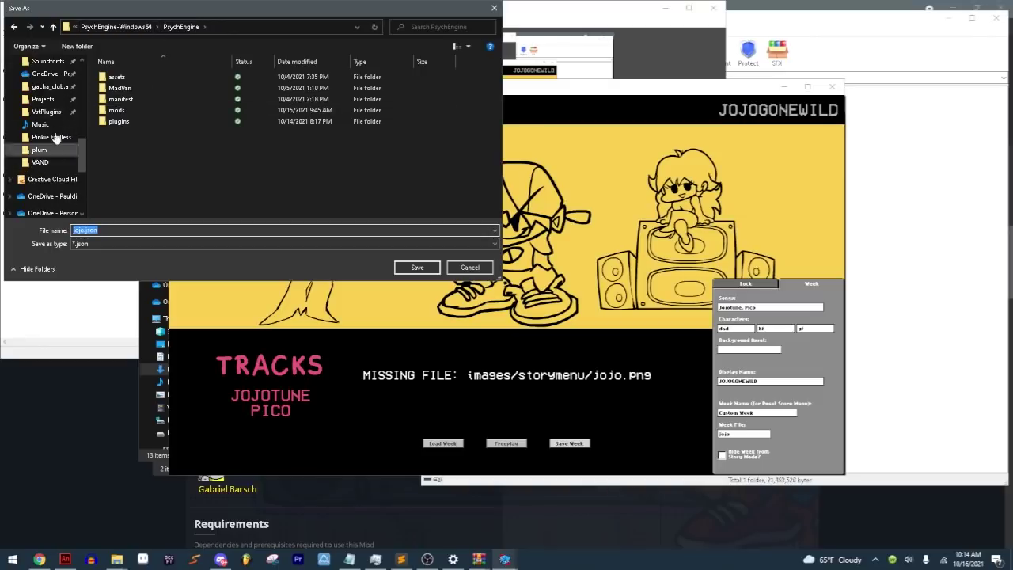
click(56, 74)
scroll(139, 137, down, 3)
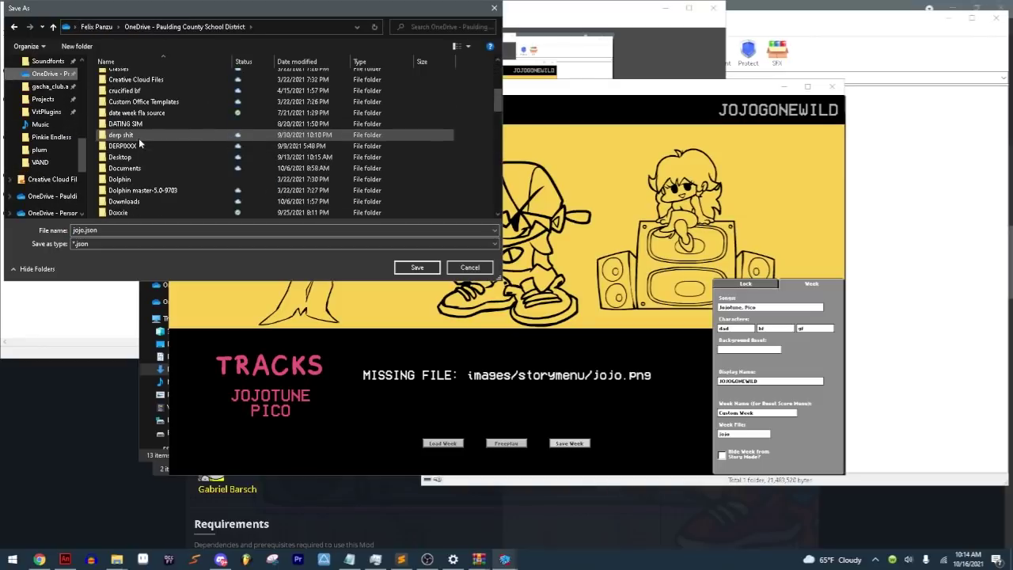
scroll(139, 137, down, 2)
scroll(52, 182, down, 2)
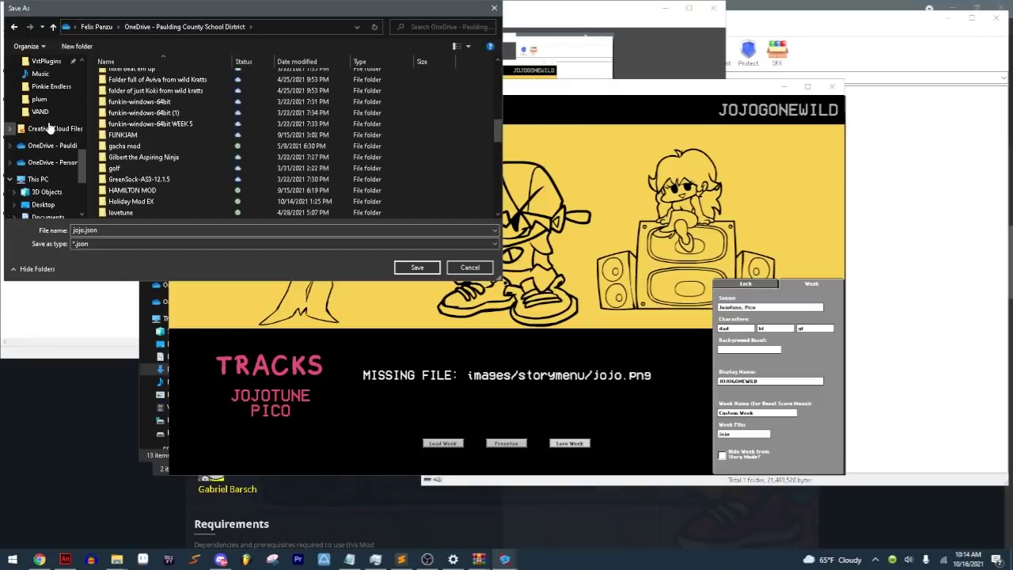
scroll(54, 212, down, 2)
click(48, 179)
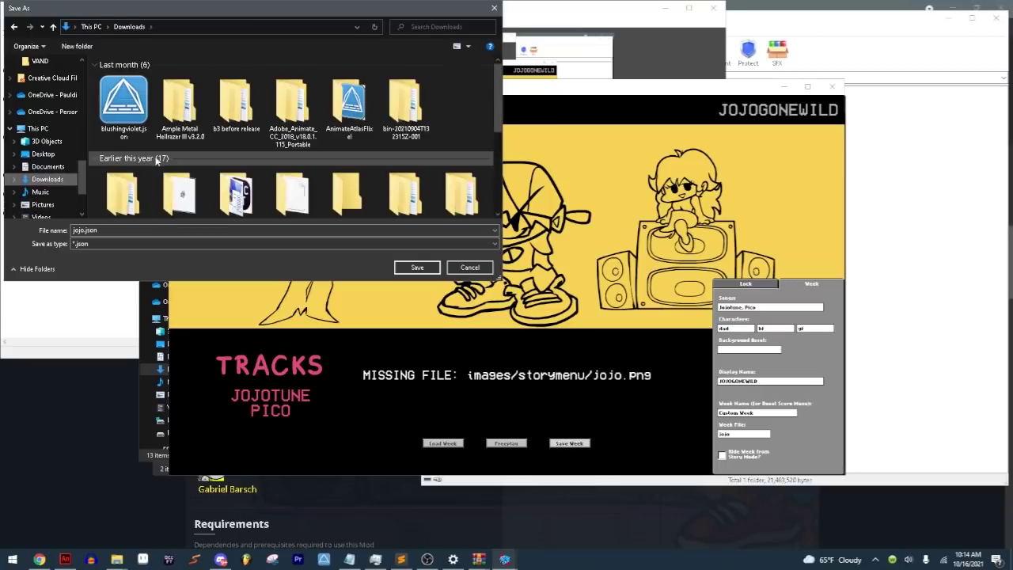
Step: Save the week as jojo.json in the weeks folder of My Mod, inside PSYCH ENGINE, PsychEngine and mods
double_click(120, 107)
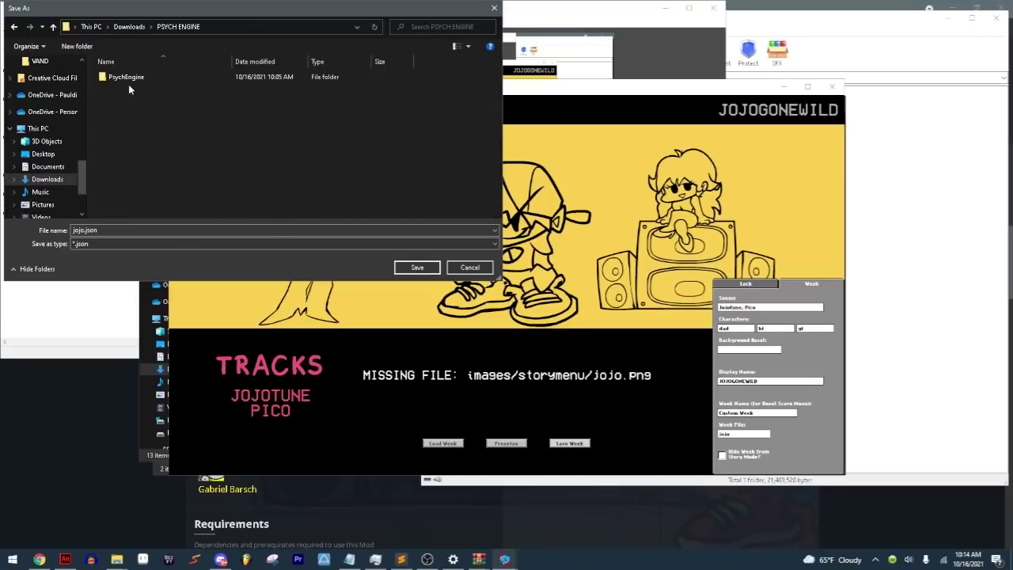
double_click(142, 79)
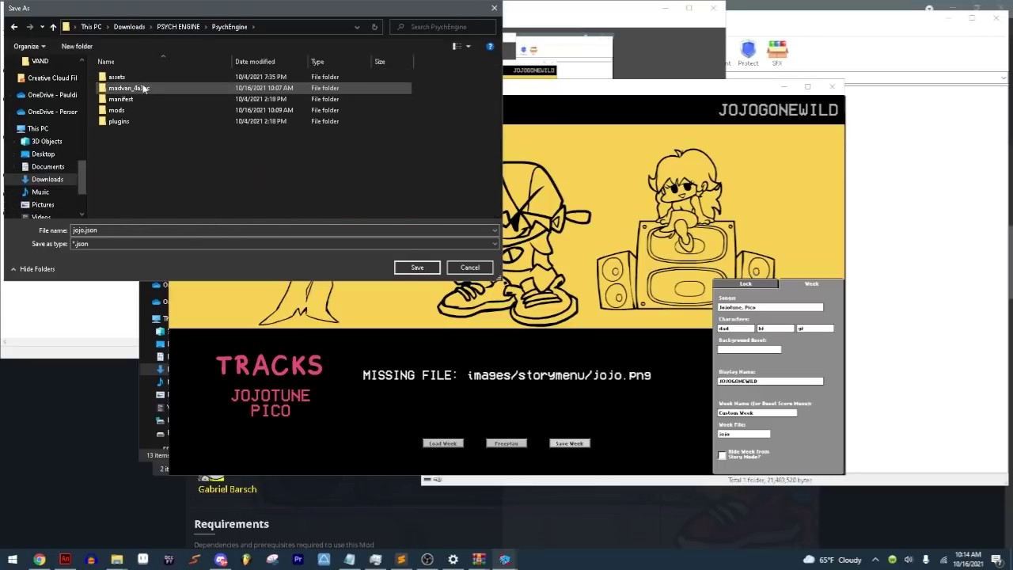
double_click(139, 110)
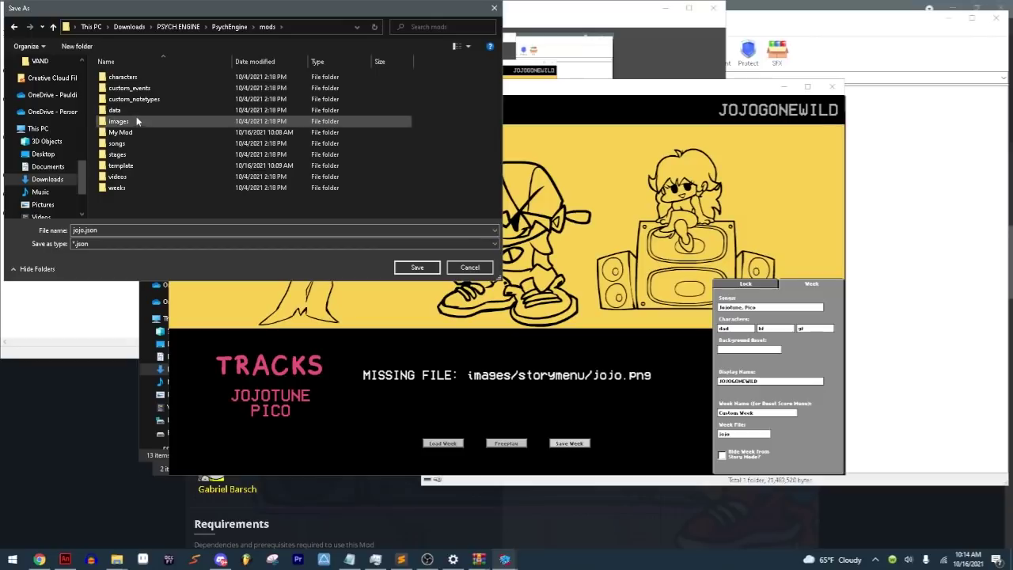
double_click(133, 133)
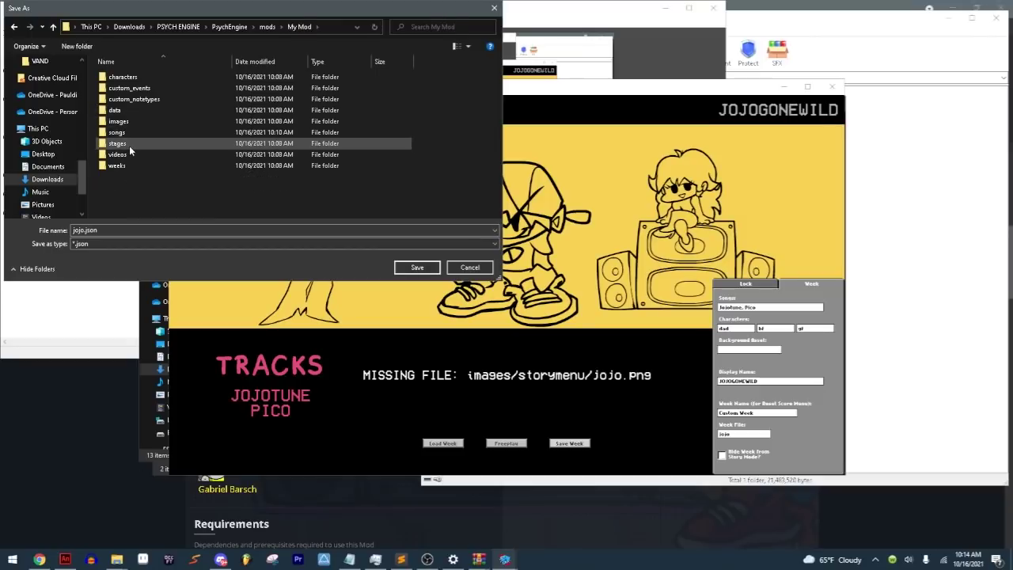
double_click(120, 165)
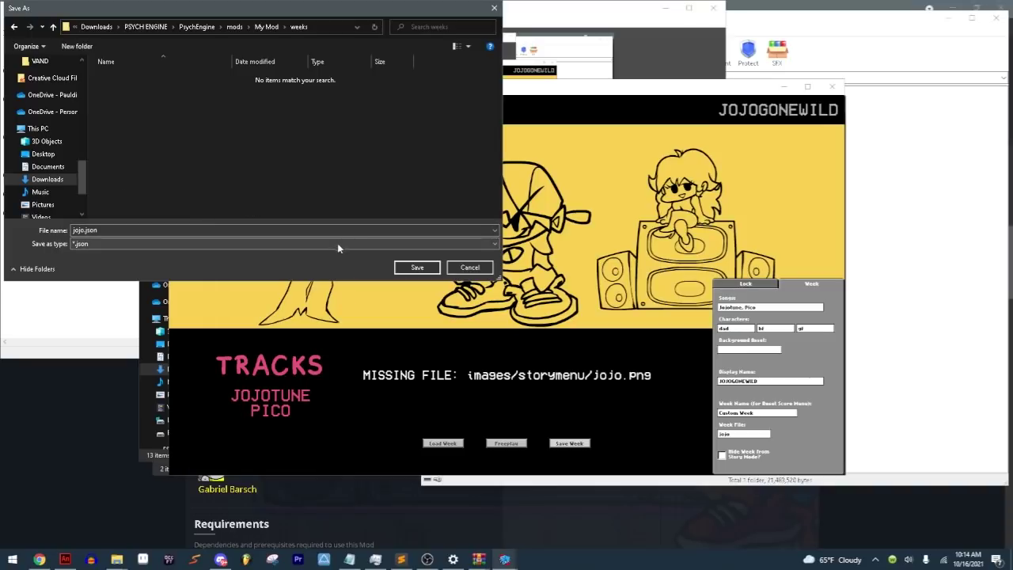
click(415, 268)
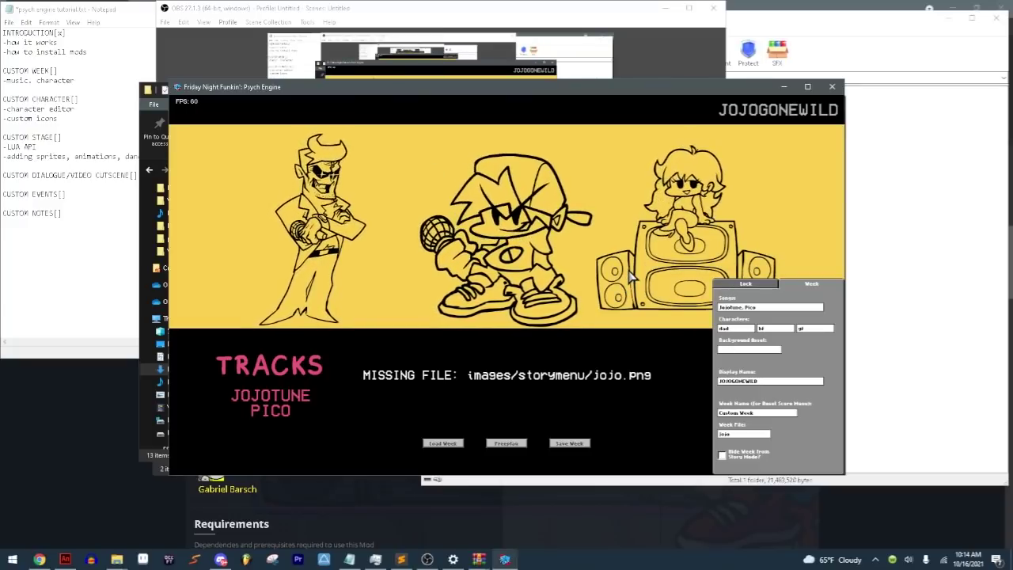
Step: Leave the Week Editor, return to the game's main menu and open Freeplay
key(Escape)
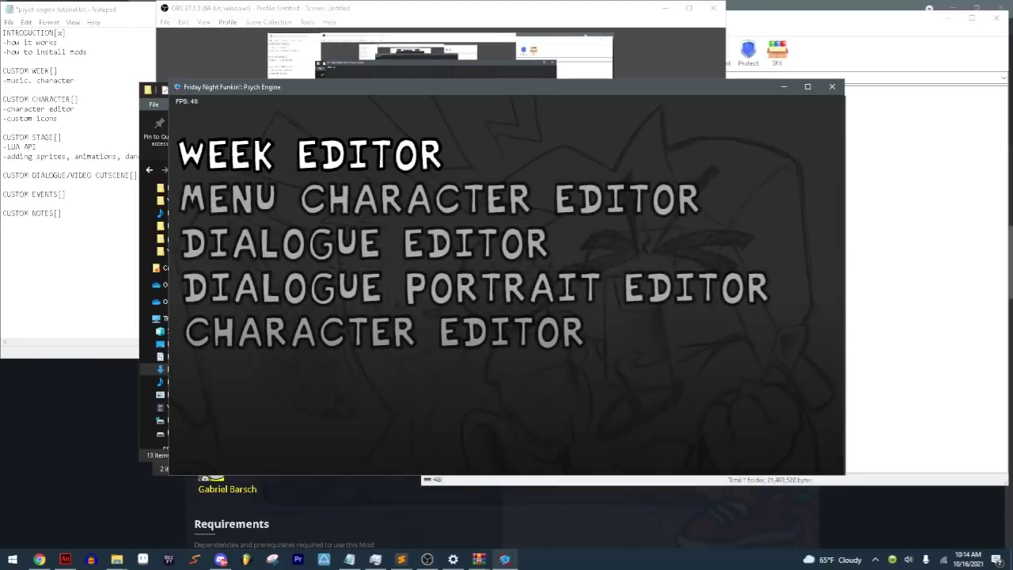
key(plus)
key(Return)
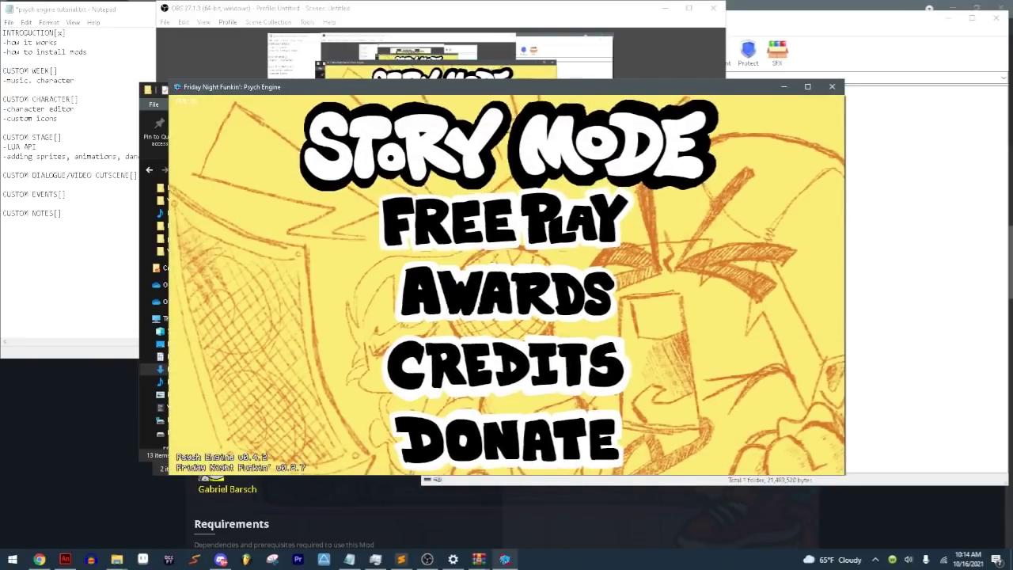
key(Down)
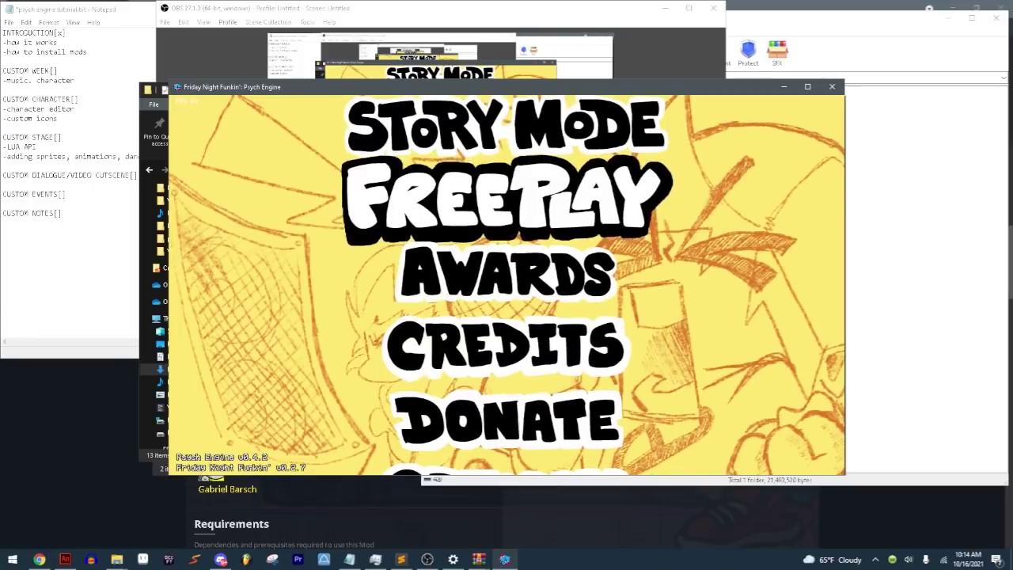
key(Return)
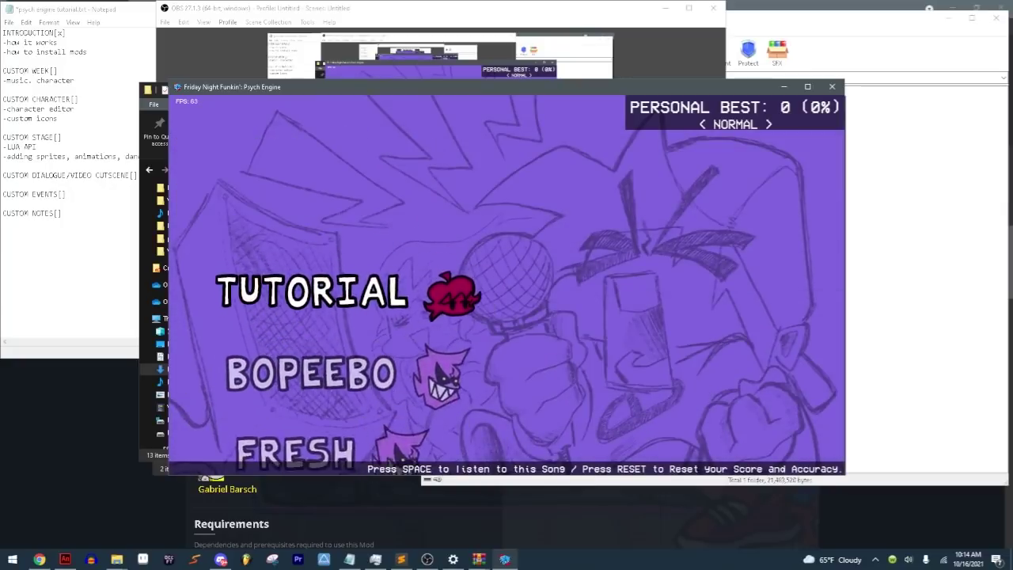
Step: Select jojotune in the Freeplay list and try to start it on Normal difficulty
key(Up)
key(Up)
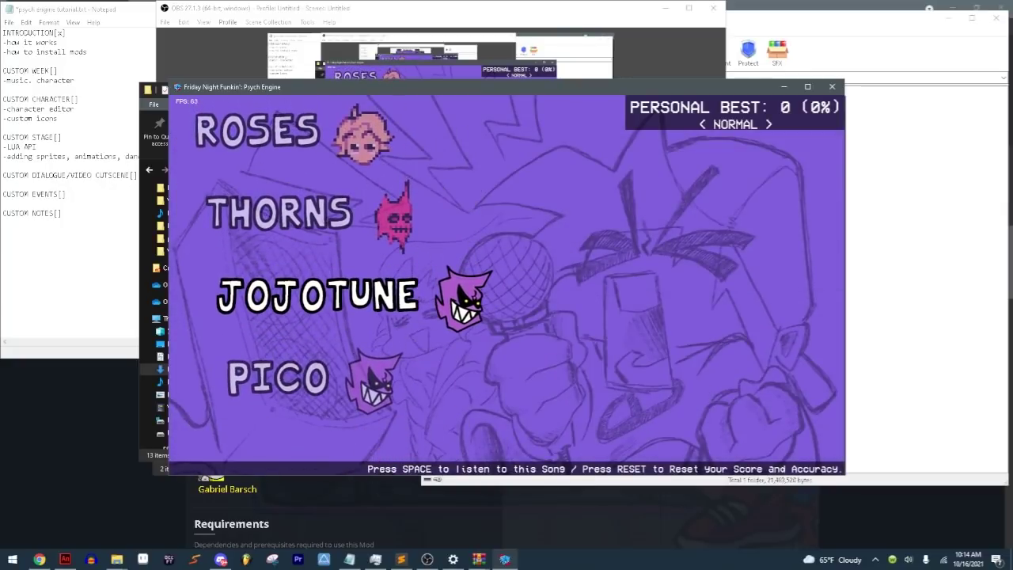
key(Right)
key(Left)
key(Return)
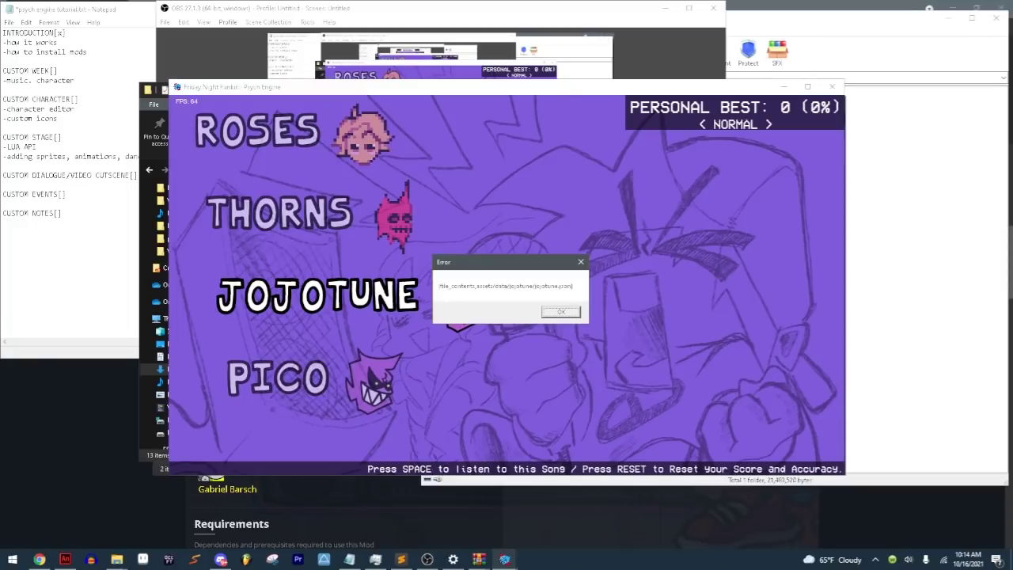
key(Return)
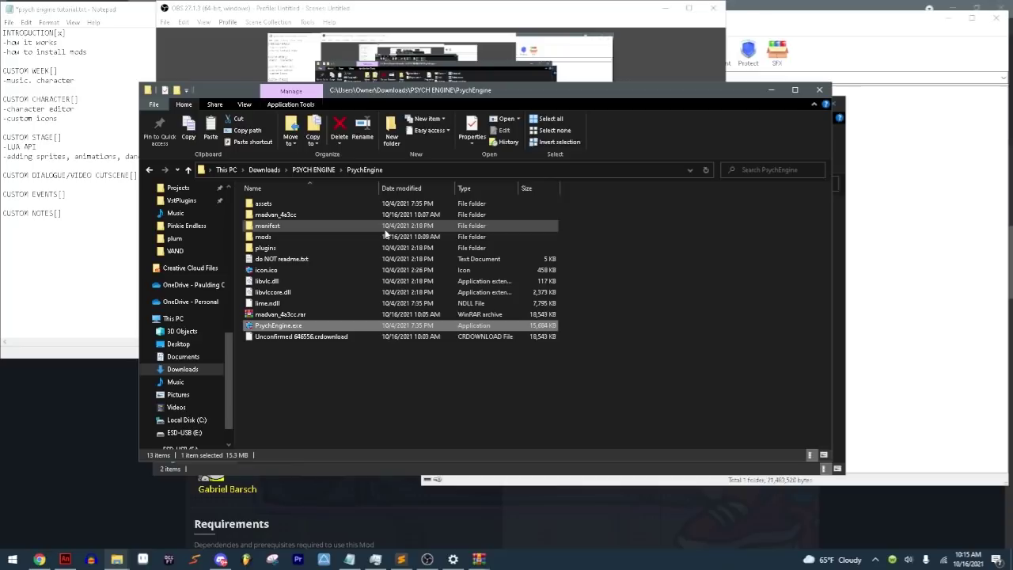
Step: Switch to Adobe Animate, enlarge jojo_assets.fla to 80% and bring the empty area beside the stage into view
click(66, 560)
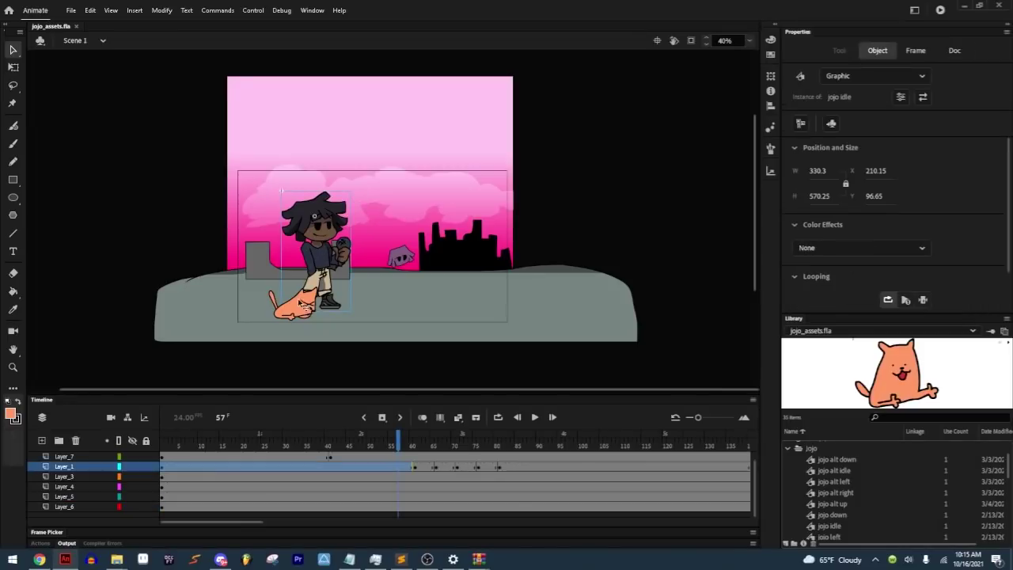
click(12, 366)
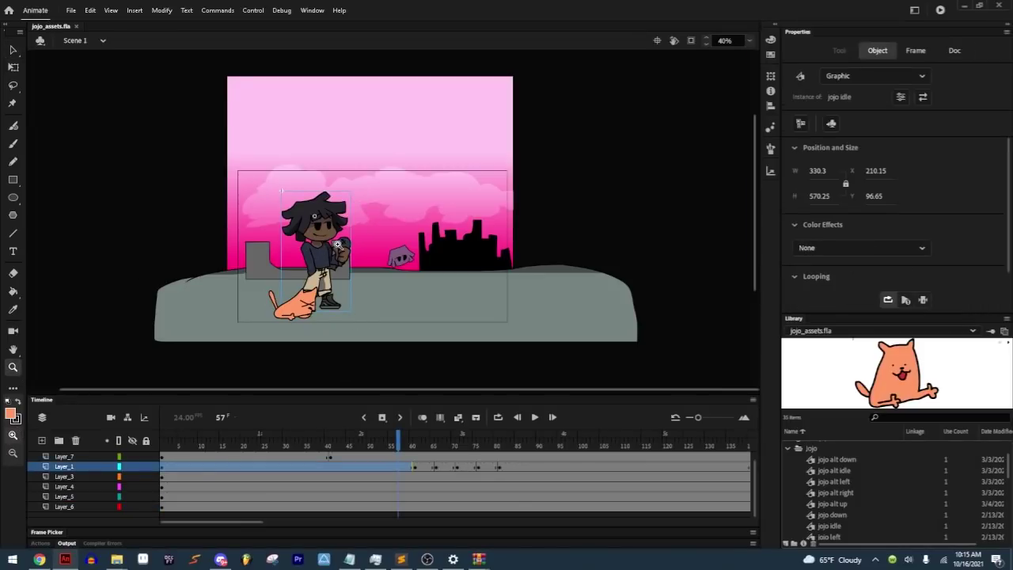
click(337, 245)
click(13, 49)
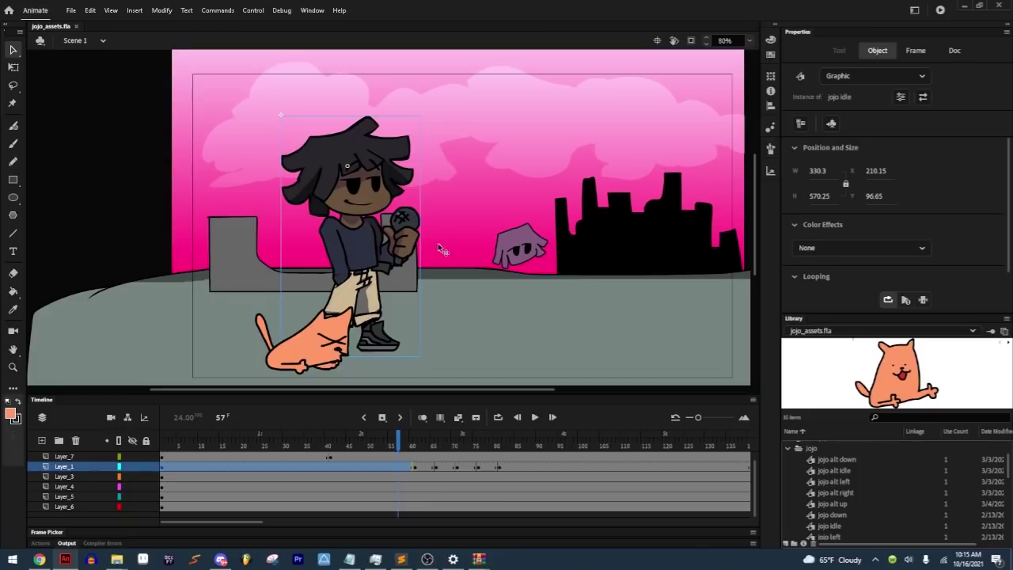
drag(476, 243, 400, 224)
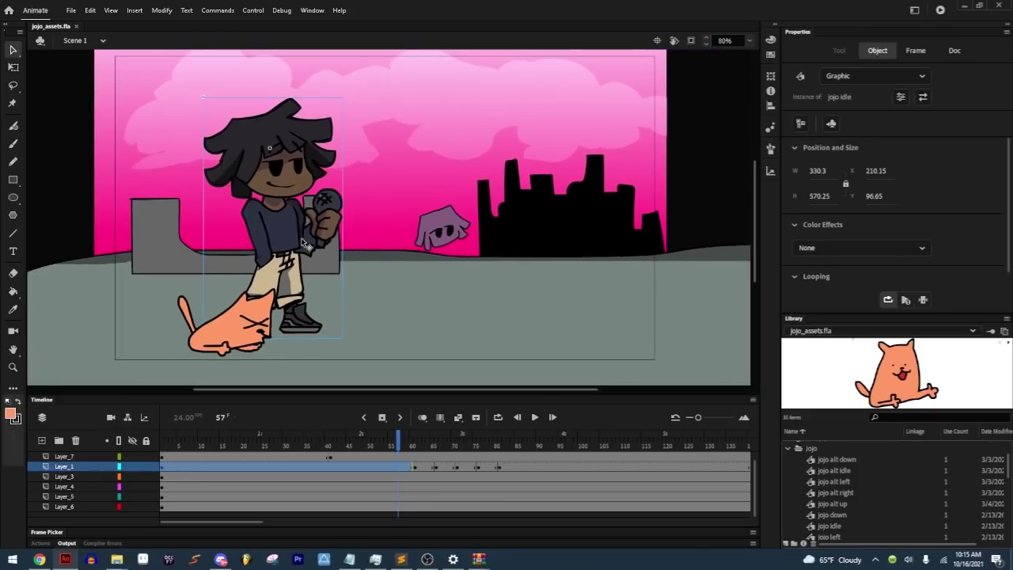
drag(531, 221, 117, 224)
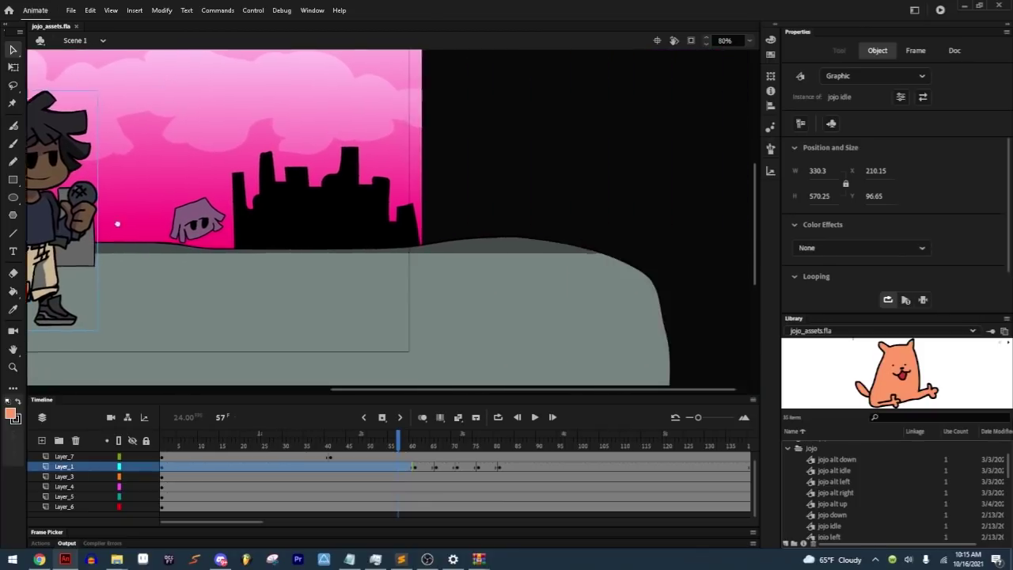
scroll(511, 194, right, 2)
scroll(508, 198, up, 6)
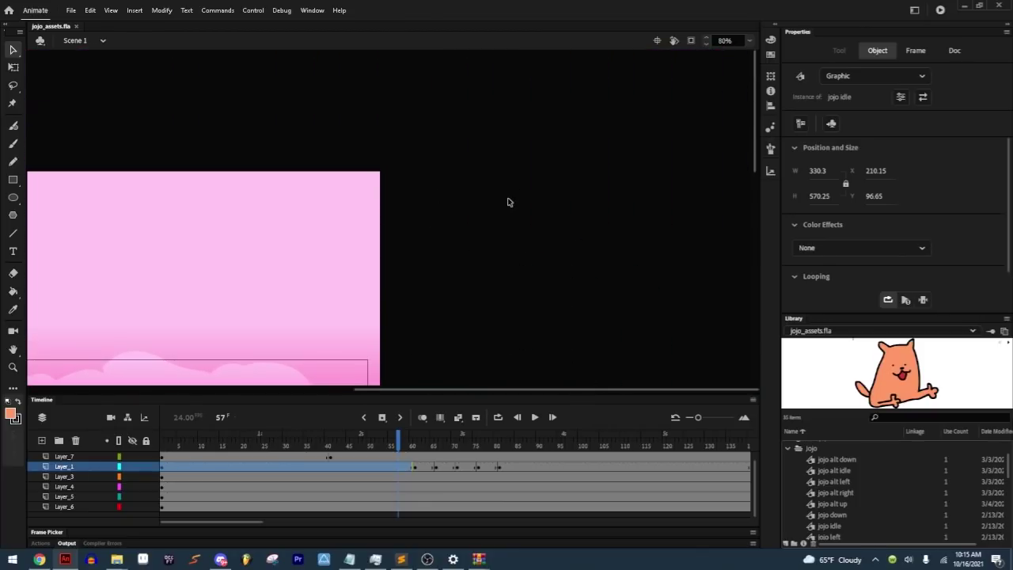
Step: Place a copy of the jojo idle graphic beside the background on its own new layer
click(507, 202)
key(ctrl+shift+v)
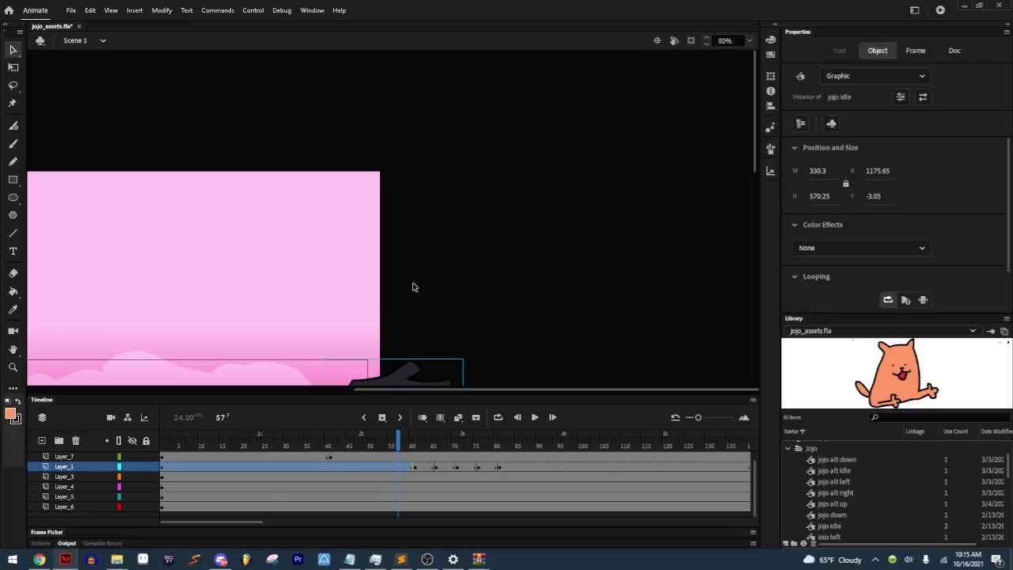
scroll(395, 328, down, 5)
scroll(406, 226, up, 1)
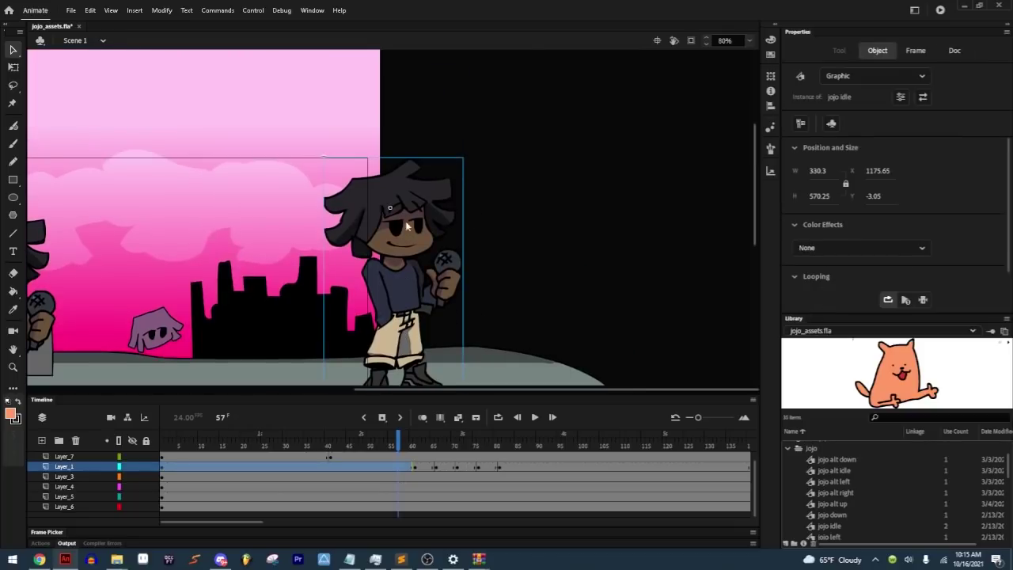
drag(406, 226, 466, 179)
key(Delete)
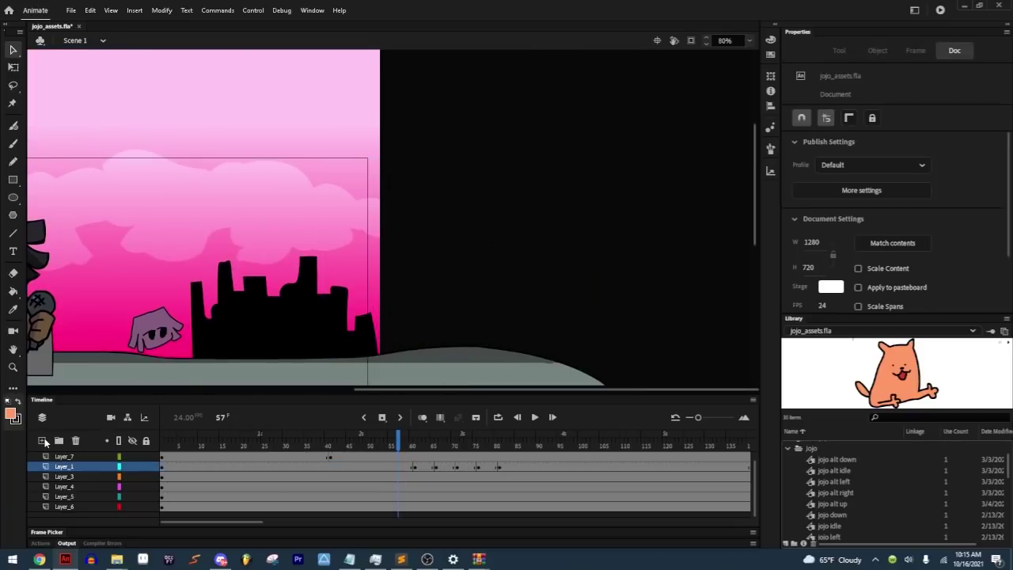
click(43, 441)
key(ctrl+shift+v)
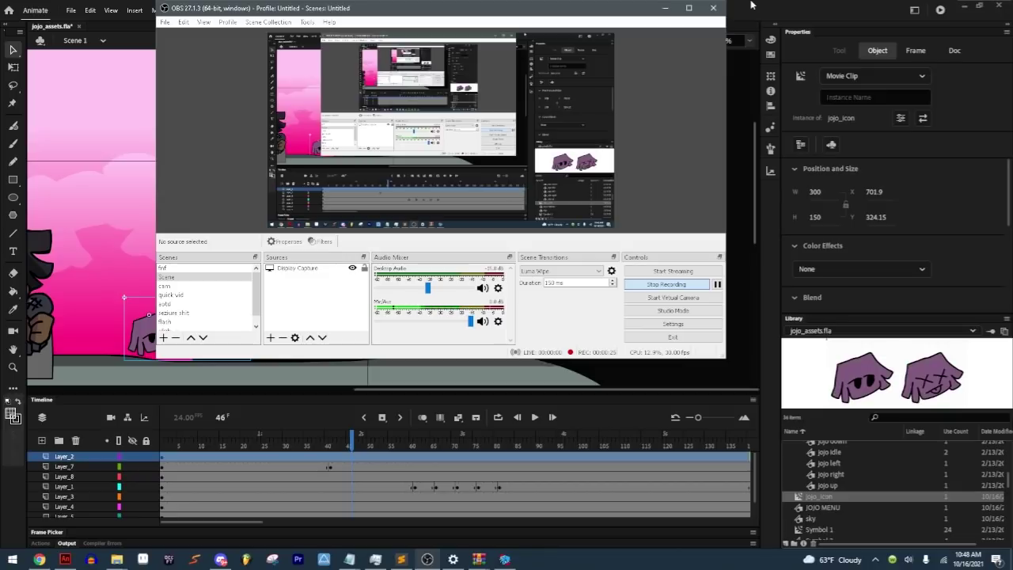
Step: Open the yellow JOJO MENU graphic to examine its contents and return to Scene 1
click(807, 6)
click(555, 204)
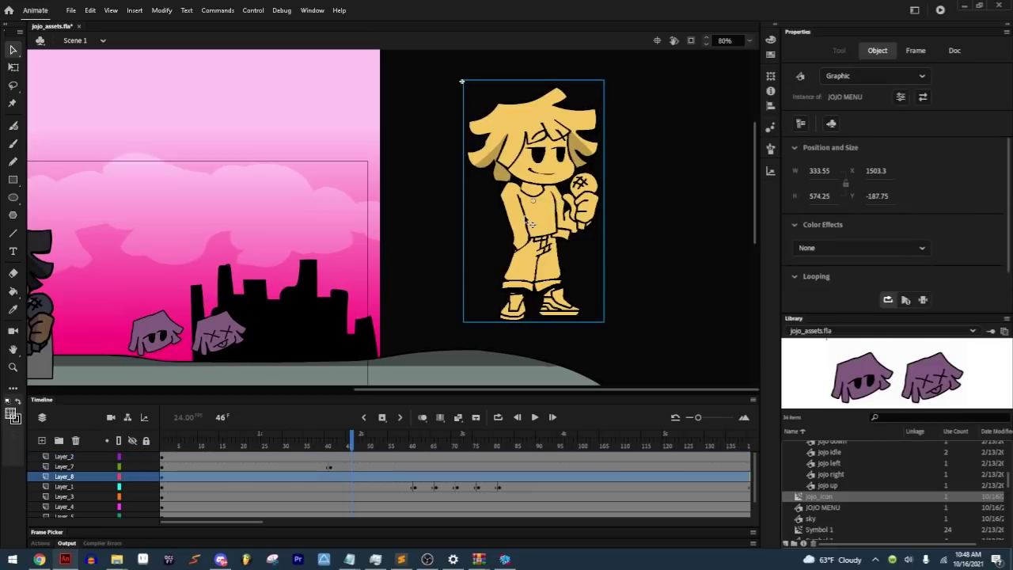
double_click(532, 224)
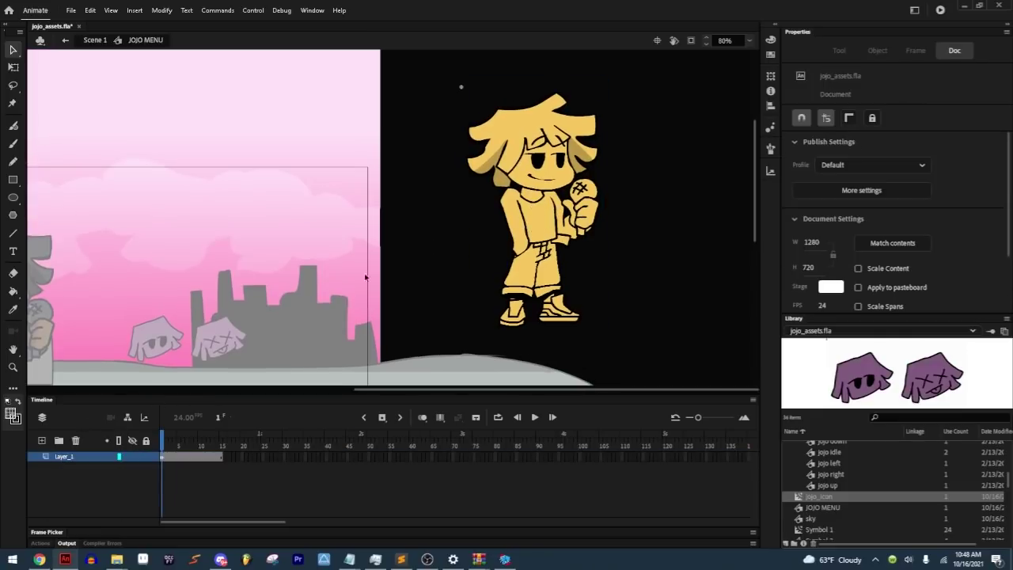
double_click(450, 188)
Step: Start generating a sprite sheet from the JOJO MENU library symbol
right_click(535, 142)
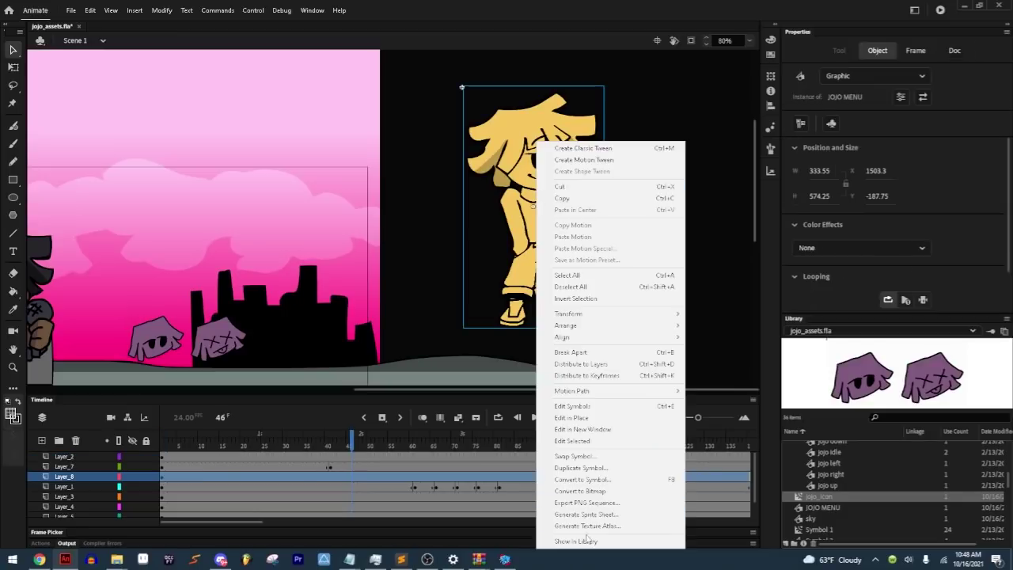
key(Escape)
right_click(848, 500)
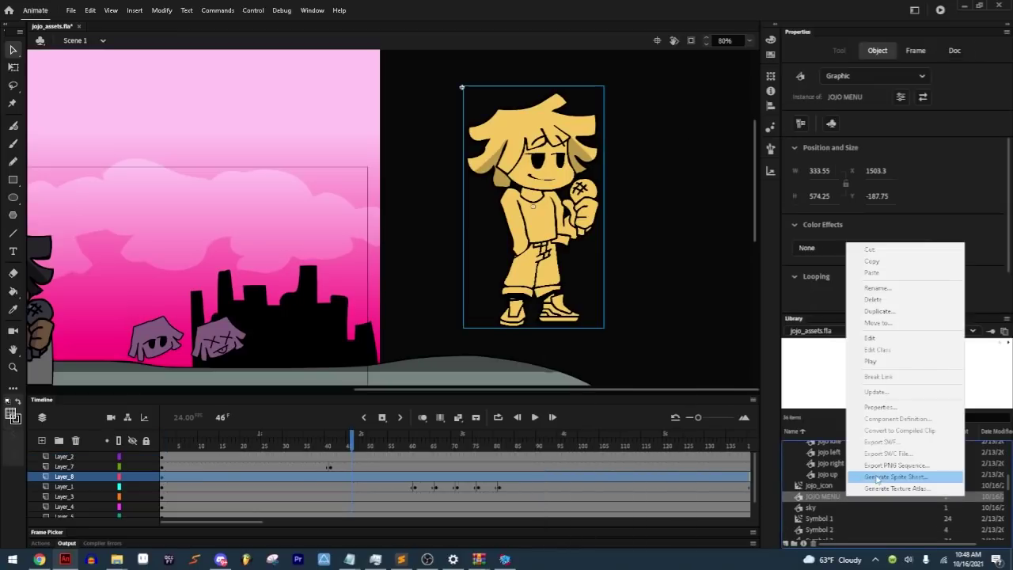
click(876, 479)
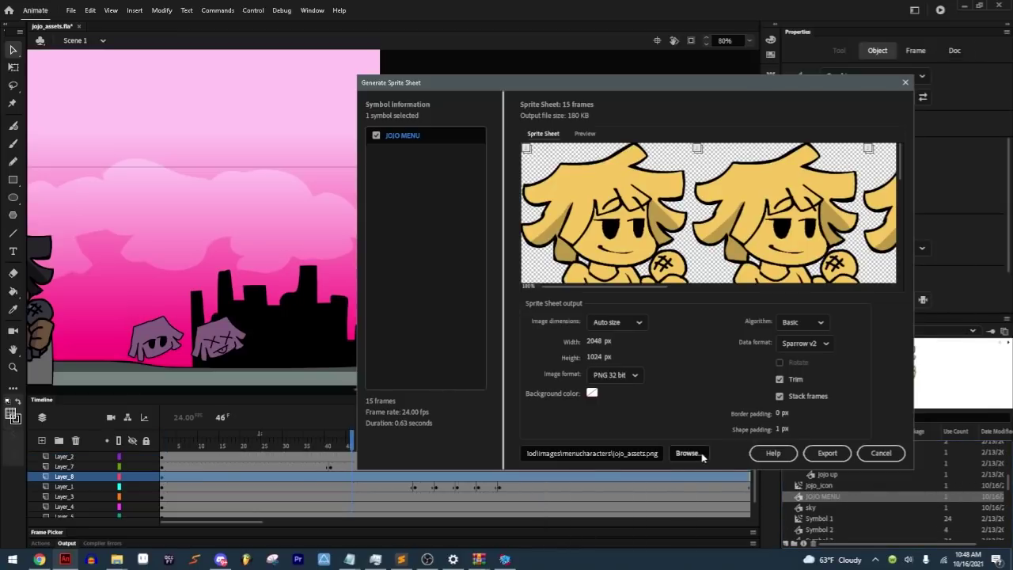
Step: Set the output file to Menu_jojo in My Mod's images/menucharacters folder and export the sprite sheet
click(694, 454)
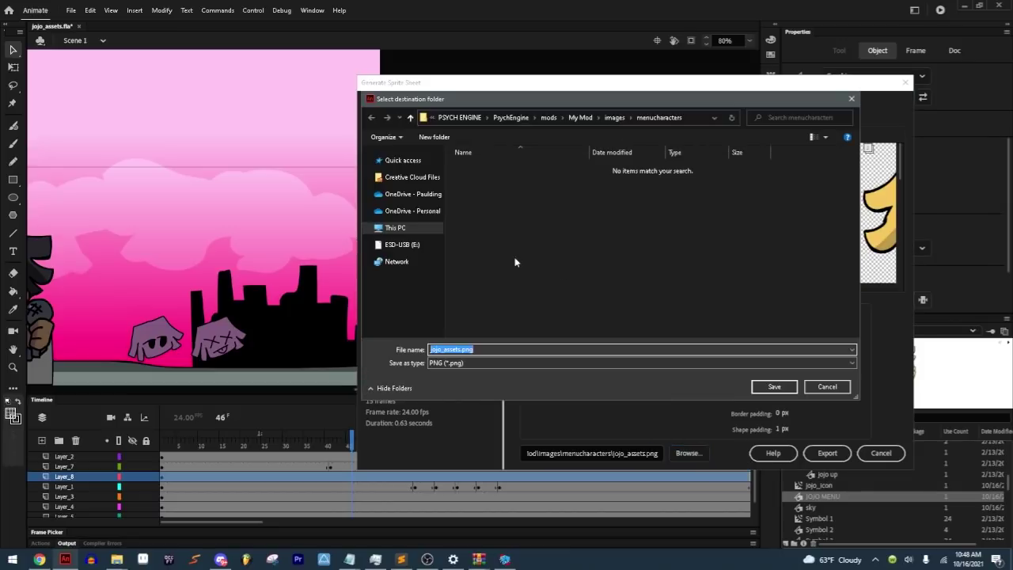
click(616, 118)
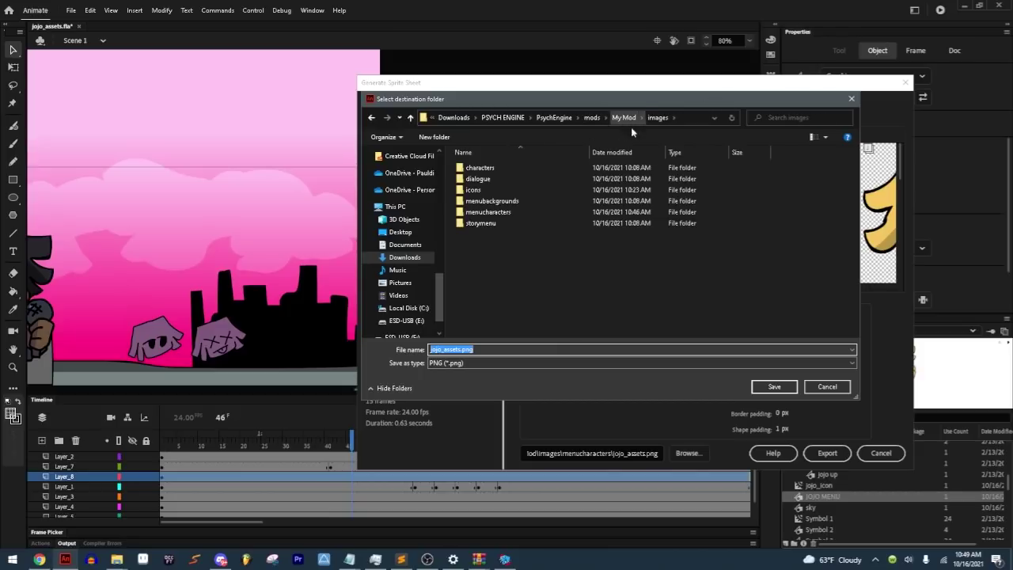
double_click(489, 212)
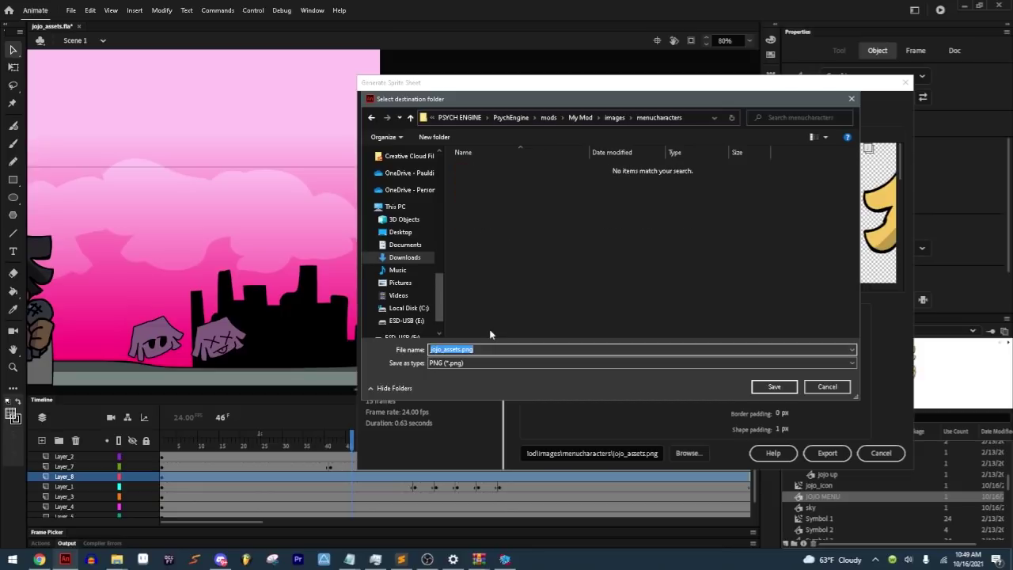
text(Menu_jojo)
click(775, 387)
click(827, 454)
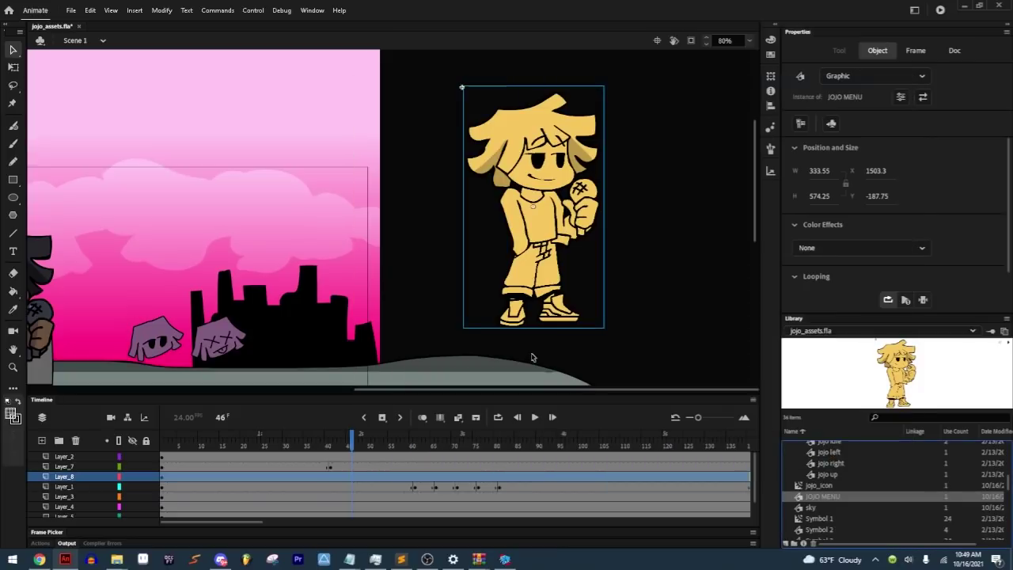
Step: Locate the jojo_icon movie clip in the library and start a PNG sequence export of it
click(215, 346)
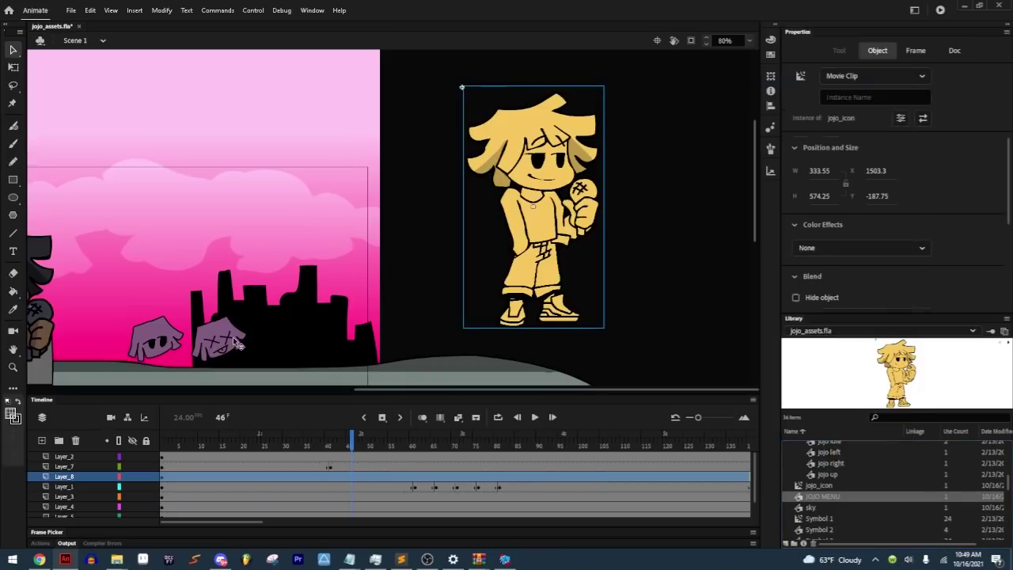
right_click(230, 336)
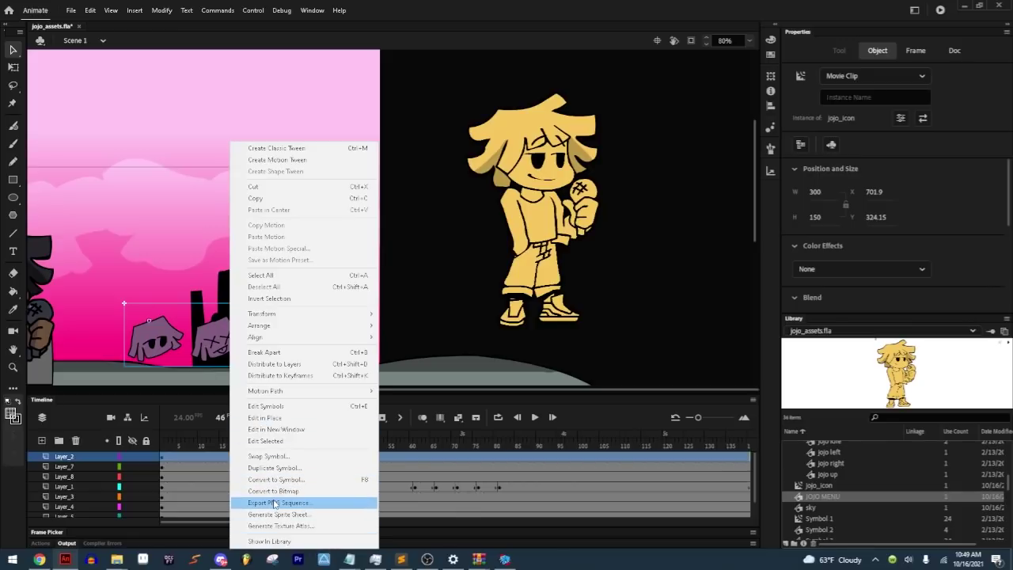
click(269, 541)
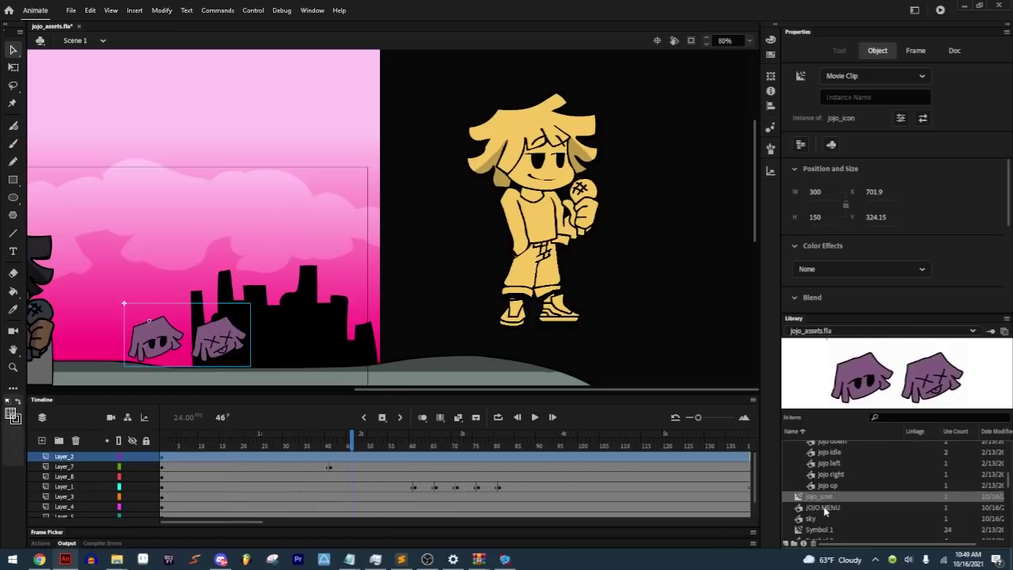
right_click(827, 496)
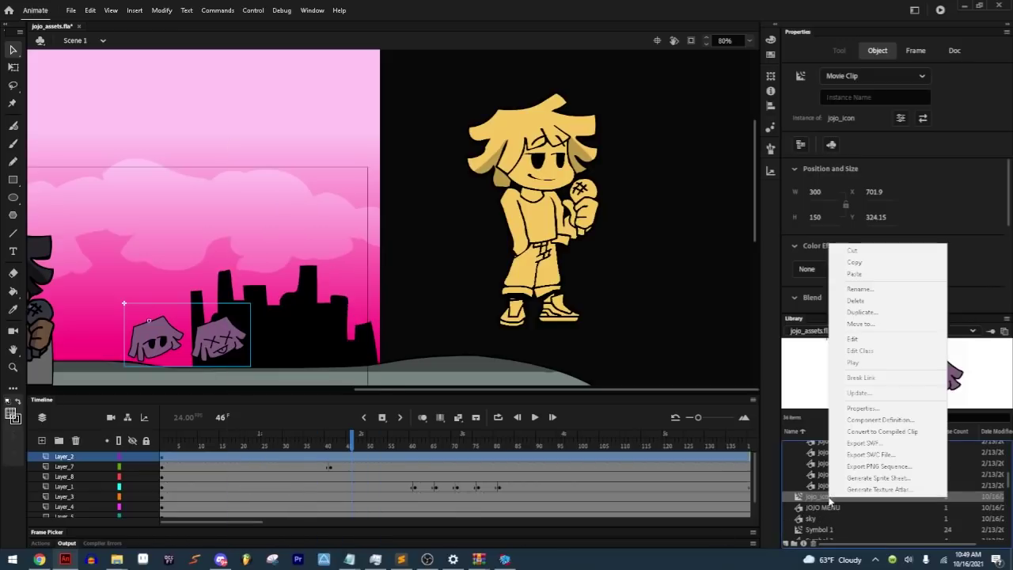
click(868, 475)
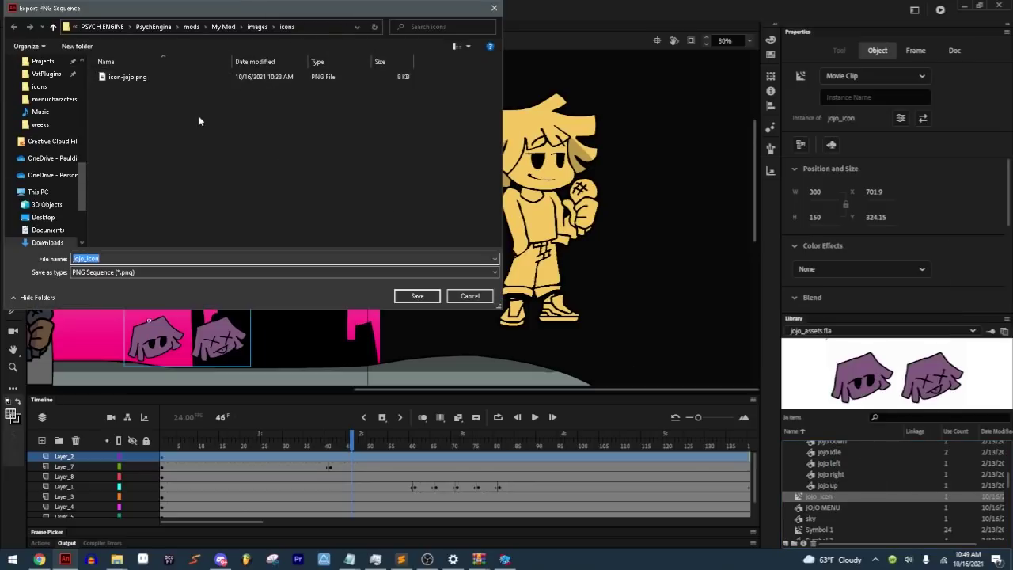
Step: Display the icons folder's files as thumbnails and examine icon-jojo.png
click(174, 96)
click(468, 45)
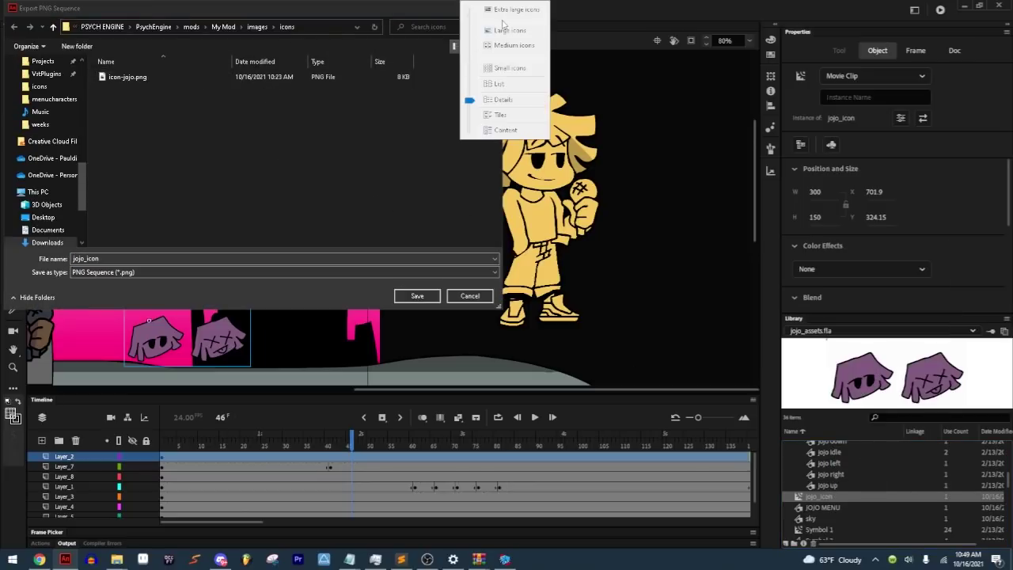
click(506, 43)
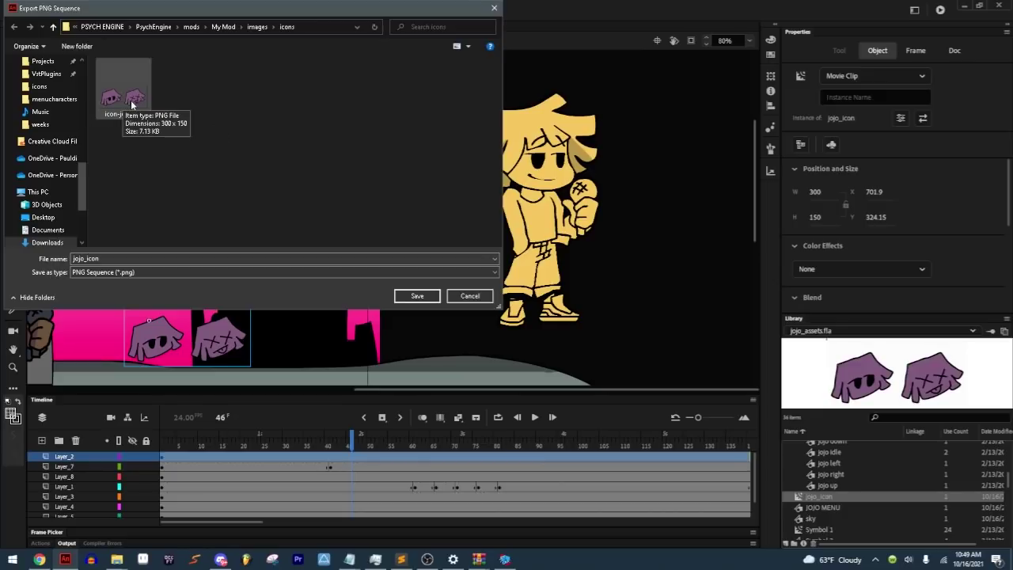
Step: Retrace the path from My Mod through images to icons, check the icon file's name, and cancel the PNG export
click(223, 28)
click(136, 121)
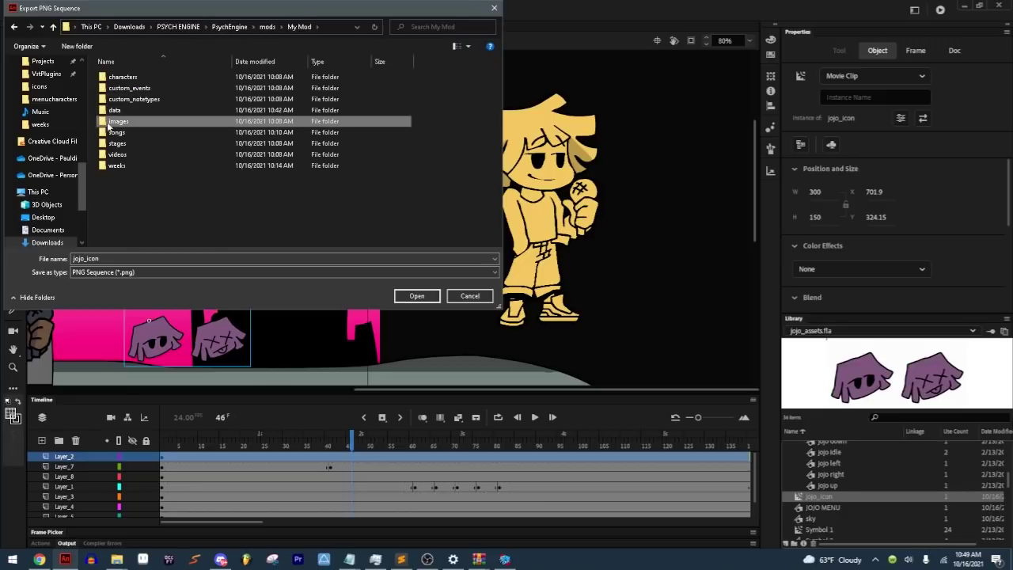
double_click(106, 120)
double_click(119, 102)
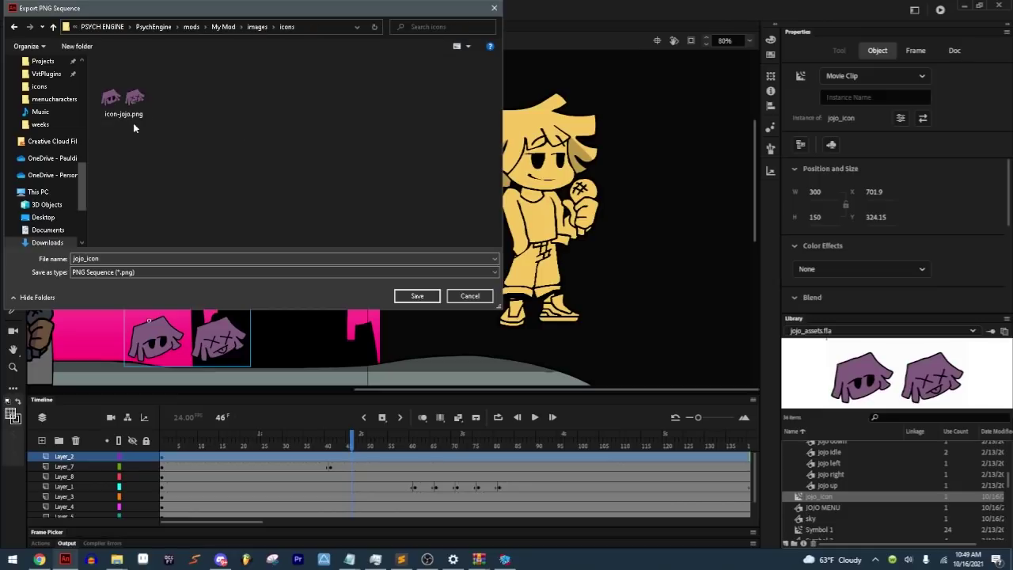
mouse_move(119, 117)
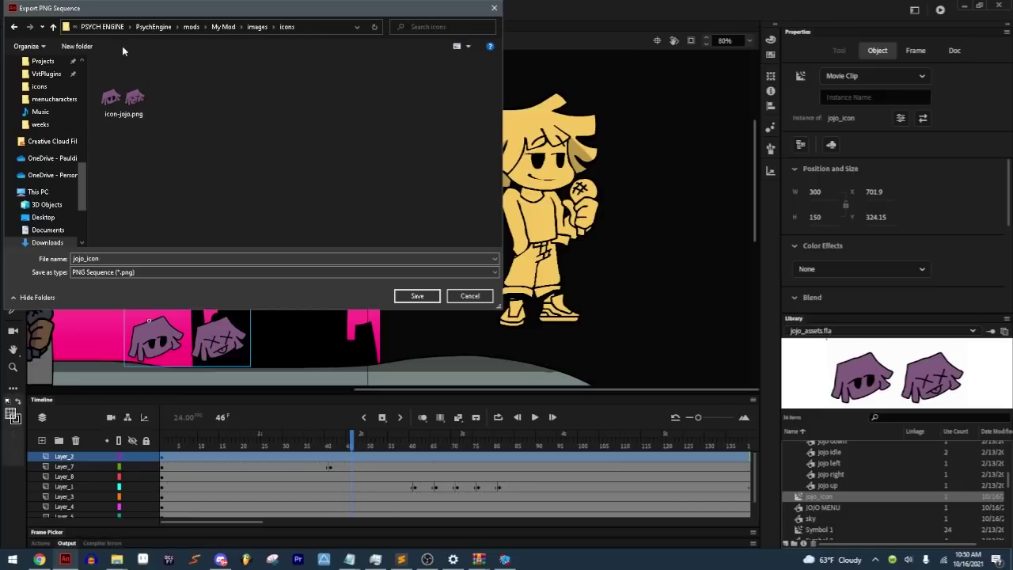
click(470, 296)
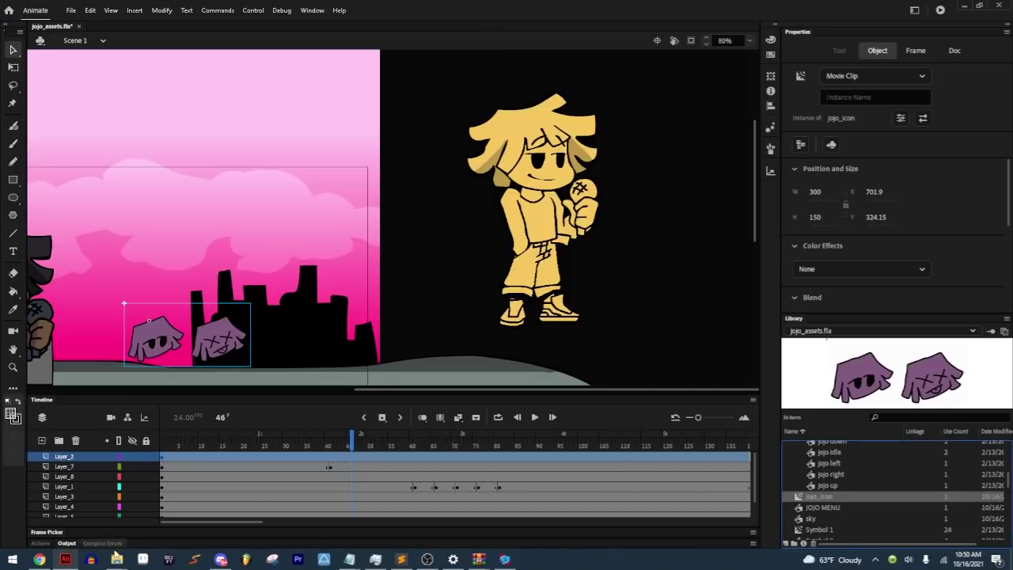
Step: Switch to the My Mod weeks folder in File Explorer, delete jojo.json, and return to the My Mod folder
mouse_move(116, 558)
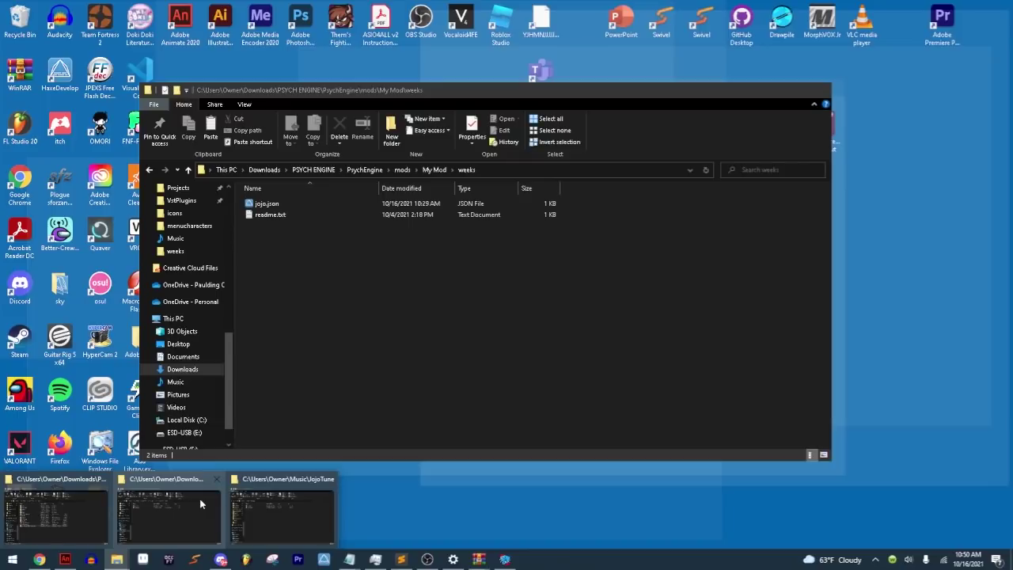
mouse_move(303, 502)
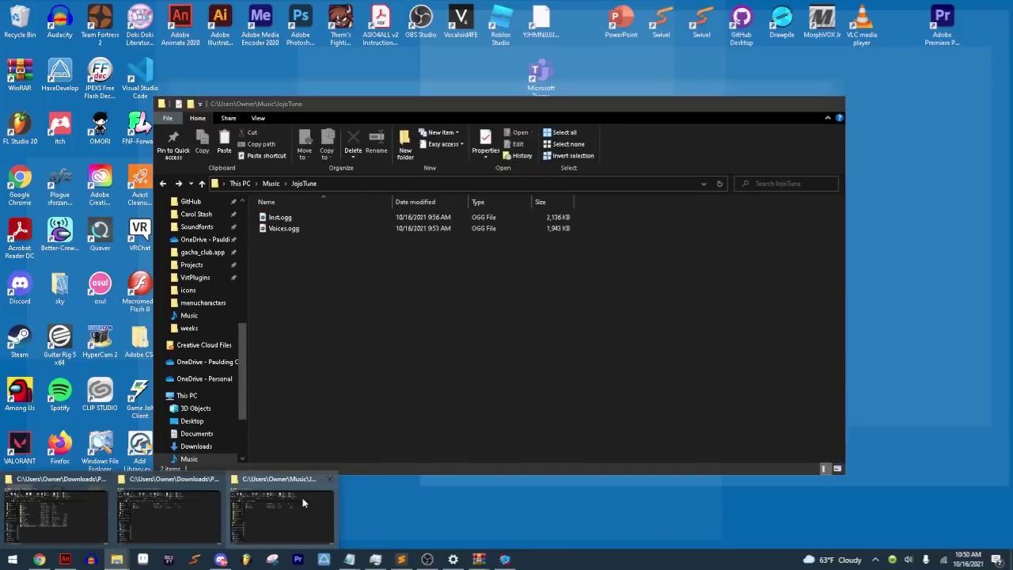
mouse_move(81, 497)
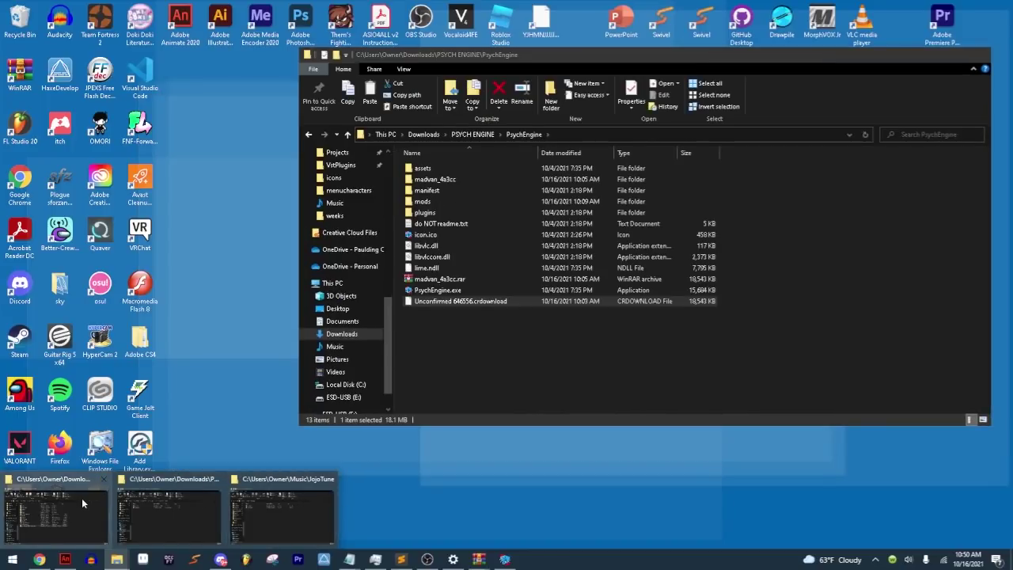
mouse_move(135, 511)
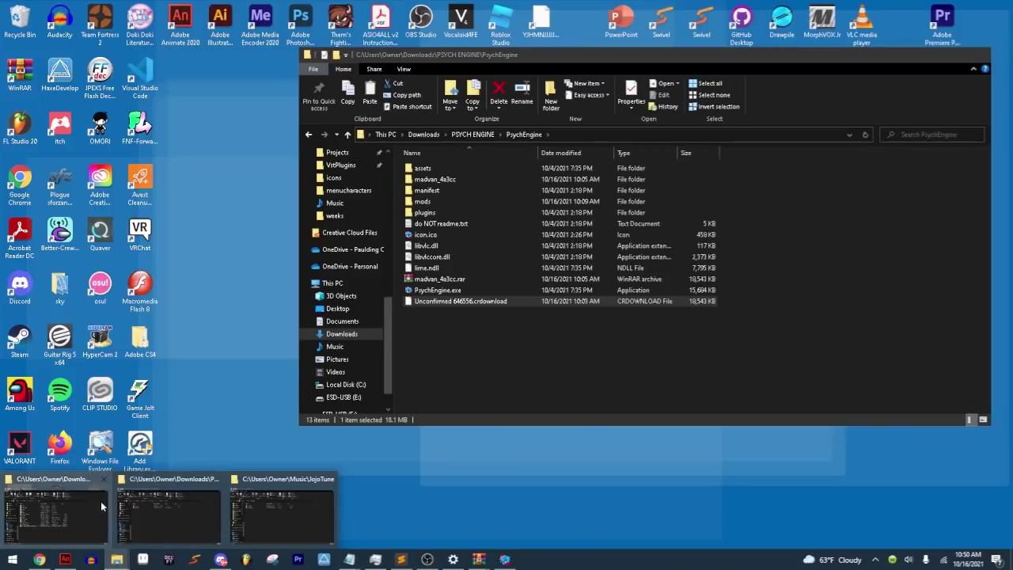
mouse_move(242, 508)
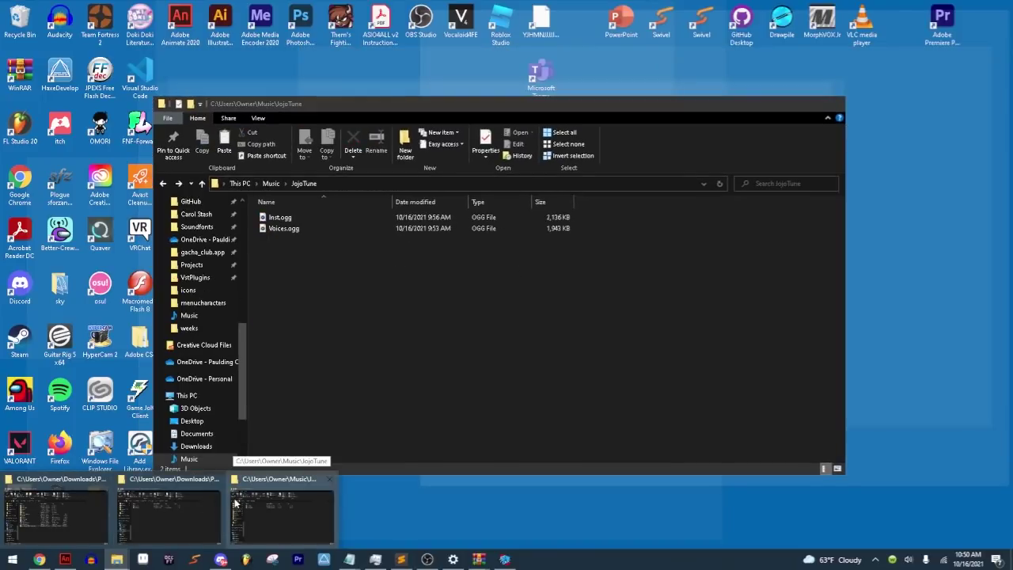
mouse_move(161, 499)
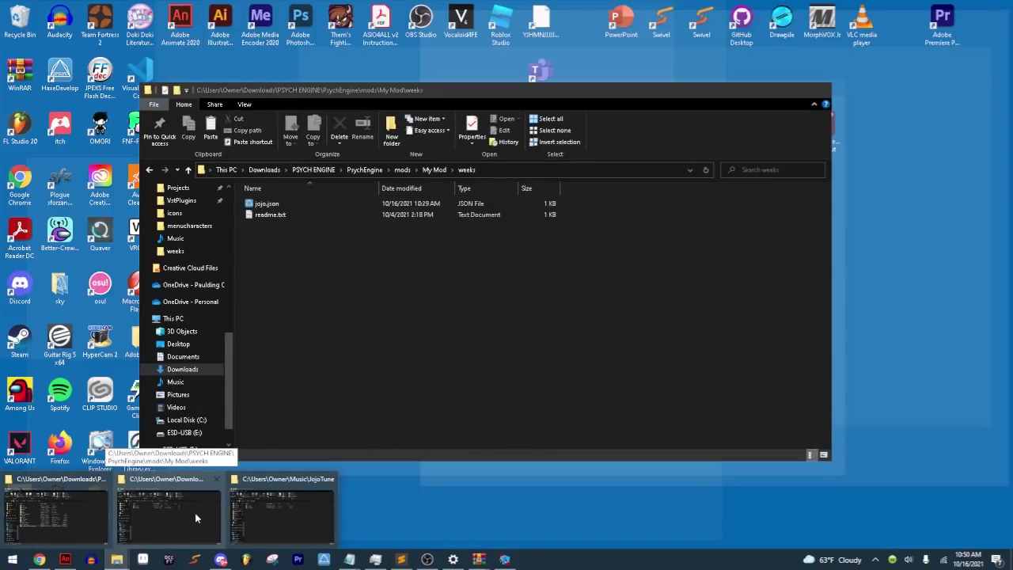
click(195, 512)
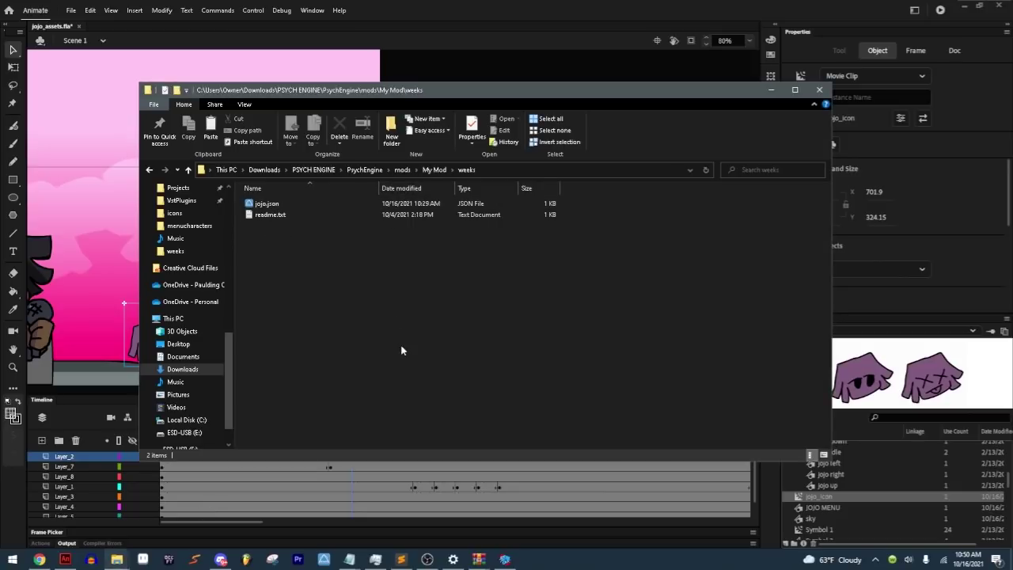
mouse_move(503, 559)
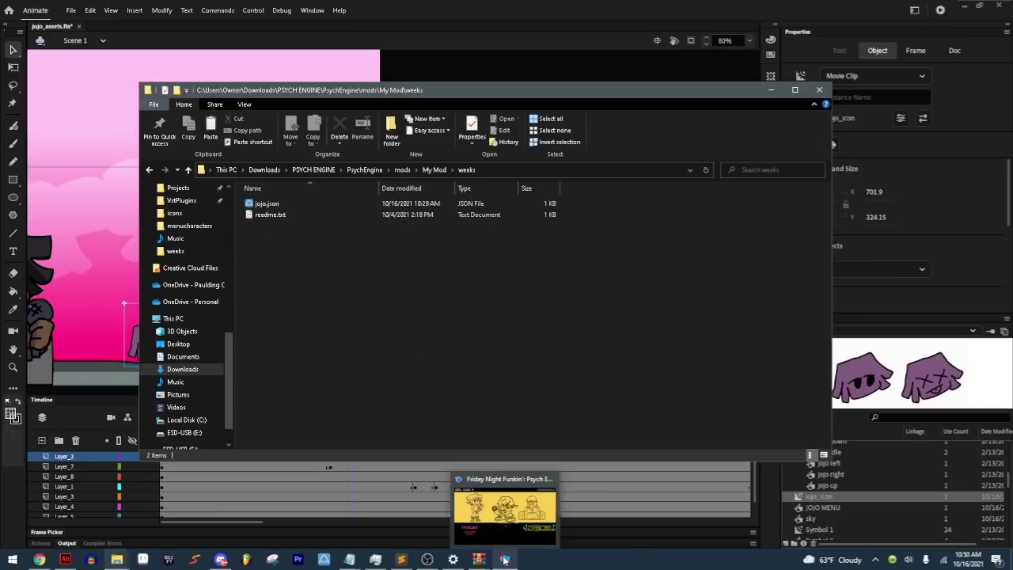
mouse_move(507, 521)
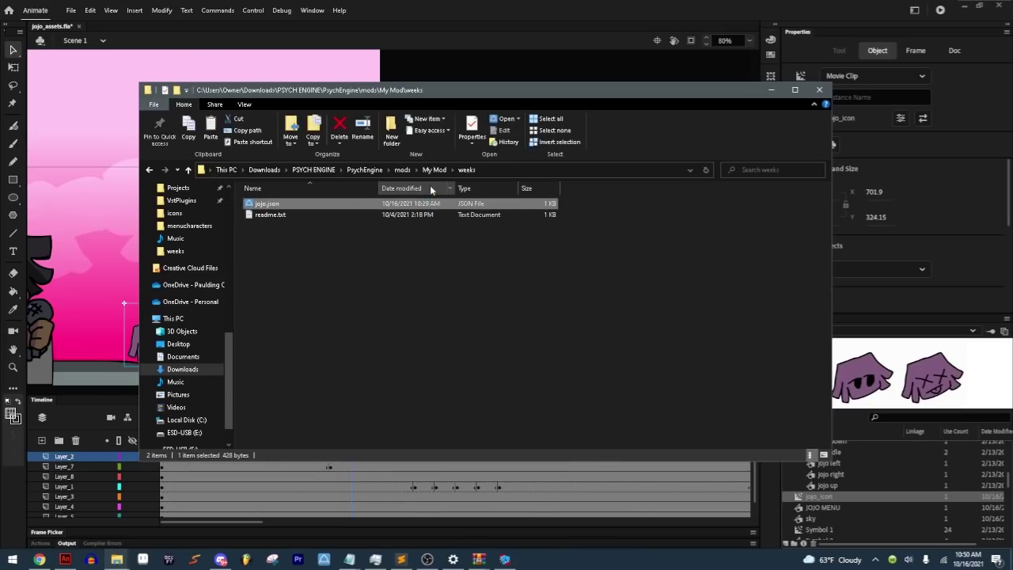
key(Delete)
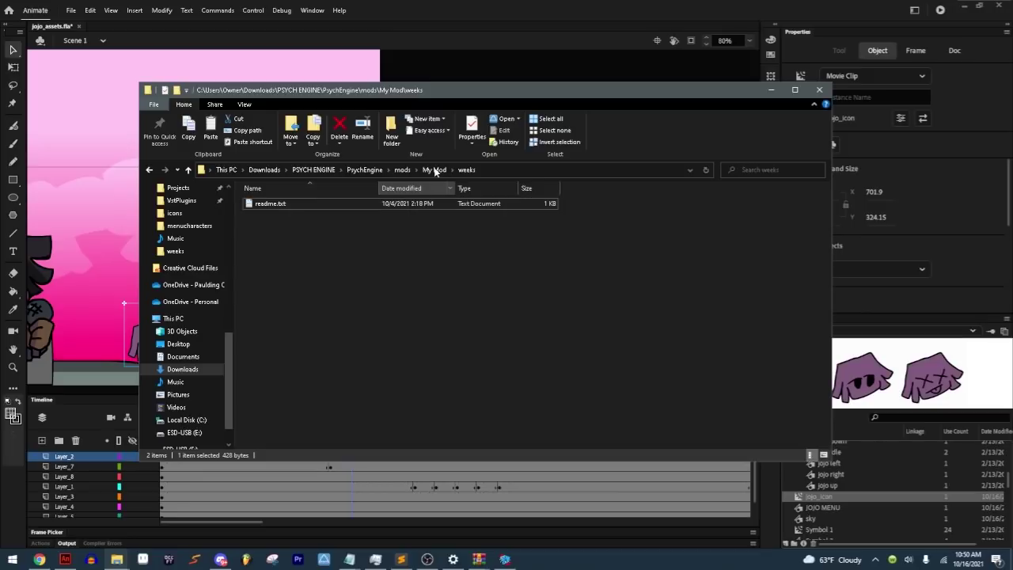
click(435, 171)
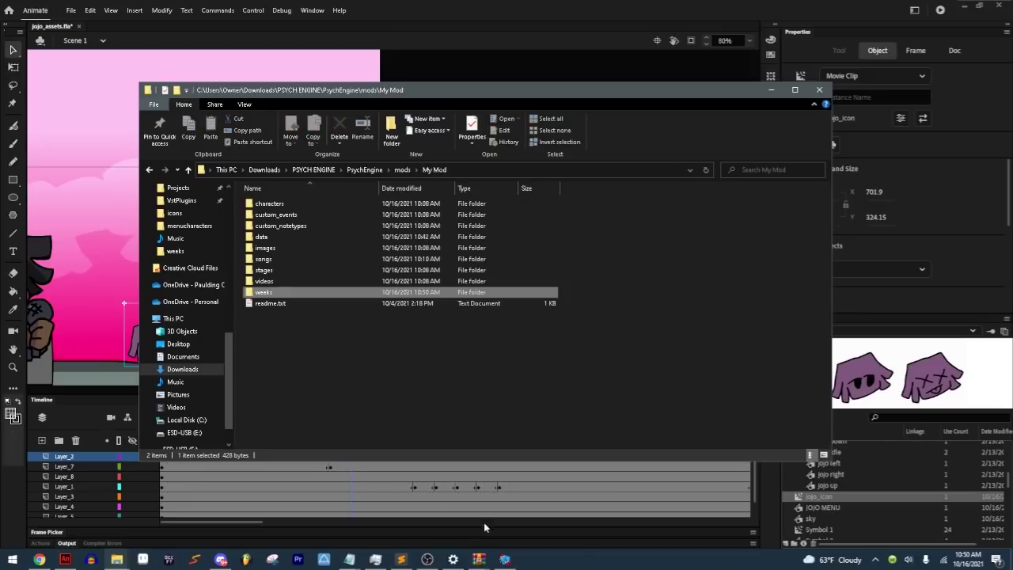
Step: Switch to Psych Engine and bring up its list of editors from the main menu
click(504, 561)
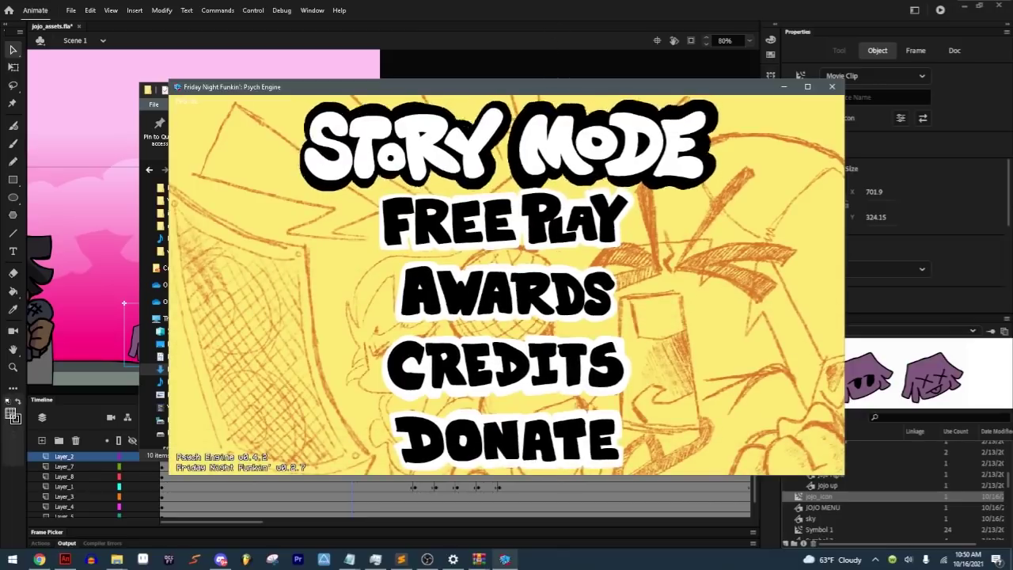
key(7)
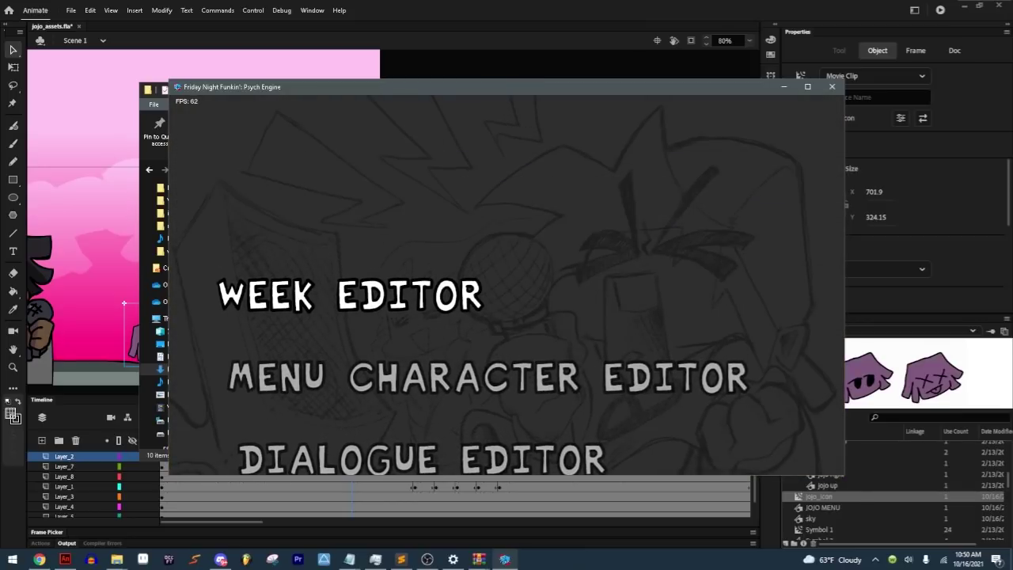
Step: Switch to OBS, lower the Desktop Audio level slightly, and return to Psych Engine
click(427, 560)
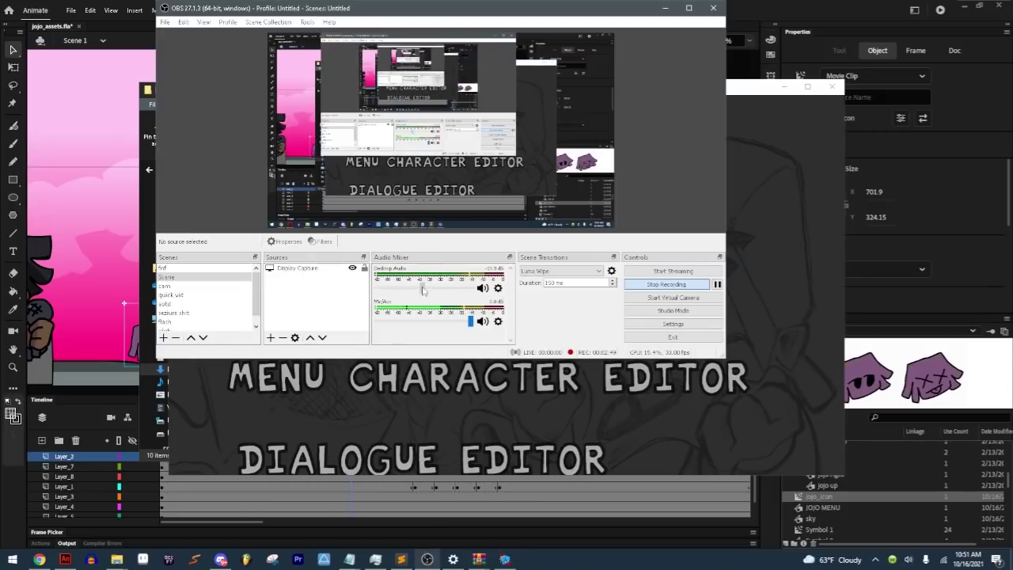
drag(422, 290, 420, 290)
click(510, 396)
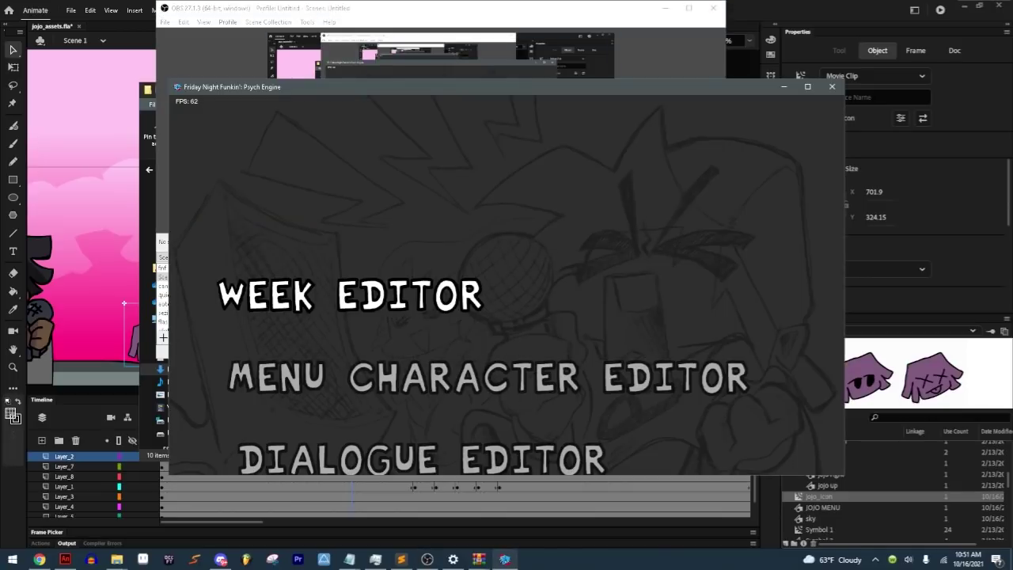
Step: Open the Menu Character Editor and set the opponent's image file name to Menu_jojo
key(Down)
key(Return)
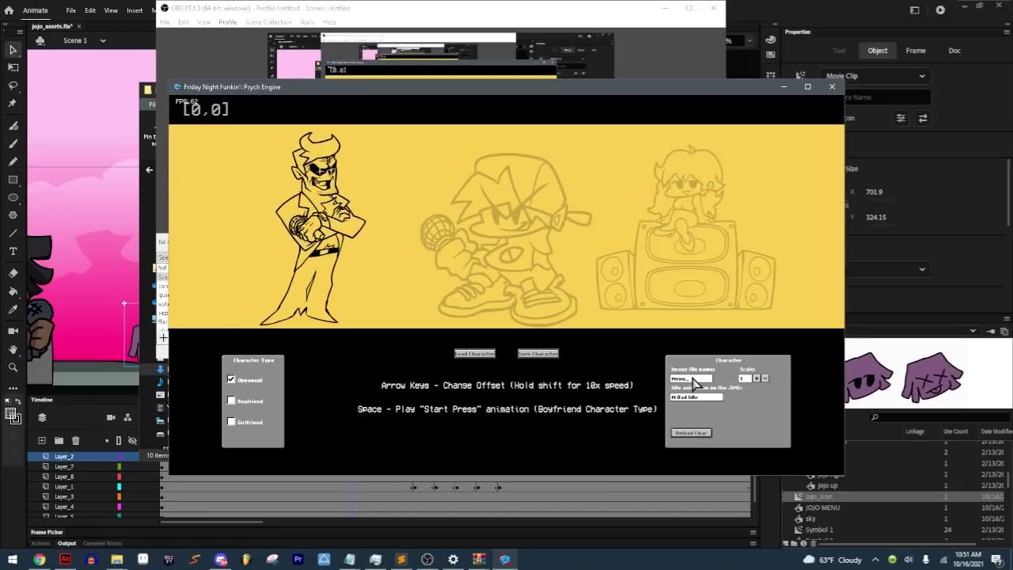
text(jojo)
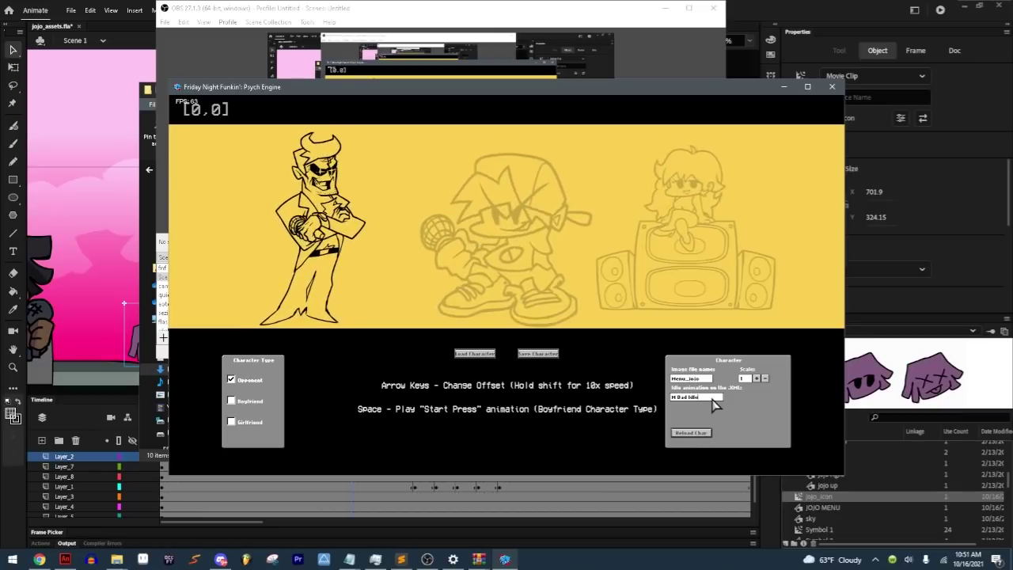
Step: Set the opponent's idle animation name to JOJO MENU and reload the character
key(BackSpace)
key(BackSpace)
key(BackSpace)
key(BackSpace)
key(BackSpace)
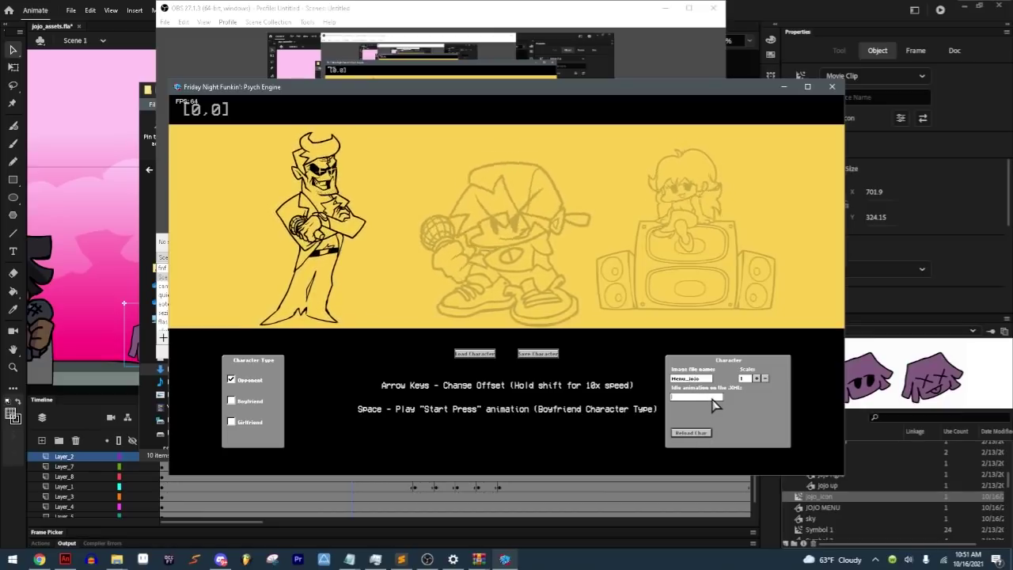
text(idl)
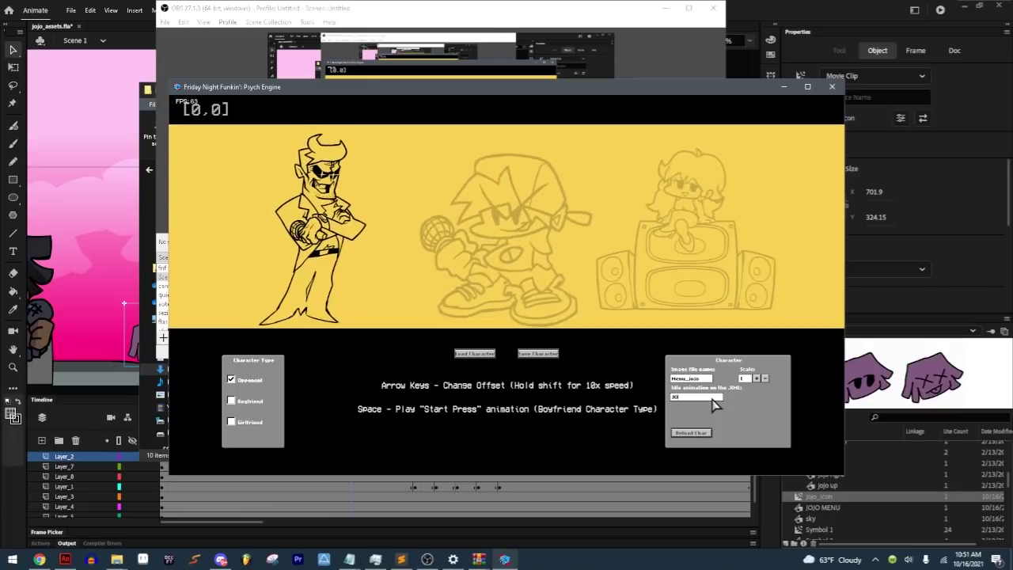
text(O)
text( H)
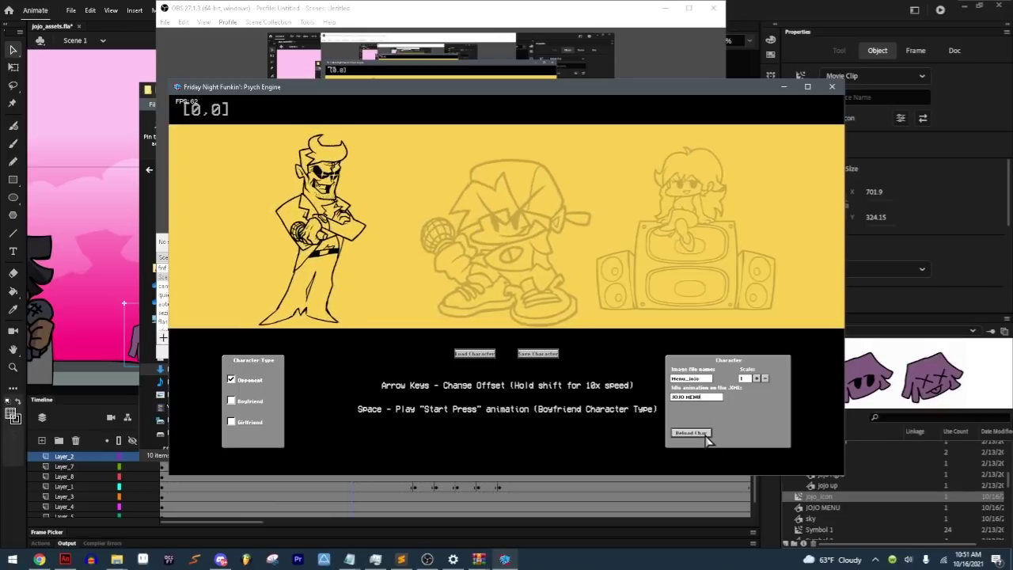
click(703, 434)
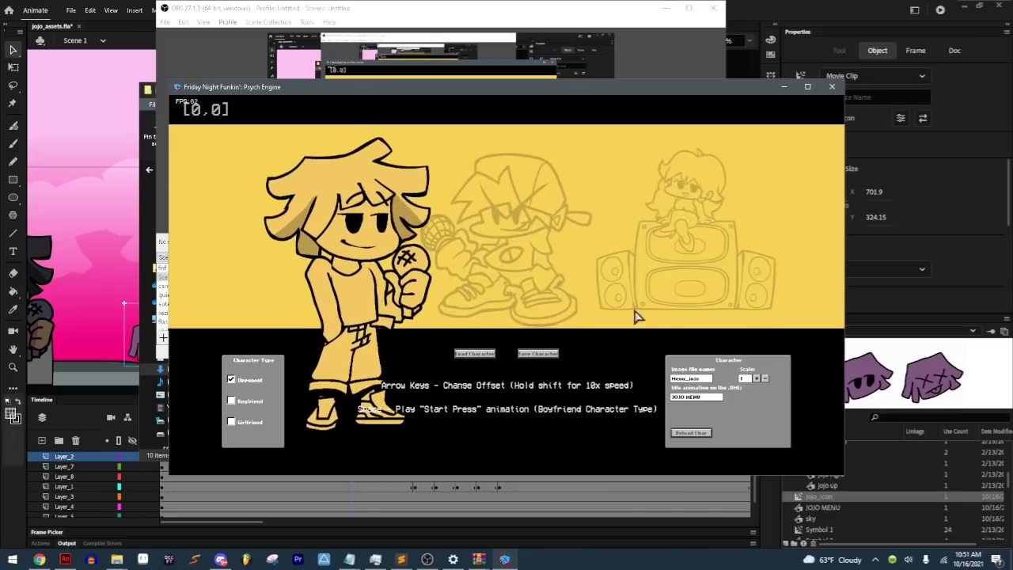
Step: Reduce the jojo menu character's scale to 0.65
click(765, 378)
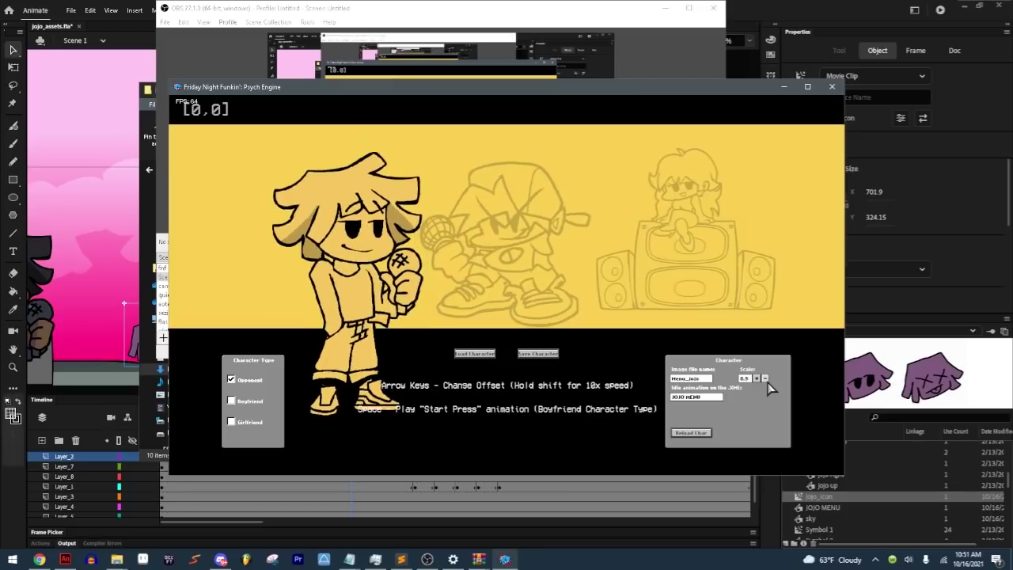
click(764, 378)
click(764, 378)
click(764, 378)
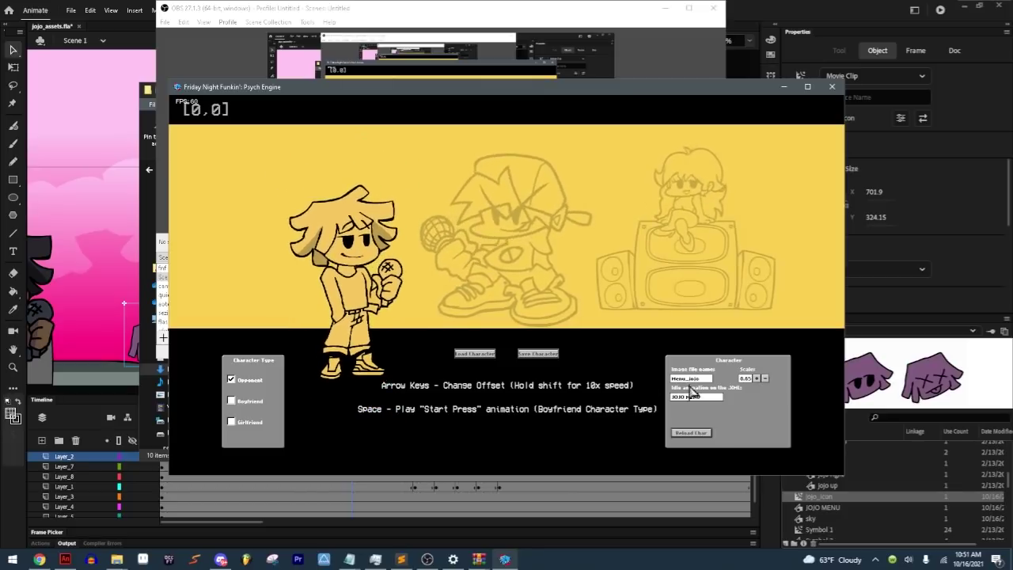
Step: Offset the jojo menu character to [80,110] so it stands within the yellow band
key(shift+Left)
key(shift+Left)
key(shift+Up)
key(shift+Up)
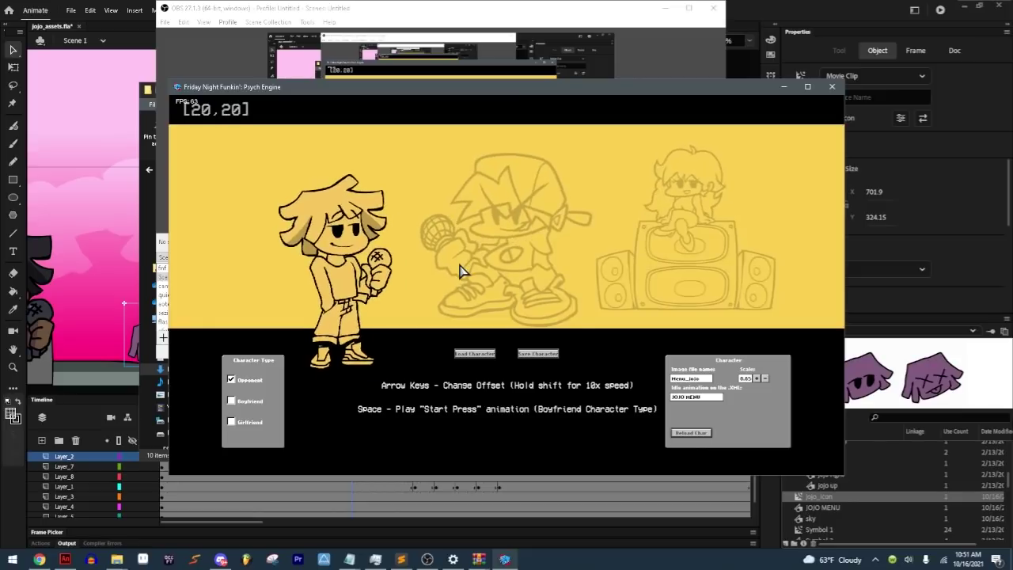
key(shift+Left)
key(shift+Left)
key(shift+Left)
key(shift+Left)
key(shift+Left)
key(shift+Left)
key(shift+Left)
key(shift+Left)
key(shift+Up)
key(shift+Up)
key(shift+Up)
key(shift+Up)
key(shift+Up)
key(shift+Up)
key(shift+Up)
key(shift+Up)
key(shift+Up)
key(shift+Up)
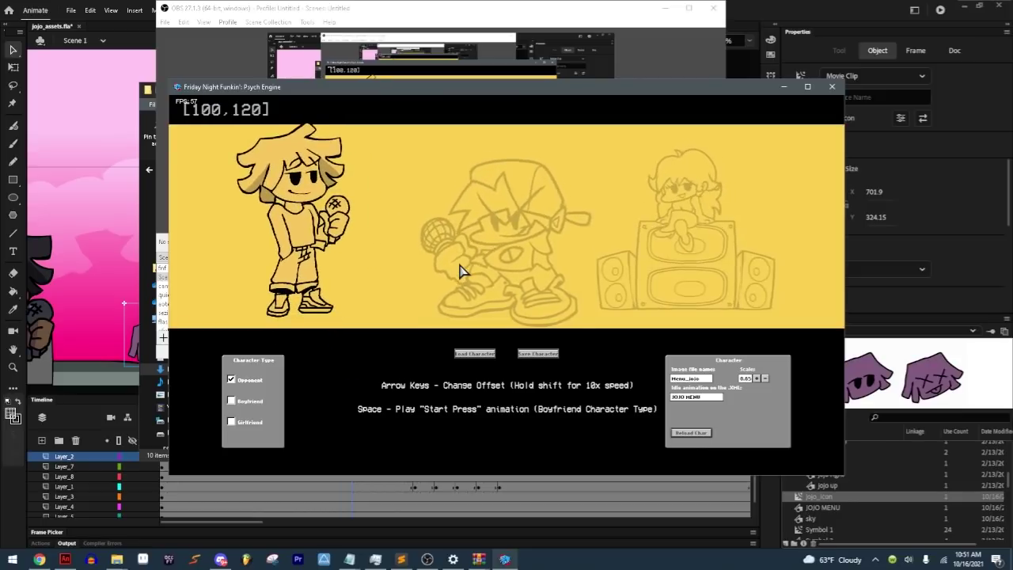
key(shift+Down)
key(shift+Right)
key(shift+Right)
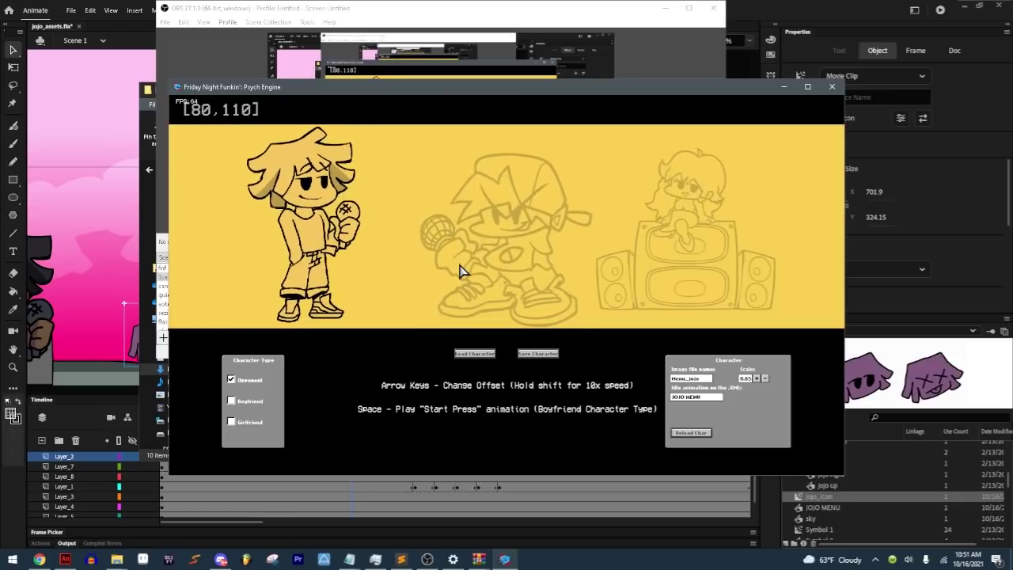
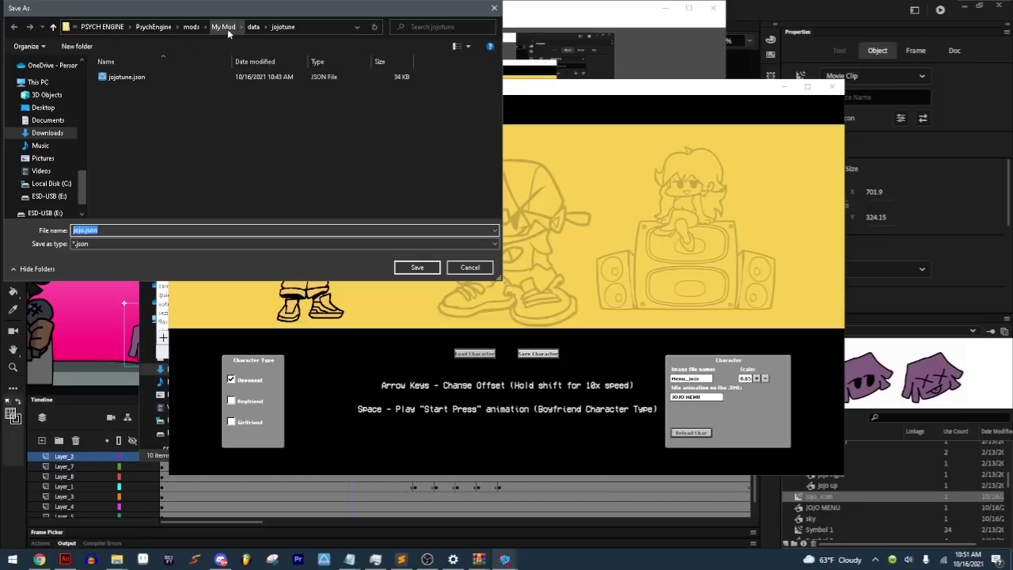
Step: Save the menu character as jojo.json in My Mod's images/menucharacters folder
click(223, 27)
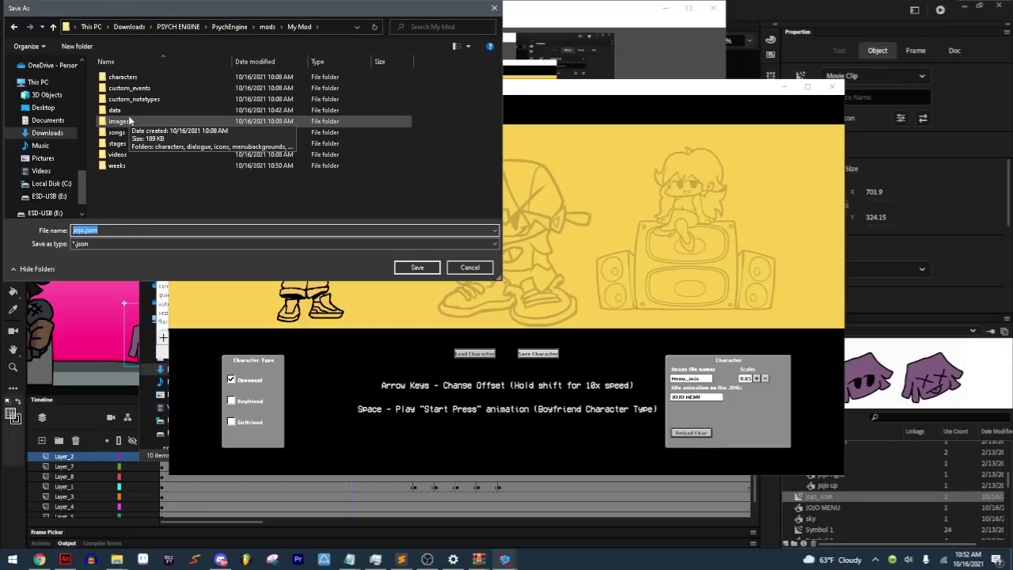
double_click(129, 121)
click(146, 121)
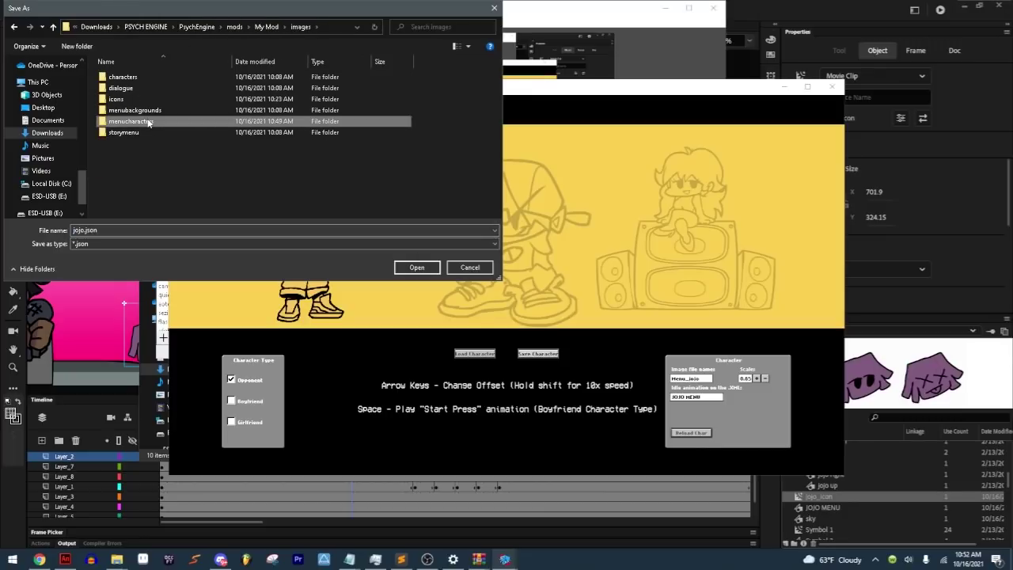
double_click(147, 122)
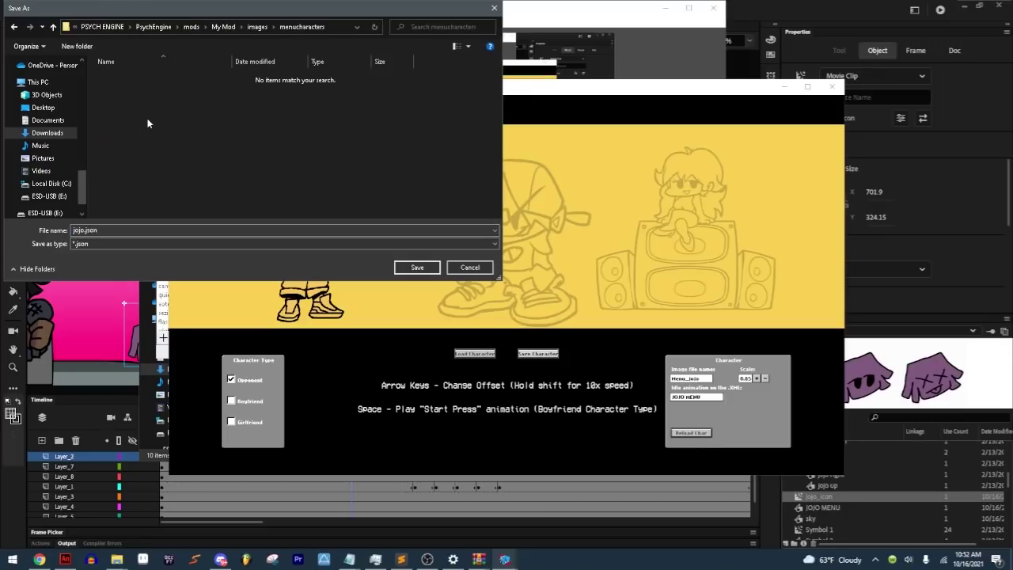
click(434, 267)
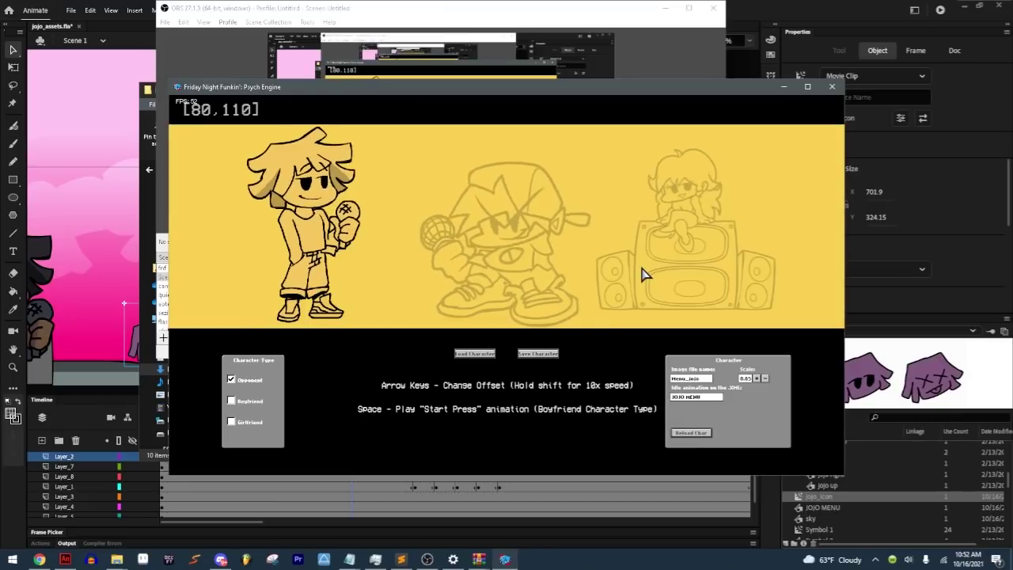
Step: Open the Week Editor and replace the week's songs with Jojotune, Pico
key(Escape)
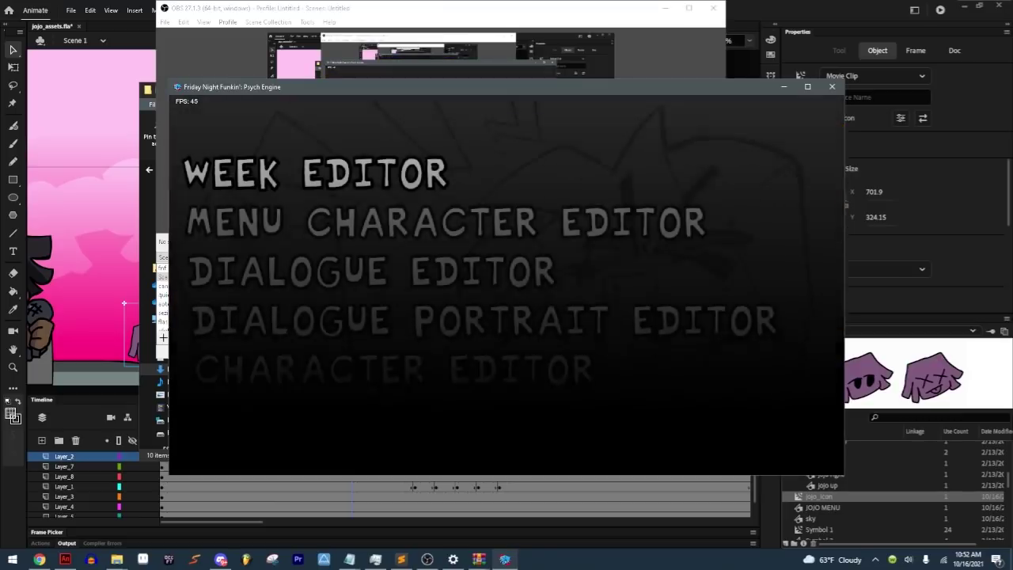
key(Return)
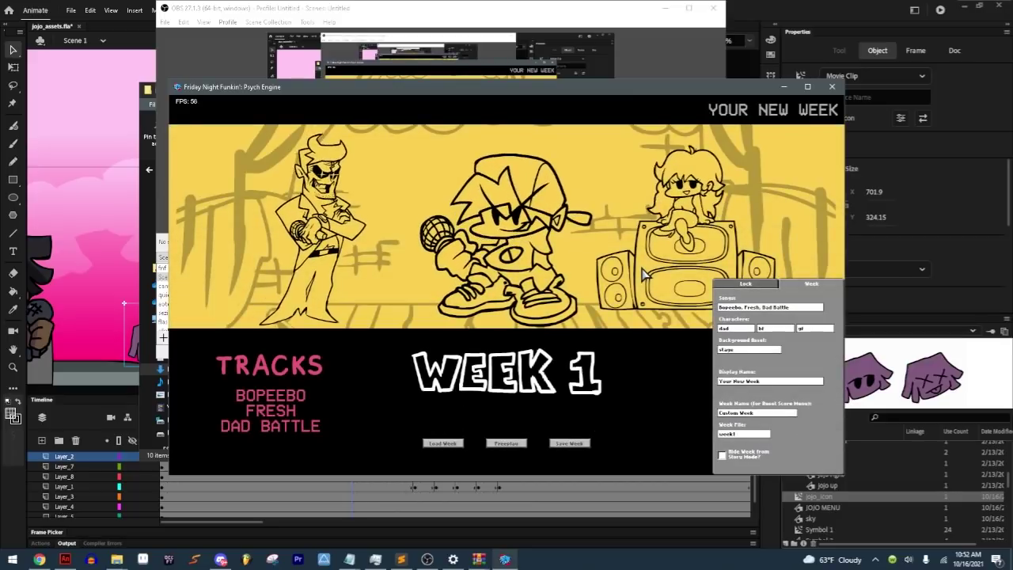
click(801, 309)
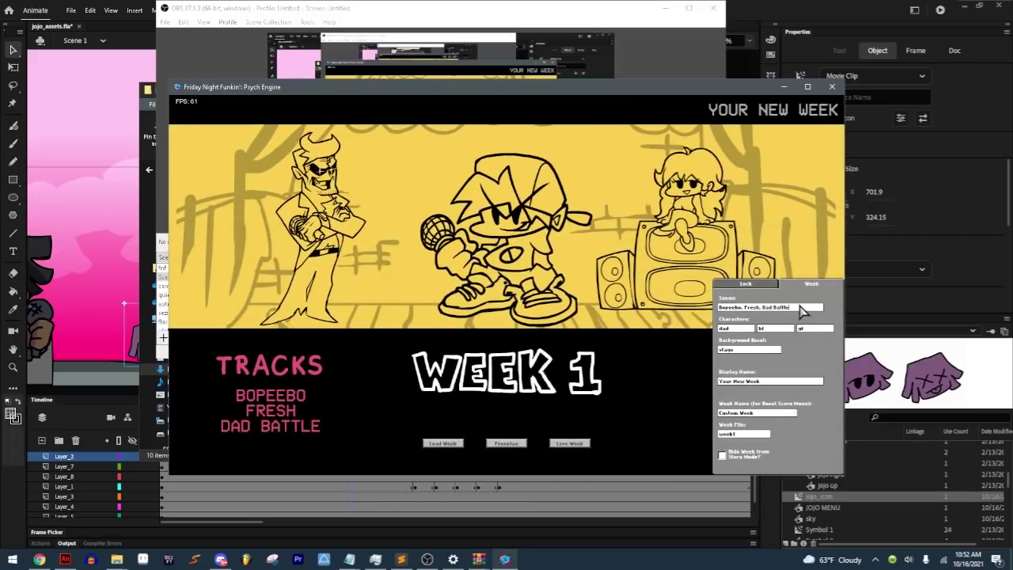
key(BackSpace)
key(BackSpace)
key(BackSpace)
key(BackSpace)
key(BackSpace)
key(BackSpace)
key(BackSpace)
key(BackSpace)
key(BackSpace)
key(BackSpace)
key(BackSpace)
key(BackSpace)
key(BackSpace)
key(BackSpace)
key(BackSpace)
key(BackSpace)
key(BackSpace)
key(BackSpace)
key(BackSpace)
key(BackSpace)
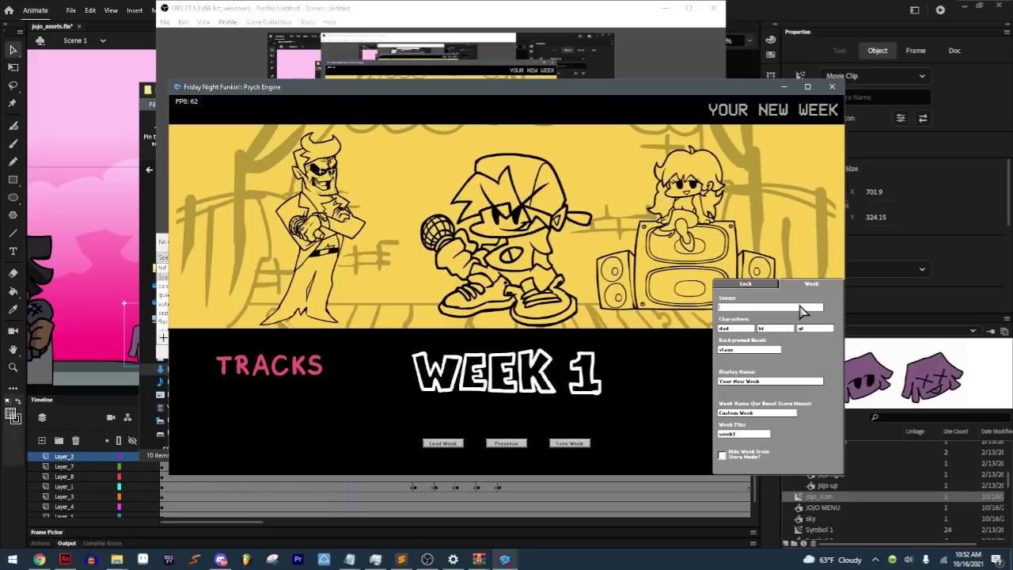
text(tune)
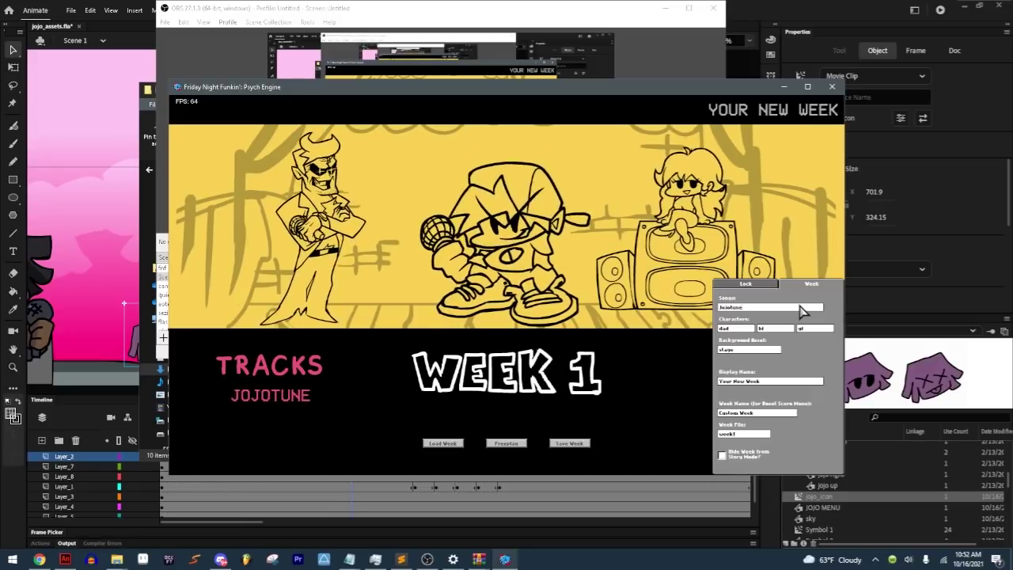
text(, pi)
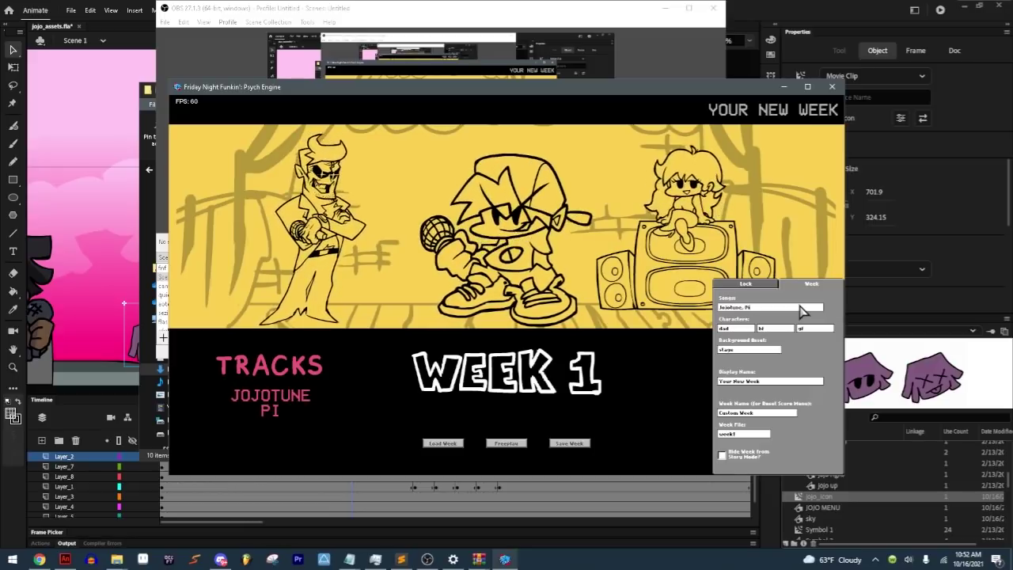
text(co)
key(BackSpace)
key(BackSpace)
text(co)
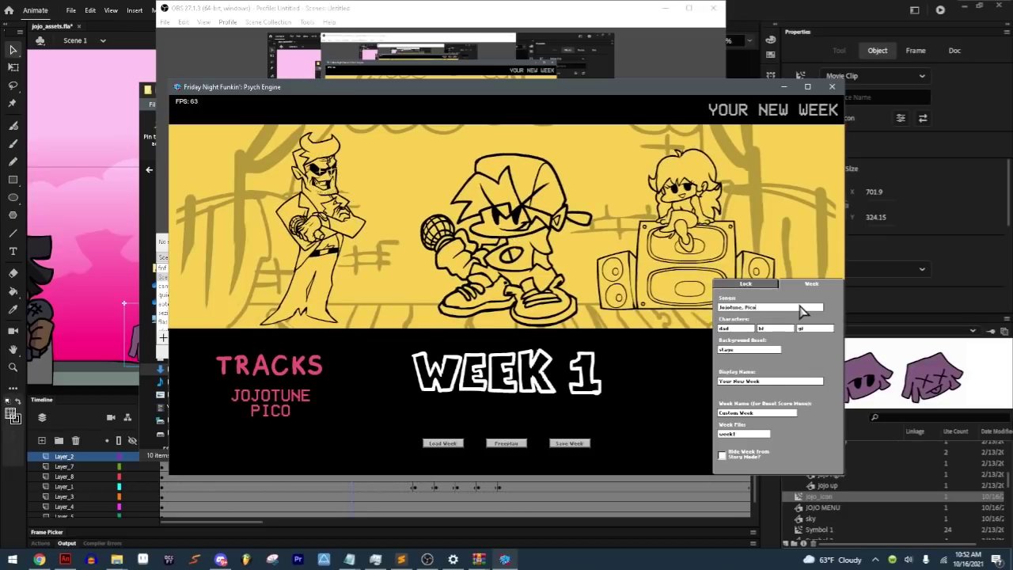
Step: Set the week's opponent menu character to jojo
click(745, 329)
key(BackSpace)
key(BackSpace)
key(BackSpace)
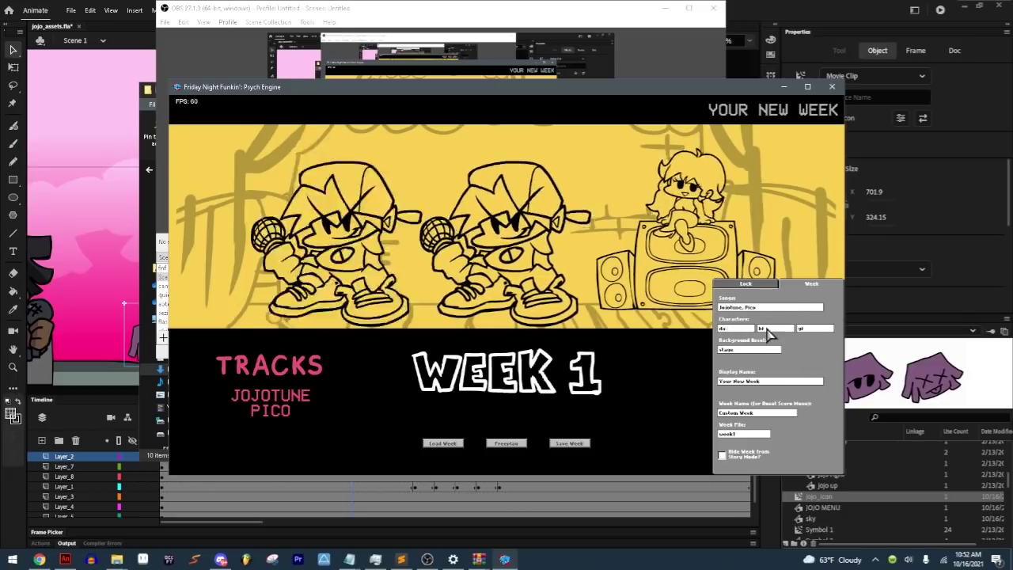
text(jojo)
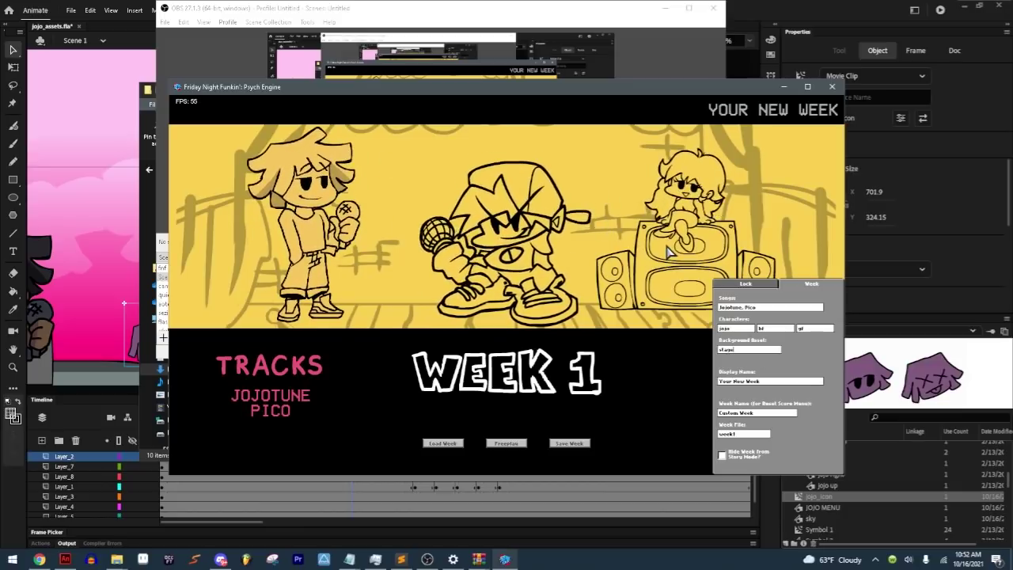
Step: Clear the week's background asset so the menu uses the plain yellow backdrop
key(BackSpace)
key(BackSpace)
key(BackSpace)
key(BackSpace)
key(BackSpace)
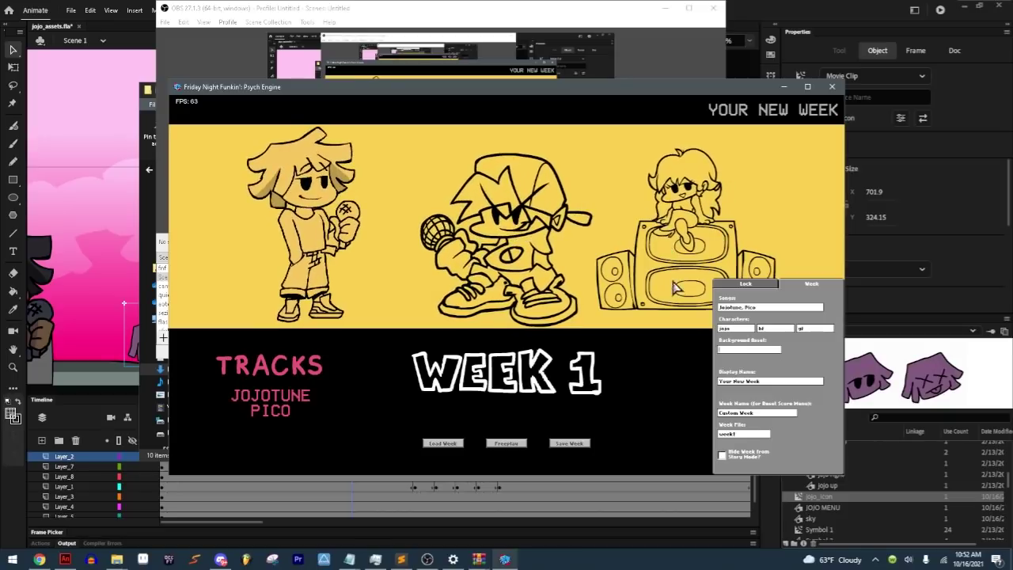
Step: Set the week's display name to JOJOJOJOJOJOJOJO
click(768, 382)
key(BackSpace)
key(BackSpace)
key(BackSpace)
key(BackSpace)
key(BackSpace)
key(BackSpace)
key(BackSpace)
key(BackSpace)
key(BackSpace)
key(BackSpace)
key(BackSpace)
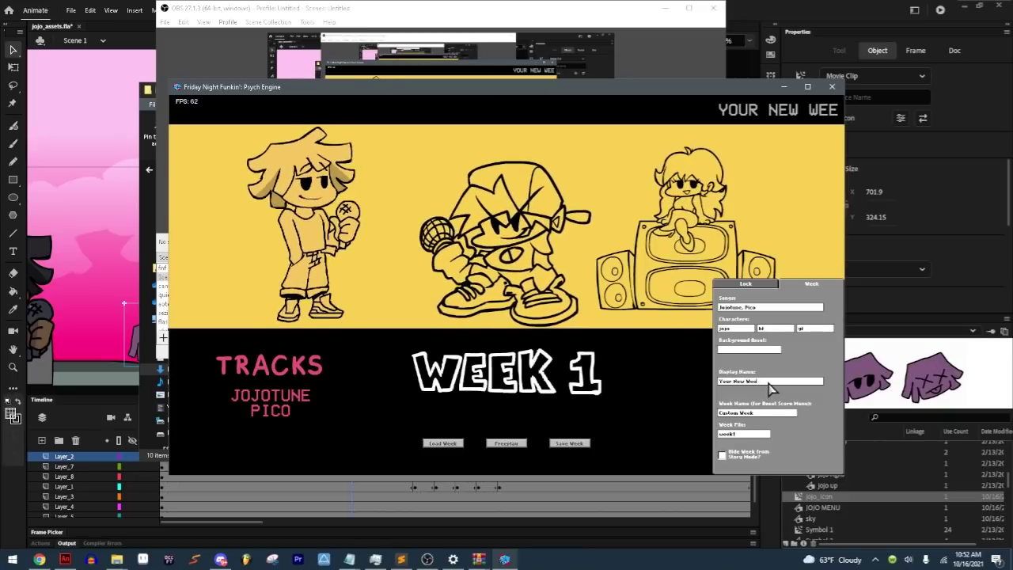
text(JOJOJOJOJOJOJO)
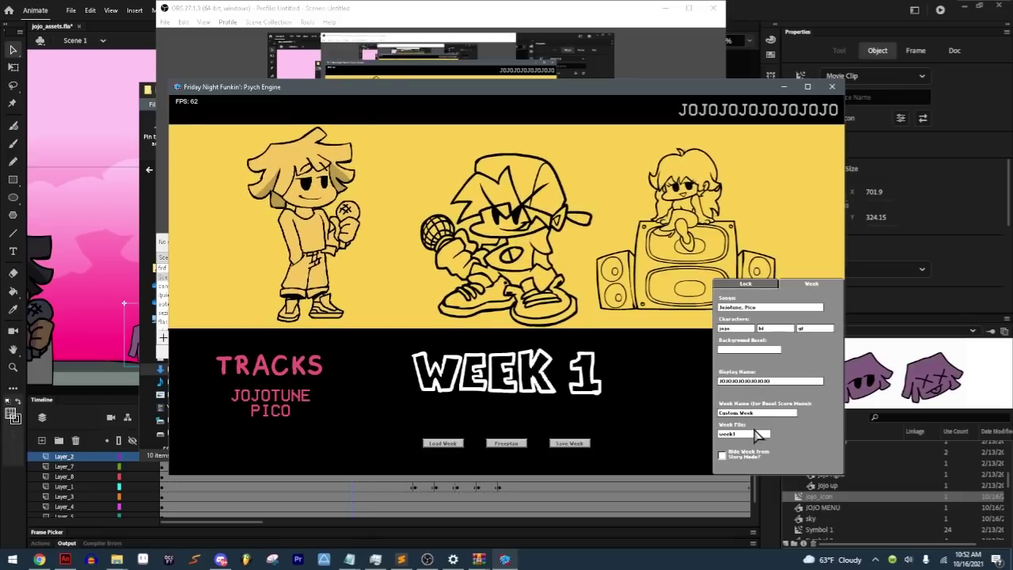
Step: Set the week file name to jojo
key(BackSpace)
key(BackSpace)
key(BackSpace)
key(BackSpace)
key(BackSpace)
text(jojoi)
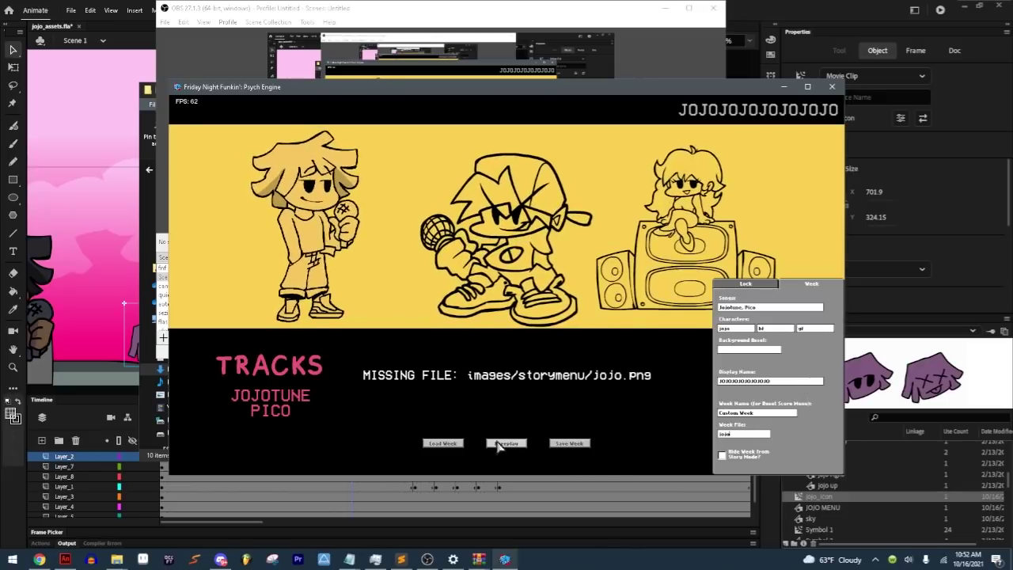
Step: Open the week's Freeplay settings and change Jojotune's background color to magenta, with green at 0 and a higher red value
click(497, 443)
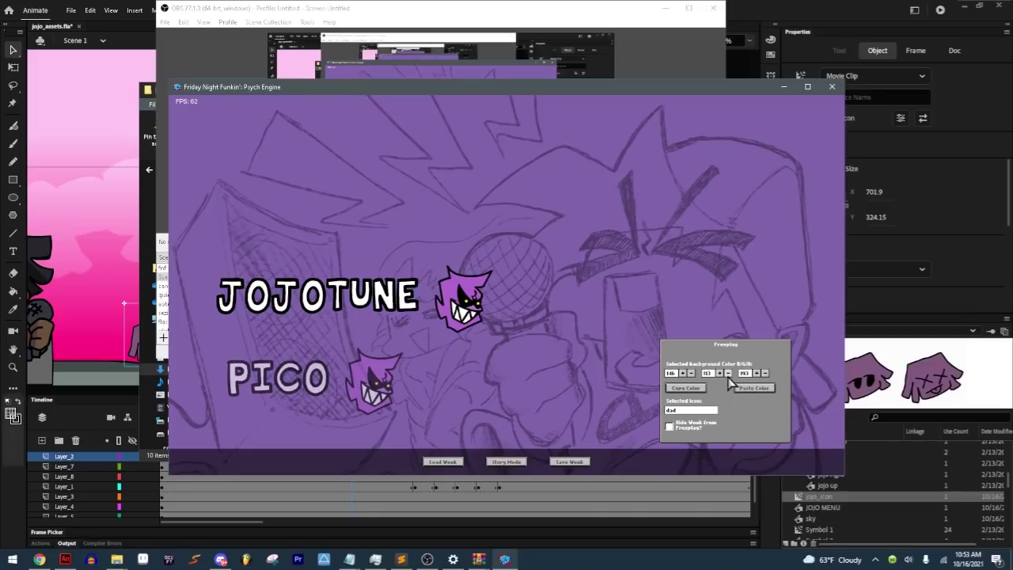
click(728, 372)
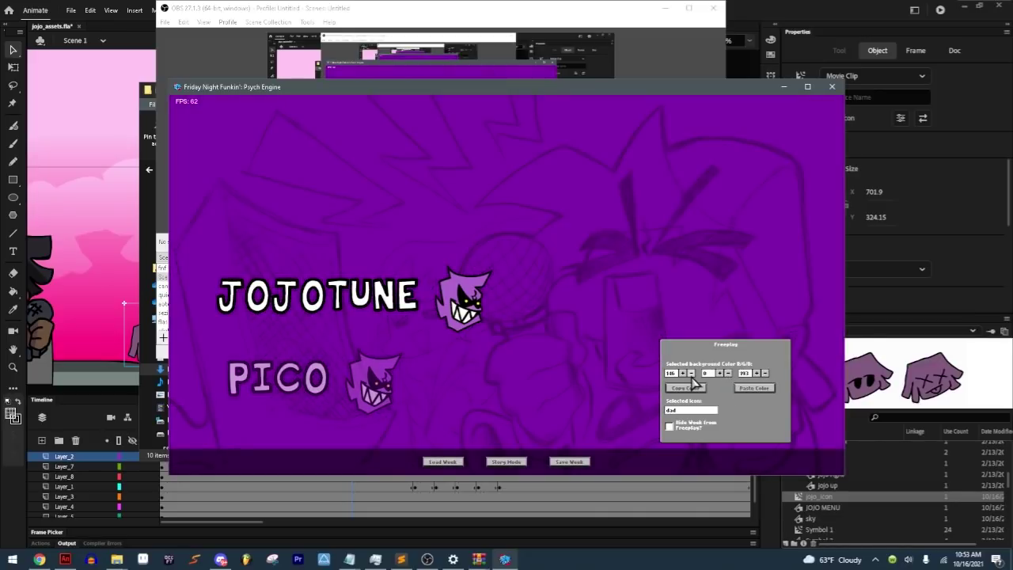
click(683, 373)
click(682, 372)
click(683, 373)
click(683, 372)
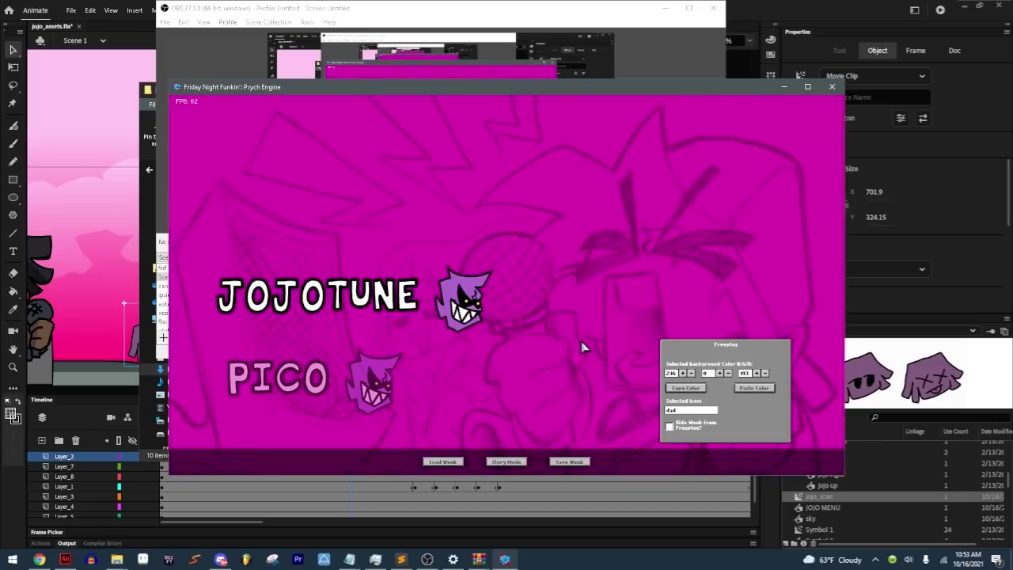
Step: Set Jojotune's Freeplay icon to jojo
click(680, 410)
key(BackSpace)
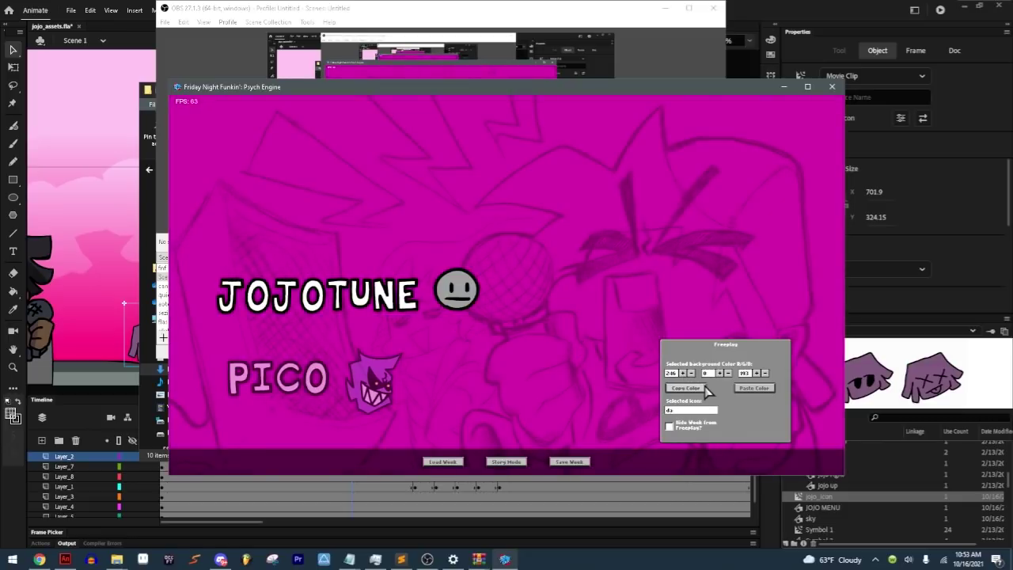
text(jojo)
Step: Select the Pico song and set its Freeplay icon to pico
key(Down)
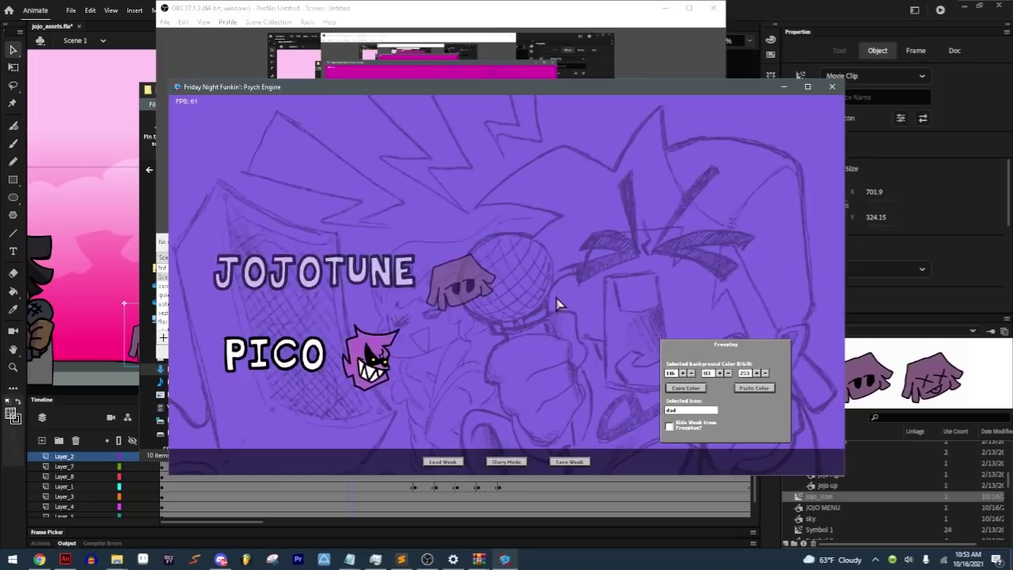
key(BackSpace)
key(BackSpace)
key(BackSpace)
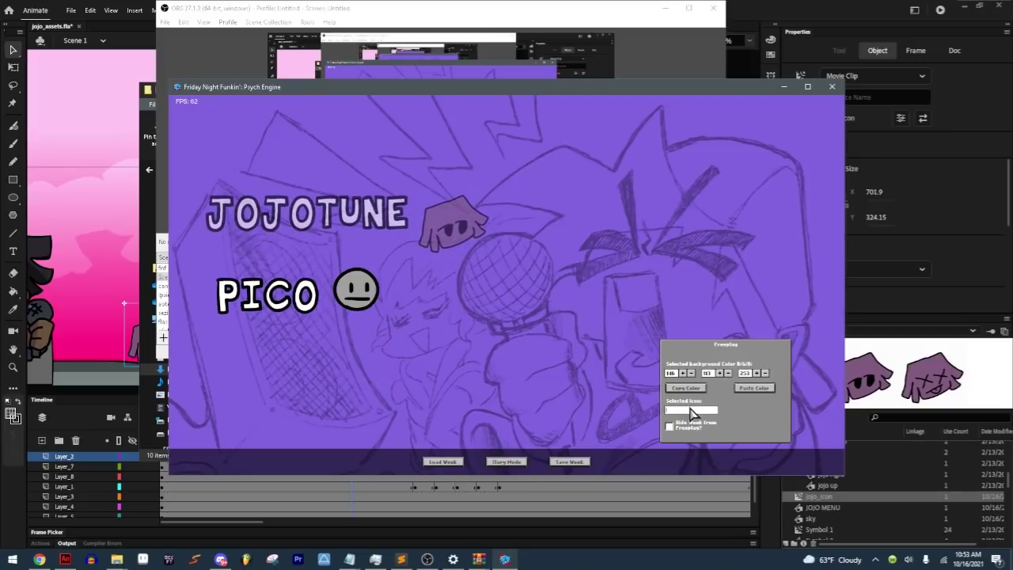
text(pico)
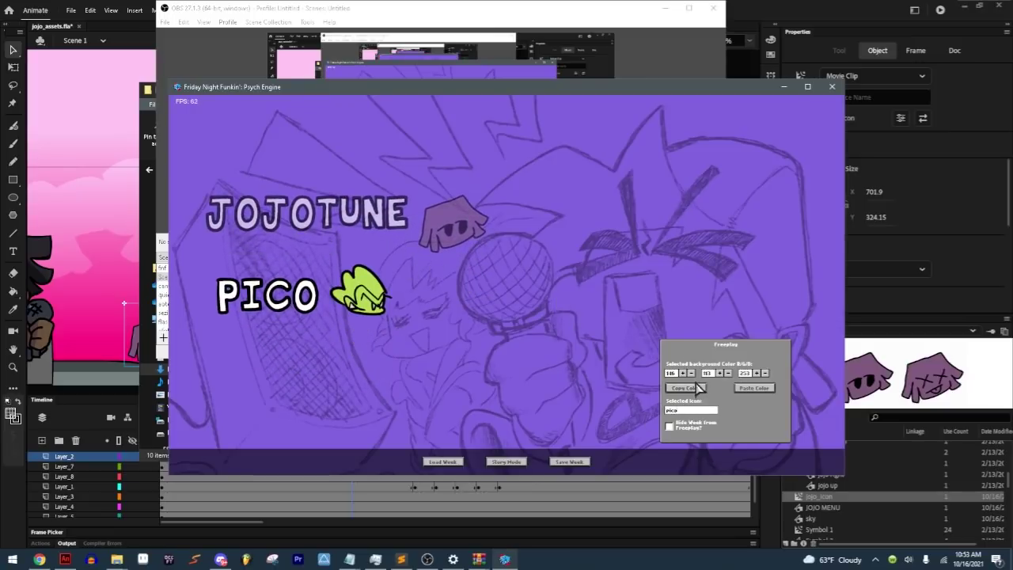
Step: Set Pico's Freeplay background color to green with RGB 86, 193, 53
click(691, 373)
click(720, 374)
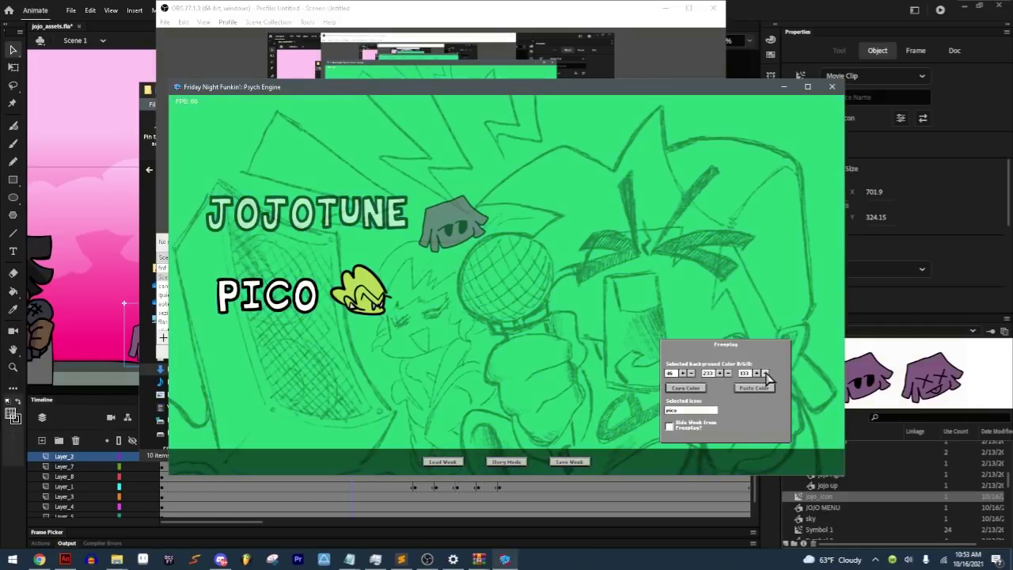
click(765, 373)
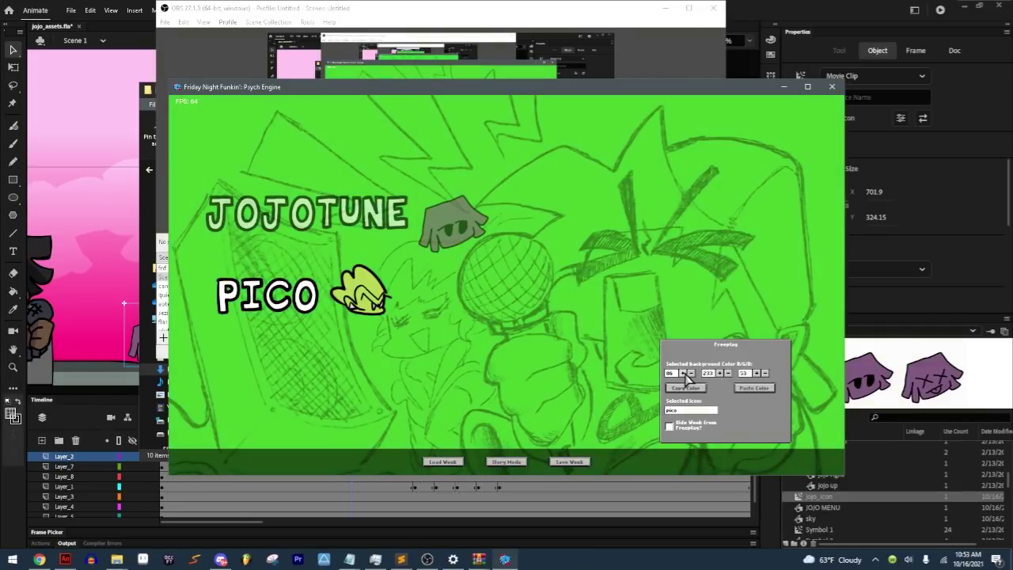
click(727, 373)
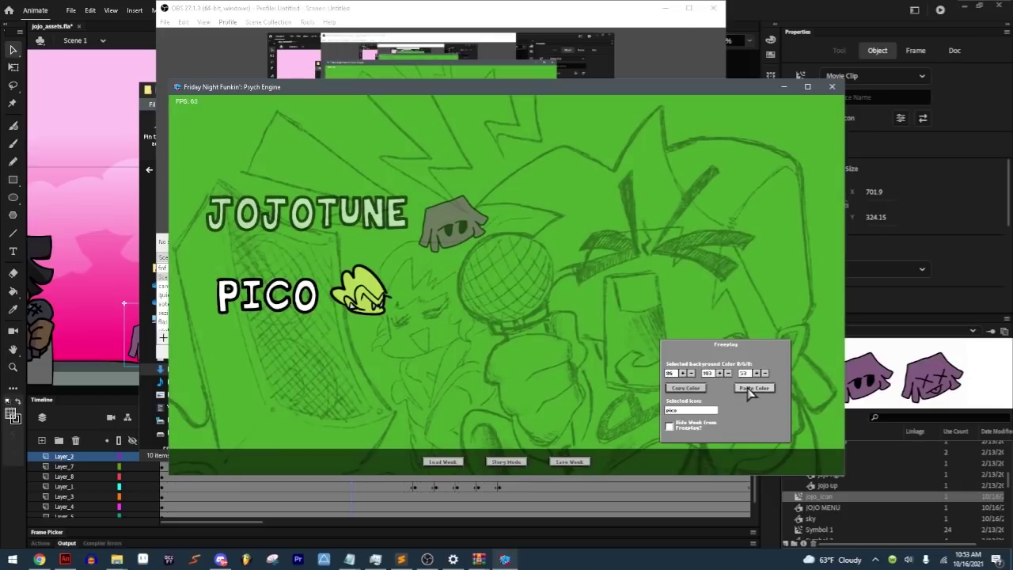
Step: Save the week as jojo.json in My Mod's weeks folder
click(566, 462)
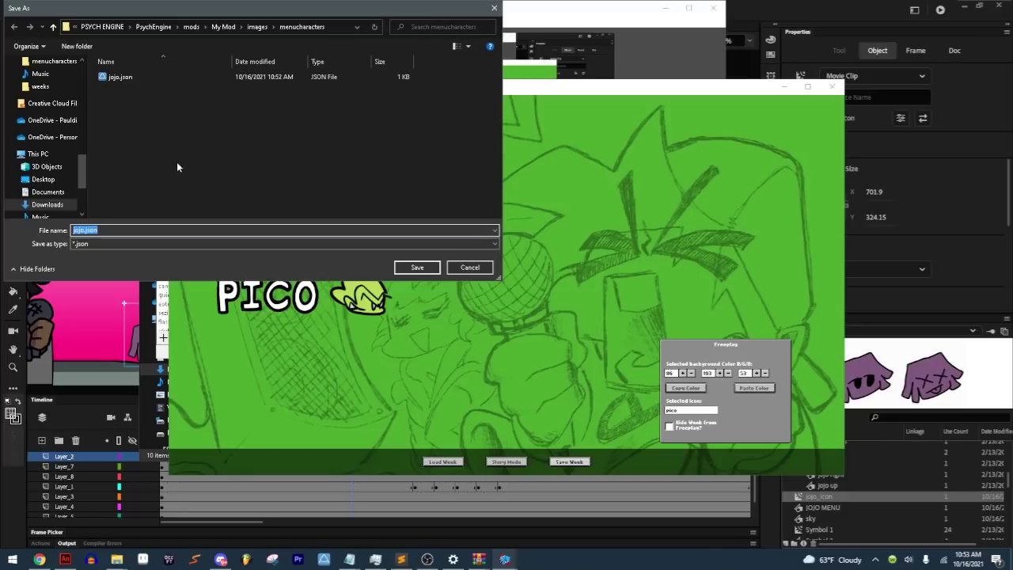
click(223, 27)
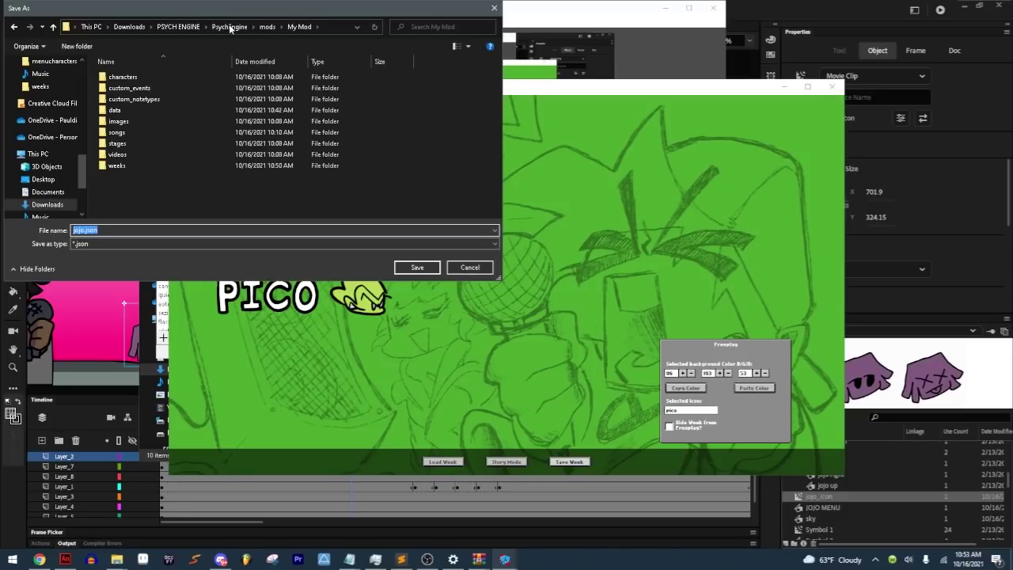
click(138, 168)
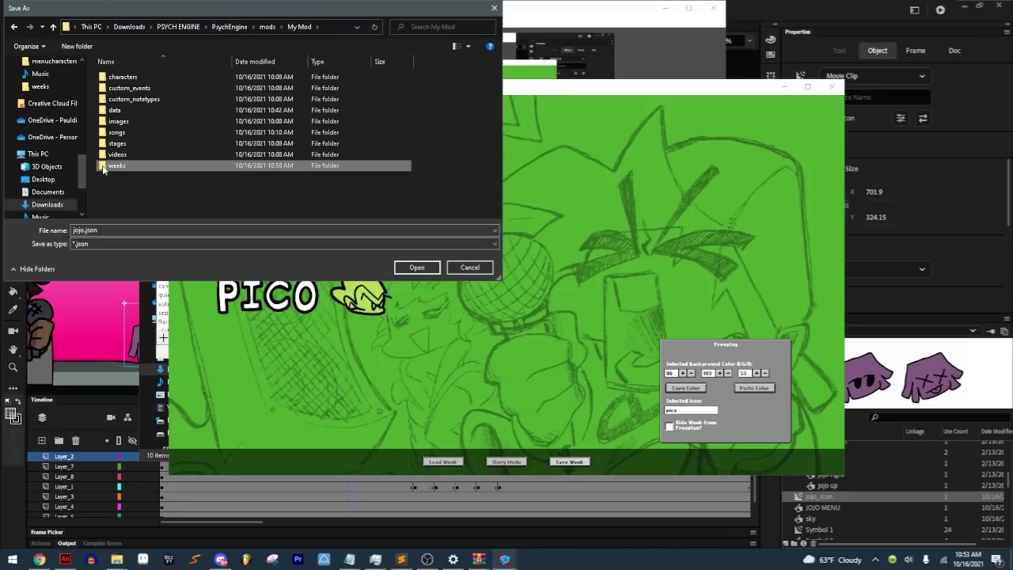
double_click(103, 168)
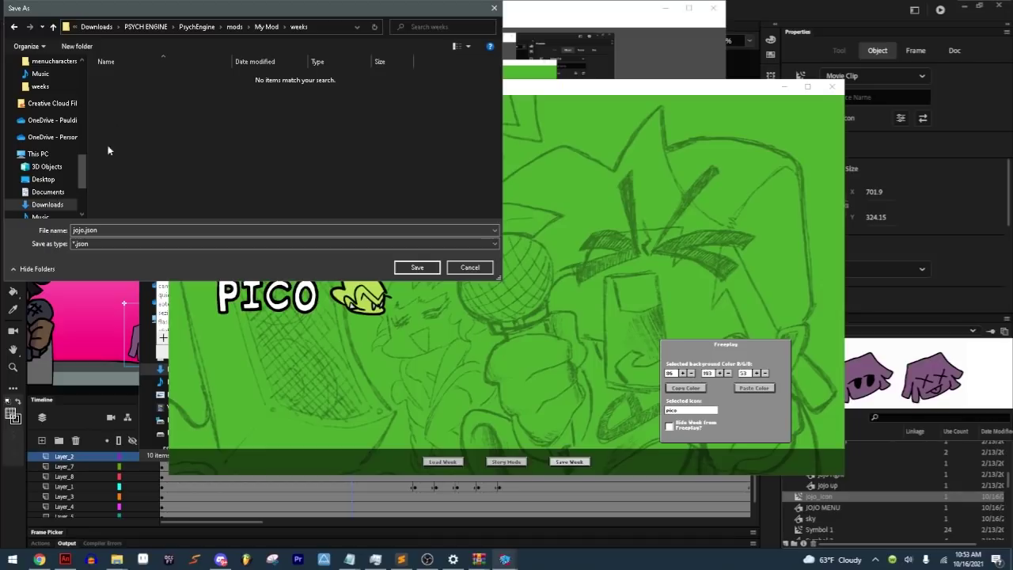
click(417, 268)
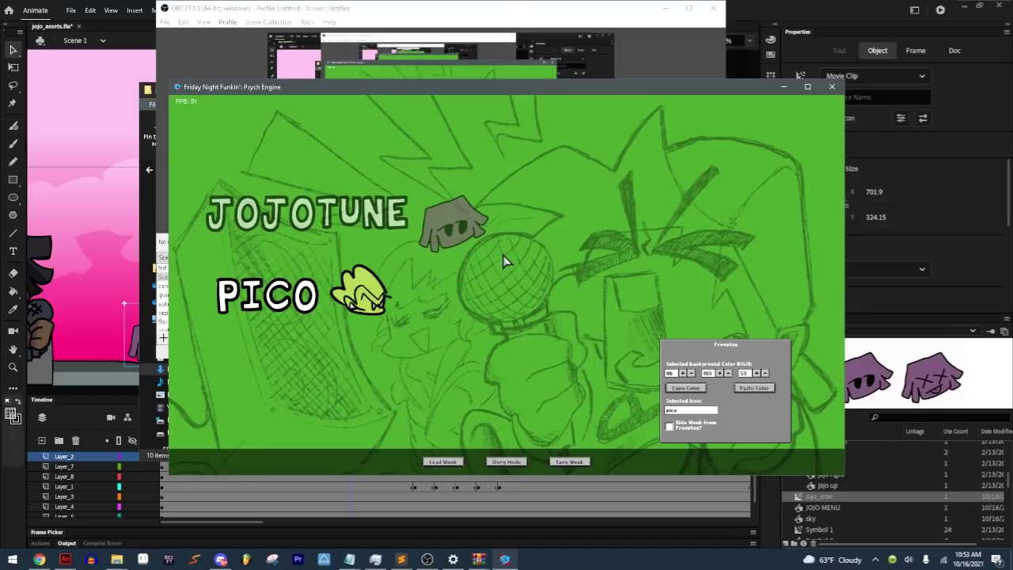
Step: Leave the editors and check the Jojotune and Pico entries in the game's Freeplay list
key(Escape)
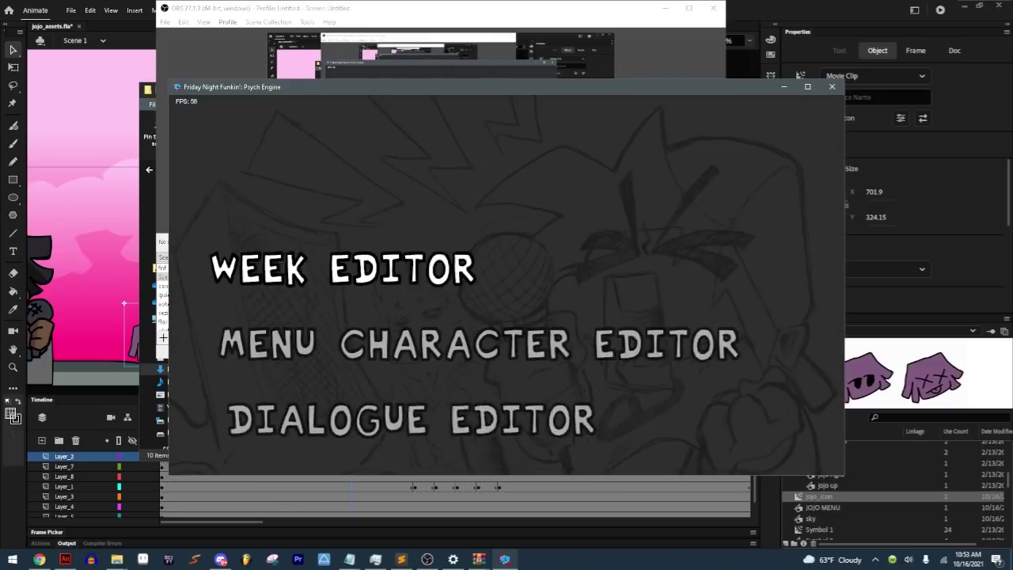
key(Return)
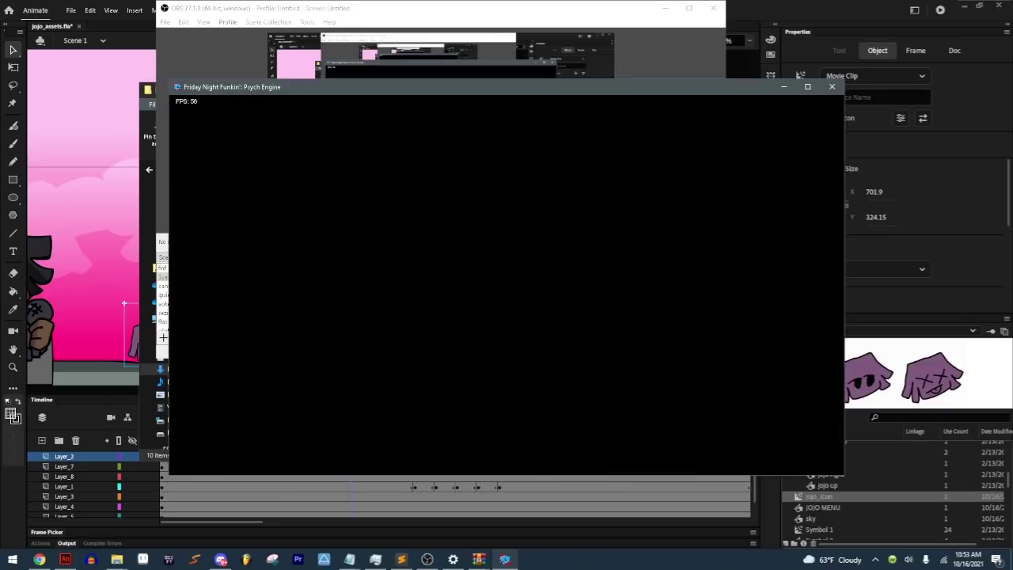
key(Down)
key(Return)
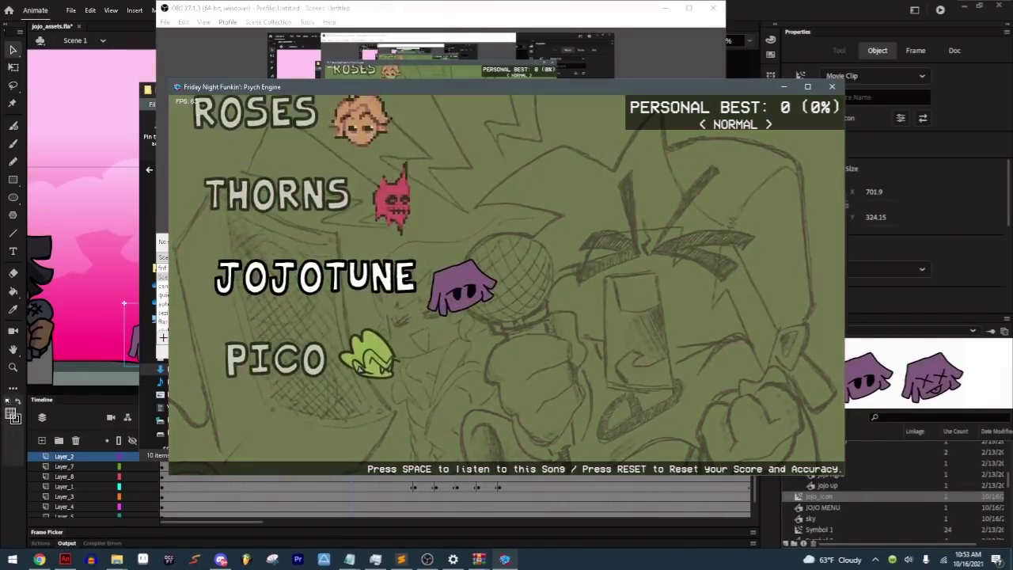
key(Down)
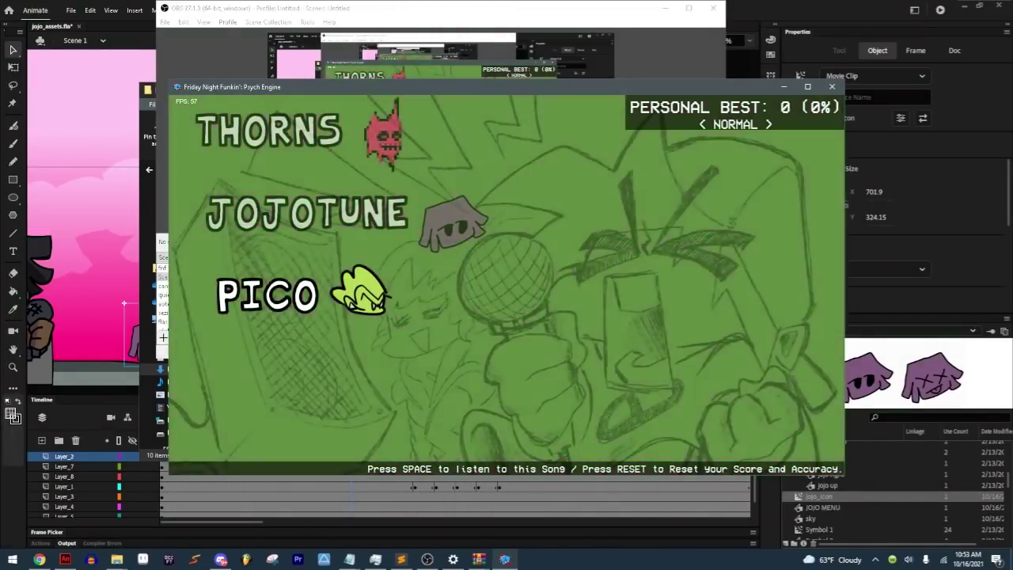
Step: Return to the main menu, enter Story Mode and start the jojo week on Normal difficulty
key(Escape)
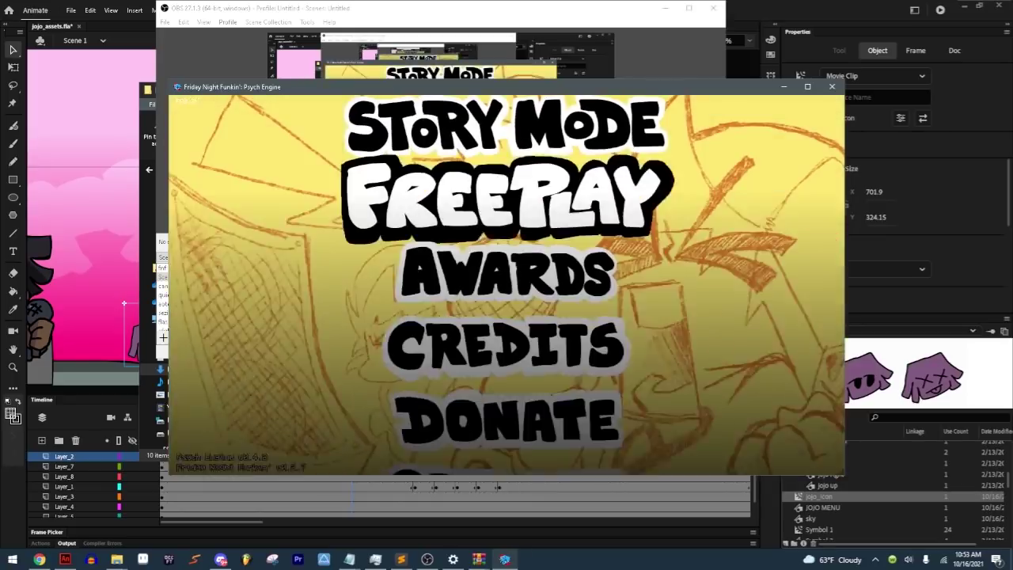
key(Up)
key(Return)
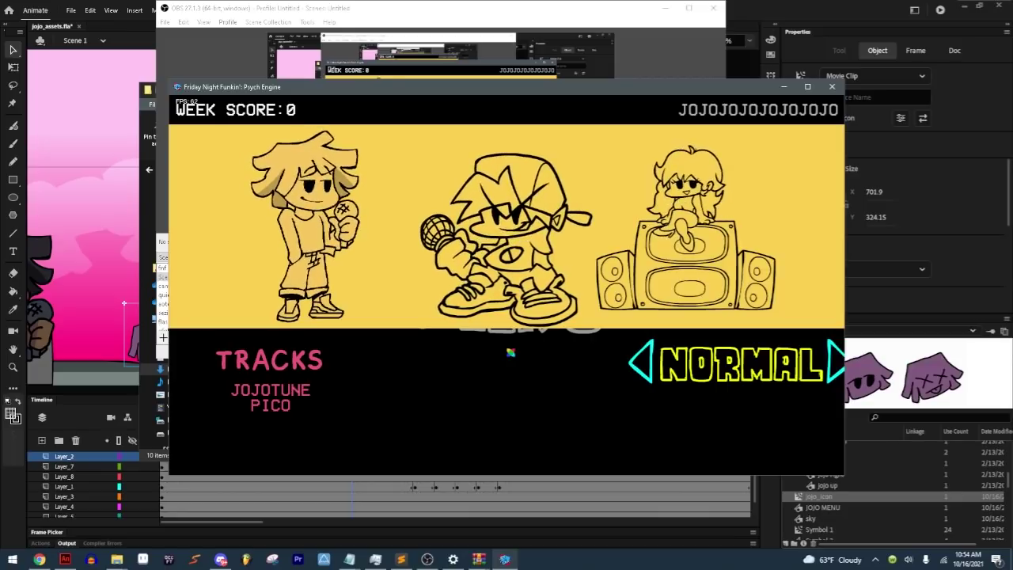
key(Return)
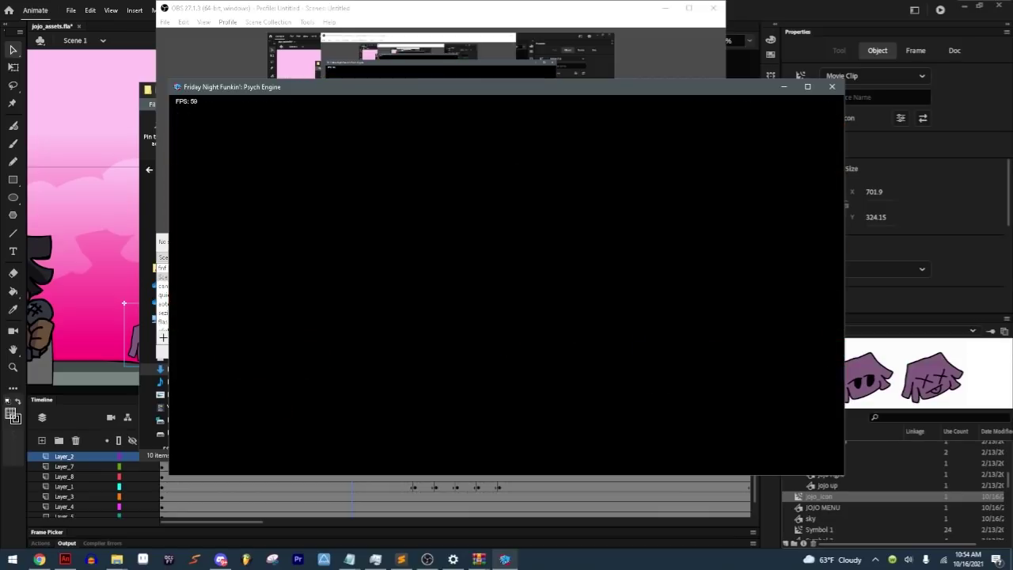
Step: Open the Freeplay song list from the game's main menu
key(Down)
key(Return)
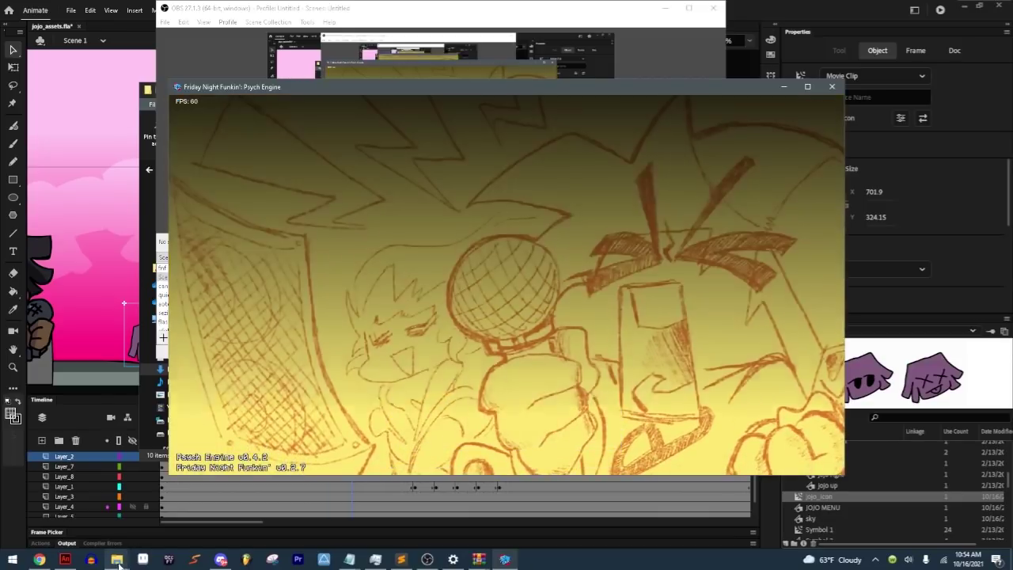
mouse_move(116, 559)
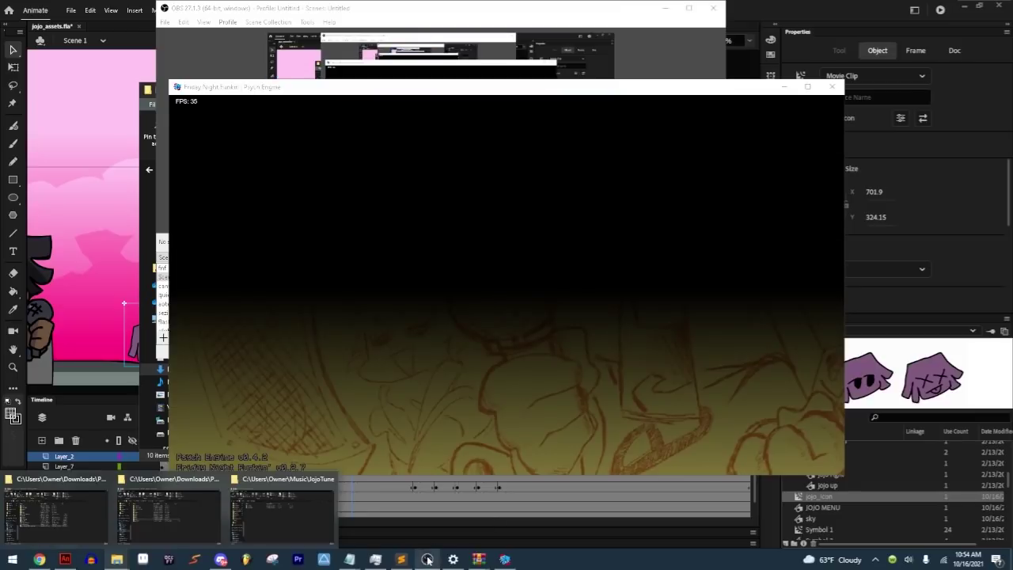
click(428, 558)
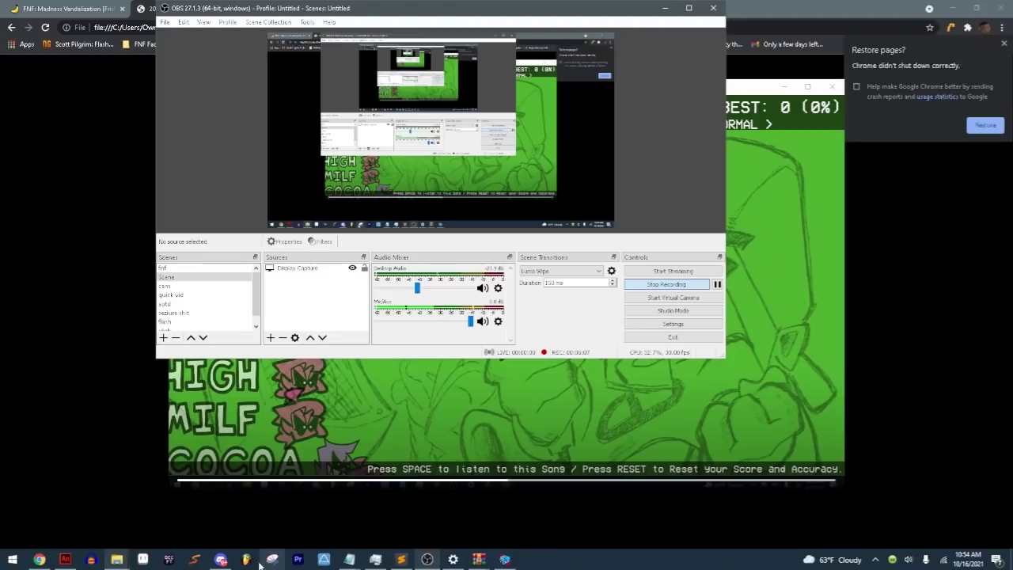
Step: Bring up the My Mod folder in File Explorer and open its data folder
click(116, 558)
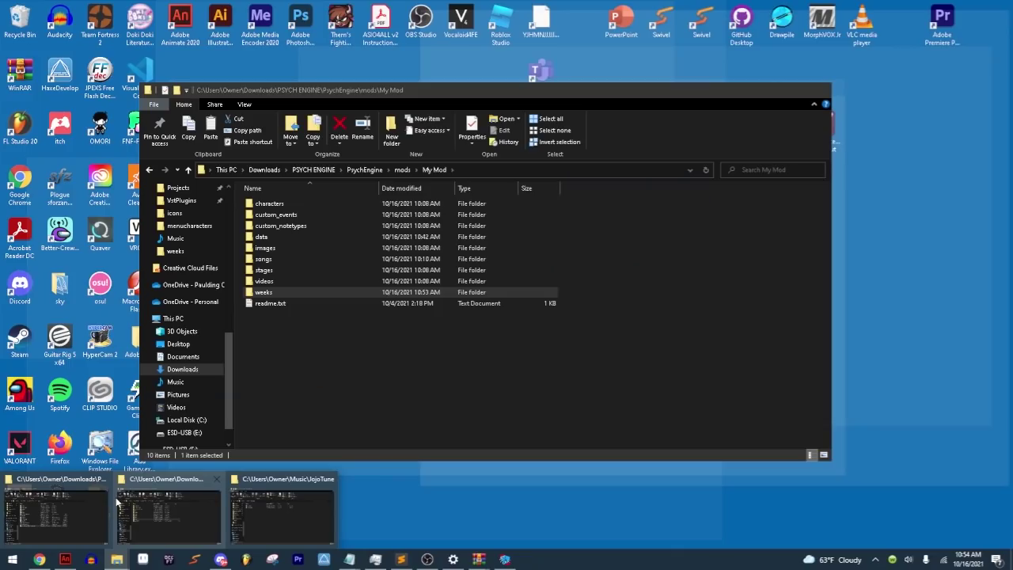
click(121, 480)
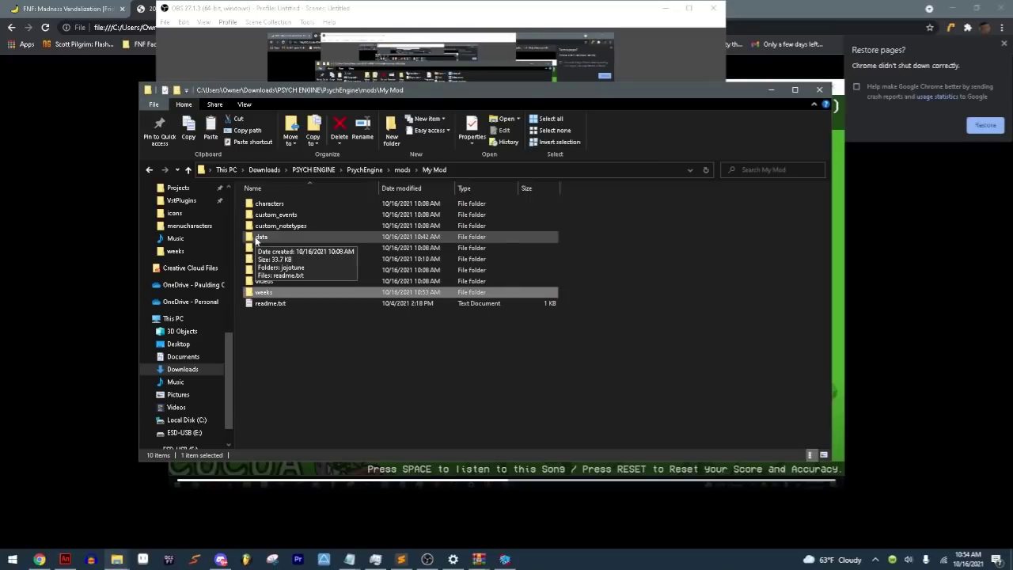
click(258, 239)
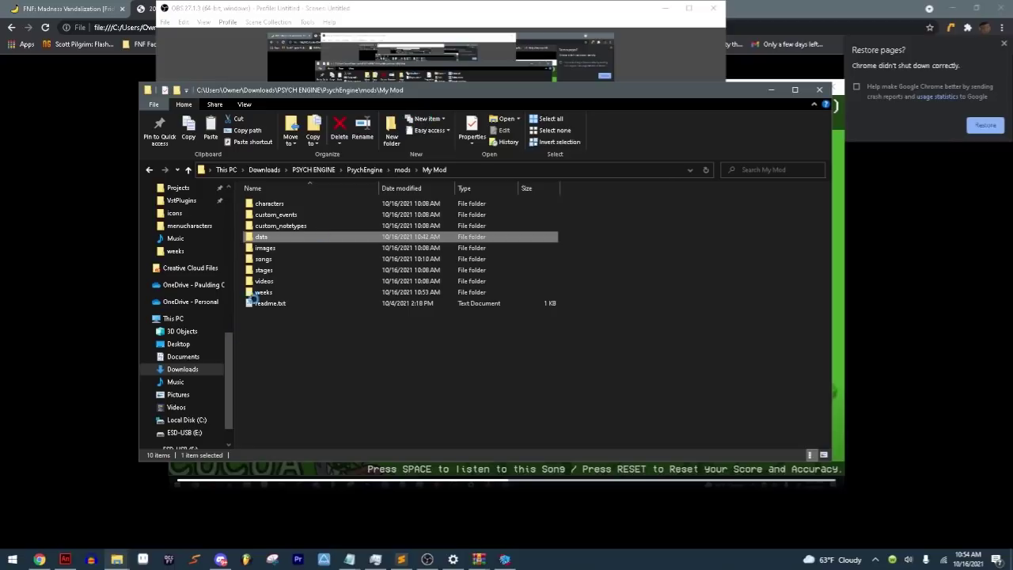
Step: Switch to the jojo.json window in Notepad, start opening another file and browse to My Mod's weeks folder
mouse_move(348, 558)
mouse_move(323, 519)
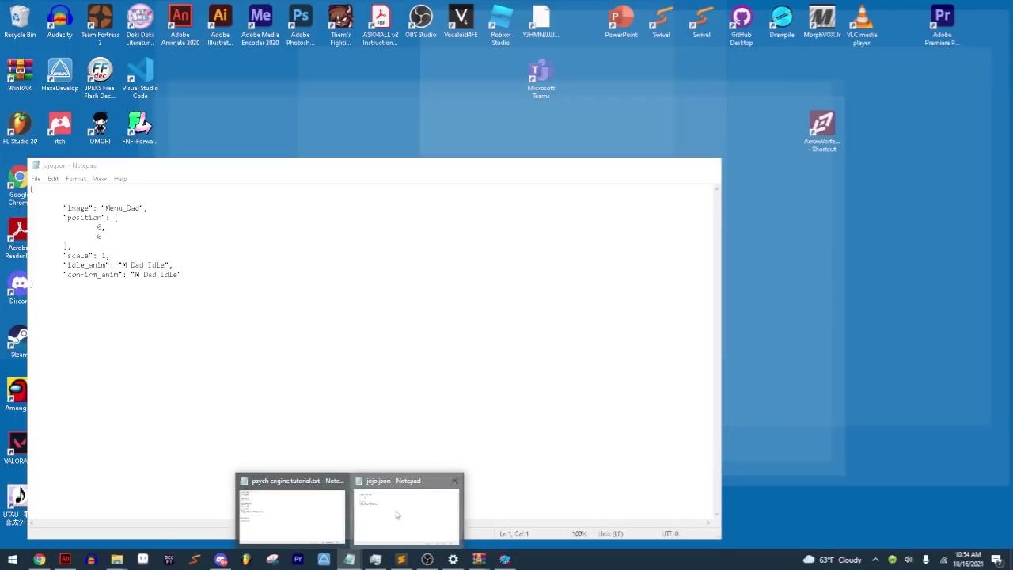
click(396, 515)
click(36, 178)
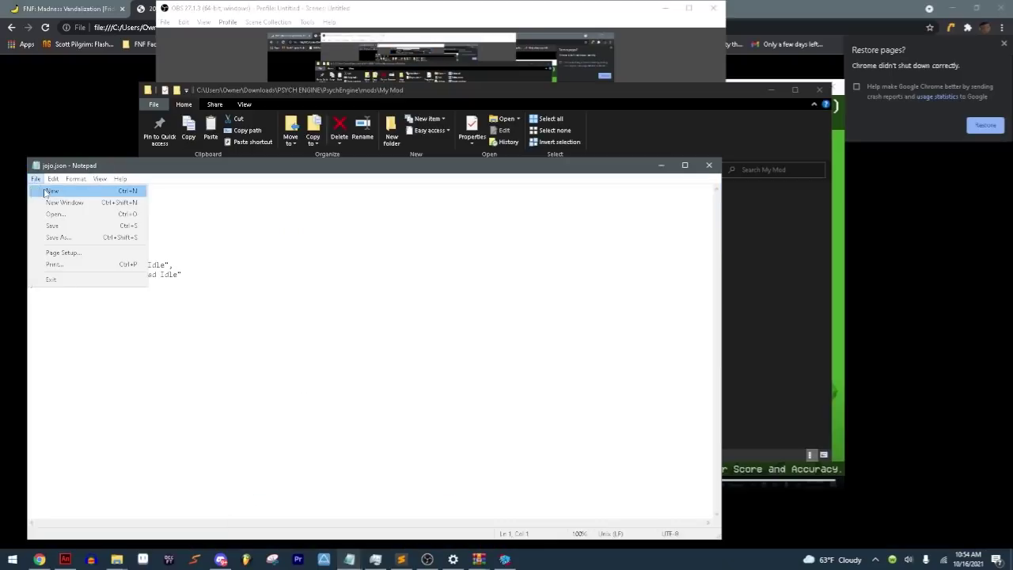
mouse_move(53, 178)
click(255, 102)
click(35, 180)
click(52, 212)
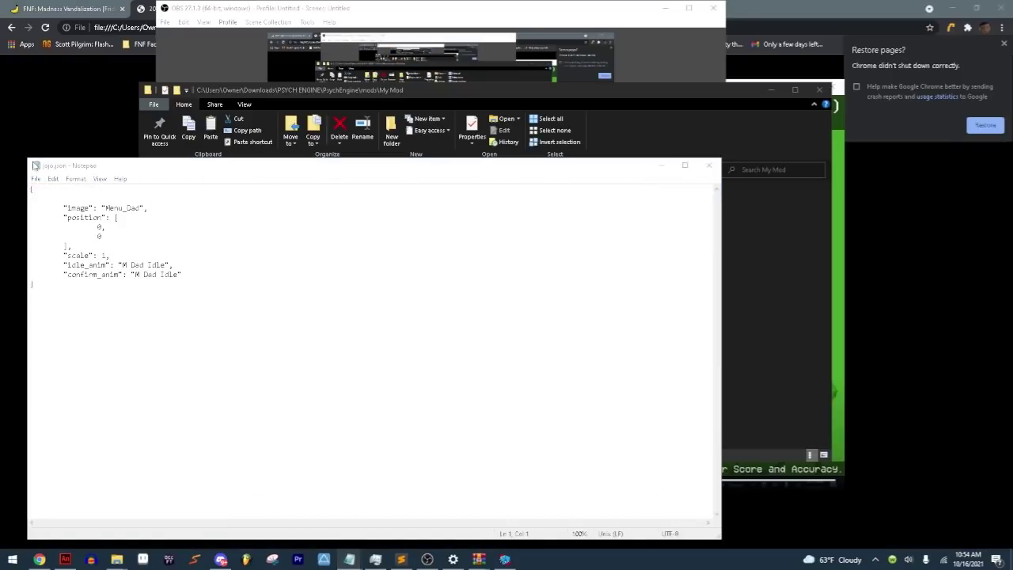
click(285, 95)
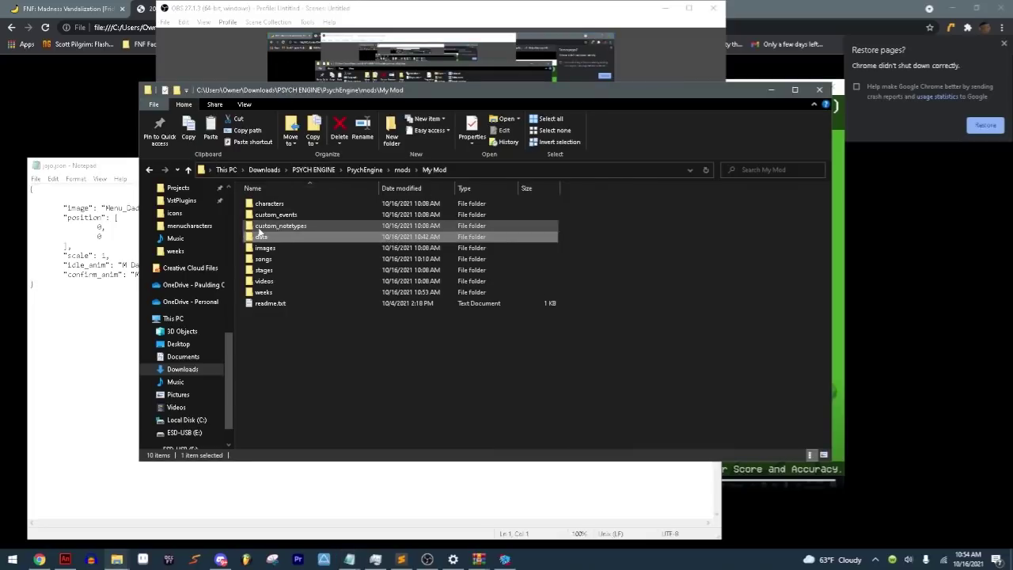
click(68, 167)
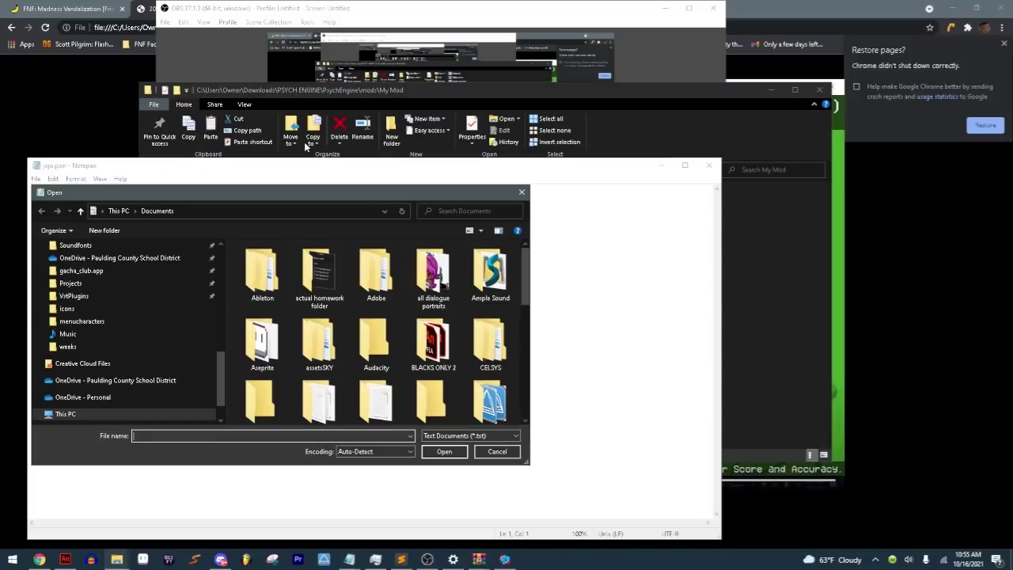
scroll(126, 289, up, 2)
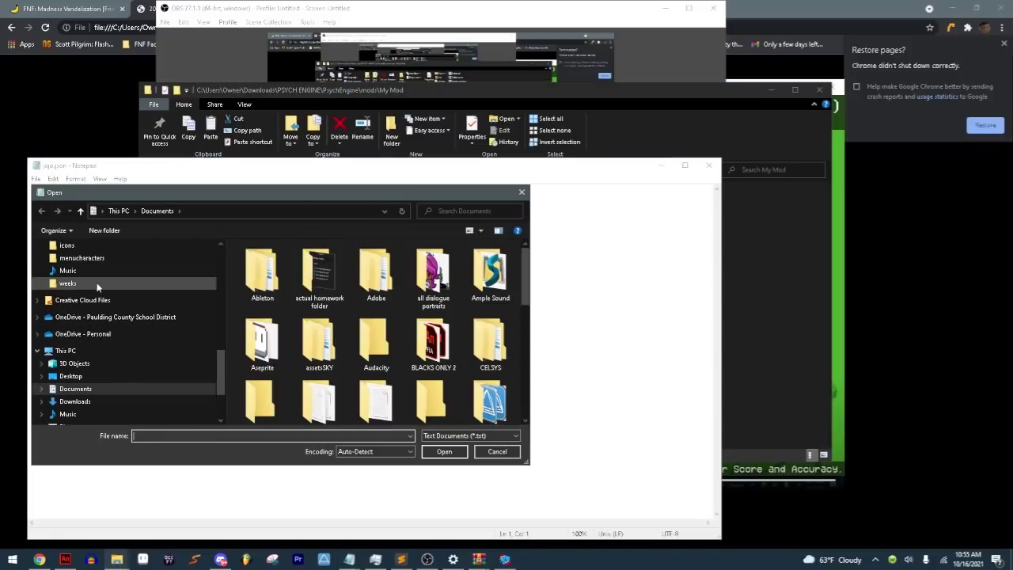
click(87, 282)
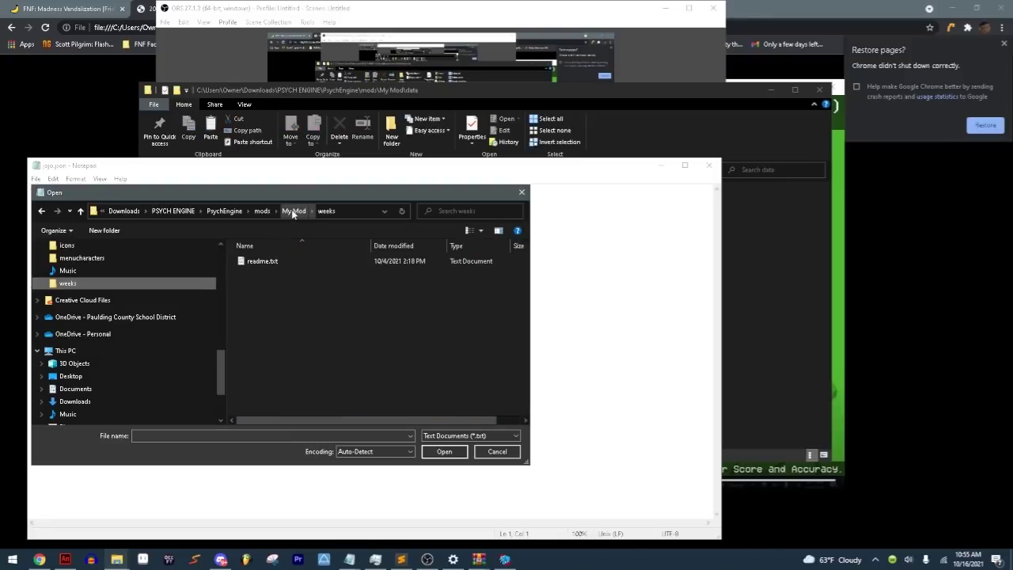
Step: Browse to My Mod's data\jojotune folder in Notepad's Open dialog and show all file types
click(394, 97)
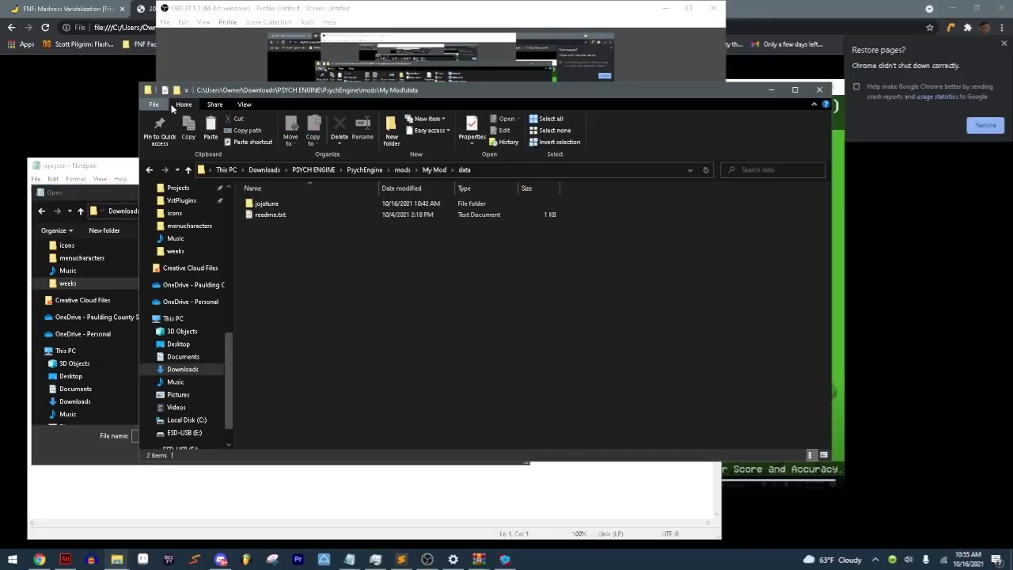
click(249, 207)
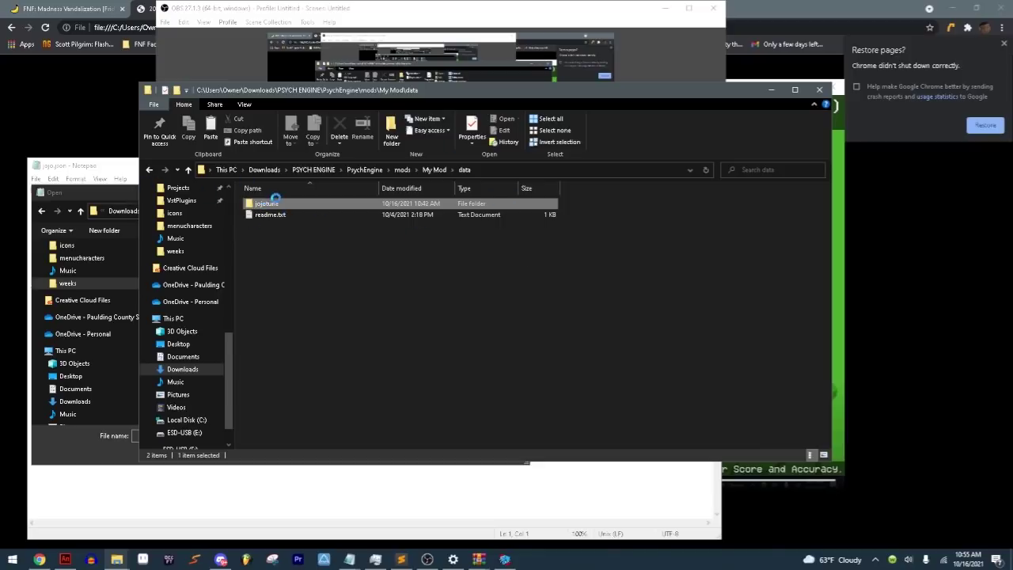
click(108, 195)
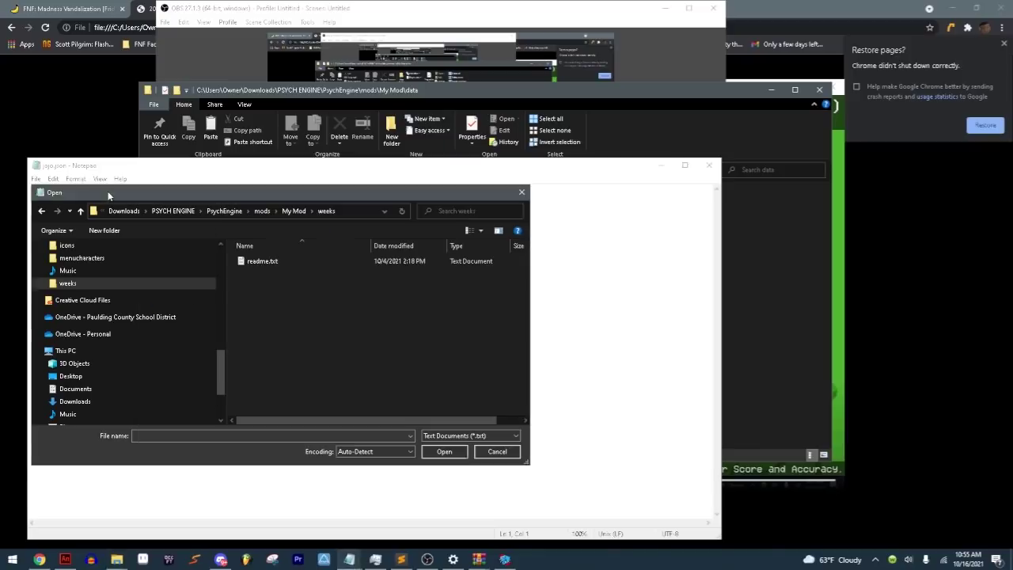
click(296, 213)
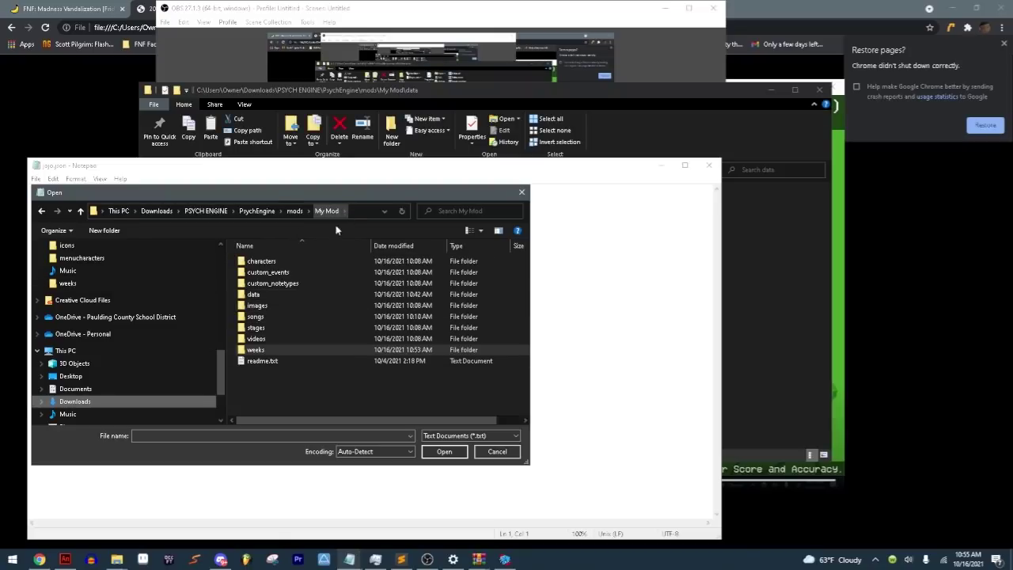
click(268, 296)
double_click(268, 296)
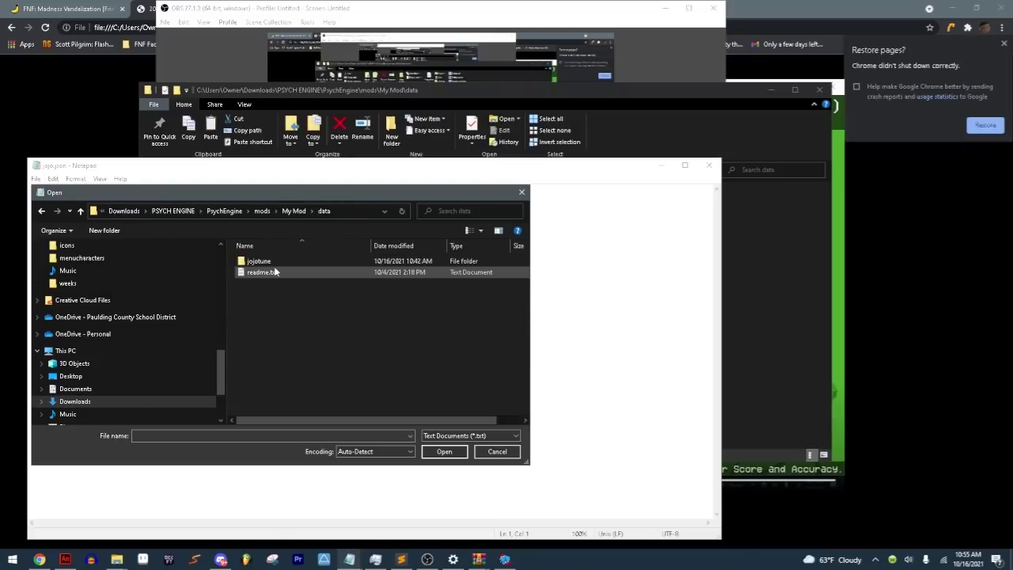
double_click(266, 262)
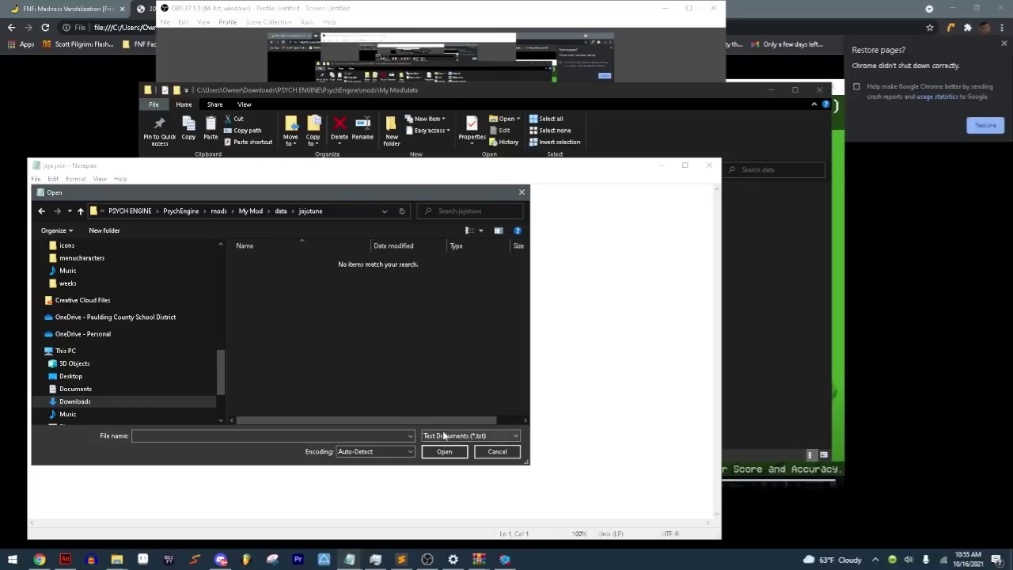
click(470, 435)
click(444, 453)
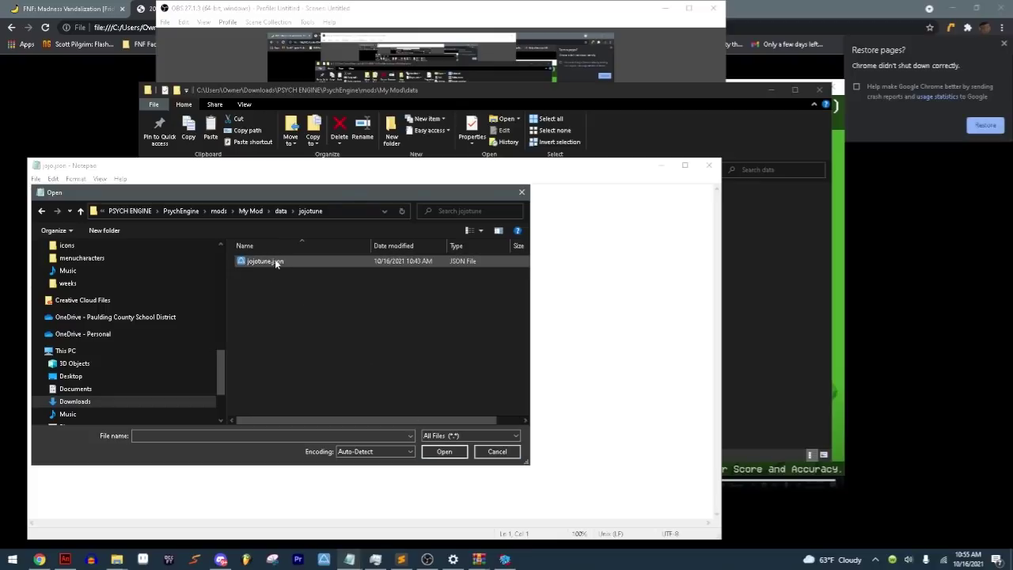
Step: Switch to Psych Engine and start Jojotune from the Freeplay list on Normal difficulty
click(504, 559)
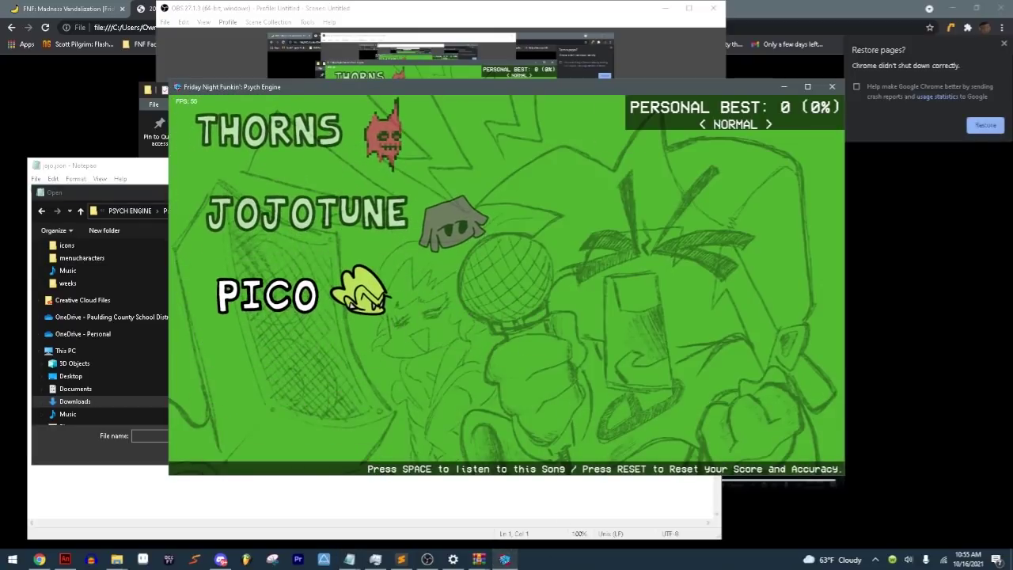
key(Up)
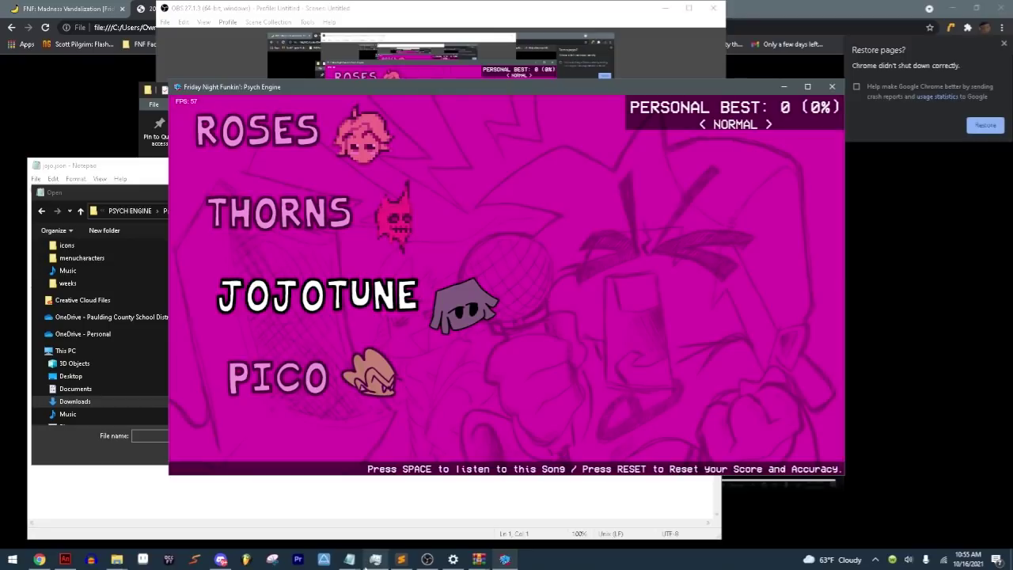
click(427, 560)
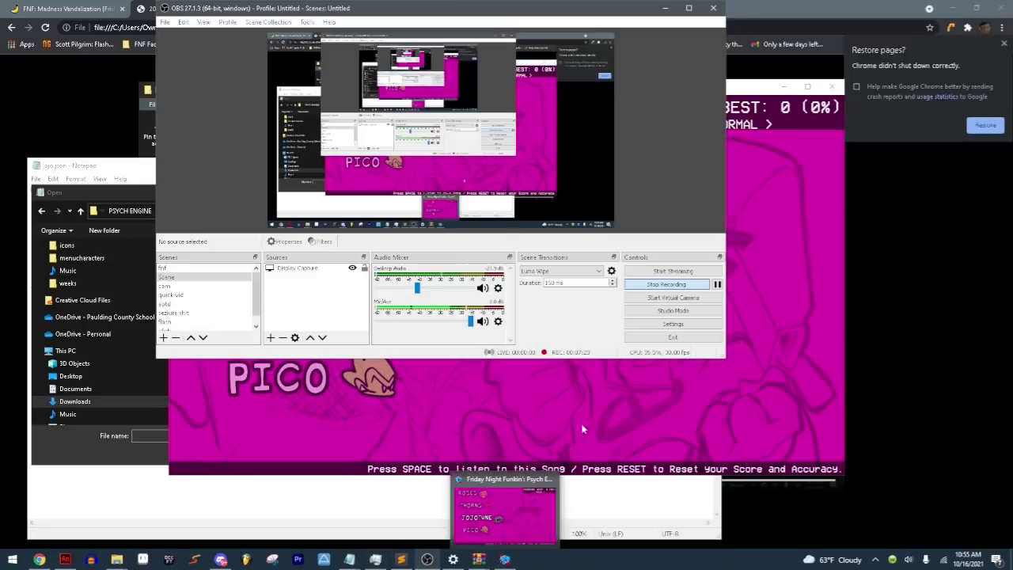
click(621, 413)
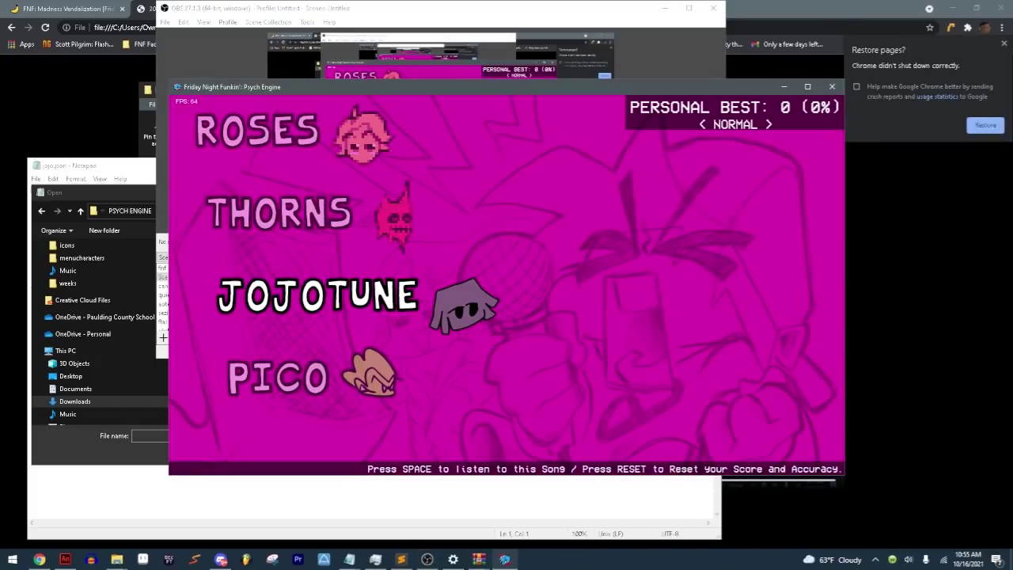
key(Return)
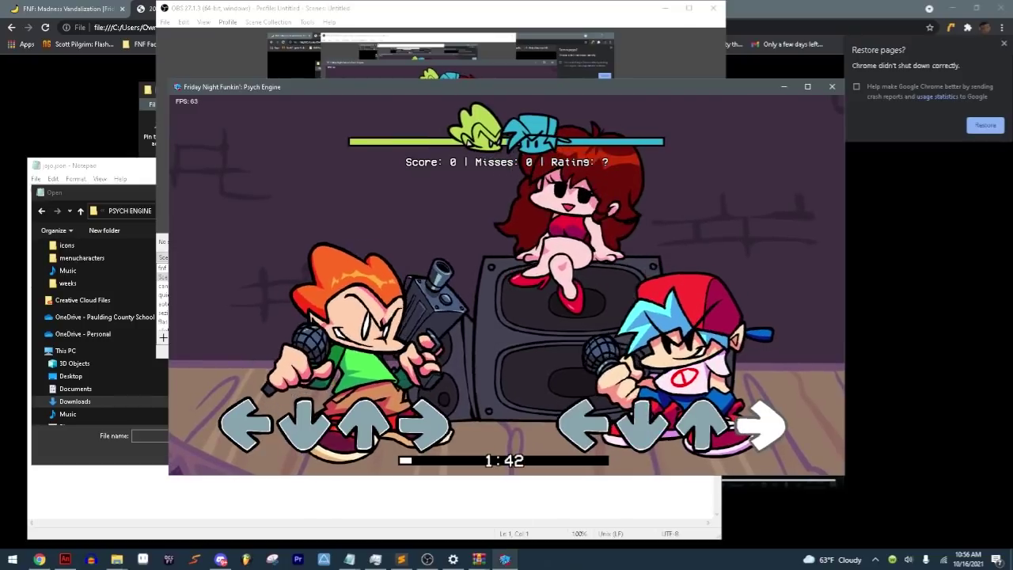
Step: Playtest Jojotune on Normal by hitting the boyfriend's arrow notes as they reach the receptors
key(Up)
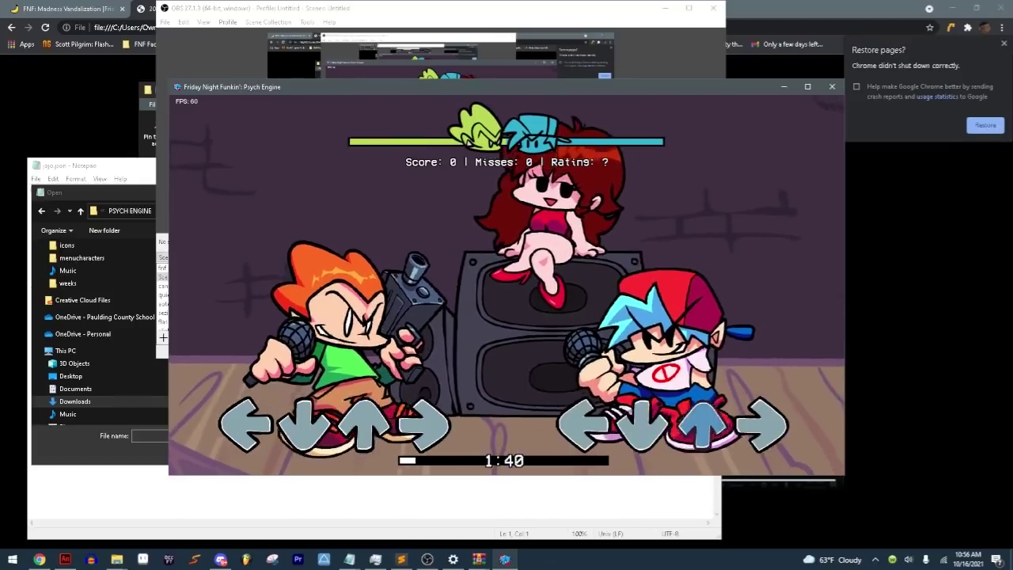
key(Left)
key(Down)
key(Up)
key(Right)
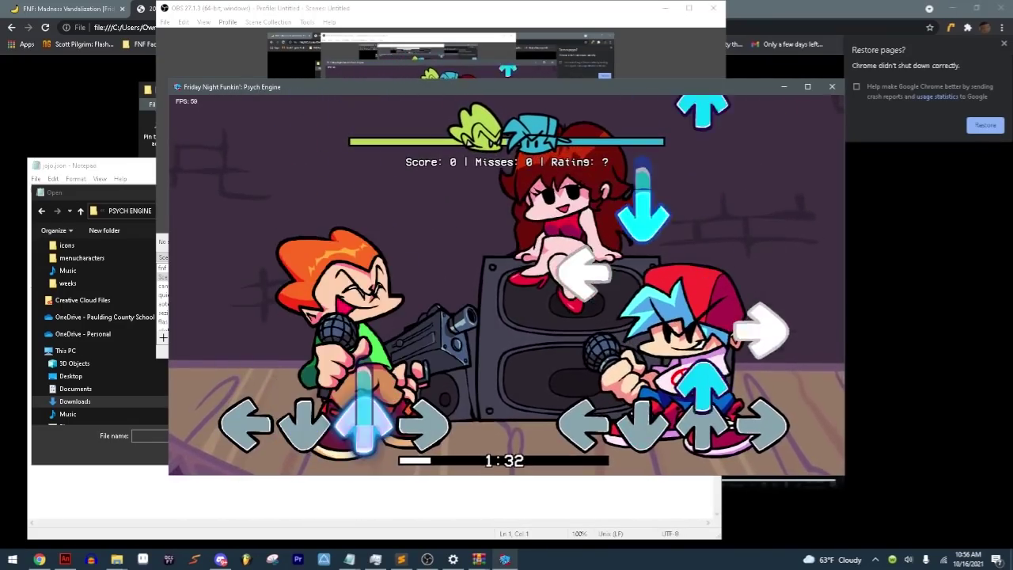
key(Up)
key(Right)
key(Left)
key(Down)
key(Right)
key(Up)
key(Down)
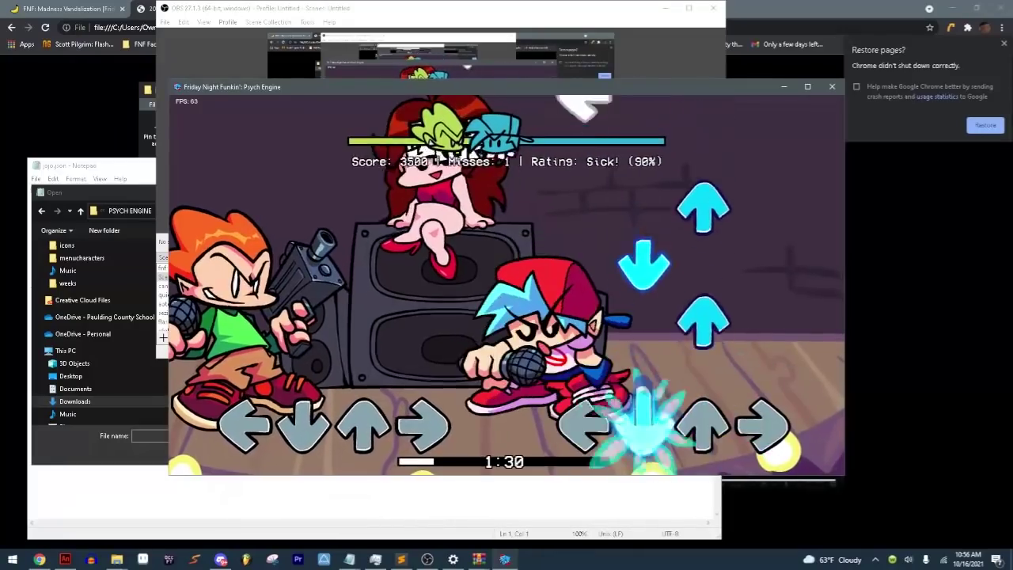
key(Down)
key(Right)
key(Left)
key(Up)
key(Down)
key(Up)
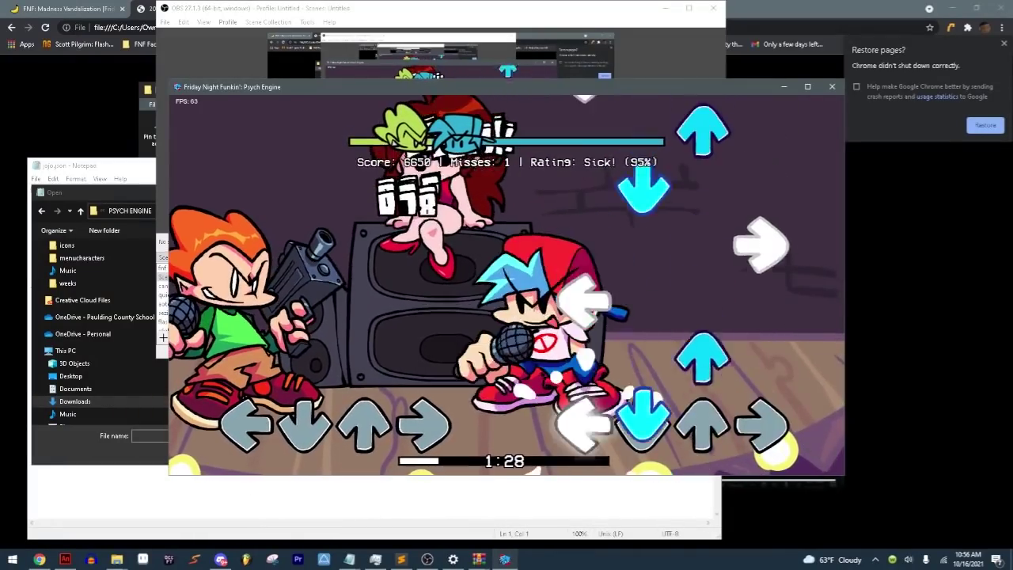
key(Up)
key(Down)
key(Down)
key(Up)
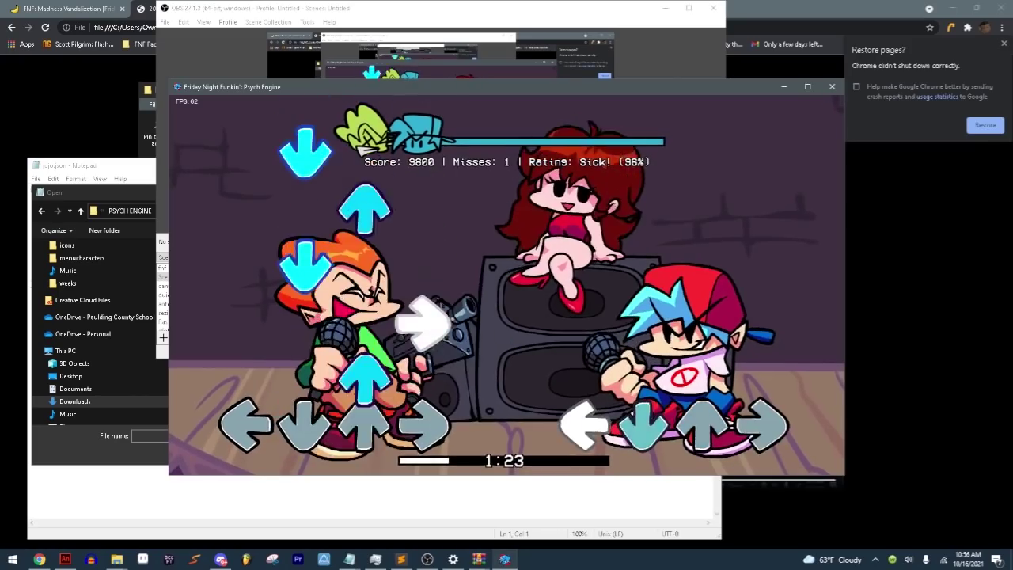
key(Left)
key(Left)
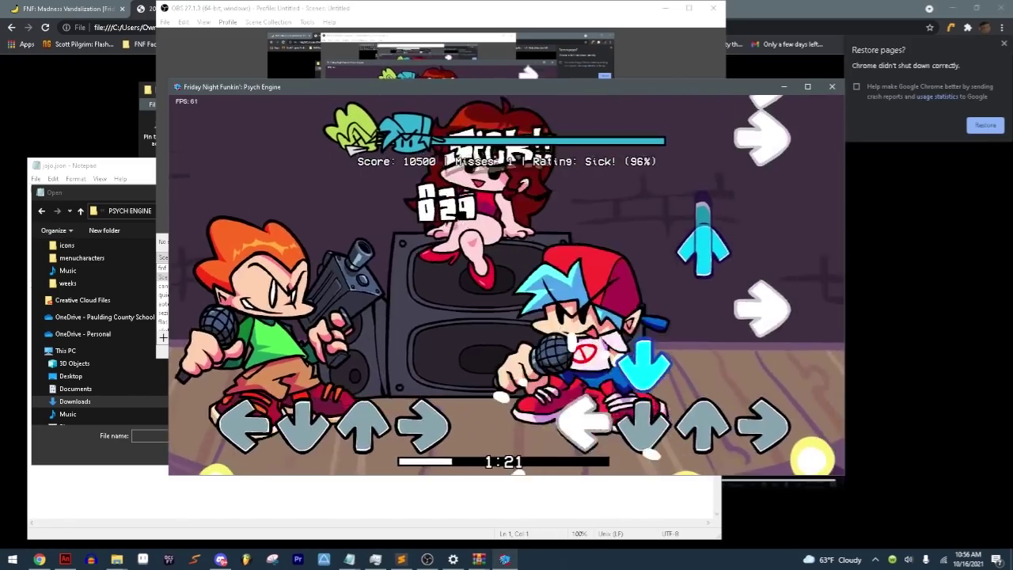
key(Up)
key(Up)
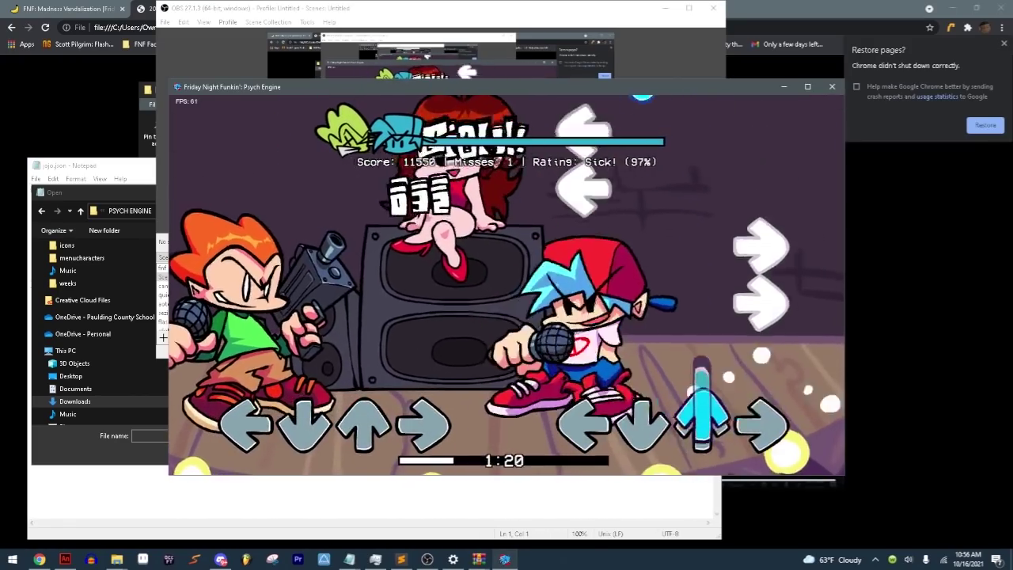
key(Down)
key(Down)
key(Left)
key(Left)
key(Up)
key(Down)
key(Up)
key(Up)
key(Right)
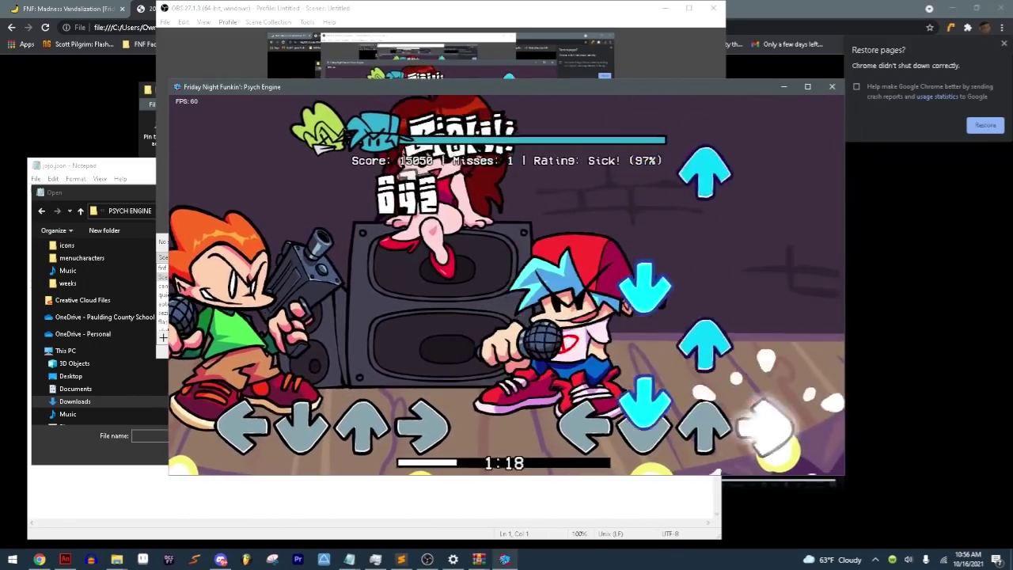
key(Down)
key(Up)
key(Down)
key(Right)
key(Up)
key(Up)
key(Down)
key(Down)
key(Up)
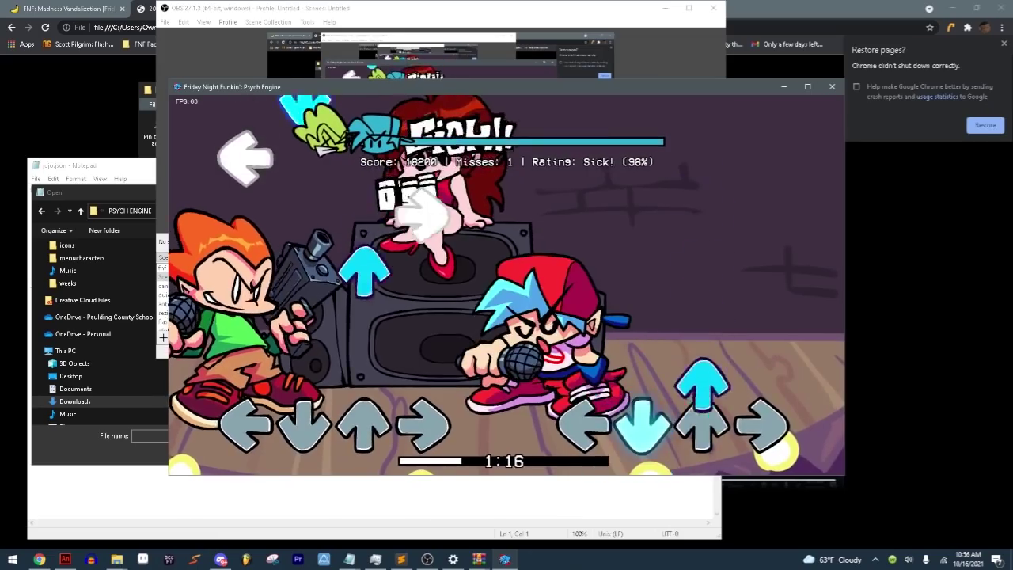
key(Up)
key(Right)
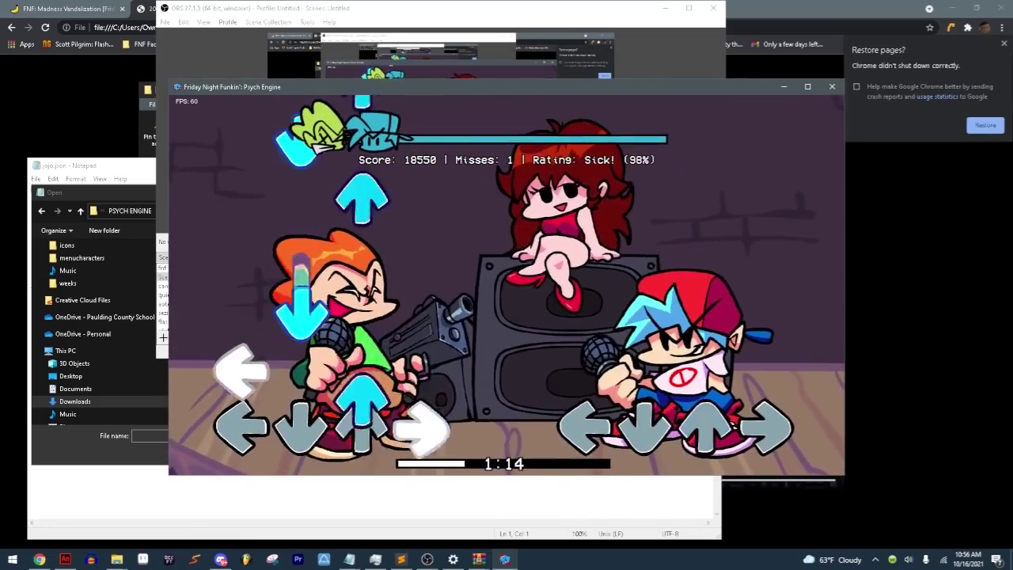
key(Right)
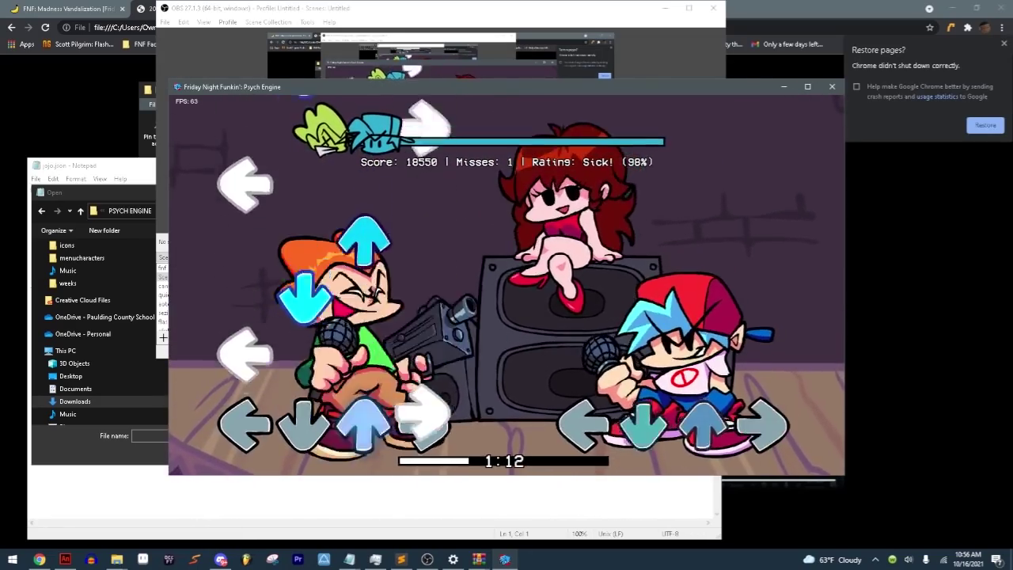
key(Right)
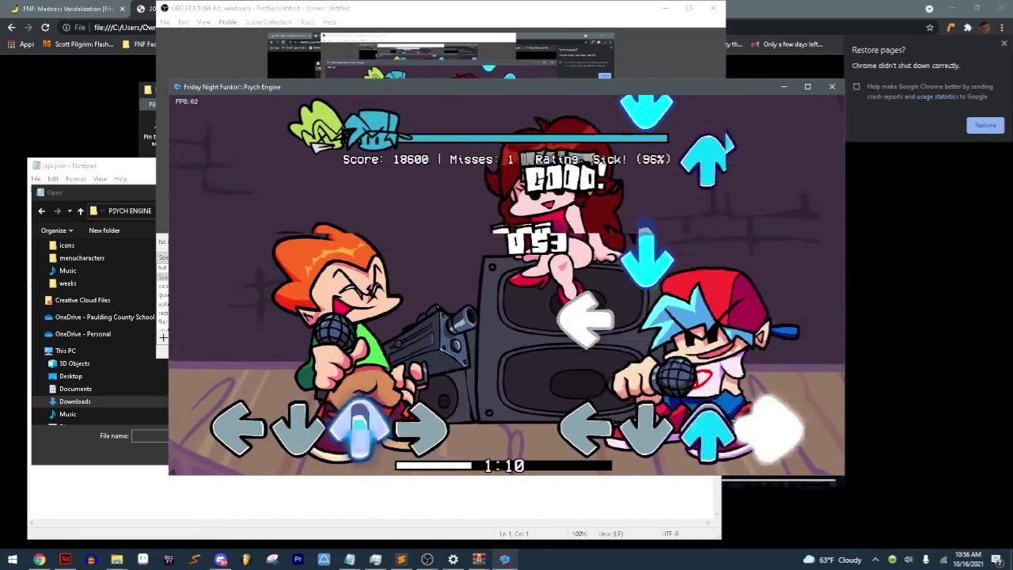
key(Down)
key(Down)
key(Up)
key(Right)
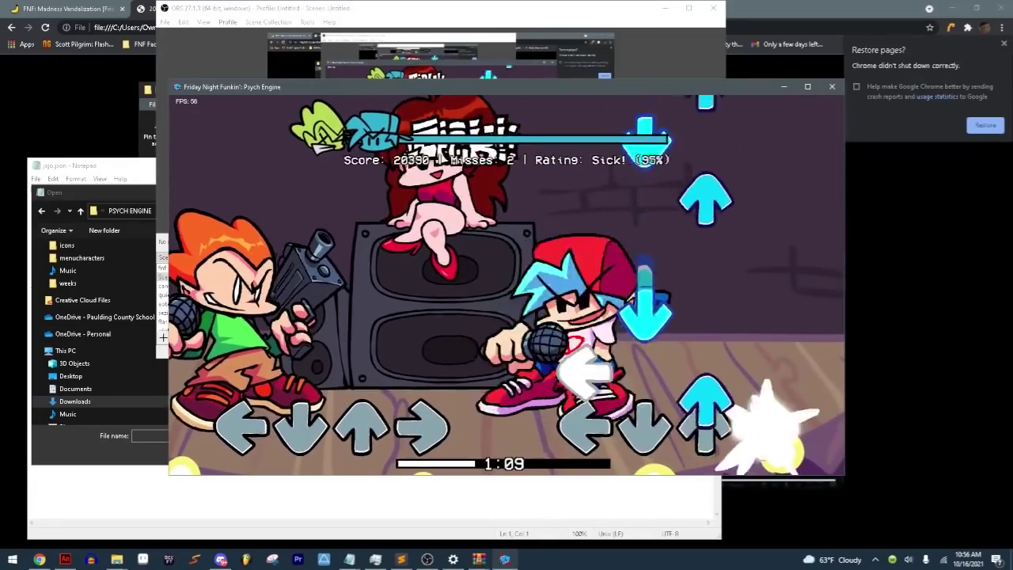
key(Down)
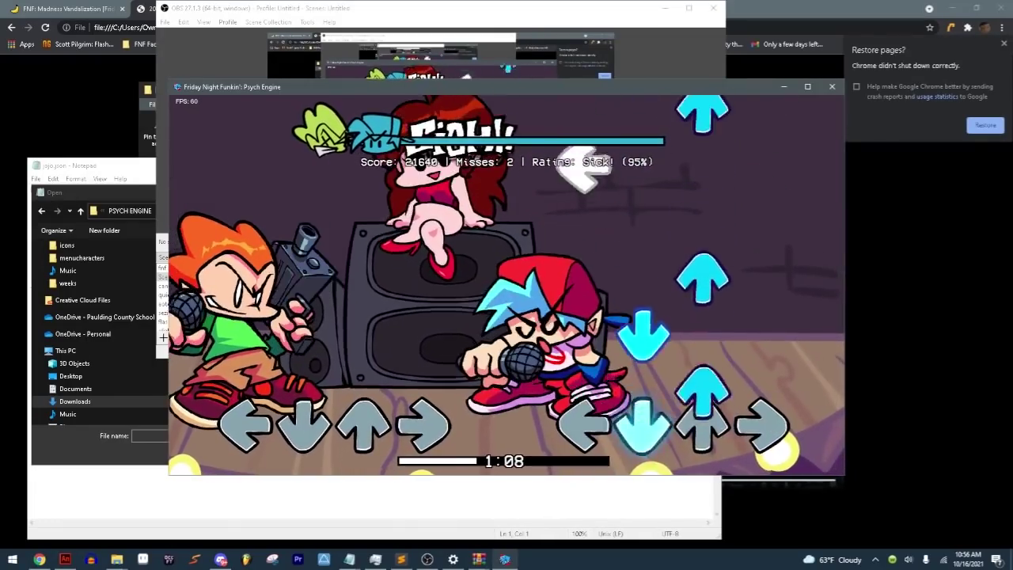
key(Up)
key(Up)
key(Right)
key(Left)
key(Down)
key(Up)
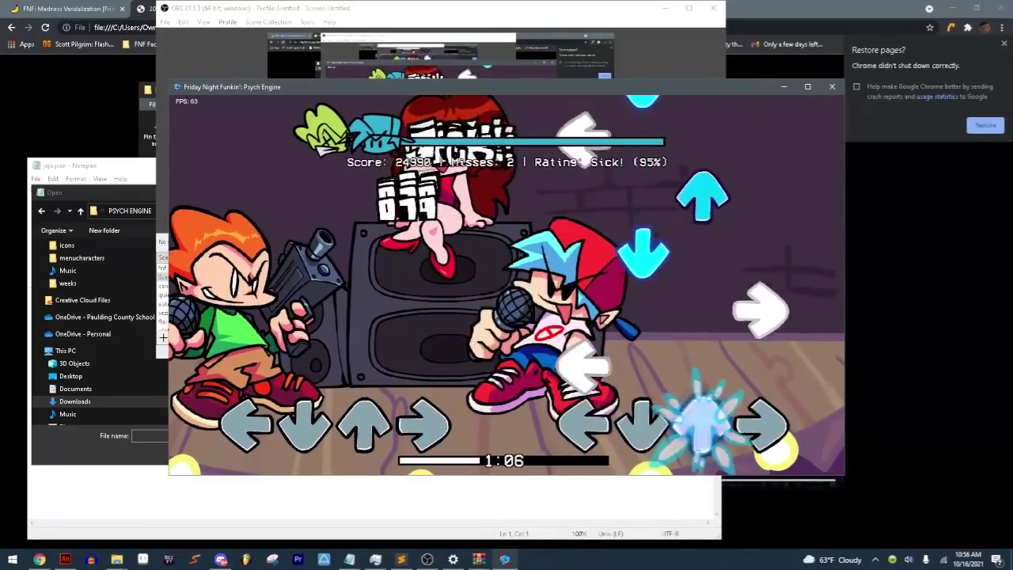
key(Left)
key(Right)
key(Down)
key(Up)
key(Up)
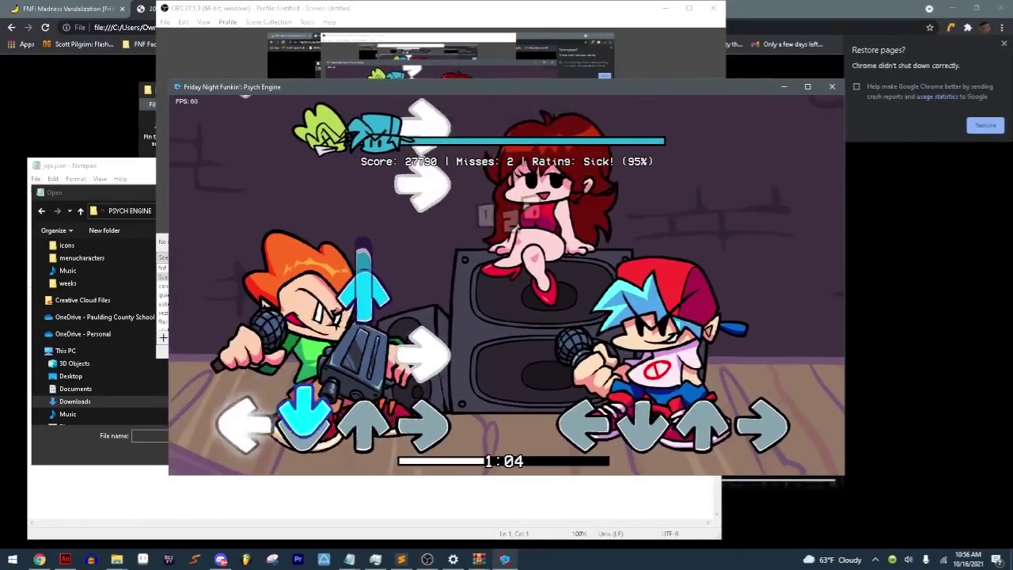
Step: Pause Jojotune, exit the song and go back from the Freeplay list to the main menu
key(Return)
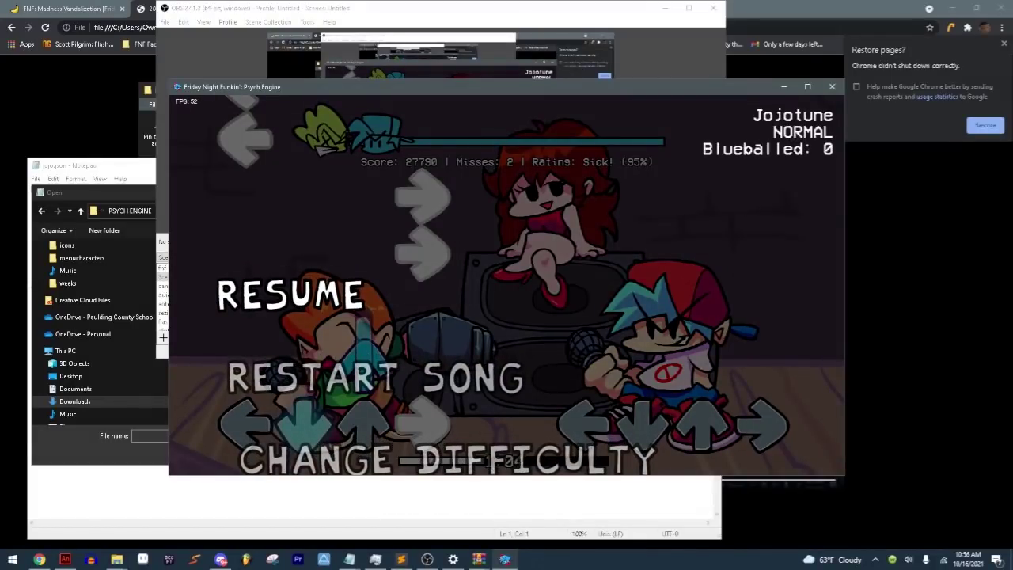
key(Down)
key(Down)
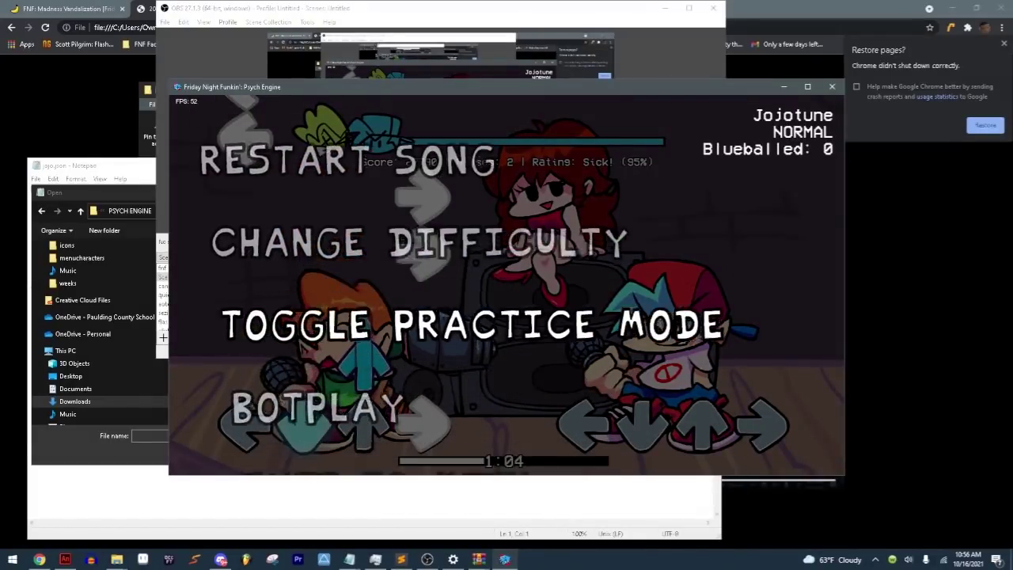
key(Down)
key(Down)
key(Return)
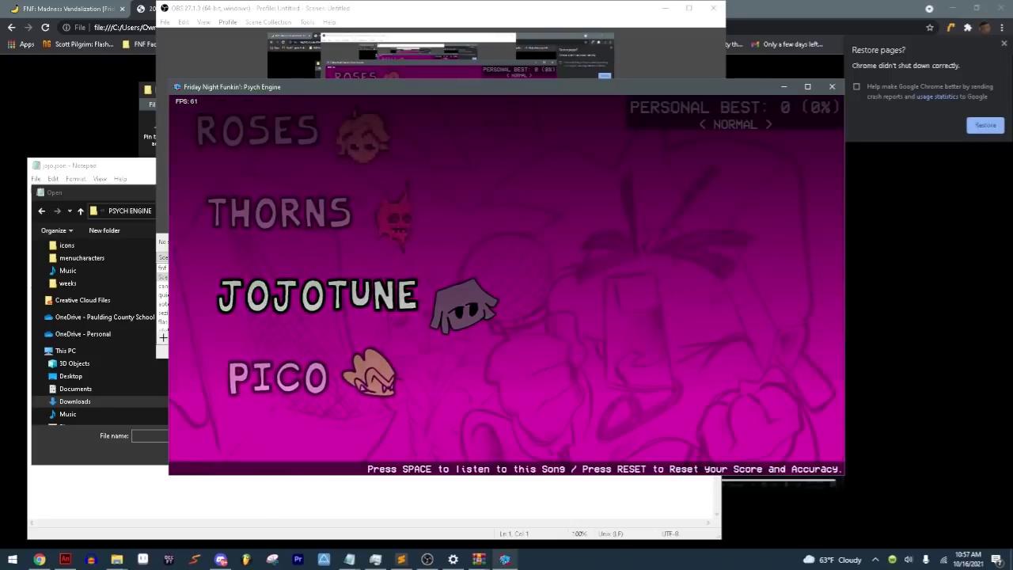
key(Return)
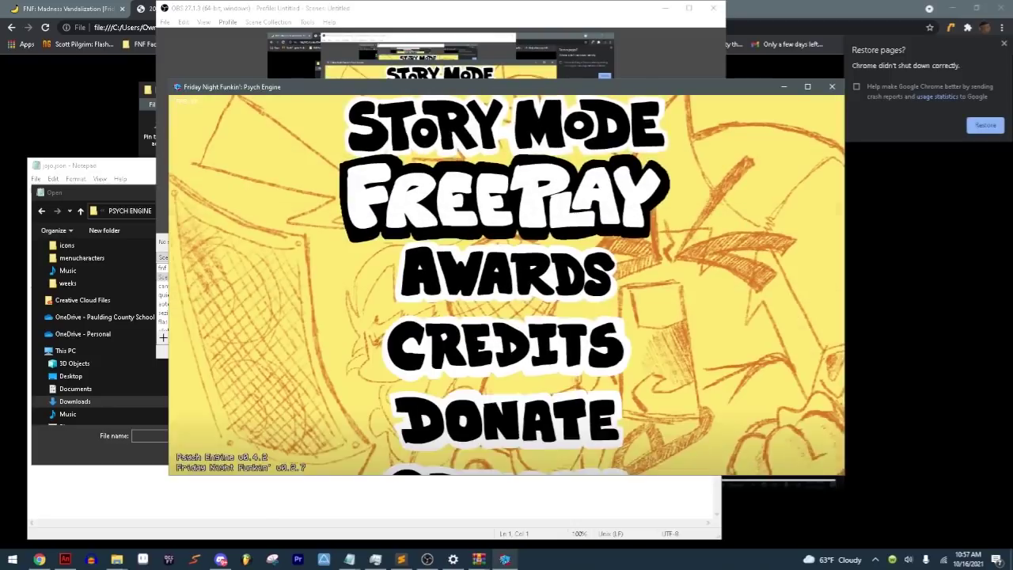
Step: Examine the hue, saturation and brightness of each arrow in the Notes options and return to the main menu
key(Up)
key(Return)
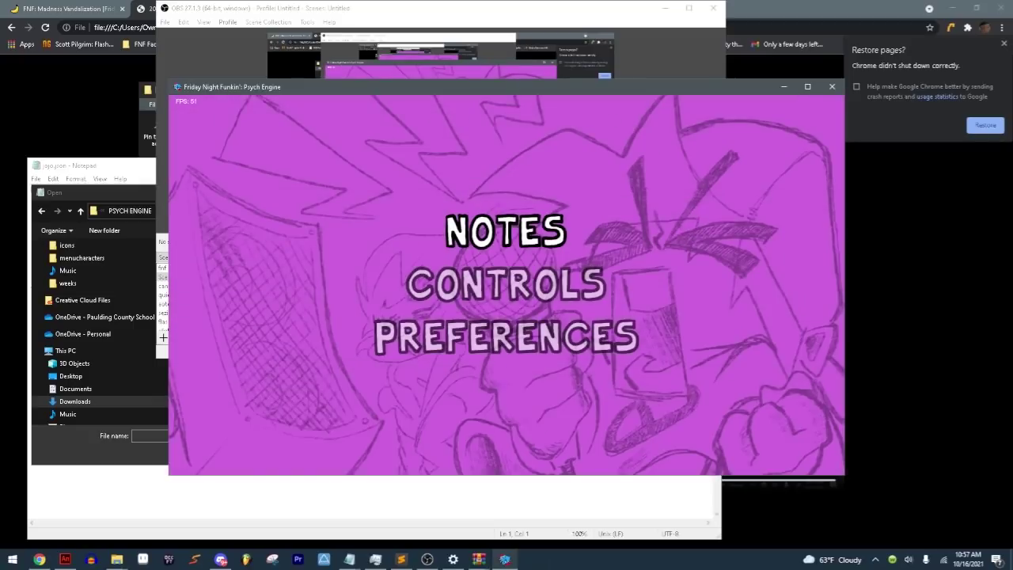
key(Return)
key(Down)
key(Down)
key(Down)
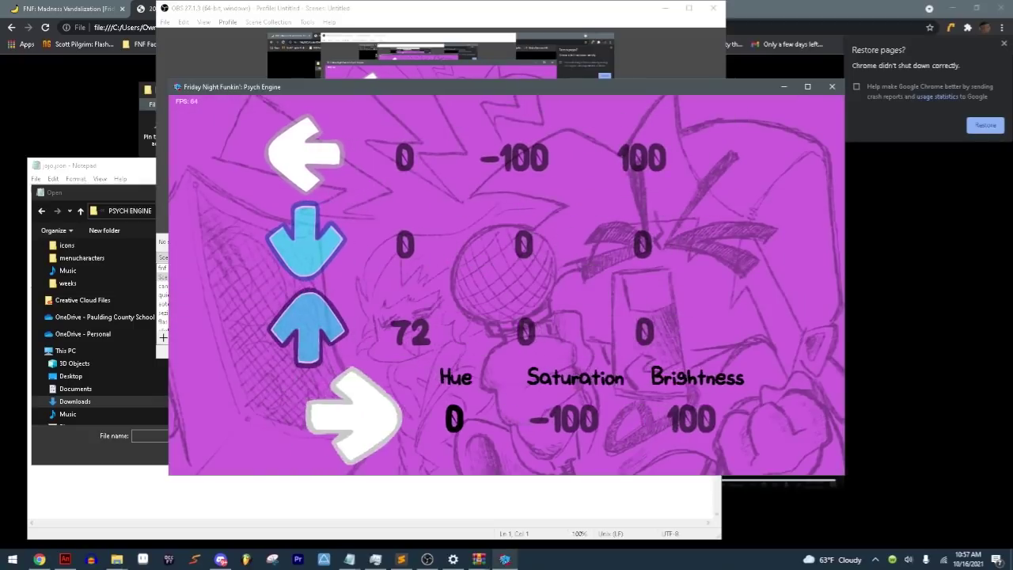
key(Down)
key(Down)
key(Down)
key(Escape)
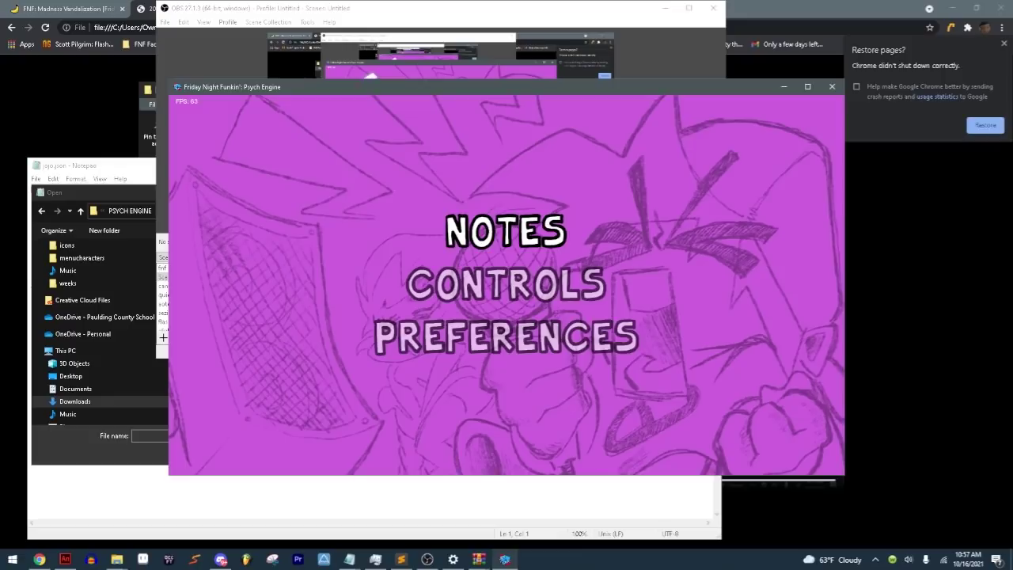
key(Escape)
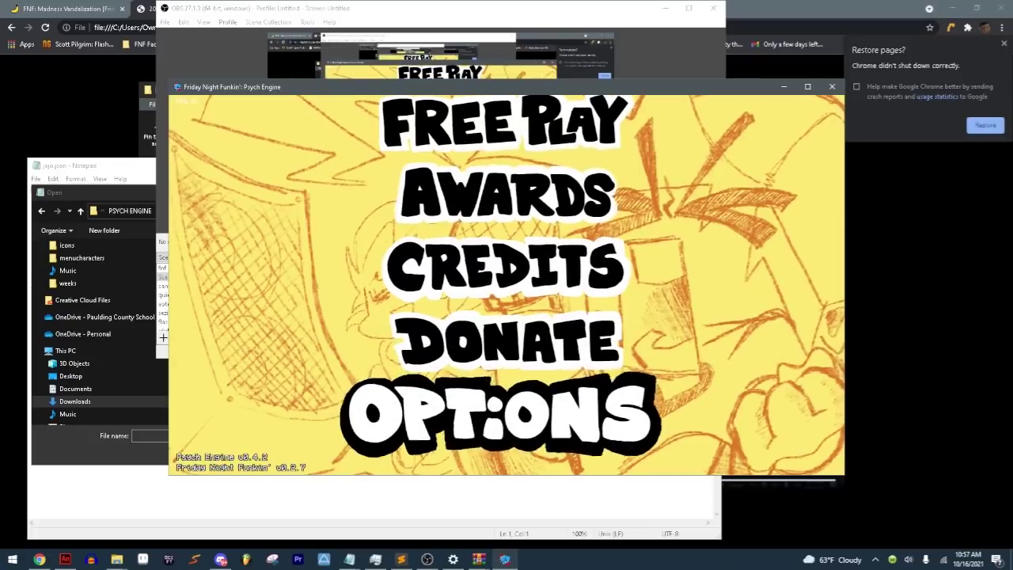
Step: Open Story Mode and start the custom jojo week on Normal difficulty
key(Up)
key(Up)
key(Up)
key(Up)
key(Up)
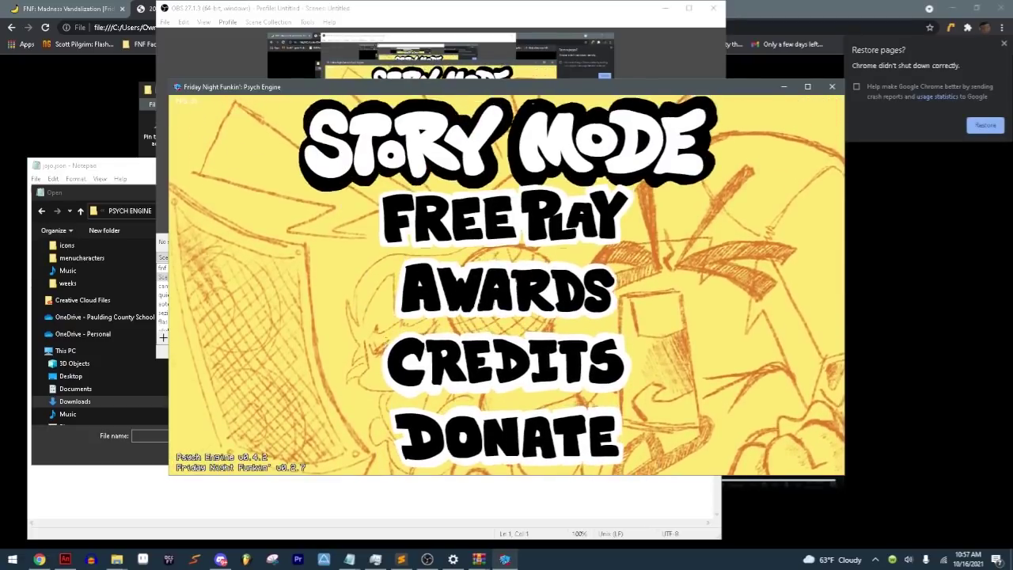
key(Down)
key(Up)
key(Return)
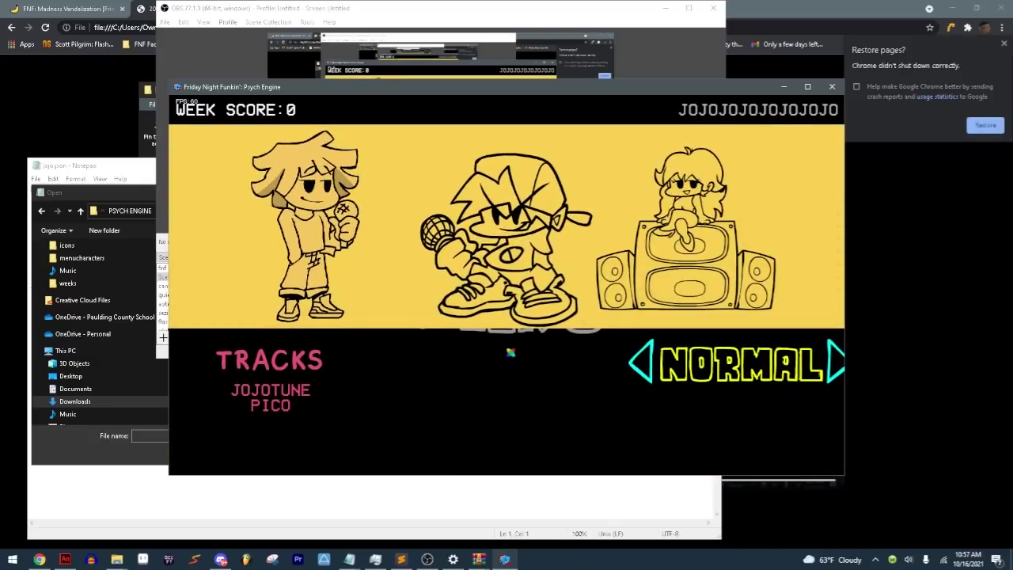
key(Return)
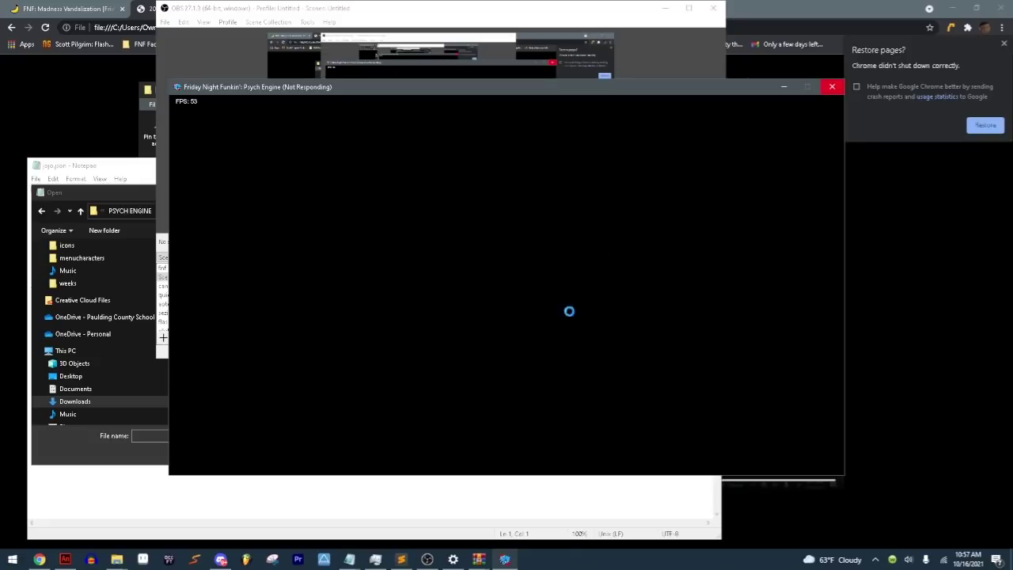
Step: Switch to psych engine tutorial.txt in Notepad and delete the "-custom icons" line under CUSTOM CHARACTER
click(427, 558)
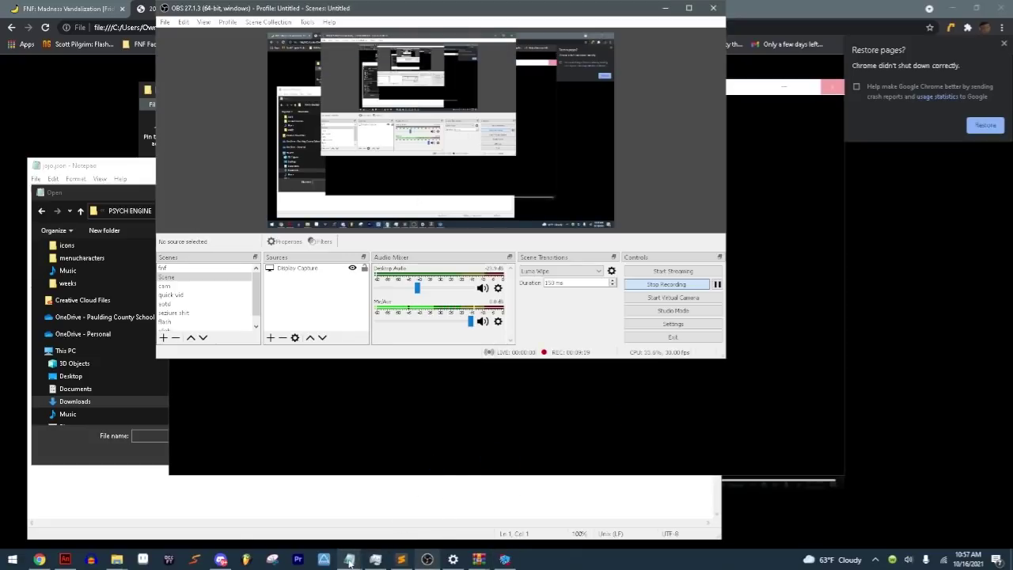
mouse_move(351, 560)
click(290, 494)
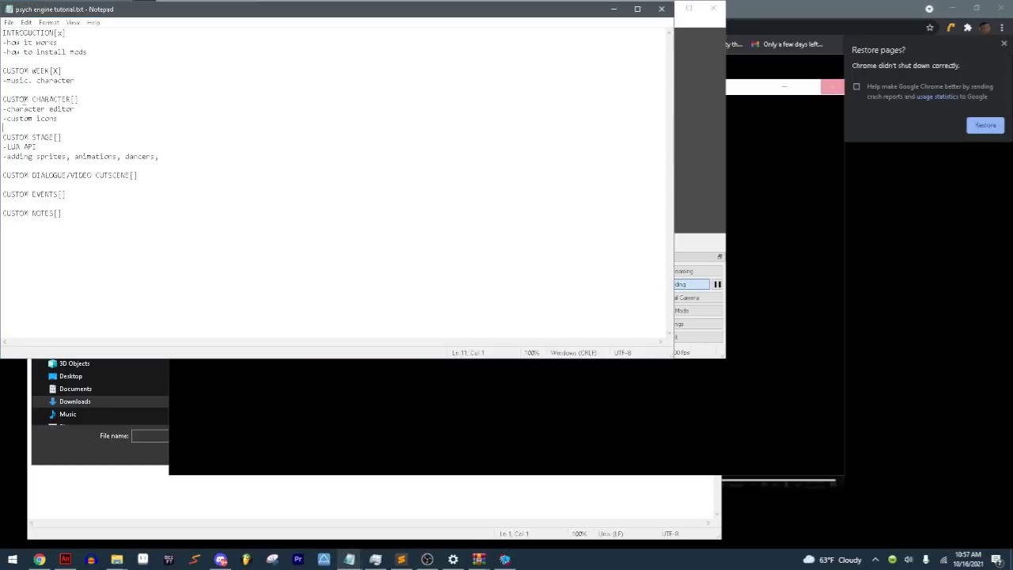
double_click(56, 70)
text(X)
drag(3, 99, 107, 108)
click(88, 114)
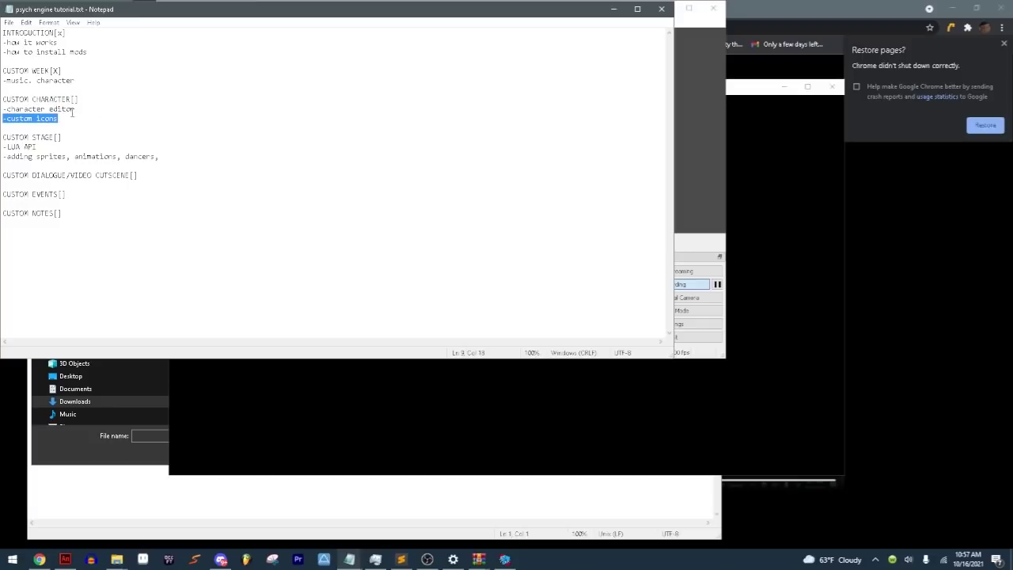
key(BackSpace)
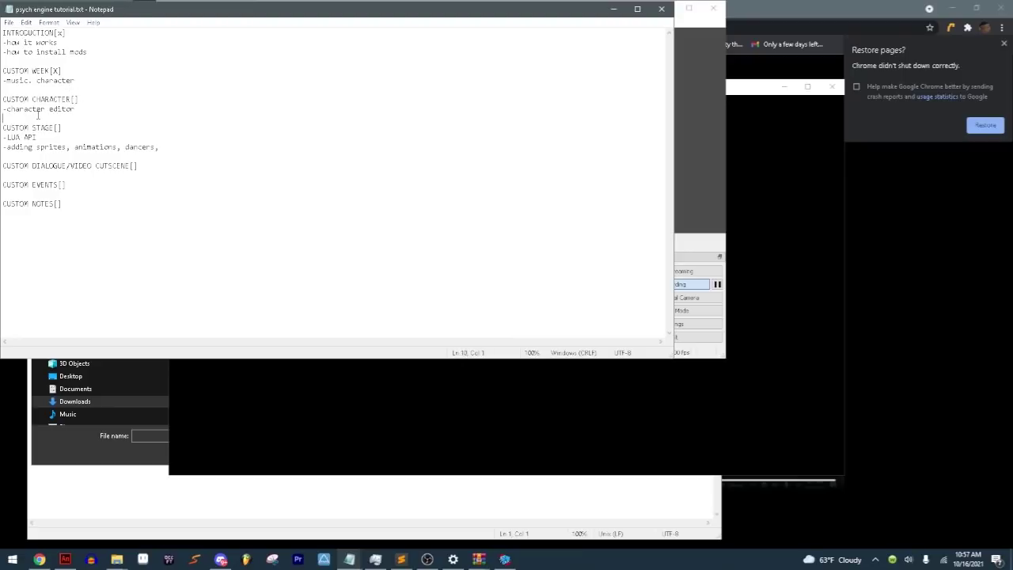
Step: Switch back to Psych Engine, pause Jojotune and exit to the Story Mode menu
click(393, 389)
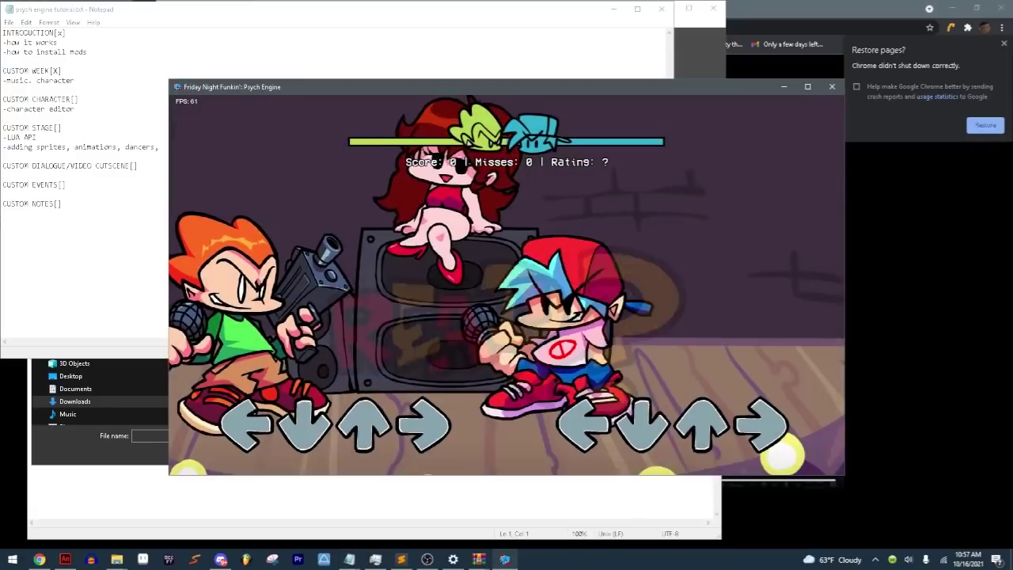
key(Return)
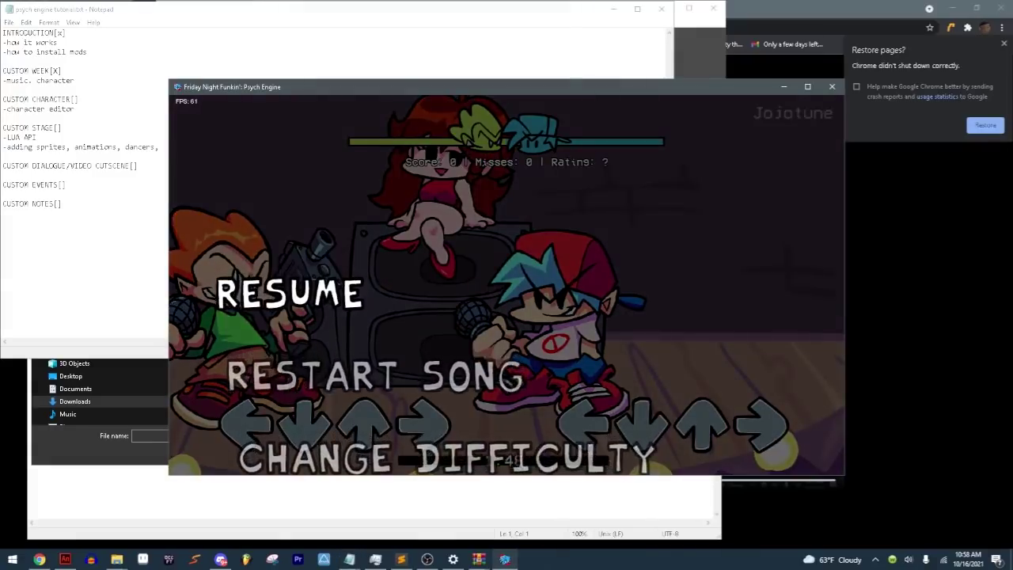
key(Up)
key(Return)
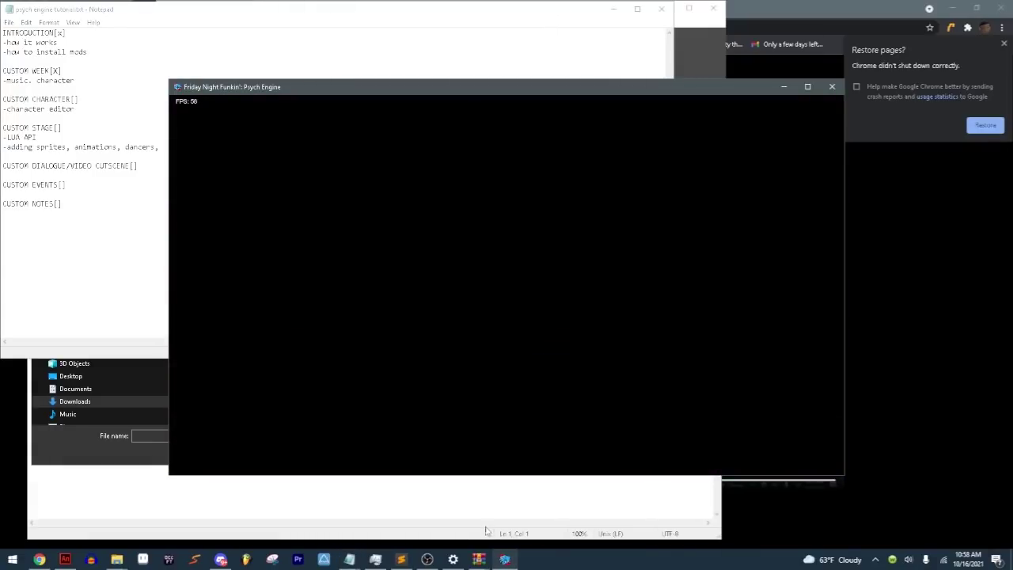
mouse_move(441, 551)
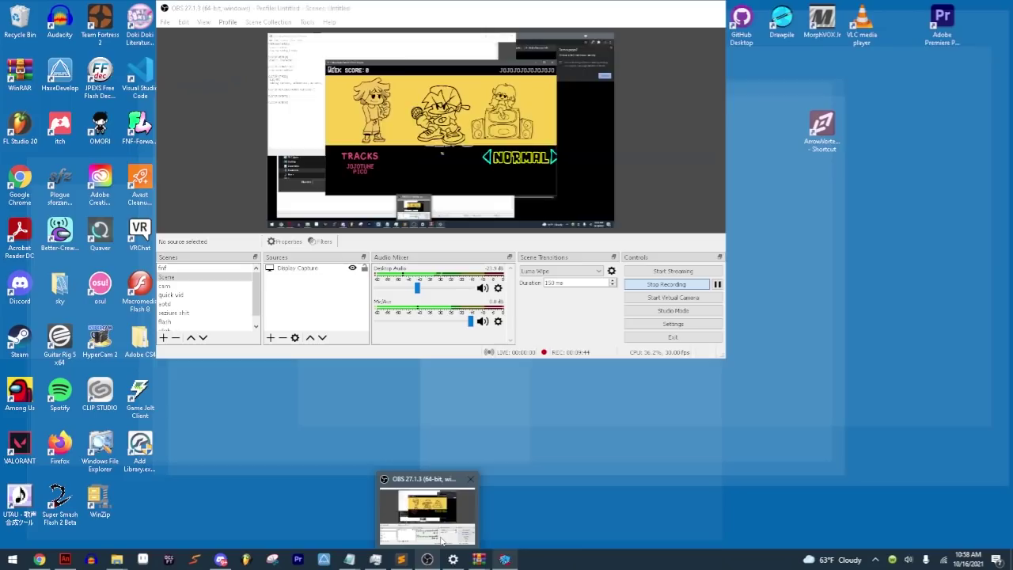
Step: Switch to Adobe Animate and select all jojo character symbols in the jojo_assets.fla library, from jojo alt down through jojo up
click(441, 542)
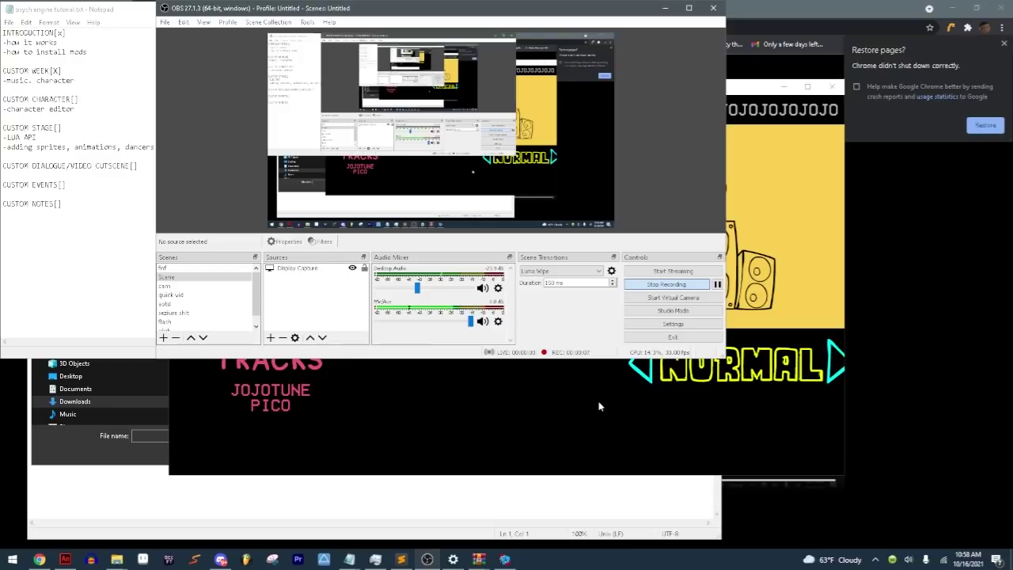
click(67, 559)
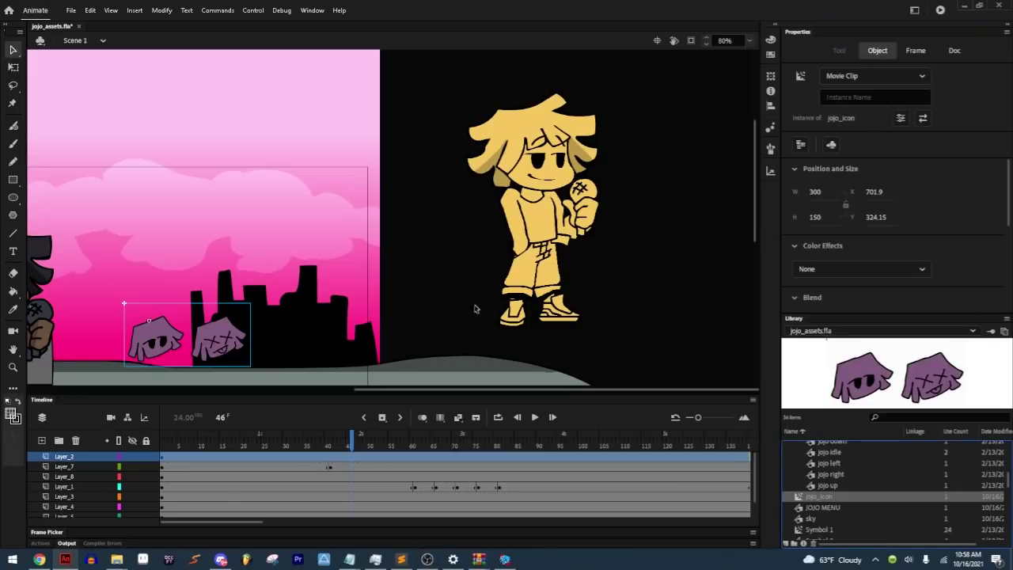
scroll(851, 518, up, 2)
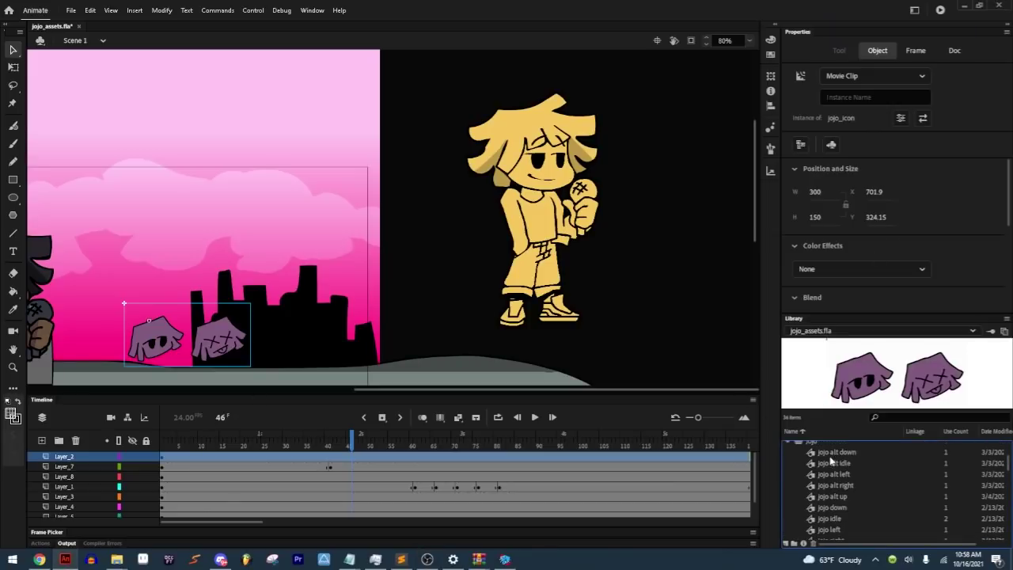
click(829, 452)
scroll(843, 467, down, 2)
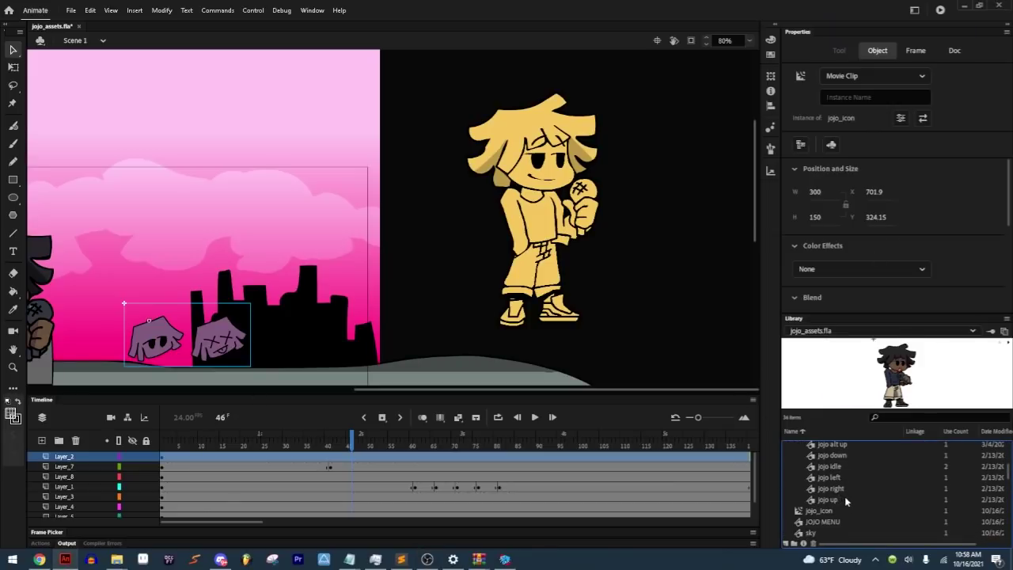
shift+click(844, 496)
scroll(843, 480, up, 3)
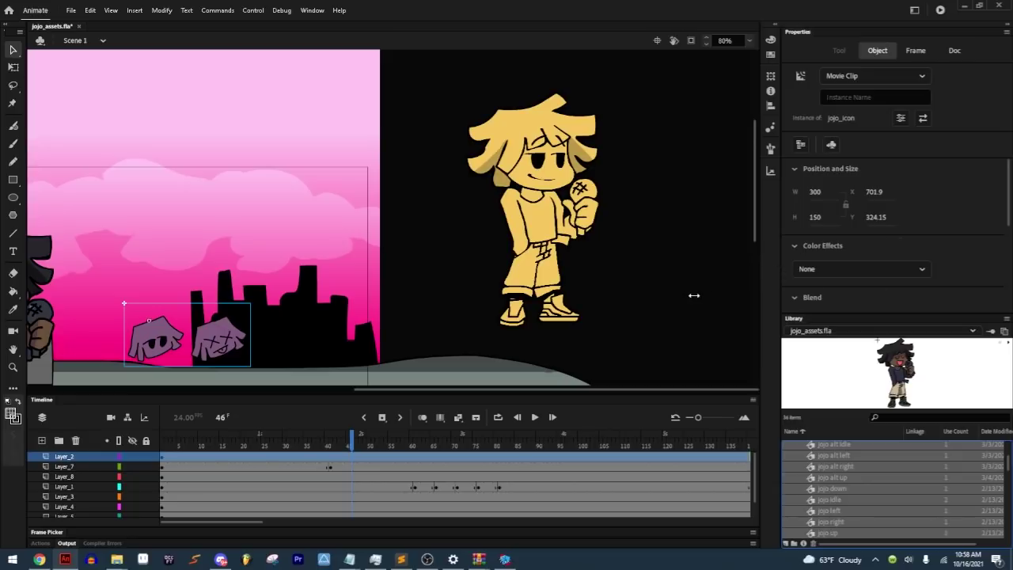
drag(693, 295, 694, 295)
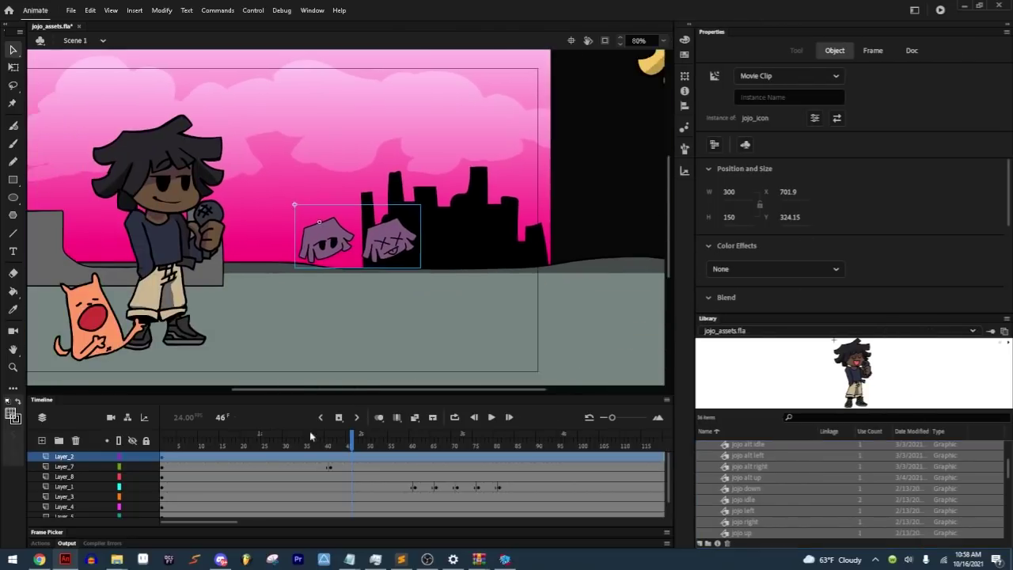
Step: Play the scene's timeline to preview the jojo animation
click(292, 440)
key(Return)
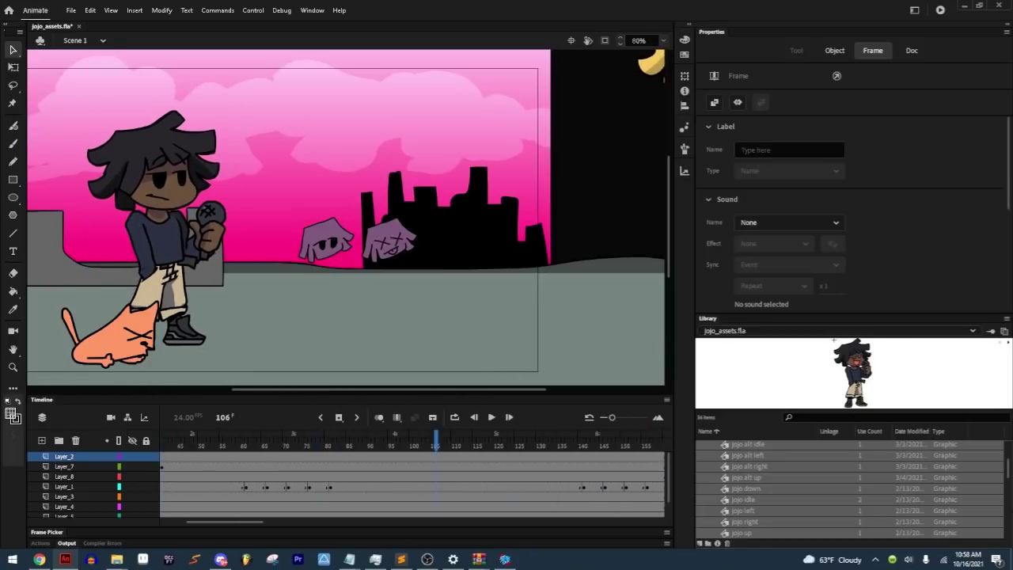
key(Return)
right_click(779, 451)
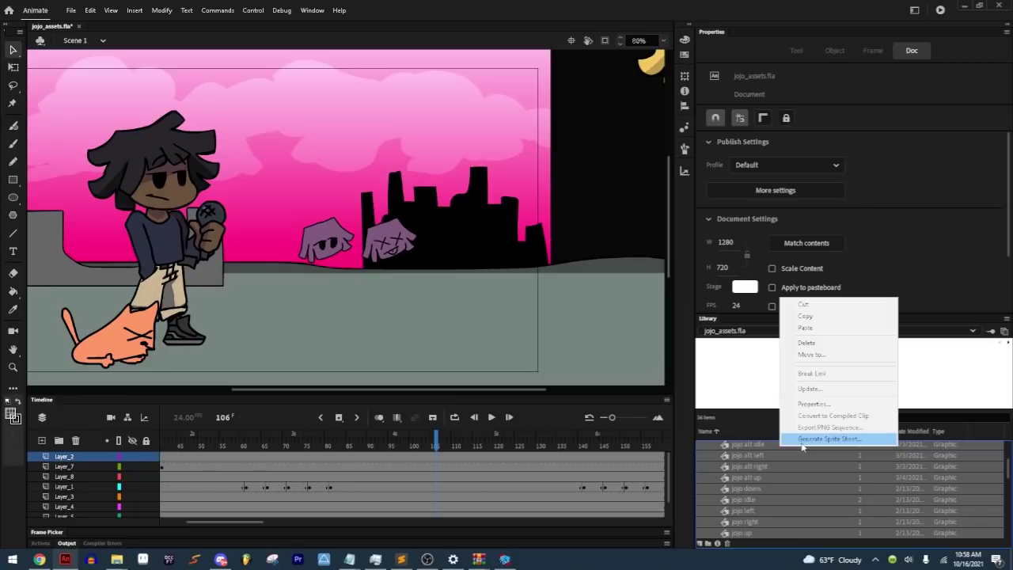
click(803, 446)
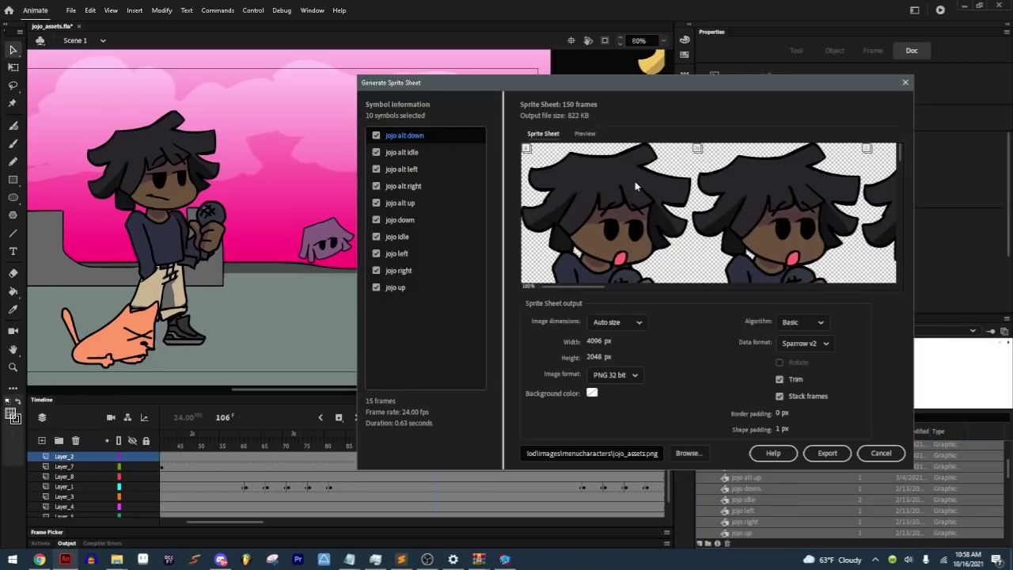
click(689, 458)
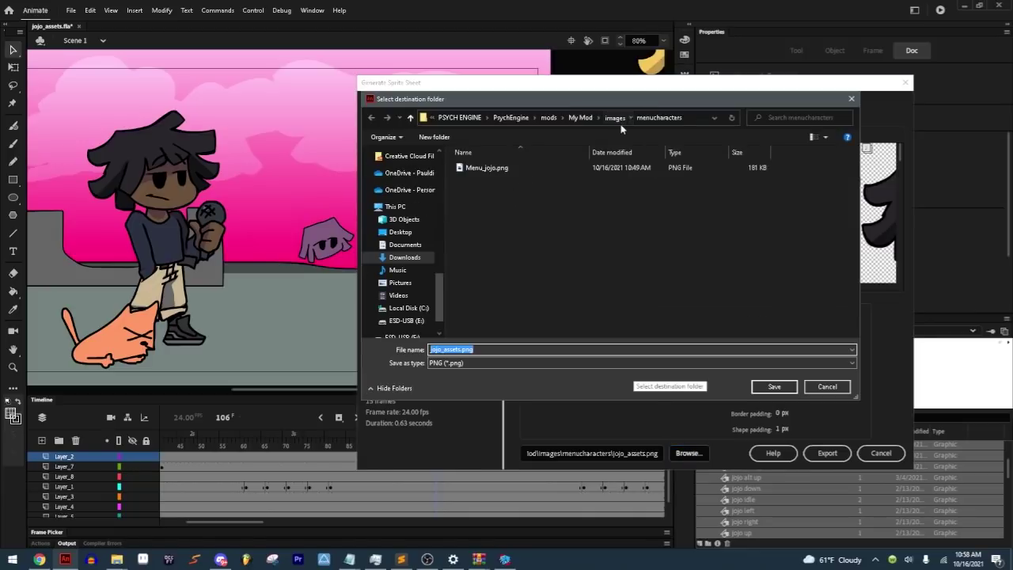
click(616, 119)
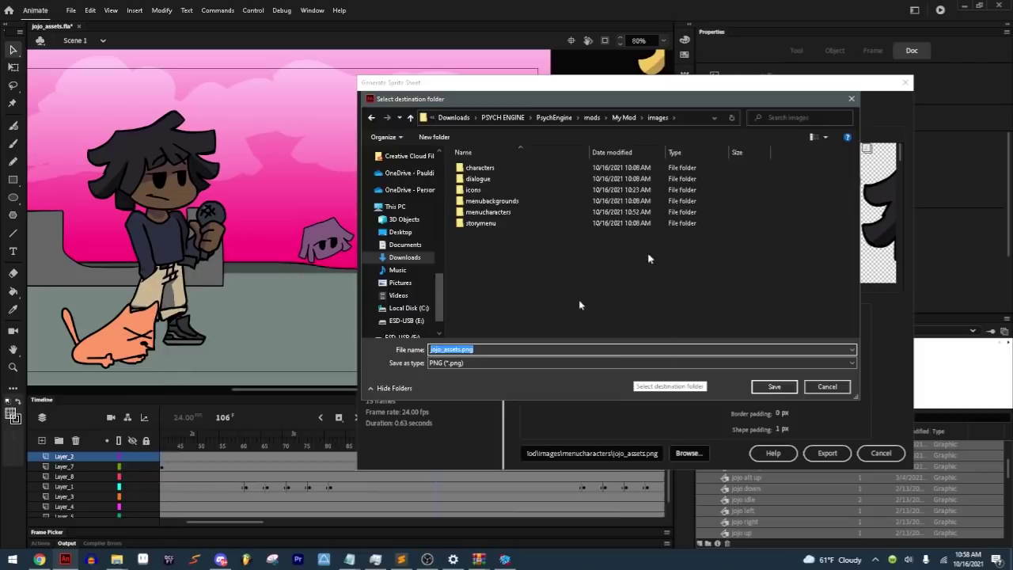
drag(815, 99, 573, 307)
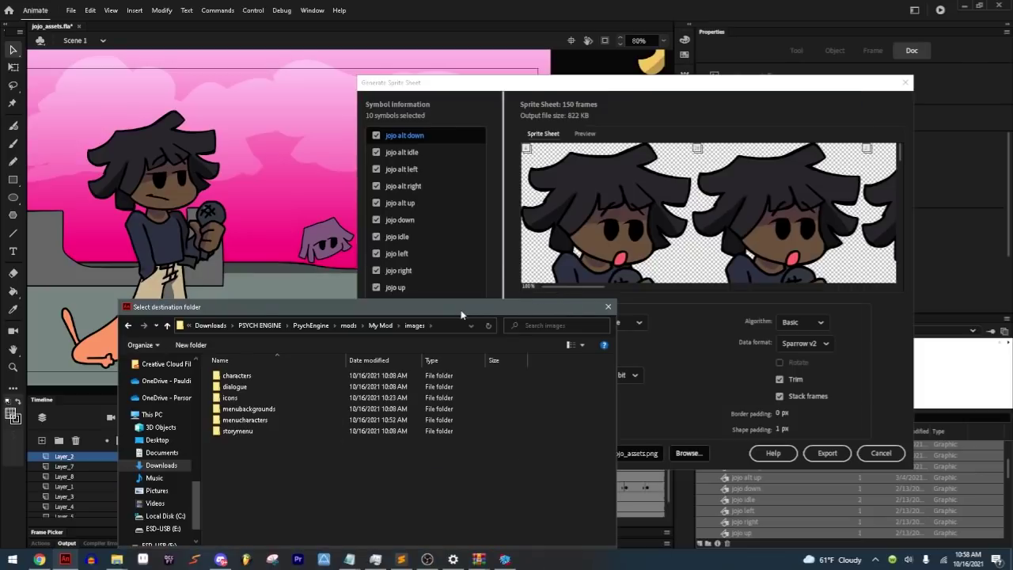
drag(461, 314, 607, 88)
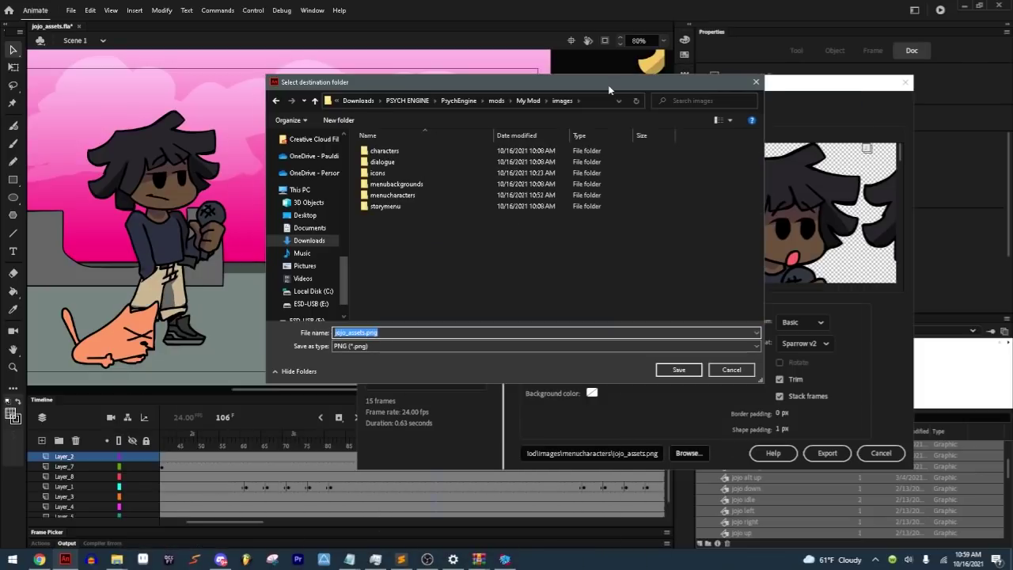
click(737, 369)
click(881, 452)
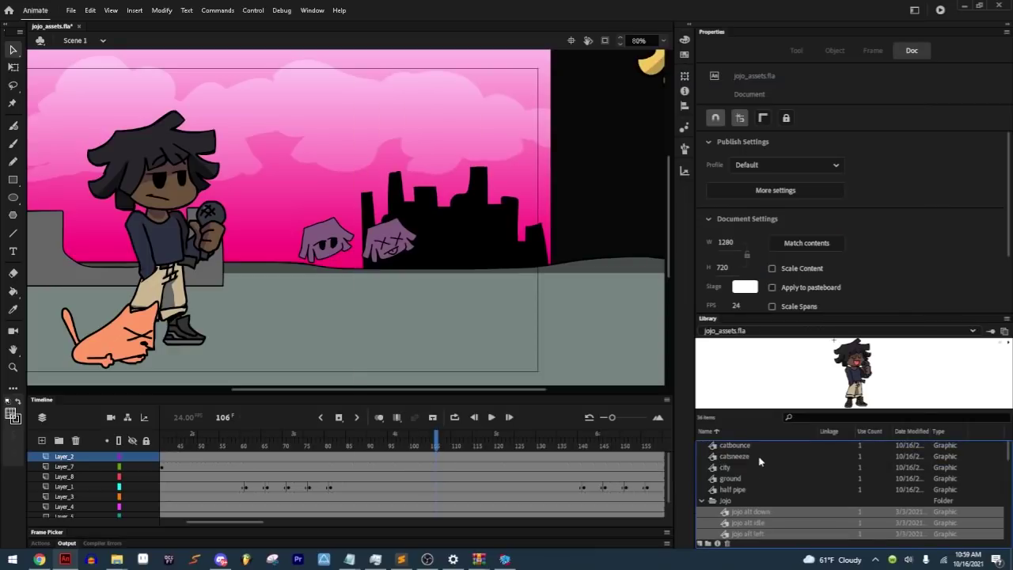
Step: Generate a Sparrow v2 sprite sheet from the selected jojo symbols and export it as jojo_assets.png to My Mod's images/characters folder
scroll(747, 486, down, 2)
right_click(757, 478)
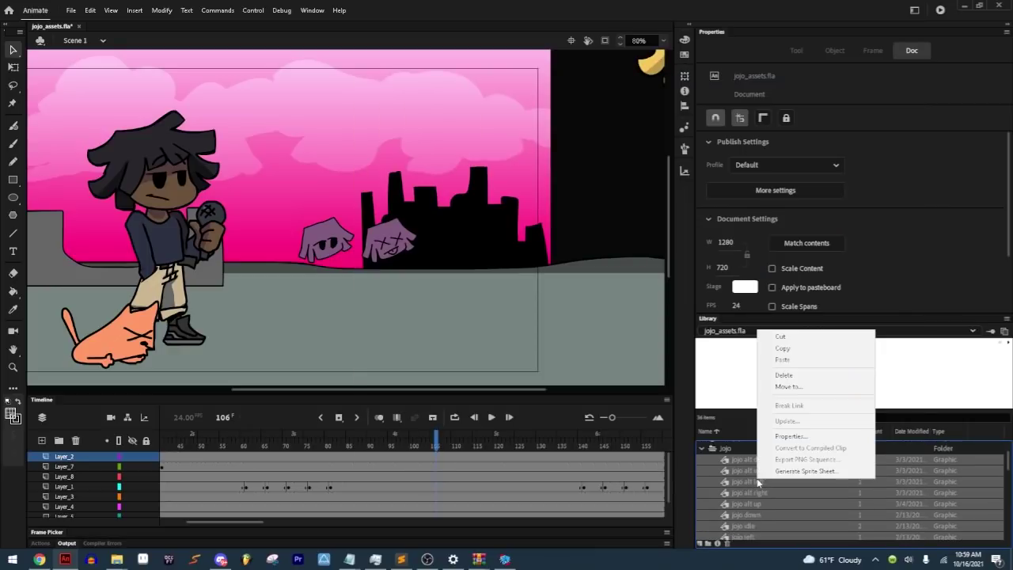
click(781, 468)
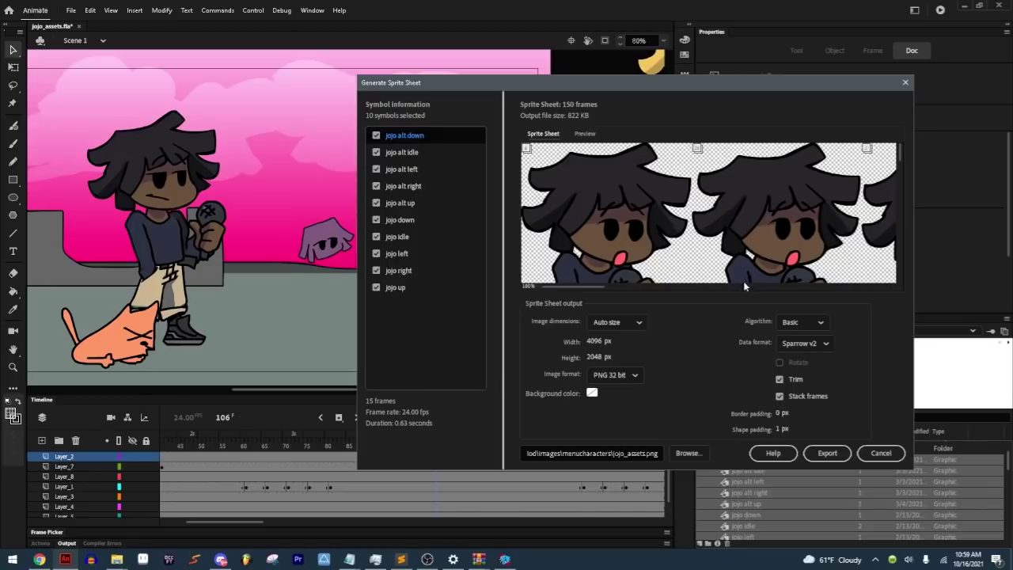
click(685, 454)
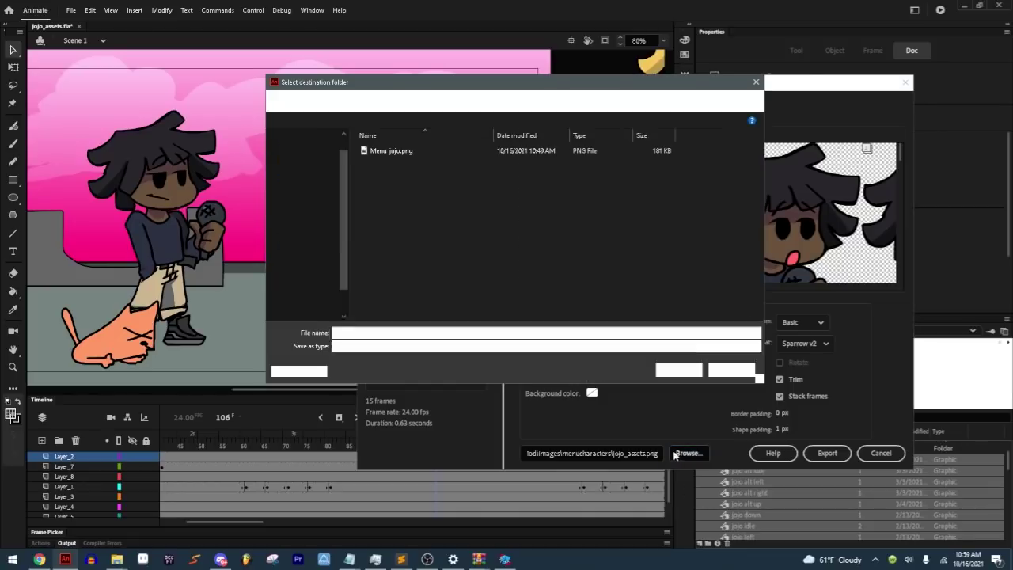
click(730, 371)
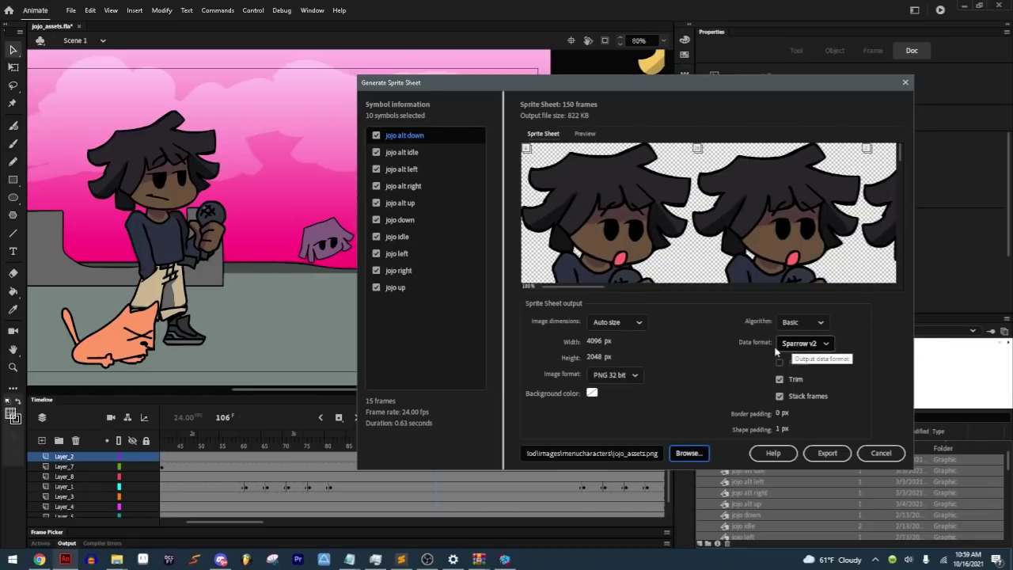
click(676, 457)
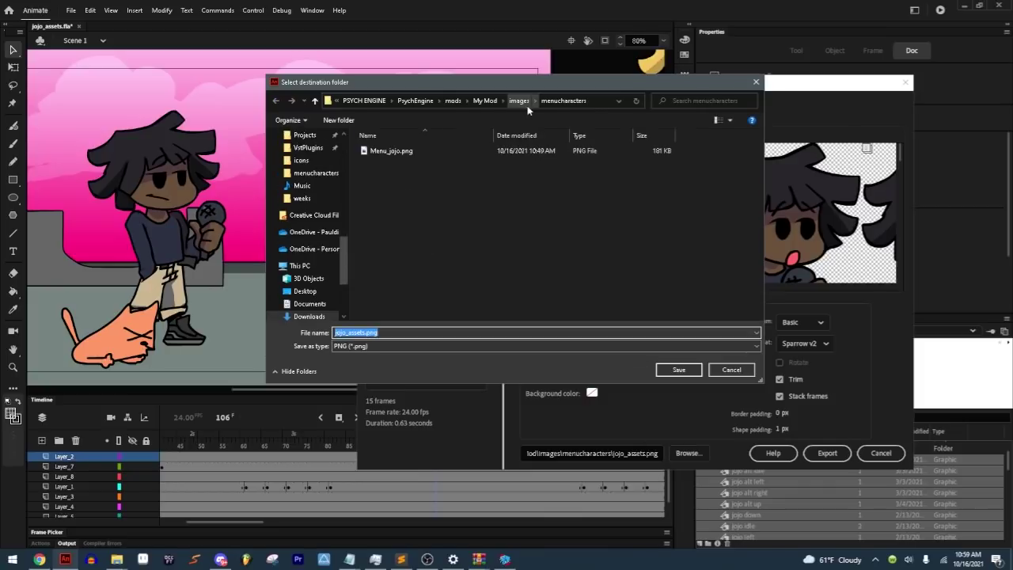
click(520, 101)
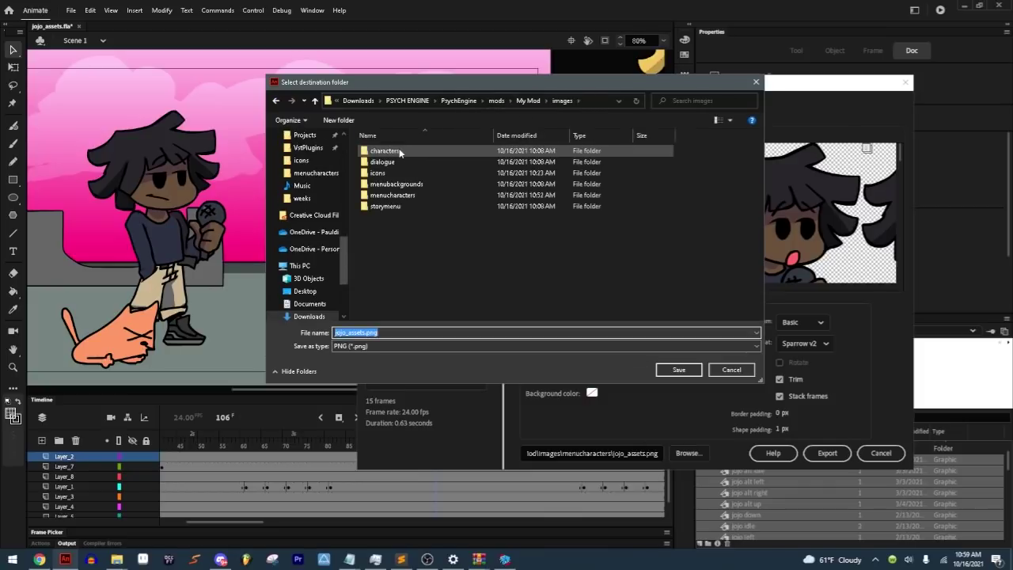
double_click(399, 151)
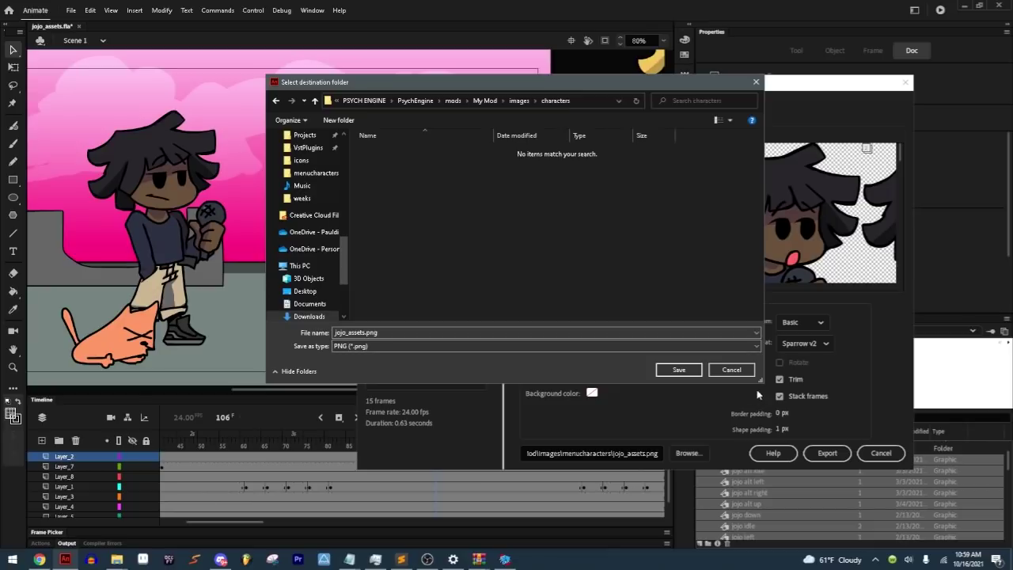
click(695, 370)
click(827, 453)
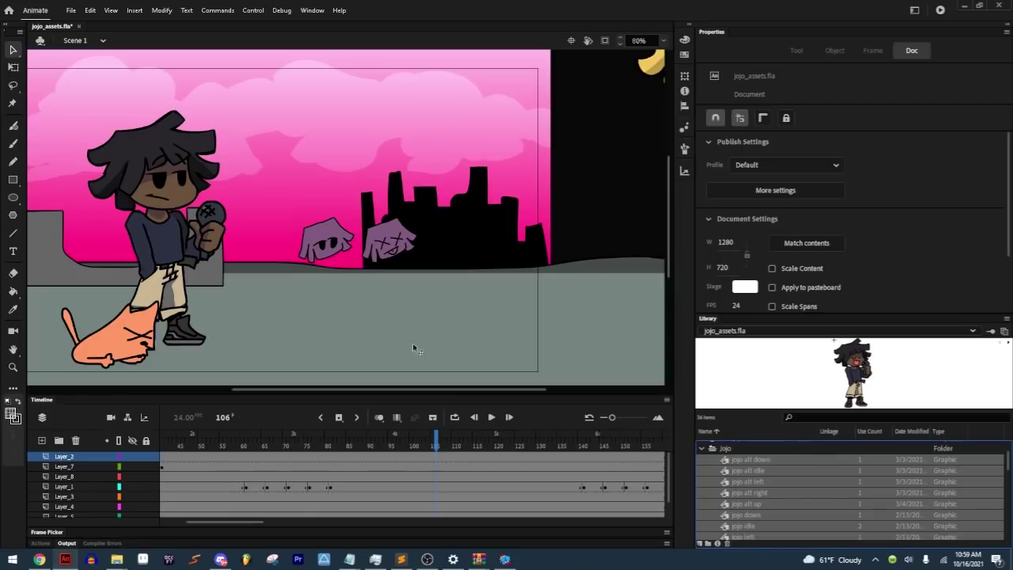
scroll(772, 470, down, 1)
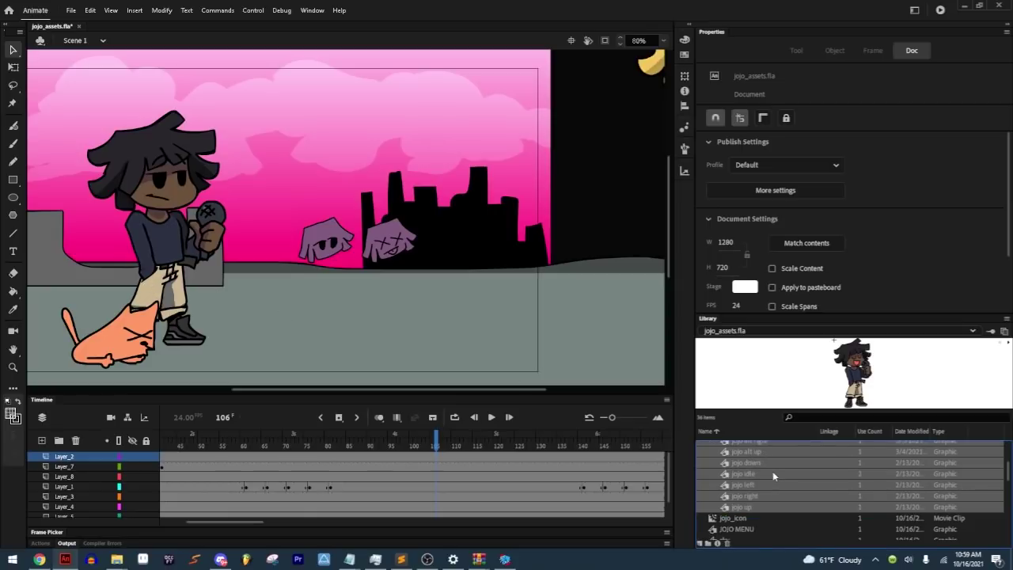
scroll(772, 471, up, 1)
drag(303, 285, 439, 297)
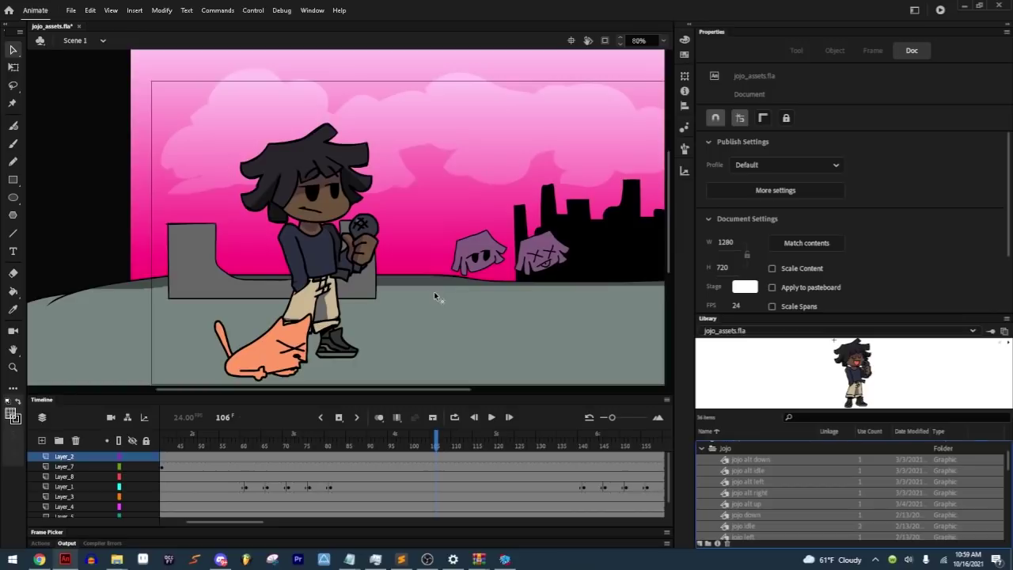
drag(553, 250, 514, 248)
Step: Switch to Psych Engine and open the Character Editor from the editors list
mouse_move(503, 560)
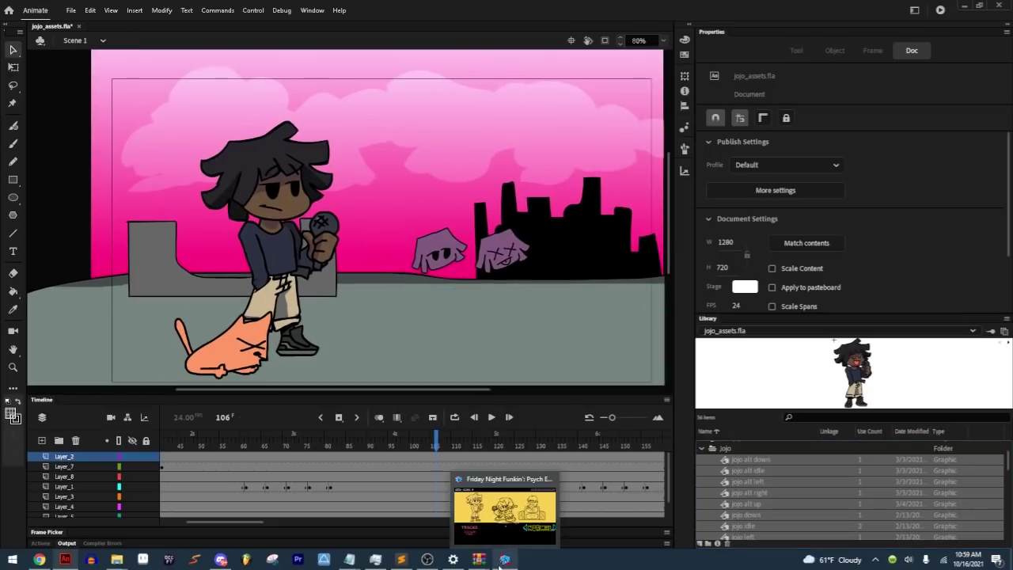
click(510, 526)
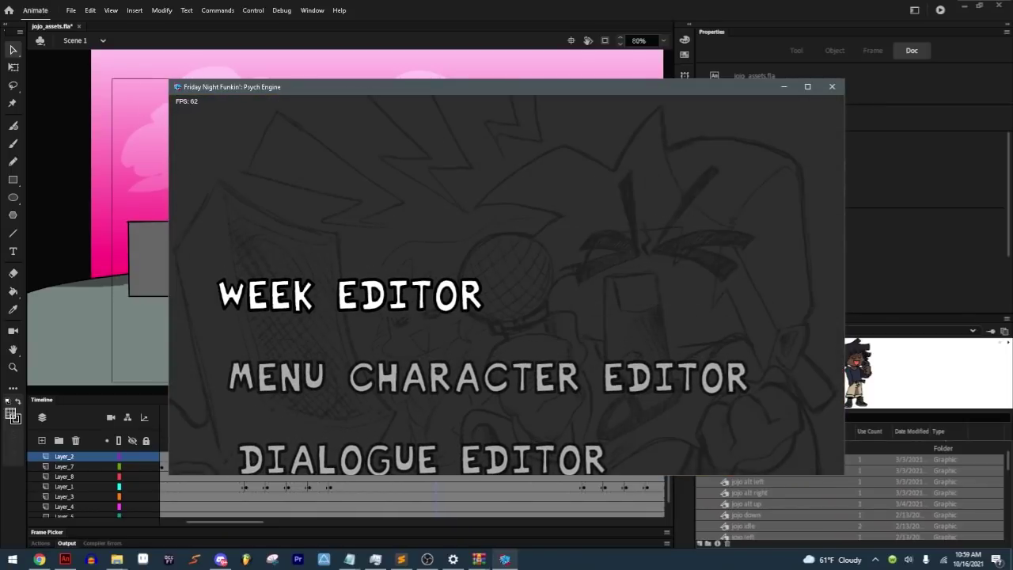
key(Down)
key(Down)
key(Down)
key(Down)
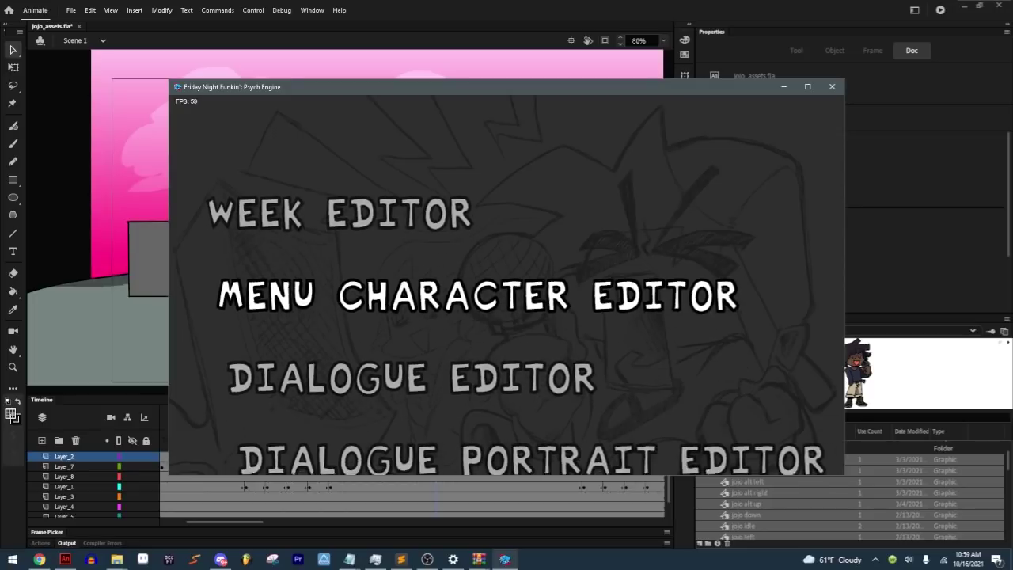
key(Up)
key(Up)
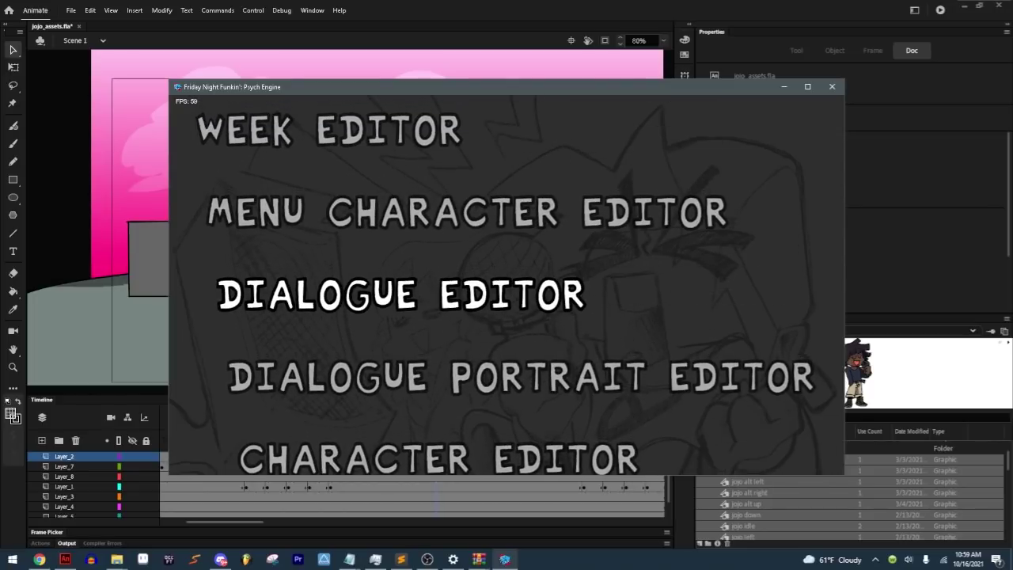
key(Down)
key(Down)
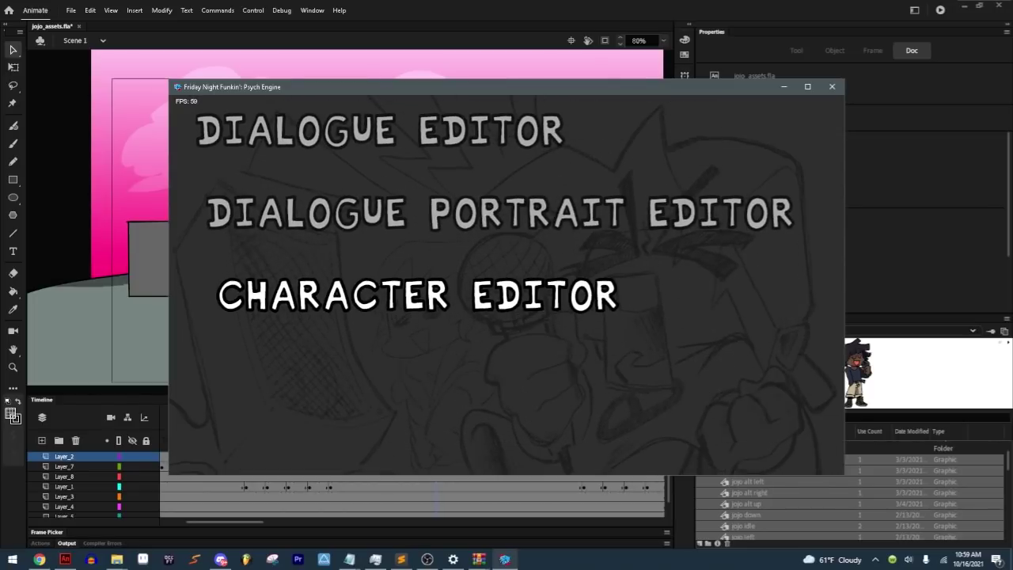
key(Return)
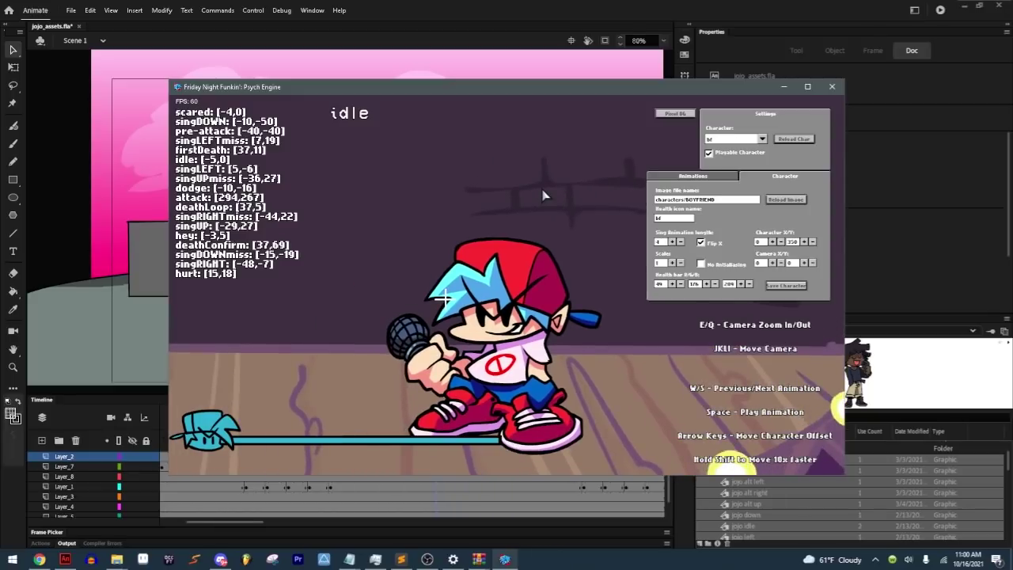
Step: Try out the camera movement controls around the bf character
key(l)
key(k)
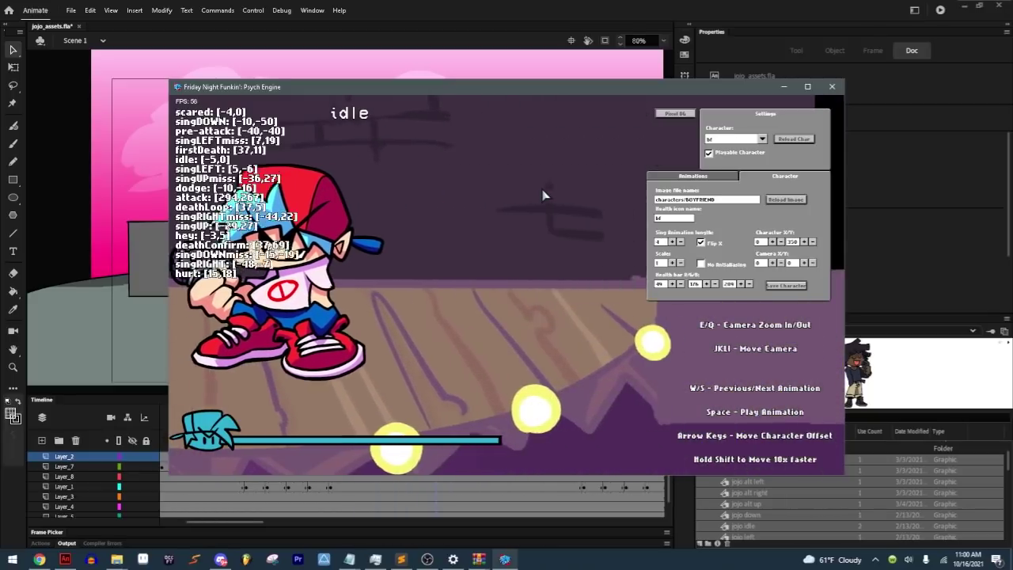
key(j)
key(i)
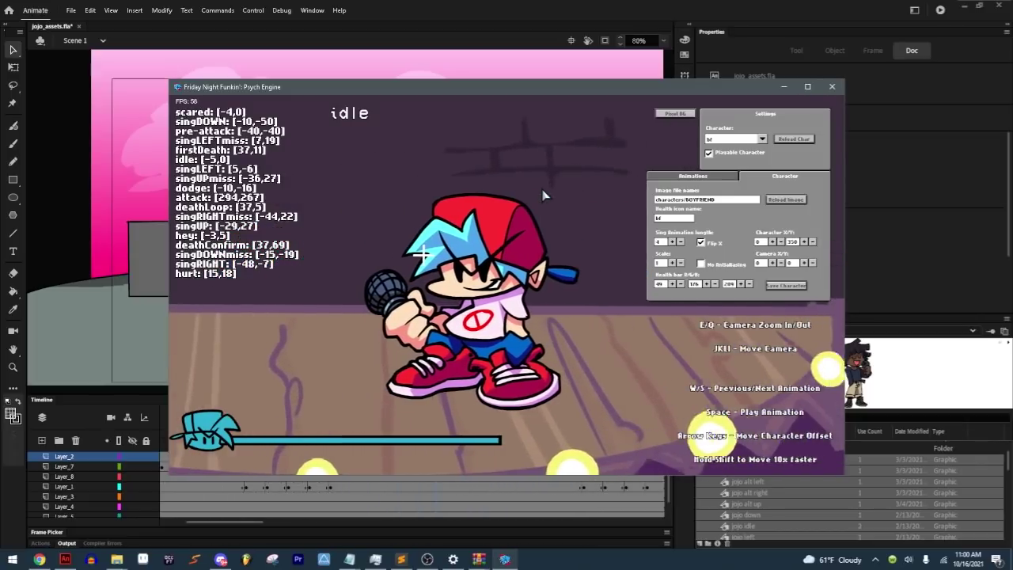
key(l)
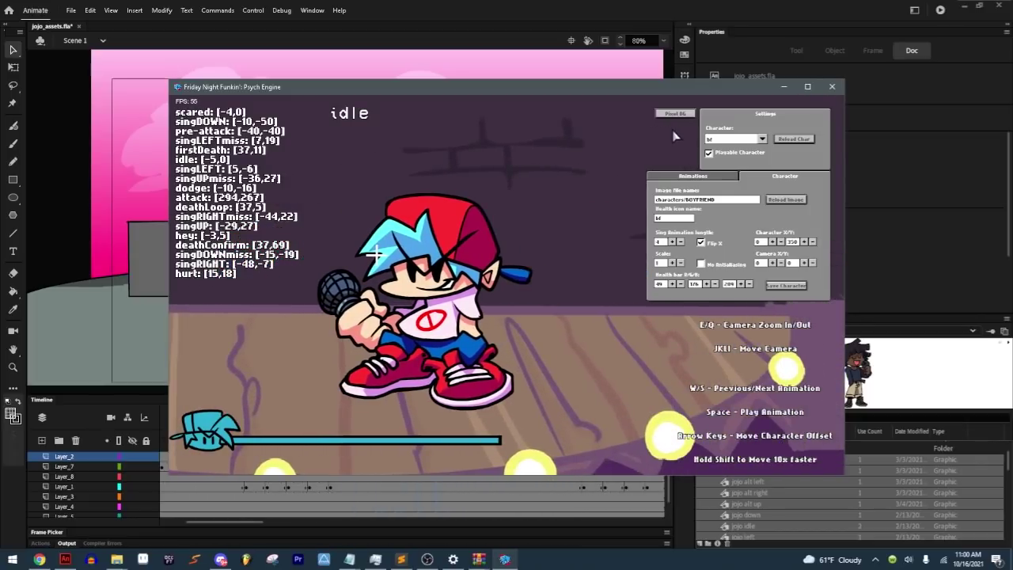
Step: Load the mom character and step back through its animations to singUP
click(723, 140)
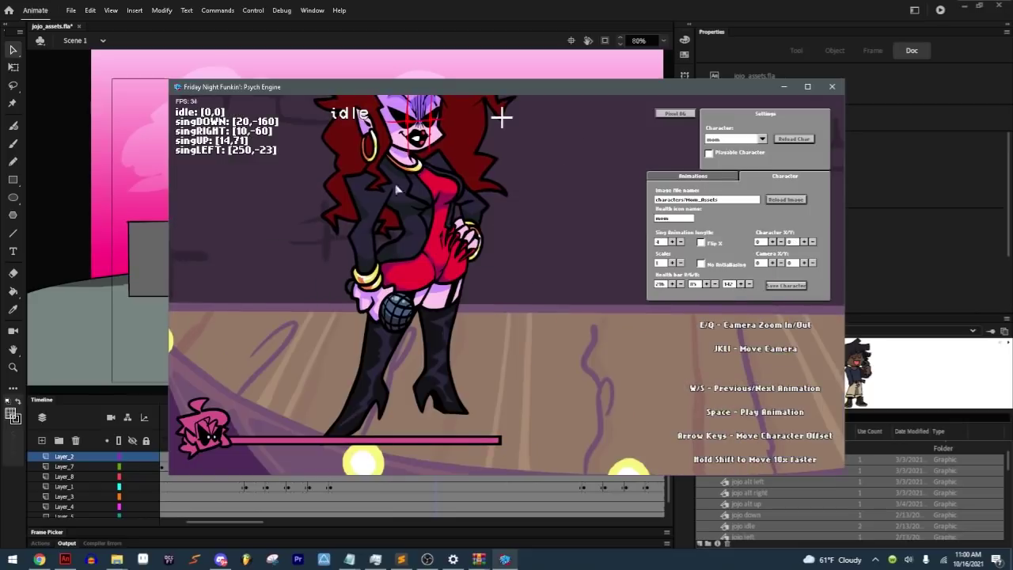
key(w)
key(w)
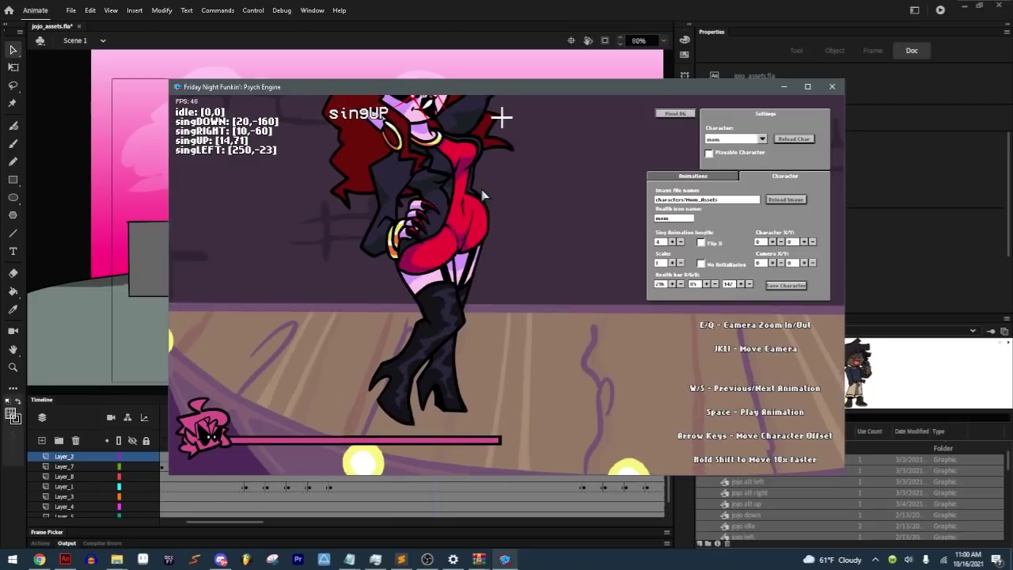
Step: Cycle through mom's singing animations and return to idle
key(s)
key(s)
key(s)
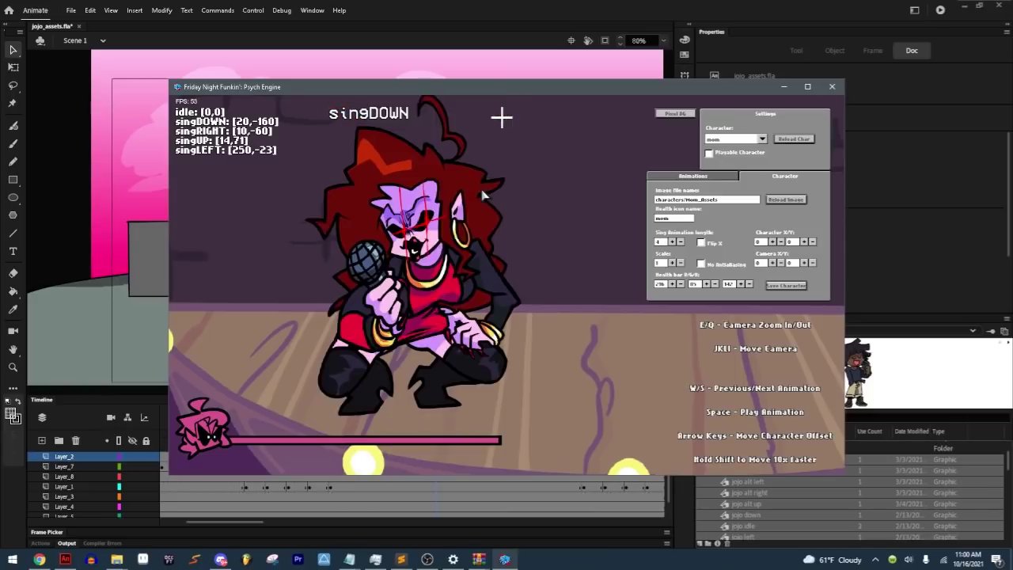
key(s)
key(s)
key(s)
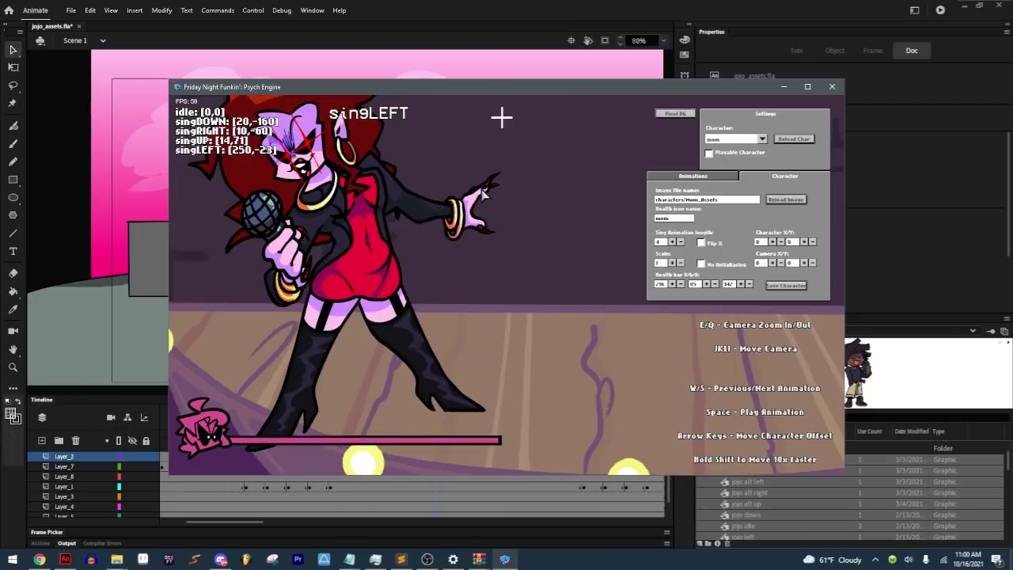
key(s)
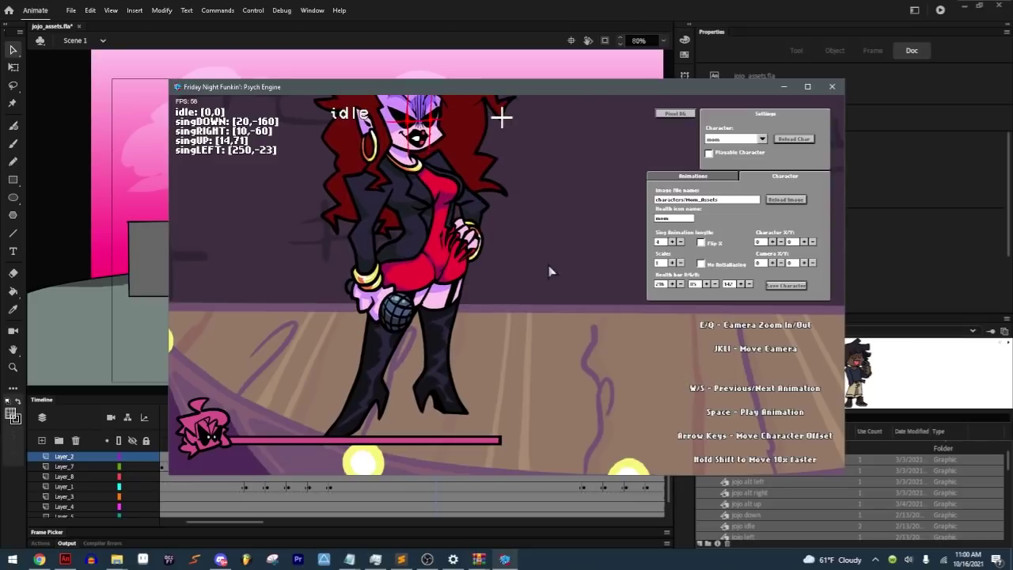
Step: Maximize the game window and try out zooming and moving the camera around the mom character
click(807, 86)
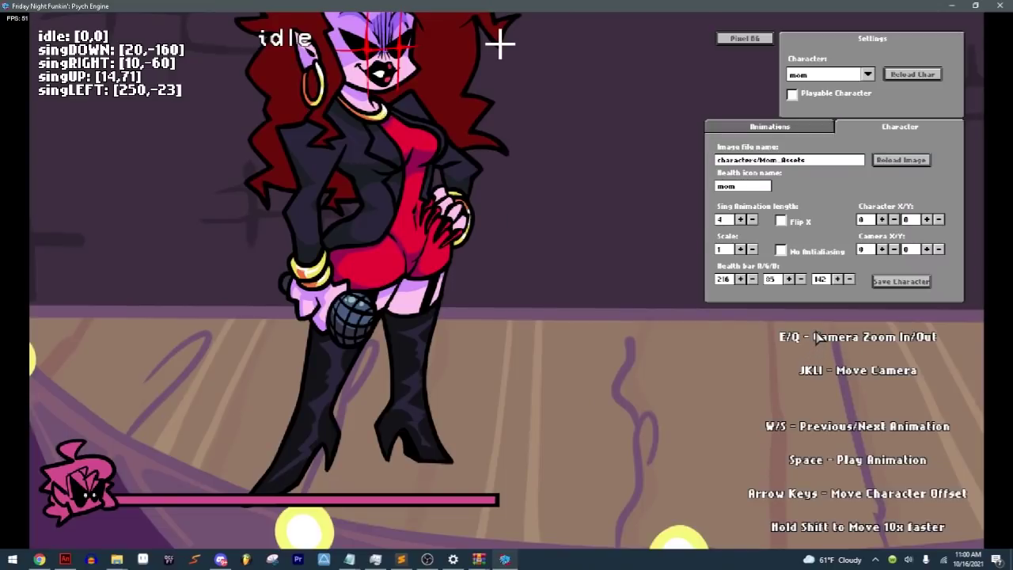
key(q)
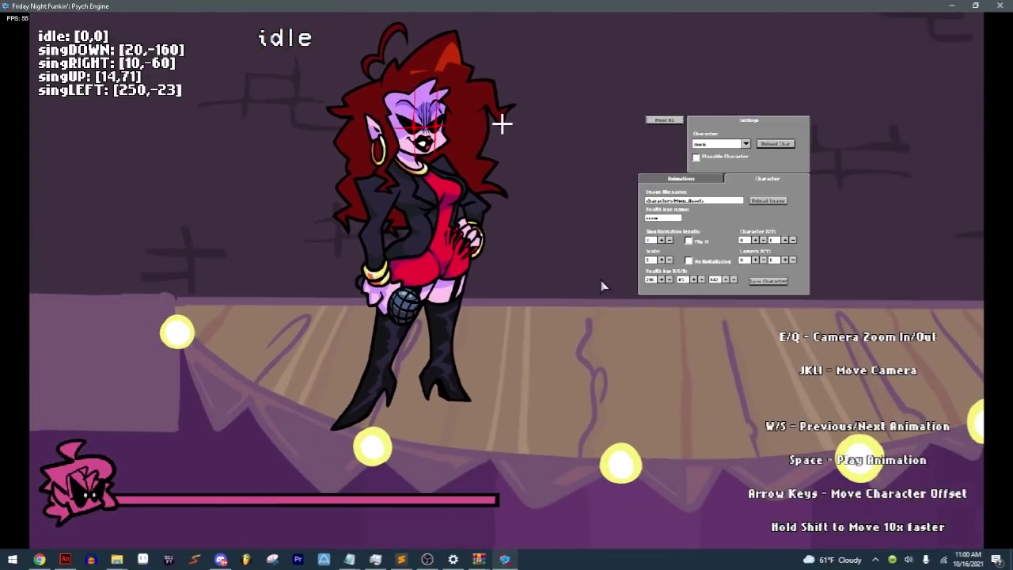
key(i)
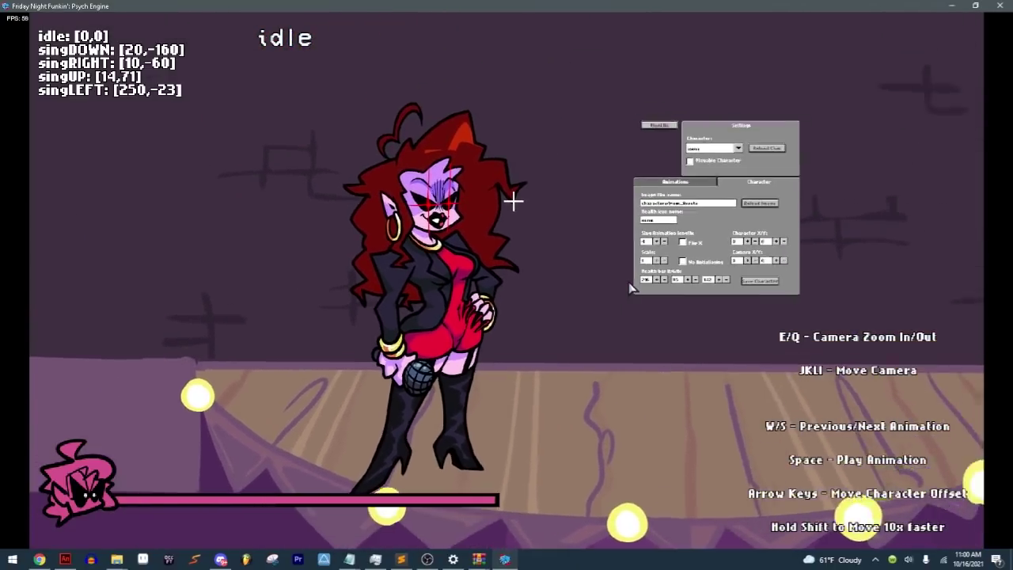
key(e)
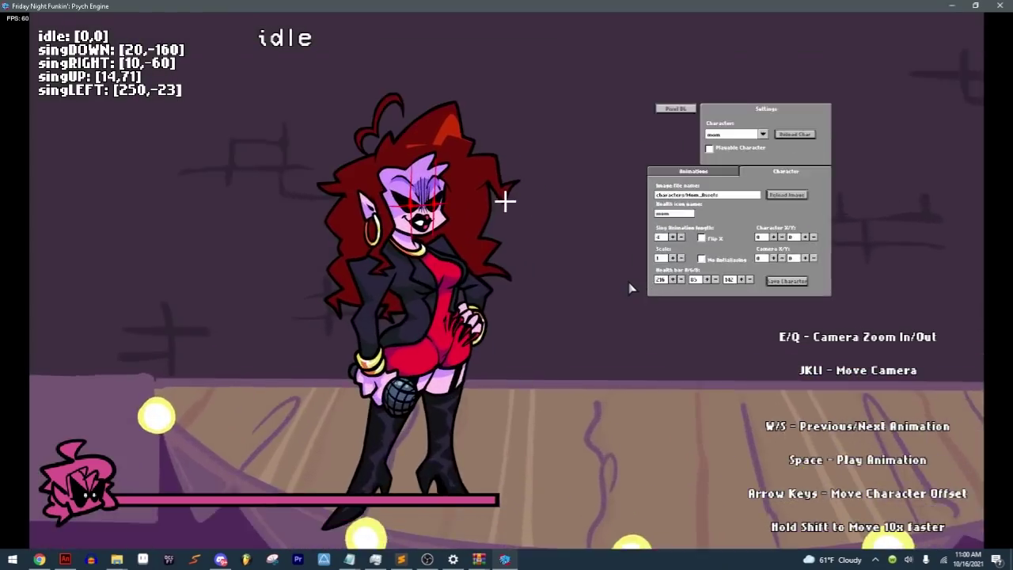
key(e)
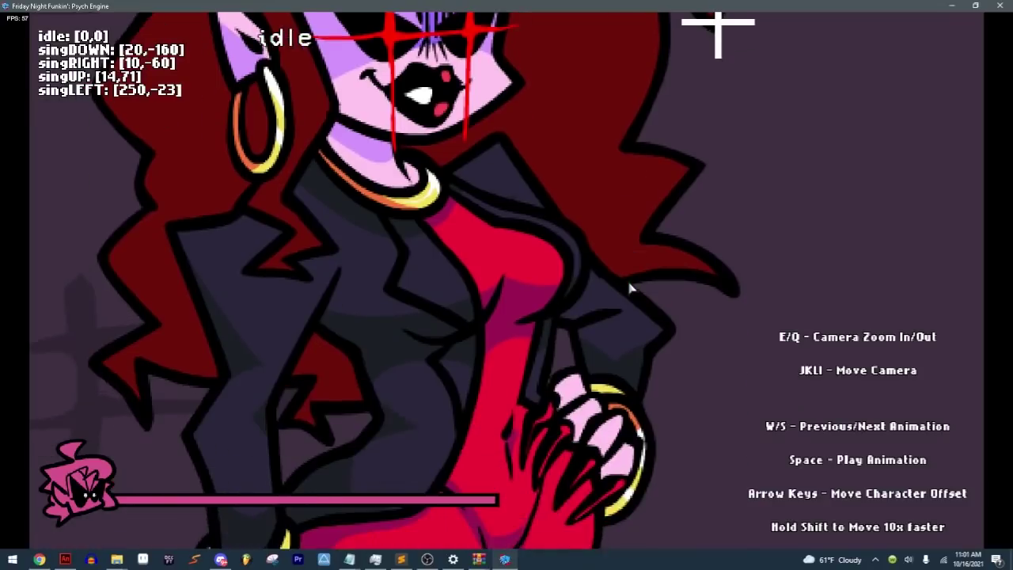
key(e)
key(l)
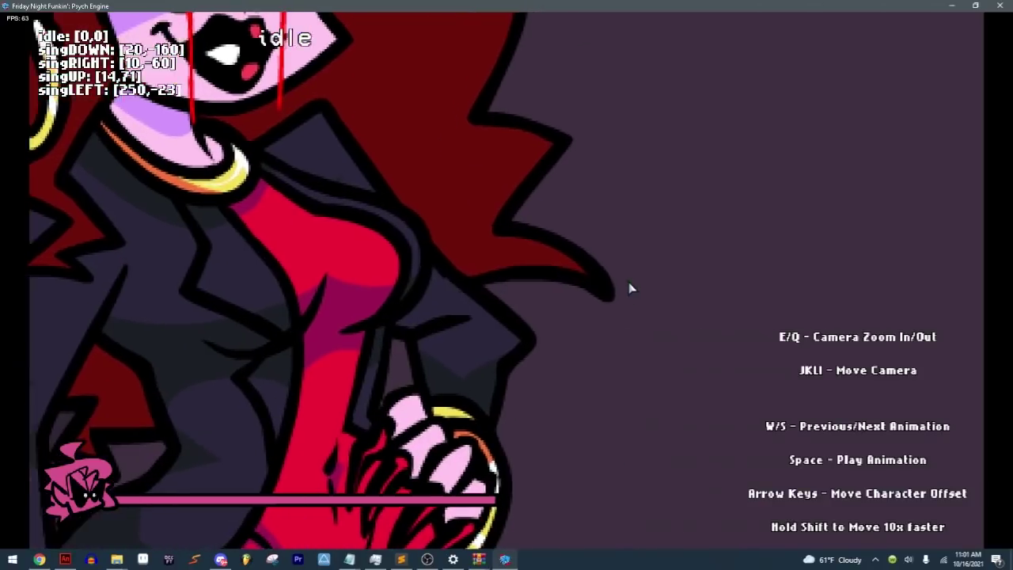
key(i)
key(k)
key(j)
key(q)
key(q)
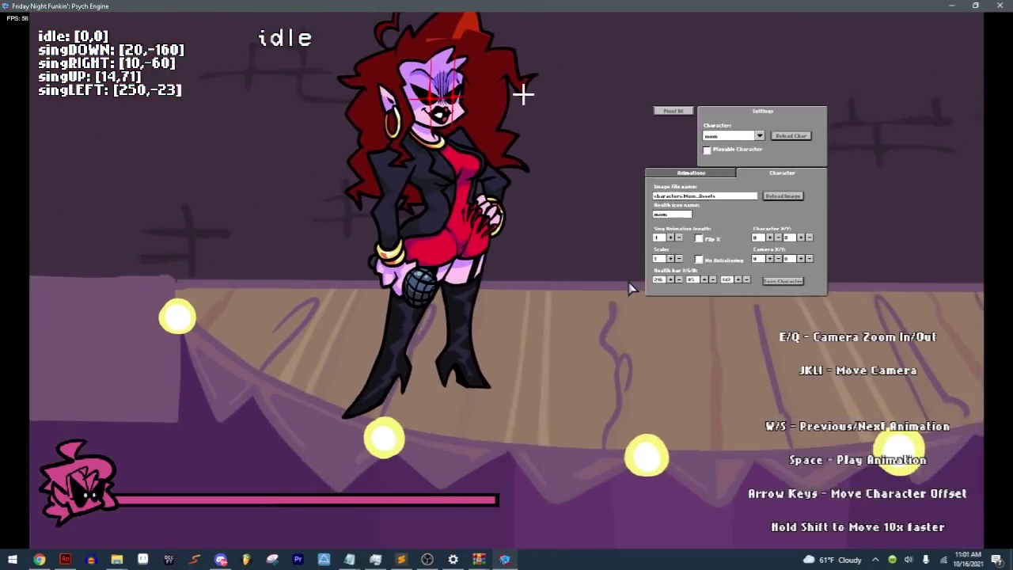
key(i)
key(l)
key(k)
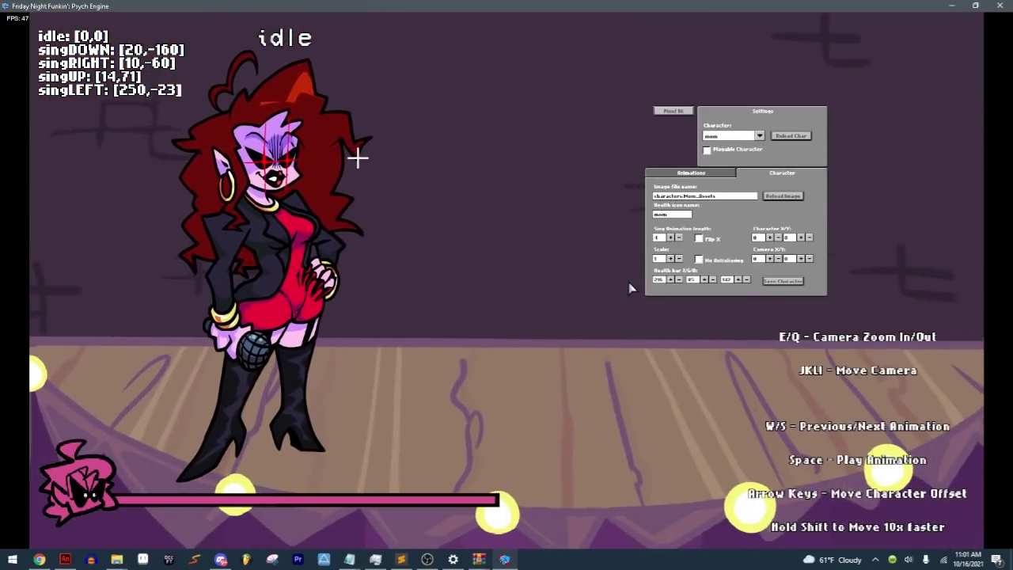
key(k)
key(j)
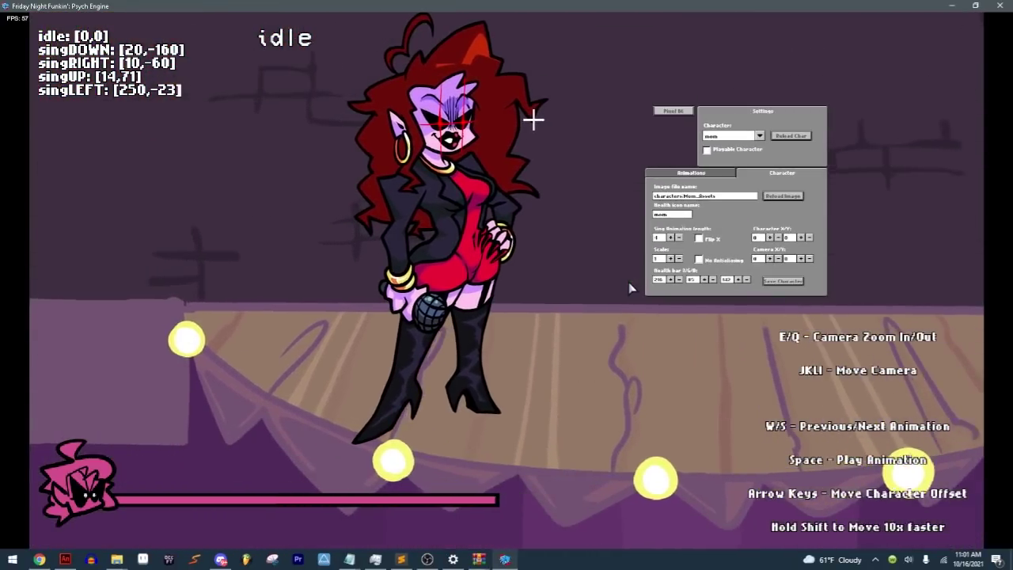
key(i)
key(l)
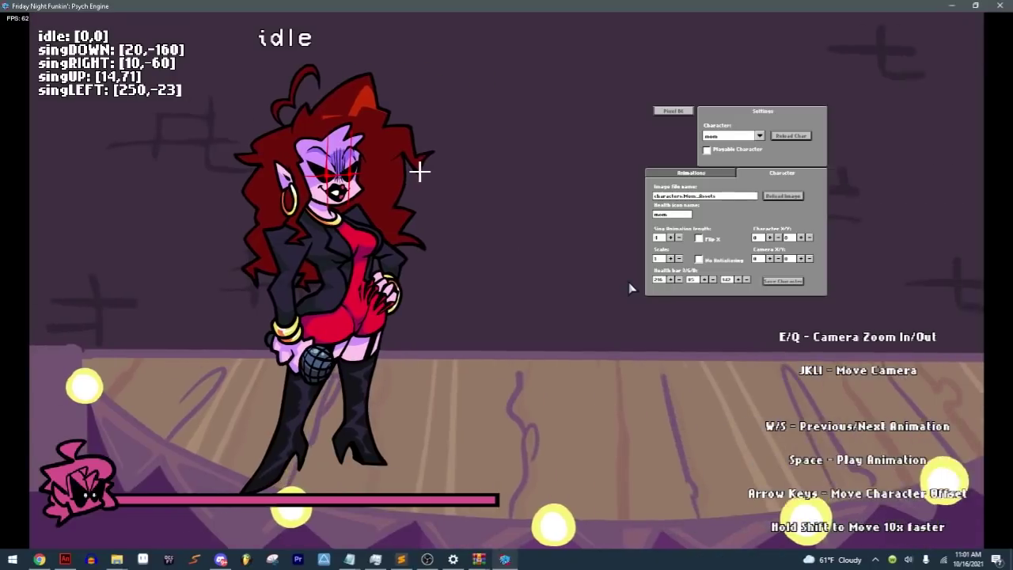
key(j)
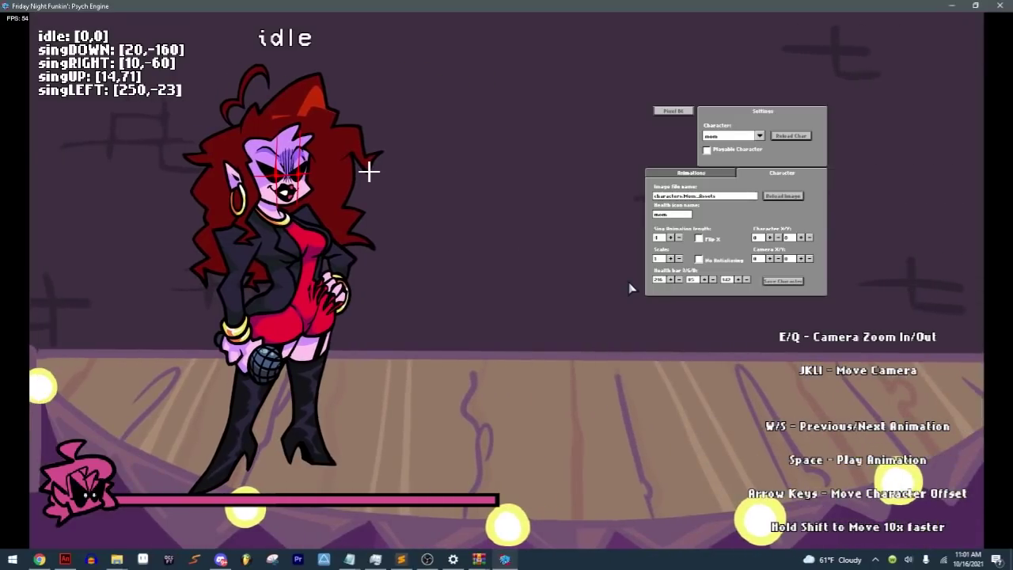
key(j)
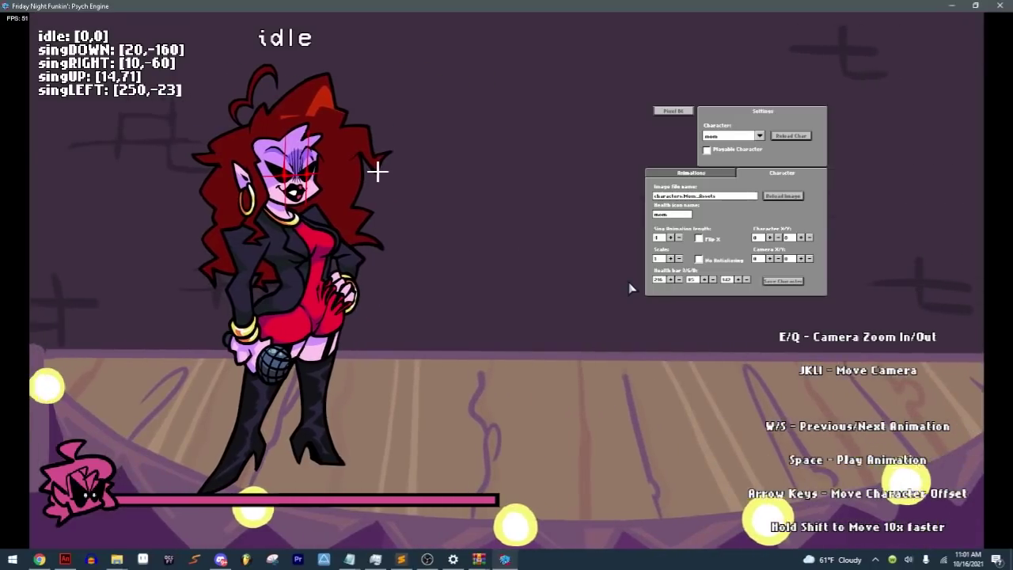
key(k)
key(l)
key(i)
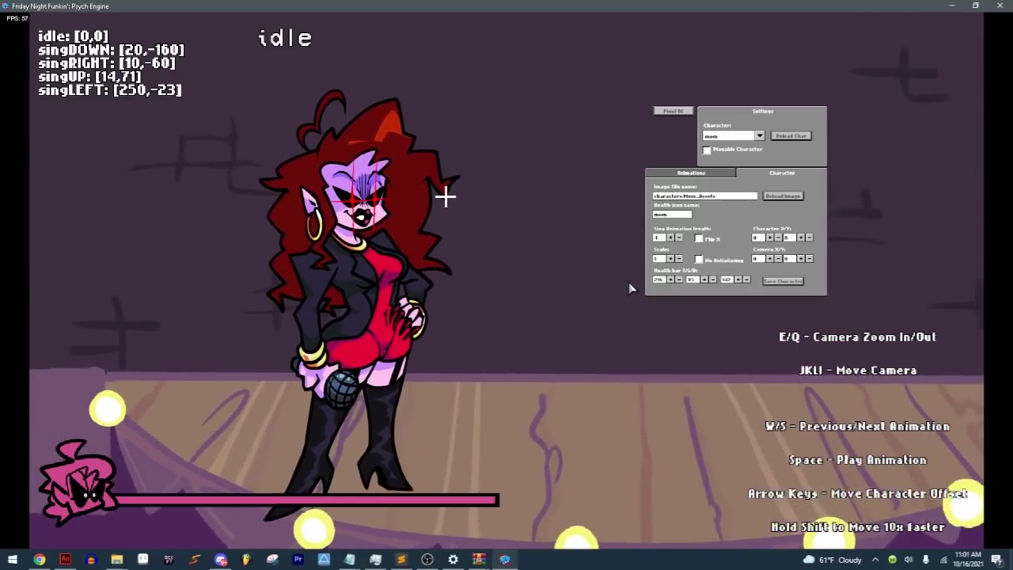
key(l)
key(k)
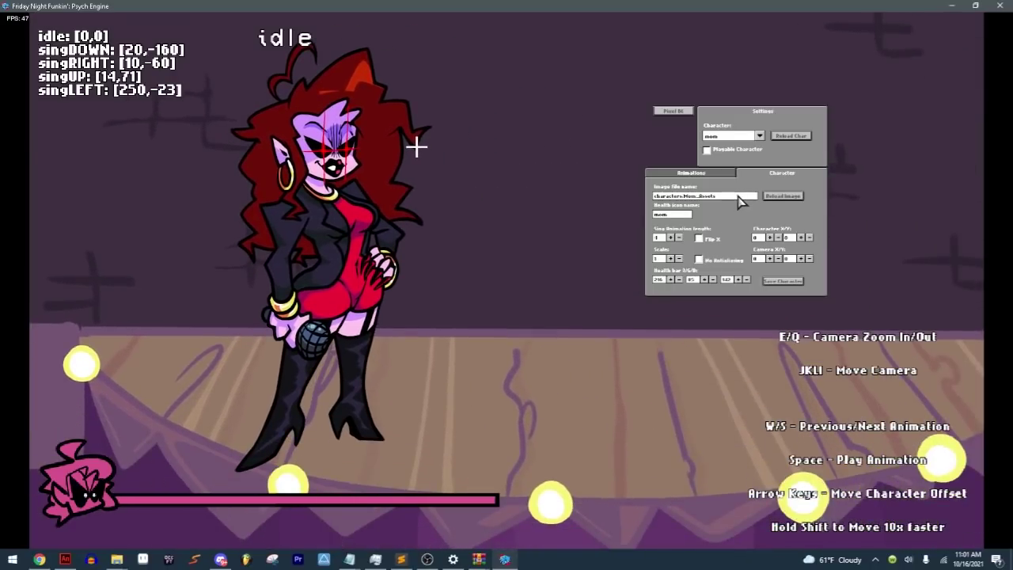
Step: Replace the character's image file with characters/jojo_assets and reload the image
click(737, 195)
click(778, 199)
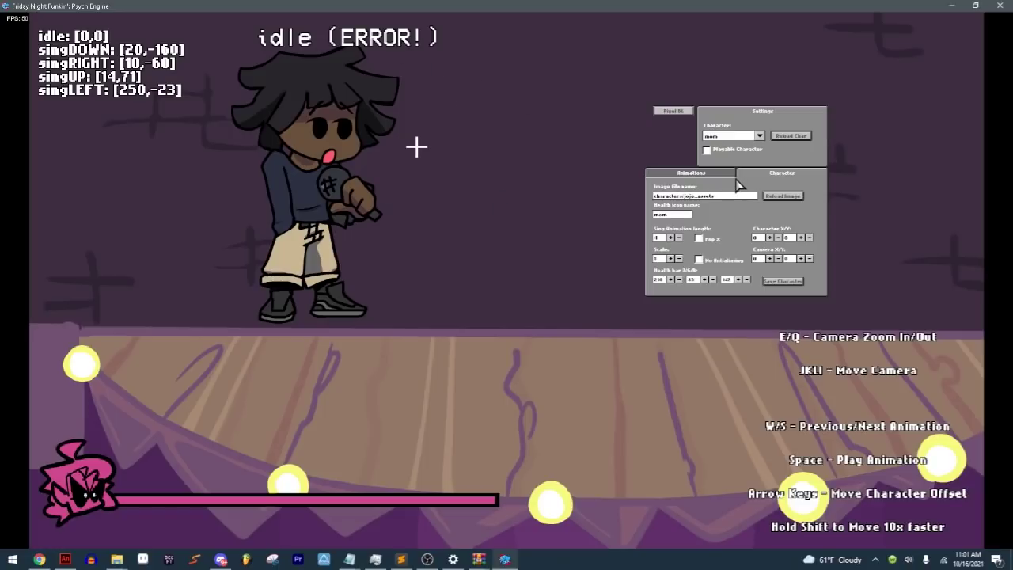
Step: Set the idle animation's name in the XML file to jojo idle and update the animation
click(730, 173)
click(689, 198)
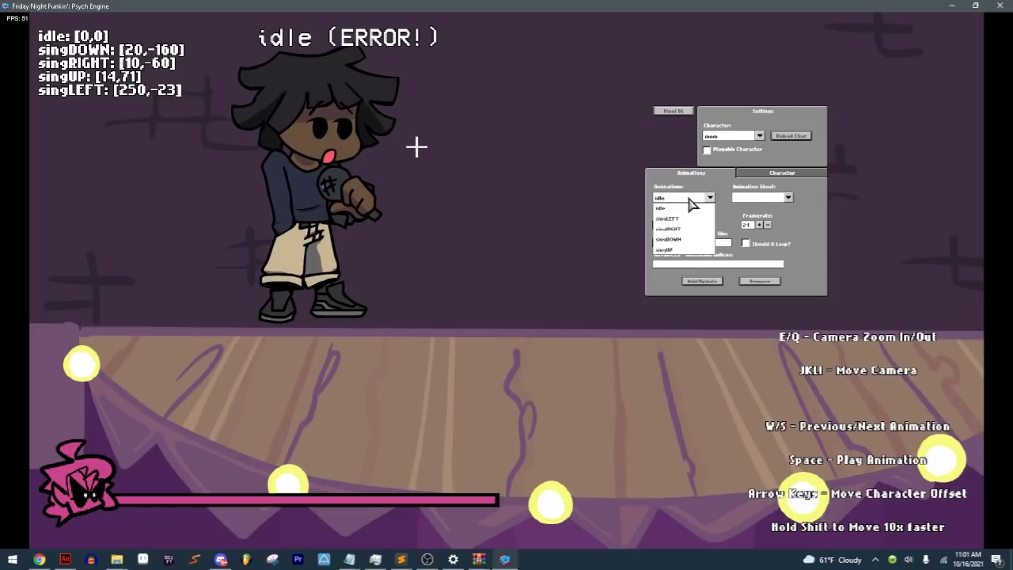
click(674, 208)
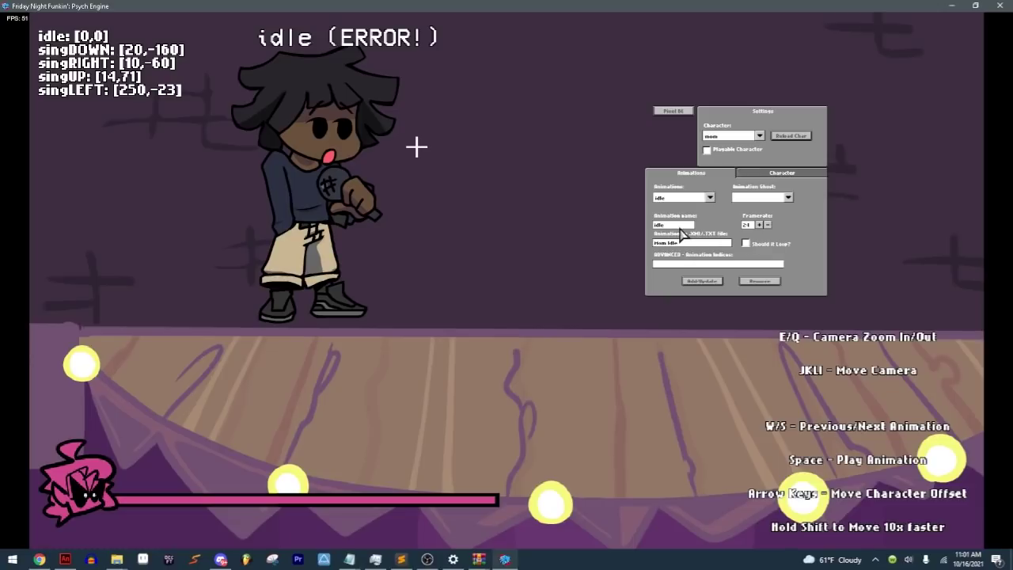
click(708, 198)
click(703, 209)
click(699, 243)
key(BackSpace)
key(BackSpace)
key(BackSpace)
key(BackSpace)
text(Idle)
click(699, 283)
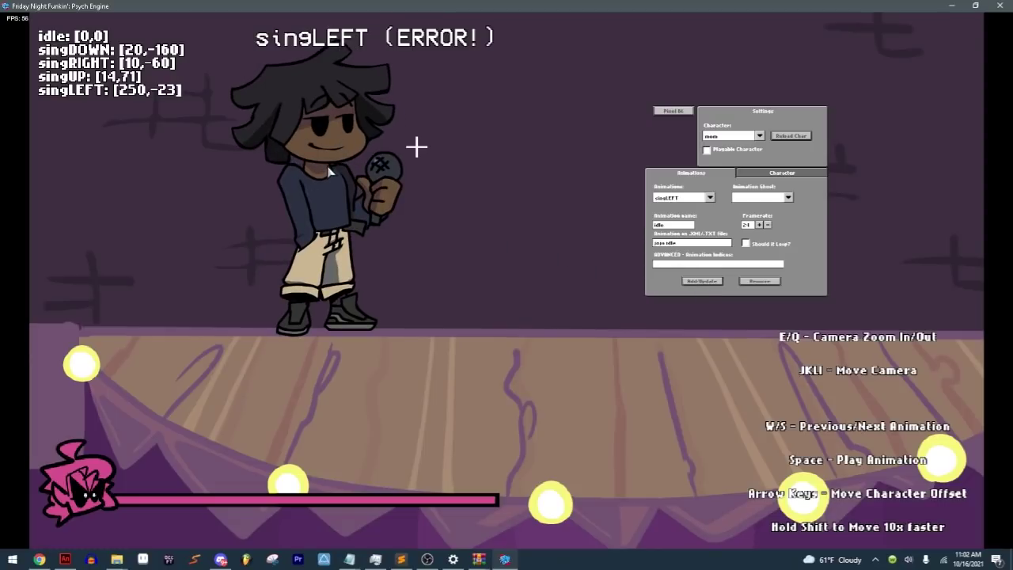
Step: Switch through the animations to idle to check the updated jojo pose
key(e)
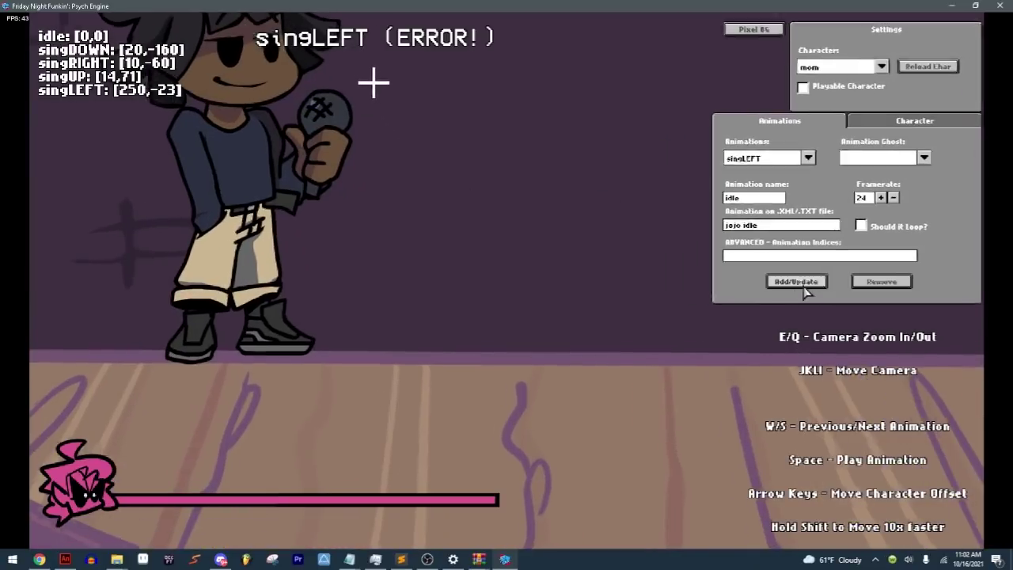
key(q)
key(s)
key(w)
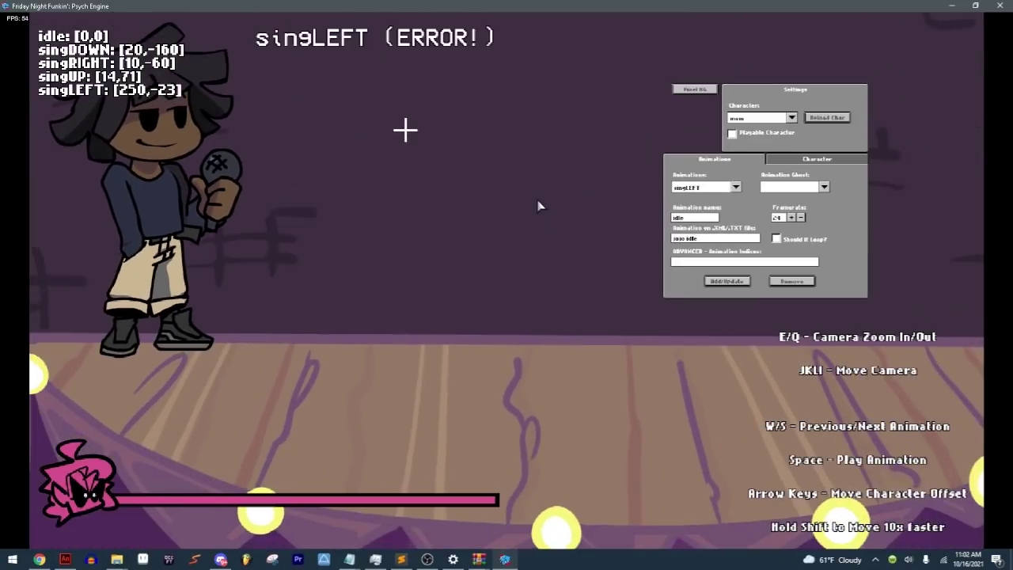
key(s)
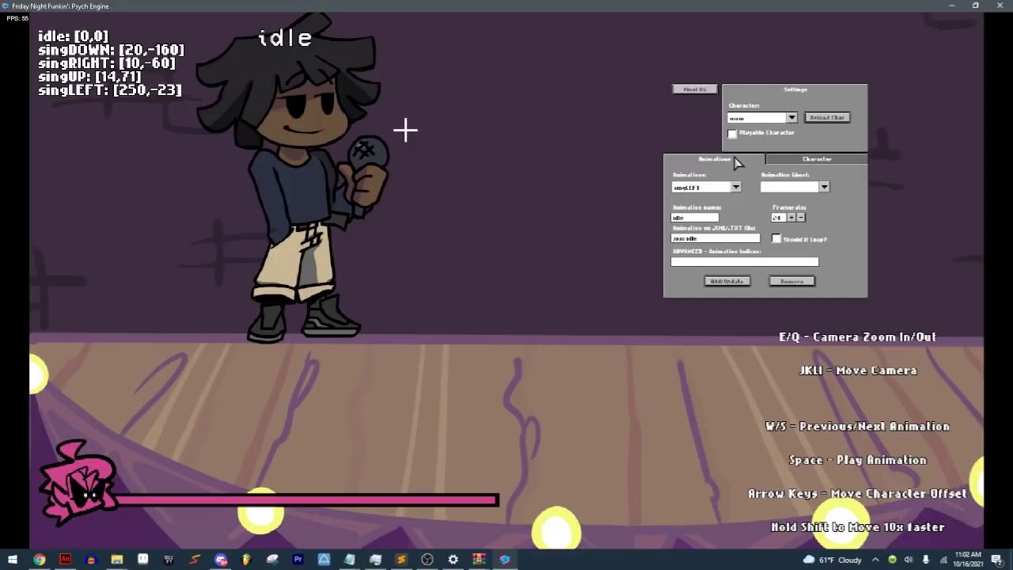
Step: Lower the jojo character on the stage by raising its Y position to 40
click(814, 159)
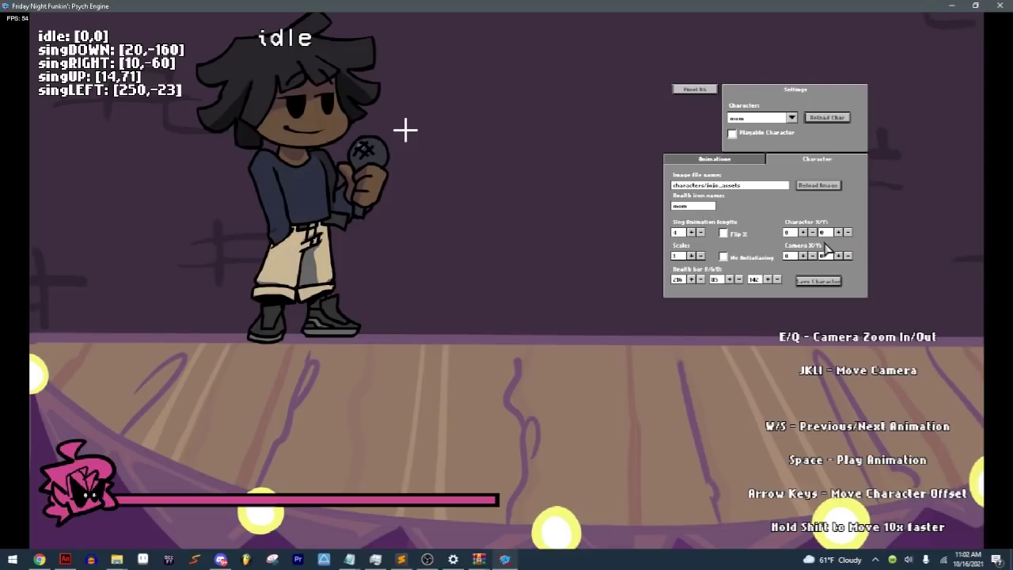
click(838, 233)
click(838, 232)
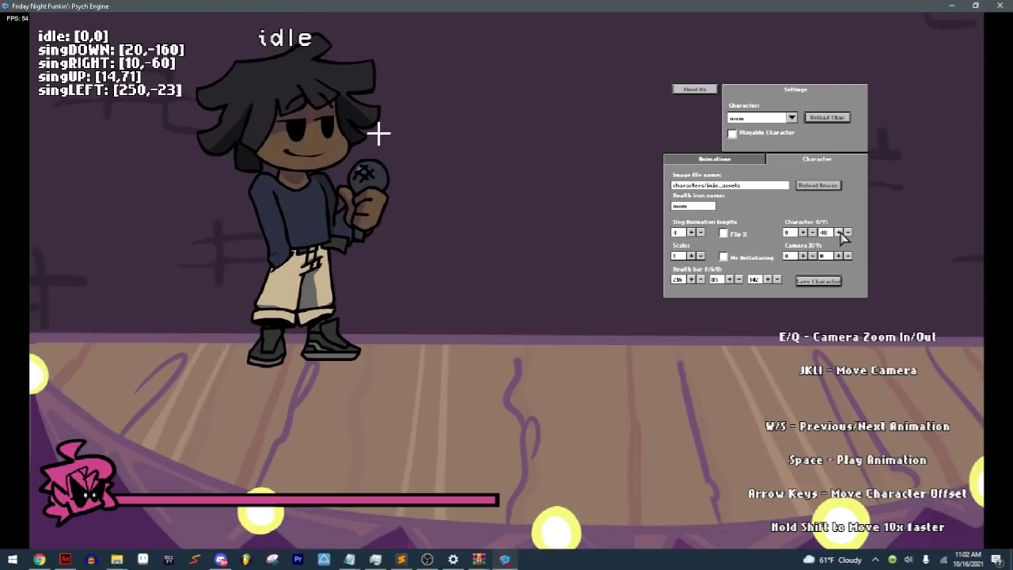
Step: Set the character's position to X 80 and Y 150 so it stands lower and further along the stage
click(838, 233)
click(837, 232)
click(838, 232)
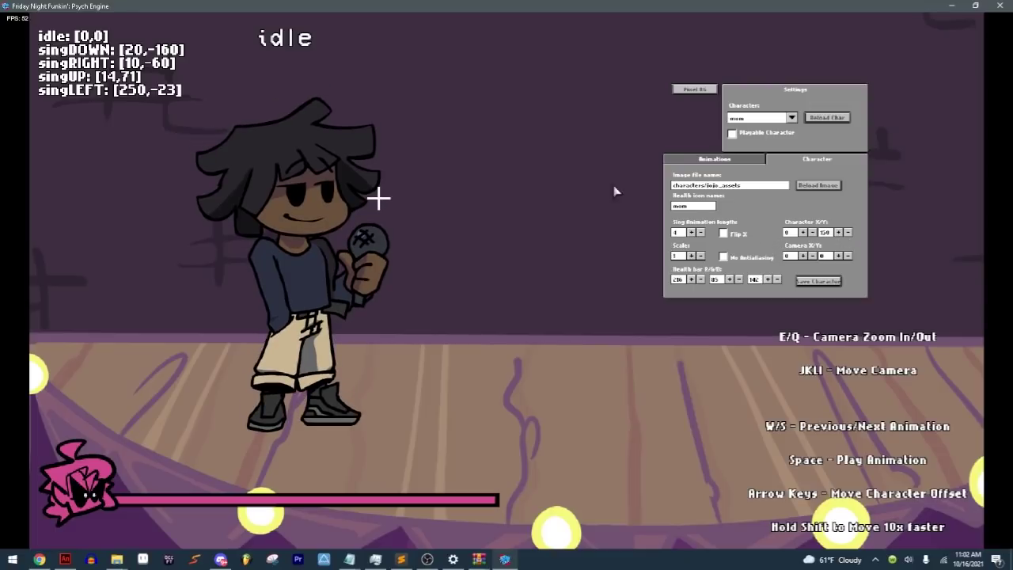
click(804, 233)
click(804, 233)
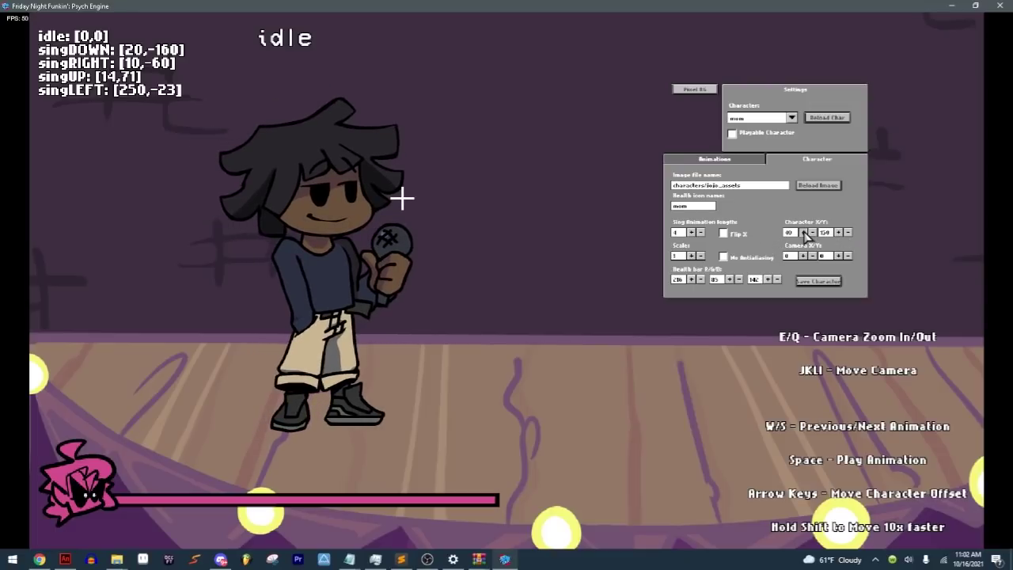
click(804, 232)
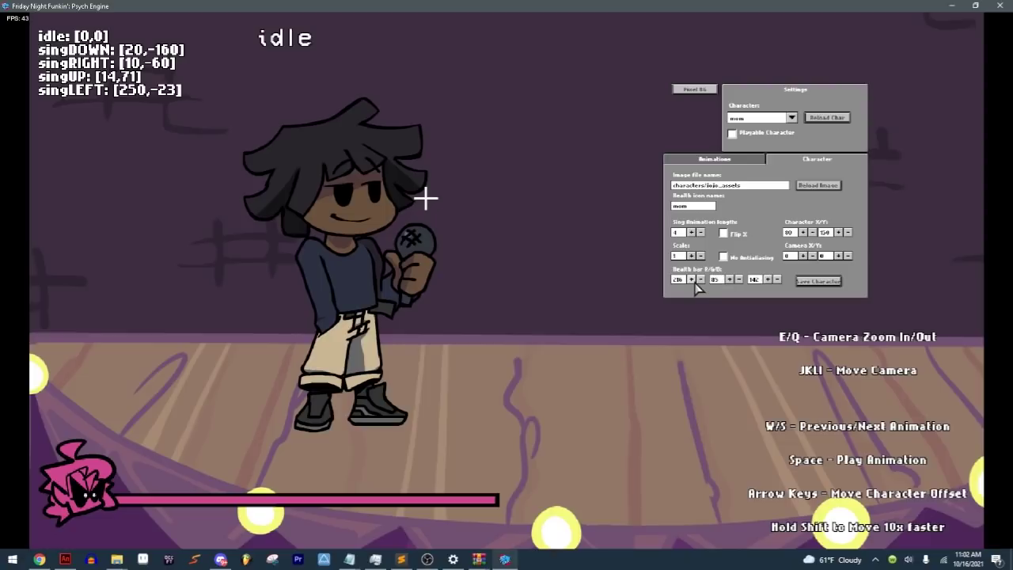
Step: Change the character's health icon name to jojo
click(693, 208)
key(BackSpace)
key(BackSpace)
text(jojo)
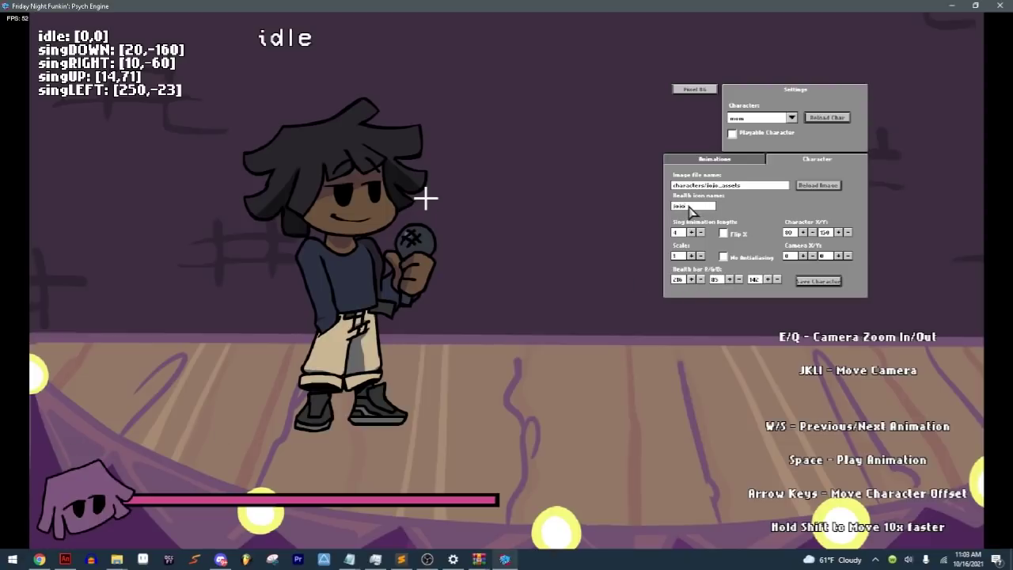
Step: Set the health bar's red value to 136 and its green value to 105
click(700, 279)
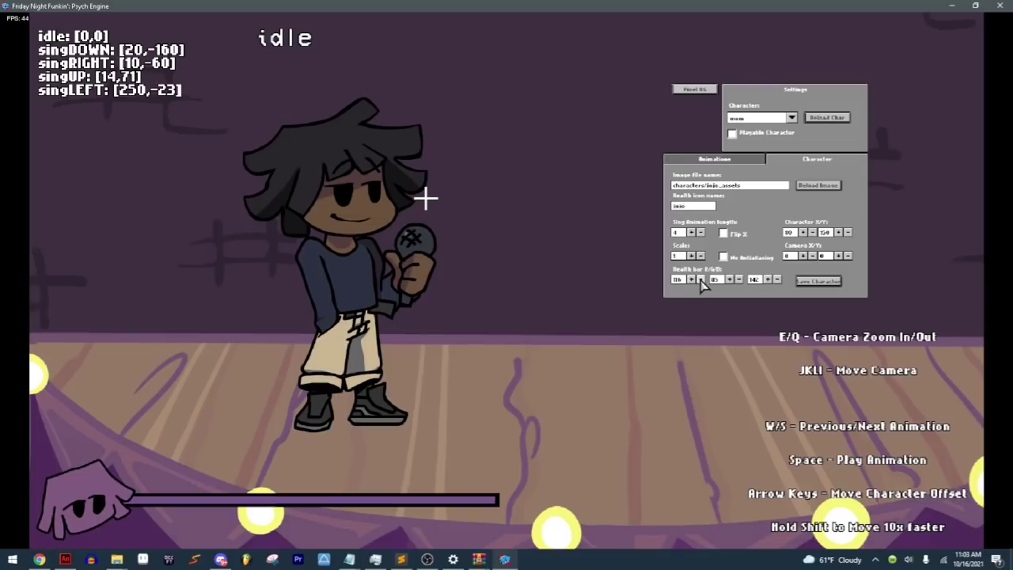
click(730, 280)
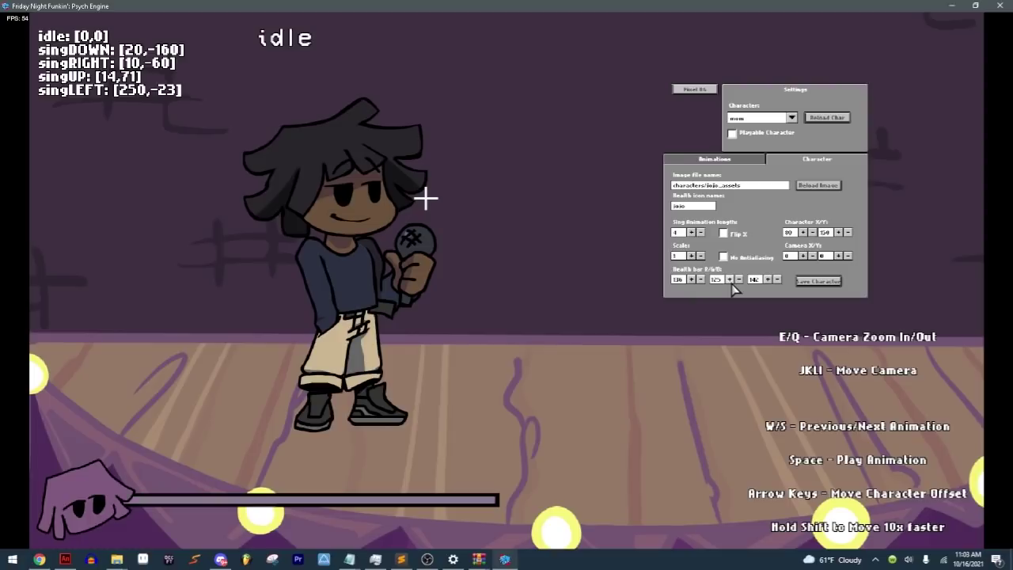
click(738, 281)
click(738, 280)
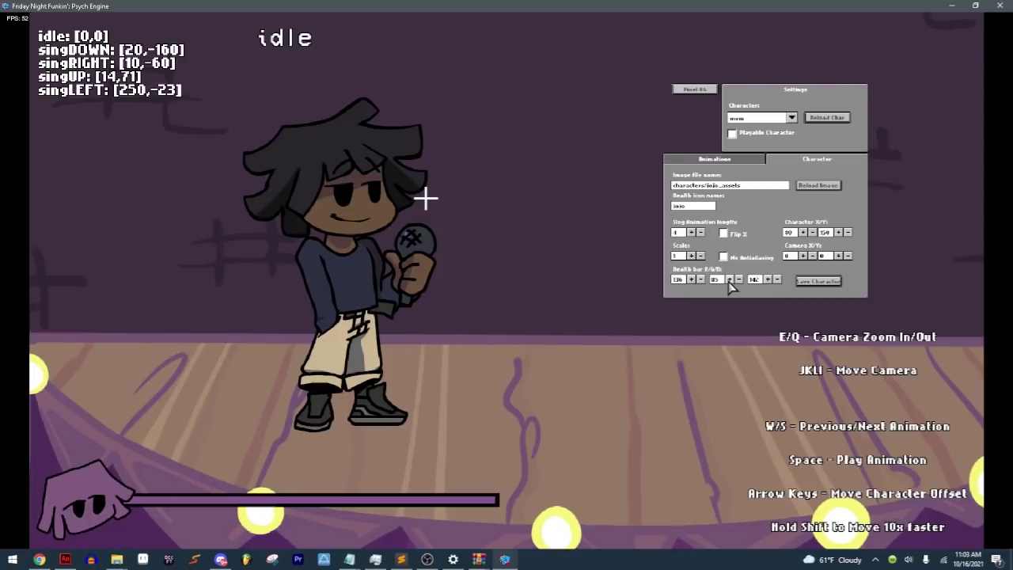
click(730, 280)
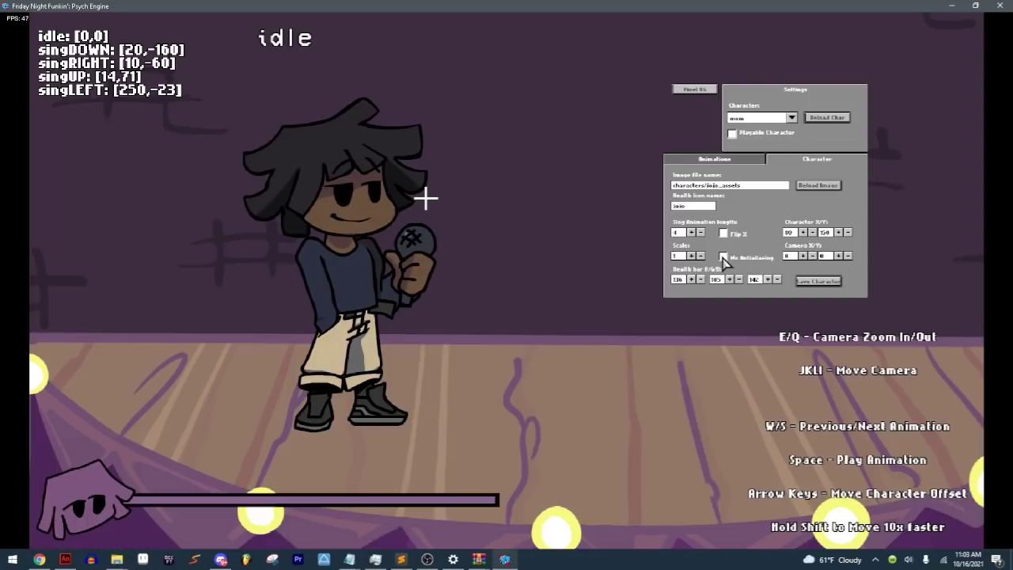
Step: Try mirroring the character with Flip X and restore its original facing direction
click(722, 233)
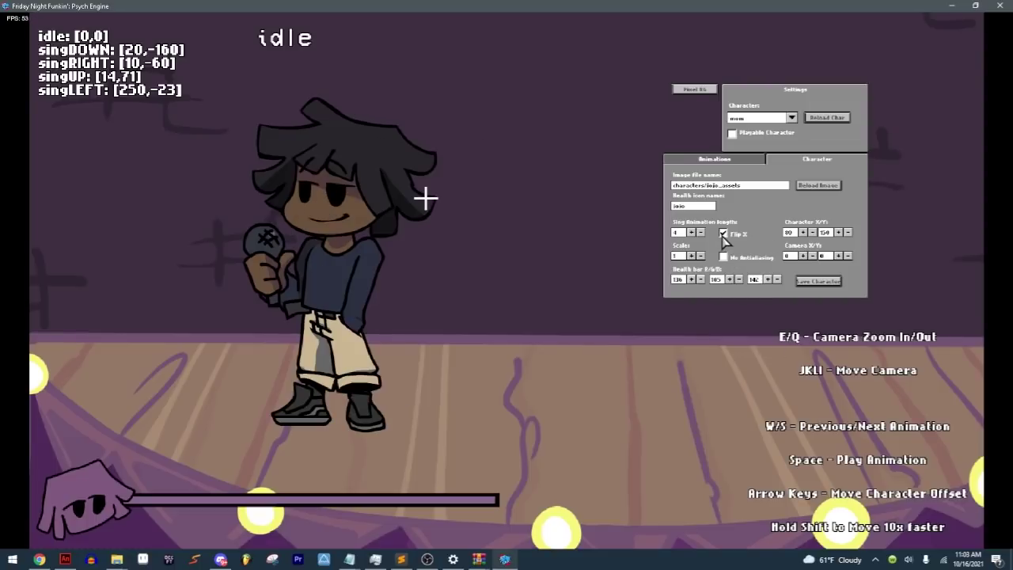
click(722, 234)
click(722, 235)
click(722, 234)
click(722, 234)
click(722, 234)
click(722, 235)
click(722, 235)
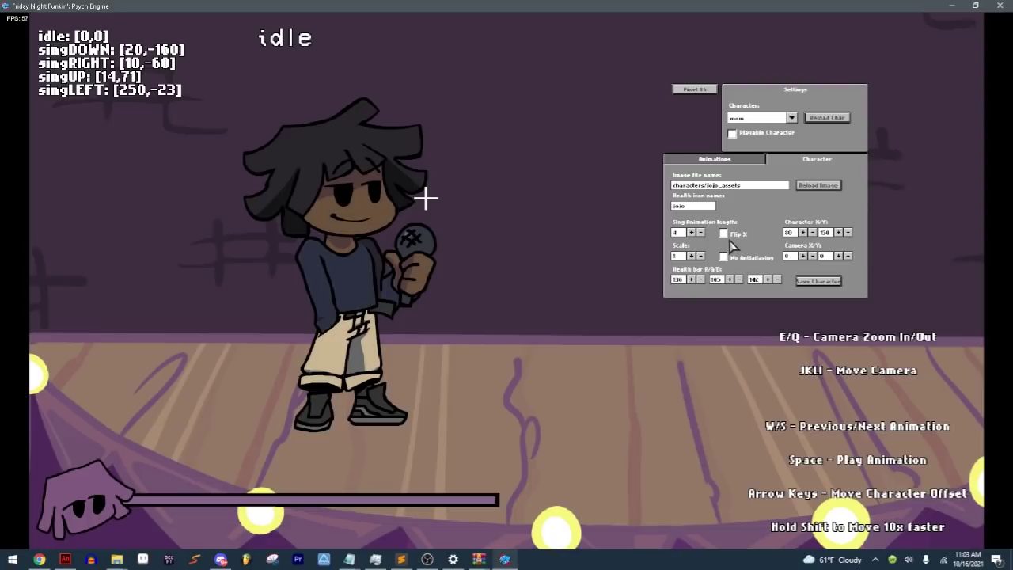
Step: Overlay the idle animation as a ghost behind the character and clear the ghost again
click(753, 160)
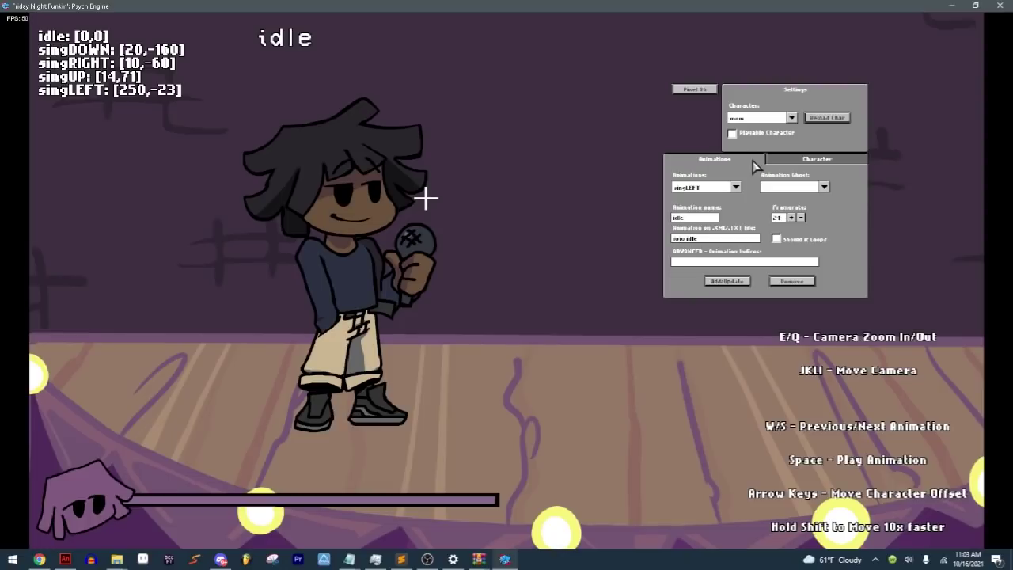
click(779, 193)
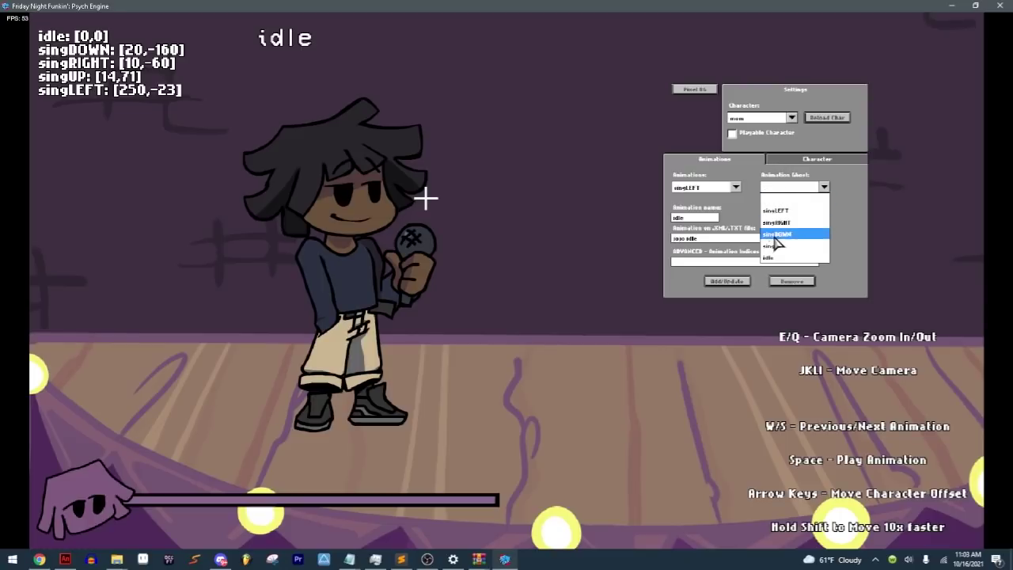
click(786, 259)
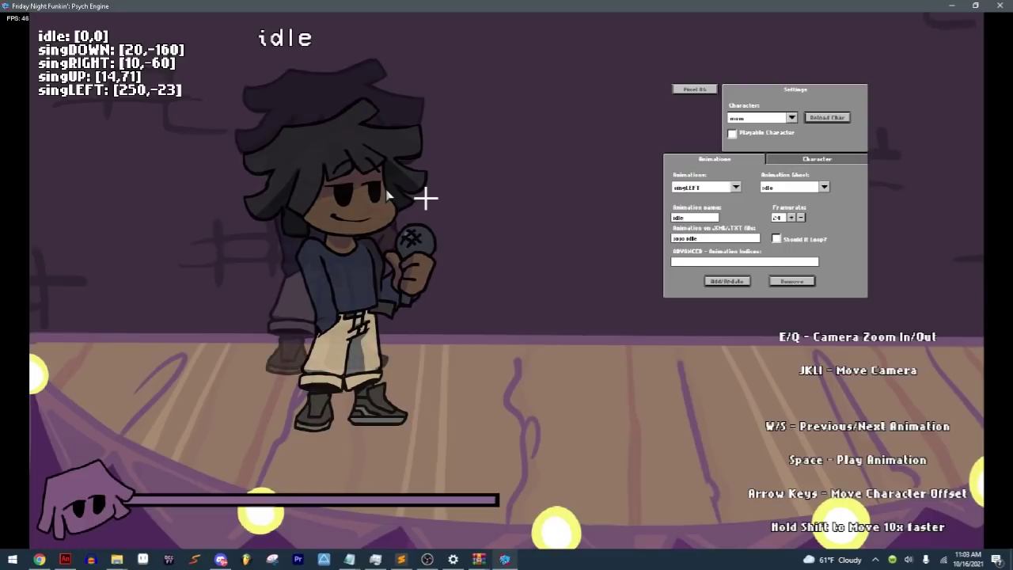
click(787, 190)
click(783, 198)
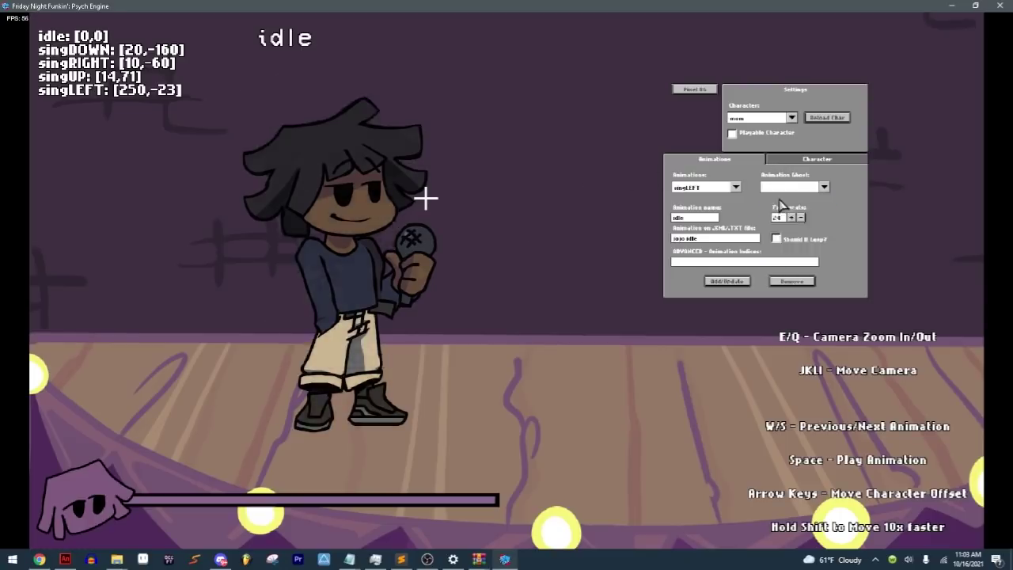
Step: Compare the idle animation with singUP, and load the singLEFT animation's settings for editing
click(791, 160)
key(w)
key(s)
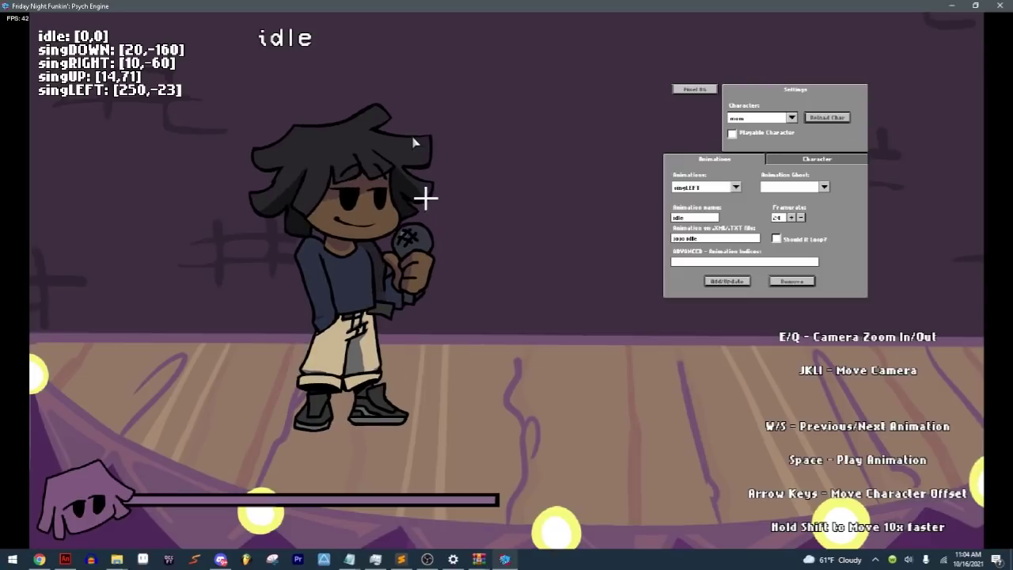
key(w)
key(s)
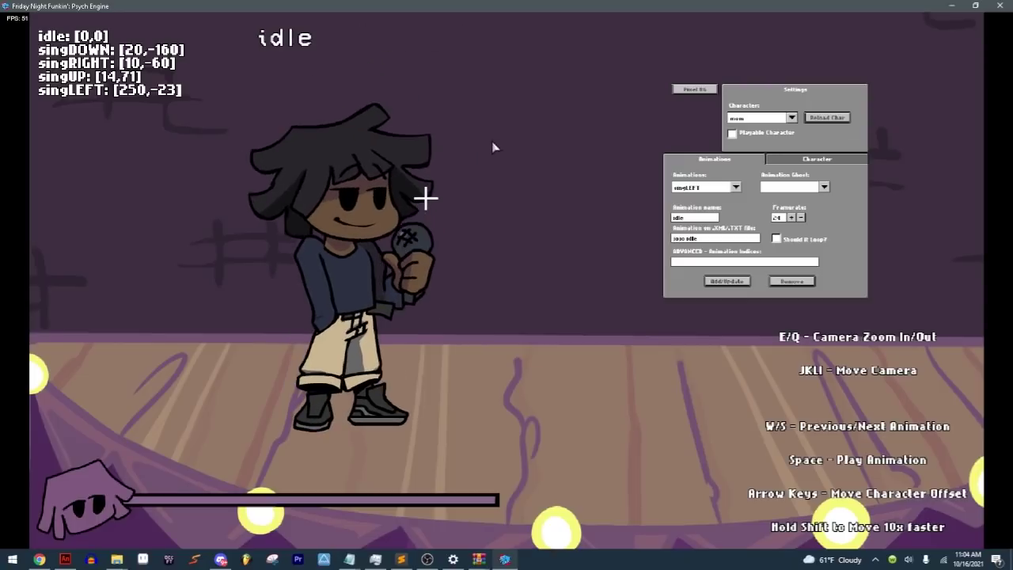
key(w)
click(697, 188)
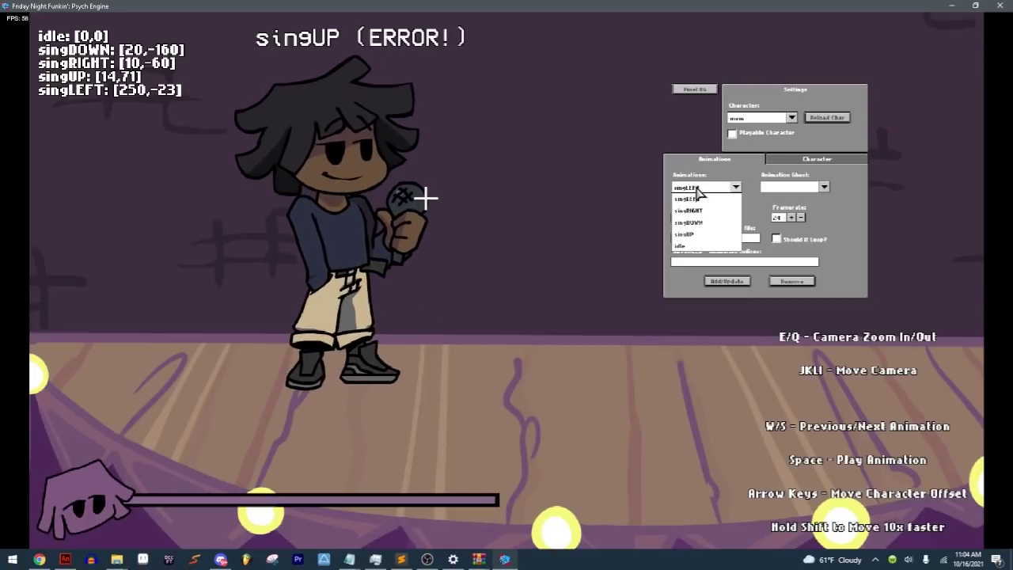
click(704, 207)
Step: Show the idle ghost behind the singUP pose and remove the ghost again
click(769, 188)
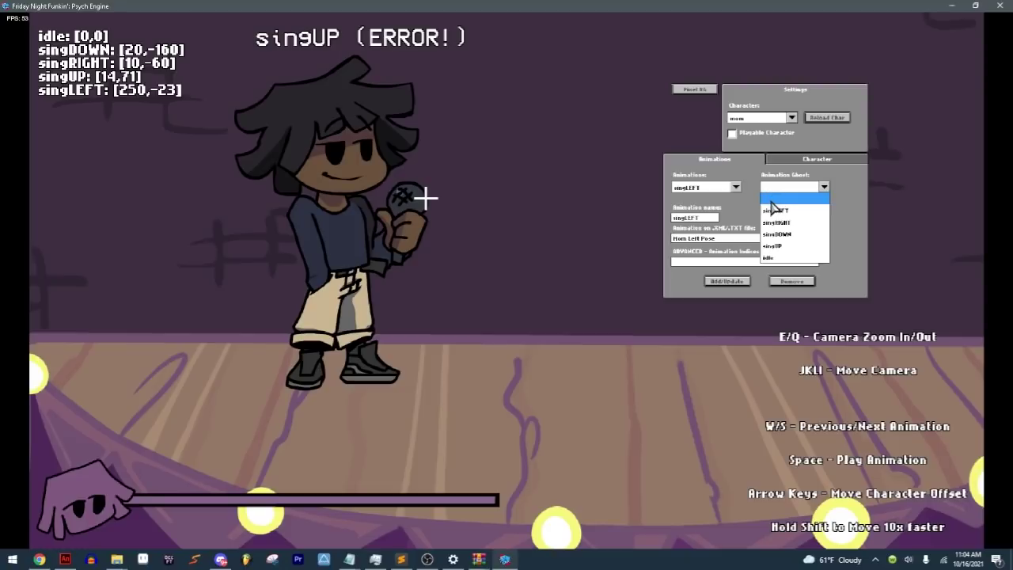
click(772, 257)
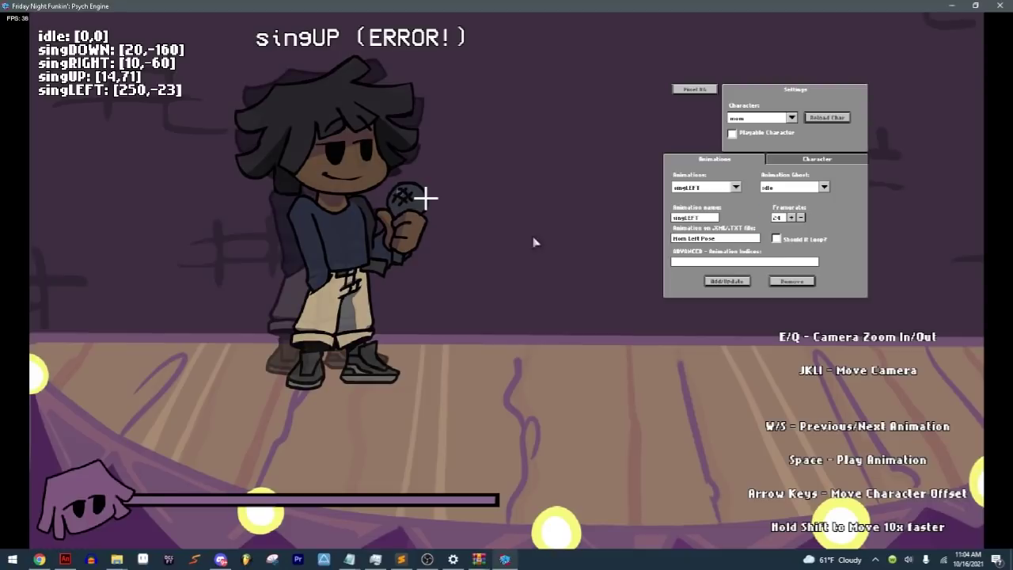
click(773, 186)
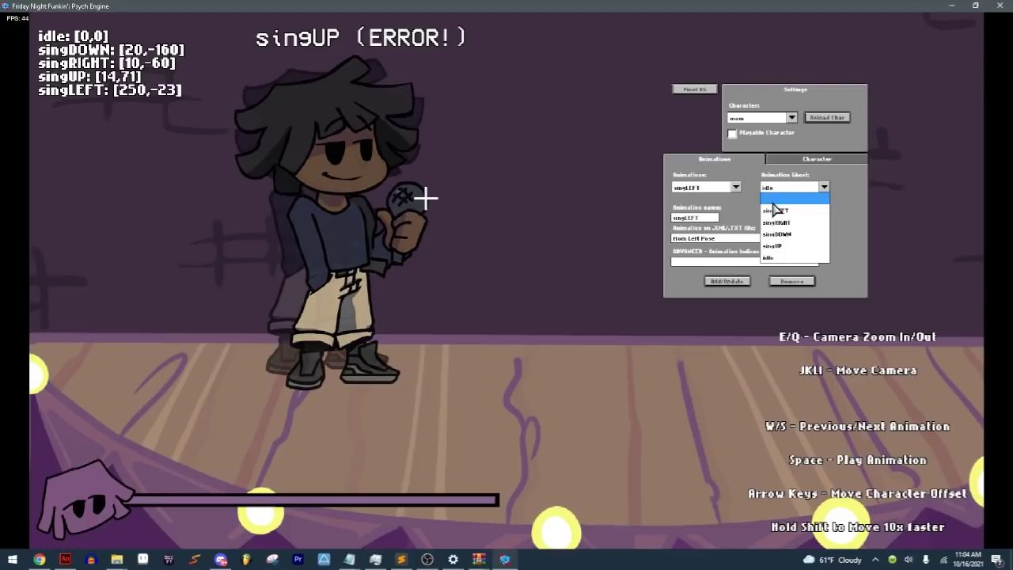
click(769, 204)
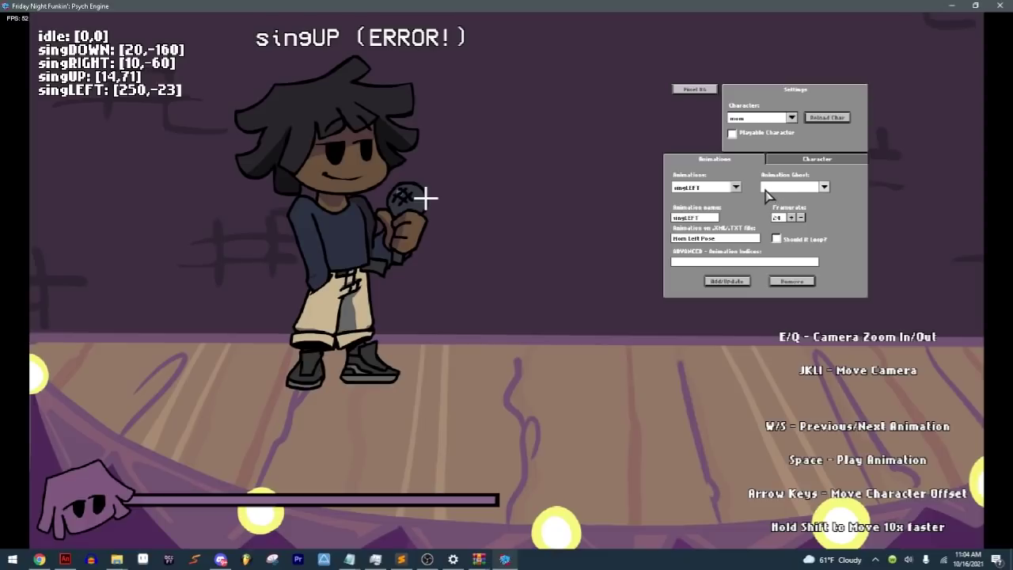
Step: Update singLEFT to use the XML animation "jojo left" and preview it against idle
click(707, 219)
click(725, 281)
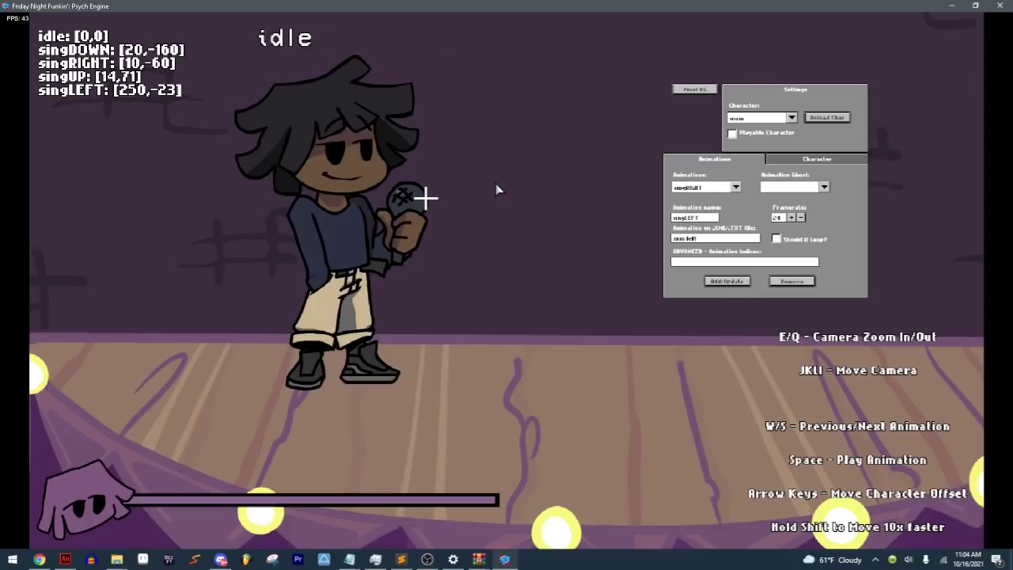
key(w)
key(s)
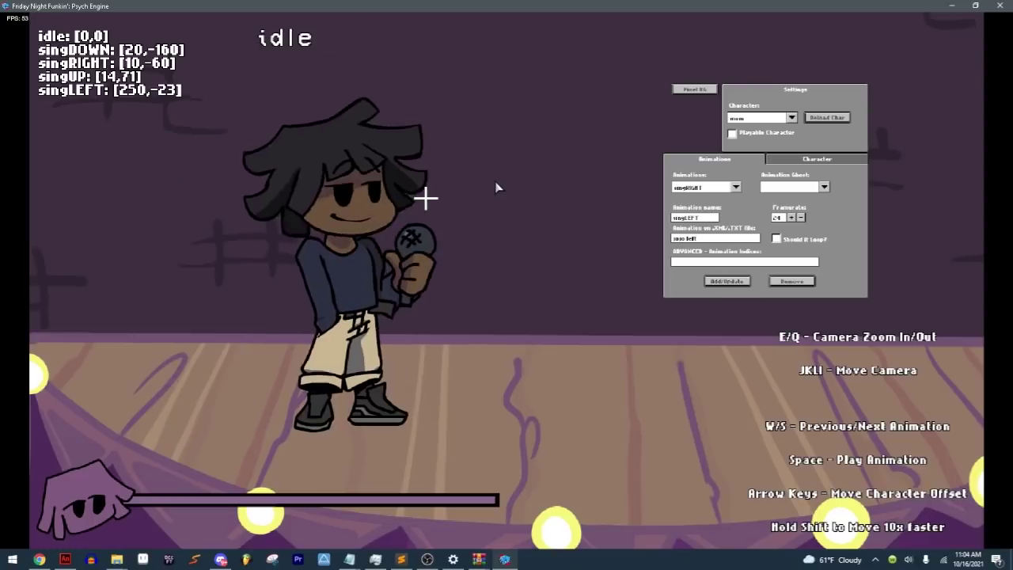
key(w)
Step: Update the singRIGHT animation to use the XML animation "jojo right"
click(693, 188)
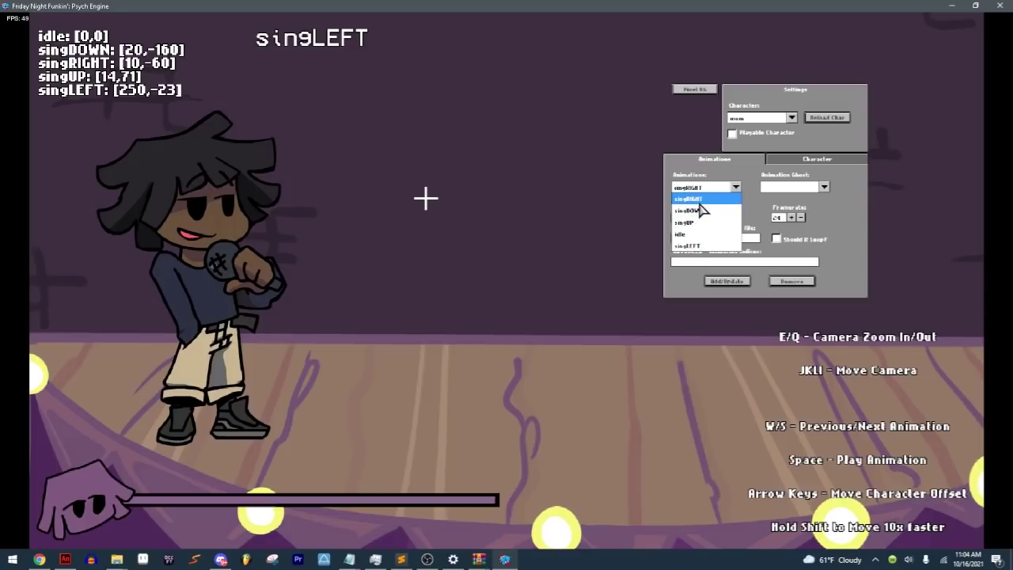
click(700, 200)
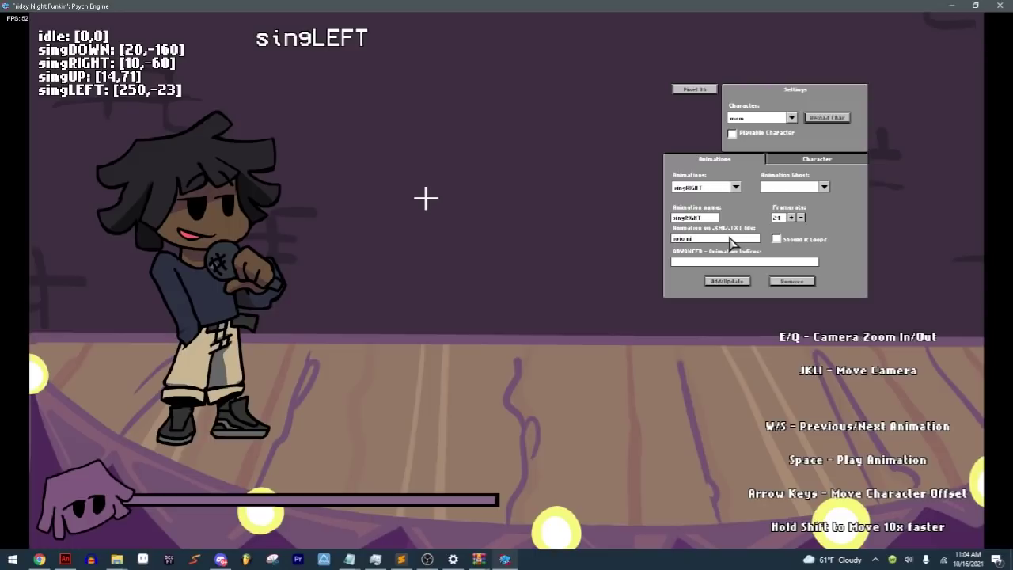
click(727, 281)
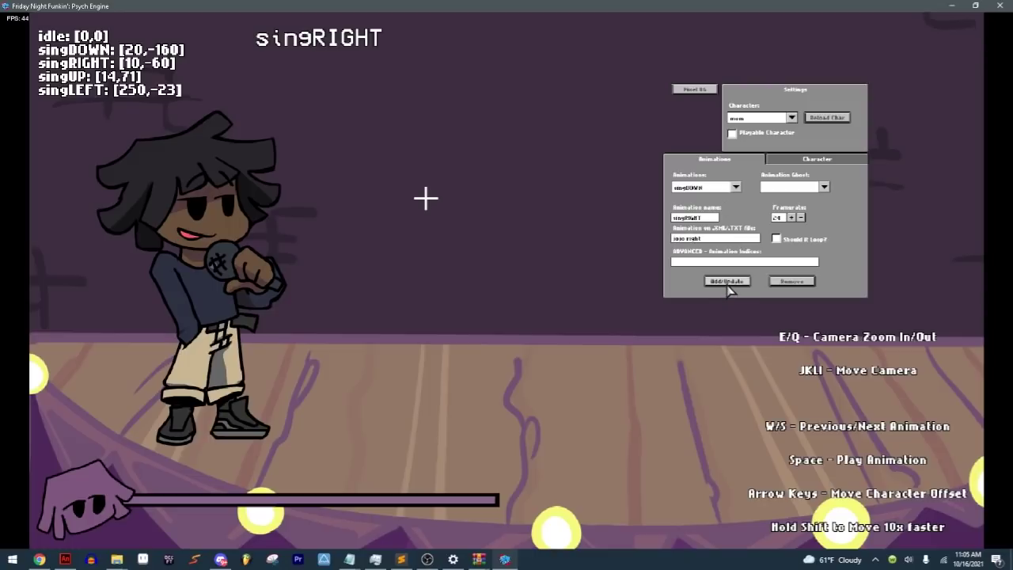
Step: Cycle through the idle, singLEFT, singRIGHT, singUP and singDOWN animations to compare their poses and positions
key(w)
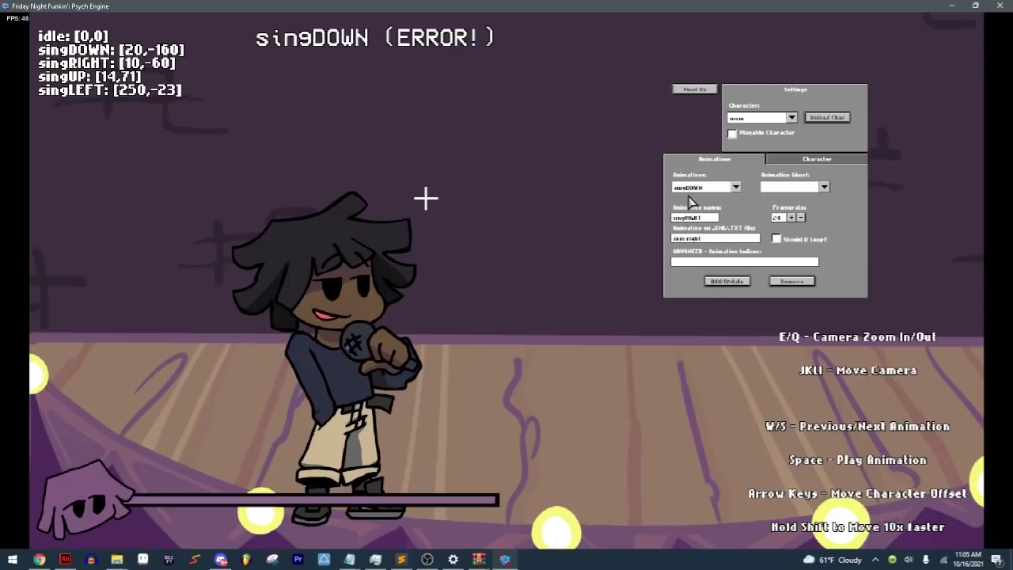
key(s)
key(s)
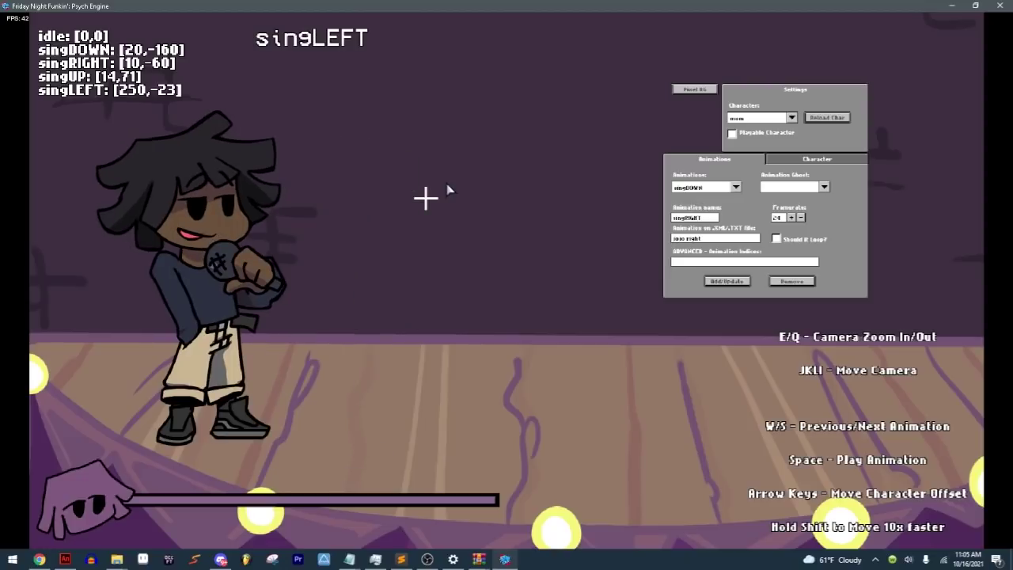
key(s)
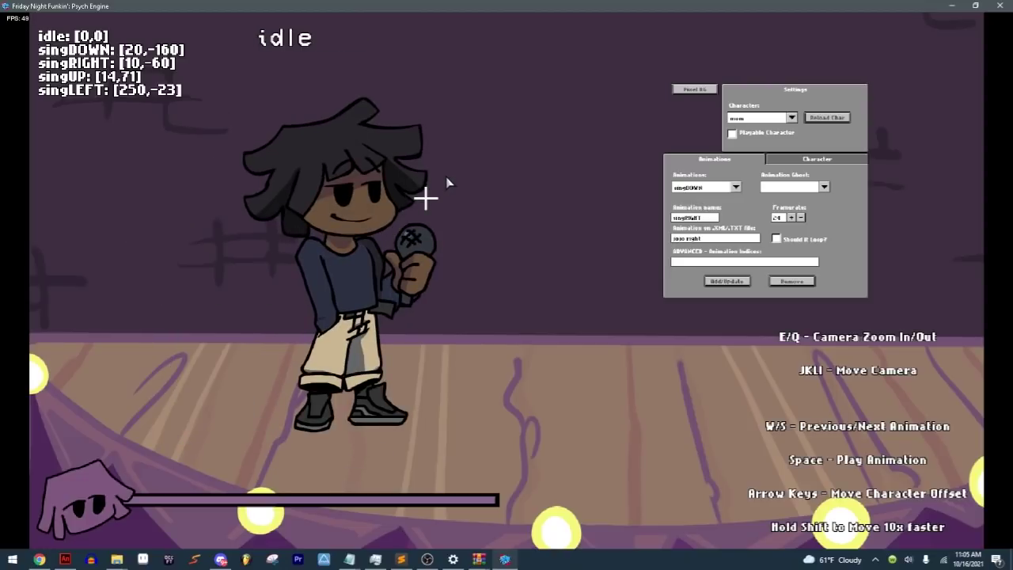
key(w)
key(s)
key(s)
key(s)
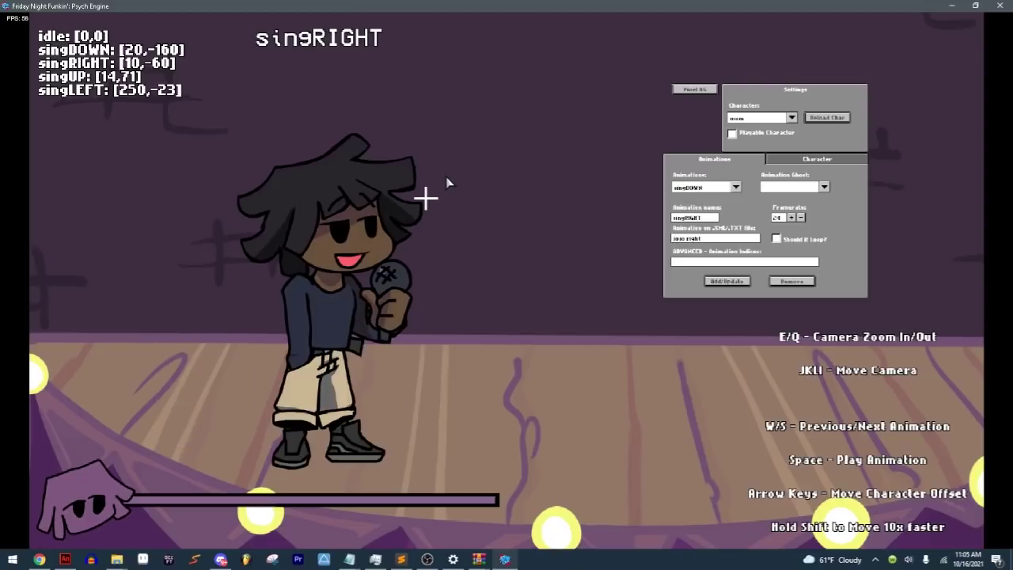
key(w)
key(w)
key(s)
key(s)
key(w)
key(w)
key(s)
key(s)
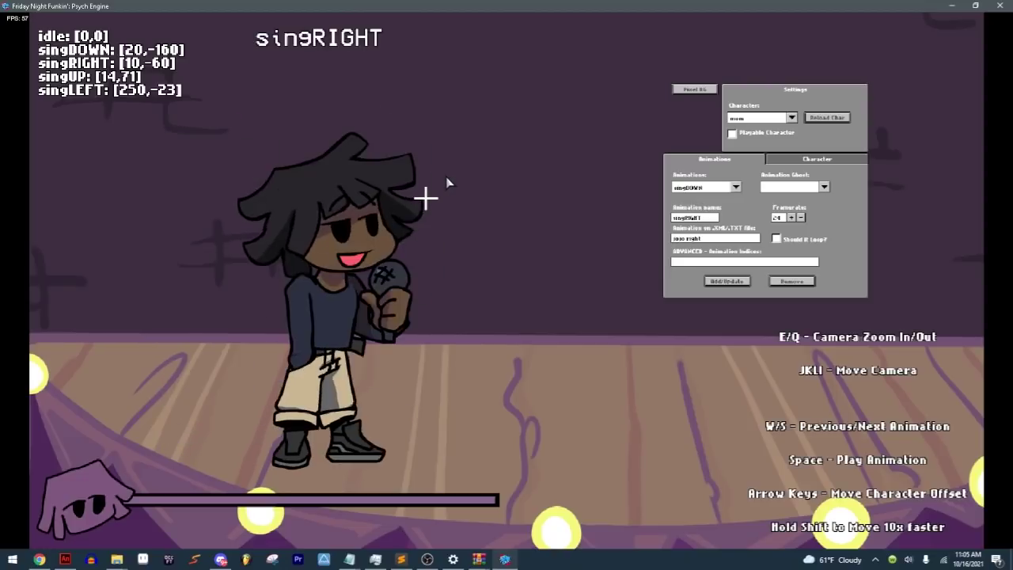
key(w)
key(w)
key(s)
key(s)
key(w)
key(w)
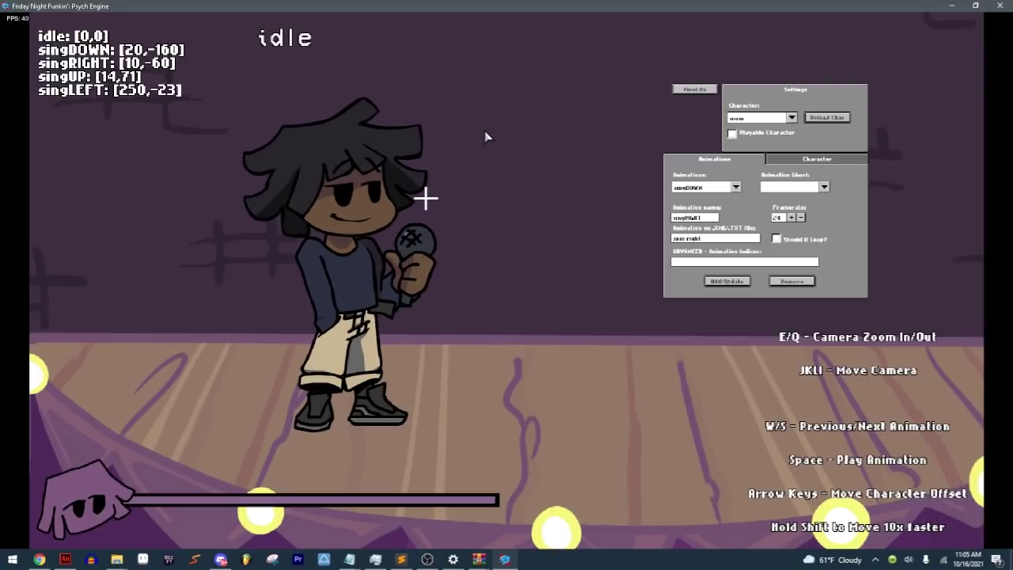
key(w)
key(w)
key(w)
key(w)
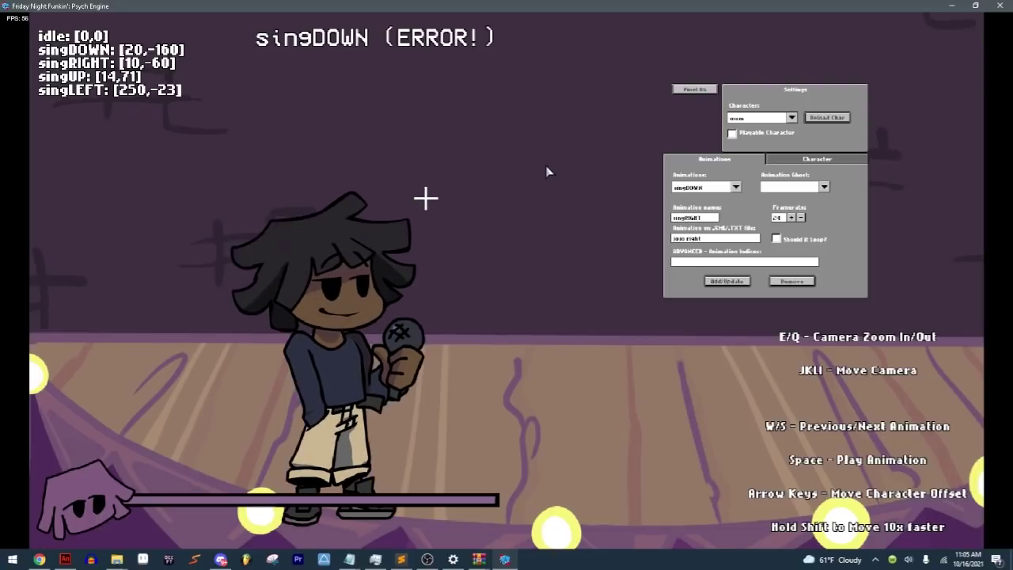
key(s)
key(s)
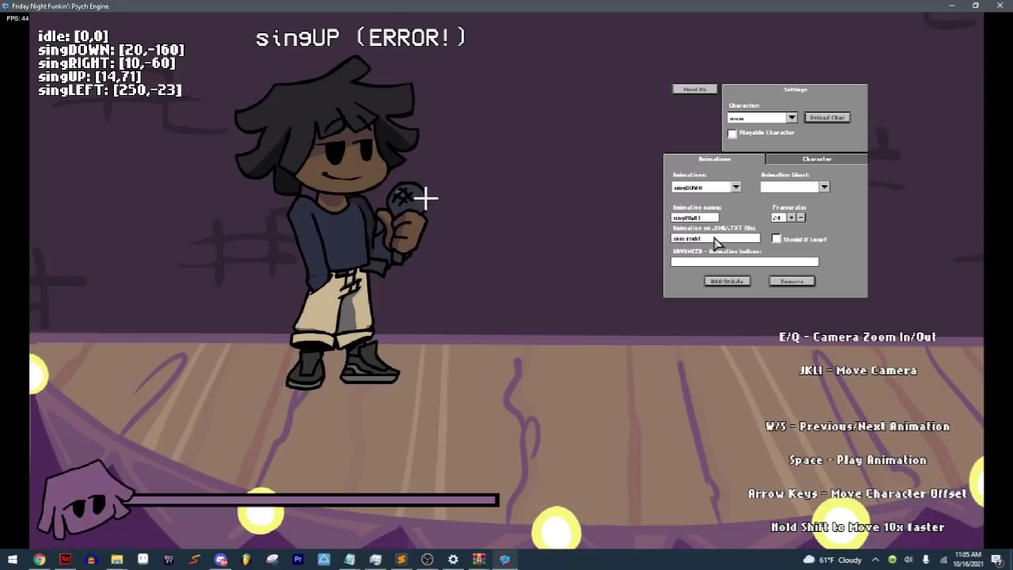
Step: Update the singUP animation to use the character's own up pose
click(716, 187)
click(699, 223)
click(725, 281)
Step: Update the singDOWN animation to use the XML animation "jojo down"
click(708, 188)
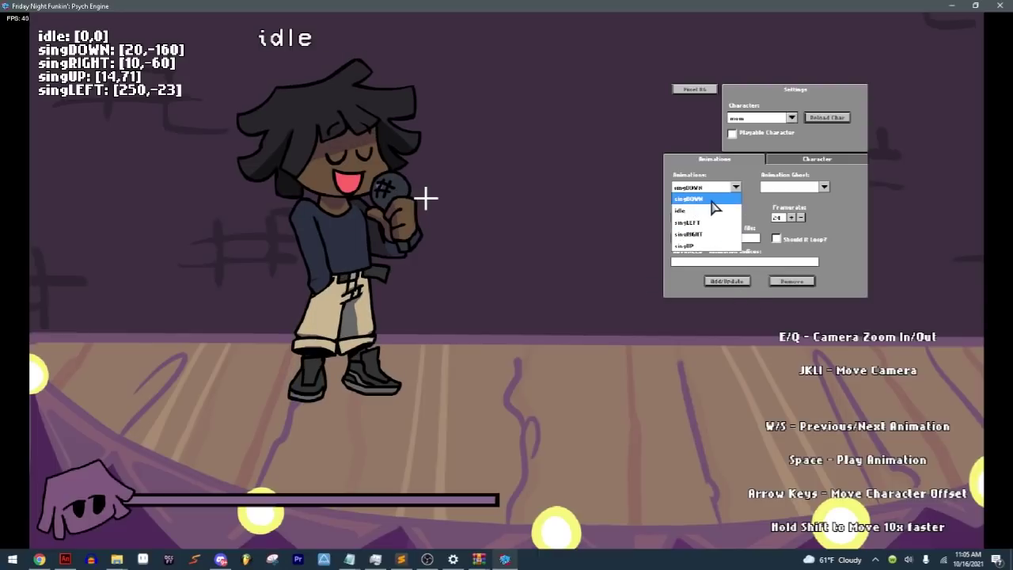
click(710, 200)
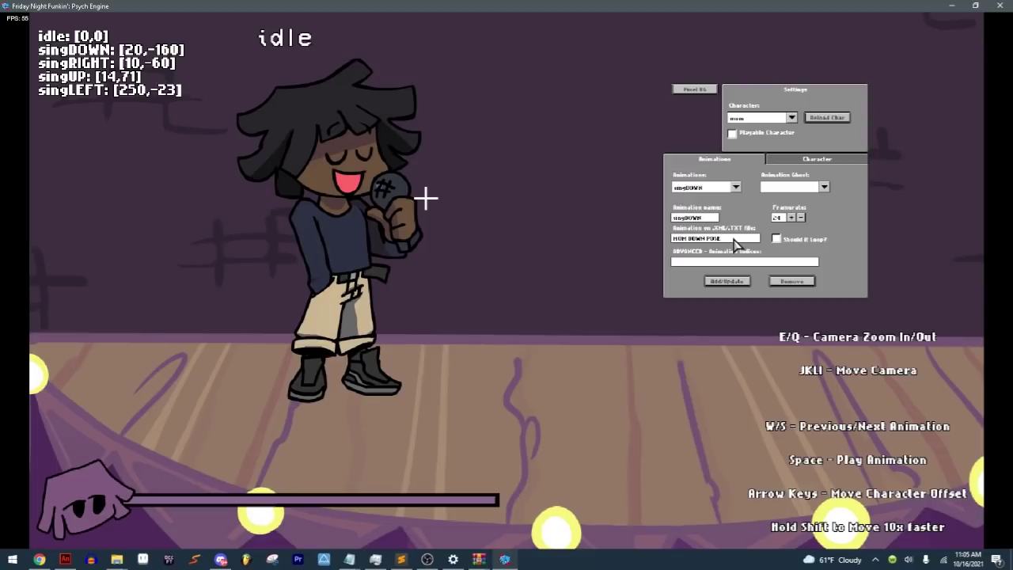
click(734, 239)
key(BackSpace)
key(BackSpace)
key(BackSpace)
key(BackSpace)
key(BackSpace)
key(BackSpace)
key(BackSpace)
key(BackSpace)
key(BackSpace)
key(BackSpace)
key(BackSpace)
key(BackSpace)
key(BackSpace)
click(716, 281)
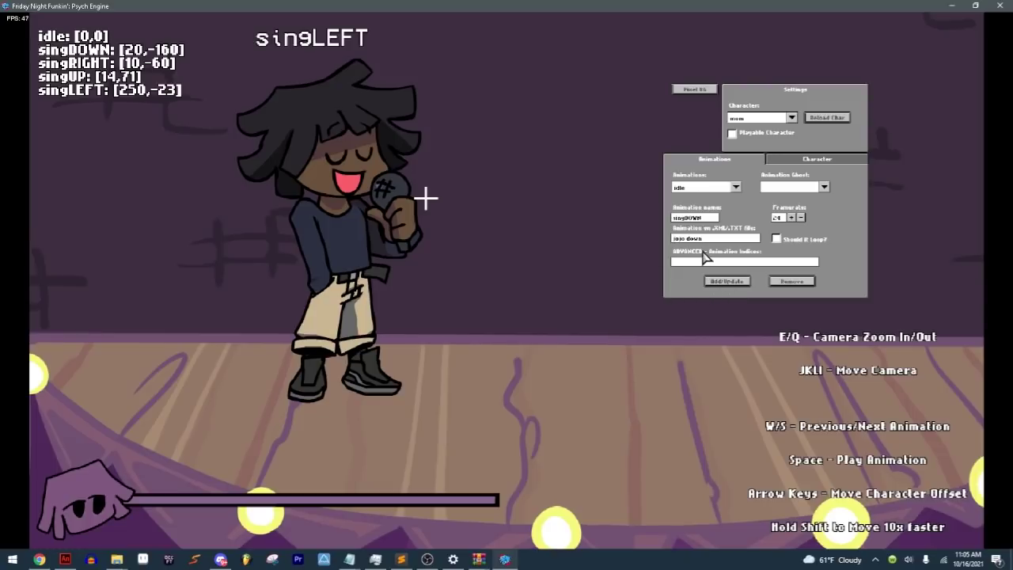
Step: Compare singDOWN with the idle pose and move its offset to [-10,-10]
key(s)
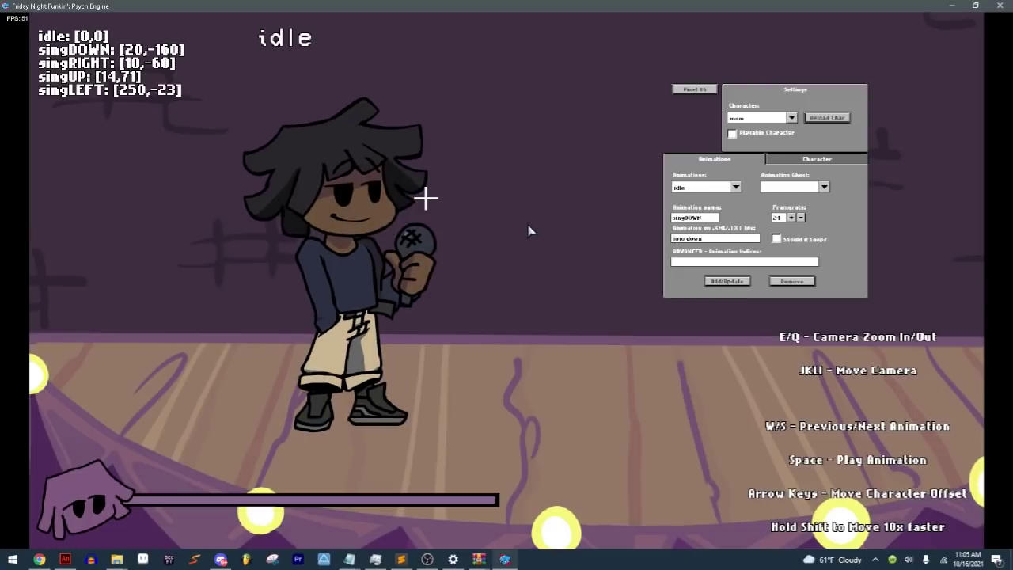
key(s)
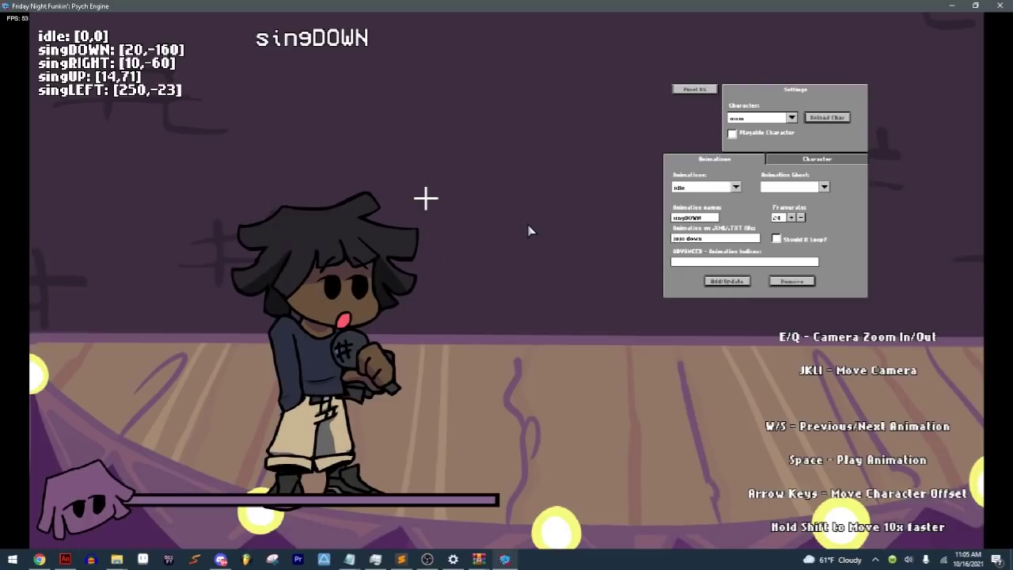
key(w)
key(s)
key(w)
key(s)
key(shift+Right)
key(shift+Up)
key(shift+Right)
key(shift+Right)
key(shift+Up)
key(shift+Up)
key(shift+Up)
key(shift+Up)
key(shift+Up)
key(shift+Up)
key(shift+Up)
key(shift+Up)
key(shift+Up)
key(shift+Up)
key(shift+Up)
key(shift+Up)
key(shift+Up)
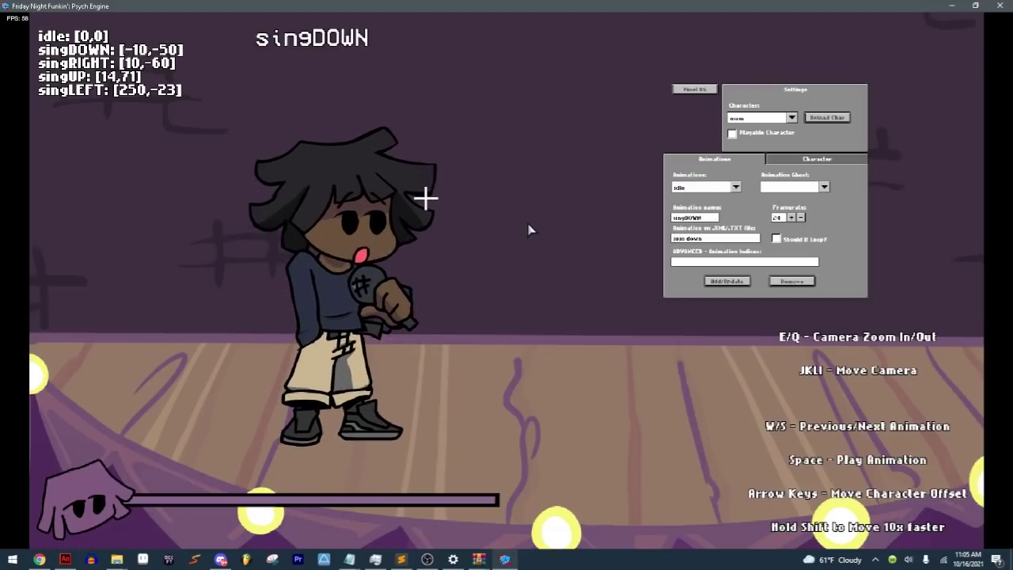
key(w)
key(s)
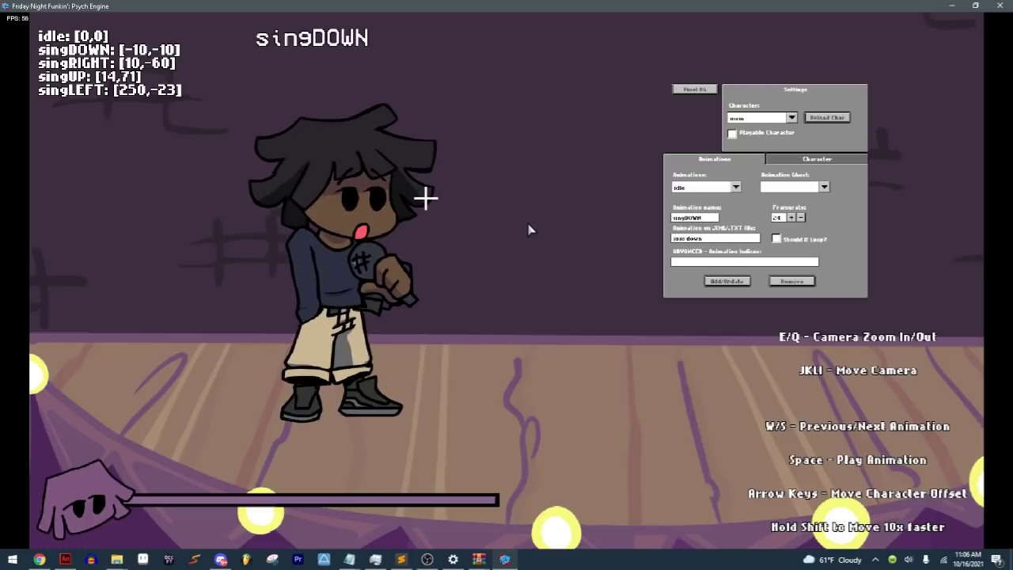
Step: Shift the singDOWN offset to [-20,-30] and check it against idle
key(shift+Right)
key(shift+Down)
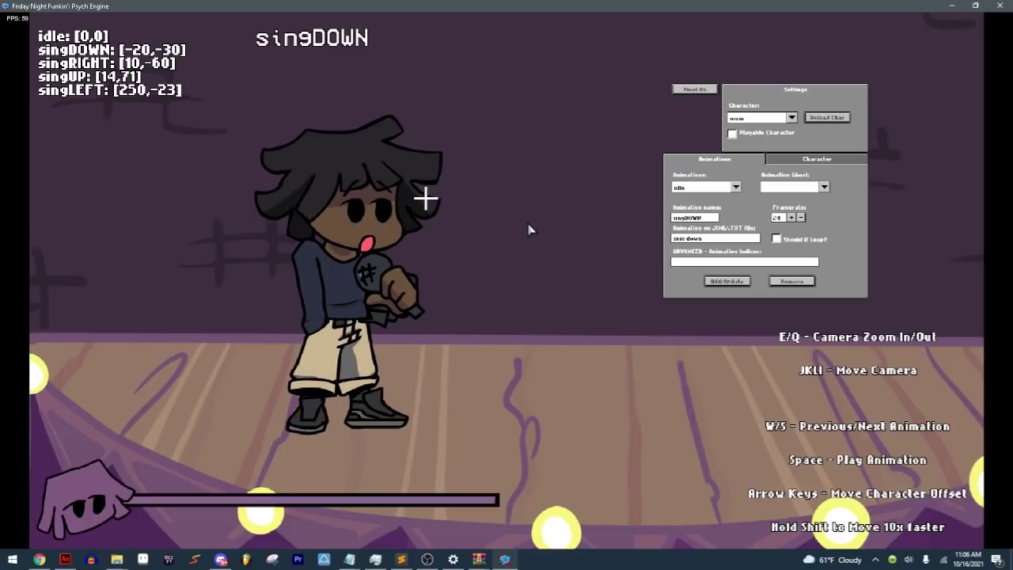
key(w)
key(s)
Step: Fine-tune the singDOWN offset to [-23,-26] so the pose lines up with idle
key(Up)
key(Up)
key(Right)
key(Up)
key(Up)
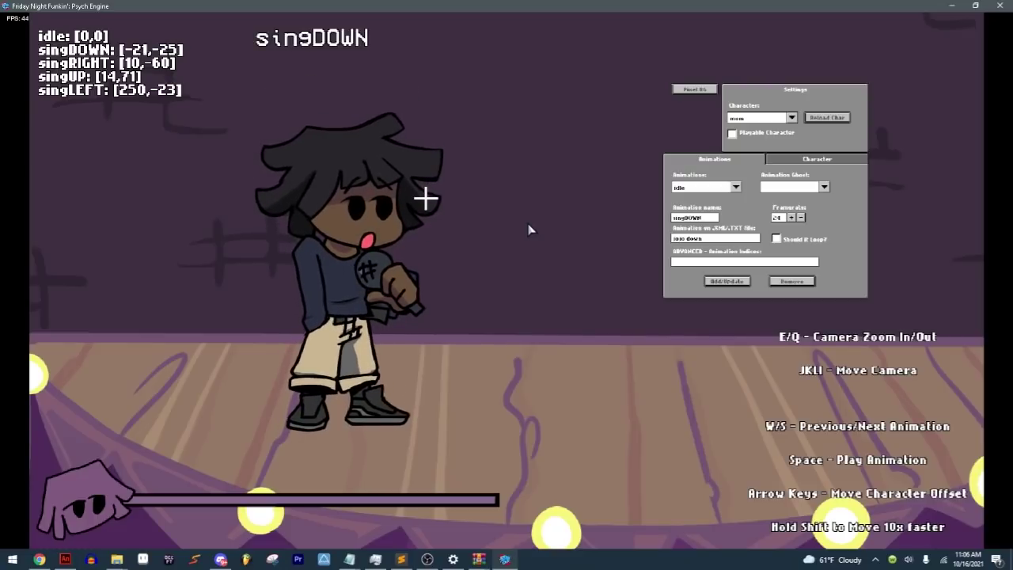
key(Right)
key(Right)
key(Up)
key(Up)
key(w)
key(s)
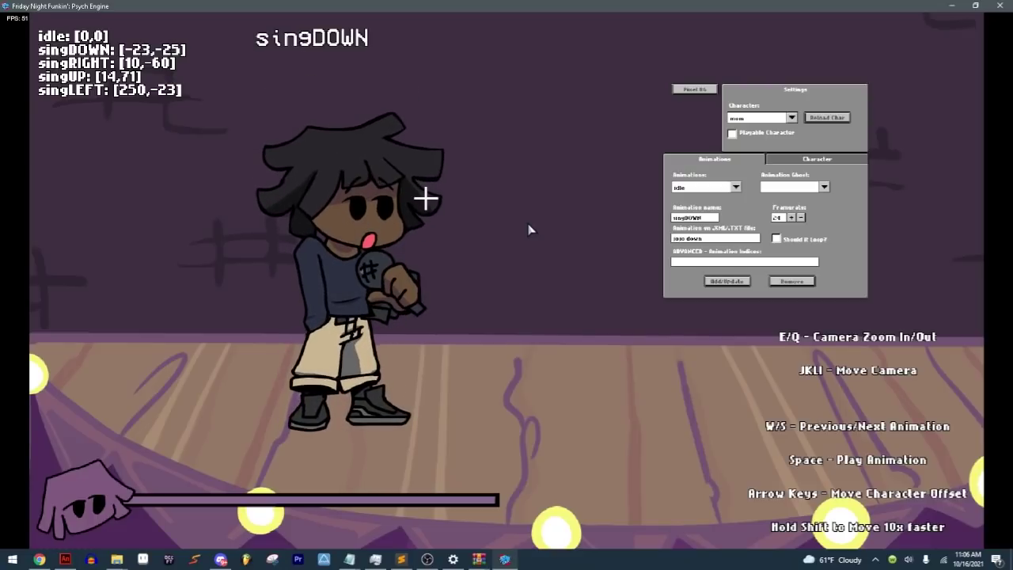
key(s)
key(s)
key(s)
key(s)
key(s)
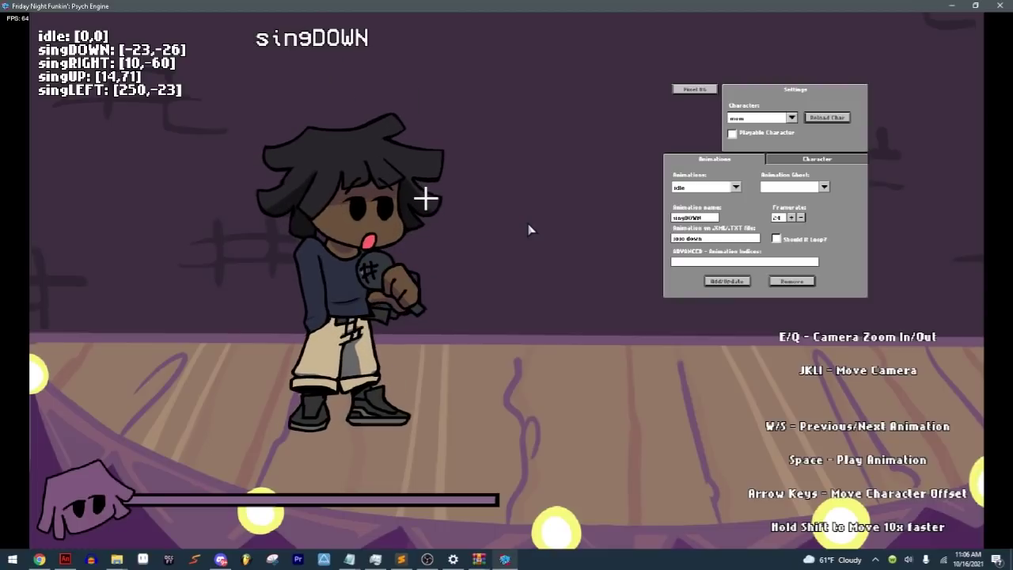
Step: Lower the singUP animation to offset [14,21] to match the idle position
key(s)
key(s)
key(w)
key(w)
key(s)
key(s)
key(shift+Down)
key(shift+Down)
key(shift+Down)
key(shift+Down)
key(shift+Down)
key(w)
key(s)
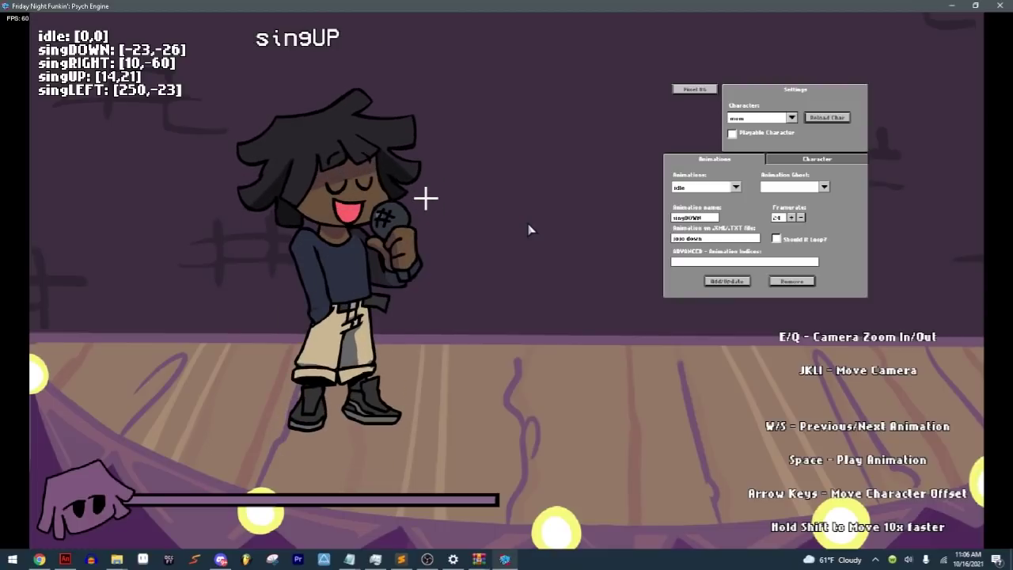
Step: Switch back and forth between animations to compare the alignment of the singUP pose
key(w)
key(w)
key(s)
key(s)
key(w)
key(w)
key(s)
key(s)
key(w)
key(w)
Step: Move the singRIGHT animation's offset to [-10,10]
key(s)
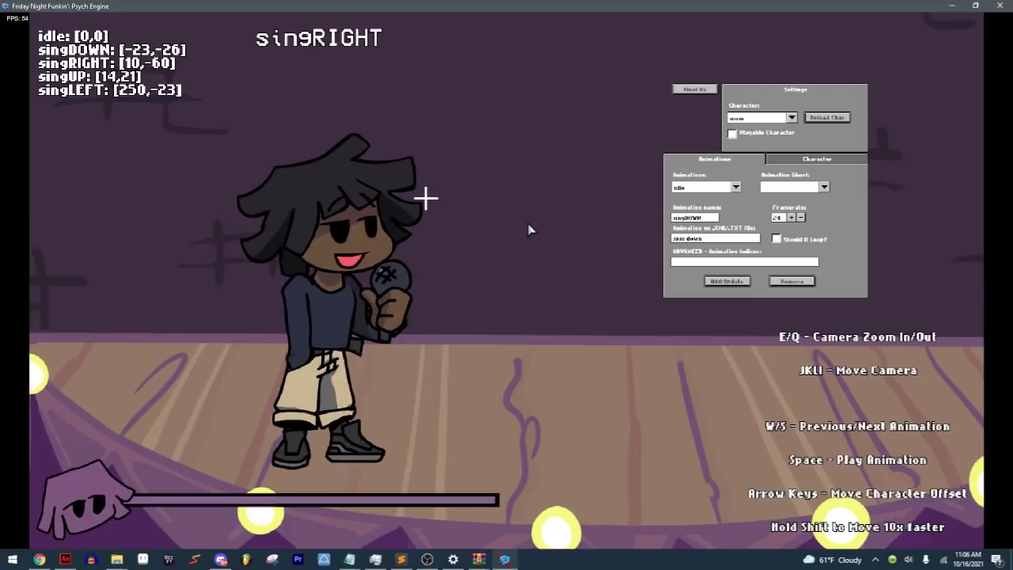
key(shift+Up)
key(shift+Up)
key(shift+Up)
key(shift+Up)
key(shift+Up)
key(shift+Right)
key(shift+Right)
key(shift+Up)
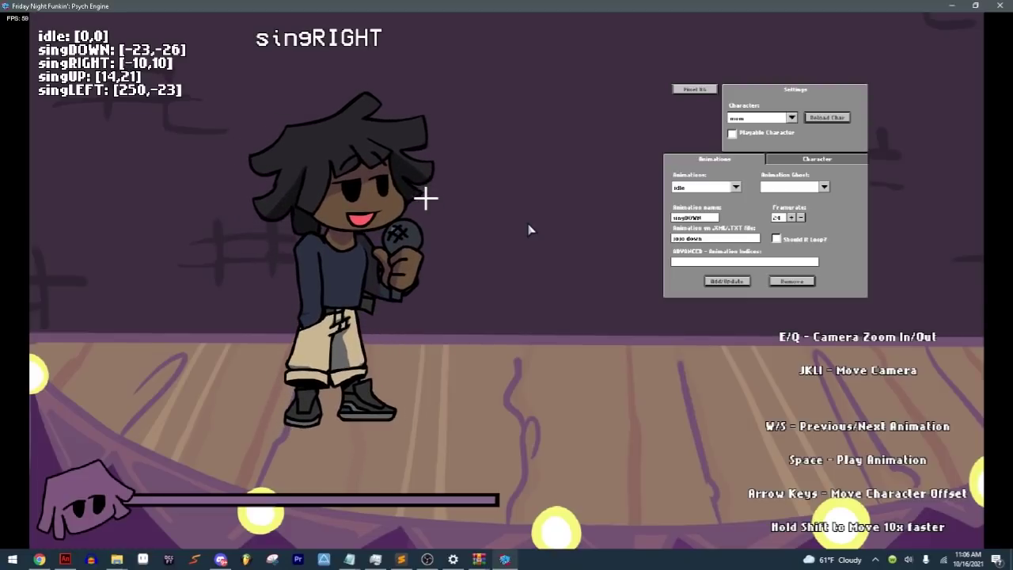
Step: Fine-tune the singRIGHT offset to [-15,3] after comparing it with the neighbouring animation
key(s)
key(w)
key(Up)
key(Up)
key(Up)
key(Up)
key(Up)
key(Up)
key(Up)
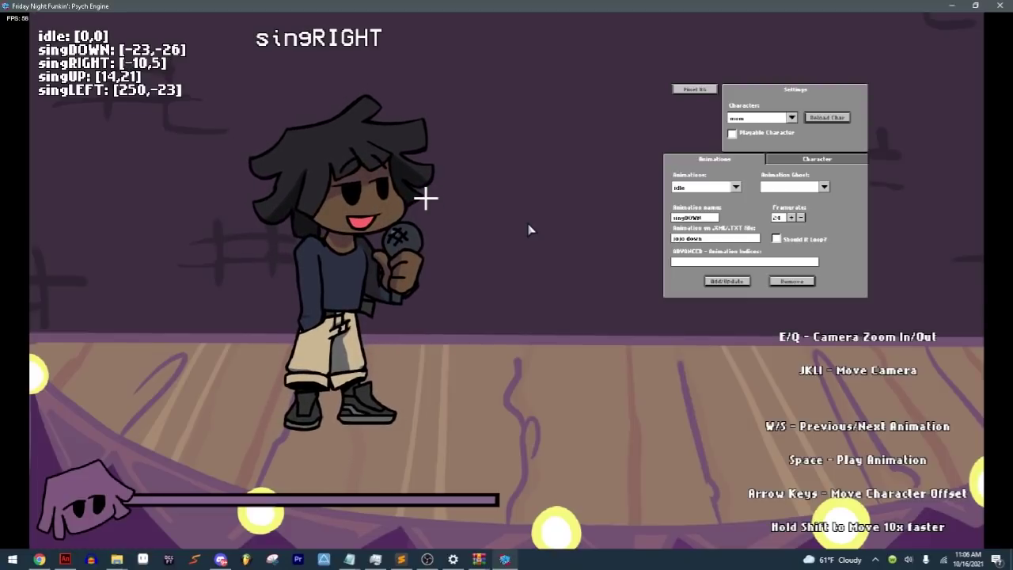
key(Down)
key(Down)
key(Right)
key(Right)
key(Right)
key(Right)
key(Right)
Step: Move the singLEFT animation horizontally toward the idle position, to offset [-10,-23]
key(s)
key(s)
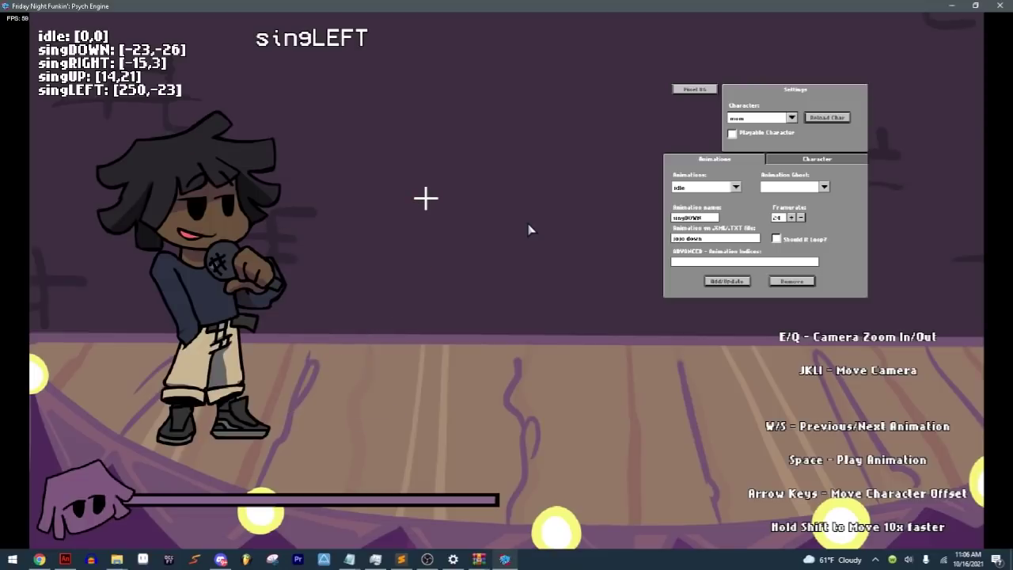
key(shift+Right)
key(shift+Right)
key(shift+Right)
key(shift+Right)
key(shift+Right)
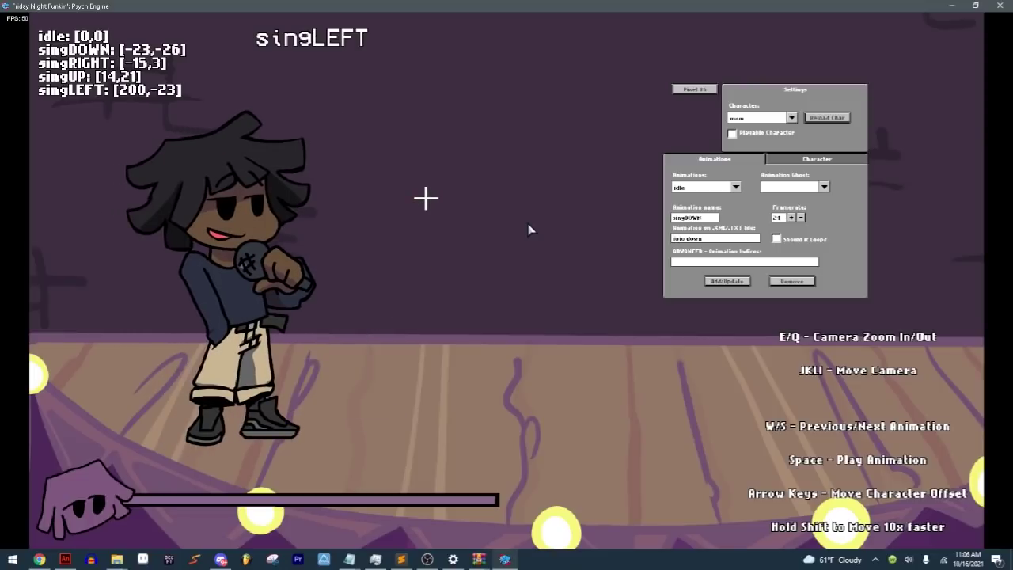
key(shift+Right)
key(shift+Right)
key(shift+Right)
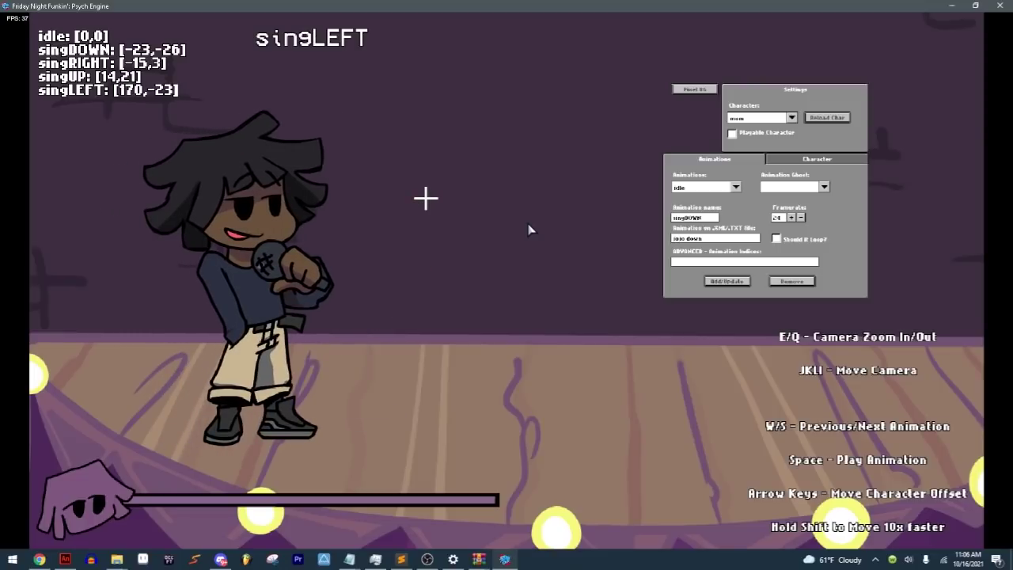
key(shift+Right)
key(shift+Right)
key(shift+Right)
key(shift+Right)
key(shift+Right)
key(shift+Right)
key(shift+Right)
key(shift+Right)
key(shift+Right)
key(shift+Right)
key(shift+Right)
key(shift+Right)
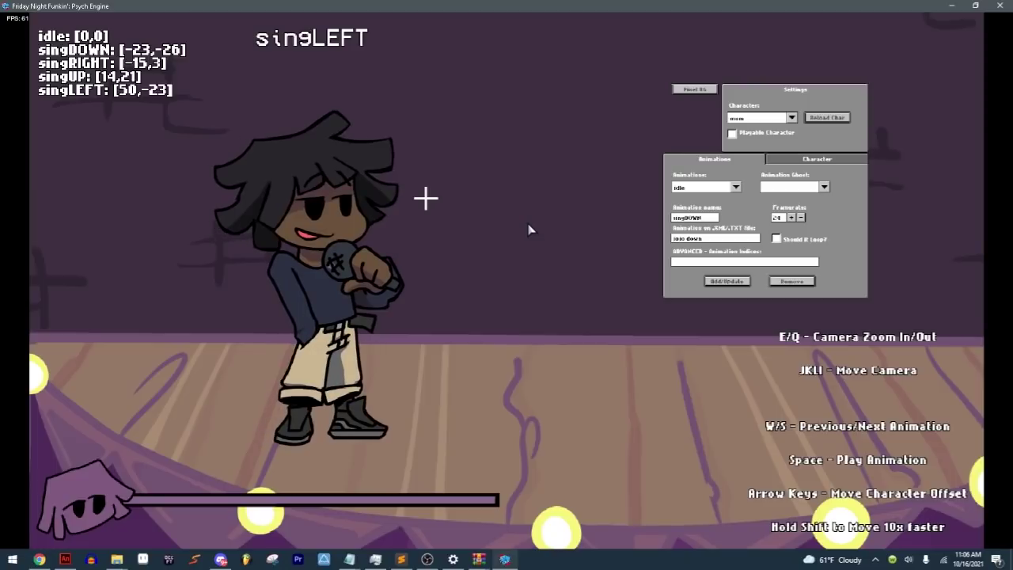
key(shift+Right)
key(shift+Right)
key(shift+Right)
key(shift+Right)
key(shift+Right)
key(shift+Left)
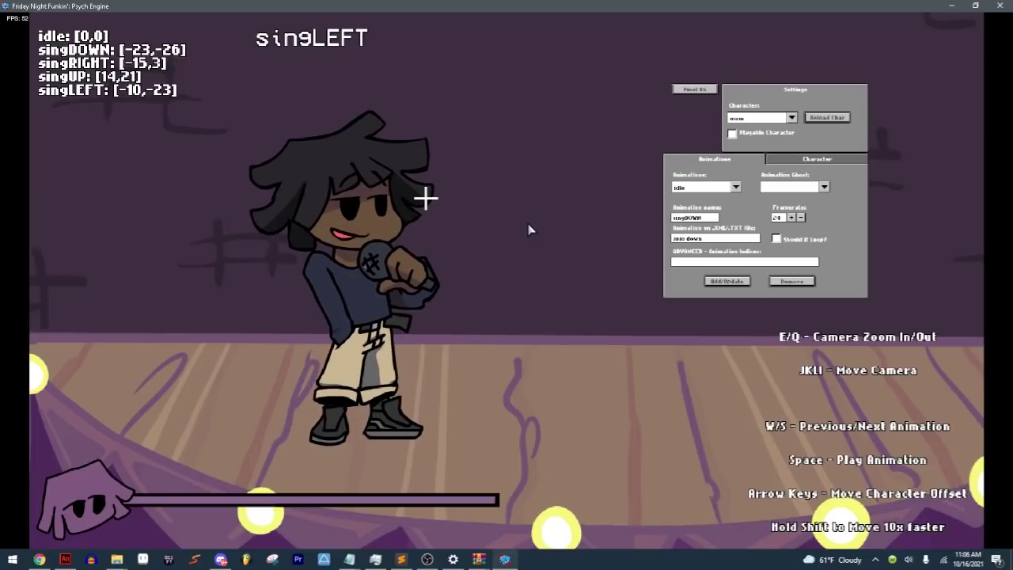
Step: Raise the singLEFT animation and correct its horizontal position to offset [0,7]
key(shift+Right)
key(shift+Right)
key(shift+Up)
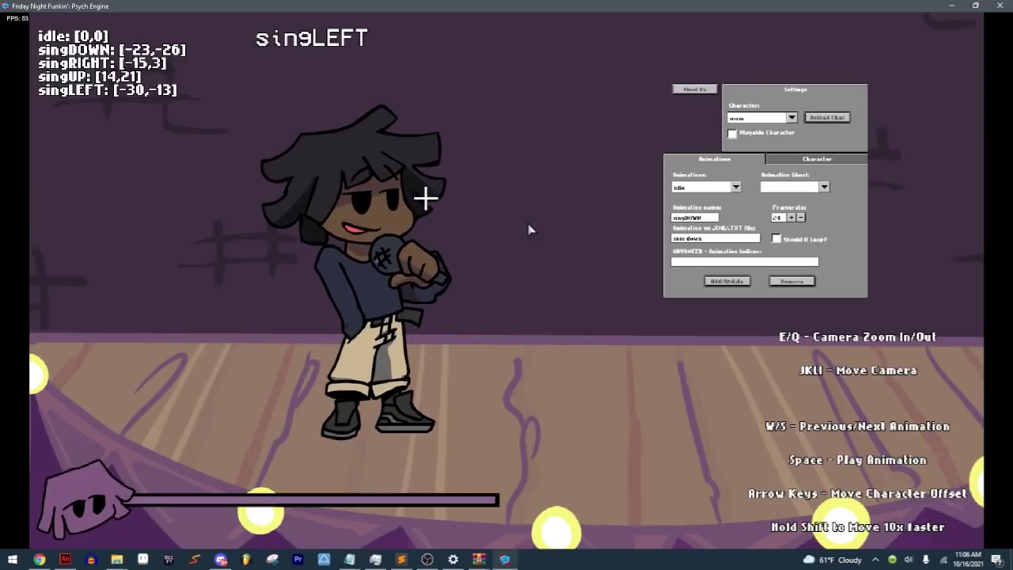
key(shift+Up)
key(shift+Left)
key(shift+Left)
key(shift+Up)
key(shift+Left)
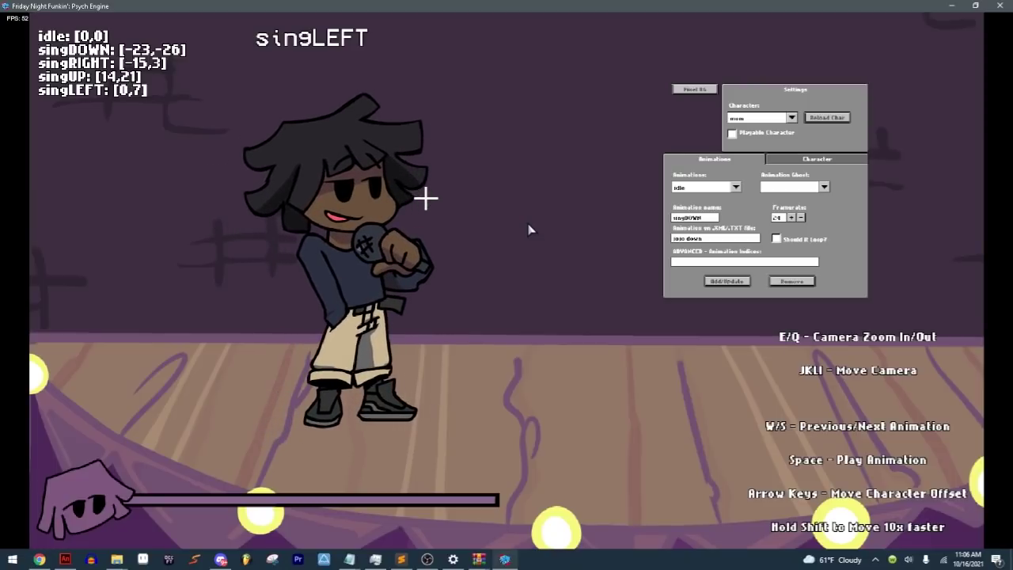
Step: Refine the singLEFT offset to [20,1], comparing the pose with the neighbouring animation
key(s)
key(w)
key(shift+Left)
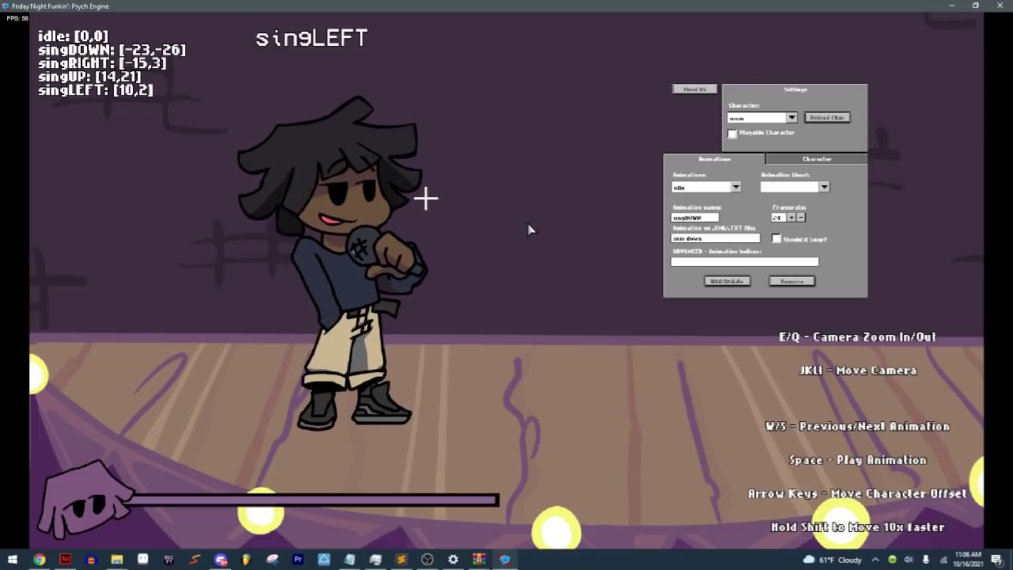
key(Down)
key(Down)
key(Down)
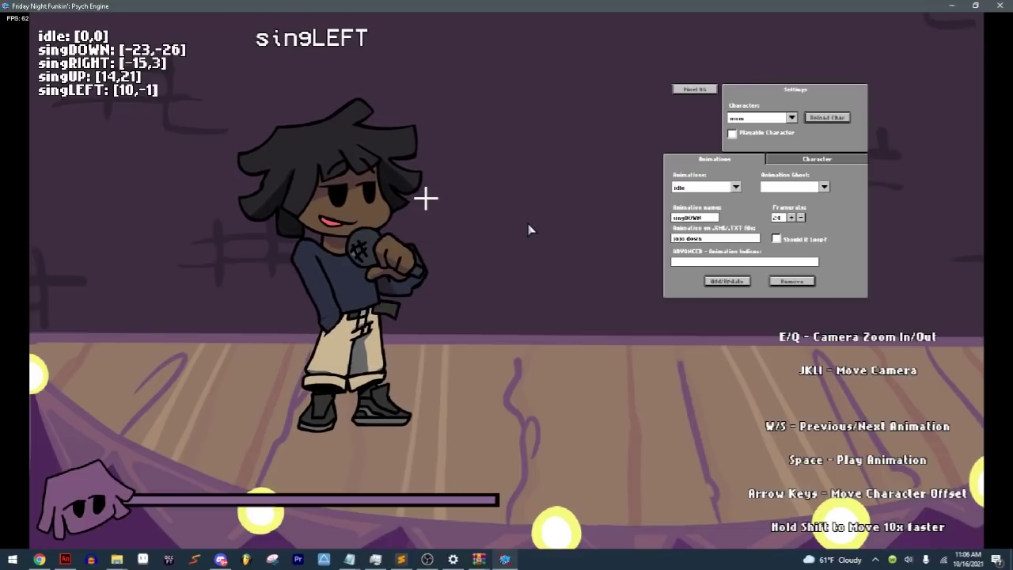
key(shift+Left)
key(Up)
key(Up)
key(s)
key(w)
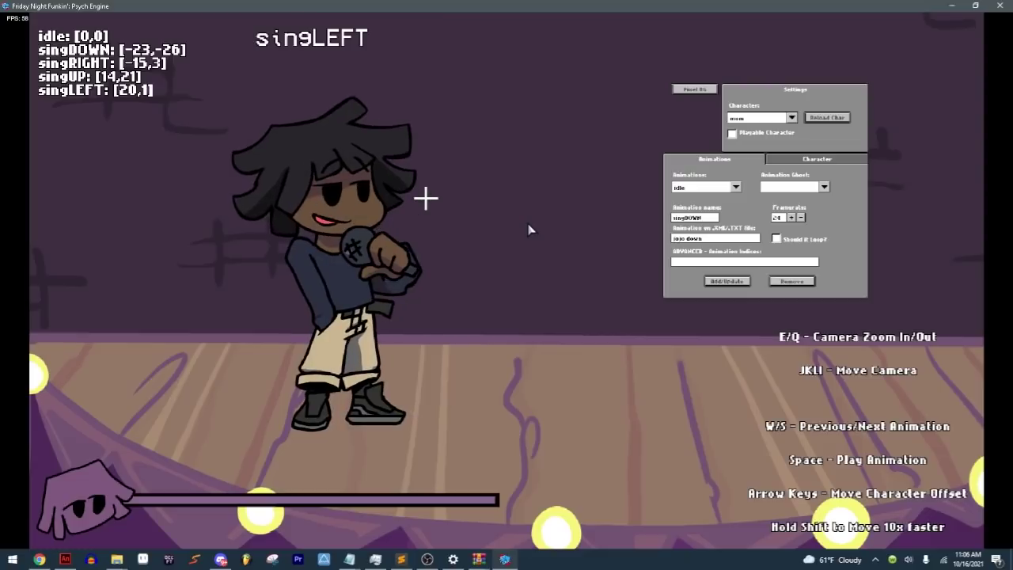
Step: Nudge the singLEFT animation's offset to [17,0], comparing its pose with the neighbouring animations
key(Down)
key(Down)
key(s)
key(w)
key(Left)
key(Left)
key(Up)
key(Left)
key(s)
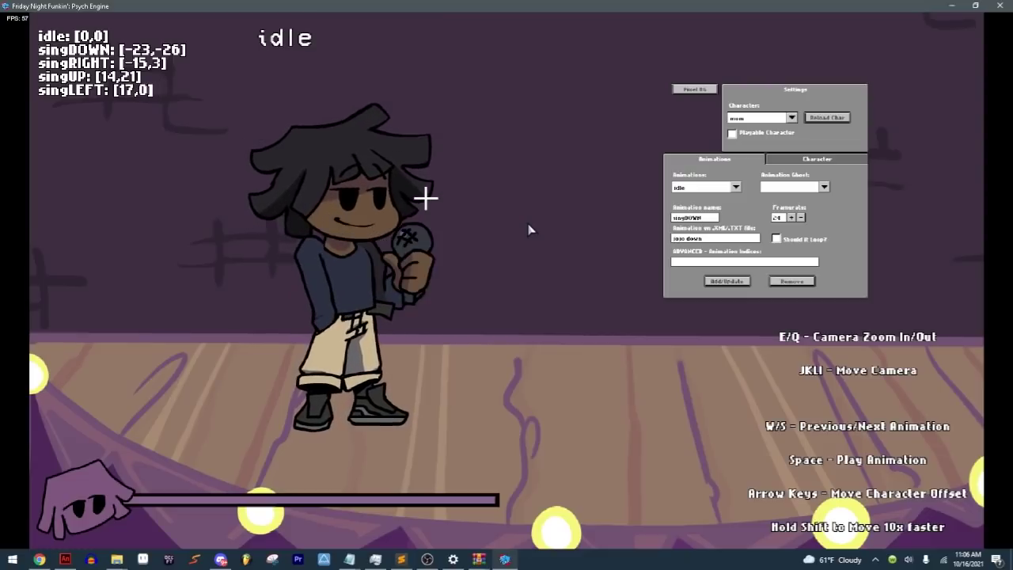
Step: Fine-tune the singLEFT offset to [16,0] by switching between it and the idle pose
key(w)
key(s)
key(s)
key(Right)
key(Right)
key(w)
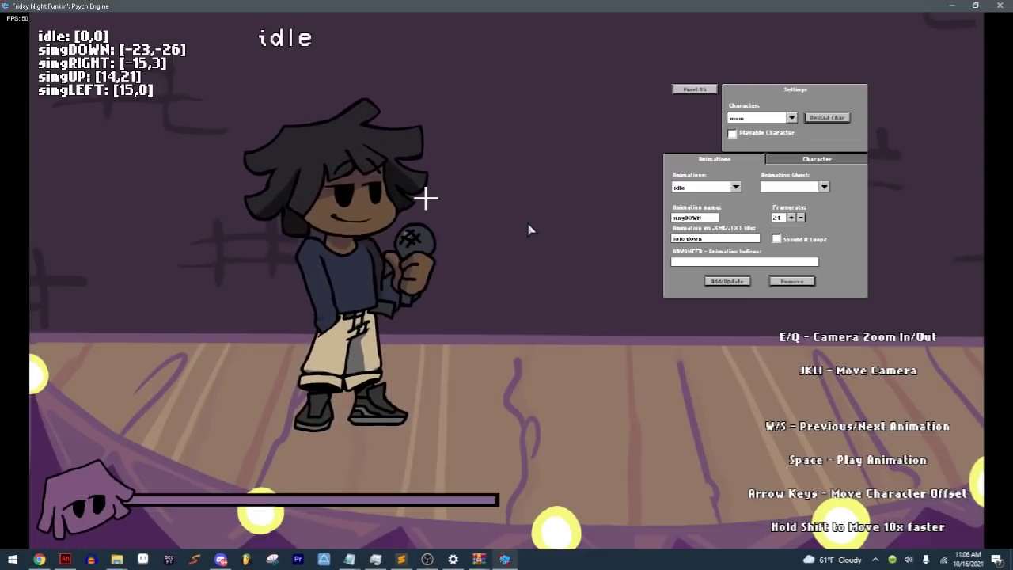
key(s)
key(Left)
key(w)
key(w)
key(s)
key(w)
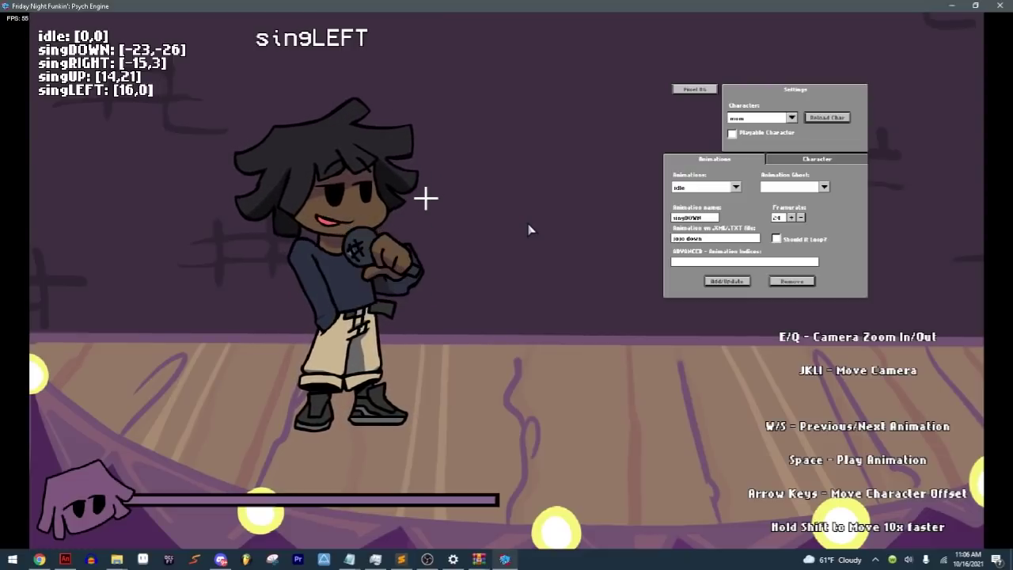
Step: Shift the singRIGHT offset to [-16,3] and compare it with the adjacent animations
key(w)
key(w)
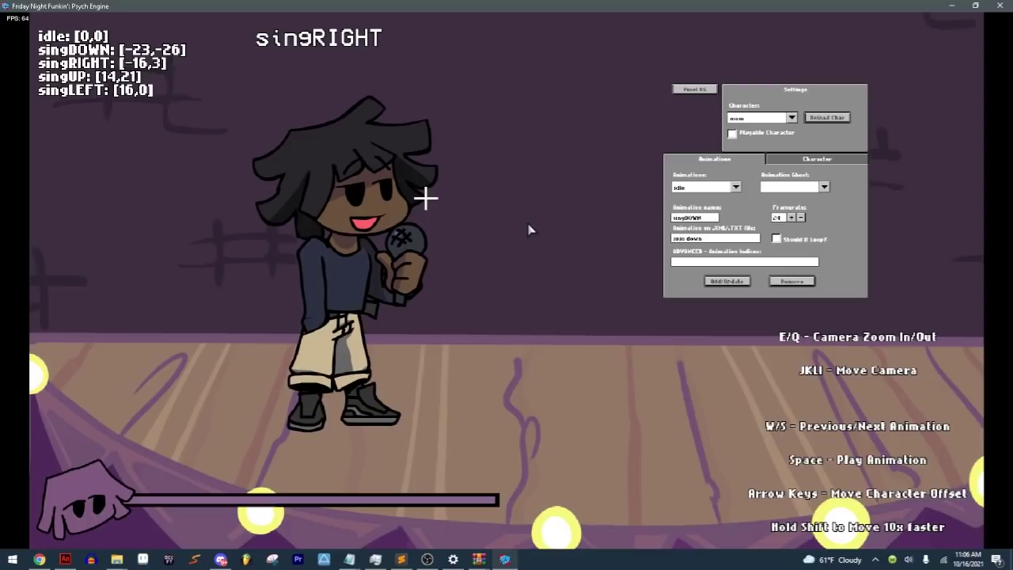
key(s)
key(w)
key(w)
key(w)
key(s)
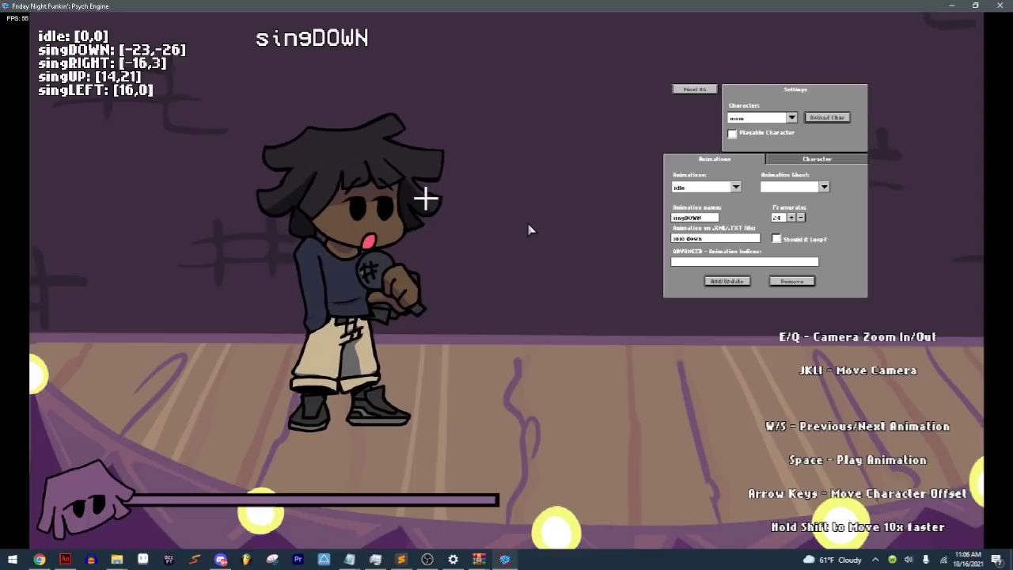
Step: Adjust the singUP animation's horizontal position to offset [9,21]
key(w)
key(w)
key(s)
key(s)
key(s)
key(s)
key(Left)
key(Left)
key(Left)
Step: Move the singRIGHT animation to offset [-25,5] and compare it with the other poses
key(w)
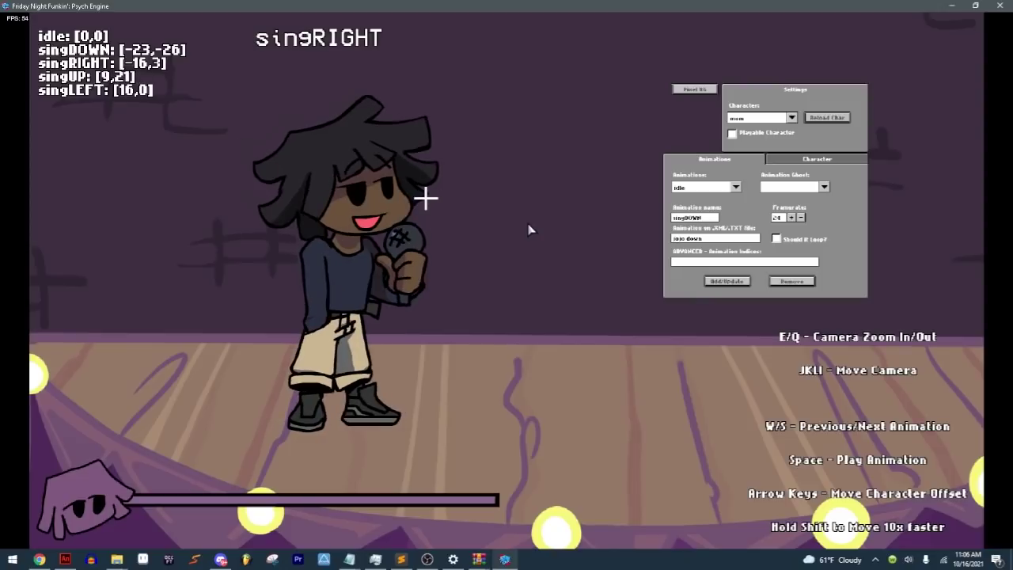
key(shift+Left)
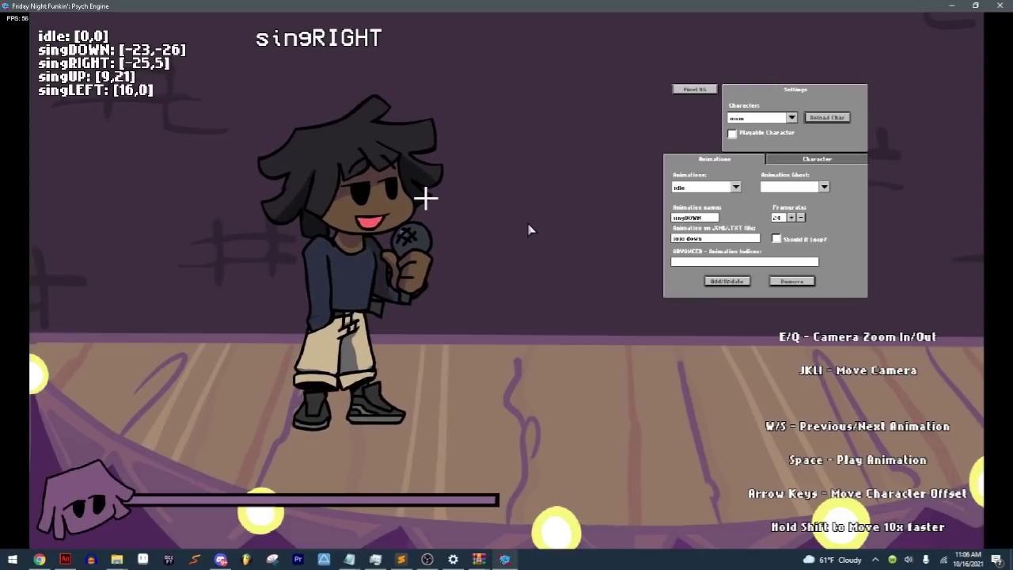
key(s)
key(s)
key(w)
key(w)
key(s)
key(s)
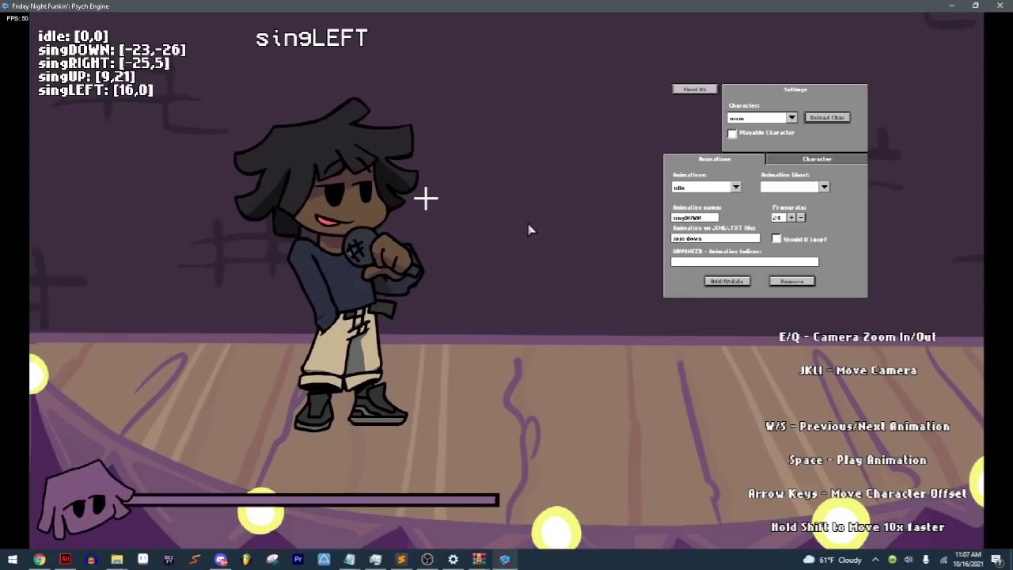
Step: Correct the singRIGHT offset to [-26,3], checking it against the neighbouring animation
key(w)
key(Right)
key(Down)
key(s)
key(w)
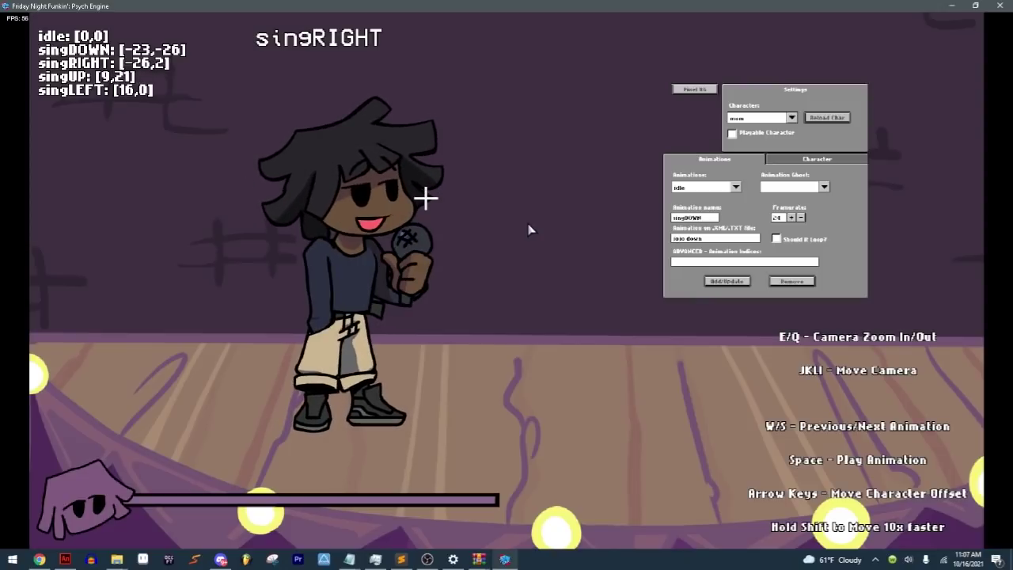
key(s)
key(w)
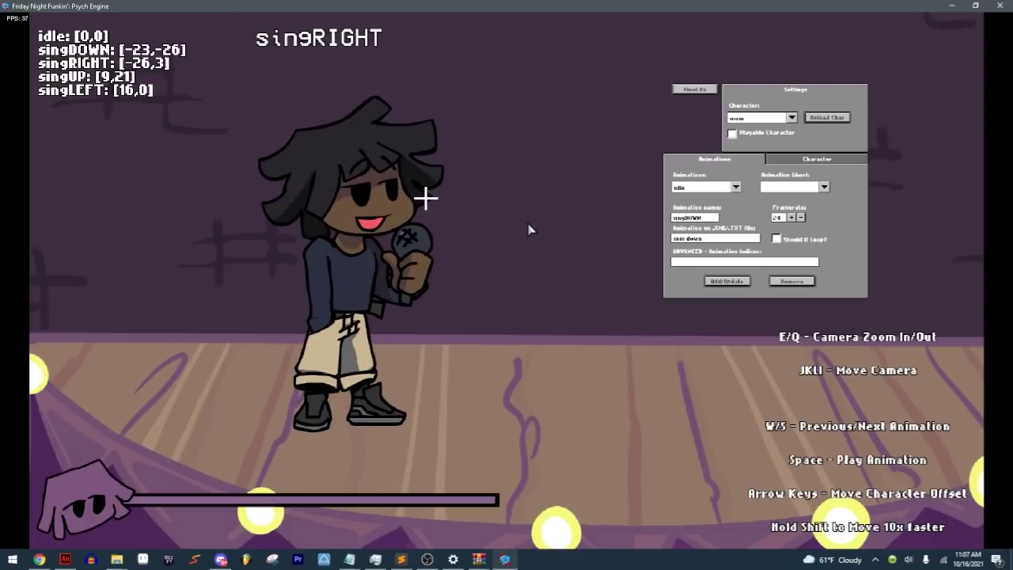
Step: Examine how the singRIGHT and singLEFT poses line up by switching back and forth between them
key(s)
key(w)
key(s)
key(w)
key(s)
key(w)
key(s)
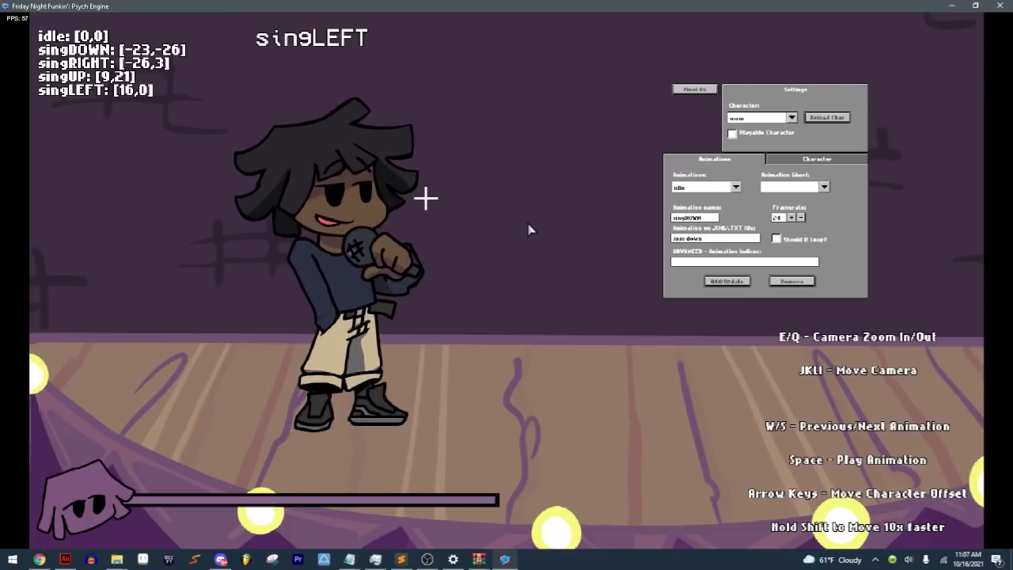
key(w)
key(s)
key(w)
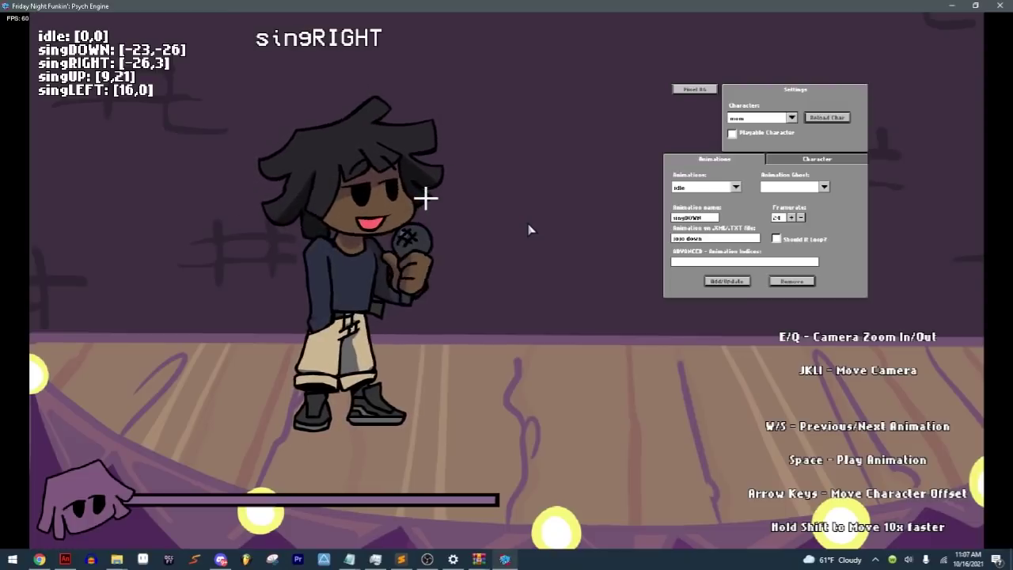
key(s)
key(w)
key(s)
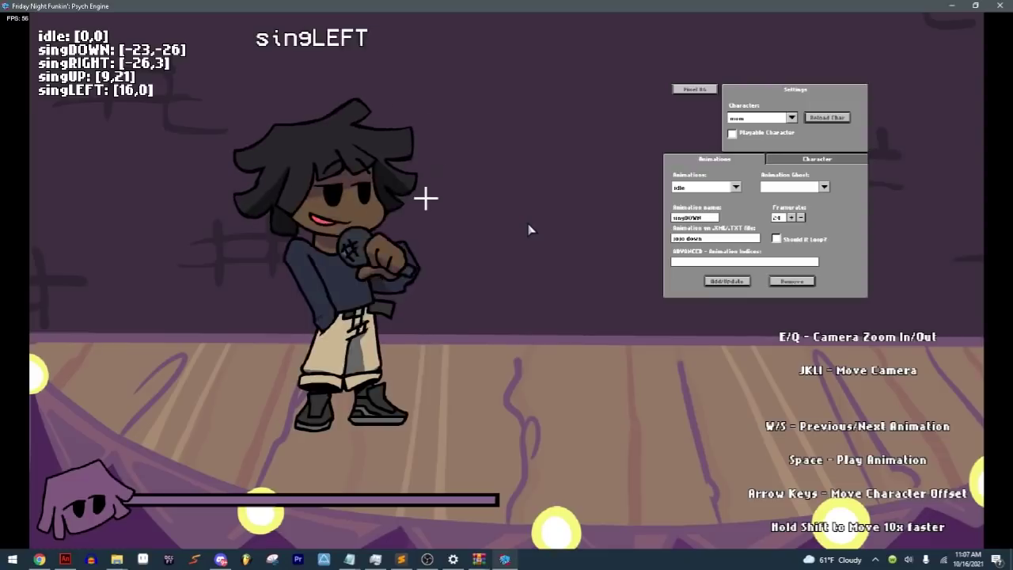
key(w)
key(s)
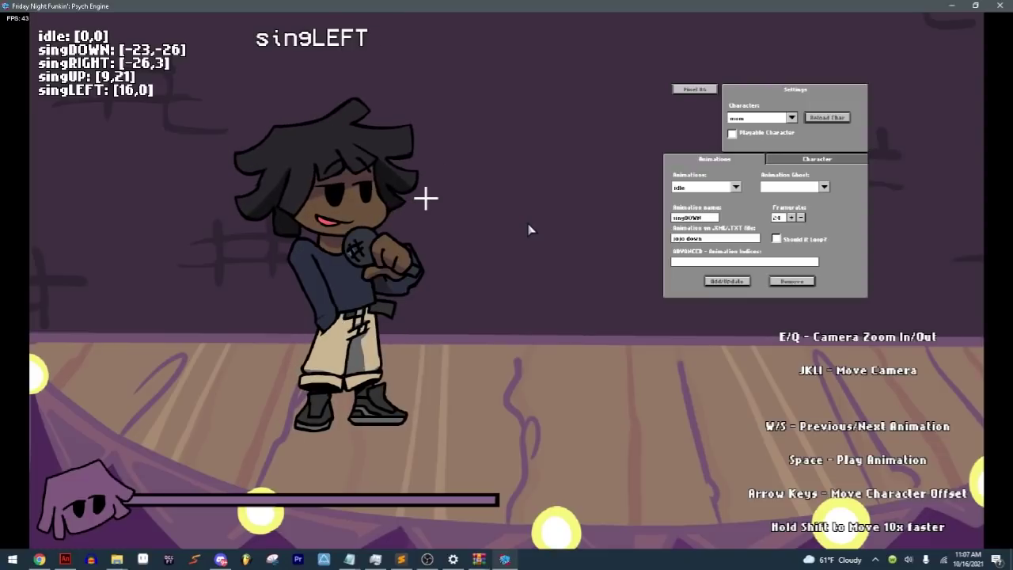
Step: Cycle through all of the character's animations to check how each pose aligns with idle
key(s)
key(s)
key(s)
key(s)
key(s)
key(s)
key(s)
key(s)
key(s)
key(s)
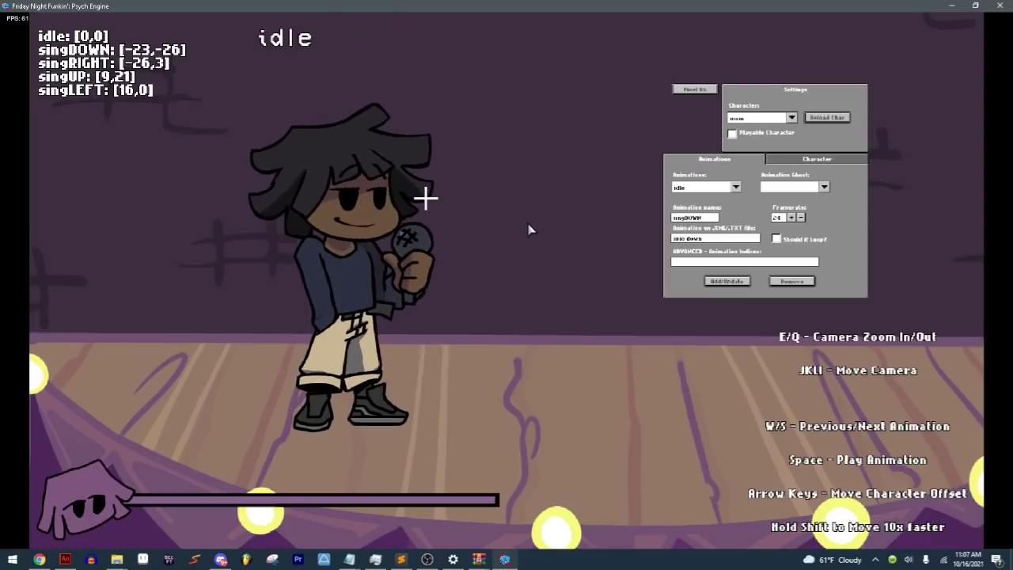
key(s)
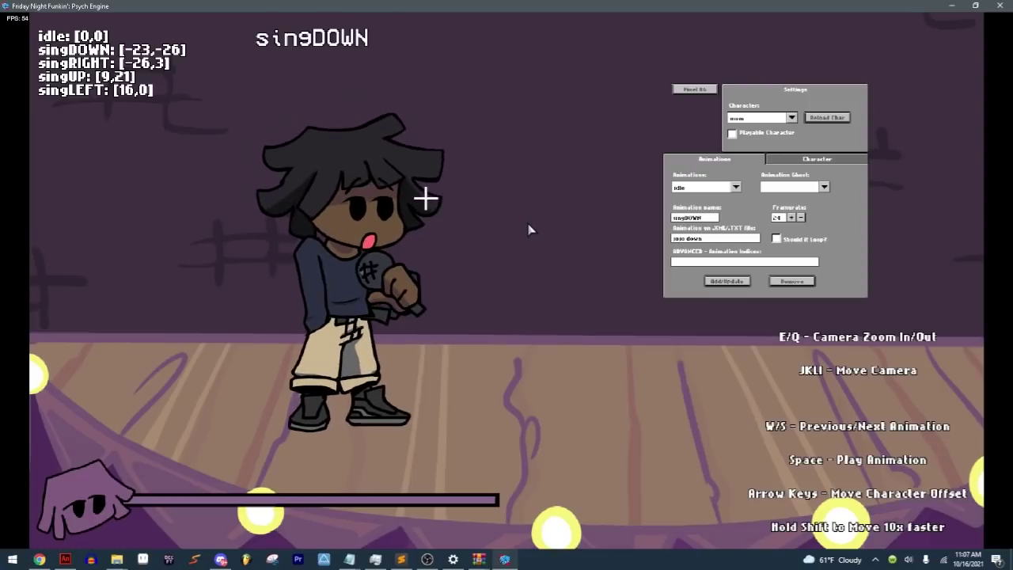
Step: Shift the singUP animation horizontally to offset [6,21] and recheck the idle and singing poses
key(s)
key(s)
key(Right)
key(Right)
key(Right)
key(w)
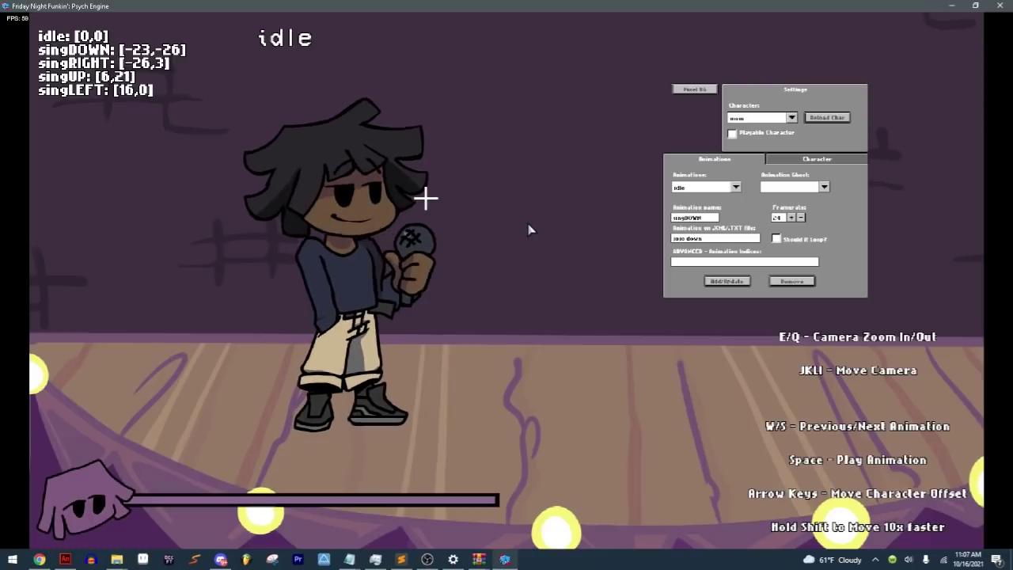
key(s)
key(s)
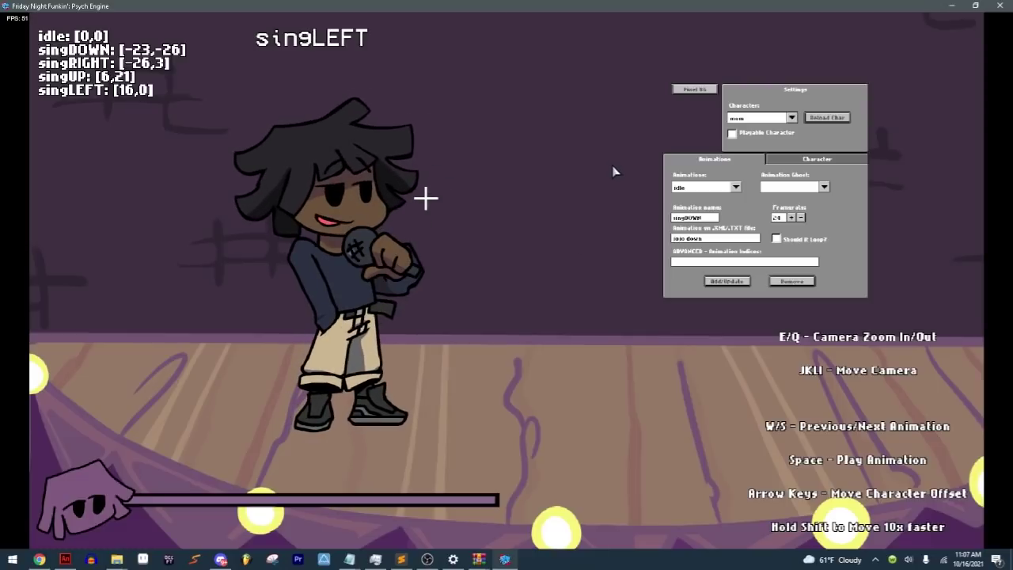
click(795, 162)
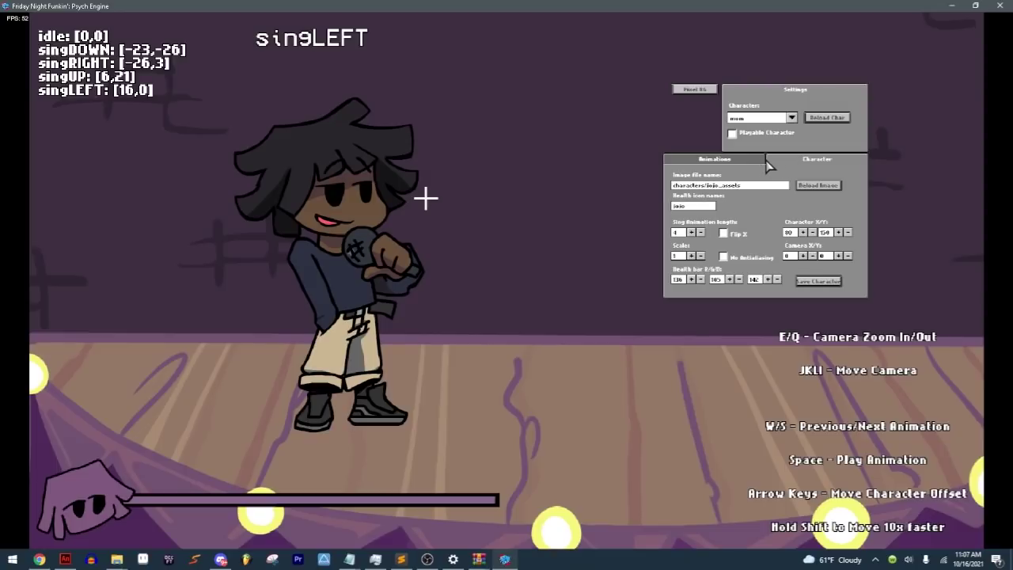
click(715, 159)
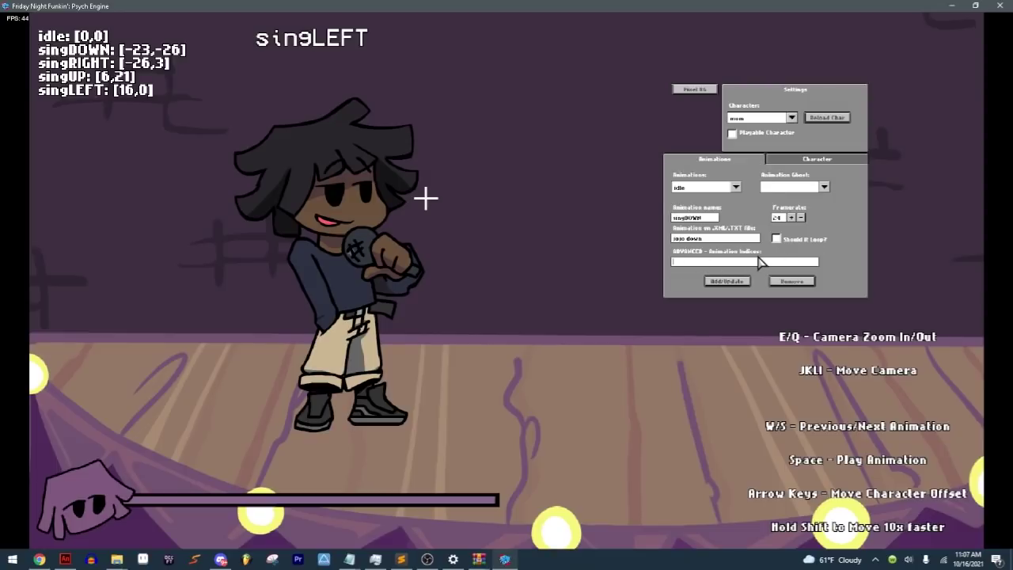
click(742, 261)
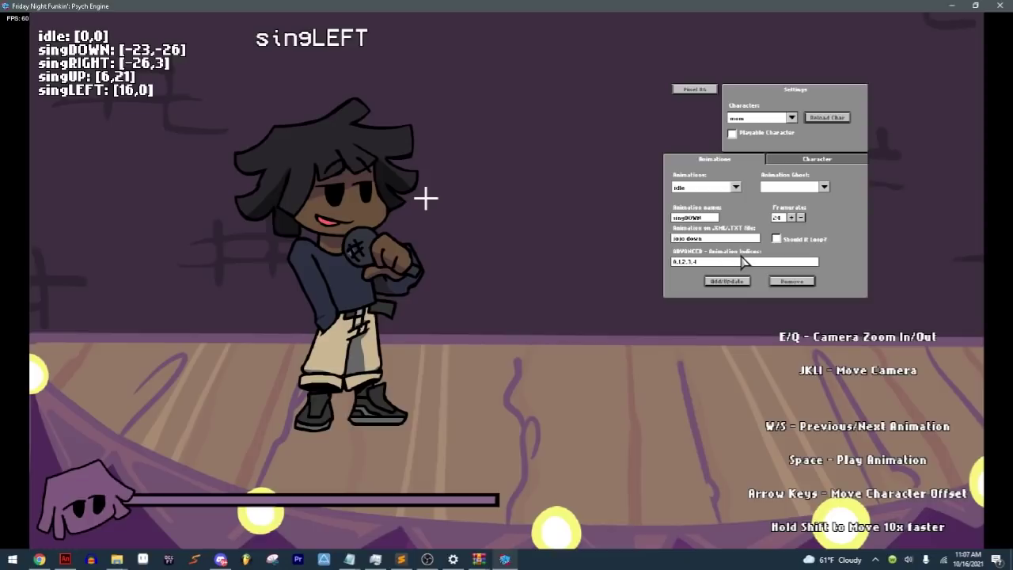
key(BackSpace)
key(BackSpace)
key(BackSpace)
key(BackSpace)
key(BackSpace)
key(BackSpace)
key(BackSpace)
key(BackSpace)
key(BackSpace)
Step: Save the character as jojo in the characters folder of My Mod
click(796, 160)
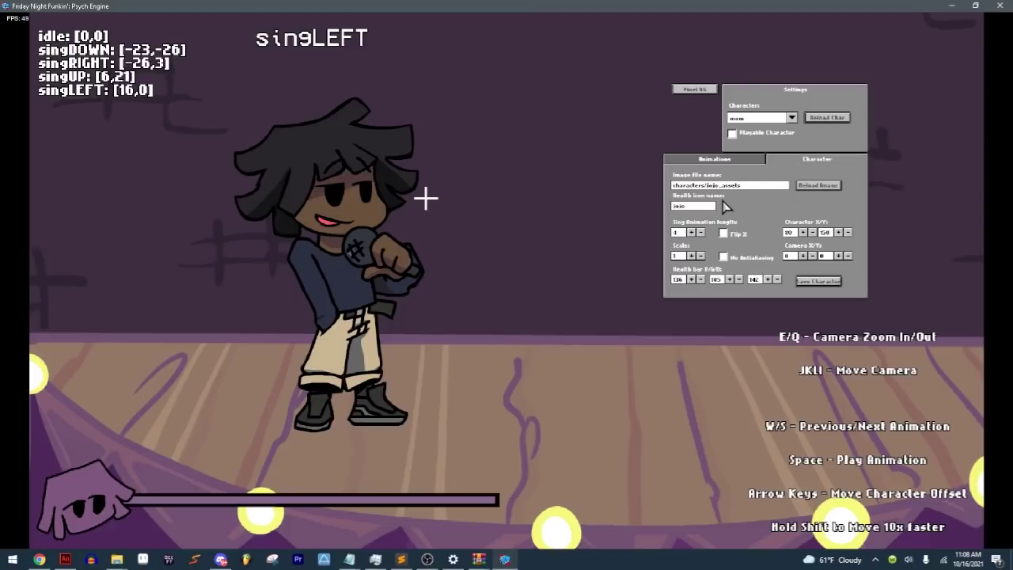
click(818, 283)
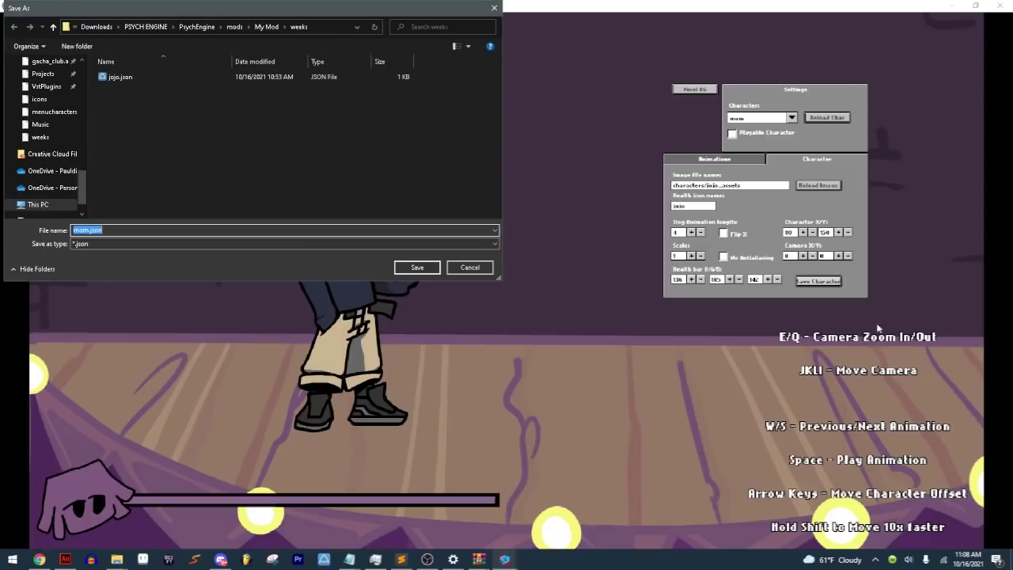
click(267, 27)
click(427, 558)
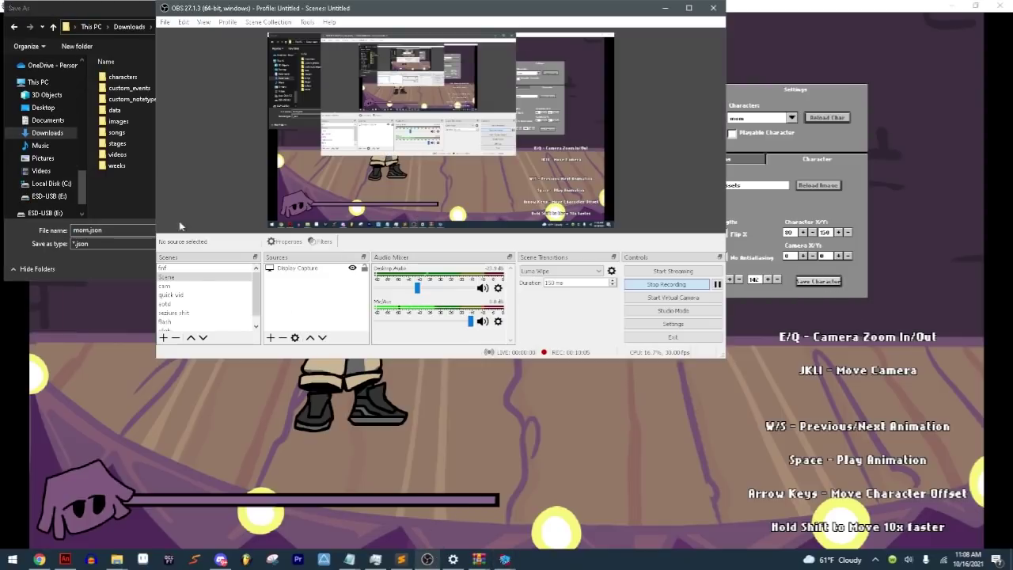
click(138, 205)
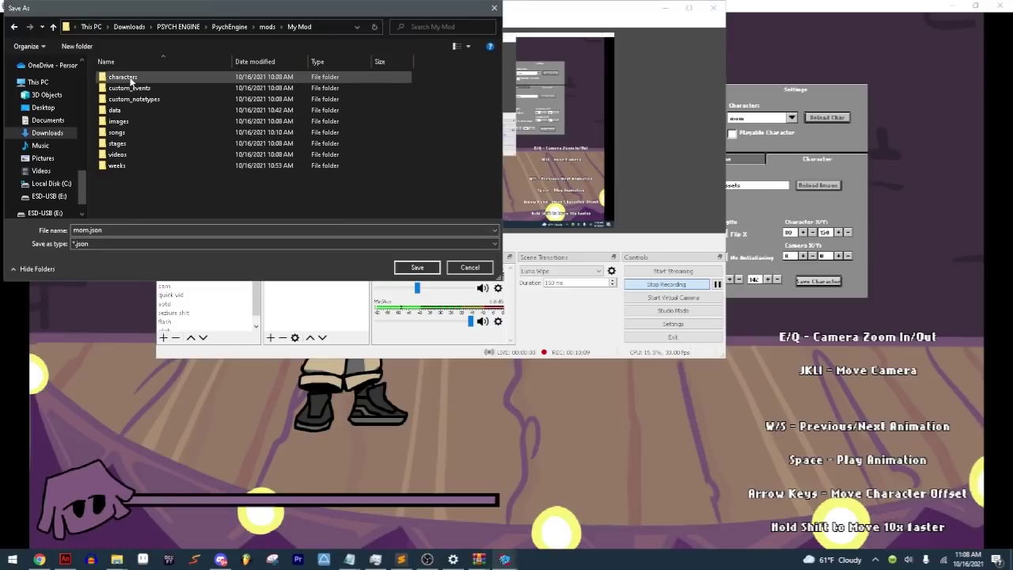
double_click(123, 76)
click(136, 230)
text(j)
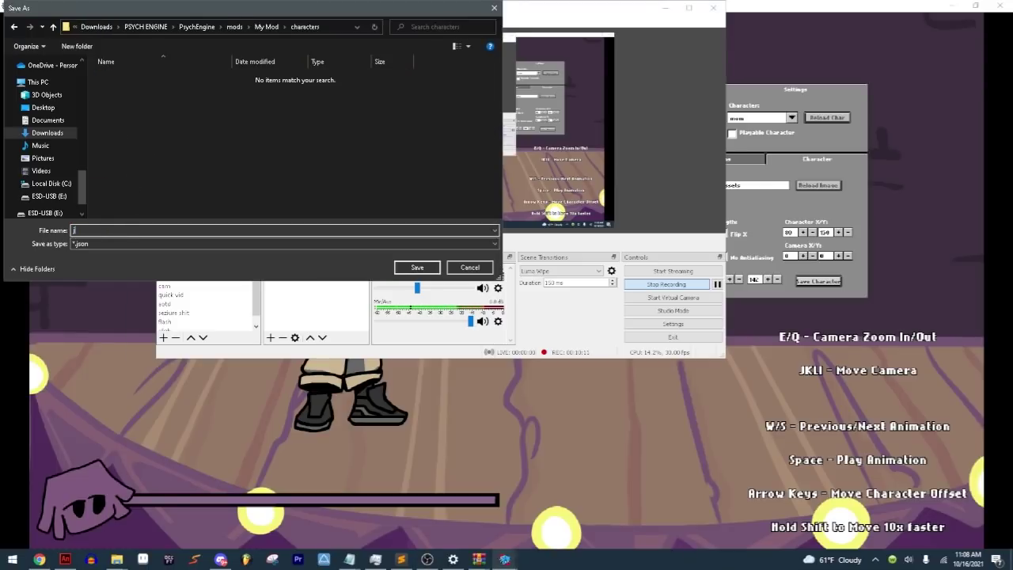
text(ojo)
key(Return)
click(558, 375)
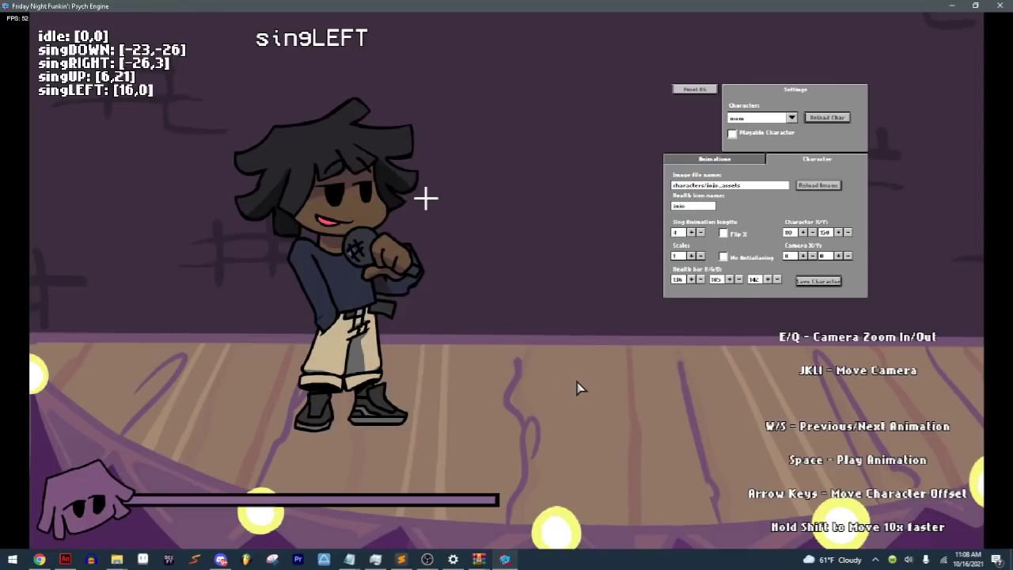
Step: Leave the character editor, start the Jojotune song from Freeplay, and open its chart editor
key(Escape)
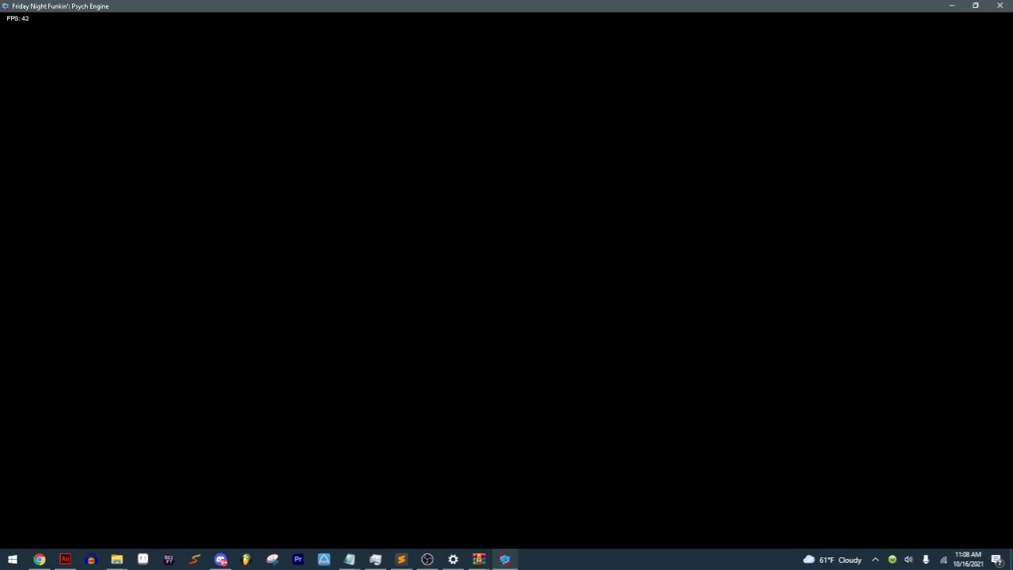
key(Return)
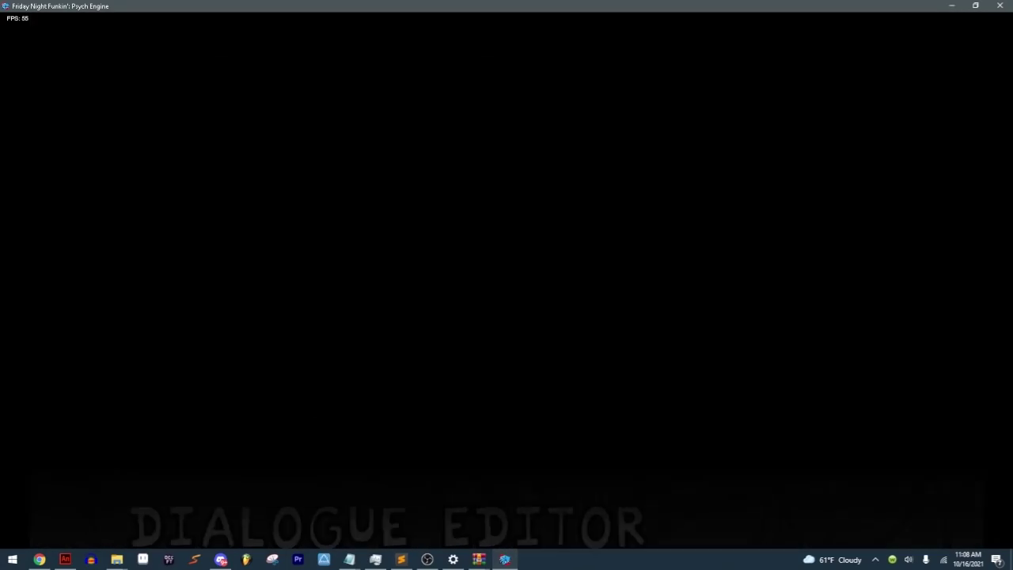
key(Down)
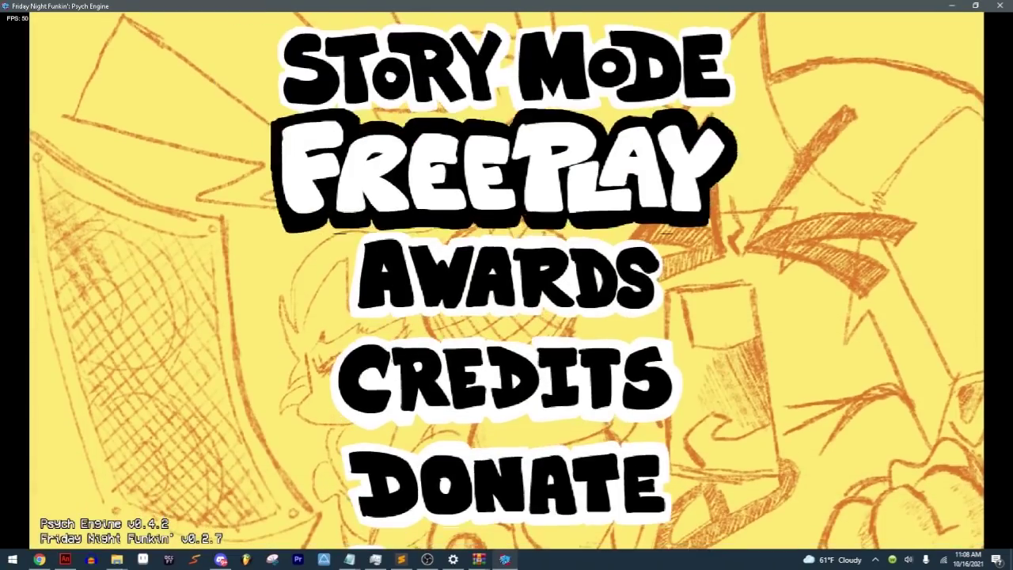
key(Return)
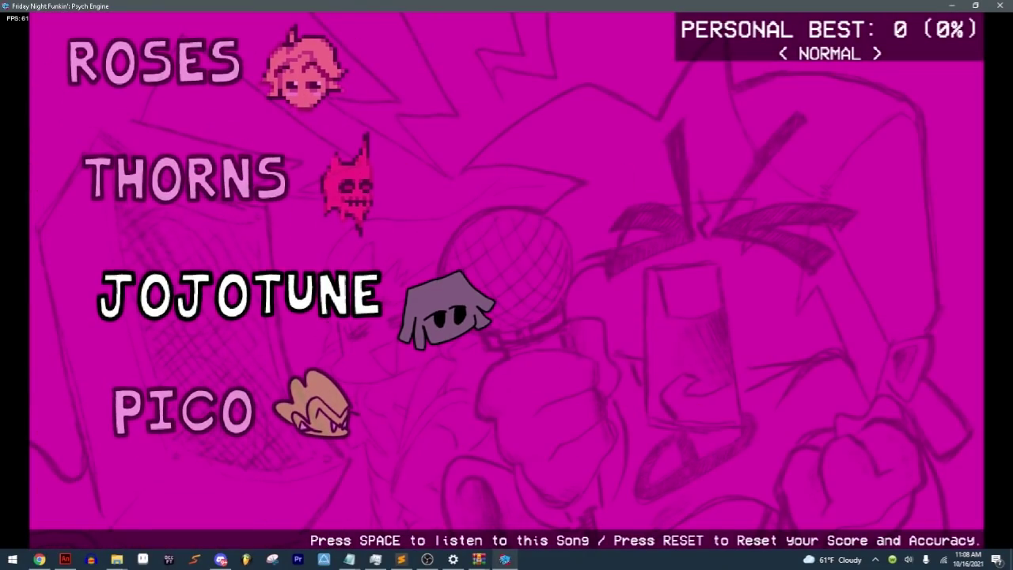
key(Return)
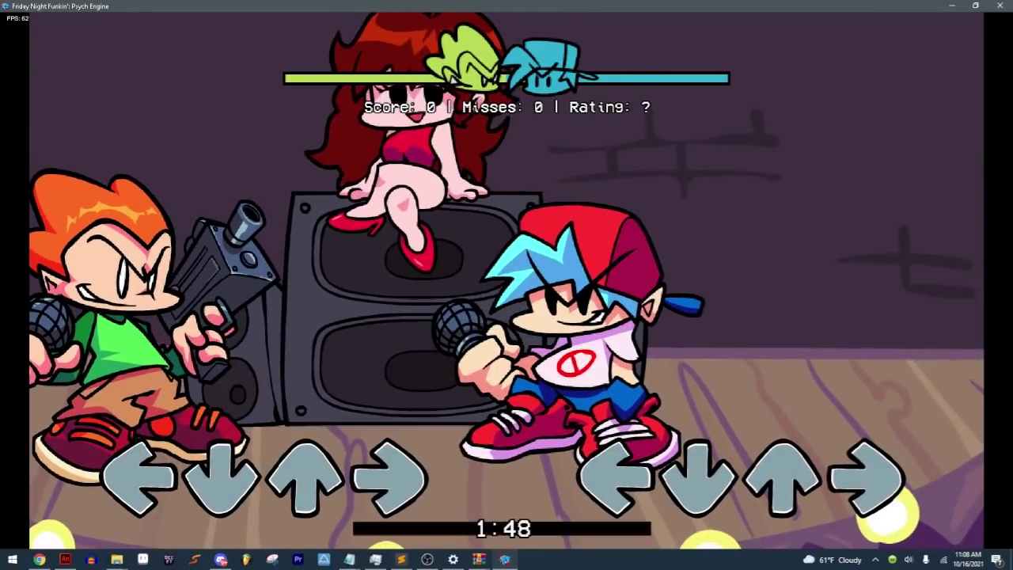
key(7)
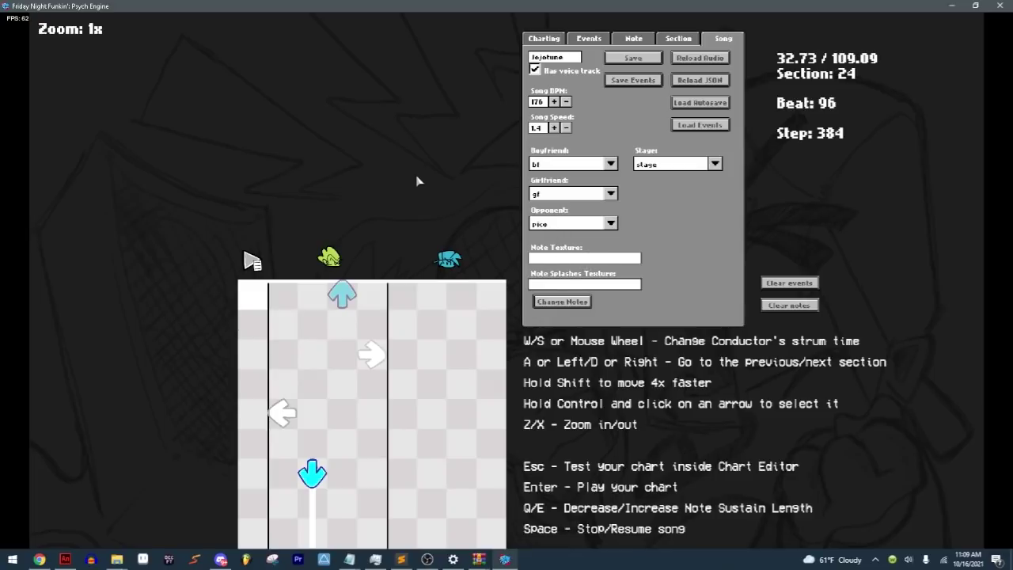
Step: Set the opponent of the Jojotune chart to jojo
click(589, 260)
click(581, 225)
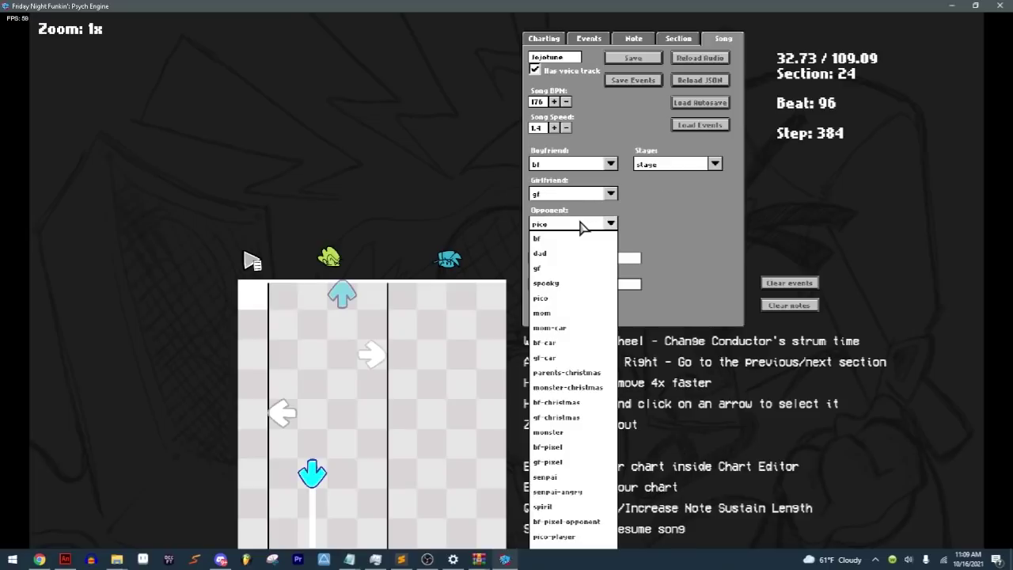
scroll(583, 312, down, 6)
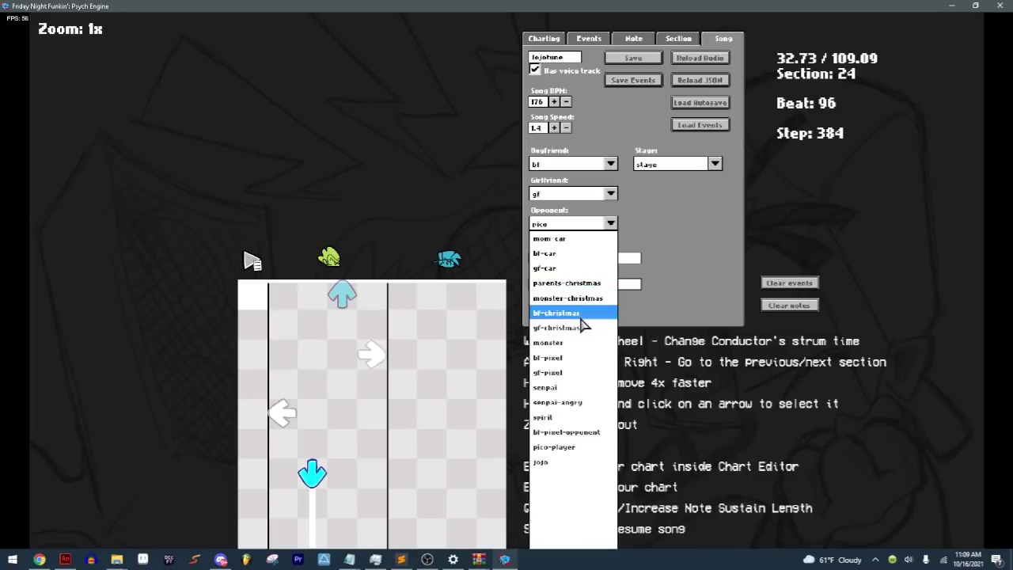
click(555, 465)
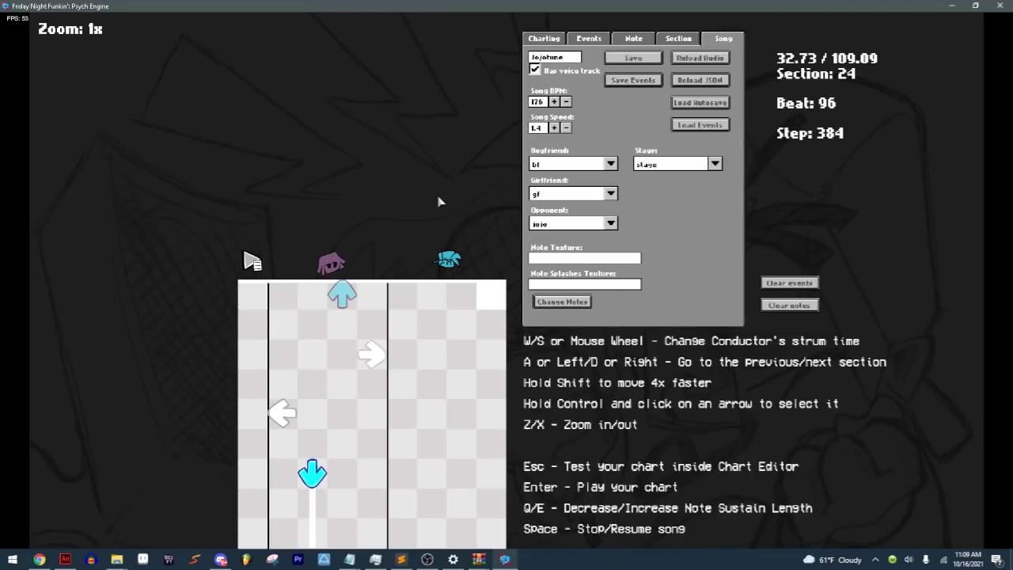
Step: Preview the chart, play the Jojotune song from section 24 to check jojo's idle and singing poses in game, and pause it
key(Return)
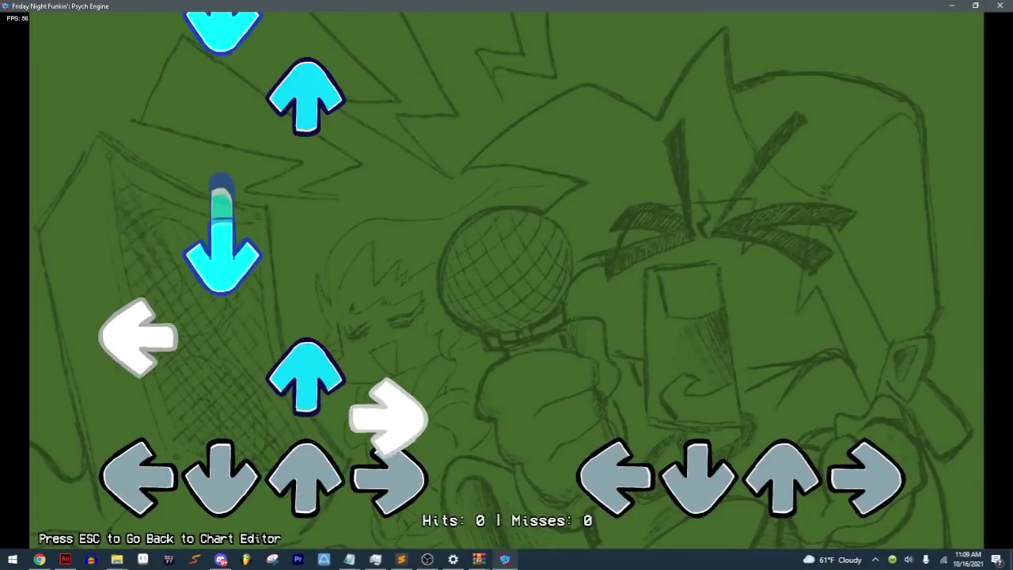
key(Escape)
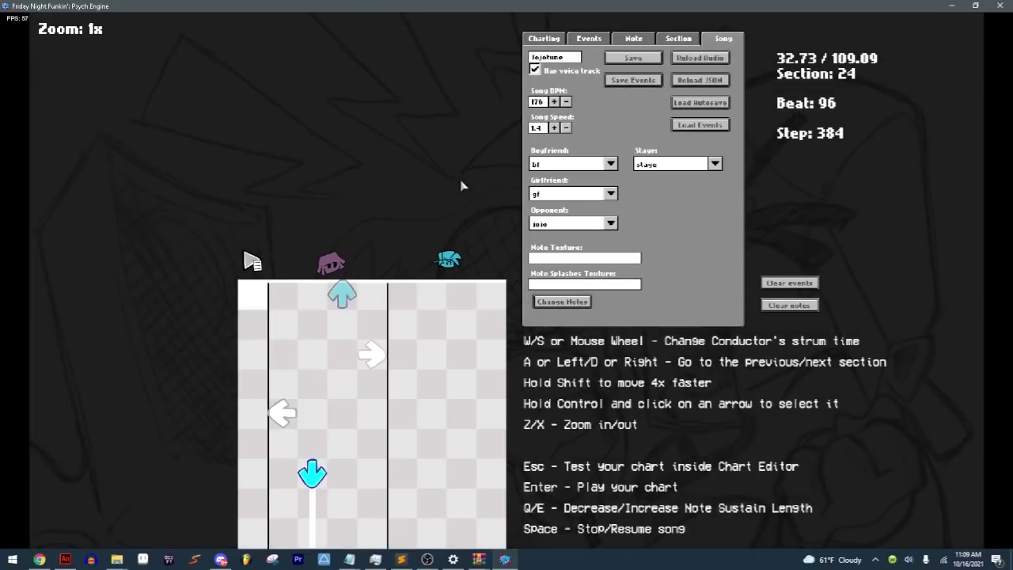
key(Return)
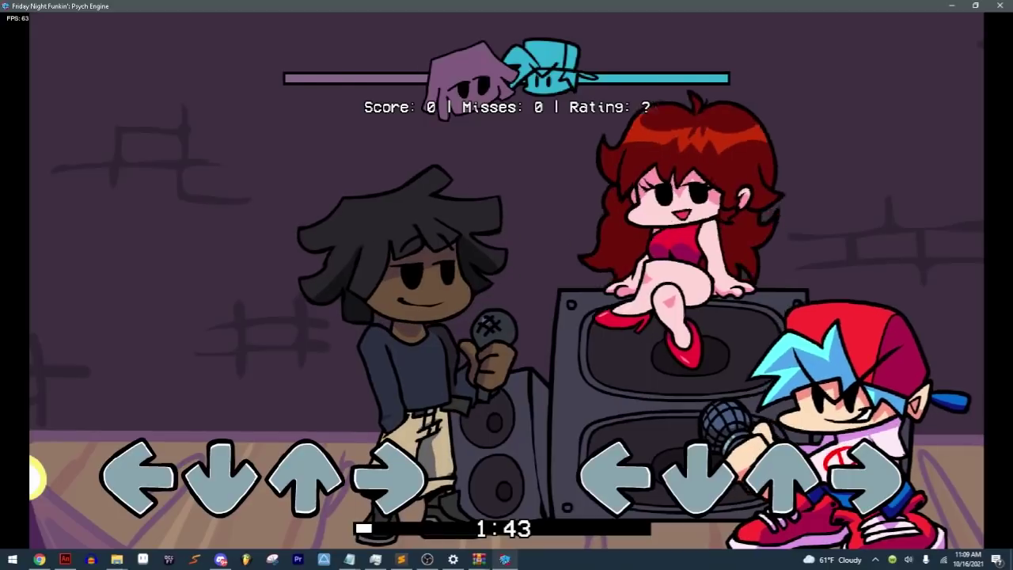
key(Left)
key(Down)
key(Up)
key(Right)
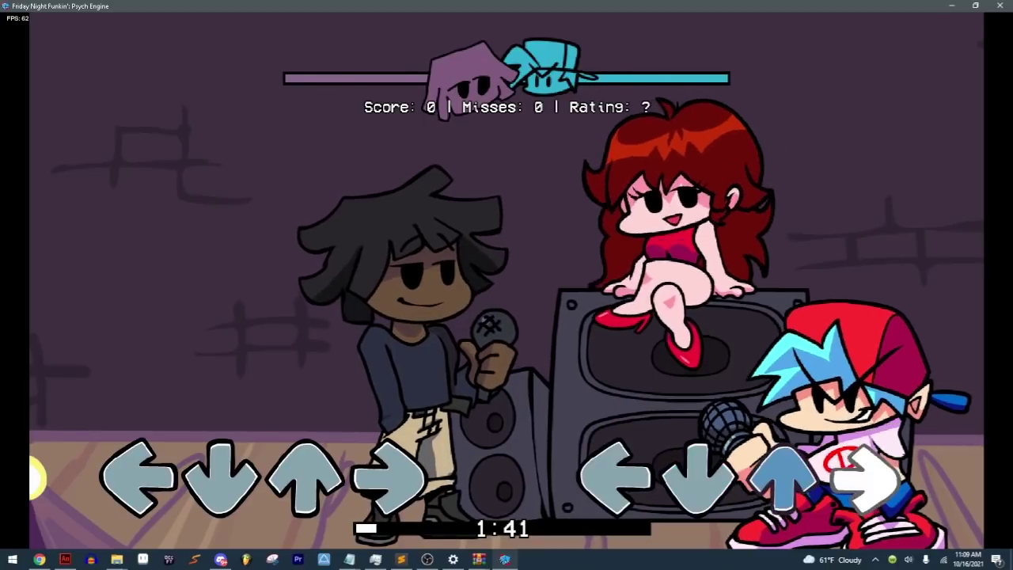
key(Left)
key(Up)
key(Right)
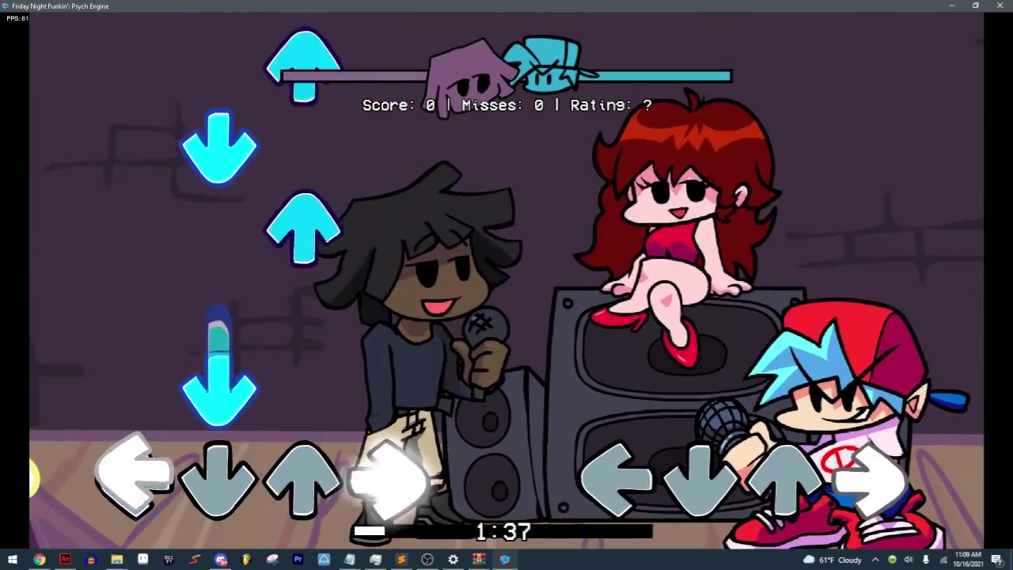
key(Down)
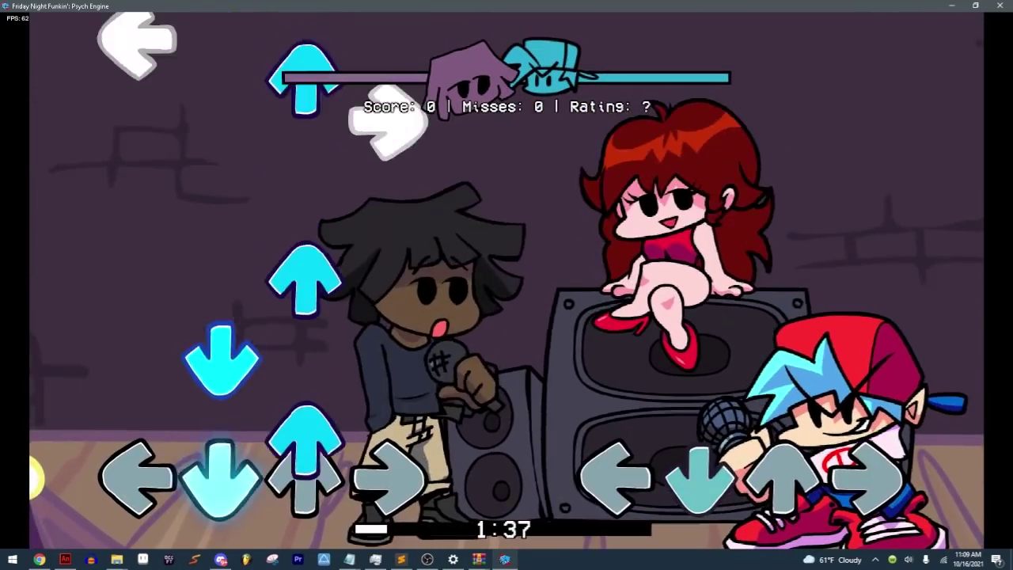
key(Left)
key(Right)
key(Down)
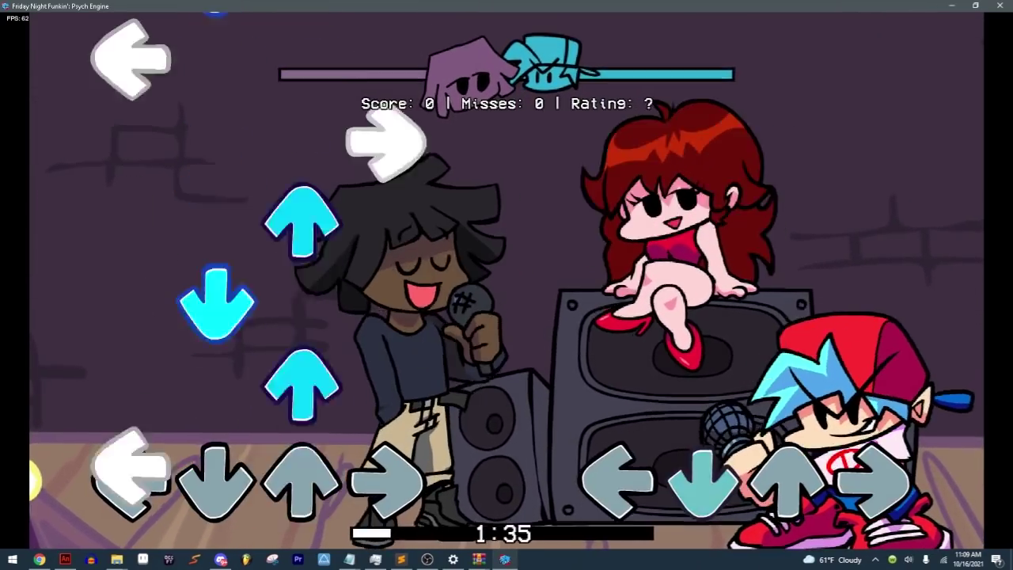
key(Up)
key(Down)
key(Right)
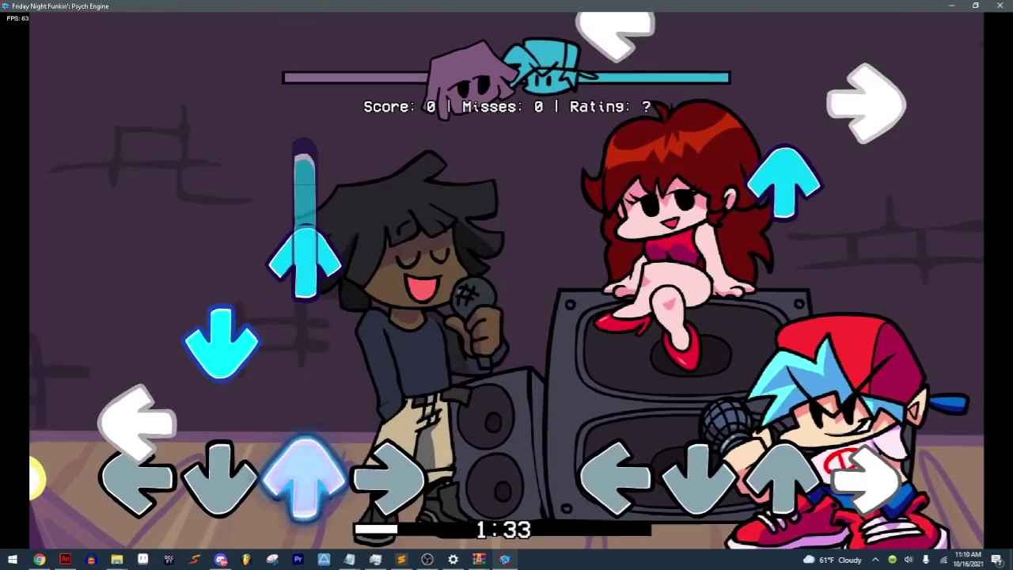
key(Up)
key(Right)
key(Left)
key(Down)
key(Up)
key(Up)
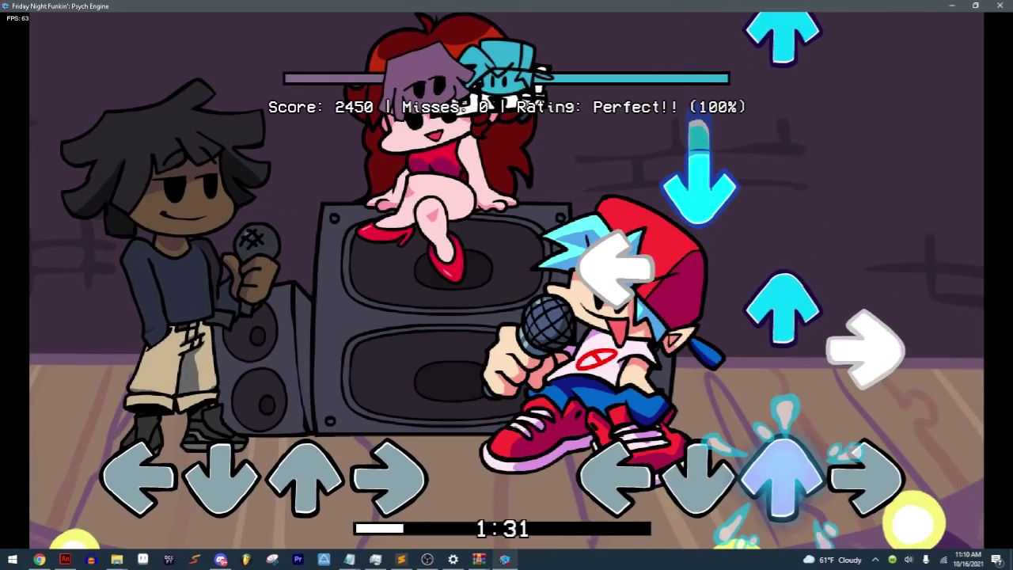
key(Right)
key(Up)
key(Left)
key(Down)
key(Up)
key(Down)
key(Up)
key(Left)
key(Up)
key(Down)
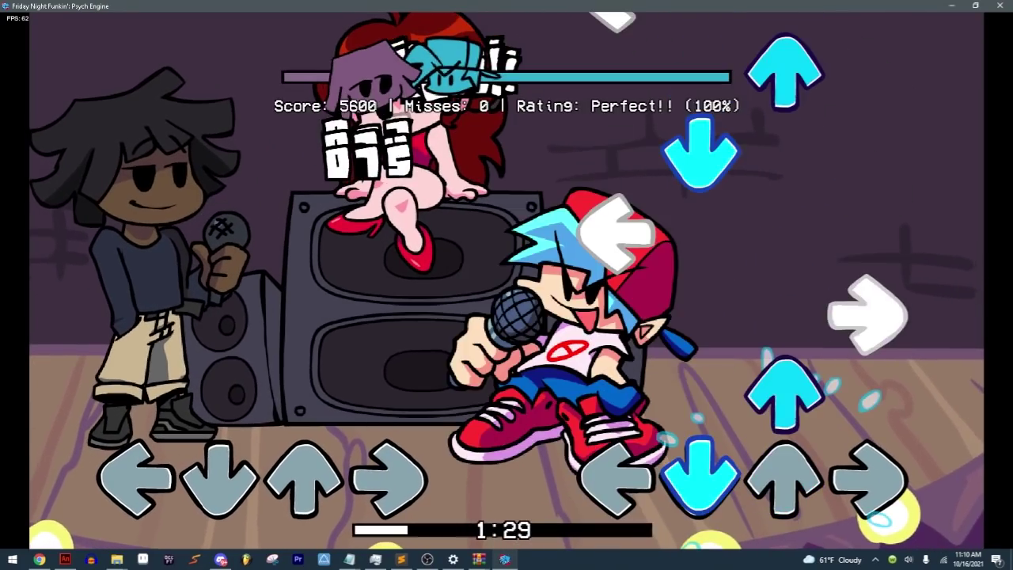
key(Up)
key(Right)
key(Left)
key(Down)
key(Up)
key(Left)
key(Right)
key(Down)
key(Up)
key(Left)
key(Down)
key(Up)
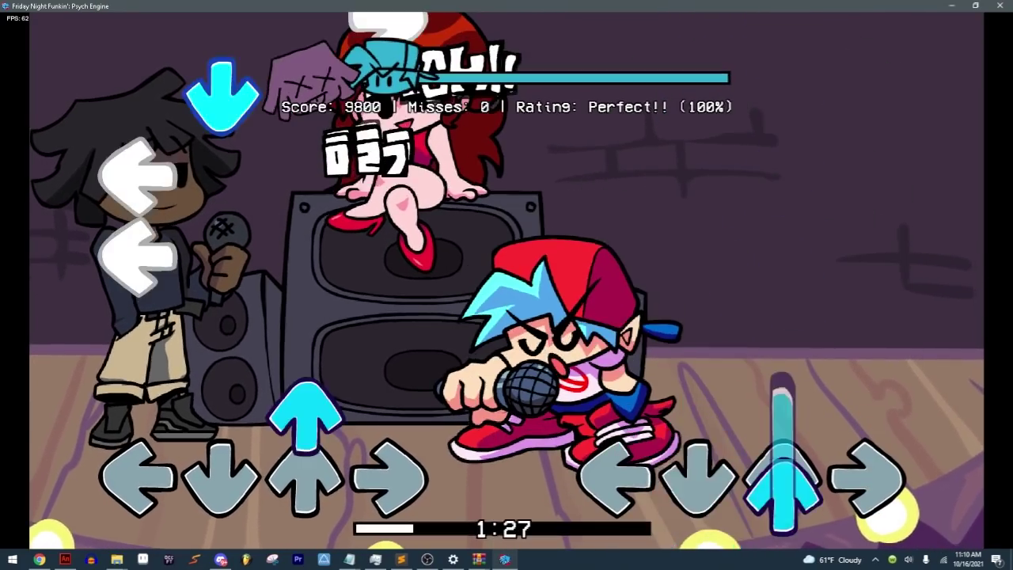
key(Down)
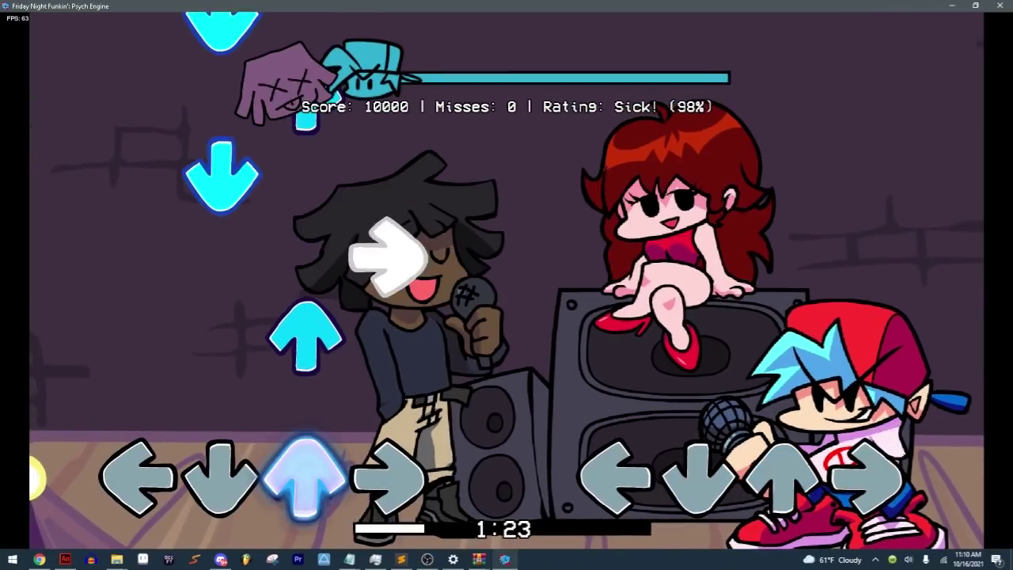
key(Left)
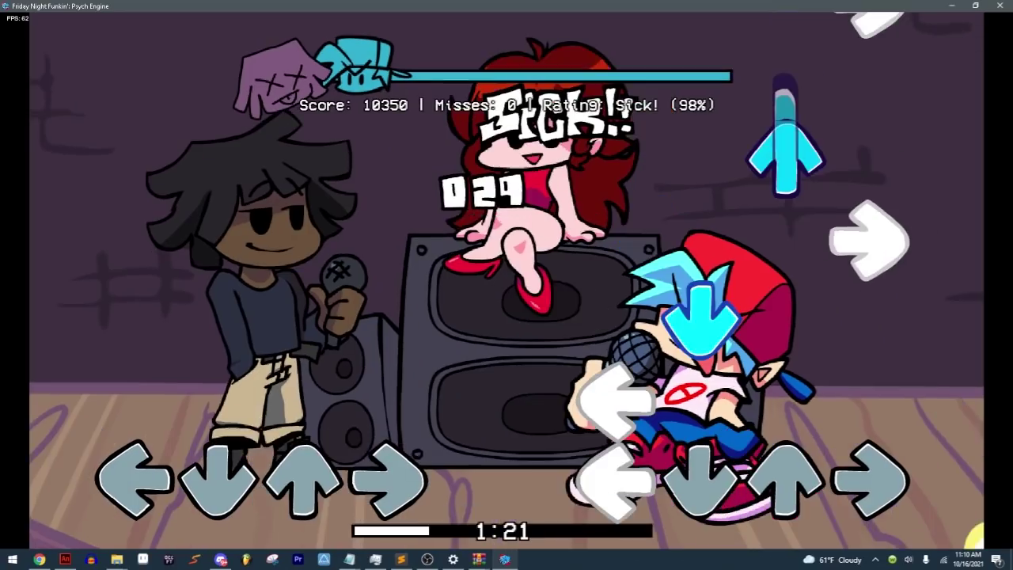
key(Left)
key(Down)
key(Right)
key(Up)
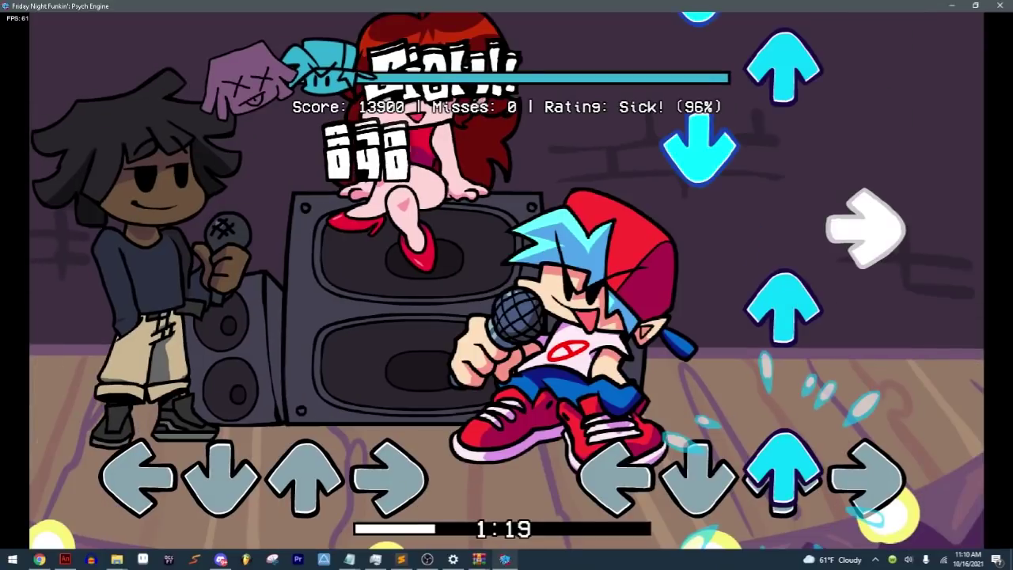
key(Right)
key(Up)
key(Right)
key(Down)
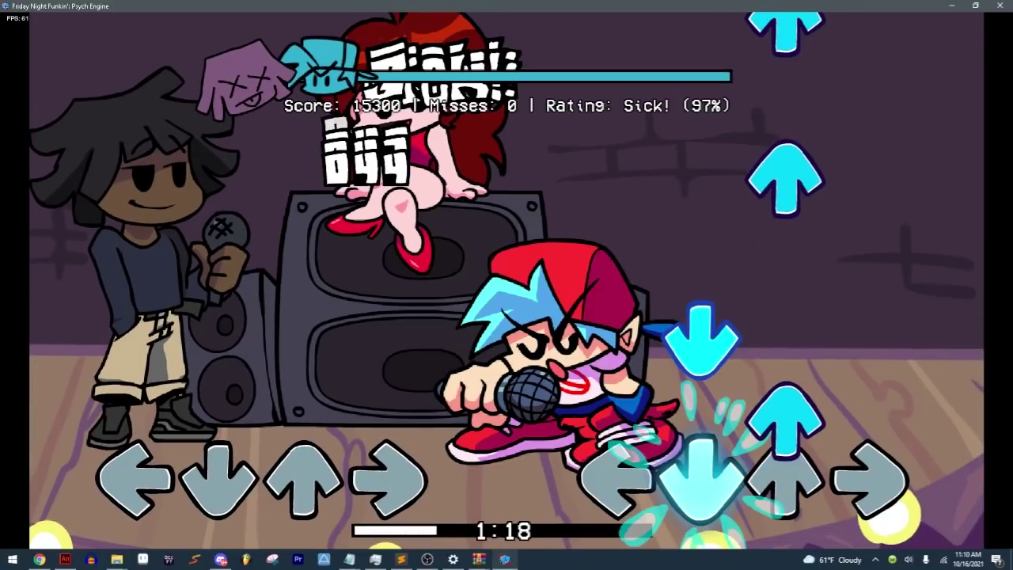
key(Up)
key(Up)
key(Up)
key(Right)
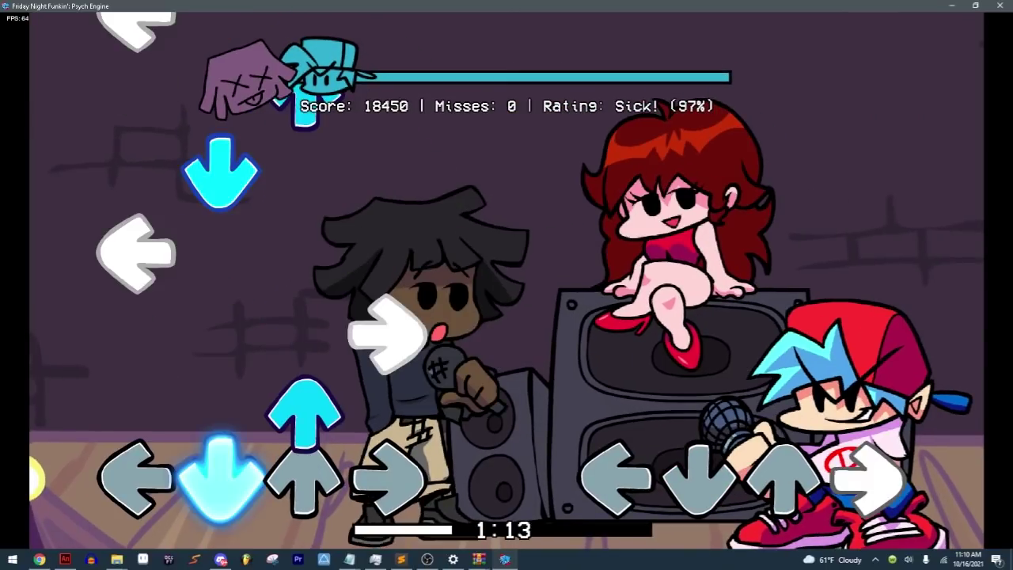
key(Up)
key(Down)
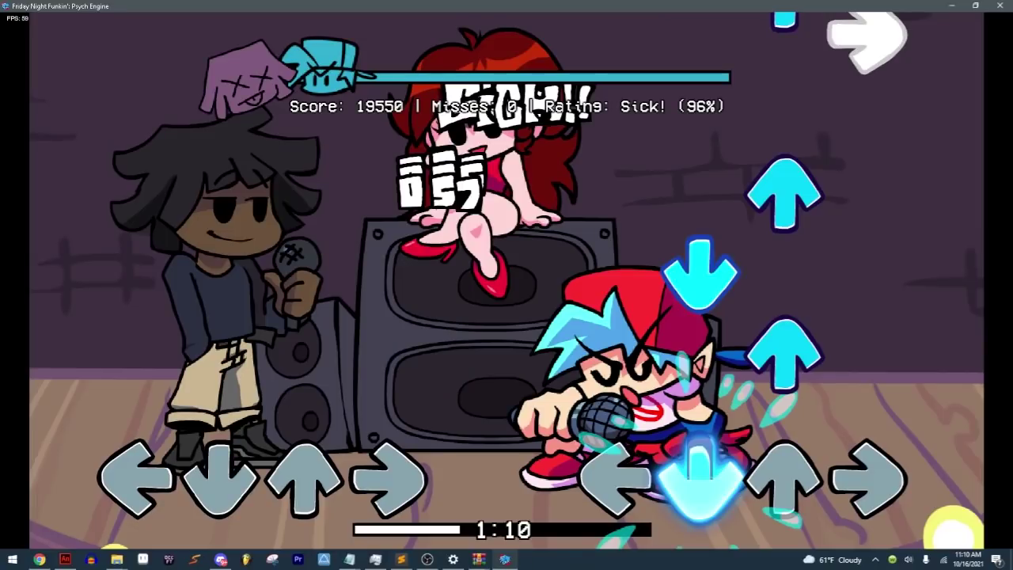
key(Down)
key(Up)
key(Up)
key(Down)
key(Up)
key(Down)
key(Up)
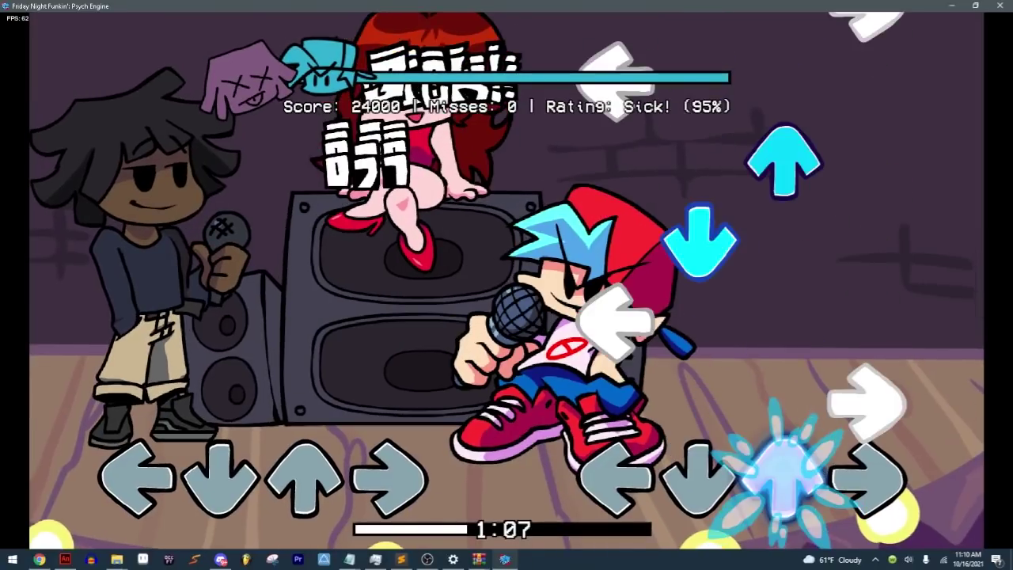
key(Up)
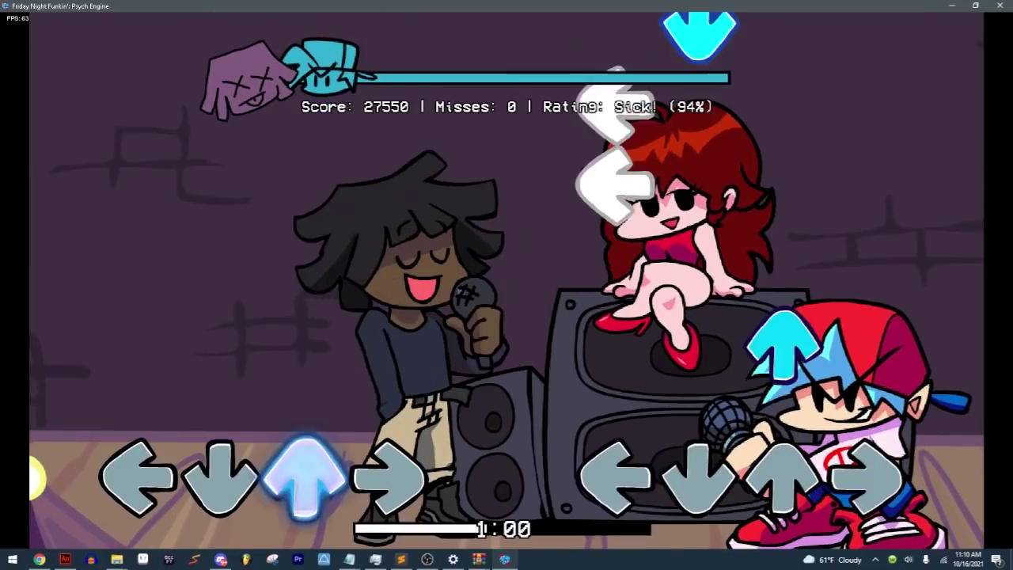
key(Up)
key(Left)
key(Down)
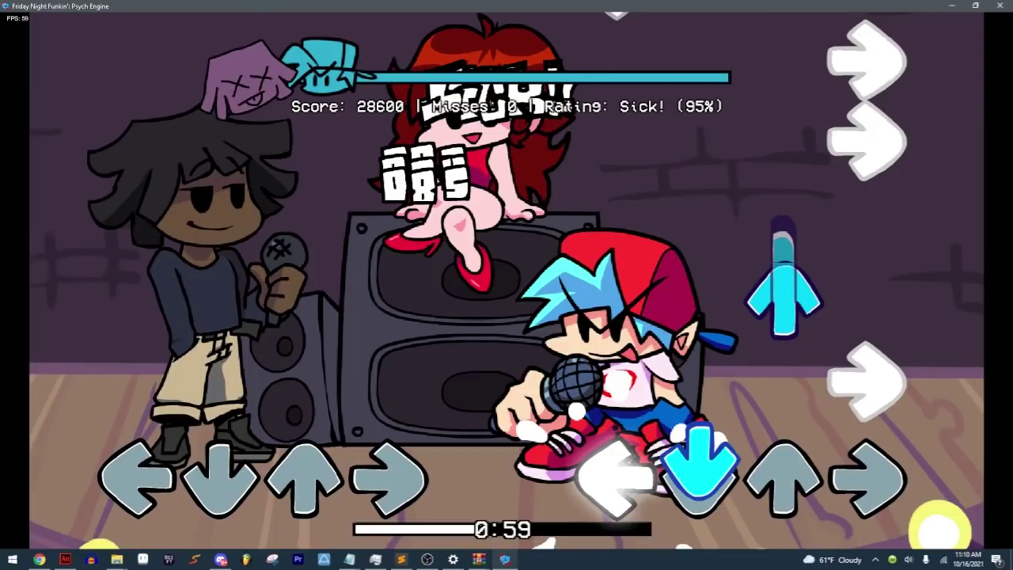
key(Down)
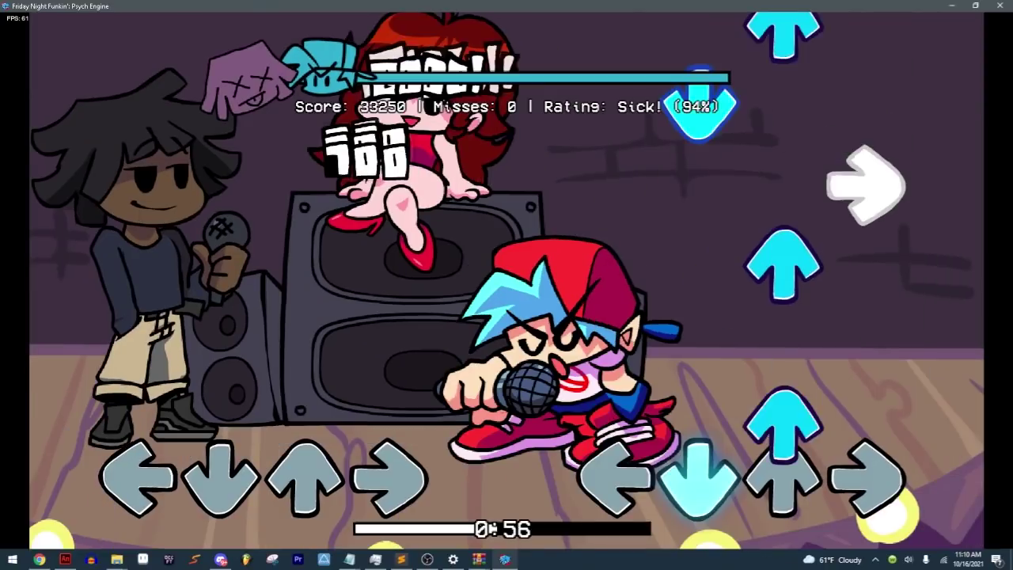
key(Up)
key(Up)
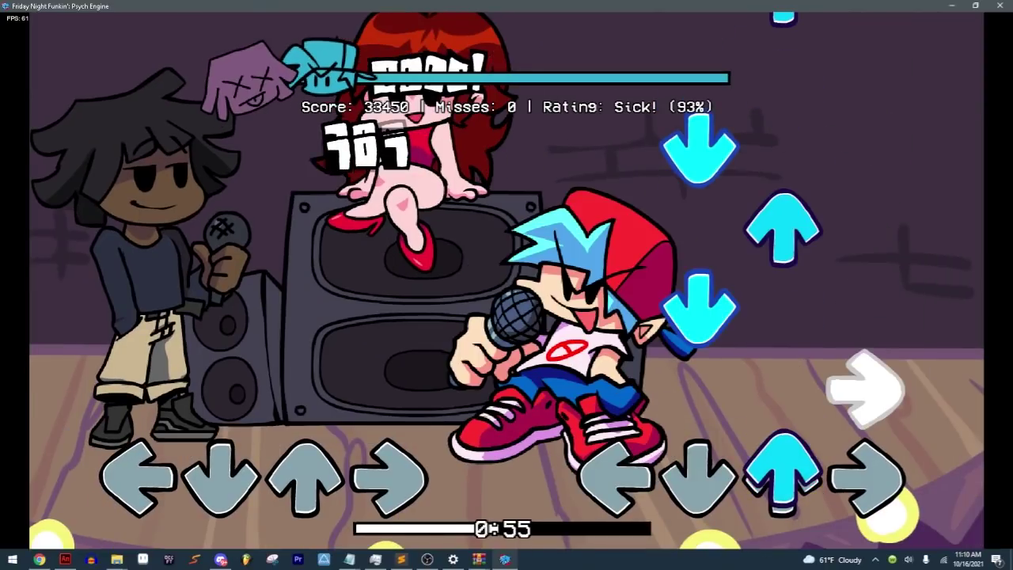
key(Right)
key(Down)
key(Up)
key(Down)
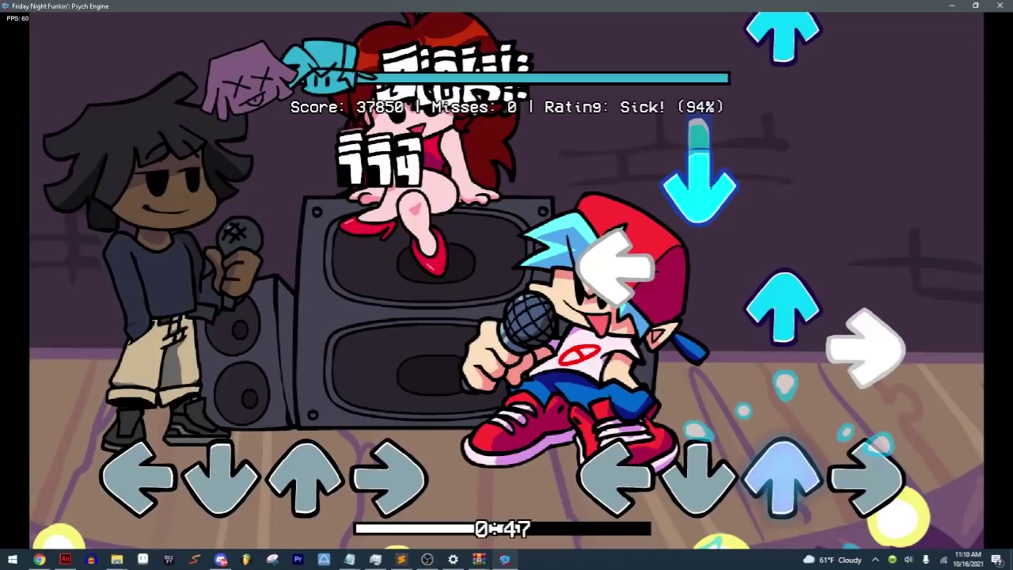
key(Right)
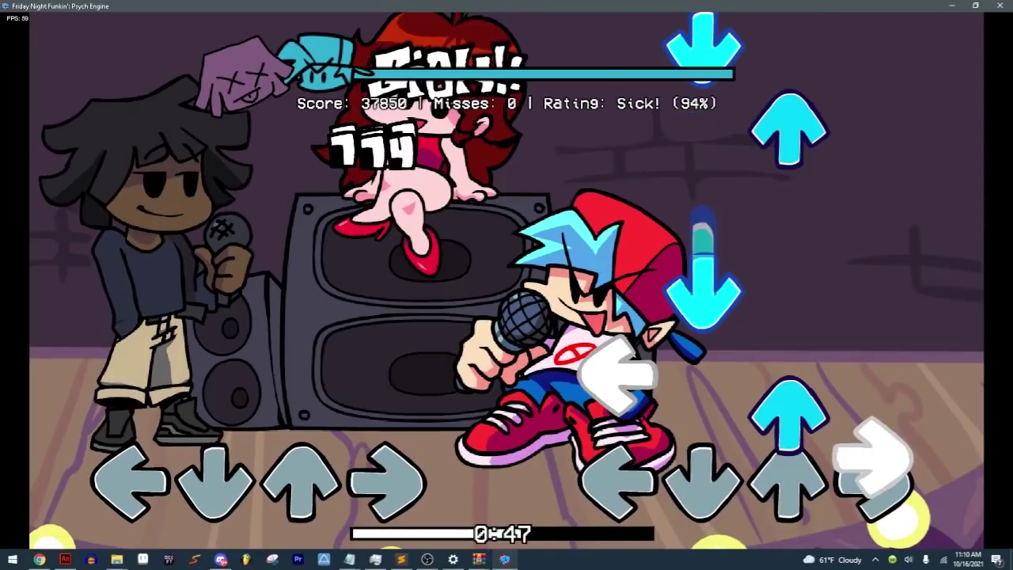
key(Down)
key(Up)
key(Down)
key(Up)
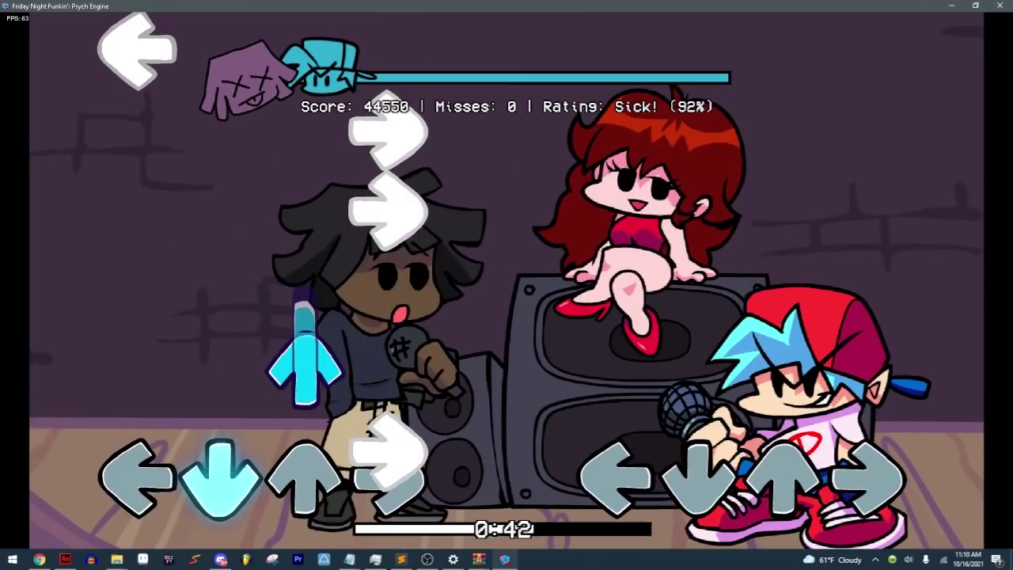
key(Return)
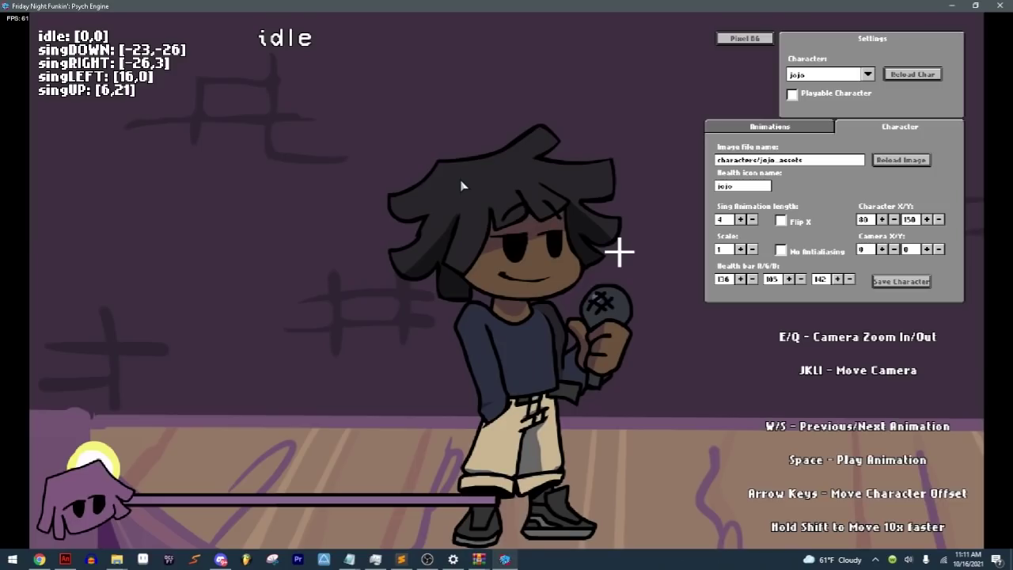
Step: Set jojo's character Y position to 160, save over jojo.json in My Mod's characters folder, and leave the character editor
click(926, 219)
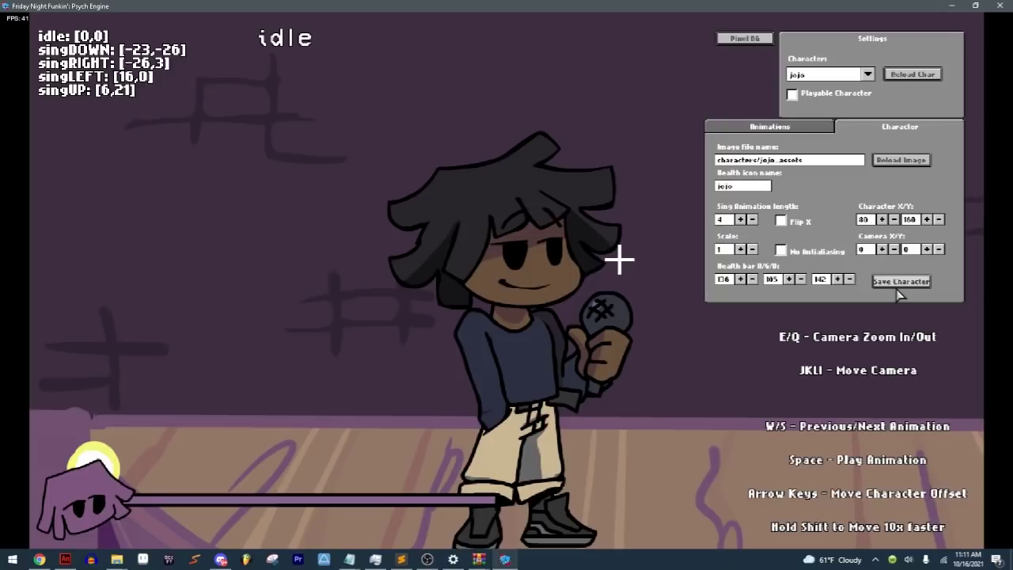
click(900, 282)
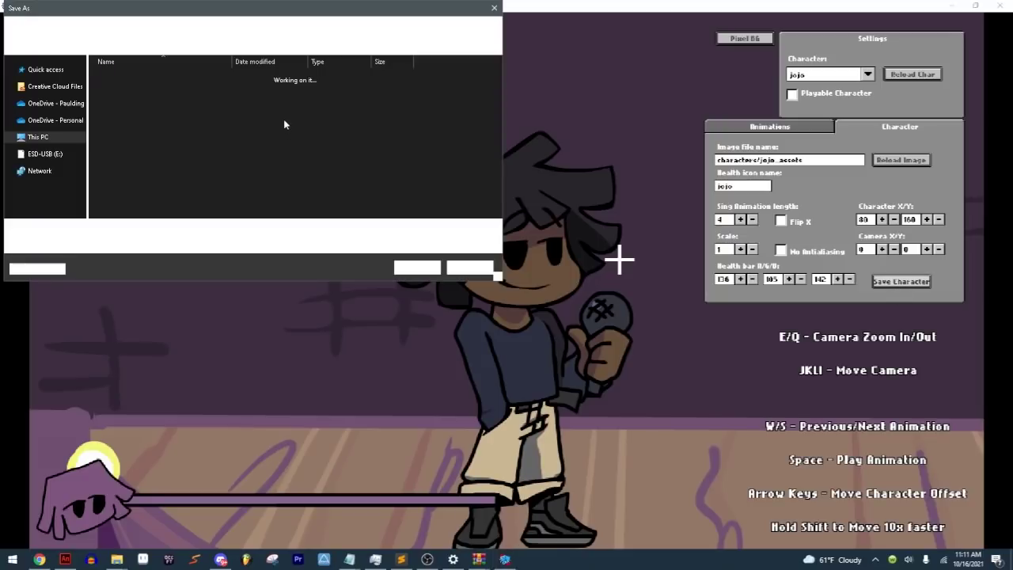
click(143, 76)
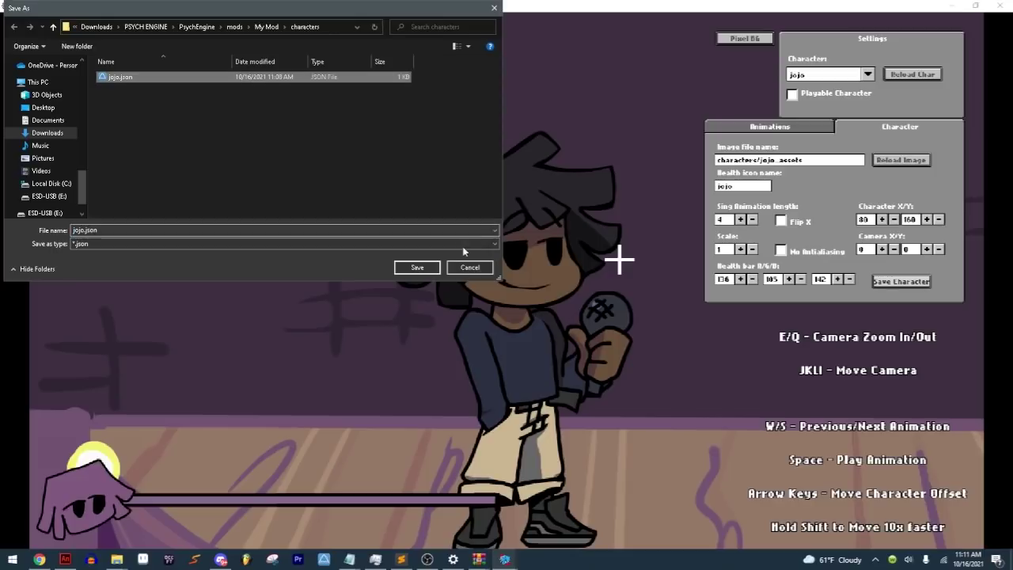
click(417, 267)
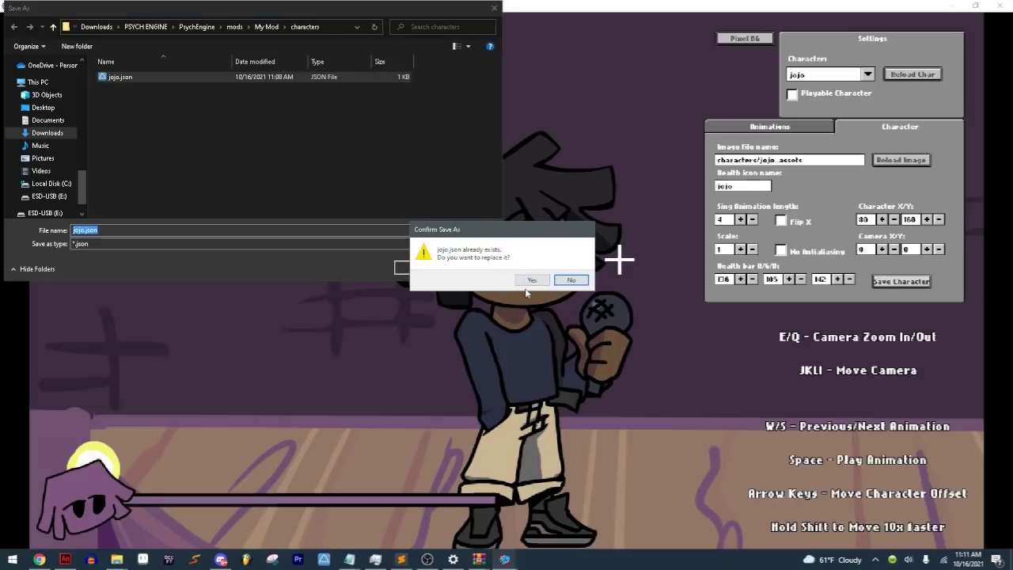
click(531, 281)
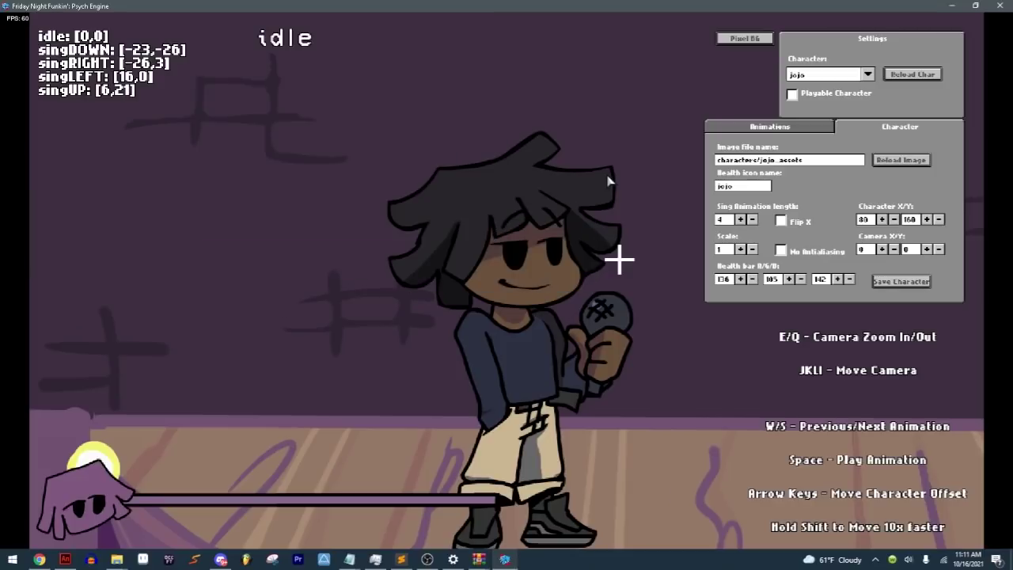
key(Escape)
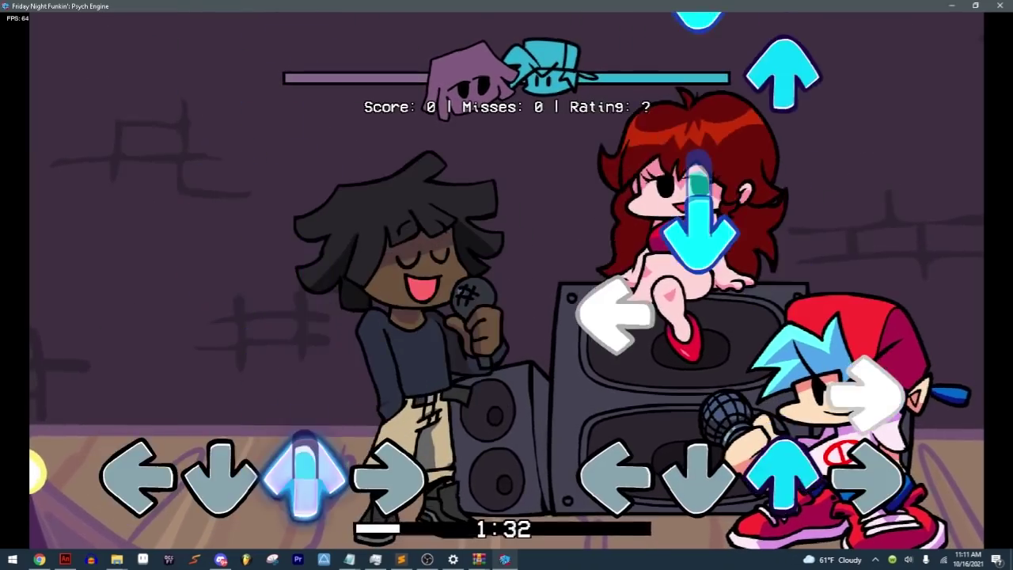
Step: Play through the Jojotune song to check jojo's position and singing poses in game, and pause it
key(Up)
key(Right)
key(Left)
key(Down)
key(Up)
key(Down)
key(Up)
key(Right)
key(Up)
key(Left)
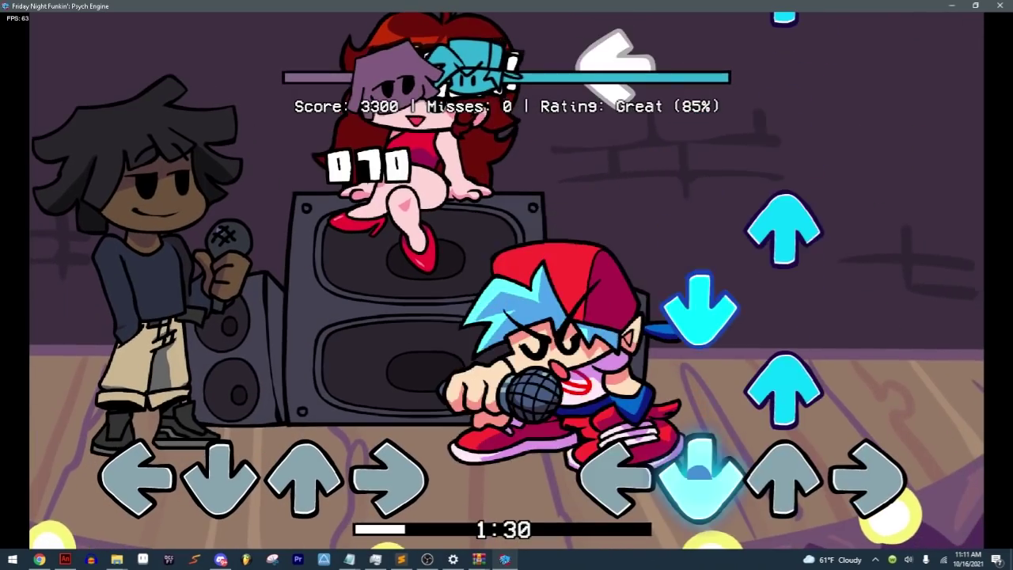
key(Down)
key(Up)
key(Left)
key(Down)
key(Up)
key(Right)
key(Left)
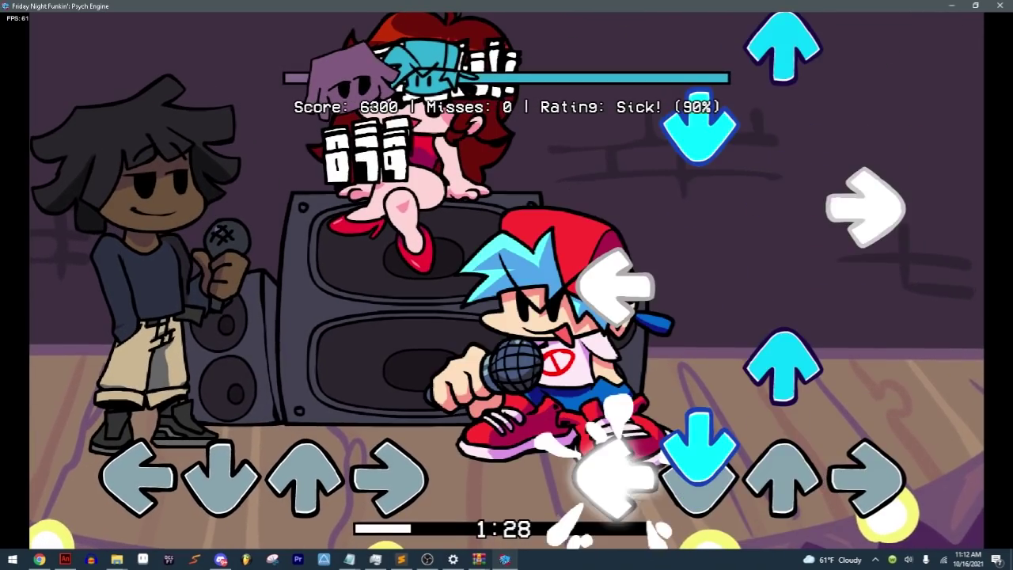
key(Down)
key(Up)
key(Left)
key(Right)
key(Down)
key(Up)
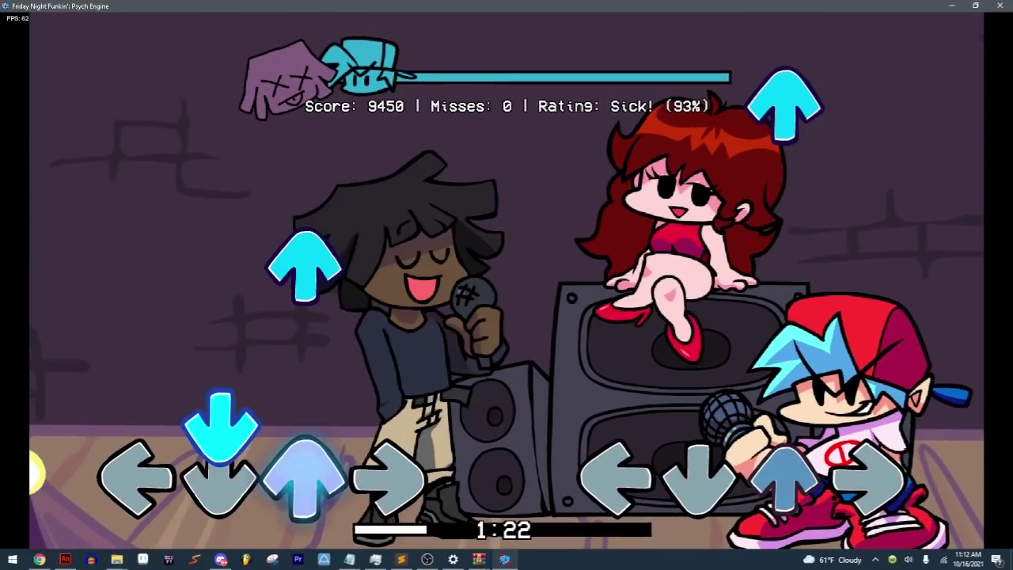
key(Up)
key(Left)
key(Left)
key(Down)
key(Up)
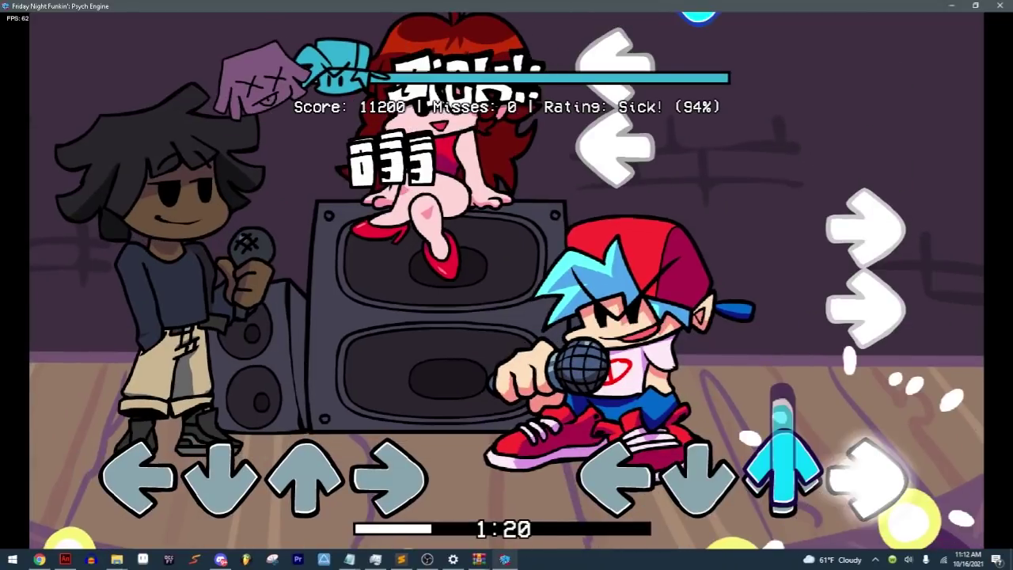
key(Right)
key(Down)
key(Up)
key(Up)
key(Up)
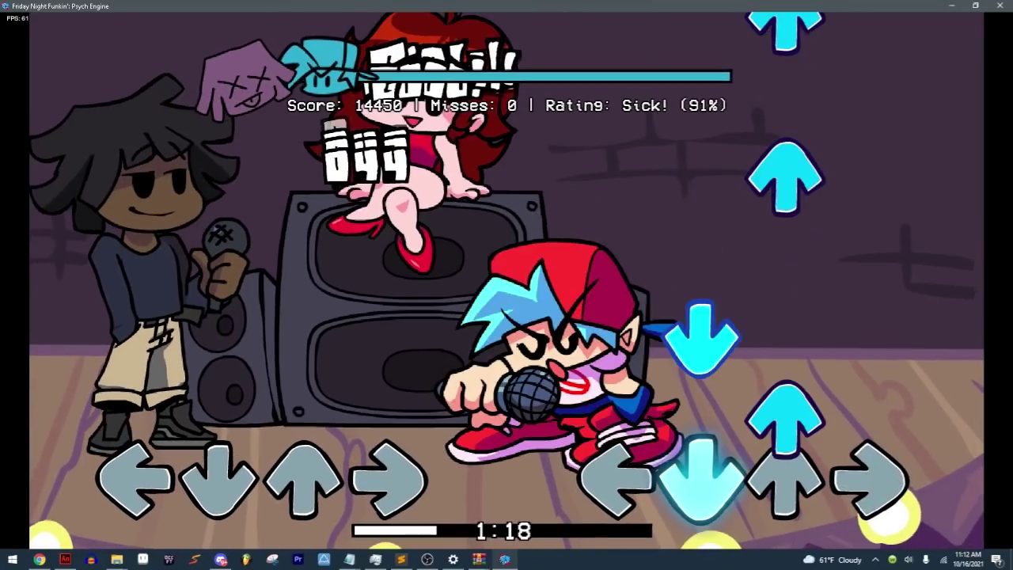
key(Up)
key(Up)
key(Up)
key(Right)
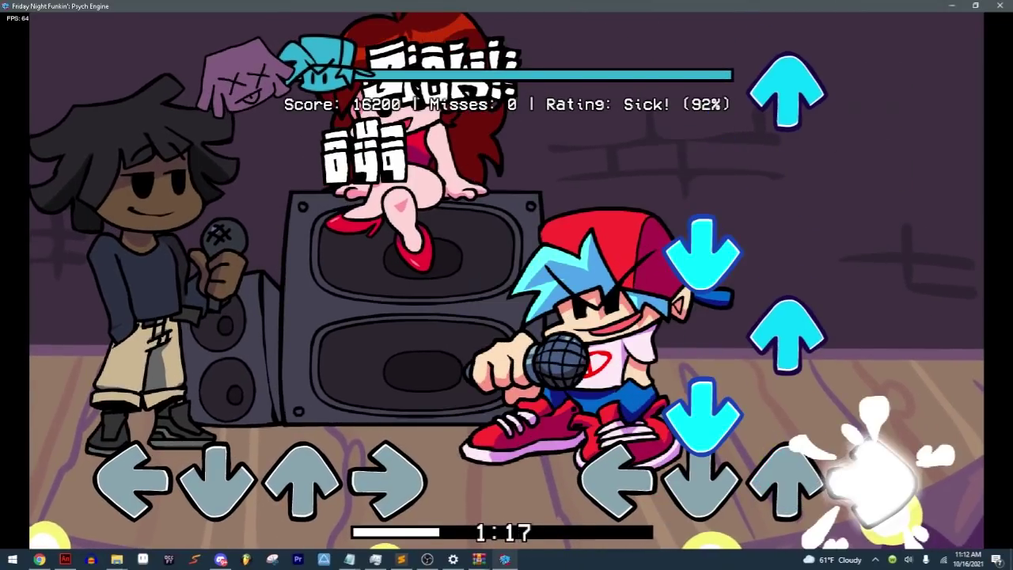
key(Down)
key(Up)
key(Down)
key(Up)
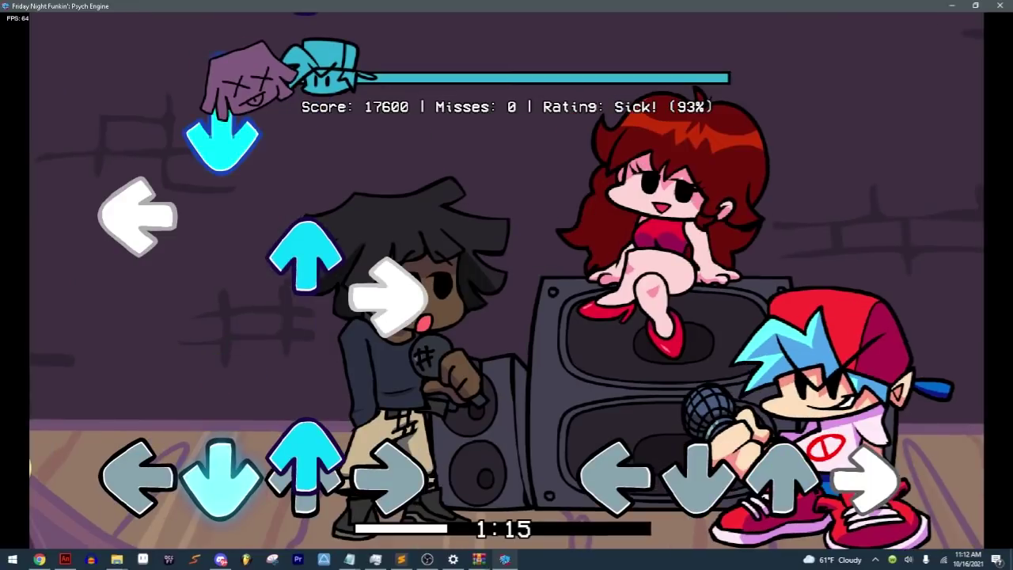
key(Down)
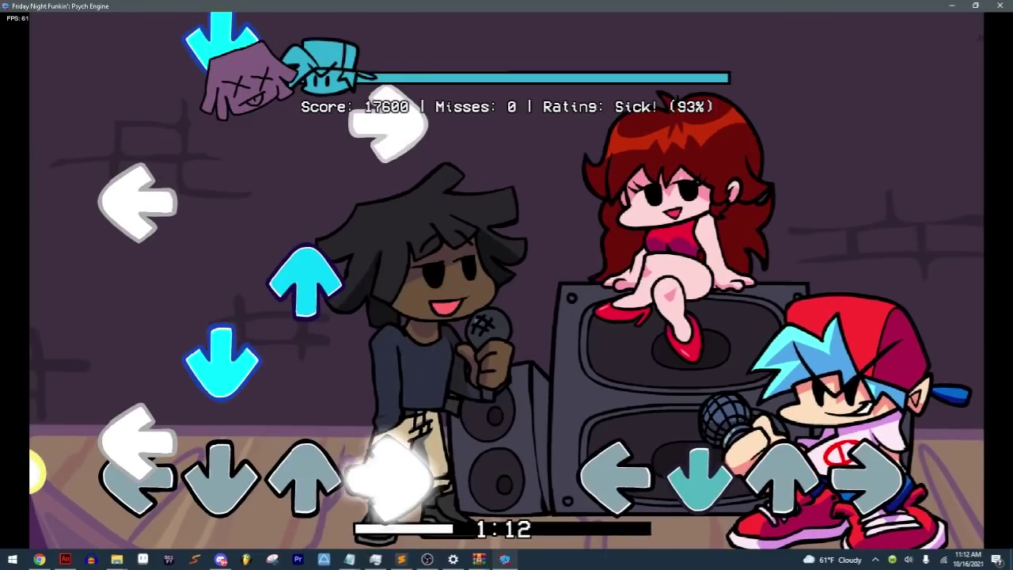
key(Up)
key(Right)
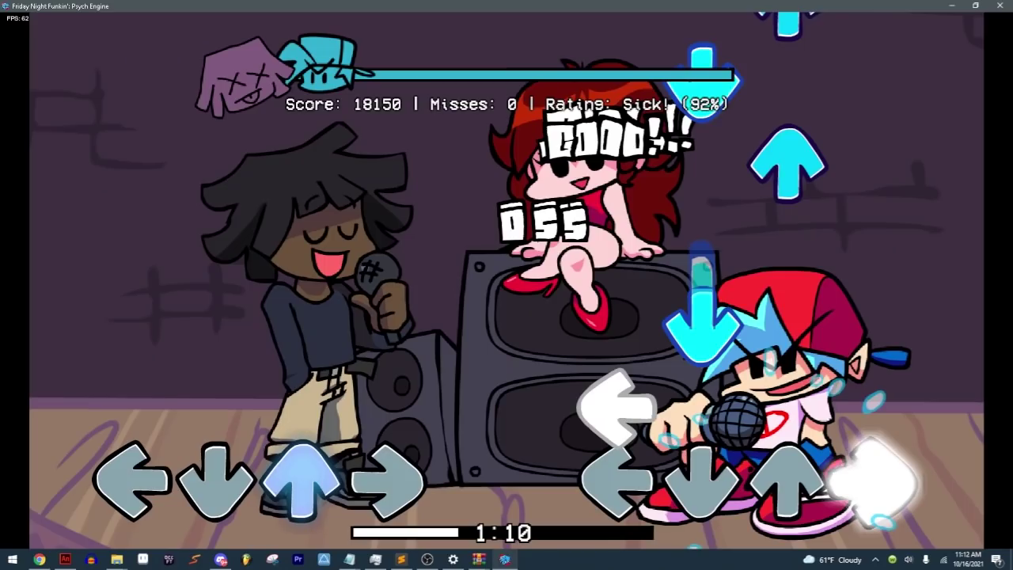
key(Left)
key(Down)
key(Left)
key(Down)
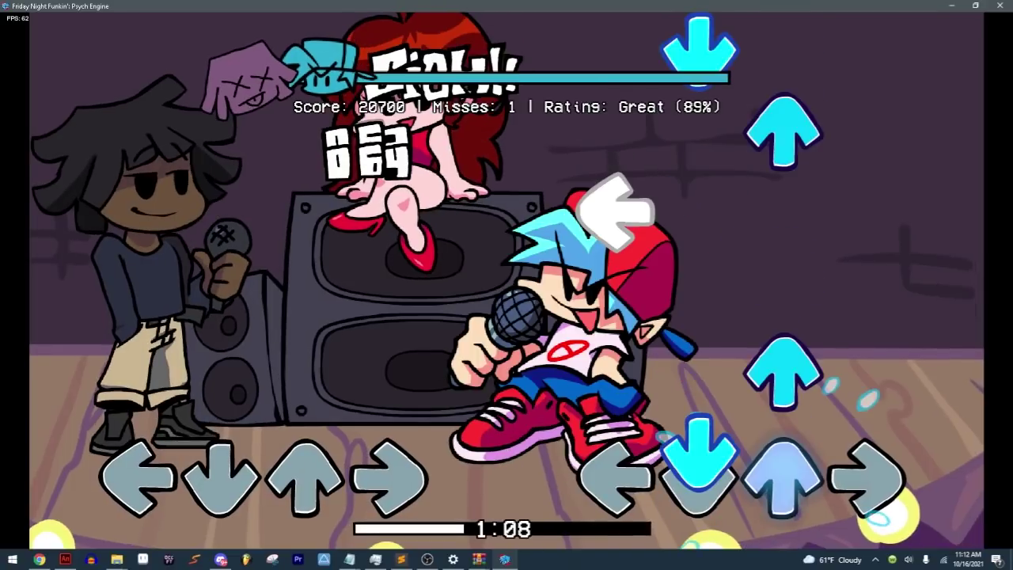
key(Up)
key(Down)
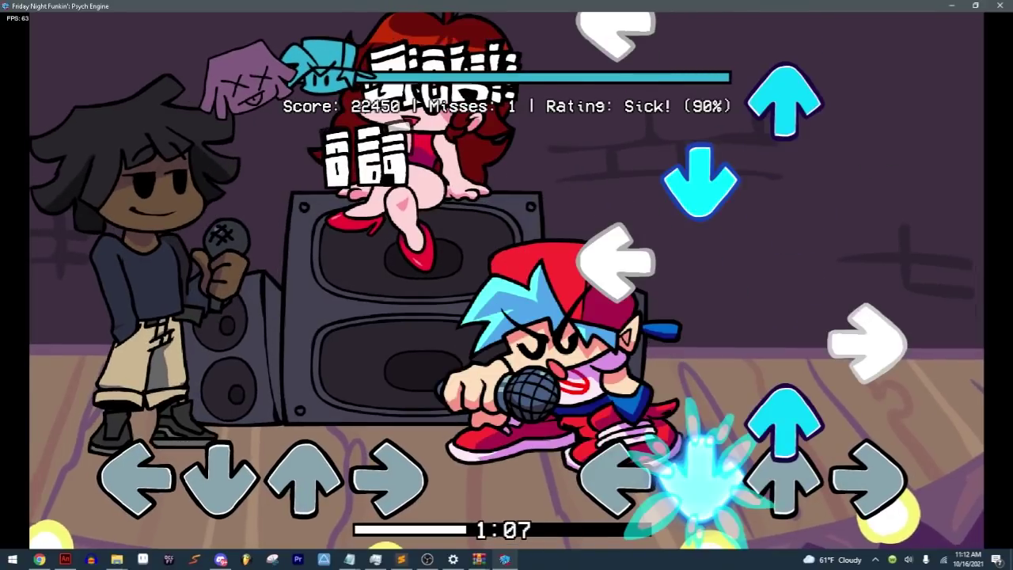
key(Up)
key(Right)
key(Left)
key(Down)
key(Up)
key(Down)
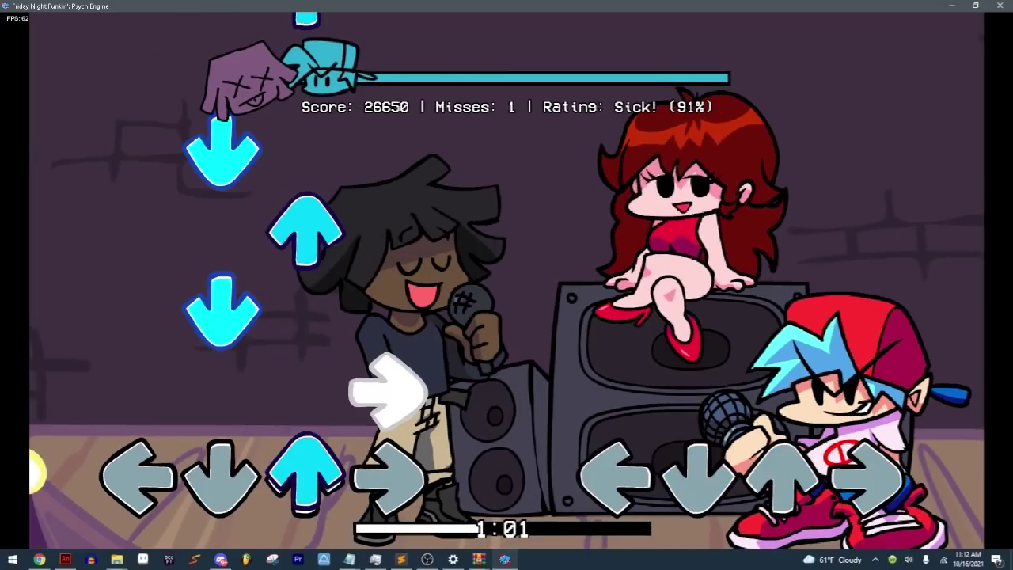
key(Up)
key(Left)
key(Left)
key(Down)
key(Right)
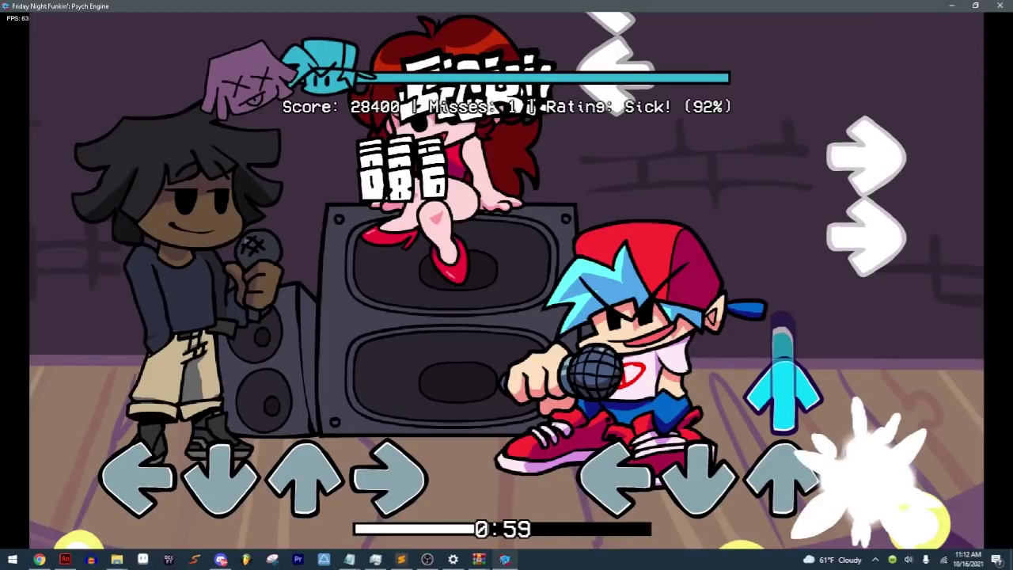
key(Up)
key(Right)
key(Right)
key(Down)
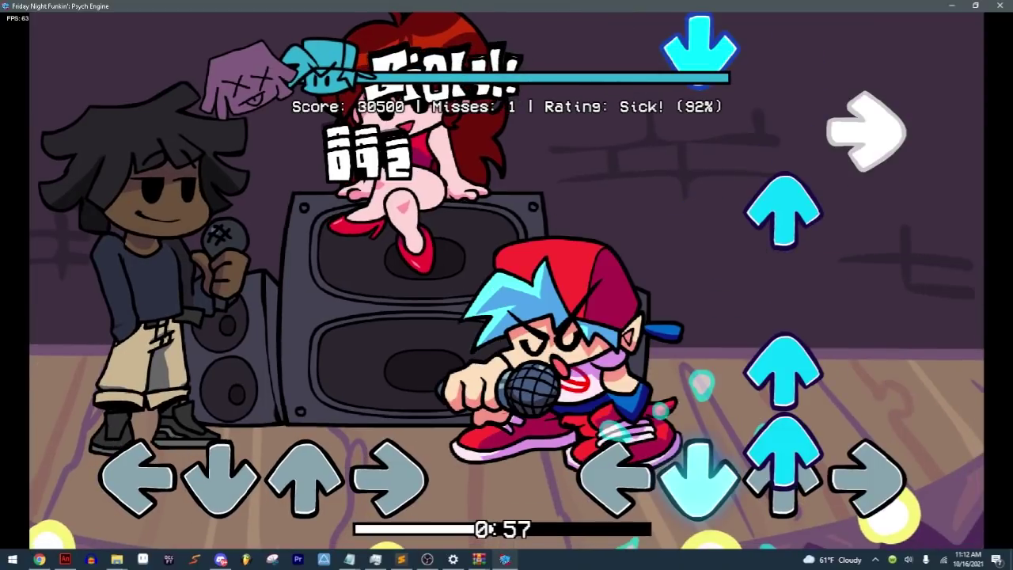
key(Up)
key(Up)
key(Right)
key(Up)
key(Down)
key(Down)
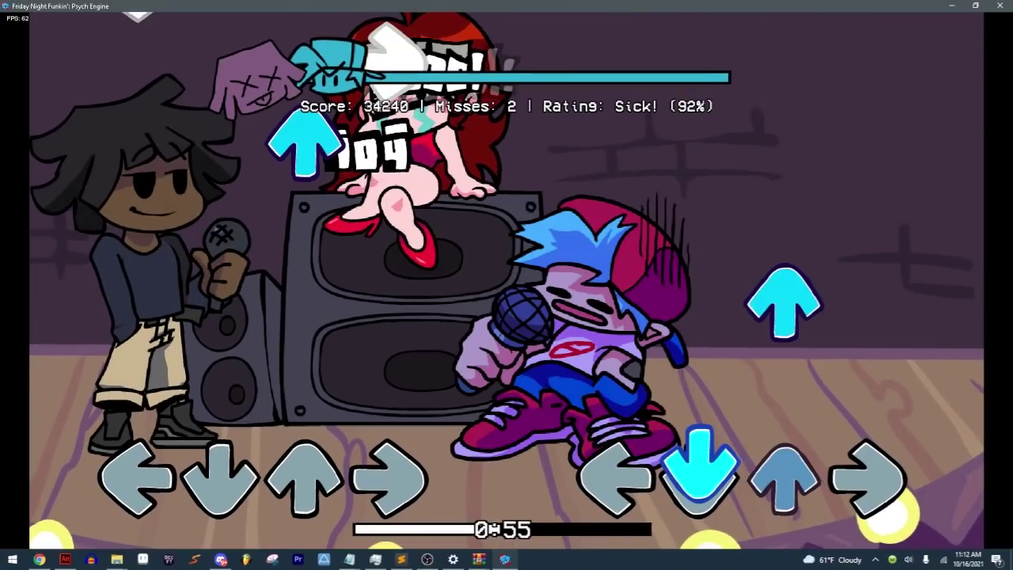
key(Up)
key(Left)
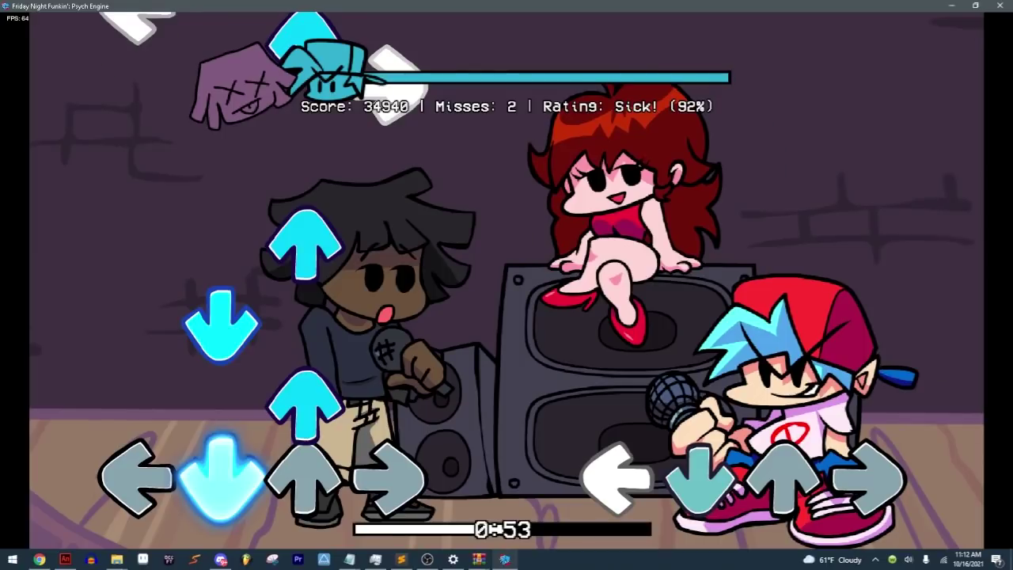
key(Return)
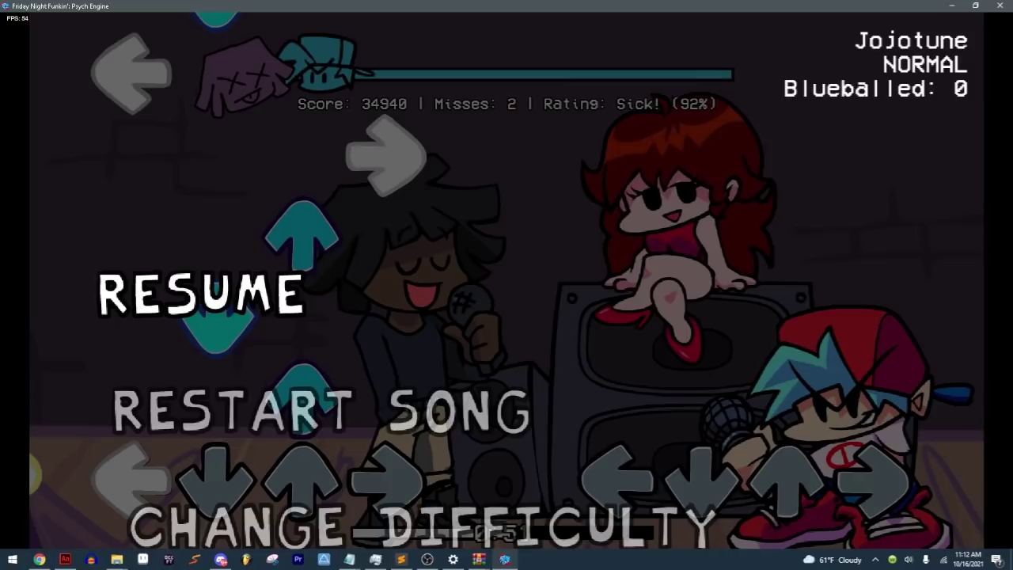
Step: Return to jojo in the character editor and set the animation ghost to idle
key(Return)
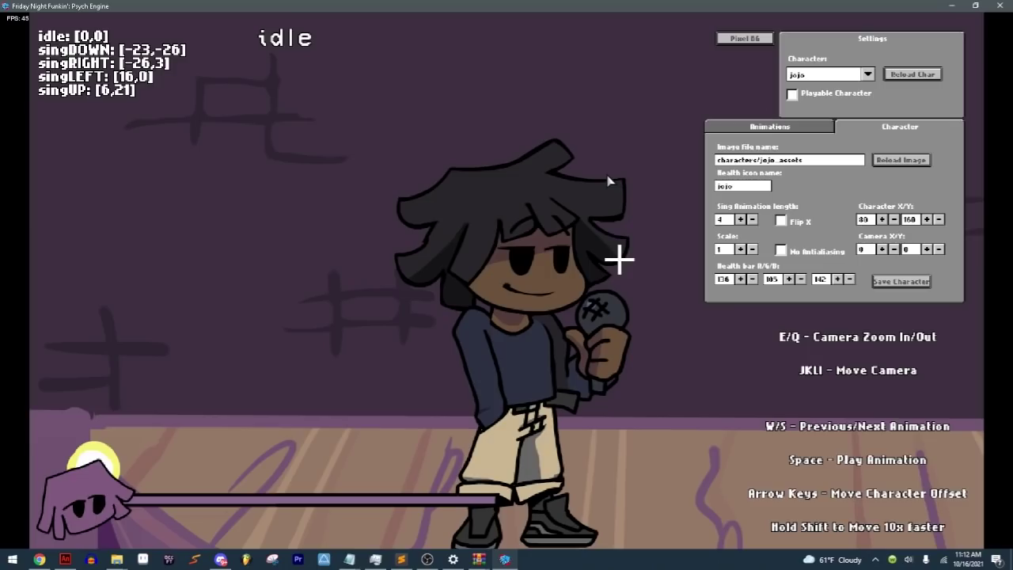
click(807, 128)
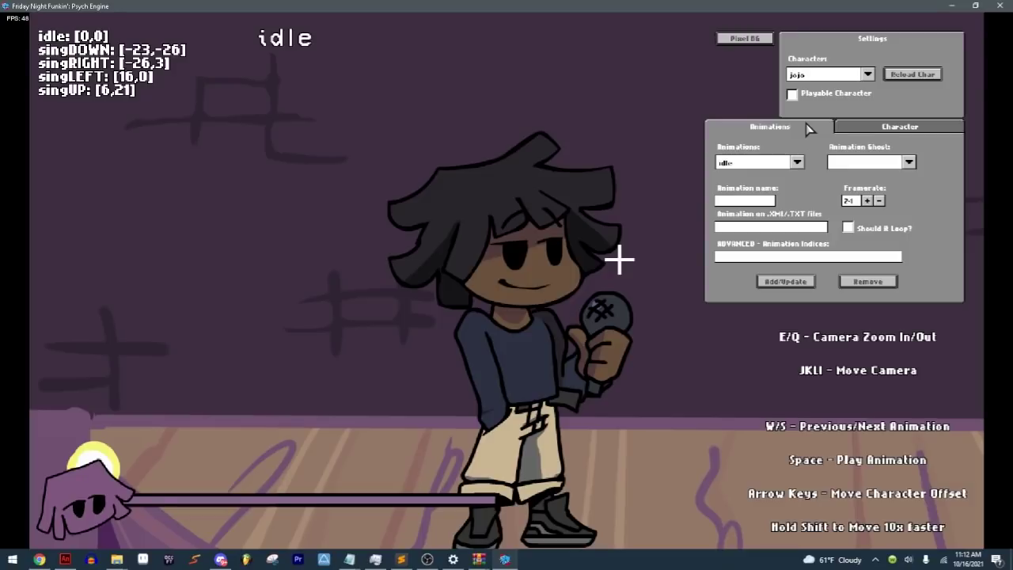
click(908, 161)
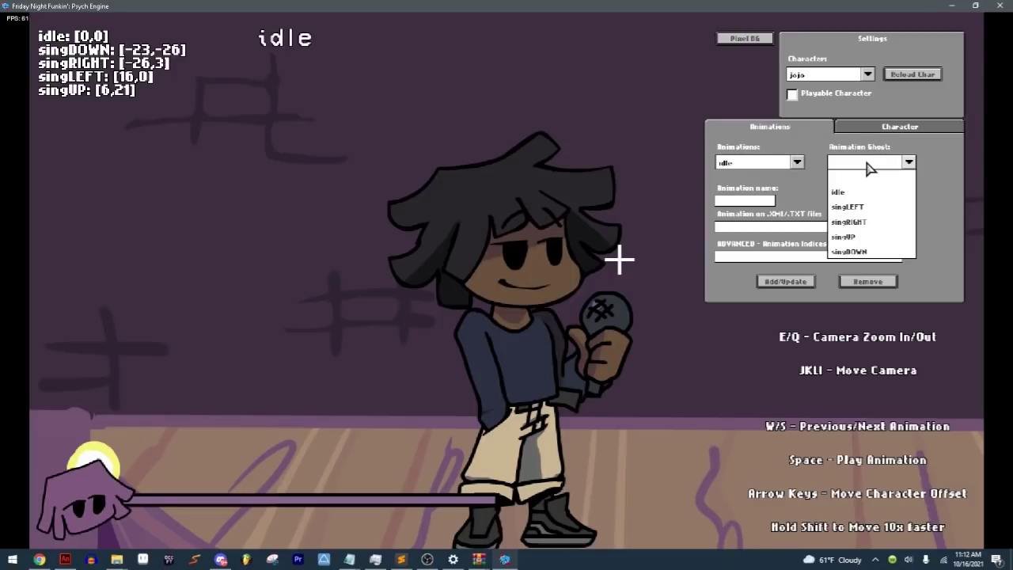
click(845, 192)
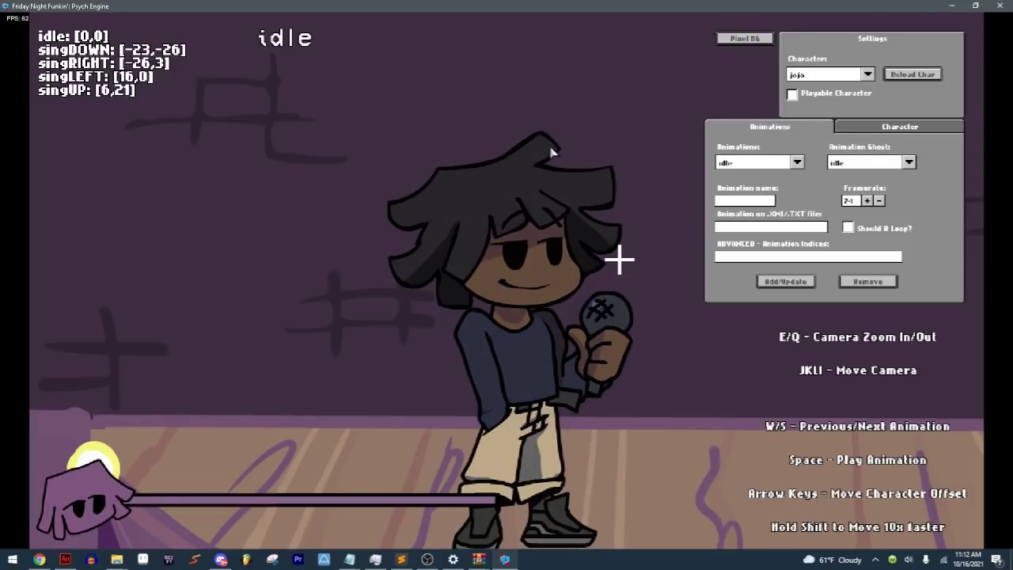
Step: Add a singLEFT-alt animation based on singLEFT, using jojo alt left as its XML animation
click(796, 161)
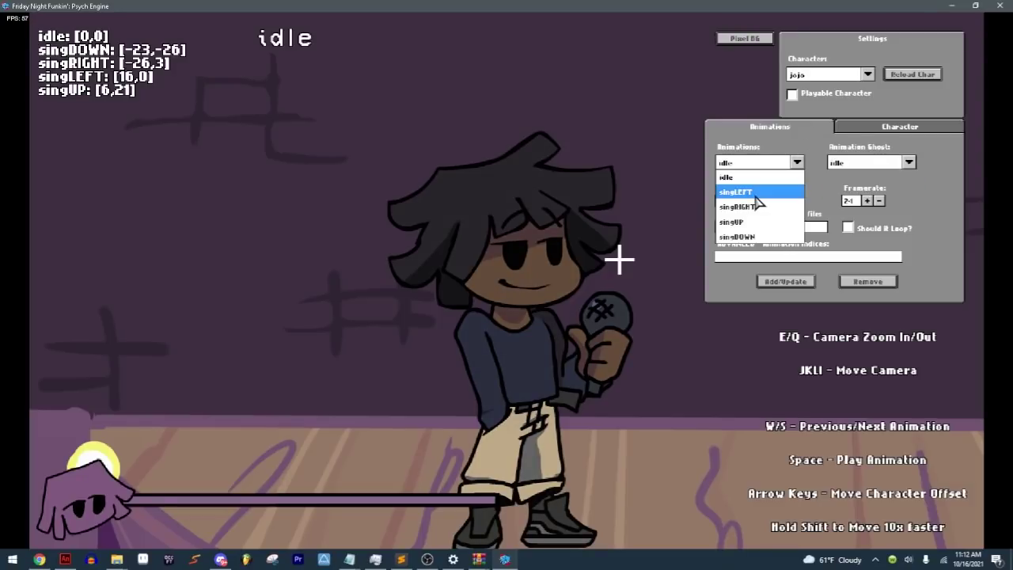
click(756, 196)
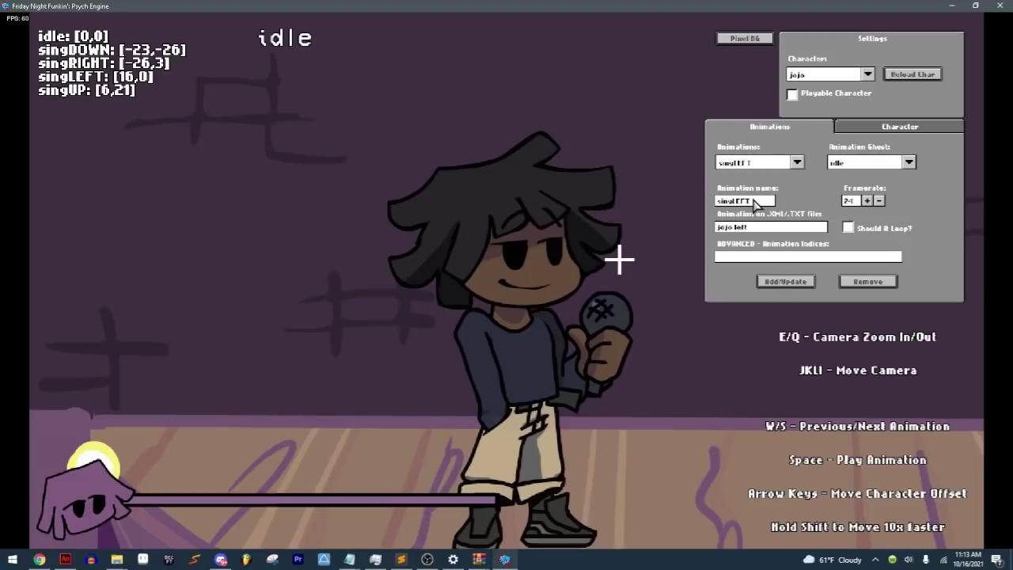
text(-al)
text(l)
click(783, 228)
text(alt)
click(745, 283)
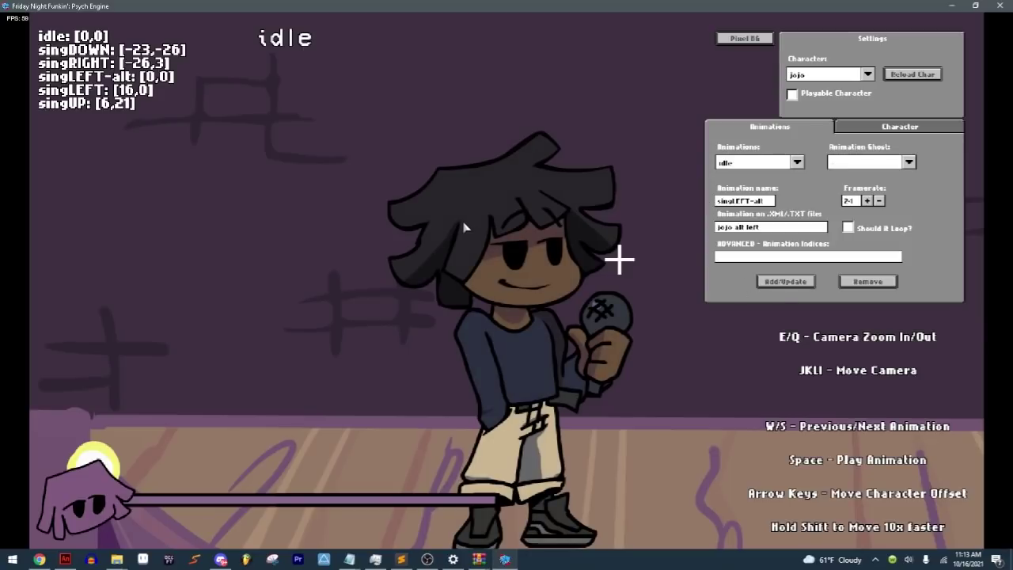
Step: Preview the singLEFT-alt animation and set its offset to [16,0]
key(w)
key(space)
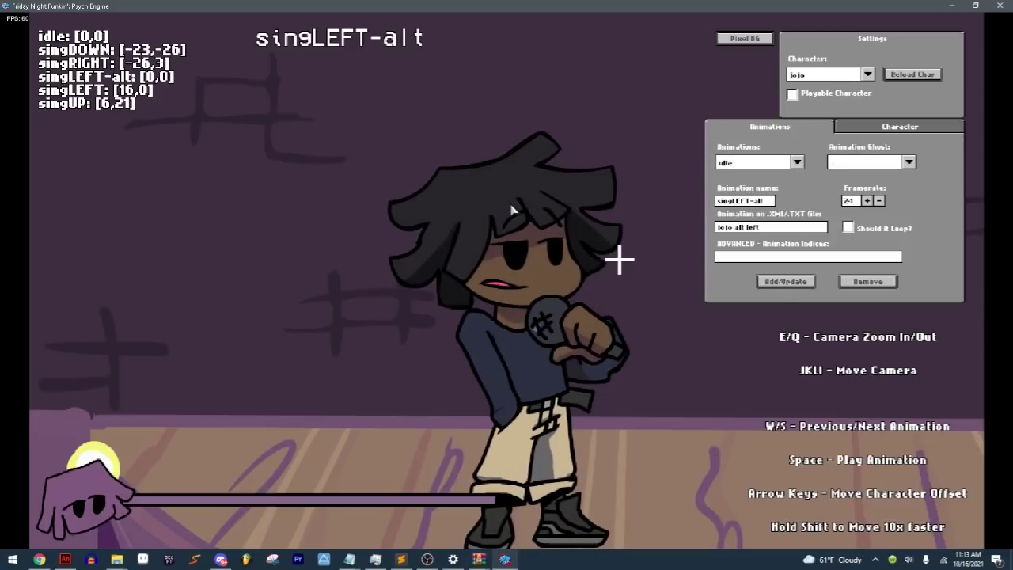
key(Left)
key(Left)
key(Left)
key(Left)
key(Left)
key(Left)
key(Left)
key(Left)
key(Left)
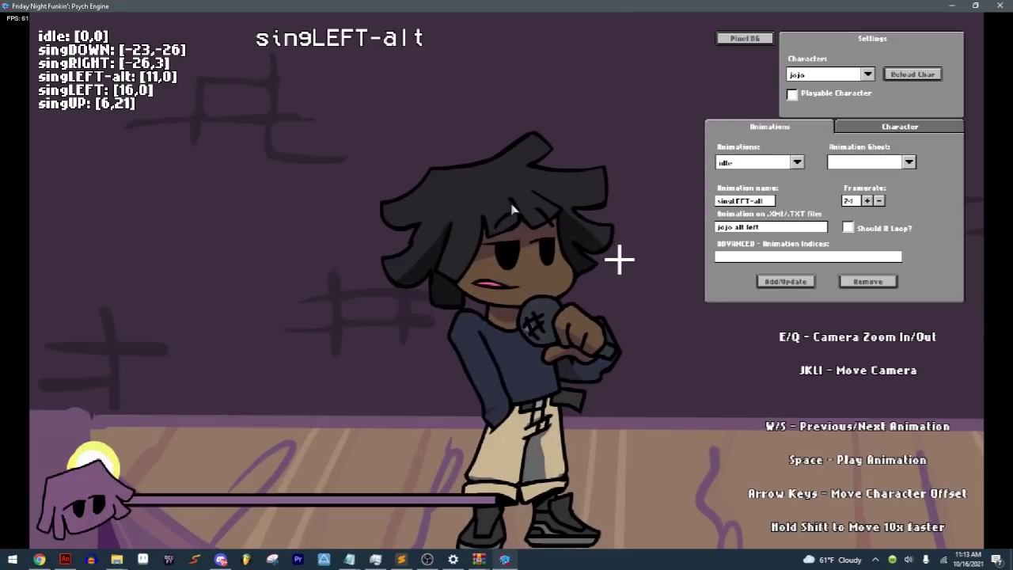
key(Left)
key(Left)
key(Left)
key(Left)
key(Left)
key(Left)
key(Left)
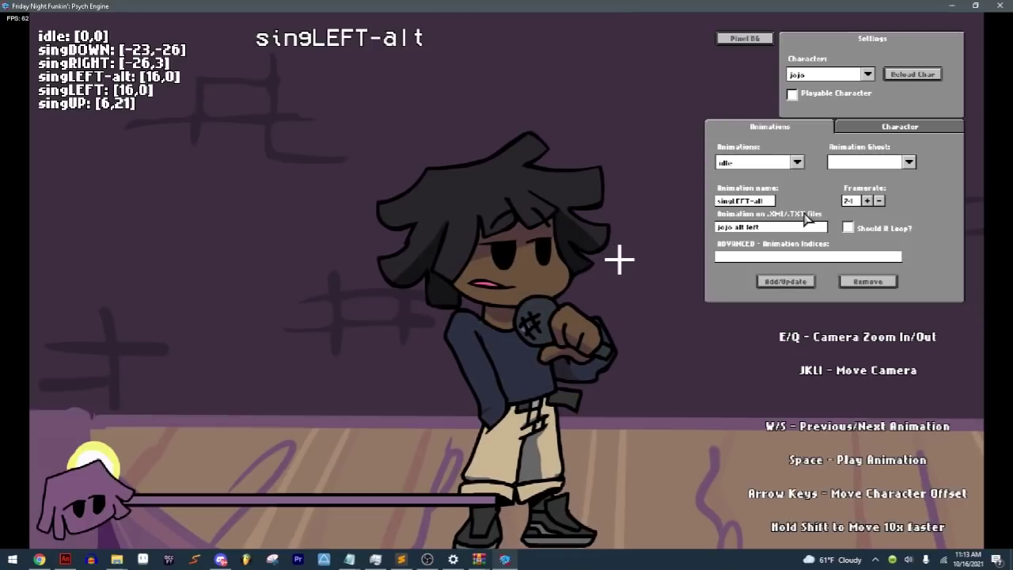
Step: Add a singRIGHT-alt animation based on singRIGHT, using jojo alt right as its XML animation
click(796, 161)
click(748, 212)
click(765, 201)
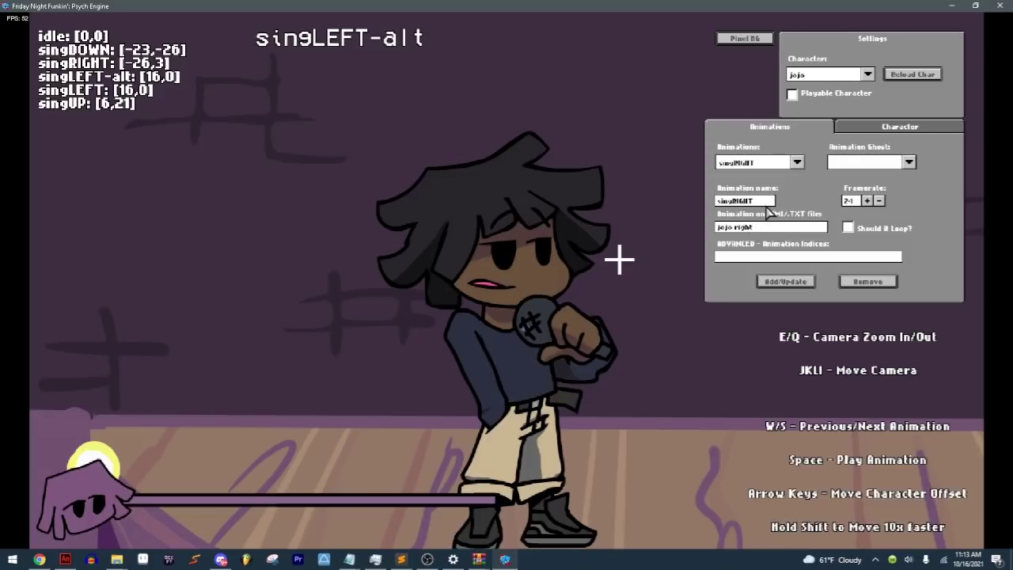
text(-alt)
click(767, 228)
key(Left)
key(Left)
key(Left)
key(Left)
key(Left)
text(alt)
click(777, 287)
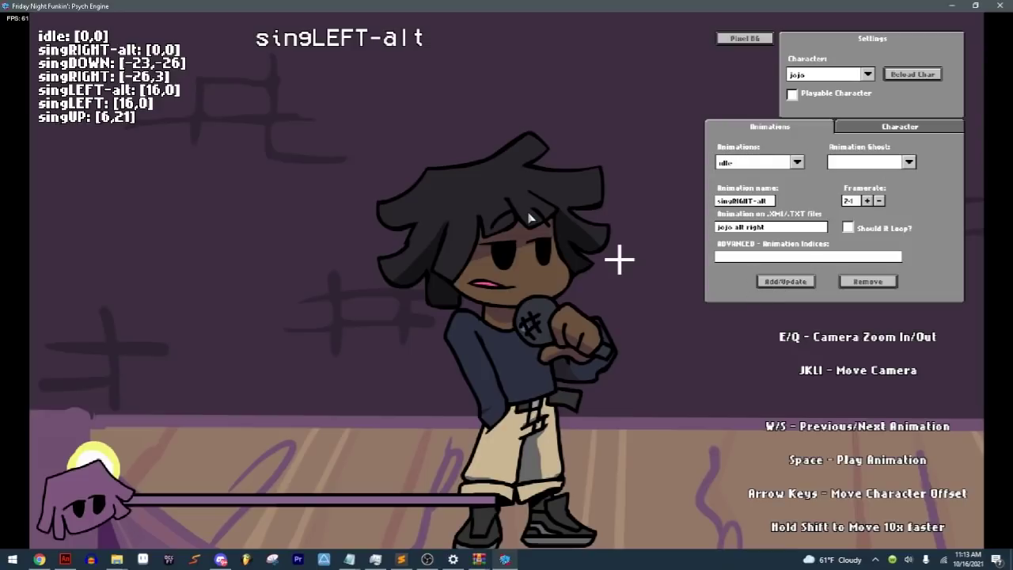
Step: Set the singRIGHT-alt animation's offset to [-26,3] and compare it with the neighbouring animation
click(797, 162)
click(739, 249)
key(w)
key(w)
key(w)
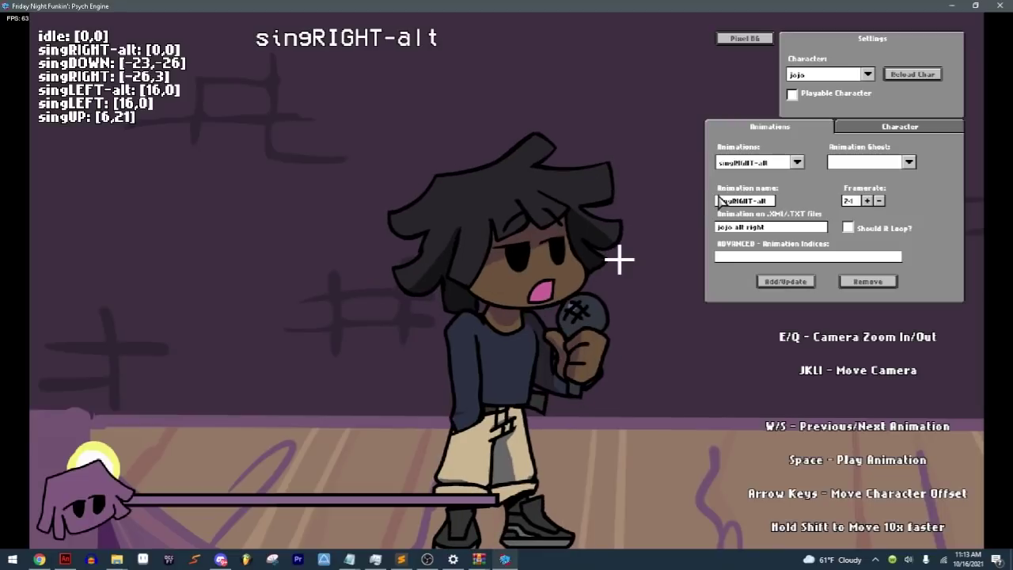
key(shift+Left)
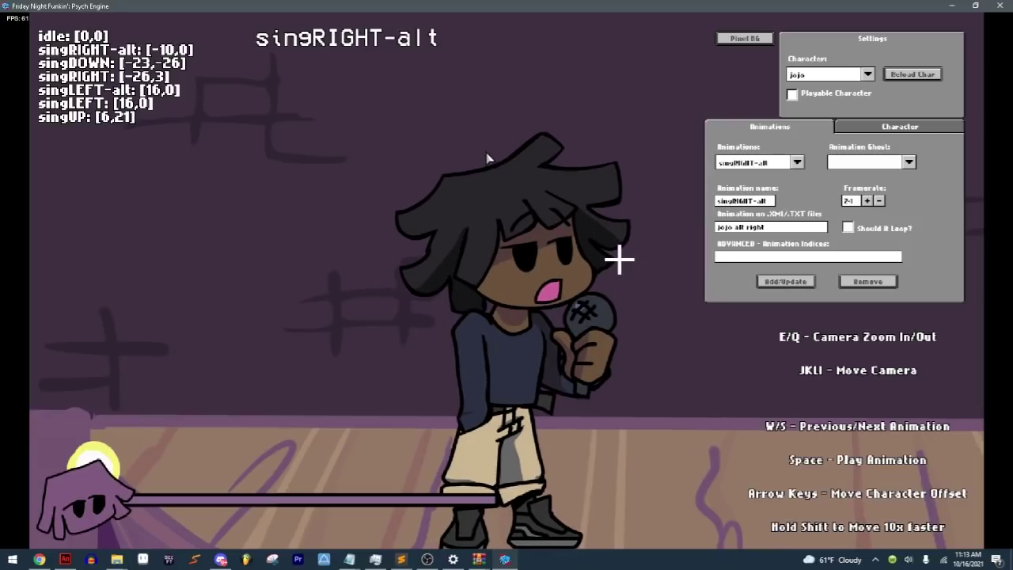
key(shift+Left)
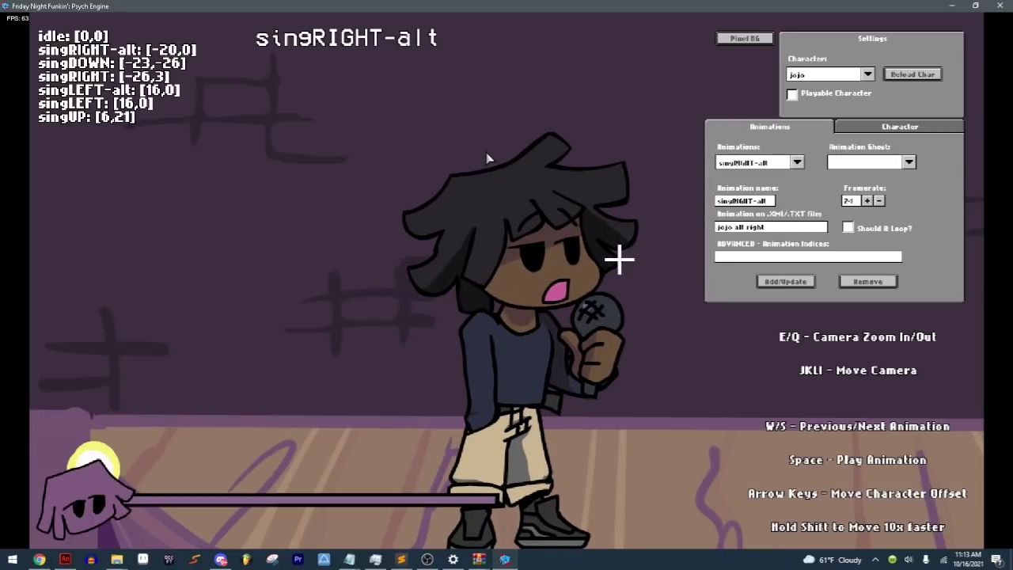
key(Right)
key(Right)
key(Right)
key(Right)
key(Right)
key(Right)
key(Up)
key(Up)
key(Up)
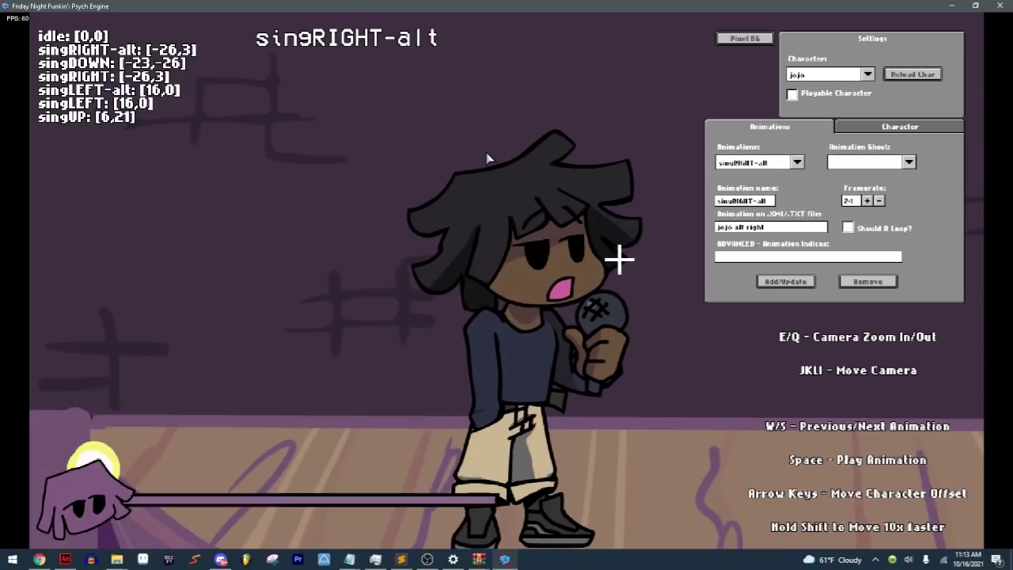
key(w)
key(s)
Step: Add a singUP-alt animation based on singUP, using jojo alt up as its XML animation
click(796, 162)
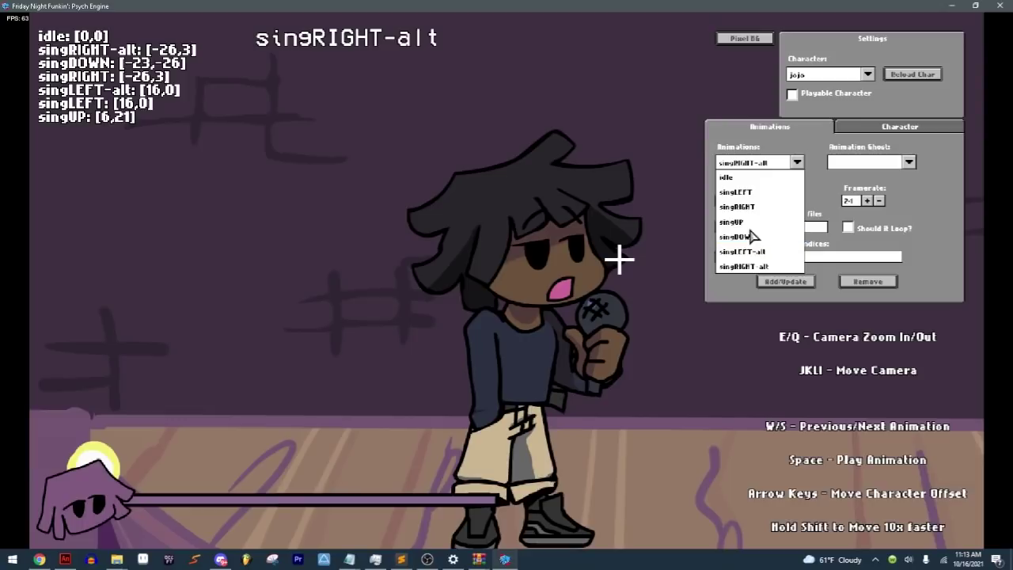
click(731, 222)
click(748, 202)
text(-al)
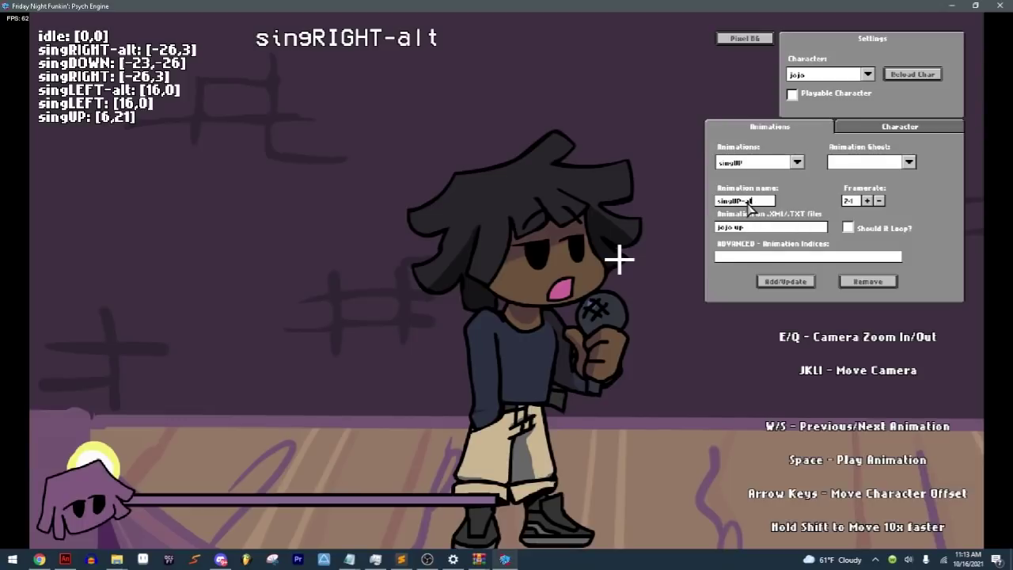
text(t)
click(752, 229)
key(Left)
key(Left)
text(alt)
click(786, 281)
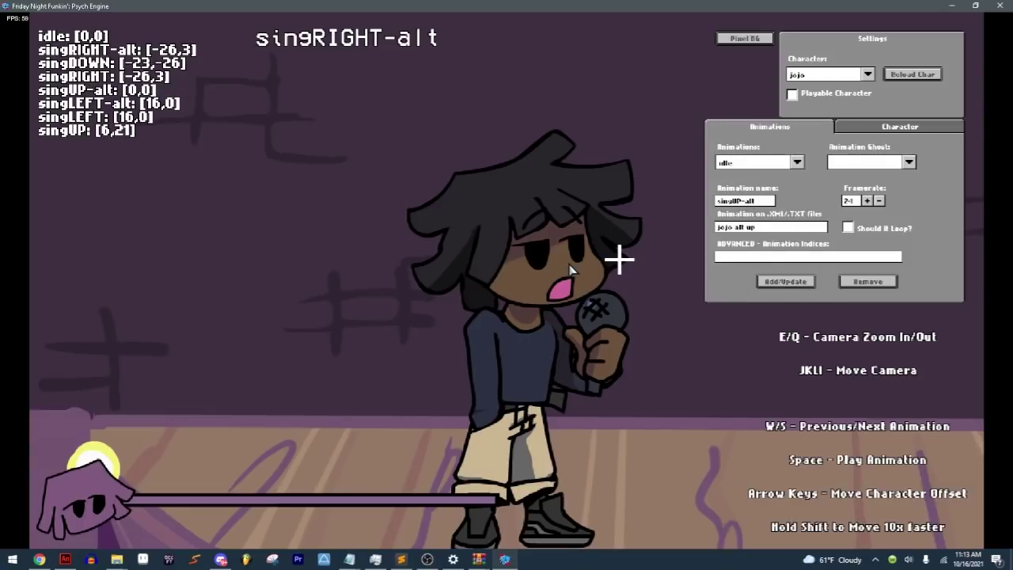
Step: Cycle through jojo's animations to compare their poses and bring up singUP-alt
key(w)
key(w)
key(w)
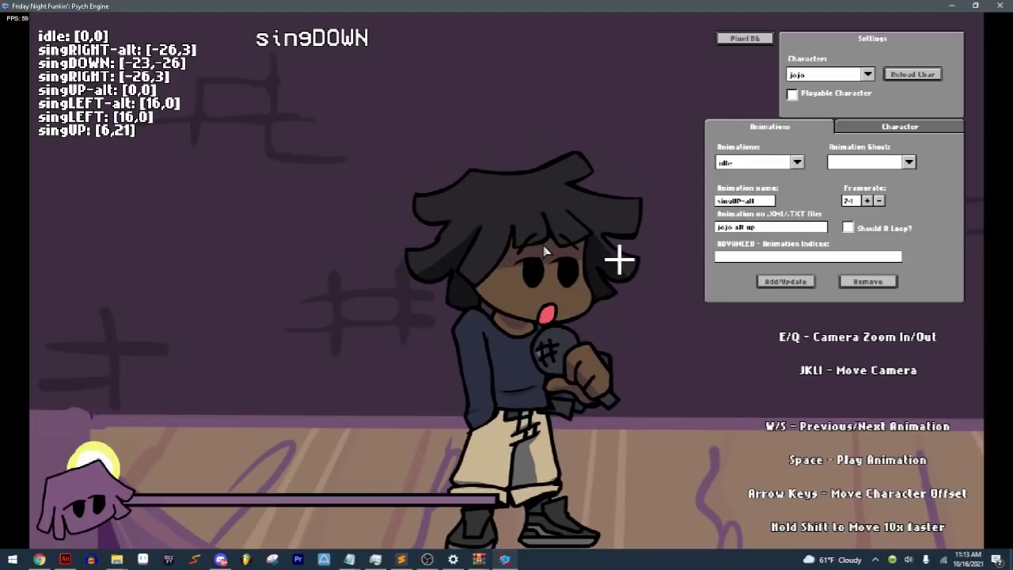
key(w)
key(w)
key(w)
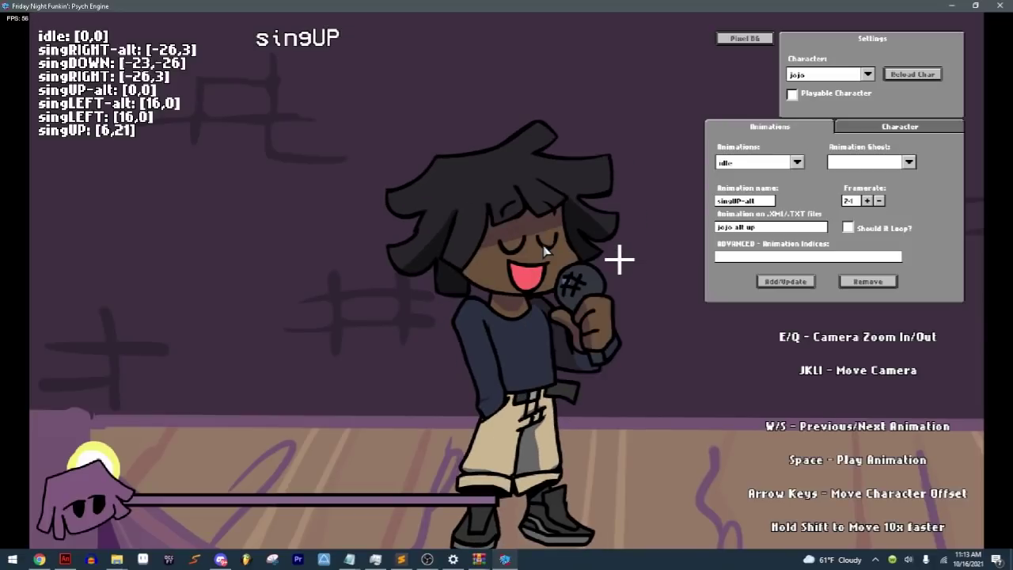
key(w)
key(w)
key(w)
key(w)
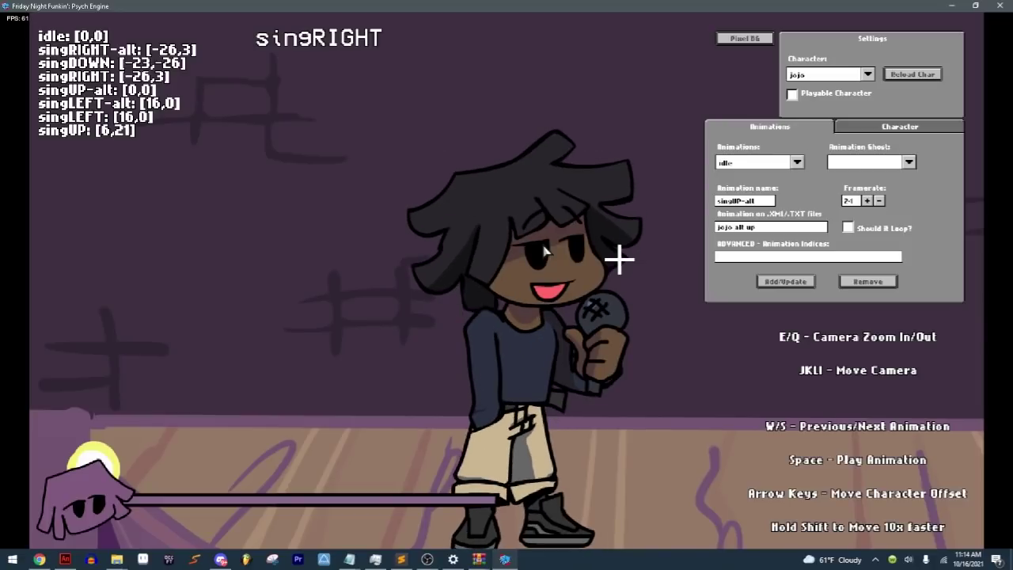
key(w)
key(w)
key(w)
key(w)
key(w)
key(w)
key(w)
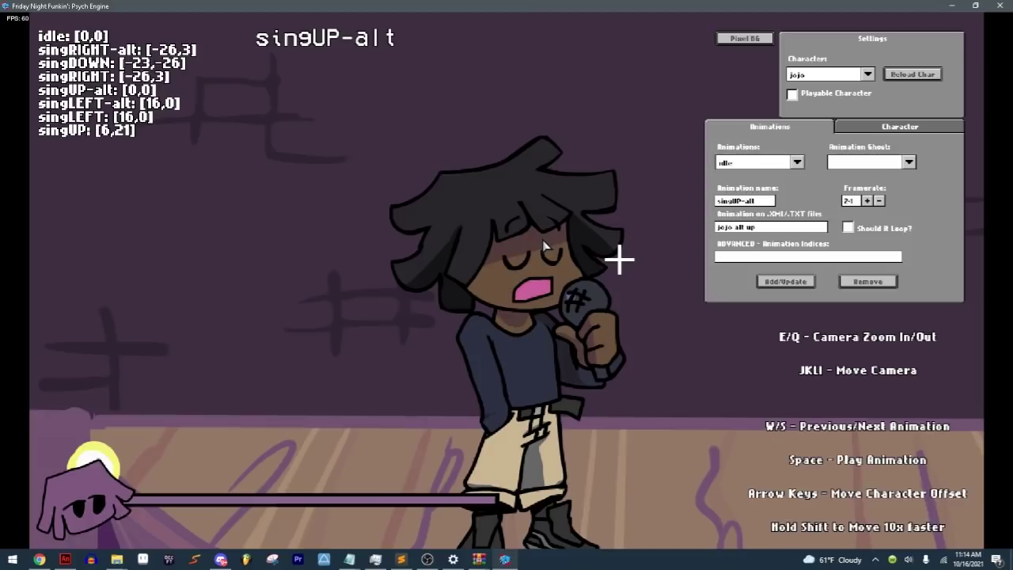
Step: Set the singUP-alt animation's offset to [6,21], matching singUP
key(shift+Up)
key(shift+Up)
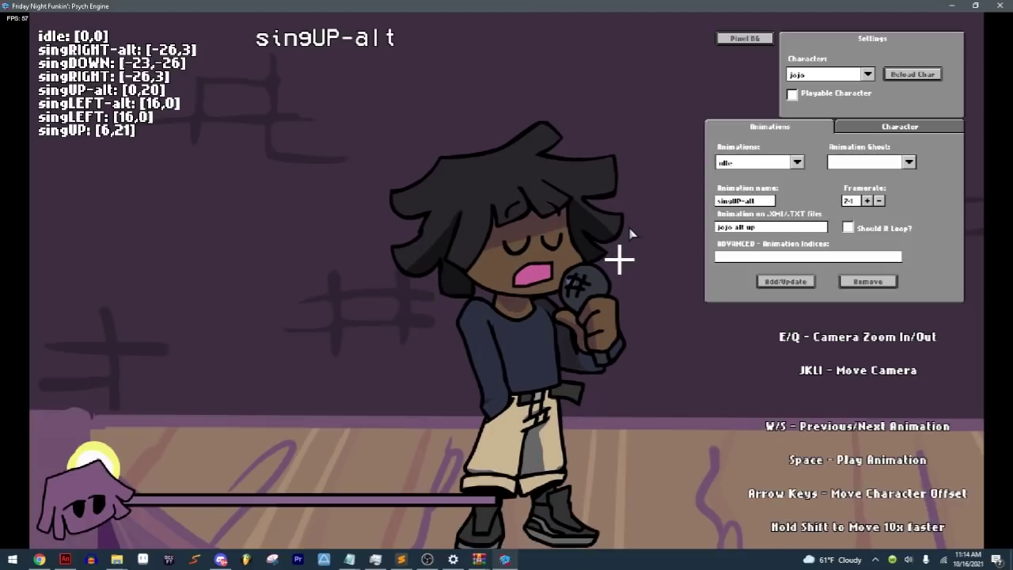
key(Up)
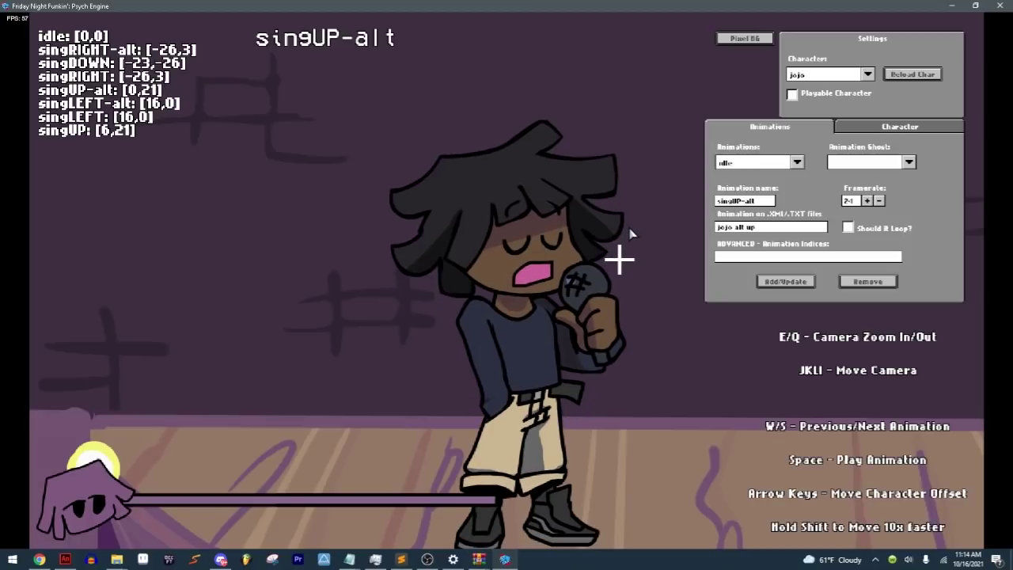
key(shift+Left)
key(Left)
key(shift+Right)
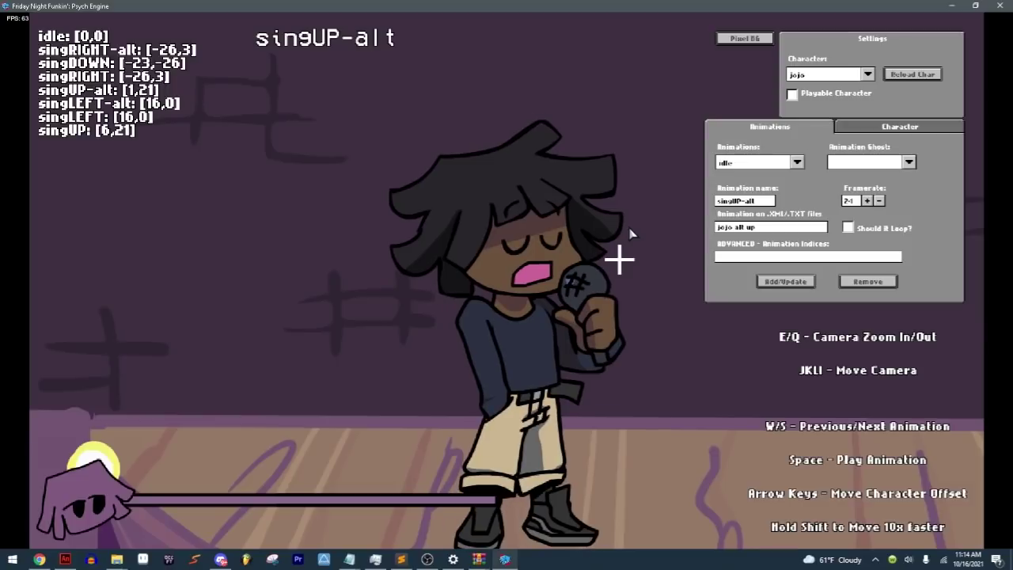
key(Left)
key(Left)
key(Left)
key(Left)
key(Left)
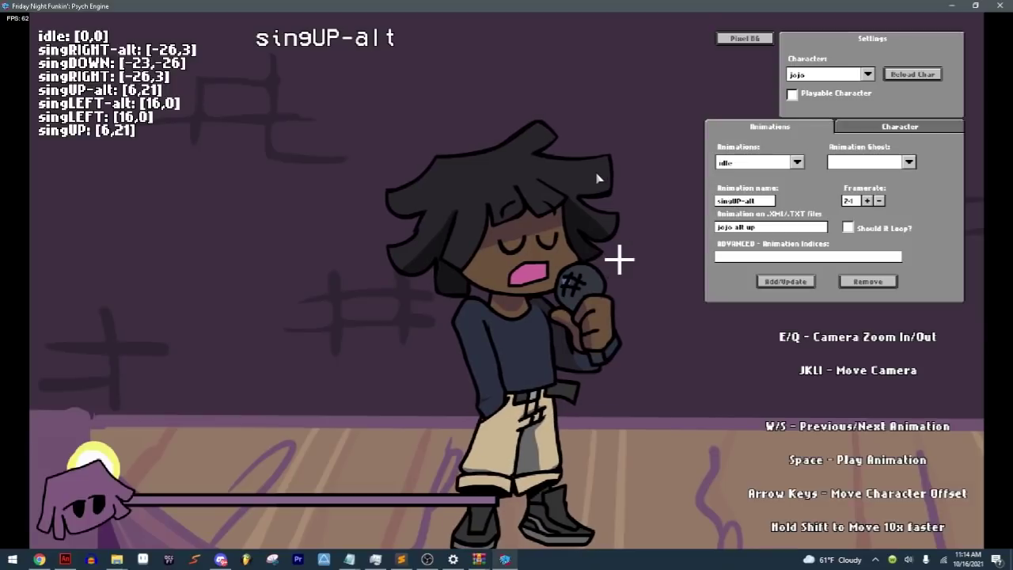
Step: Add a singDOWN-alt animation based on singDOWN, using jojo alt down as its XML animation
click(736, 165)
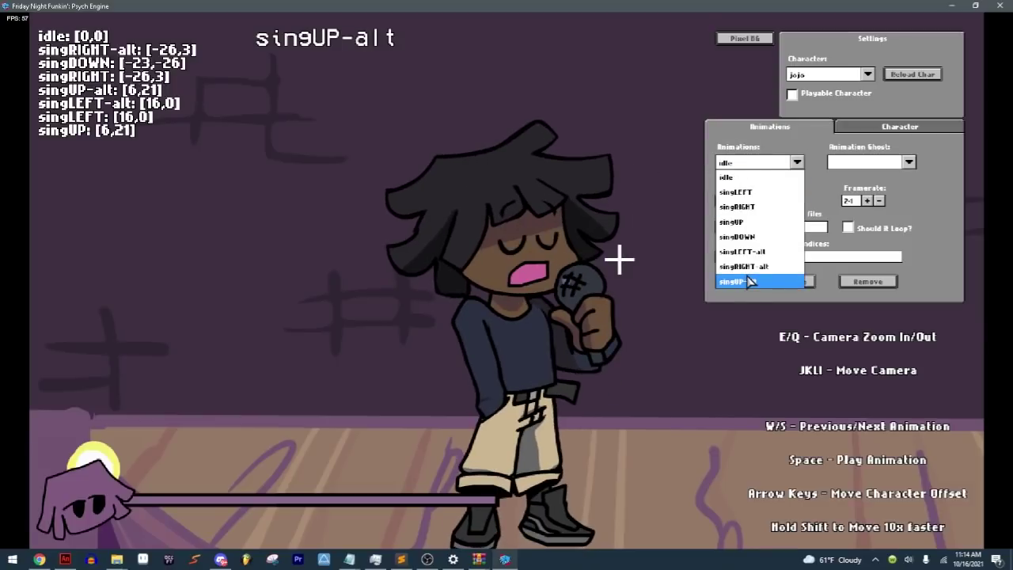
click(752, 236)
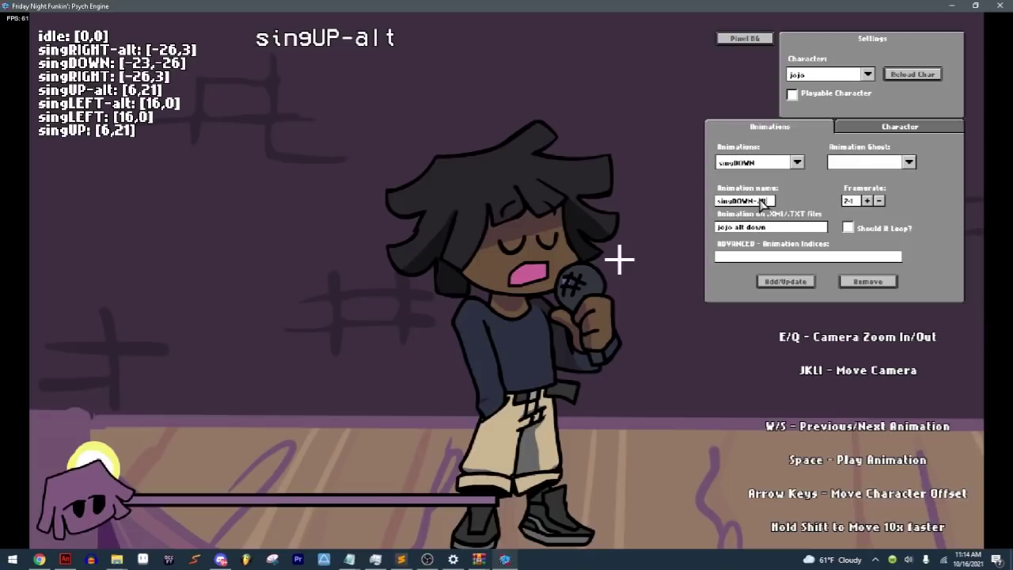
click(783, 281)
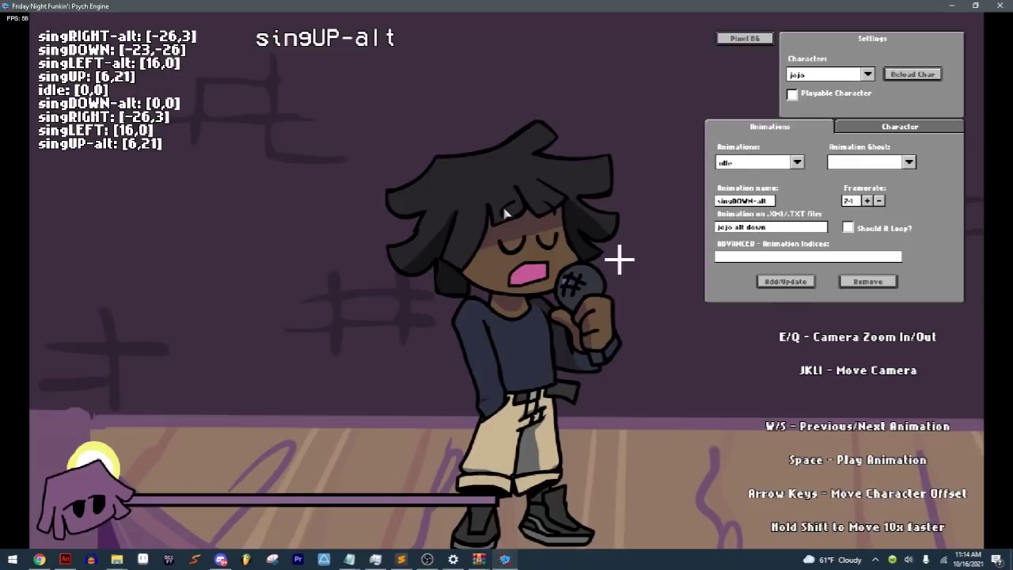
Step: Bring up the singDOWN-alt animation and set its vertical offset to -26
key(s)
key(Down)
key(Down)
key(Down)
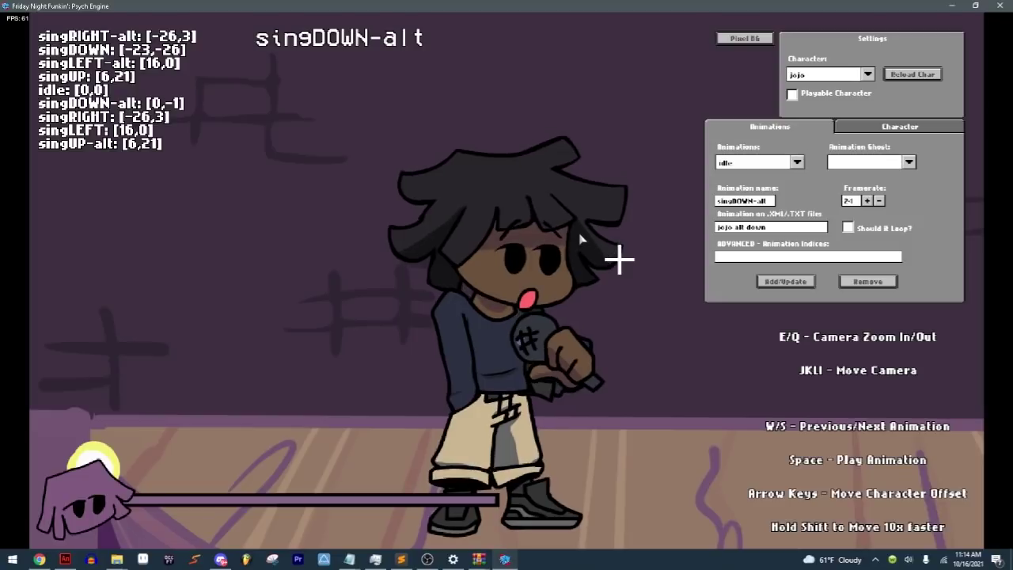
key(Up)
key(Up)
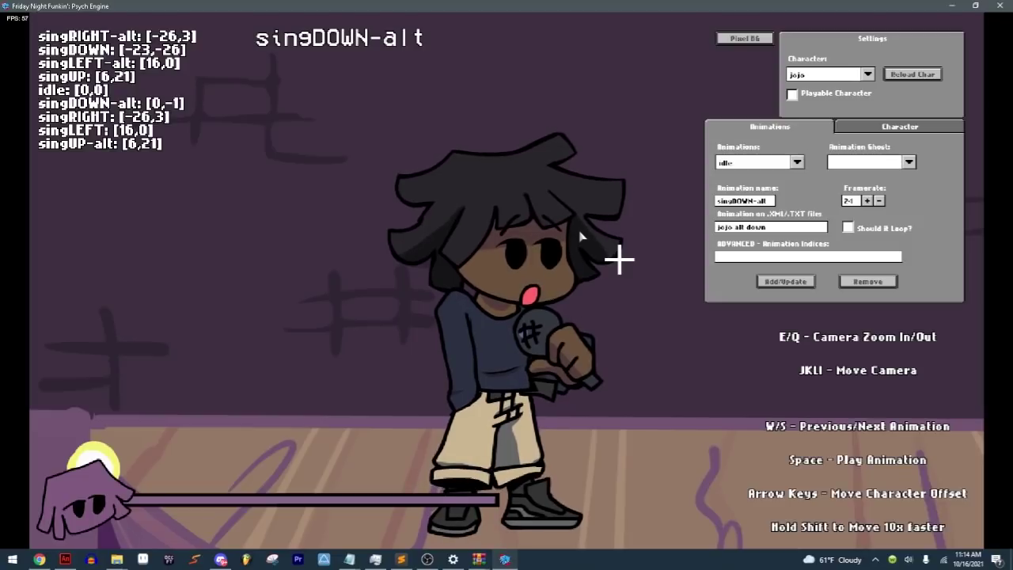
key(Down)
key(Down)
key(Down)
key(Down)
key(Down)
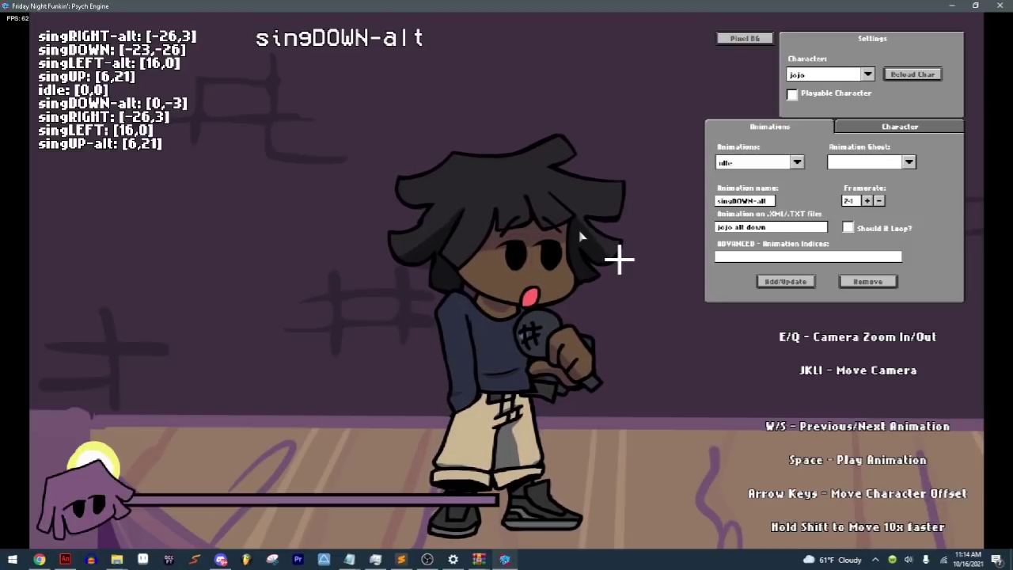
key(shift+Down)
key(shift+Down)
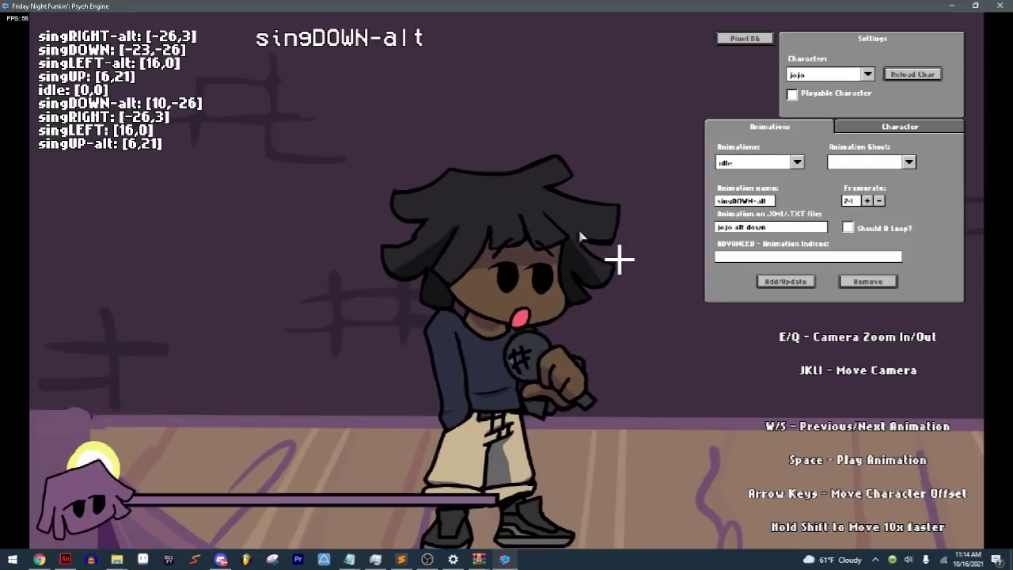
Step: Set the singDOWN-alt animation's horizontal offset to -23, matching singDOWN
key(shift+Right)
key(shift+Right)
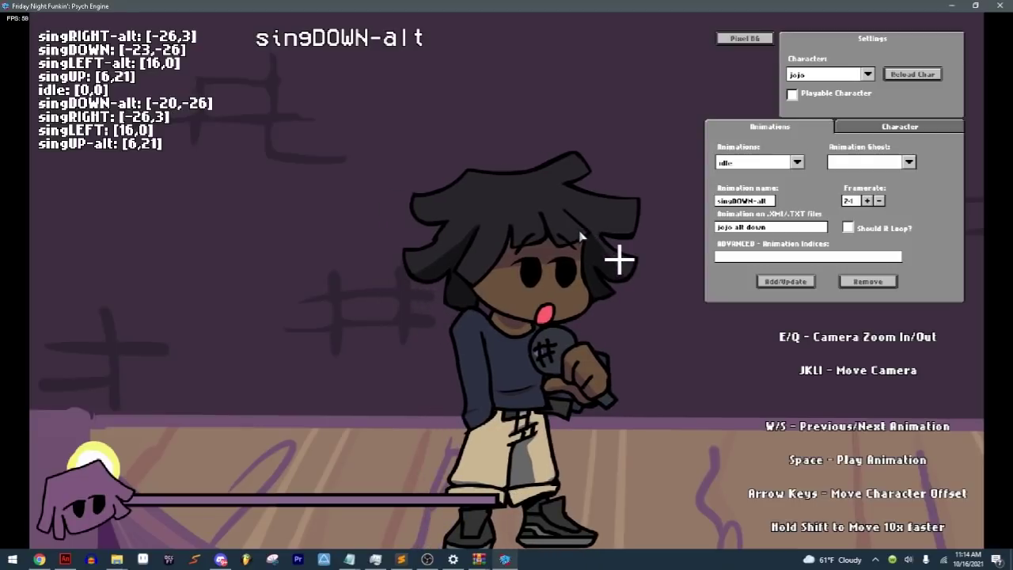
key(Left)
key(Left)
key(Left)
Step: Compare the regular and alternate singing animations with jojo's feet in view to check their alignment
key(s)
key(s)
key(s)
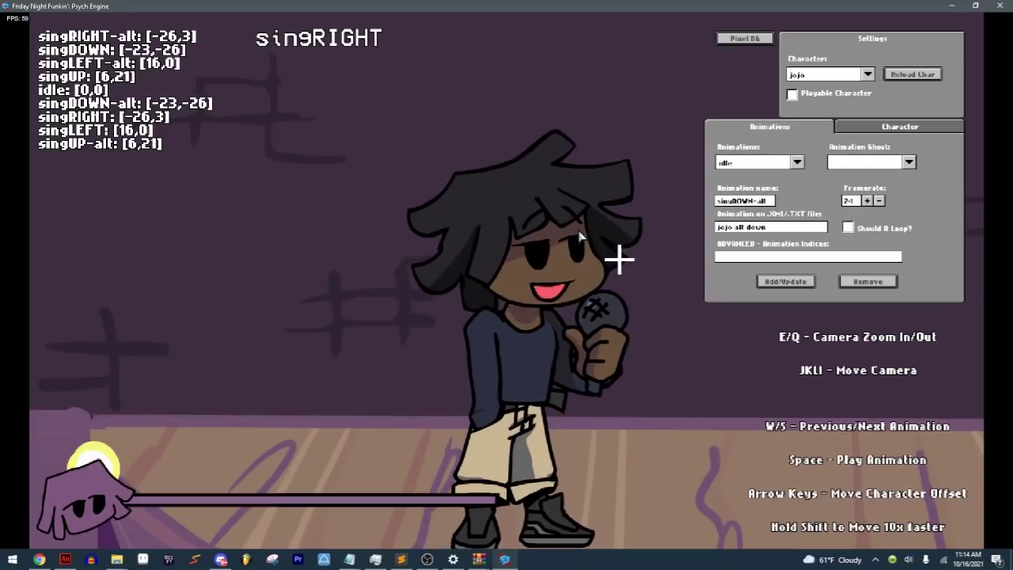
key(w)
key(w)
key(w)
key(w)
key(k)
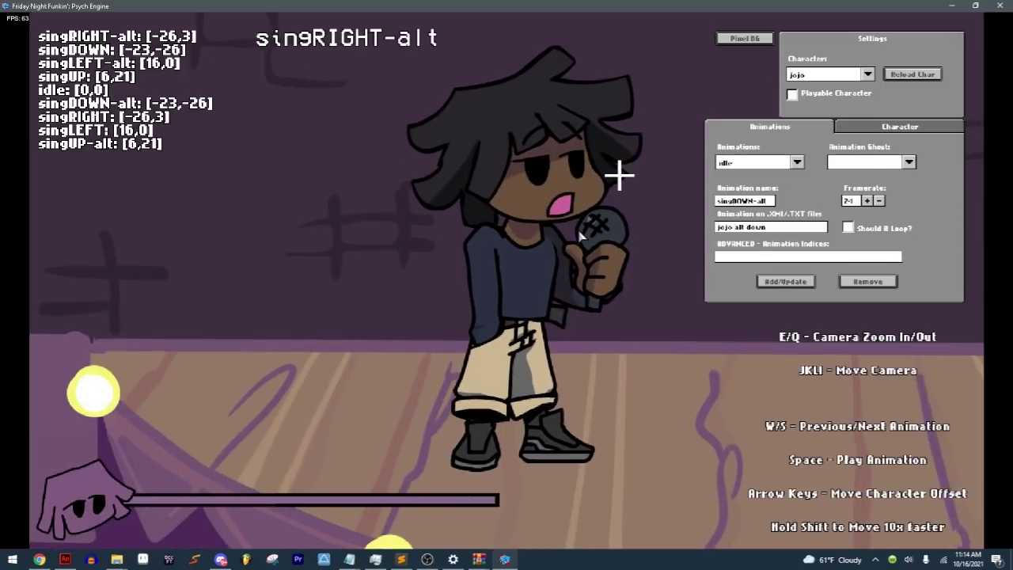
key(w)
key(w)
key(s)
key(s)
key(s)
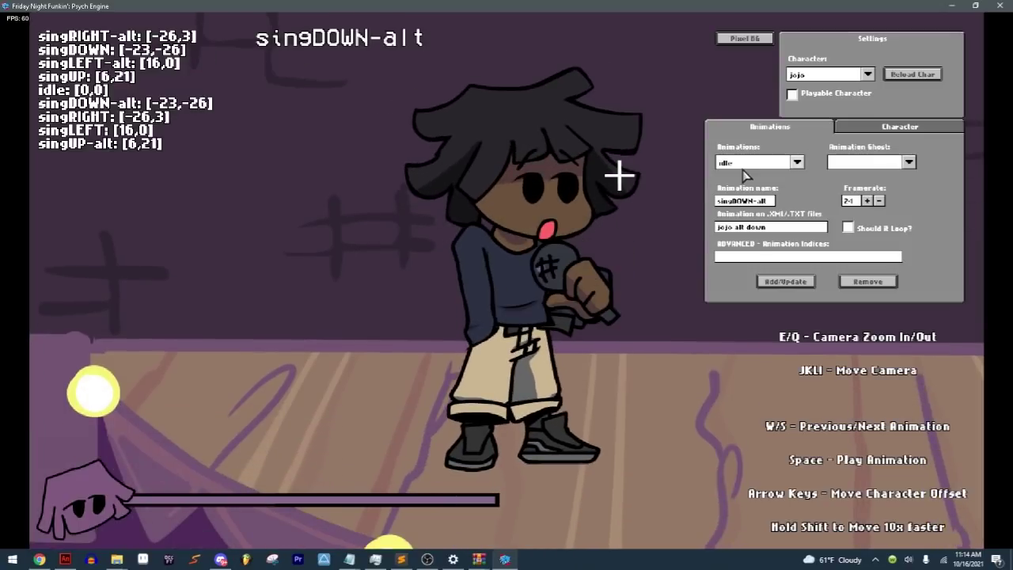
Step: Add an idle-alt animation based on idle, using jojo alt idle as its XML animation, and preview it
click(796, 162)
click(752, 182)
click(768, 280)
key(s)
key(w)
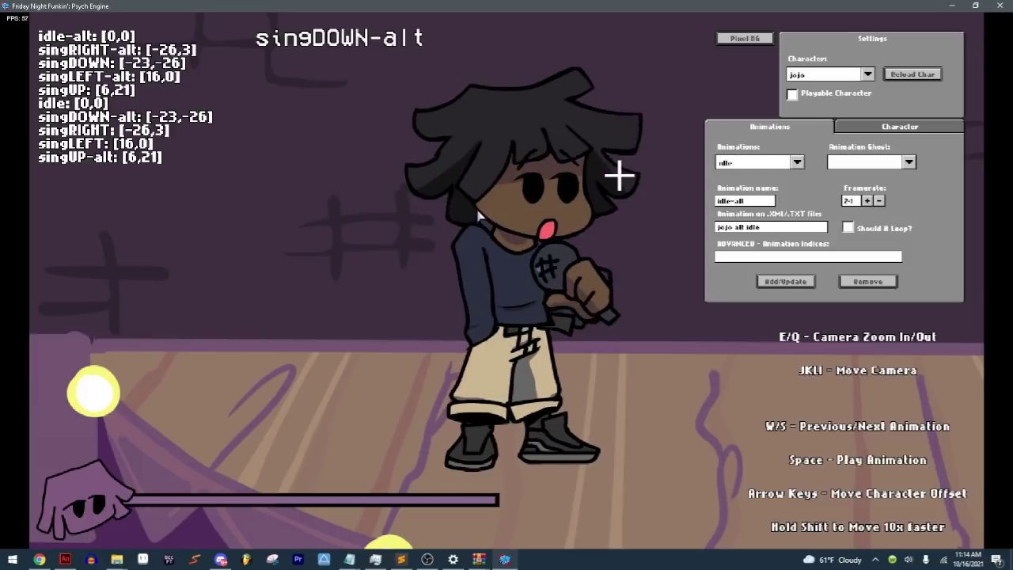
key(s)
key(s)
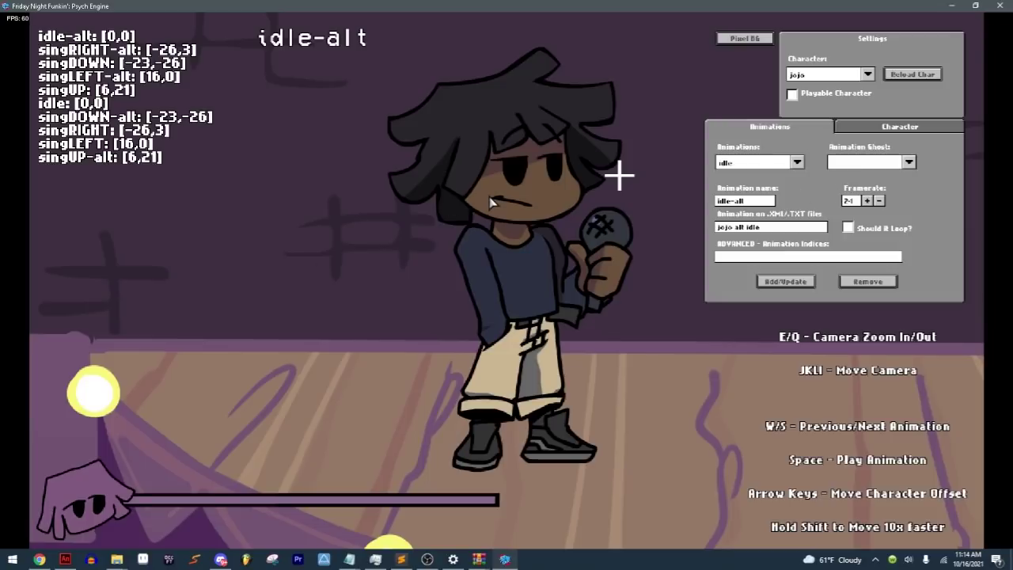
Step: Switch to Adobe Animate, play jojo's animation from frame 120 of the jojo_assets timeline, and return to Psych Engine
click(66, 559)
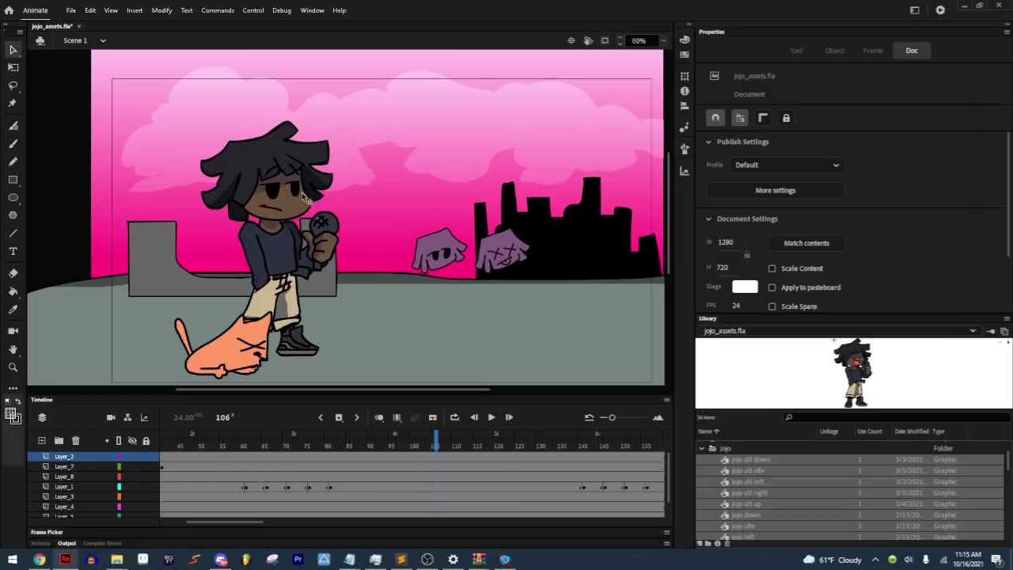
click(297, 212)
click(496, 443)
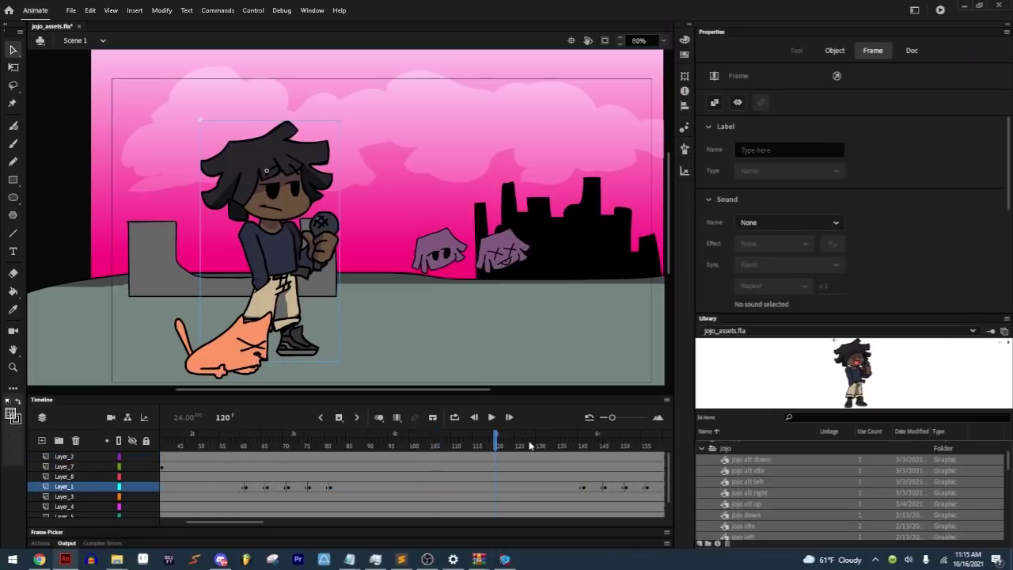
key(Return)
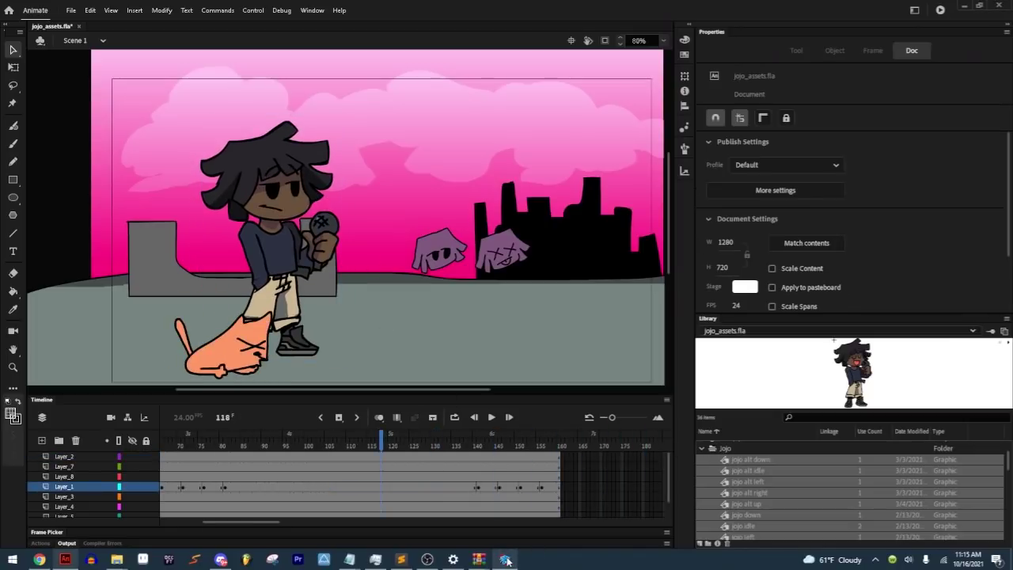
click(505, 559)
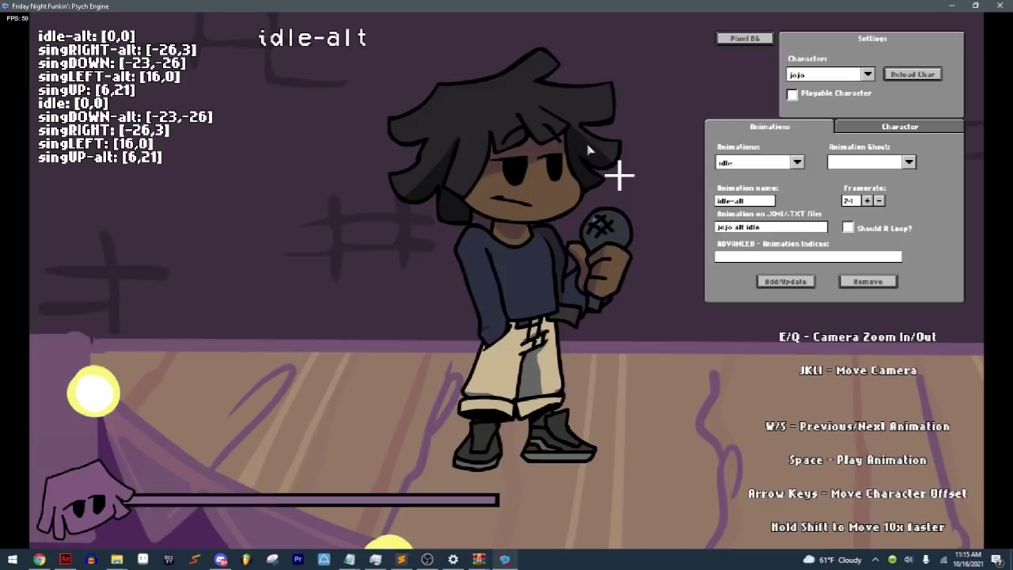
Step: Leave the character editor, briefly play the Jojotune song, and open its chart editor
key(Escape)
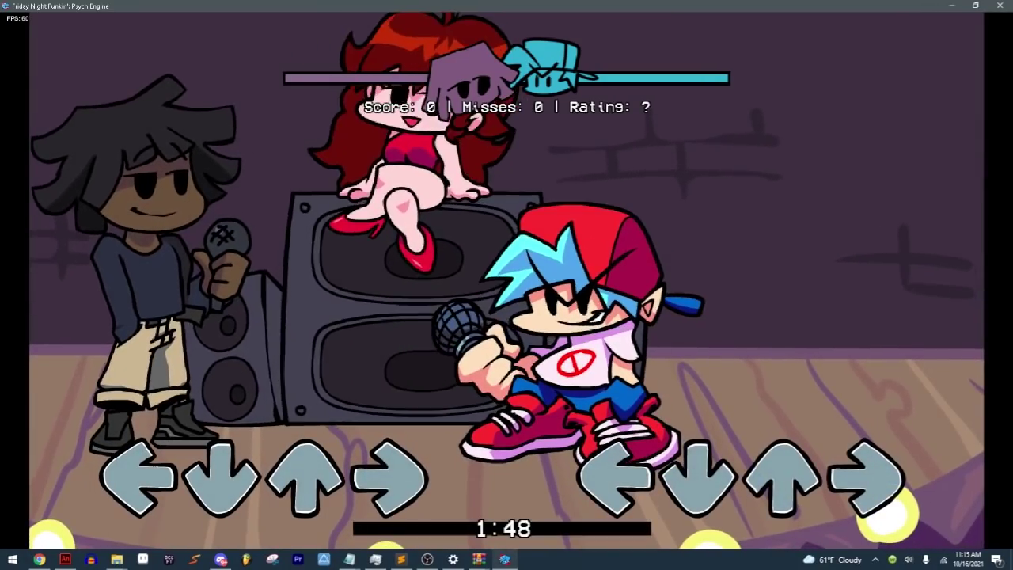
key(Left)
key(Up)
key(Right)
key(8)
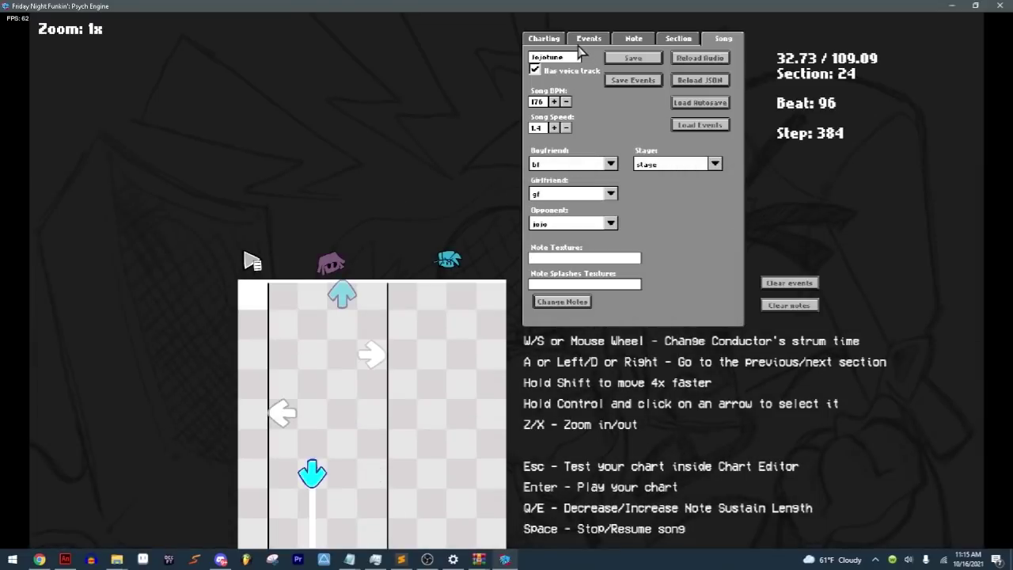
Step: Browse and play through the Jojotune chart to review jojo's note sections up to section 10
key(shift+a)
key(shift+a)
key(shift+a)
key(shift+a)
key(shift+a)
key(shift+a)
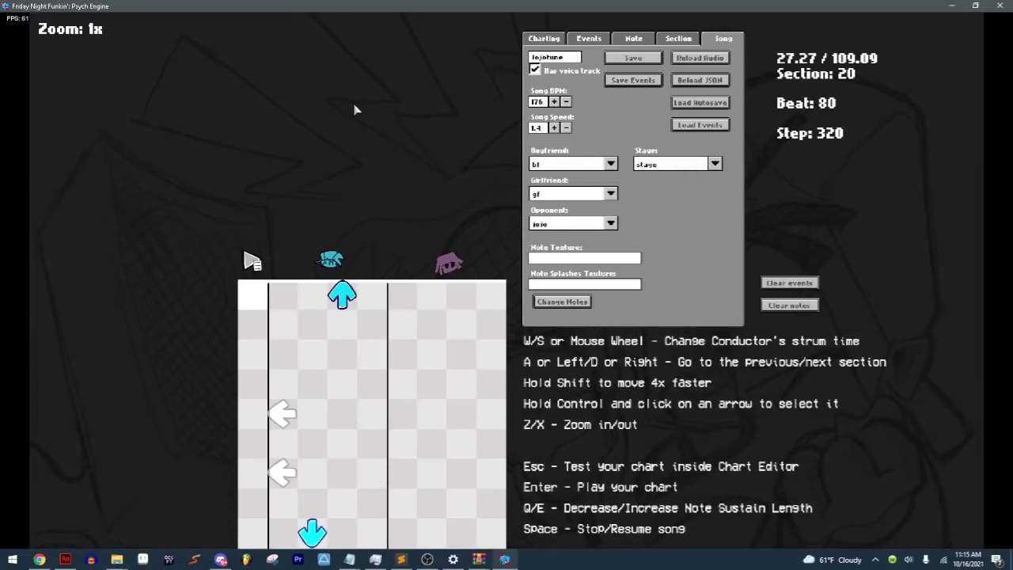
key(shift+d)
key(space)
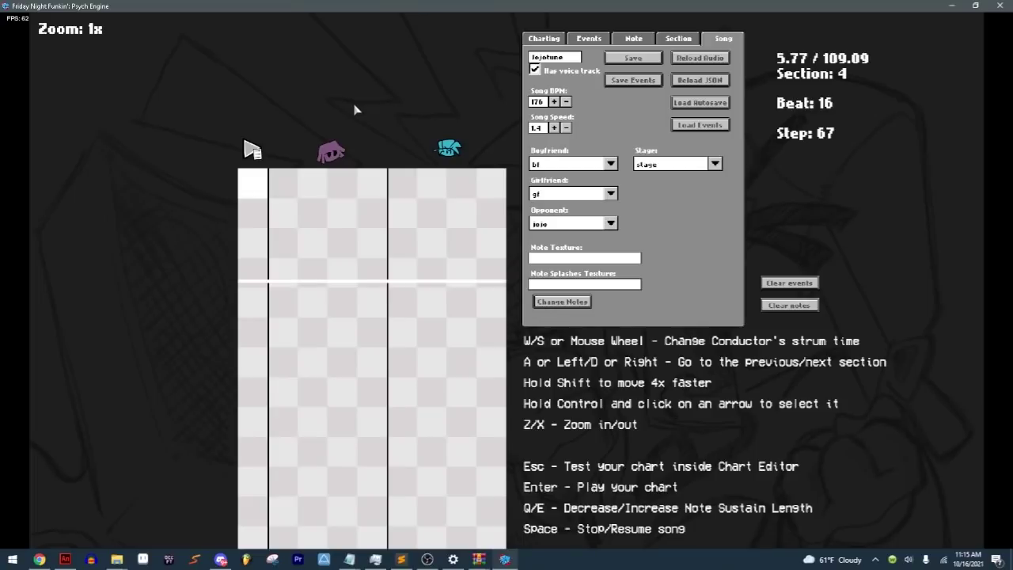
key(shift+d)
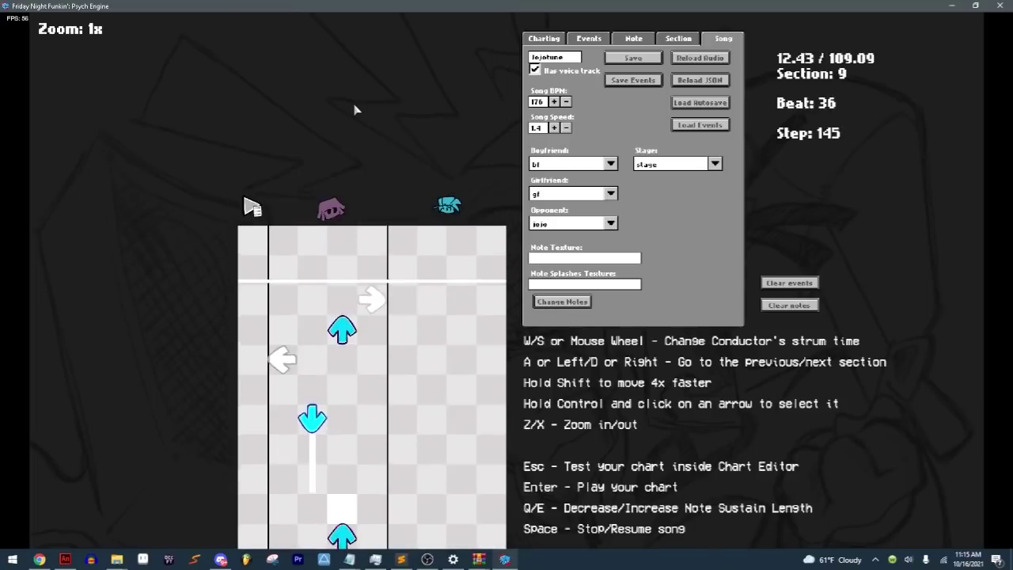
scroll(259, 281, down, 2)
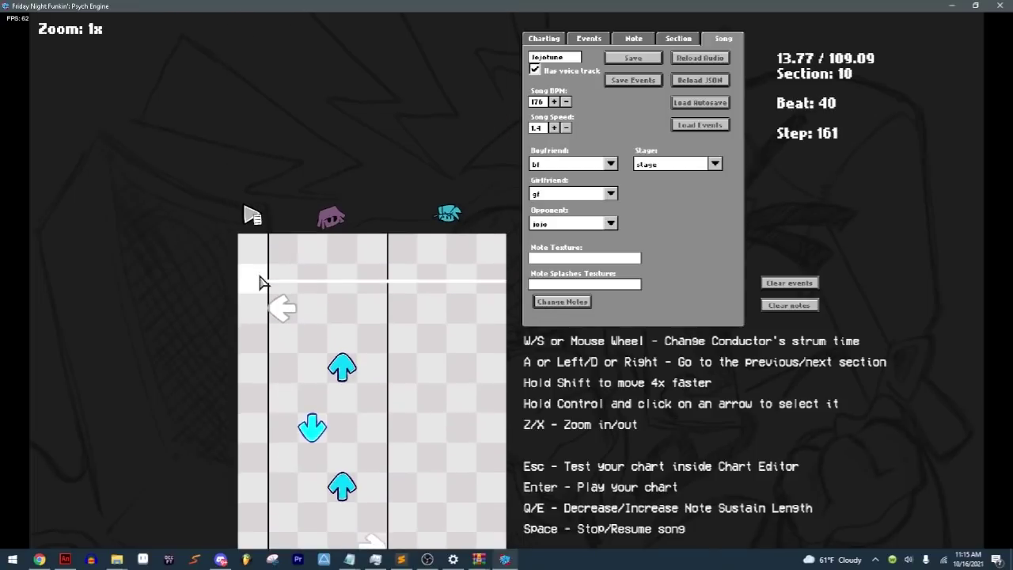
scroll(273, 279, up, 2)
Step: Enable the alternate animation for section 11 and play the song on into section 12
click(664, 38)
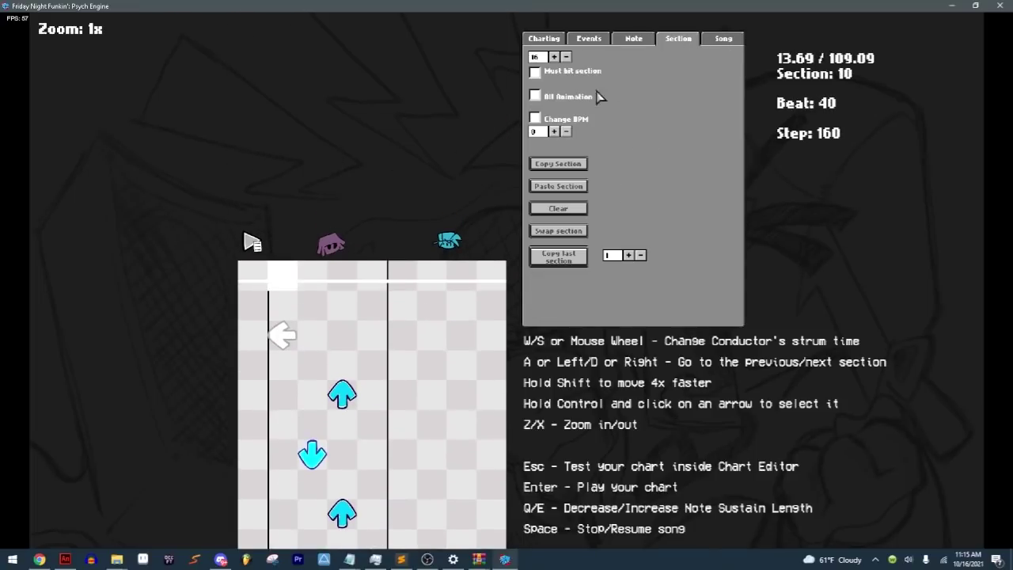
key(Right)
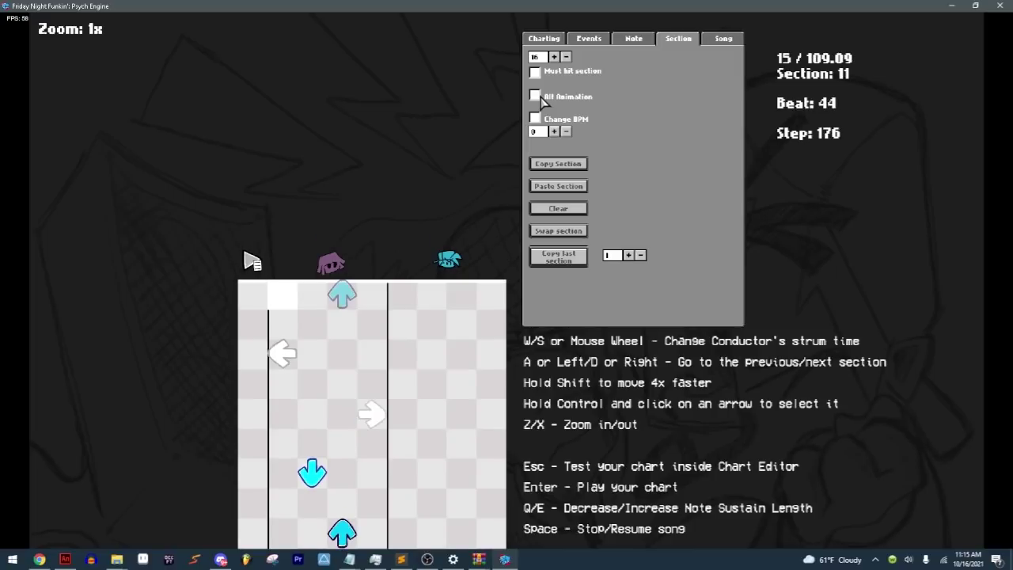
key(space)
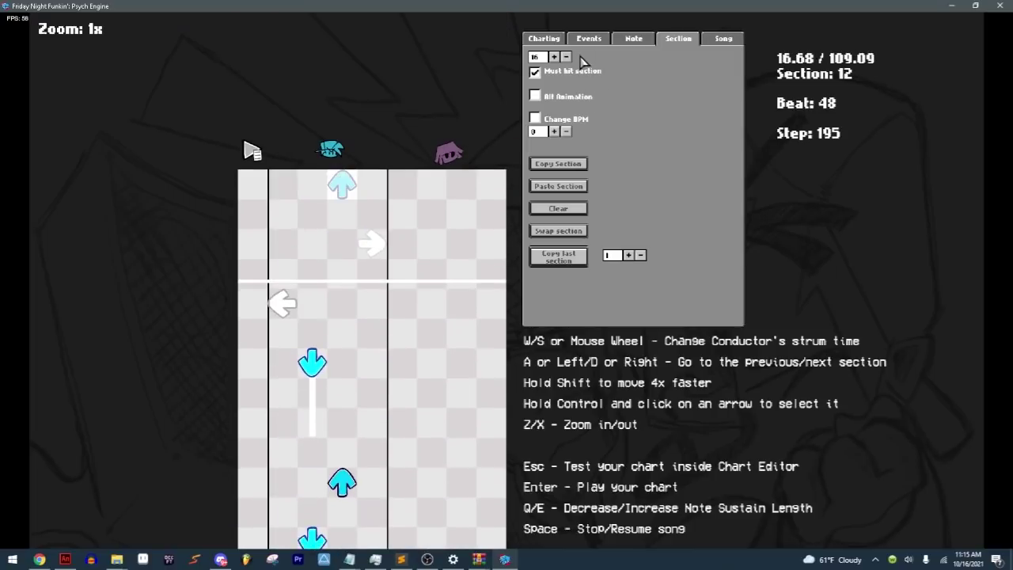
Step: Add an Alt Idle Animation event at the start of section 12, with Value 1 Dad and Value 2 -alt
click(622, 44)
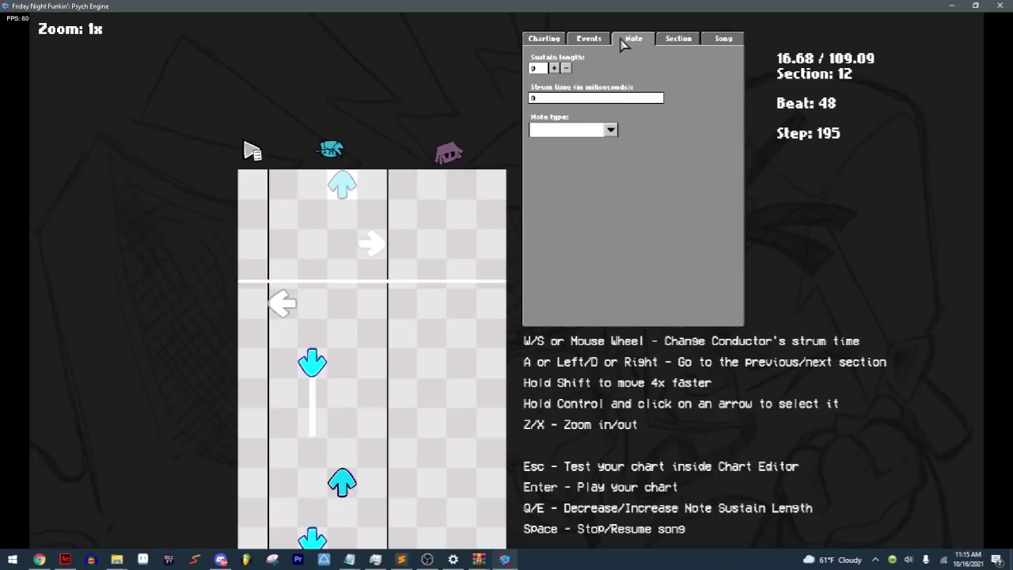
click(583, 41)
click(256, 185)
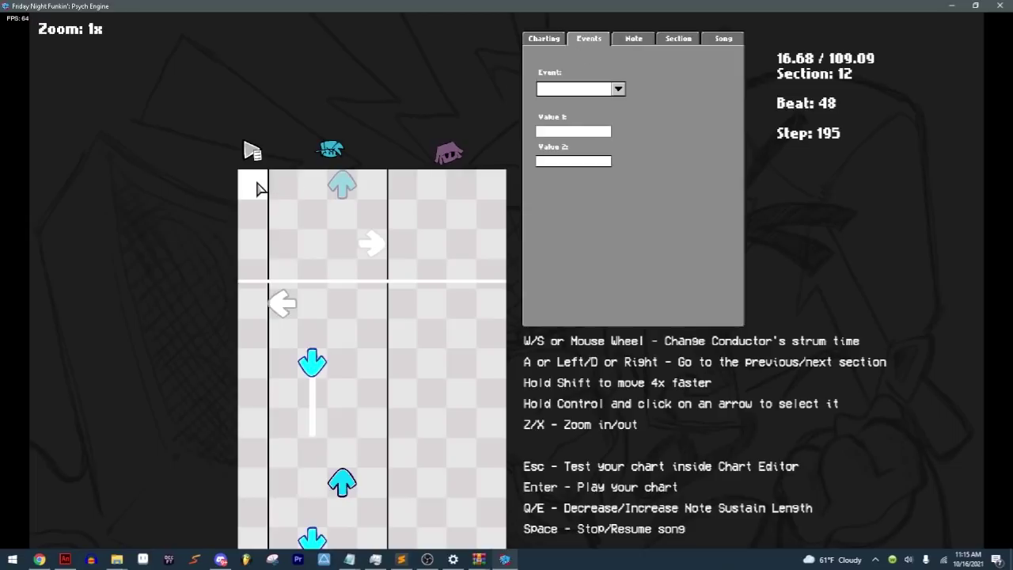
click(546, 91)
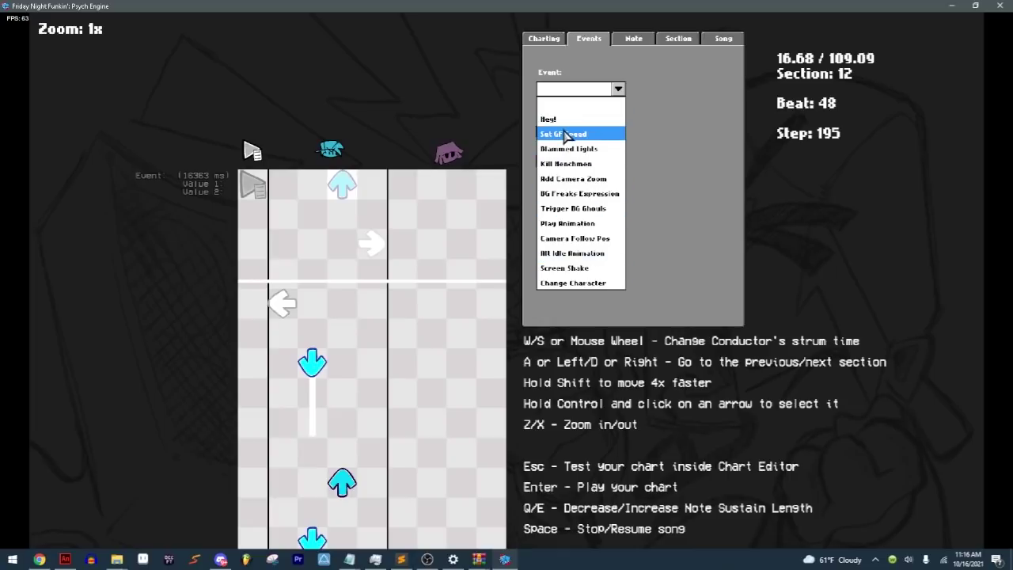
click(598, 259)
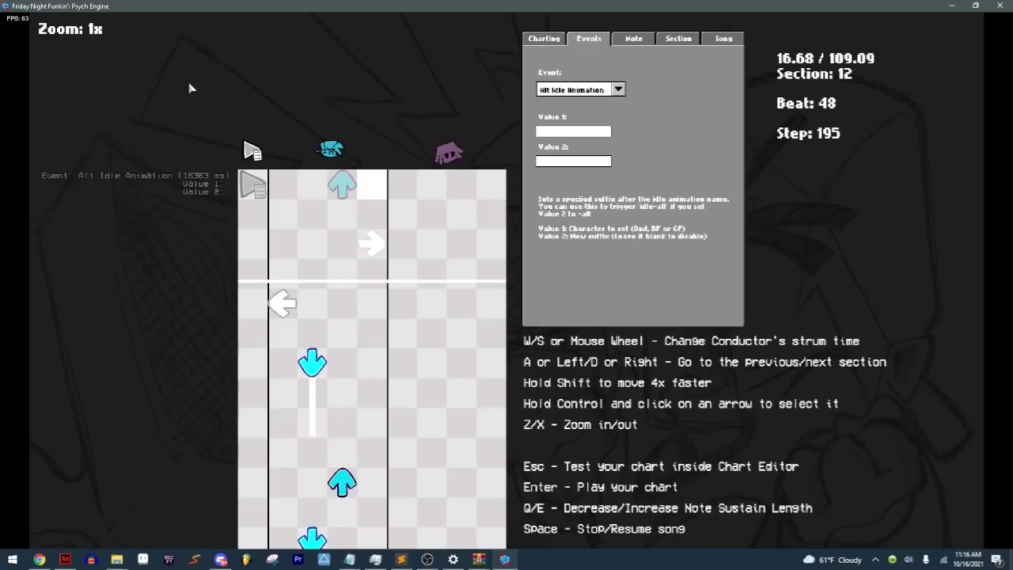
click(557, 133)
text(Dad)
text(-alt)
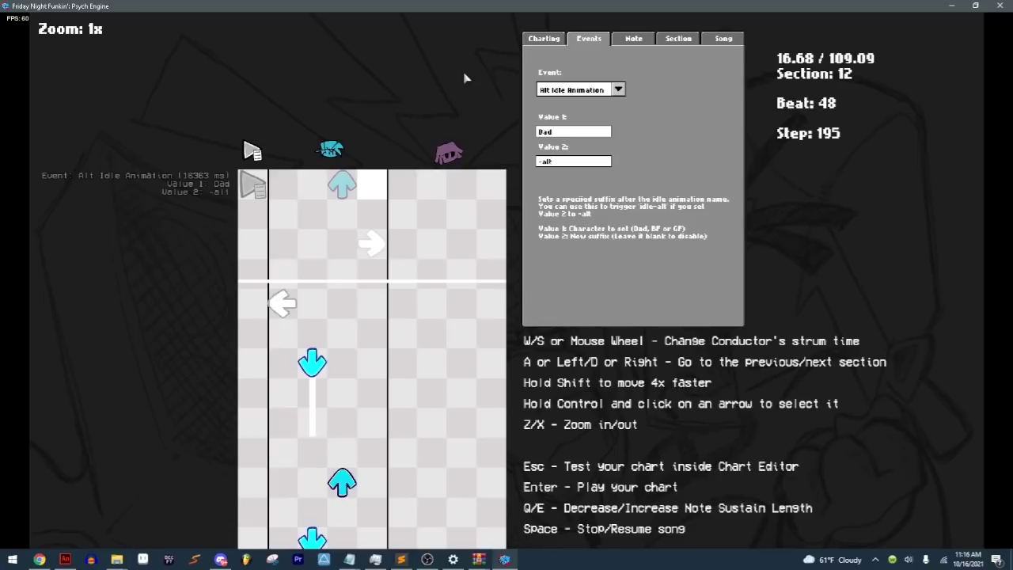
Step: Add an Alt Idle Animation event for Dad at the start of section 20 with Value 2 left blank
key(space)
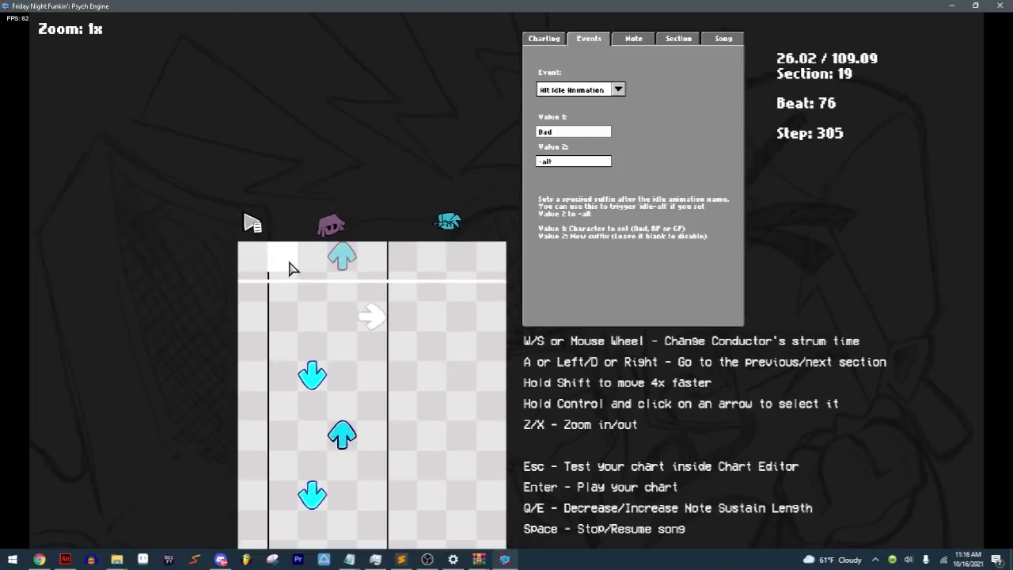
key(space)
click(256, 285)
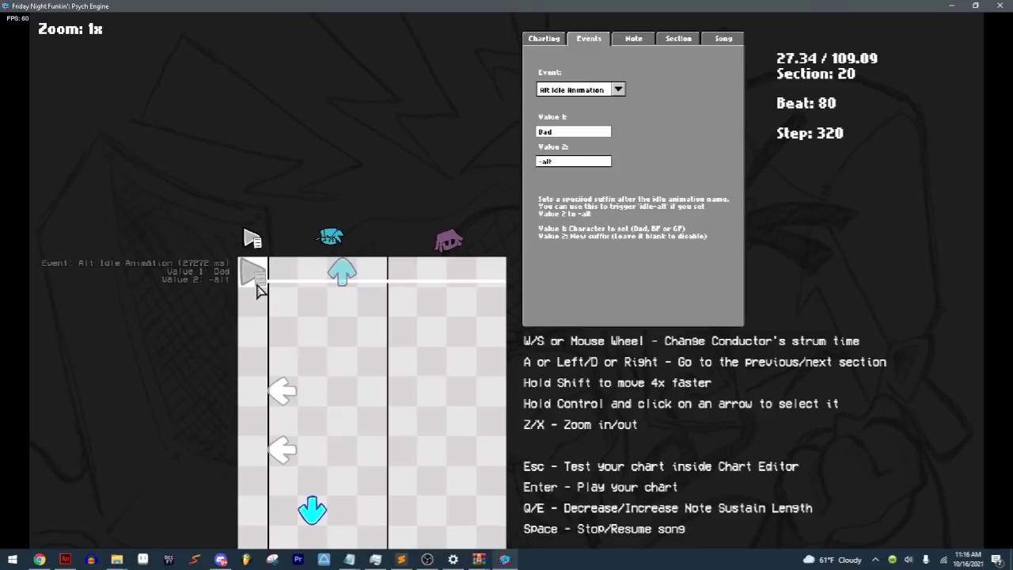
click(572, 160)
key(BackSpace)
key(BackSpace)
key(BackSpace)
key(BackSpace)
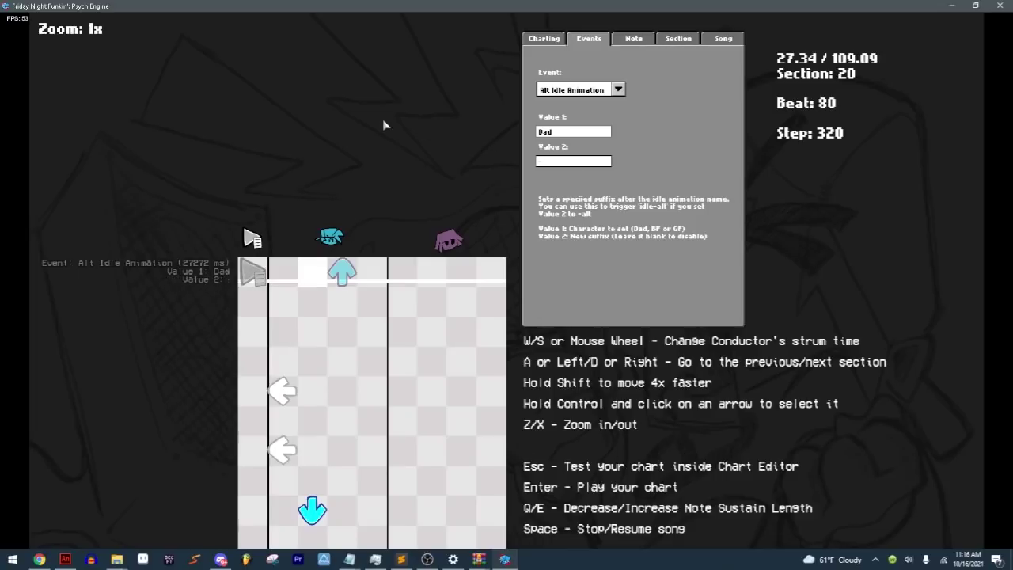
Step: Go back to section 11 and check its section settings
key(a)
key(a)
key(a)
key(a)
key(a)
key(a)
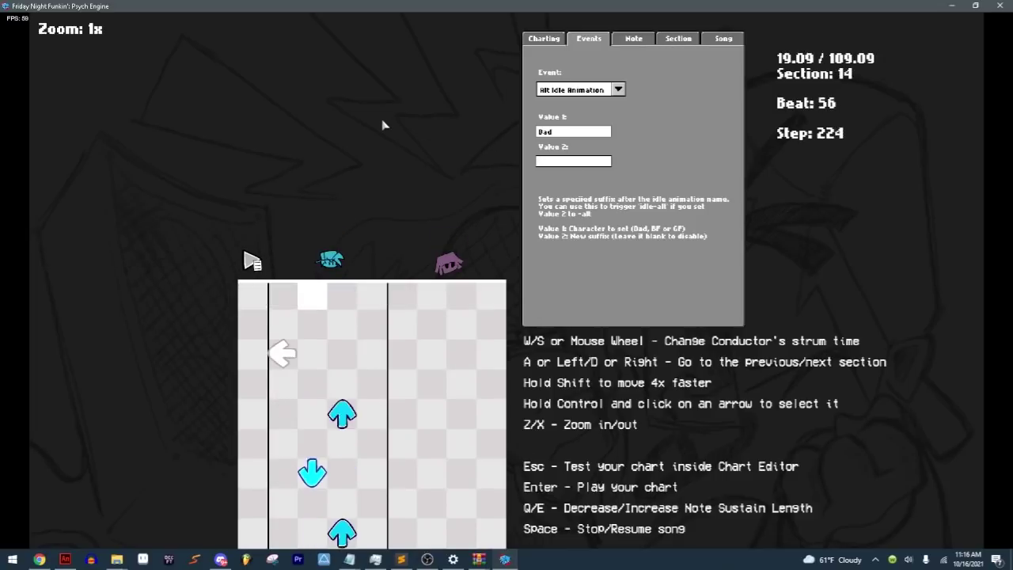
key(a)
key(a)
key(a)
click(678, 40)
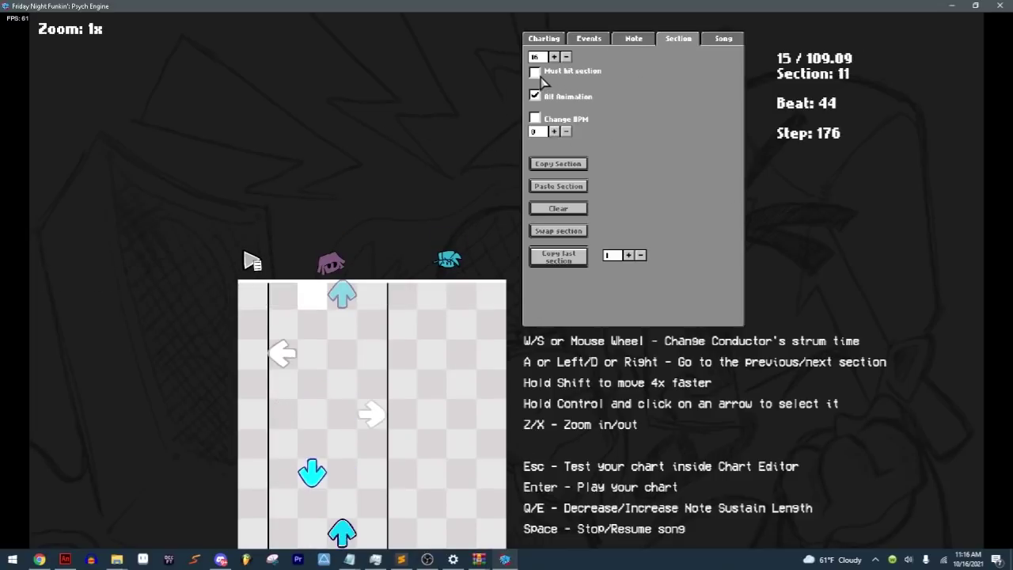
Step: Mark jojo's sections from section 16 onward as must-hit sections
key(d)
key(d)
key(d)
key(d)
key(d)
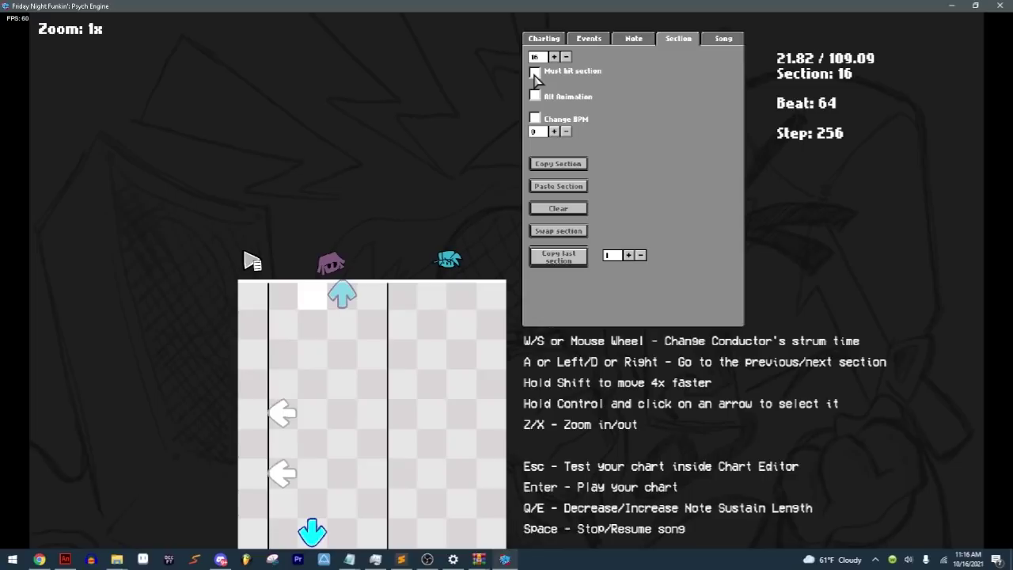
scroll(535, 75, down, 5)
key(d)
key(d)
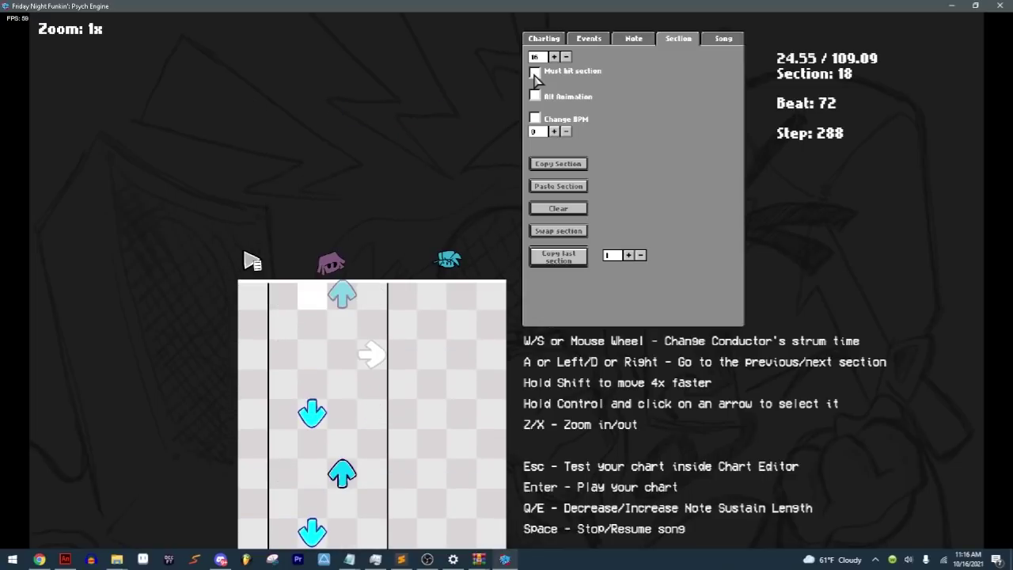
key(d)
Step: Clear the must-hit setting from jojo's sections, from section 16 onward
key(a)
key(a)
scroll(621, 56, down, 4)
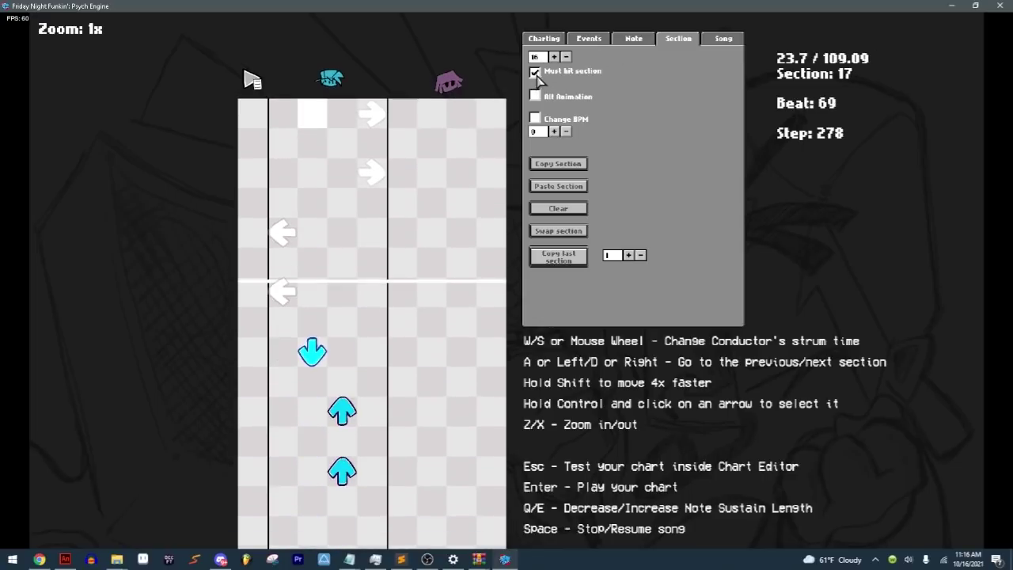
key(a)
key(d)
key(a)
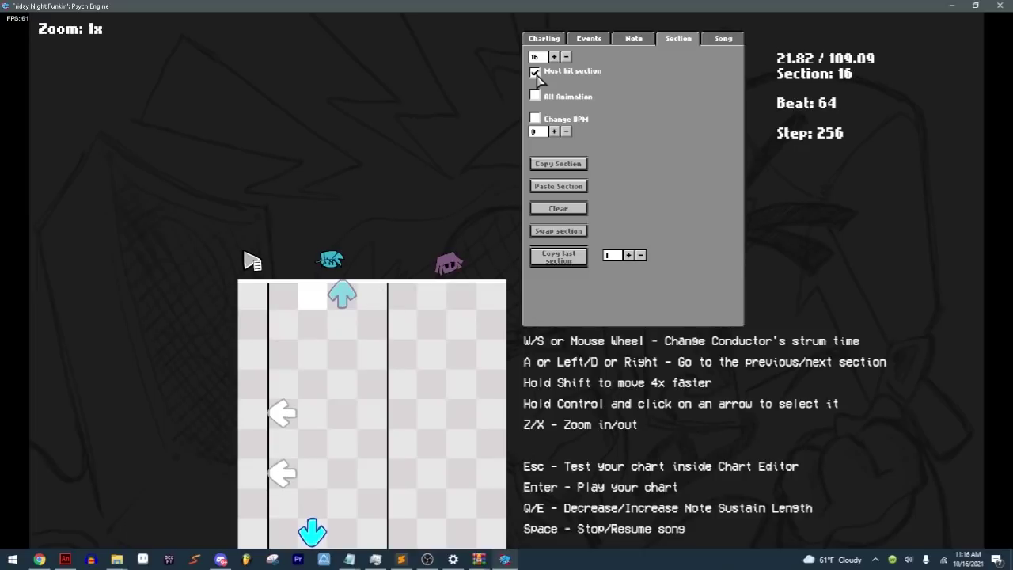
scroll(536, 77, down, 4)
key(a)
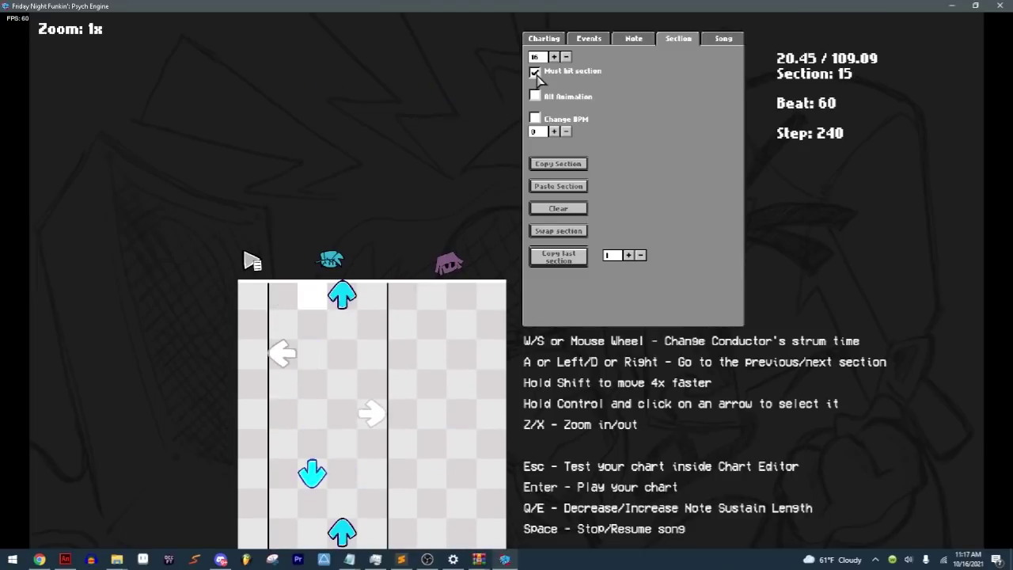
key(d)
scroll(536, 73, down, 4)
key(d)
key(d)
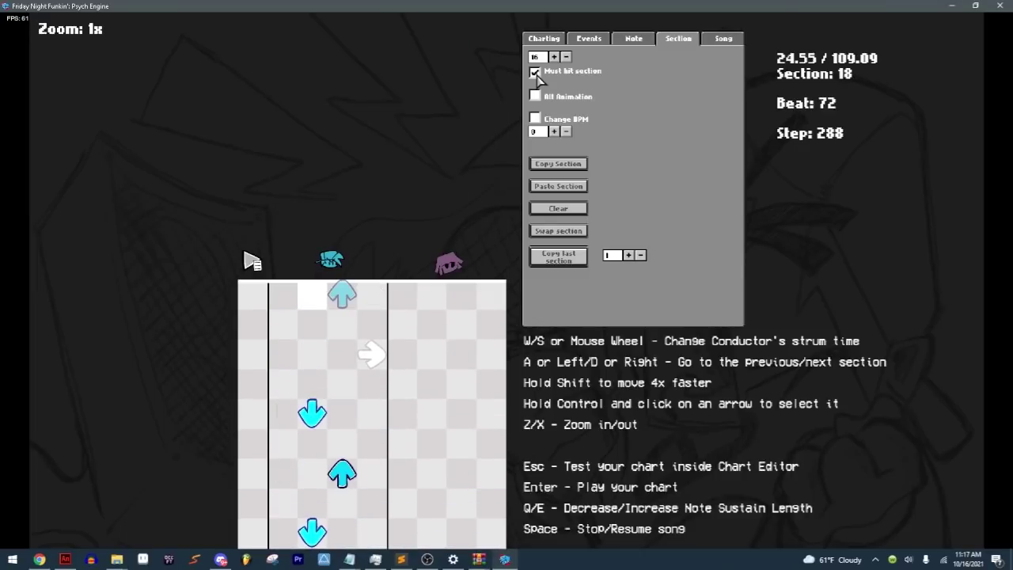
scroll(536, 77, down, 4)
key(d)
scroll(537, 77, down, 3)
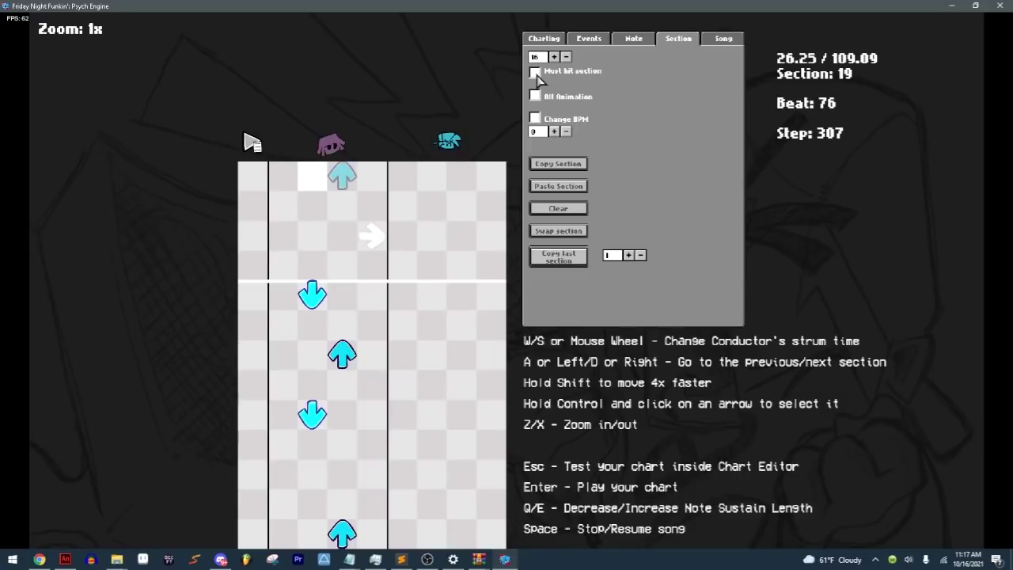
Step: Enable the alternate animation for sections 16 to 19 and review them through section 20
click(534, 96)
key(a)
key(a)
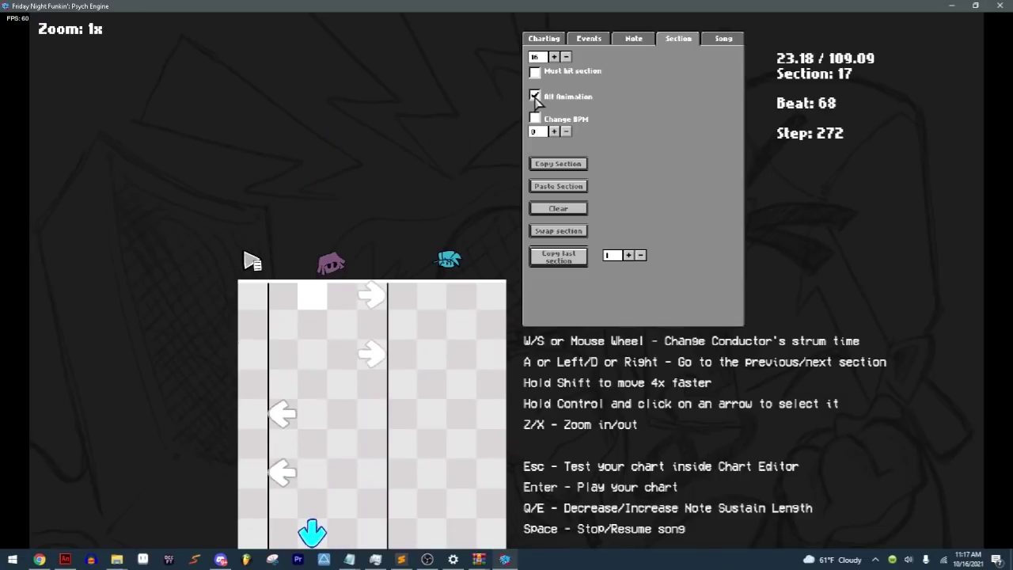
key(a)
key(a)
scroll(535, 99, down, 20)
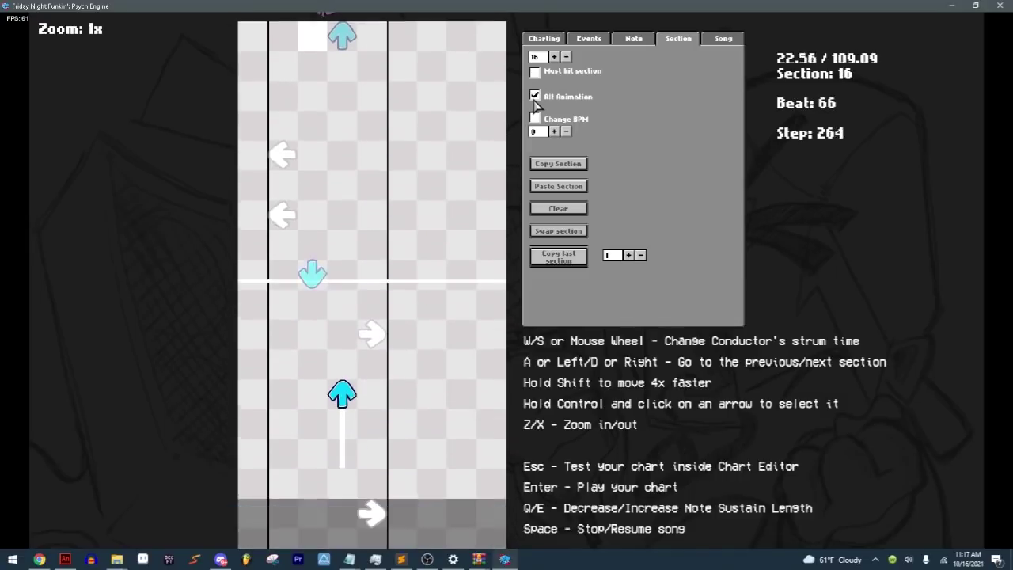
scroll(535, 104, down, 20)
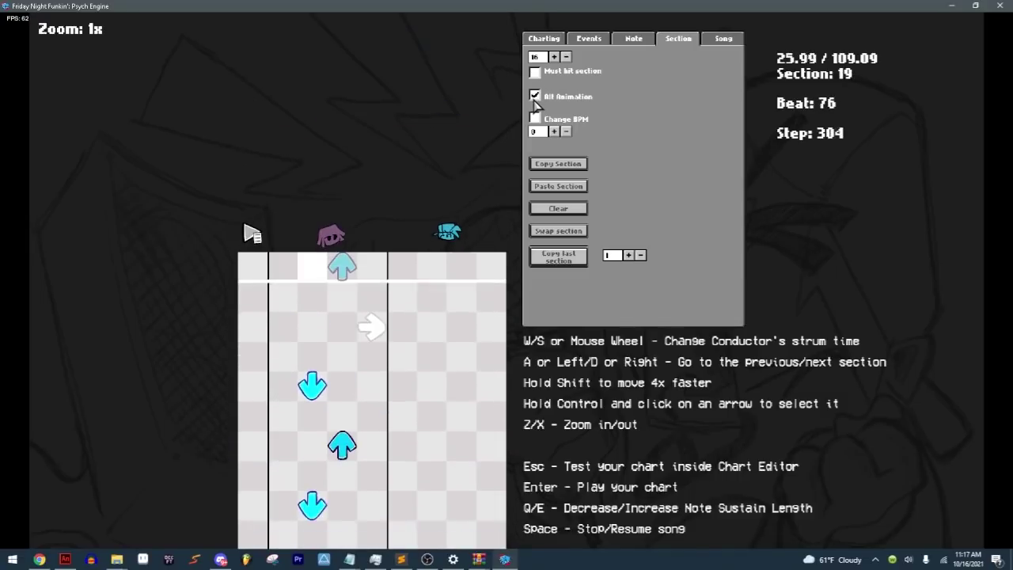
scroll(535, 103, down, 8)
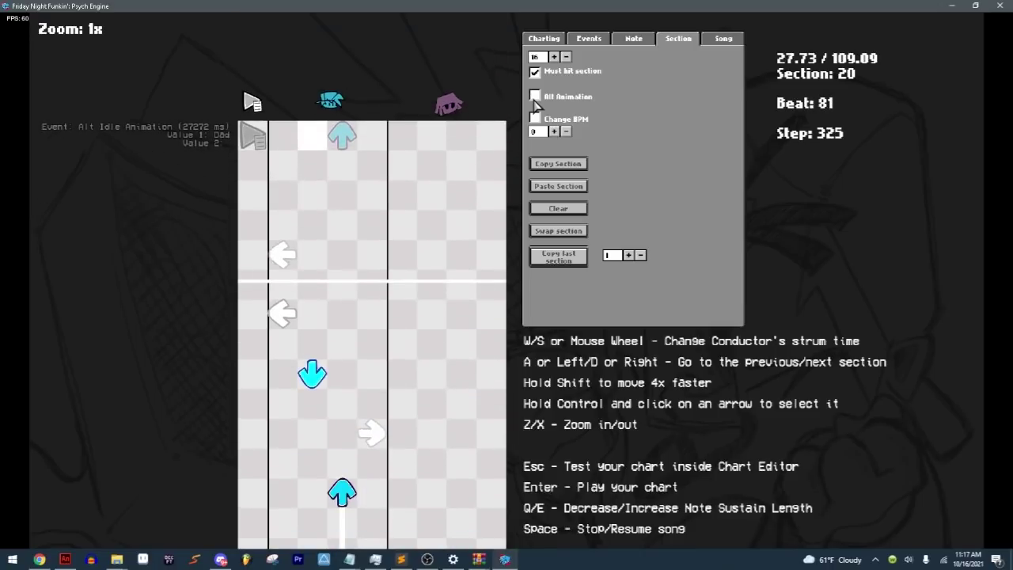
Step: Save the chart as jojotune.json in the mod's data/jojotune folder, replacing the existing file
click(714, 41)
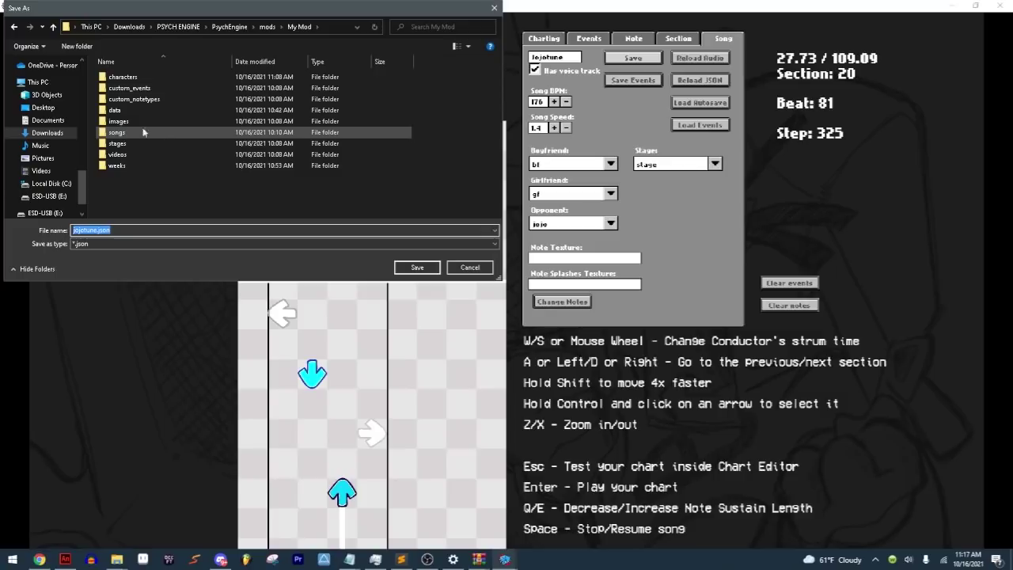
double_click(142, 109)
double_click(127, 77)
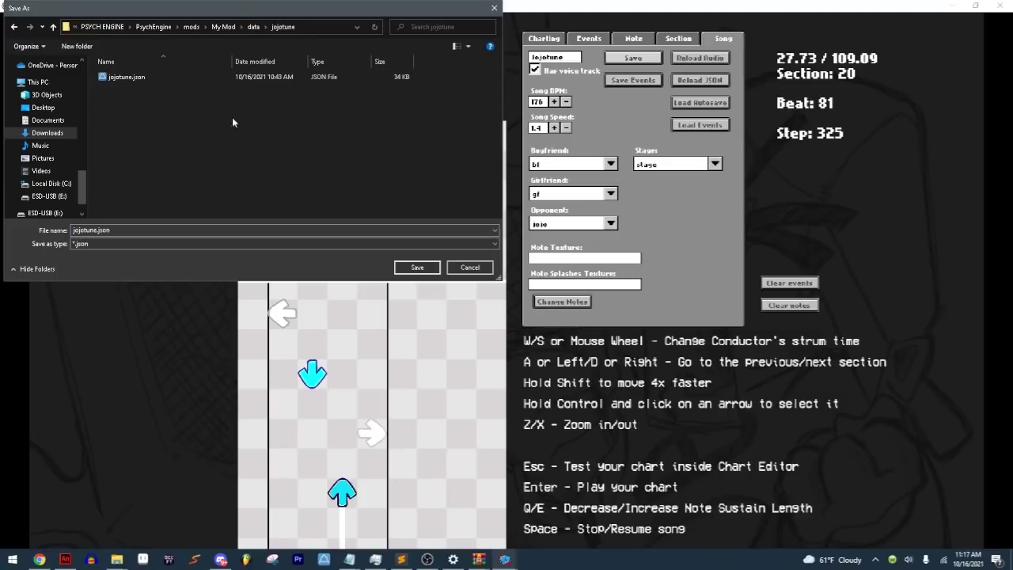
click(401, 269)
click(532, 283)
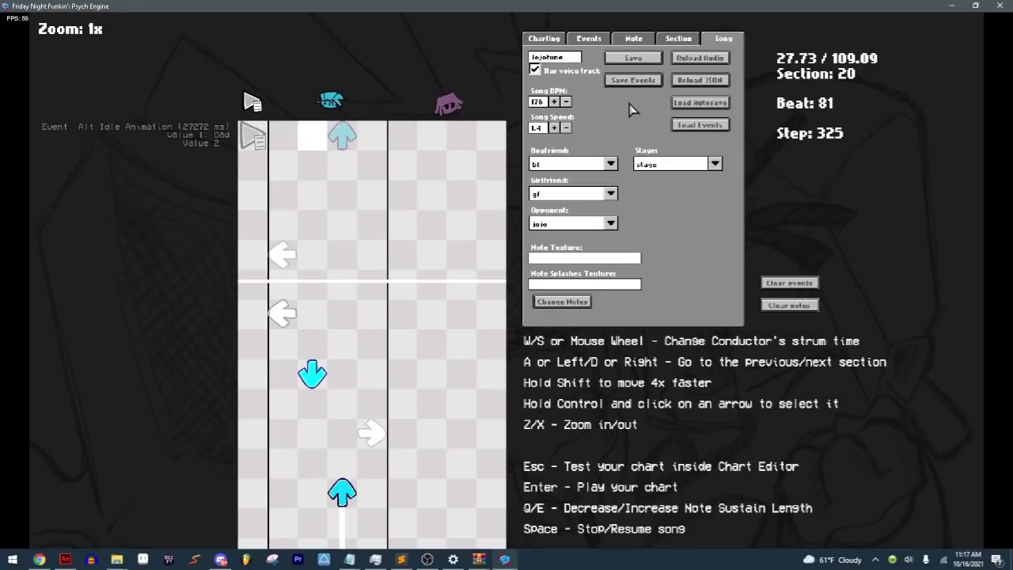
Step: Save the events as events.json in the jojotune data folder, and briefly playtest the chart from section 20
click(644, 84)
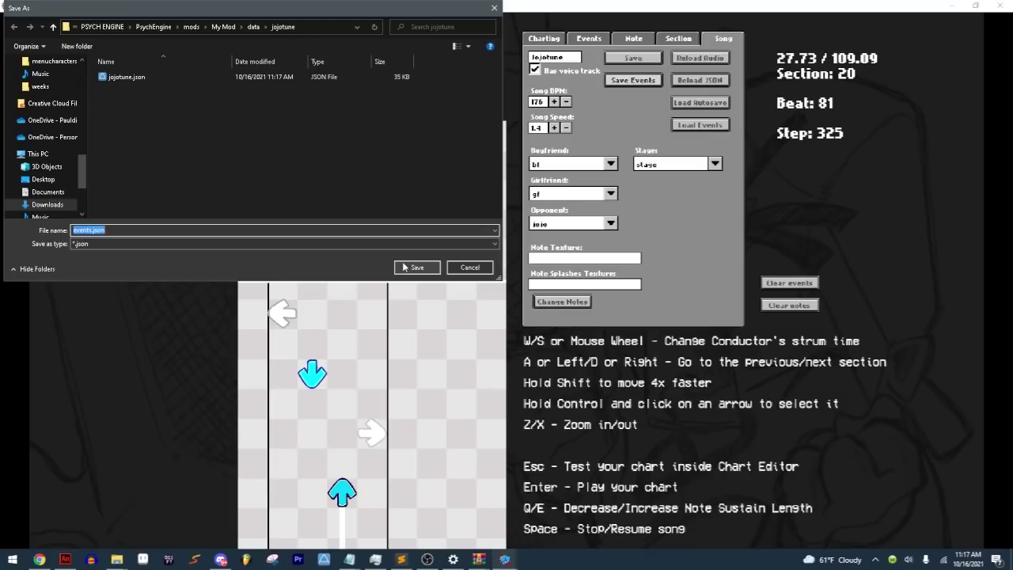
click(407, 268)
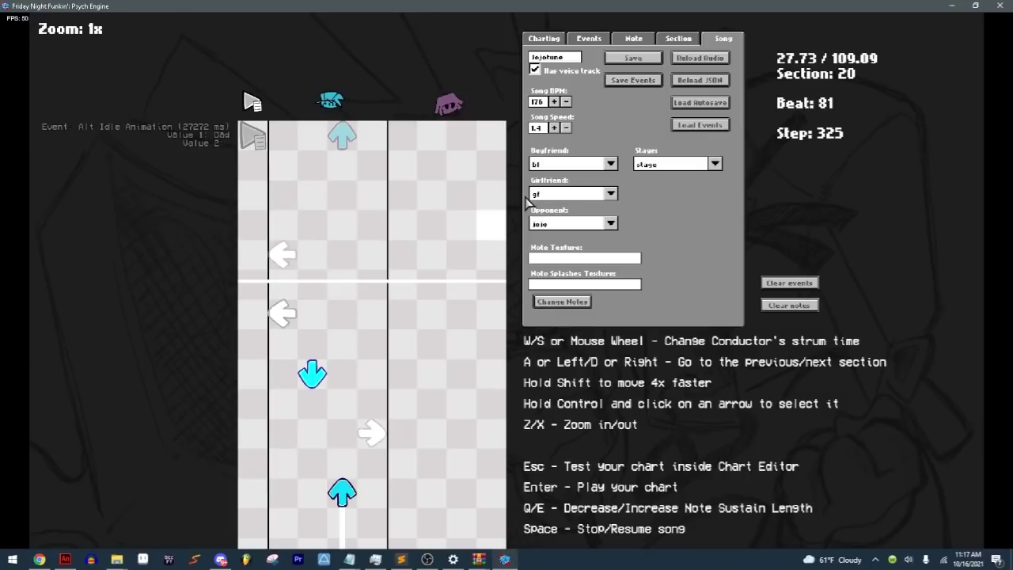
key(Return)
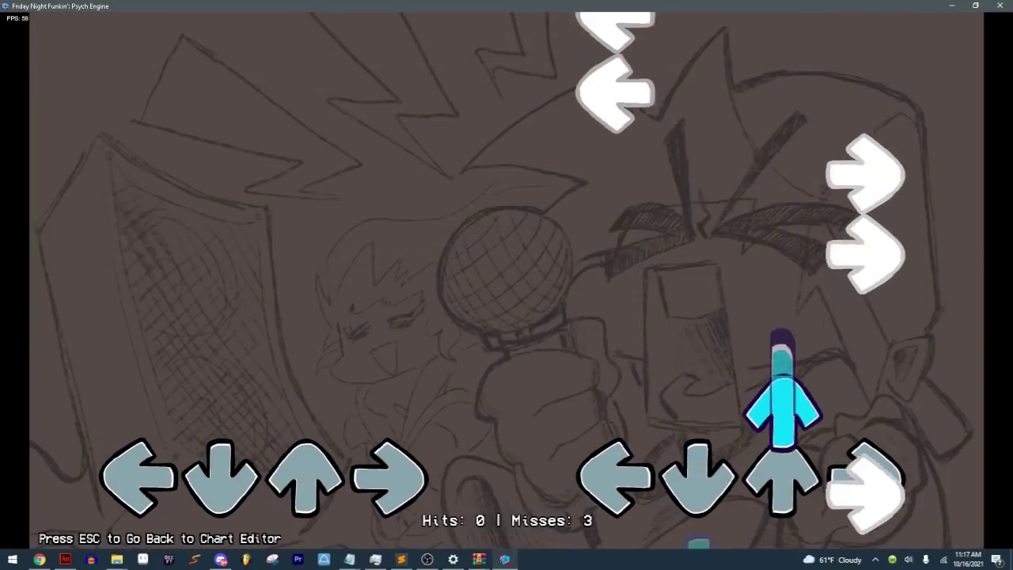
key(Escape)
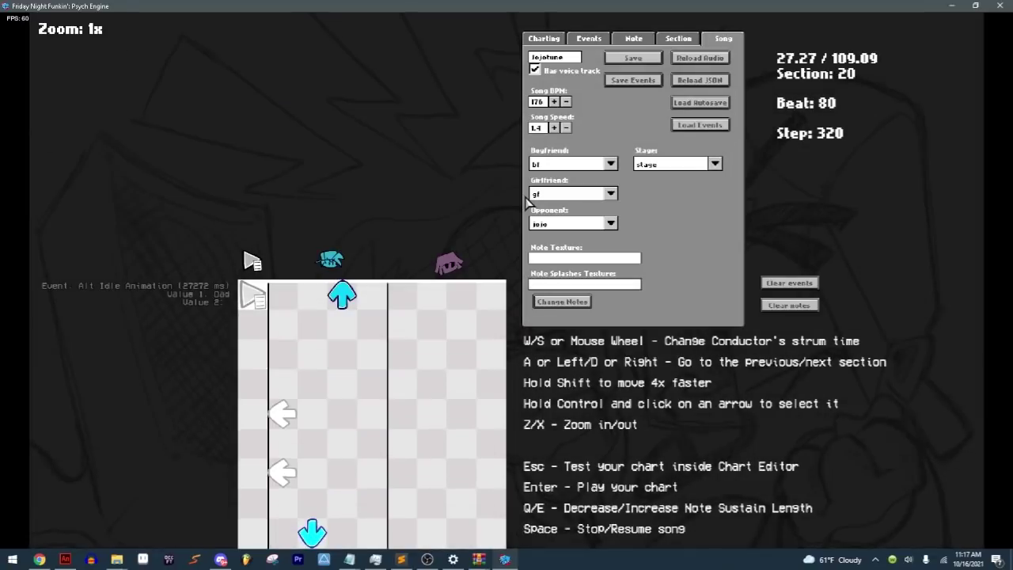
Step: Start playing the jojotune chart from the beginning and check the running recording in OBS before returning to the game
key(Return)
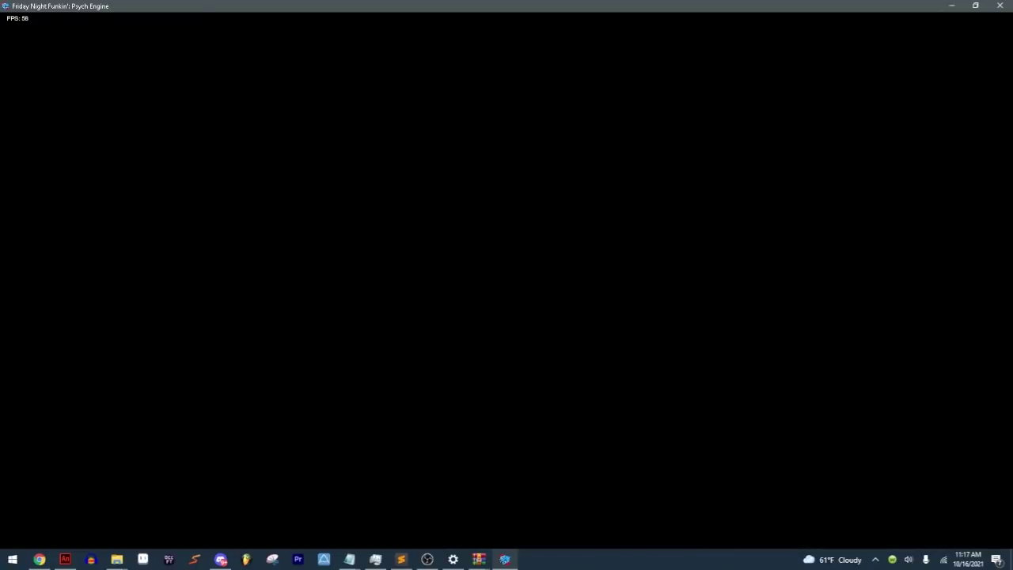
click(427, 559)
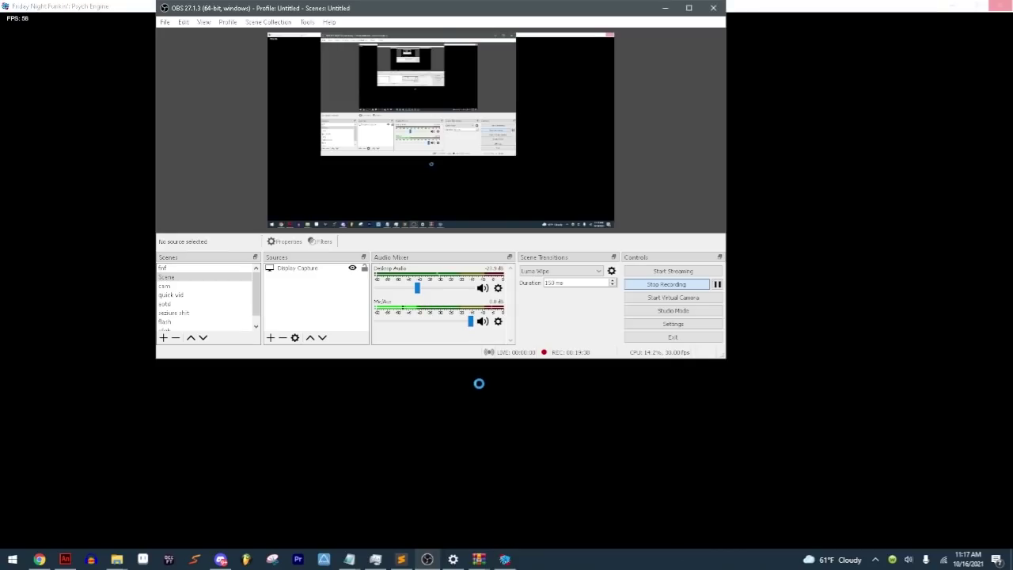
click(799, 5)
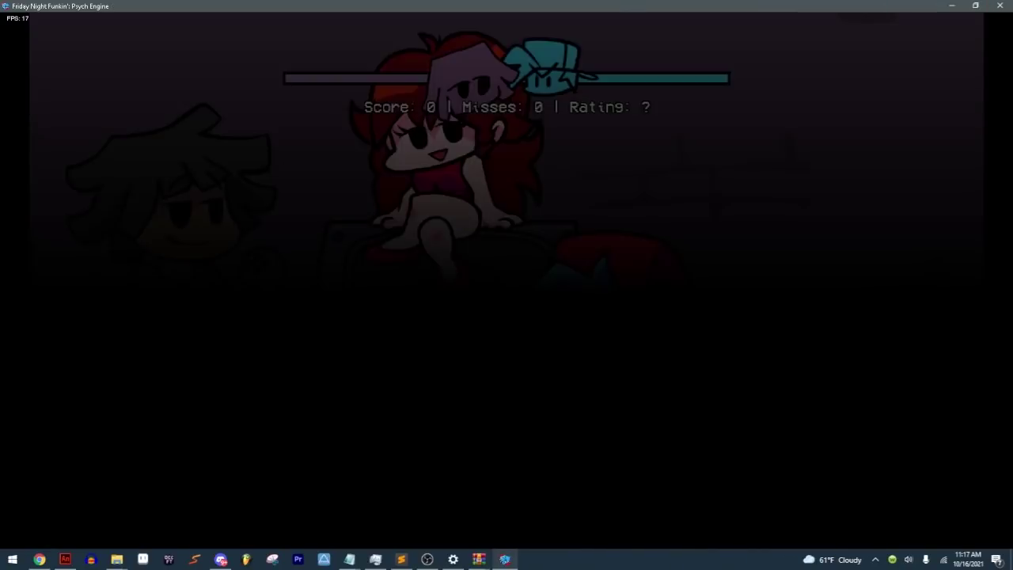
Step: Playtest the song's opening sections and watch jojo's idle and singing animations
key(Left)
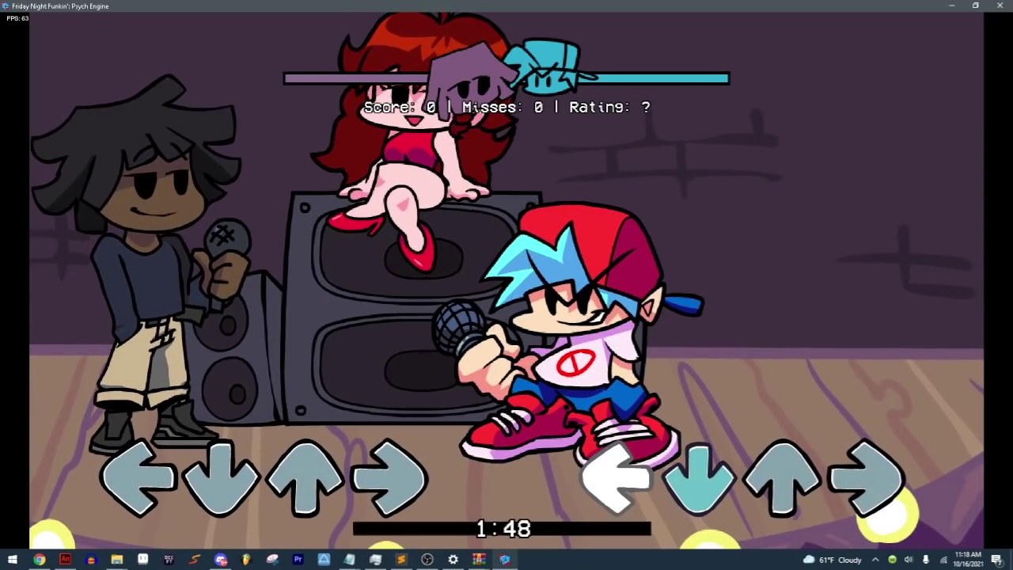
key(Right)
key(Left)
key(Down)
key(Up)
key(Right)
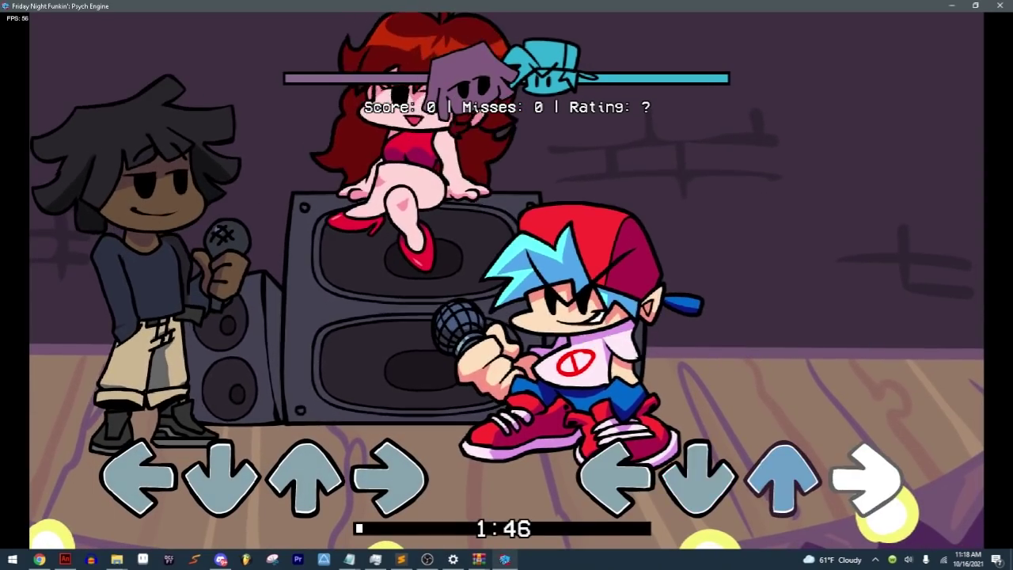
key(Left)
key(Up)
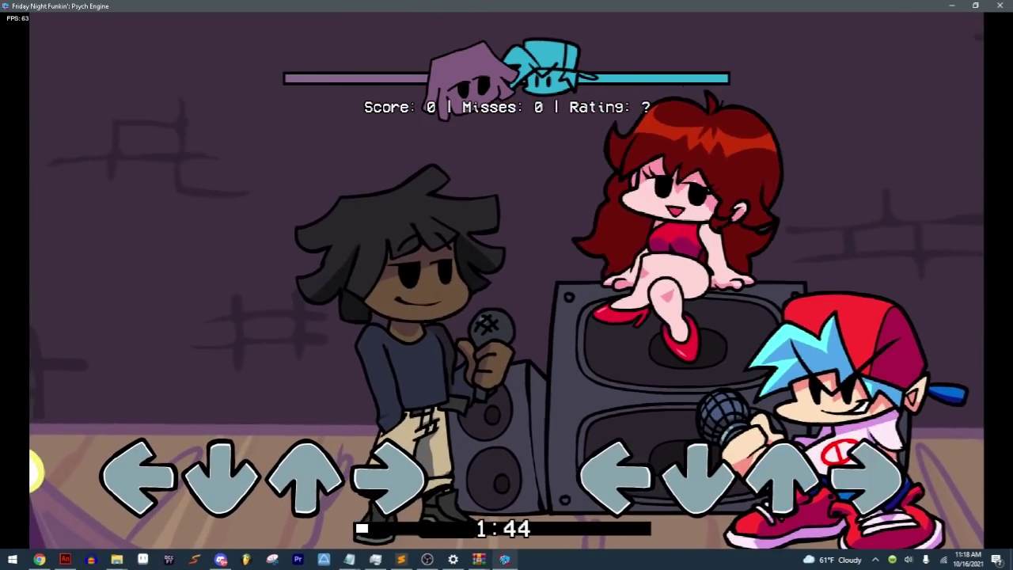
key(Up)
key(Right)
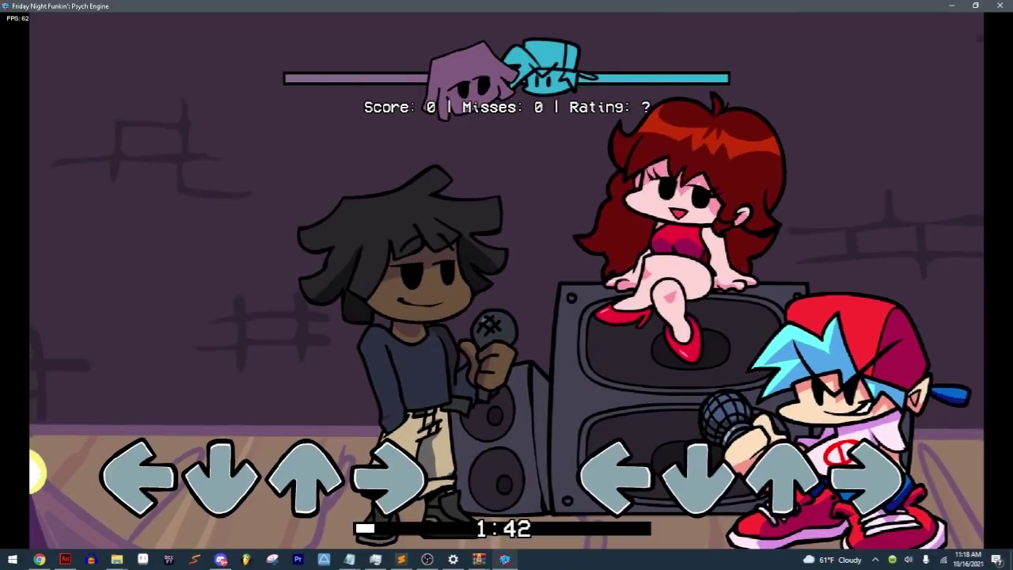
key(Up)
key(Down)
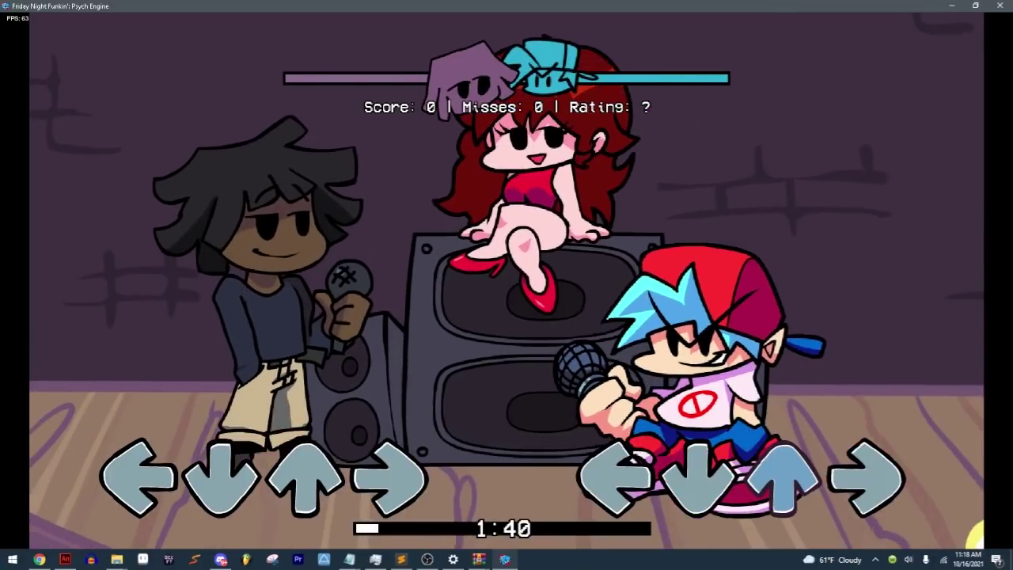
key(Up)
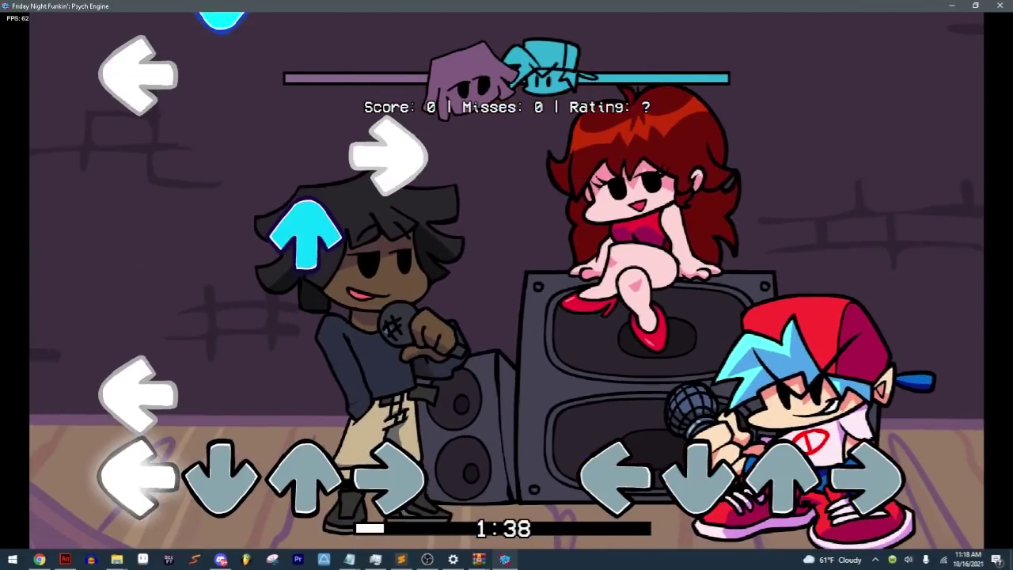
key(Down)
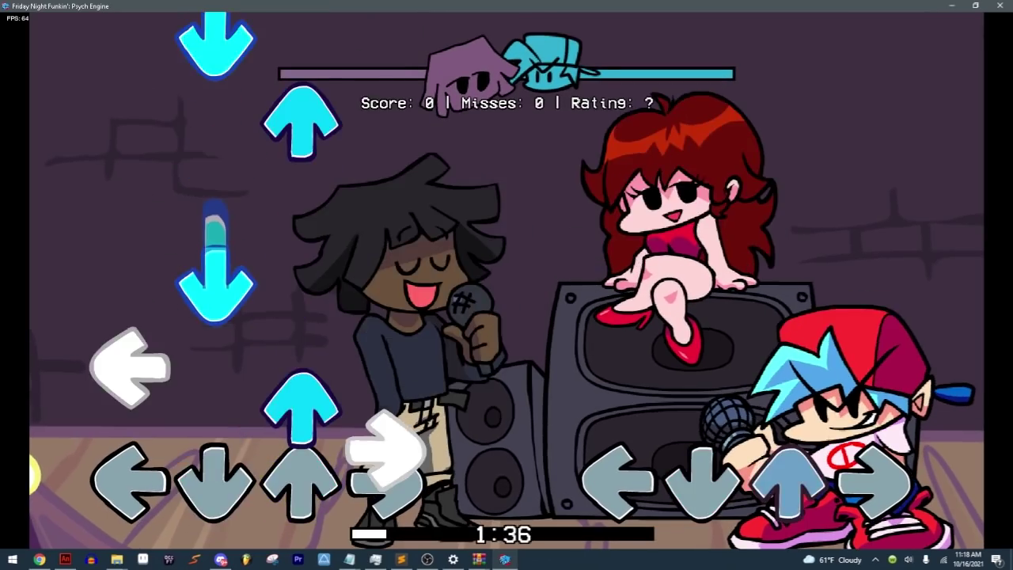
key(Up)
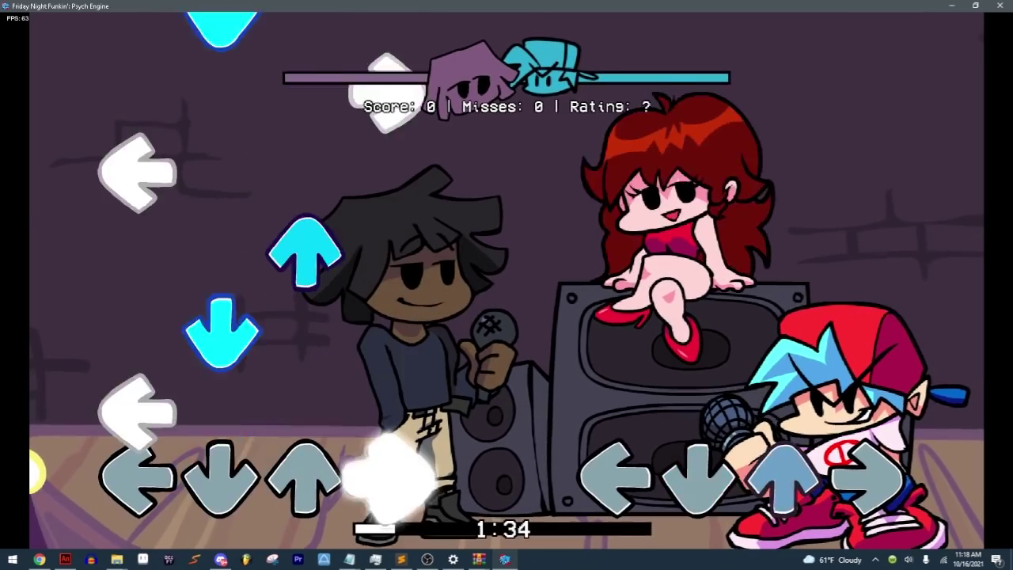
Step: Pause and resume the playtest, playing boyfriend's notes while watching which idle animation jojo uses
key(Return)
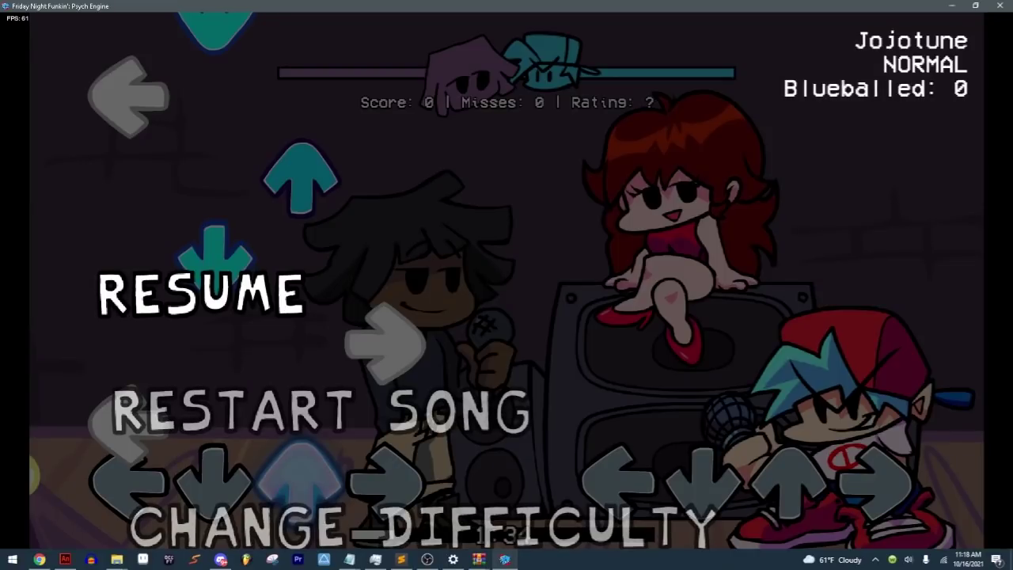
key(Return)
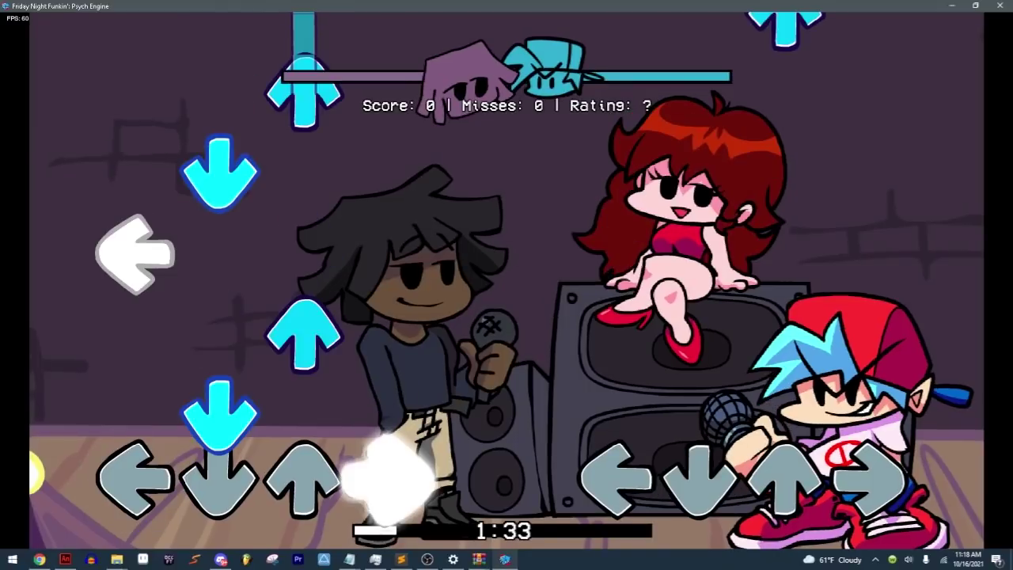
key(Up)
key(Right)
key(Left)
key(Down)
key(Up)
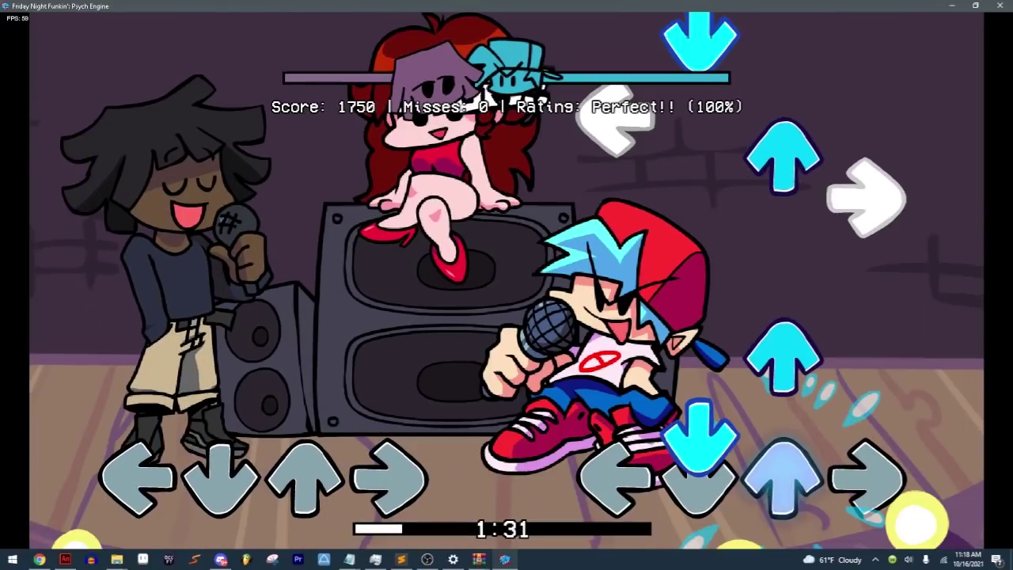
key(Down)
key(Up)
key(Right)
key(Left)
key(Down)
key(Up)
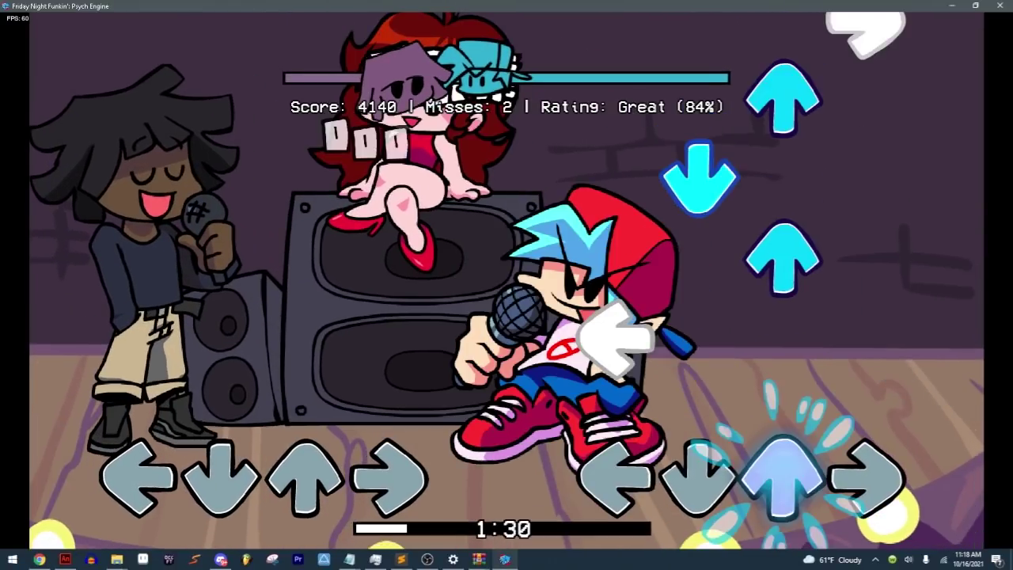
key(Up)
key(Left)
key(Right)
key(Down)
key(Up)
key(Left)
key(Right)
key(Down)
key(Up)
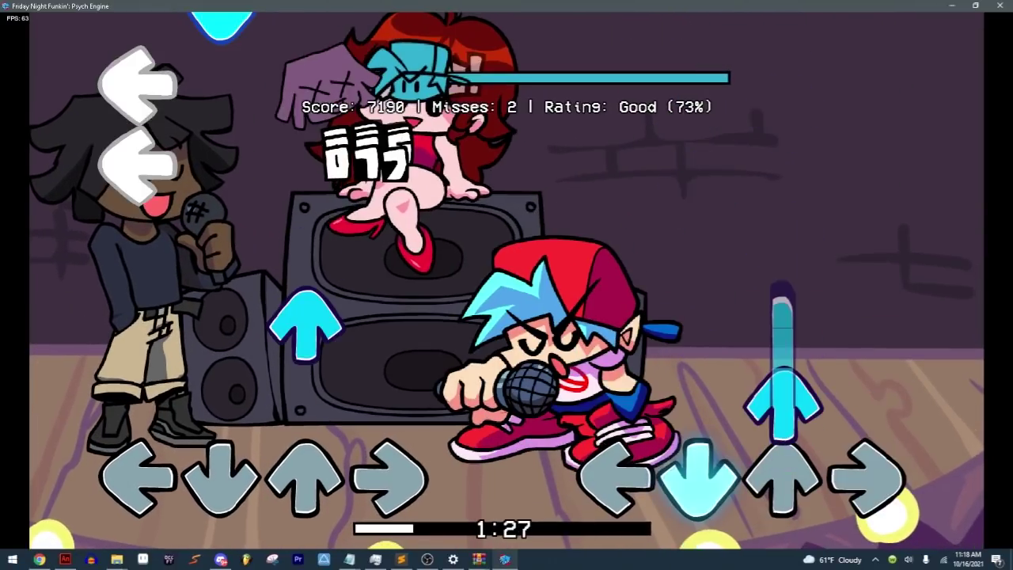
key(Up)
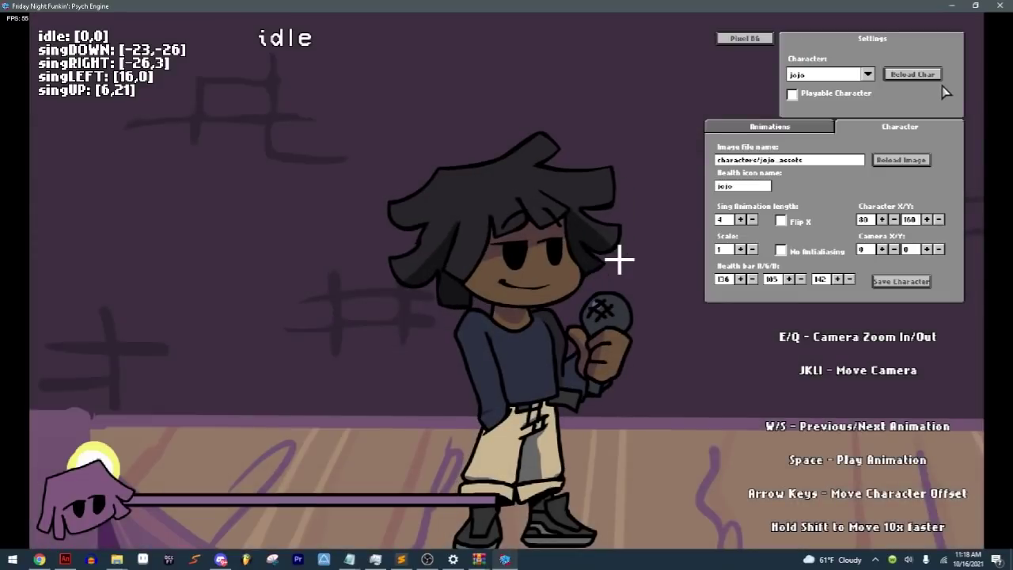
Step: Reload the jojo character in the character editor and add a singLEFT-alt animation based on singLEFT
click(912, 73)
click(791, 129)
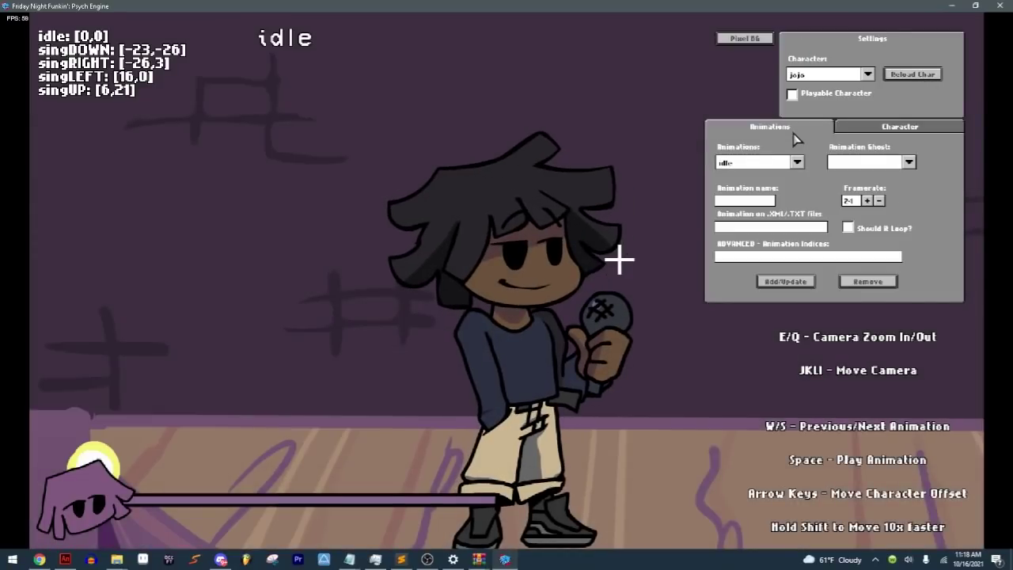
click(768, 169)
click(760, 193)
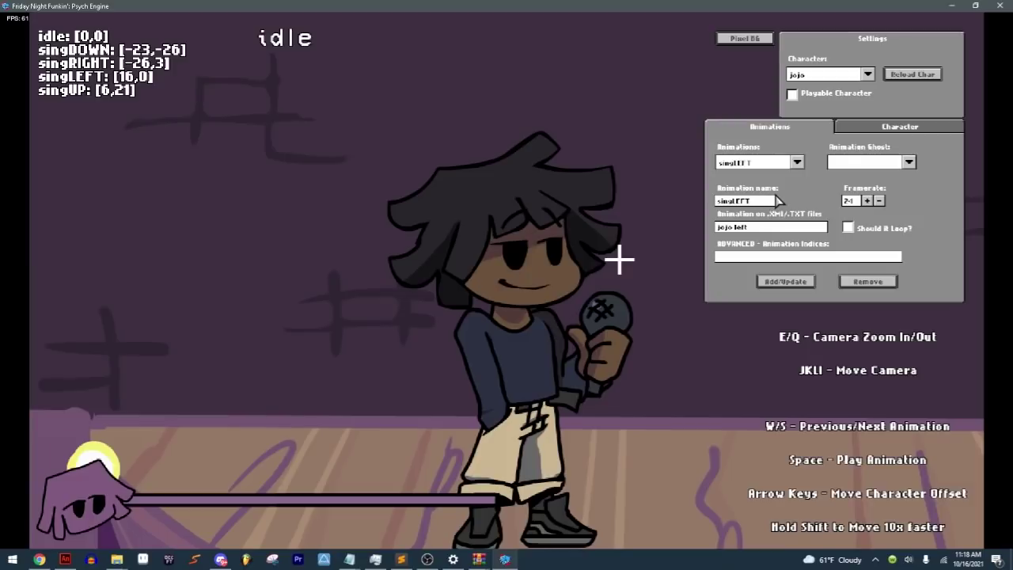
text(t)
click(762, 228)
click(783, 282)
Step: Add a singRIGHT-alt animation to jojo, using singRIGHT as the starting point
click(782, 164)
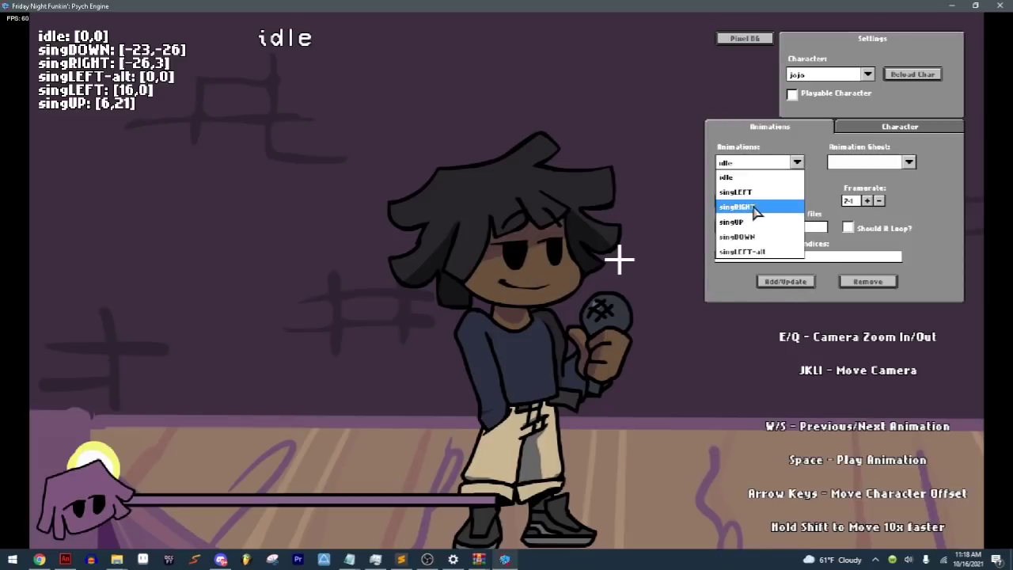
click(754, 206)
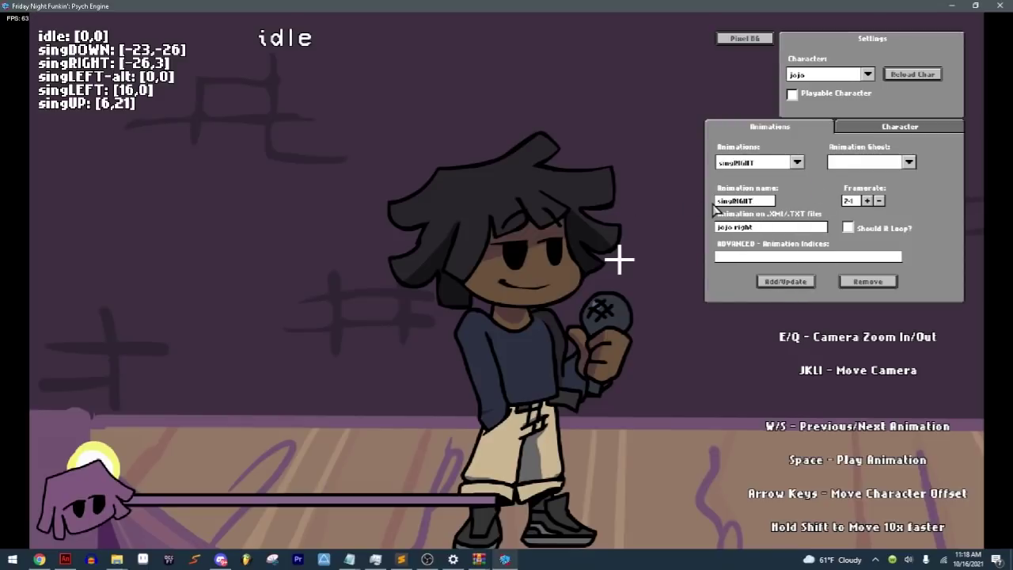
click(759, 229)
click(785, 281)
Step: Add a singUP-alt animation to jojo, using singUP as the starting point
click(754, 162)
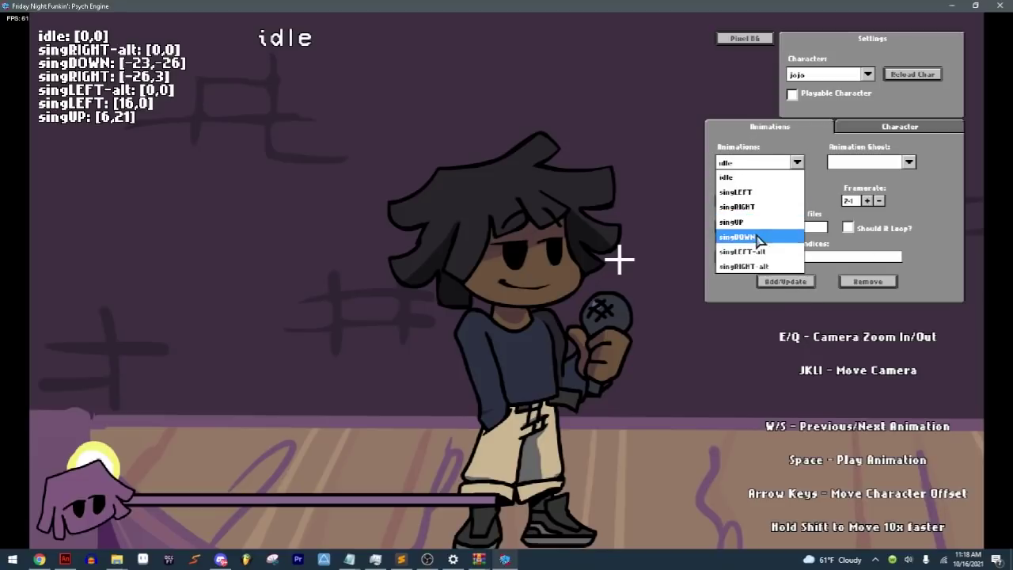
click(758, 203)
click(755, 201)
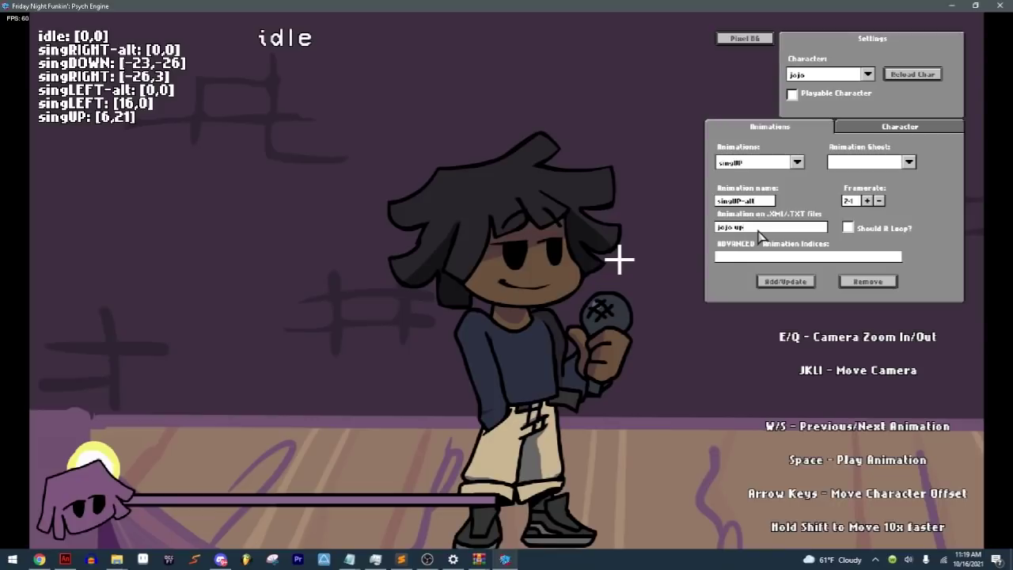
click(741, 230)
click(784, 281)
Step: Add a singDOWN-alt animation to jojo that uses the sprite animation "jojo alt down"
click(750, 166)
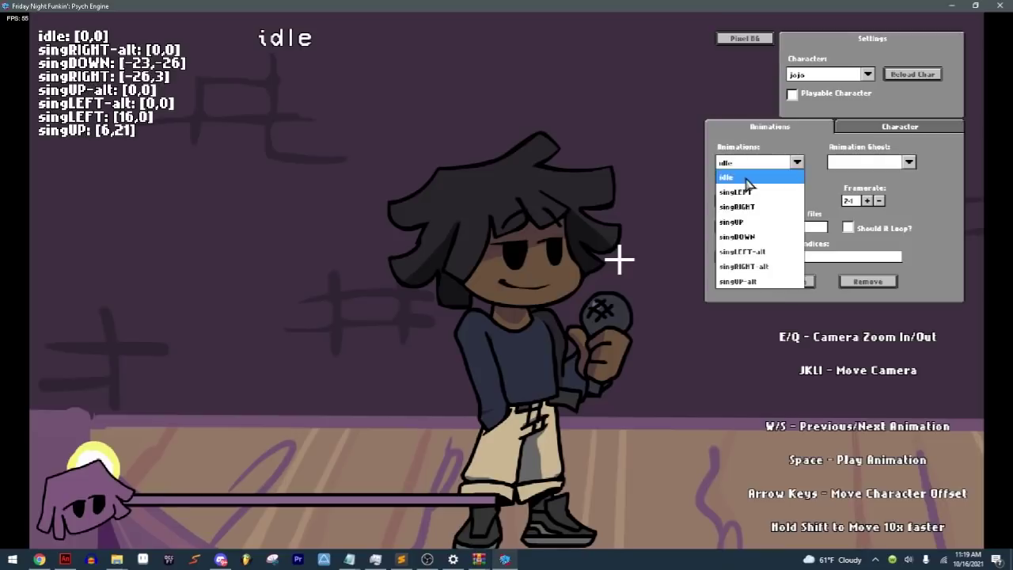
click(761, 235)
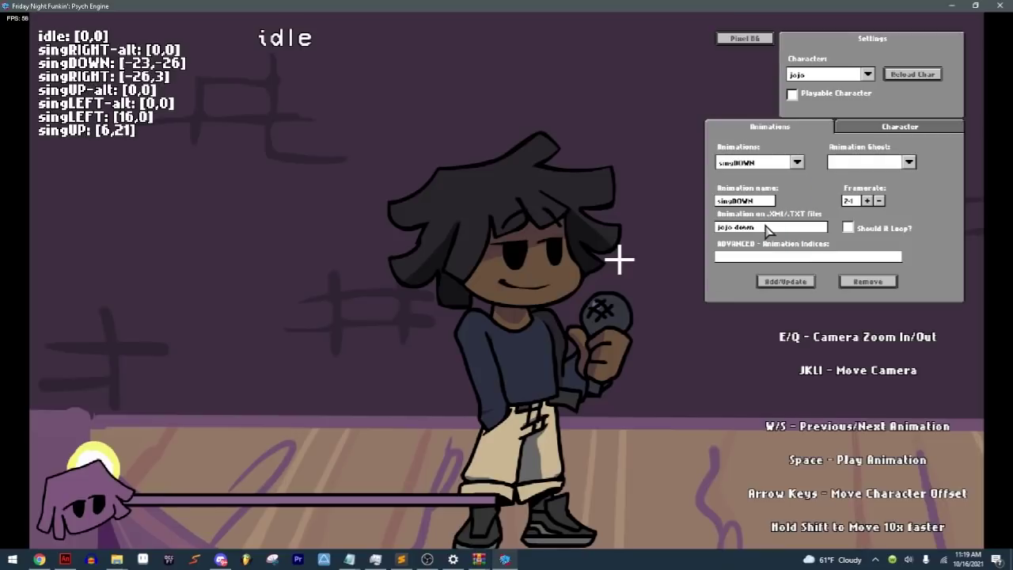
text(t )
text(t)
click(785, 281)
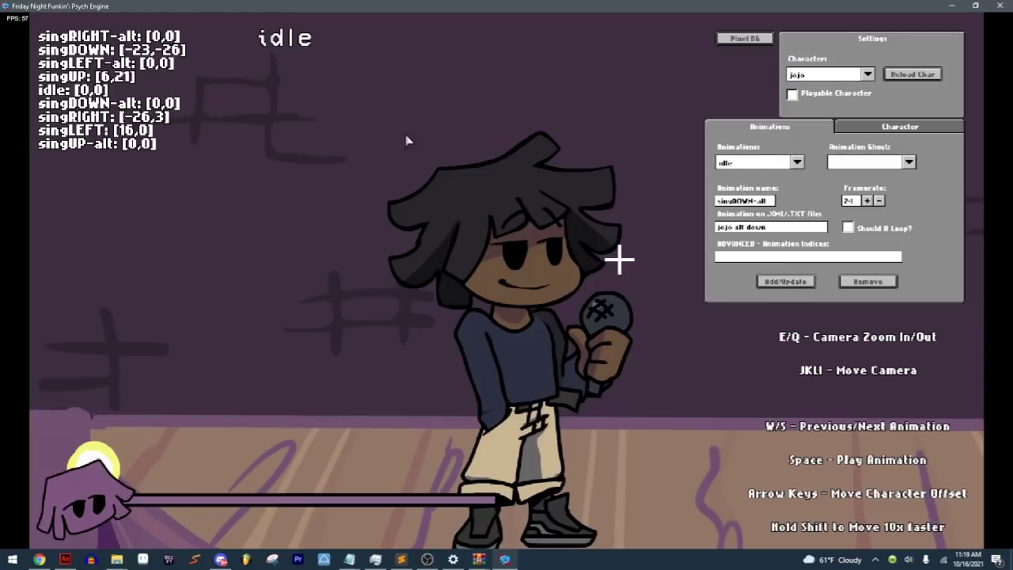
Step: Set the singLEFT-alt animation's offset to [16,0]
key(s)
key(s)
key(s)
key(s)
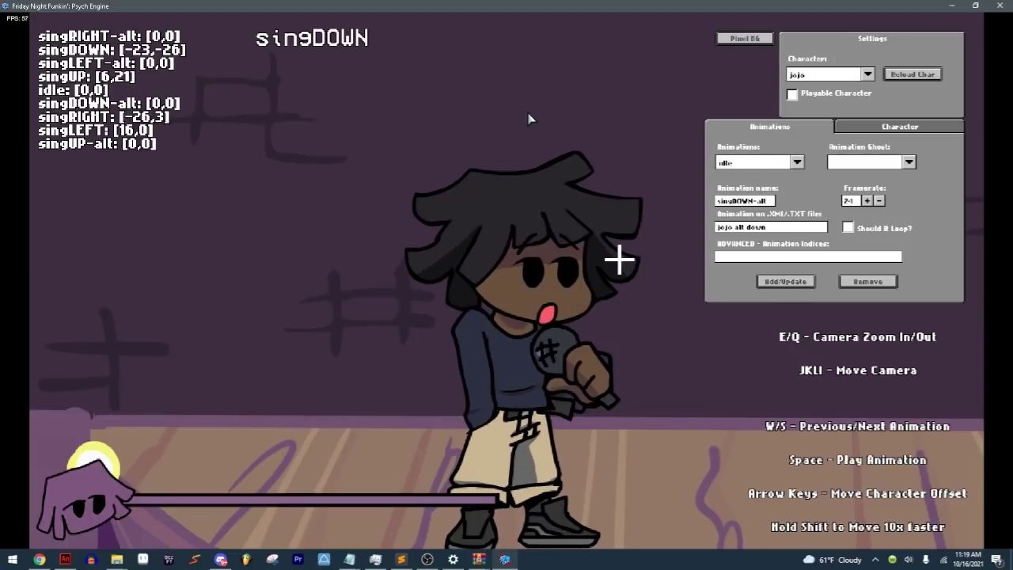
key(s)
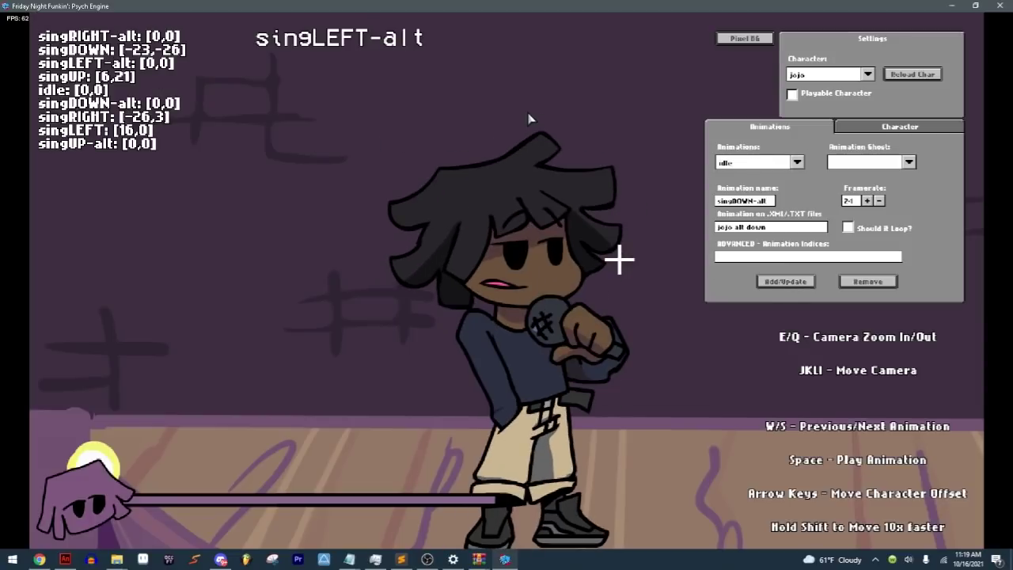
key(shift+Left)
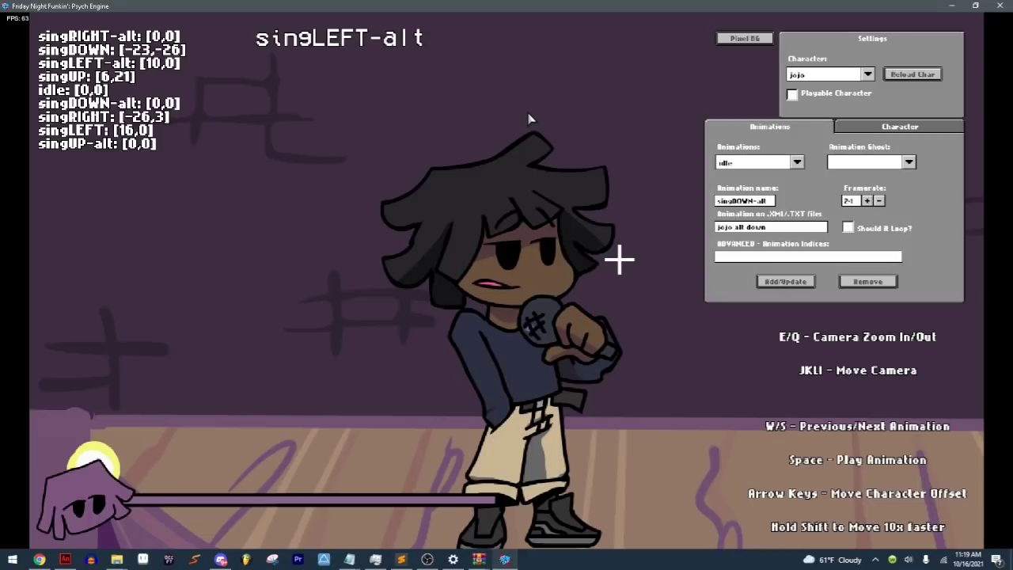
key(Left)
key(Left)
key(Left)
key(Left)
key(Left)
key(Left)
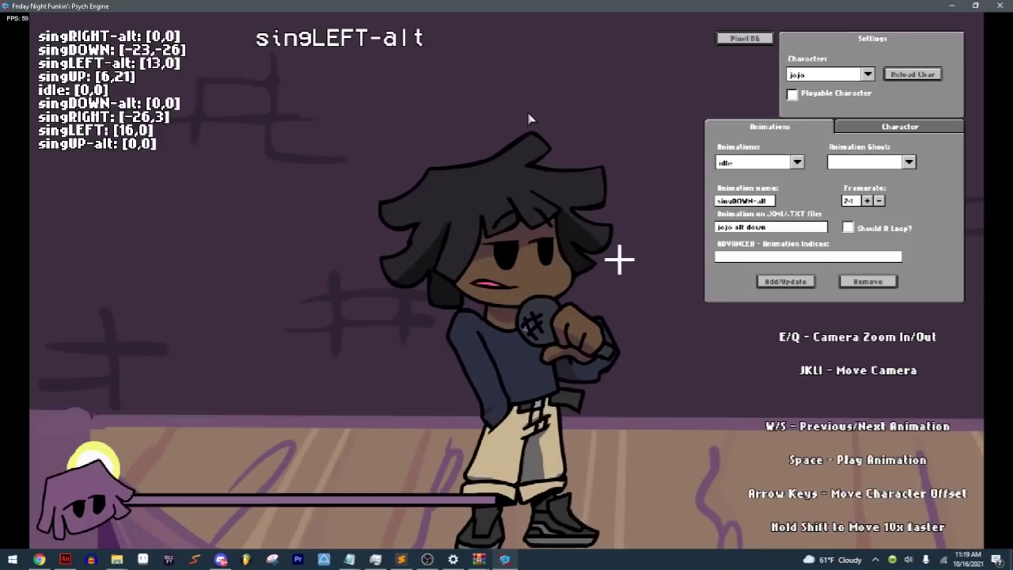
Step: Set the singRIGHT-alt animation's offset to [-26,3]
key(w)
key(w)
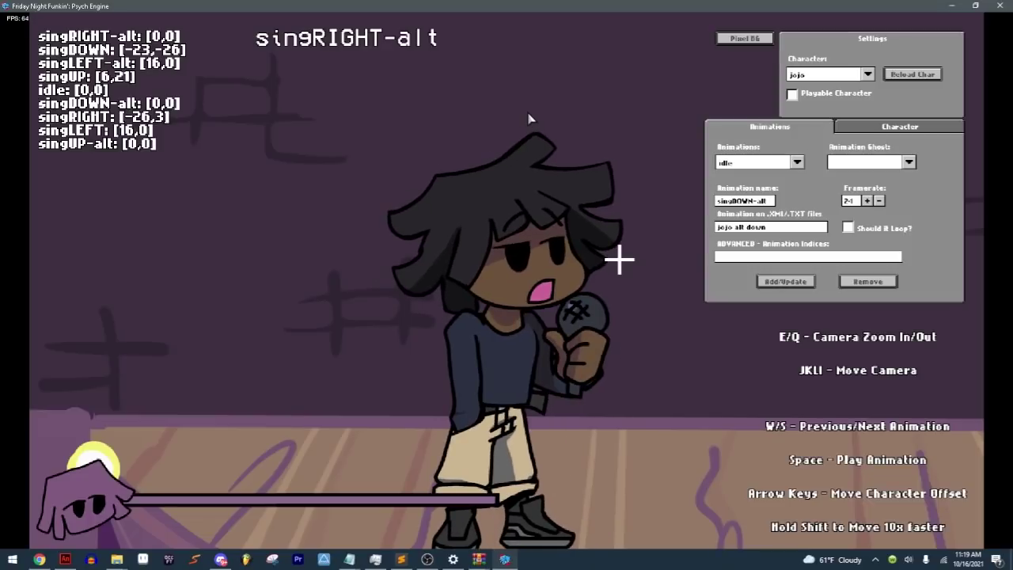
key(shift+Right)
key(shift+Right)
key(Right)
key(Right)
key(Right)
key(Right)
key(Right)
key(Right)
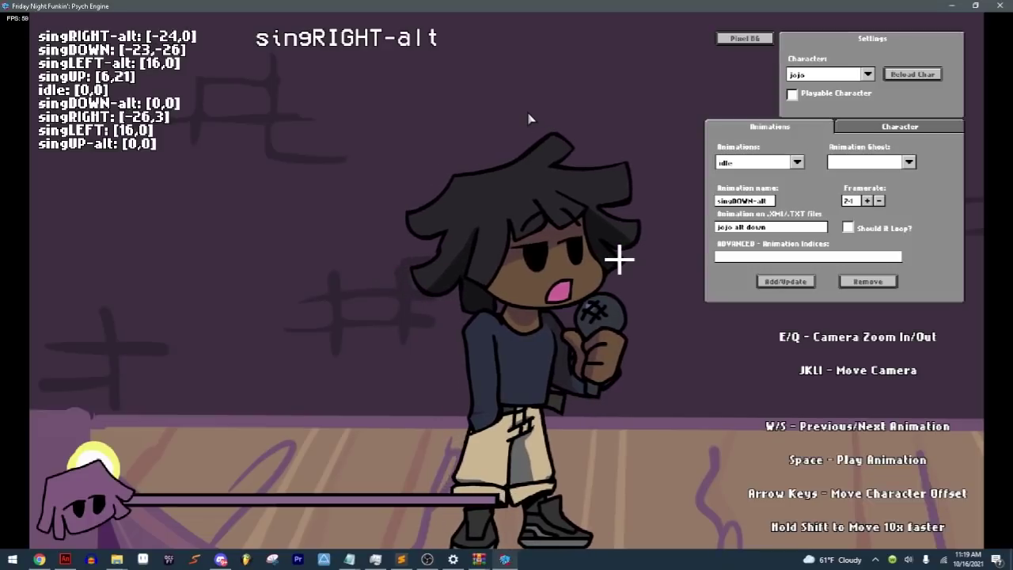
key(Up)
key(Up)
key(Up)
Step: Set the singUP-alt animation's offset to [6,21]
key(w)
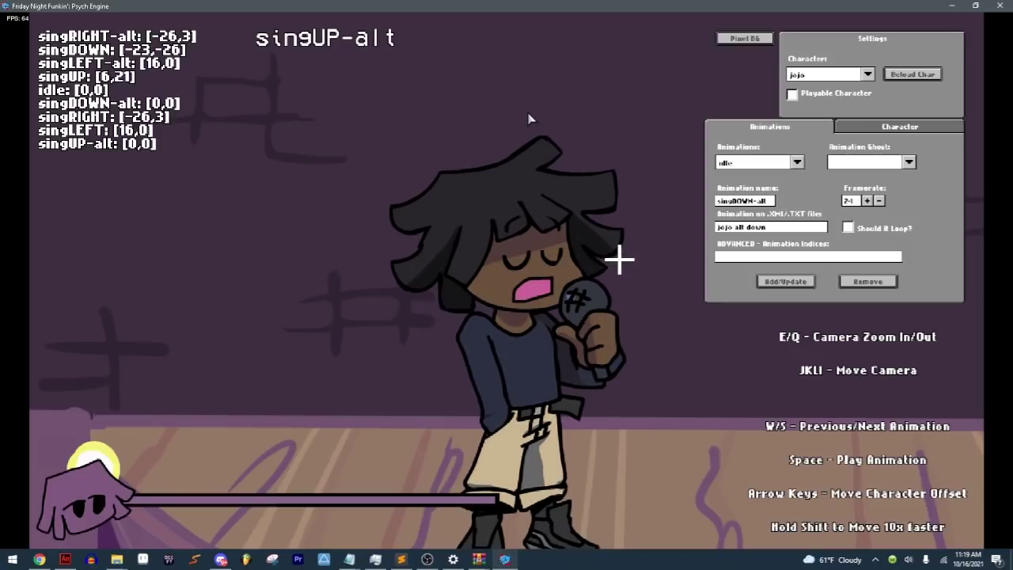
key(shift+Right)
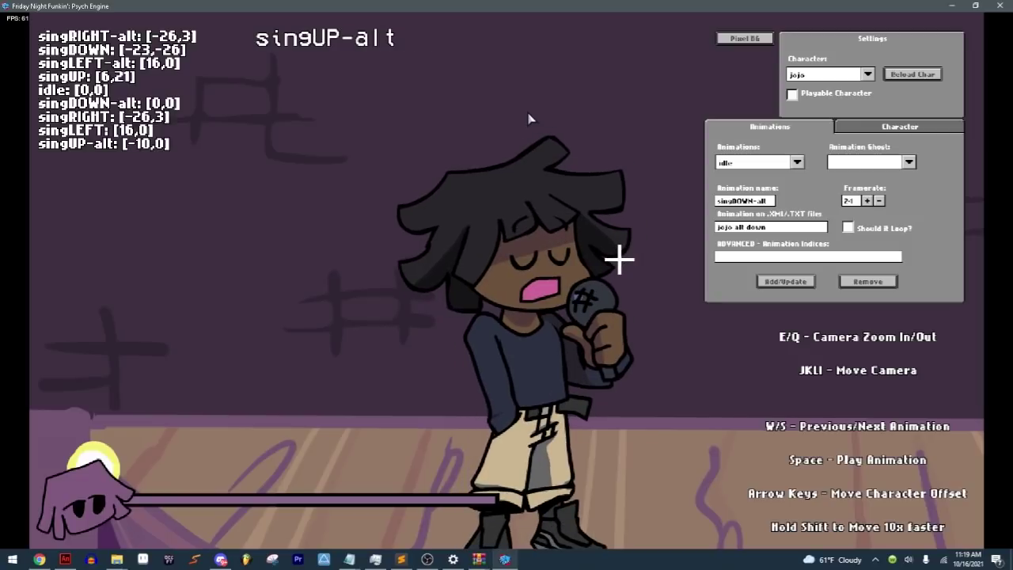
key(Left)
key(Left)
key(shift+Left)
key(Left)
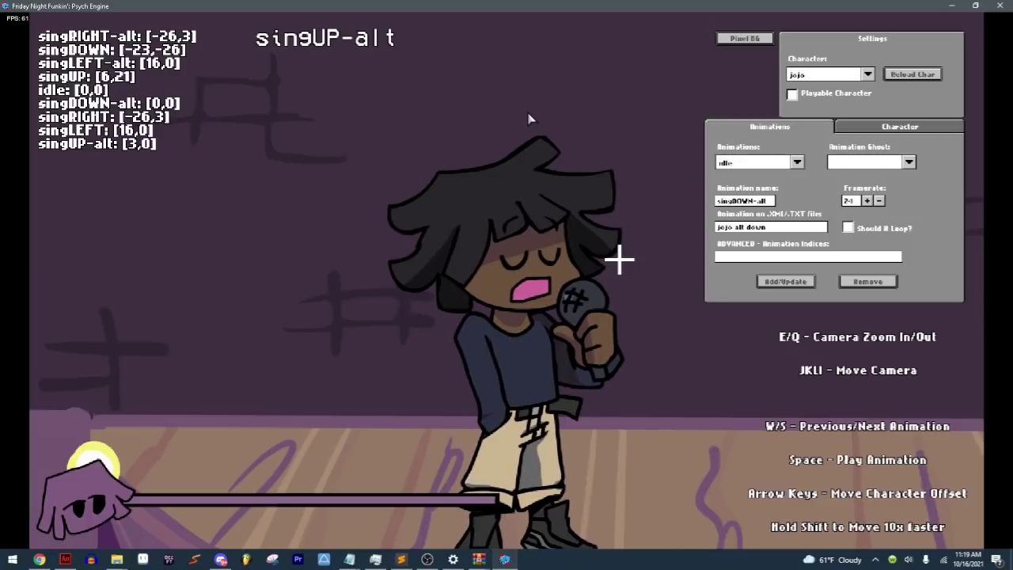
key(Left)
key(Left)
key(Left)
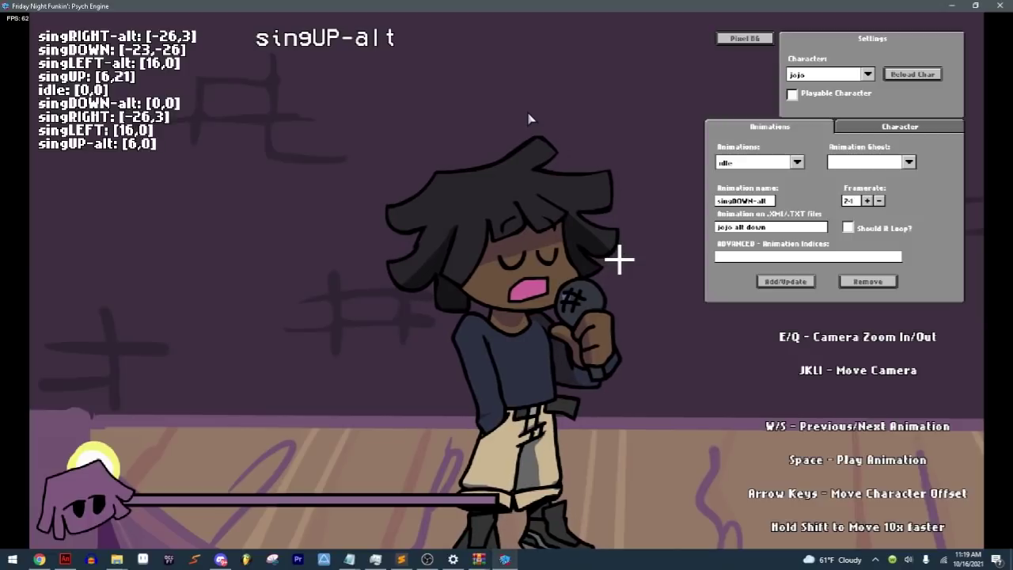
key(shift+Up)
key(shift+Up)
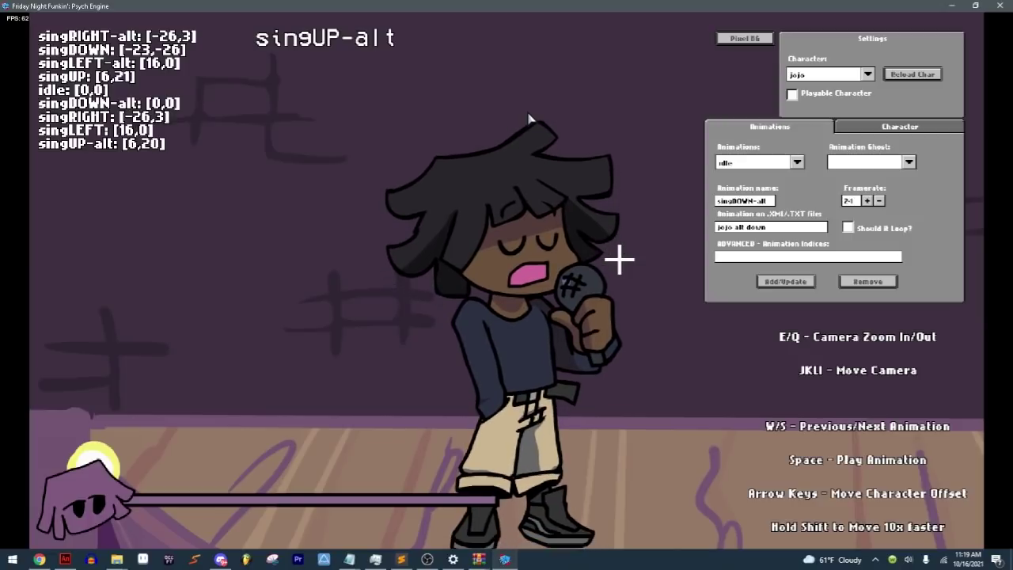
key(Up)
Step: Set the singDOWN-alt animation's offset to [-23,-26]
key(w)
key(w)
key(w)
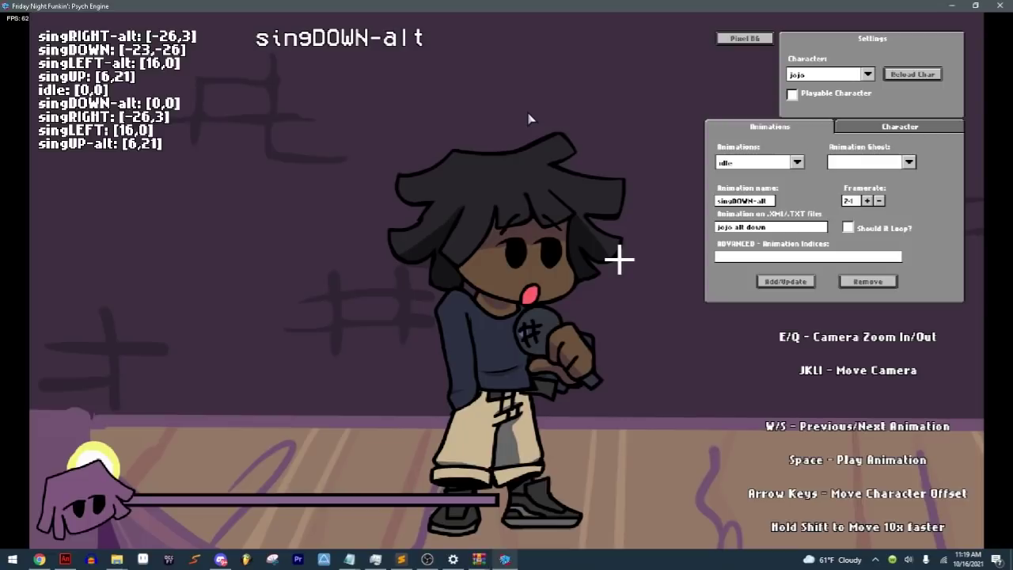
key(shift+Right)
key(shift+Right)
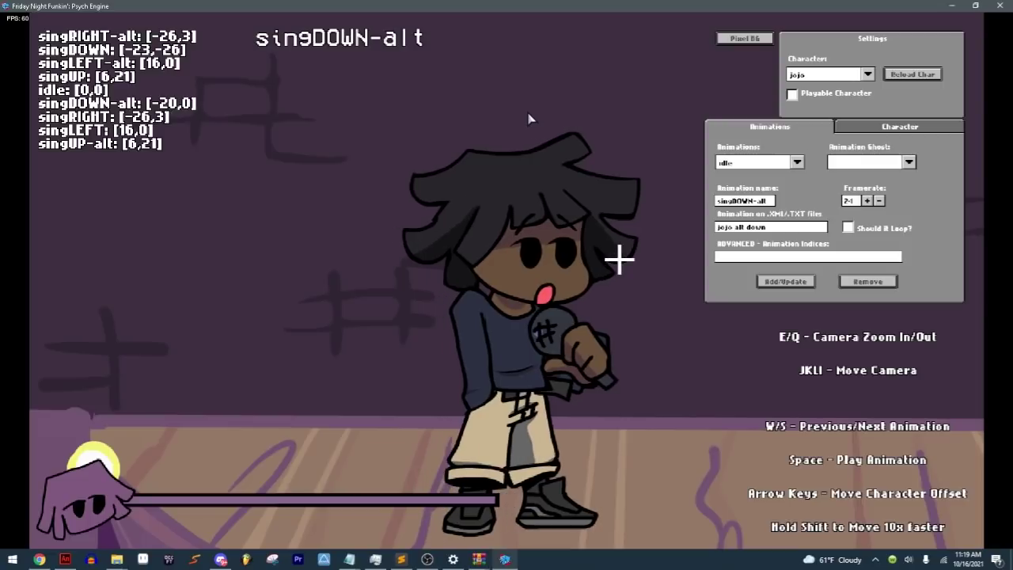
key(Right)
key(Right)
key(Right)
key(shift+Down)
key(shift+Down)
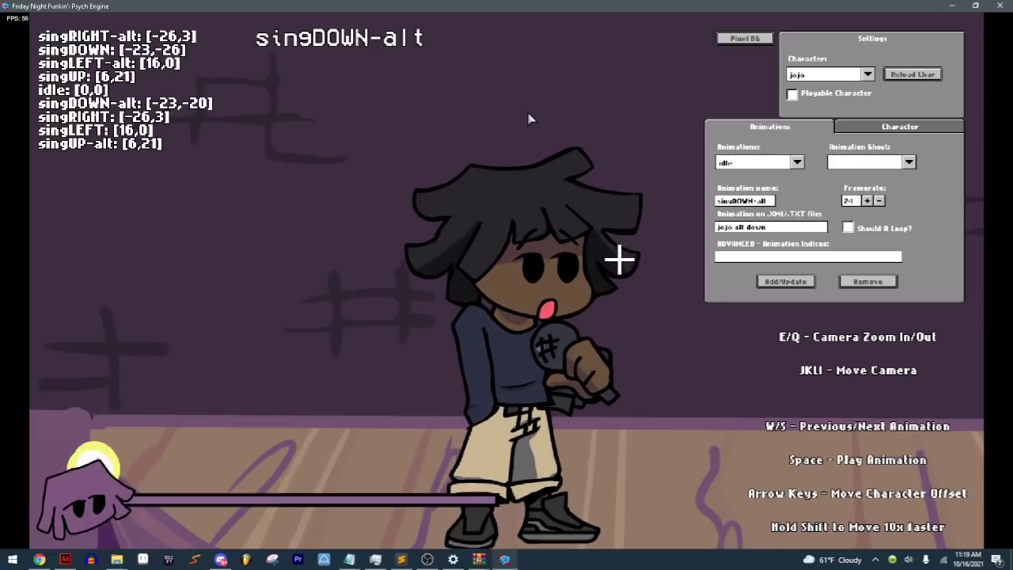
key(Down)
key(Down)
key(Down)
key(Down)
key(Down)
key(Down)
Step: Cycle through jojo's regular and alternate animations to check that their poses line up
key(s)
key(s)
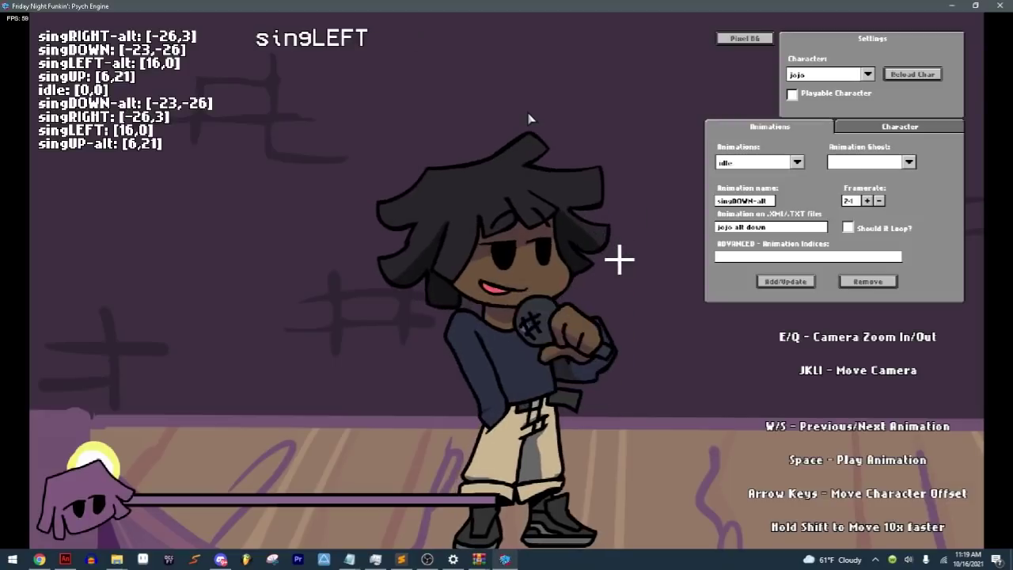
key(s)
key(s)
key(s)
key(w)
key(w)
key(w)
key(w)
key(w)
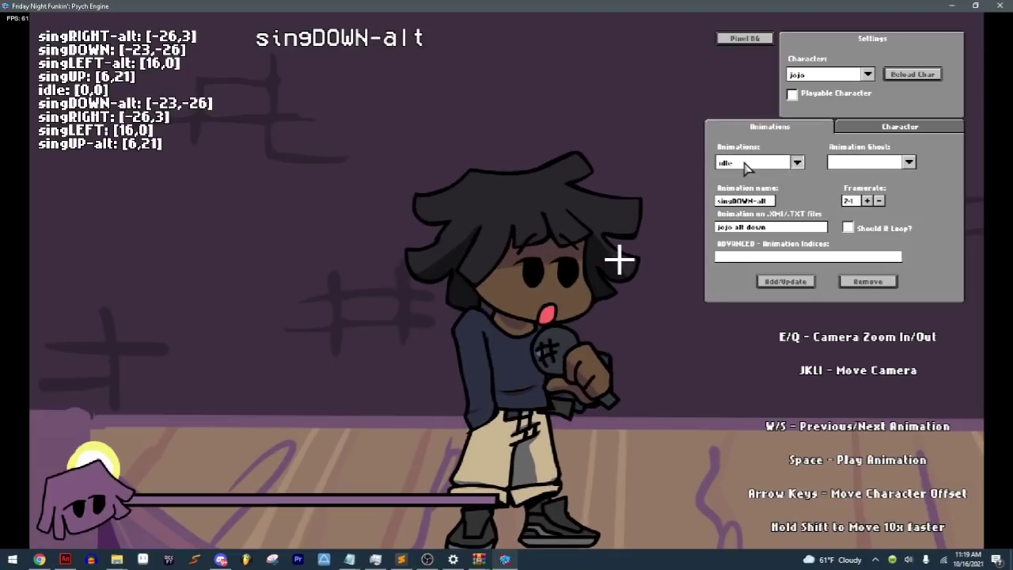
Step: Add an idle-alt animation to jojo that uses the sprite animation "jojo alt idle", based on idle
click(745, 163)
click(731, 176)
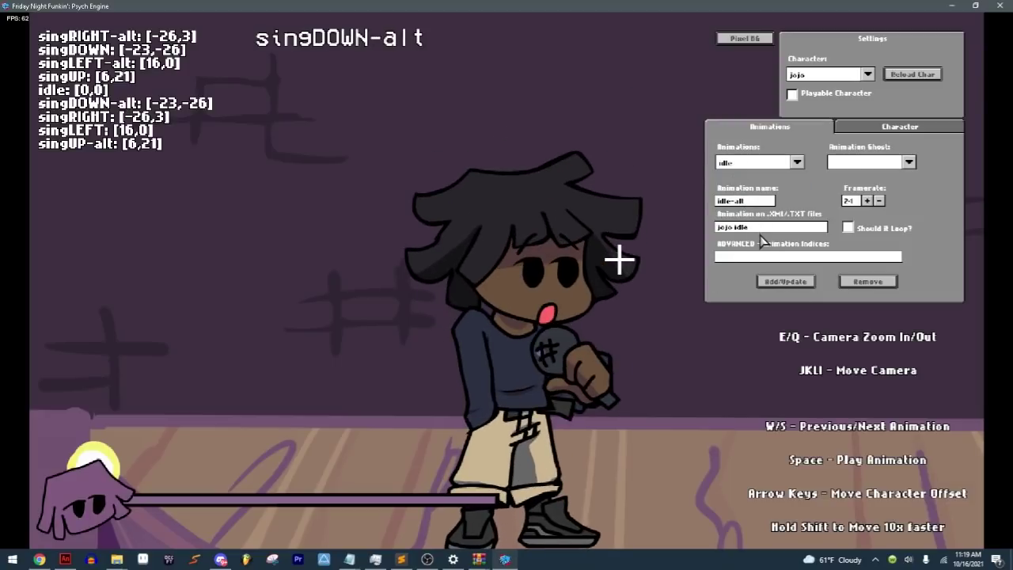
click(785, 282)
key(s)
key(s)
key(s)
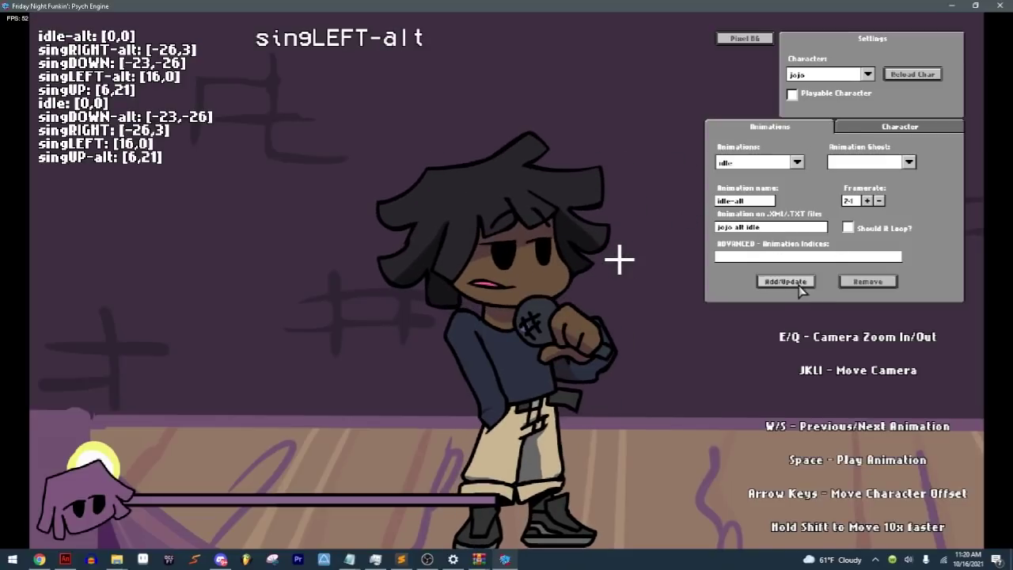
Step: Start saving the character and browse to the characters folder of My Mod
click(882, 126)
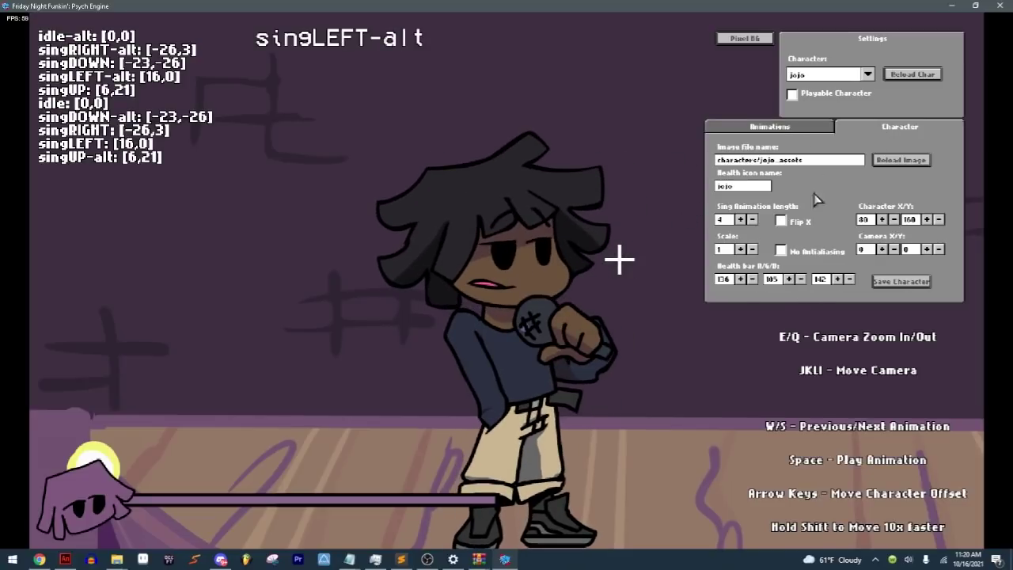
click(894, 283)
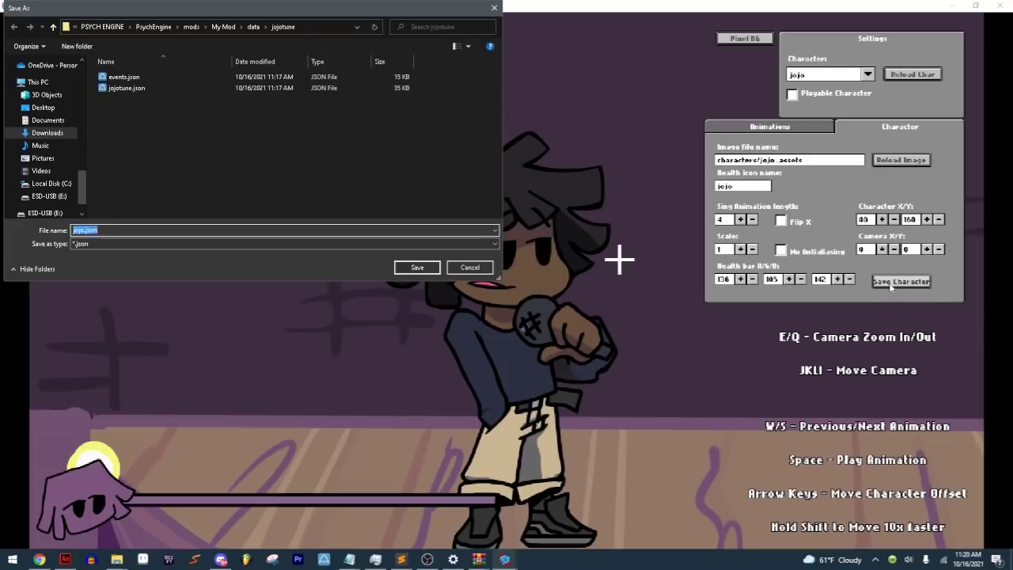
click(252, 28)
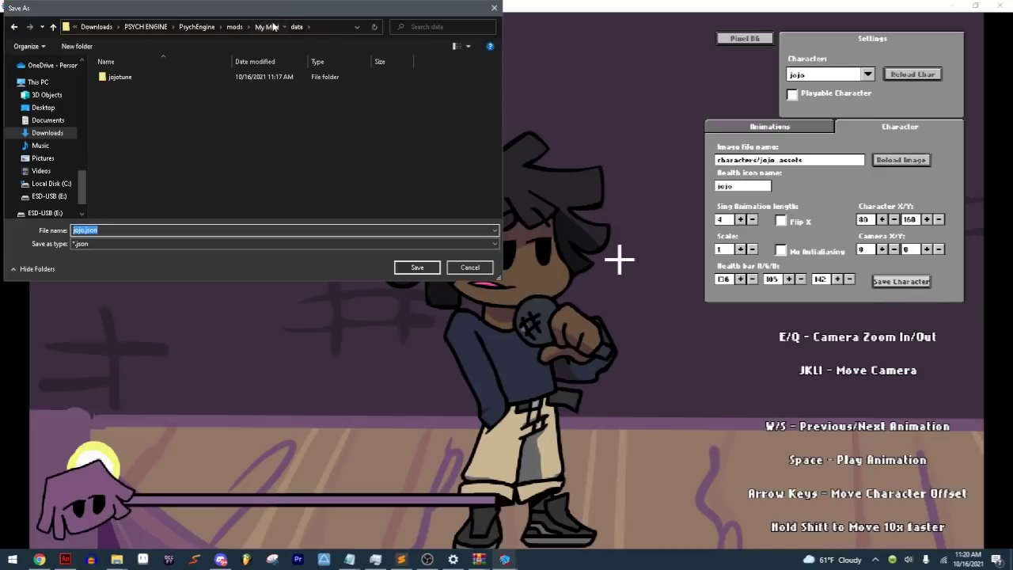
click(273, 27)
click(134, 76)
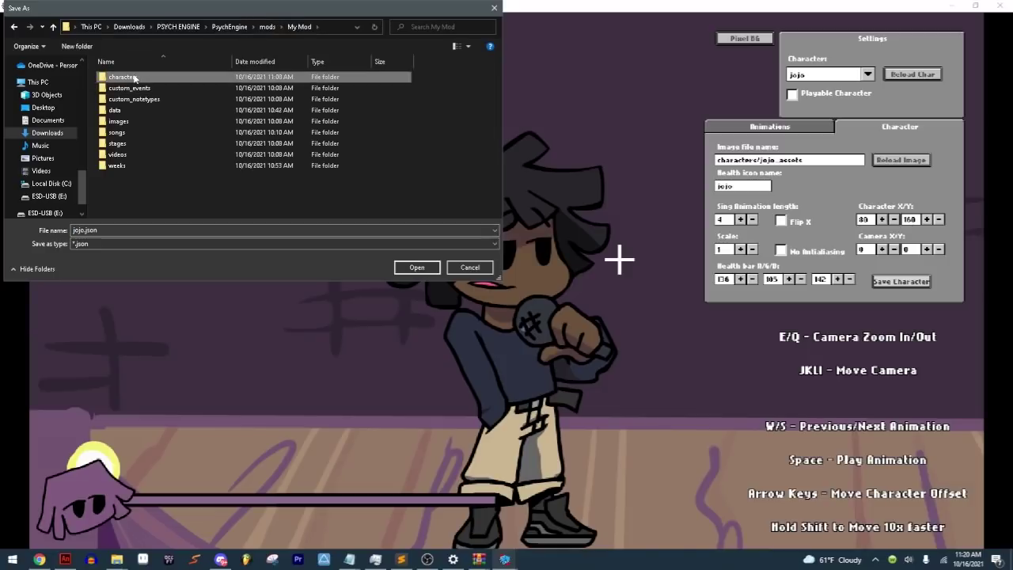
double_click(134, 77)
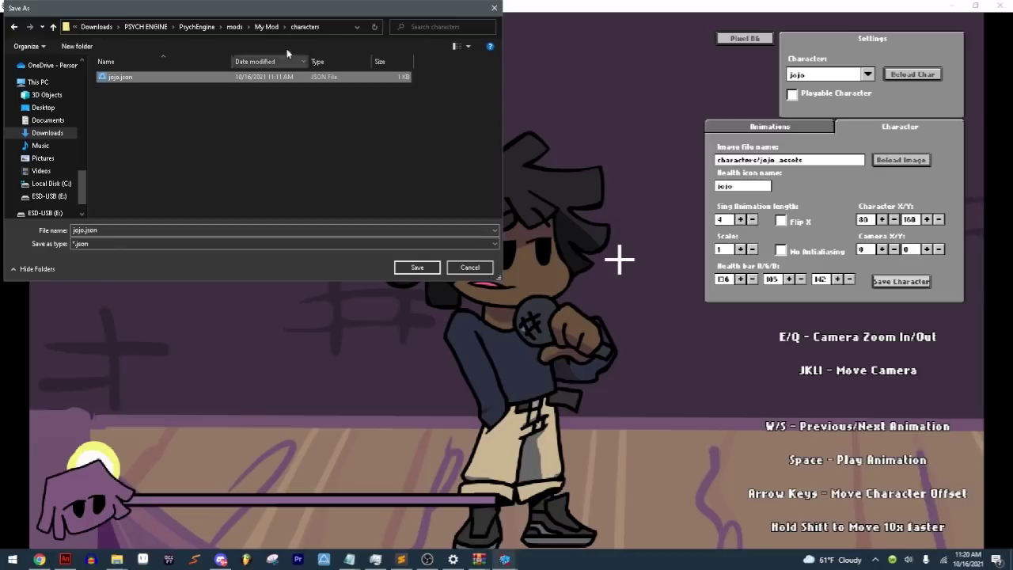
click(267, 27)
click(127, 121)
double_click(127, 121)
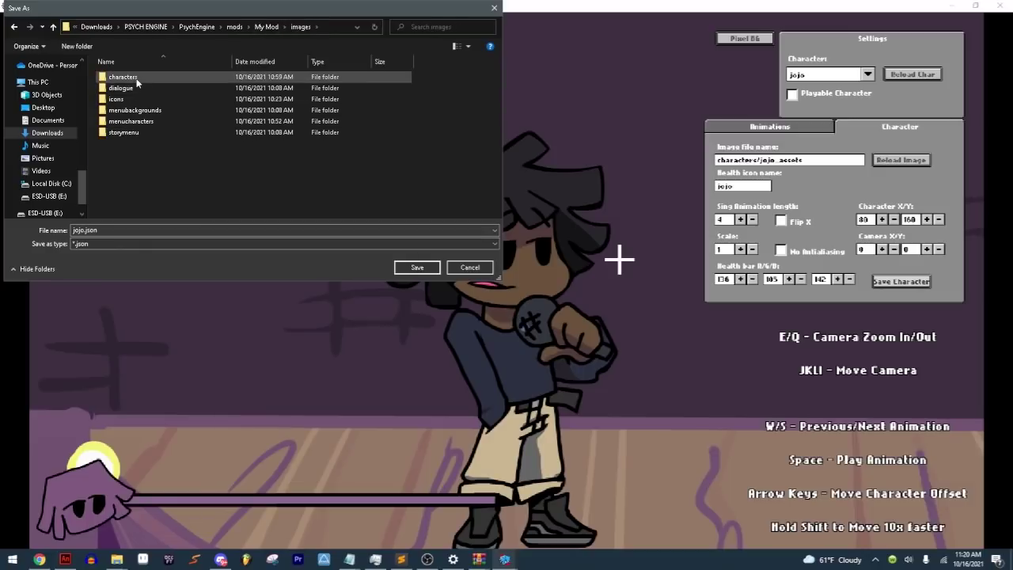
double_click(122, 76)
click(14, 27)
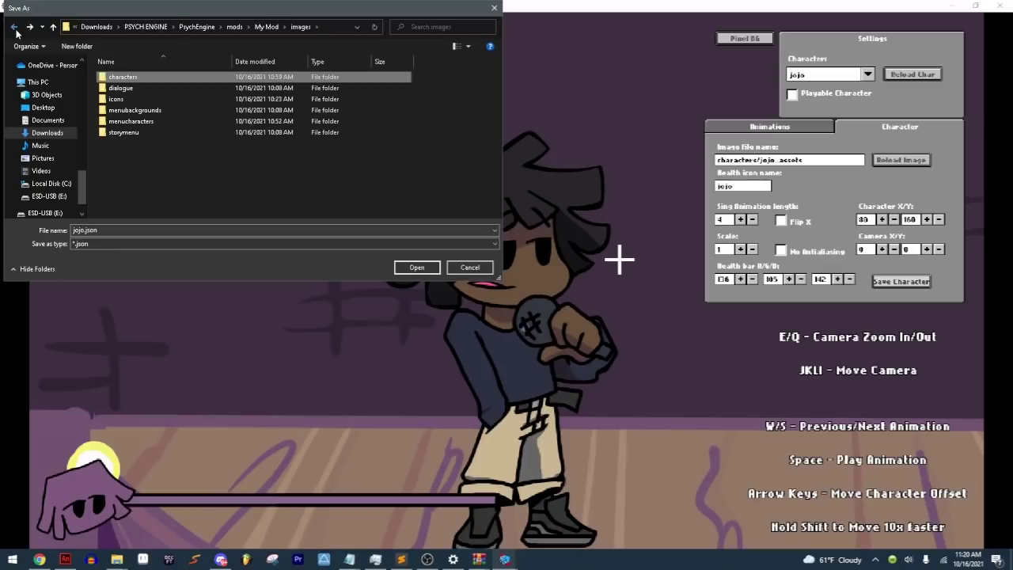
click(15, 27)
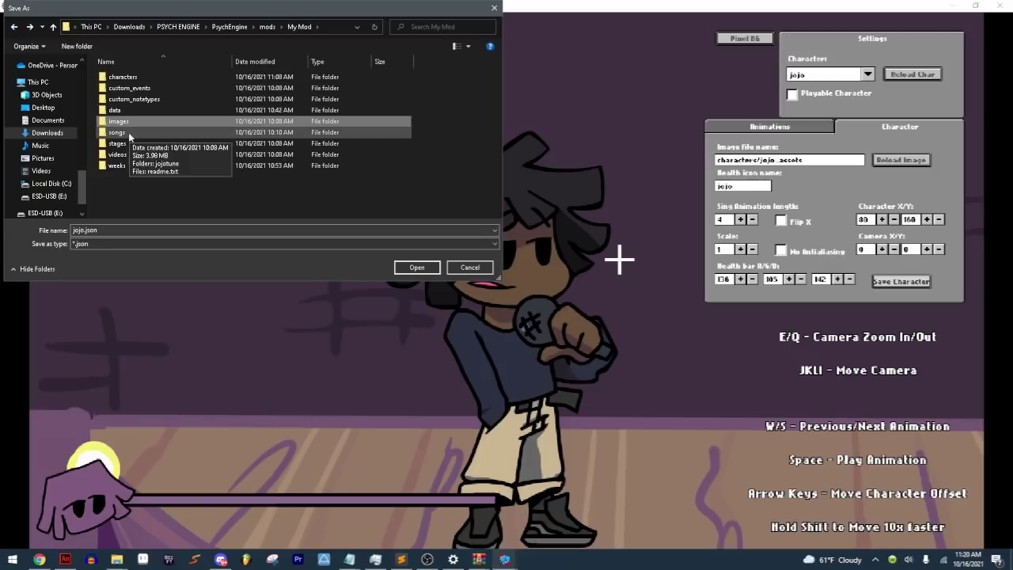
Step: Save the character as jojo.json in My Mod's characters folder, replacing the existing file
double_click(123, 76)
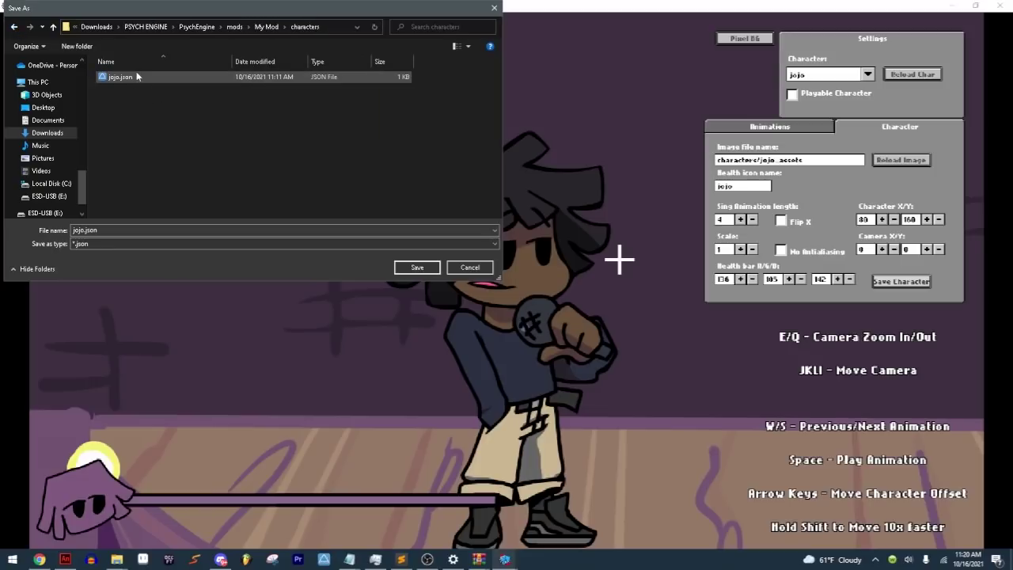
click(417, 267)
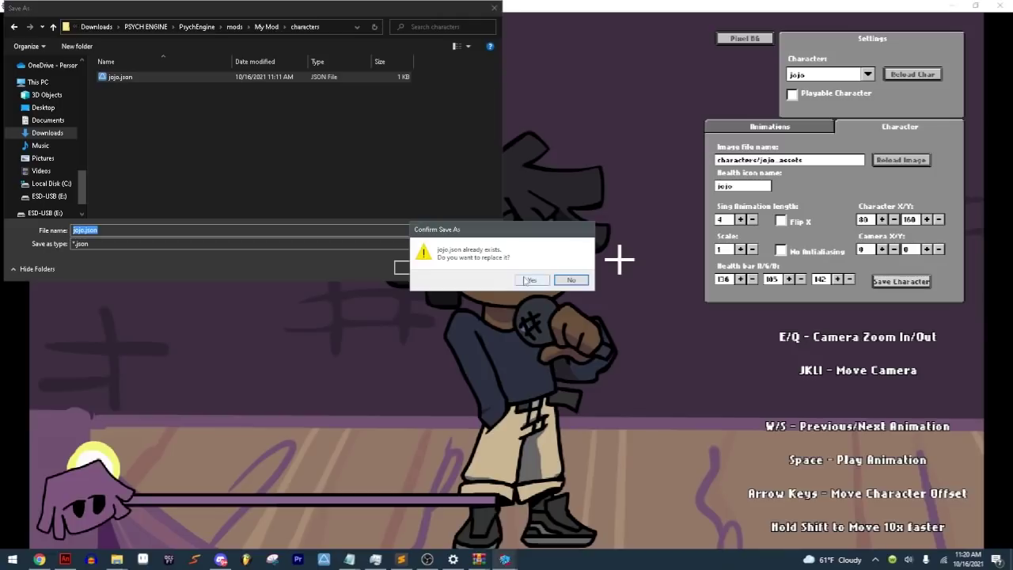
click(532, 280)
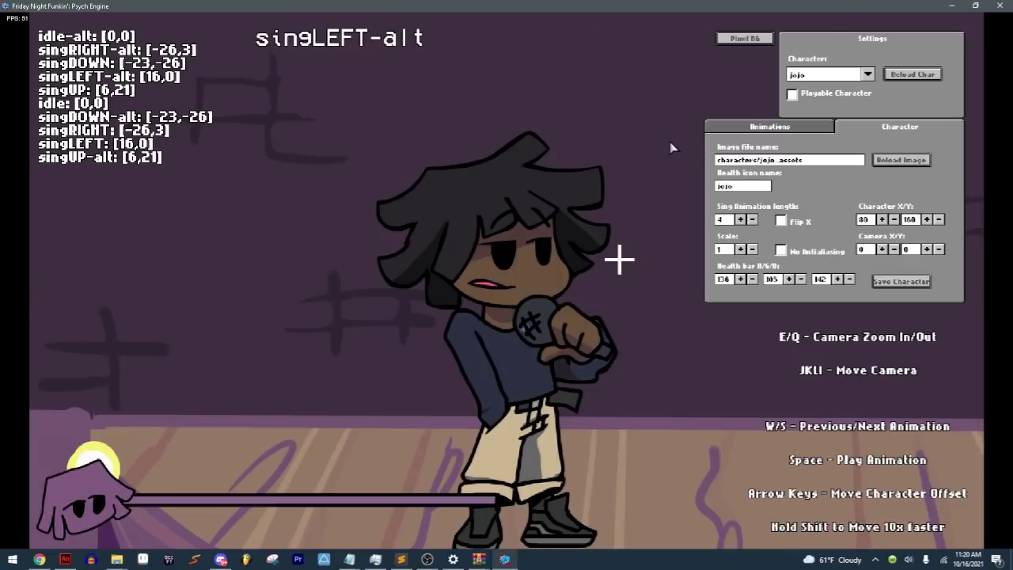
Step: Return to the Jojotune song and play it to check jojo's idle and singing animations in game, pausing partway through
key(Escape)
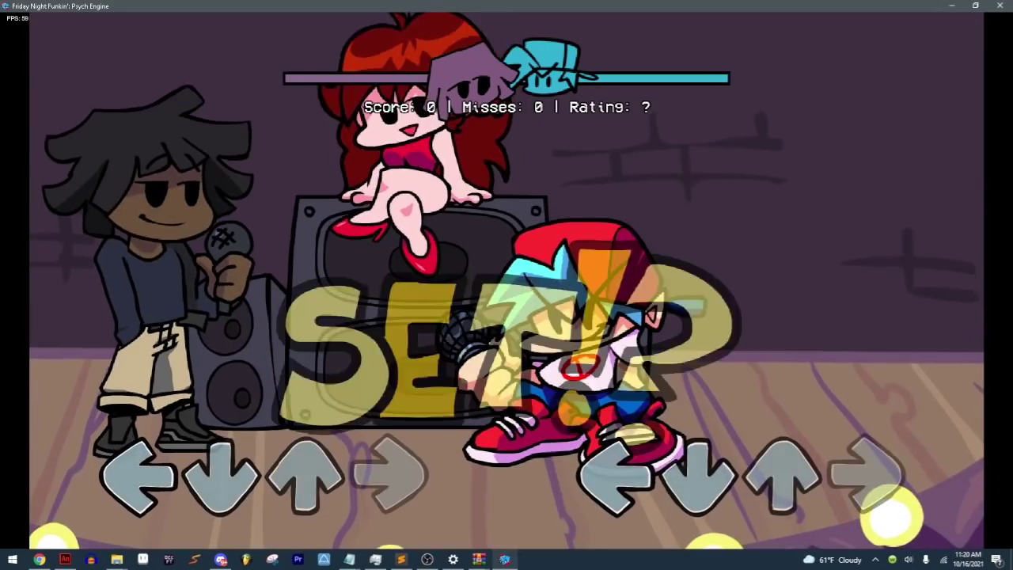
key(Left)
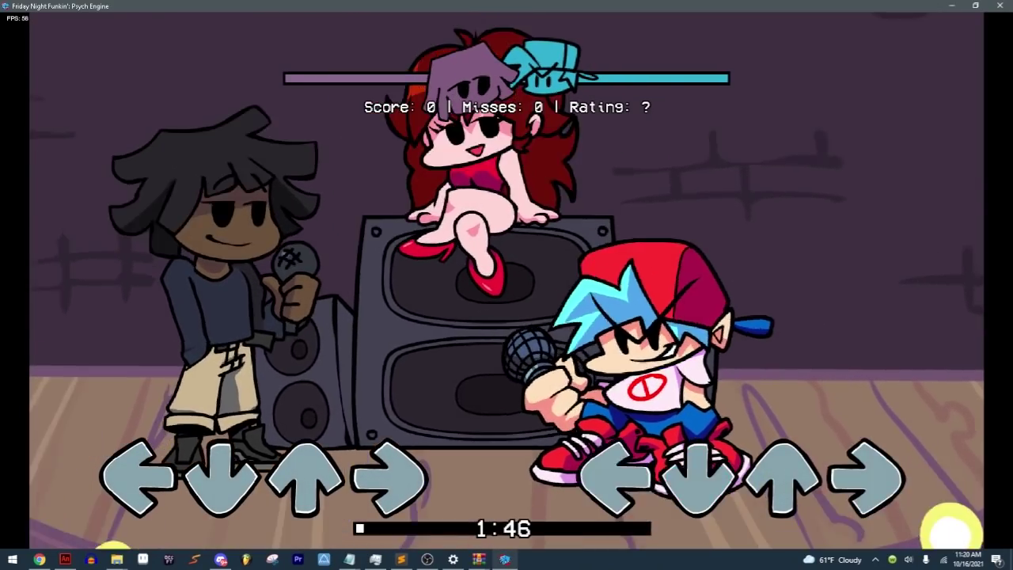
key(Right)
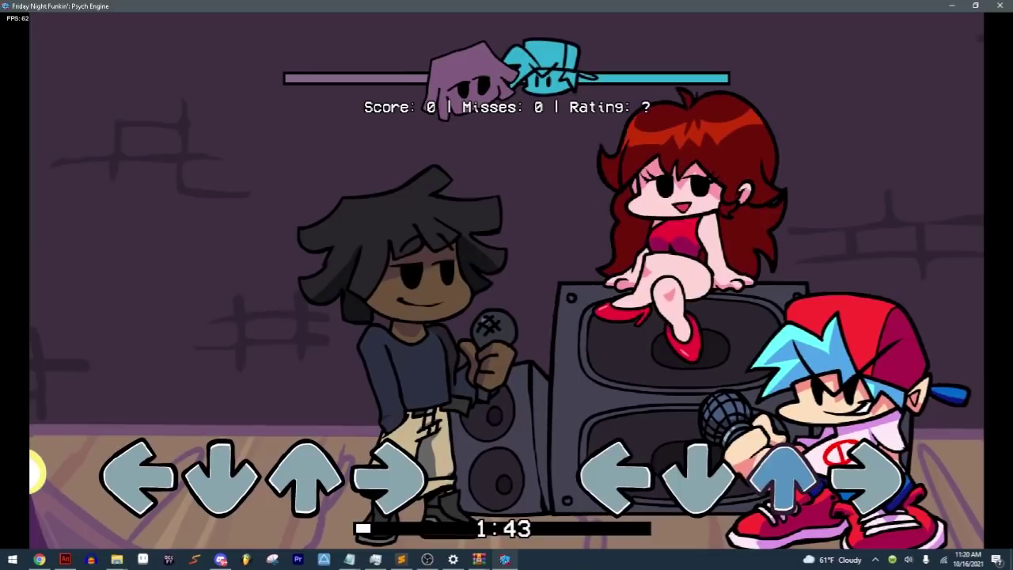
key(Left)
key(Down)
key(Right)
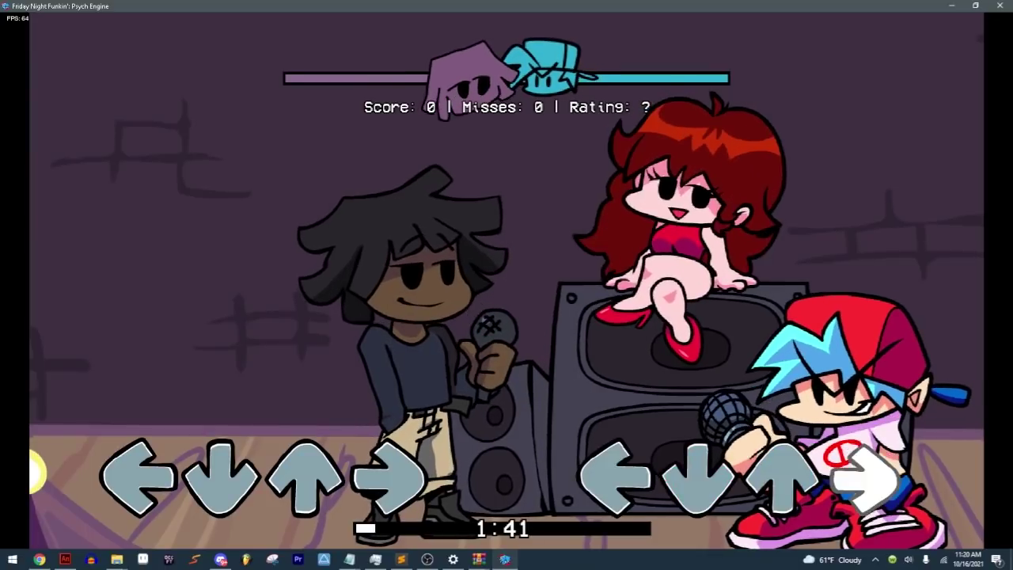
key(Left)
key(Down)
key(Left)
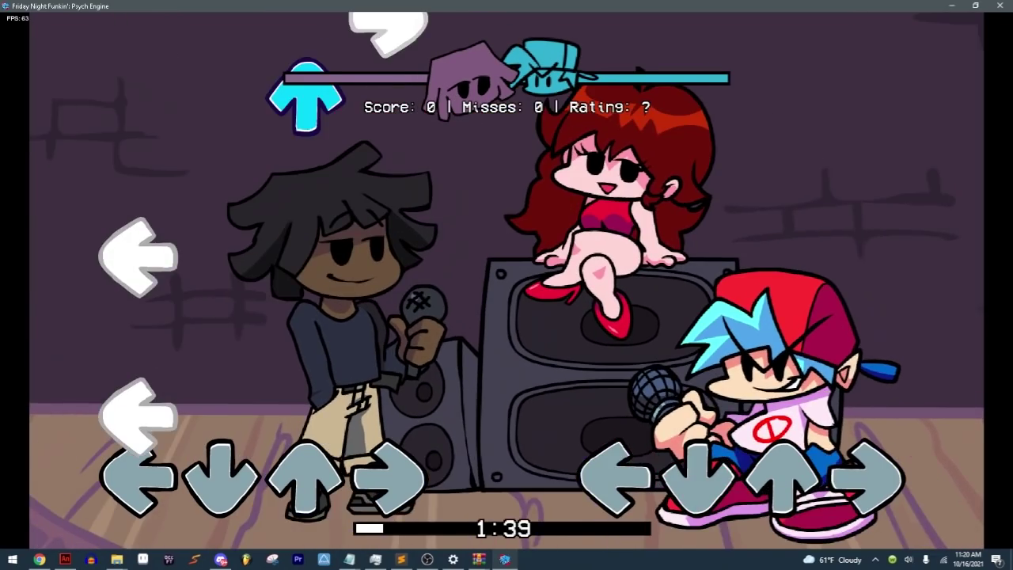
key(Left)
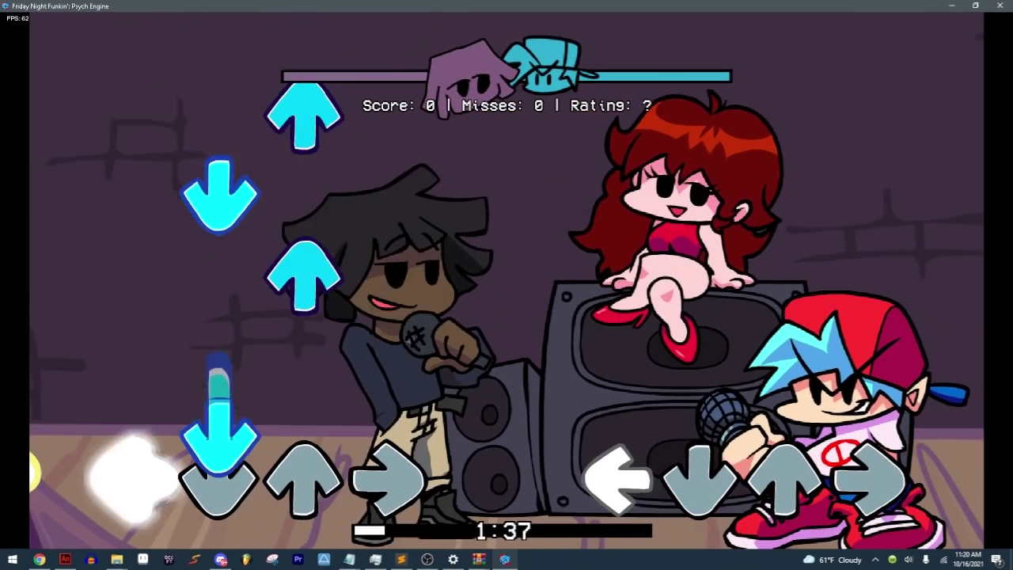
key(Down)
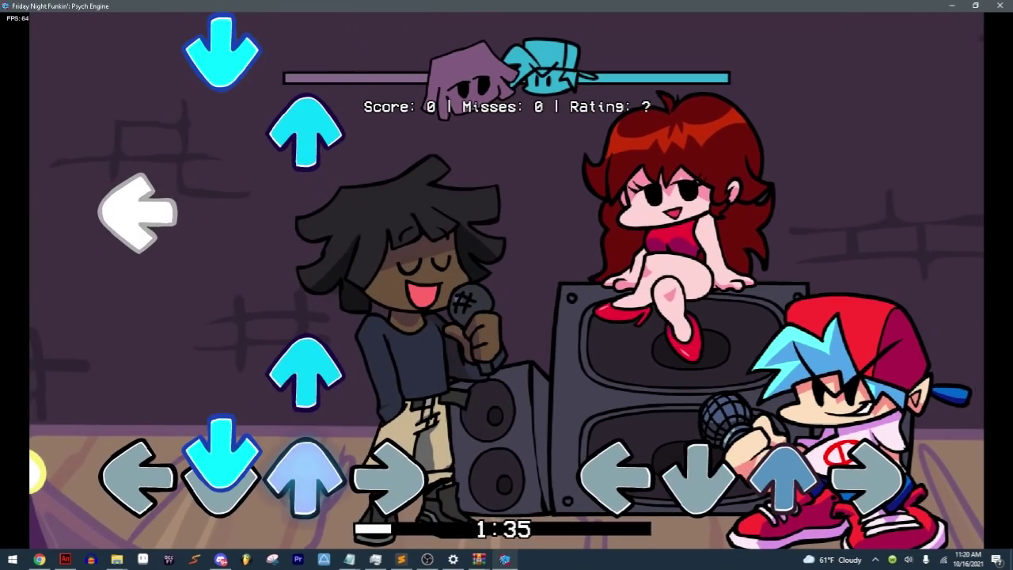
key(Left)
key(Down)
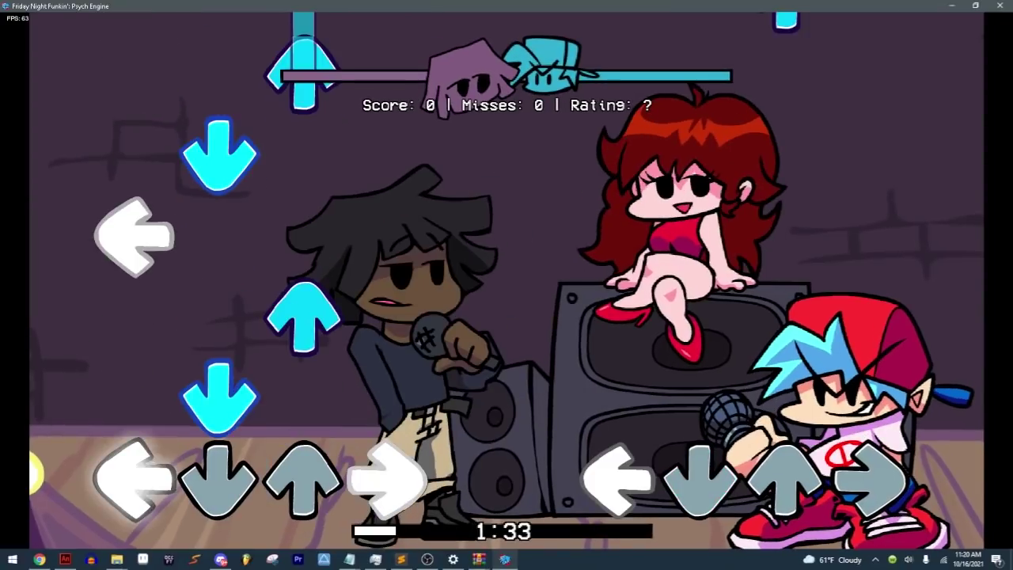
key(Up)
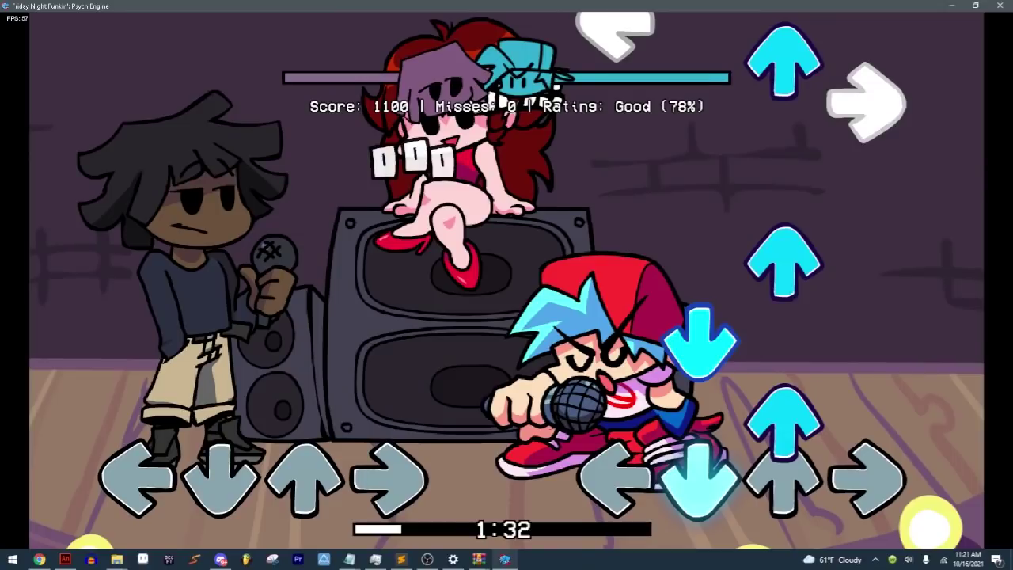
key(Down)
key(Right)
key(Down)
key(Up)
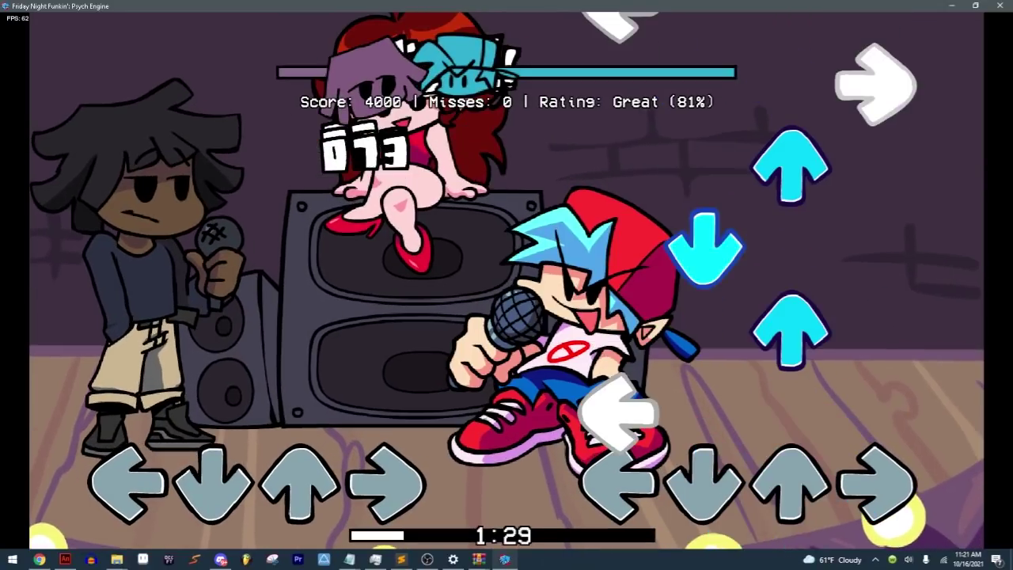
key(Left)
key(Up)
key(Down)
key(Up)
key(Right)
key(Left)
key(Down)
key(Up)
key(Left)
key(Right)
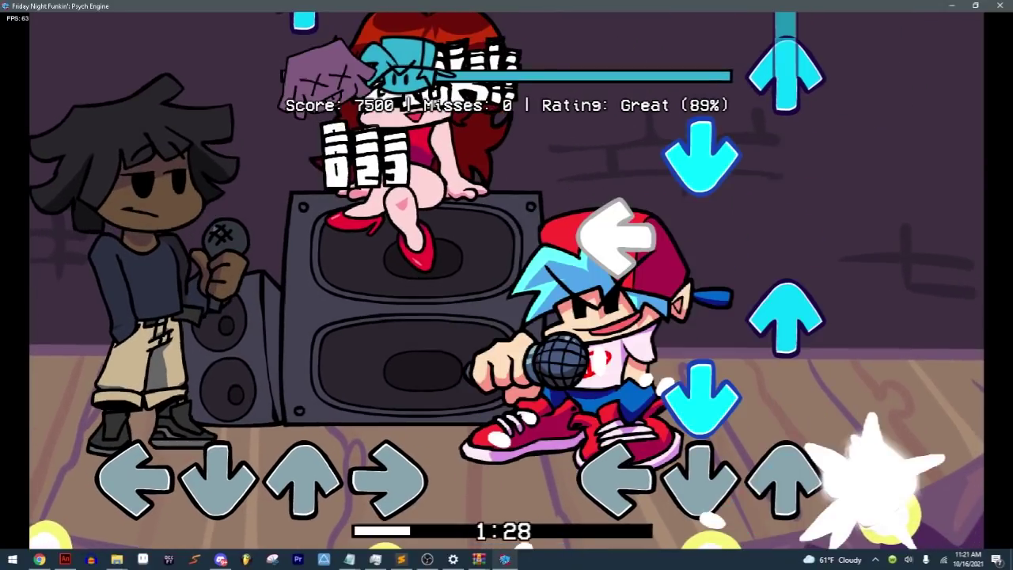
key(Down)
key(Up)
key(Left)
key(Down)
key(Up)
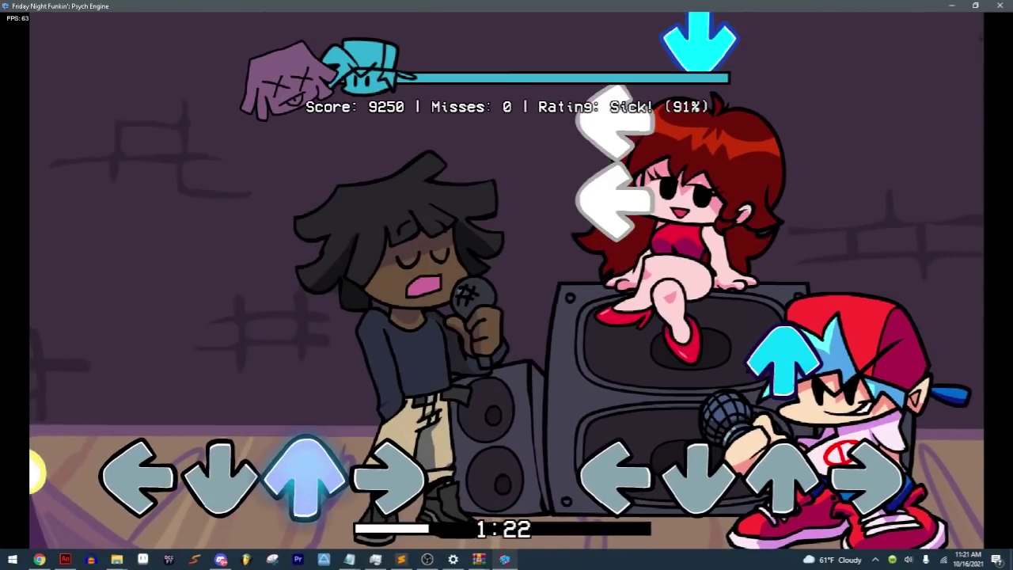
key(Left)
key(Left)
key(Down)
key(Up)
key(Right)
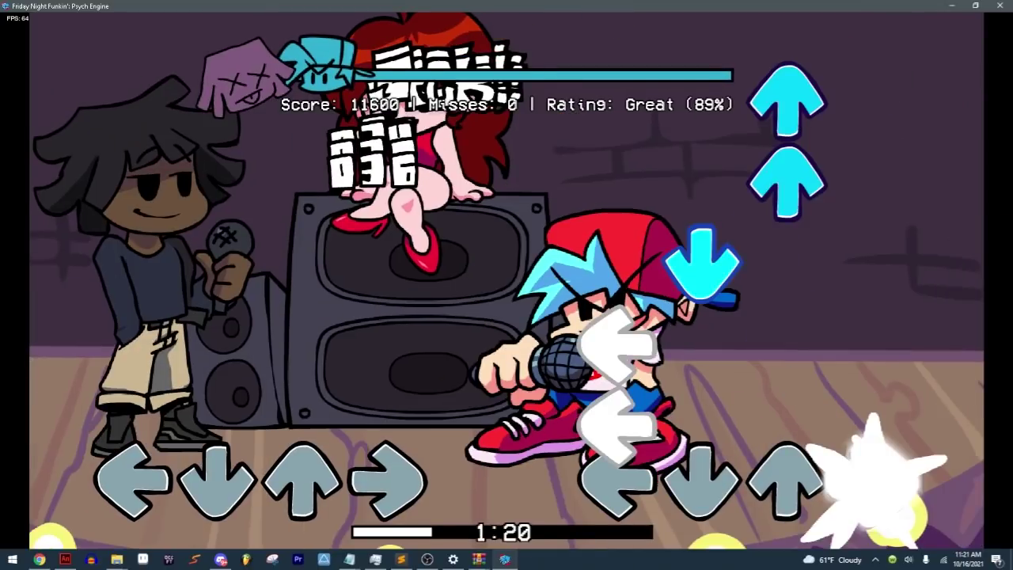
key(Left)
key(Left)
key(Down)
key(Up)
key(Up)
key(Down)
key(Up)
key(Down)
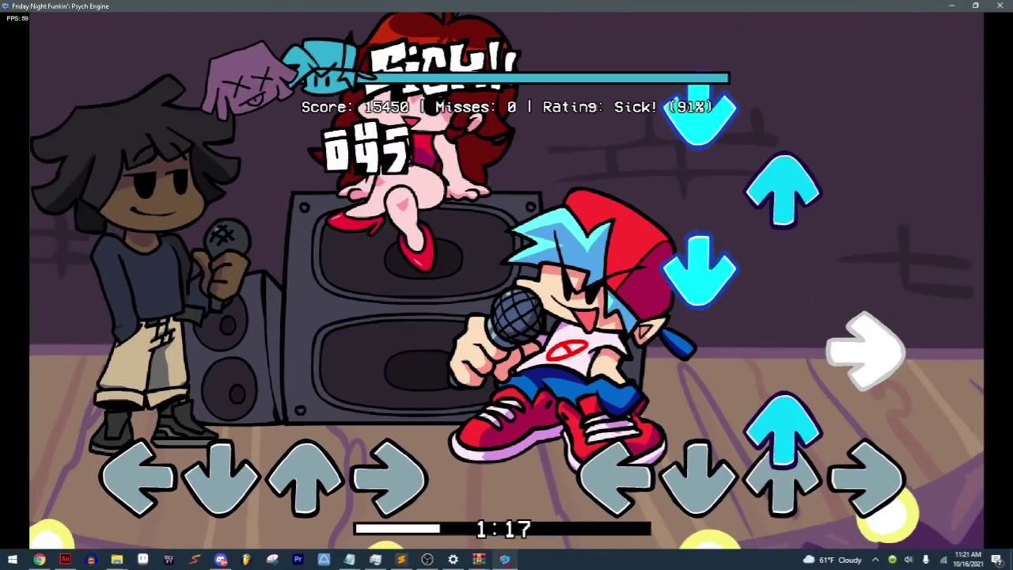
key(Up)
key(Right)
key(Down)
key(Up)
key(Down)
key(Up)
key(Up)
key(Up)
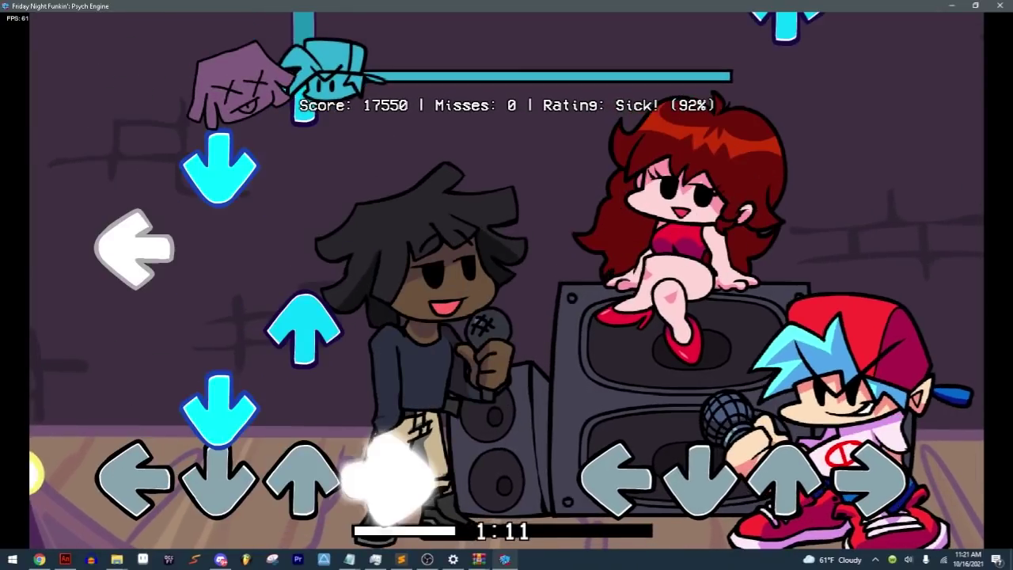
key(Up)
key(Right)
key(Left)
key(Down)
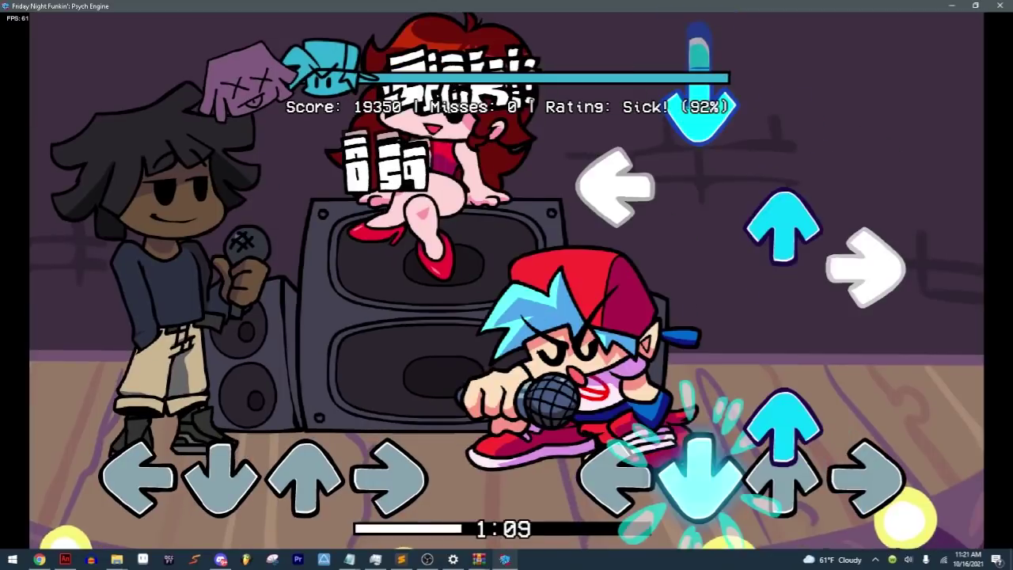
key(Up)
key(Right)
key(Up)
key(Left)
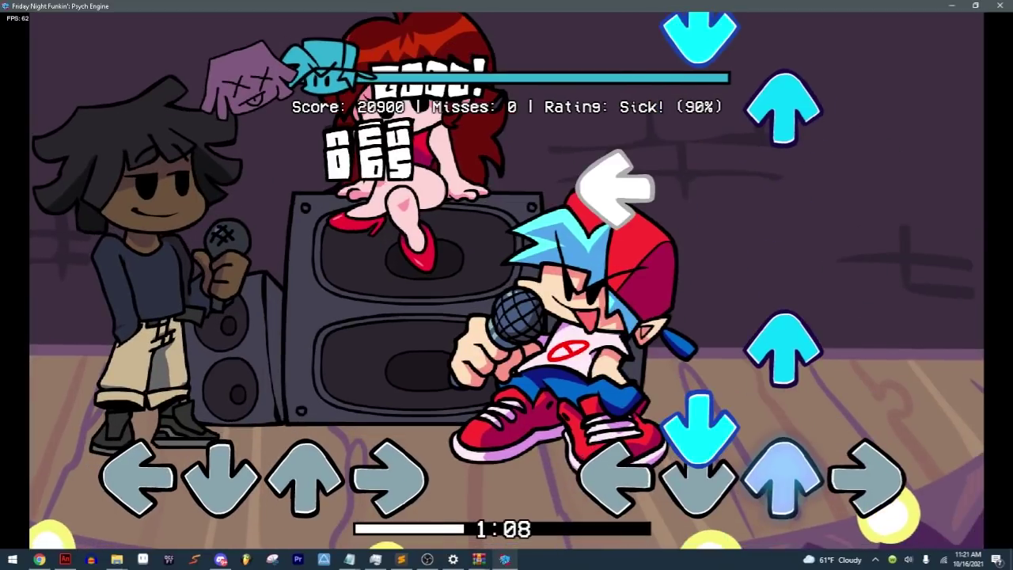
key(Up)
key(Down)
key(Left)
key(Down)
key(Up)
key(Left)
key(Right)
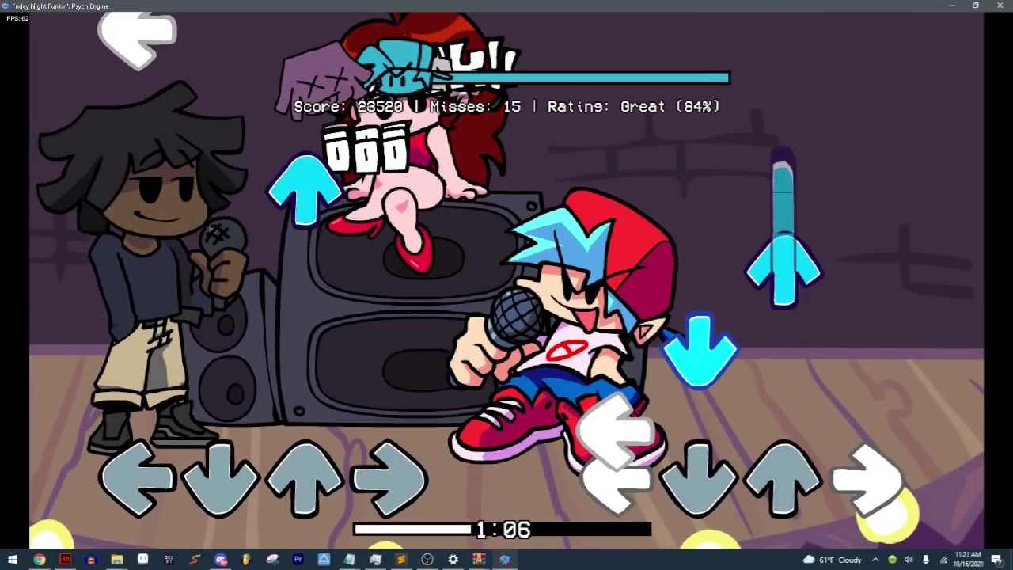
key(Down)
key(Up)
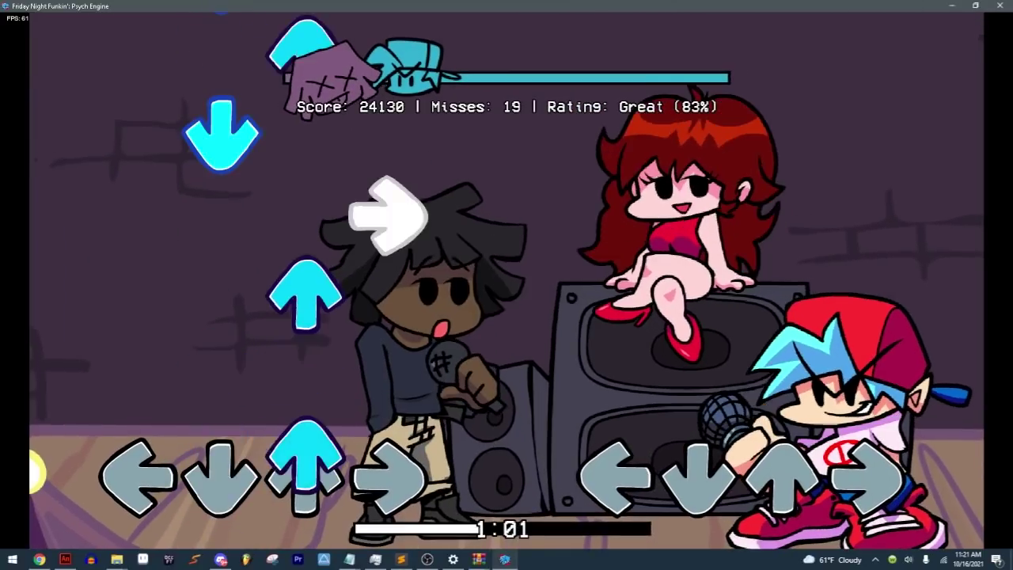
key(Left)
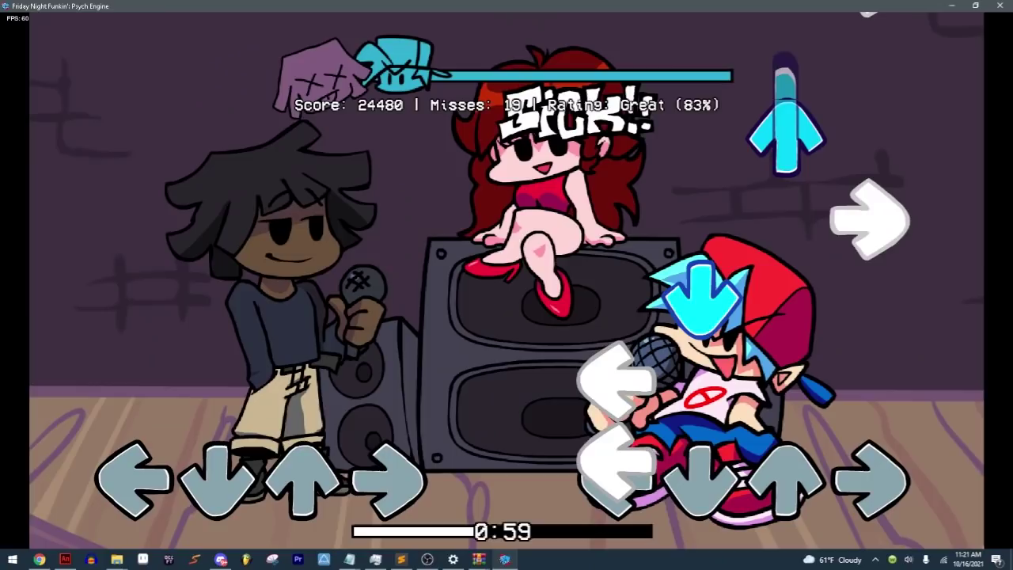
key(Left)
key(Up)
key(Right)
key(Down)
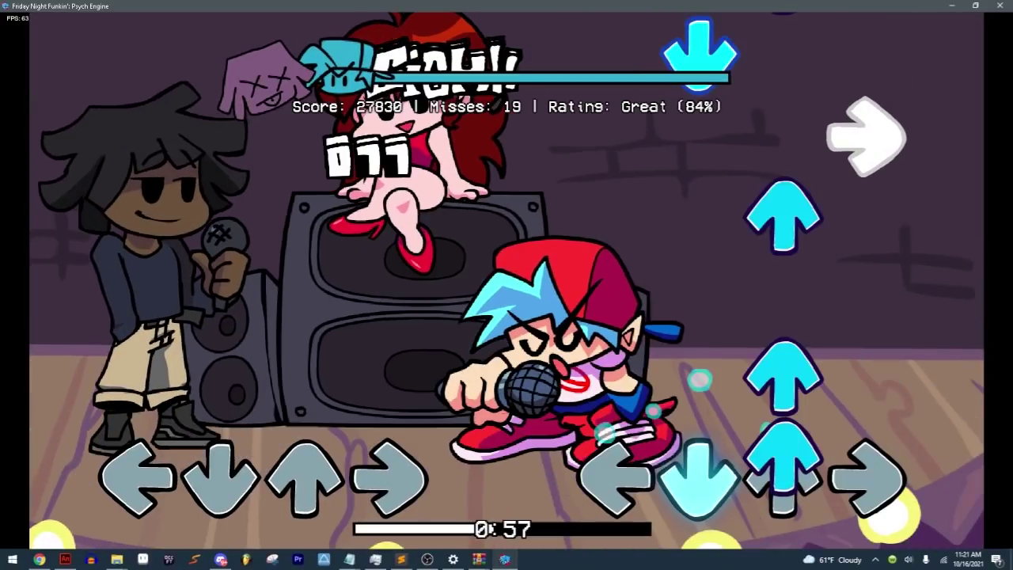
key(Up)
key(Up)
key(Up)
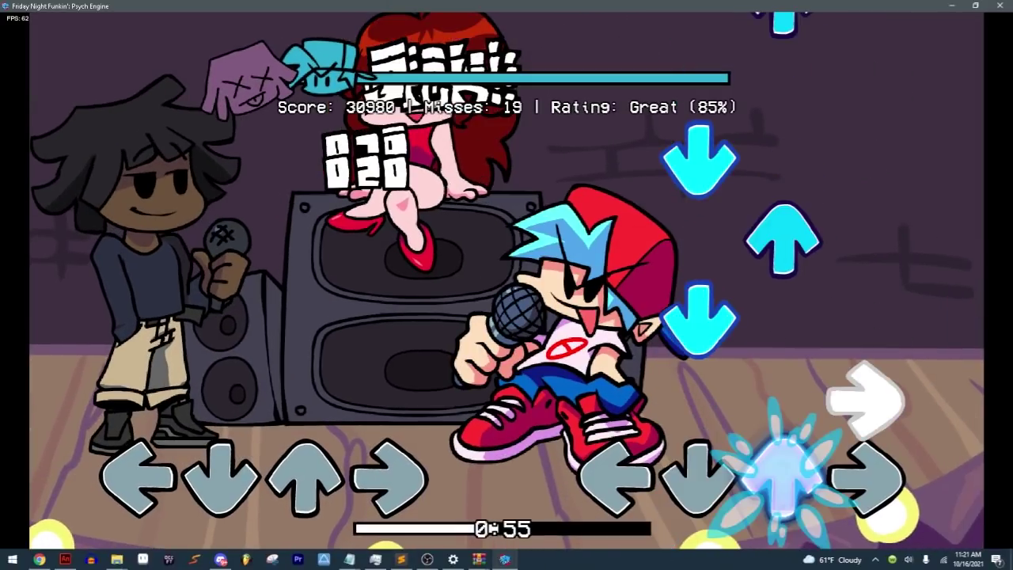
key(Right)
key(Down)
key(Up)
key(Down)
key(Up)
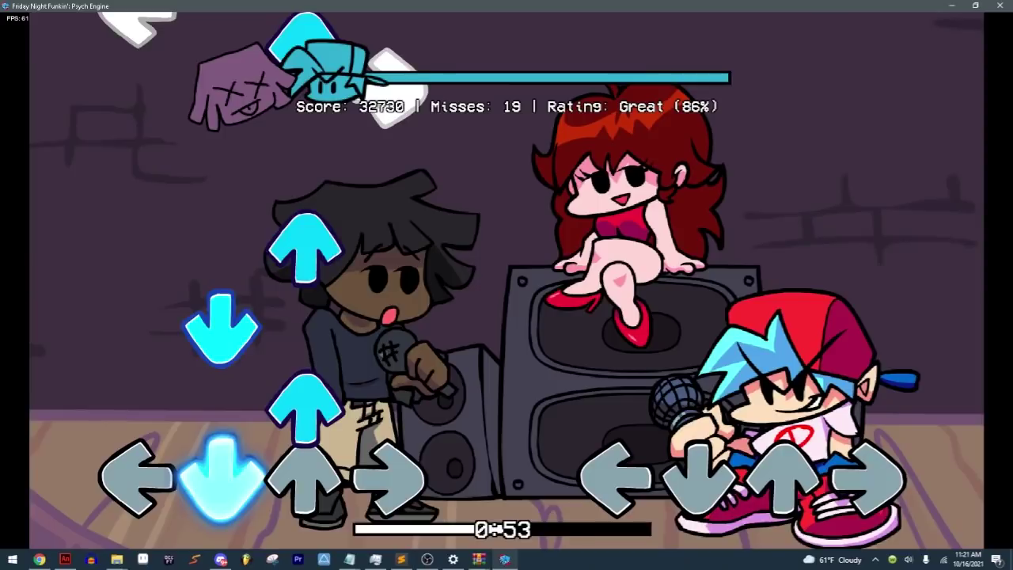
key(Up)
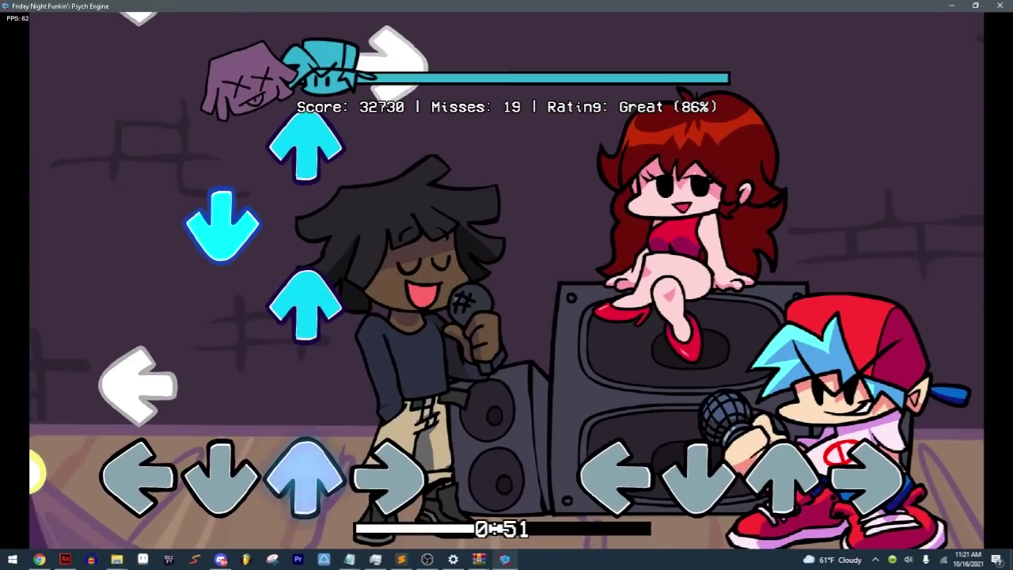
key(Return)
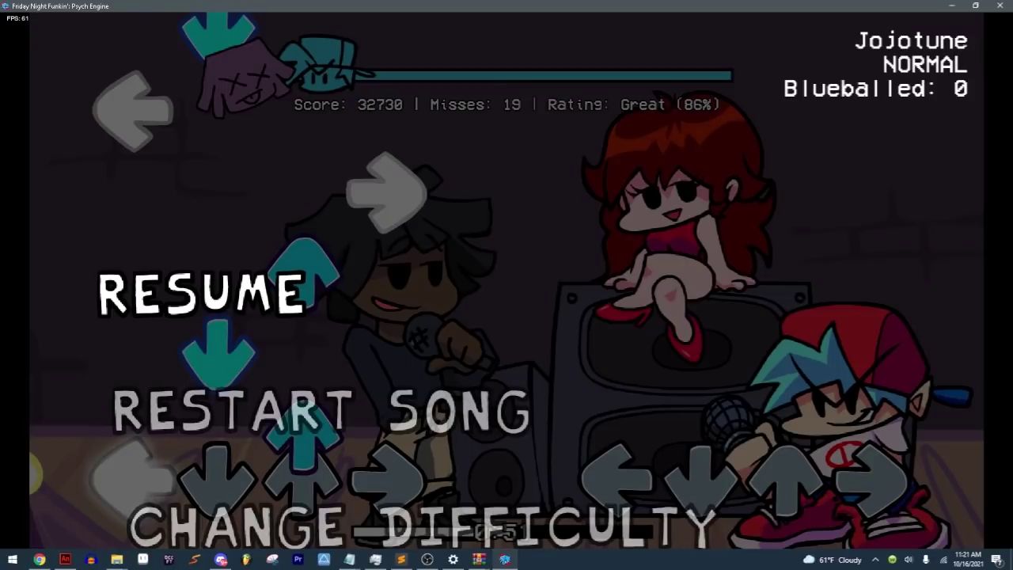
Step: Mark the CUSTOM CHARACTER section as done with an X in the psych engine tutorial.txt notes and return to the game
mouse_move(358, 560)
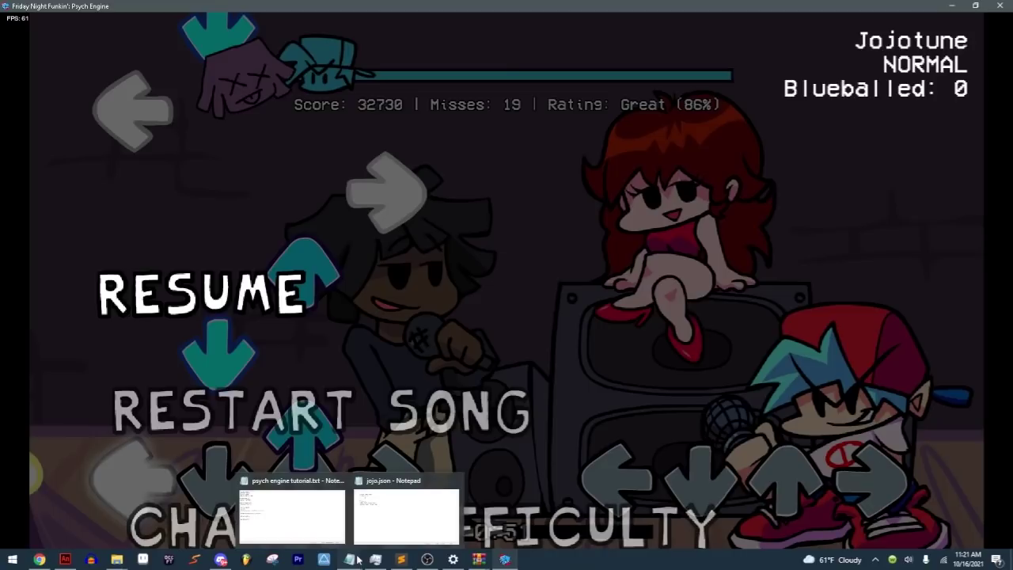
click(309, 510)
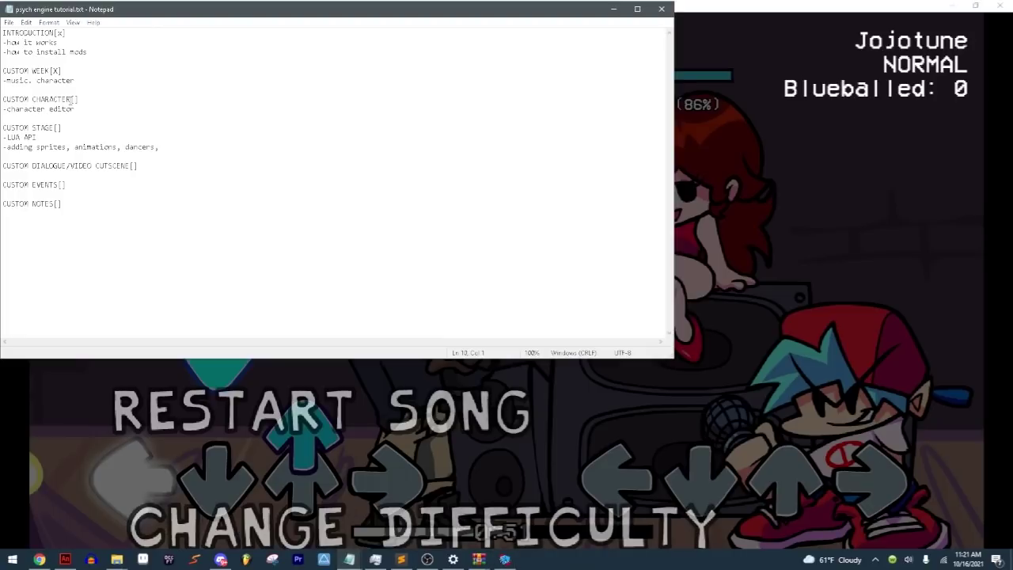
click(77, 99)
text(X)
click(550, 477)
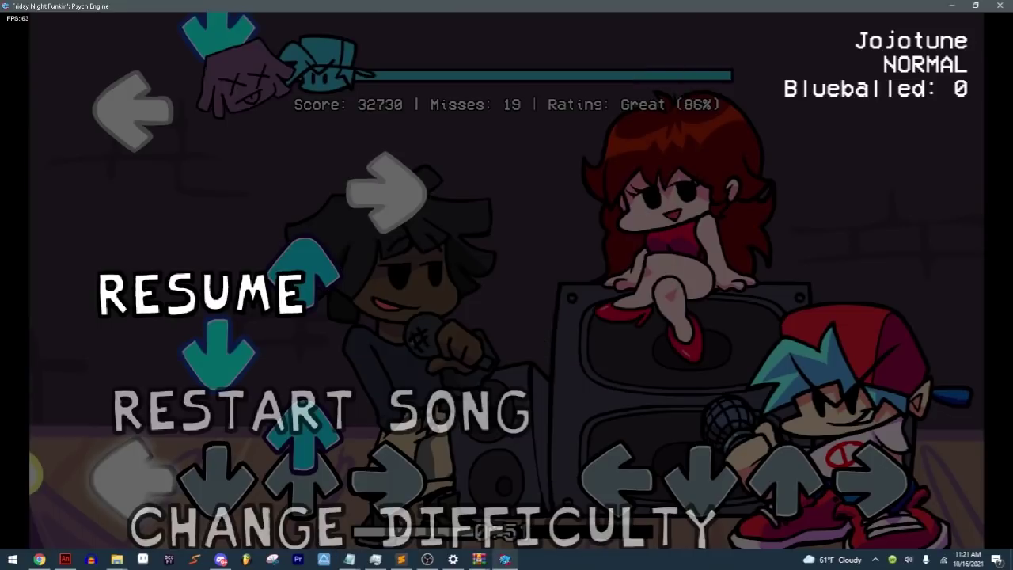
click(427, 558)
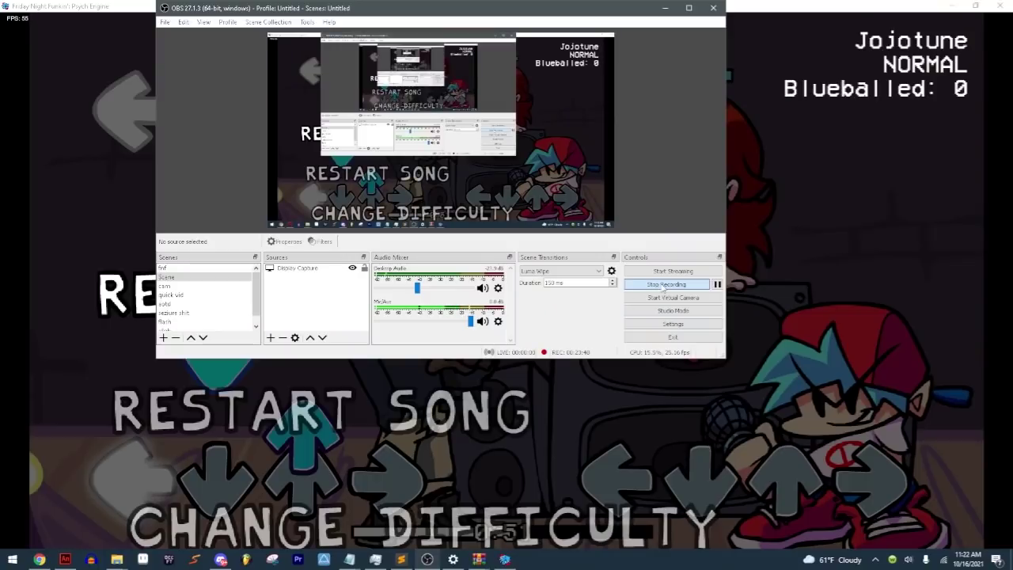
click(664, 287)
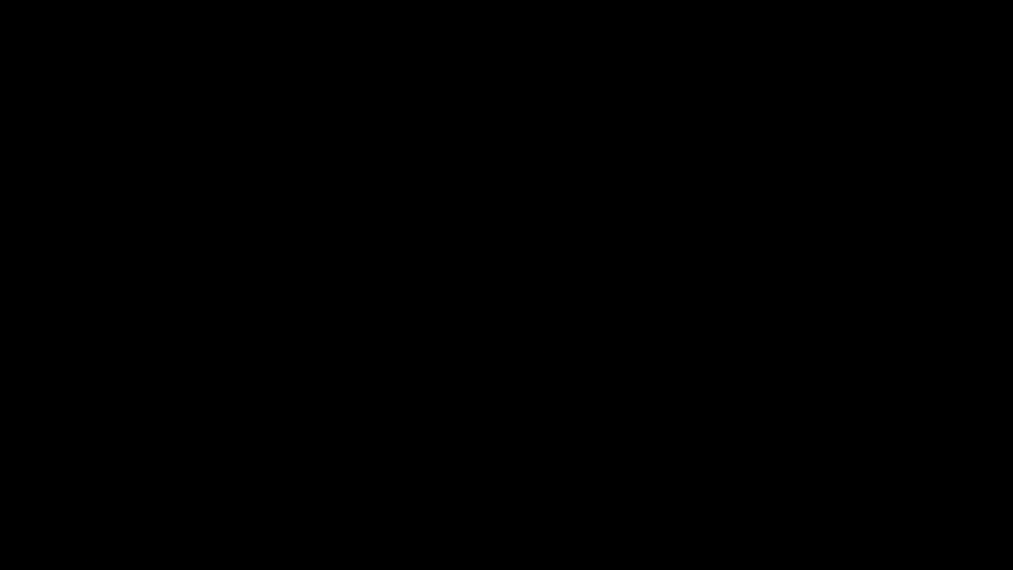
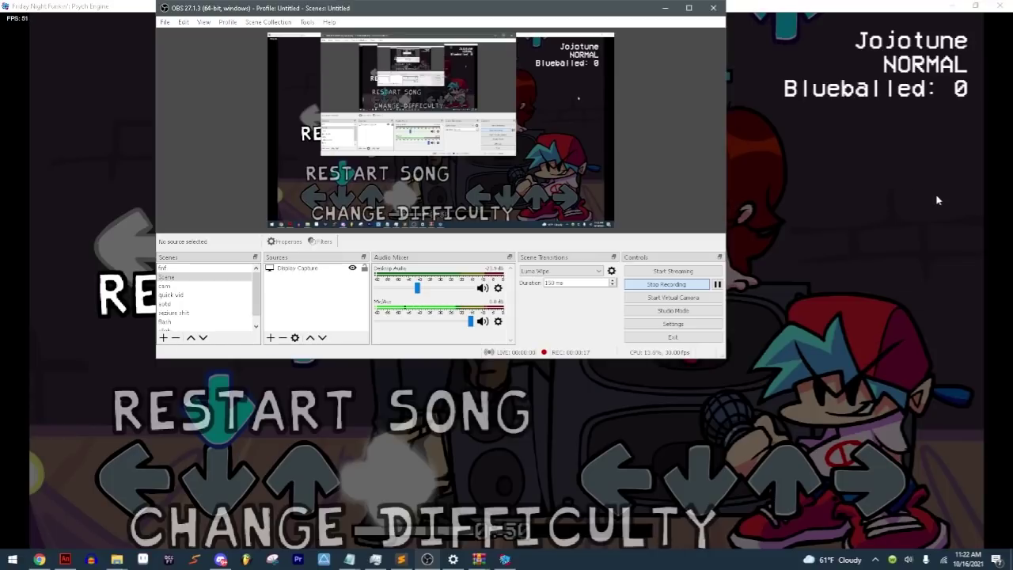
Step: Switch to Chrome and open the wiki of the ShadowMario/FNF-PsychEngine GitHub repository in a new tab
click(401, 559)
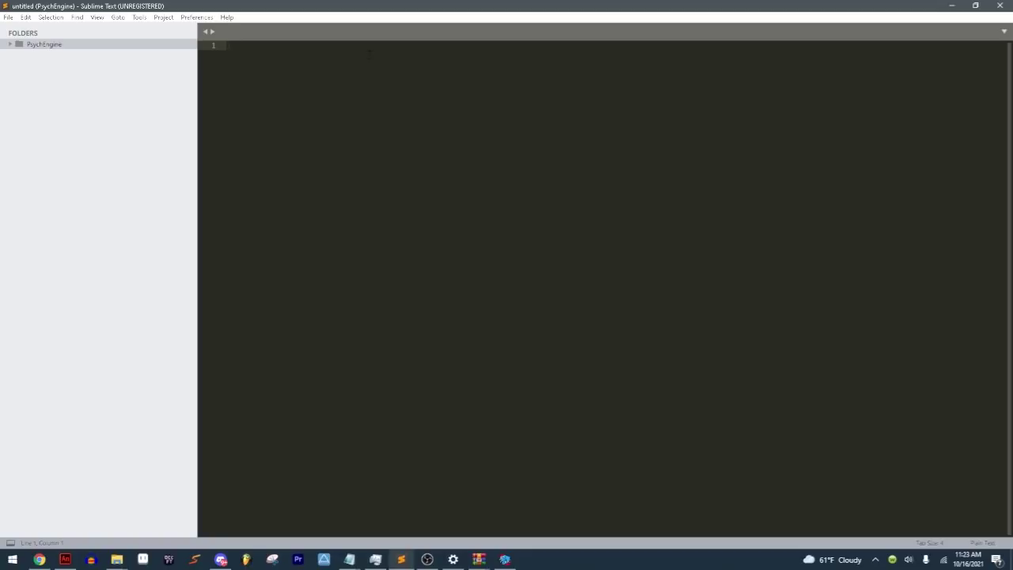
click(38, 560)
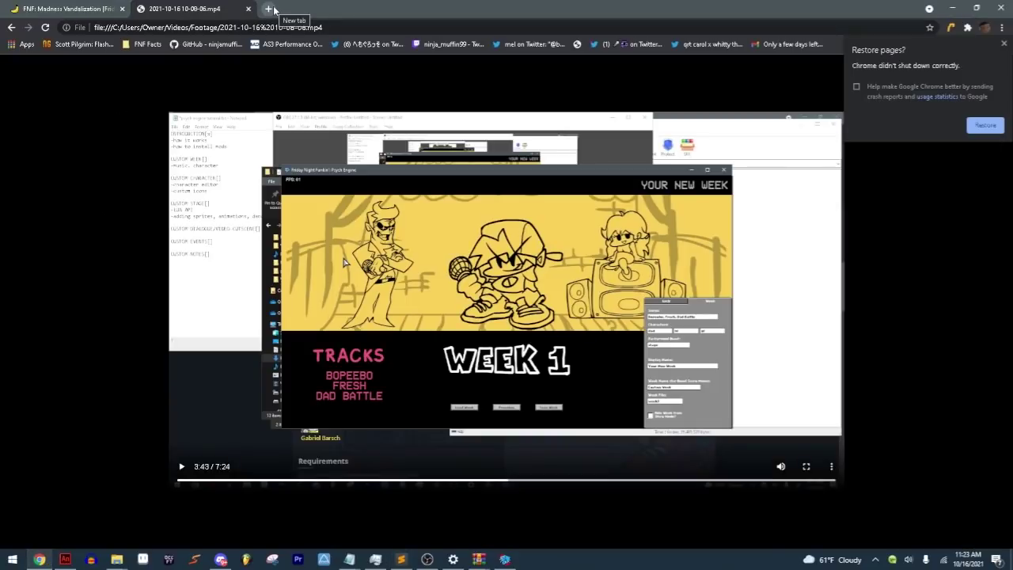
click(268, 9)
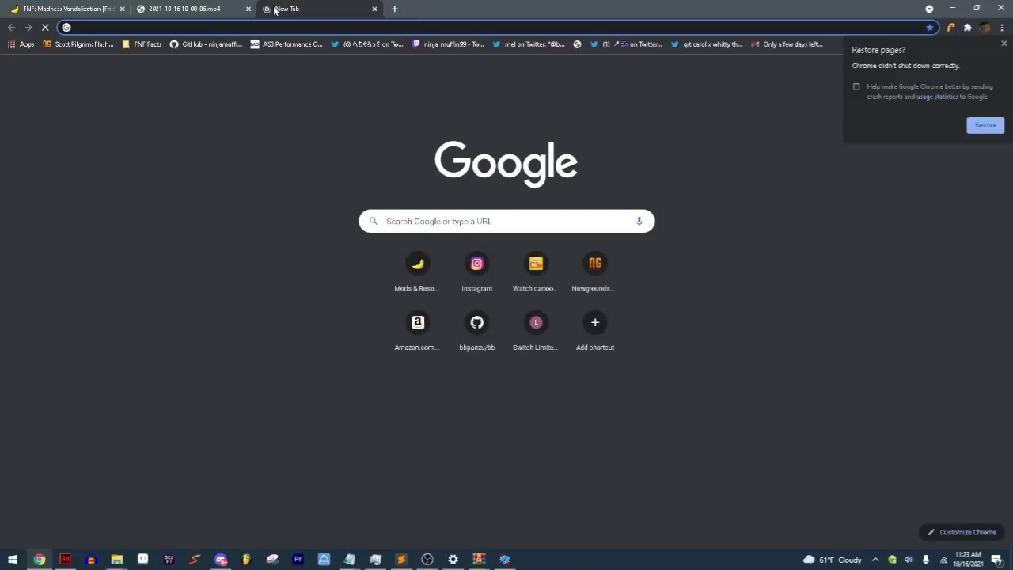
text(p)
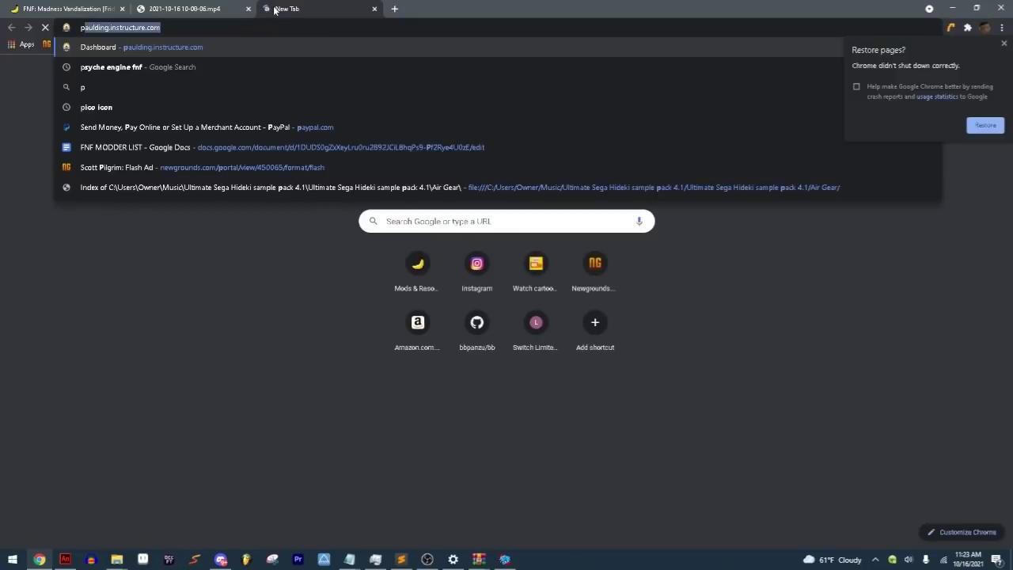
text(sy)
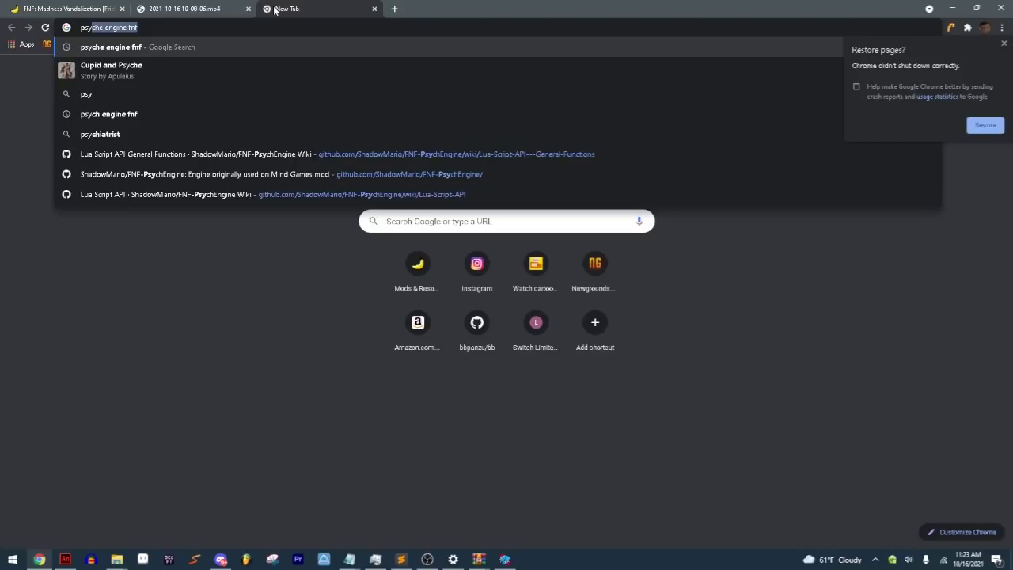
key(Up)
key(Up)
key(Up)
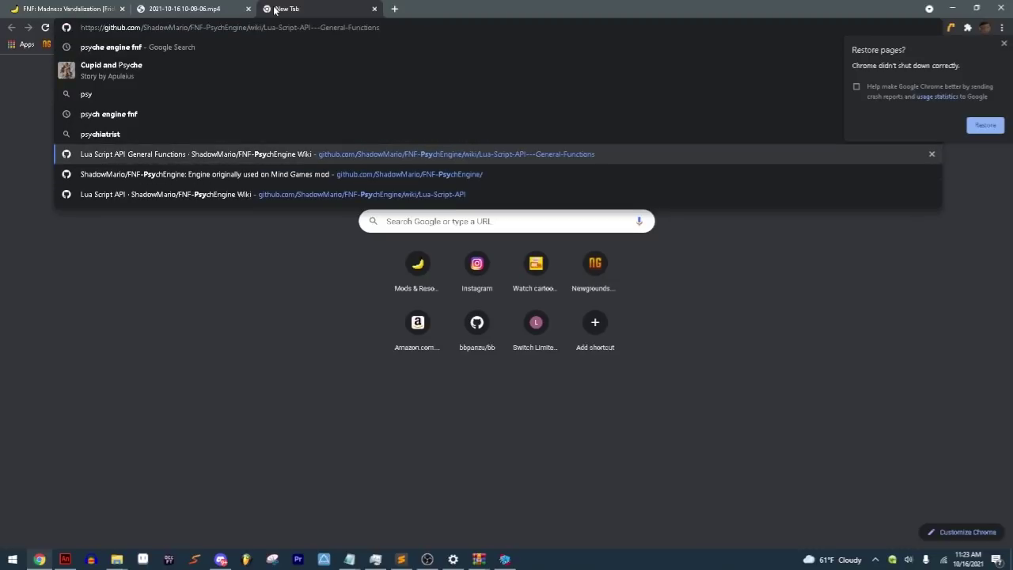
key(Down)
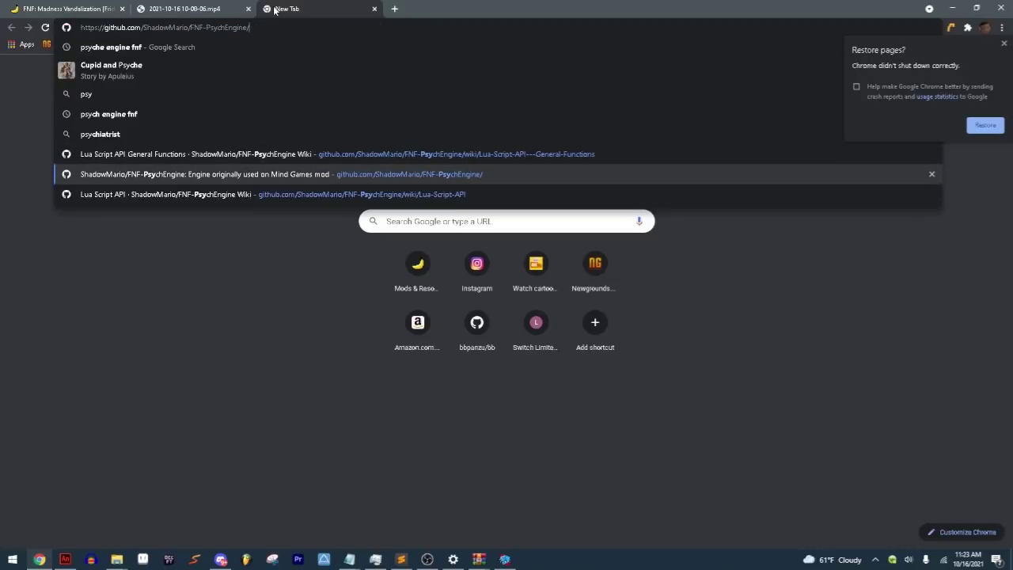
key(Return)
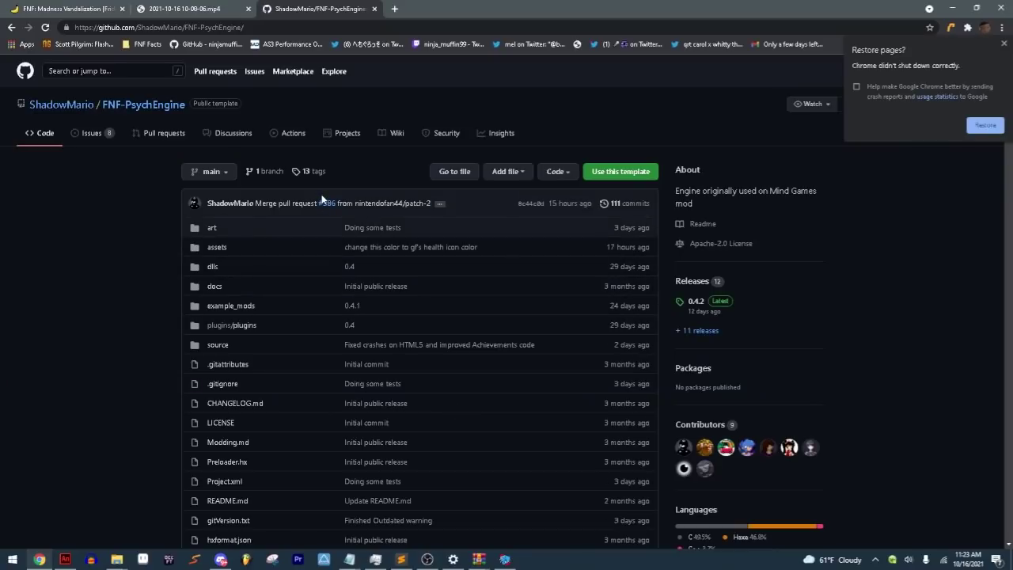
click(394, 132)
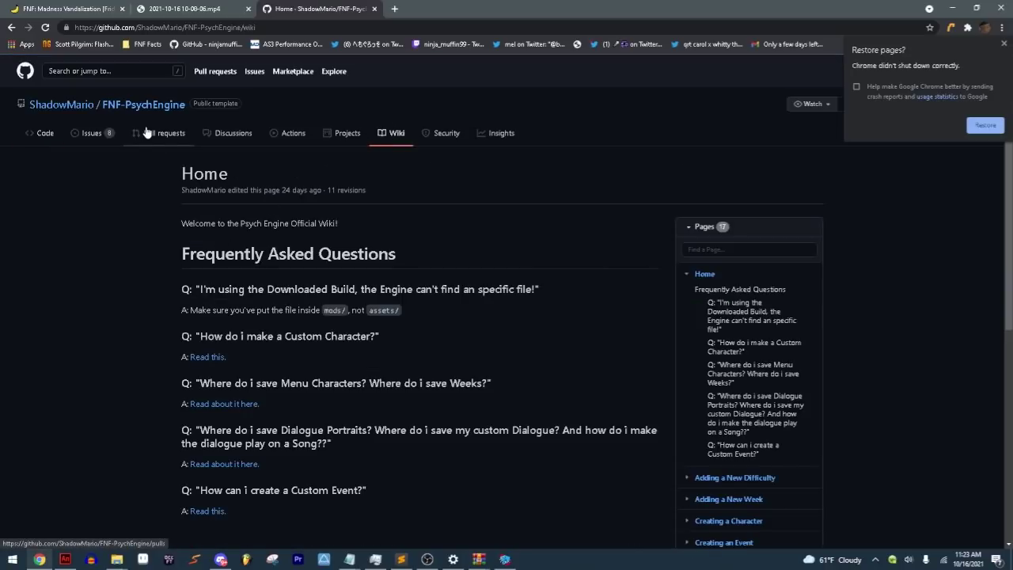
Step: Look over the Psych Engine wiki's page list, including the Lua Script API pages
scroll(258, 197, down, 2)
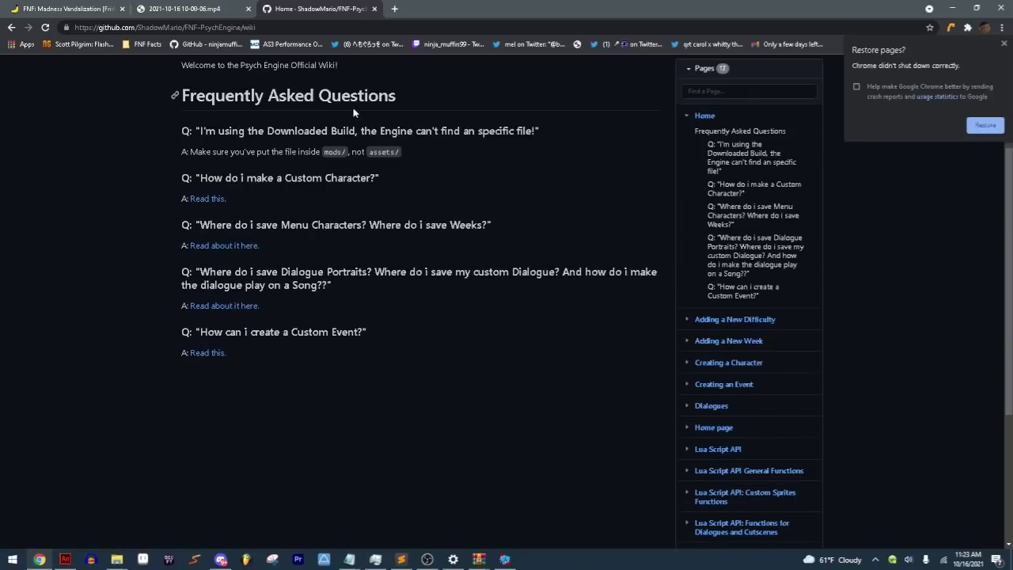
scroll(598, 237, down, 2)
scroll(642, 215, down, 1)
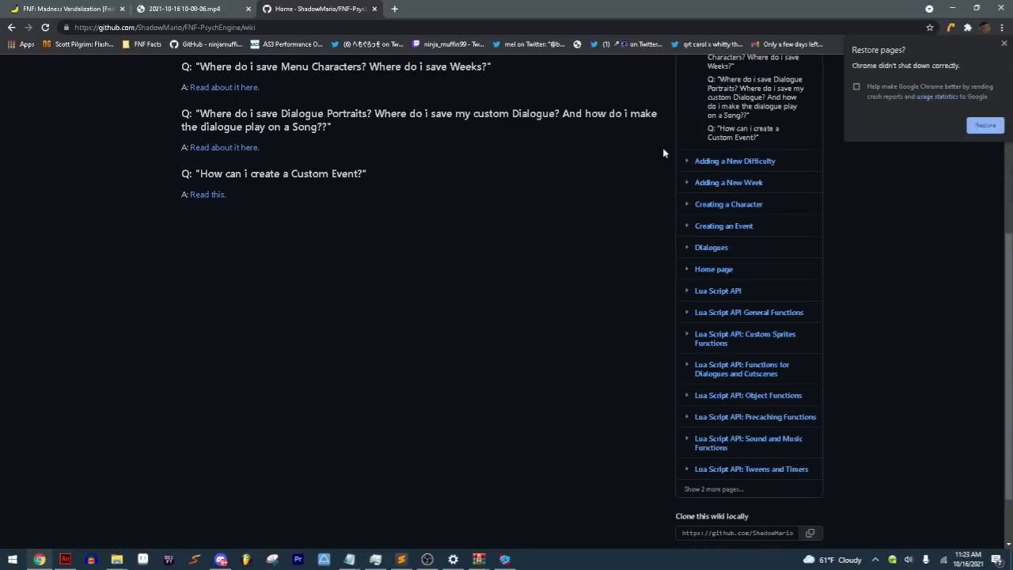
drag(662, 149, 703, 269)
click(852, 342)
drag(669, 287, 852, 456)
click(861, 475)
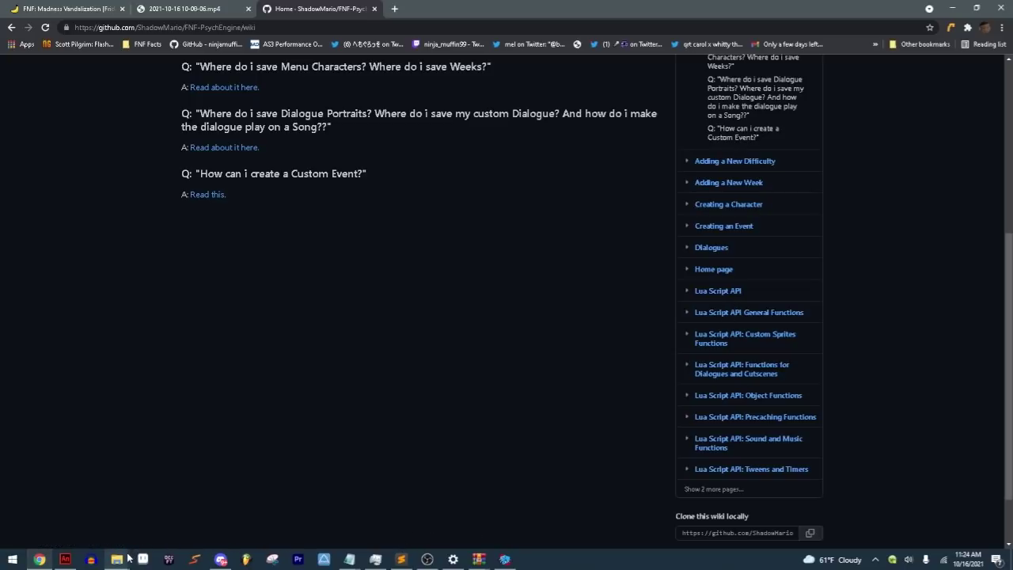
Step: In File Explorer, look through the My Mod, mods, PsychEngine and assets folders and return to My Mod
mouse_move(127, 557)
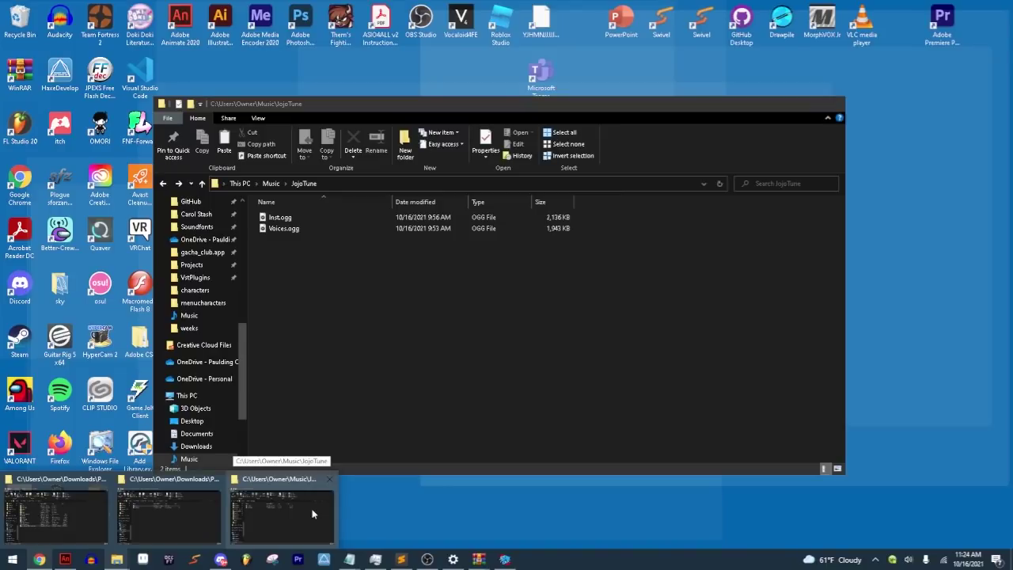
mouse_move(194, 519)
click(151, 510)
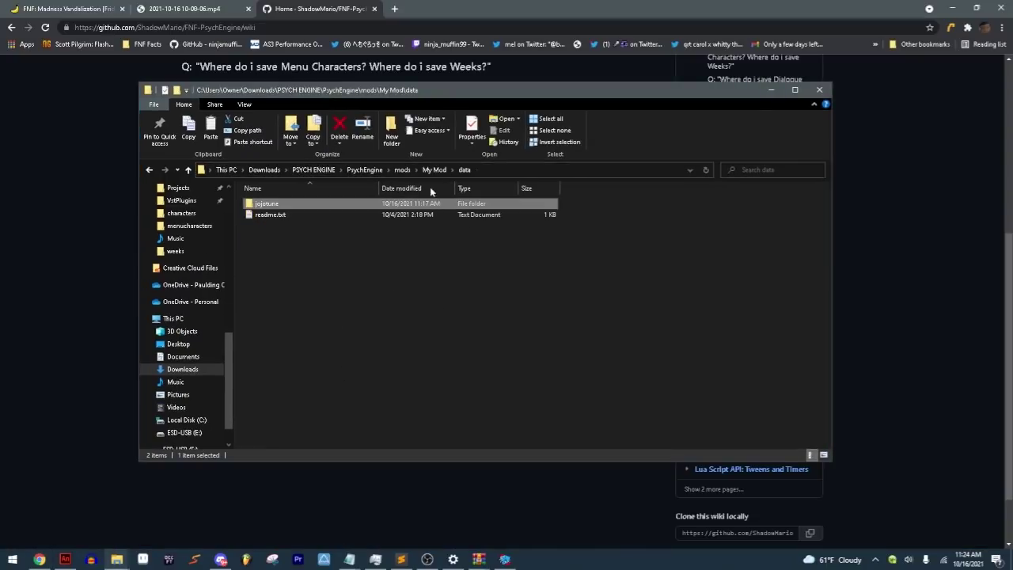
click(433, 169)
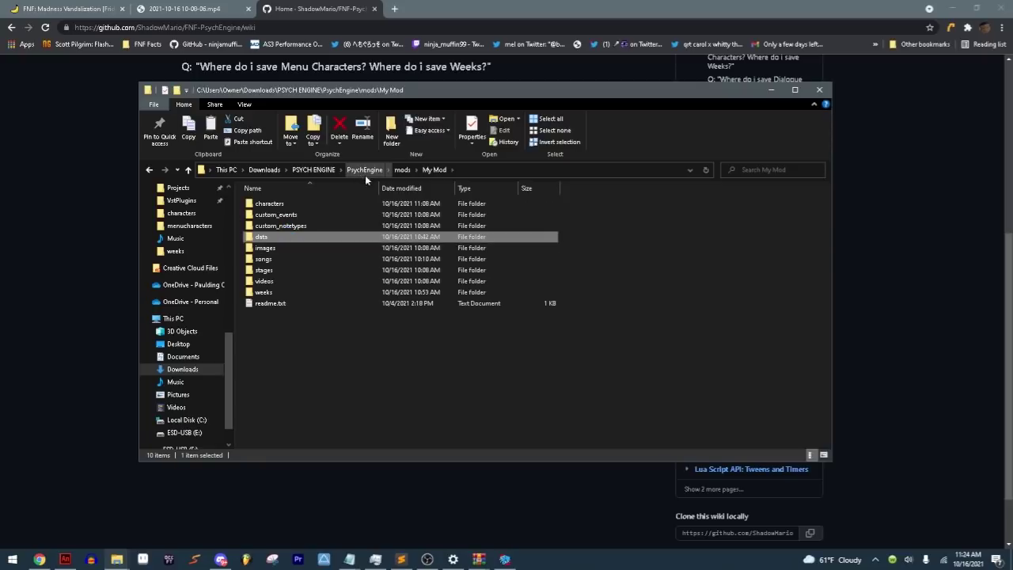
click(402, 170)
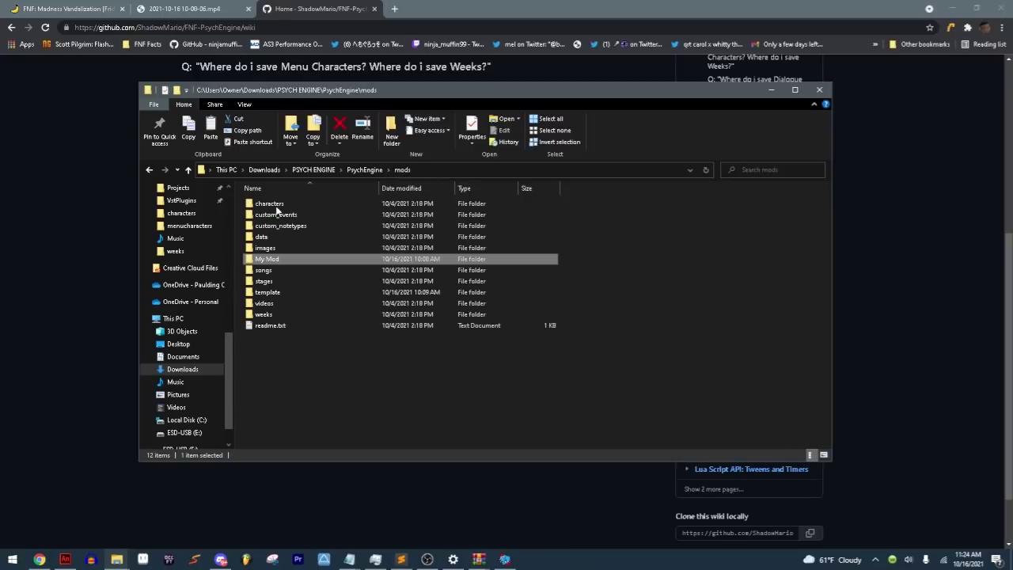
click(365, 170)
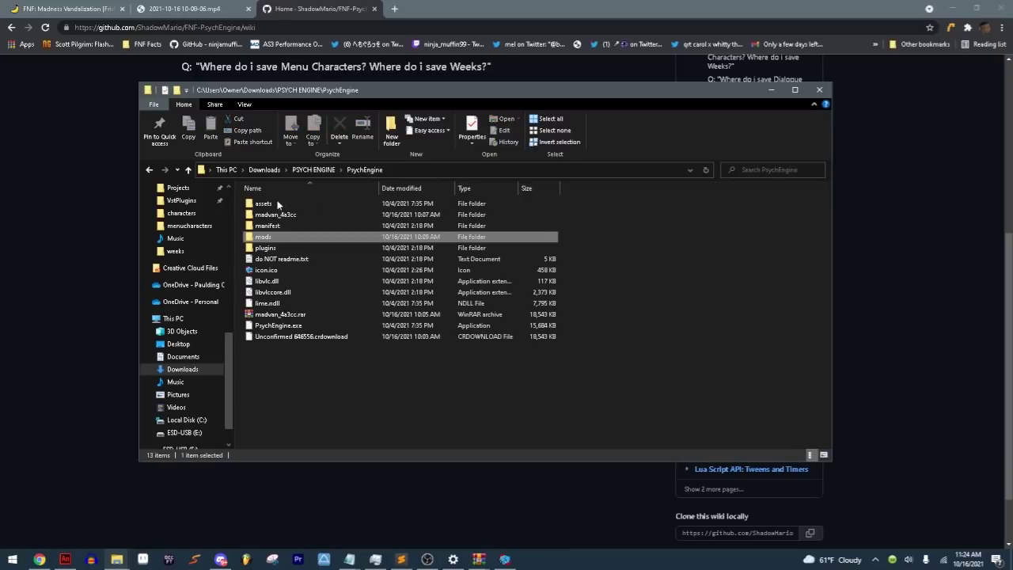
click(279, 204)
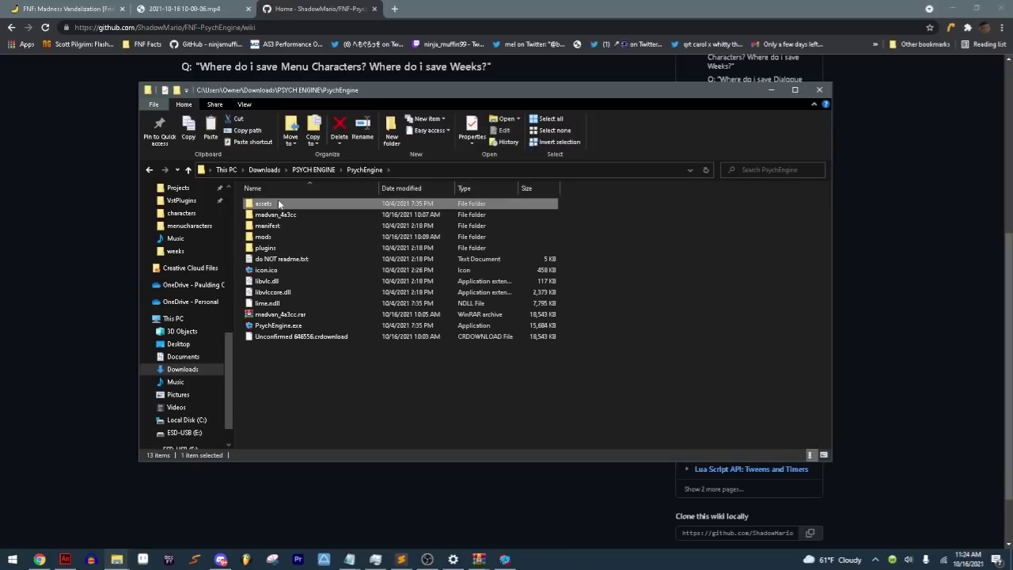
double_click(278, 204)
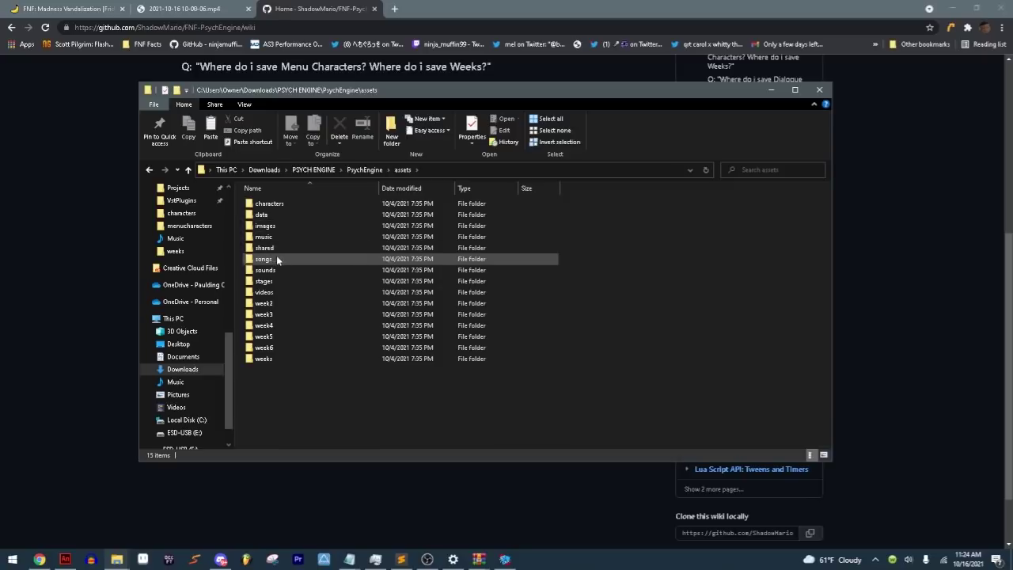
click(149, 170)
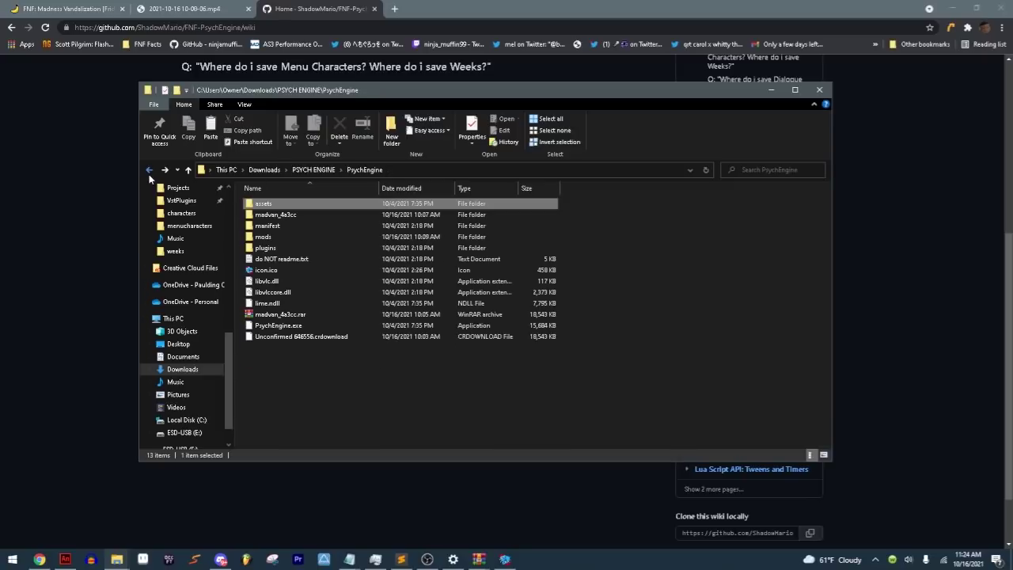
click(148, 174)
click(153, 174)
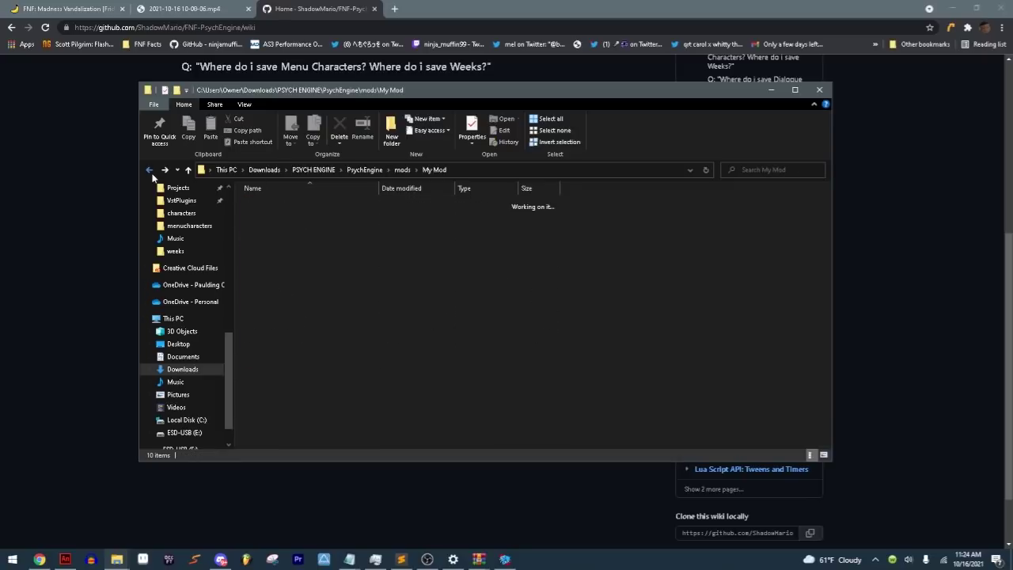
Step: Return to the Psych Engine wiki in Chrome and open its Lua Script API page
click(3, 199)
scroll(304, 270, up, 1)
scroll(652, 401, up, 3)
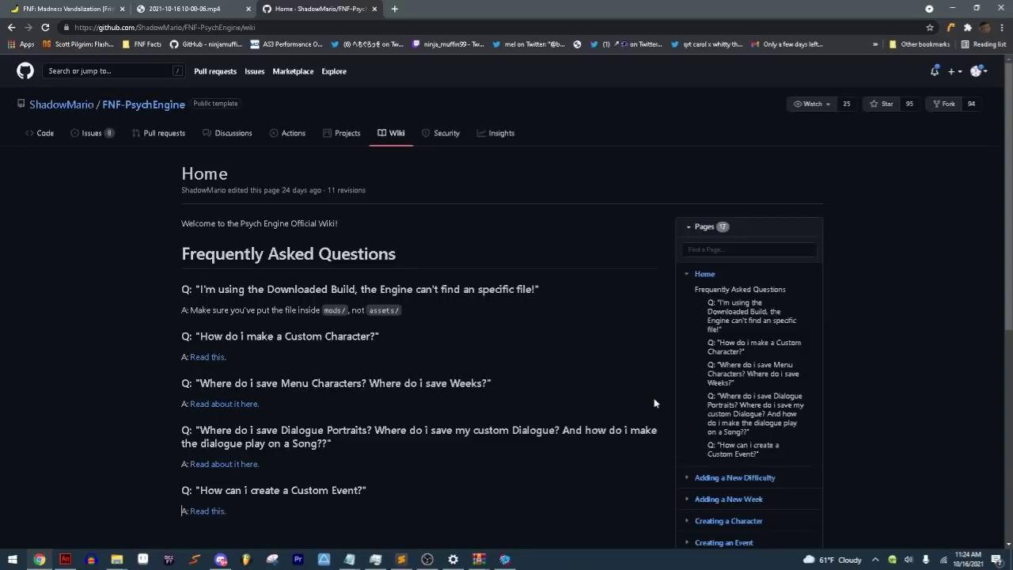
scroll(656, 403, down, 5)
scroll(648, 356, up, 2)
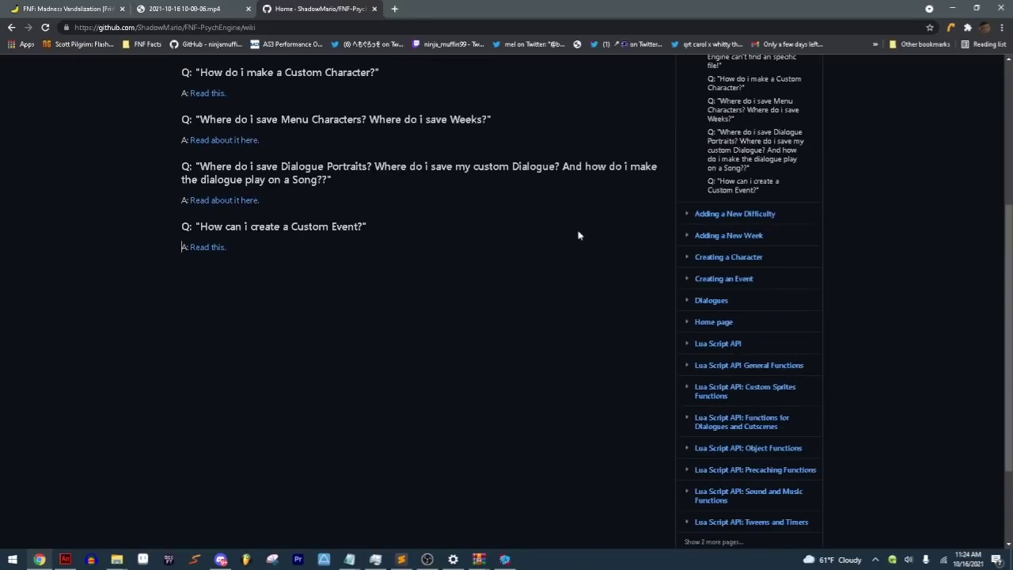
click(723, 343)
Step: Download the custom stage example, the Lua copy of the Week 1 stage, as ExampleStage.zip into the PsychEngine folder
scroll(484, 290, down, 1)
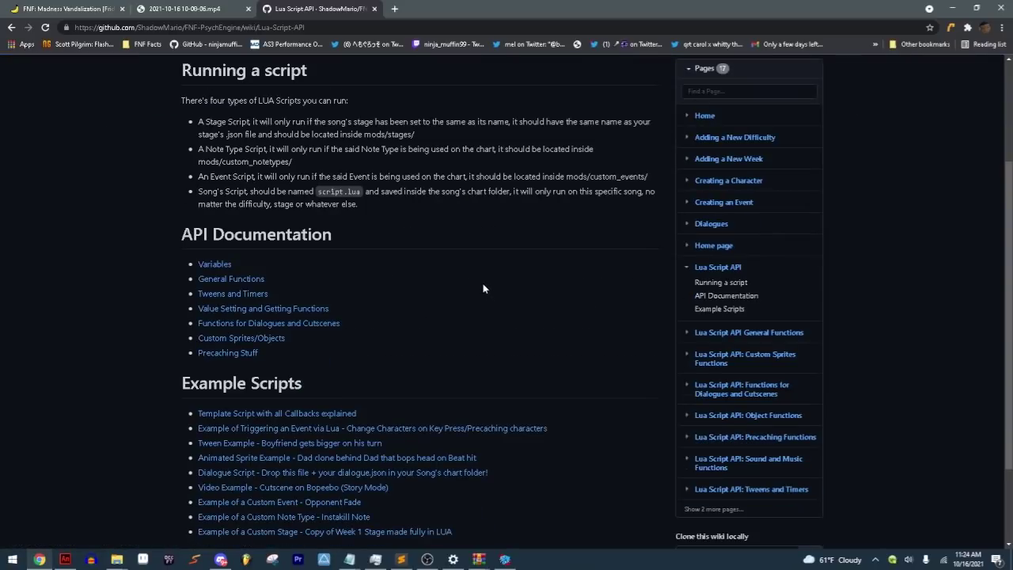
scroll(286, 140, up, 2)
scroll(286, 140, down, 3)
scroll(506, 297, up, 2)
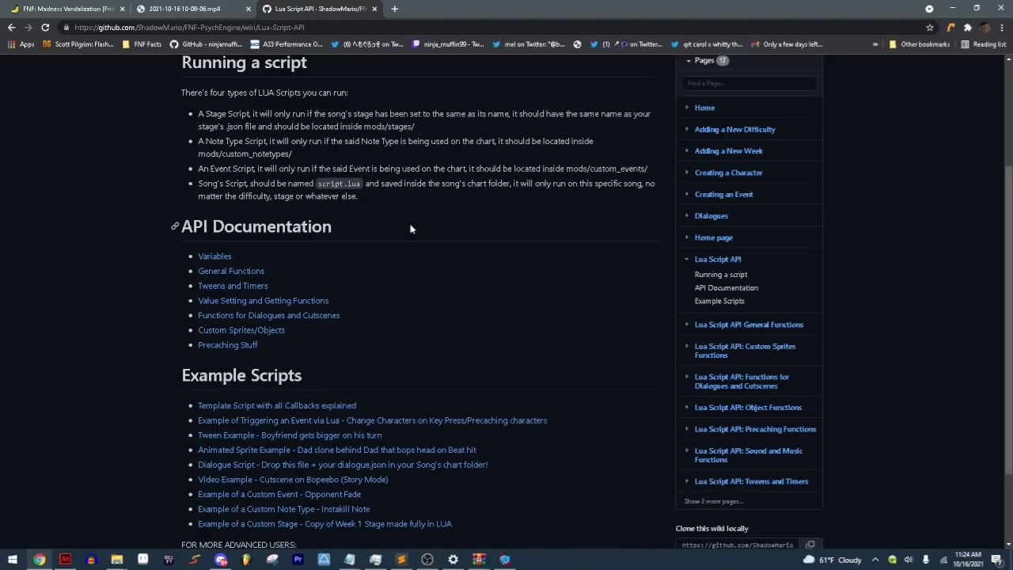
scroll(429, 207, down, 1)
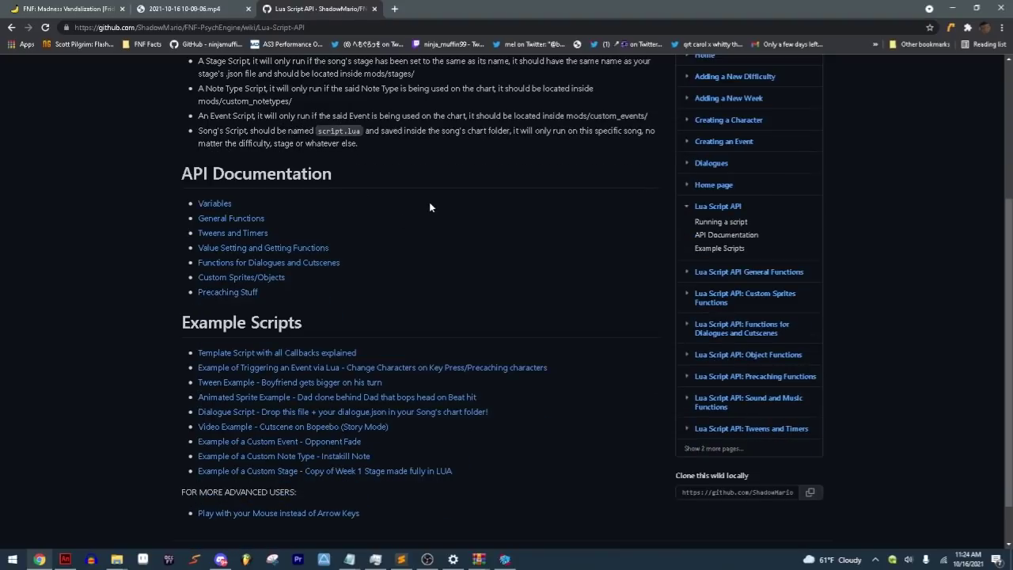
scroll(429, 204, down, 1)
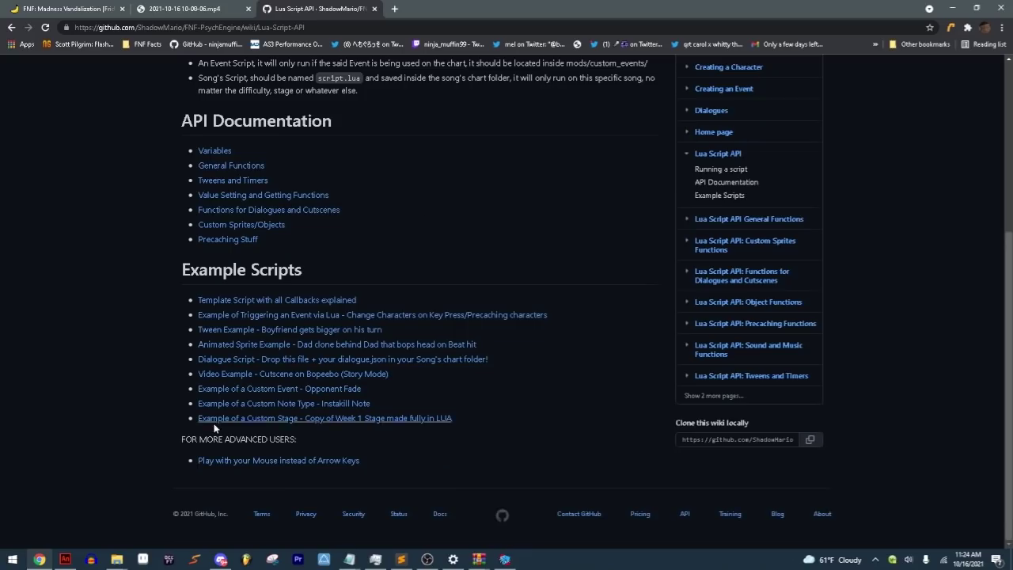
click(332, 417)
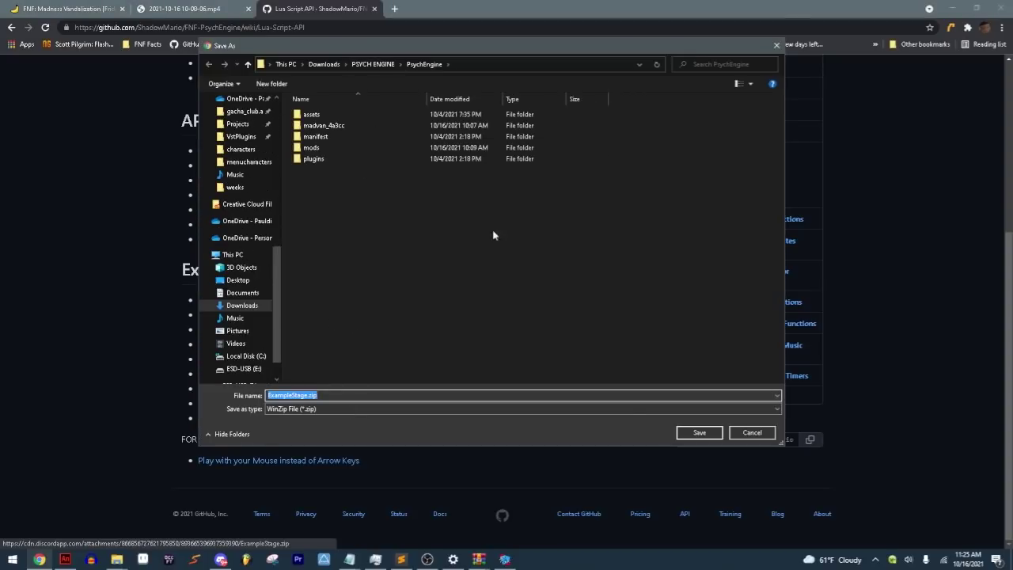
click(696, 433)
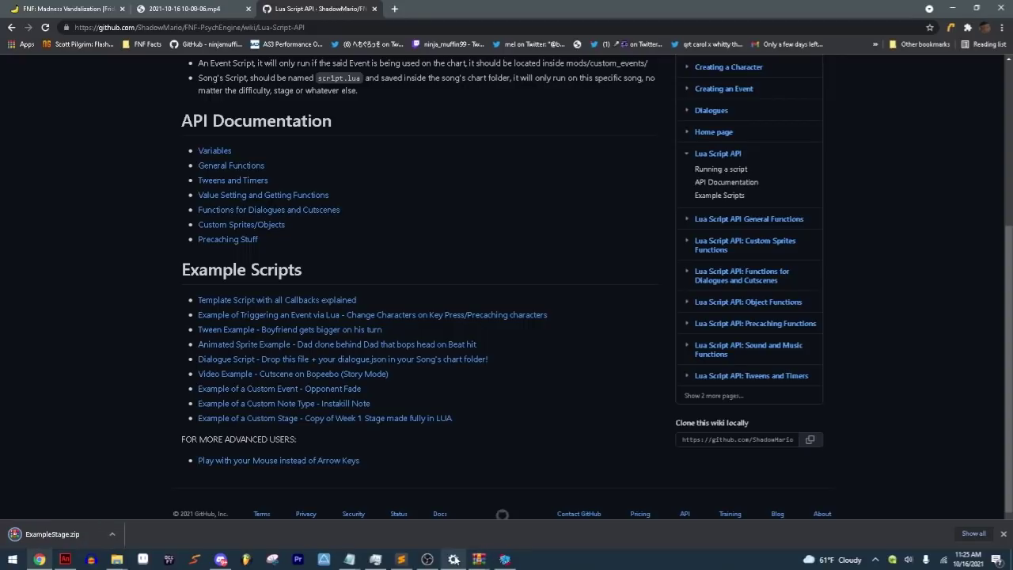
click(427, 558)
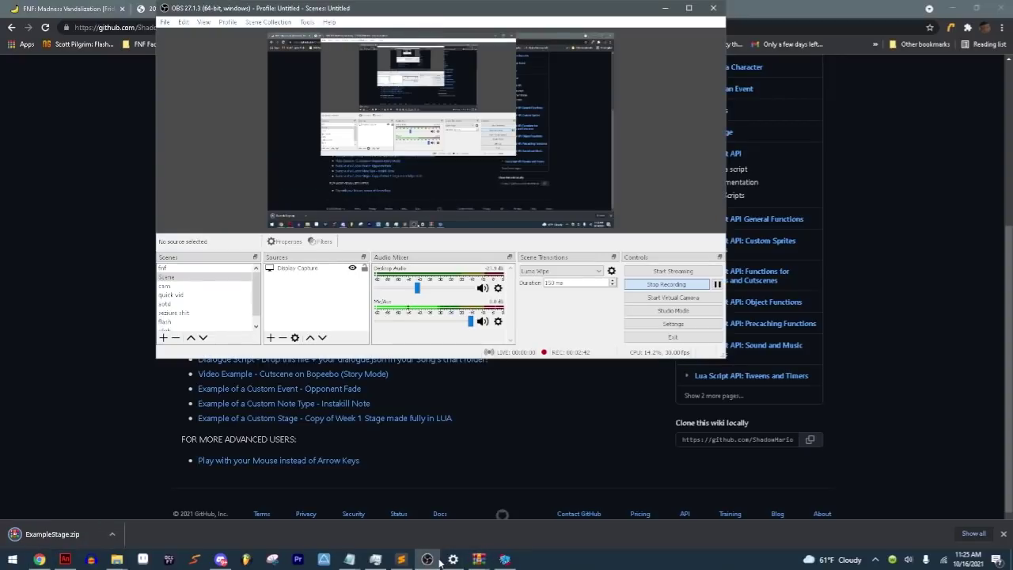
click(45, 286)
Step: Open the downloaded ExampleStage.zip in WinRAR and extract it to an ExampleStage folder inside PsychEngine
click(57, 534)
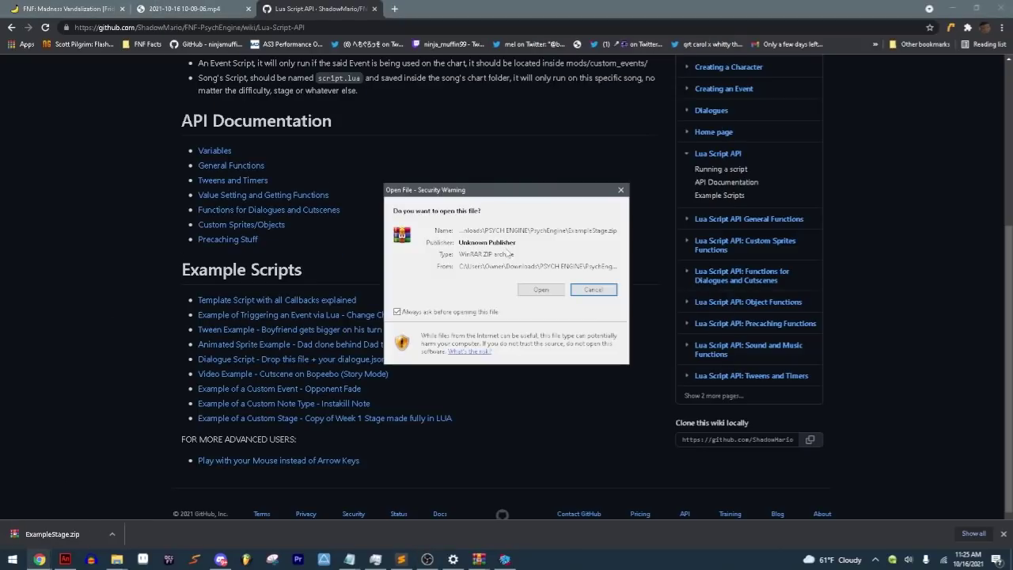
click(541, 290)
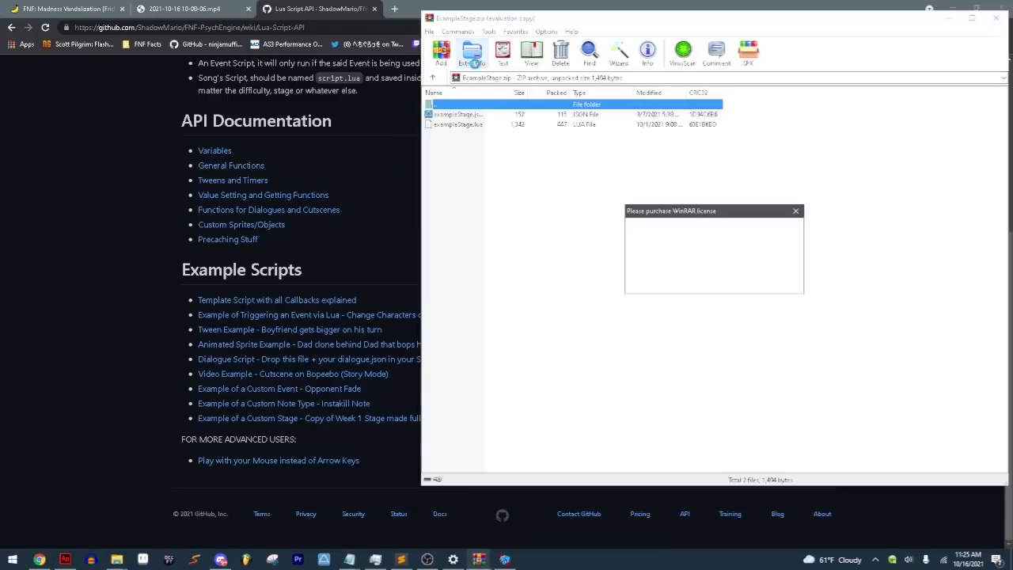
click(770, 255)
click(472, 53)
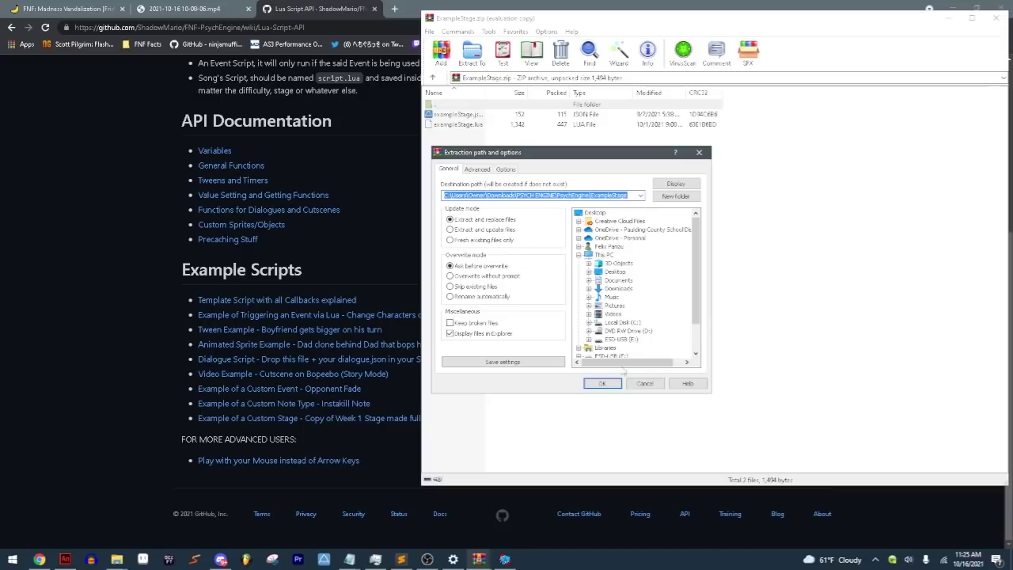
click(603, 383)
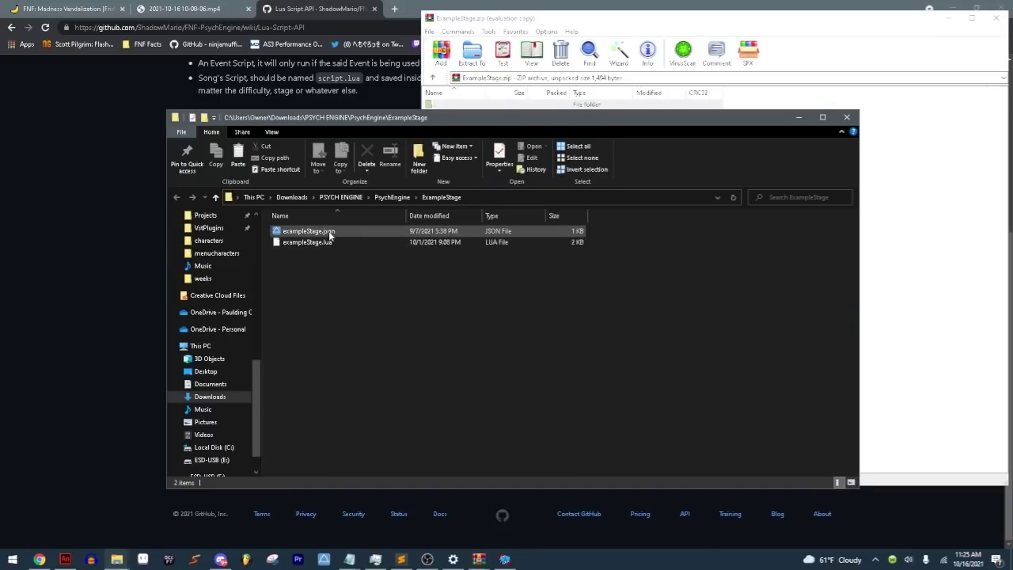
Step: Copy exampleStage.json and exampleStage.lua from the ExampleStage folder into the stages folder of My Mod
drag(328, 269, 348, 232)
click(215, 158)
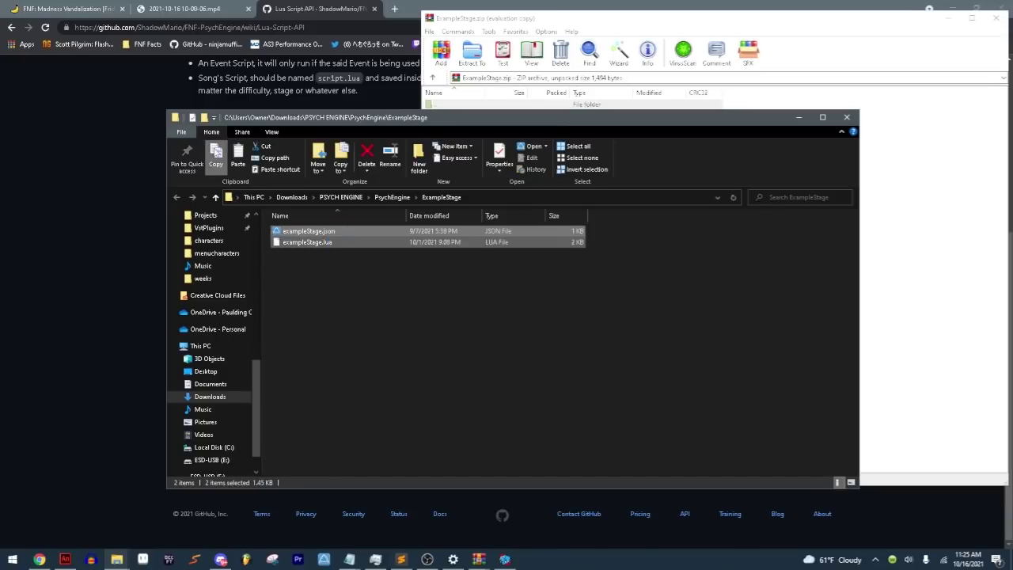
click(387, 198)
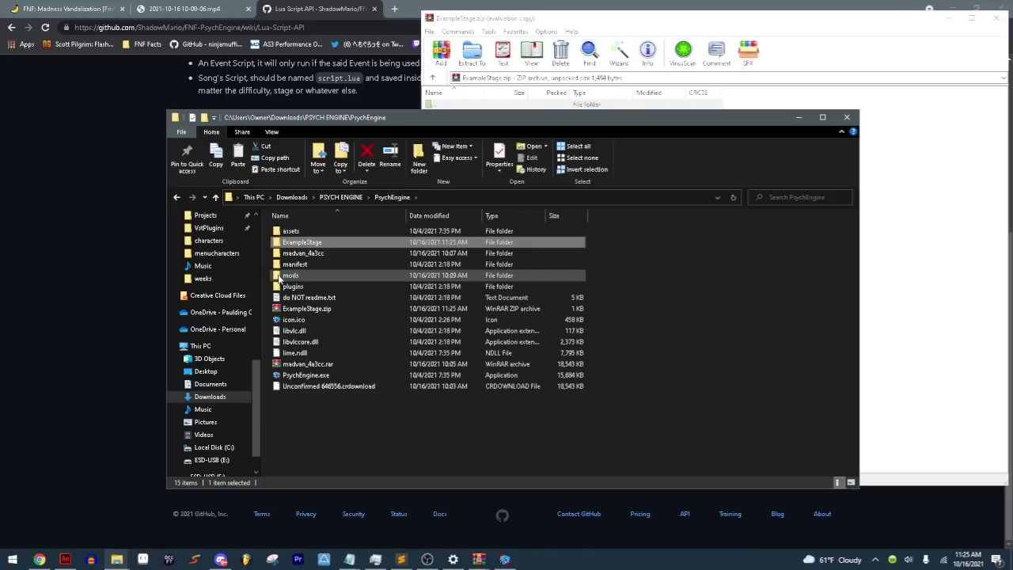
click(280, 276)
double_click(280, 277)
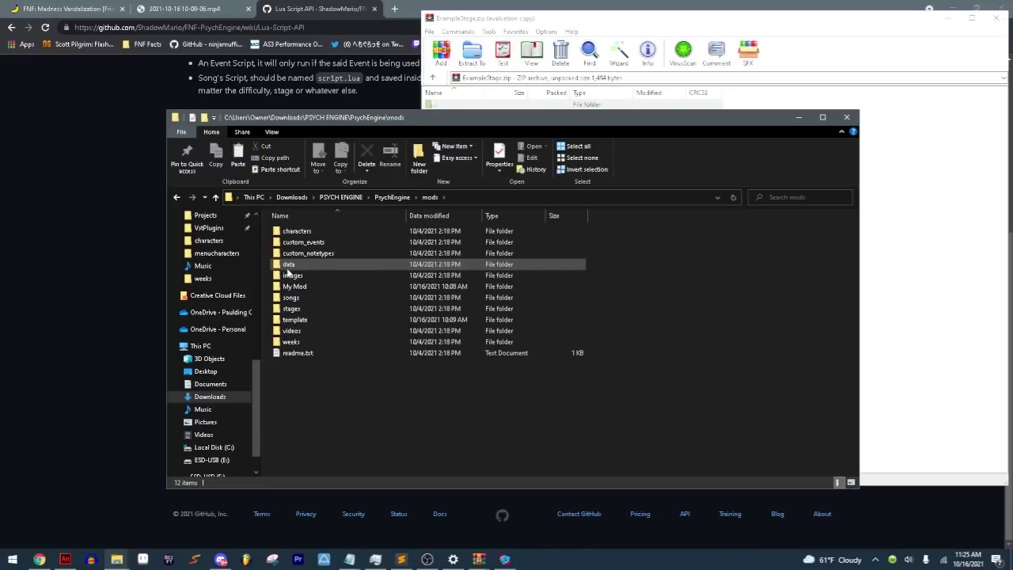
double_click(284, 287)
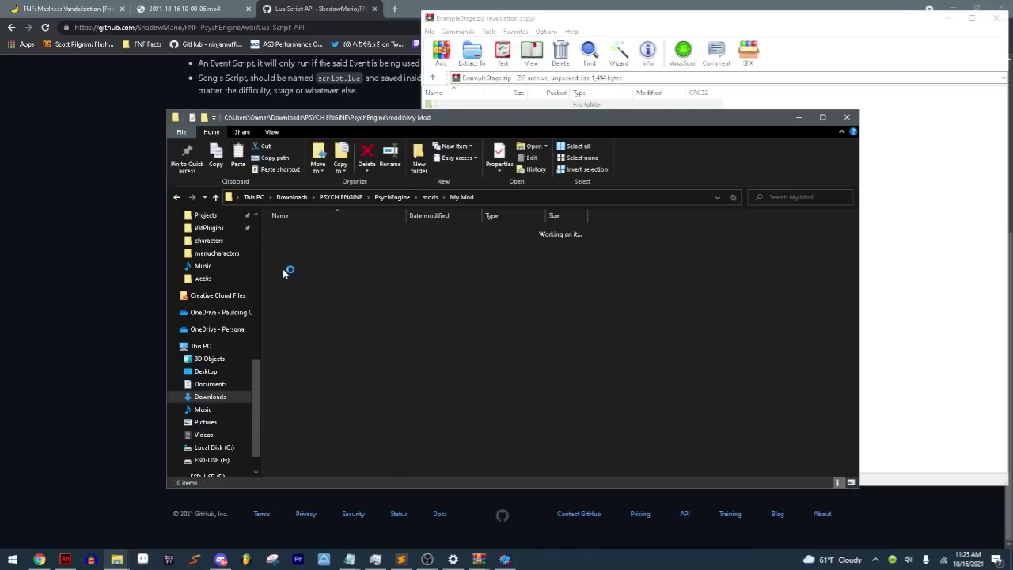
click(286, 298)
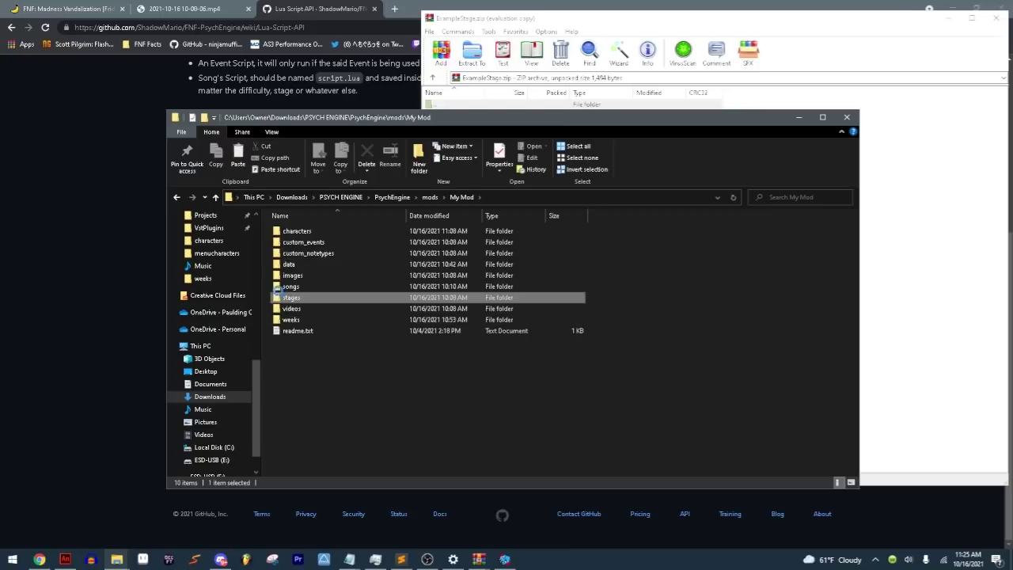
key(Return)
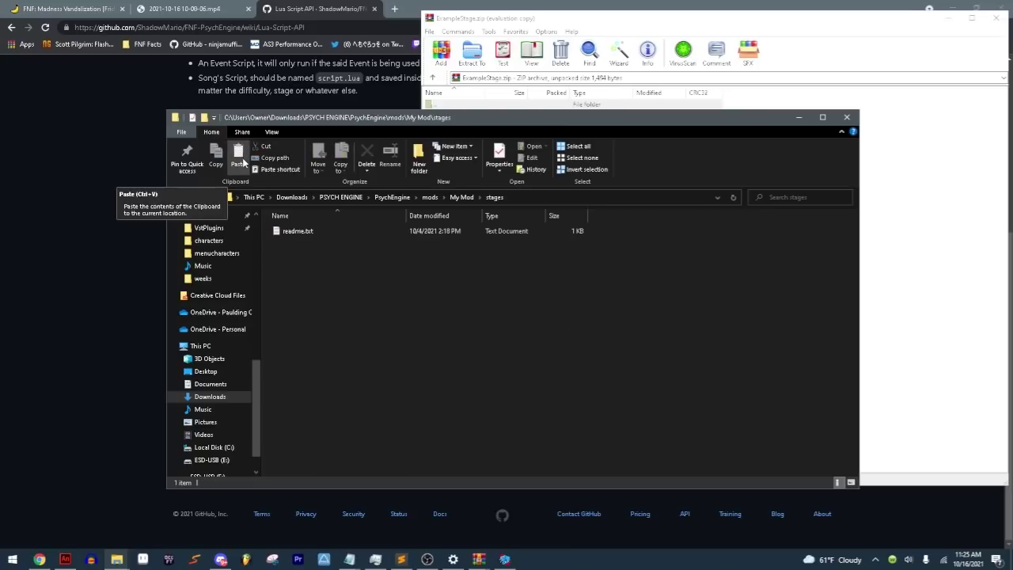
click(240, 162)
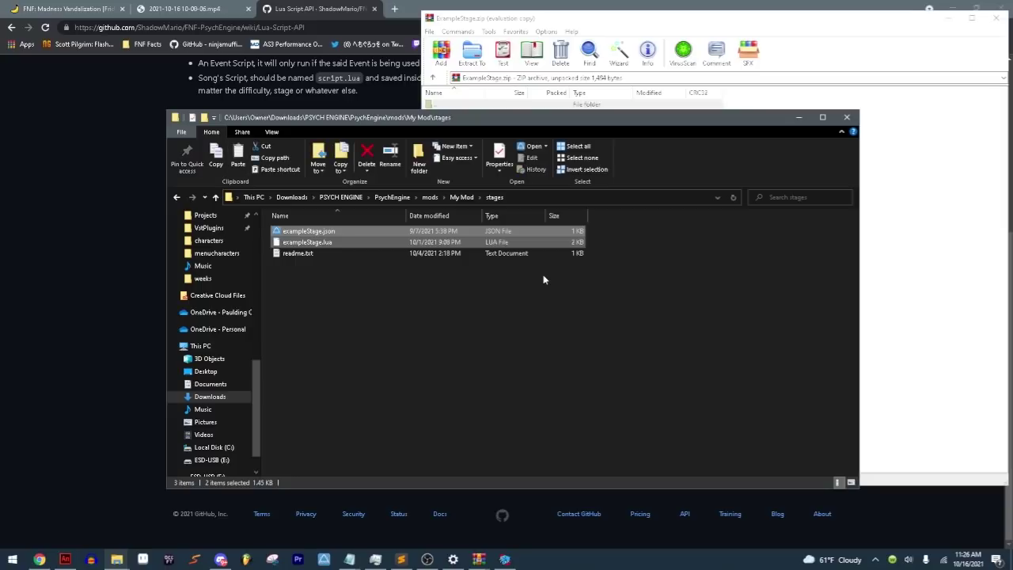
click(558, 290)
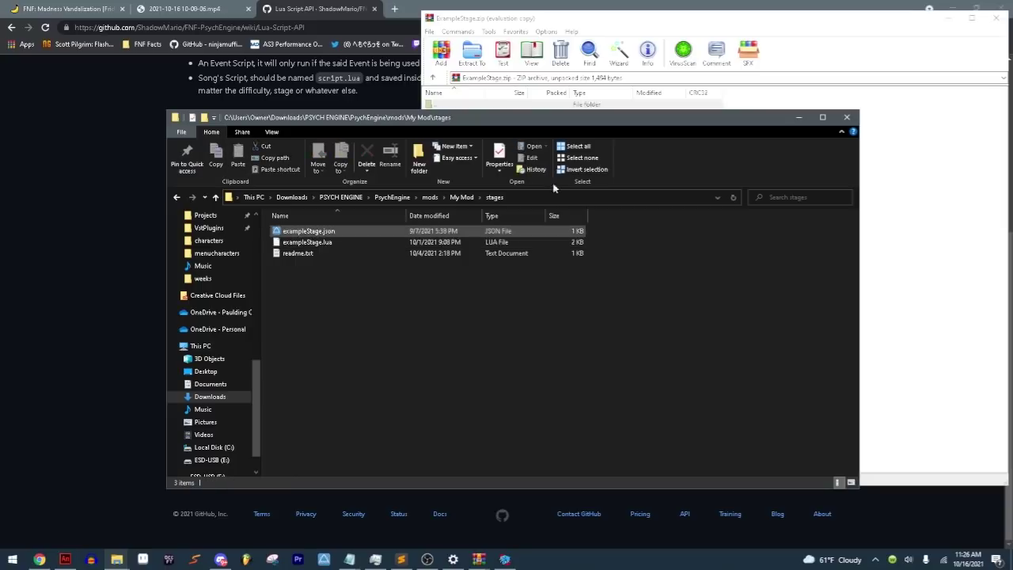
Step: Open exampleStage.json from the stages folder in Sublime Text and look over its contents
click(299, 236)
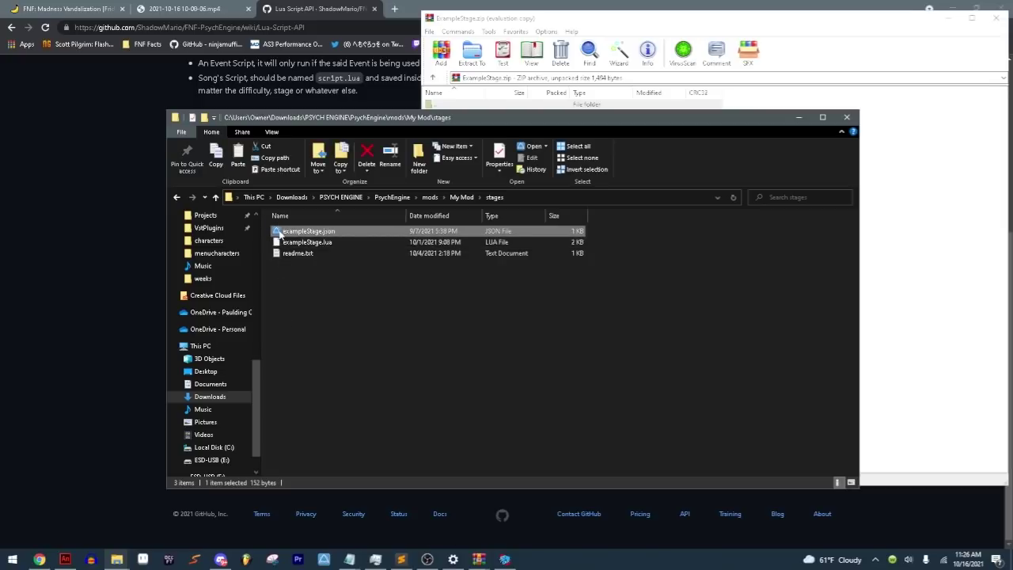
drag(281, 235, 401, 305)
drag(365, 117, 253, 64)
click(319, 111)
click(319, 112)
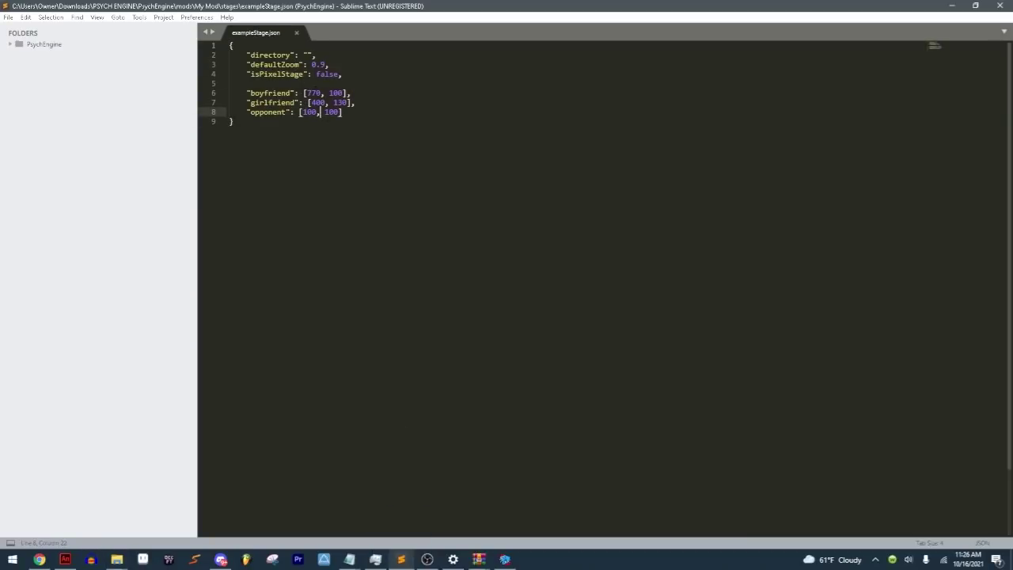
key(ctrl+a)
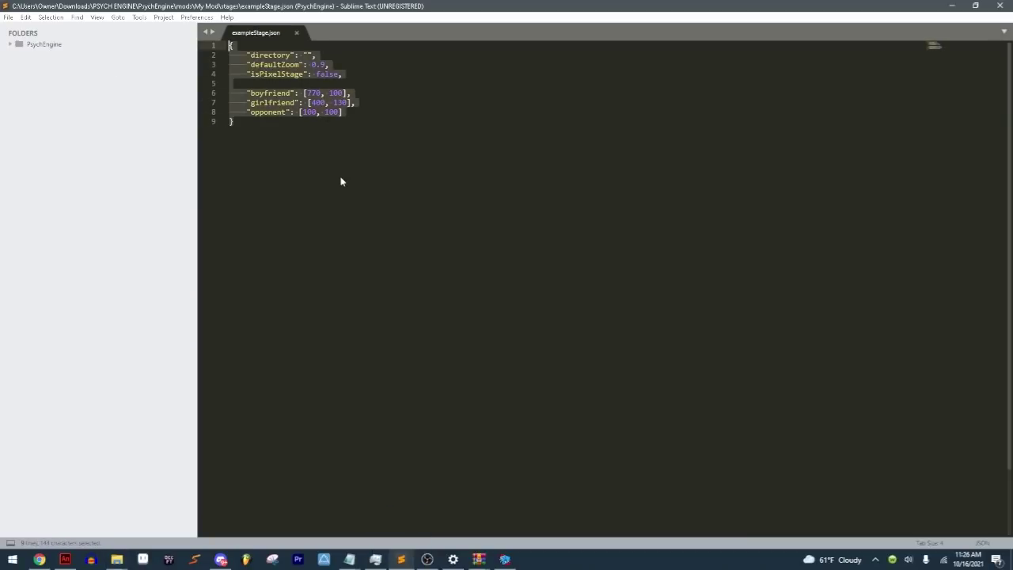
click(281, 54)
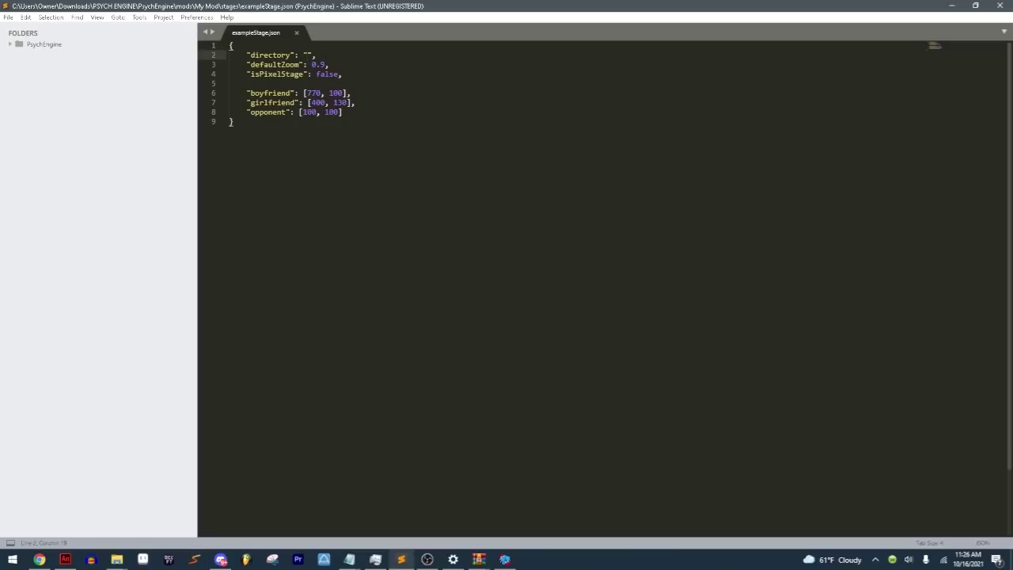
Step: Set defaultZoom to 1 in exampleStage.json and save the file
click(116, 555)
click(306, 54)
drag(246, 64, 325, 64)
text(1)
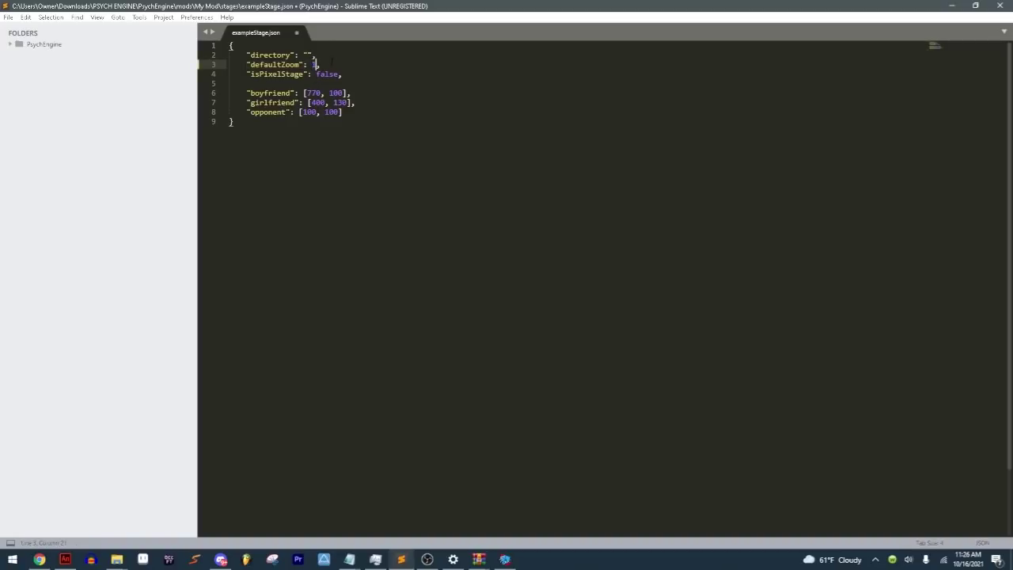
key(ctrl+s)
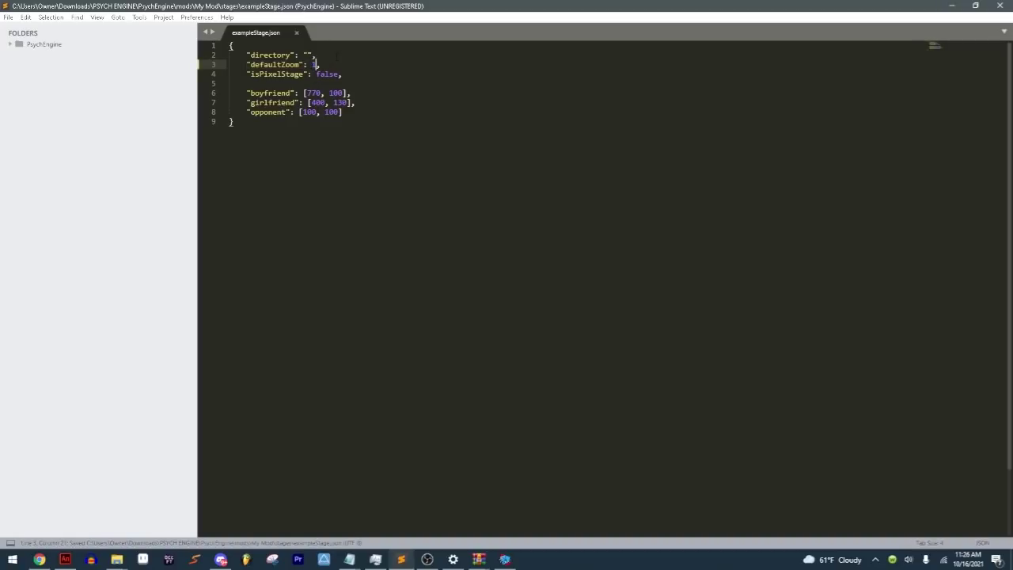
Step: Examine the isPixelStage setting and the boyfriend, girlfriend and opponent position values in exampleStage.json
drag(261, 73, 324, 74)
click(324, 74)
key(Down)
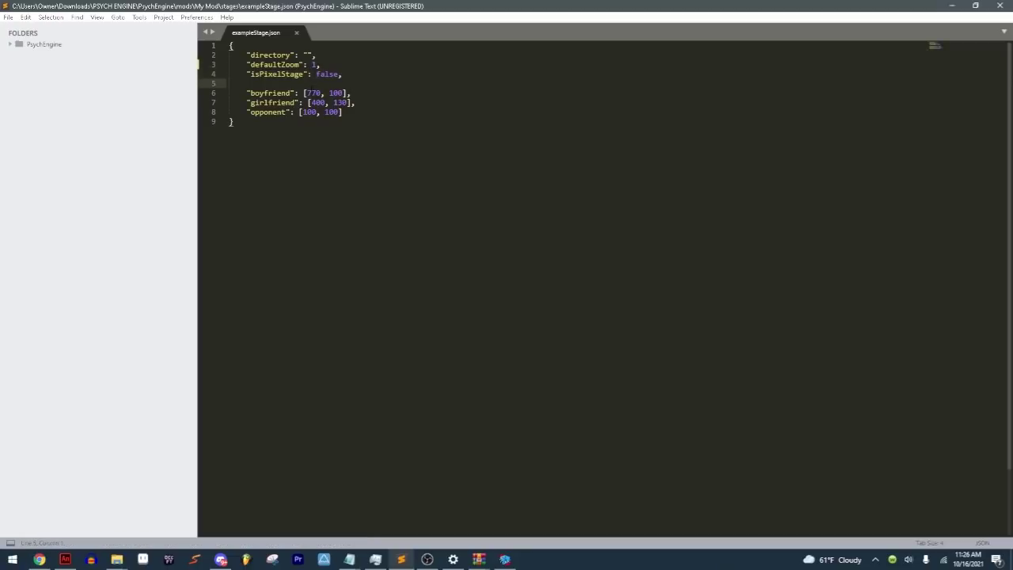
drag(307, 92, 340, 111)
click(235, 121)
click(321, 93)
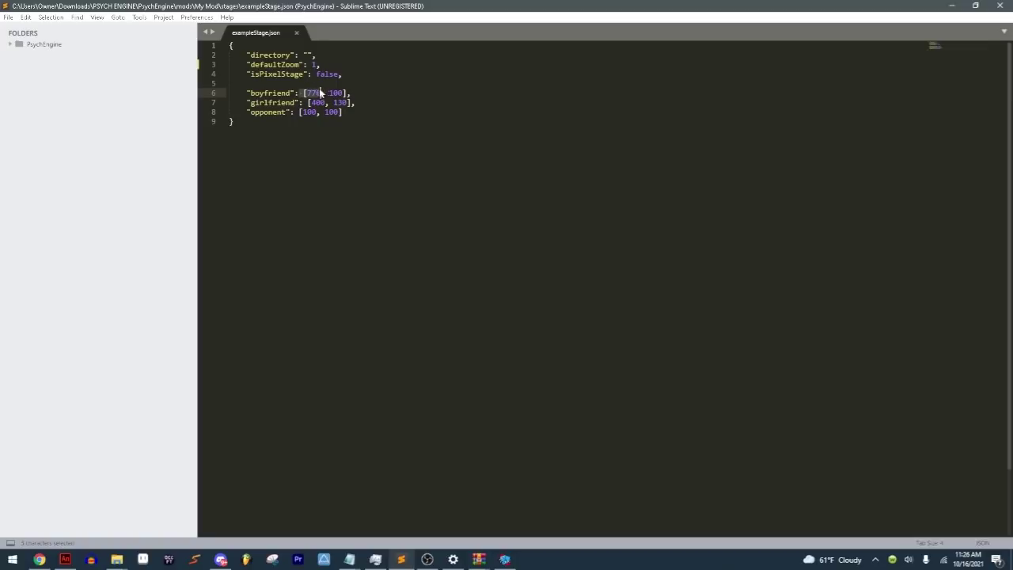
click(310, 102)
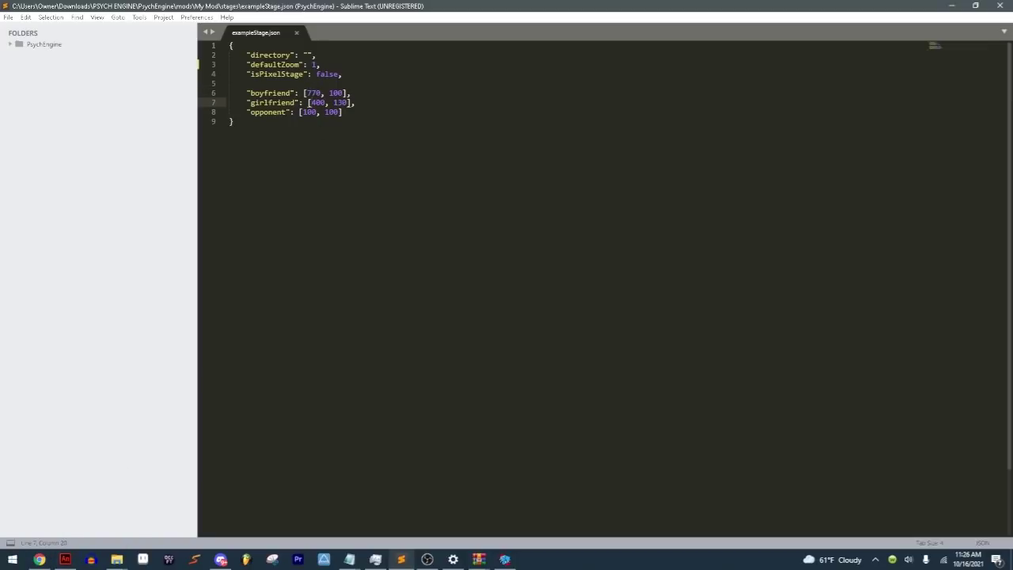
drag(308, 92, 352, 93)
click(338, 102)
Step: Return to the stages folder in File Explorer and open exampleStage.lua in Sublime Text
mouse_move(117, 558)
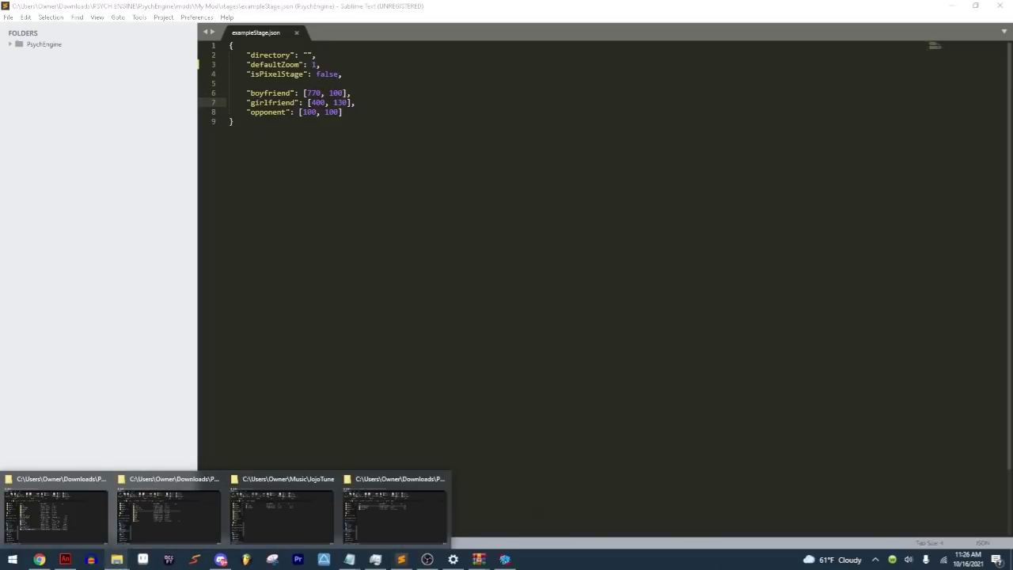
mouse_move(340, 528)
click(392, 514)
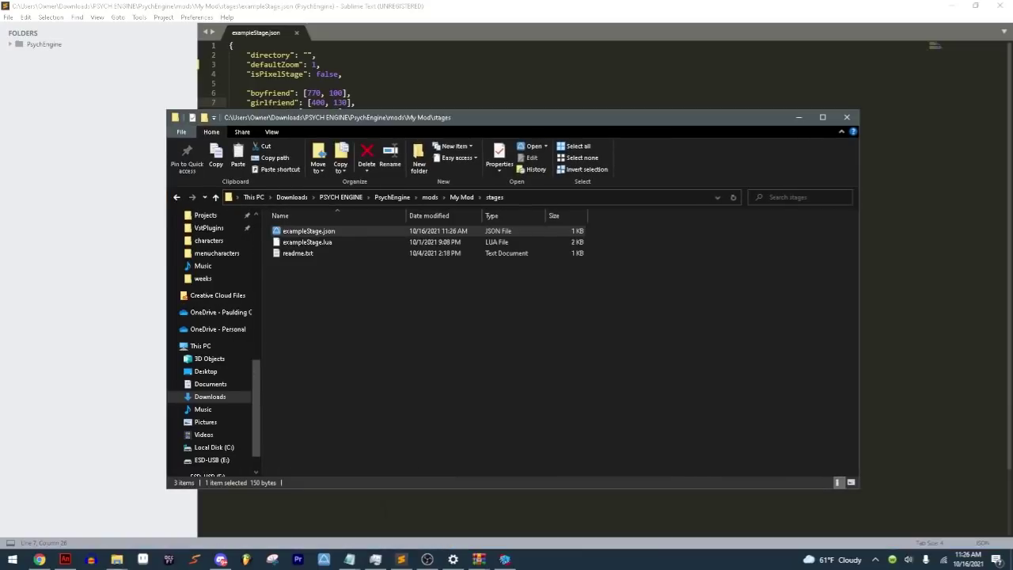
click(367, 353)
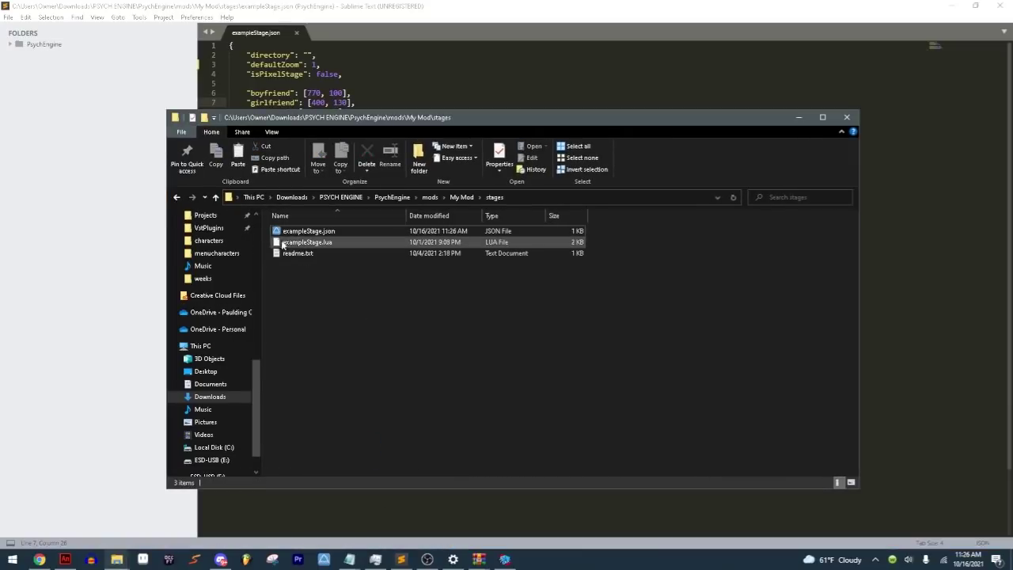
drag(373, 133, 352, 223)
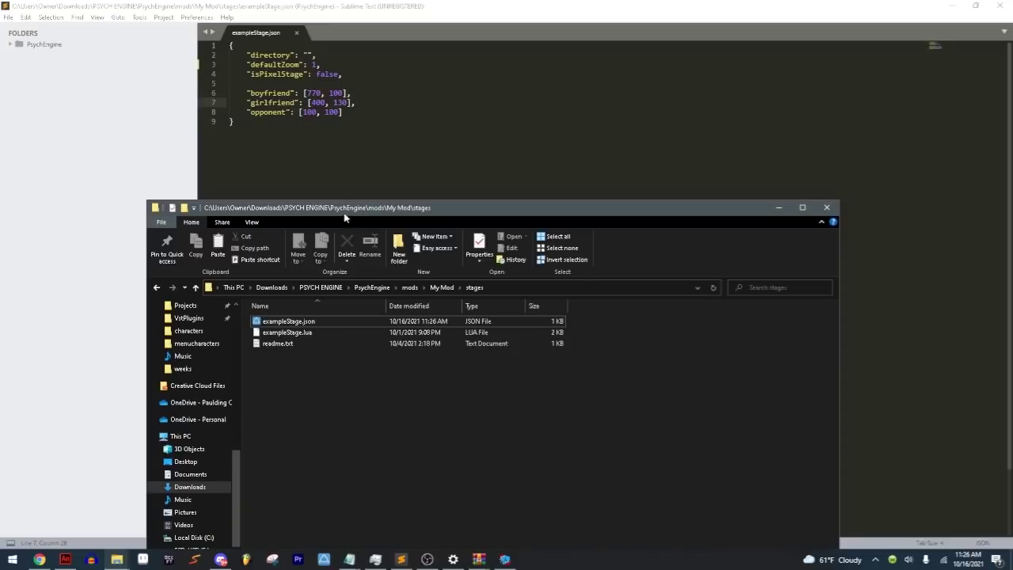
click(285, 332)
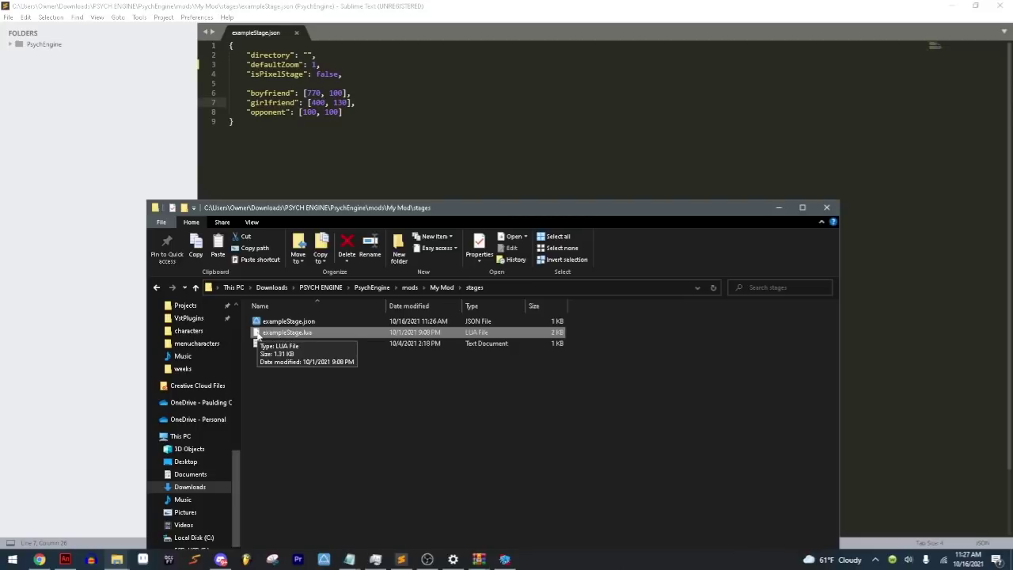
drag(256, 335, 361, 127)
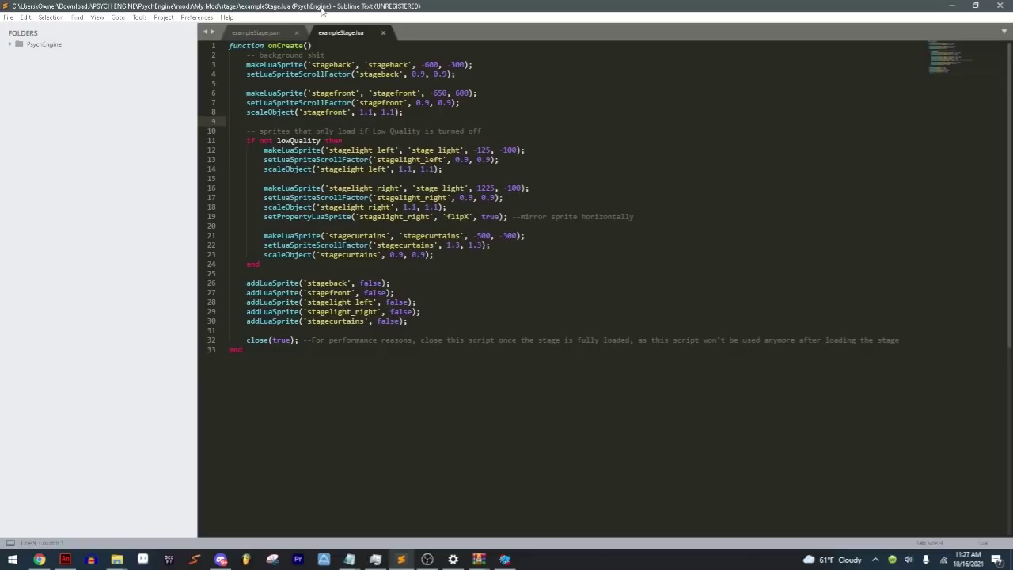
Step: Look over the whole onCreate function in exampleStage.lua
drag(553, 371, 229, 45)
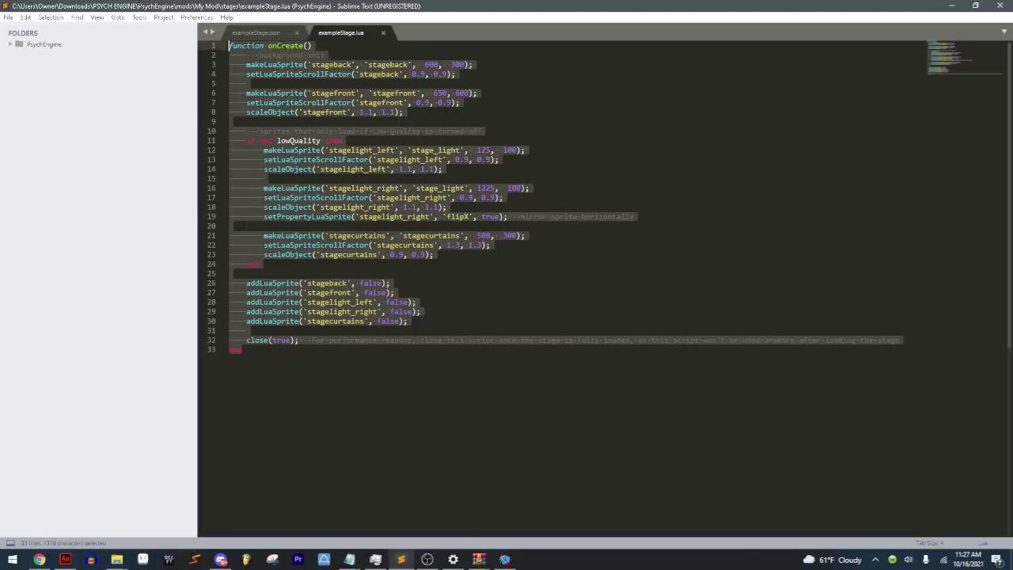
click(380, 367)
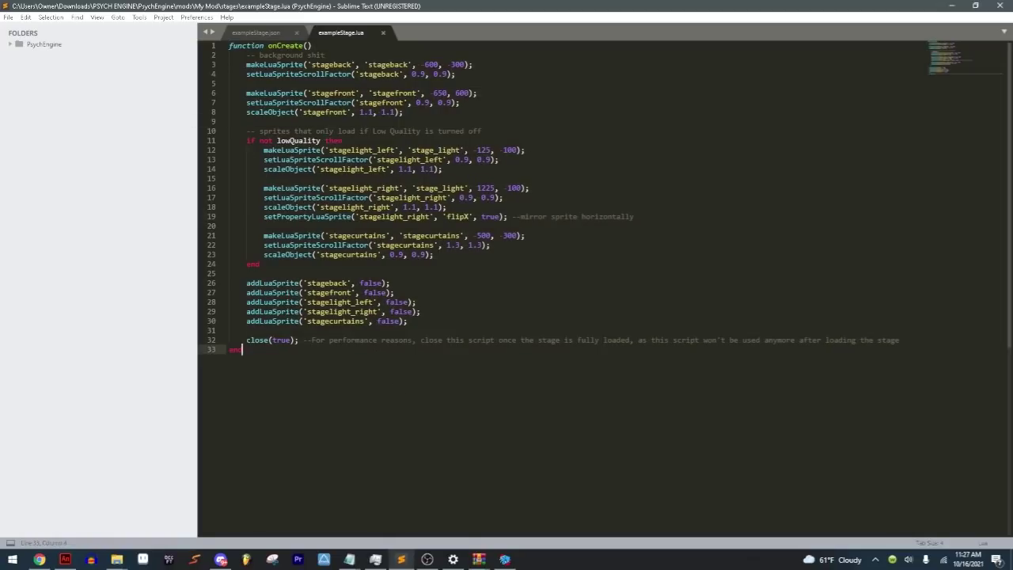
key(ctrl+a)
click(372, 360)
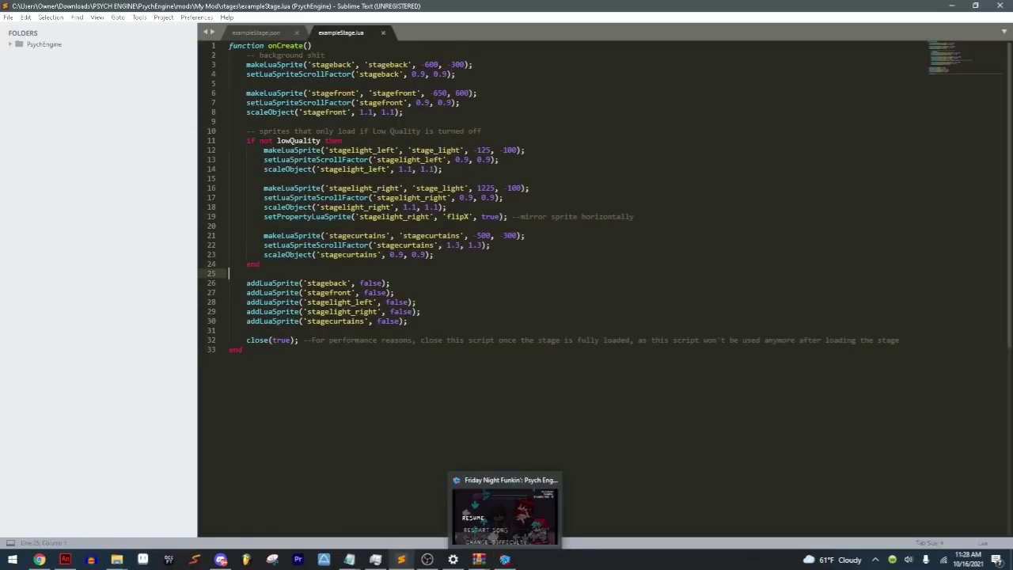
shift+click(359, 339)
key(ctrl+a)
click(353, 267)
Step: Restore the maximized Psych Engine game window to its smaller size and return to exampleStage.lua to review the lowQuality sprite block
click(504, 559)
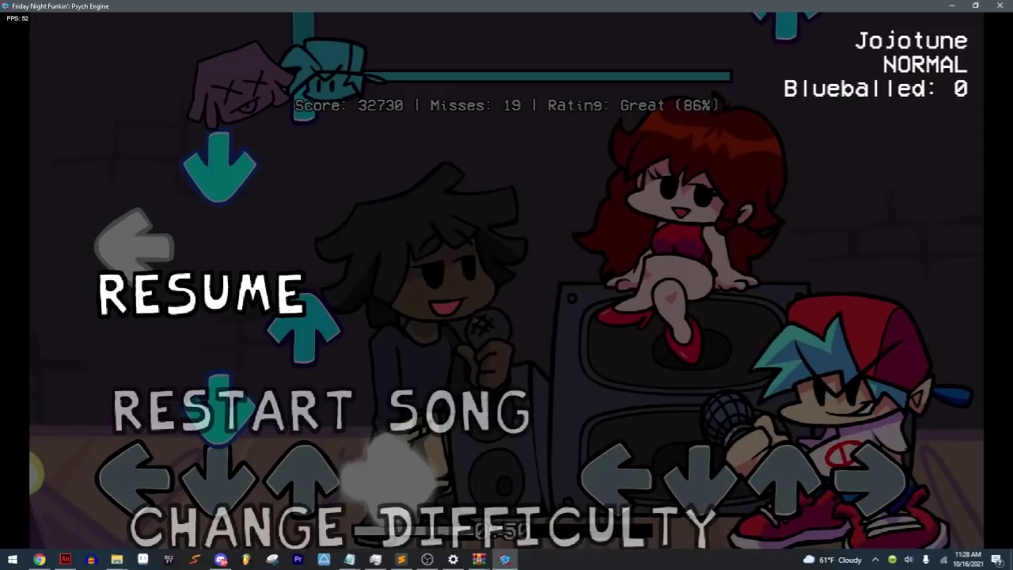
click(974, 6)
click(941, 13)
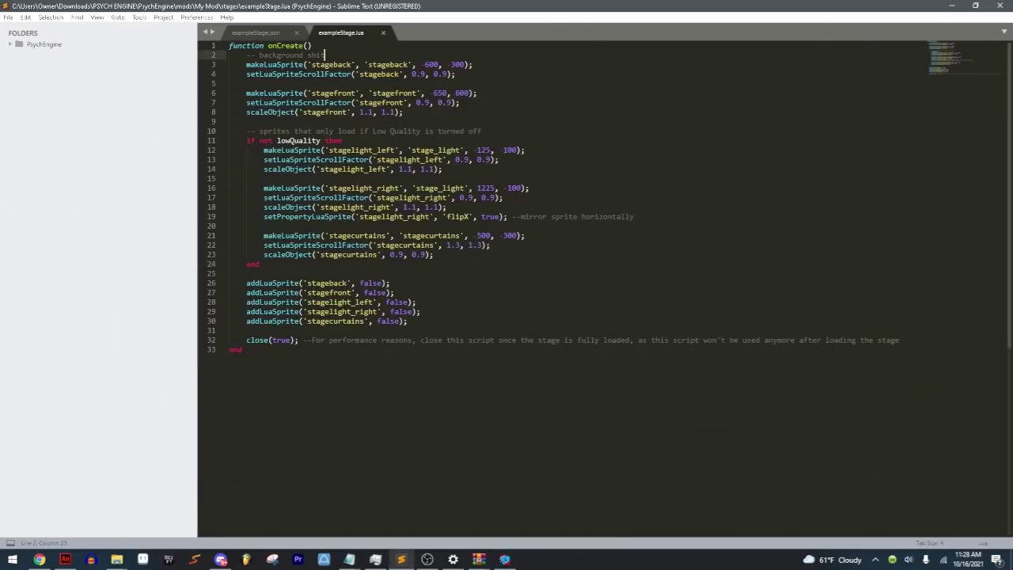
drag(229, 121, 319, 197)
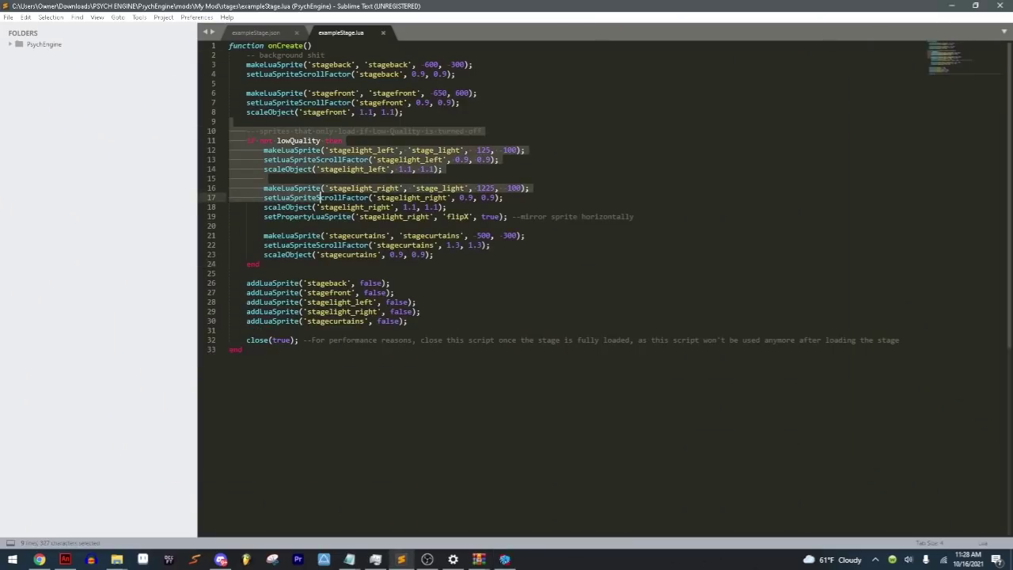
click(528, 422)
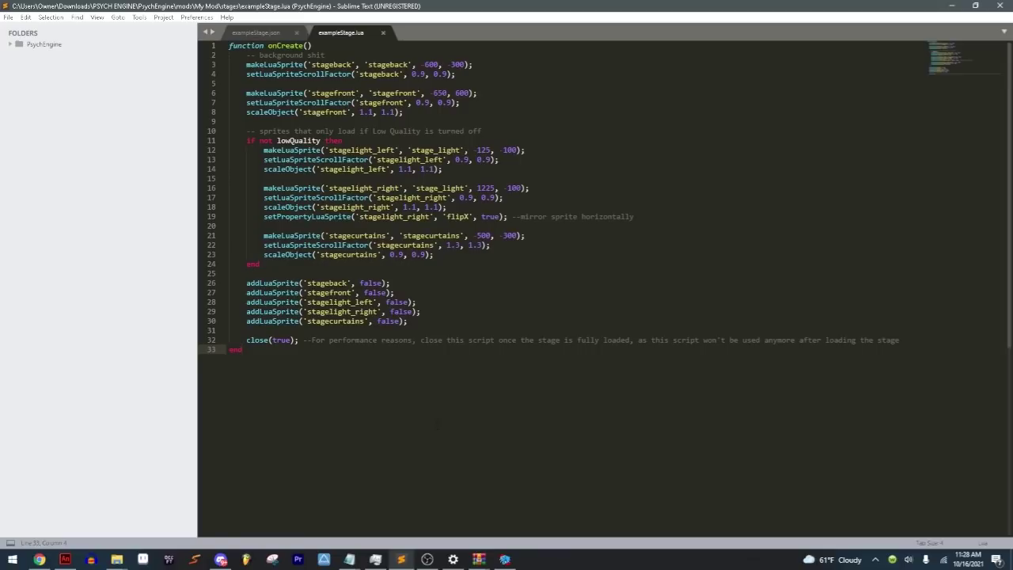
Step: Switch to Psych Engine, set the Jojotune chart's stage to exampleStage in the chart editor, and play the chart to test it
click(506, 558)
key(Return)
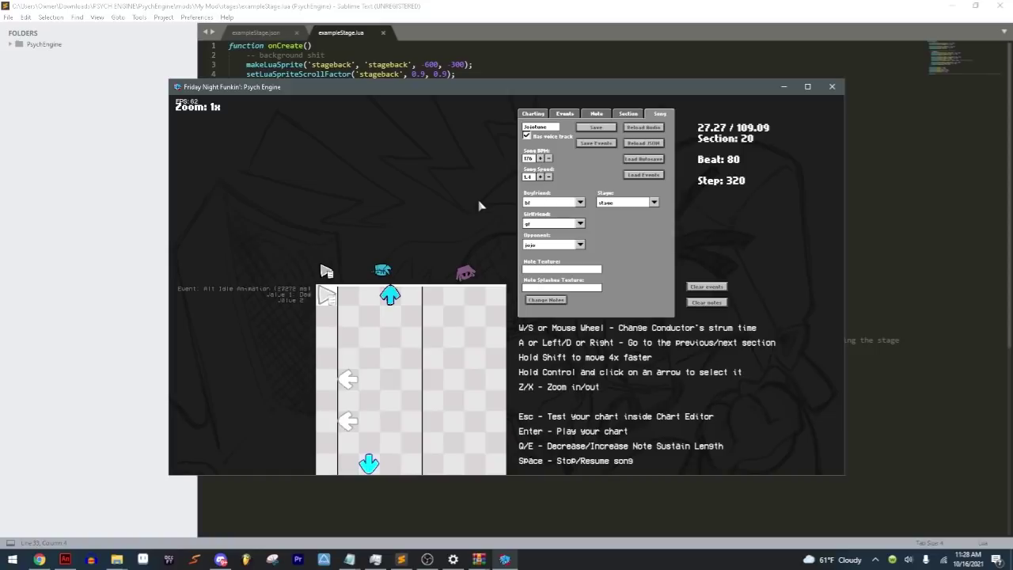
click(626, 203)
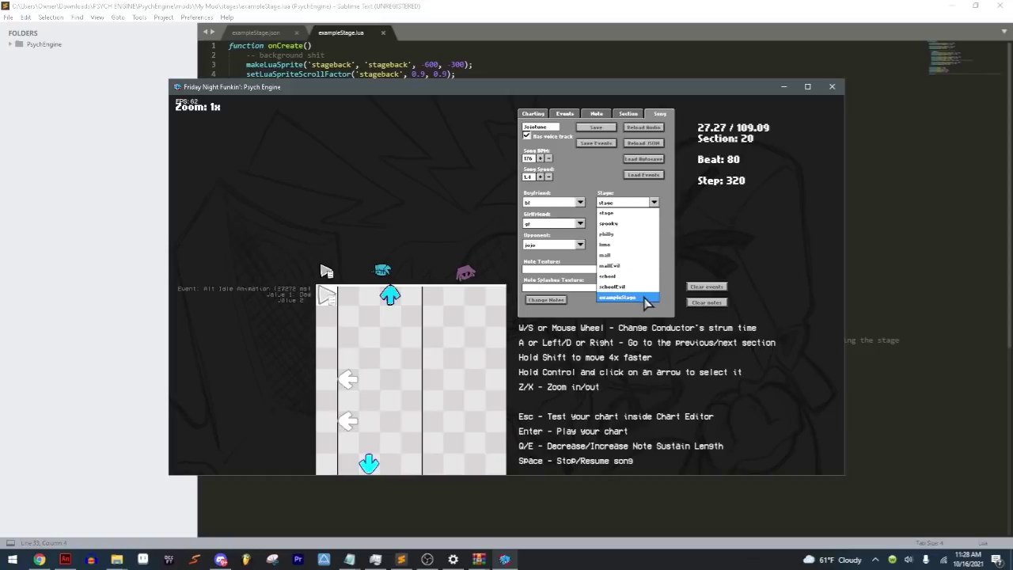
click(643, 297)
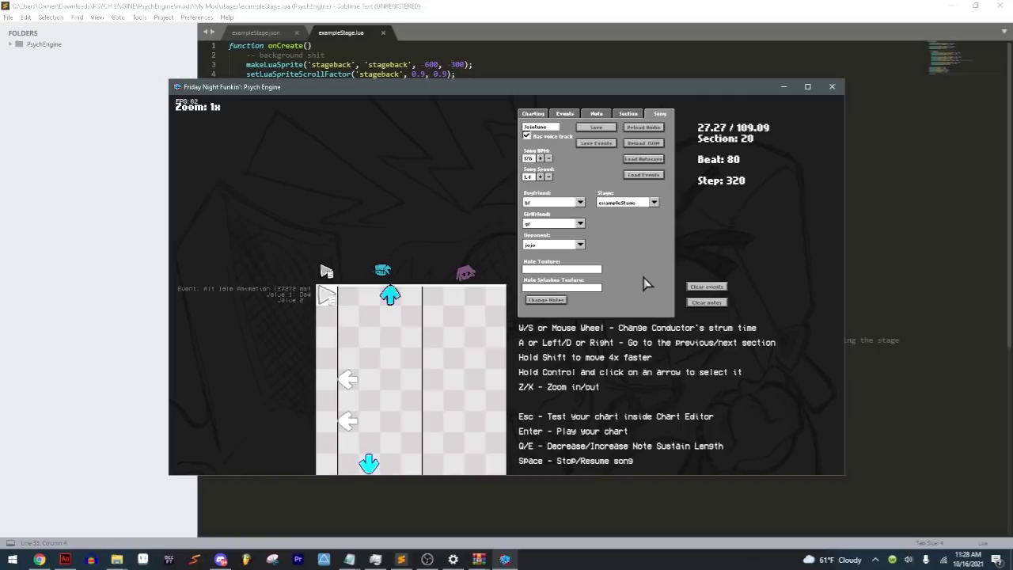
key(Return)
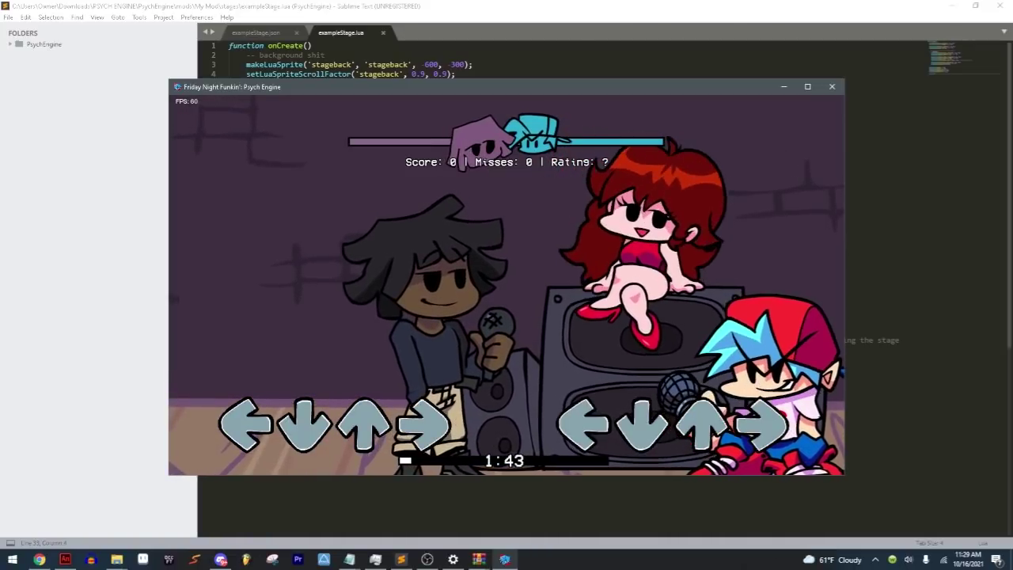
key(Return)
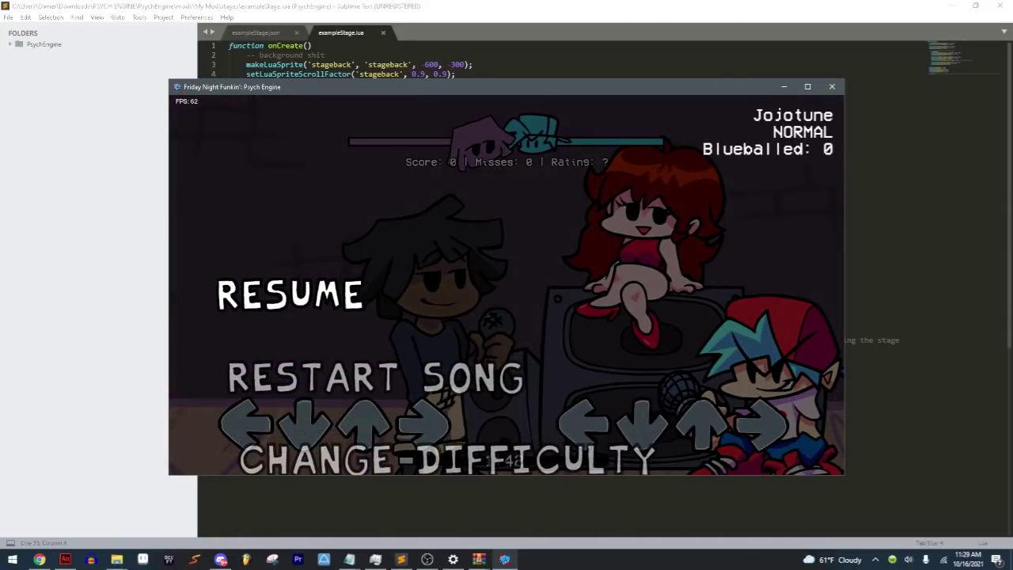
Step: Switch to Sublime Text, set the girlfriend's X position to 800 in exampleStage.json, and save the file
key(alt+Tab)
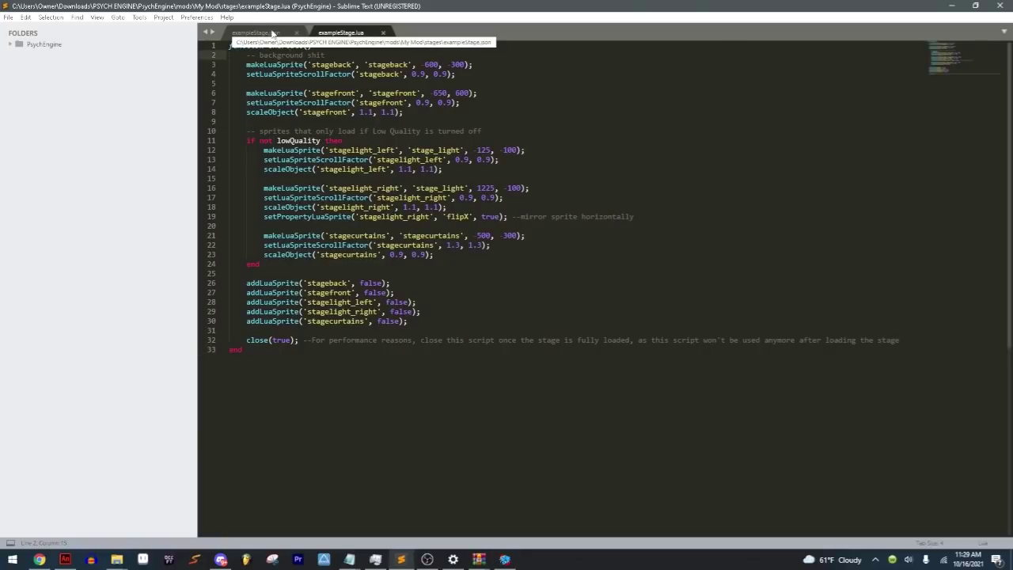
click(272, 33)
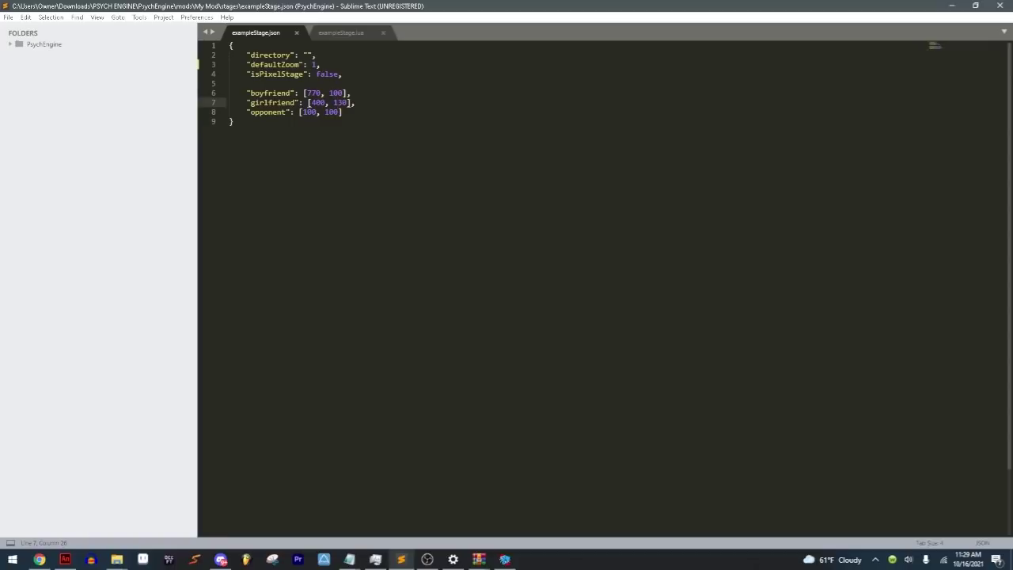
drag(309, 103, 315, 103)
text(8)
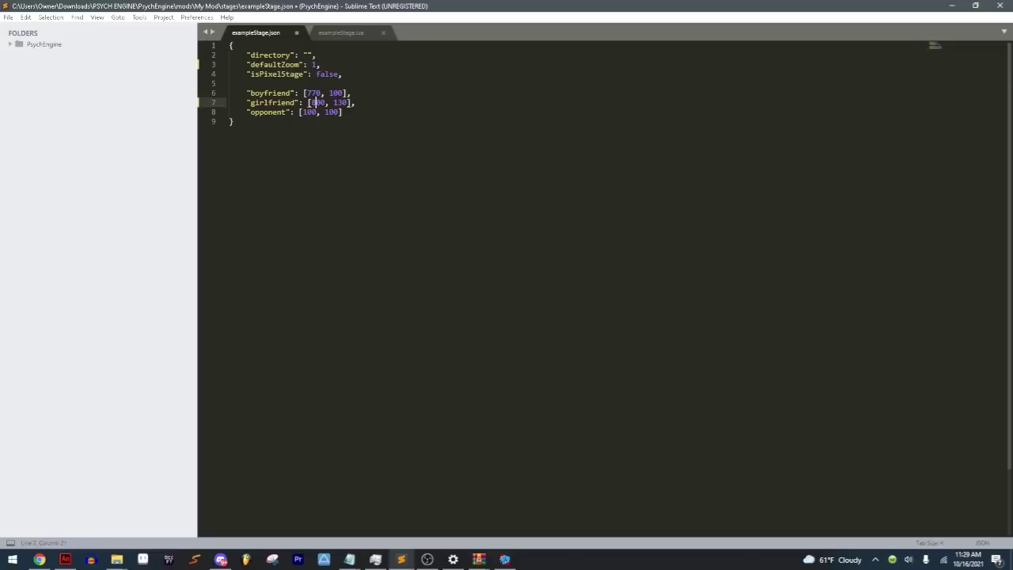
key(ctrl+s)
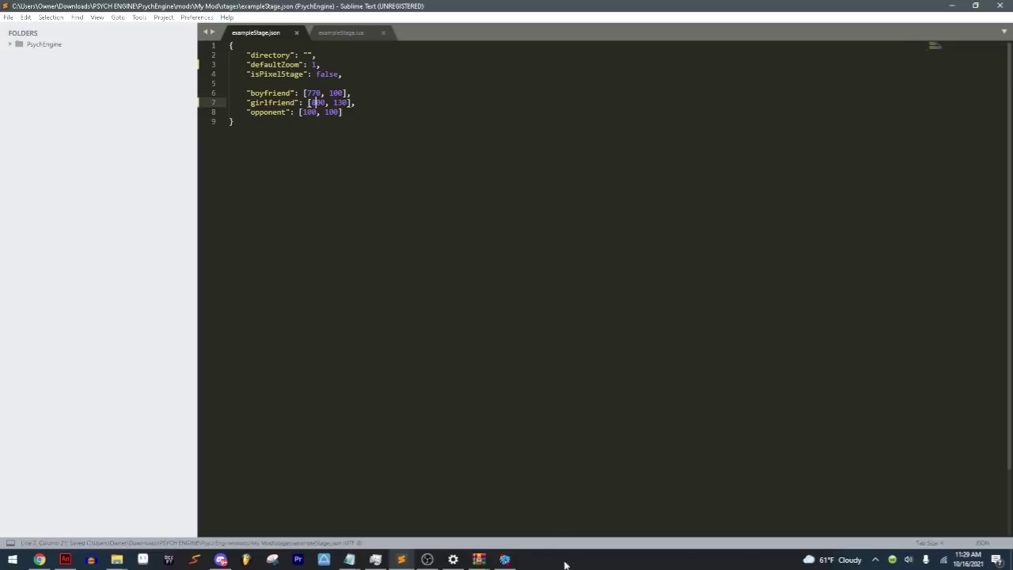
Step: Switch to Psych Engine, restart the Jojotune song to check the girlfriend's position, and pause it
click(505, 559)
key(Down)
key(Return)
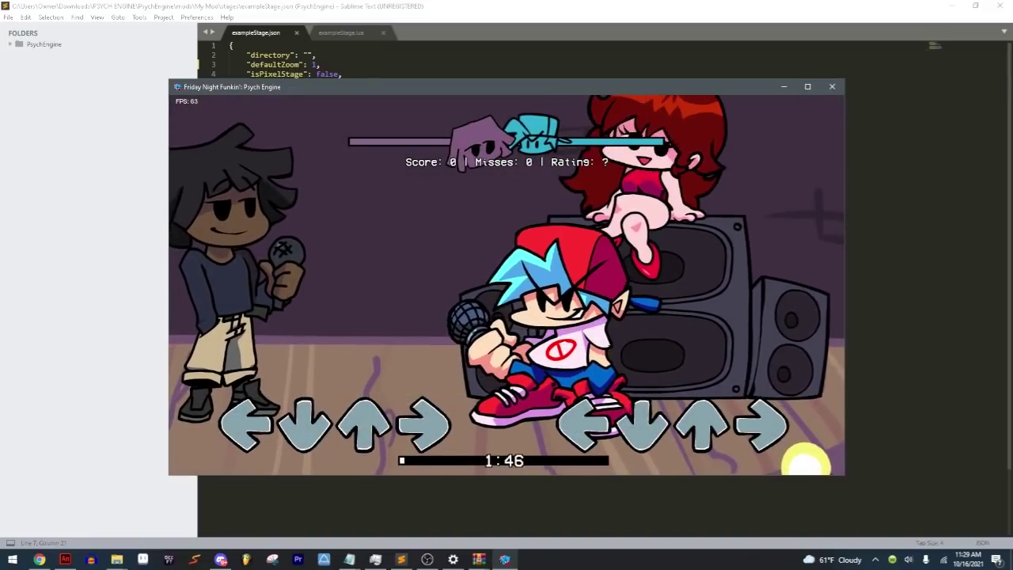
key(Return)
Step: Return to exampleStage.json in Sublime Text, set the girlfriend's X position back to 400, and save the file
key(alt+Tab)
click(338, 93)
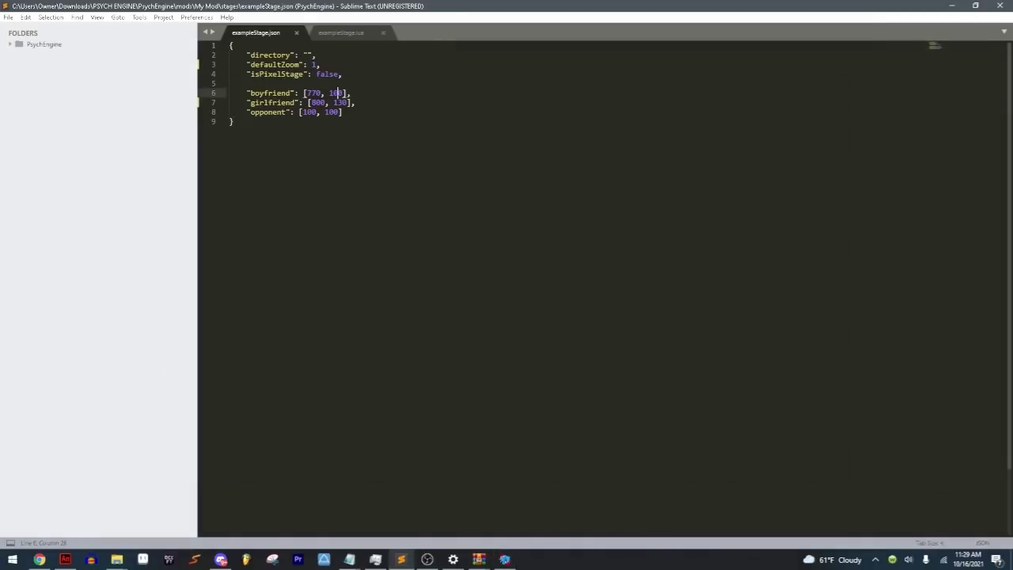
drag(310, 102, 314, 102)
key(ctrl+s)
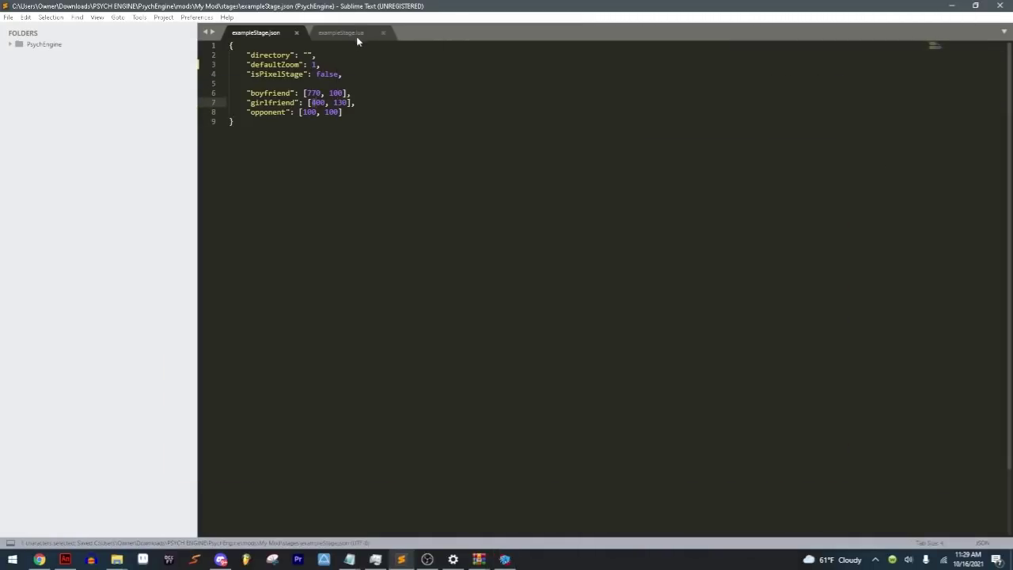
Step: In exampleStage.lua, delete all the sprite code between the background comment and the close(true) line, and save the file
click(348, 35)
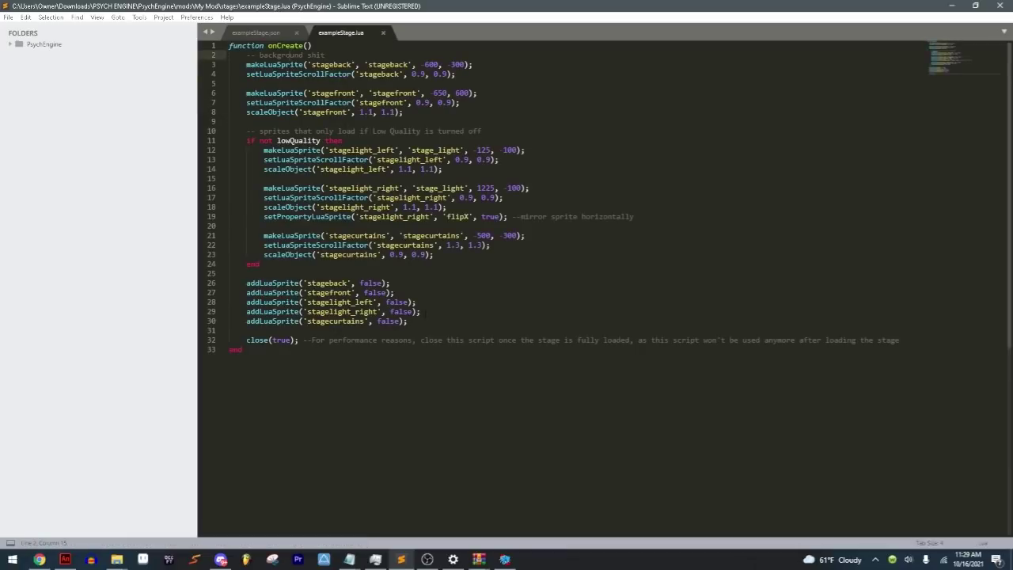
drag(231, 340, 246, 65)
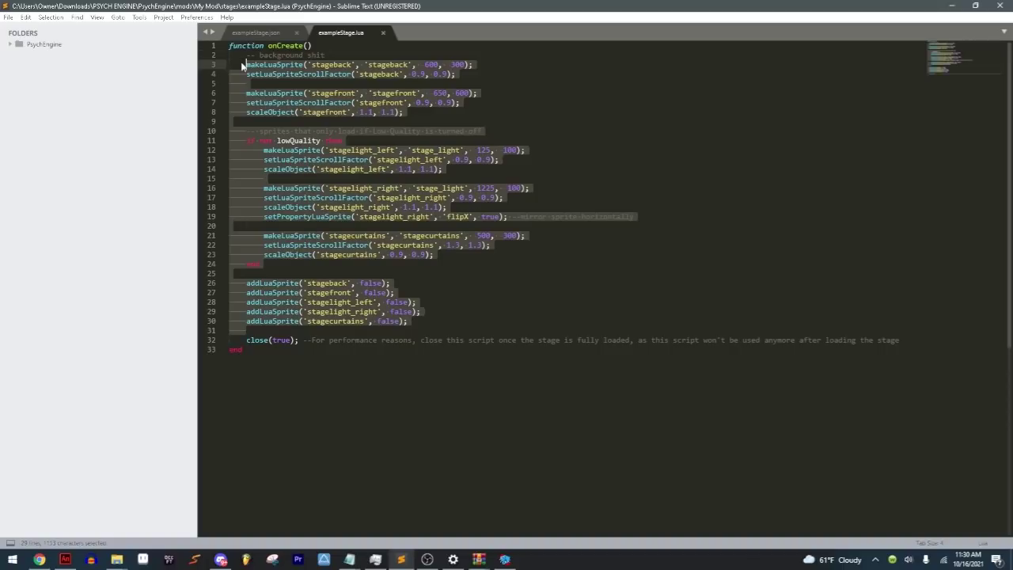
key(BackSpace)
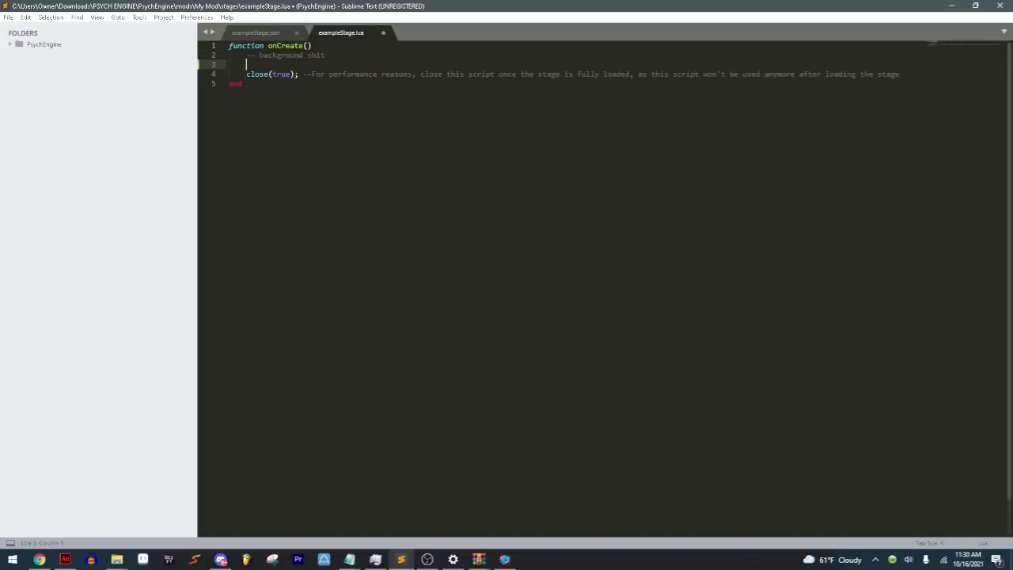
key(ctrl+s)
Step: Switch to Psych Engine and restart the Jojotune song to test the stage without its sprite code
click(505, 557)
key(Down)
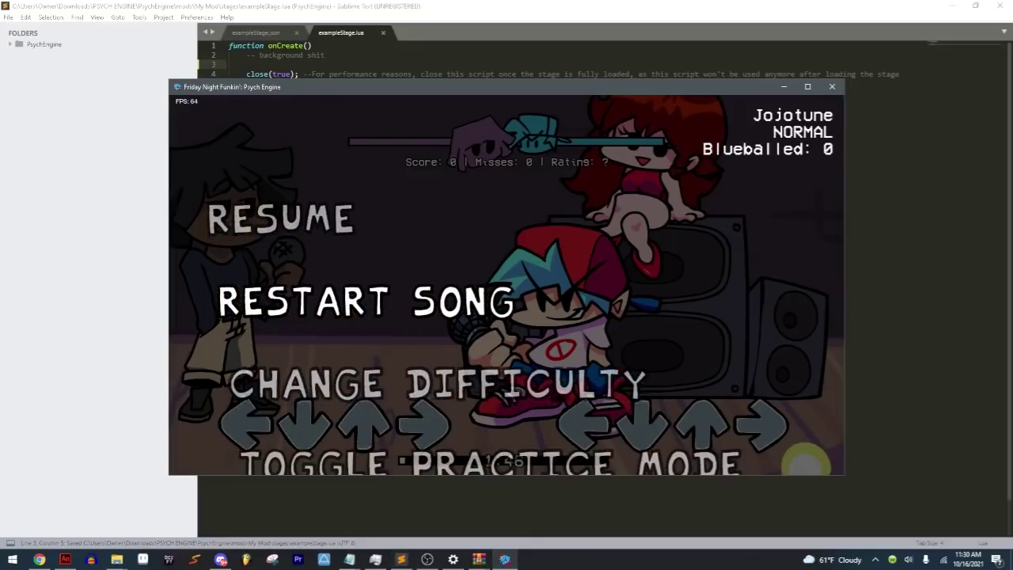
Step: Restart the song to preview the stage in the game, pausing it before returning to Sublime Text
key(Return)
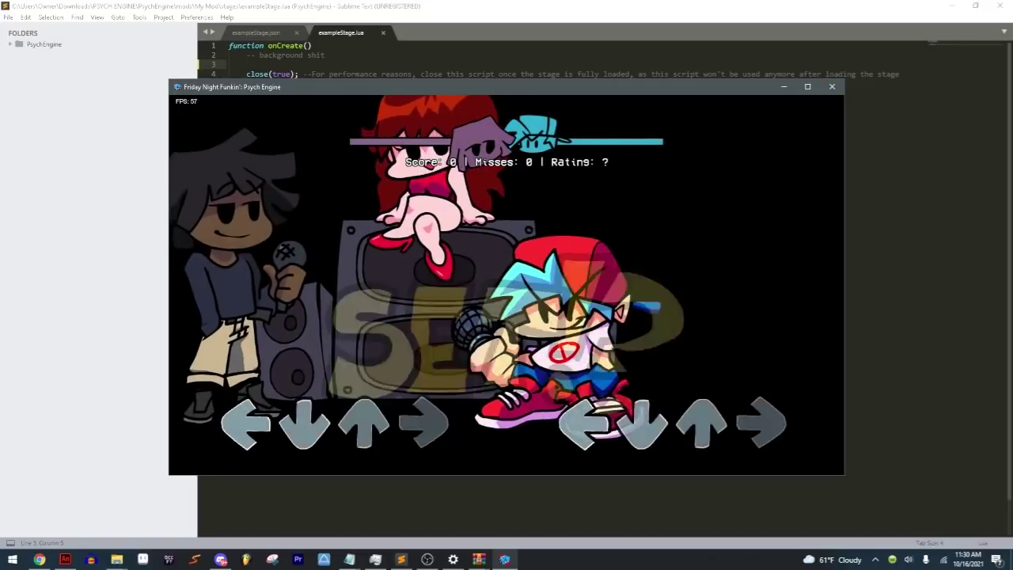
key(Return)
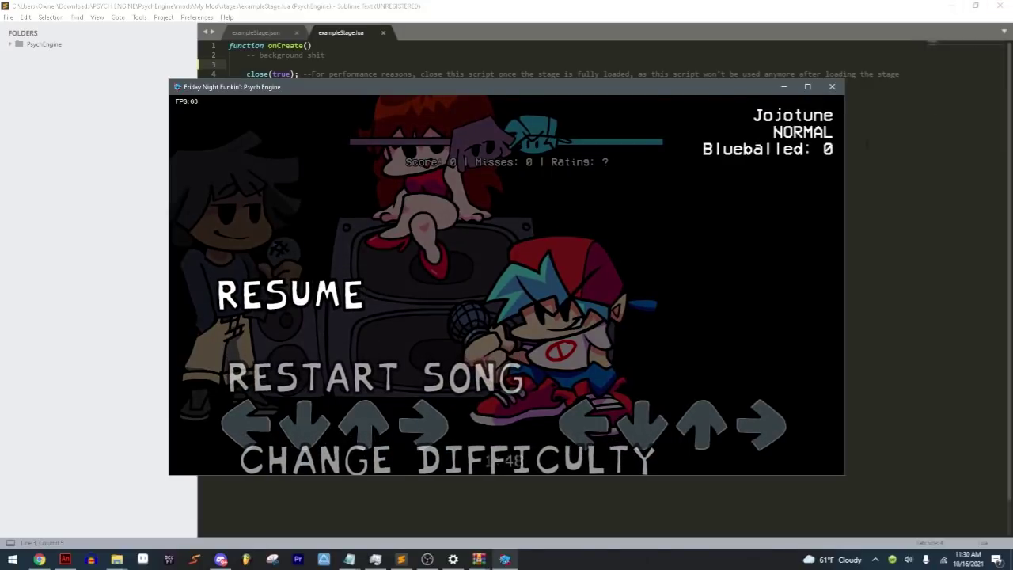
click(873, 137)
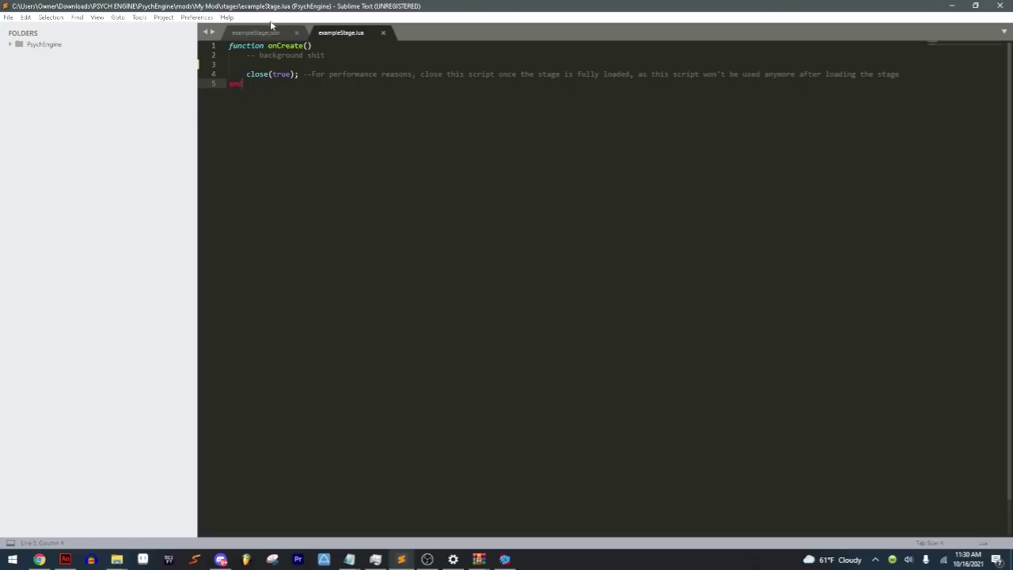
Step: Switch to Adobe Animate and move the playhead of jojo_assets.fla back to frame 1
click(65, 559)
click(257, 340)
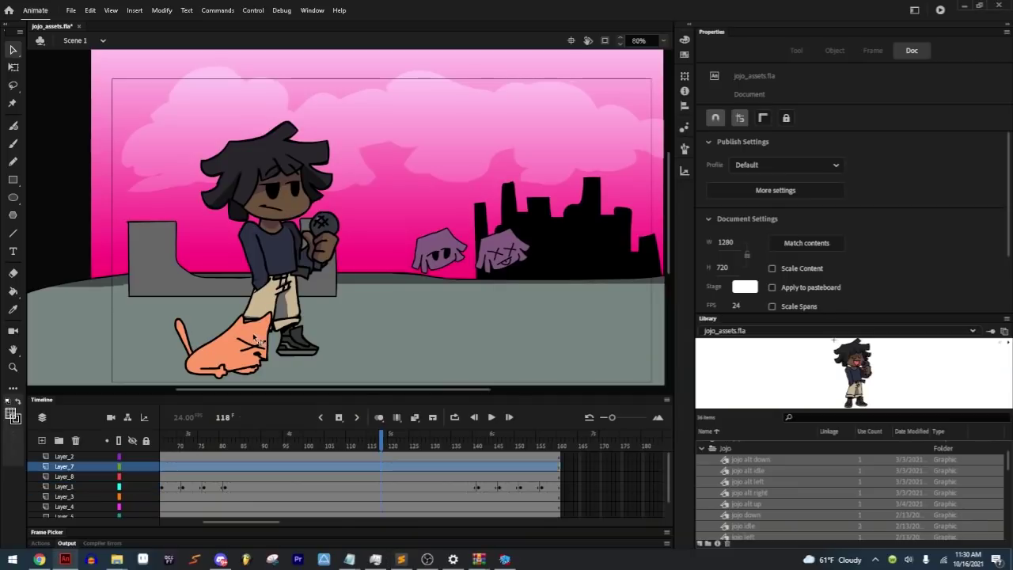
drag(257, 438, 48, 433)
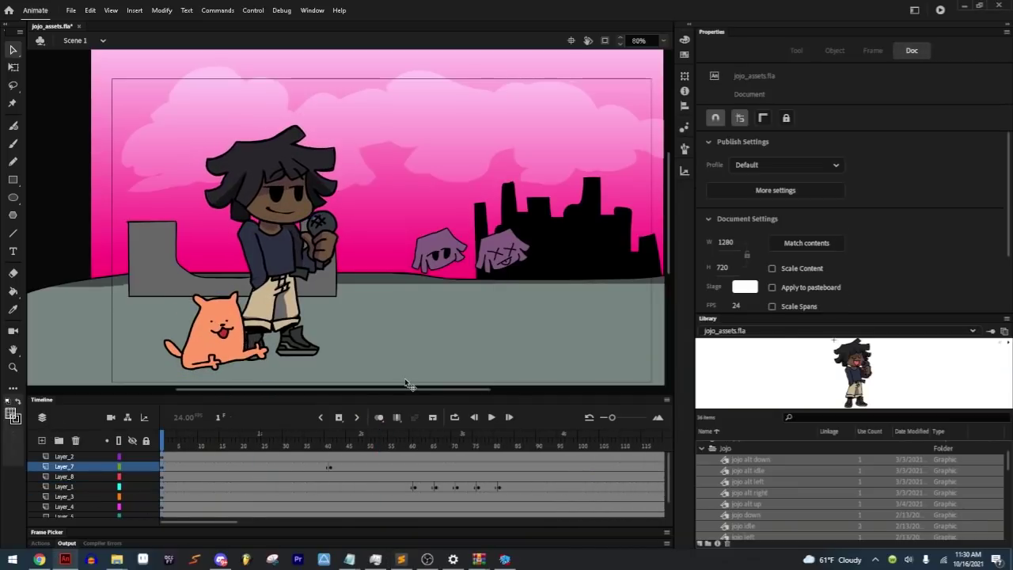
Step: Locate the ground symbol in the library and start its PNG sequence export in the My Mod images folder
click(445, 265)
right_click(385, 341)
click(420, 530)
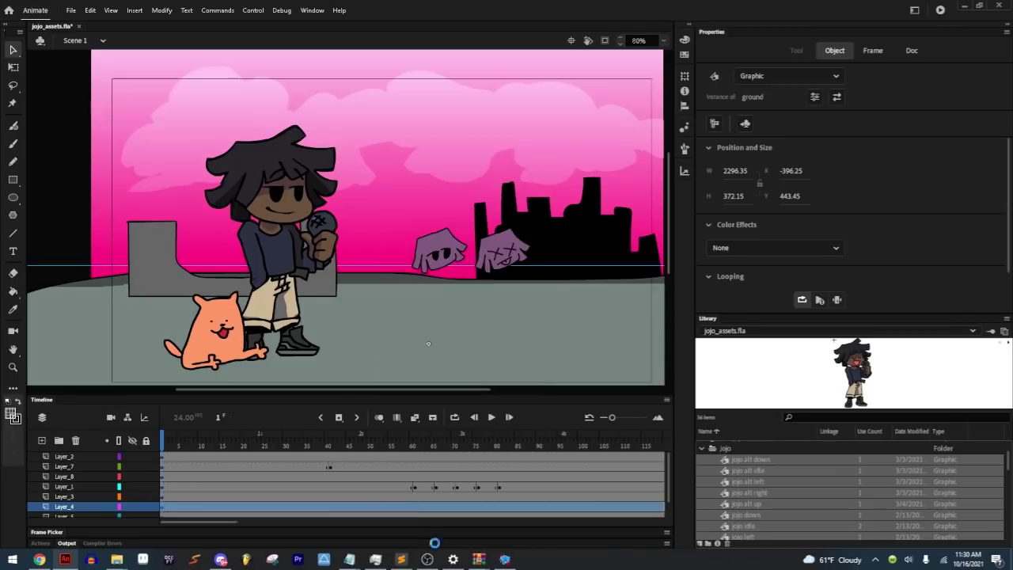
right_click(746, 478)
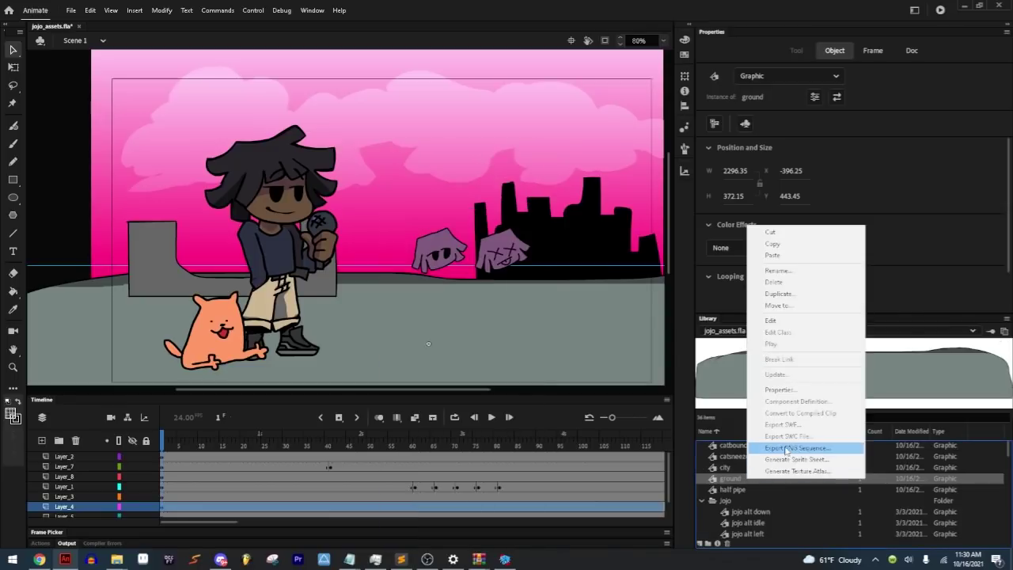
click(794, 447)
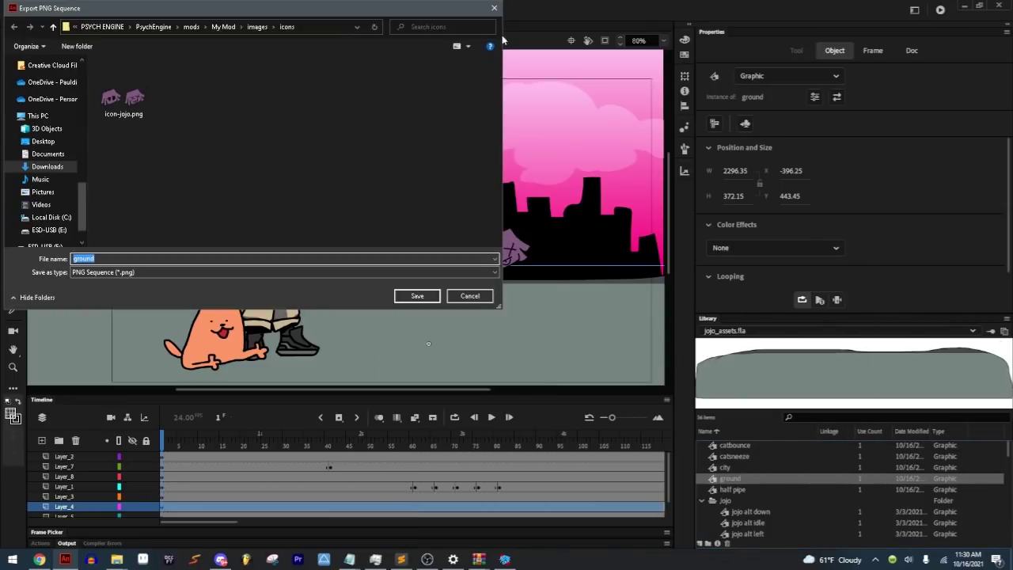
click(257, 26)
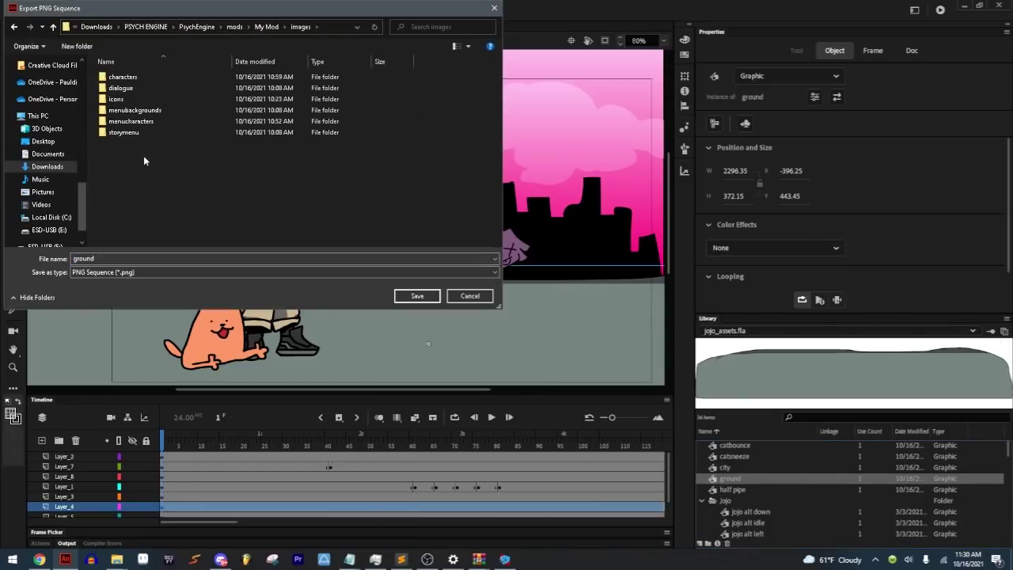
click(85, 47)
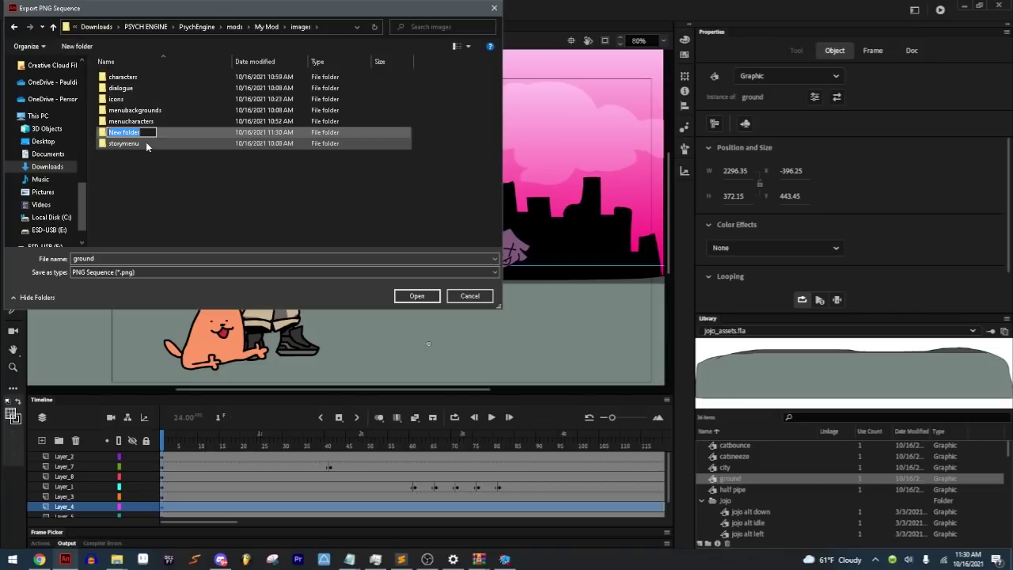
text(jojo)
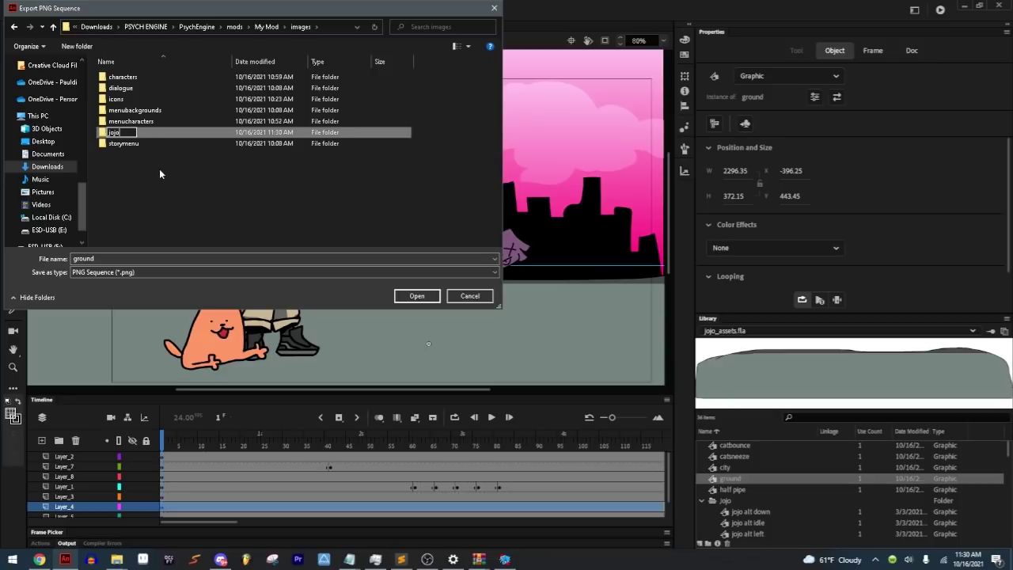
click(159, 168)
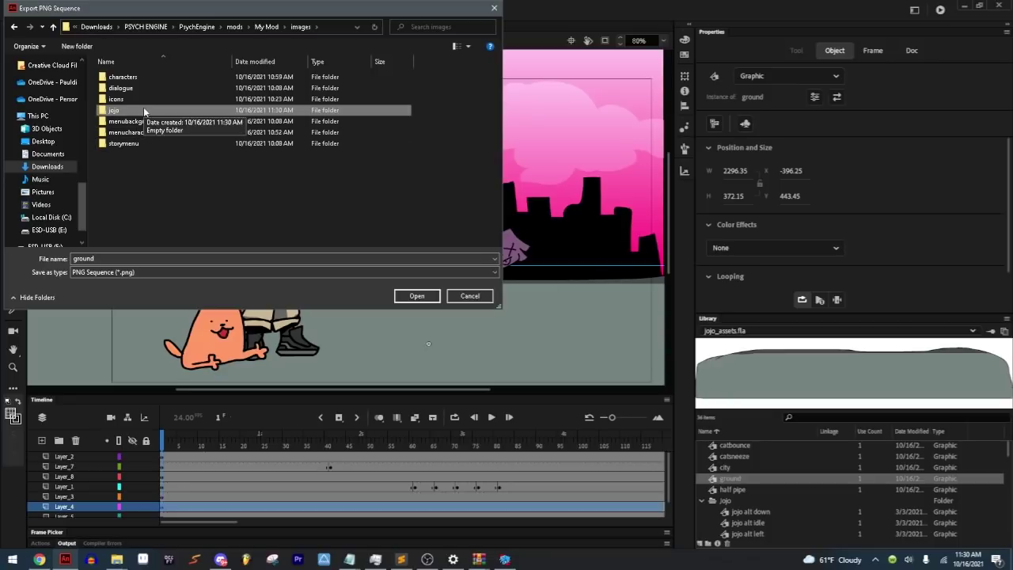
key(Delete)
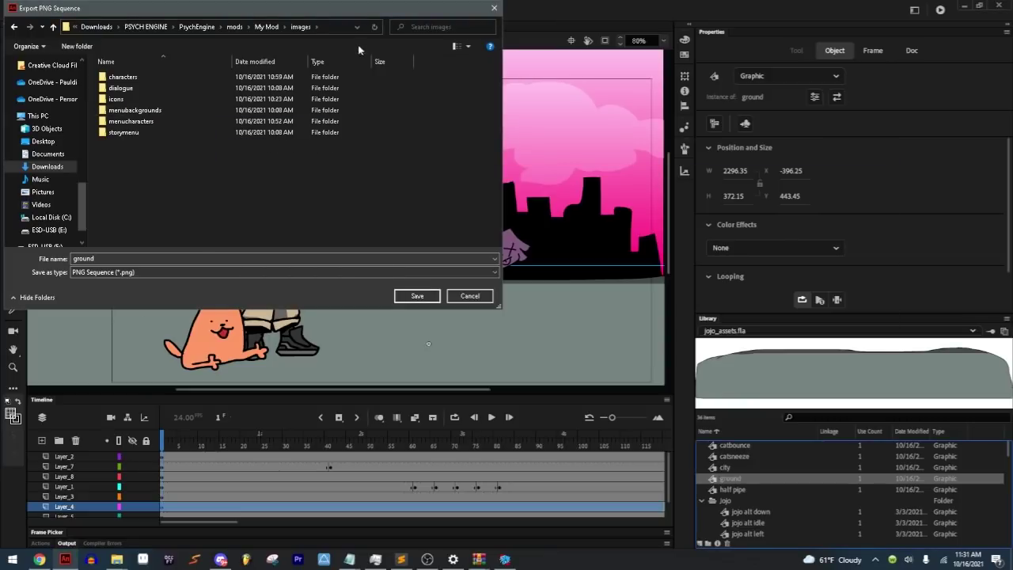
Step: Save the ground PNG sequence under the name ground in the images folder and export it with the default settings
click(266, 26)
click(14, 26)
click(424, 294)
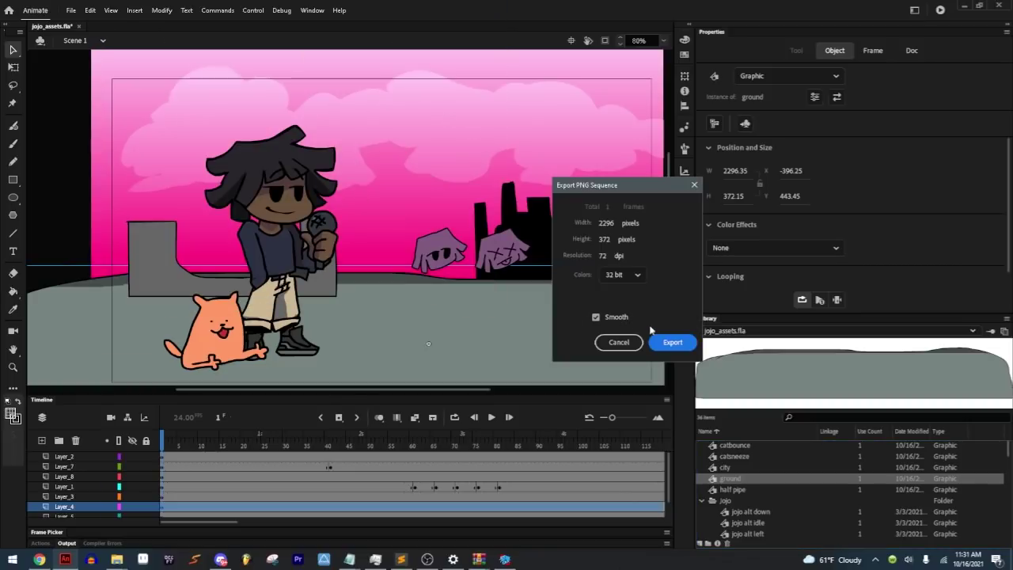
click(551, 300)
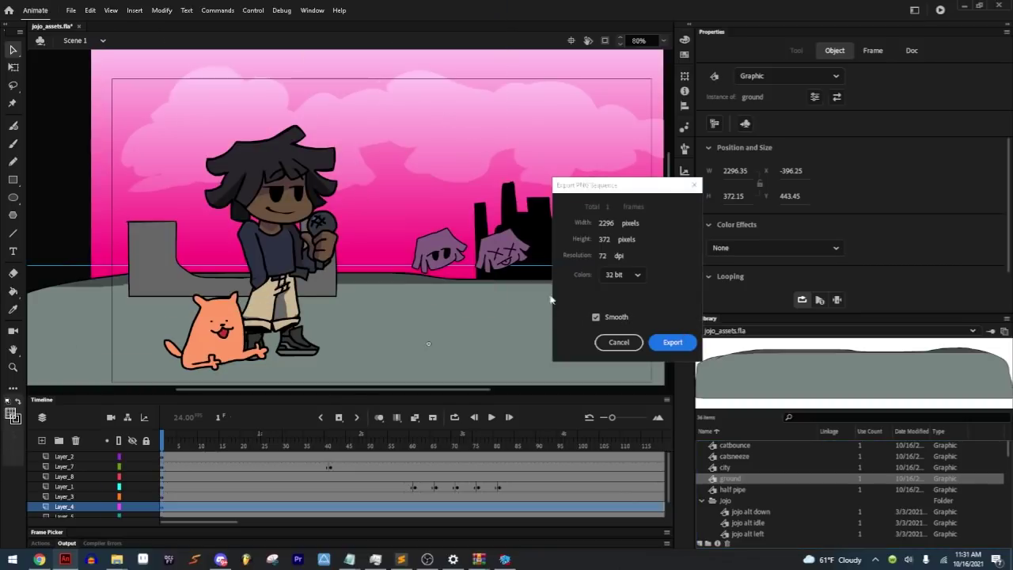
click(672, 342)
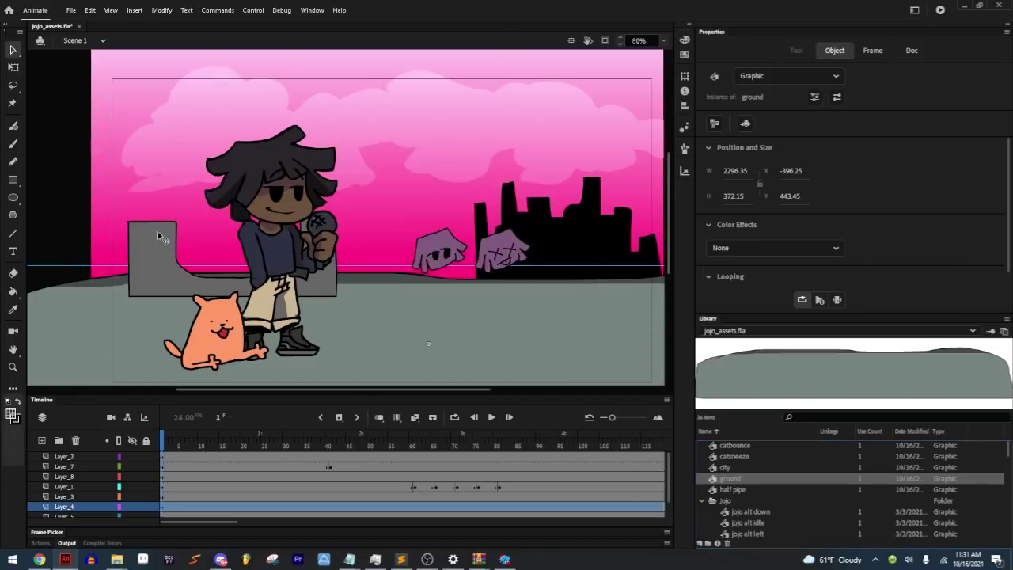
Step: Export the half pipe symbol as a PNG sequence named half pipe into the My Mod images folder
click(175, 270)
right_click(174, 268)
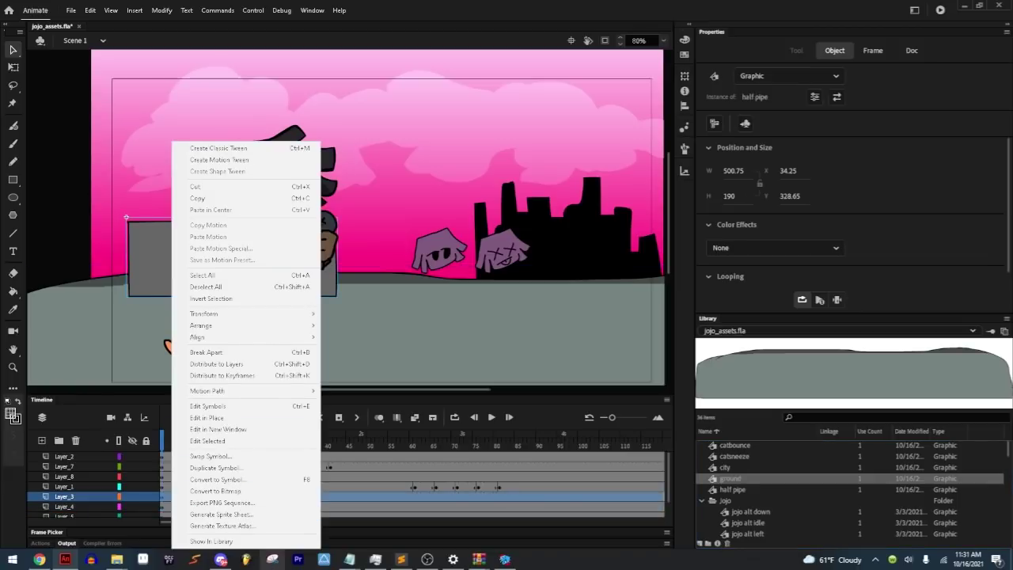
click(756, 489)
right_click(756, 489)
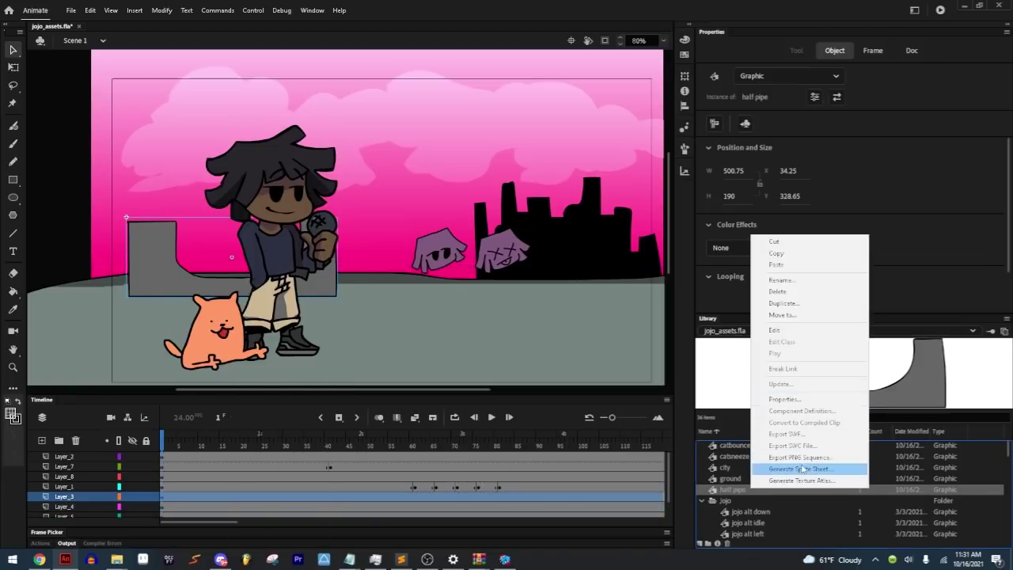
click(801, 457)
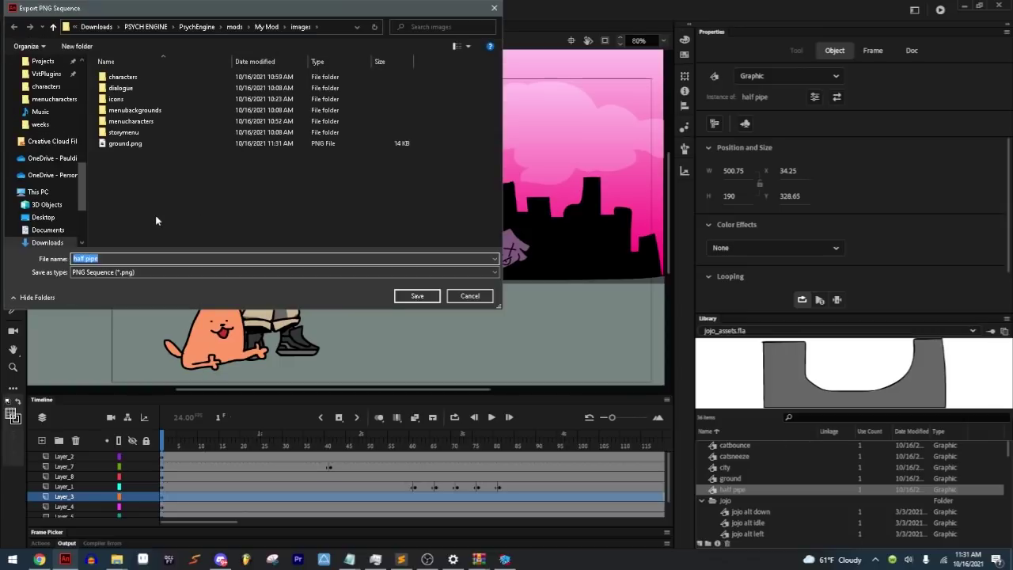
click(425, 296)
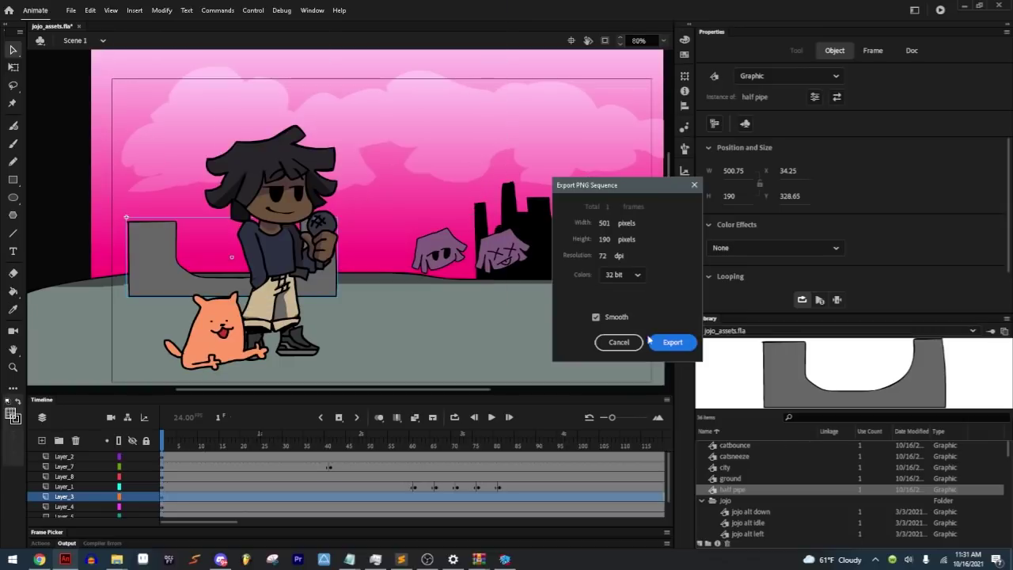
click(667, 342)
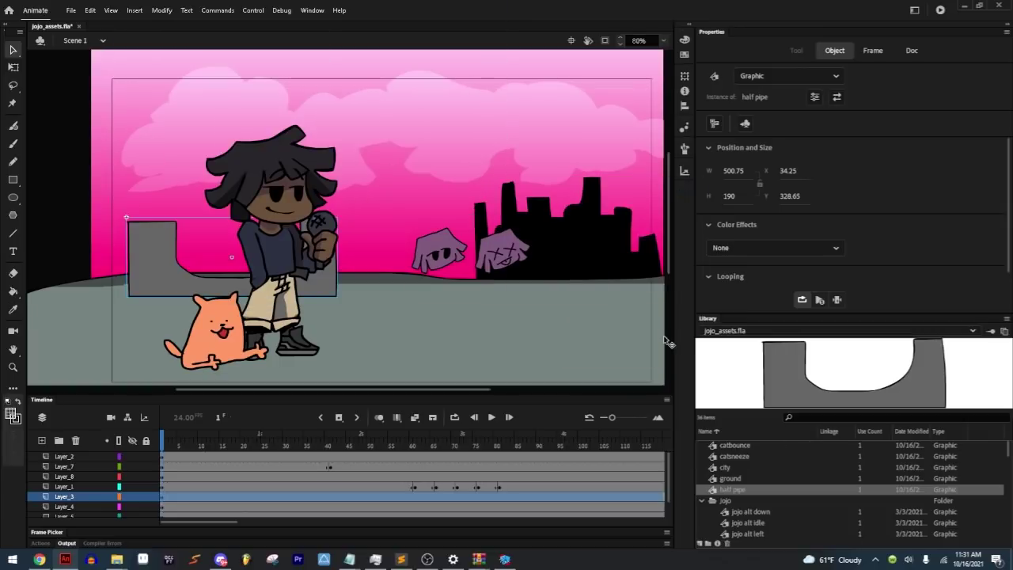
Step: Find the city skyline symbol in the library and export it as a PNG sequence named city into the images folder
right_click(582, 258)
click(618, 541)
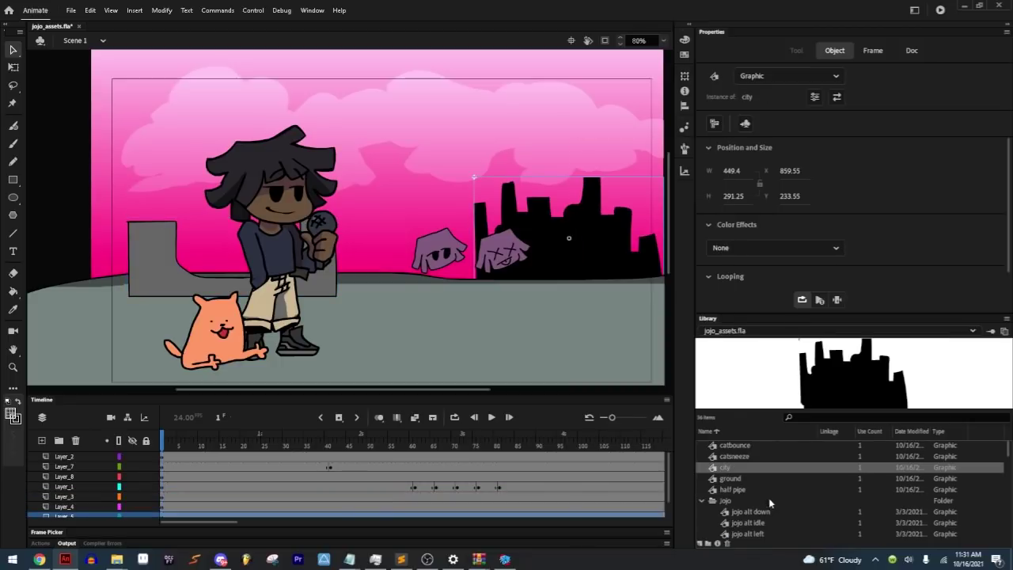
right_click(738, 469)
click(774, 437)
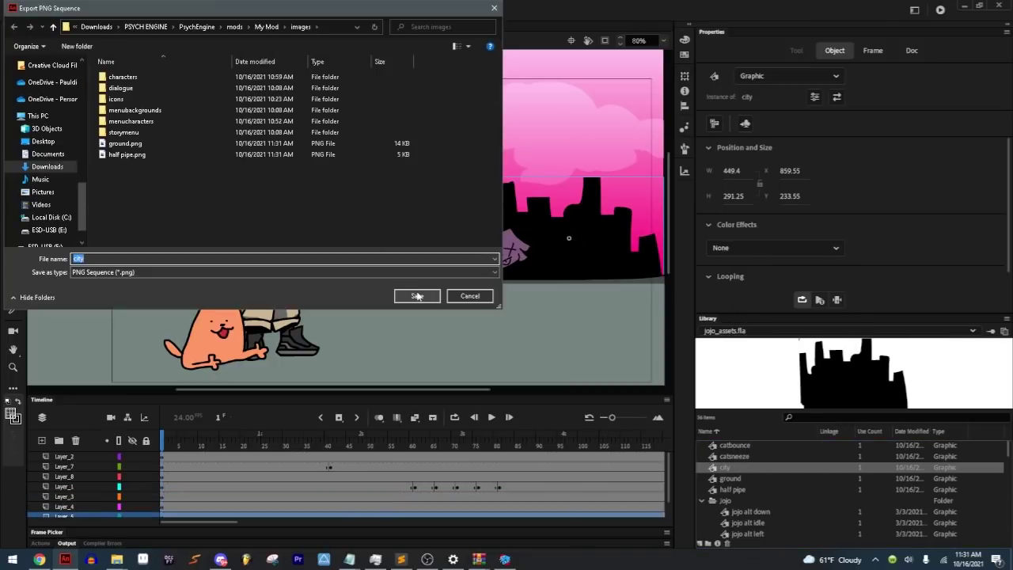
click(417, 295)
click(672, 341)
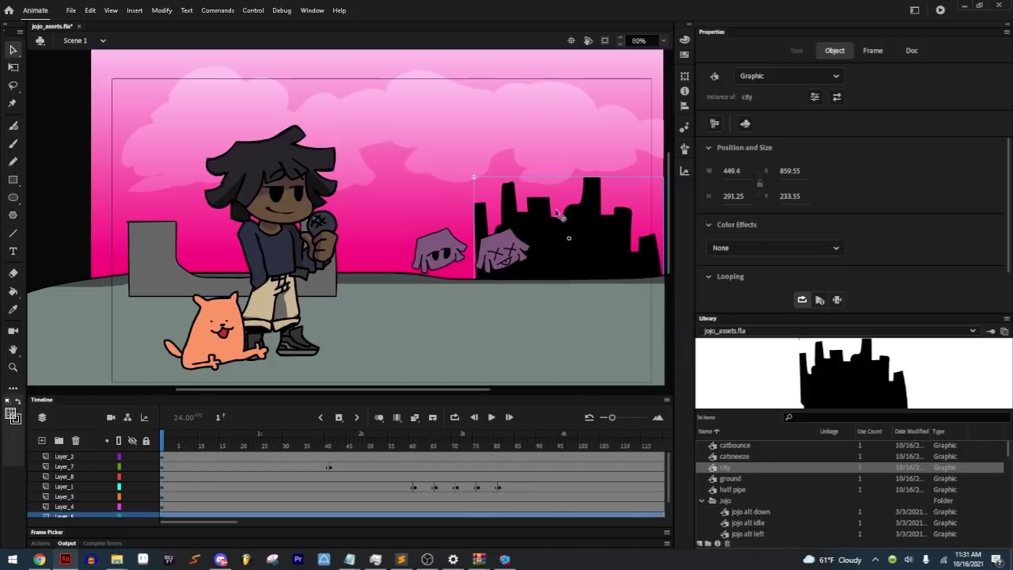
Step: Find the sky background symbol in the library and export it as a PNG sequence named sky into the images folder
click(436, 129)
right_click(438, 230)
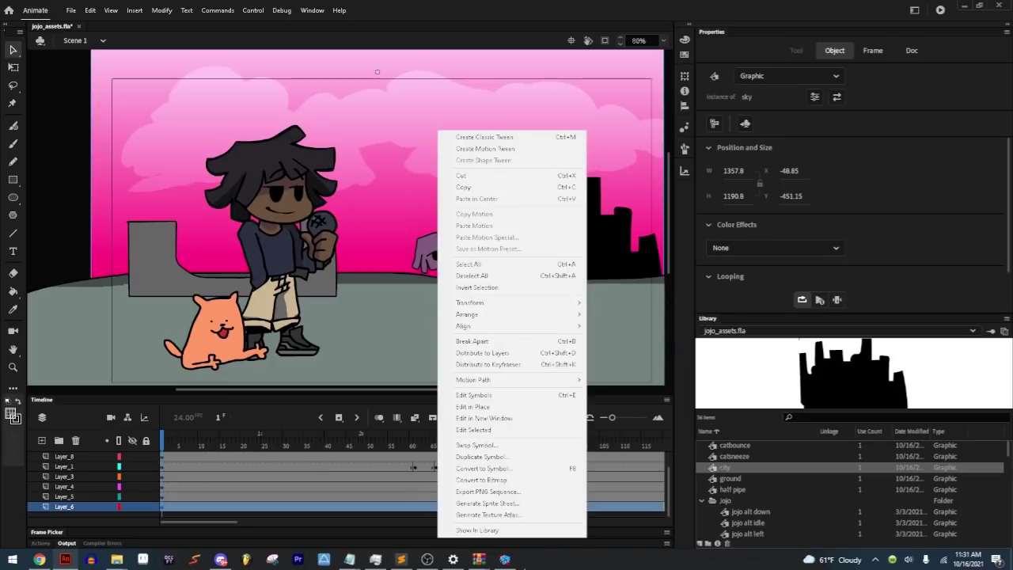
click(475, 535)
right_click(739, 497)
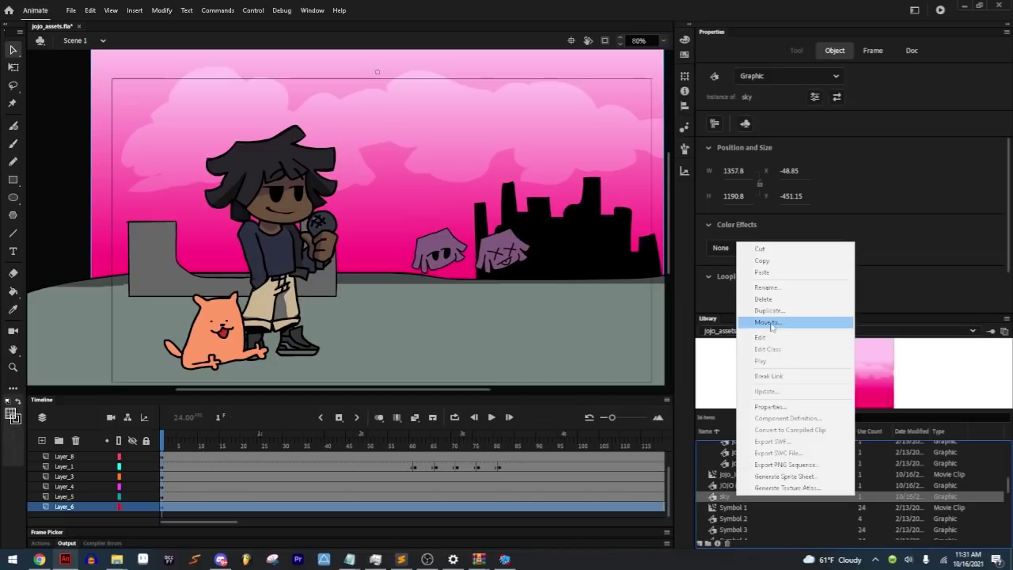
click(779, 465)
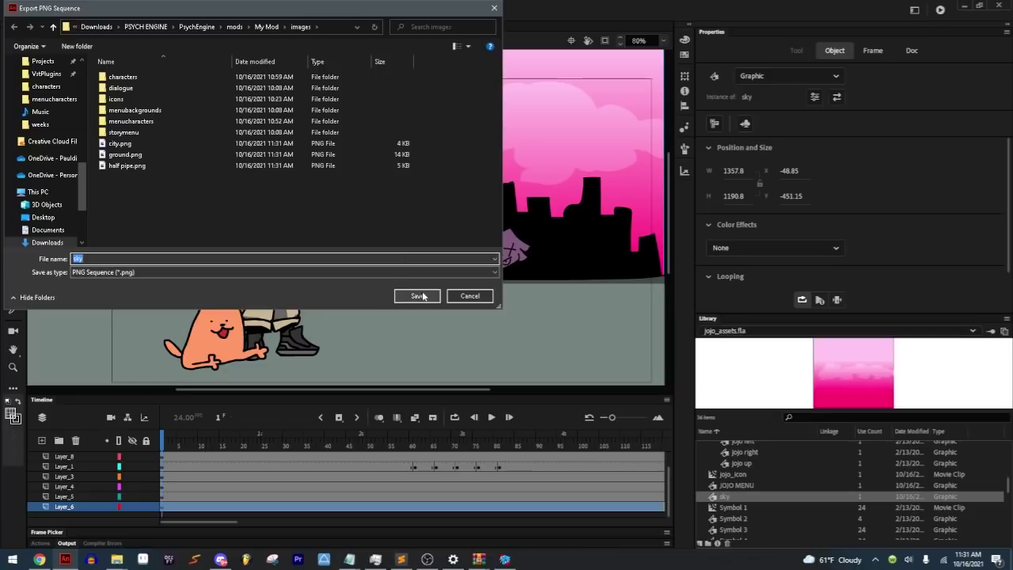
click(419, 295)
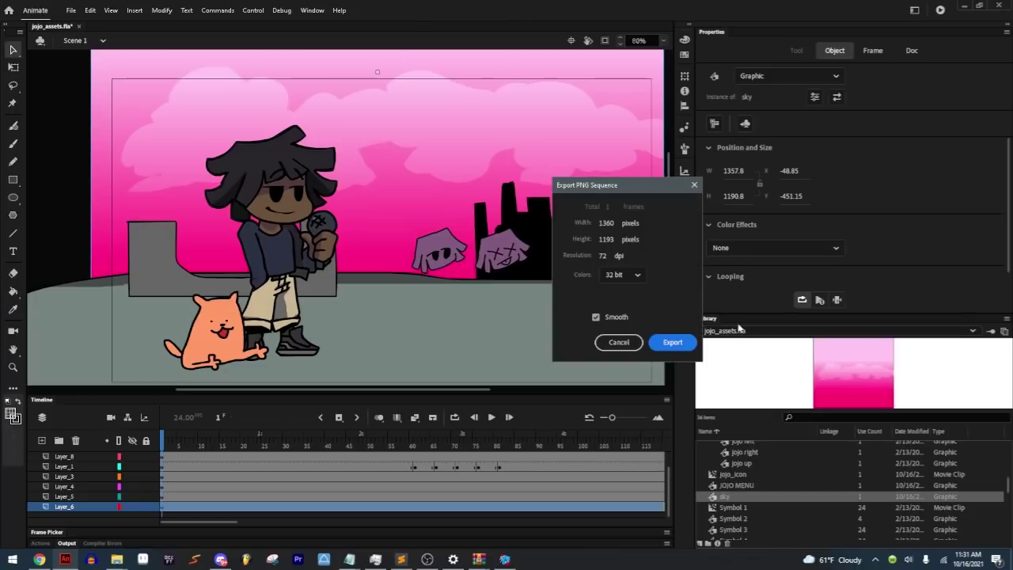
click(671, 342)
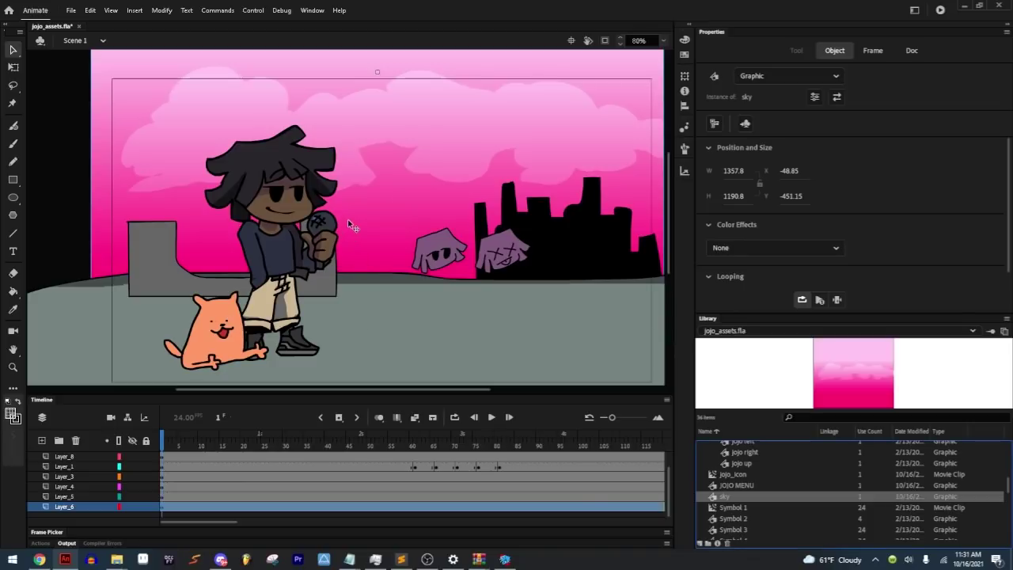
Step: Switch to Sublime Text and place the cursor on the empty line 3 of exampleStage.lua
drag(231, 436, 340, 431)
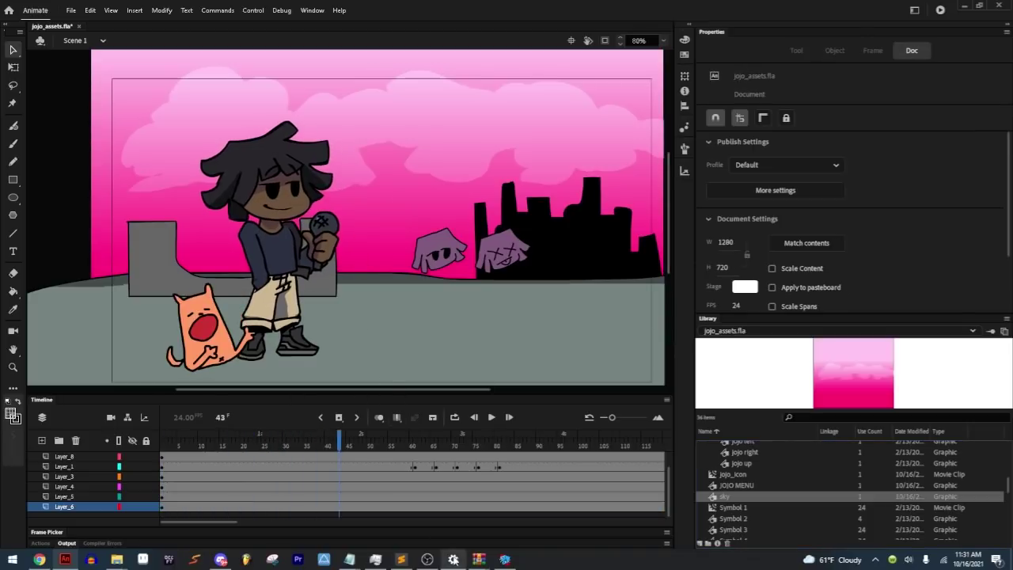
click(401, 560)
click(308, 64)
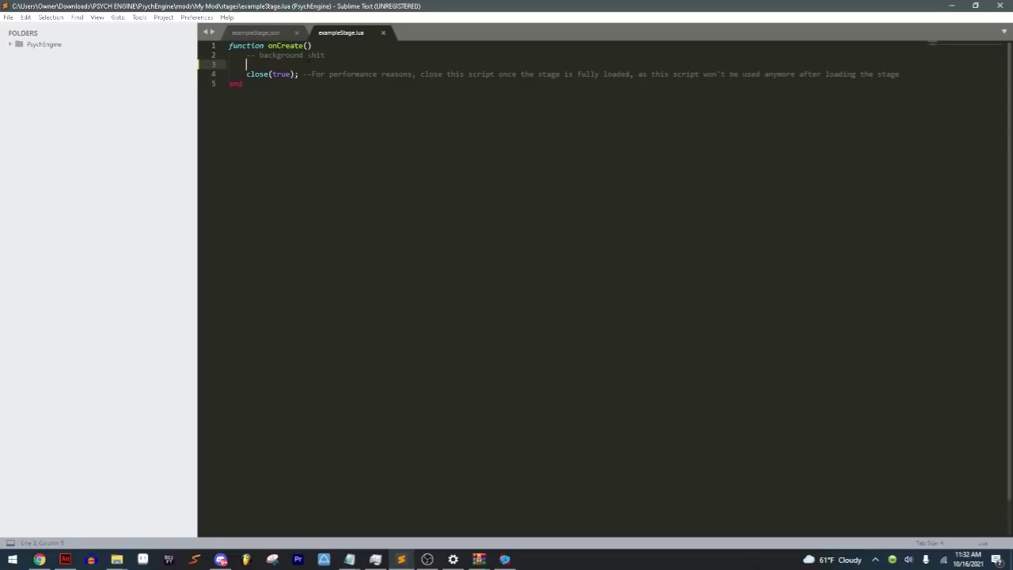
Step: Write an addLuaSprite() call on line 3, inside the onCreate function of the stage script
text(a)
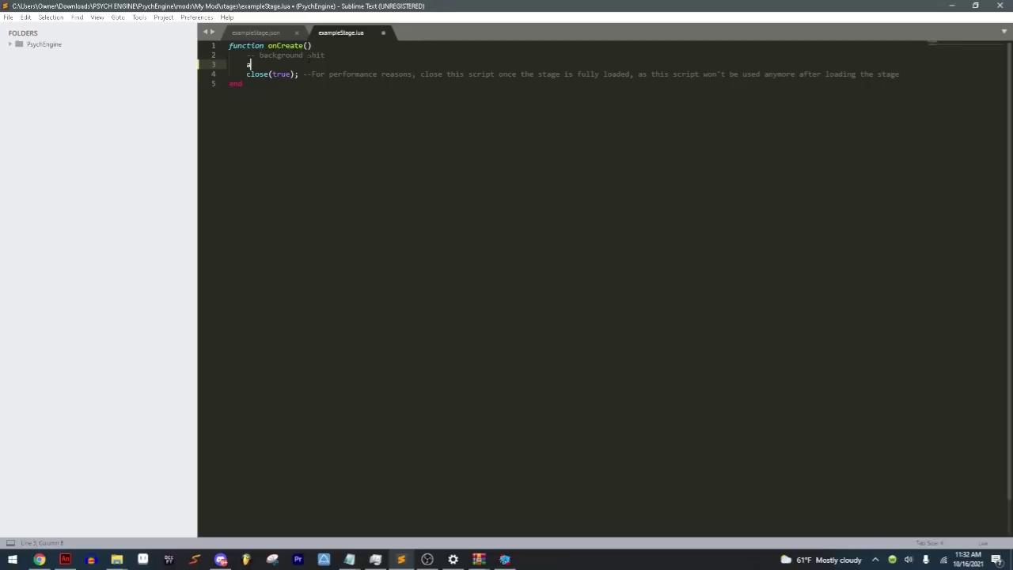
text(dd())
text(LuaSp)
text(rite)
drag(246, 64, 306, 65)
key(Right)
Step: Delete the entire contents of exampleStage.lua and save the empty file
key(ctrl+a)
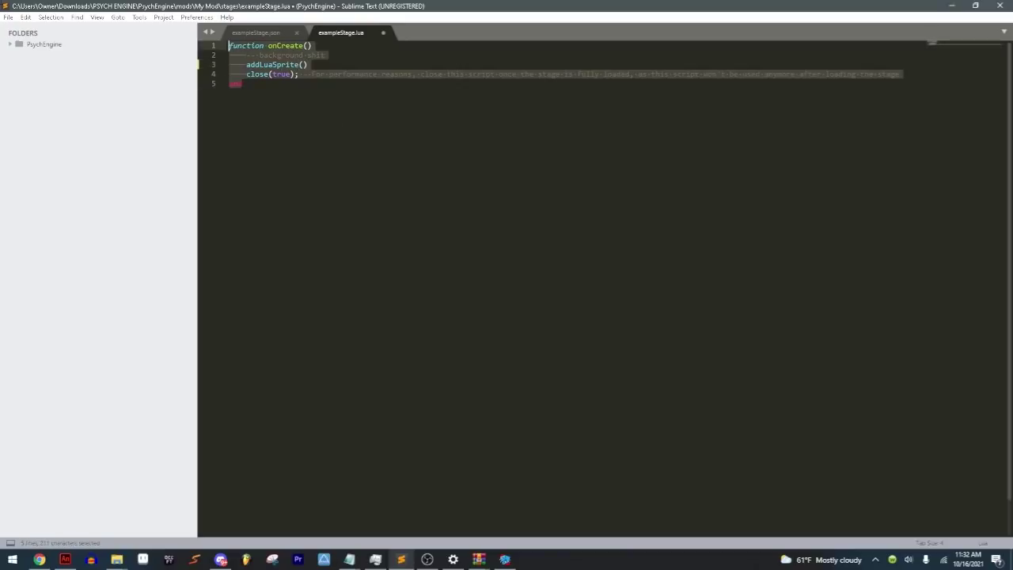
key(BackSpace)
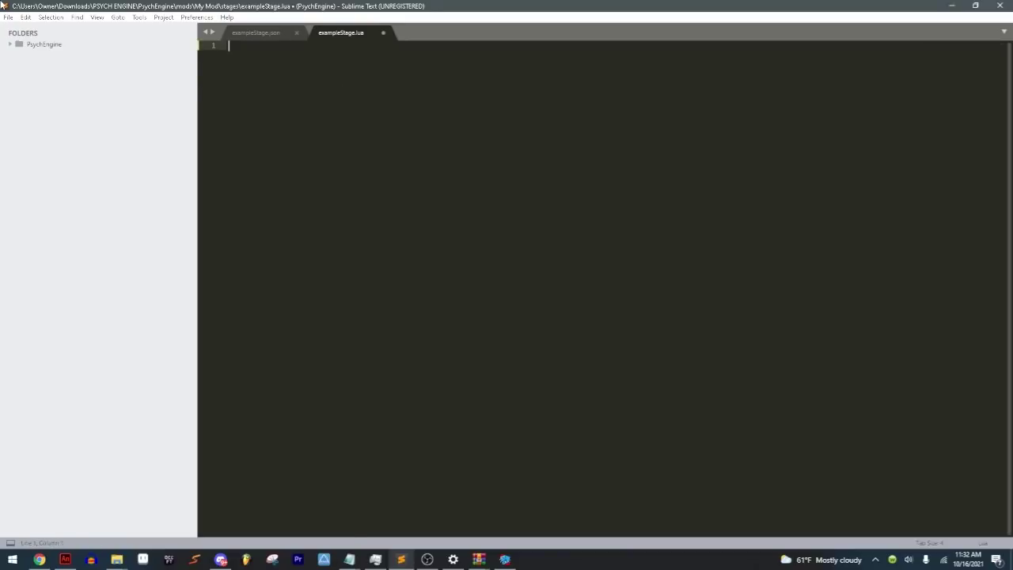
key(ctrl+s)
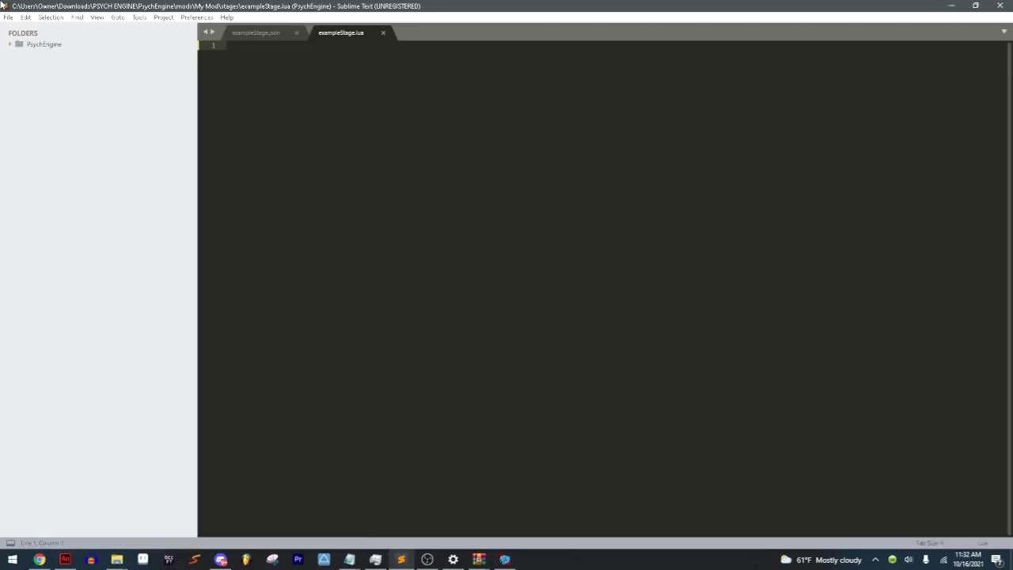
Step: Write an empty onCreate() function closed with end at the start of exampleStage.lua
text(function on)
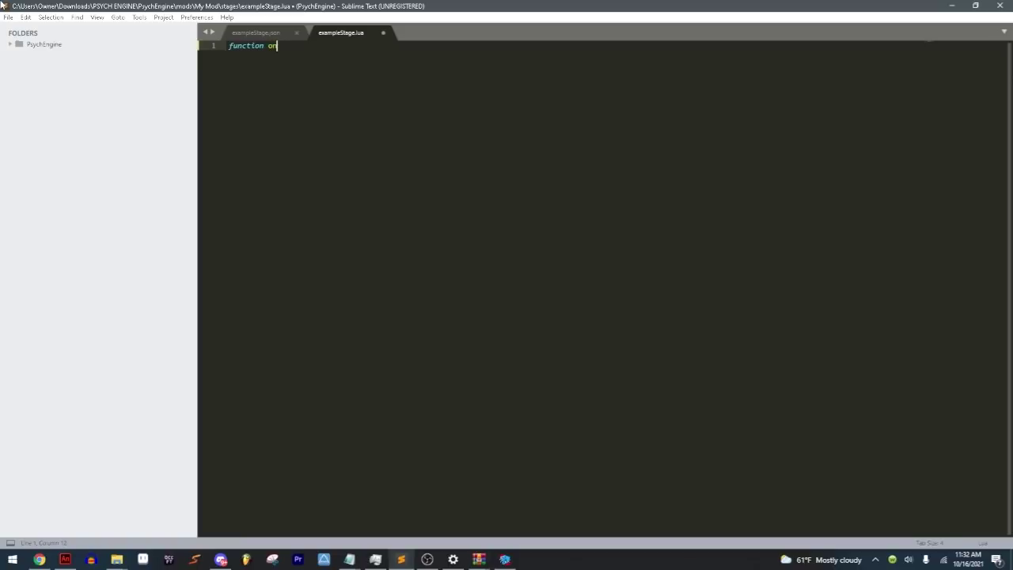
text(Create())
key(Return)
key(Return)
key(Return)
key(Return)
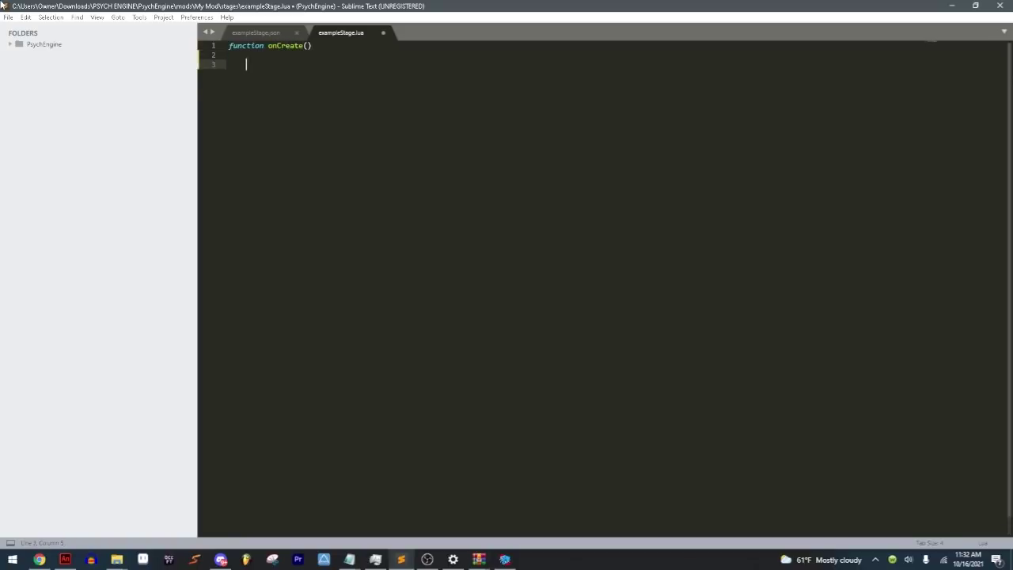
text(end)
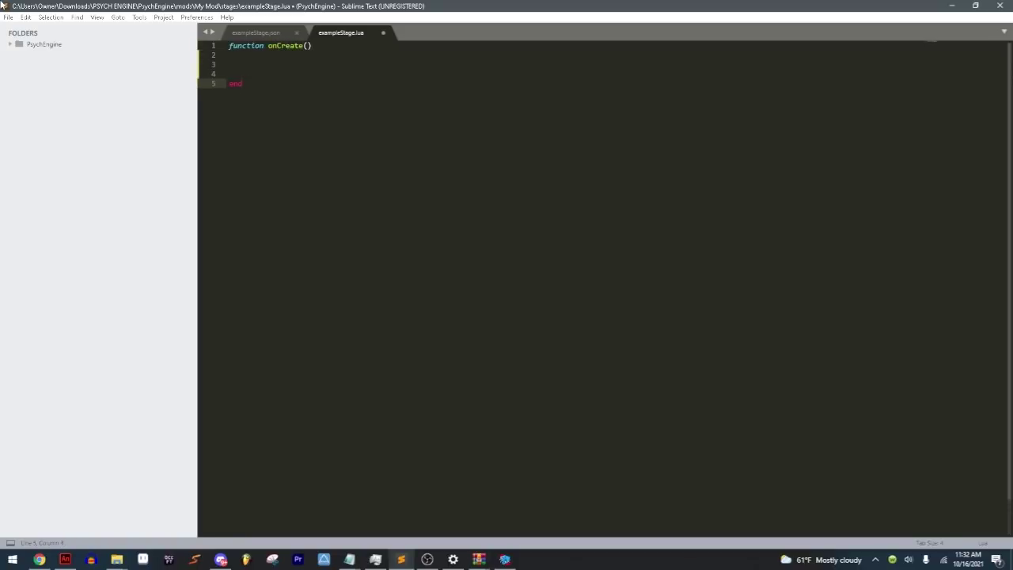
Step: Add an onBeatHit function stub below onCreate and comment its header with "--for every beat"
key(ctrl+a)
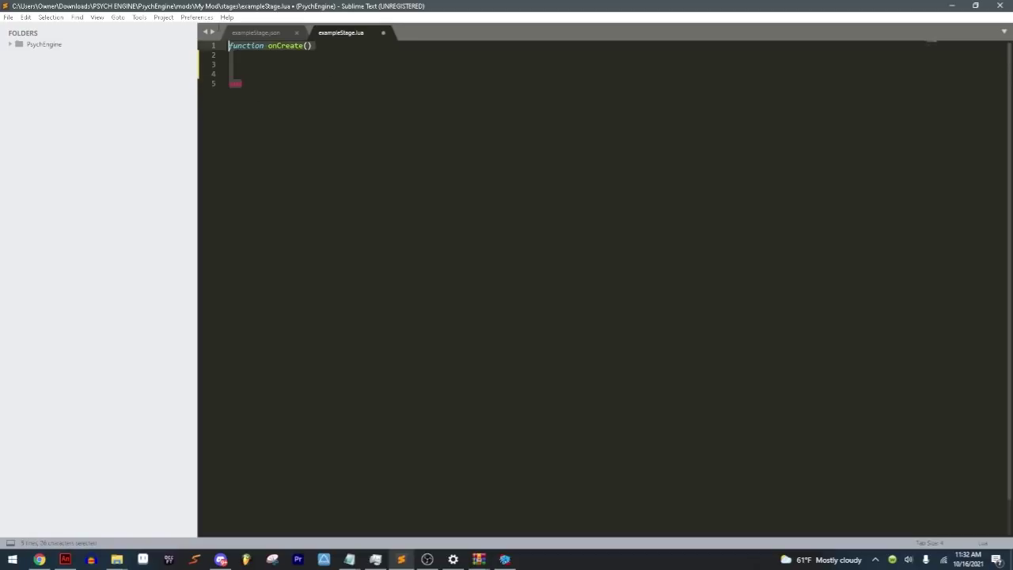
key(Right)
key(Return)
key(Return)
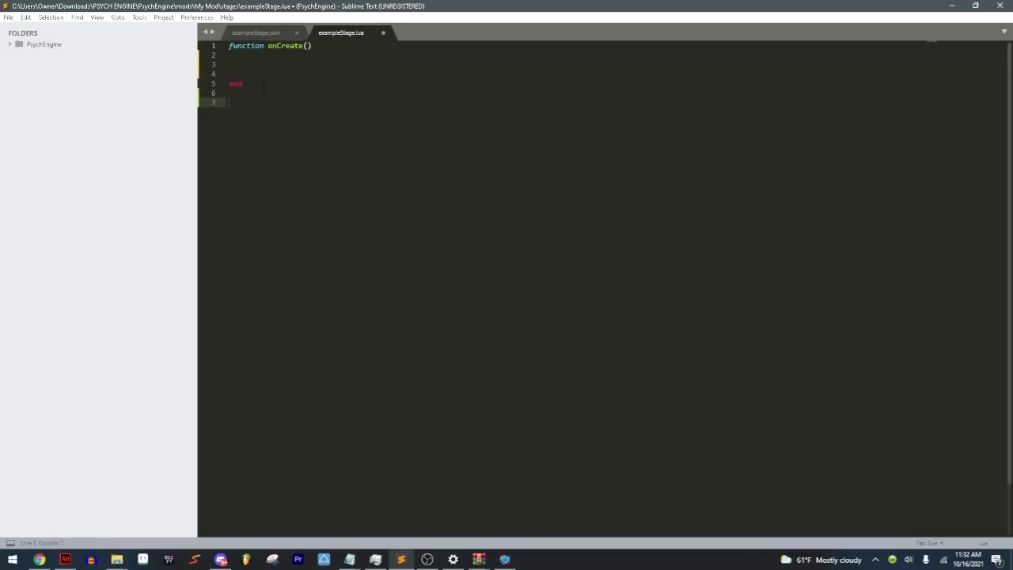
text(funct)
key(Tab)
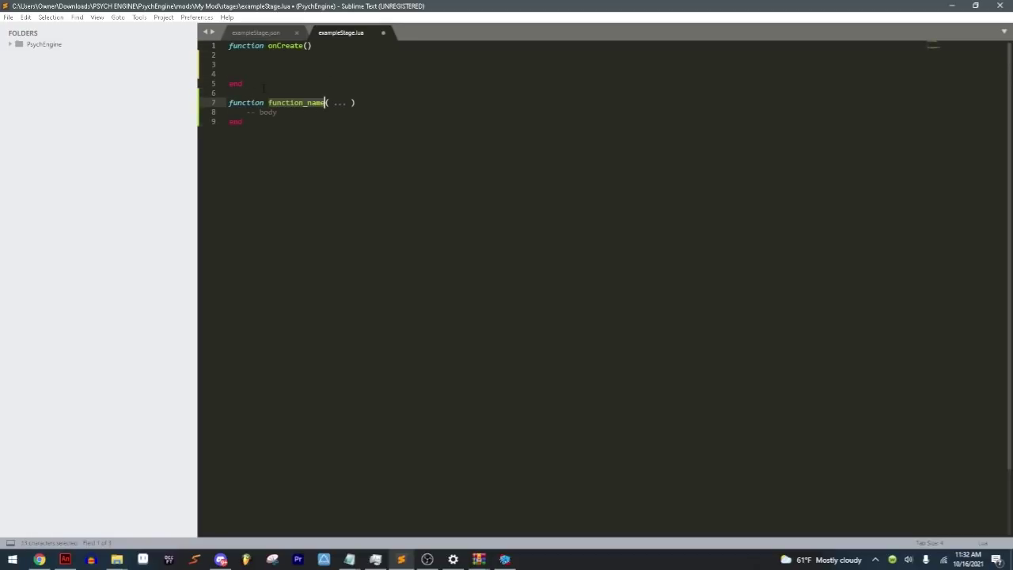
text(on)
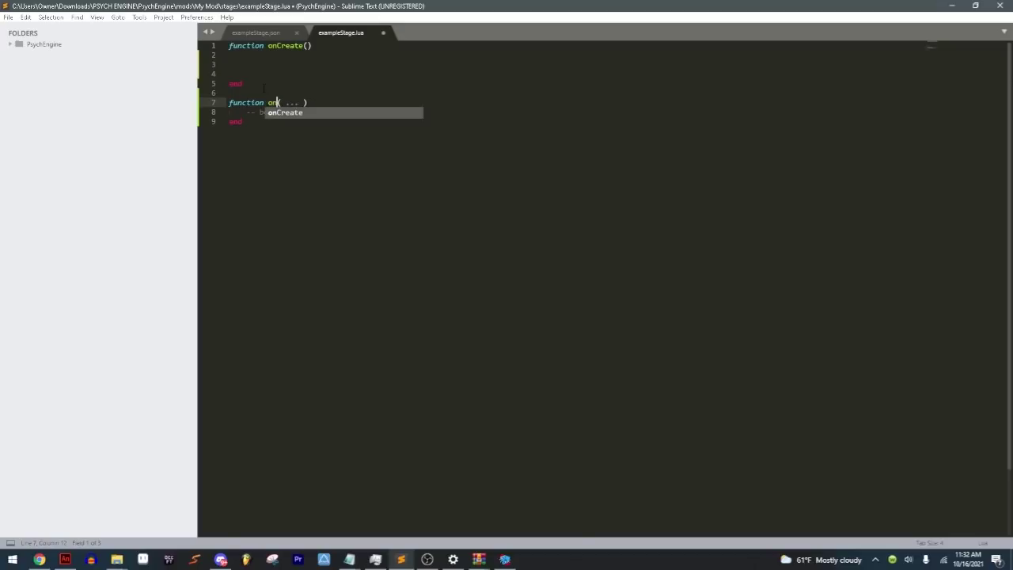
text(BeatHit)
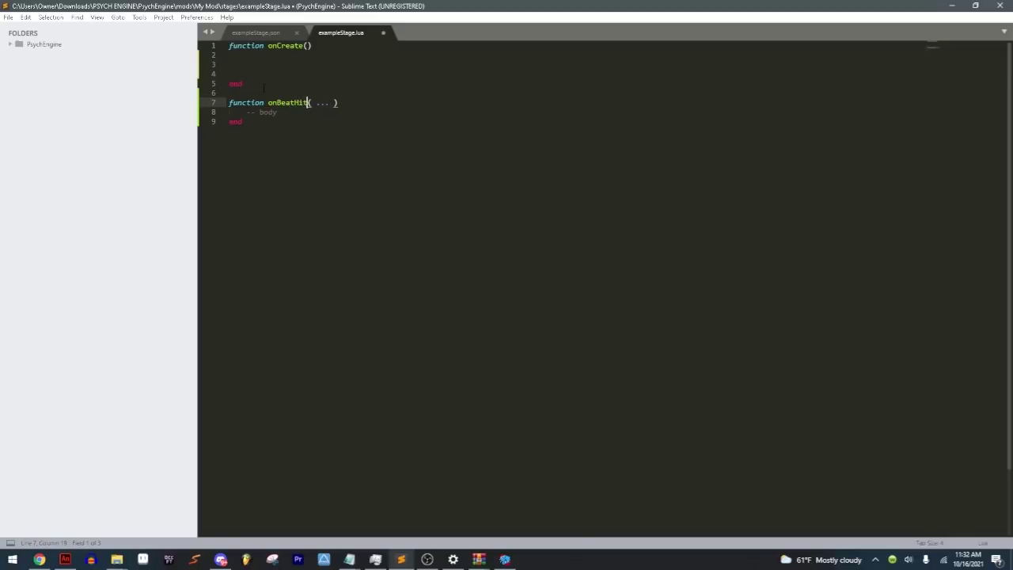
click(350, 103)
text(--for every beat)
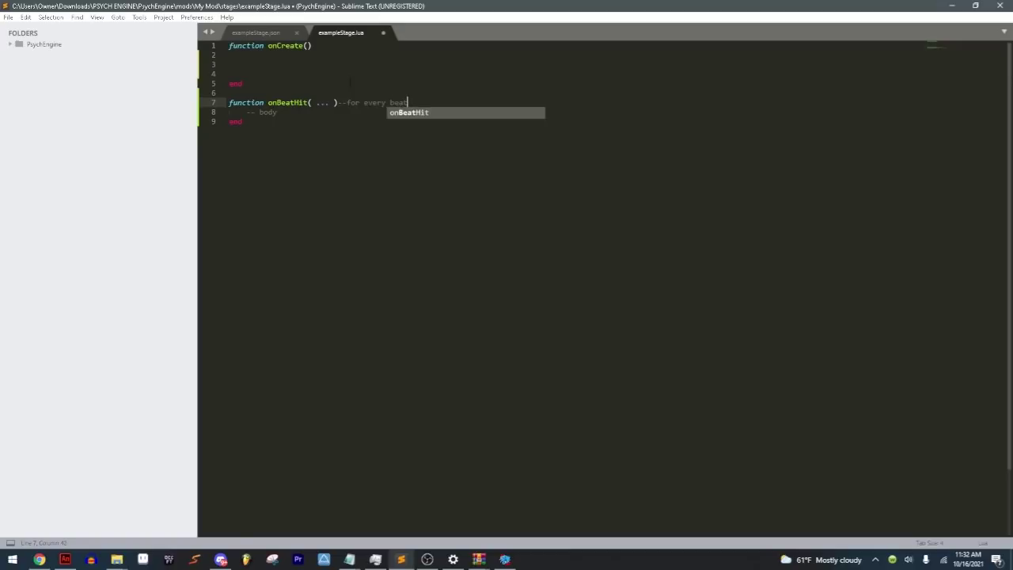
Step: Add an onStepHit function stub below the onBeatHit function
click(327, 139)
key(Return)
key(Return)
text(func)
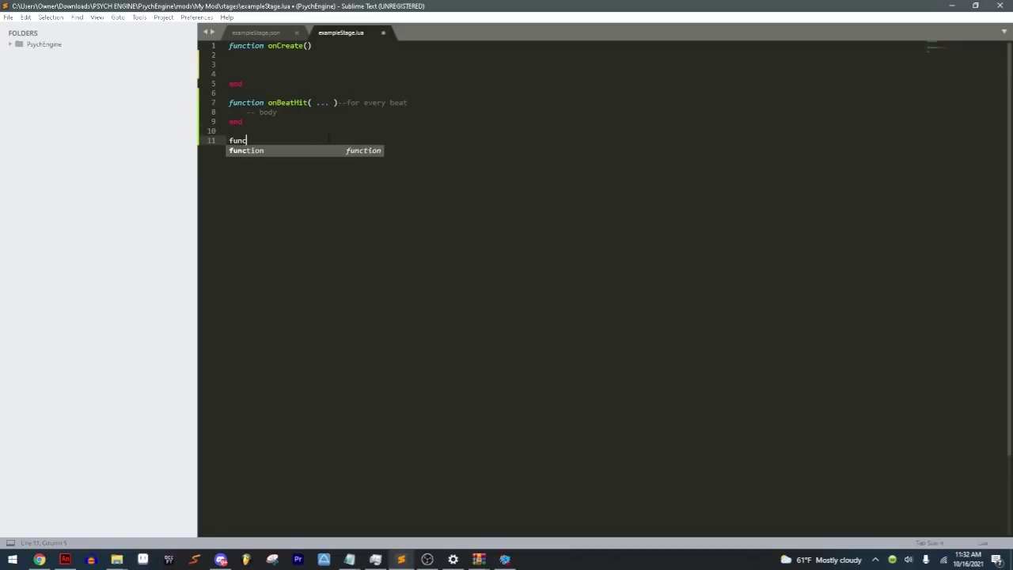
key(Tab)
key(BackSpace)
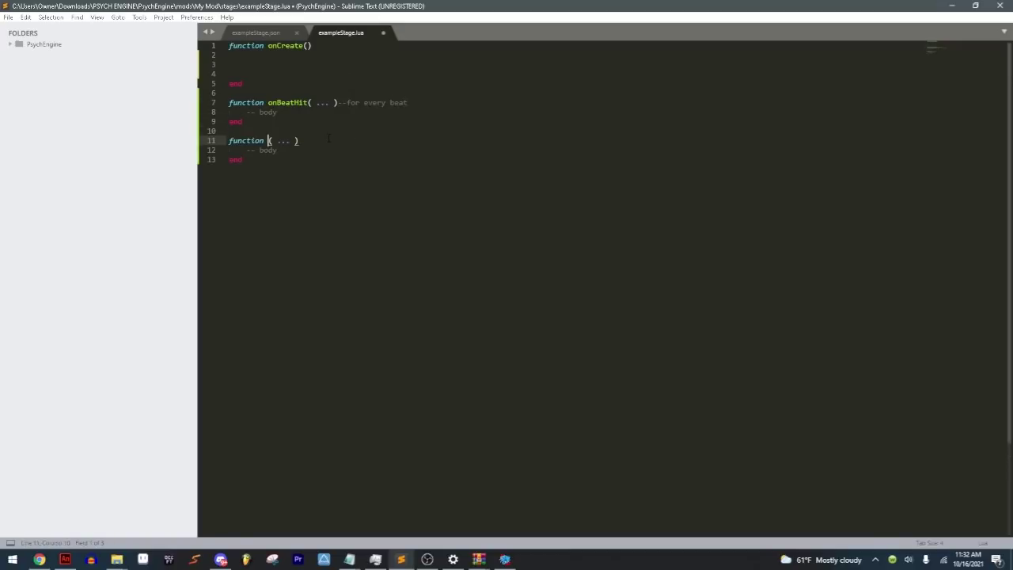
text(onStepHit)
click(427, 560)
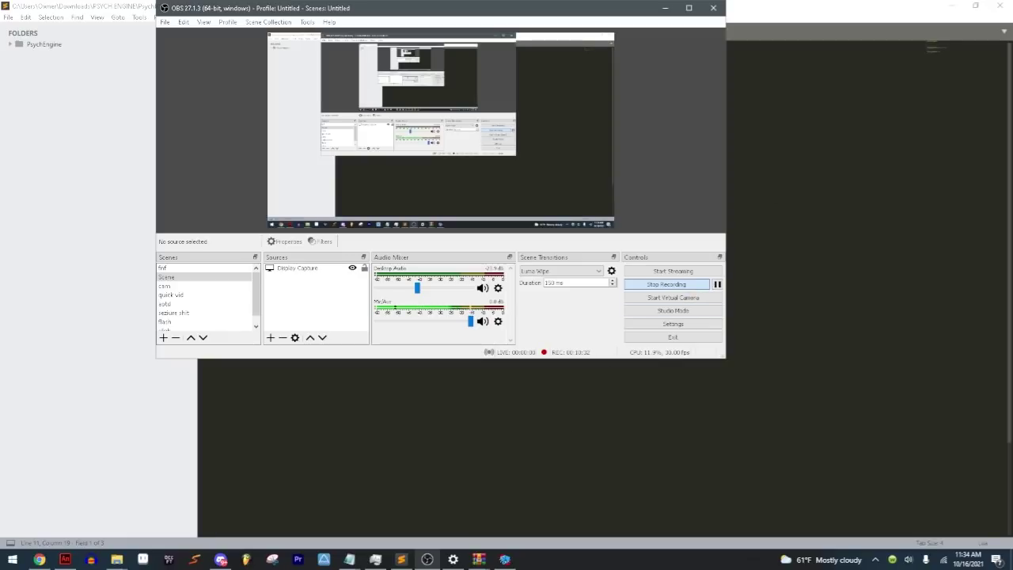
click(153, 115)
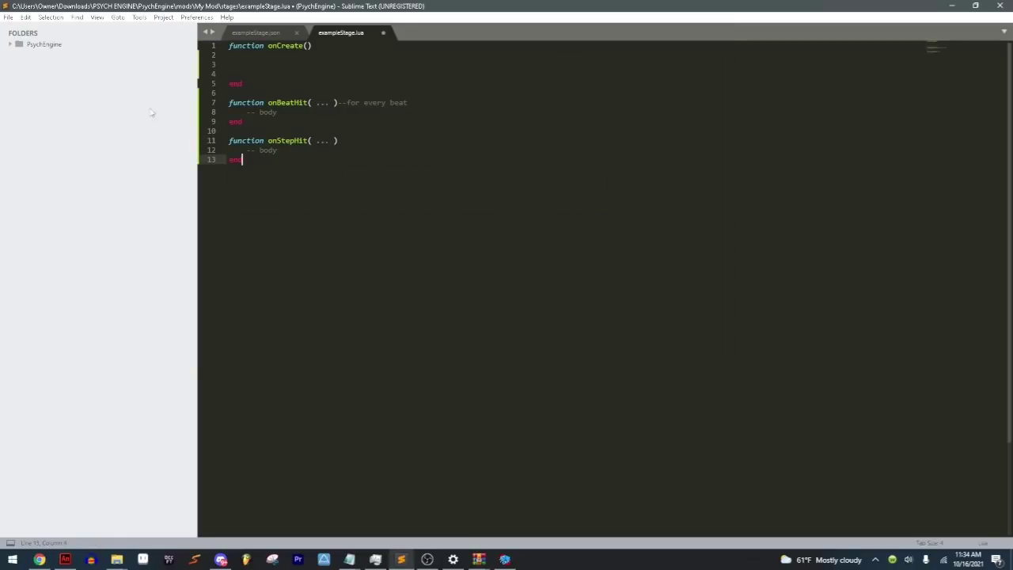
Step: Comment the onStepHit function header with "-- for every step"
drag(267, 140, 333, 140)
click(337, 140)
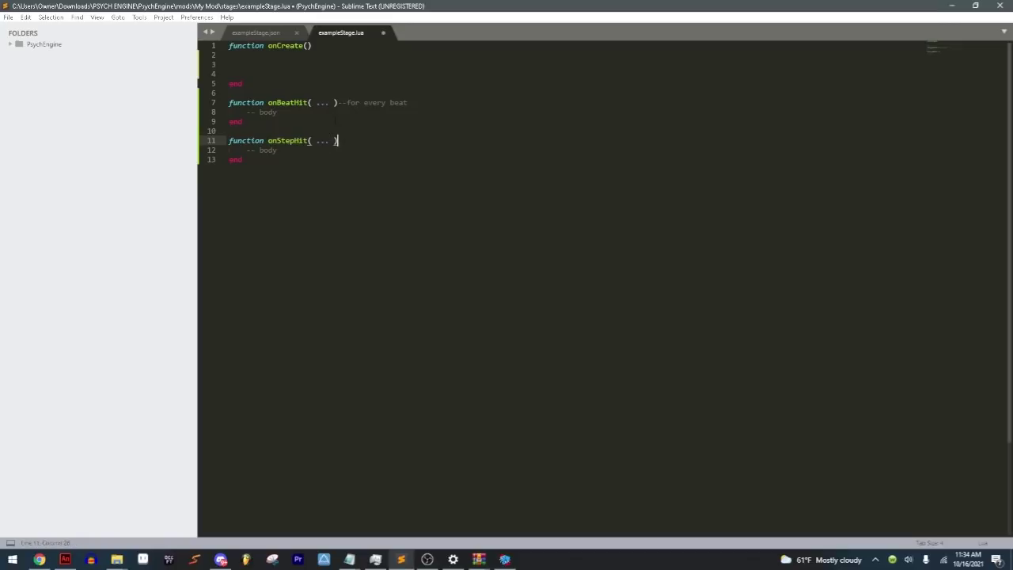
text(-- for every step)
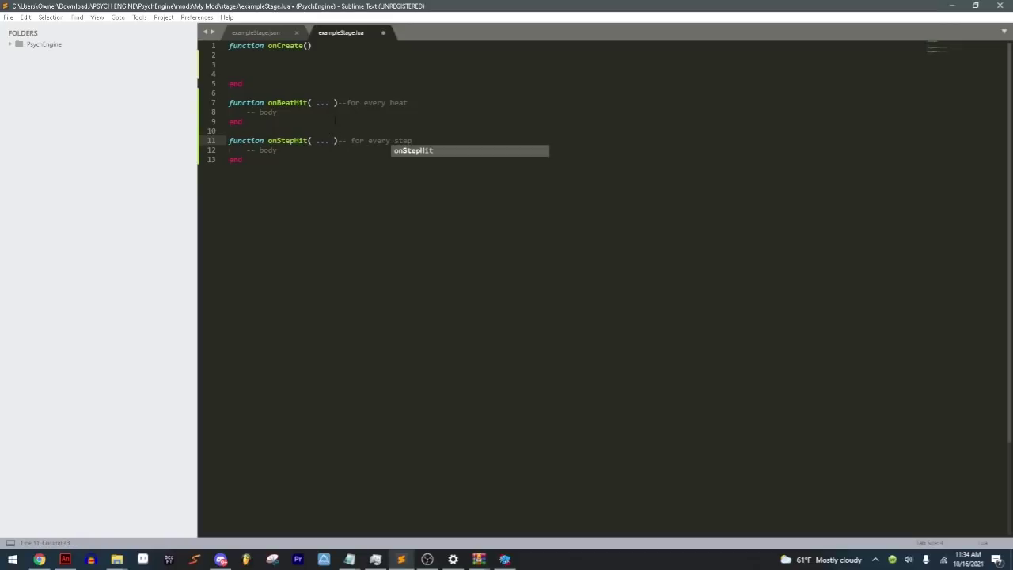
key(Escape)
Step: Add an onUpdate function stub below the onStepHit function
key(Down)
key(Down)
key(Return)
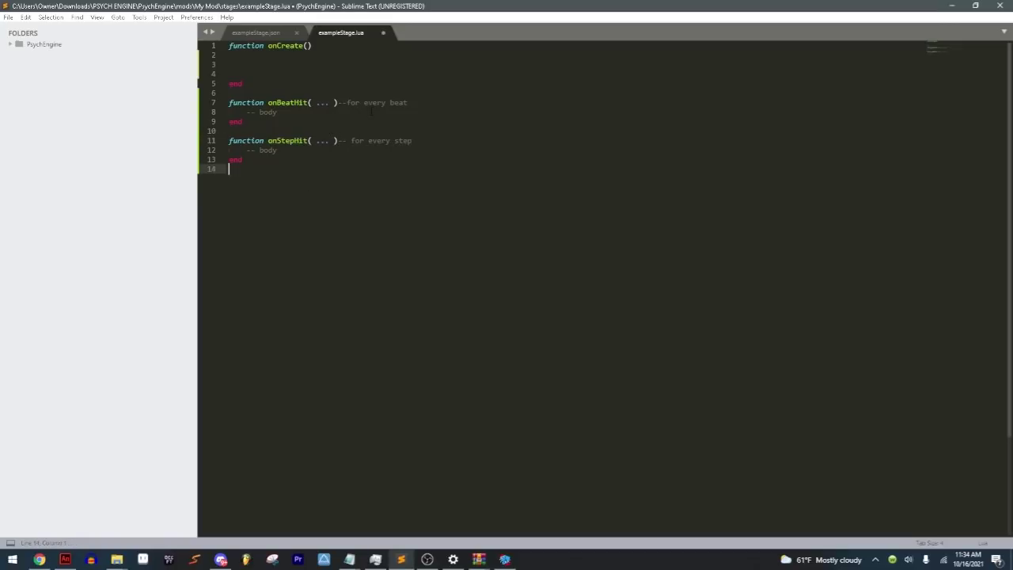
key(Return)
text(func)
key(Escape)
key(Tab)
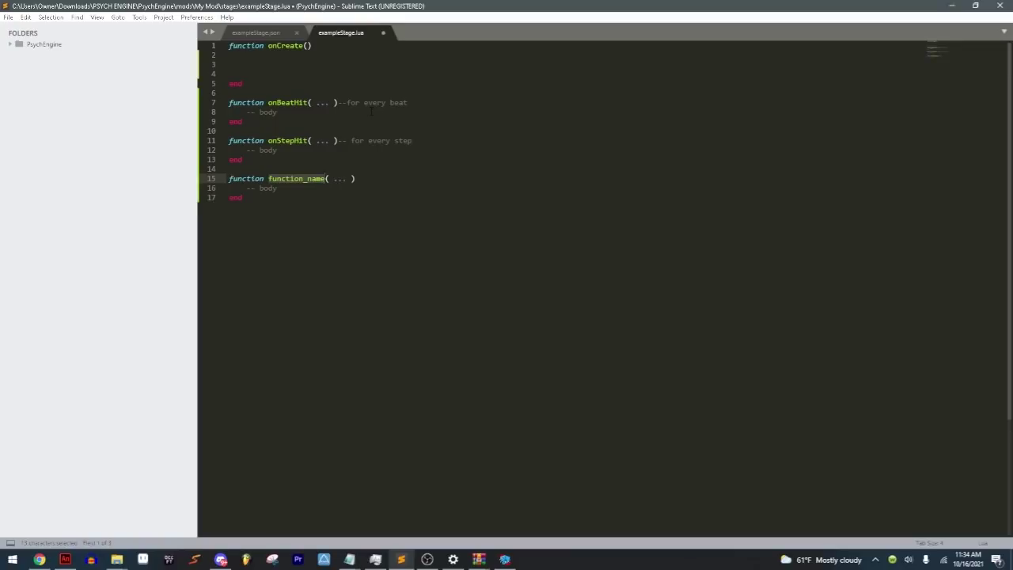
text(onUpdate)
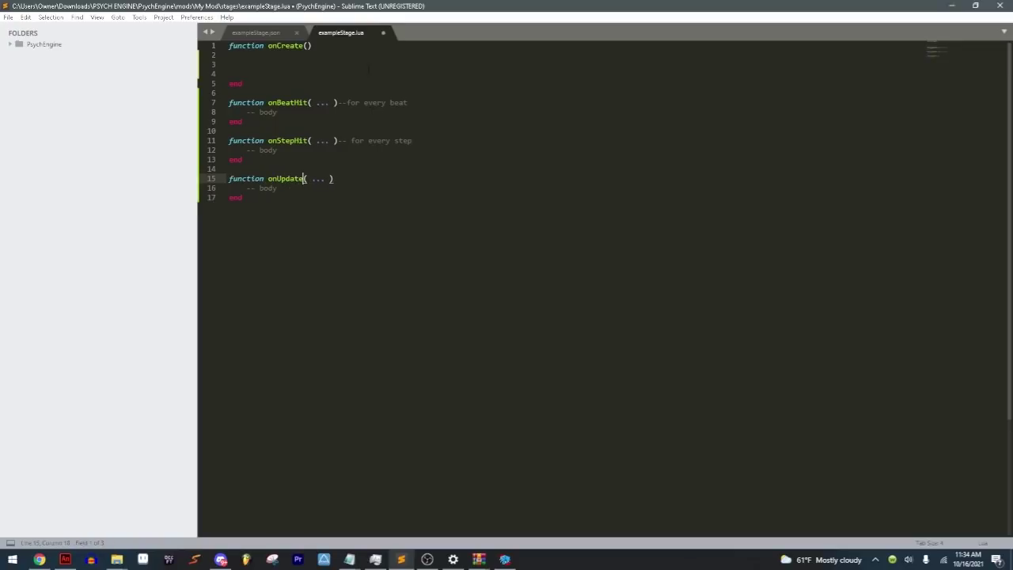
click(289, 194)
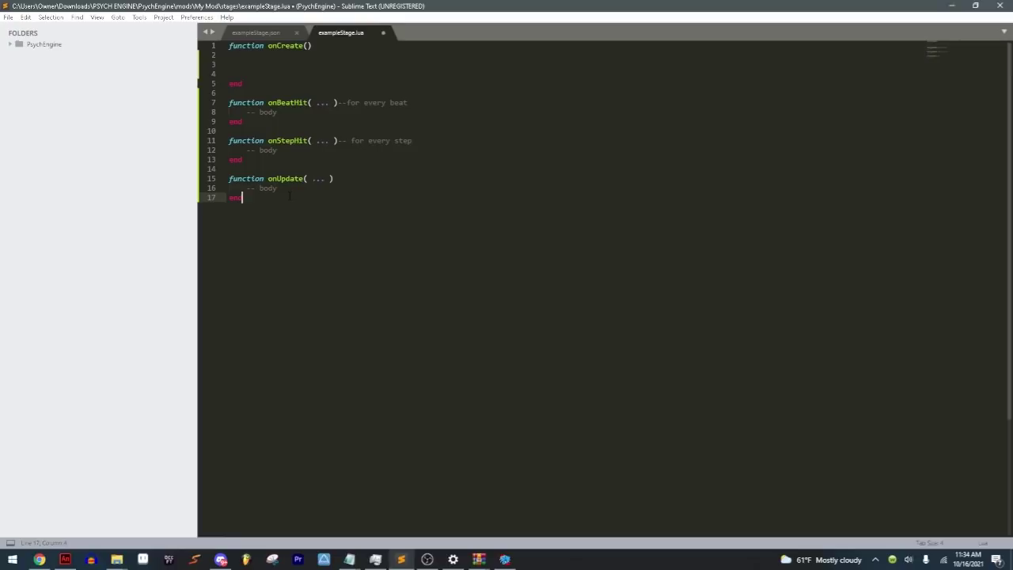
key(Return)
key(Return)
text(func)
key(Tab)
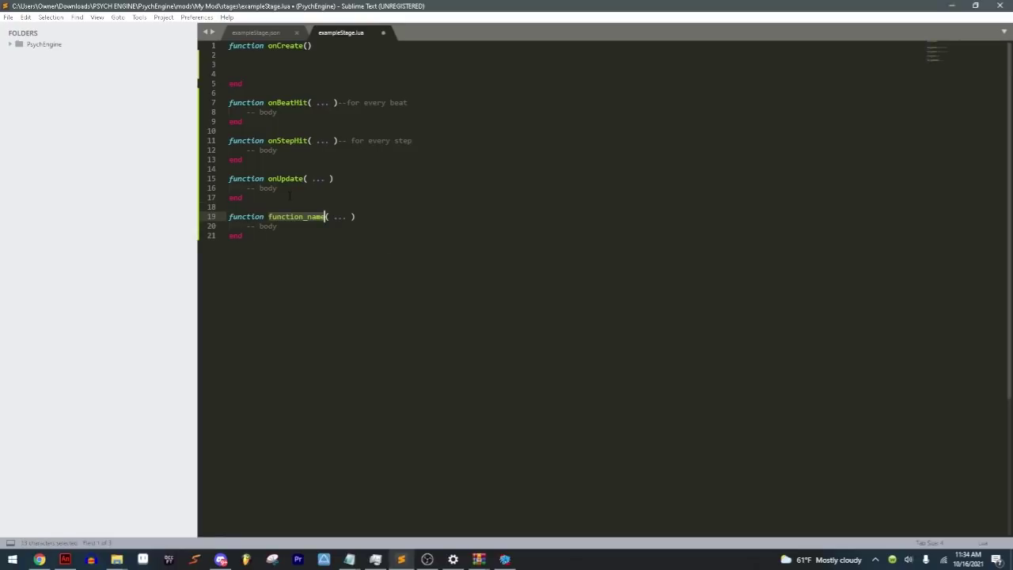
text(on)
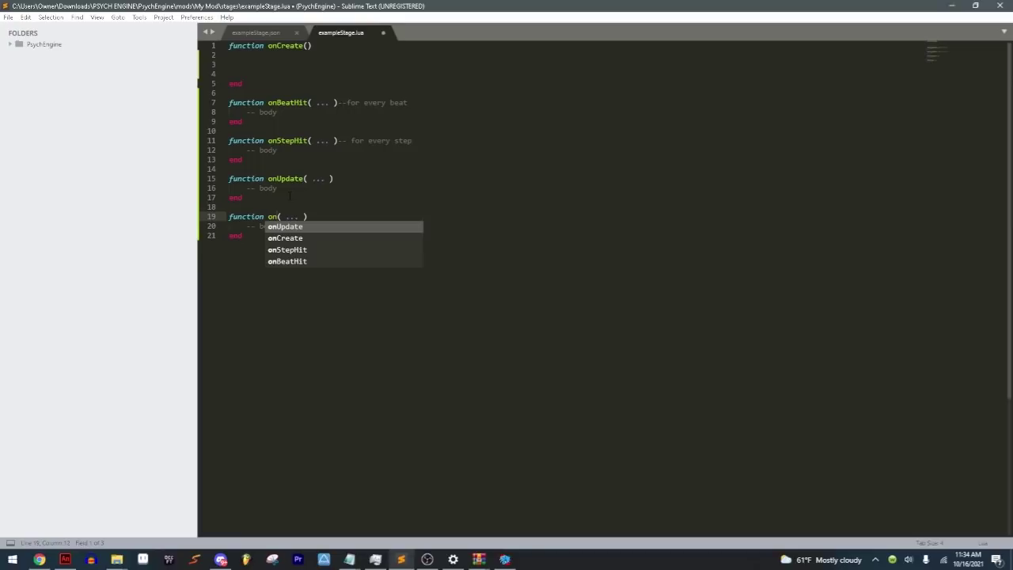
drag(228, 207, 274, 316)
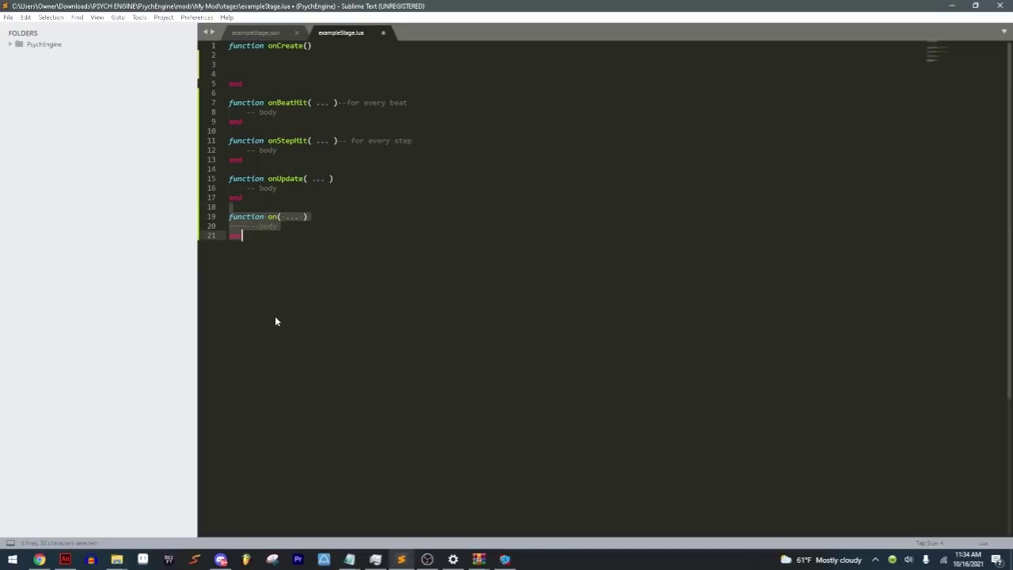
key(BackSpace)
Step: Save the script and write an indented addLuaSprite('theGround','ground') call on line 3 inside onCreate
key(ctrl+s)
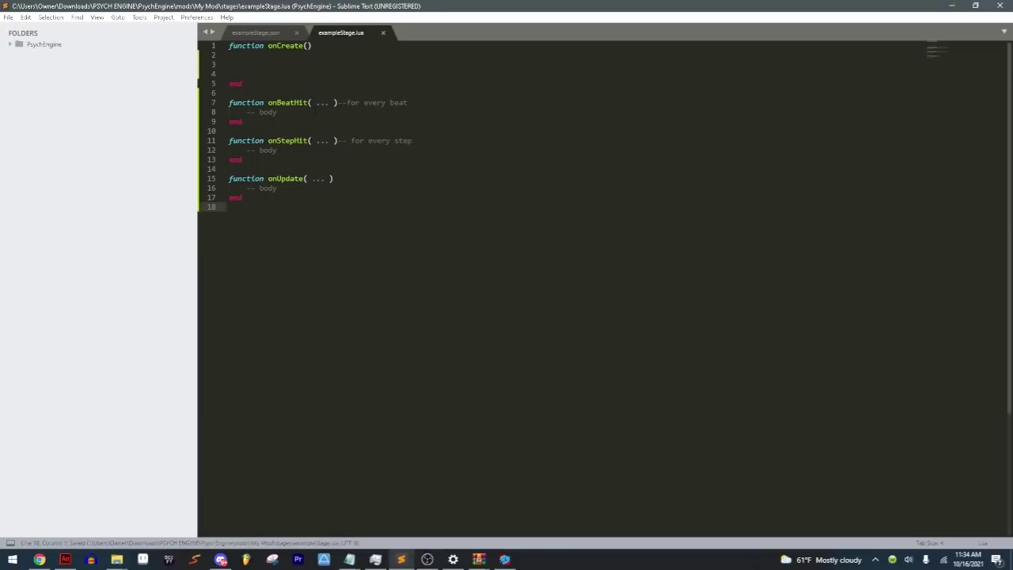
click(258, 65)
key(Tab)
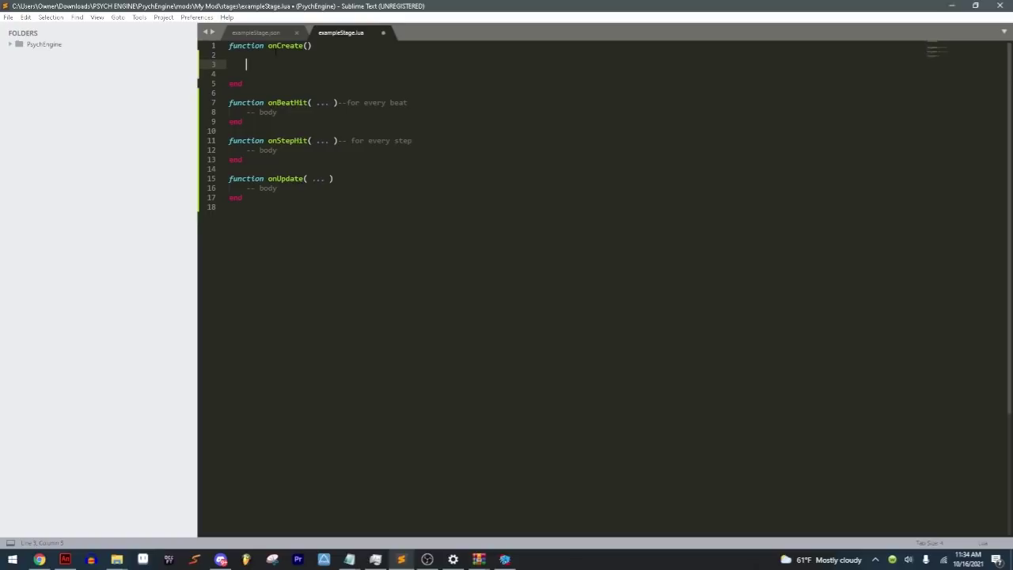
text(addLuaSprite('theGround','ground)
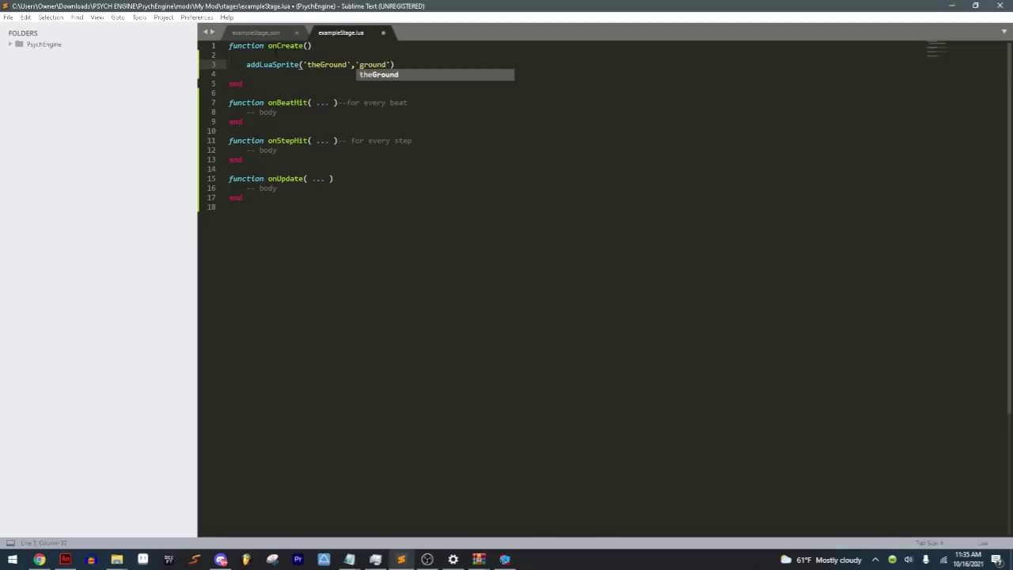
key(Right)
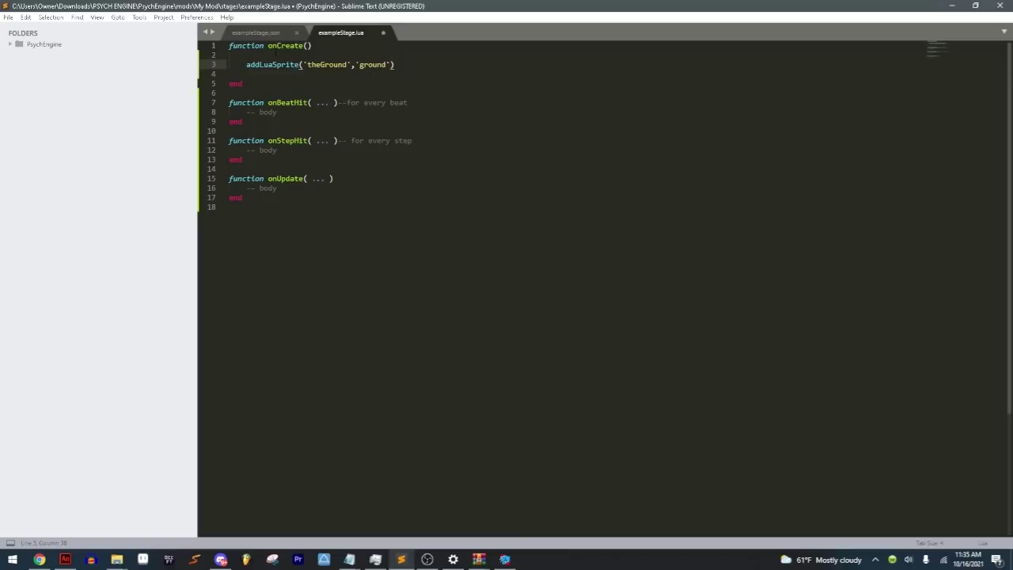
Step: Append the position arguments 0 and 1000 to the 'theGround' sprite call and save the file
text(,)
text(1000)
key(BackSpace)
key(BackSpace)
key(BackSpace)
key(BackSpace)
text(0,1000)
key(ctrl+s)
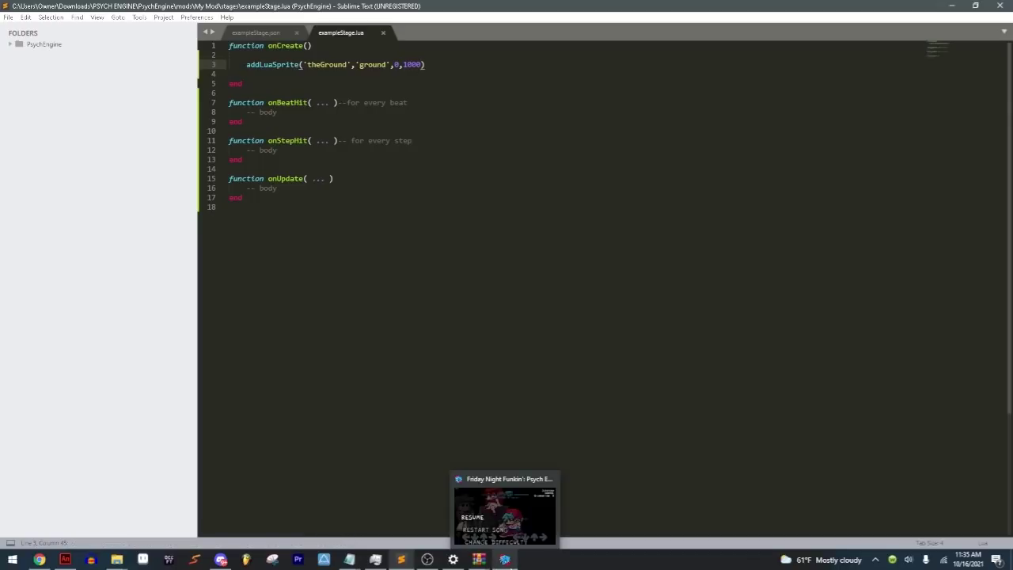
Step: Change the function name on line 3 from addLuaSprite to makeLuaSprite, keeping its arguments
drag(259, 64, 298, 65)
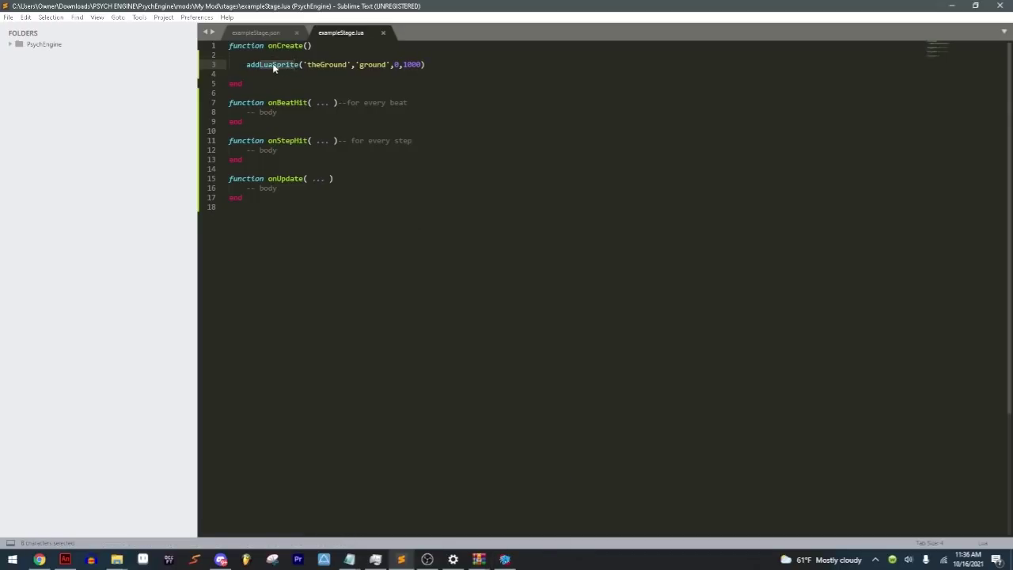
click(273, 65)
click(259, 64)
key(BackSpace)
key(BackSpace)
key(BackSpace)
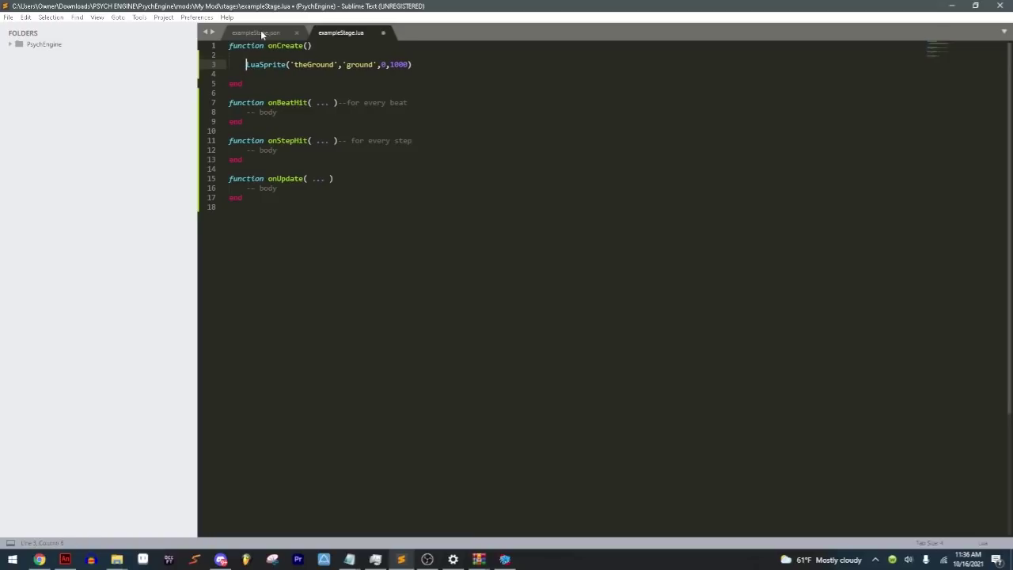
text(make)
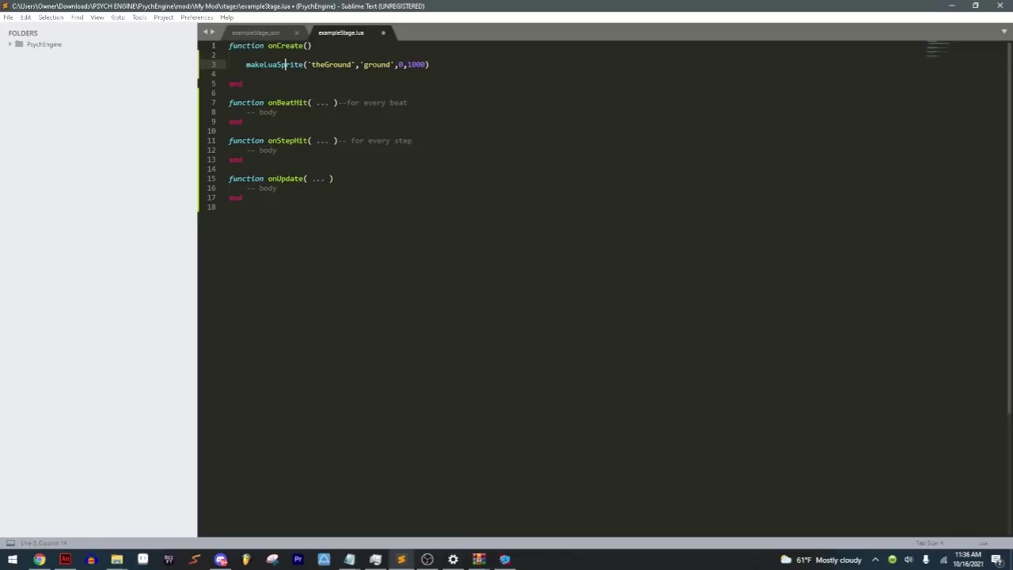
Step: Add an addLuaSprite() call with empty parentheses on a new line below the makeLuaSprite call
click(441, 64)
key(Return)
text(ad)
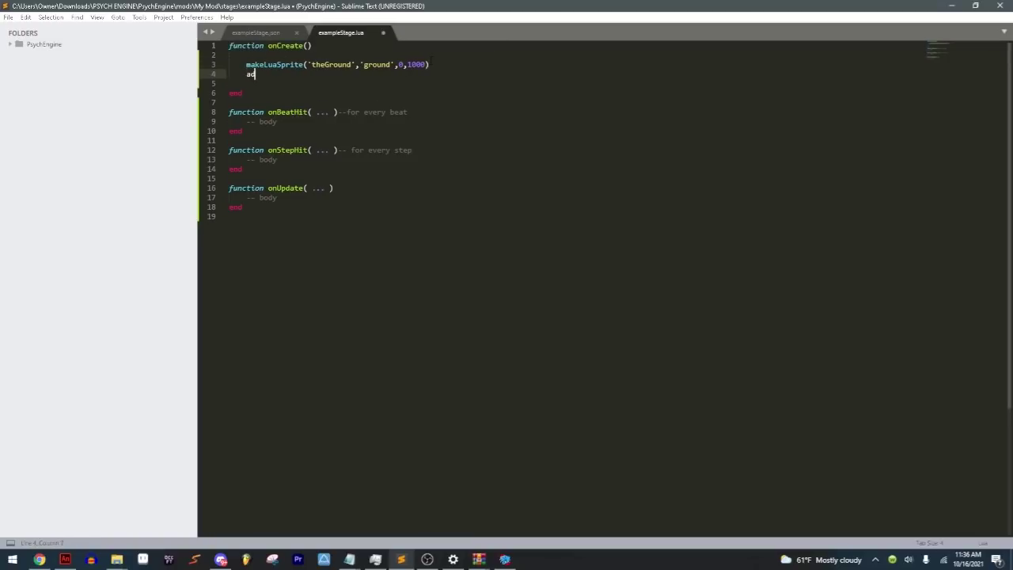
text(dLuaSprite())
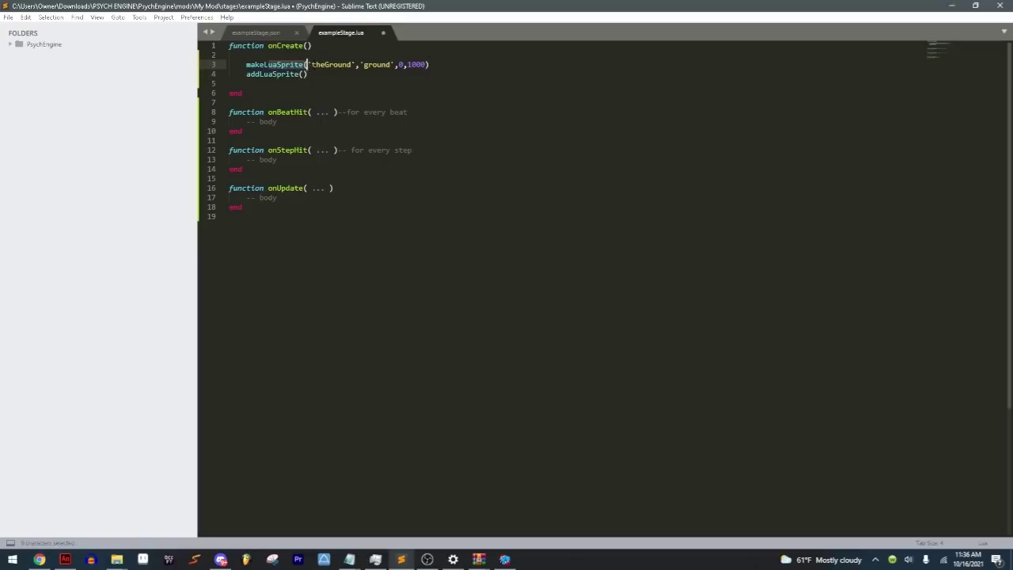
Step: Pass the sprite tag 'theGround' from the makeLuaSprite line as the argument of addLuaSprite
click(230, 54)
drag(320, 64, 410, 64)
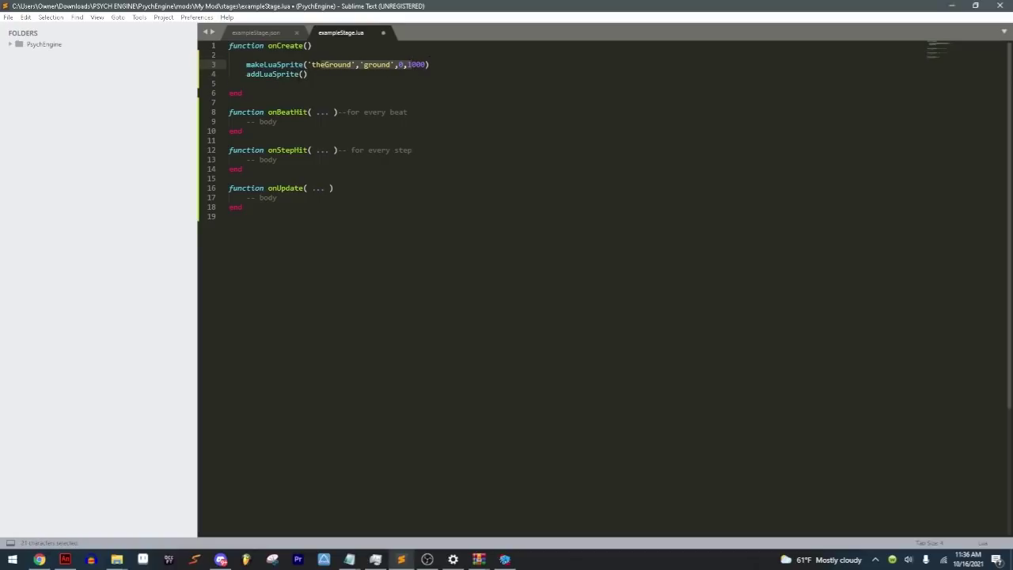
drag(266, 74, 301, 73)
click(302, 74)
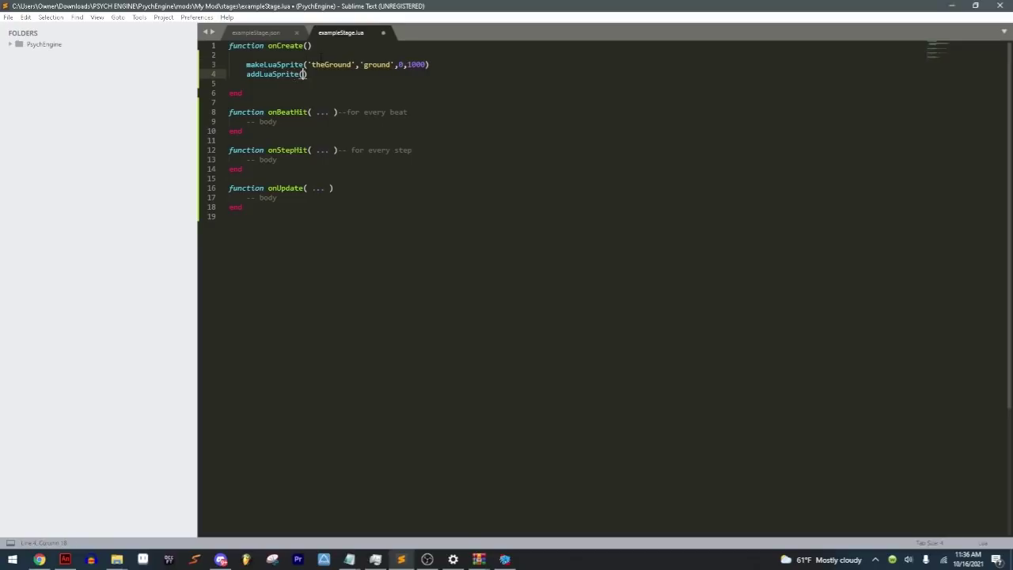
text(')
text(theG)
key(Return)
mouse_move(311, 65)
mouse_down()
mouse_move(347, 65)
mouse_move(311, 65)
mouse_up()
click(351, 65)
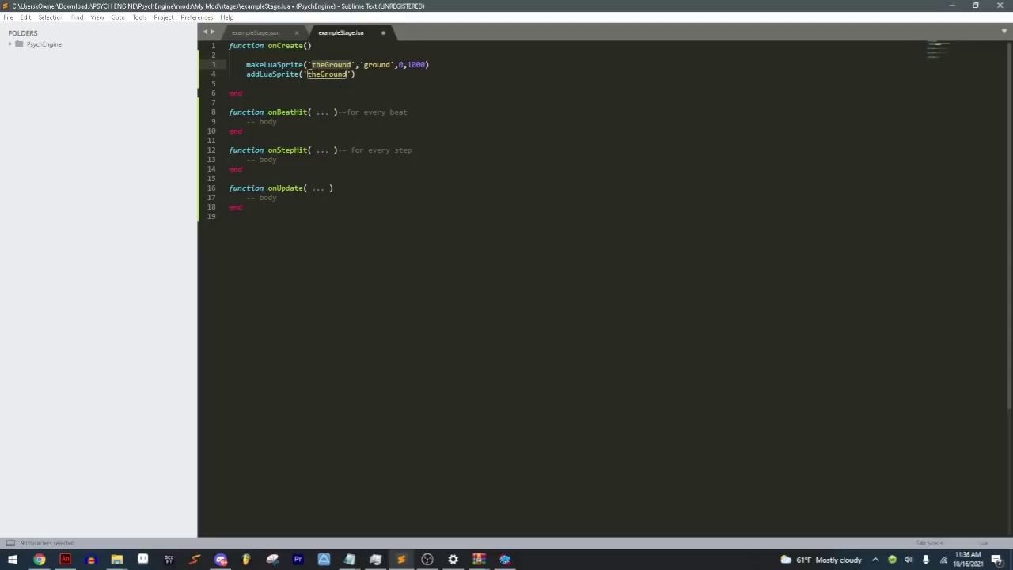
Step: Add false as the second argument of the addLuaSprite call for 'theGround' and save the script
click(228, 83)
key(ctrl+s)
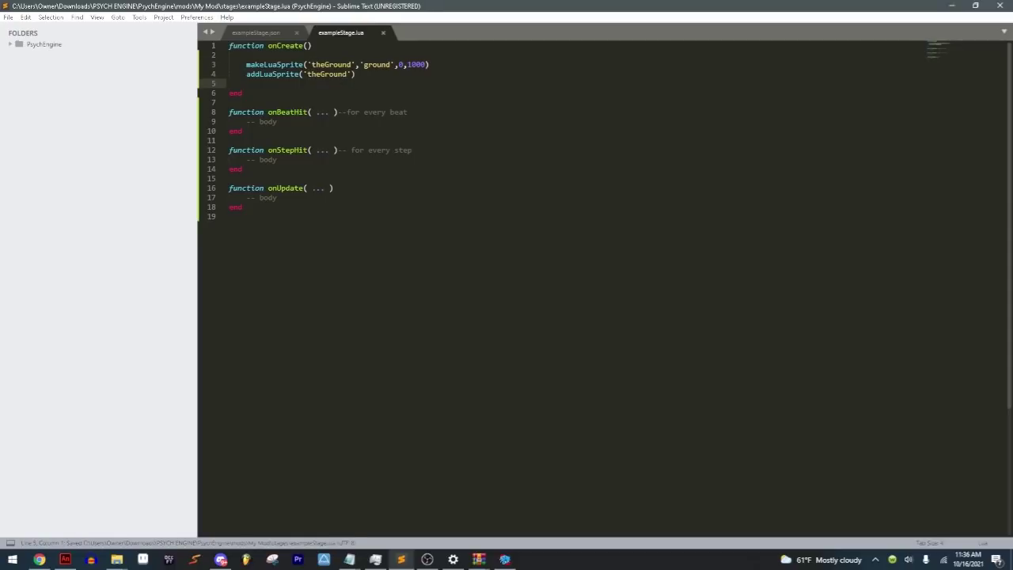
click(352, 74)
text(,)
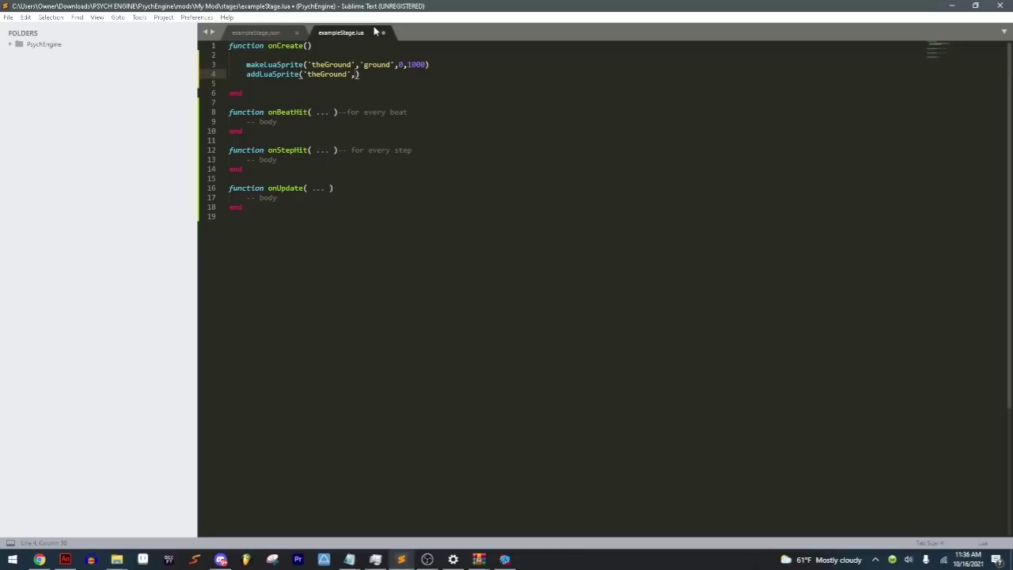
text(fals)
text(e)
key(ctrl+s)
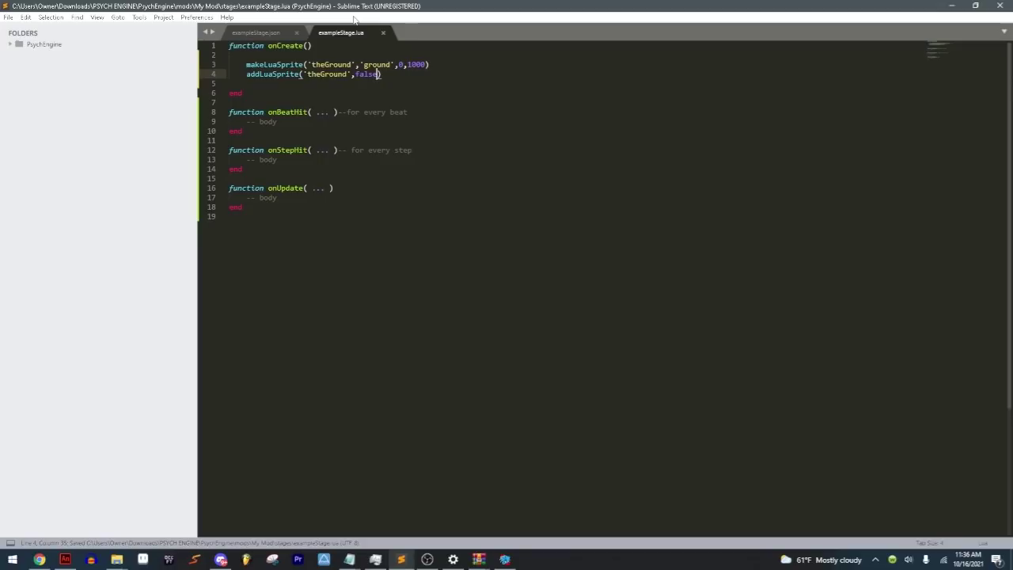
Step: Switch to Psych Engine and restart the Jojotune song to test the ground sprite
click(513, 560)
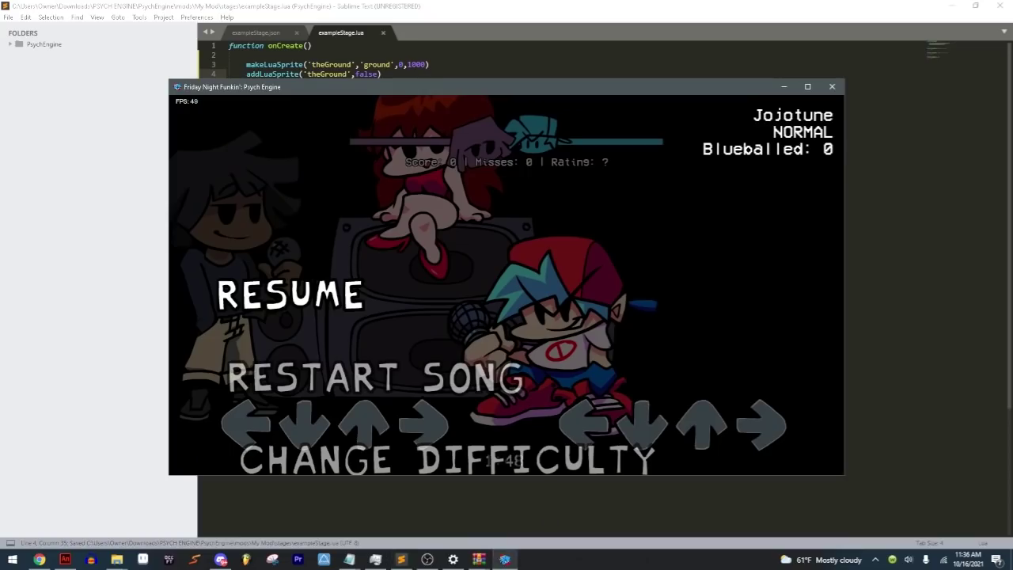
key(Down)
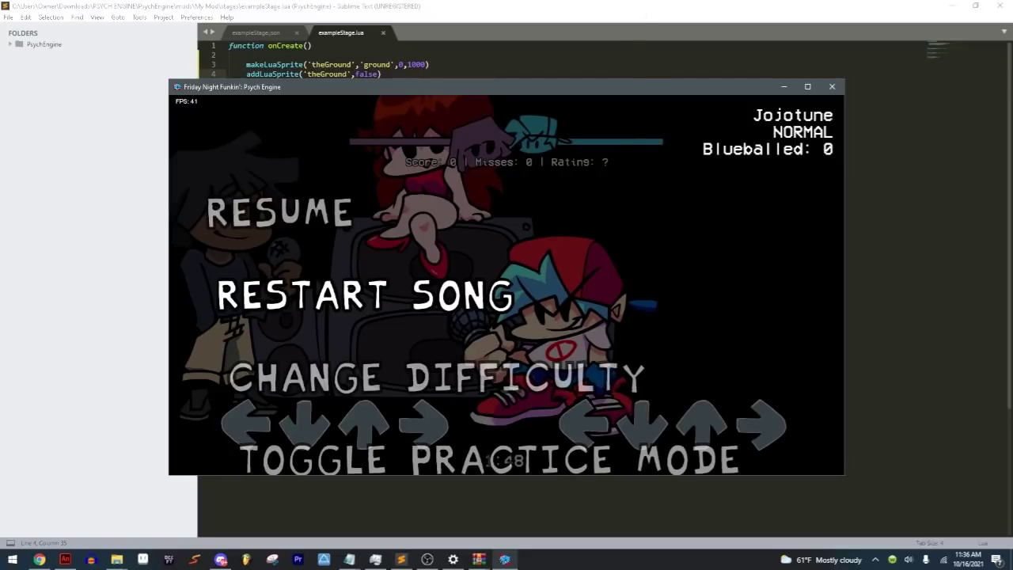
key(Return)
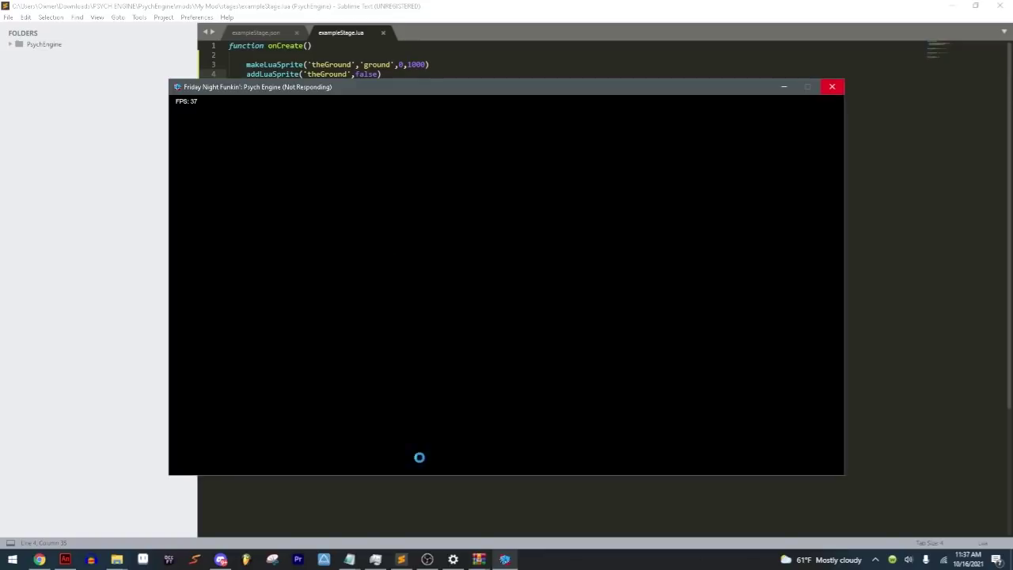
click(427, 559)
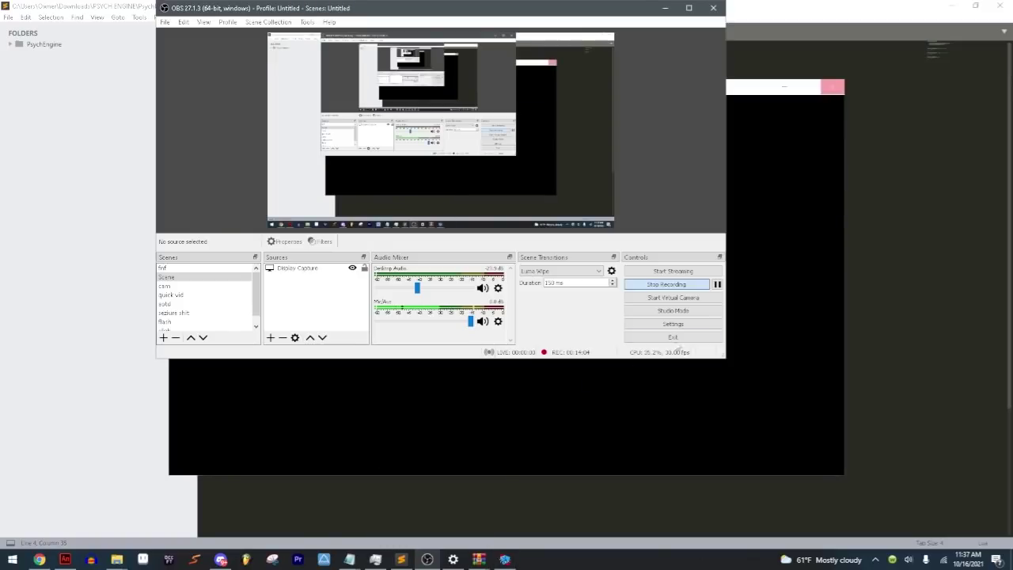
click(717, 285)
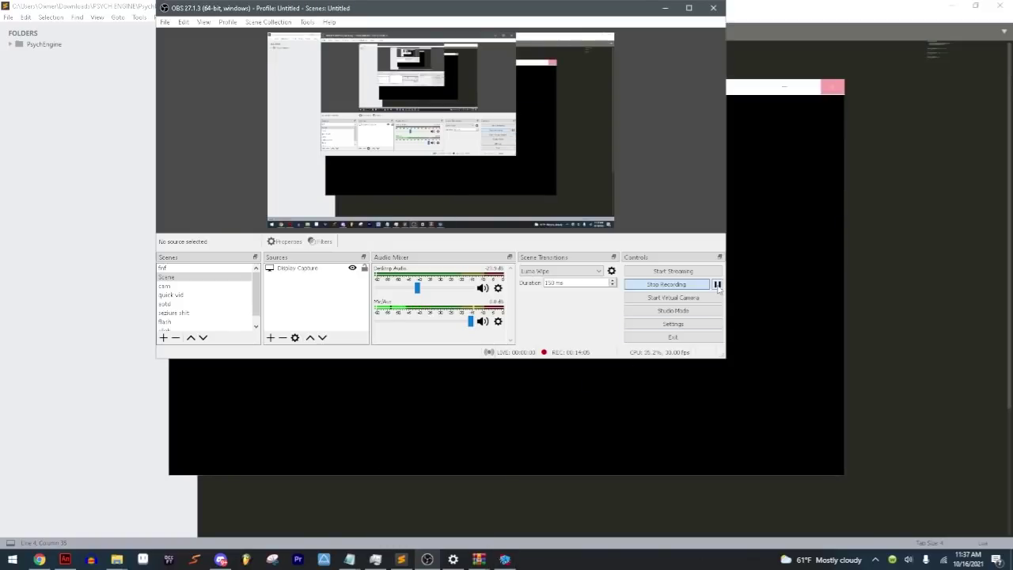
click(757, 235)
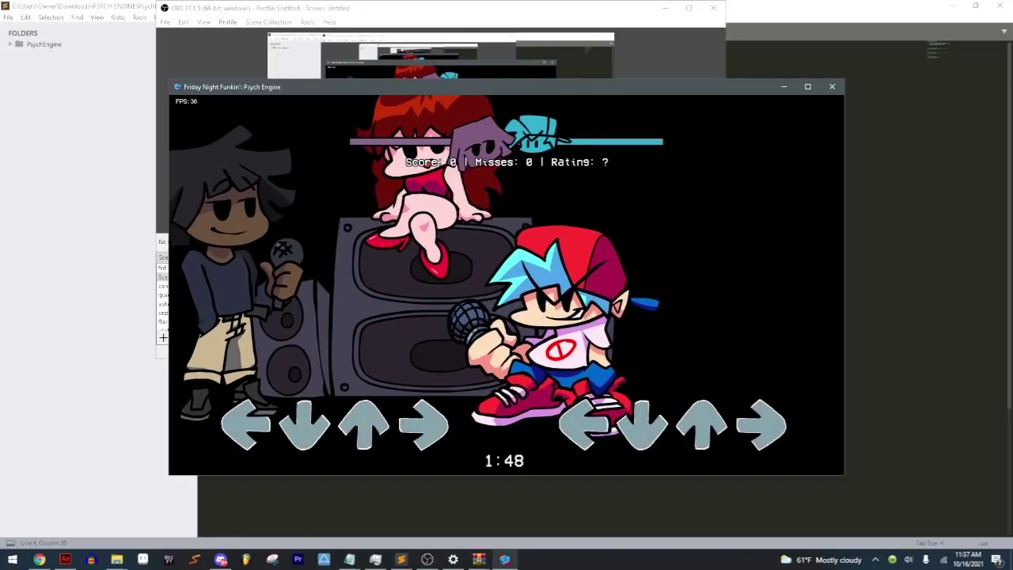
Step: Pause the song, set the y position in the 'theGround' makeLuaSprite call to 200 in exampleStage.lua, and save
key(Return)
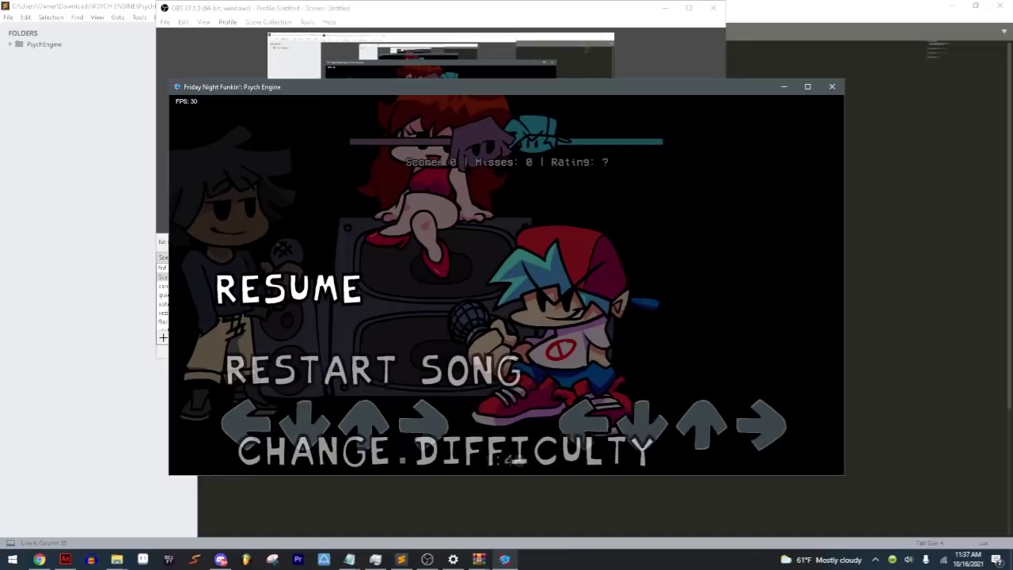
key(alt+Tab)
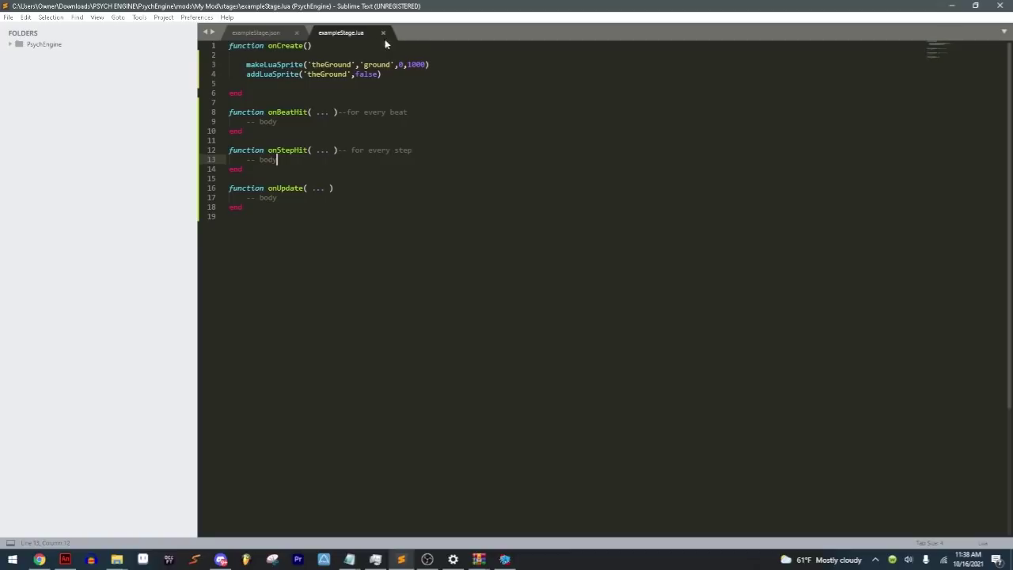
drag(408, 64, 412, 64)
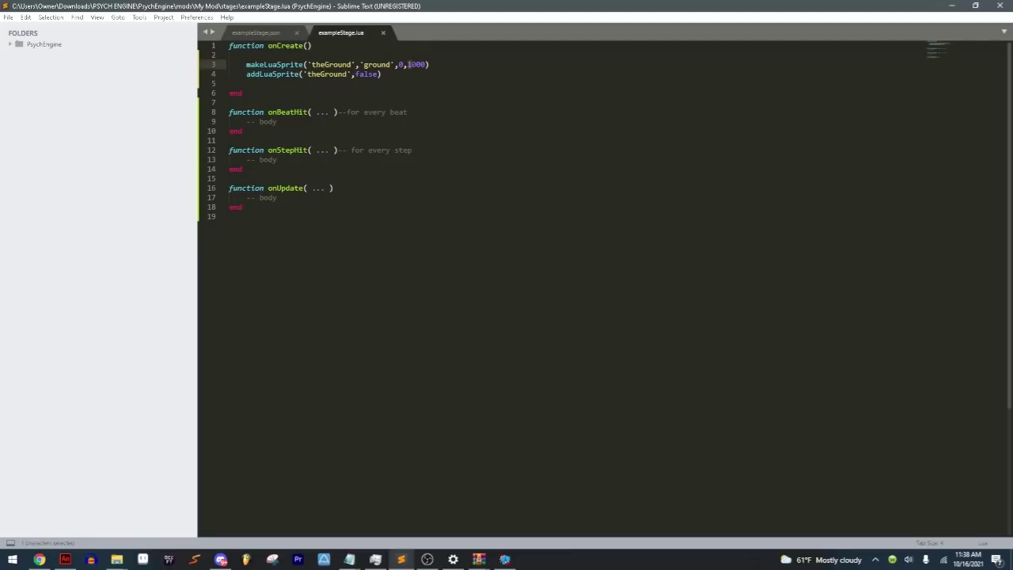
key(shift+Right)
click(271, 32)
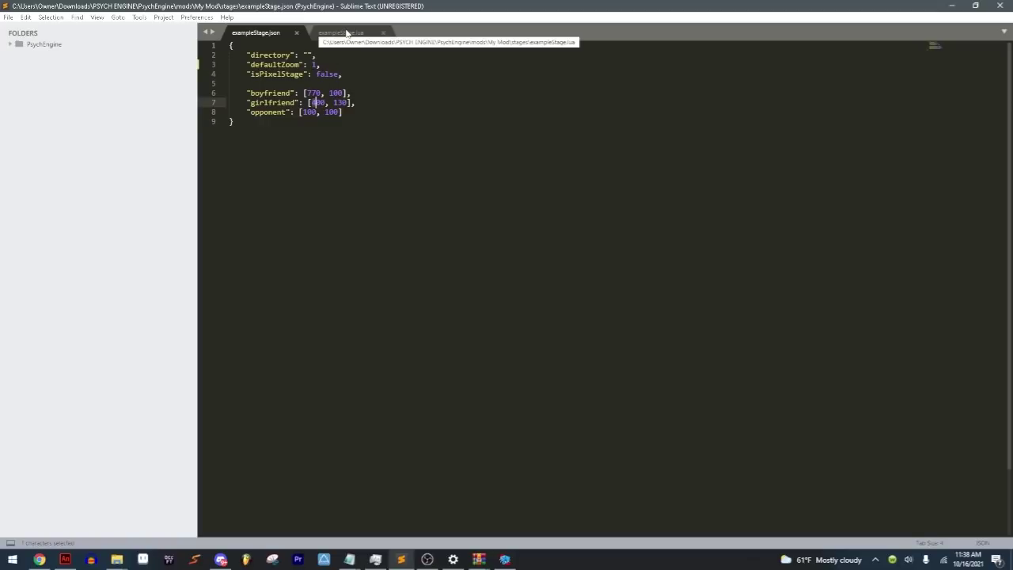
click(346, 32)
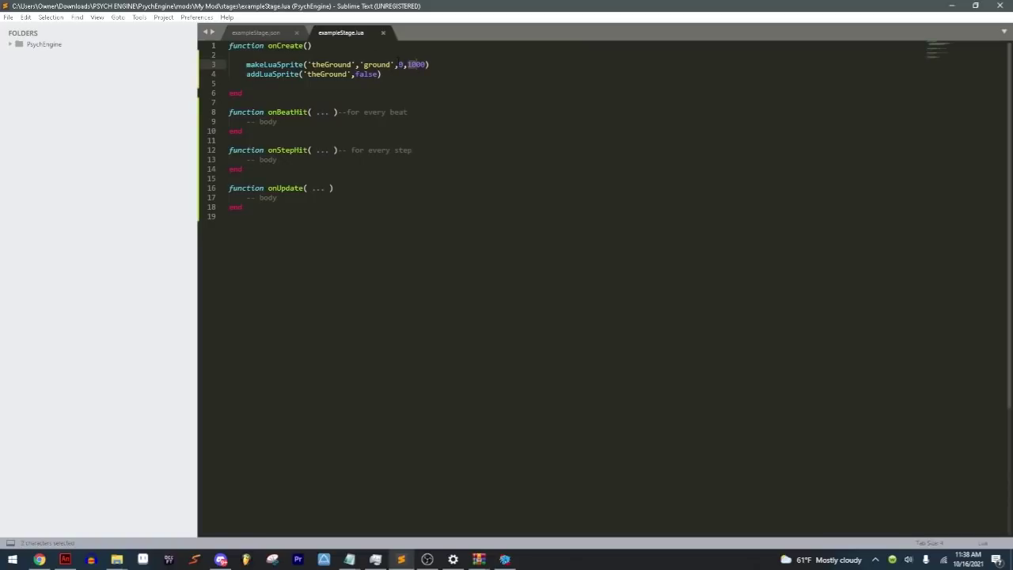
text(200)
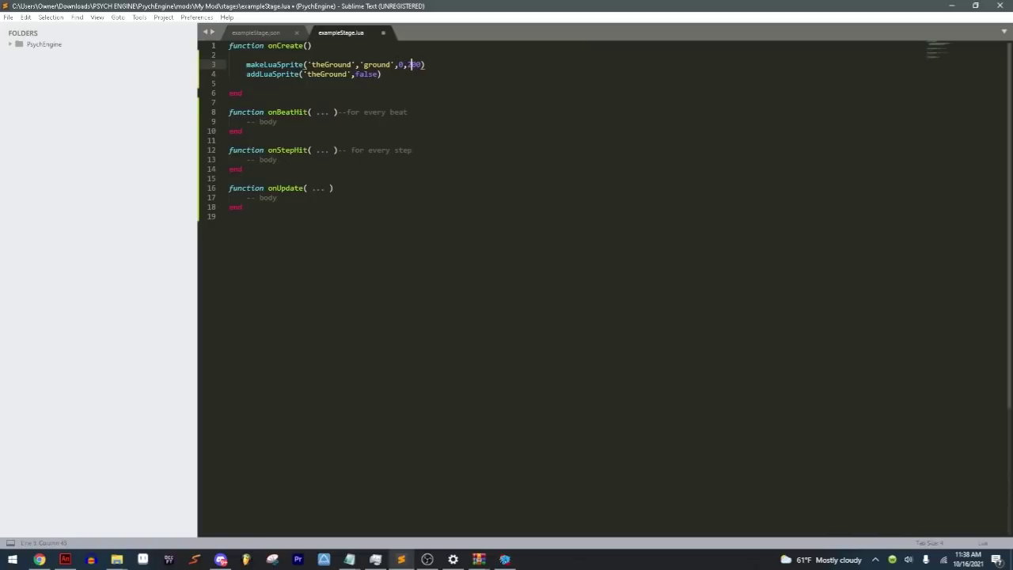
key(ctrl+s)
Step: Add a close(true) call on line 5 at the end of the onCreate function and save the script
click(505, 560)
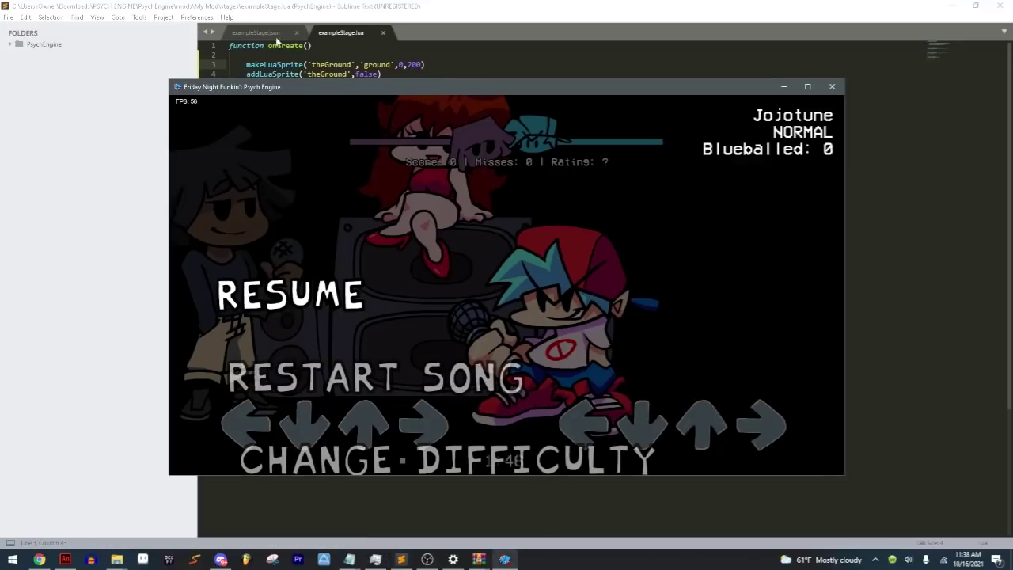
click(553, 6)
click(242, 93)
click(228, 83)
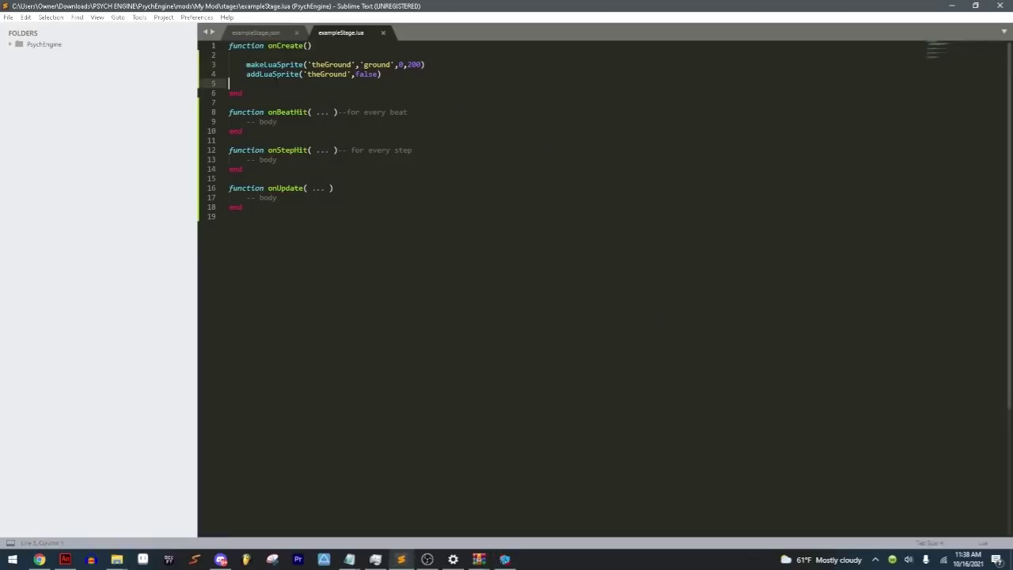
key(Tab)
text(cl)
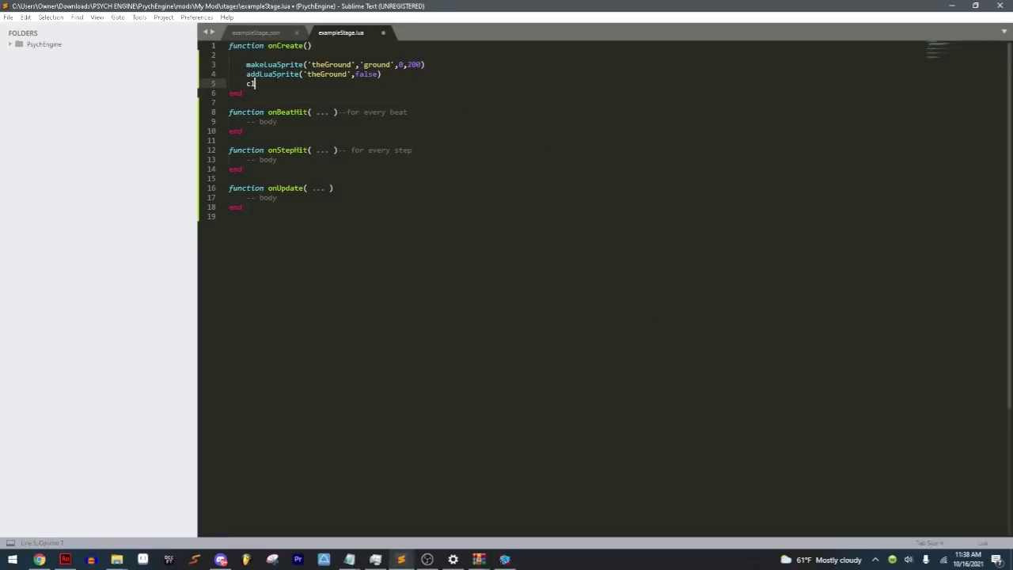
text(ose(true)
key(ctrl+s)
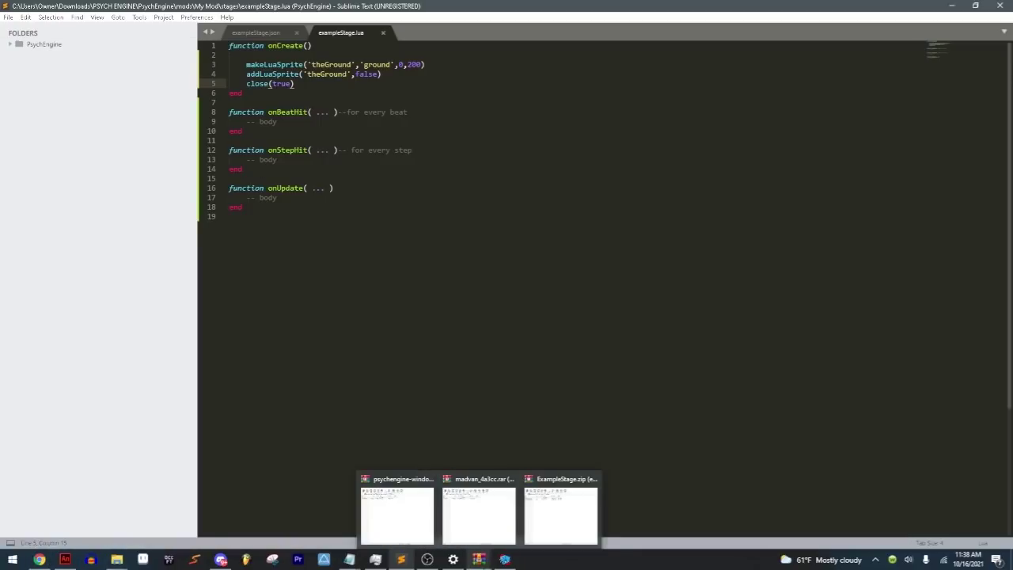
Step: Open exampleStage.lua from the ExampleStage.zip archive in WinRAR to check its close(true) call, and return to the stage script
click(478, 558)
click(527, 521)
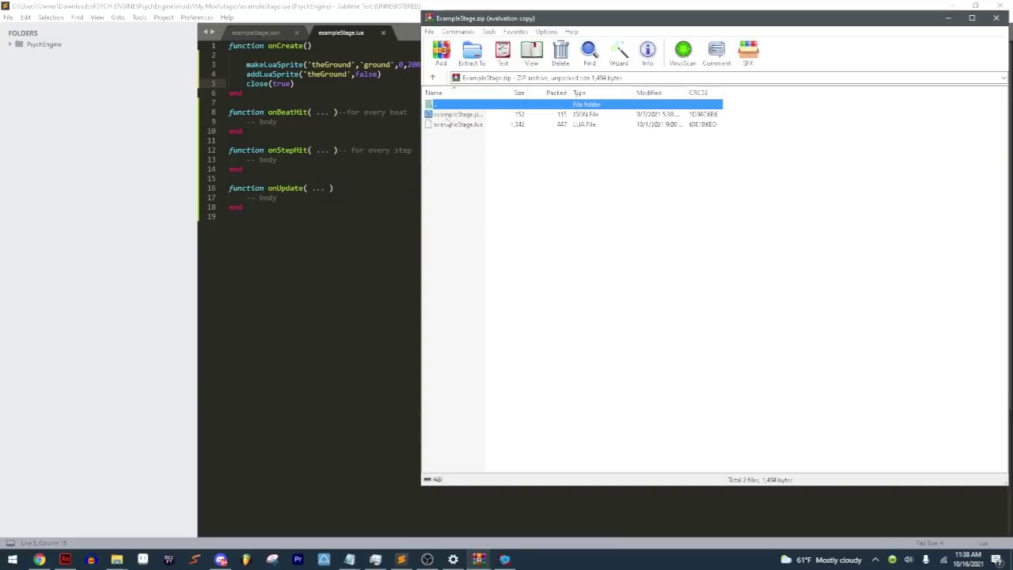
click(448, 124)
mouse_move(448, 125)
mouse_down()
mouse_move(315, 157)
mouse_move(448, 128)
mouse_up()
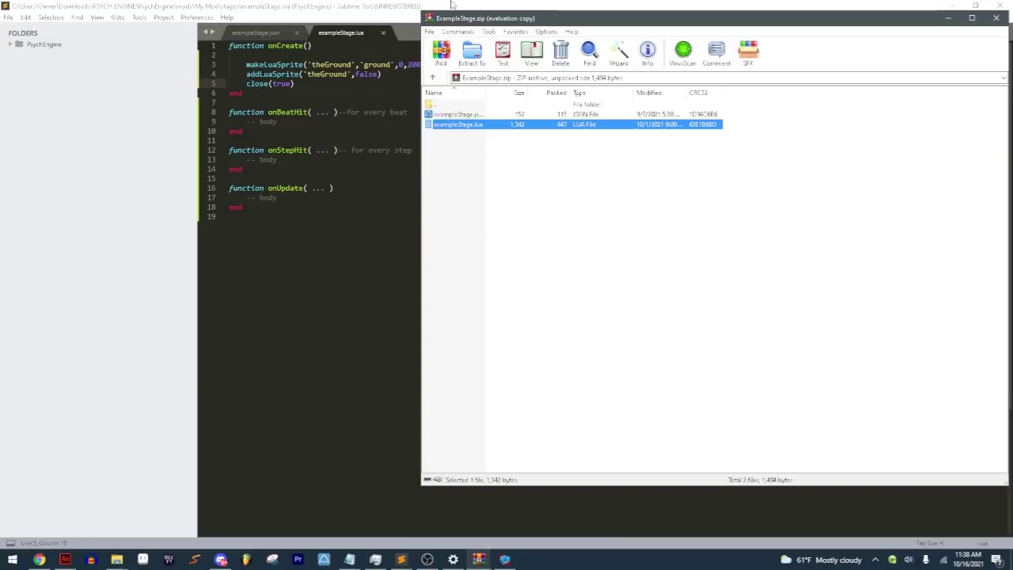
double_click(447, 125)
click(366, 74)
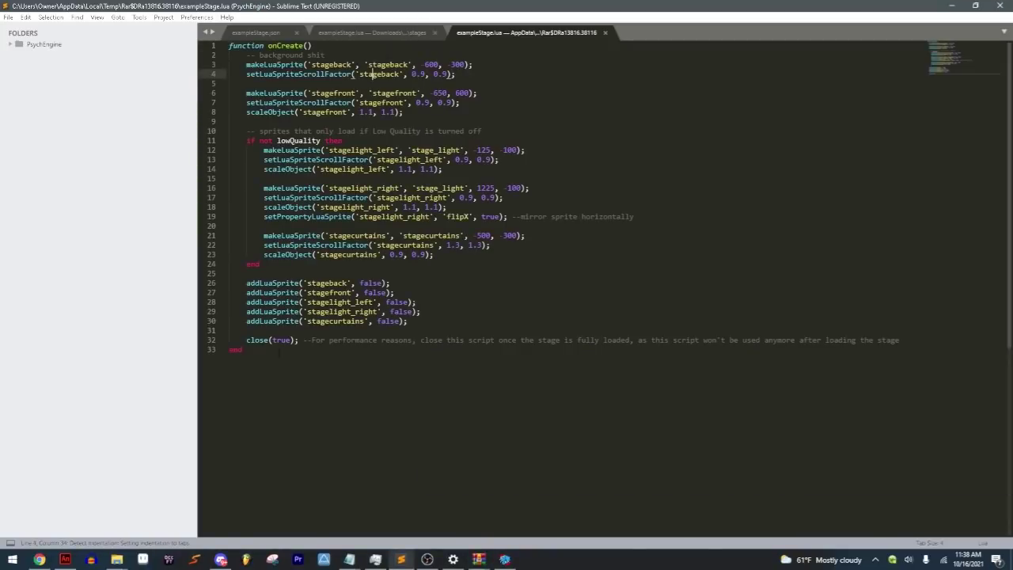
key(Right)
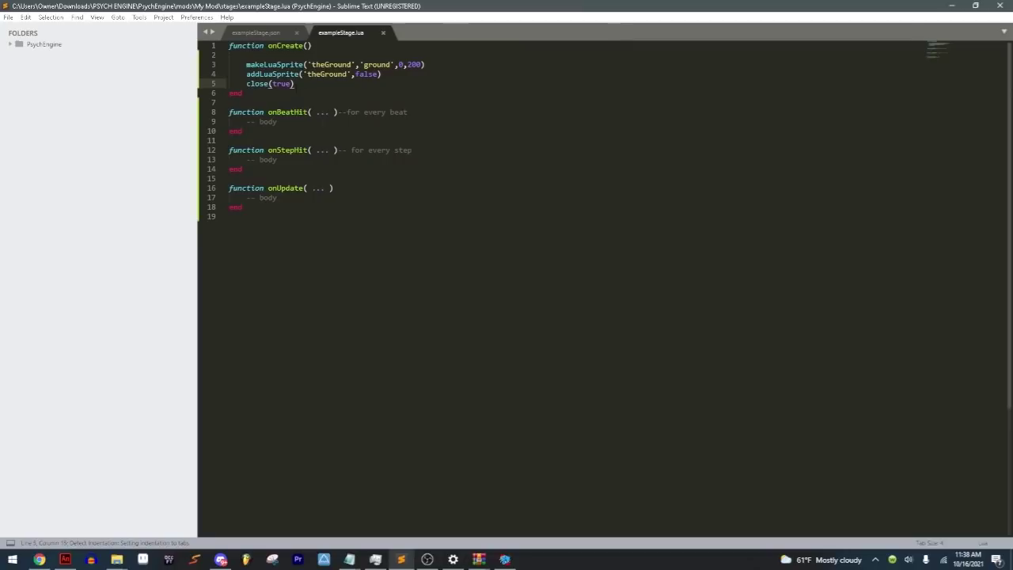
key(ctrl+s)
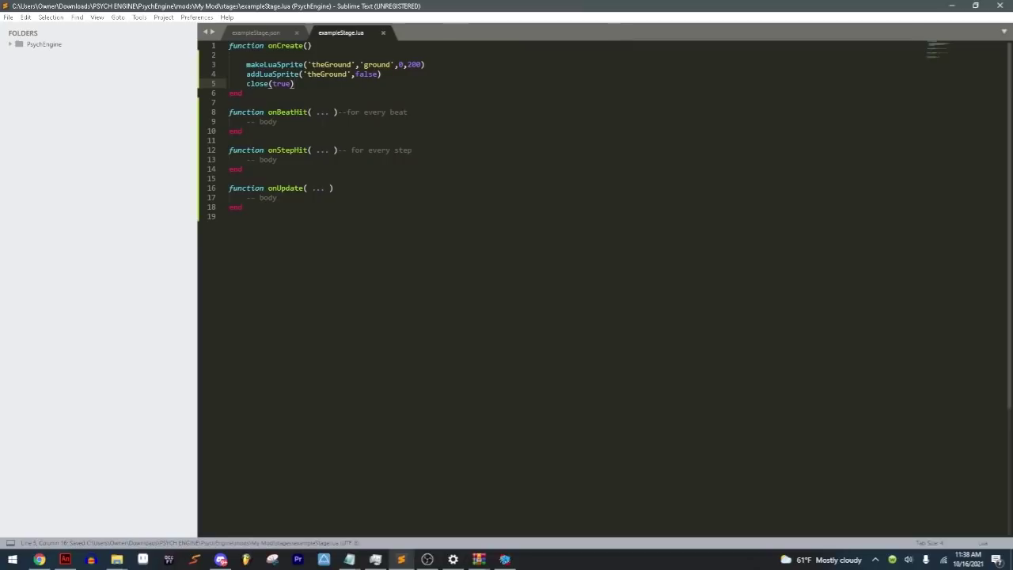
Step: Restart the song in Psych Engine to check the ground's placement, and pause it
drag(248, 83, 277, 83)
click(504, 559)
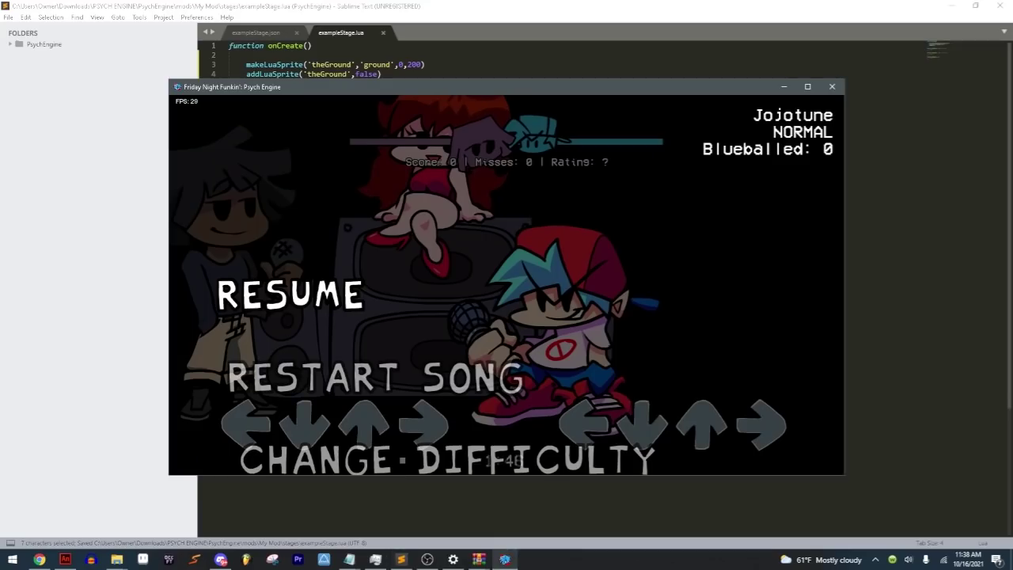
key(Down)
key(Return)
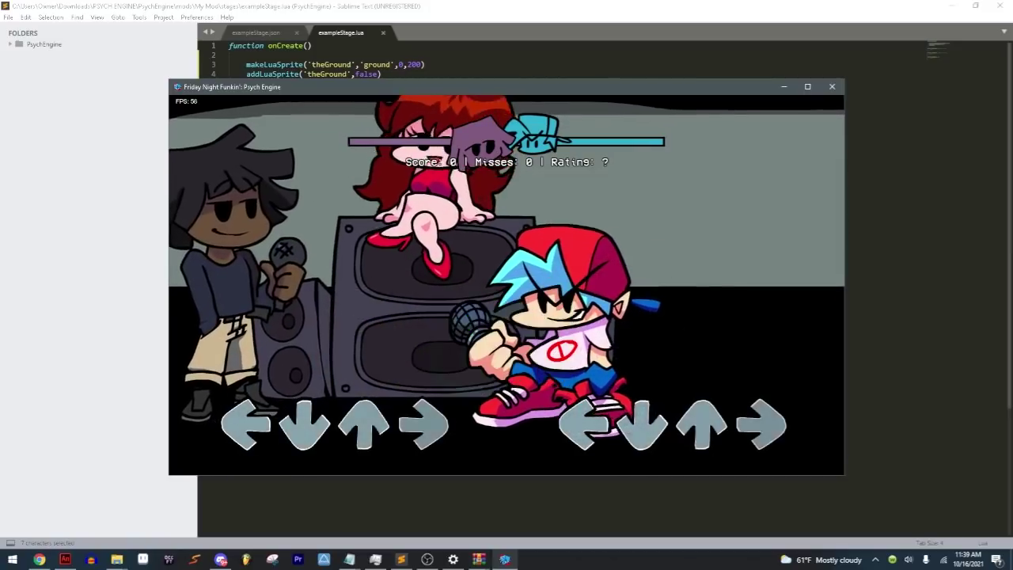
key(Return)
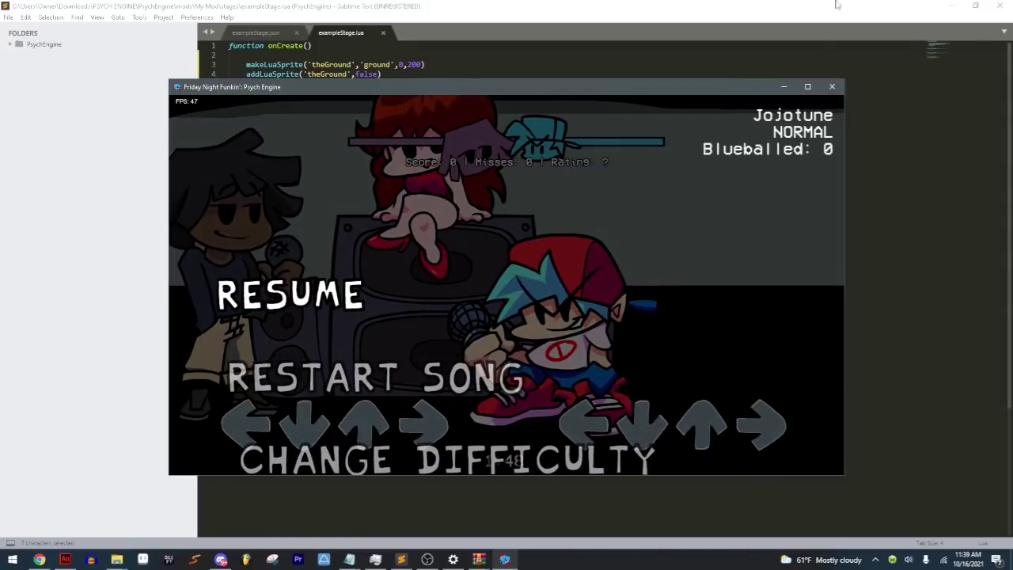
Step: Set the y position in the 'theGround' makeLuaSprite call to 600 and save the script
key(alt+F4)
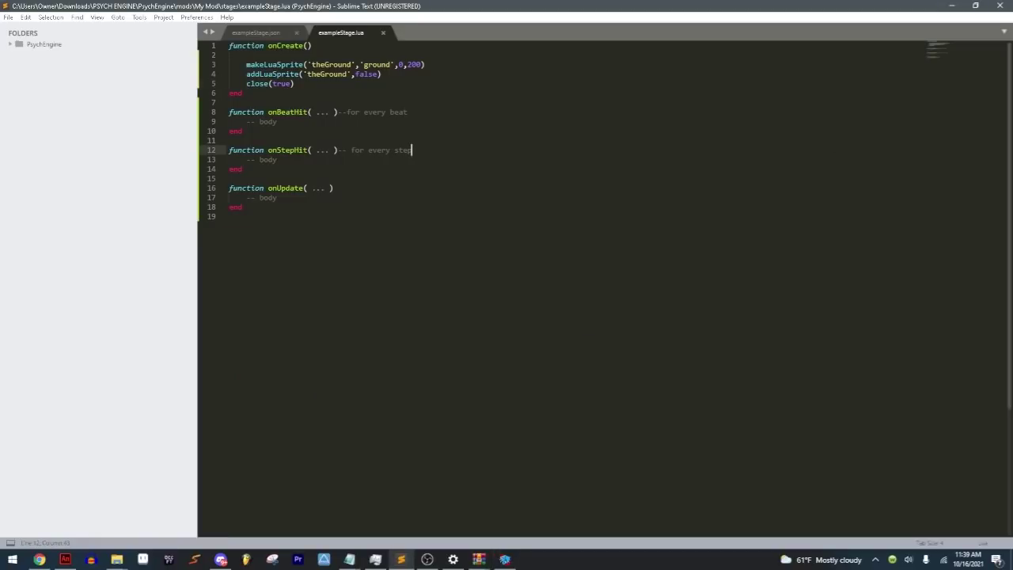
double_click(412, 65)
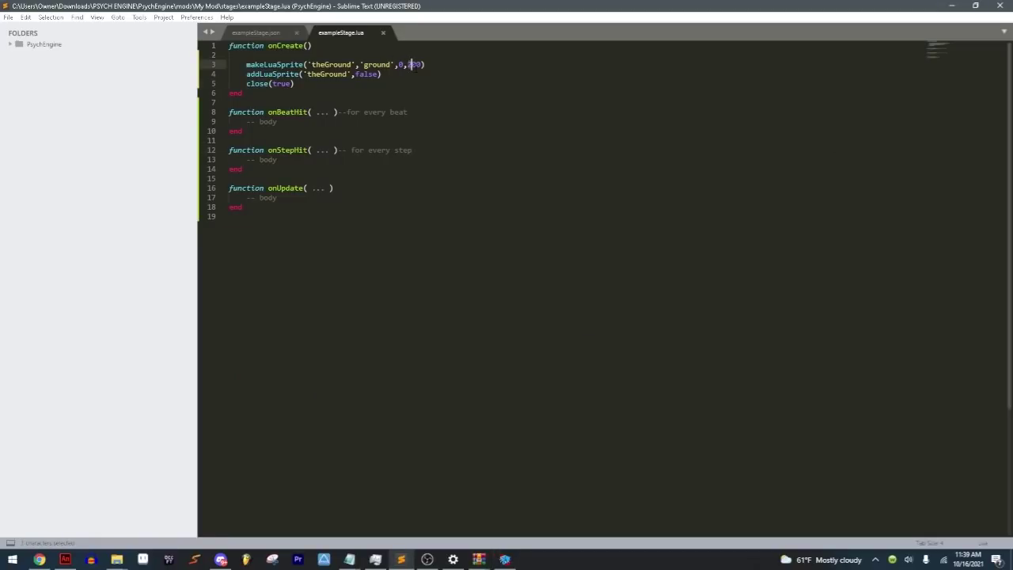
text(600)
key(ctrl+s)
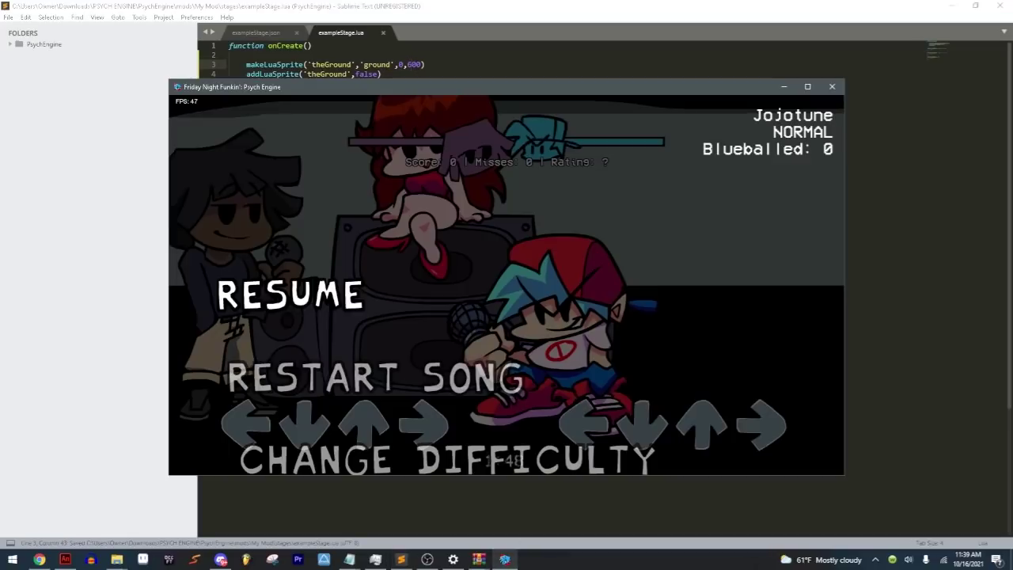
Step: Restart the song to view the ground at its y position of 600, and pause it
key(Down)
key(Return)
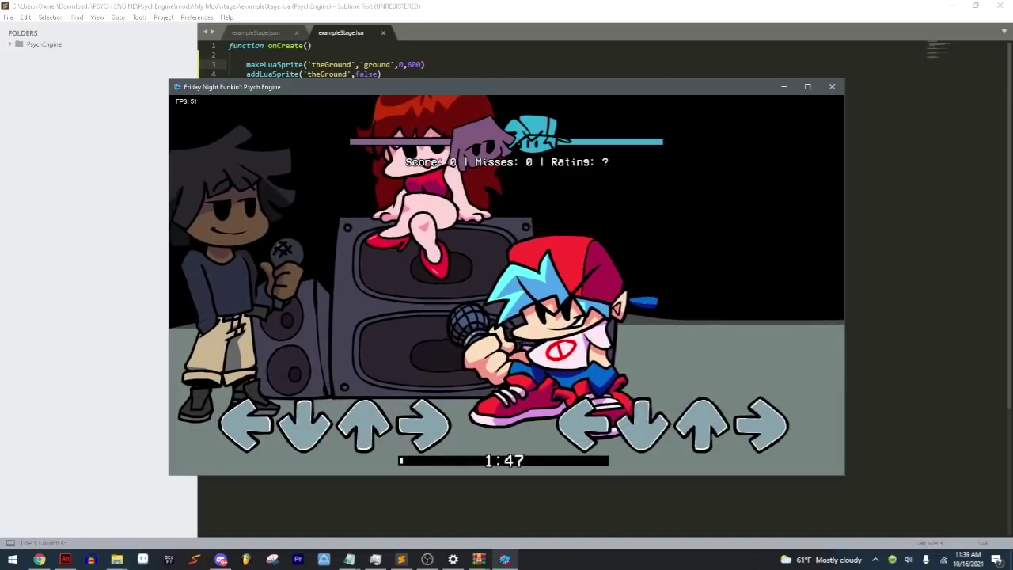
key(Return)
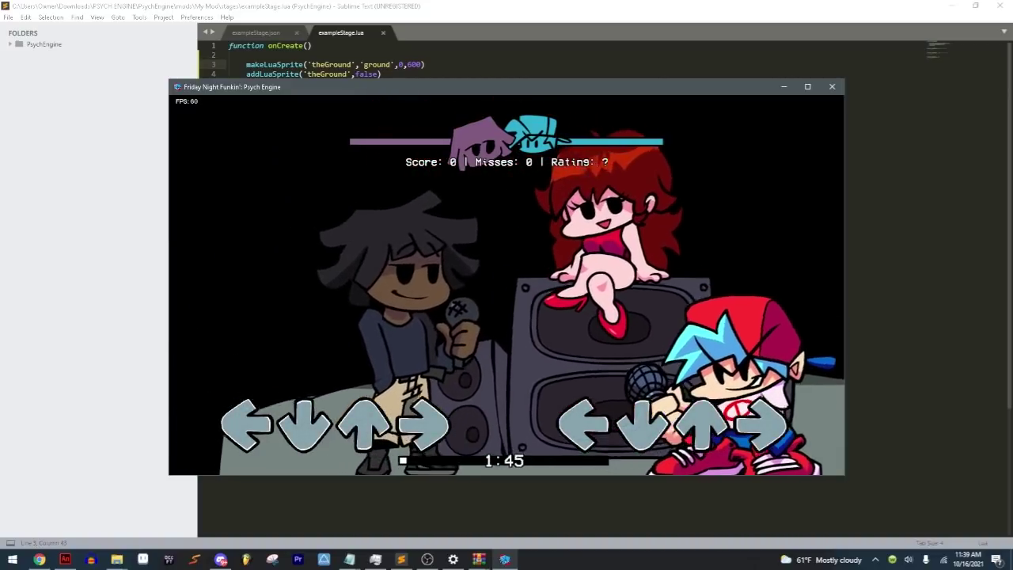
Step: Set the x position in the 'theGround' makeLuaSprite call to 200, save the script, and return to Psych Engine
click(533, 10)
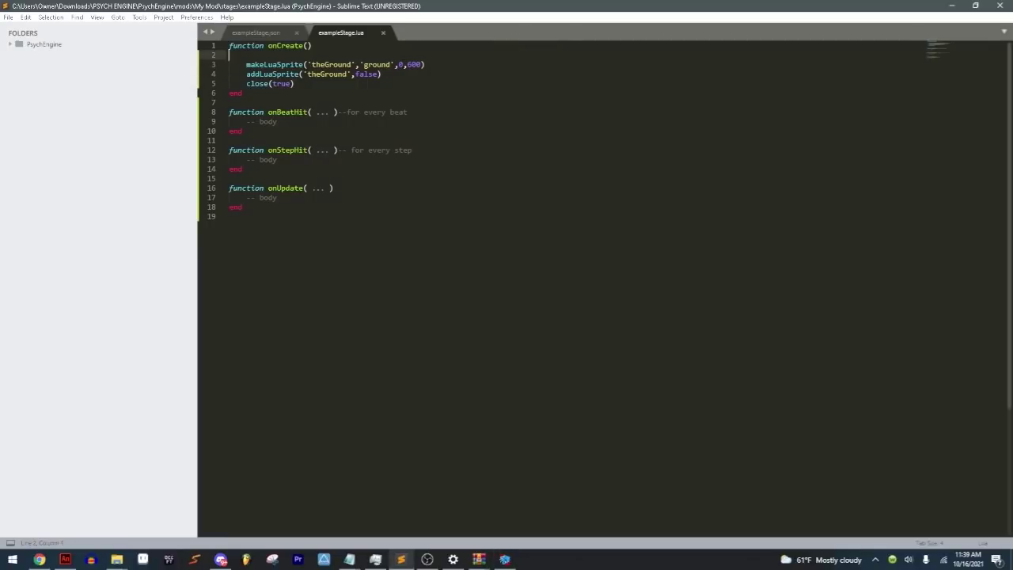
double_click(401, 64)
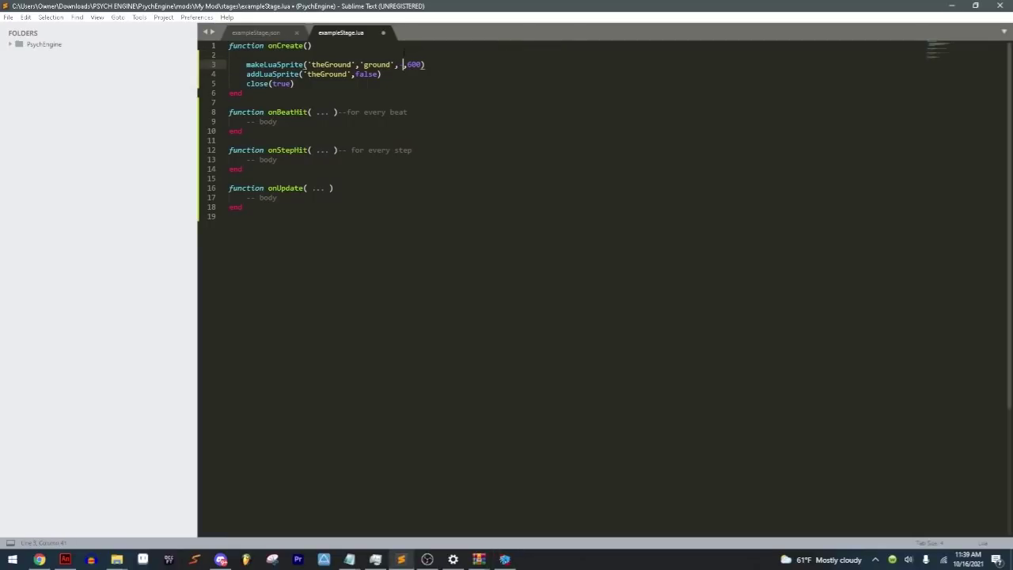
text(1)
key(BackSpace)
text(200)
key(ctrl+s)
click(504, 559)
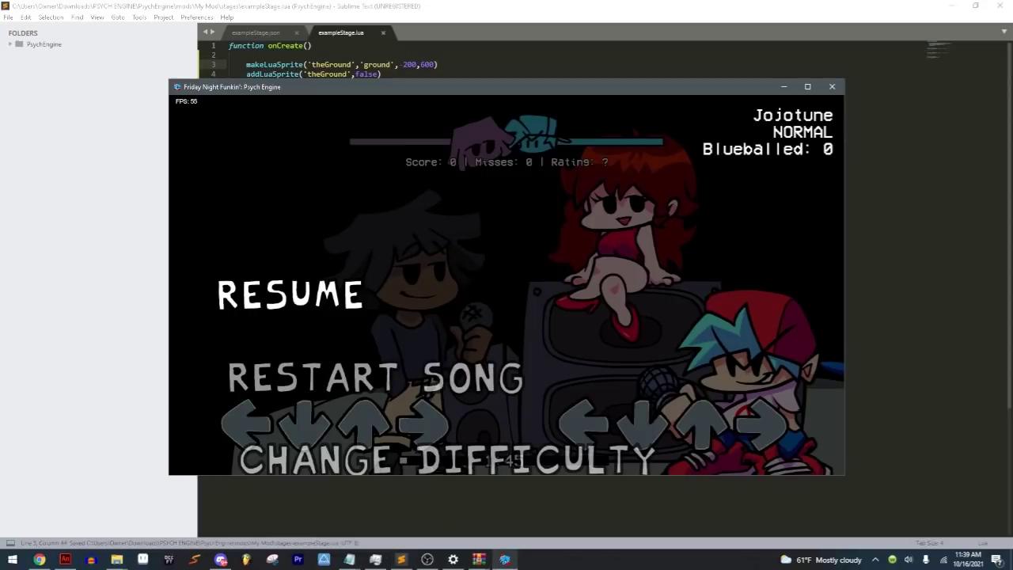
Step: Restart the song to check the ground's new horizontal position, and pause it
key(Down)
key(Return)
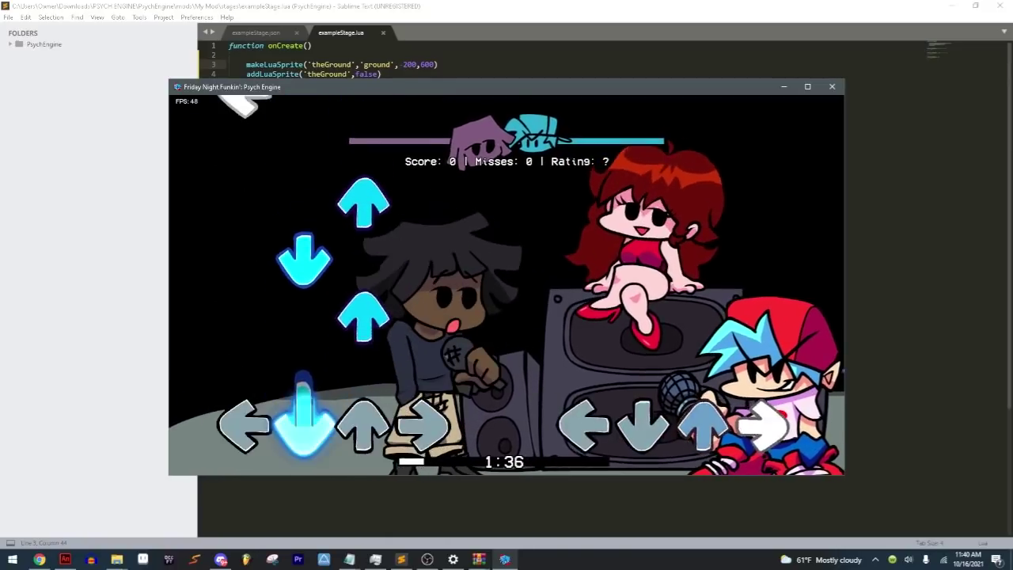
key(Return)
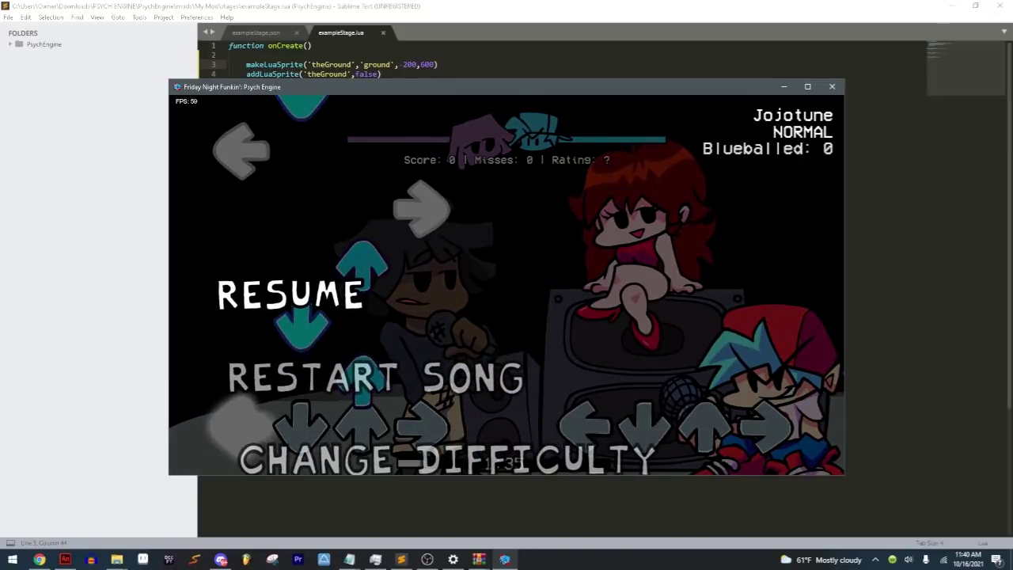
Step: In Sublime Text, set the x position in the 'theGround' makeLuaSprite call to -300 and save the script
click(229, 140)
double_click(410, 64)
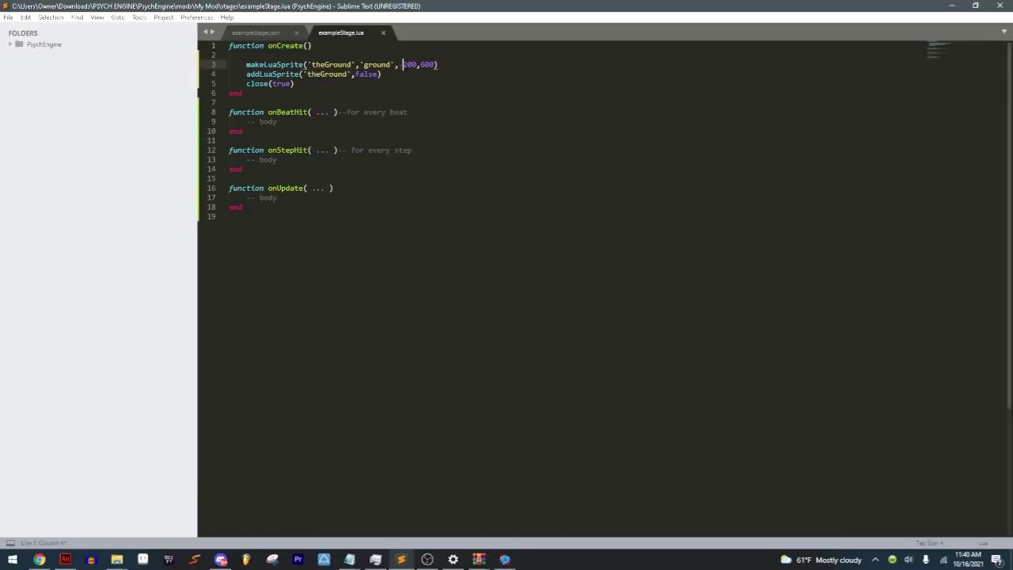
text(300)
key(ctrl+s)
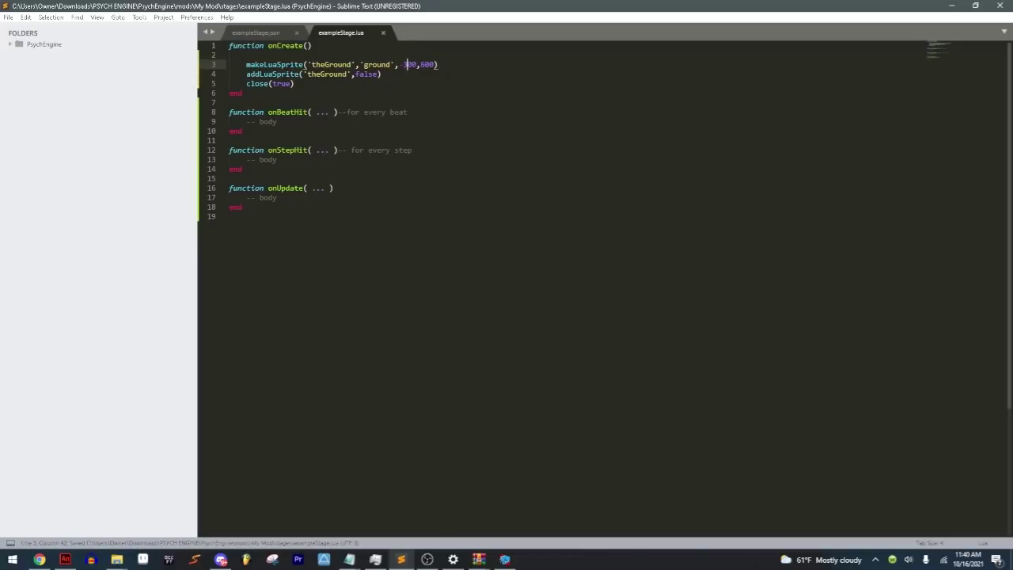
Step: Add a blank line below the addLuaSprite call, then copy the 'stageback' setLuaSpriteScrollFactor line from the recently opened template exampleStage.lua and close that file
click(437, 65)
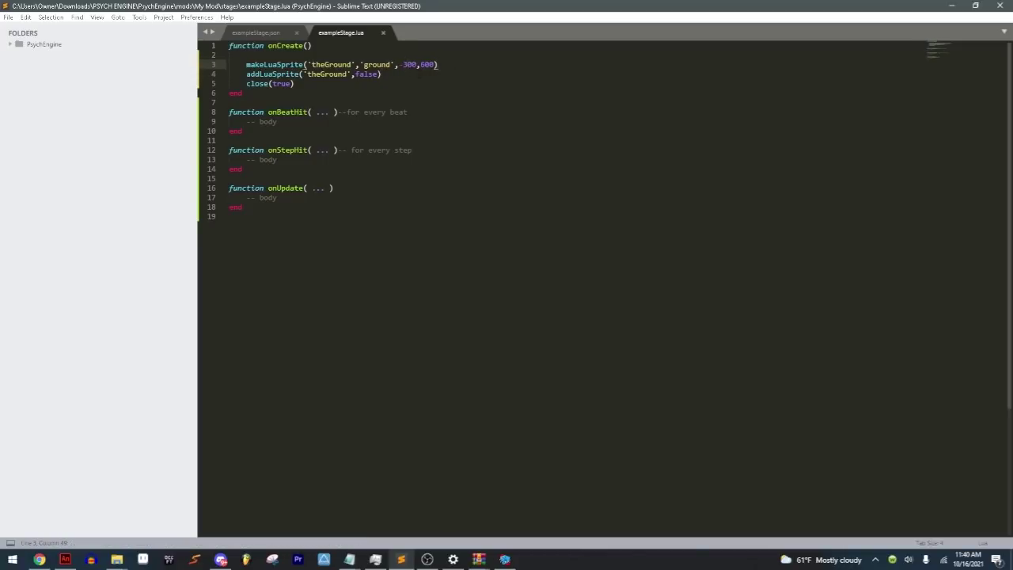
key(Down)
key(Return)
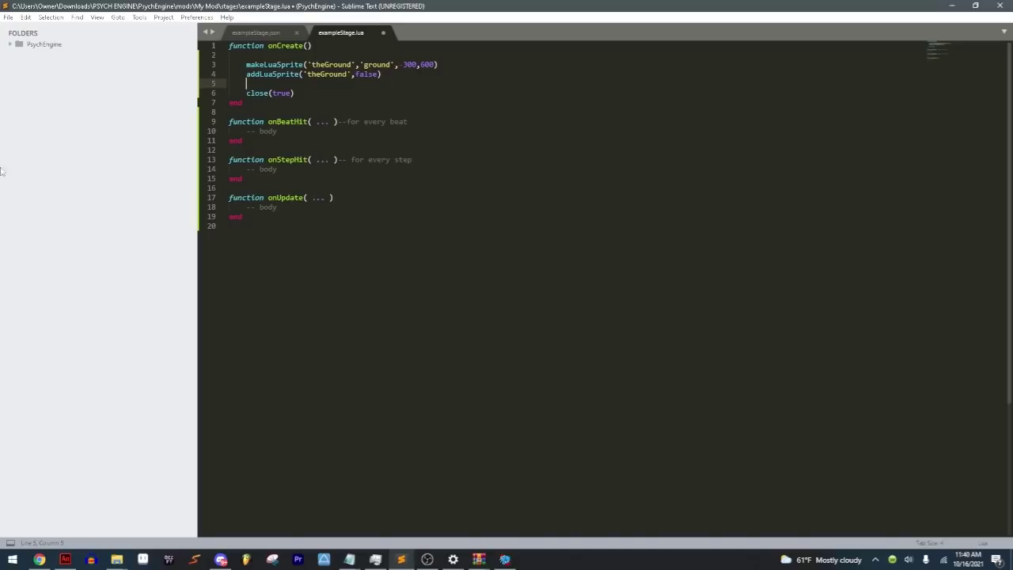
click(8, 17)
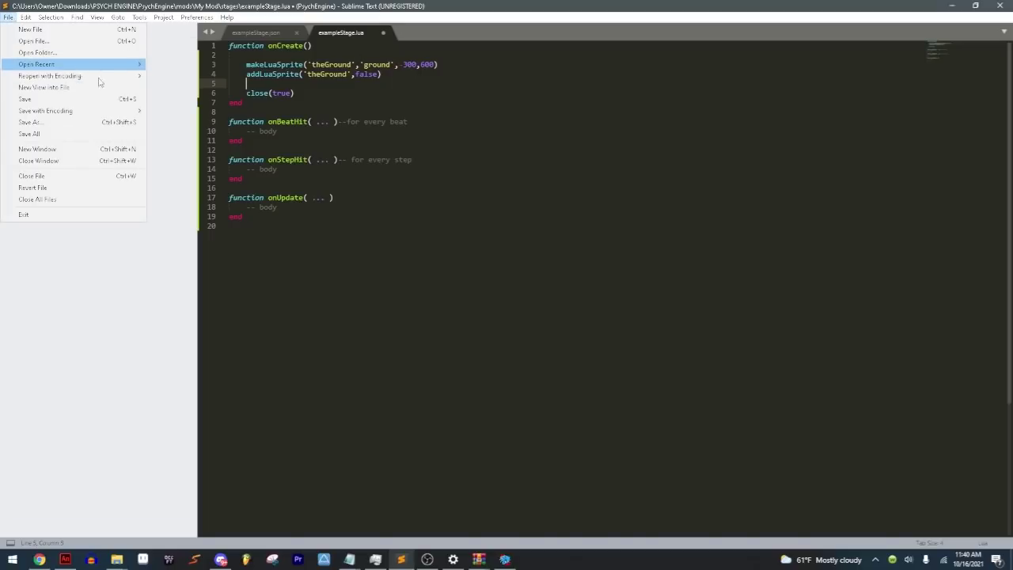
mouse_move(135, 72)
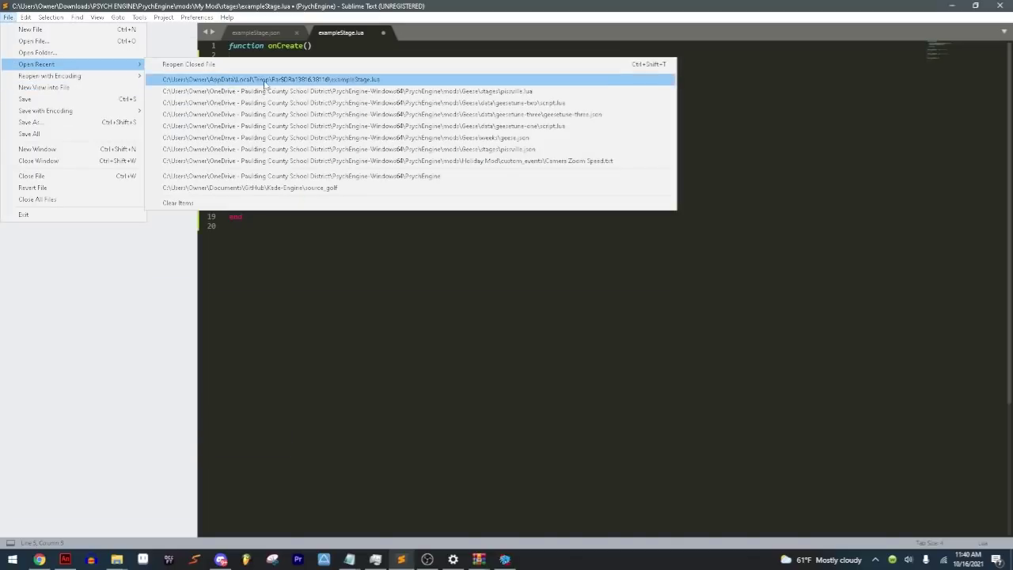
click(261, 84)
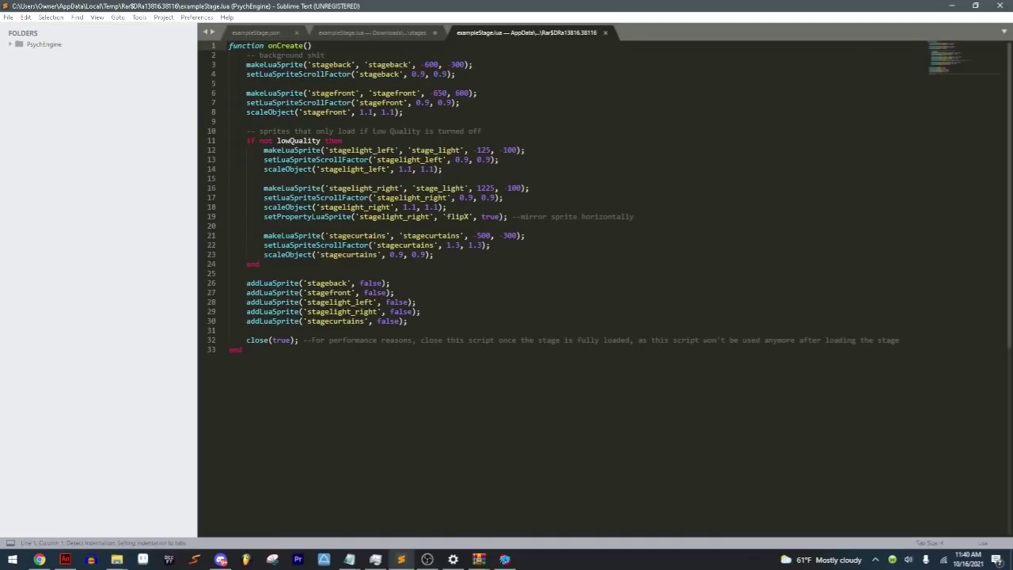
triple_click(484, 72)
key(ctrl+c)
click(604, 33)
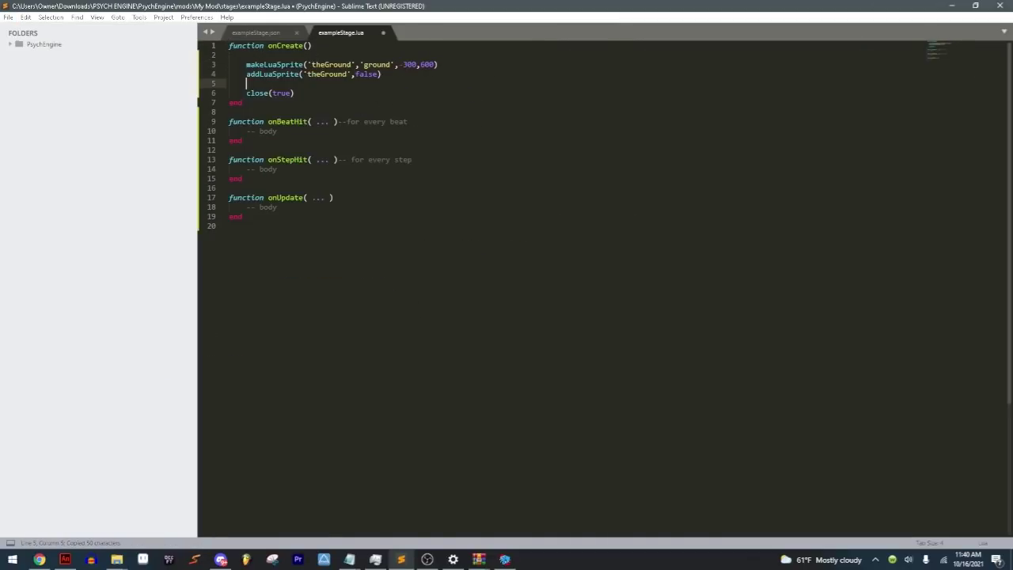
Step: Paste the setLuaSpriteScrollFactor line below the addLuaSprite call and change its sprite name to 'theGround'
key(Down)
key(ctrl+v)
drag(251, 83, 269, 86)
key(ctrl+z)
click(259, 83)
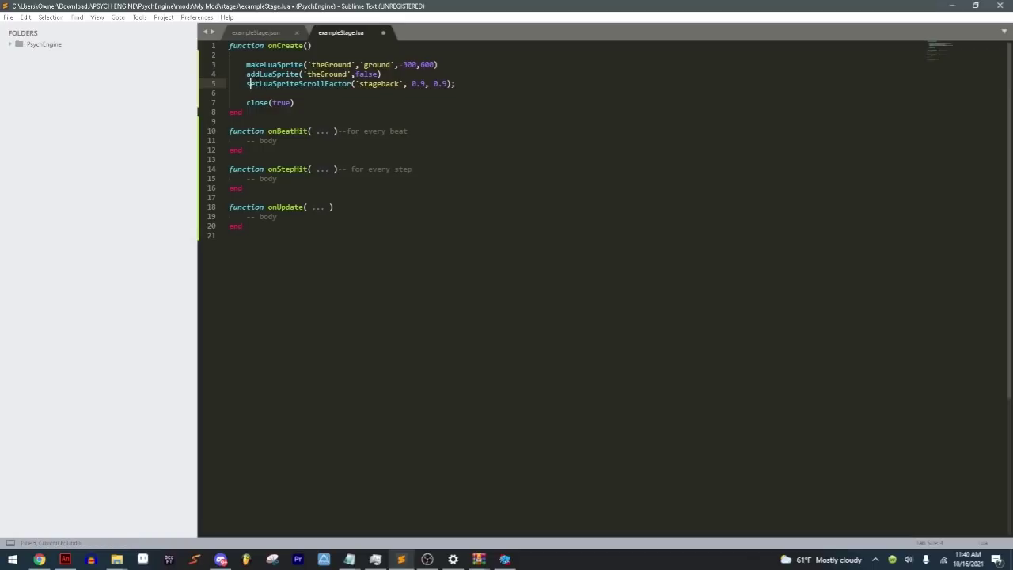
click(277, 83)
click(303, 74)
click(341, 83)
double_click(385, 83)
text(the)
key(Return)
Step: Set both scroll factors of 'theGround' to 0.8 and save the script
double_click(421, 83)
text(8)
double_click(445, 83)
text(8)
key(ctrl+s)
drag(416, 83, 447, 83)
click(475, 316)
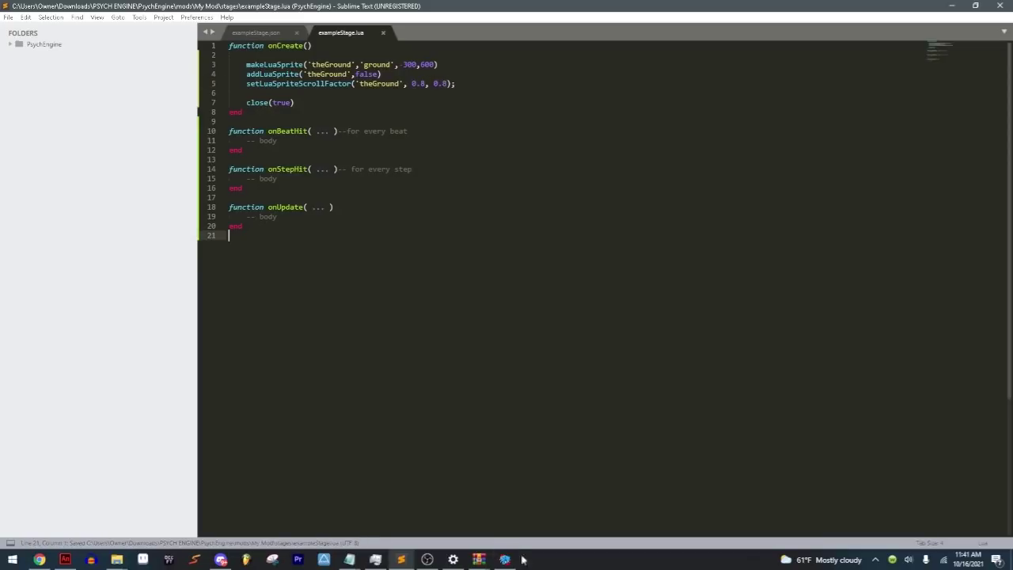
Step: Restart the song in Psych Engine, play through the first notes to check how the ground scrolls, and pause it
click(505, 560)
key(Down)
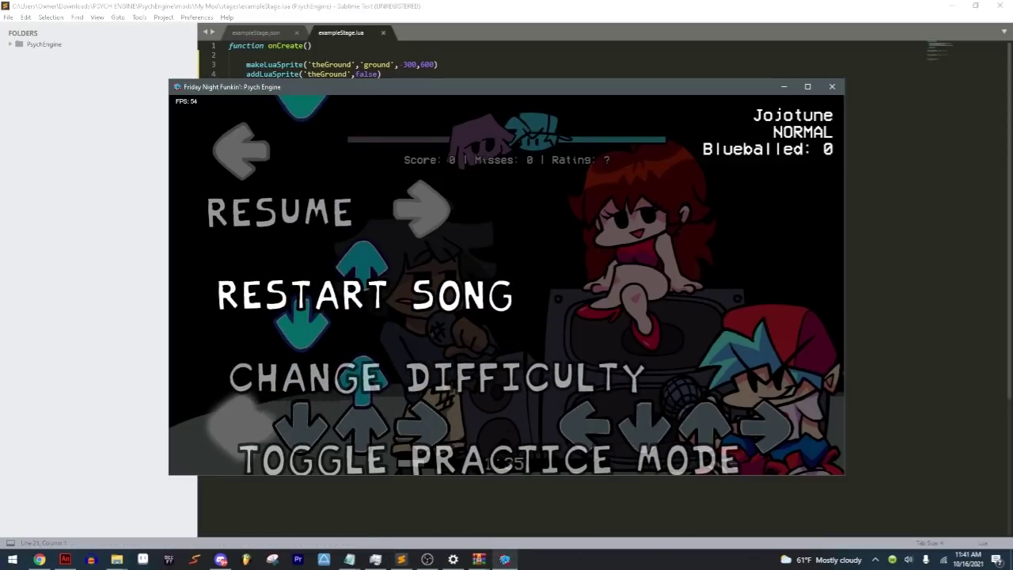
key(Return)
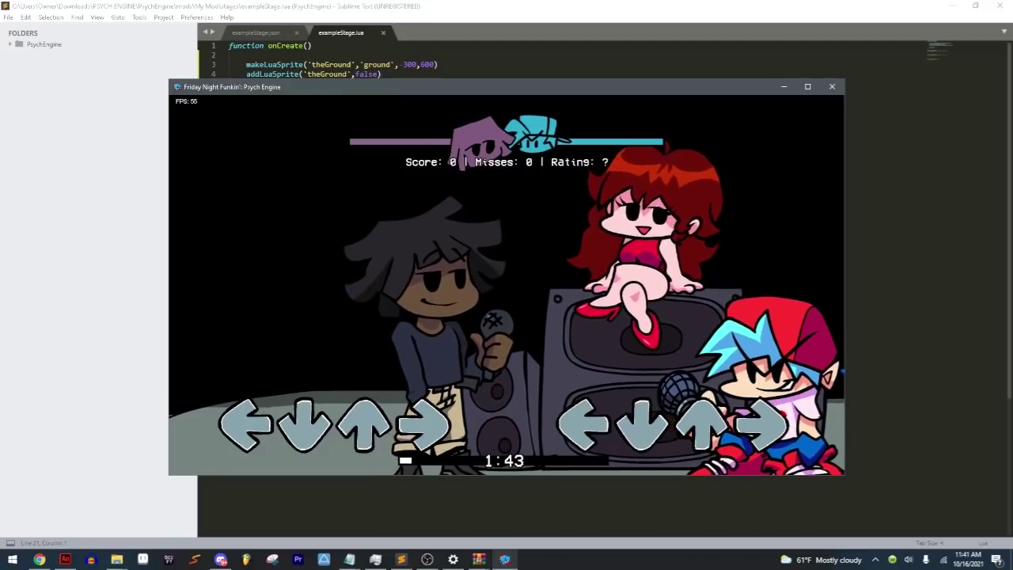
key(Left)
key(Down)
key(Left)
key(Down)
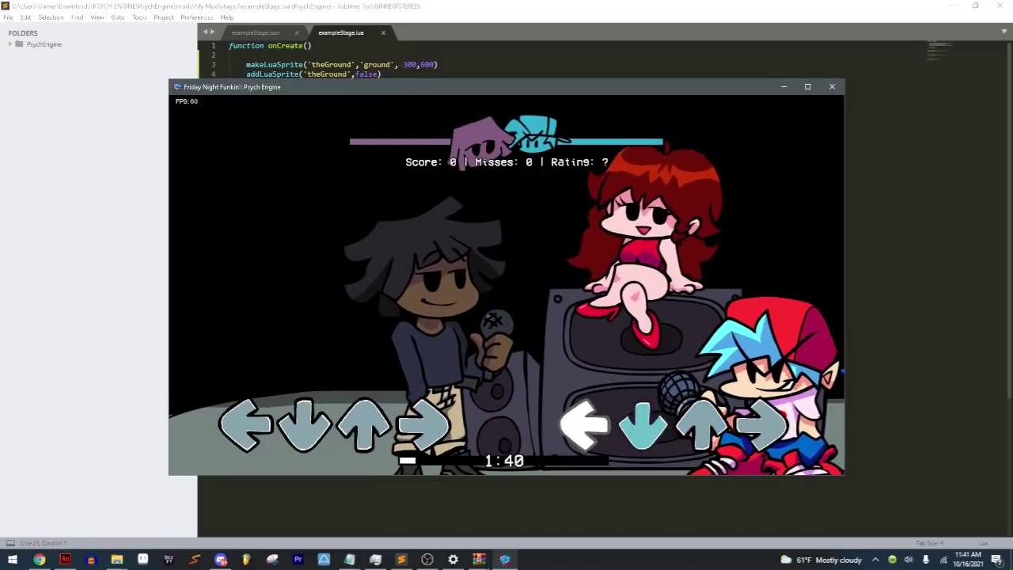
key(Up)
key(Right)
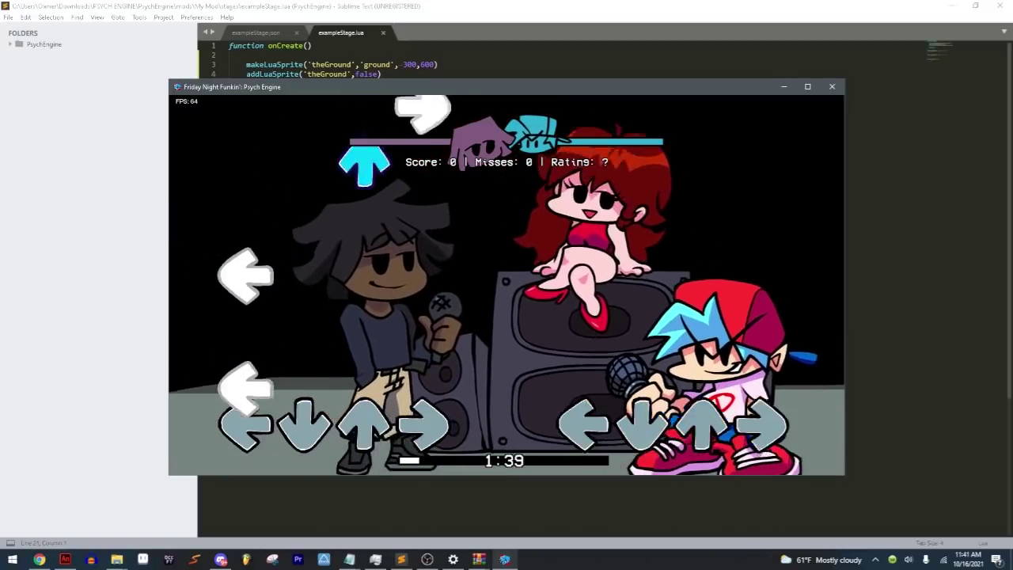
key(Down)
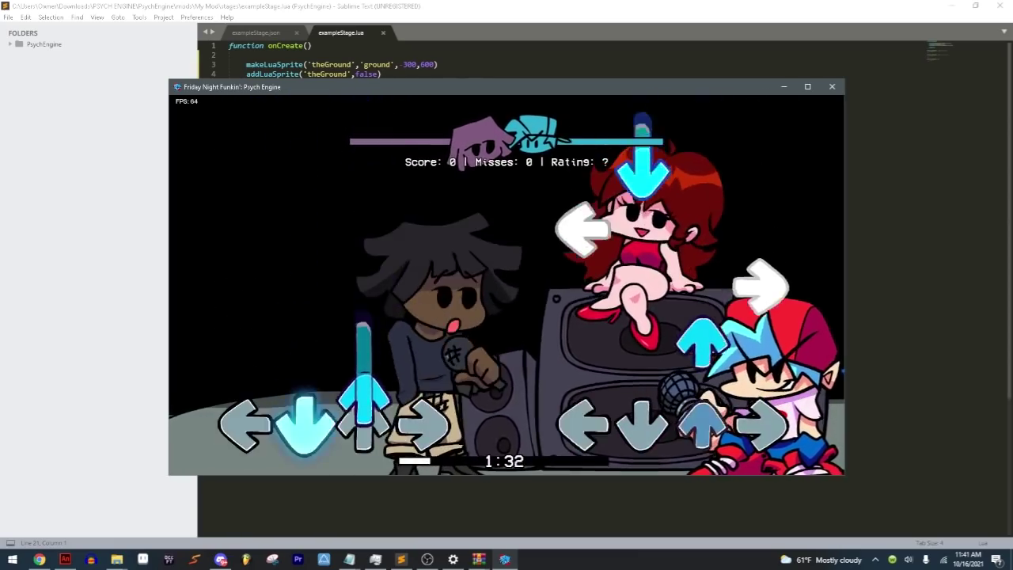
key(Up)
key(Right)
key(Left)
key(Down)
key(Up)
key(Left)
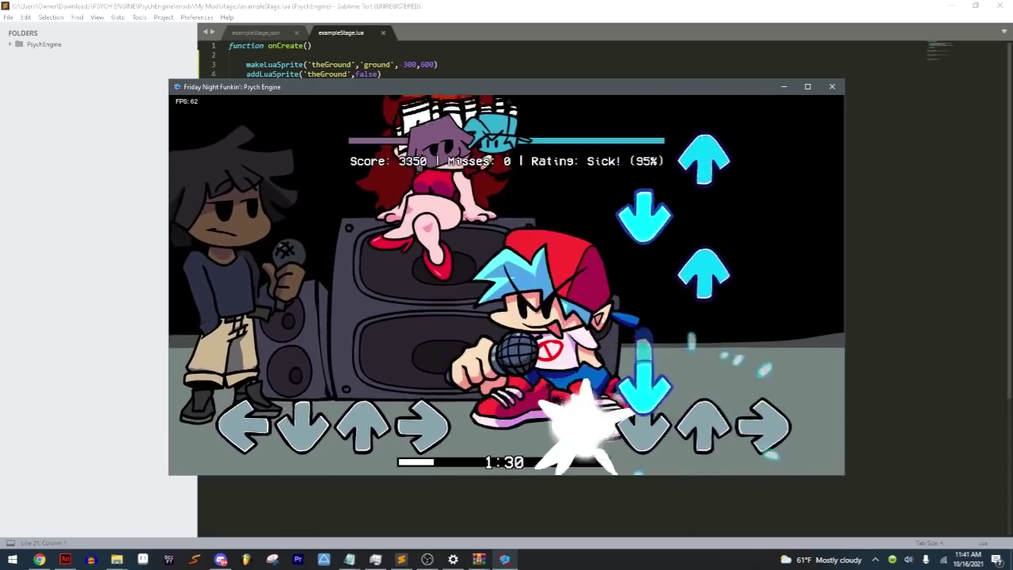
key(Down)
key(Up)
key(Down)
key(Up)
key(Left)
key(Up)
key(Down)
key(Up)
key(Right)
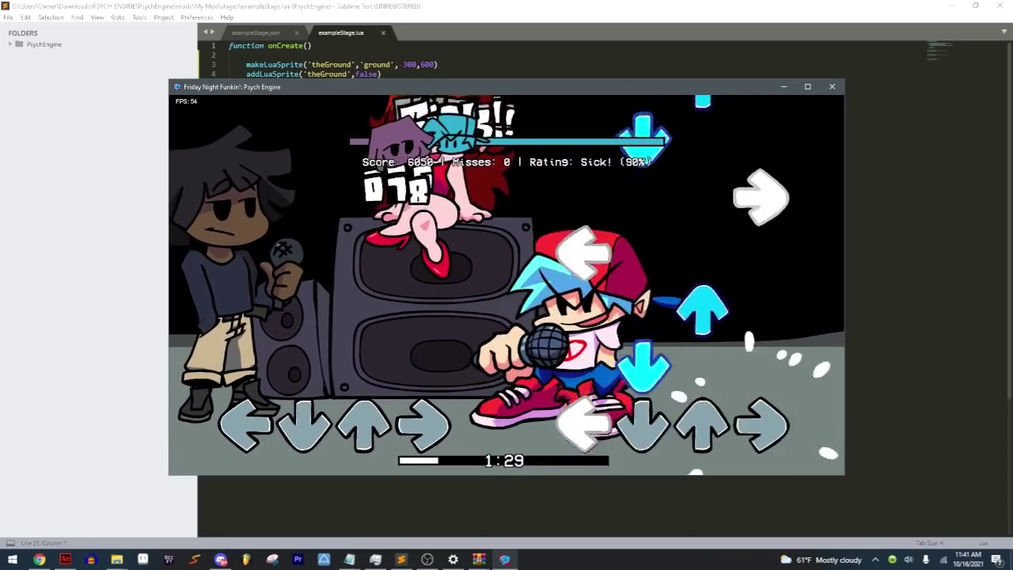
key(Down)
key(Up)
key(Left)
key(Right)
key(Down)
key(Down)
key(Up)
key(Down)
key(Up)
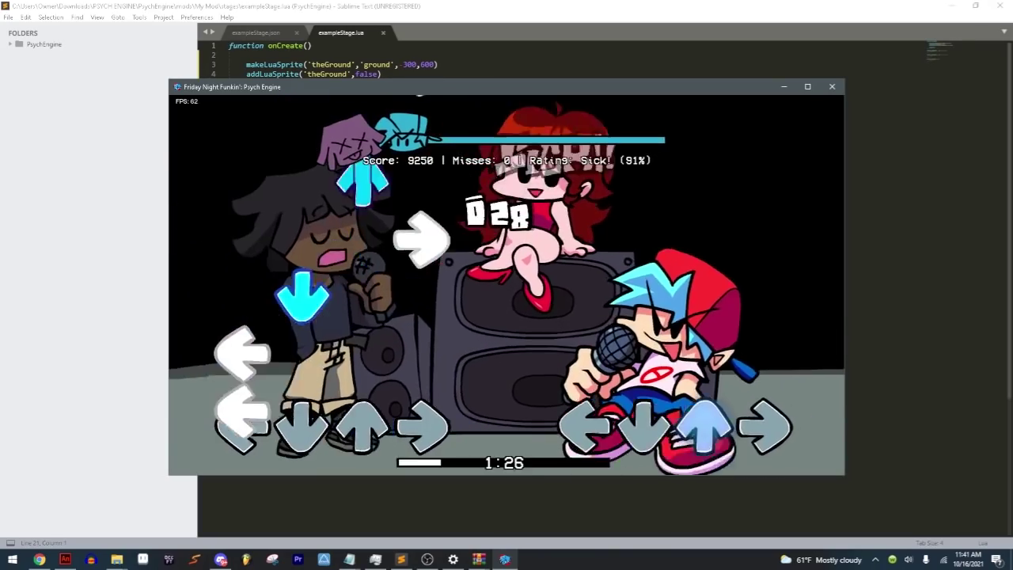
key(Return)
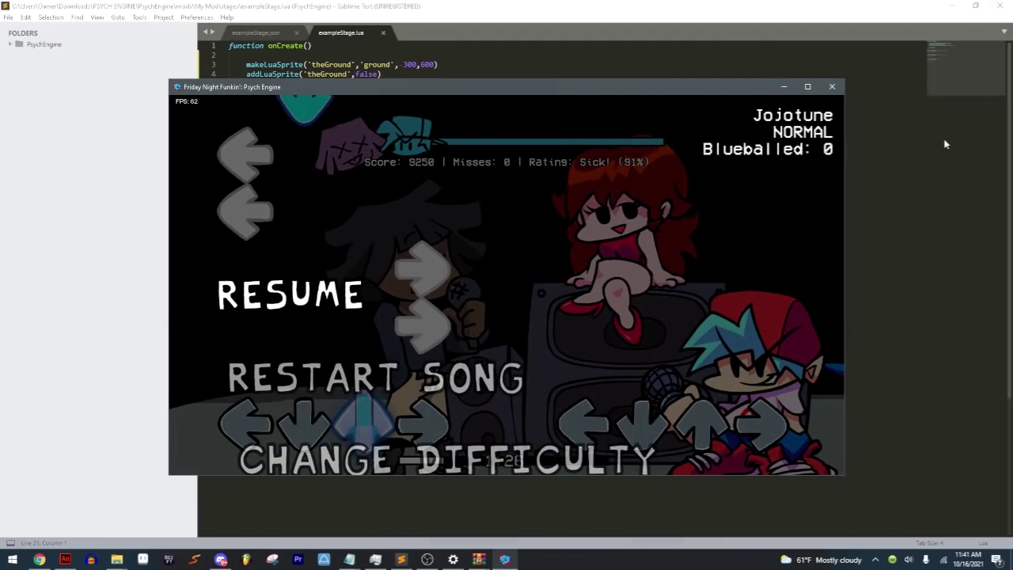
Step: Return to Sublime Text and duplicate the three 'theGround' sprite lines directly below the originals in onCreate
key(alt+F4)
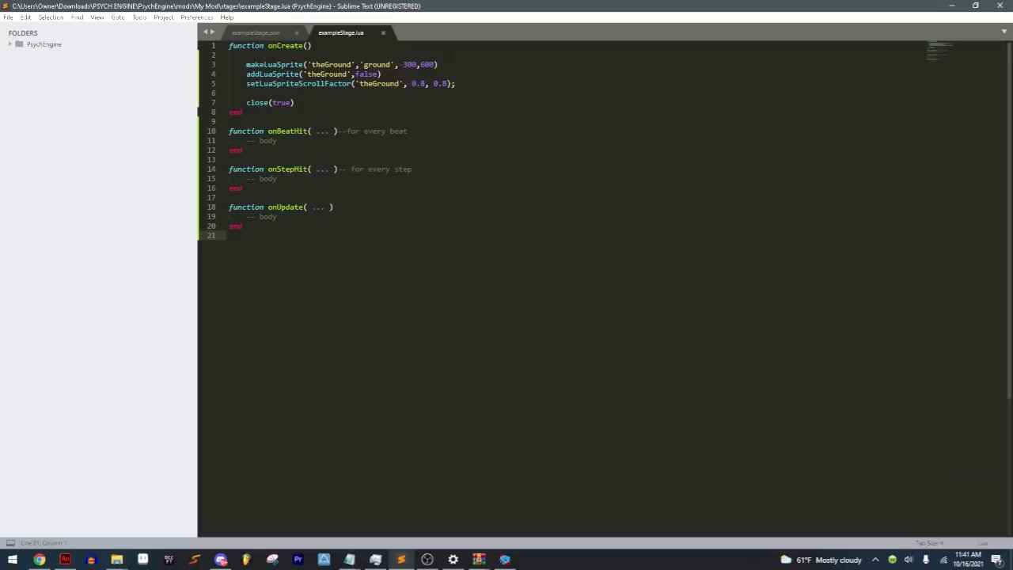
drag(477, 83, 463, 58)
key(ctrl+shift+d)
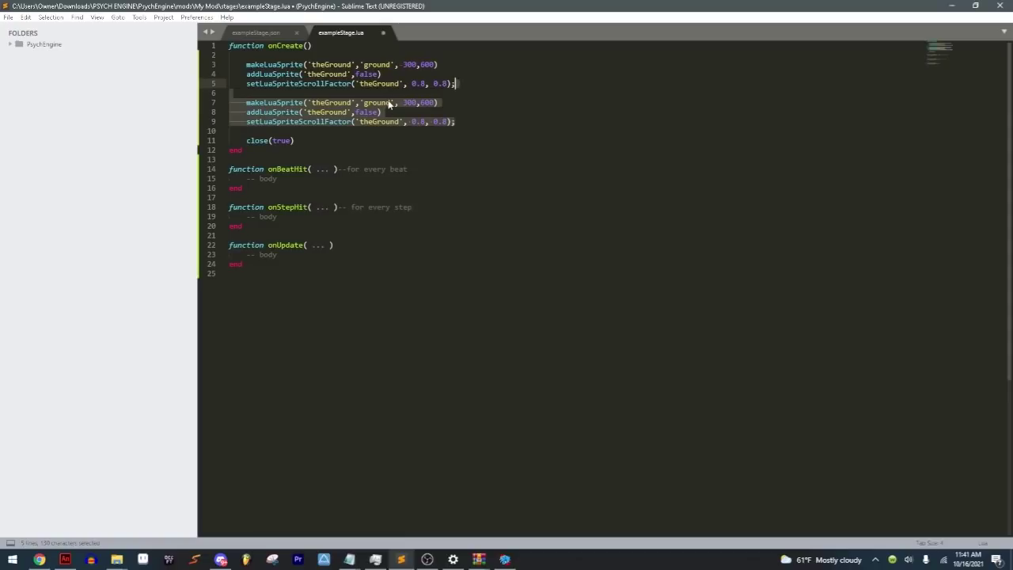
click(321, 111)
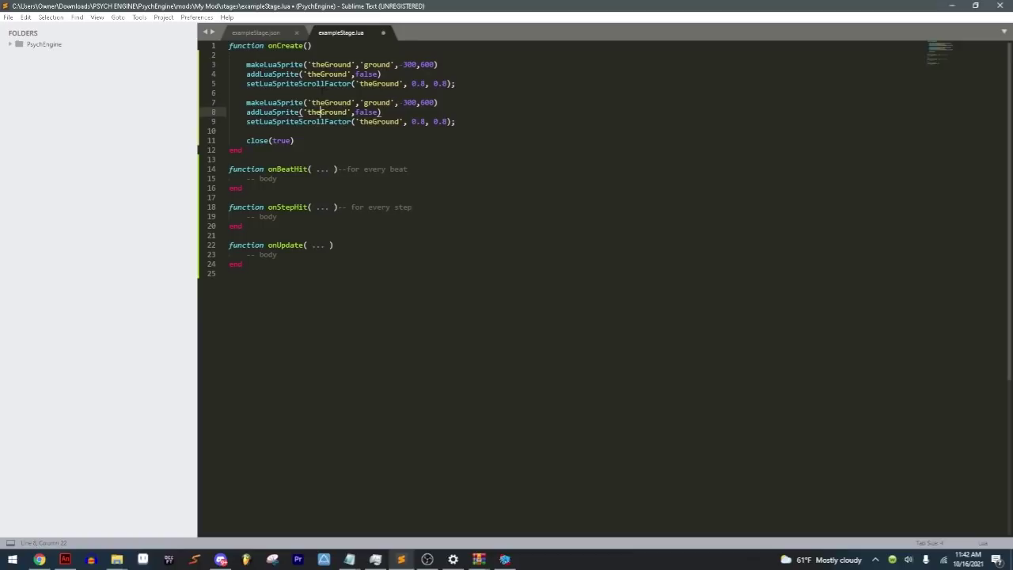
drag(246, 102, 455, 121)
click(229, 130)
click(328, 102)
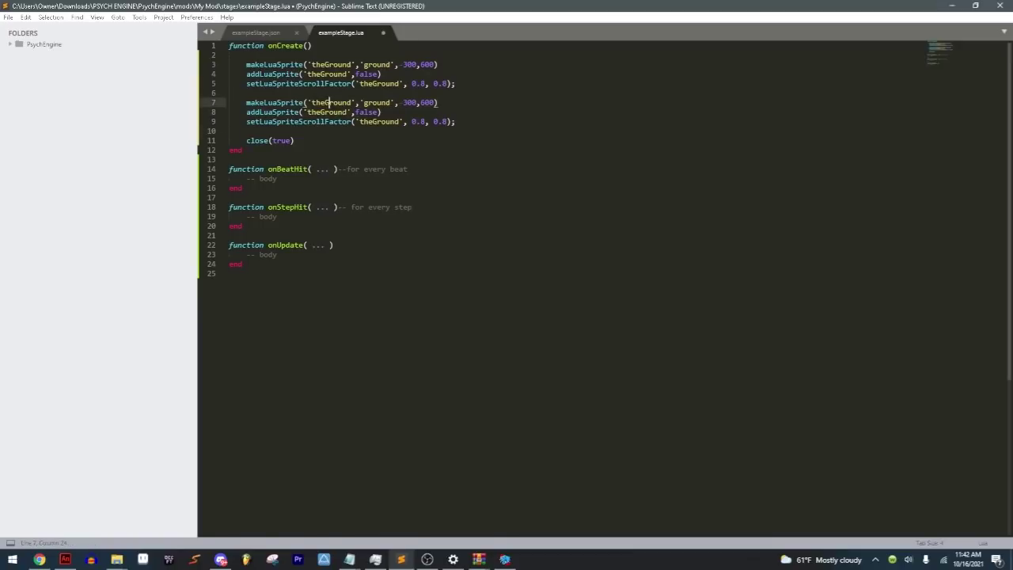
Step: Switch to Animate and compare the half pipe and ground placement in the stage artwork with the paused game
click(65, 560)
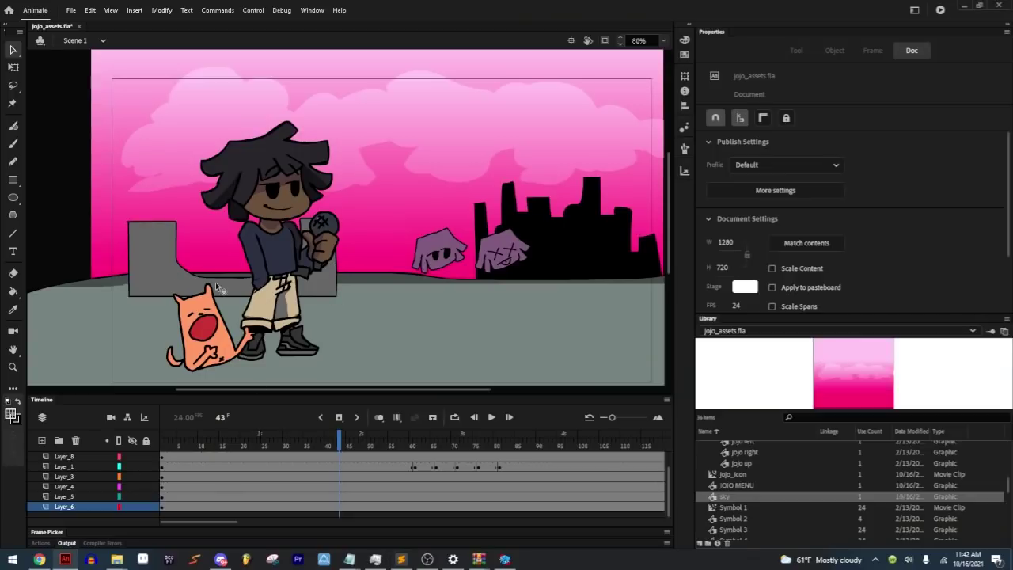
click(504, 560)
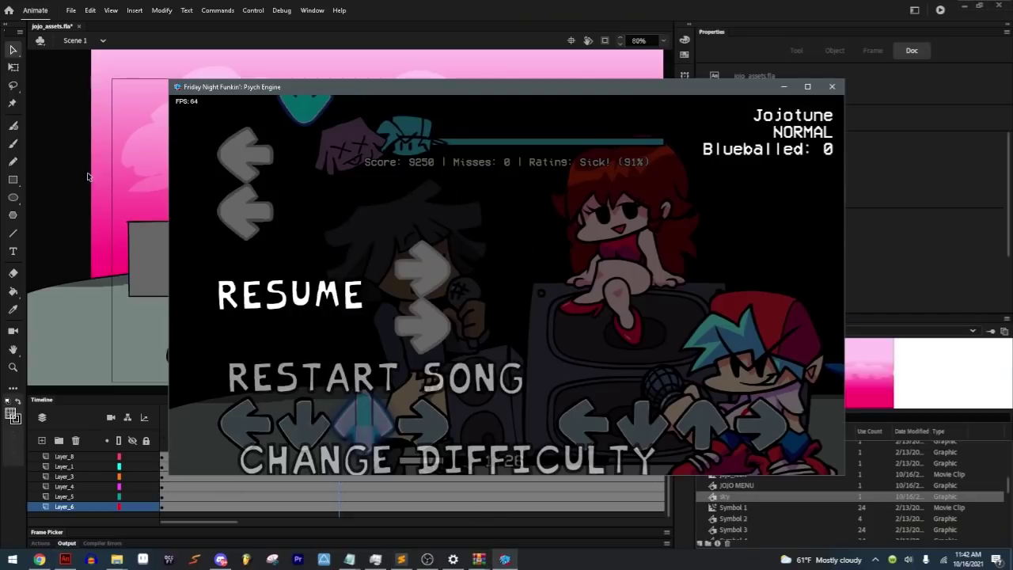
click(106, 184)
click(139, 253)
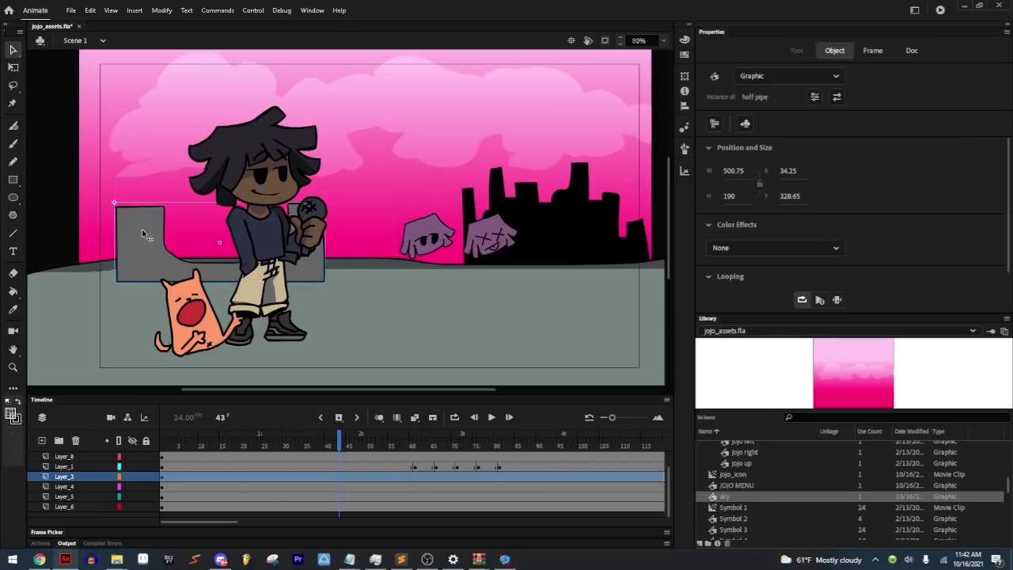
click(371, 332)
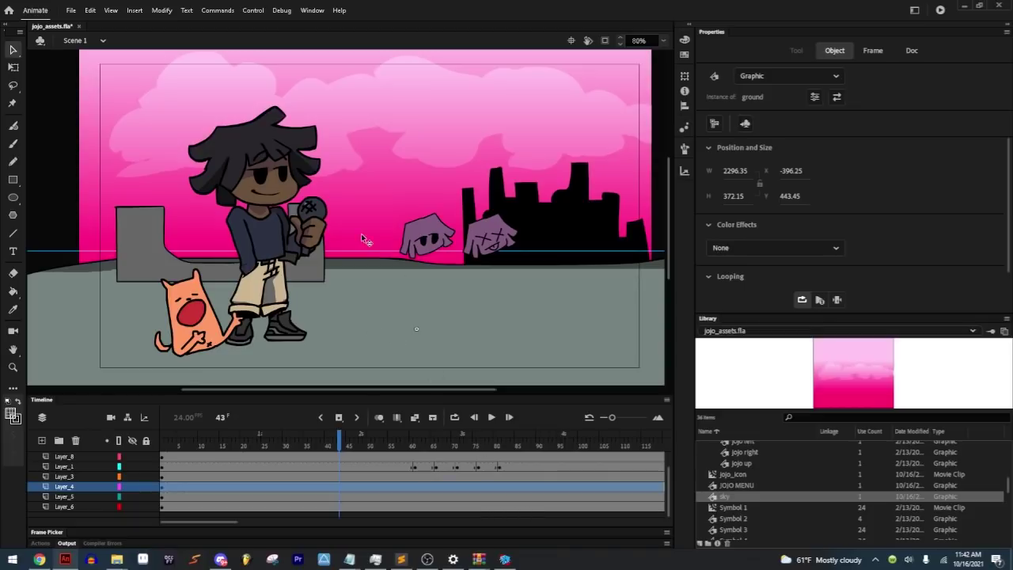
click(156, 231)
mouse_move(503, 560)
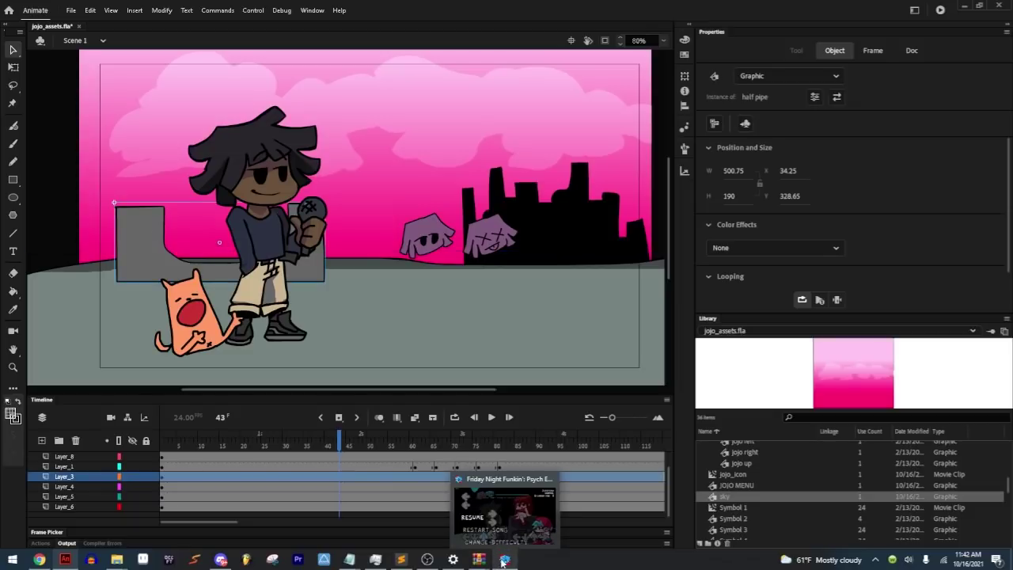
click(500, 519)
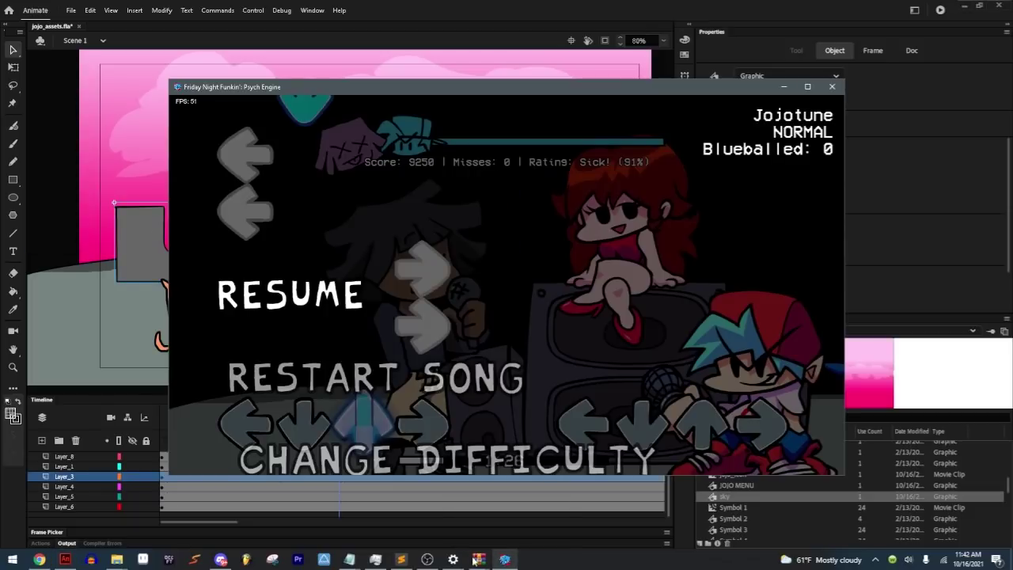
Step: In Sublime Text, rename the duplicated block's sprite to 'theHalfPipe' in its makeLuaSprite, addLuaSprite and setLuaSpriteScrollFactor calls
click(401, 560)
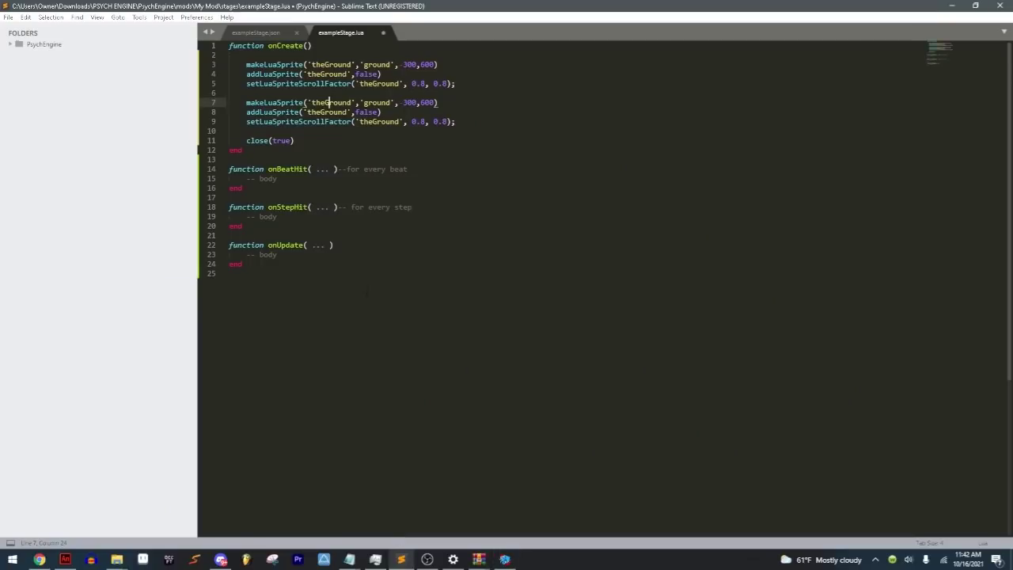
drag(323, 103, 353, 102)
text(HalfPipe)
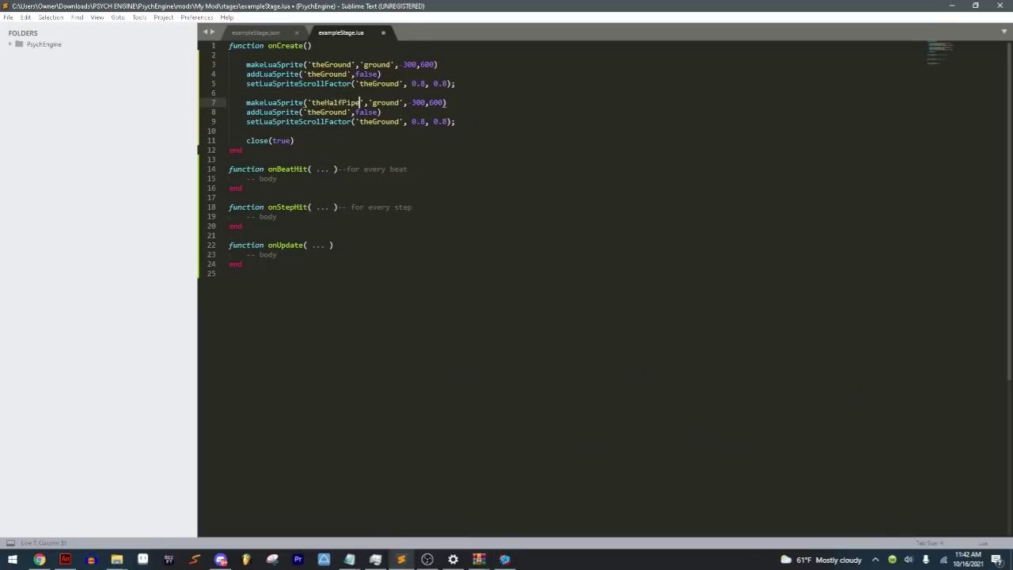
double_click(335, 102)
key(ctrl+c)
double_click(327, 112)
key(ctrl+v)
double_click(380, 121)
key(ctrl+v)
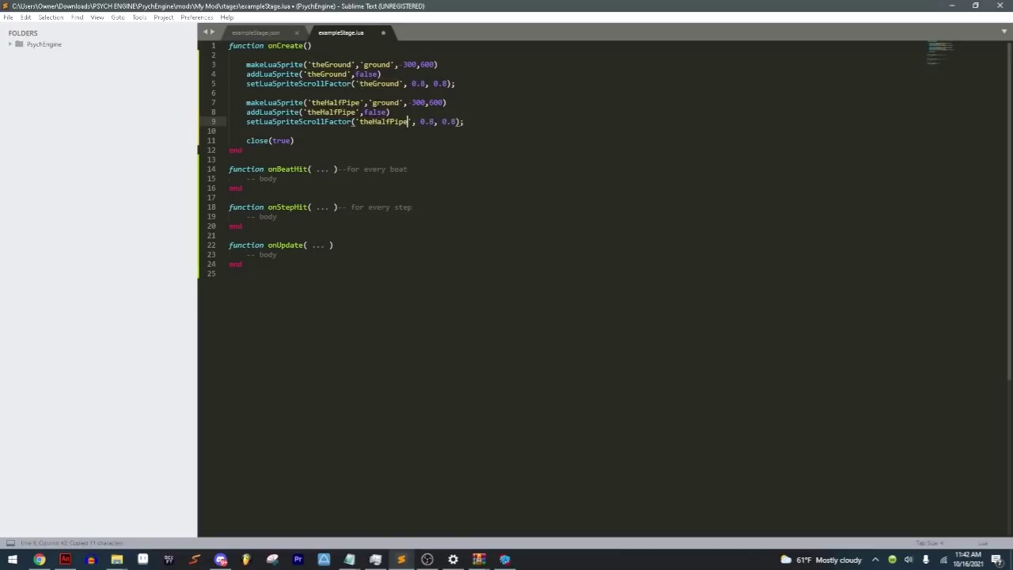
Step: Set the image name in theHalfPipe's makeLuaSprite call to 'half pipe'
double_click(386, 102)
text(half pipe)
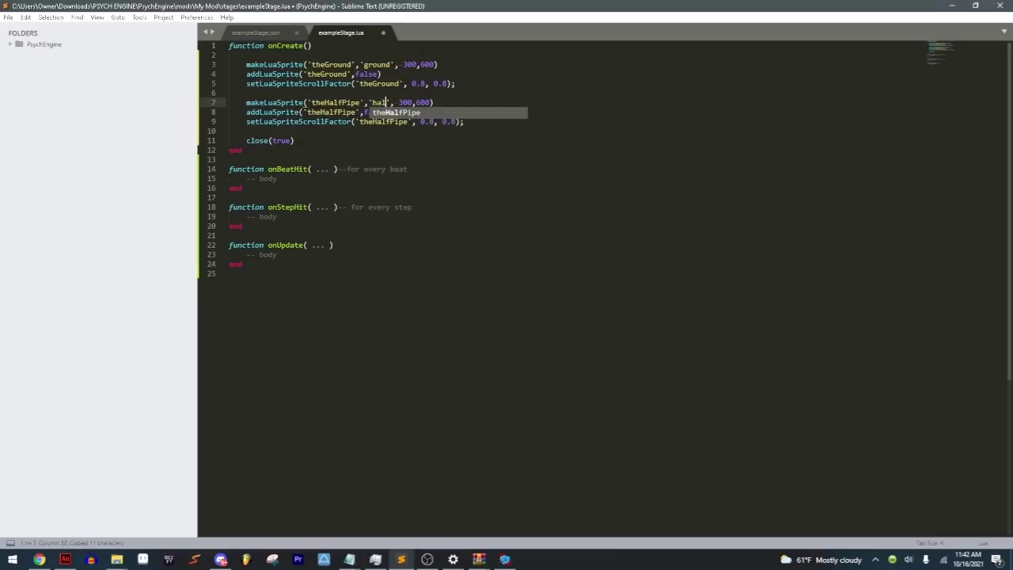
click(382, 74)
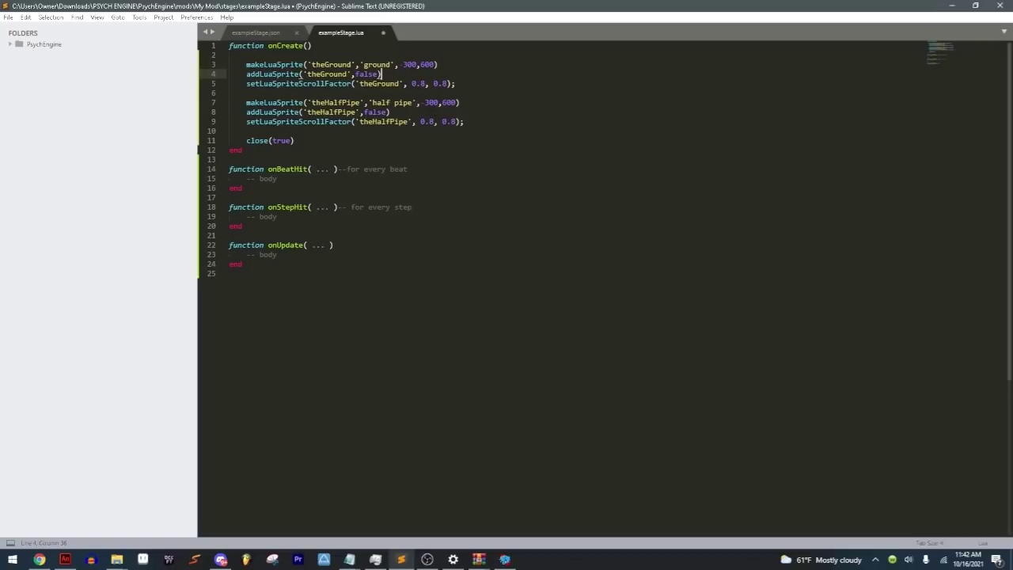
Step: Try a horizontal scroll factor of 0.9 for theHalfPipe
double_click(429, 121)
text(9)
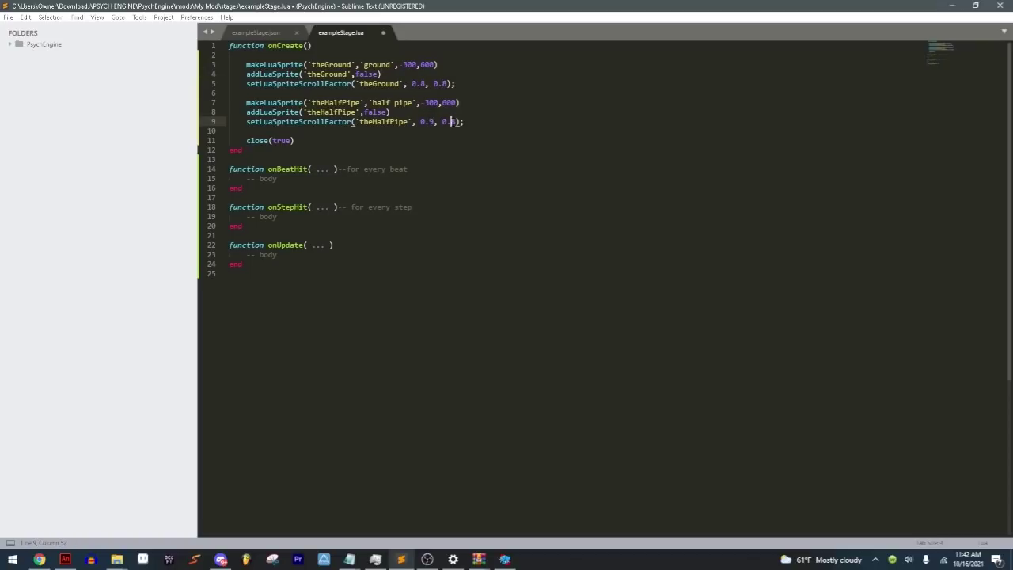
double_click(452, 121)
Step: Set theGround's scroll factors to 0.5, 0.5 and theHalfPipe's to 0.8, 0.8, and save exampleStage.lua
double_click(421, 83)
text(9)
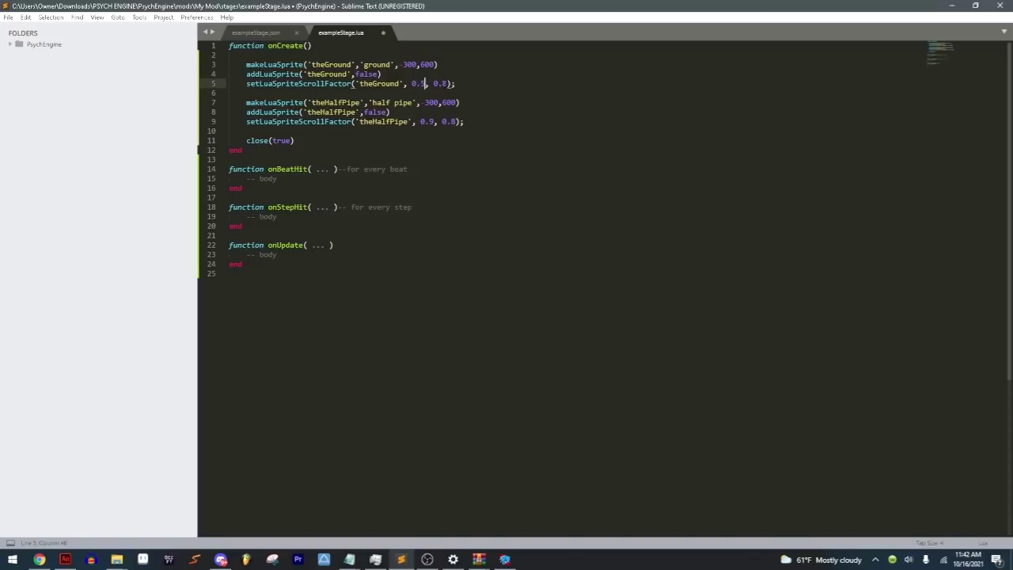
double_click(446, 83)
text(5)
double_click(430, 121)
text(8)
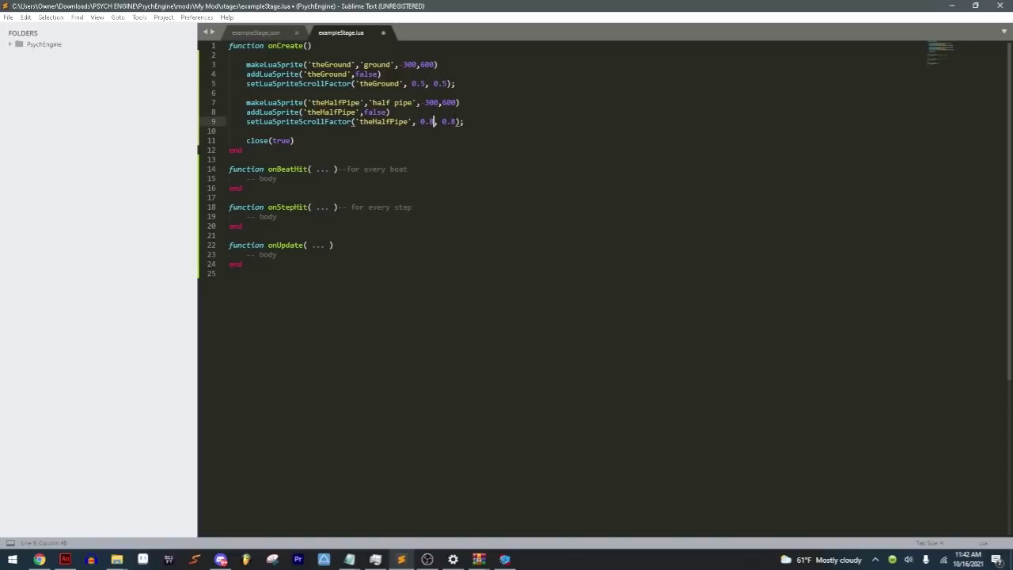
double_click(451, 121)
key(ctrl+s)
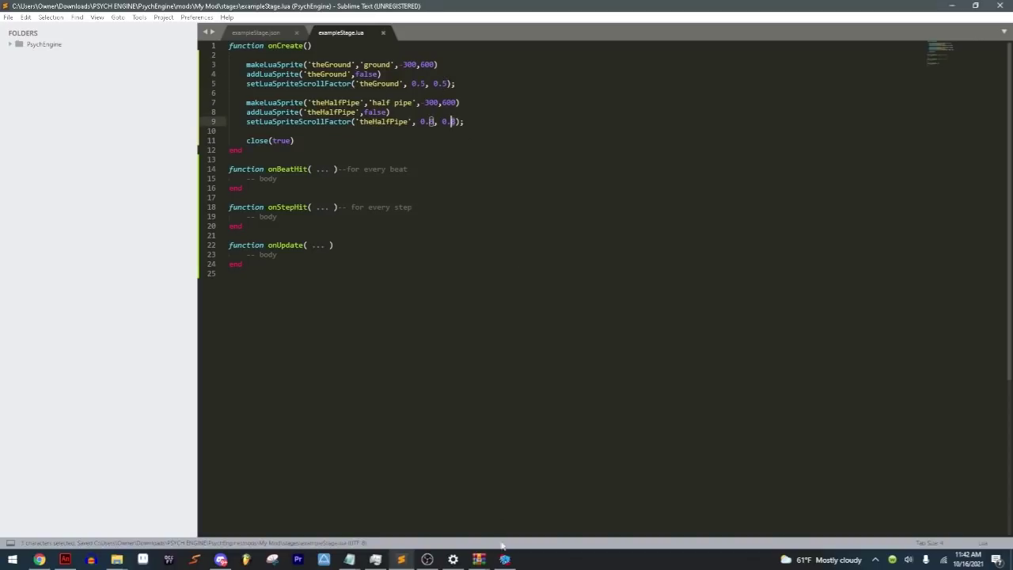
Step: Switch to Psych Engine, restart the song to check the half pipe in the stage, and pause it
click(504, 559)
key(Down)
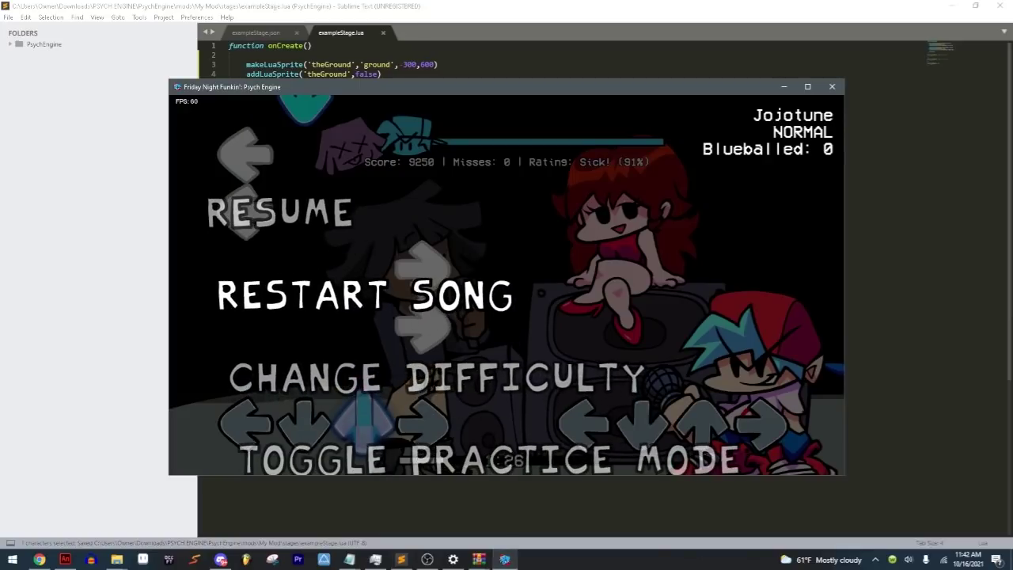
key(Return)
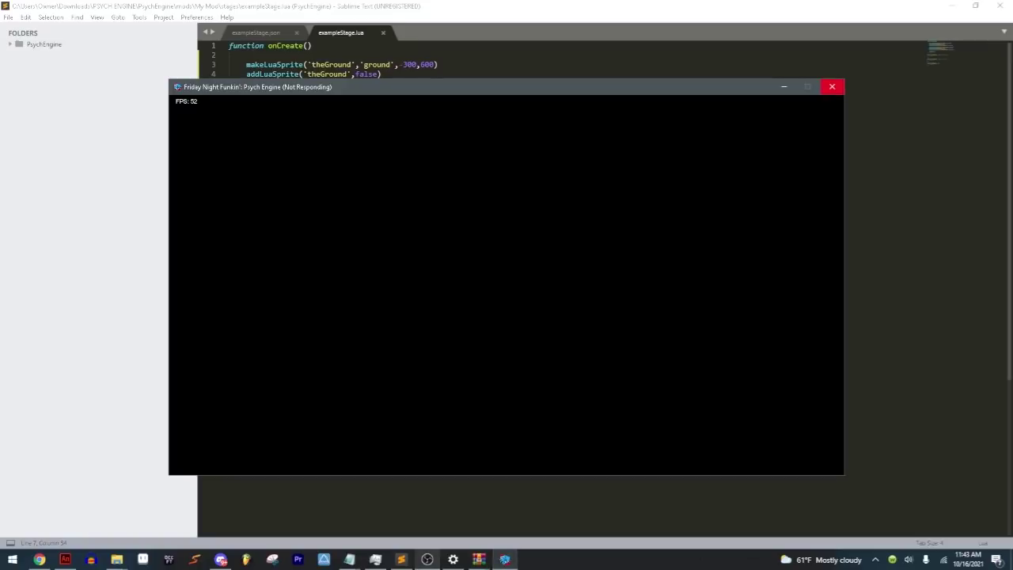
click(427, 559)
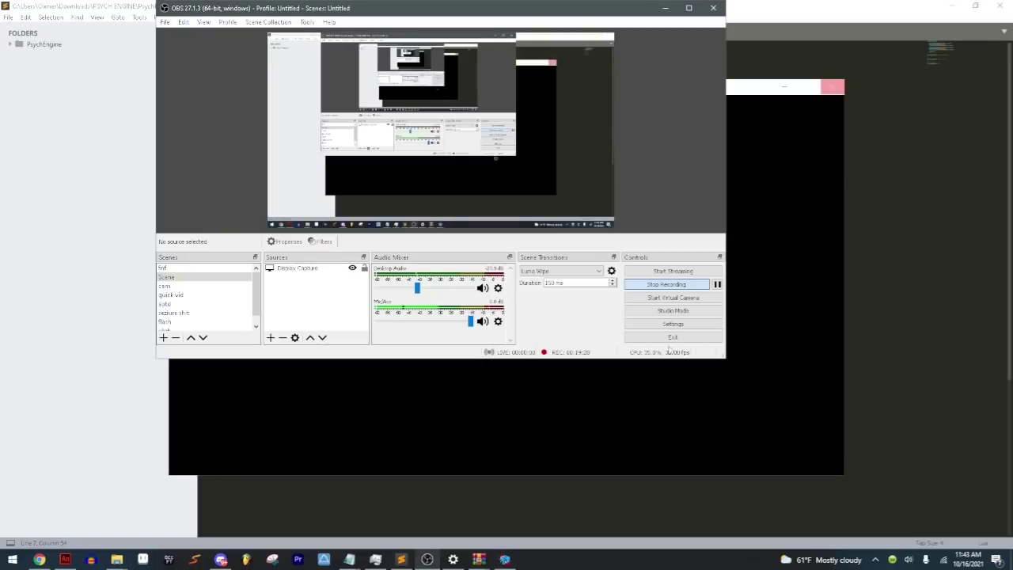
click(756, 286)
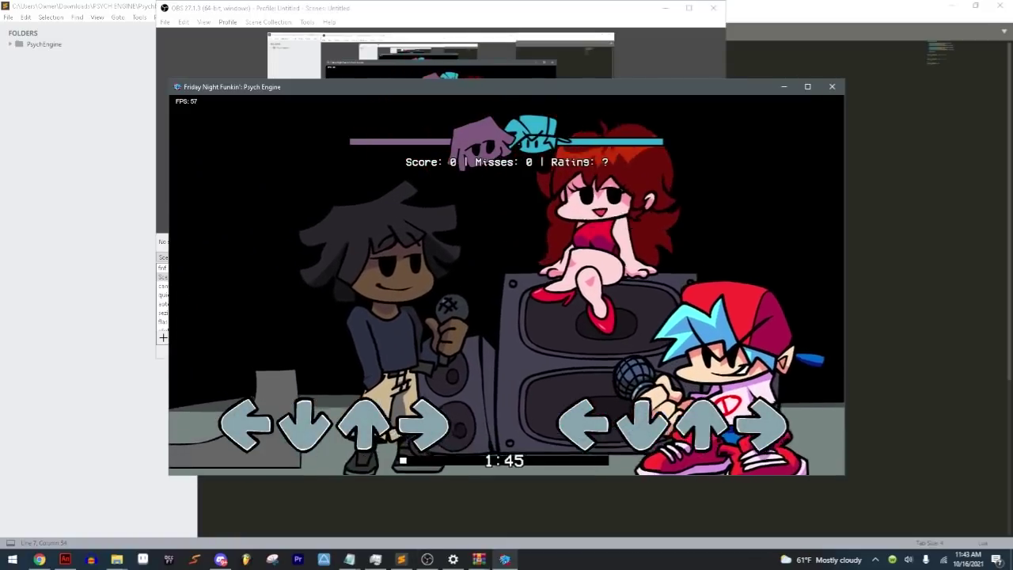
key(Return)
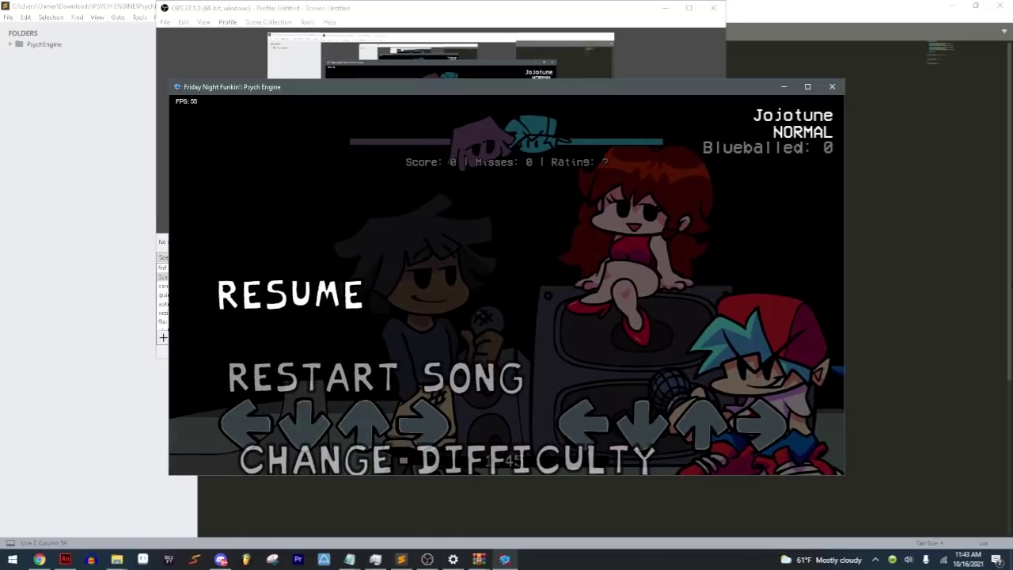
Step: Return to Sublime Text, set theHalfPipe's position to 200,300 in its makeLuaSprite call, and save the script
key(alt+Tab)
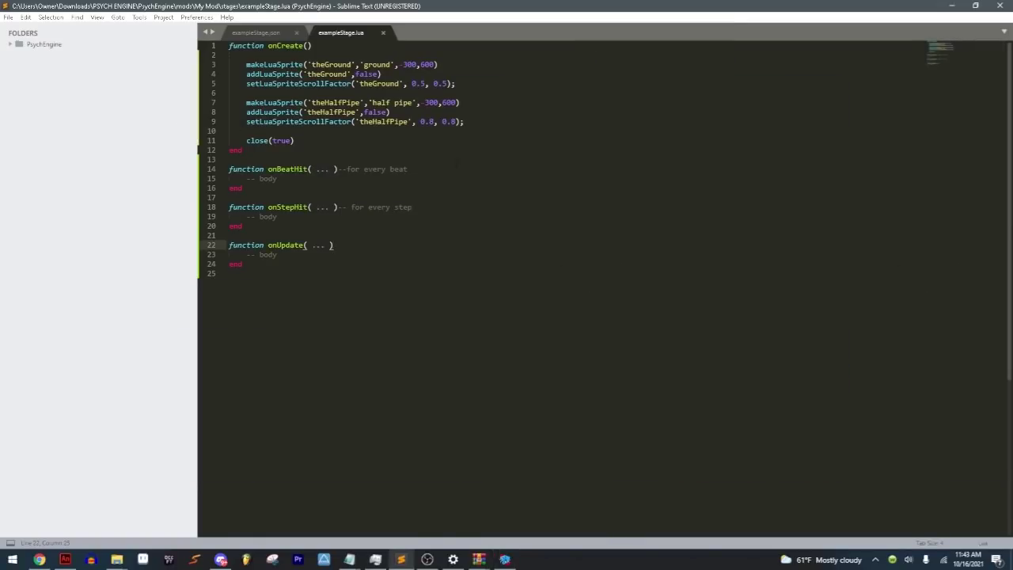
click(390, 111)
double_click(422, 105)
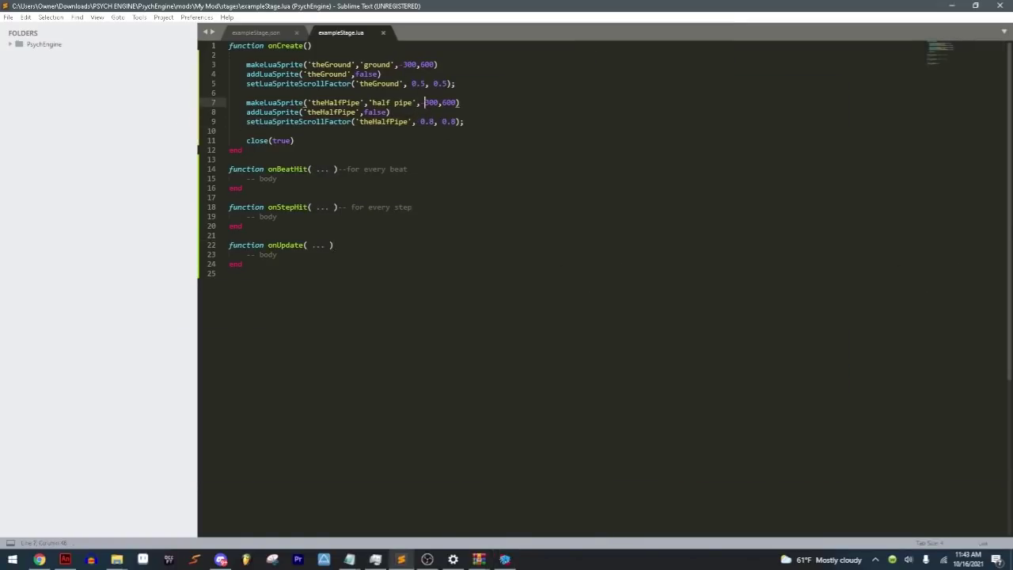
key(BackSpace)
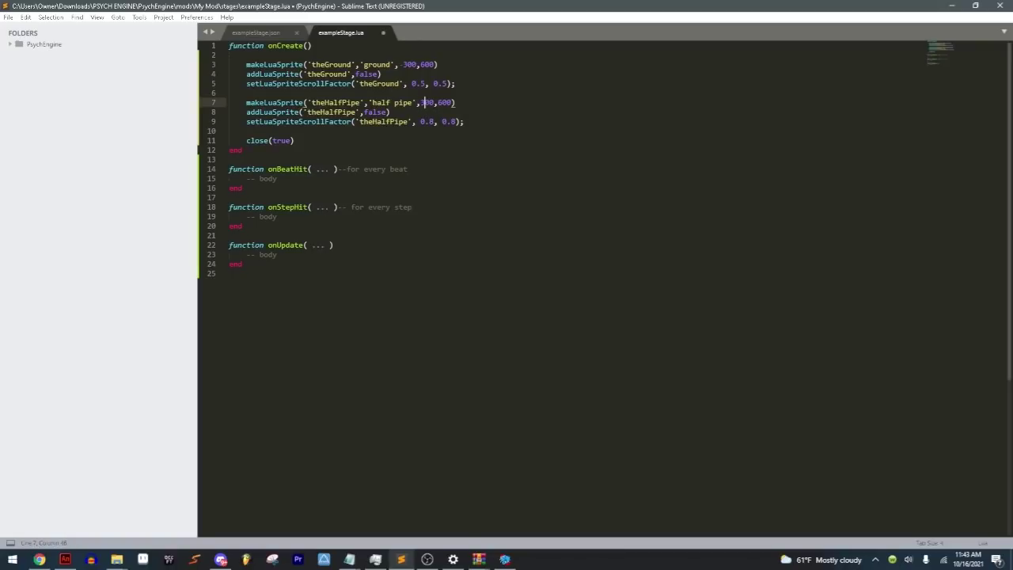
text(200)
double_click(443, 103)
text(3)
key(ctrl+s)
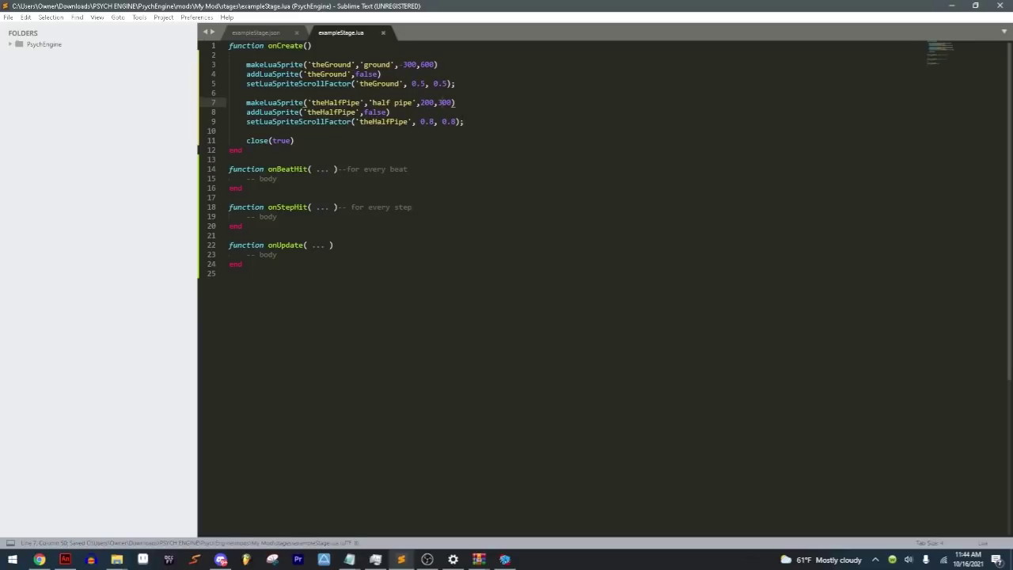
Step: Compare the script's sprite positions with the paused game and the half pipe's placement in the Animate stage artwork
key(alt+Tab)
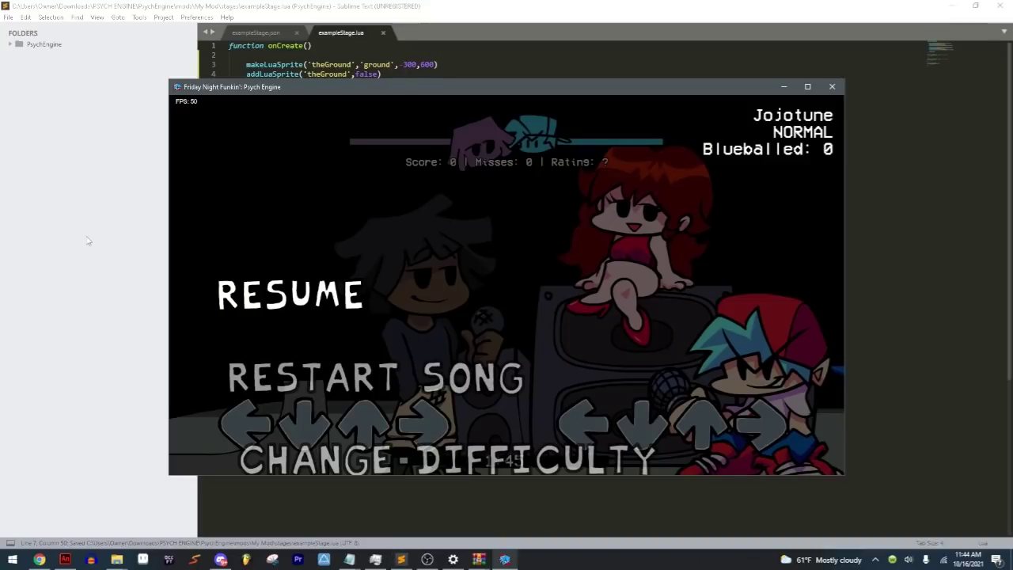
click(438, 64)
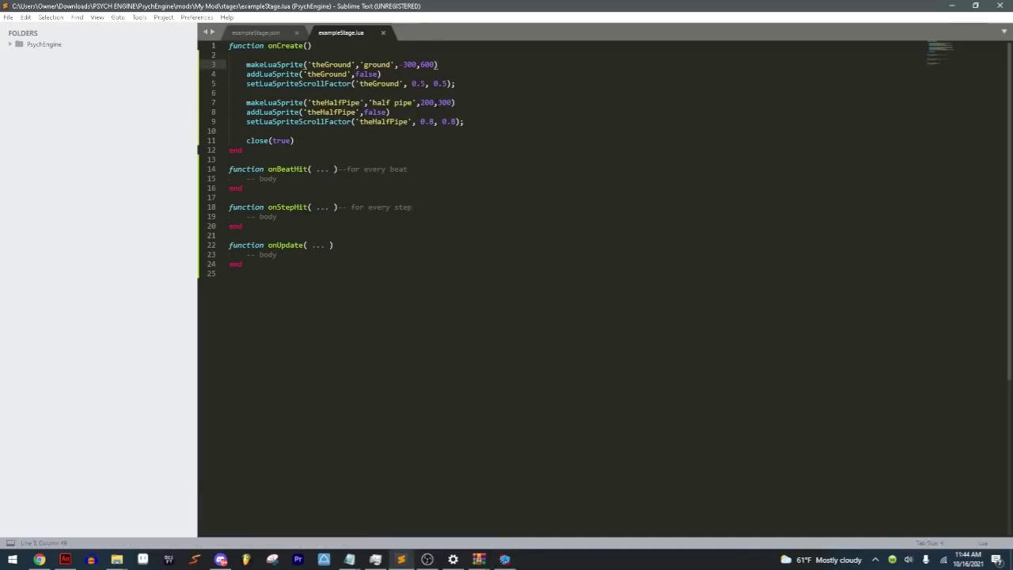
drag(437, 102, 443, 102)
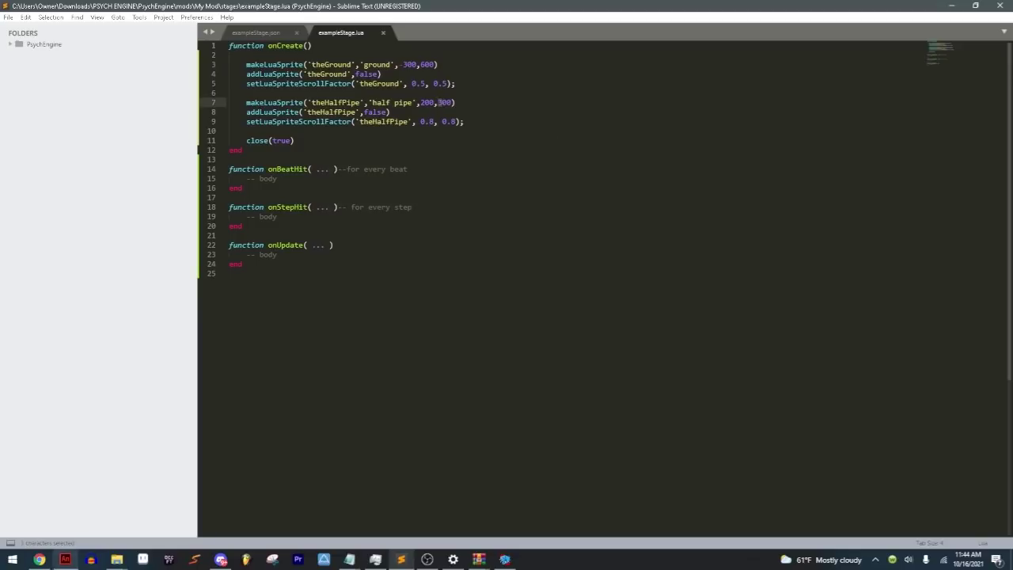
key(alt+Tab)
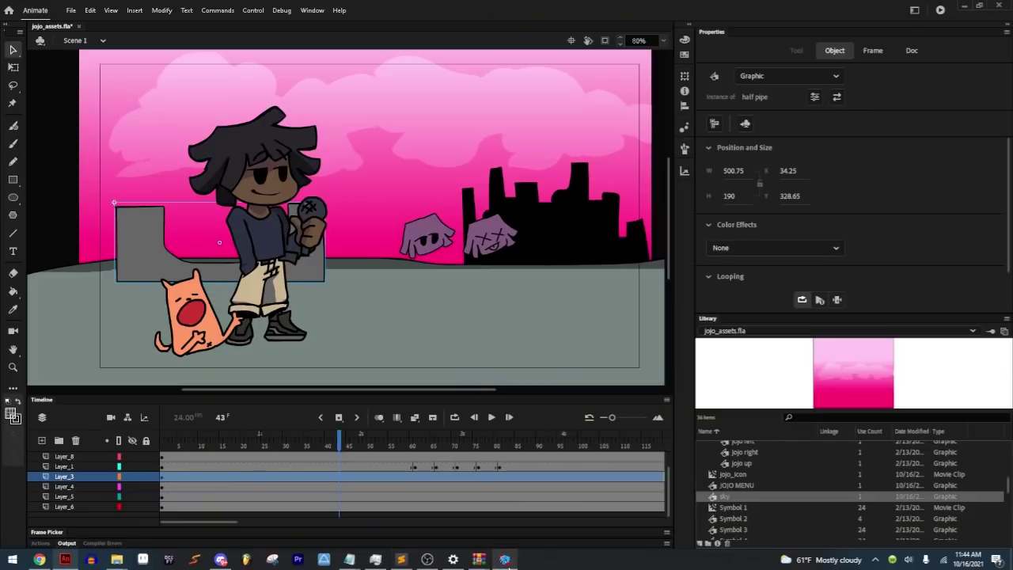
Step: Switch to Psych Engine, restart the song to check the half pipe's new position, and pause it
click(504, 559)
key(Down)
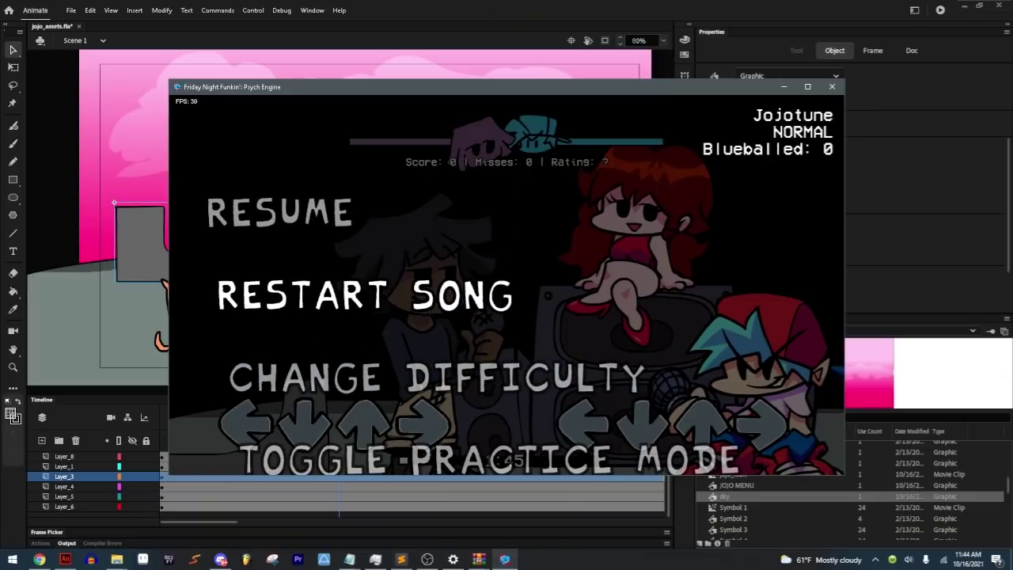
key(Return)
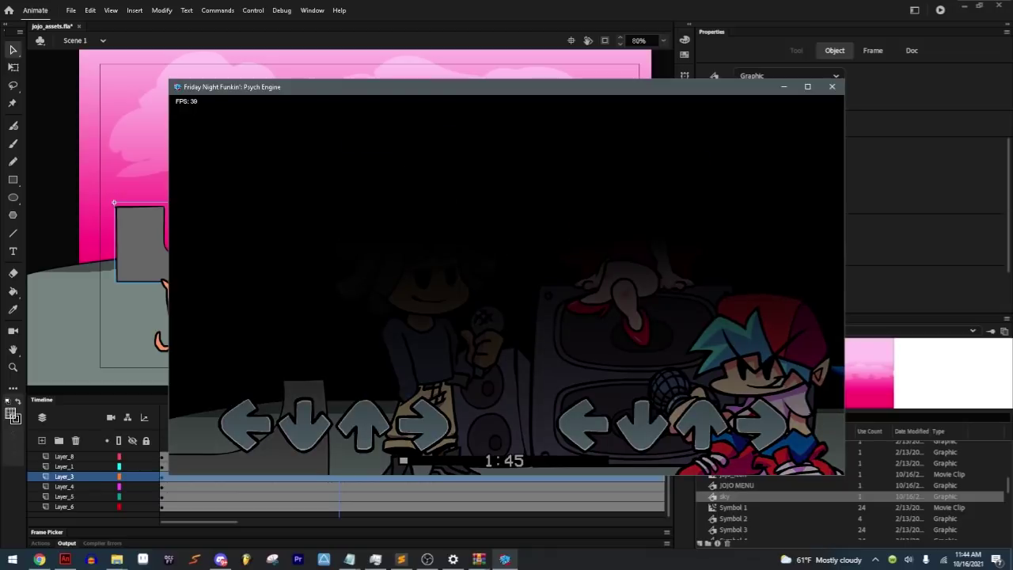
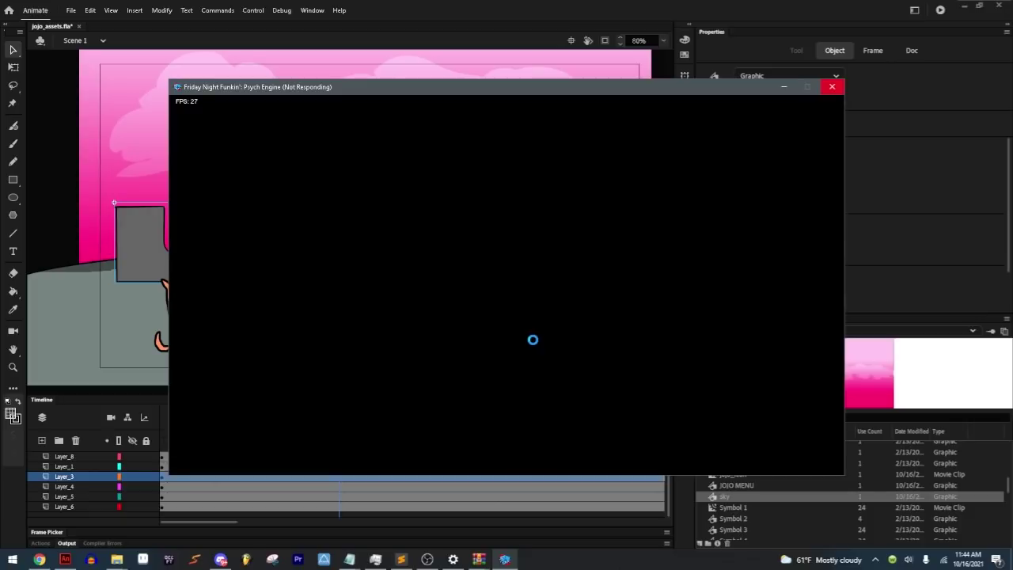
click(426, 559)
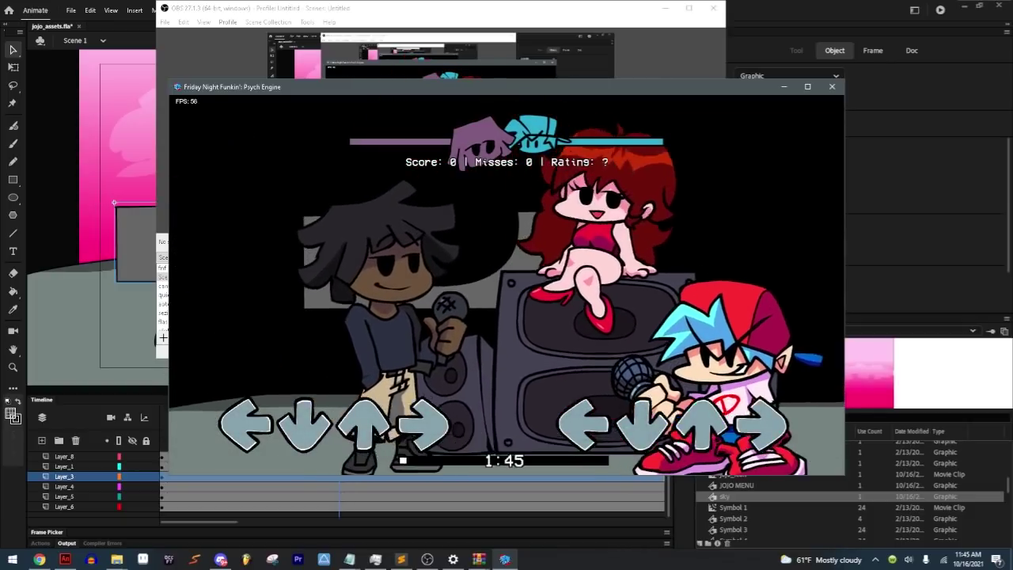
key(Return)
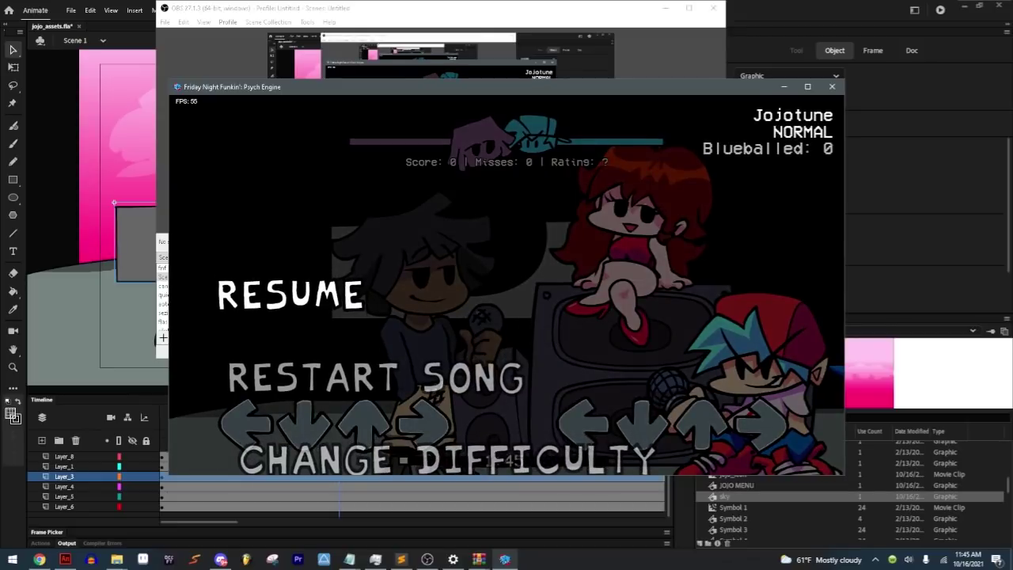
Step: In Sublime Text, try a y position of 400 for theHalfPipe and compare it against the paused game
click(401, 559)
key(ctrl+z)
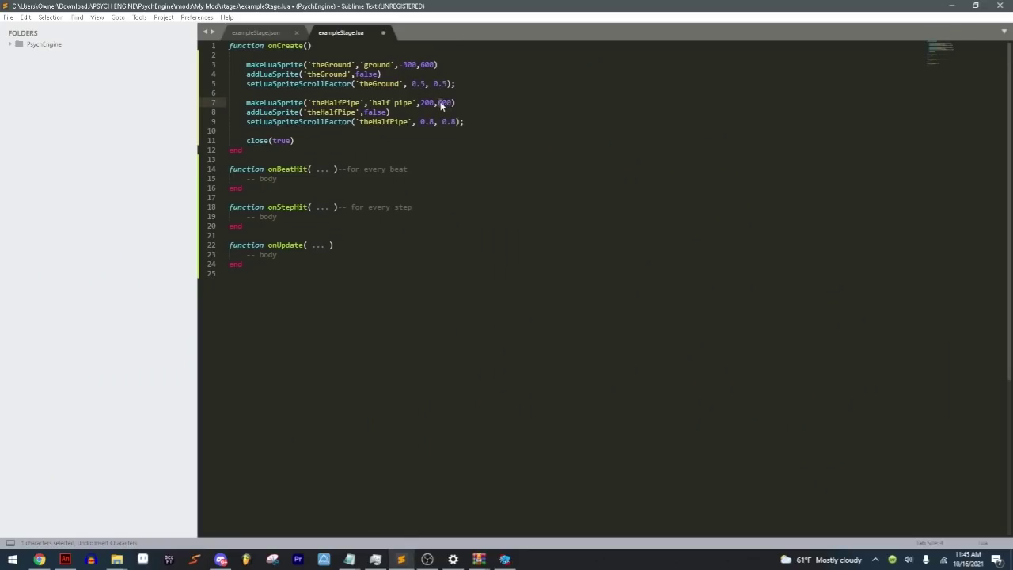
text(4)
click(504, 558)
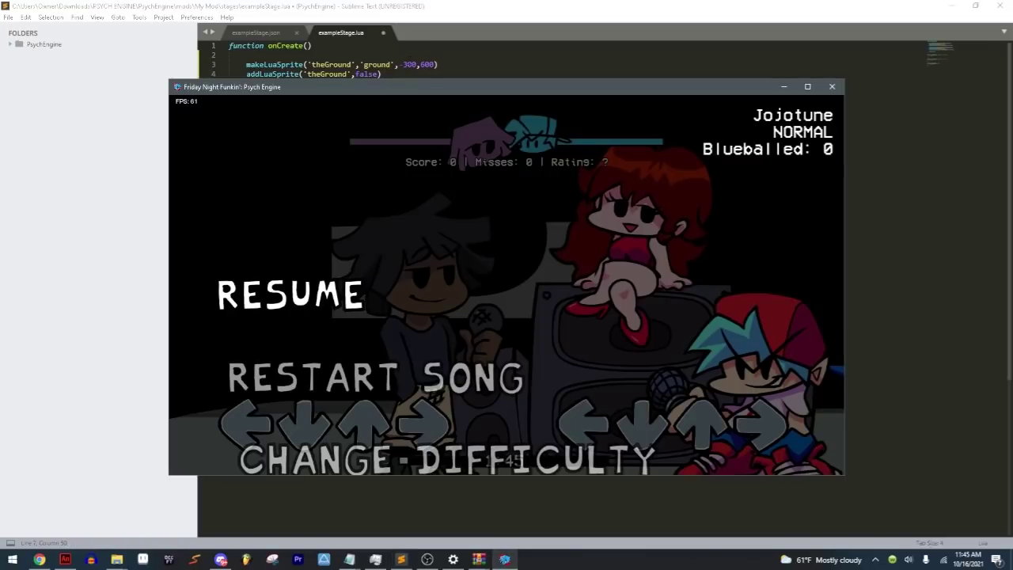
click(405, 64)
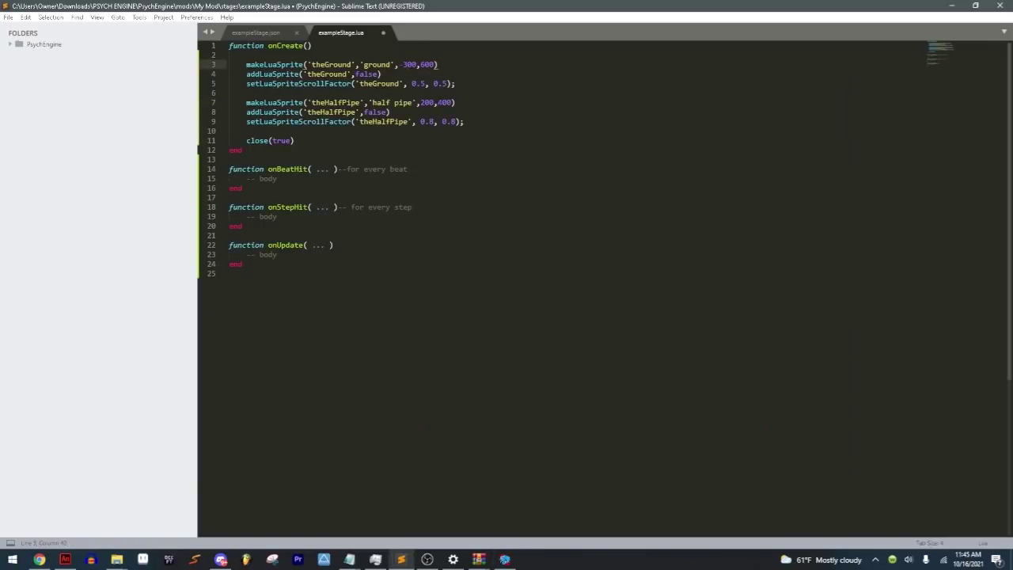
Step: Set theHalfPipe's y position to 500 in its makeLuaSprite call and save the script
drag(437, 102, 442, 102)
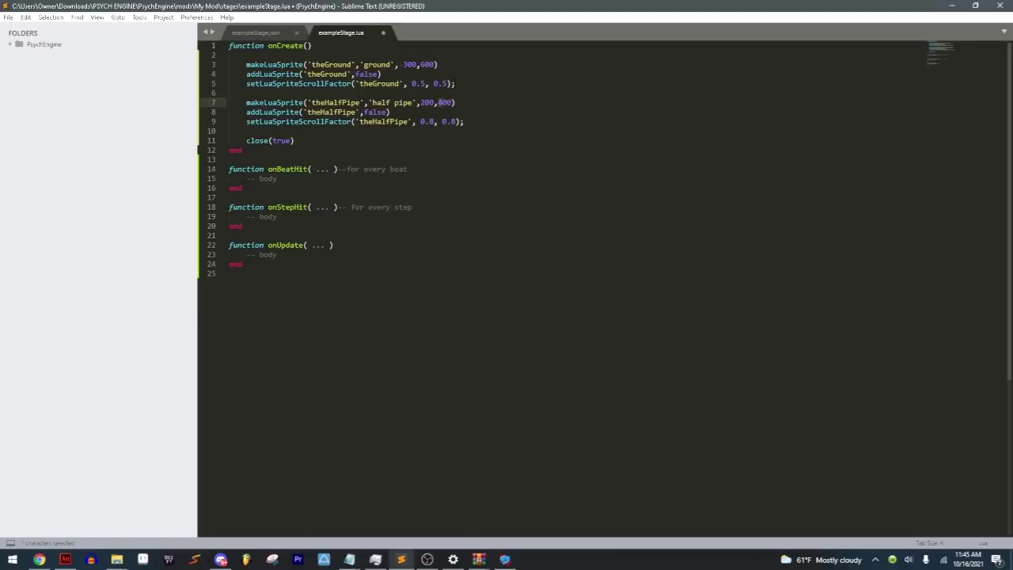
text(5)
key(ctrl+s)
Step: Open Task Manager and restart the Windows Explorer process
click(504, 559)
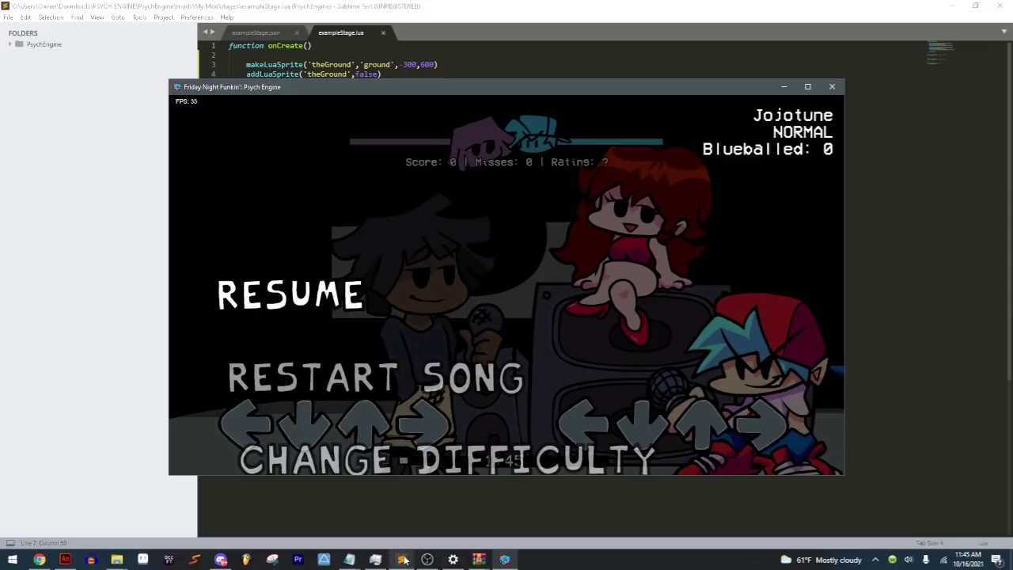
click(375, 560)
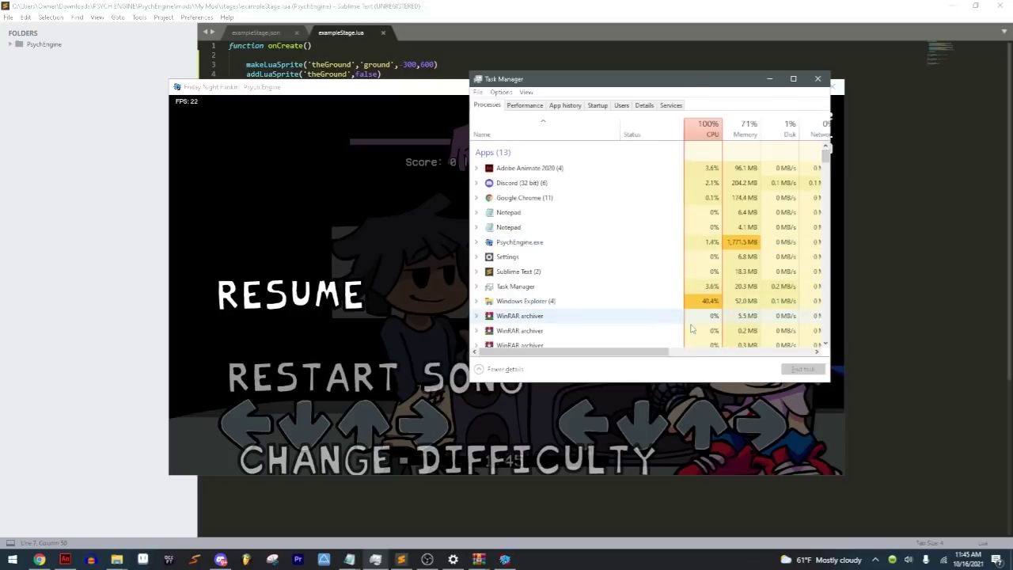
click(709, 302)
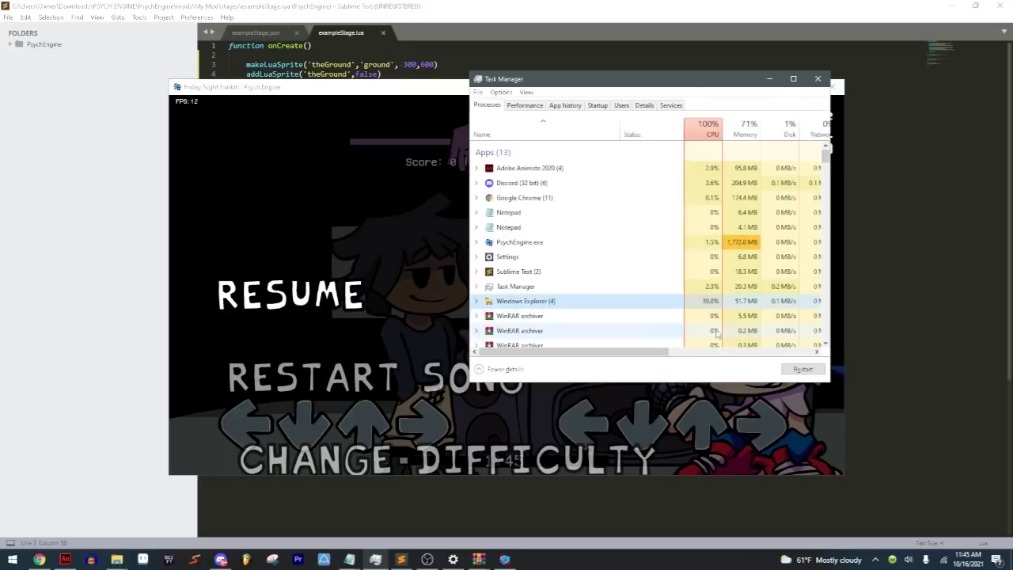
click(802, 369)
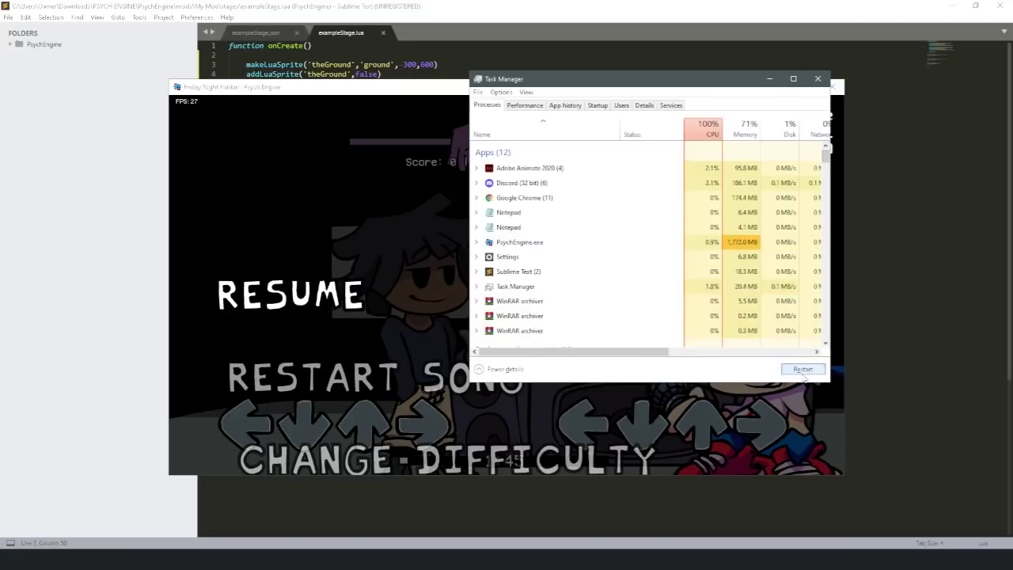
Step: Return to Psych Engine, restart the song, and try the note inputs while checking the half pipe's height behind the opponent
click(404, 207)
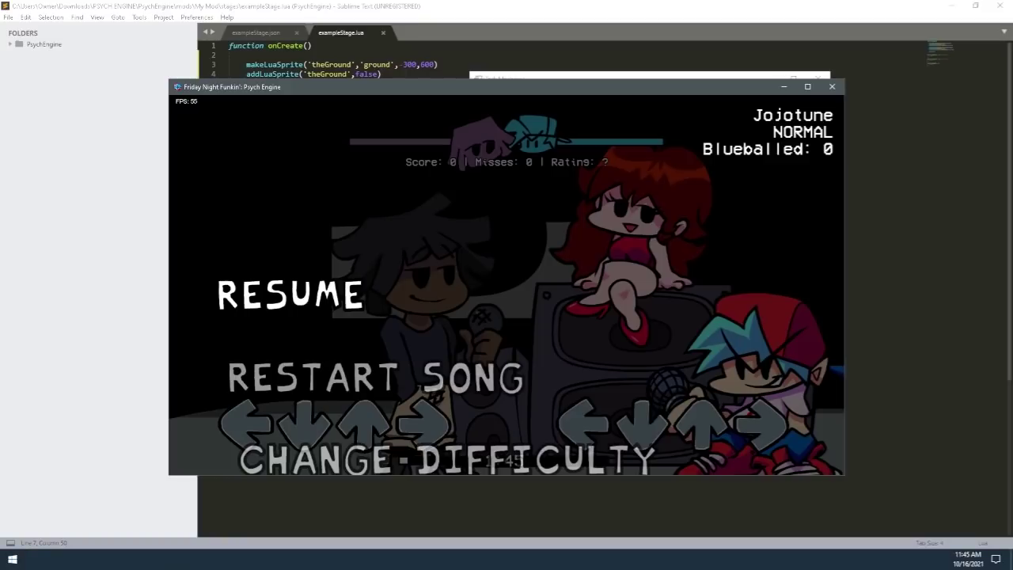
key(Down)
key(Return)
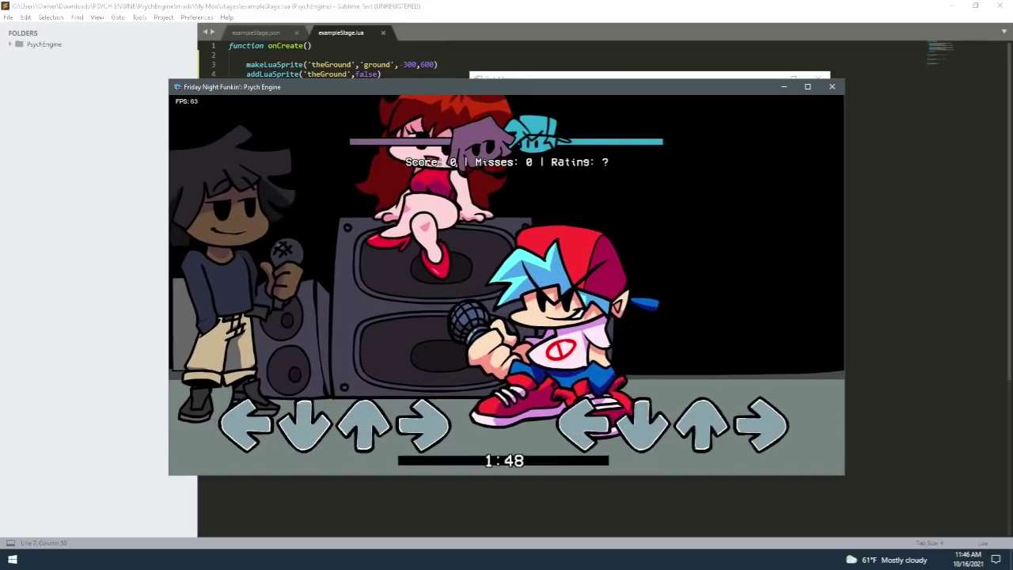
key(Left)
key(Down)
key(Right)
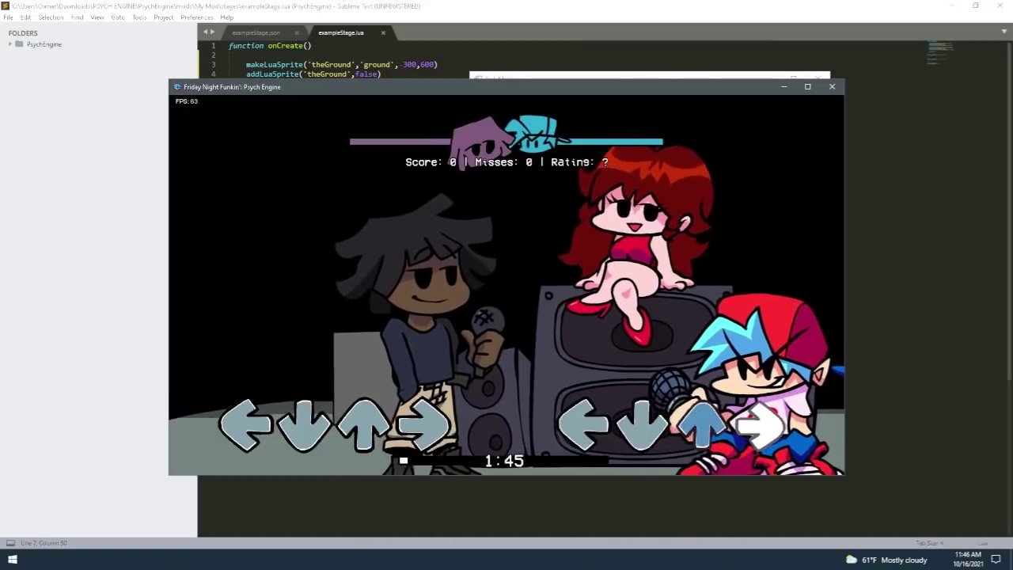
Step: Keep trying the left and down notes in the running song to check the half pipe's placement
key(Left)
key(Down)
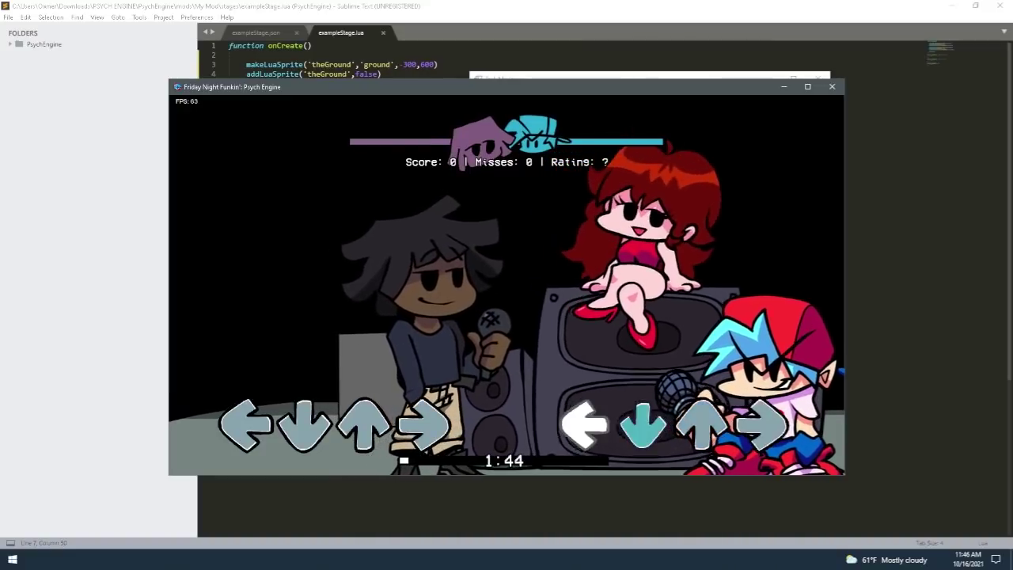
key(Left)
key(Down)
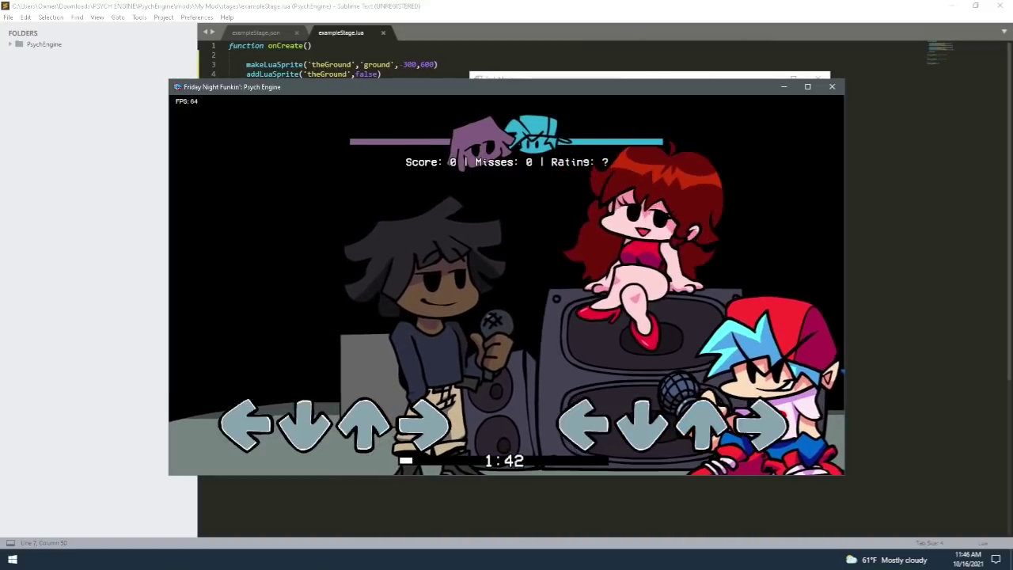
Step: In Sublime Text, set theHalfPipe's x position to 0 and save the script, and pause the song in Psych Engine
key(alt+F4)
click(242, 187)
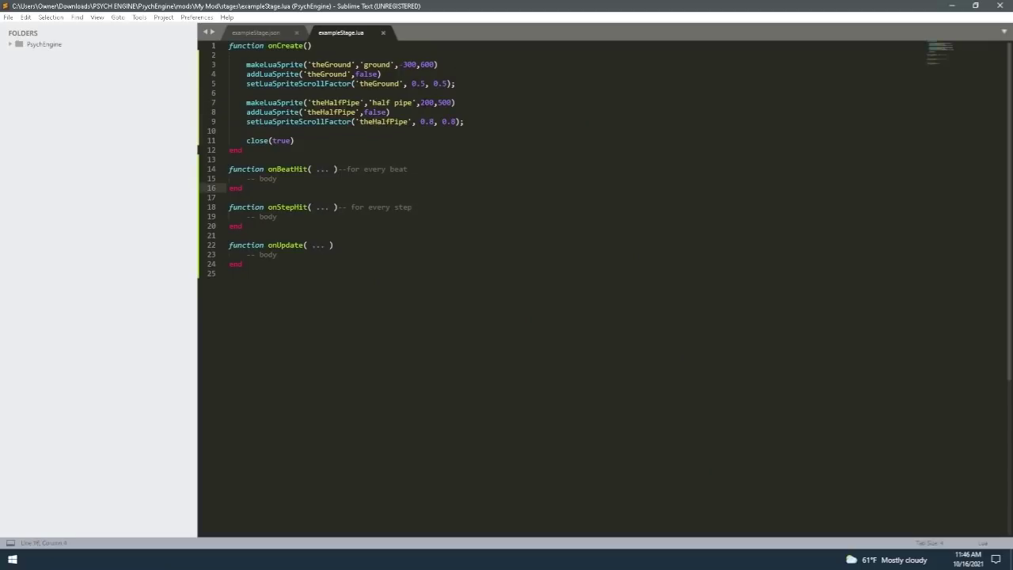
double_click(421, 102)
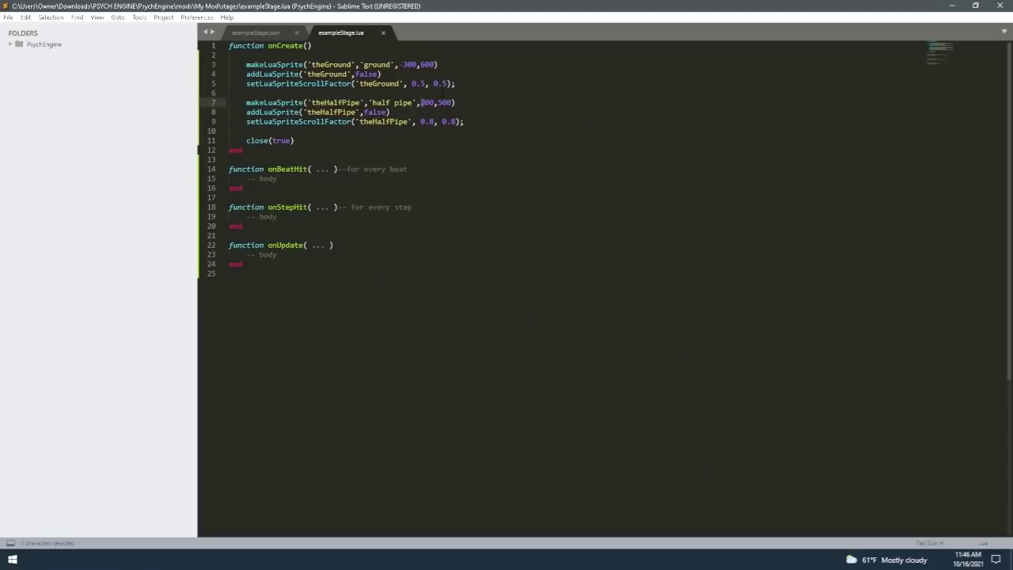
text(0)
key(ctrl+s)
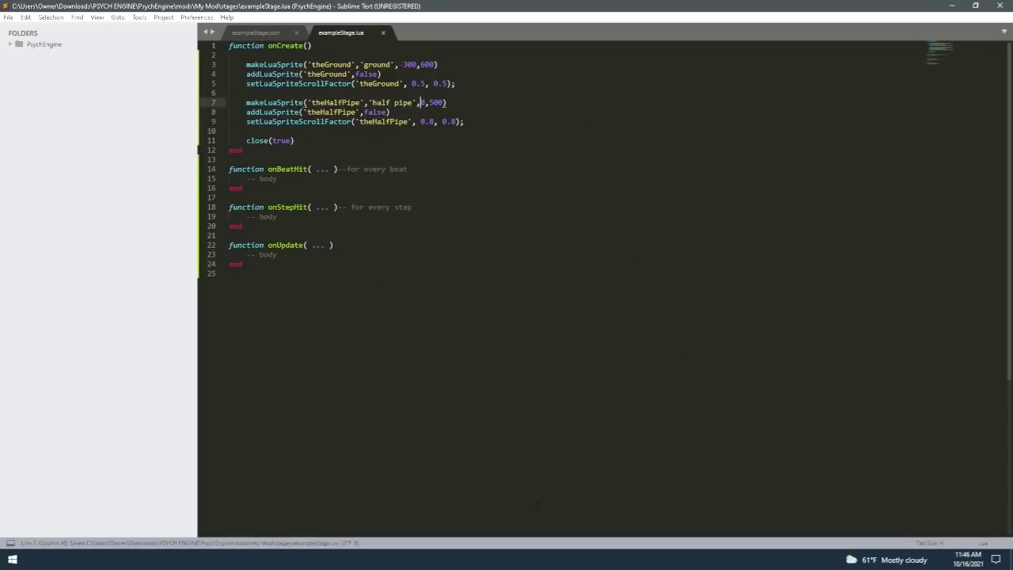
click(974, 6)
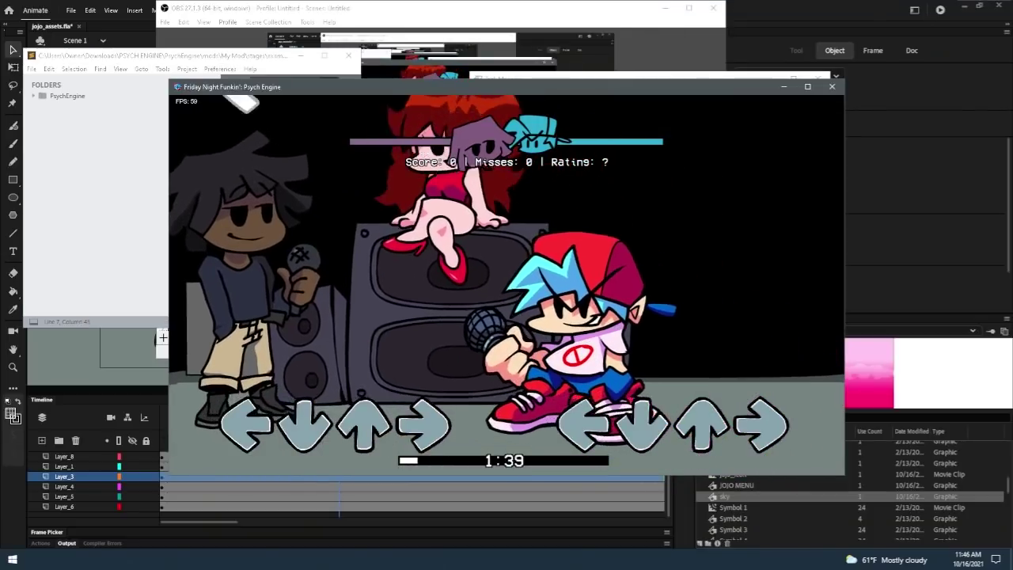
key(Return)
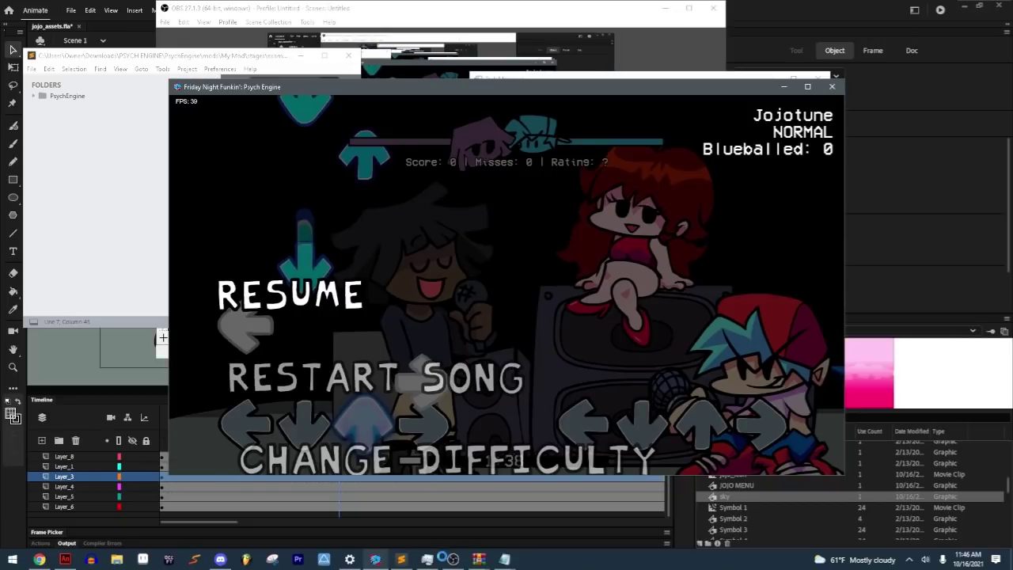
Step: Back in Sublime Text, set theGround's second scroll factor to 0.8 and save the script
click(401, 558)
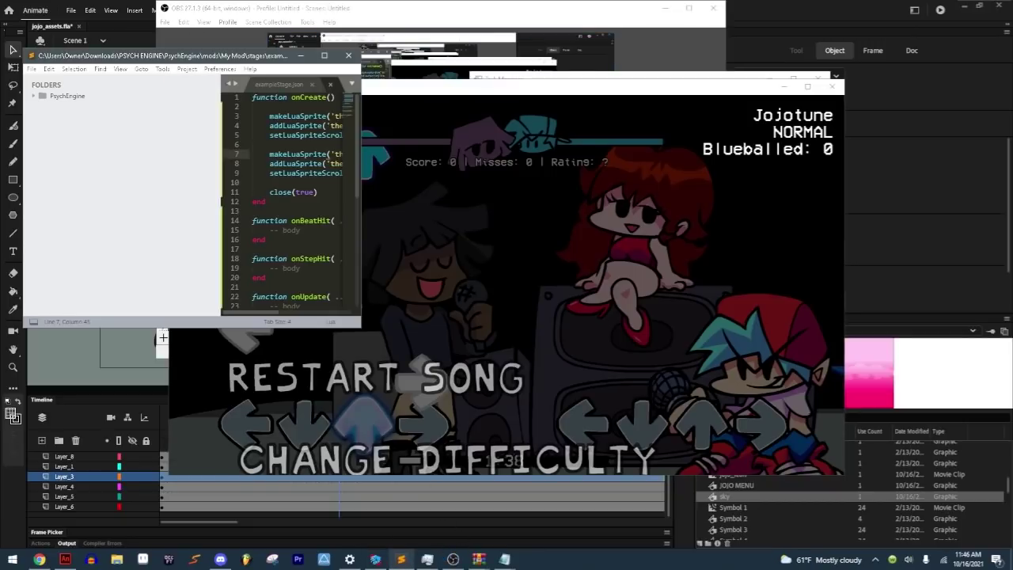
click(323, 55)
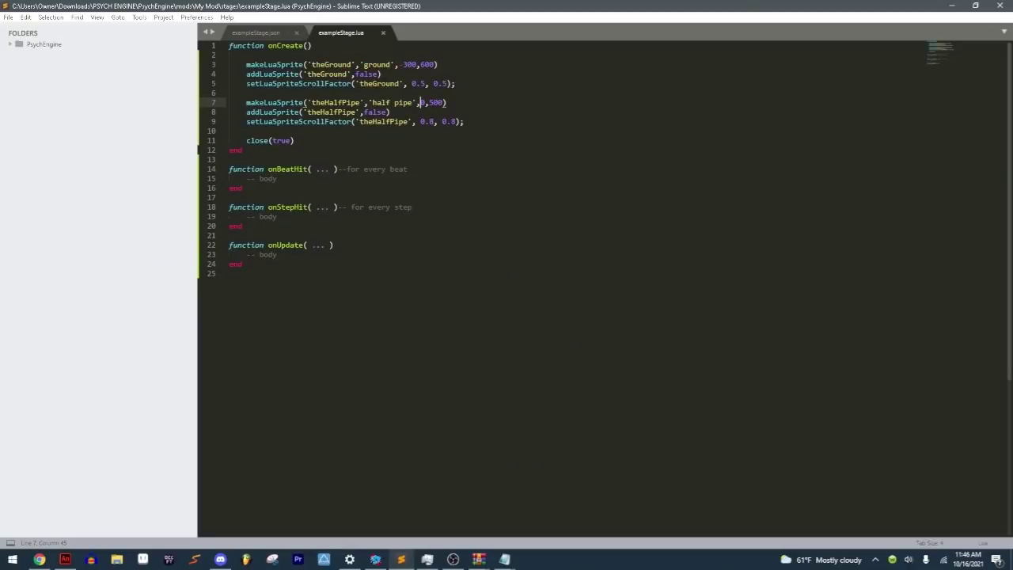
drag(430, 121, 434, 121)
key(ctrl+d)
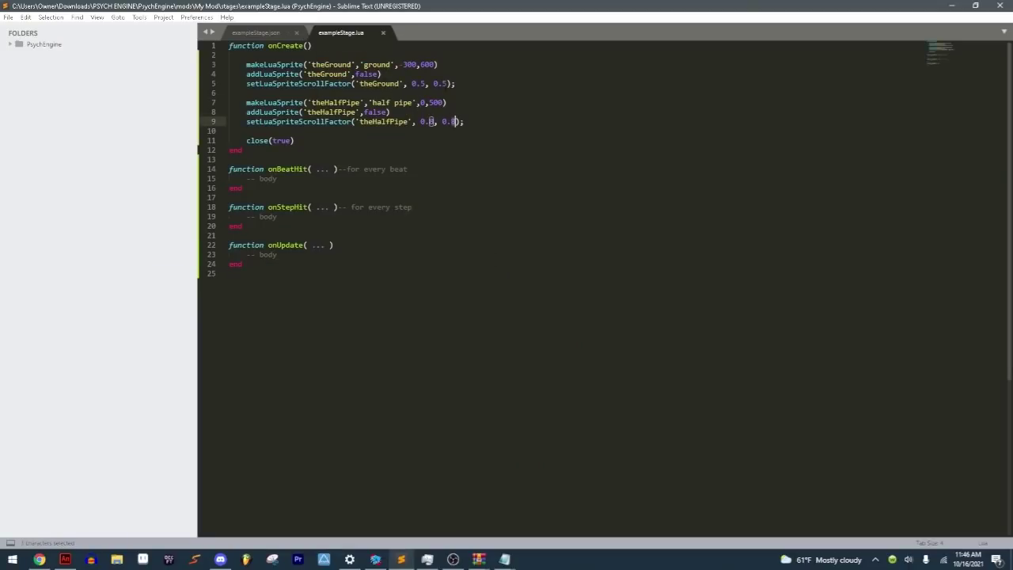
double_click(444, 83)
text(8)
key(ctrl+s)
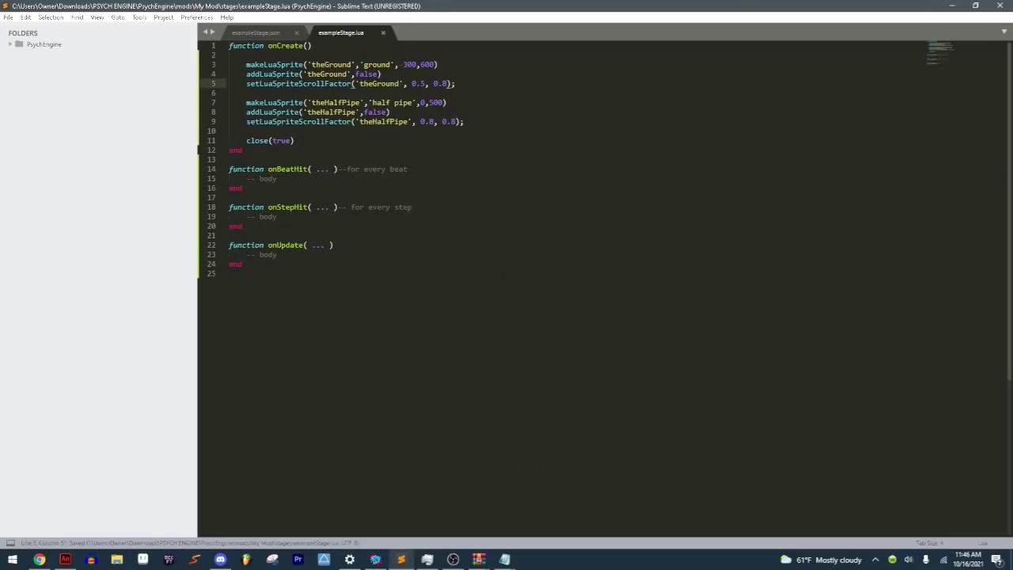
Step: Switch to Psych Engine and restart the song to reload the stage script
click(375, 559)
key(Down)
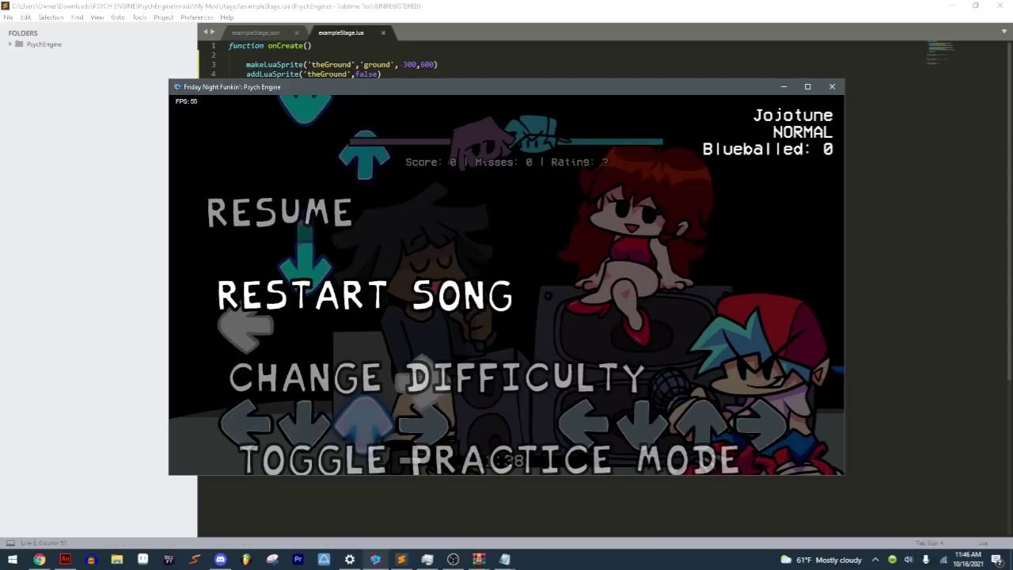
key(Return)
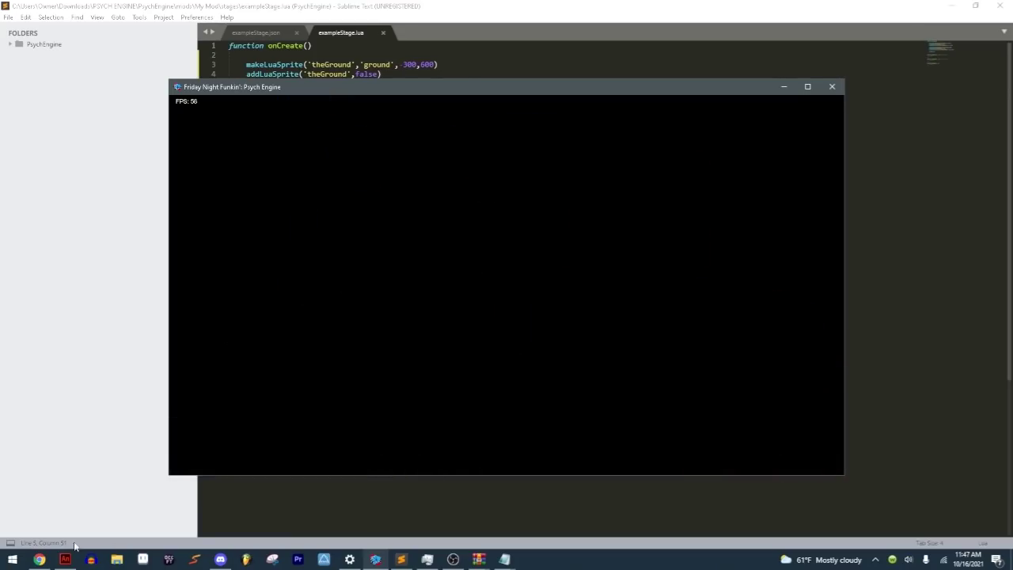
Step: Switch to Adobe Animate and examine the city and sky graphics in the stage scene
click(64, 559)
click(542, 207)
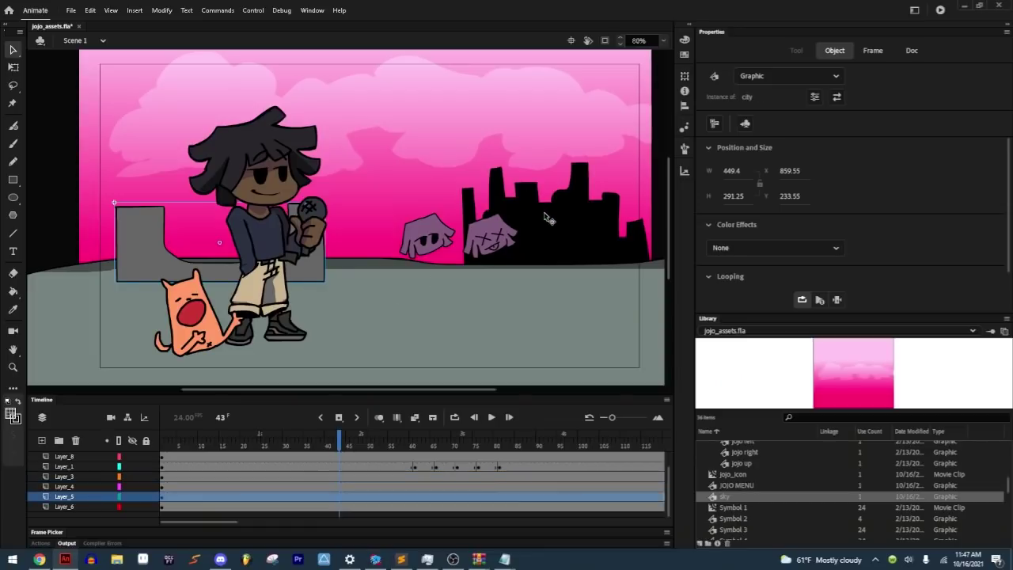
click(430, 187)
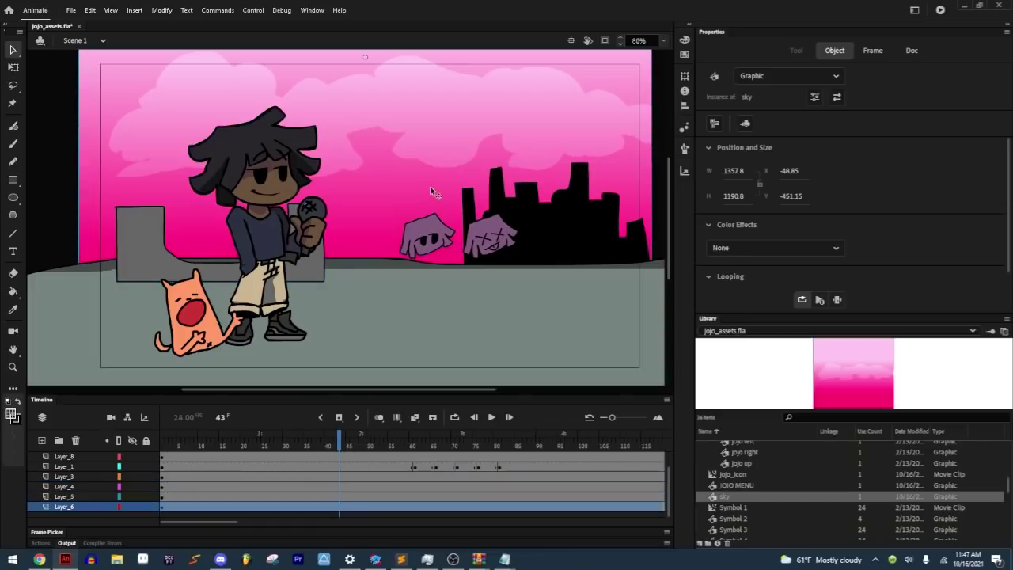
click(554, 243)
scroll(475, 222, up, 2)
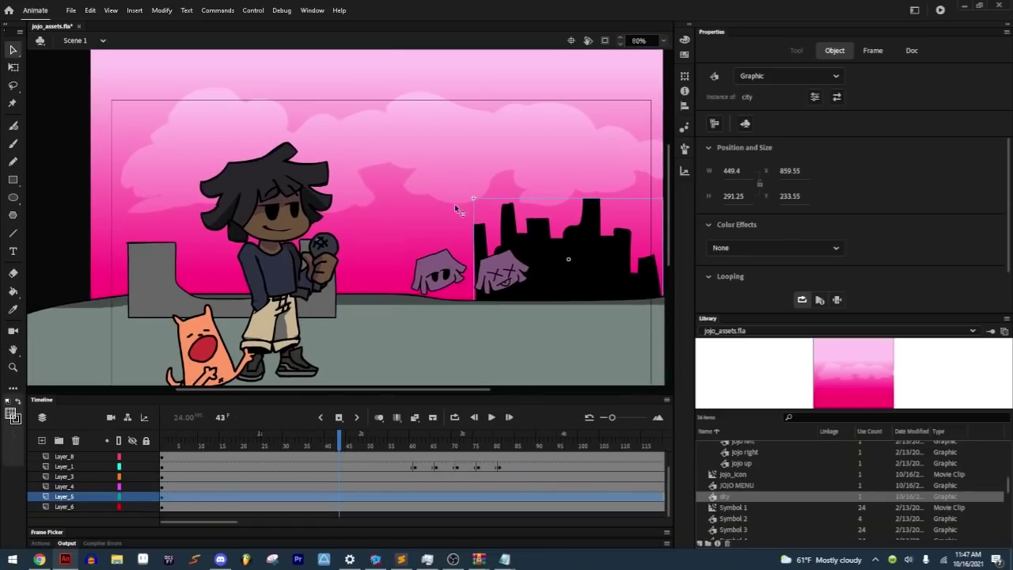
click(381, 154)
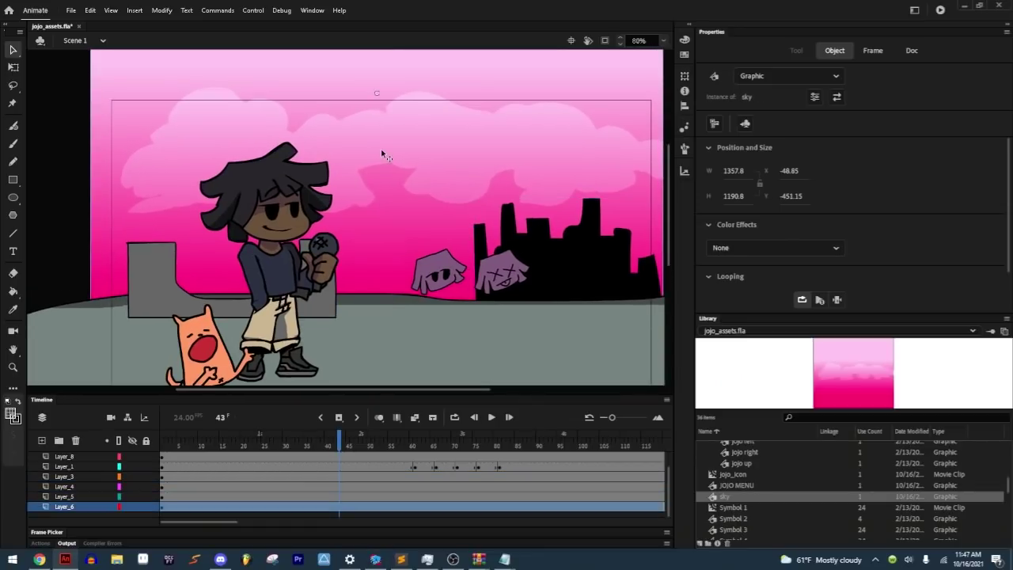
Step: Return to Psych Engine, check the half pipe's horizontal position behind the opponent, and pause the song
click(401, 559)
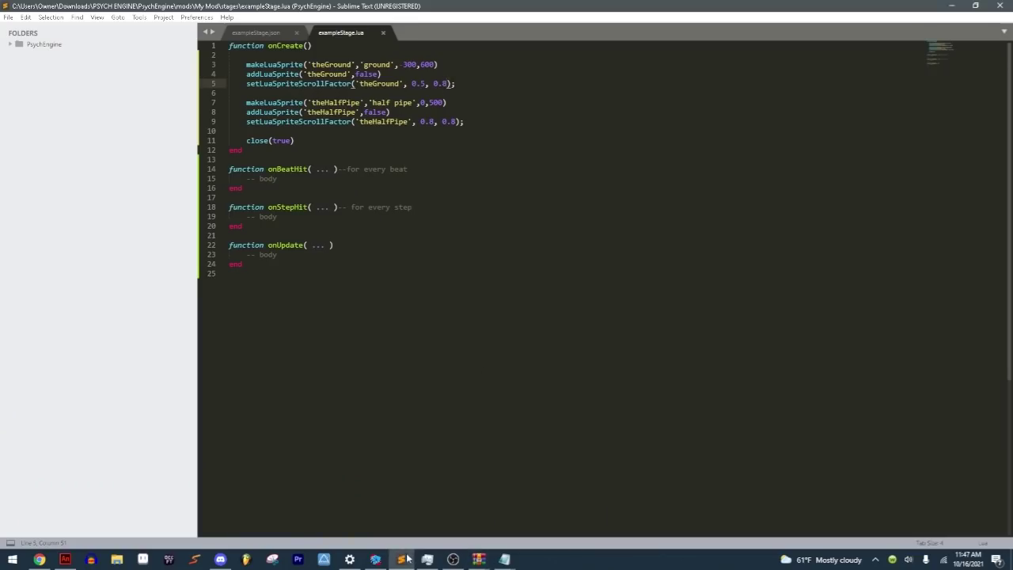
click(375, 560)
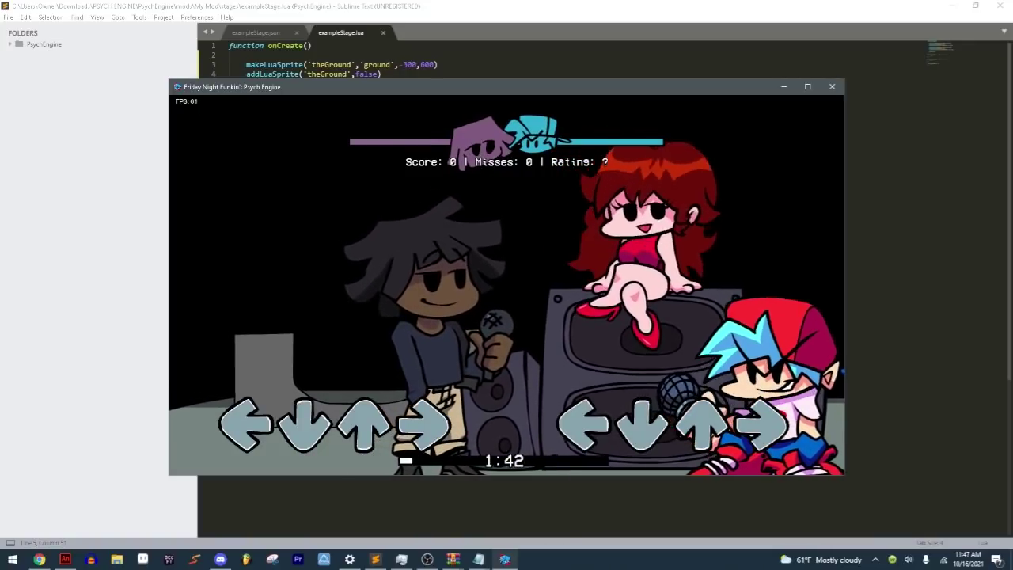
key(Return)
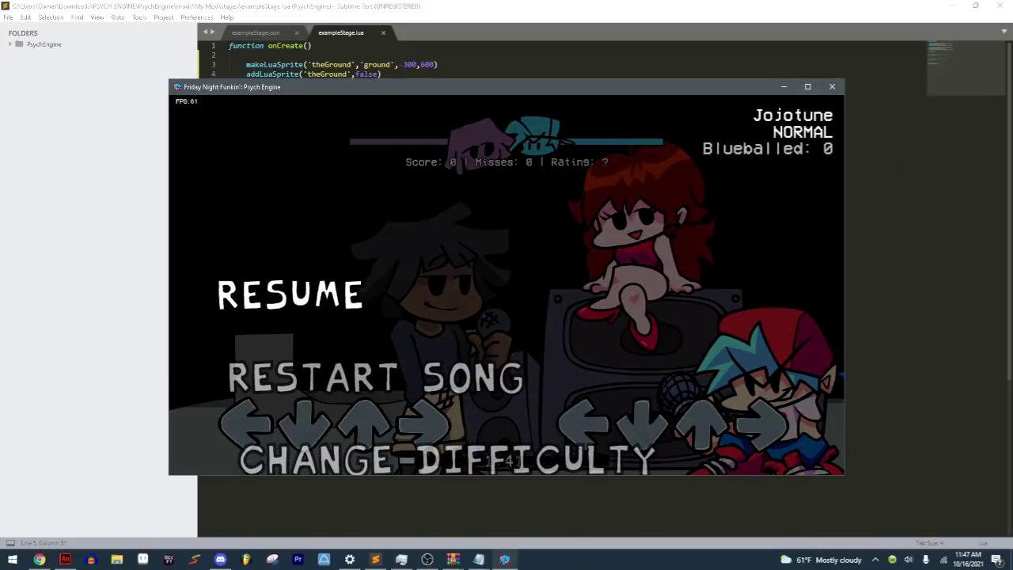
Step: In Sublime Text, duplicate the three-line theGround sprite block inside onCreate, above the half pipe block
click(93, 245)
drag(229, 93, 468, 55)
key(ctrl+shift+d)
click(451, 83)
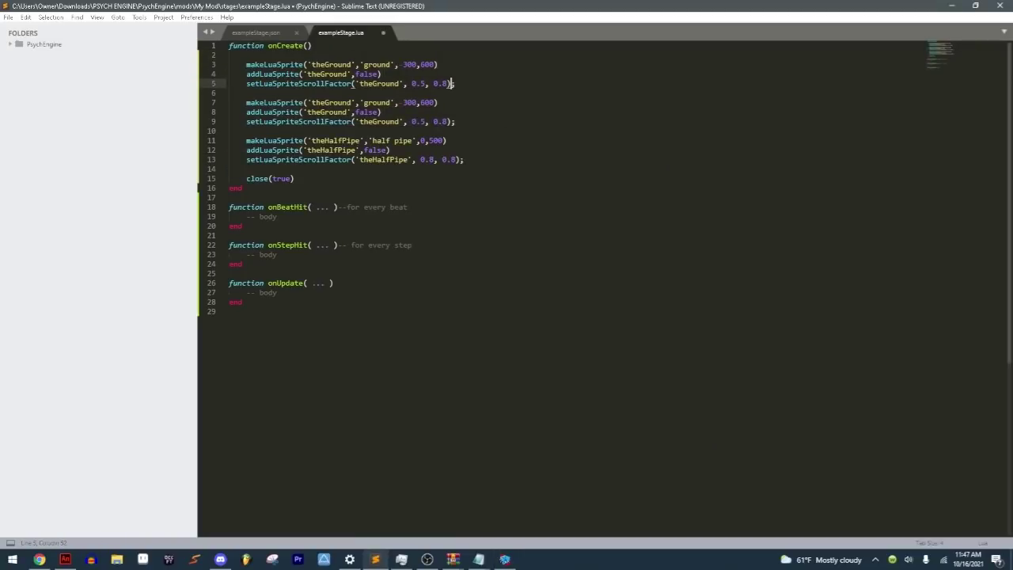
click(306, 64)
click(349, 64)
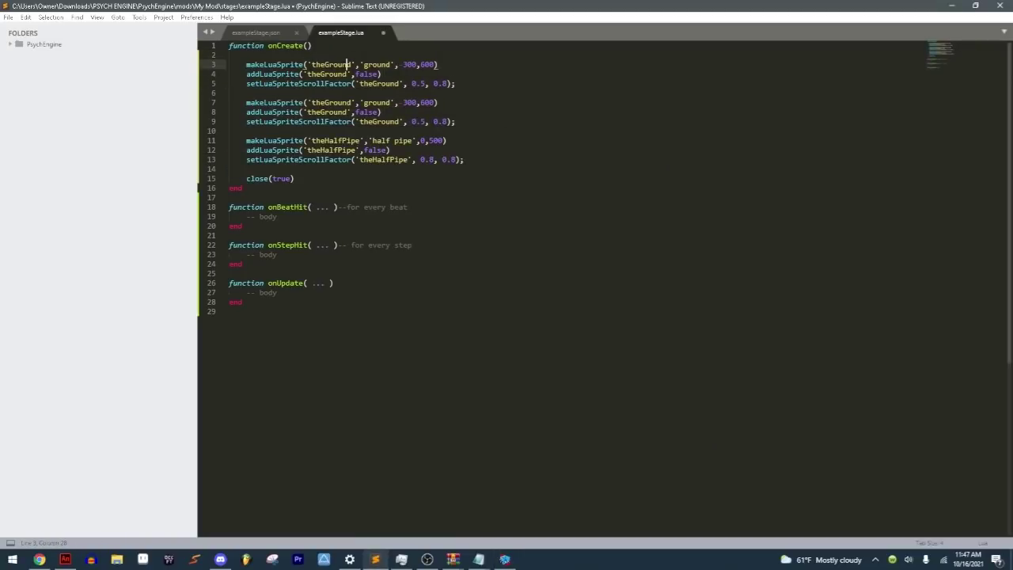
Step: Set both scroll factors of the first theGround block to 0.2
double_click(421, 83)
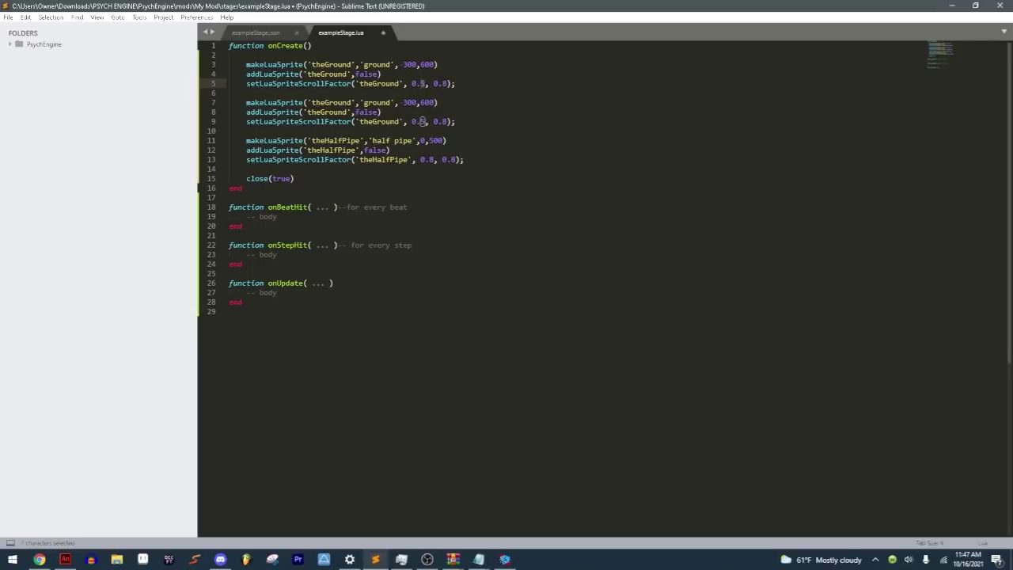
text(2)
double_click(445, 83)
text(2)
Step: Rename the first block's sprite to theSky in makeLuaSprite and addLuaSprite, and set its image to 'sky'
click(325, 64)
drag(325, 64, 353, 64)
text(S)
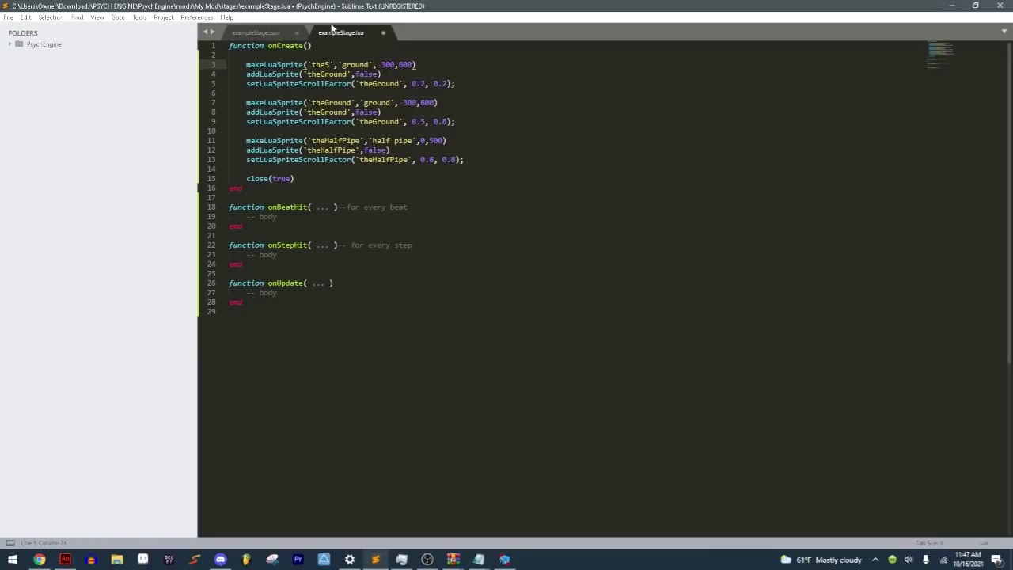
text(ky)
double_click(325, 64)
key(ctrl+c)
double_click(326, 73)
key(ctrl+v)
double_click(355, 65)
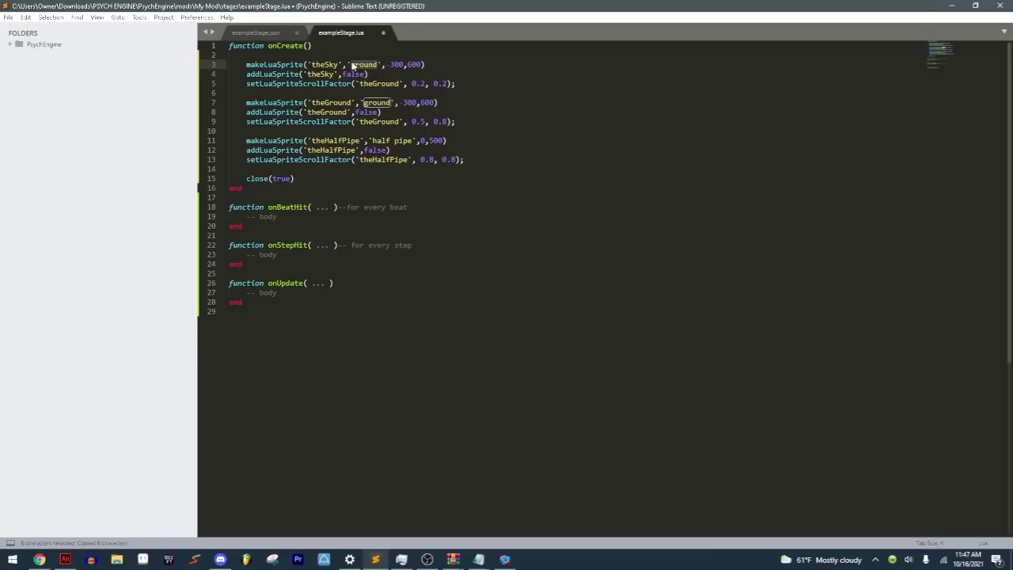
text(sky)
Step: Set theSky's y position to -1000 in its makeLuaSprite call and save the script
click(377, 64)
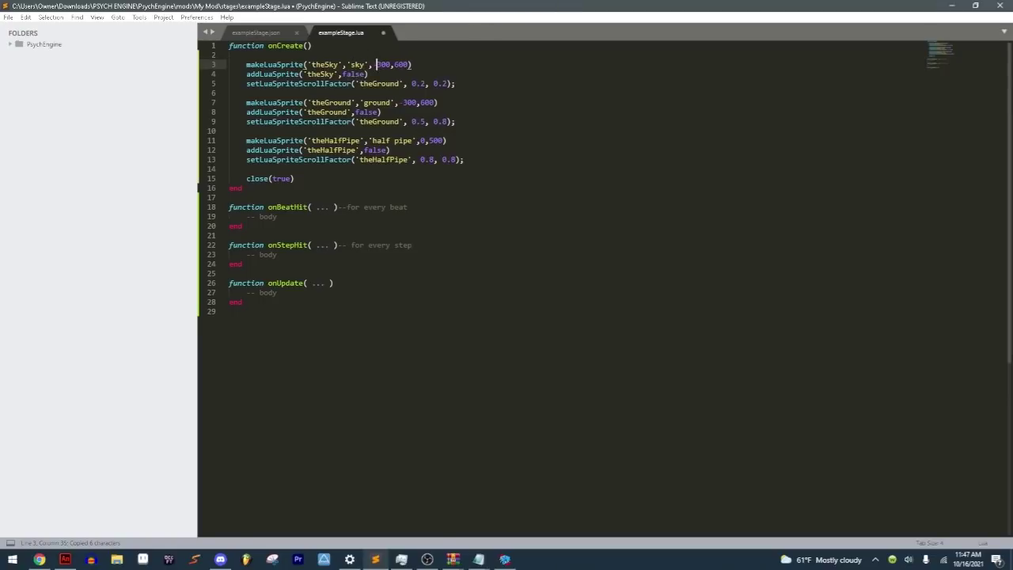
double_click(399, 64)
click(392, 64)
key(Delete)
text(10)
key(ctrl+s)
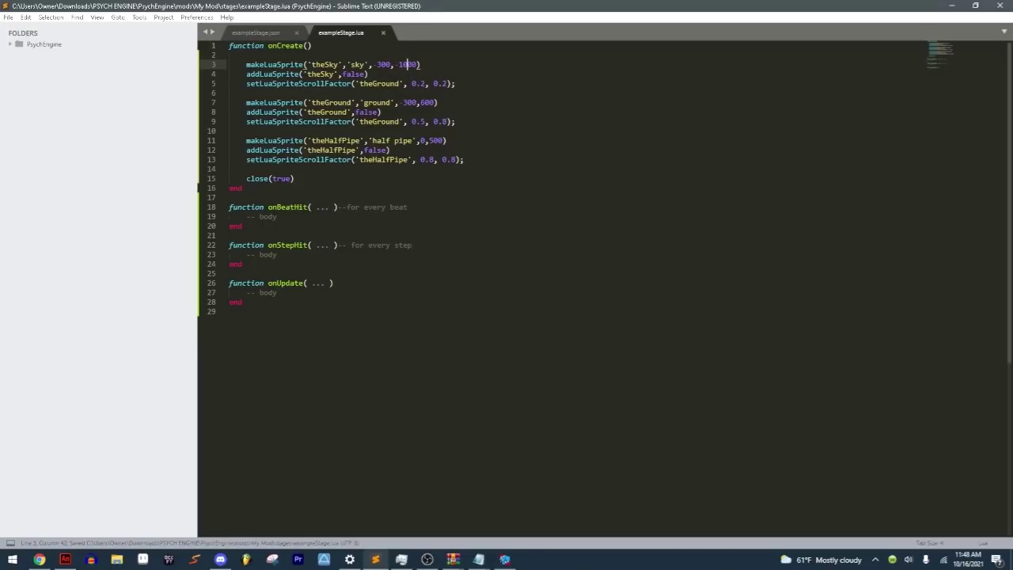
Step: Set theSky's x position to -600, save the script, and restart the song in Psych Engine
click(505, 559)
key(Down)
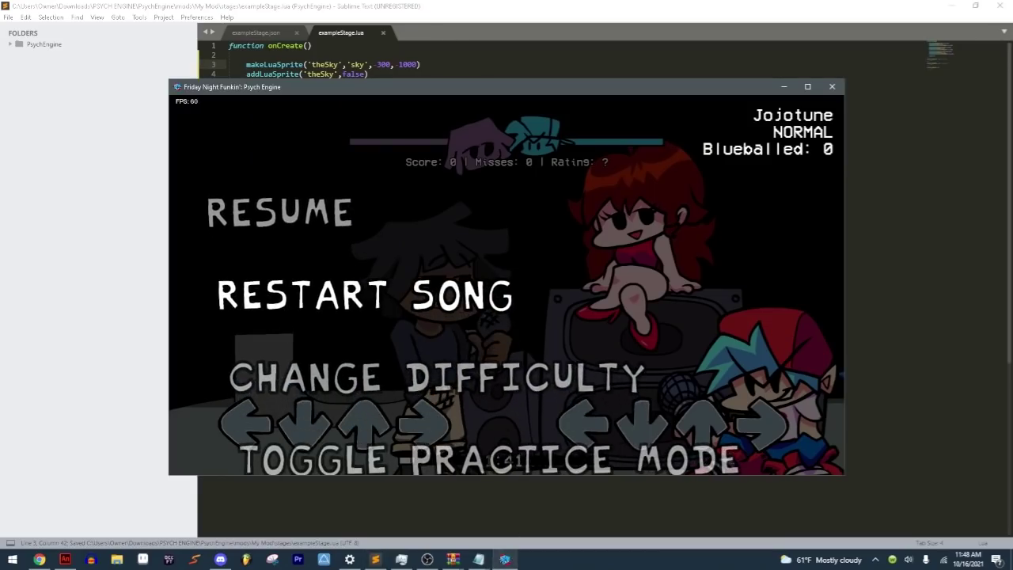
click(383, 65)
double_click(383, 64)
text(600)
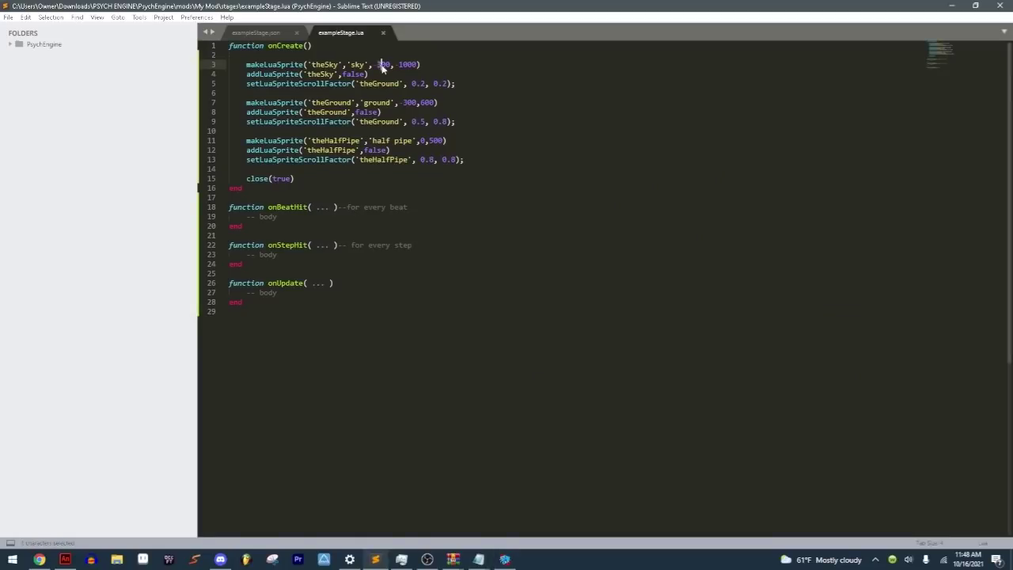
key(ctrl+s)
click(505, 560)
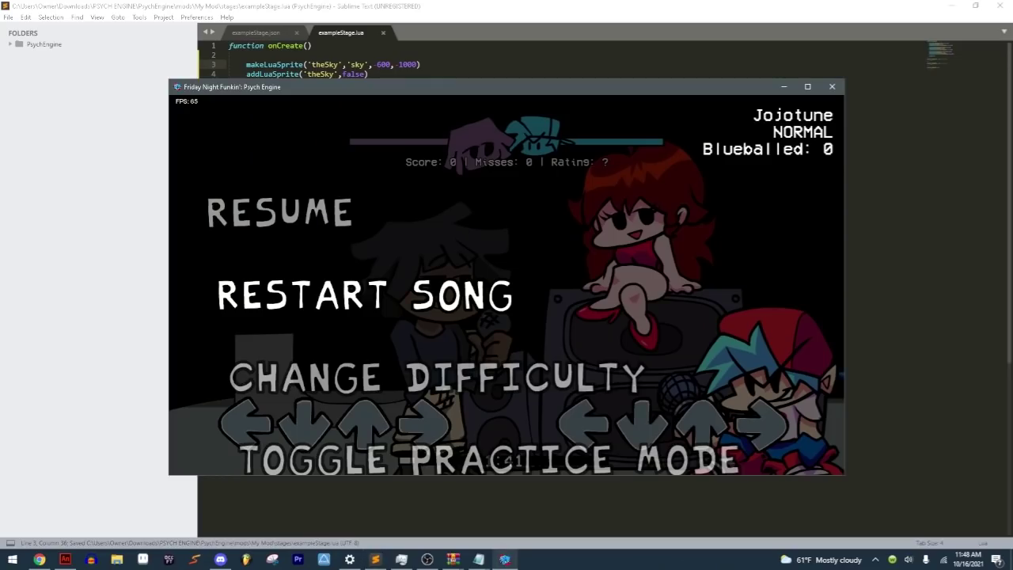
key(Return)
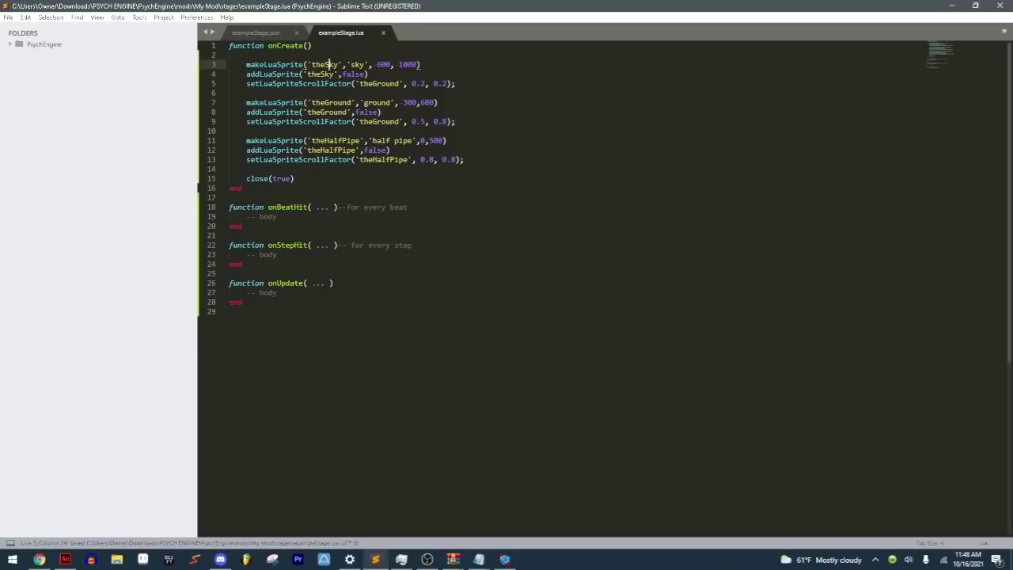
Step: In Sublime Text, replace theGround with theSky in the first setLuaSpriteScrollFactor call and save the script
double_click(326, 64)
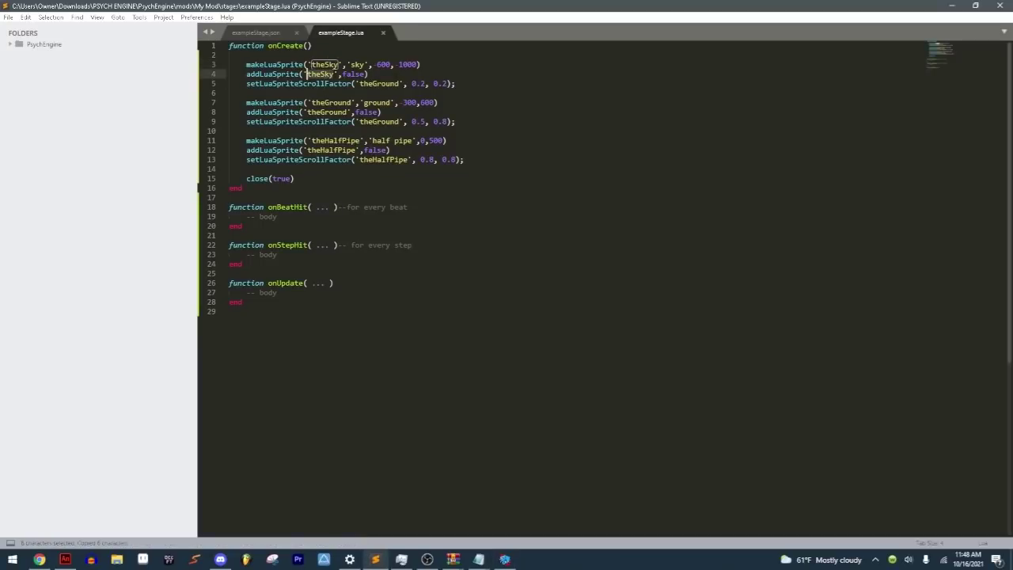
key(ctrl+c)
double_click(381, 83)
key(ctrl+v)
key(ctrl+s)
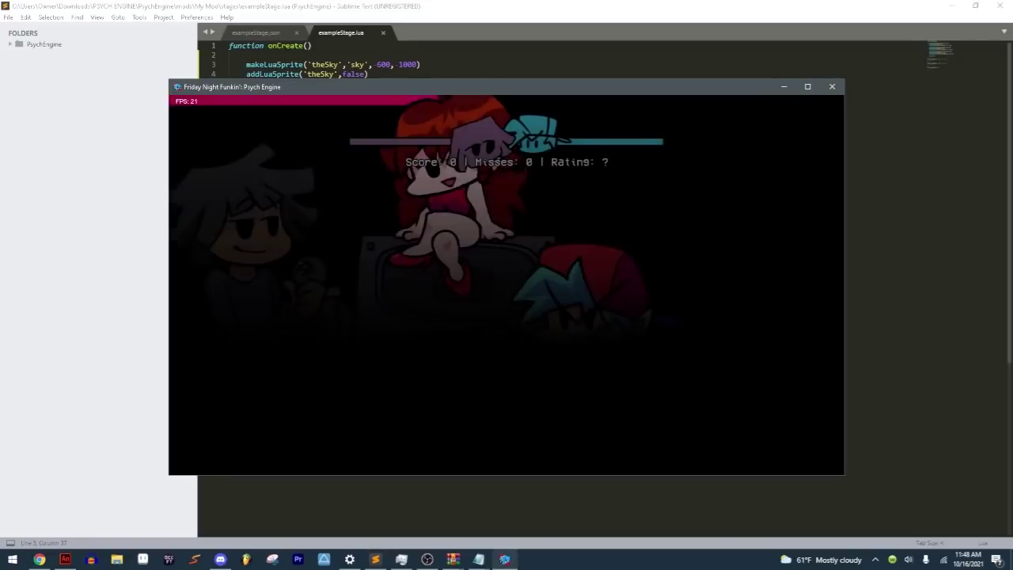
Step: Pause the song in Psych Engine and restart it to test the sky sprite's placement
key(Return)
key(Down)
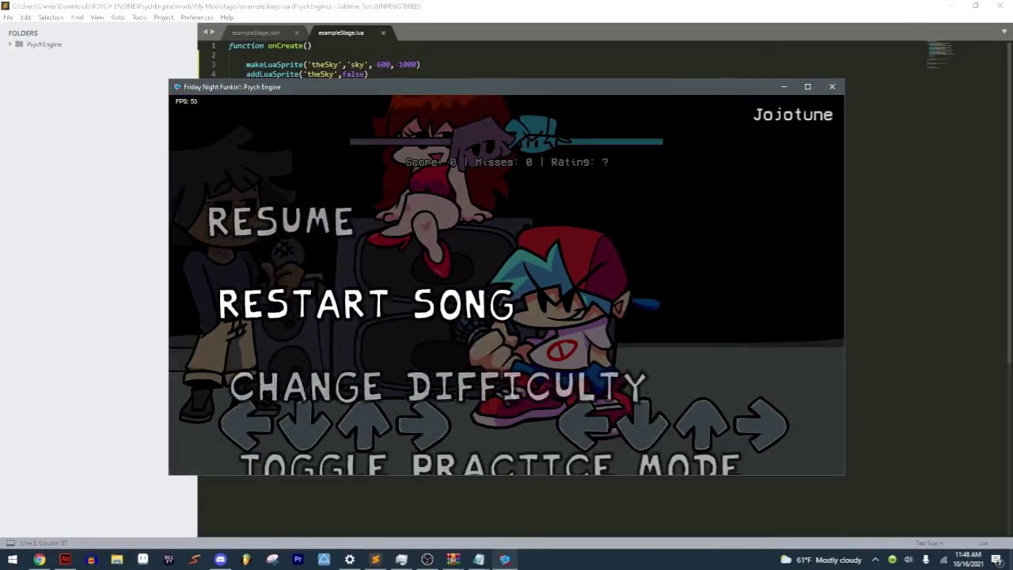
key(Return)
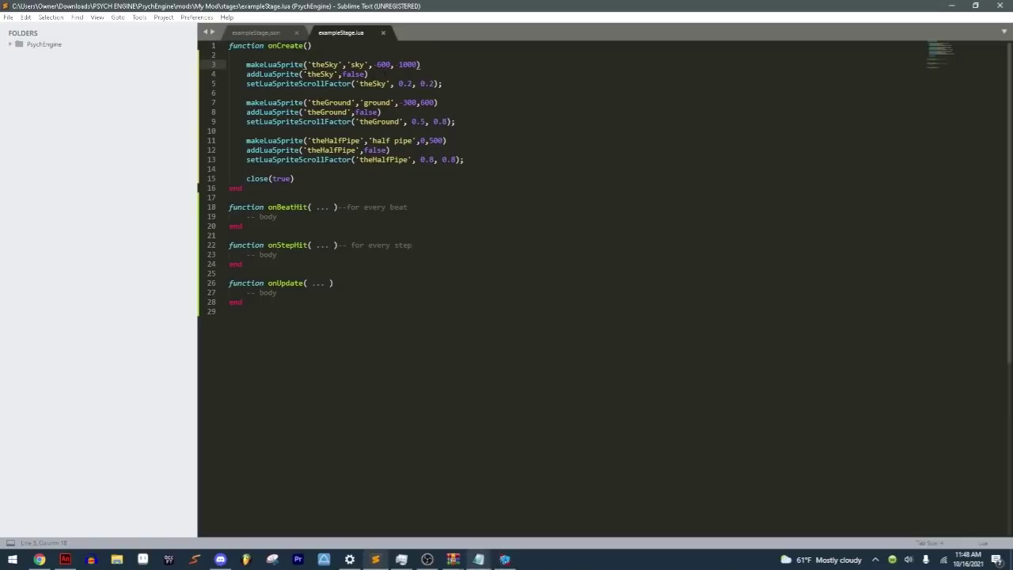
Step: Look over the sky artwork in Animate, then return to Psych Engine and pause the song
click(65, 559)
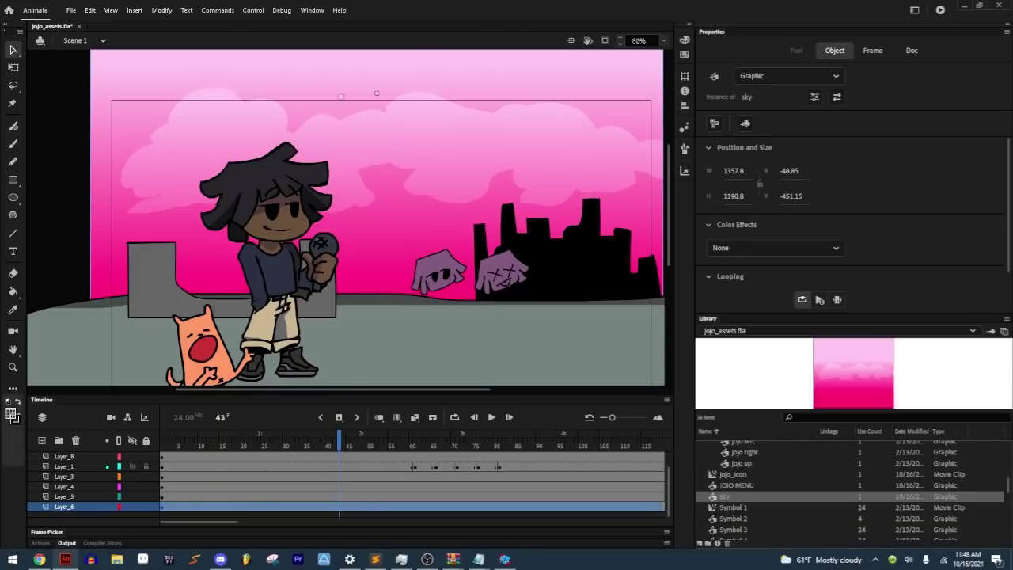
drag(340, 95, 405, 177)
click(514, 563)
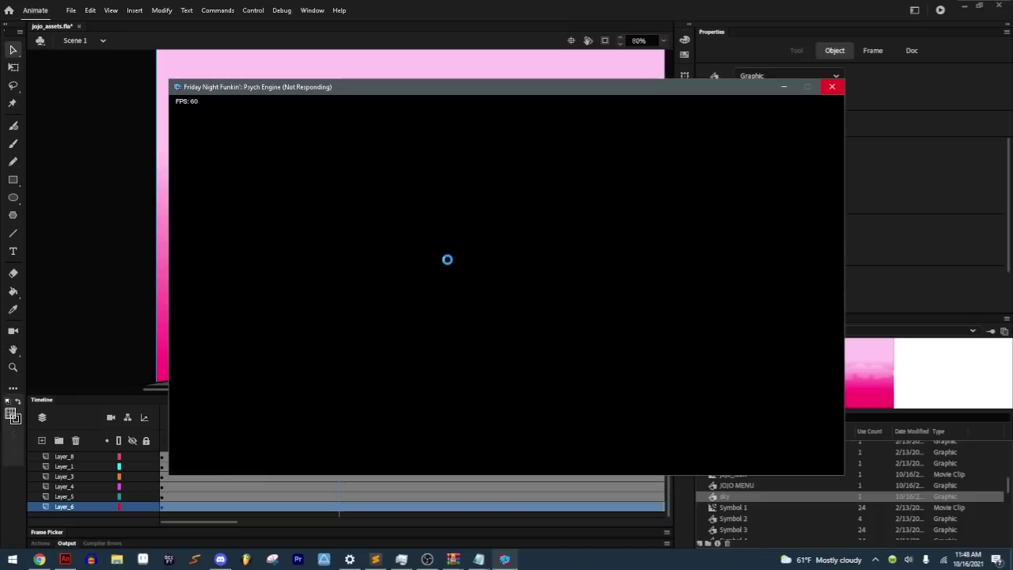
click(963, 5)
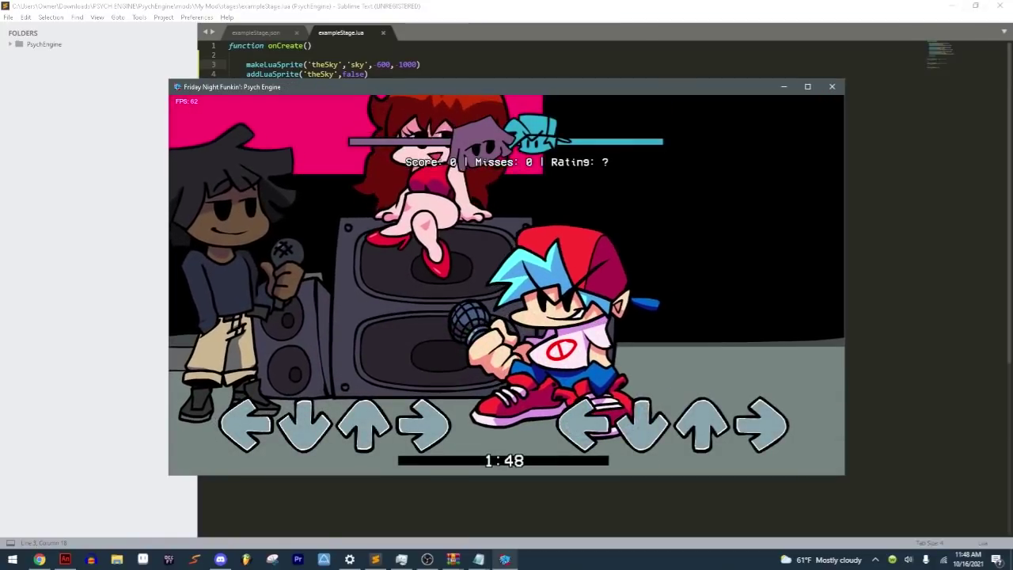
key(Return)
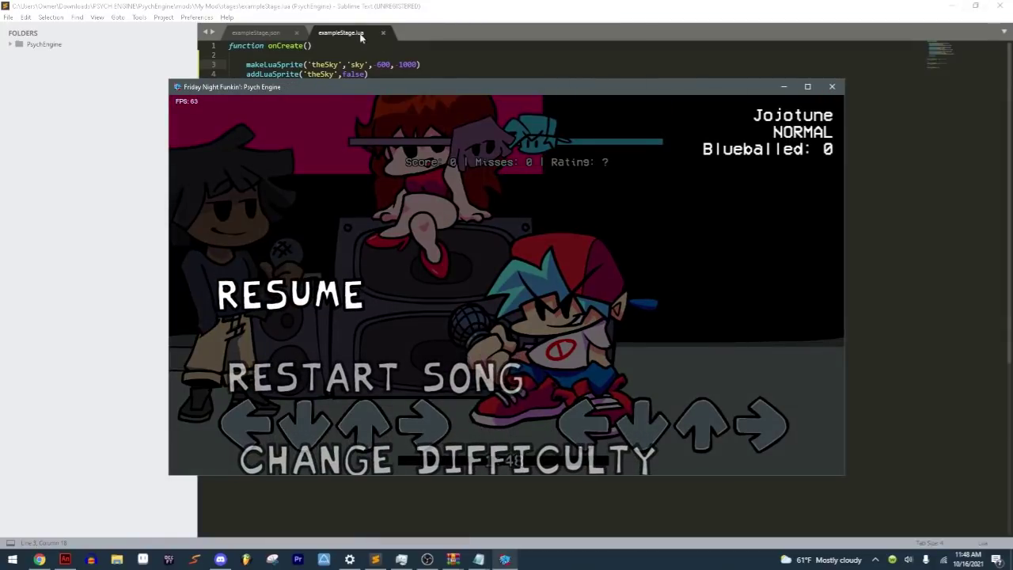
Step: In Sublime Text, set theSky's position to x -100 and y -1500, save the script, and restart the song in Psych Engine
click(401, 64)
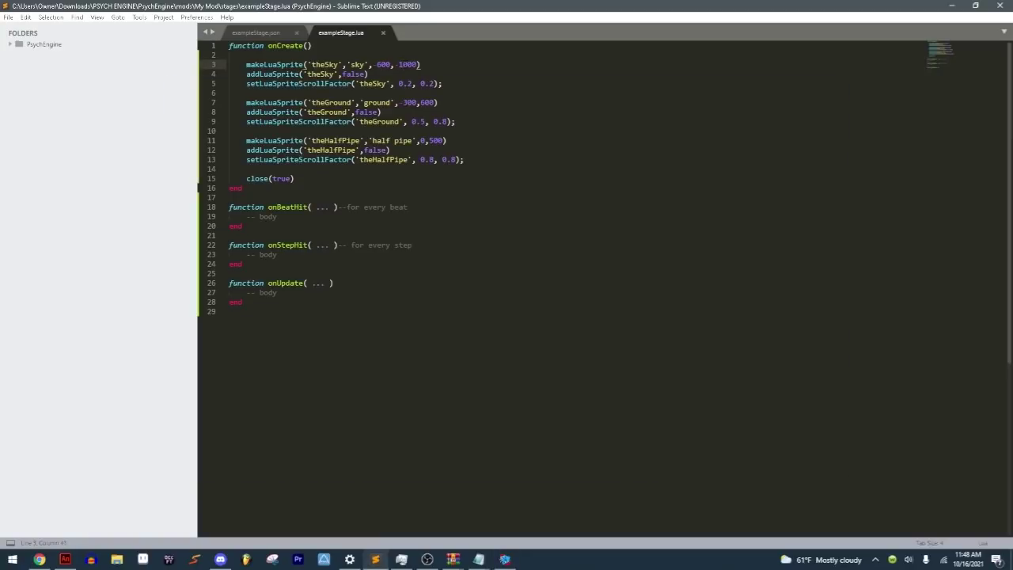
key(Delete)
text(5)
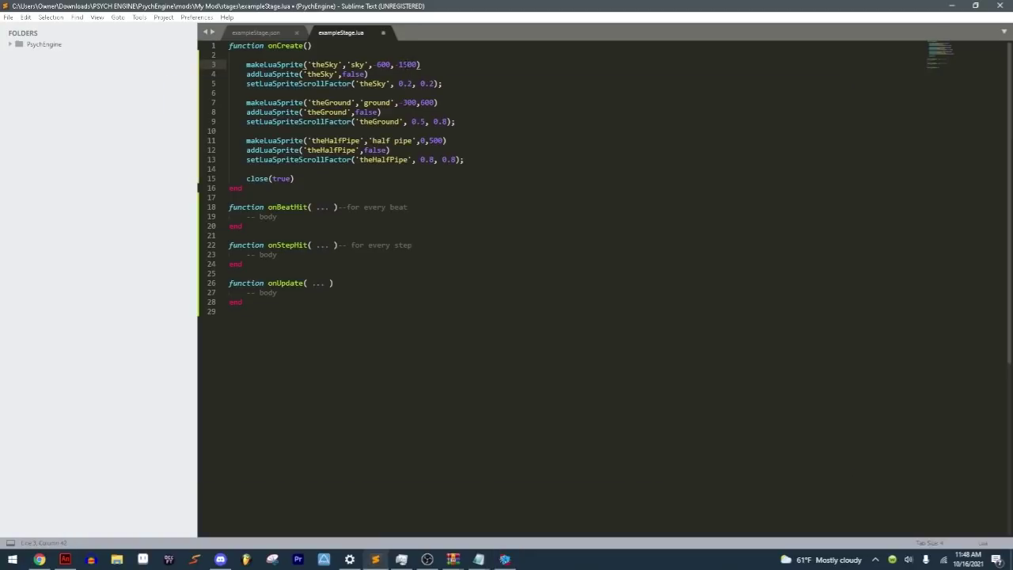
drag(408, 64, 401, 64)
click(408, 64)
drag(407, 64, 386, 64)
key(BackSpace)
key(BackSpace)
key(Delete)
text(-10)
key(ctrl+s)
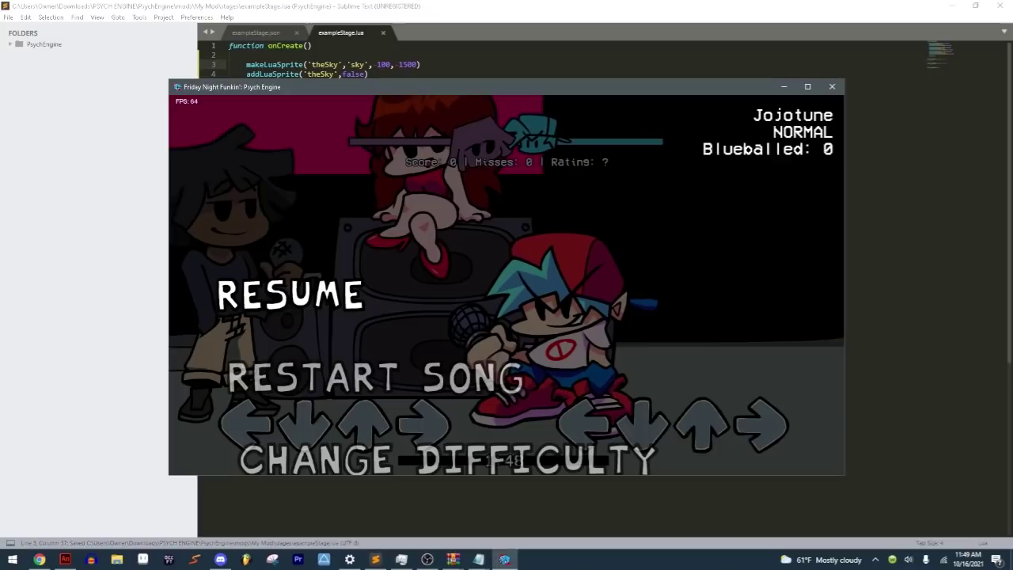
click(505, 558)
key(Down)
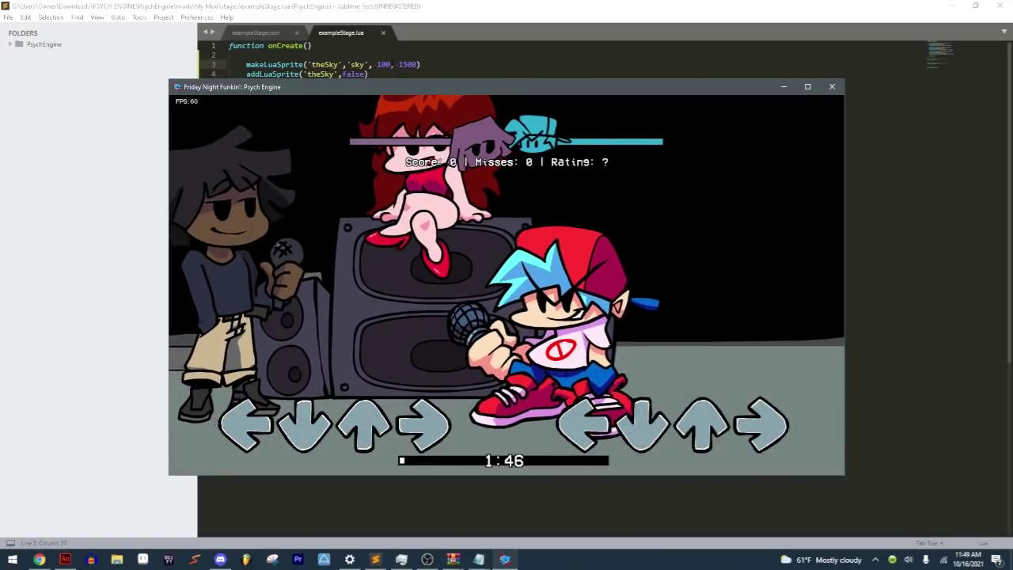
Step: Return to exampleStage.lua in Sublime Text and undo the last edits to theSky's x position
click(467, 60)
key(ctrl+z)
key(ctrl+z)
key(ctrl+z)
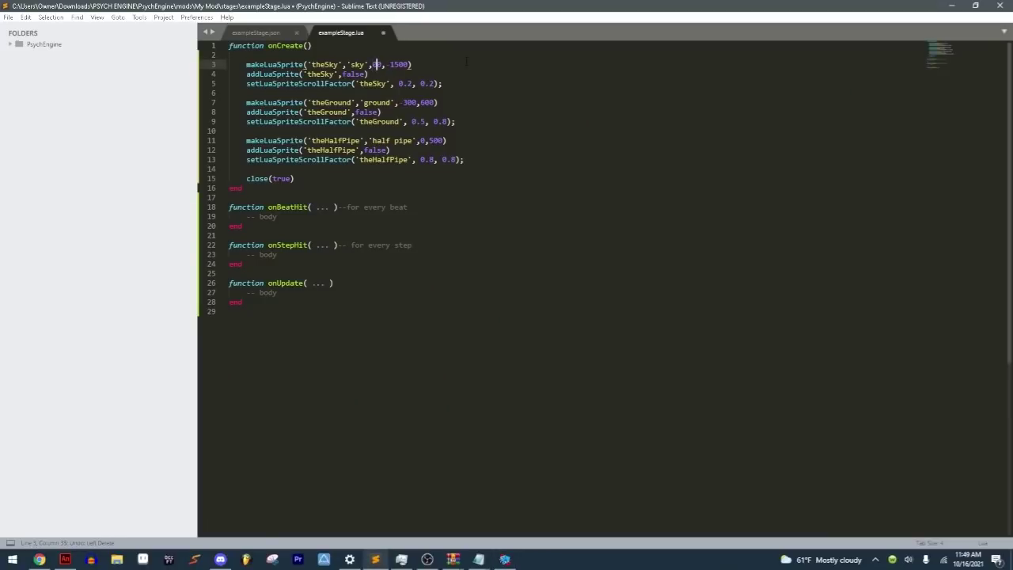
key(ctrl+z)
key(ctrl+z)
Step: Set theSky's y position to -400 in its makeLuaSprite call and save the script
key(Left)
key(BackSpace)
key(BackSpace)
text(5)
key(BackSpace)
text(3)
key(BackSpace)
text(4)
key(ctrl+s)
Step: Restart the song in Psych Engine to check the sky's height, and pause it
key(alt+Tab)
key(Return)
key(Down)
key(Return)
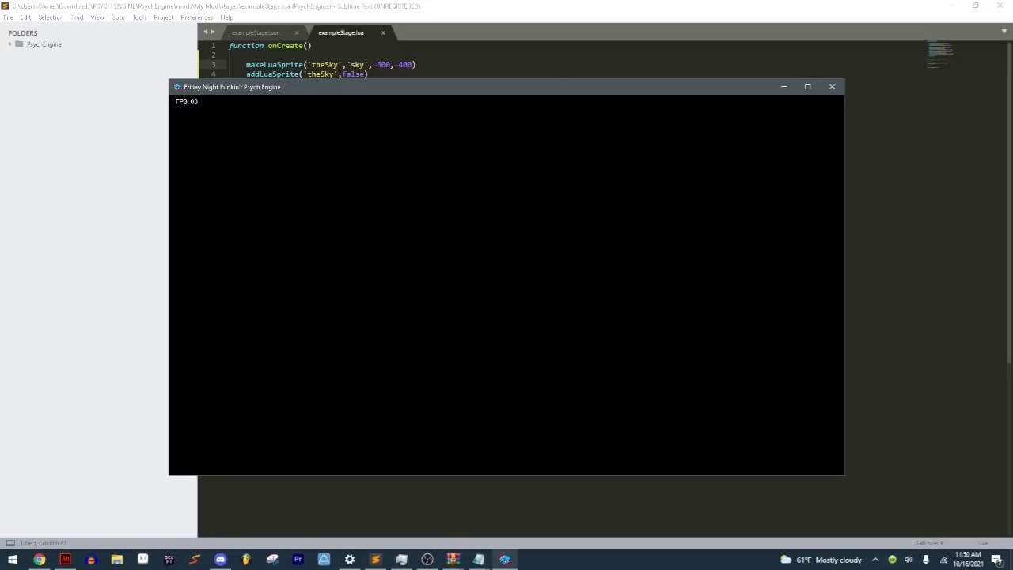
key(Return)
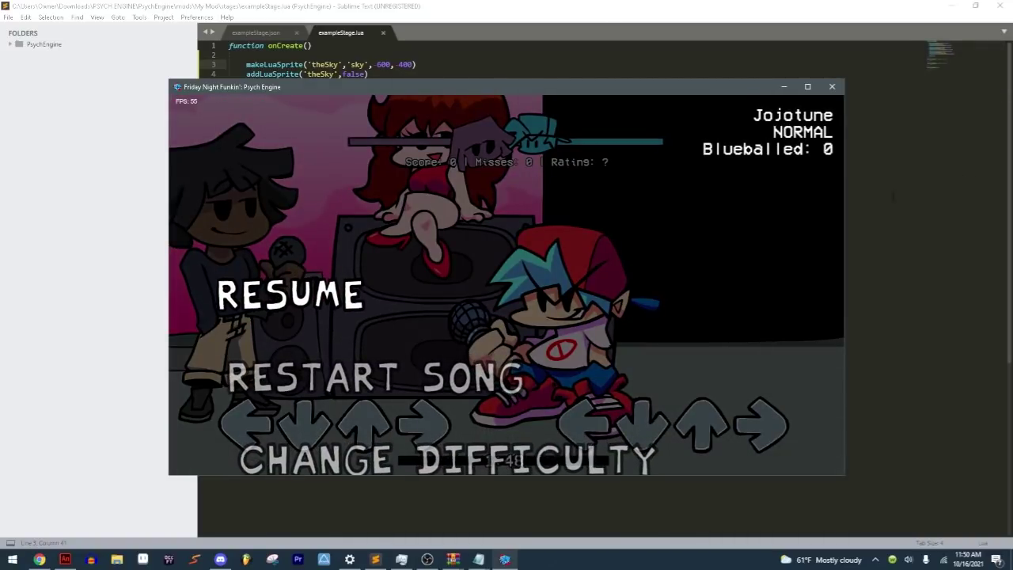
Step: In Sublime Text, set theSky's x position to 0, save the script, then restart the song in Psych Engine and pause it
key(alt+Tab)
double_click(378, 65)
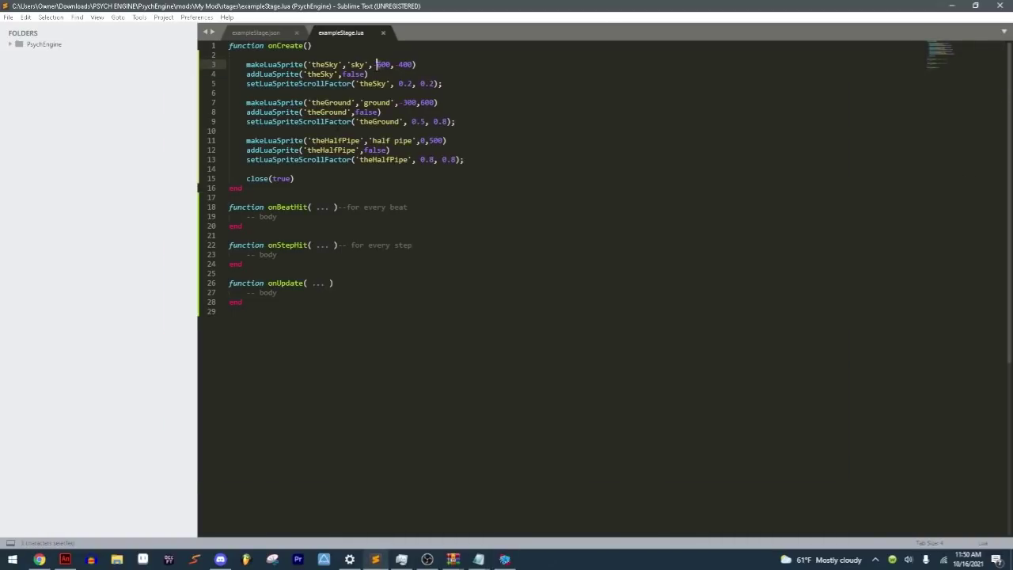
key(BackSpace)
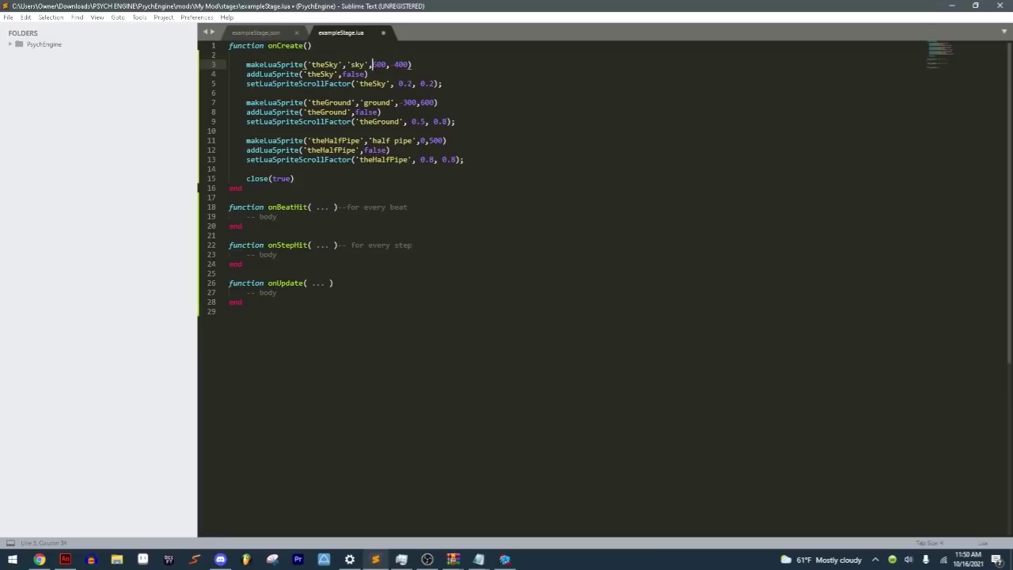
key(ctrl+s)
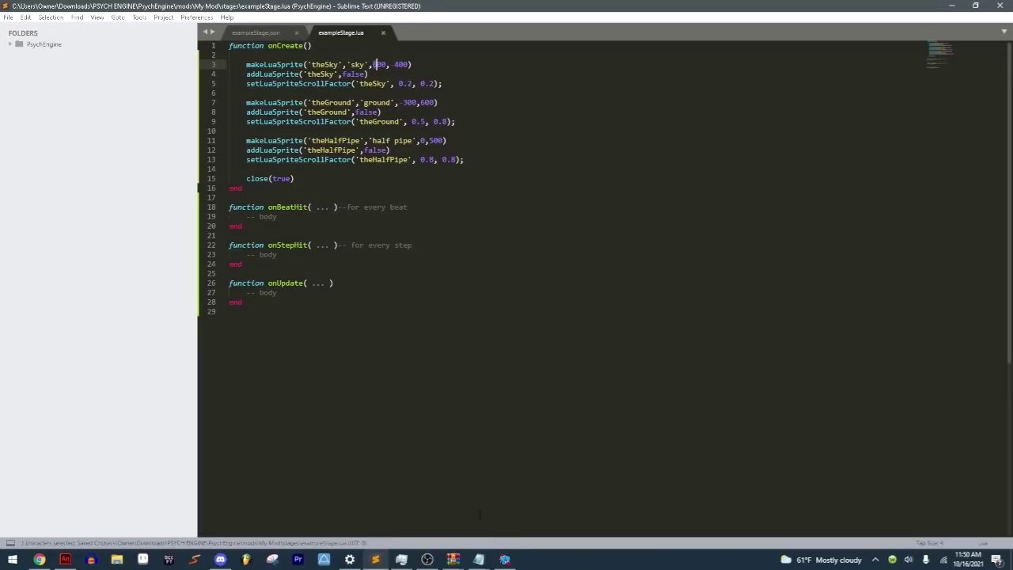
key(ctrl+z)
key(BackSpace)
key(BackSpace)
key(ctrl+s)
click(504, 558)
key(Down)
key(Return)
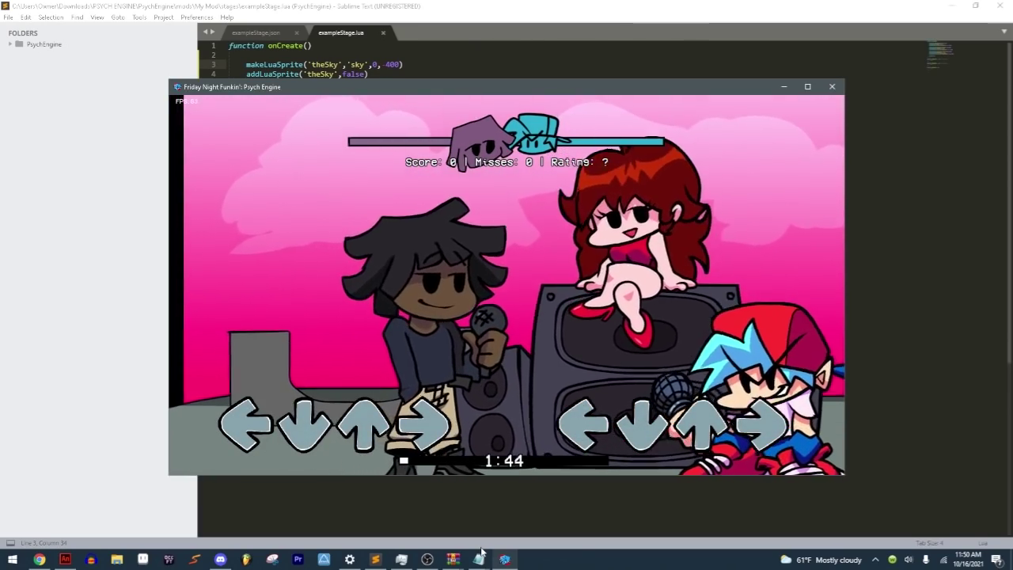
key(Return)
Step: In Sublime Text, set theSky's x position to -50, save the script, and restart the song in Psych Engine
double_click(375, 64)
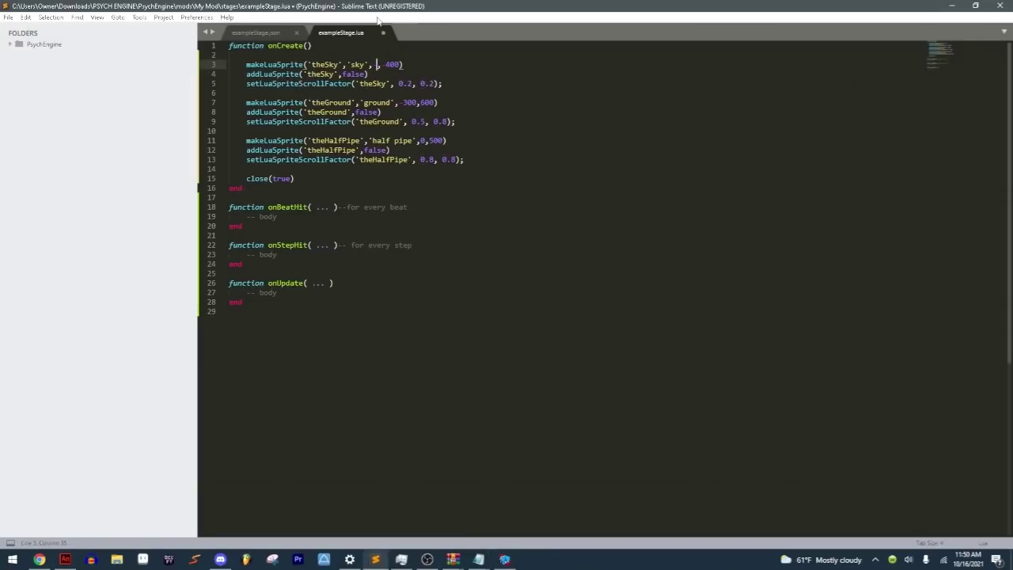
text(5)
key(ctrl+s)
text(0)
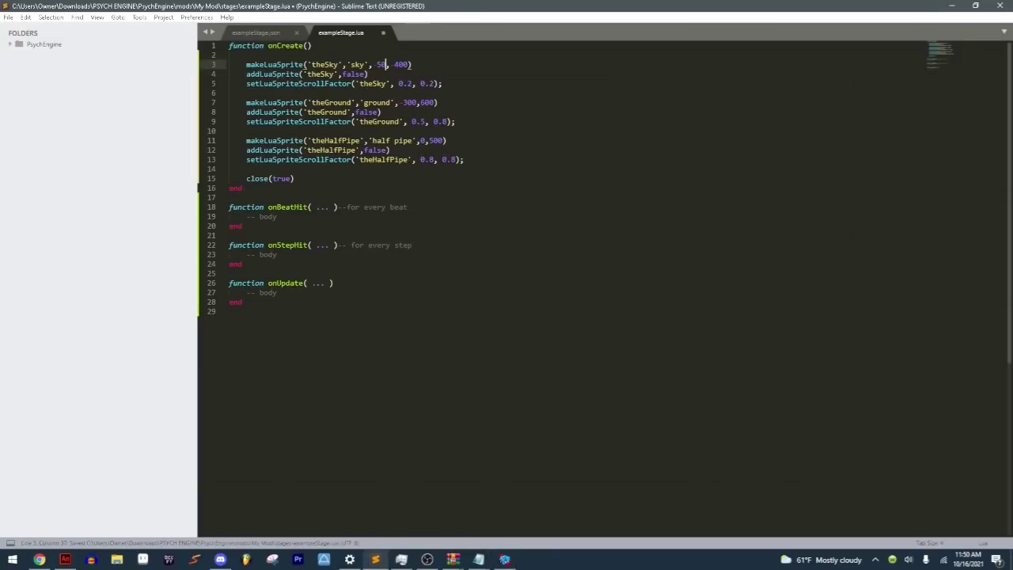
key(ctrl+s)
click(505, 559)
key(Return)
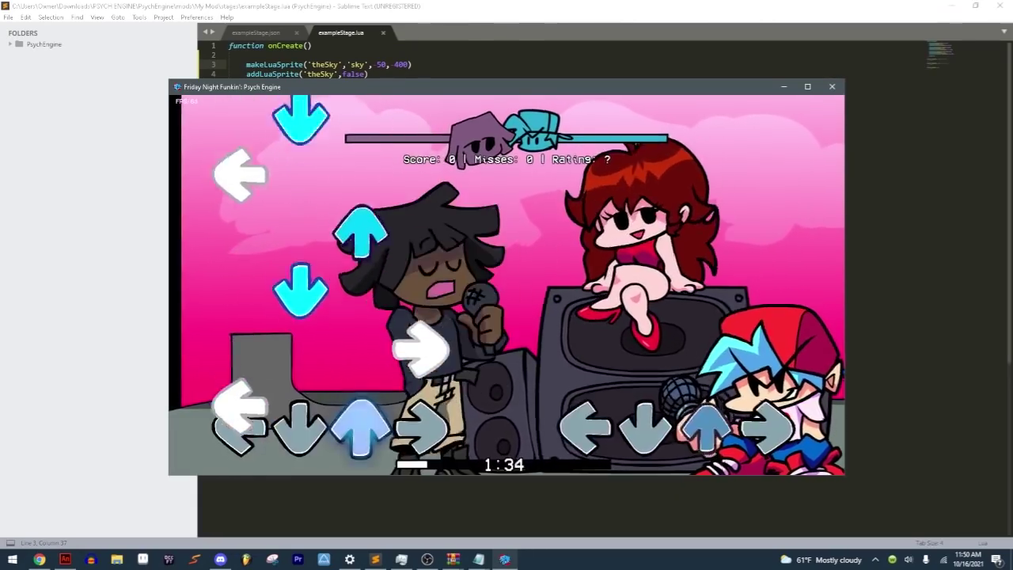
Step: Play through the song to examine how the sky, ground and half pipe move with the camera, and pause it
key(Up)
key(Left)
key(Down)
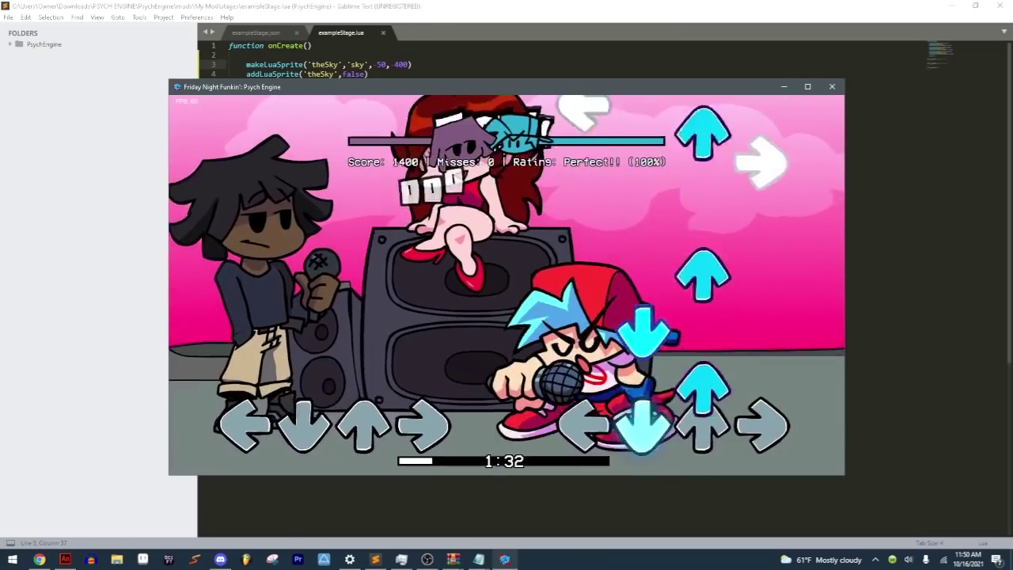
key(Up)
key(Left)
key(Up)
key(Up)
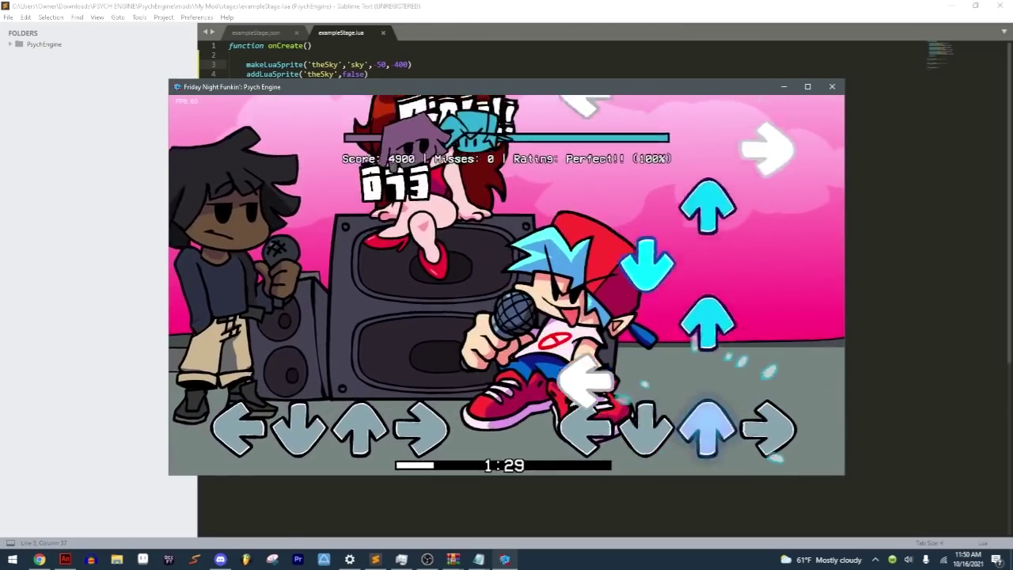
key(Down)
key(Right)
key(Up)
key(Down)
key(Up)
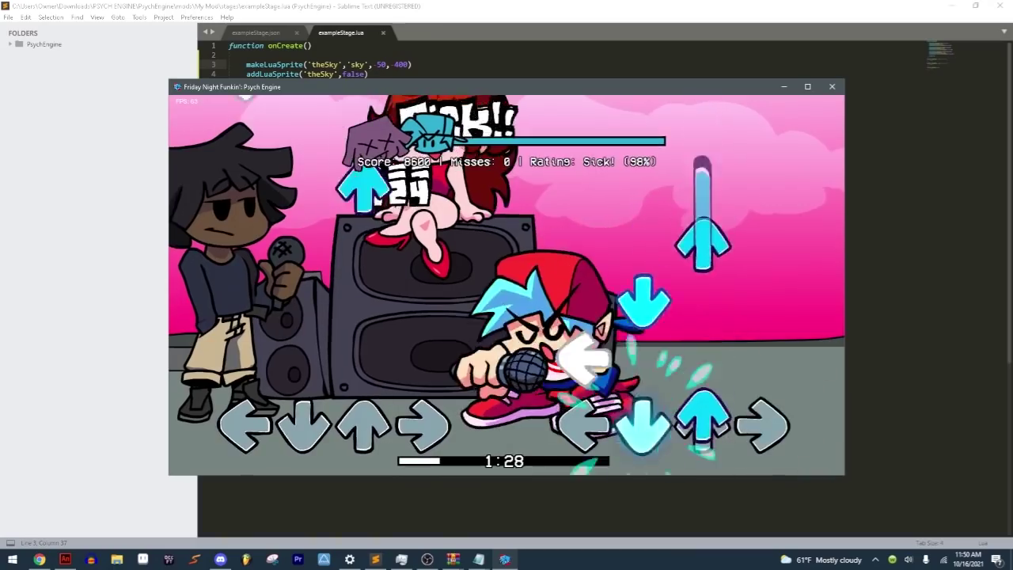
key(Down)
key(Up)
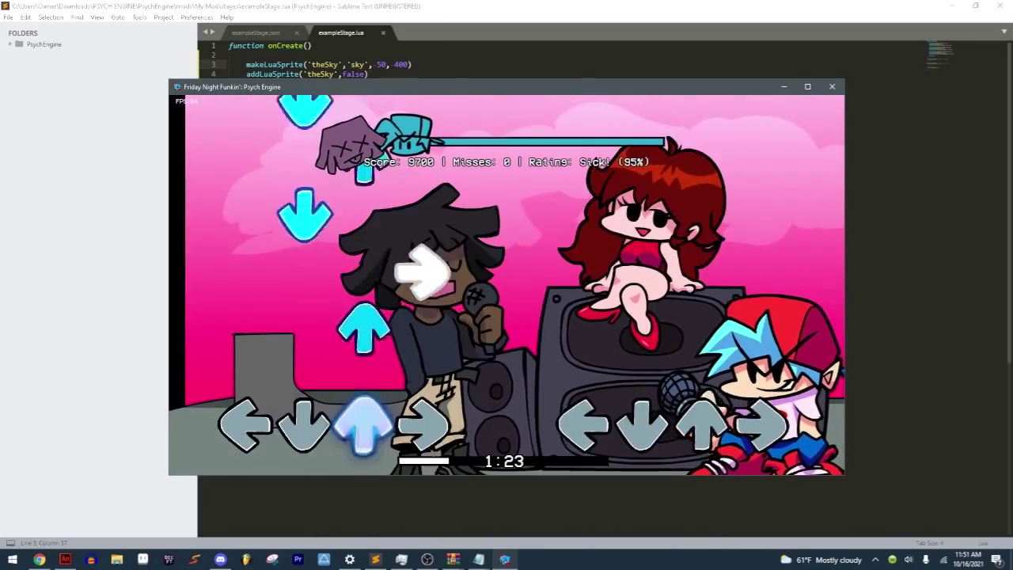
key(Up)
key(Left)
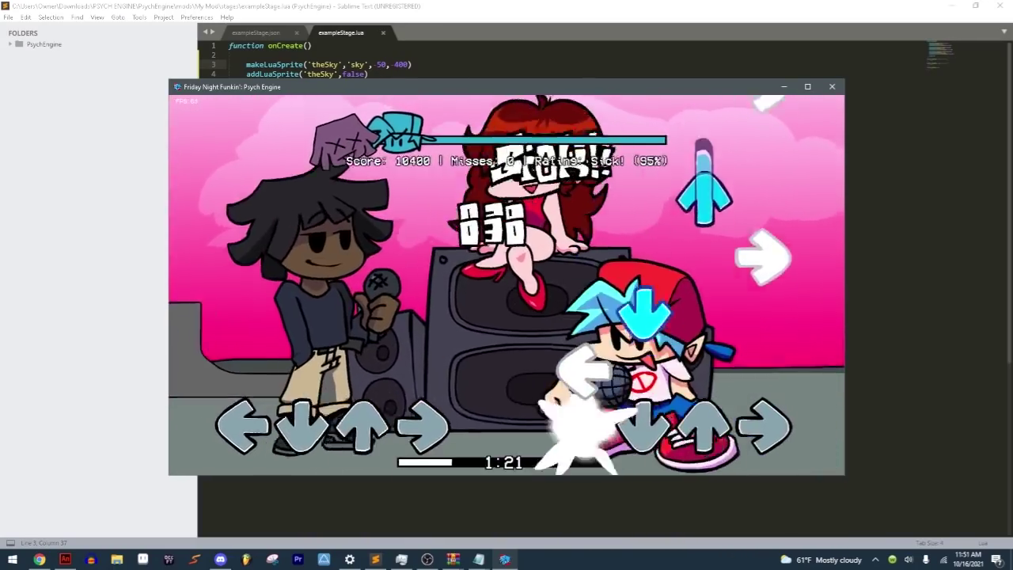
key(Down)
key(Right)
key(Up)
key(Right)
key(Right)
key(Left)
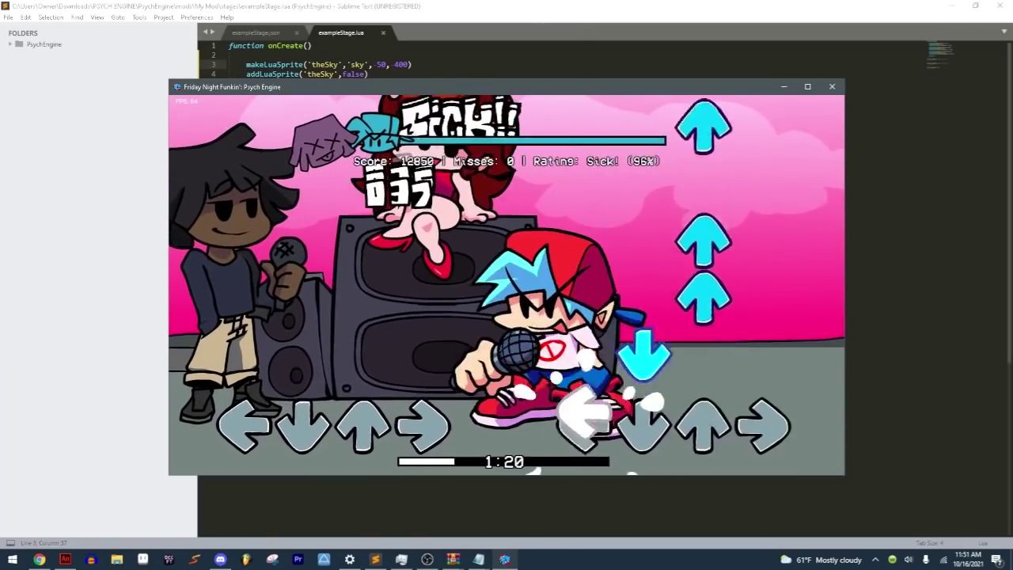
key(Down)
key(Up)
key(Up)
key(Up)
key(Up)
key(Right)
key(Down)
key(Down)
key(Down)
key(Up)
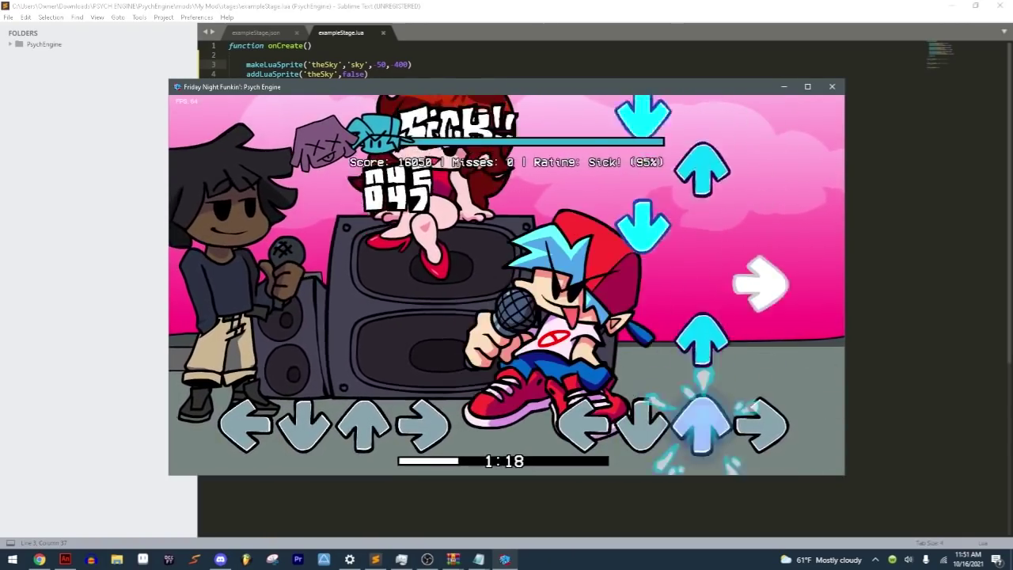
key(Up)
key(Right)
key(Down)
key(Down)
key(Up)
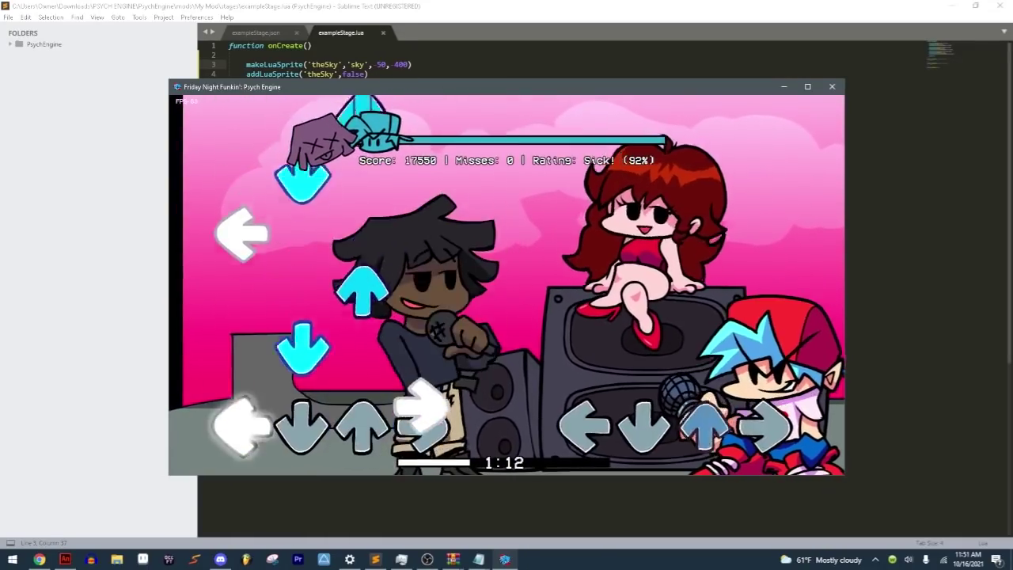
key(Up)
key(Right)
key(Left)
key(Down)
key(Up)
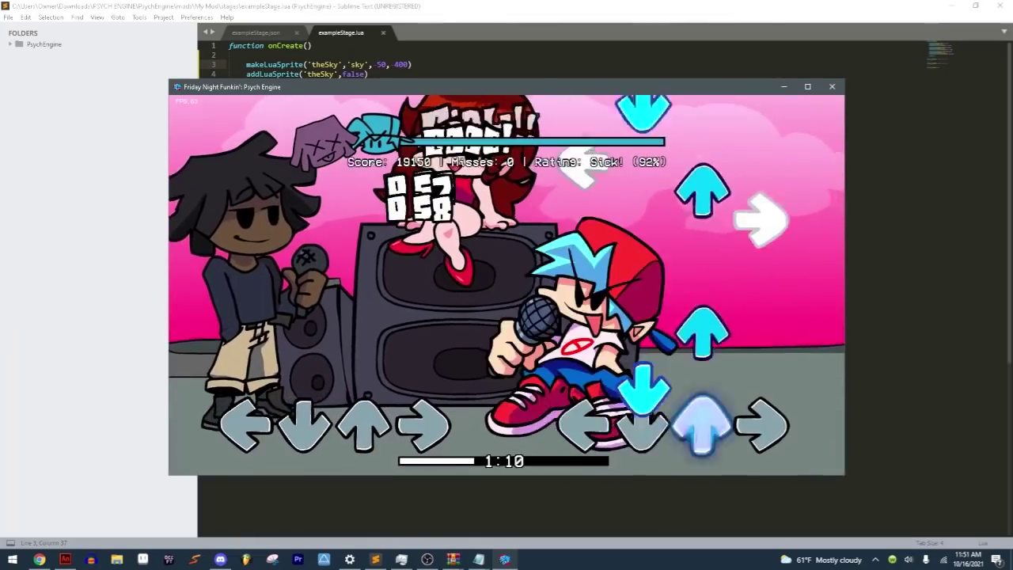
key(Right)
key(Down)
key(Left)
key(Down)
key(Left)
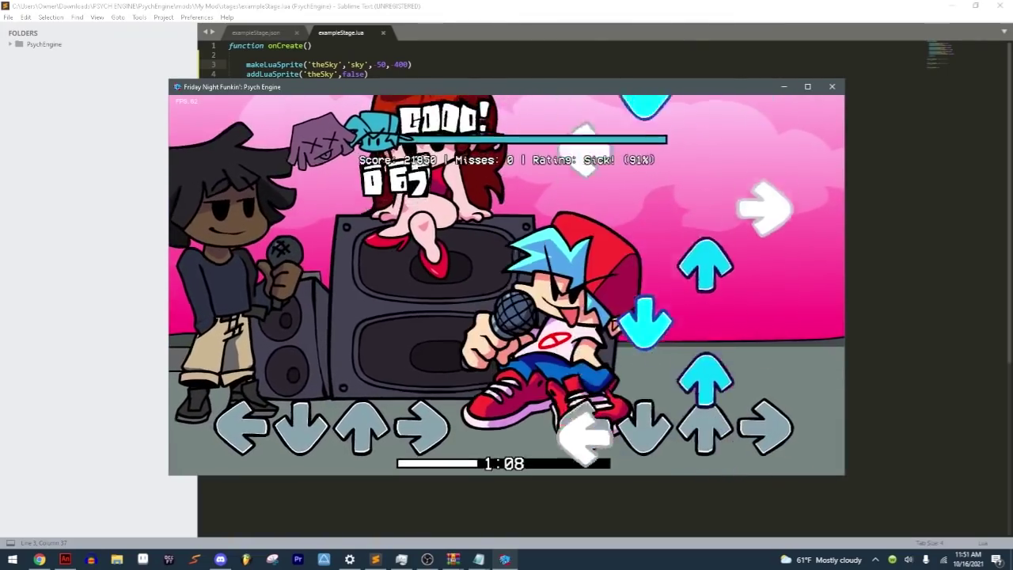
key(Up)
key(Down)
key(Left)
key(Right)
key(Down)
key(Up)
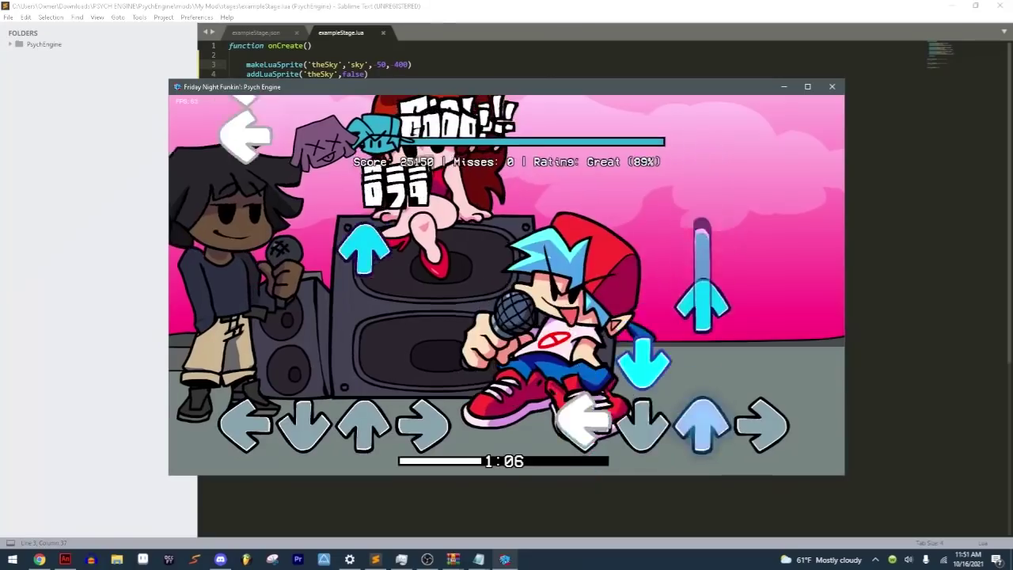
key(Down)
key(Up)
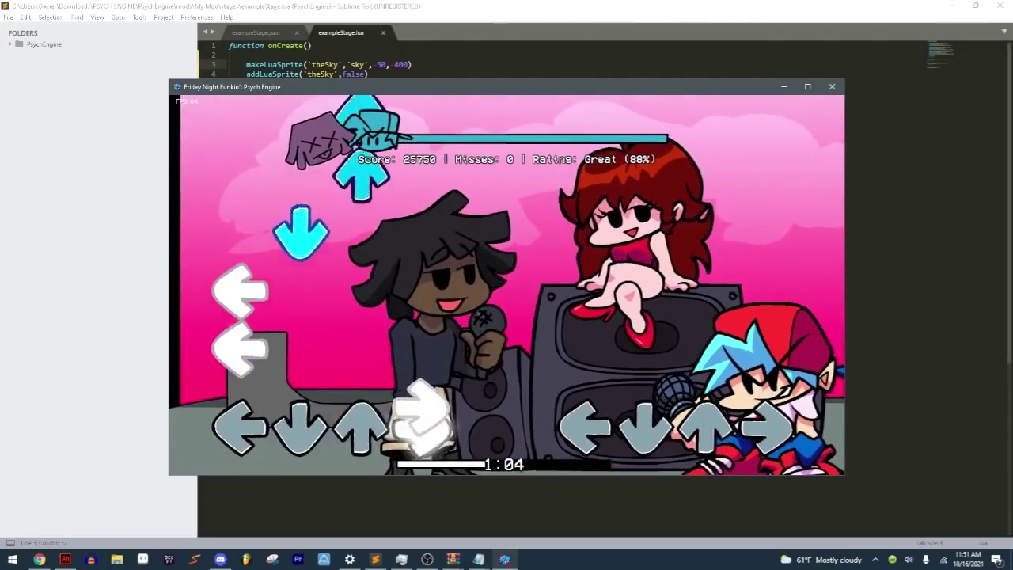
key(Return)
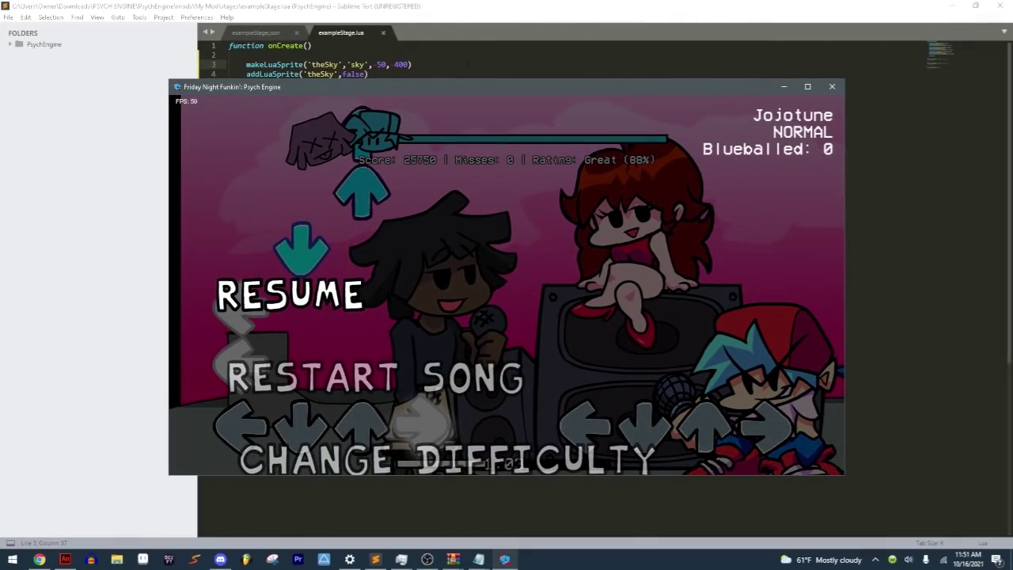
Step: In Sublime Text, duplicate theGround's three-line sprite block in the onCreate function
key(alt+Tab)
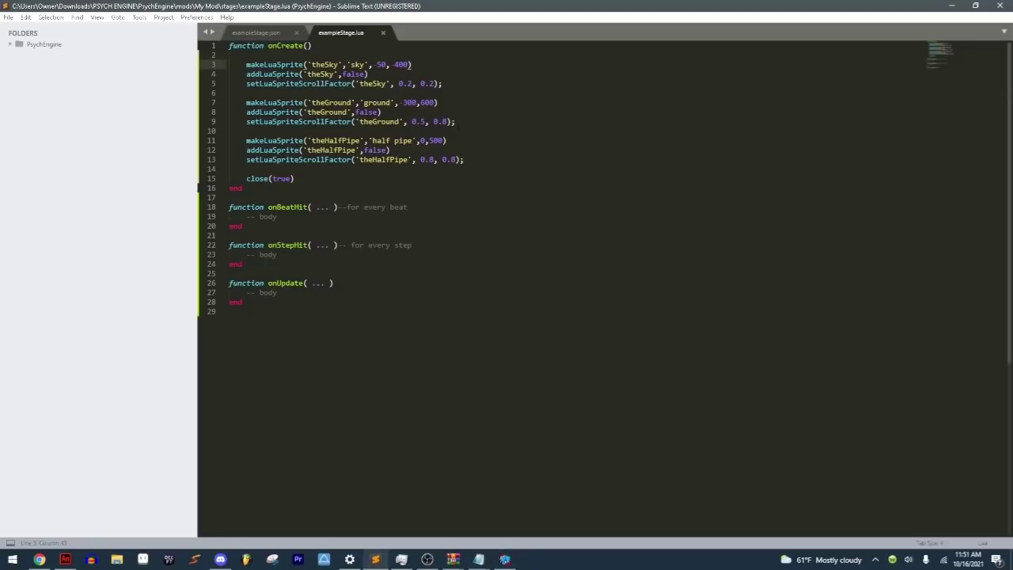
drag(456, 121, 444, 83)
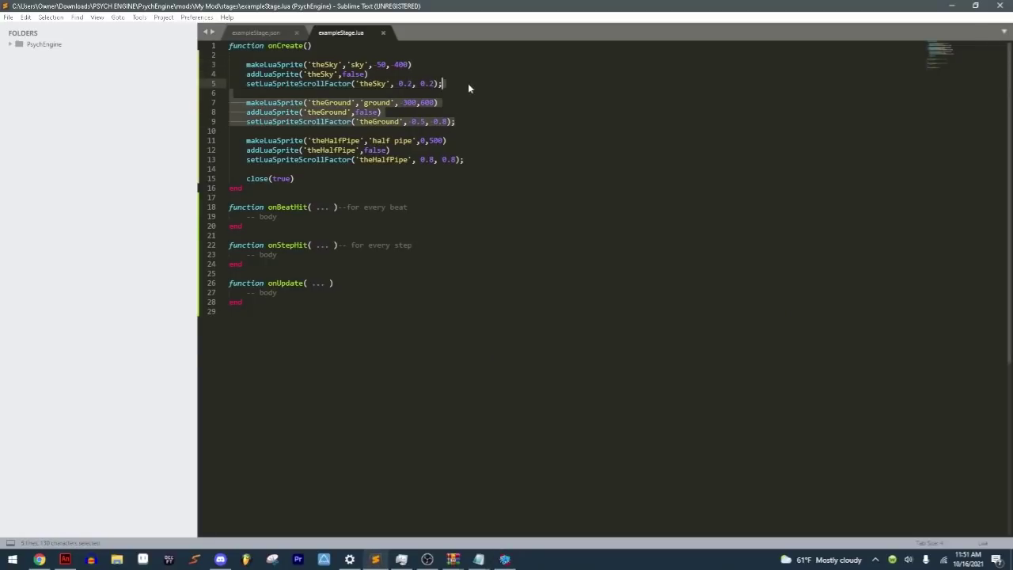
key(ctrl+shift+d)
Step: Switch to Adobe Animate, select the city graphic and check its position and size, then return to exampleStage.lua in Sublime Text
click(65, 559)
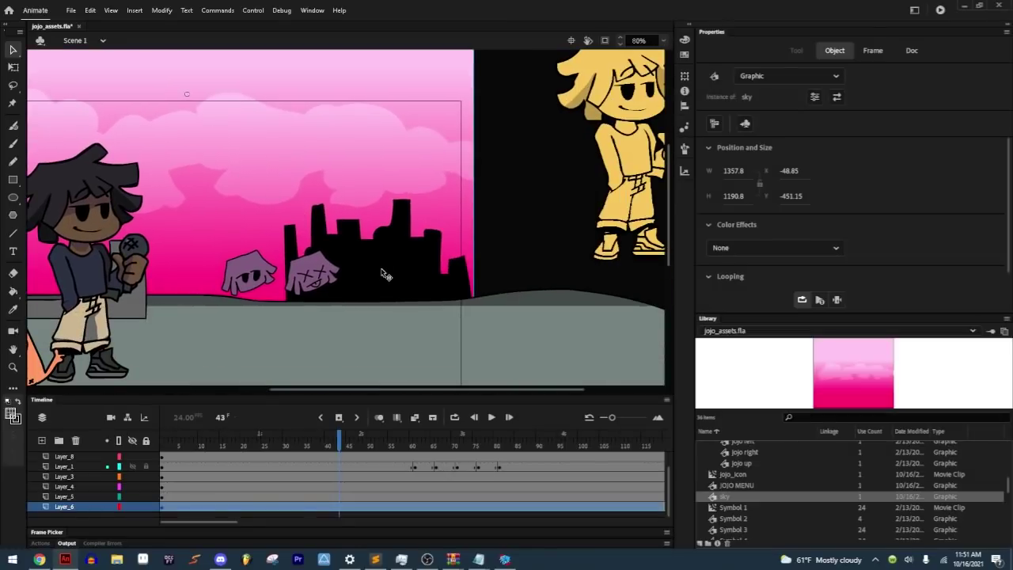
click(383, 271)
right_click(385, 269)
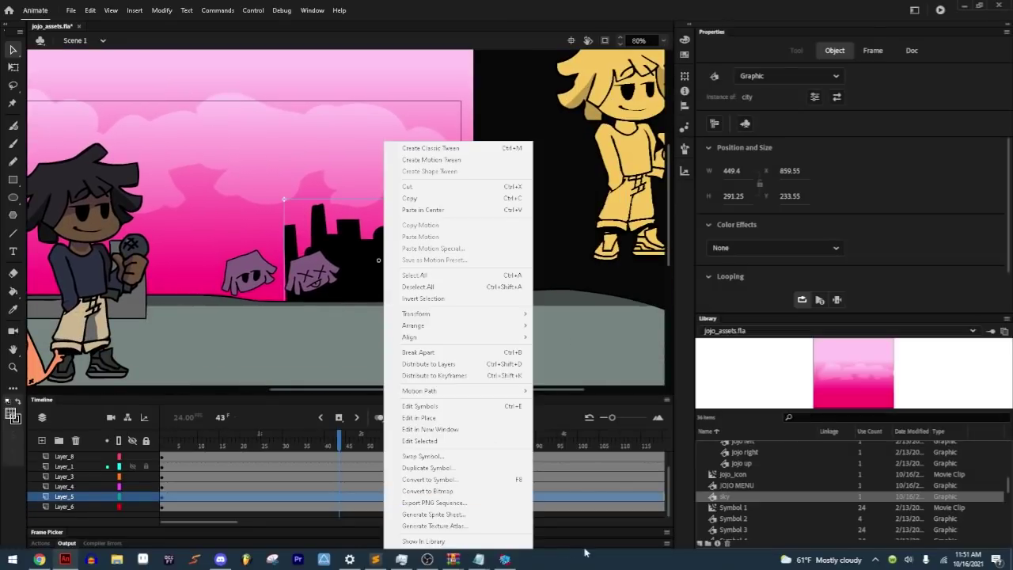
click(505, 558)
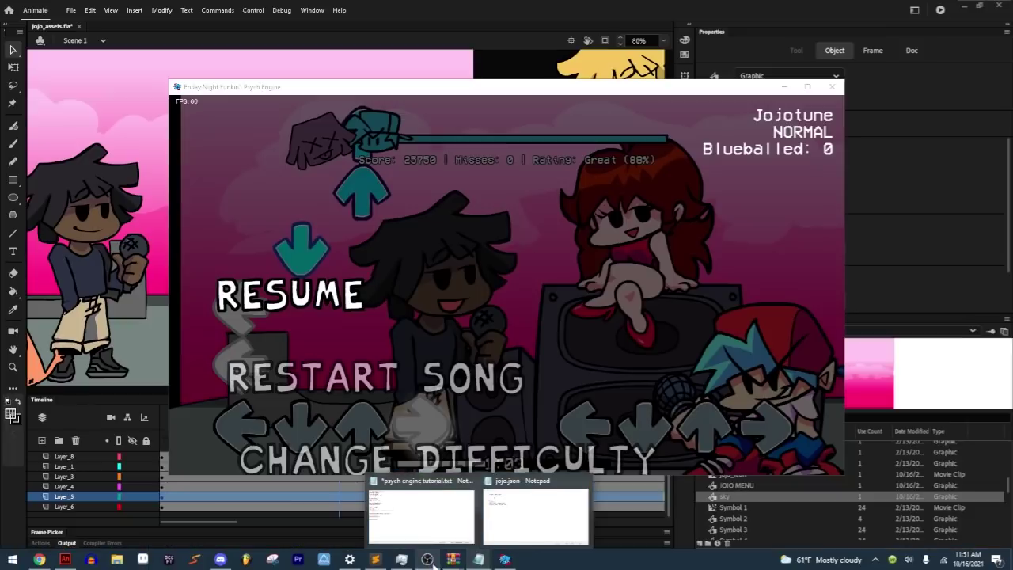
click(375, 558)
click(246, 32)
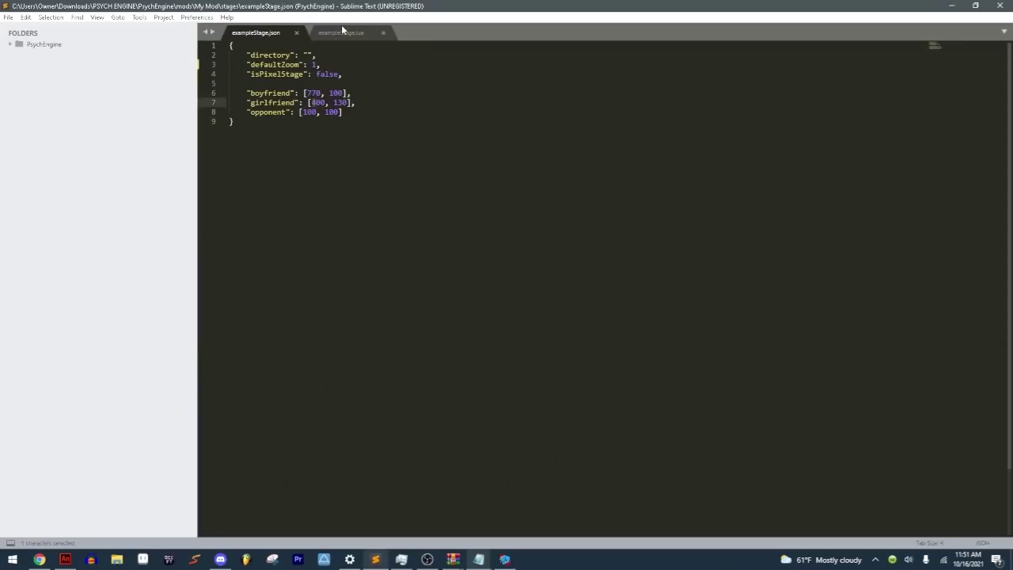
click(342, 32)
Step: Set the first theGround block's position to 800, 400, checking it against the city graphic's coordinates in Adobe Animate
click(403, 140)
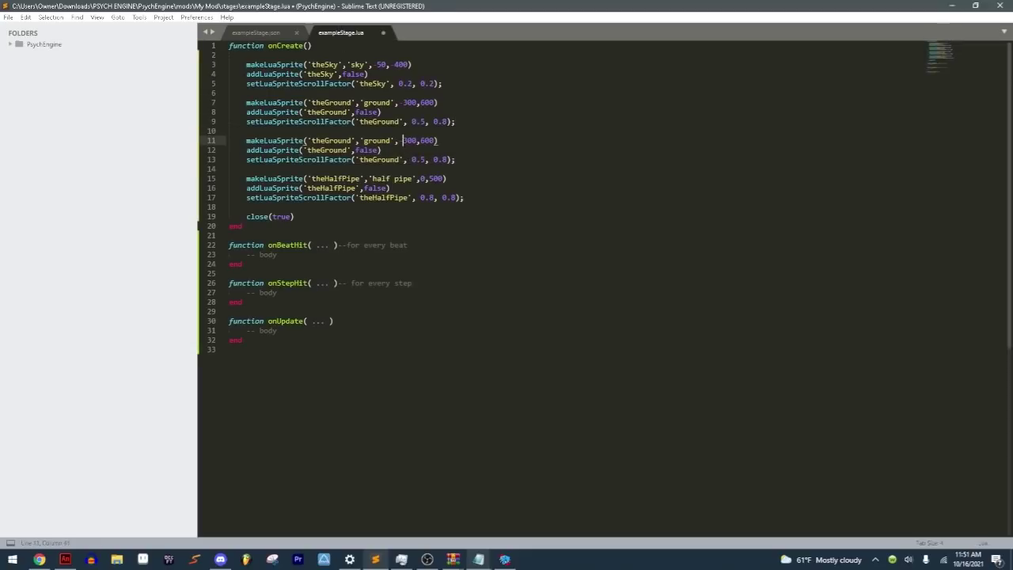
drag(403, 140, 398, 140)
drag(399, 102, 420, 102)
text(3)
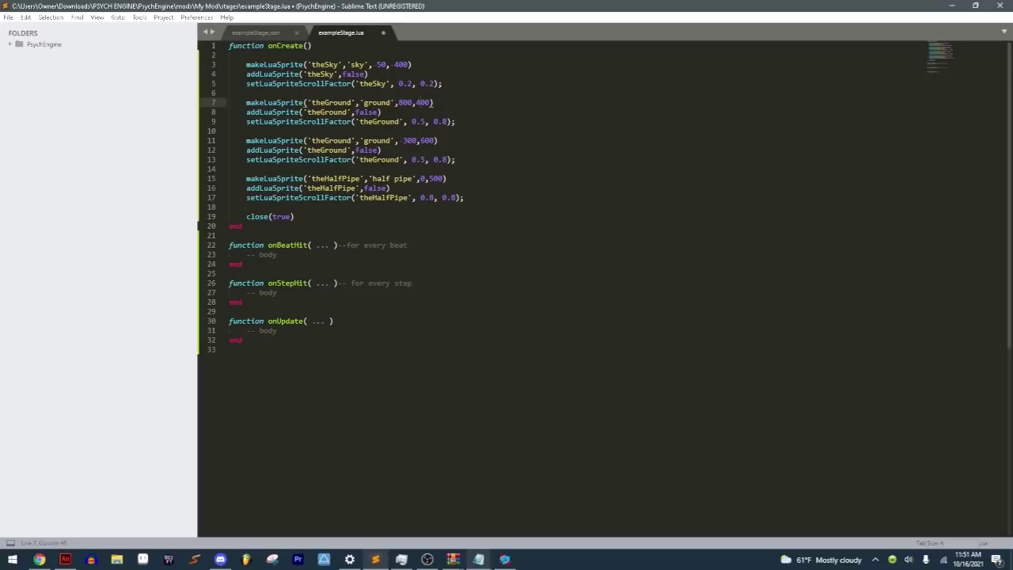
click(65, 559)
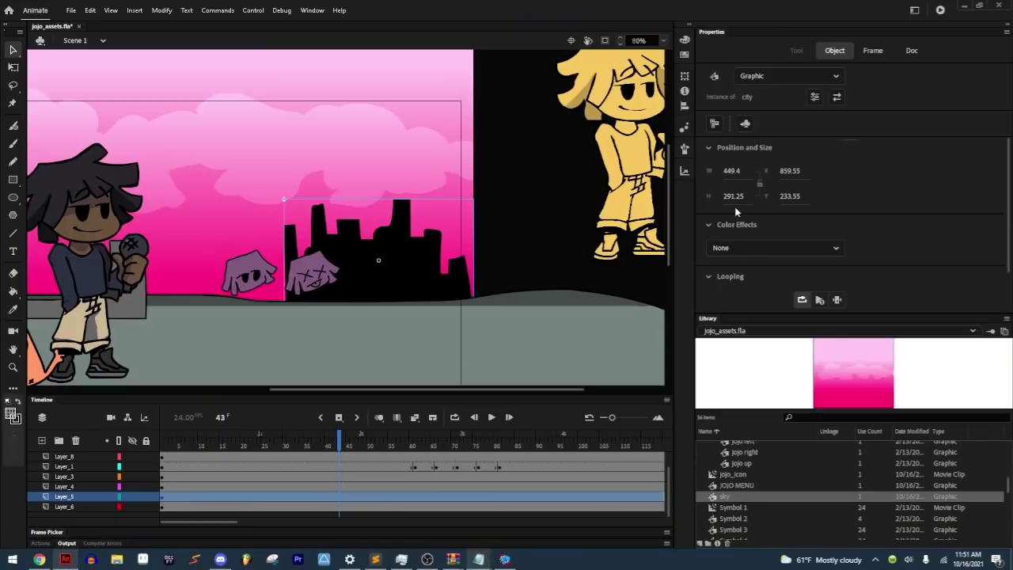
mouse_move(477, 559)
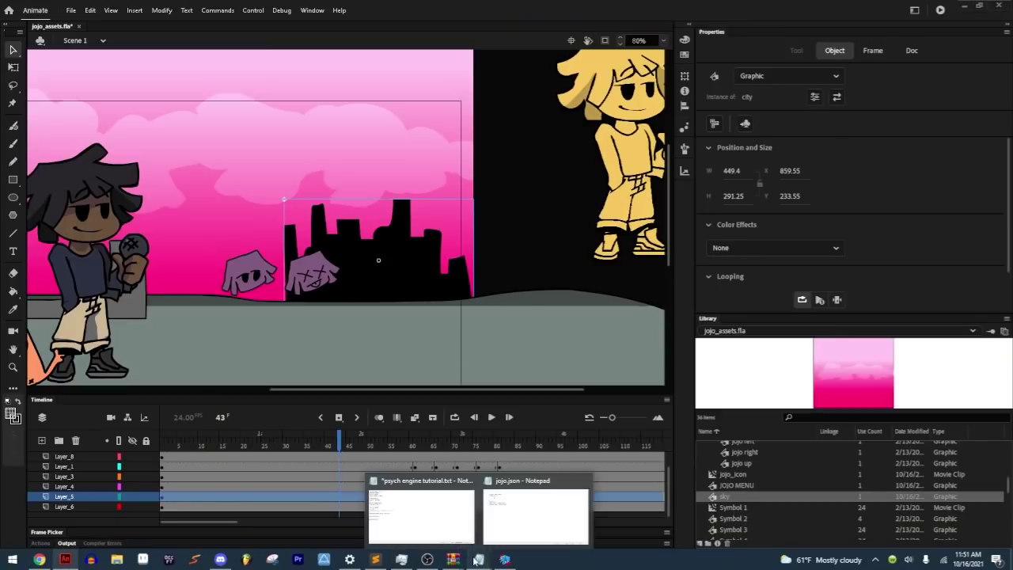
click(367, 563)
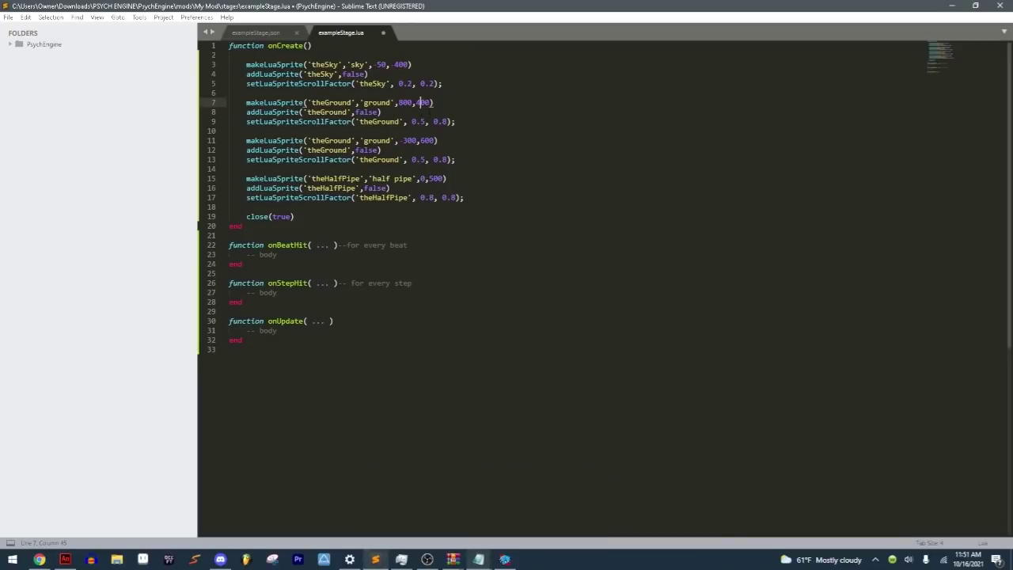
double_click(338, 103)
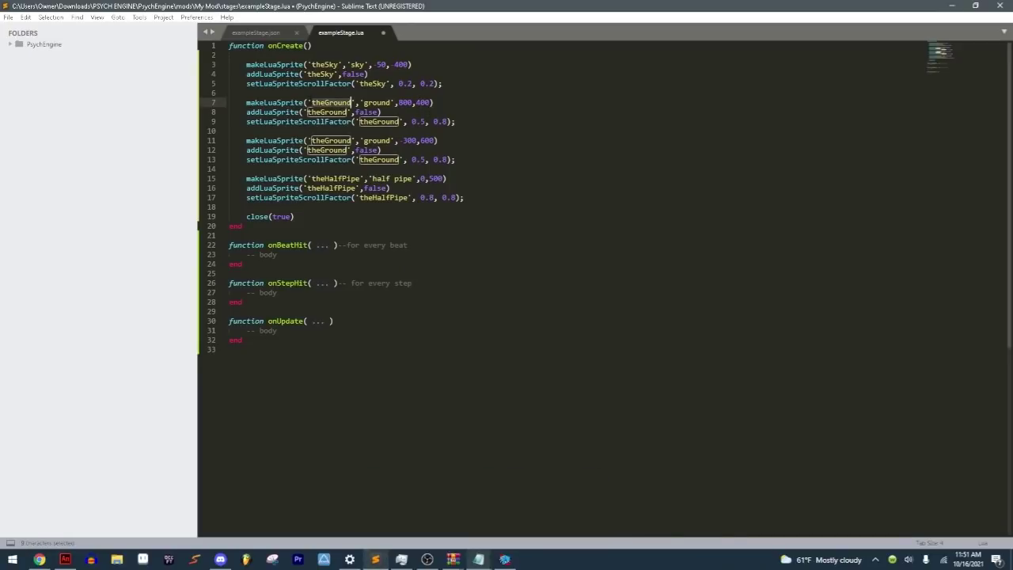
text(theCi)
key(ctrl+z)
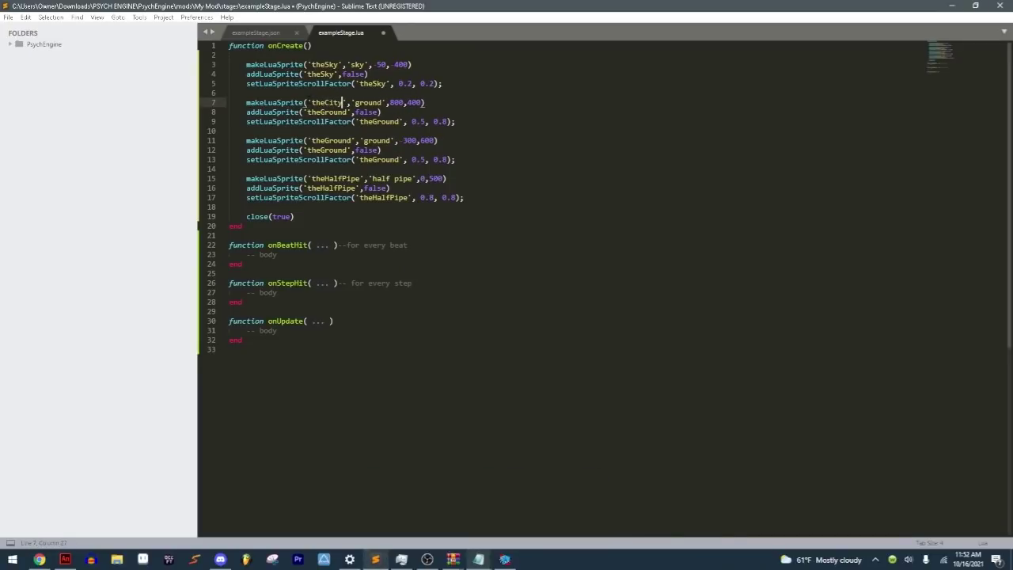
key(Left)
key(ctrl+alt+Down)
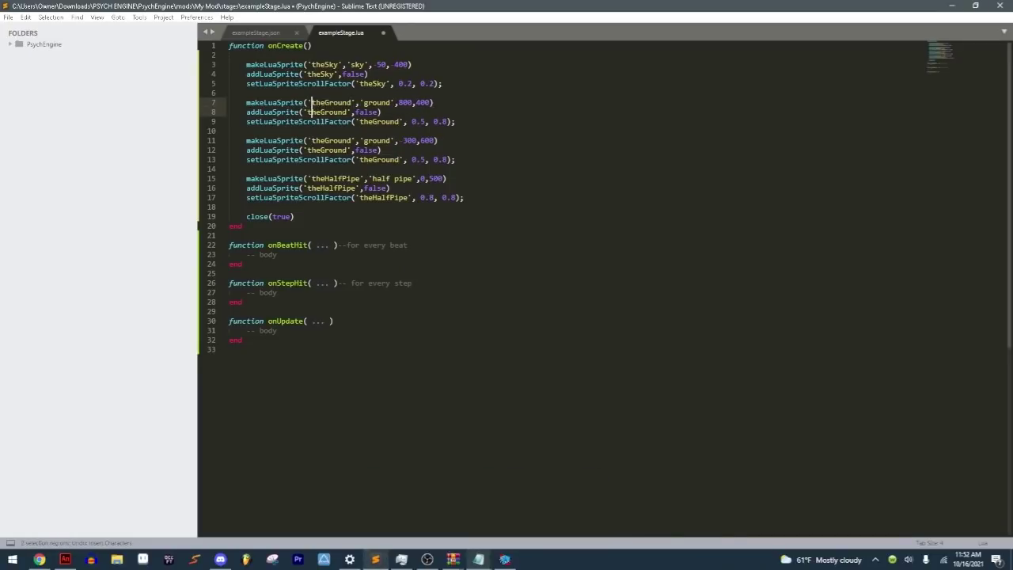
Step: Rename the sprite tag to theCity in all three lines of the first theGround block at once
click(311, 103)
ctrl+click(307, 112)
ctrl+click(359, 122)
key(Delete)
key(Delete)
key(Delete)
key(Delete)
key(Delete)
key(Delete)
key(Delete)
key(Delete)
key(Delete)
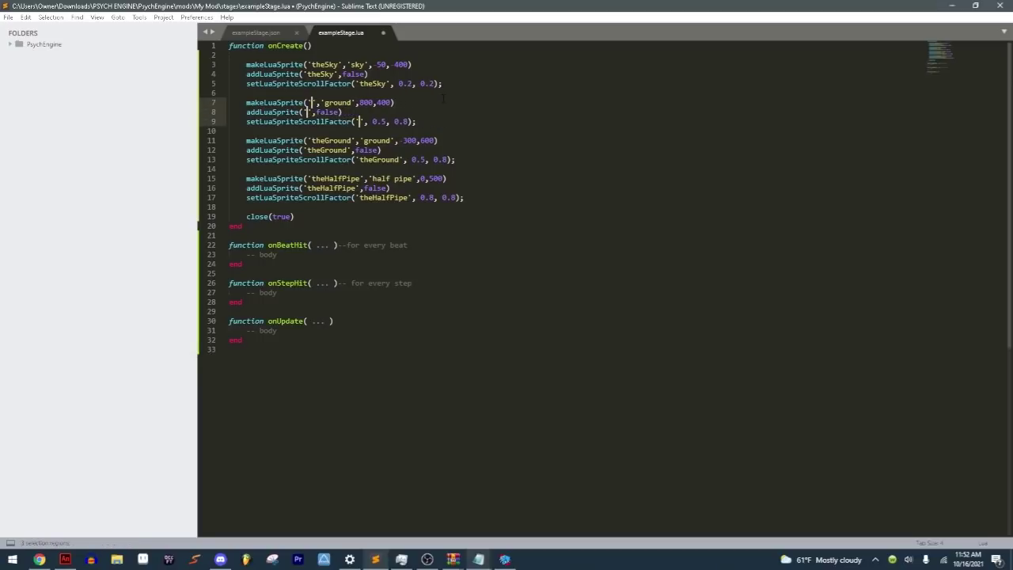
text(theCity)
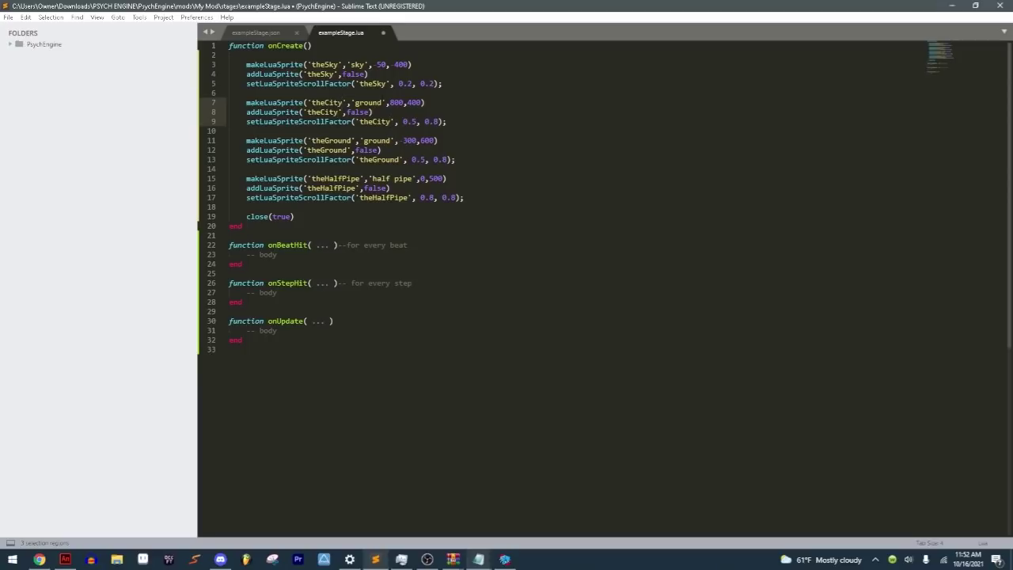
Step: Set theCity's image name to 'city' in makeLuaSprite and save the script
click(378, 102)
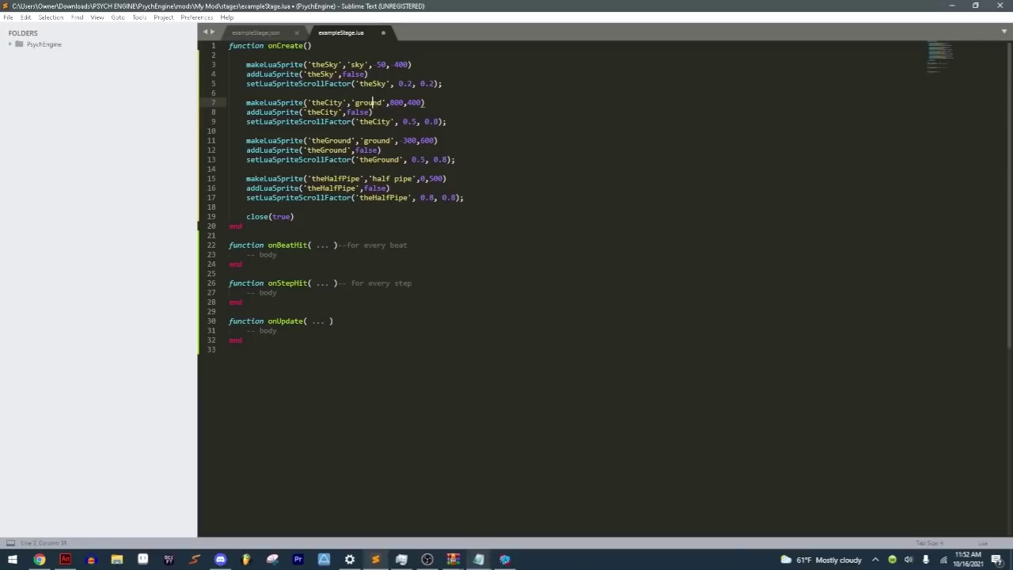
double_click(378, 102)
text(city)
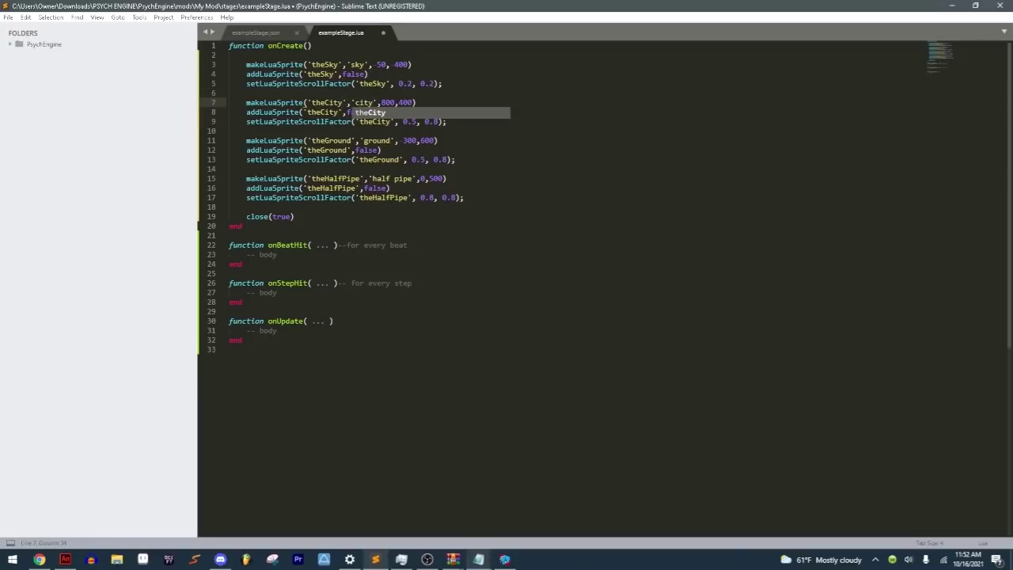
click(228, 93)
key(ctrl+s)
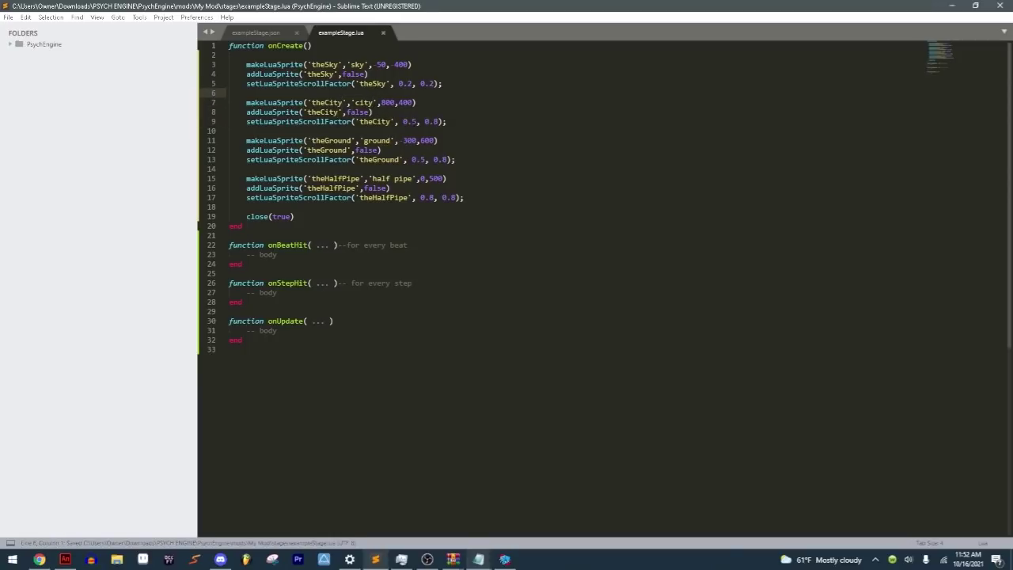
Step: Set theCity's scroll factor to 0.3, 0.6 and save the script
double_click(413, 121)
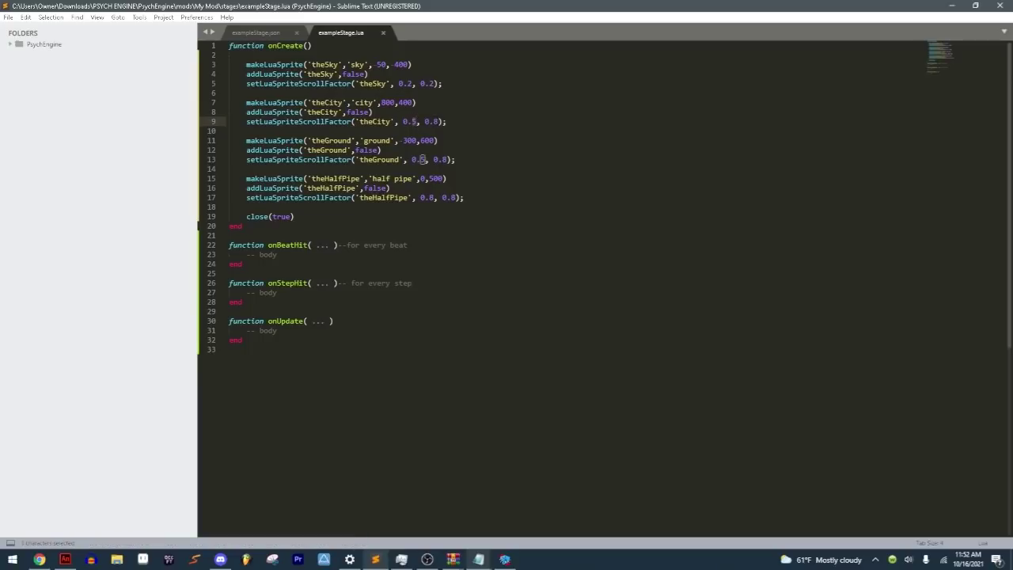
text(3)
click(438, 122)
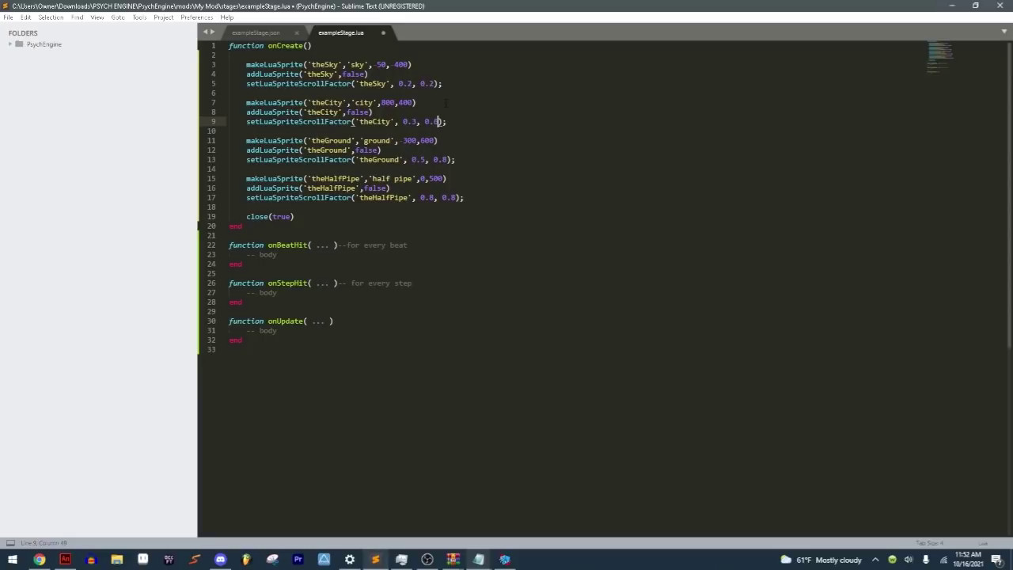
key(ctrl+s)
Step: Restart the song in Psych Engine, compare the city's placement with the Adobe Animate layout, and pause the game
key(alt+Tab)
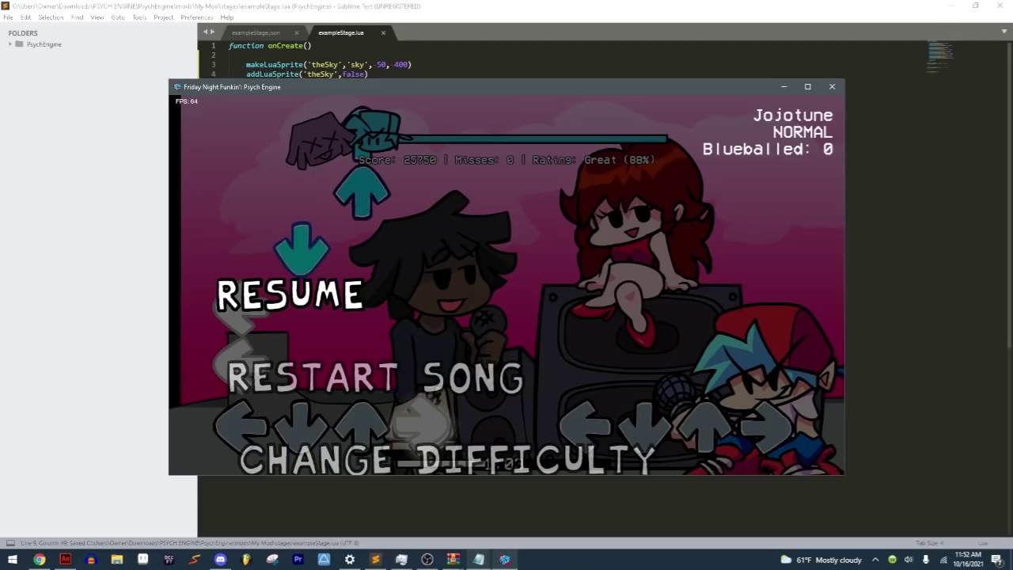
key(Return)
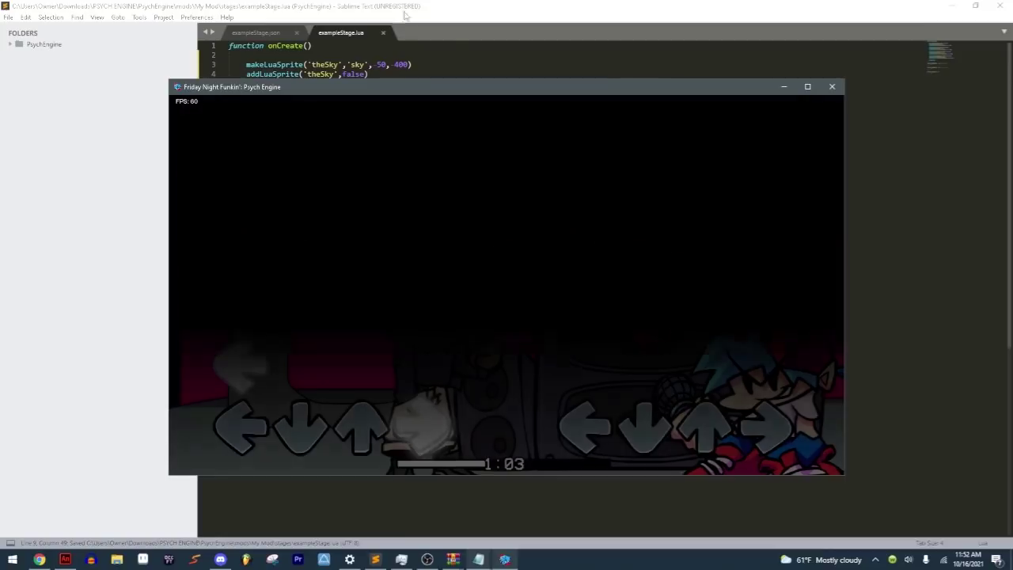
click(404, 54)
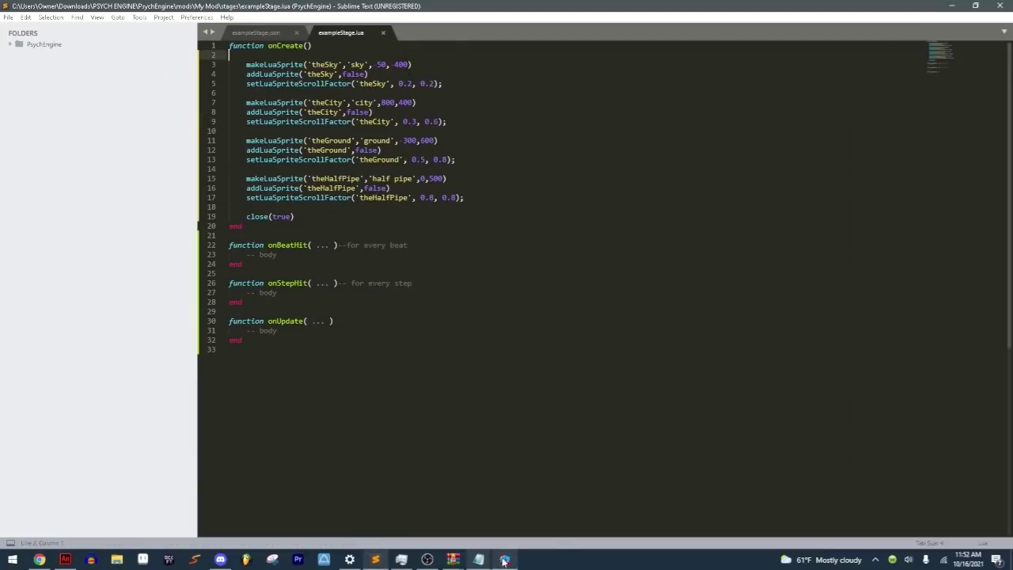
mouse_move(505, 559)
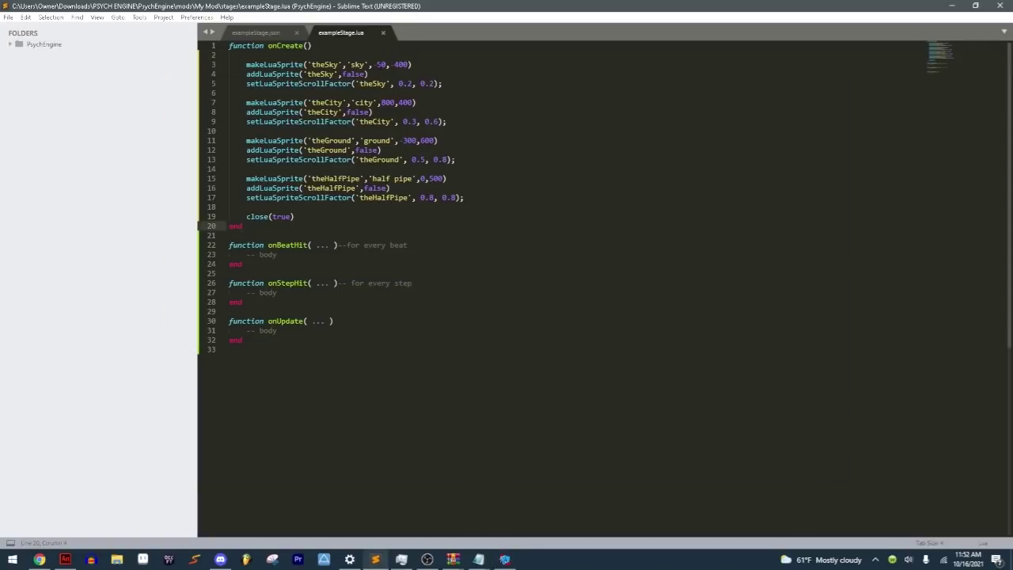
click(65, 559)
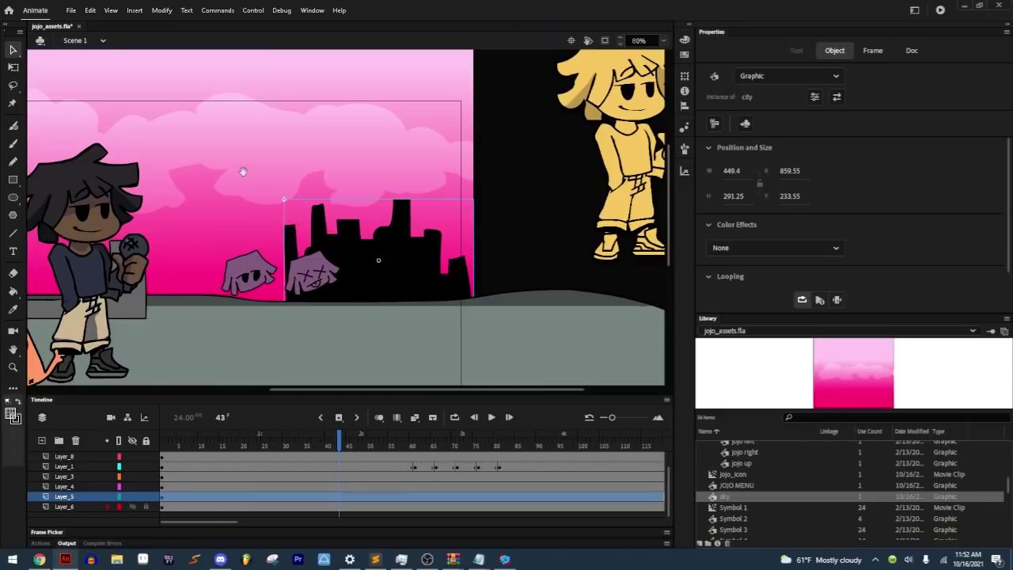
click(437, 79)
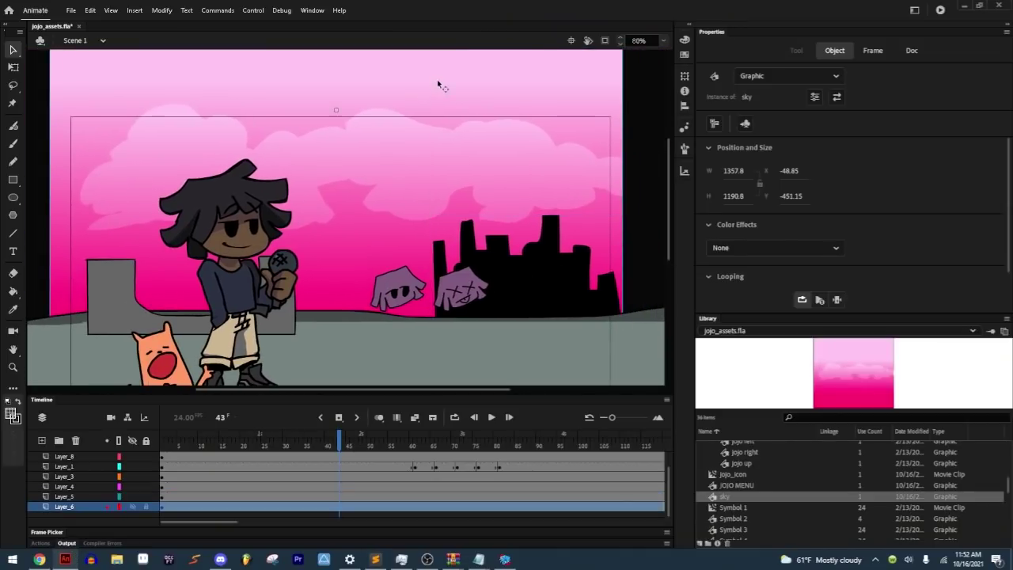
click(505, 559)
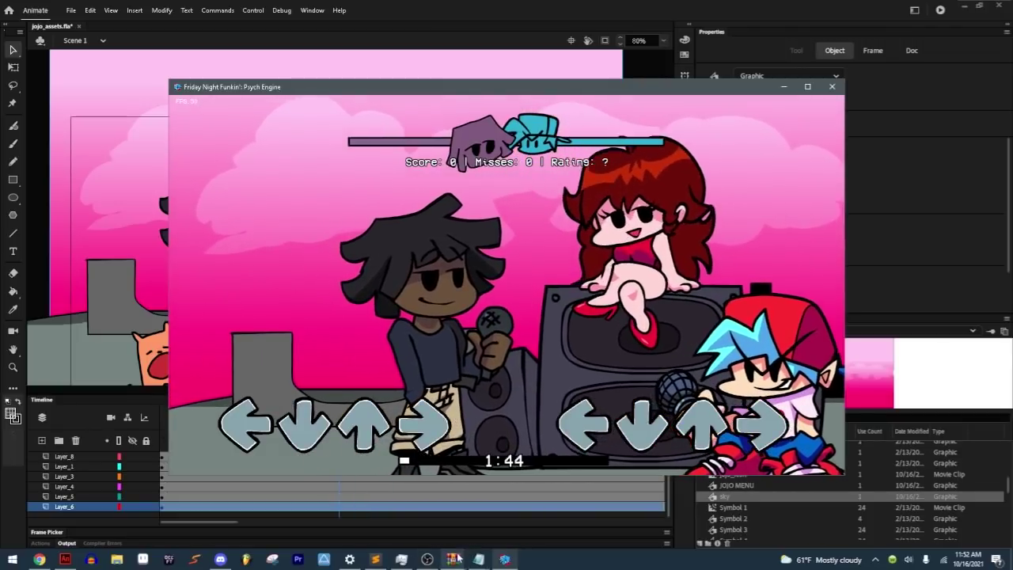
mouse_move(452, 558)
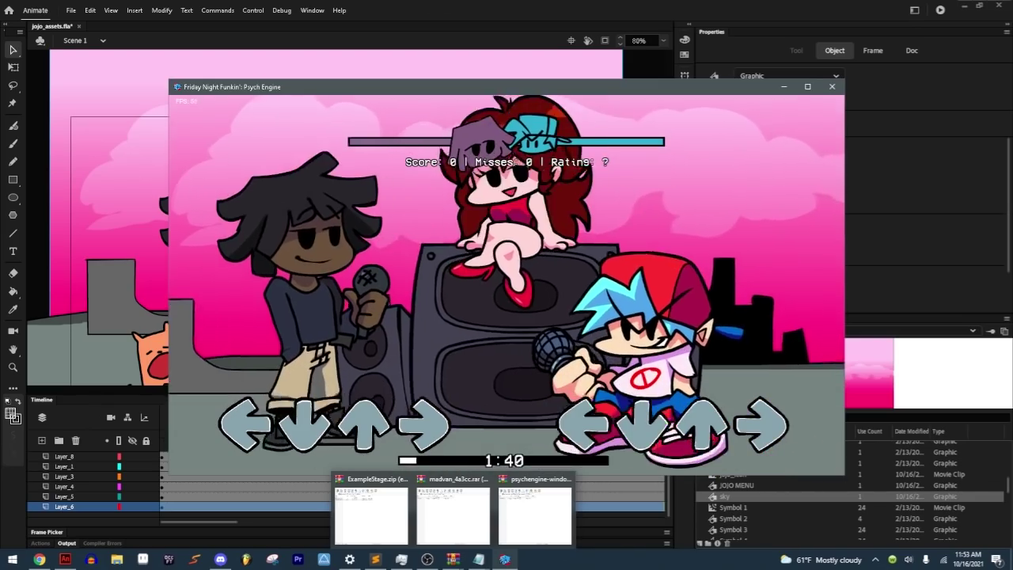
key(Return)
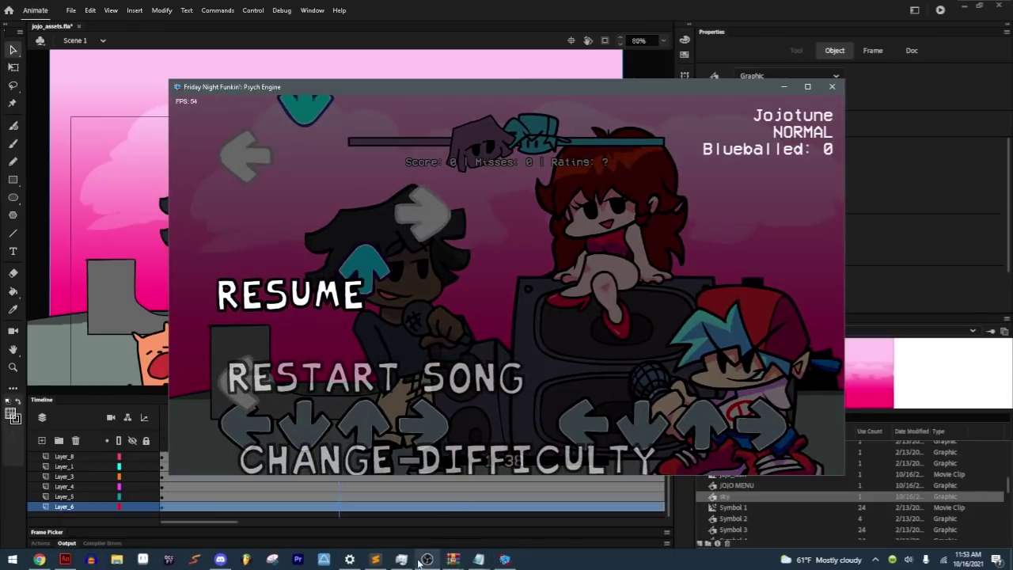
Step: In Sublime Text, set theCity's y position to 300 and save the script
click(374, 558)
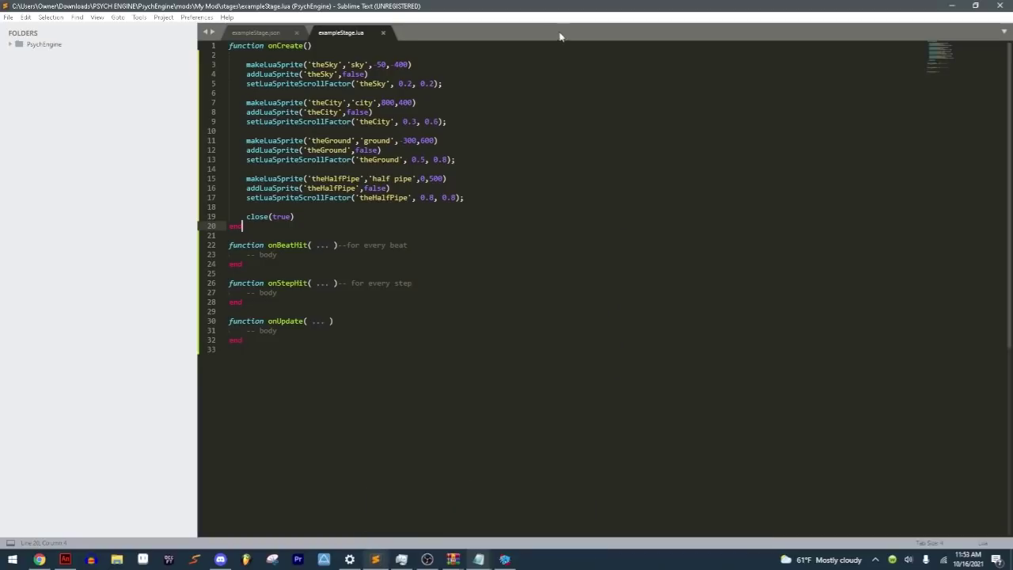
click(403, 102)
key(BackSpace)
text(3)
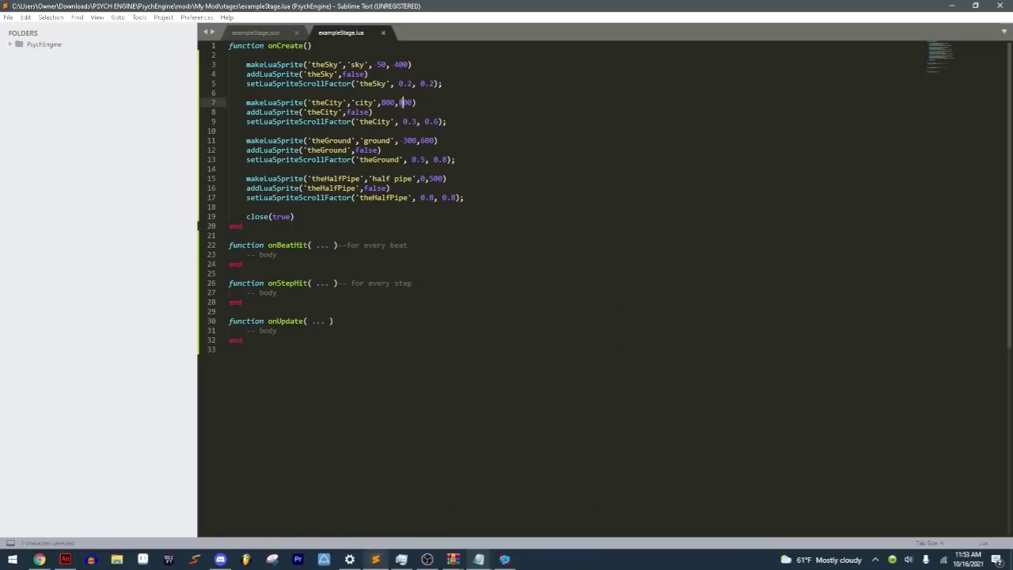
key(ctrl+s)
Step: Set theSky's x position to -25 and save the script
double_click(380, 64)
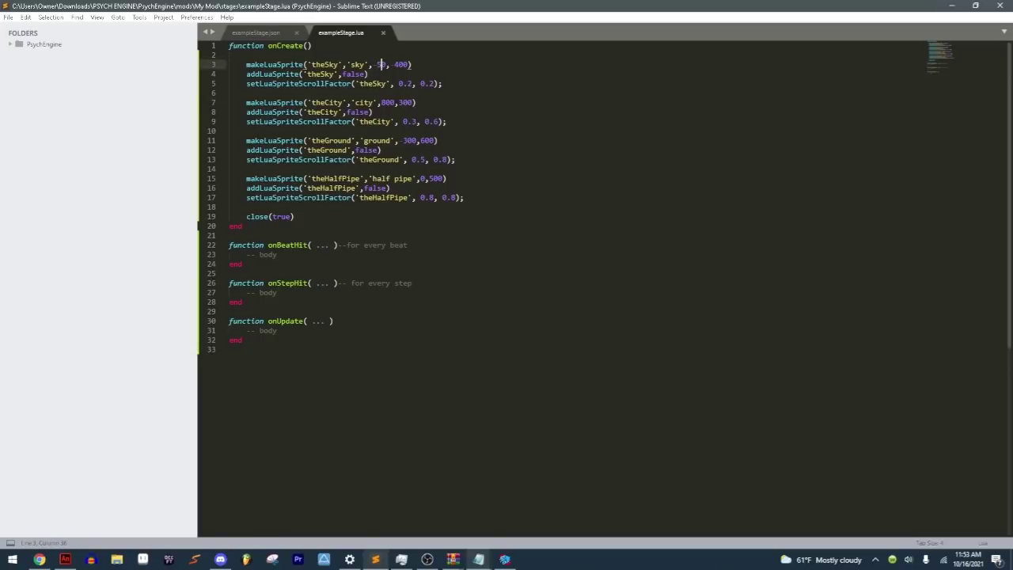
text(25)
key(ctrl+s)
Step: Restart the song in Psych Engine, examine the sky's edge and the city's height, and pause the game
key(alt+Tab)
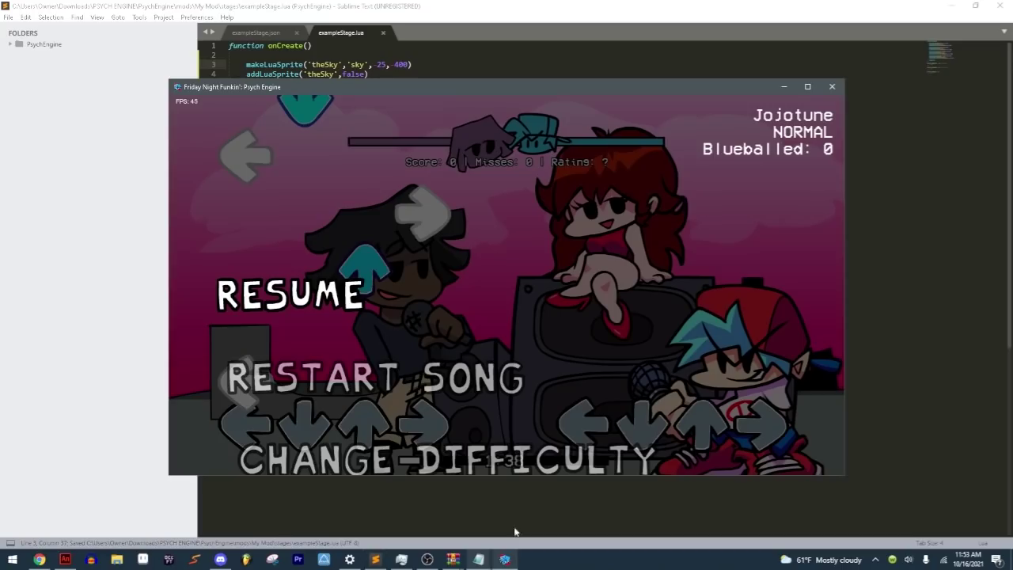
key(Down)
key(Return)
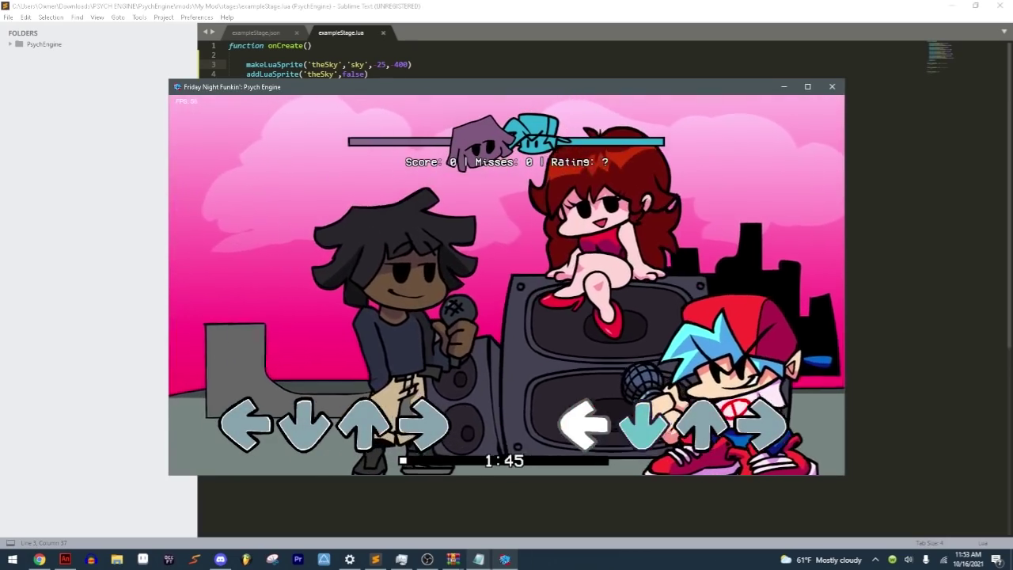
key(Return)
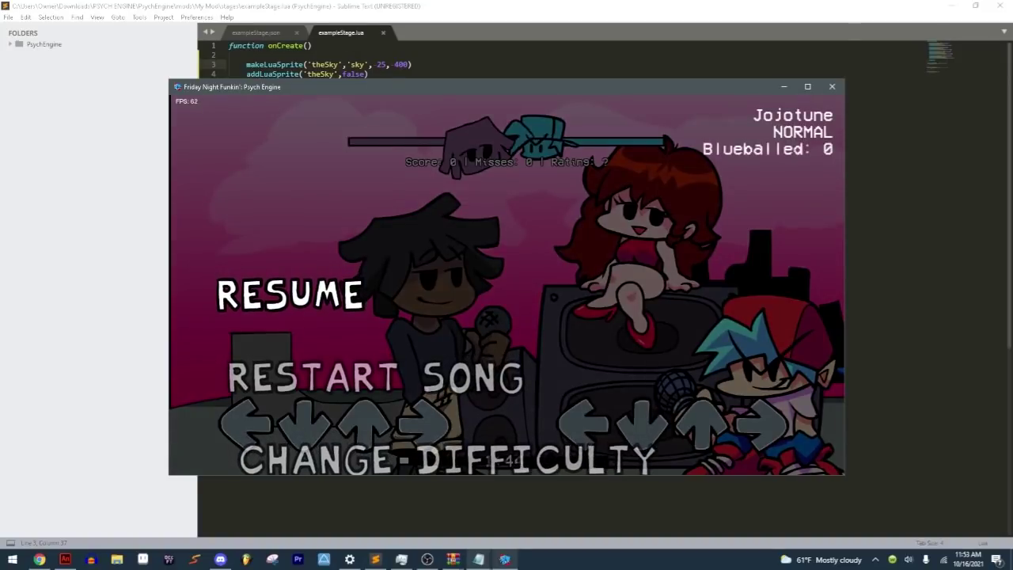
Step: In Sublime Text, set theCity's y position to 360 and save the script
key(alt+F4)
drag(398, 102, 405, 102)
text(36)
key(ctrl+s)
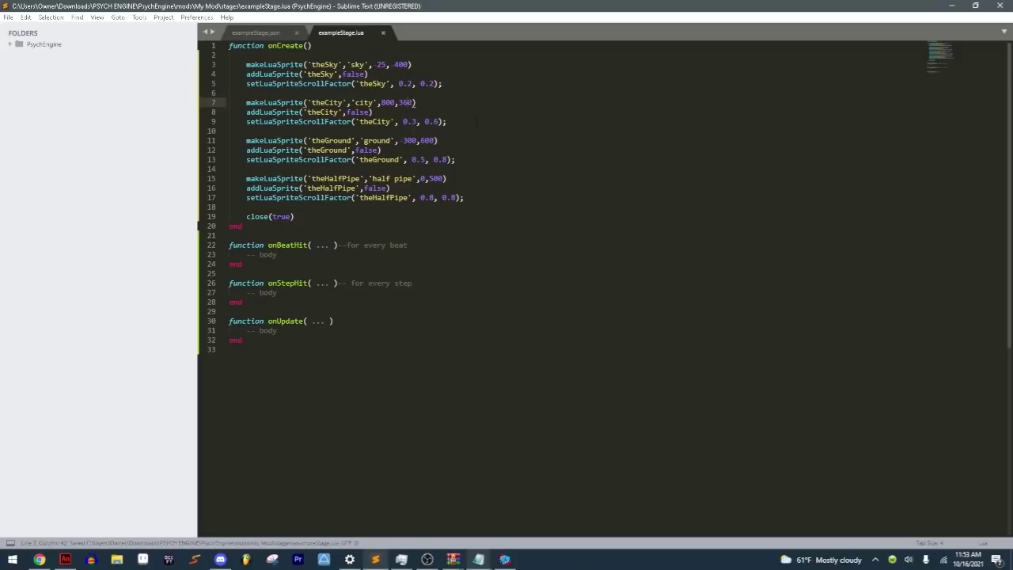
Step: Switch to Animate, show the cat at frame 7 and locate its catbounce symbol in the library
click(65, 560)
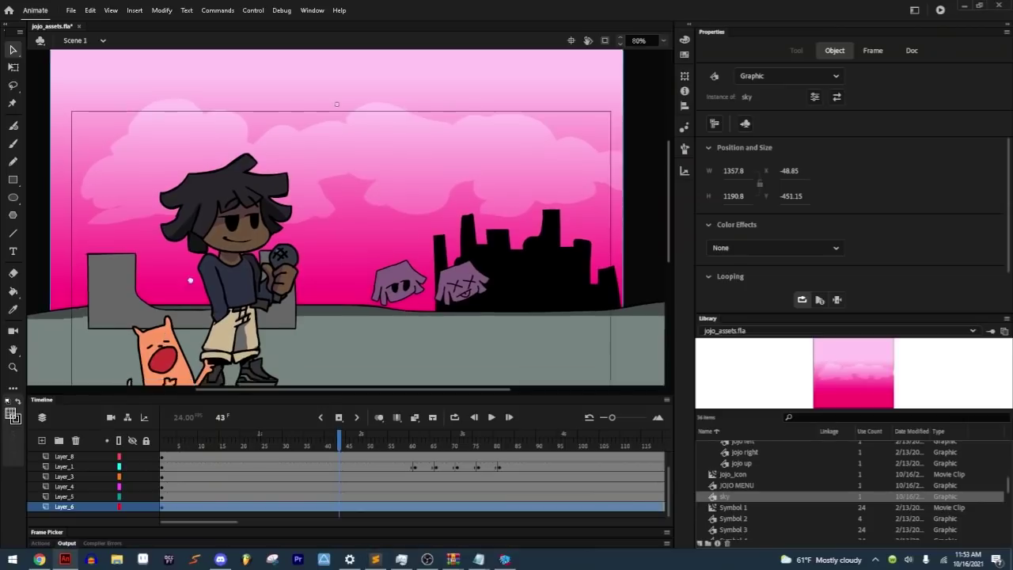
click(187, 442)
click(208, 288)
right_click(207, 287)
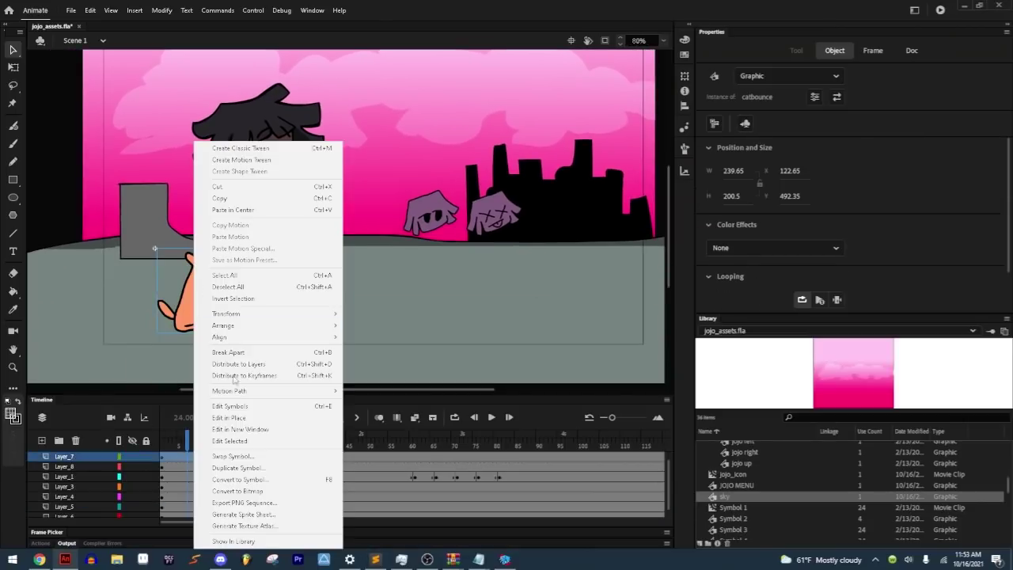
click(238, 542)
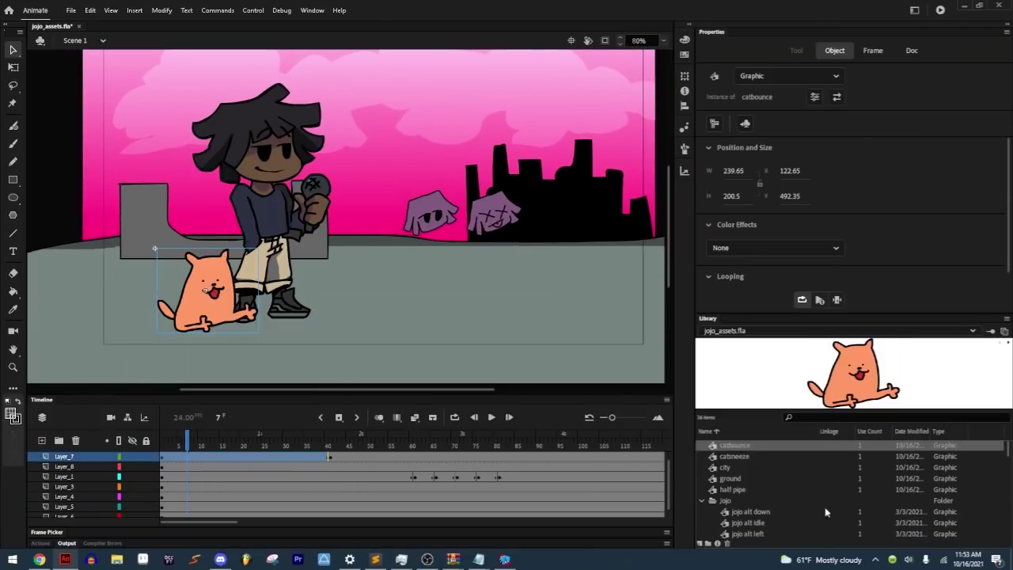
Step: Start a sprite sheet from the catbounce and catsneeze symbols and preview the catsneeze animation
right_click(758, 446)
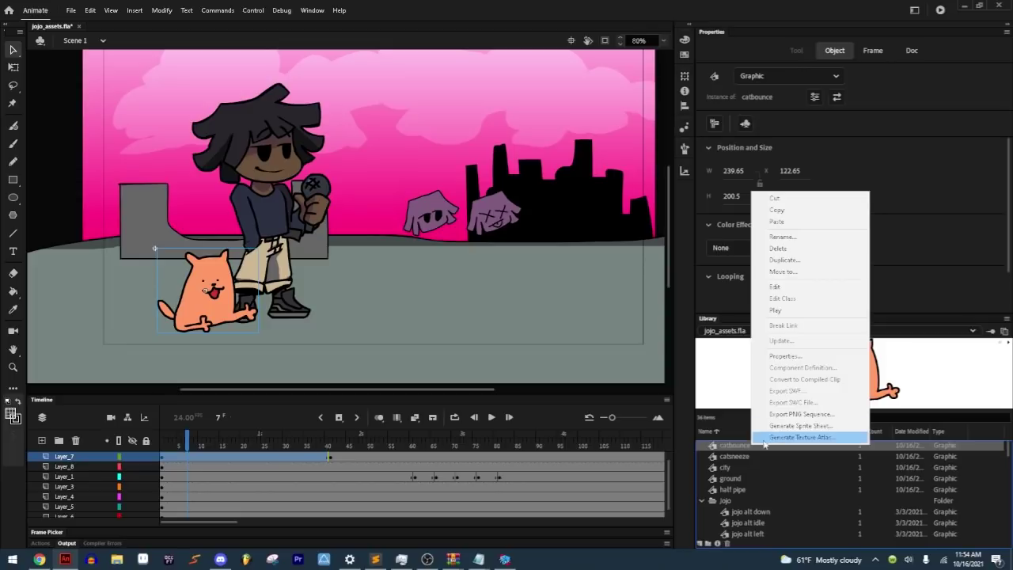
click(742, 456)
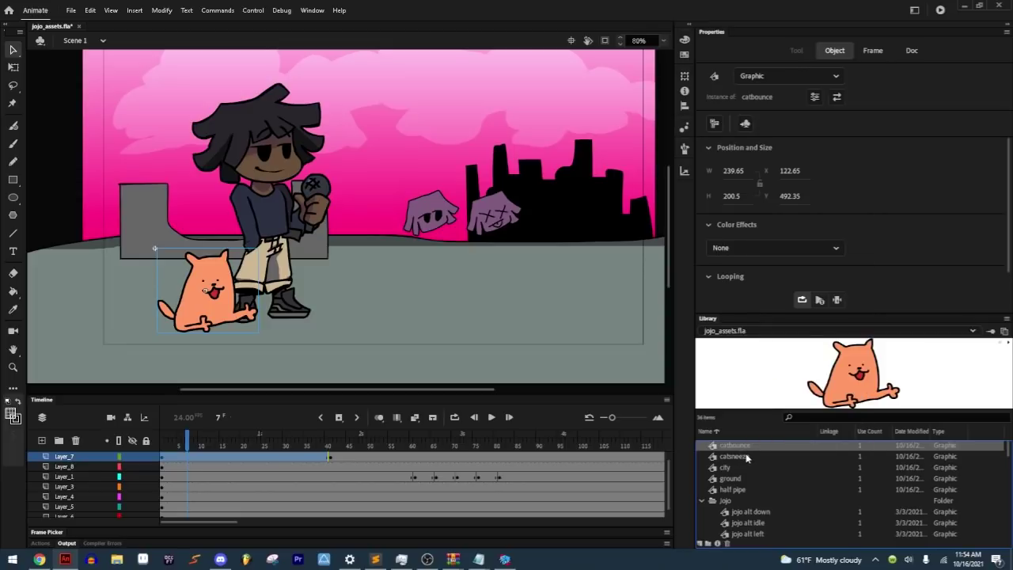
ctrl+click(746, 457)
right_click(747, 458)
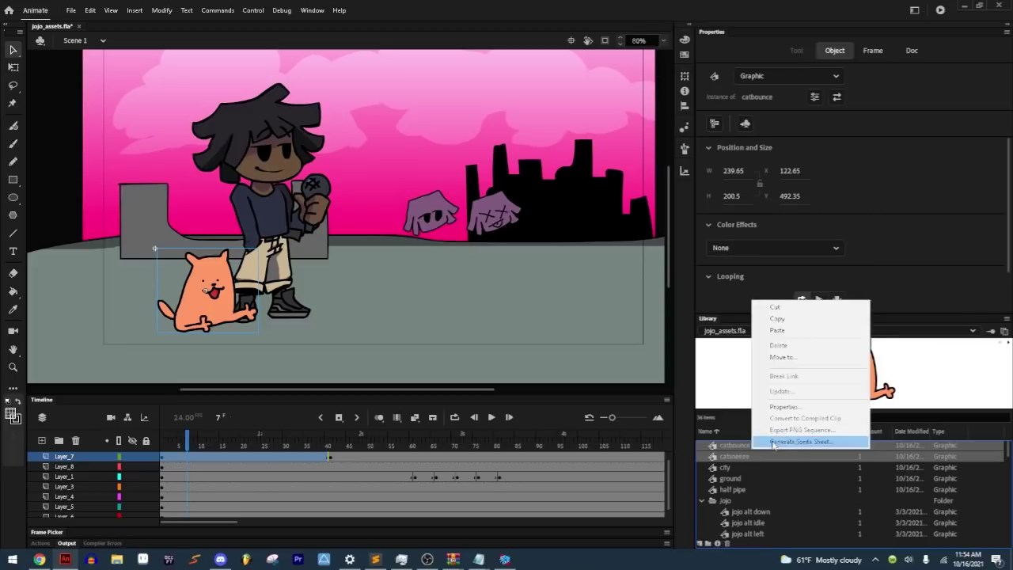
click(773, 442)
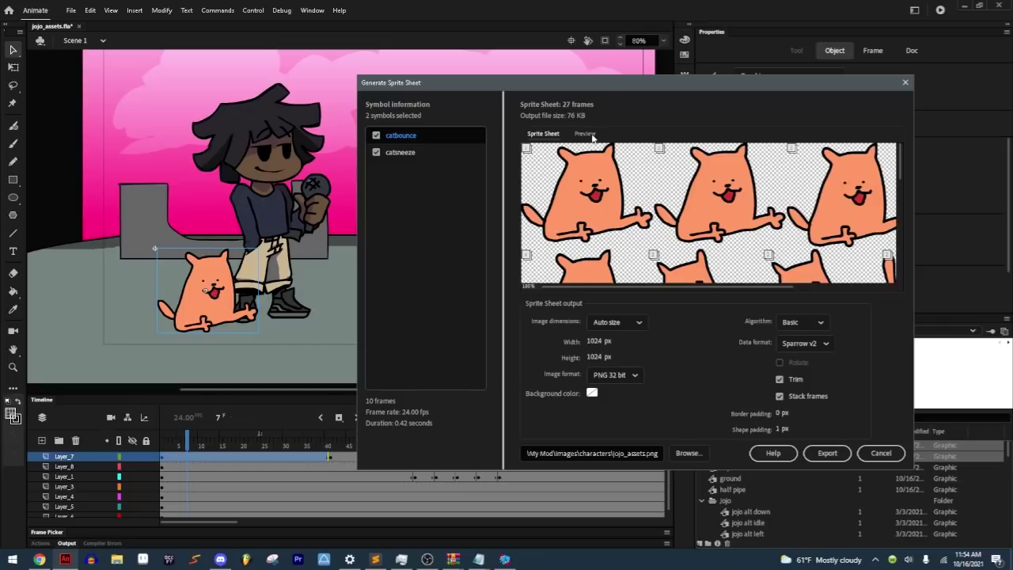
click(589, 134)
click(408, 154)
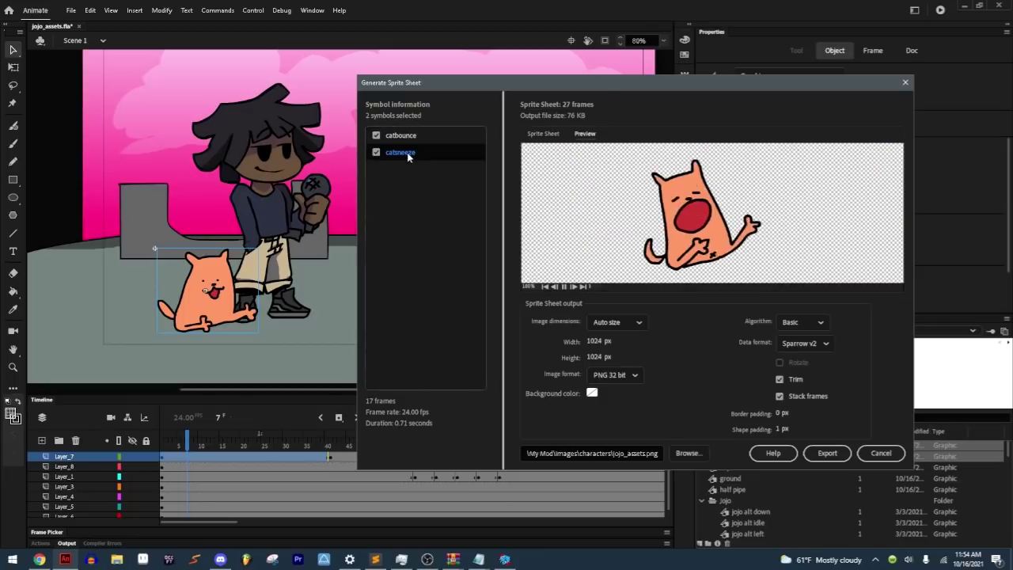
Step: Export the cat sprite sheet as momi into My Mod's images folder
click(688, 452)
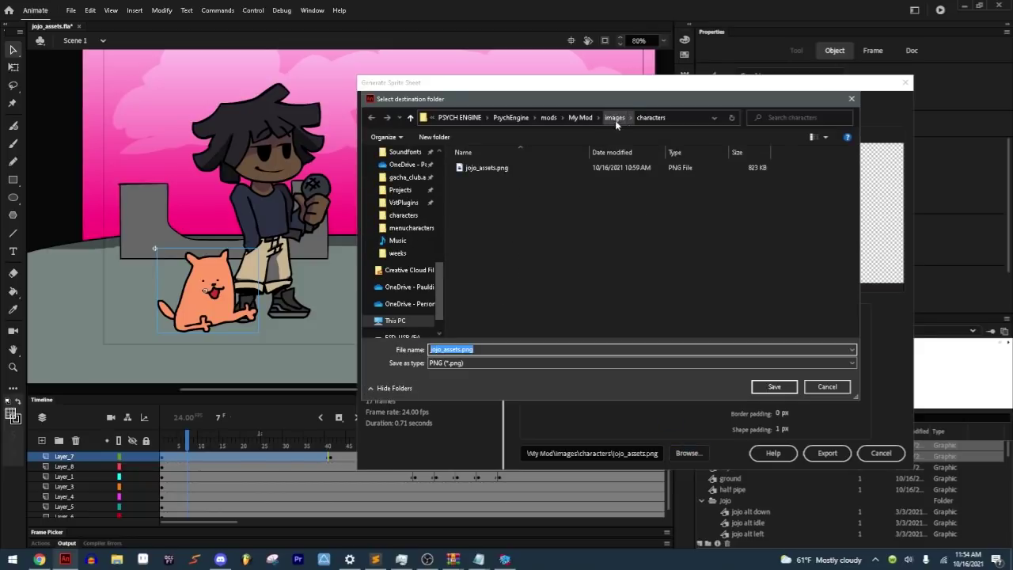
click(615, 118)
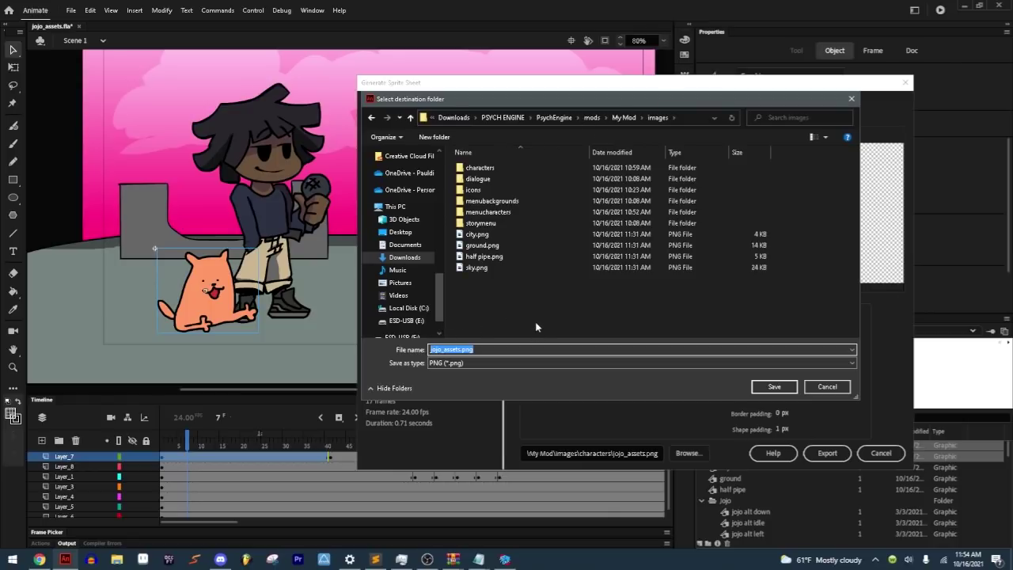
text(mom)
key(Return)
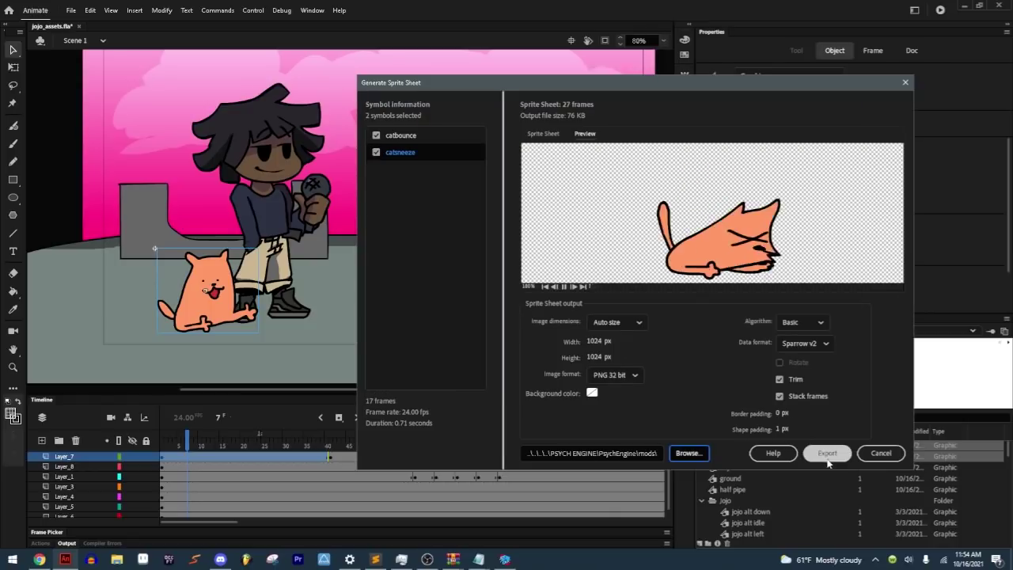
click(823, 455)
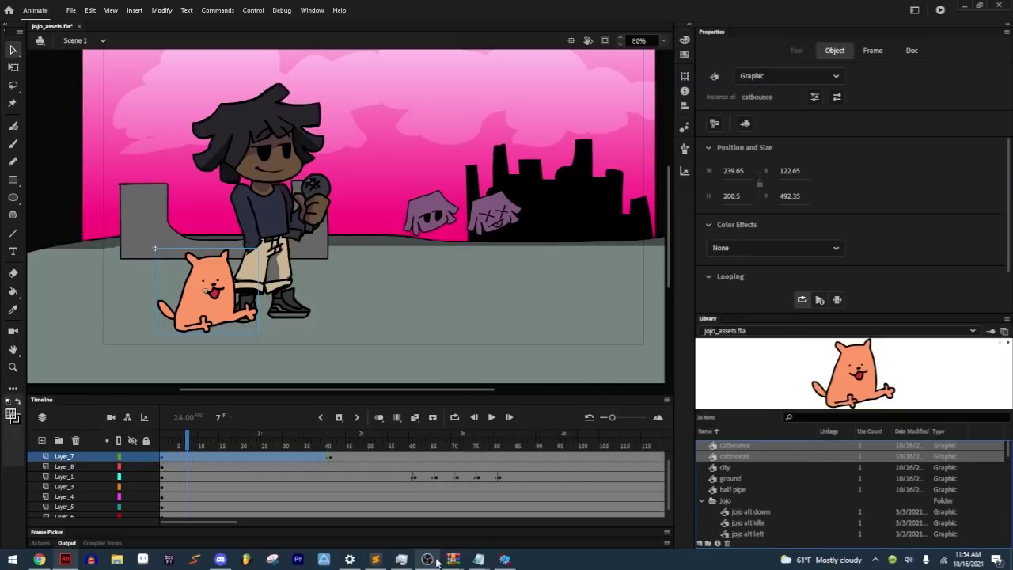
Step: In Sublime Text, start a makeAnimatedLuaSprite call below theHalfPipe's lines with the tag 'cat' and the image 'momi'
click(375, 559)
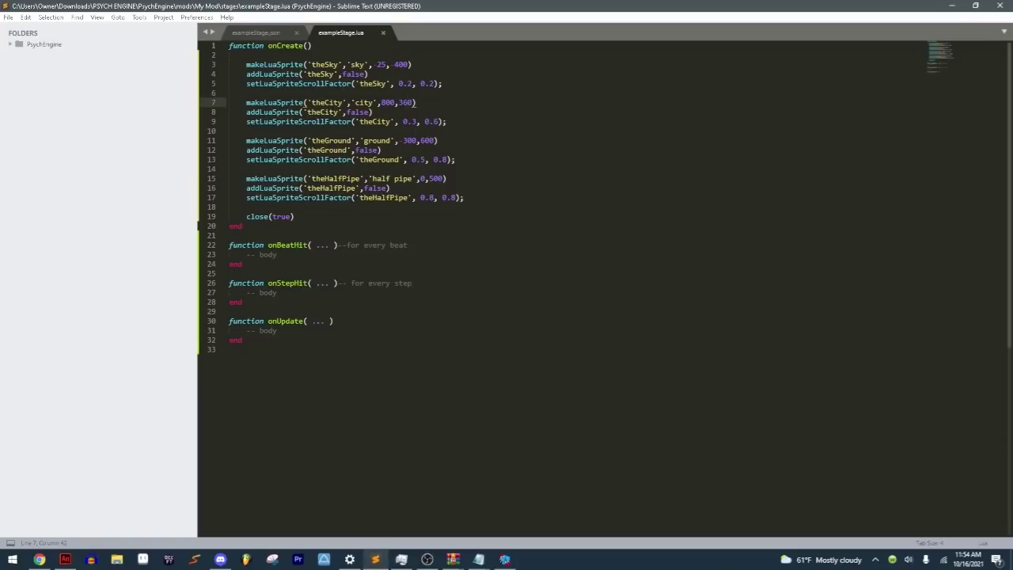
click(475, 205)
key(Return)
key(Return)
key(Return)
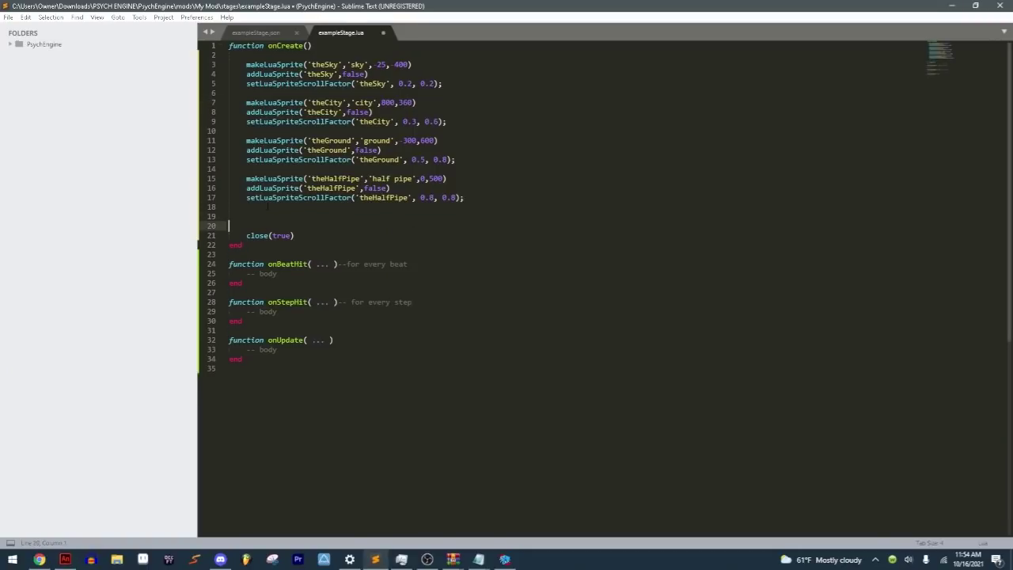
key(Up)
key(Up)
key(Tab)
text(ma)
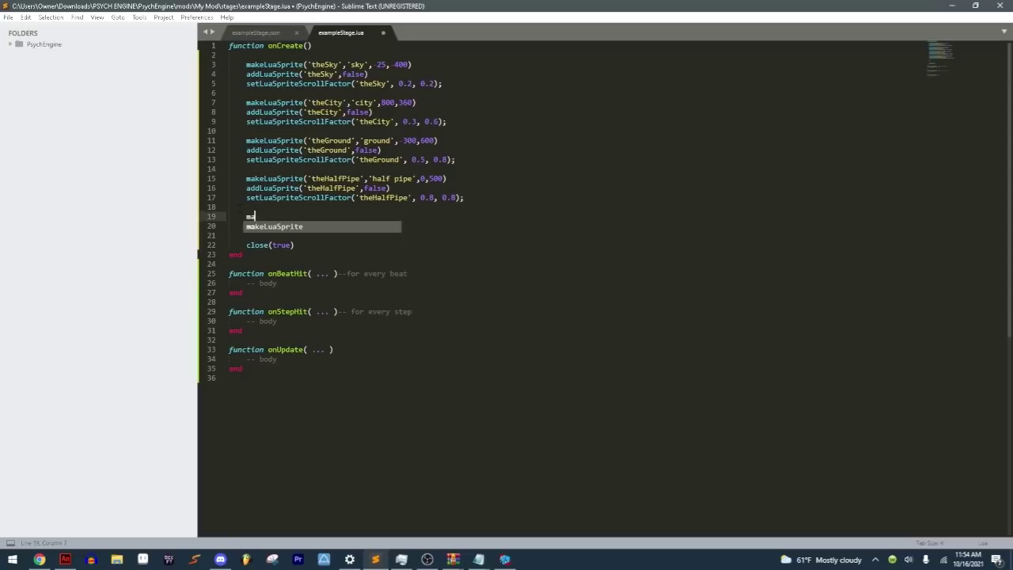
text(keAnimat)
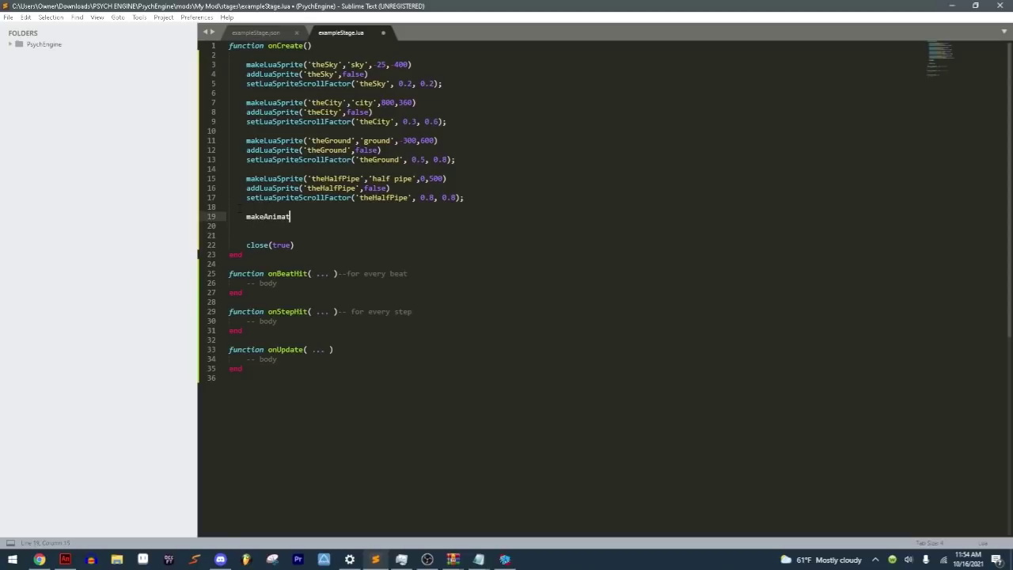
text(edLuaSprite('cat')
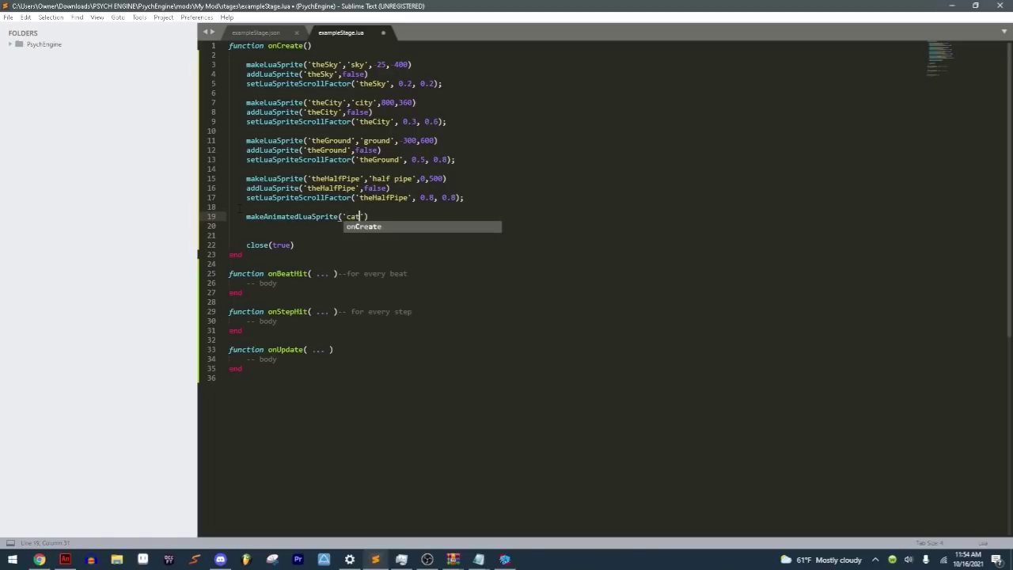
text(,')
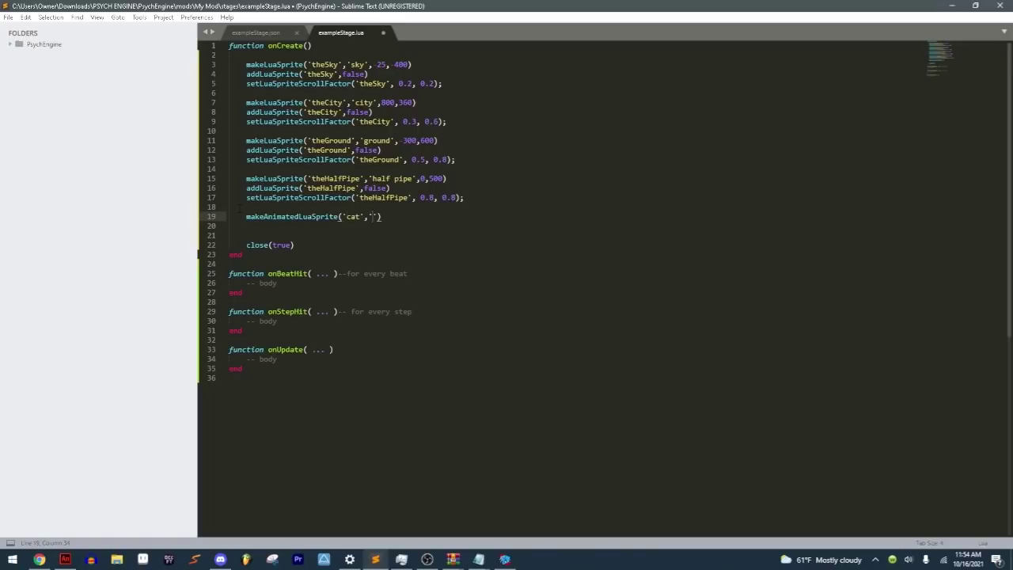
text(momi',)
Step: Check the character positions in exampleStage.json and set the cat sprite's x position to 40 in exampleStage.lua
click(265, 33)
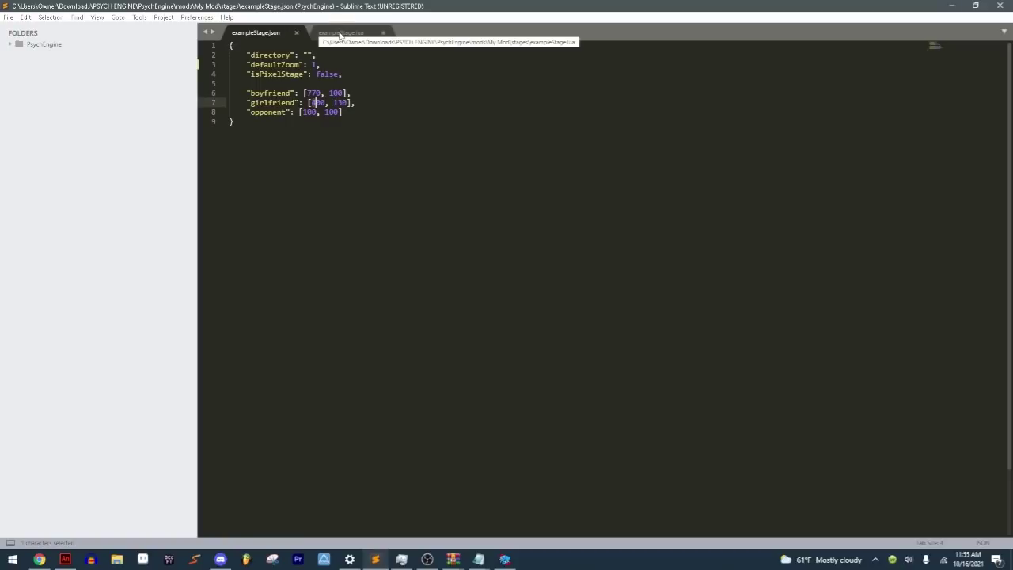
click(339, 33)
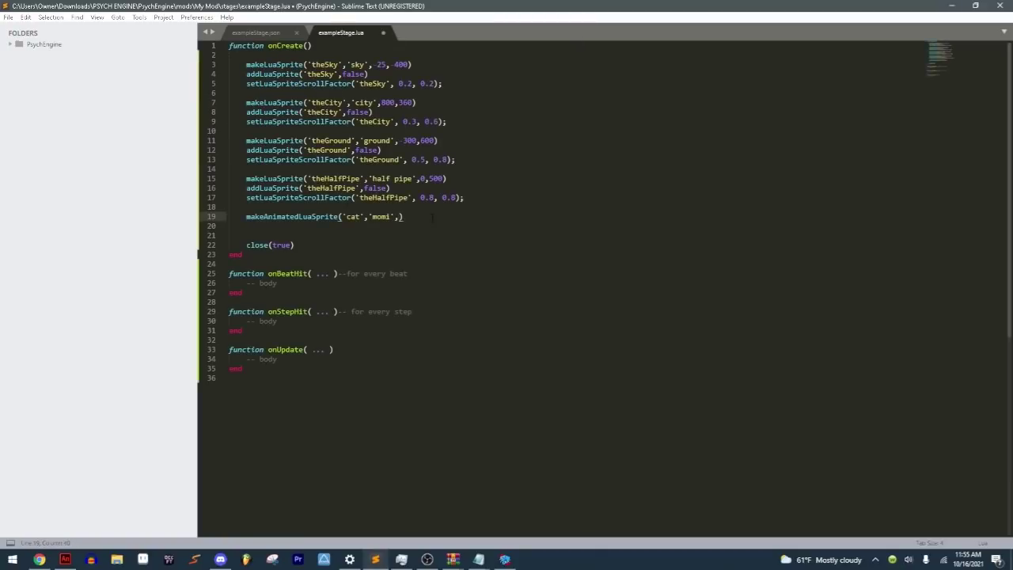
text(1)
key(BackSpace)
text(40,)
Step: In Animate, try moving the cat straight up the stage and undo the move
click(65, 559)
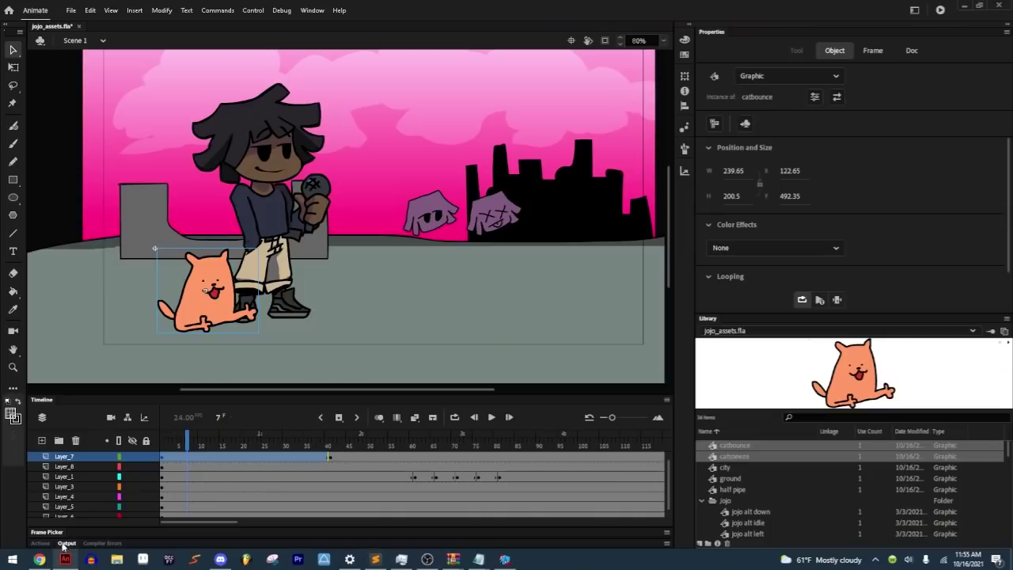
drag(202, 275, 206, 116)
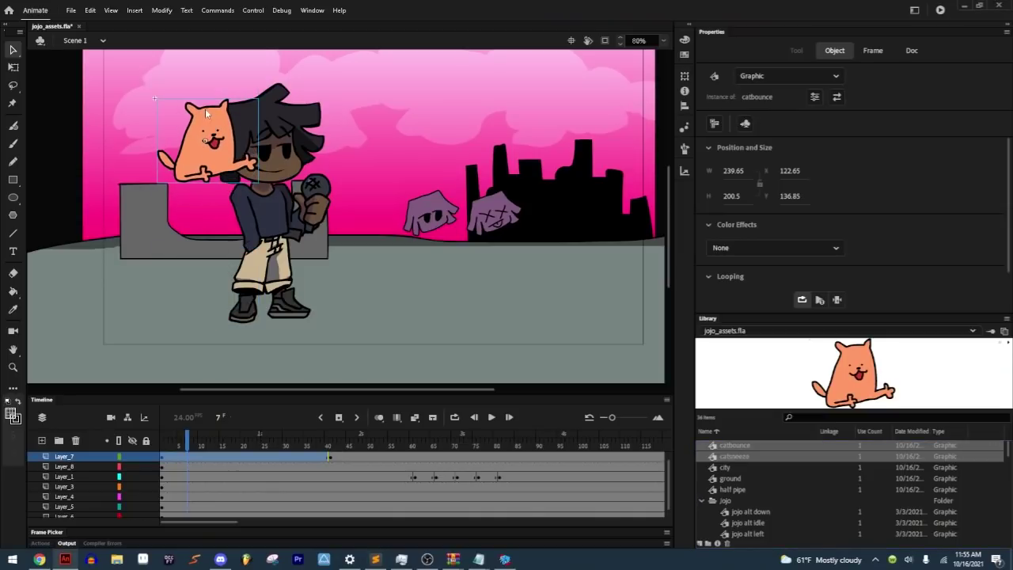
key(ctrl+z)
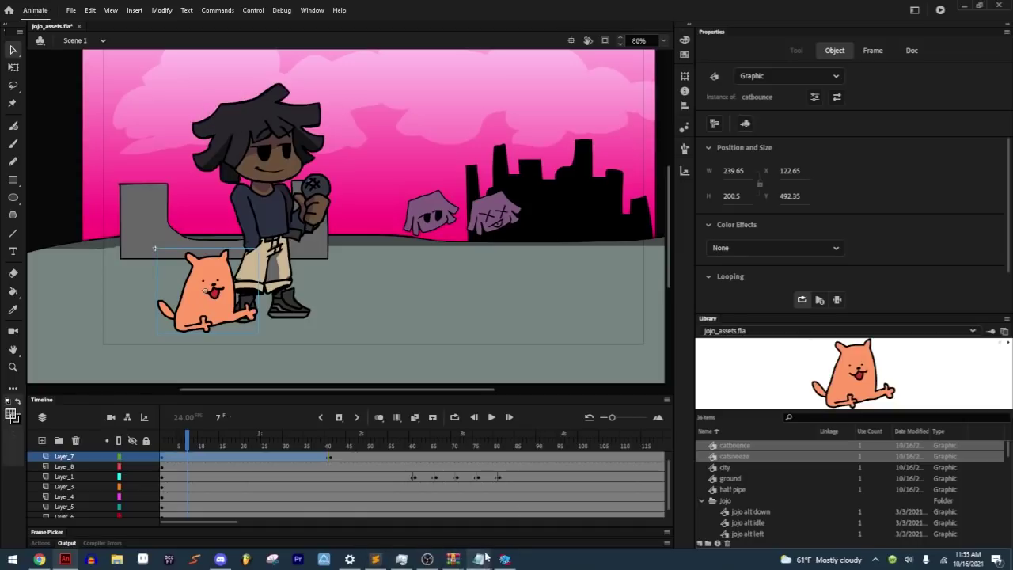
Step: In Sublime Text, set the cat sprite's y position to 400 and save the script
click(375, 559)
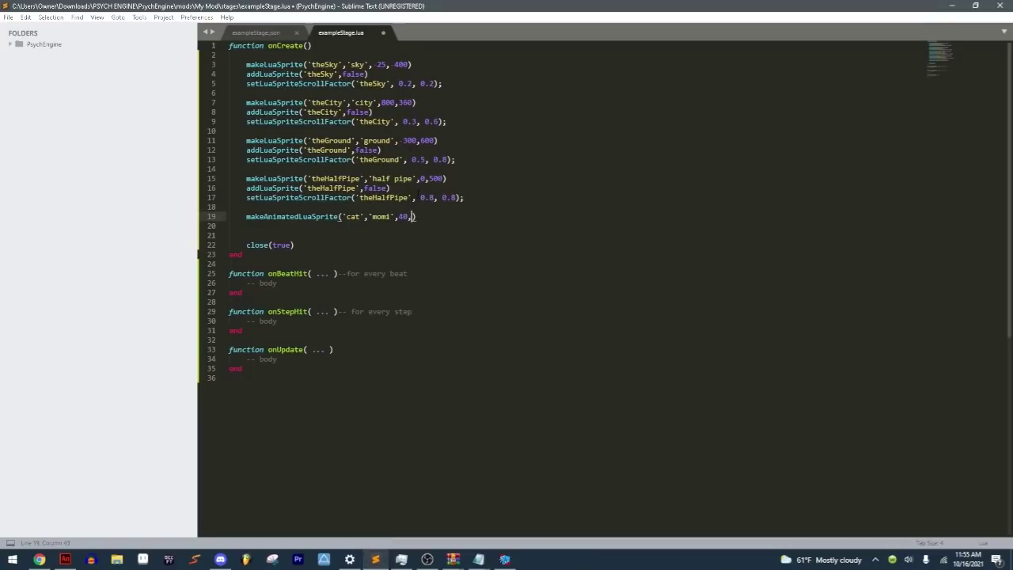
text(20)
key(BackSpace)
key(BackSpace)
text(400)
key(ctrl+s)
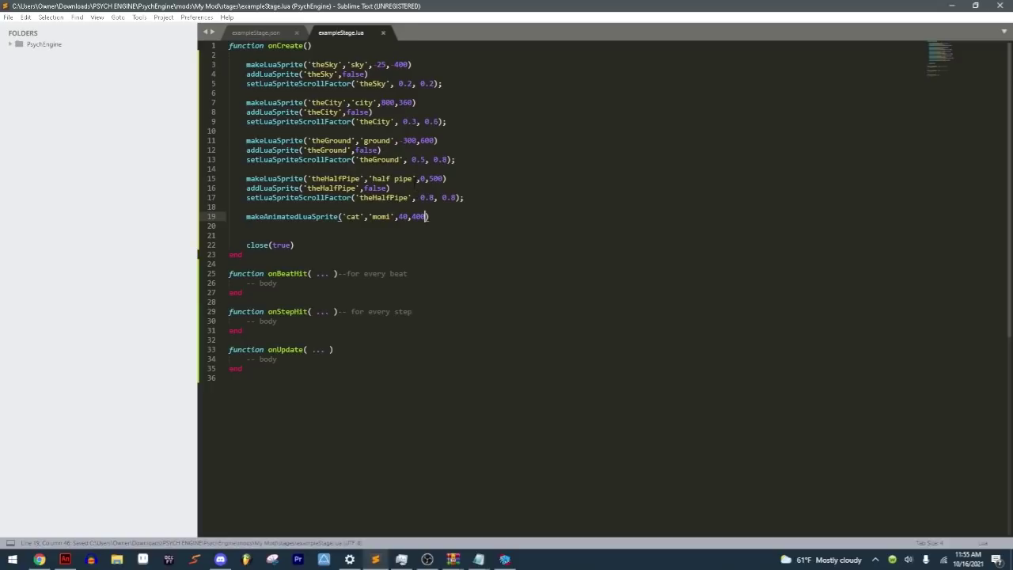
click(427, 559)
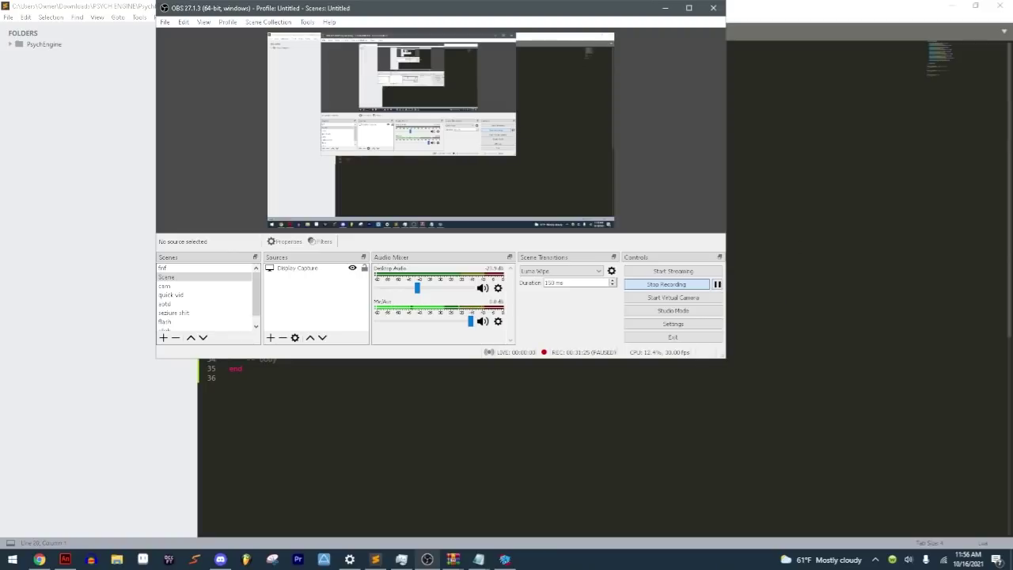
click(760, 244)
Step: Below the cat sprite line, add an addAnimationByPrefix call with 'cat', 'bounce', 'catbounce' and a frame rate of 24
click(340, 226)
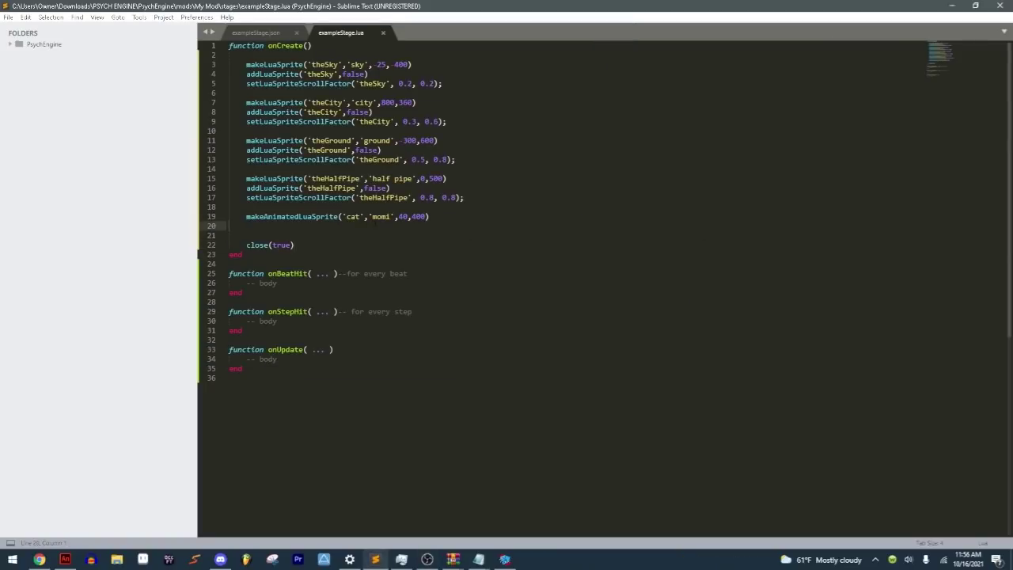
key(Tab)
text(add)
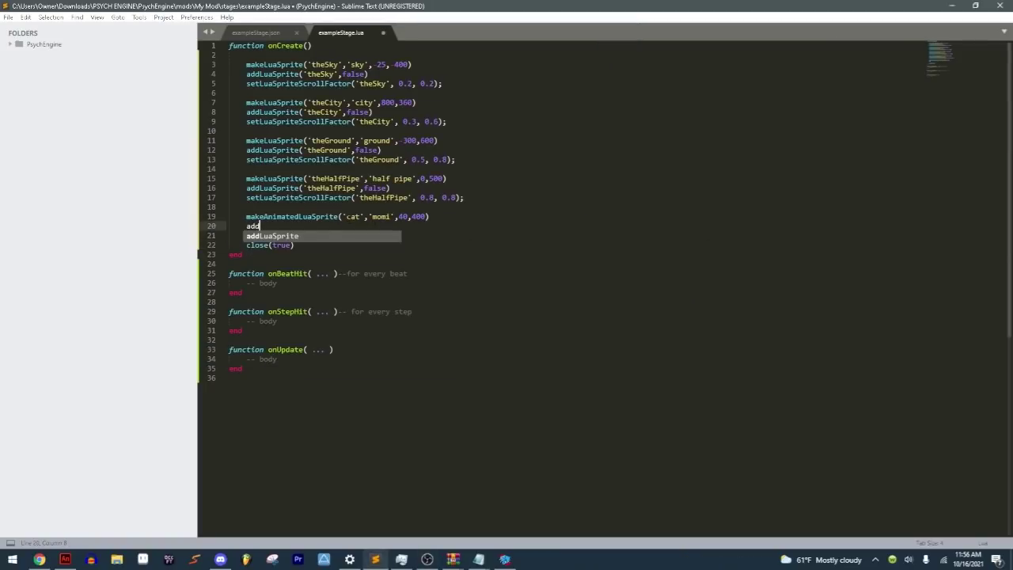
text(Animation)
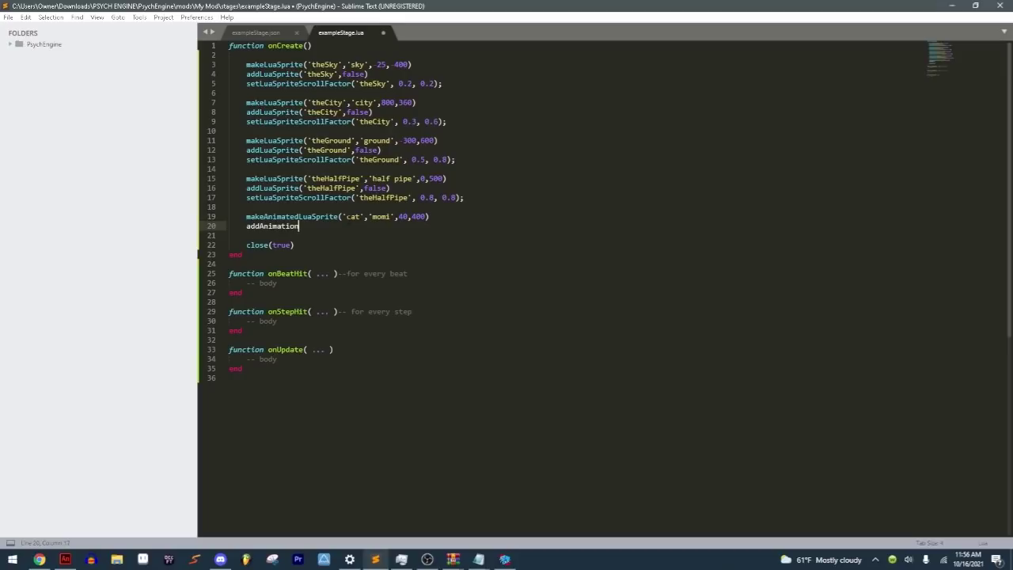
text(ByPrefix('cat',')
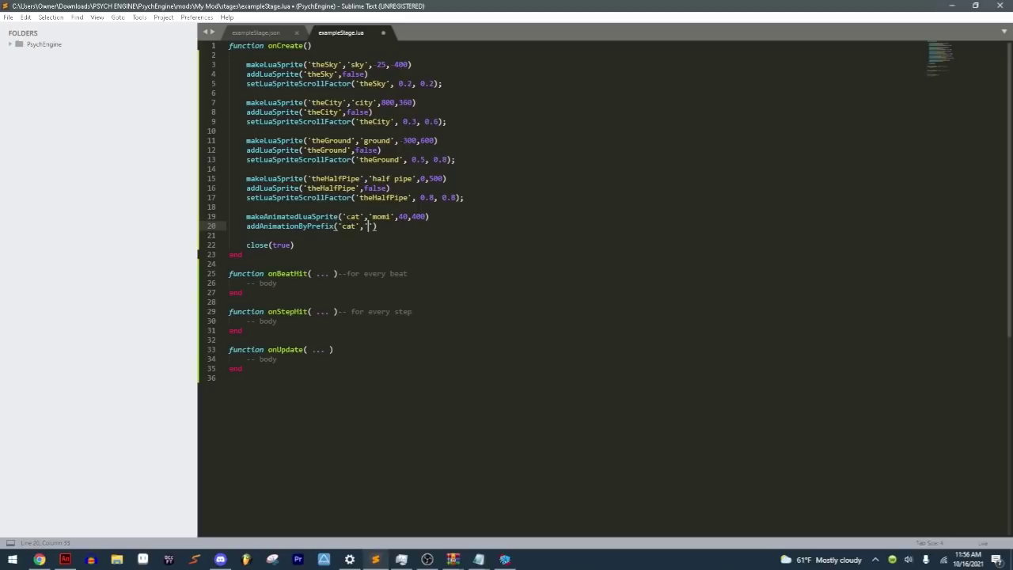
text(bounc)
text(','catbounce)
text(,24)
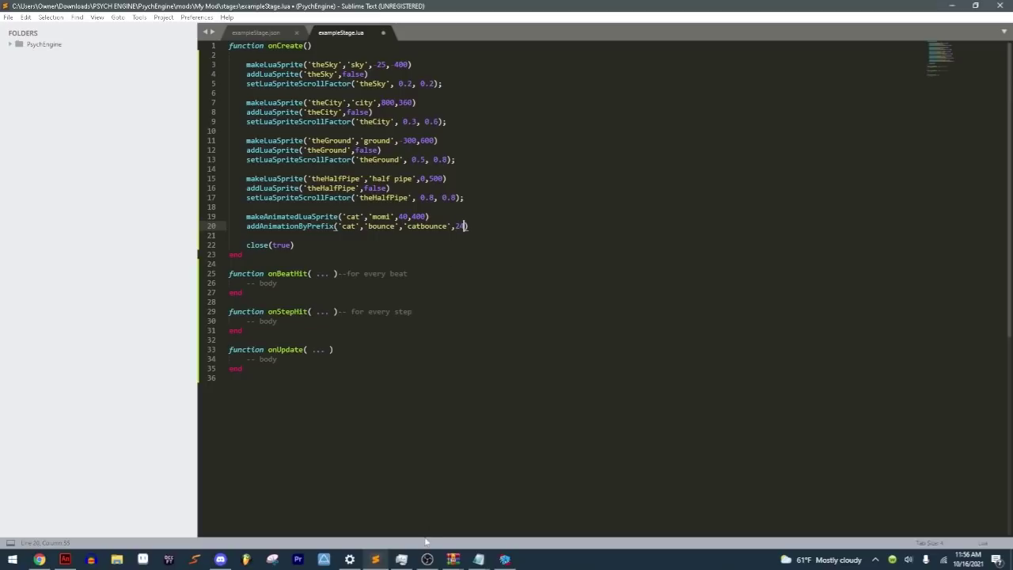
click(504, 558)
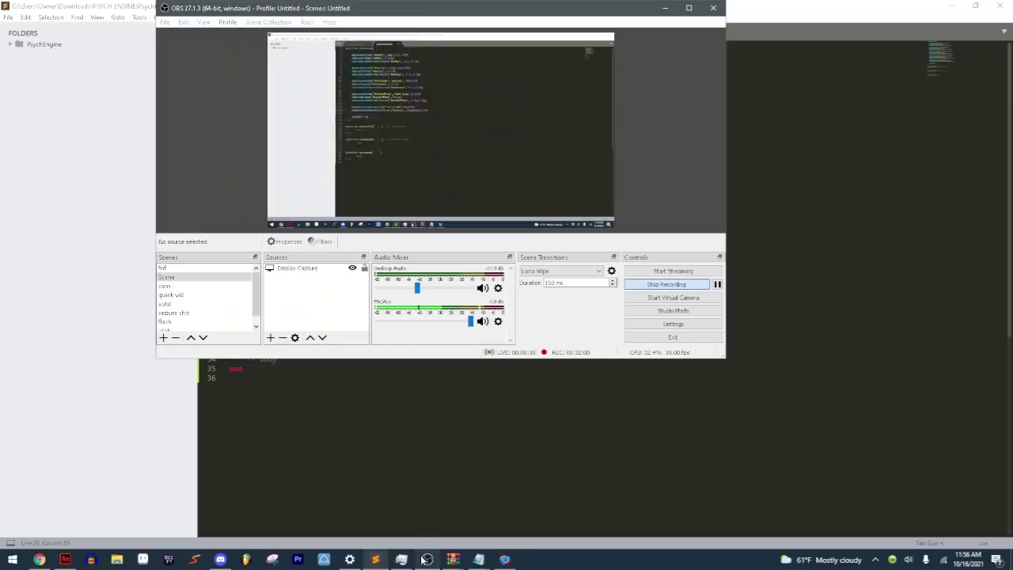
click(716, 285)
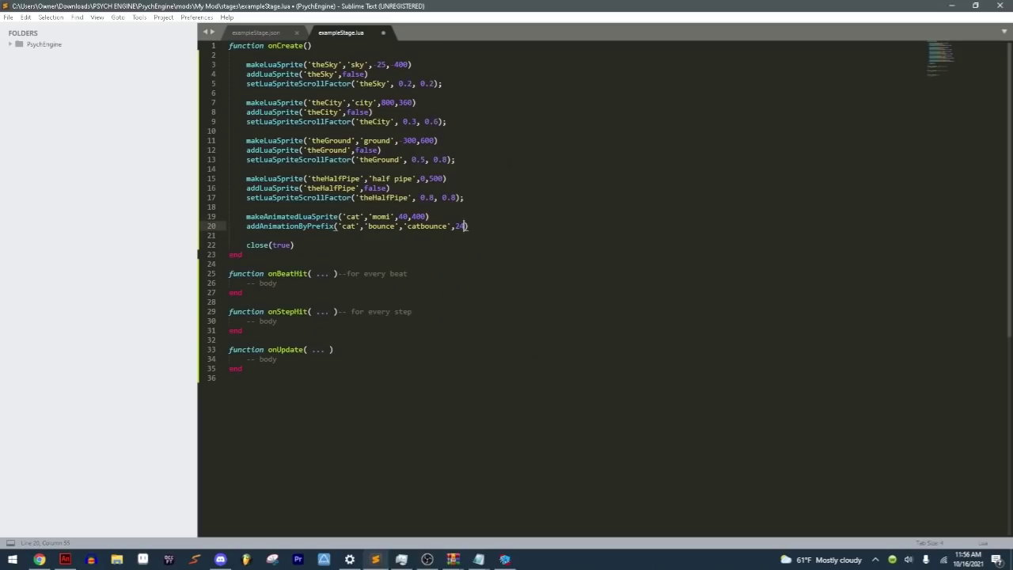
Step: Add false as the last argument of the cat's bounce animation call and save the script
text(,fa)
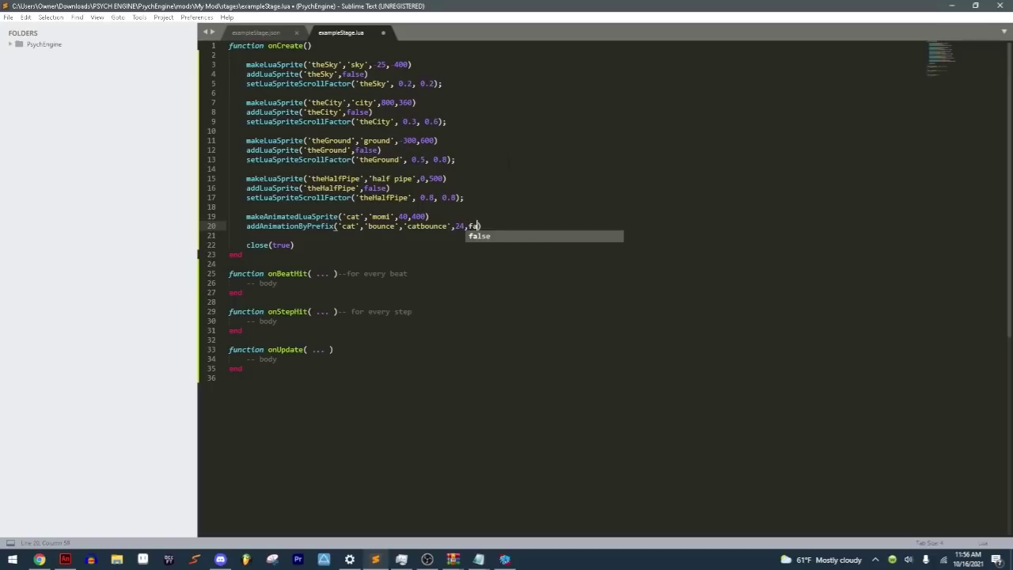
text(lse)
key(ctrl+s)
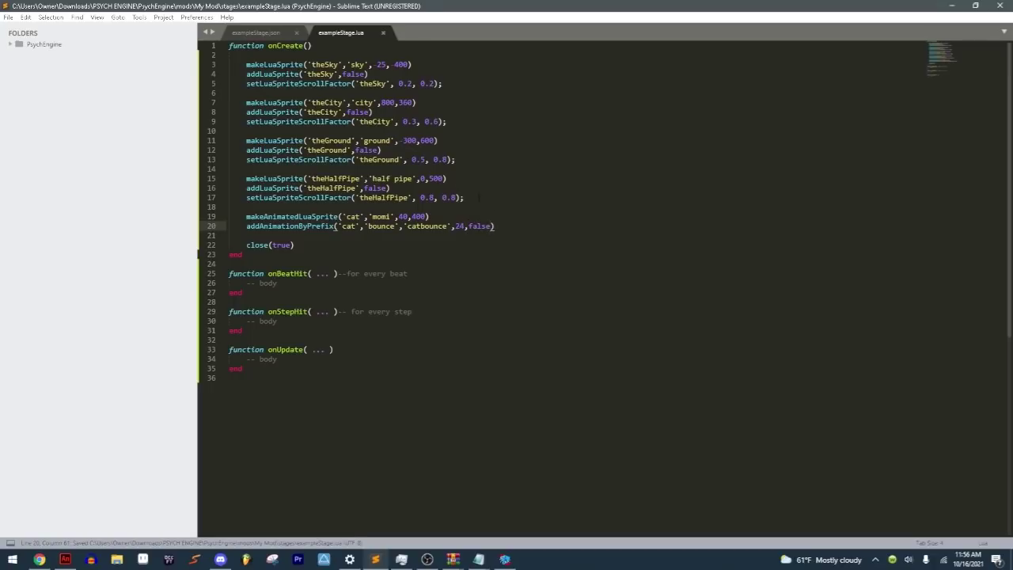
Step: Change the last argument of the cat's addAnimationByPrefix call to true and save the script
key(BackSpace)
key(BackSpace)
key(BackSpace)
key(BackSpace)
key(BackSpace)
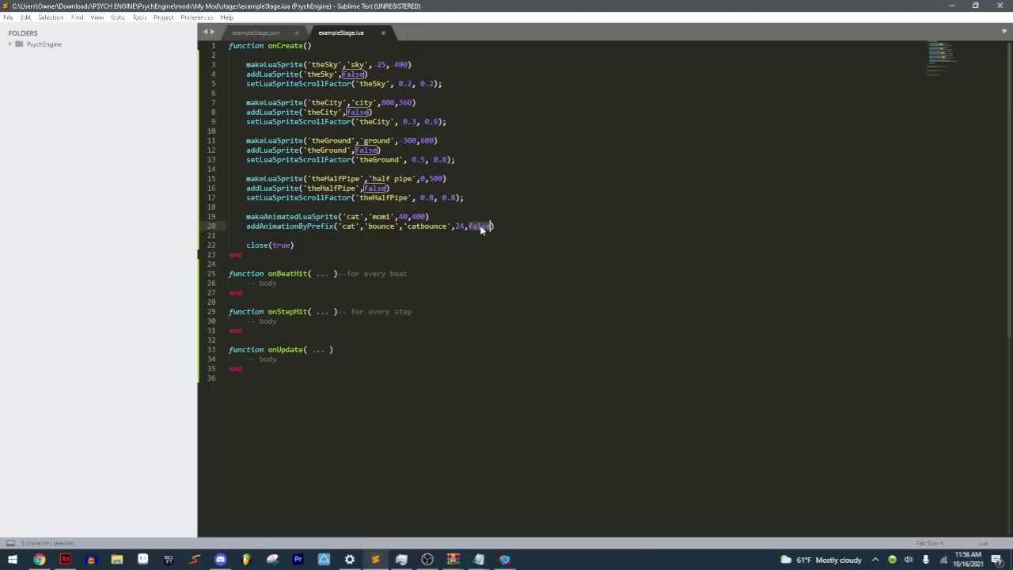
text(true)
key(ctrl+s)
key(Right)
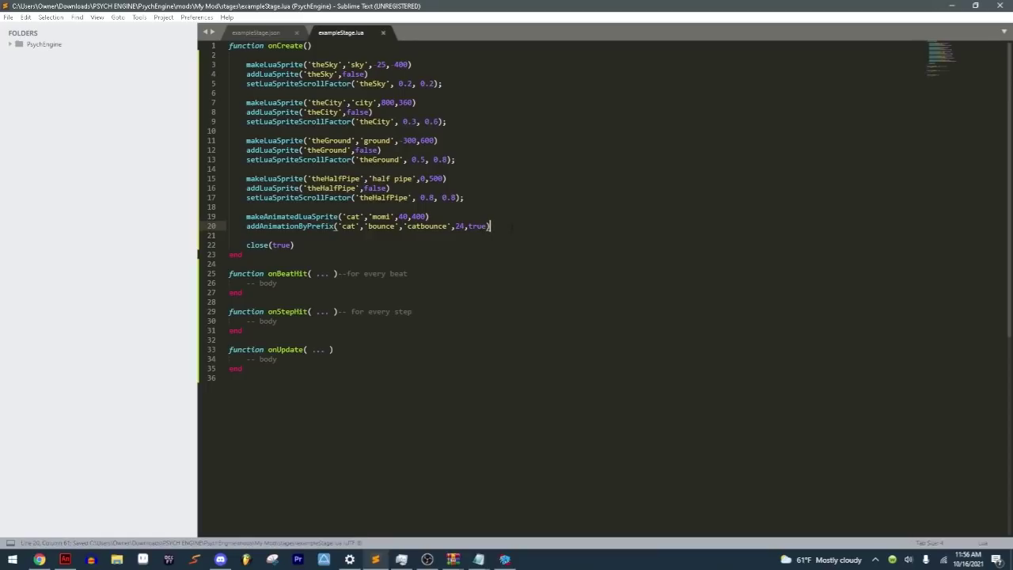
Step: Below the cat's animation line, add addLuaSprite('cat',true) and save the script
key(Return)
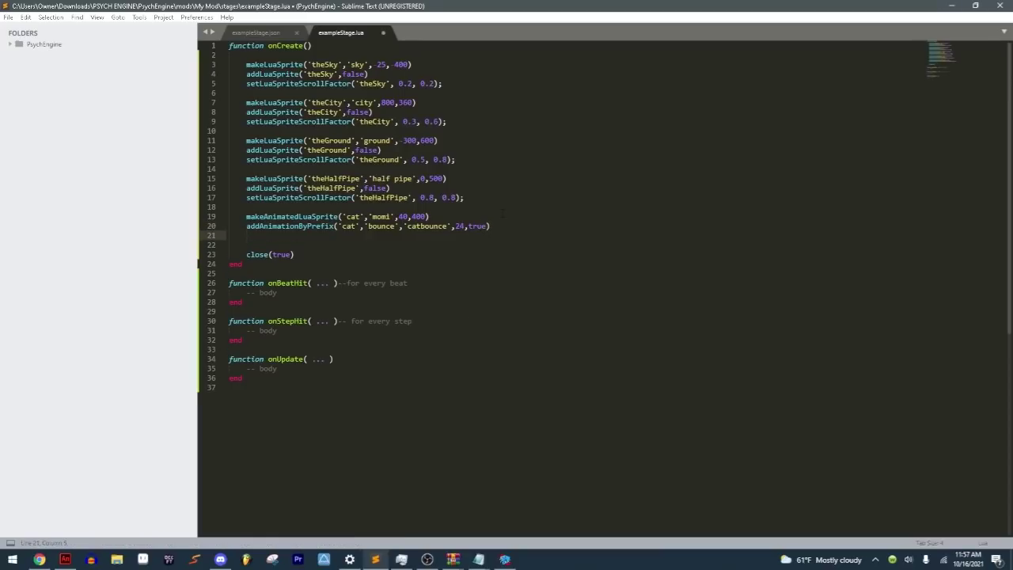
text(o)
key(BackSpace)
text(addLuaS)
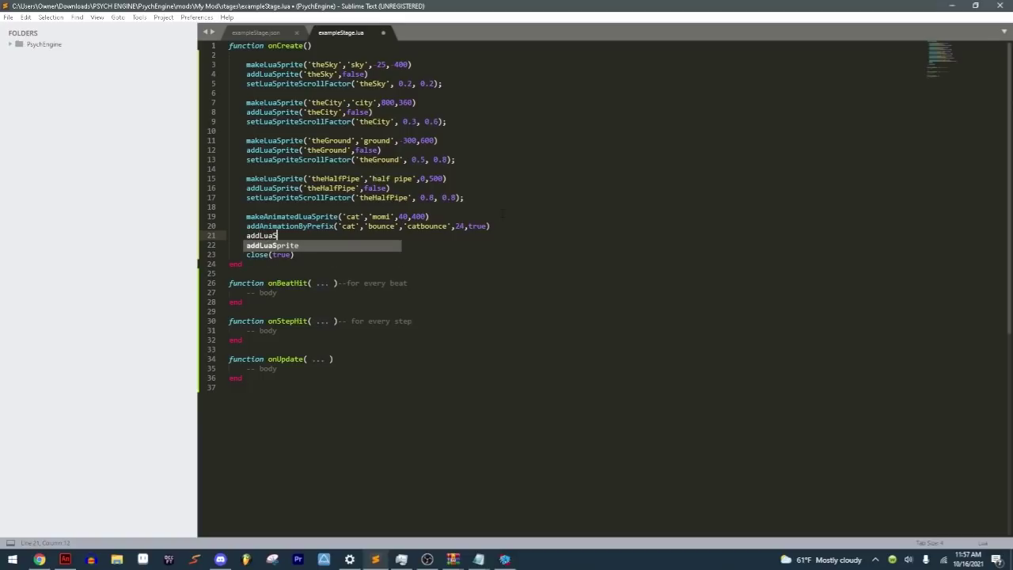
key(Return)
text(()
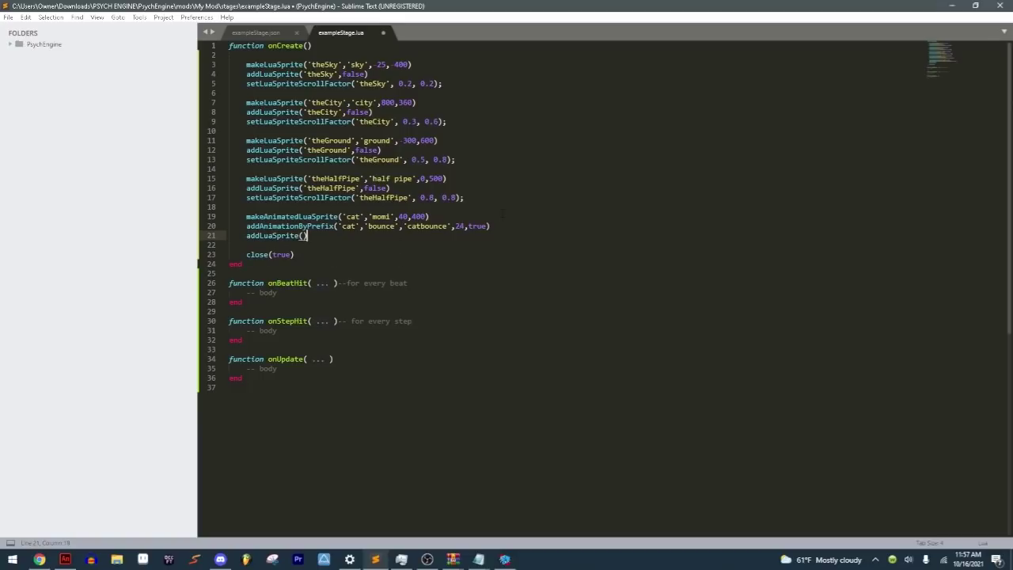
text('cat')
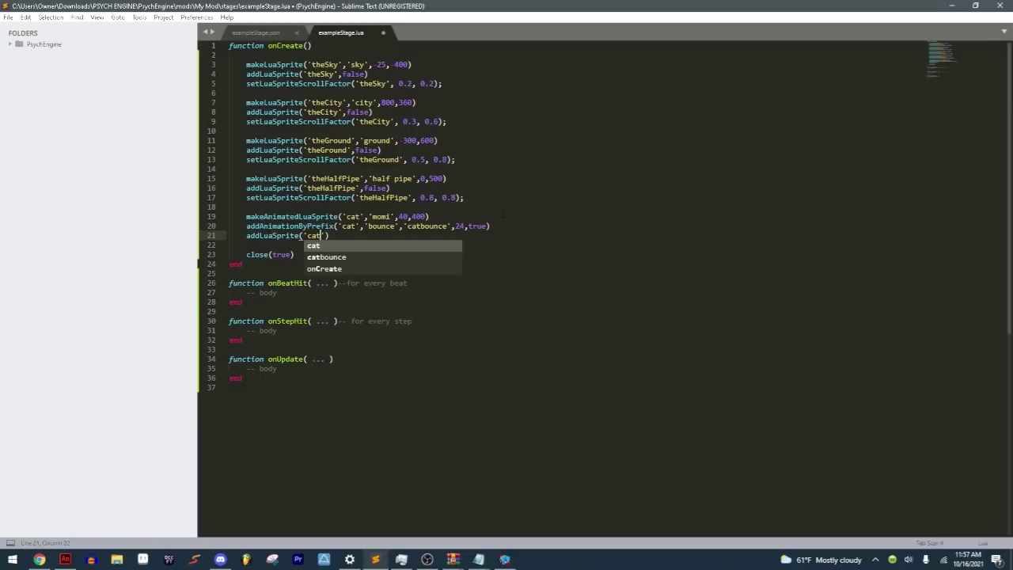
text(,true)
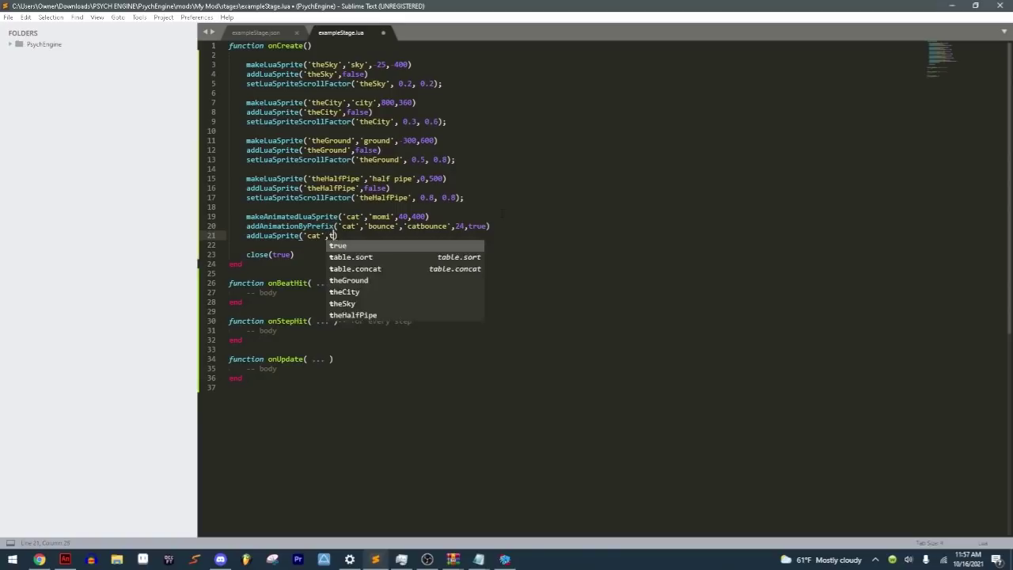
key(ctrl+s)
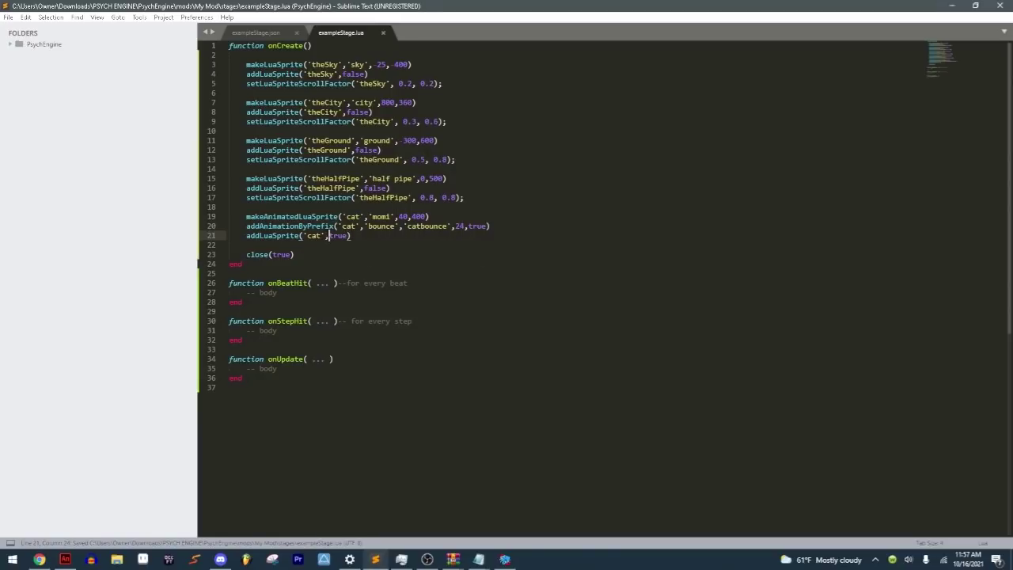
double_click(336, 235)
click(345, 235)
click(358, 236)
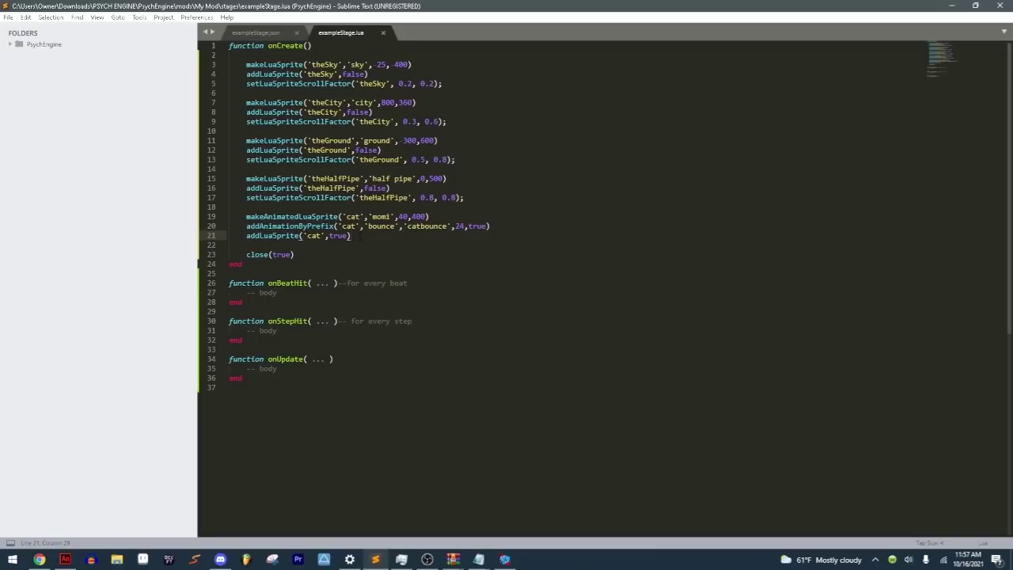
Step: Below the cat's addLuaSprite line, add objectPlayAnimation('cat','bounce') and save the script
key(Return)
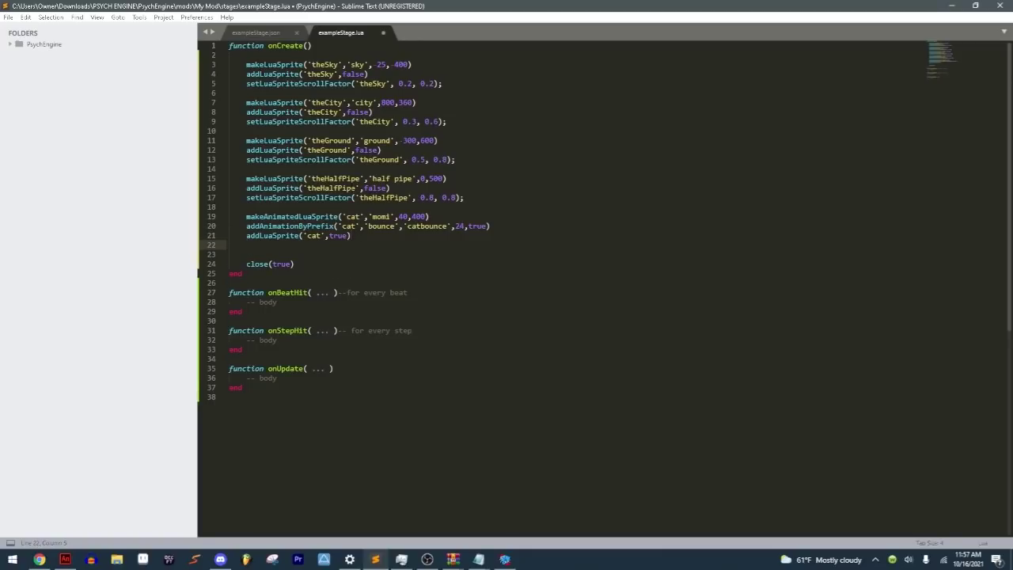
text(objectPlayAnimation('cat)
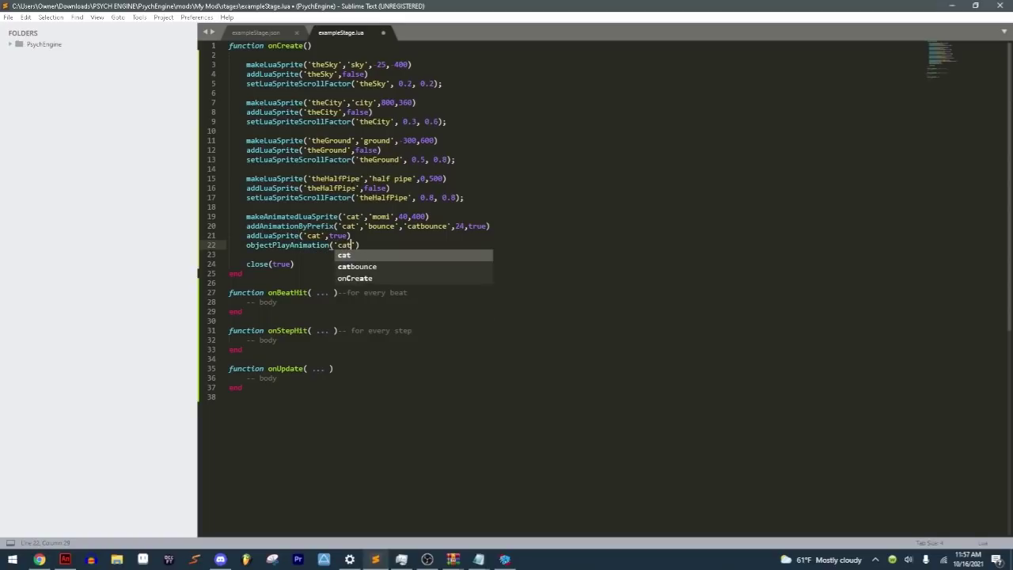
key(Escape)
text(,)
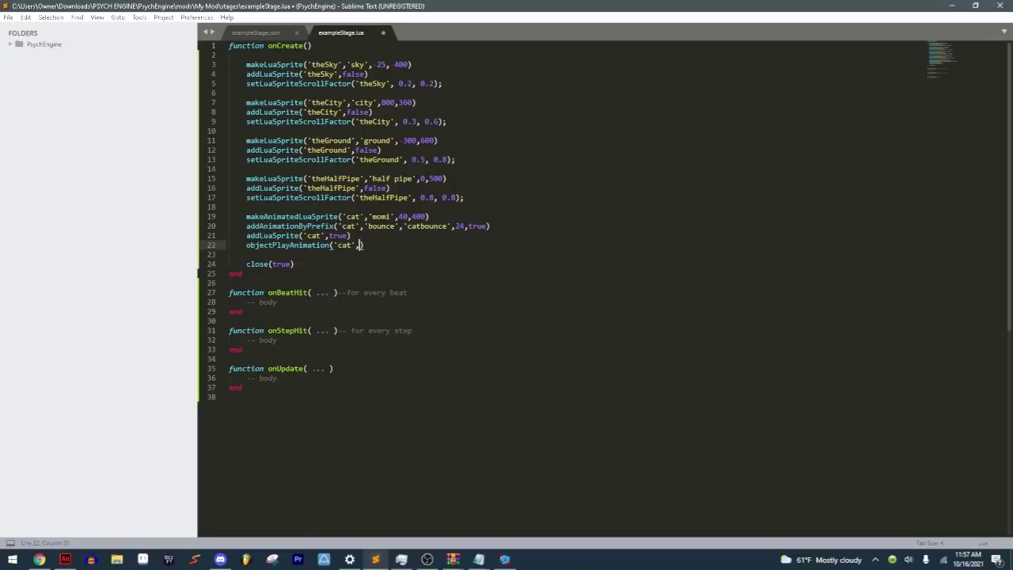
click(427, 560)
drag(277, 378, 334, 368)
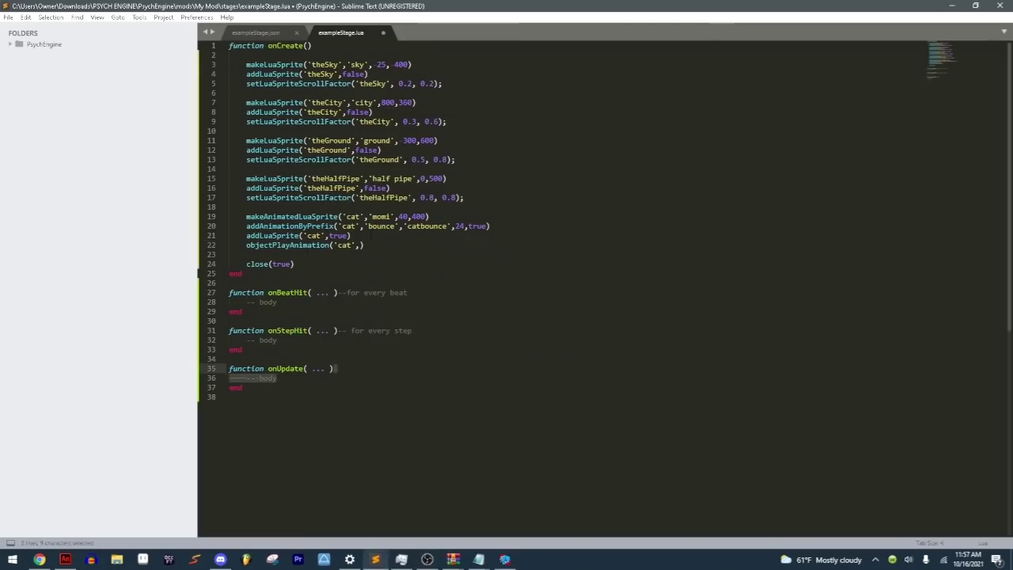
click(361, 244)
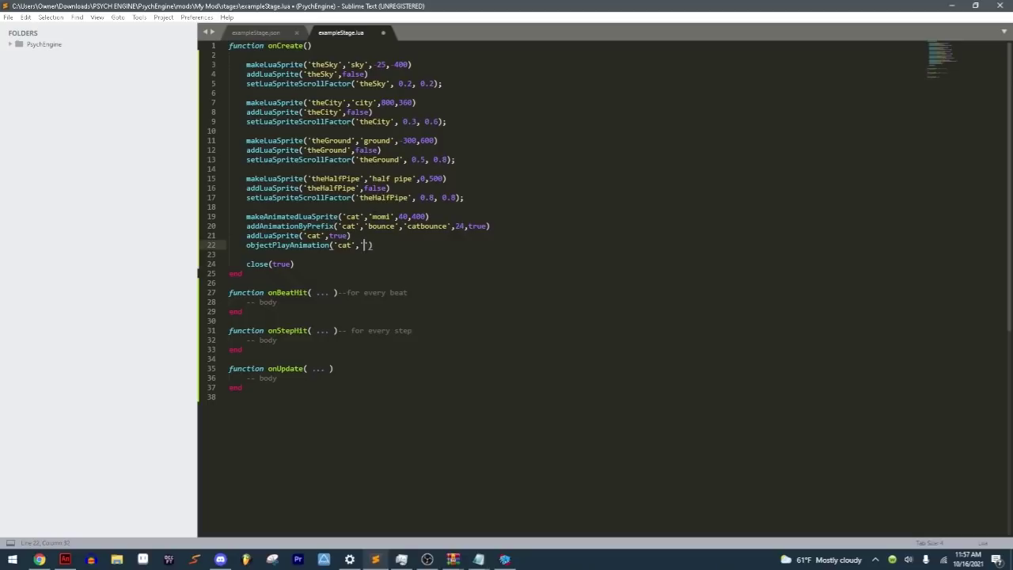
text(bounce)
key(ctrl+s)
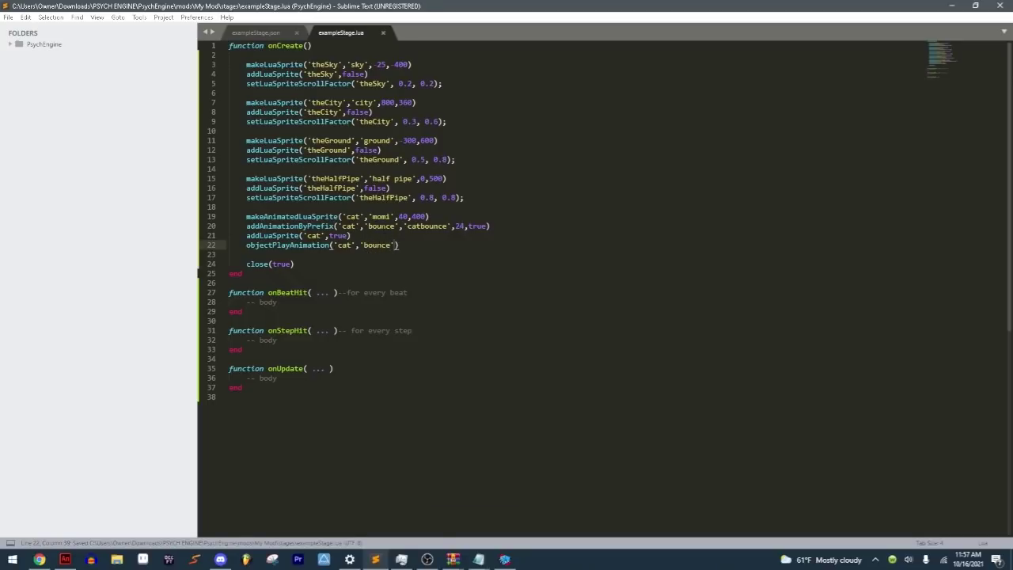
Step: Add false as the third argument of the cat's objectPlayAnimation call and save the script
text(,)
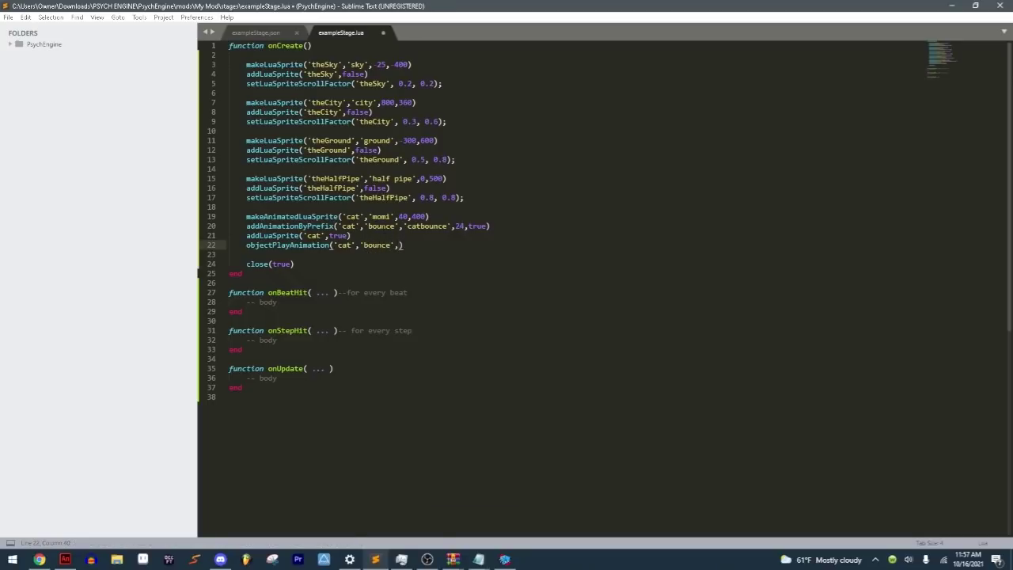
key(ctrl+space)
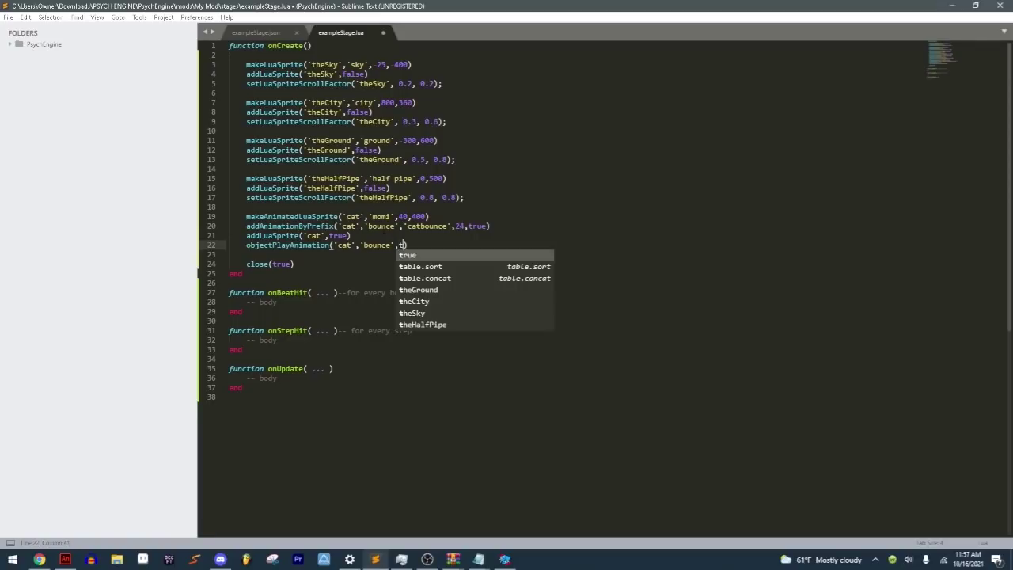
key(Escape)
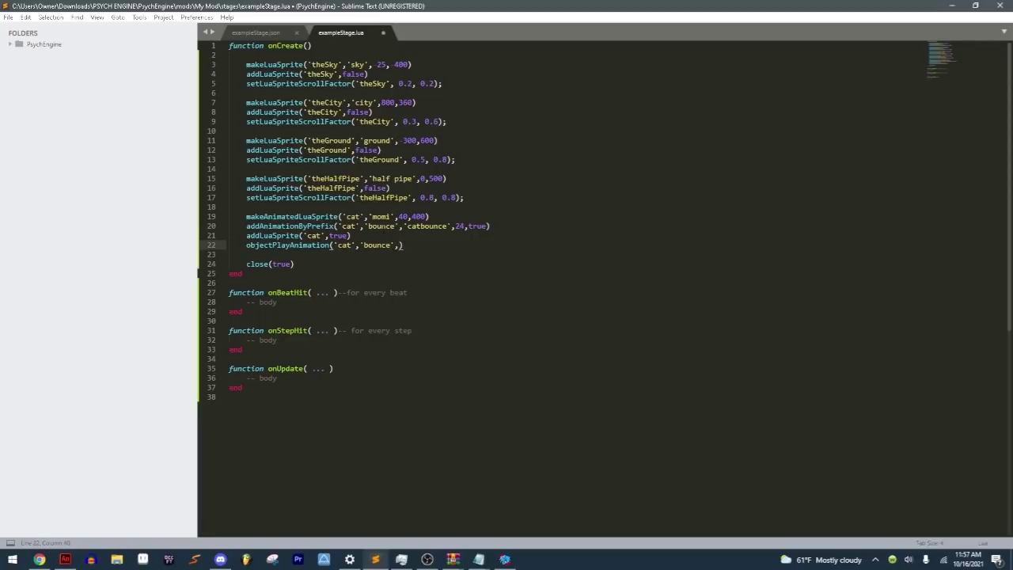
text(false)
key(ctrl+s)
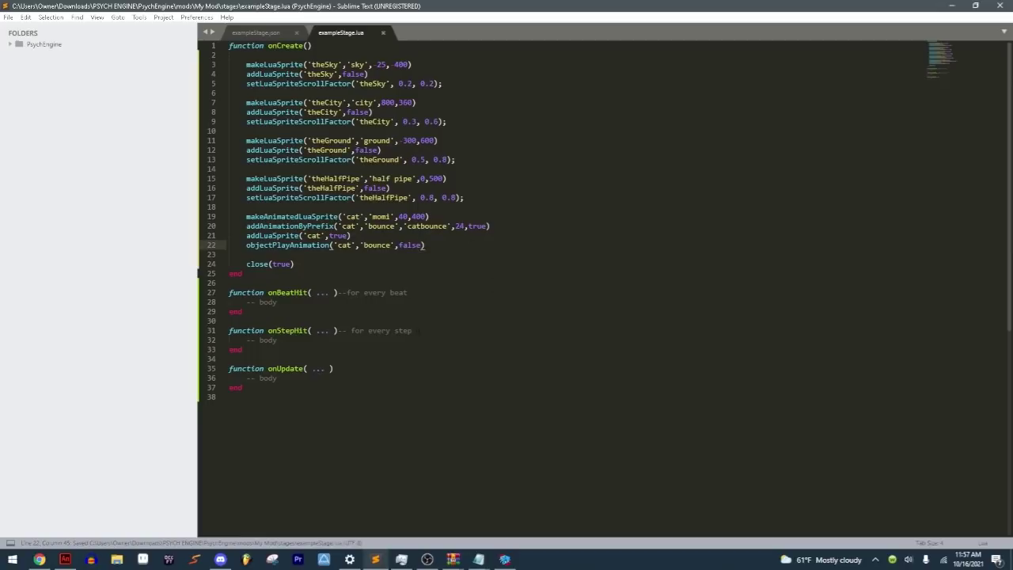
Step: Switch to Psych Engine and restart the song to preview the animated cat on the stage
click(504, 559)
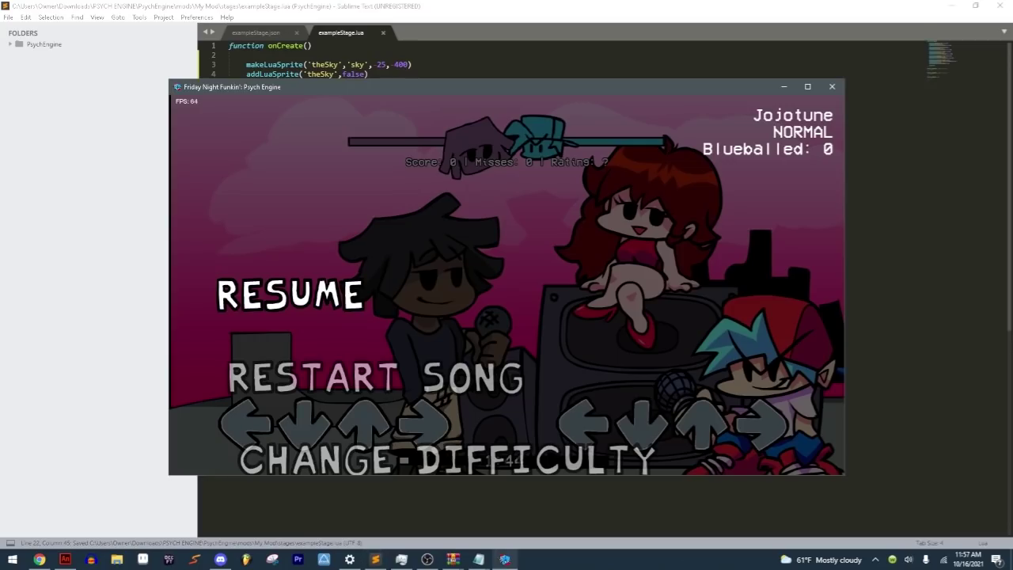
key(Down)
key(Return)
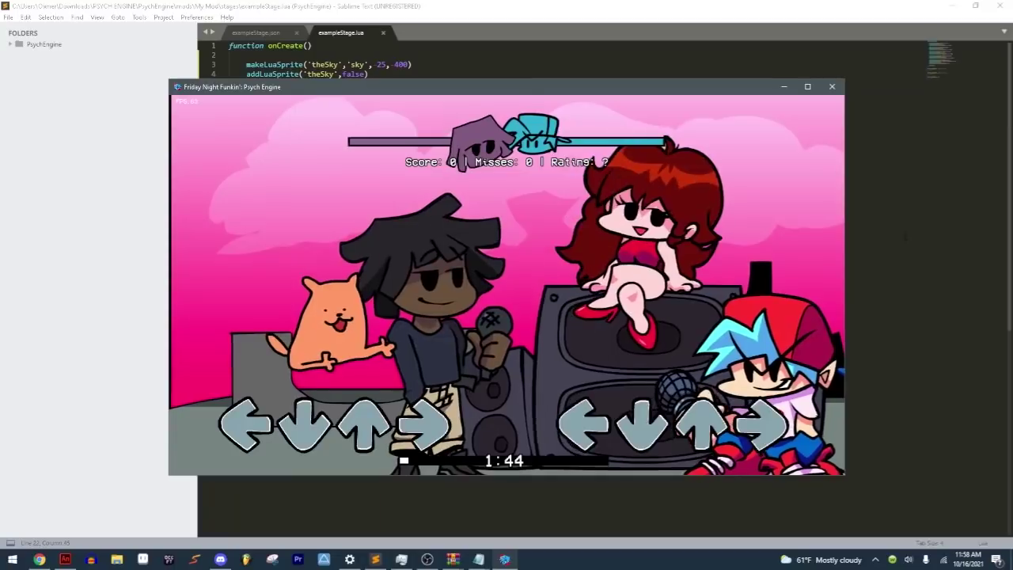
Step: In Sublime Text, set the cat sprite's y position to 700 in exampleStage.lua and save the script
key(alt+F4)
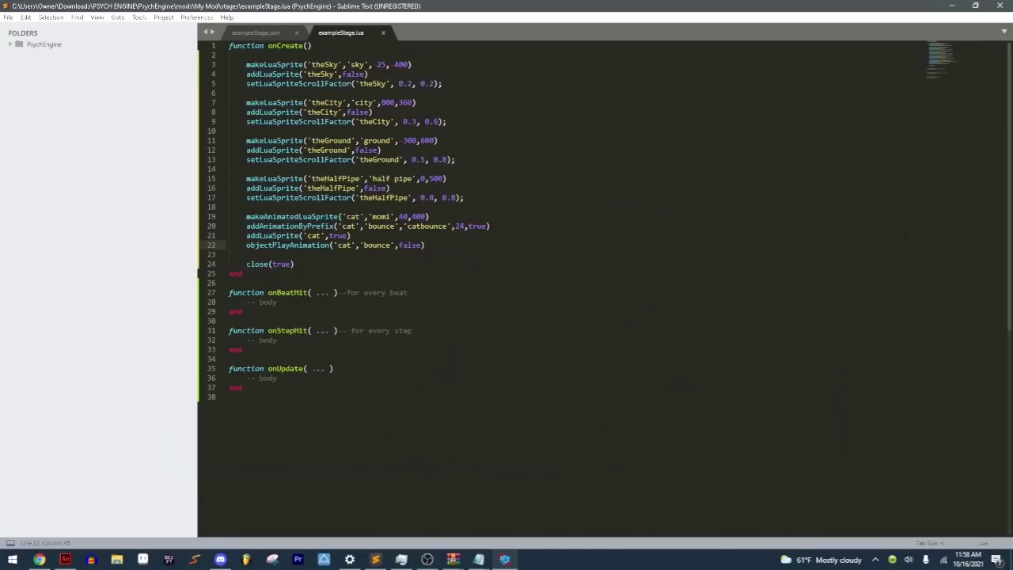
click(350, 234)
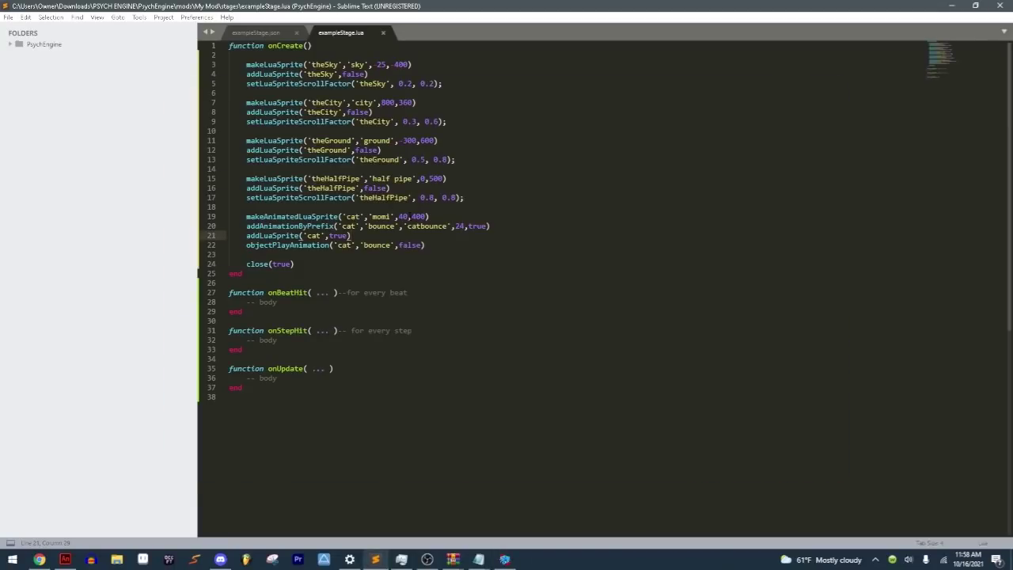
click(411, 216)
double_click(417, 216)
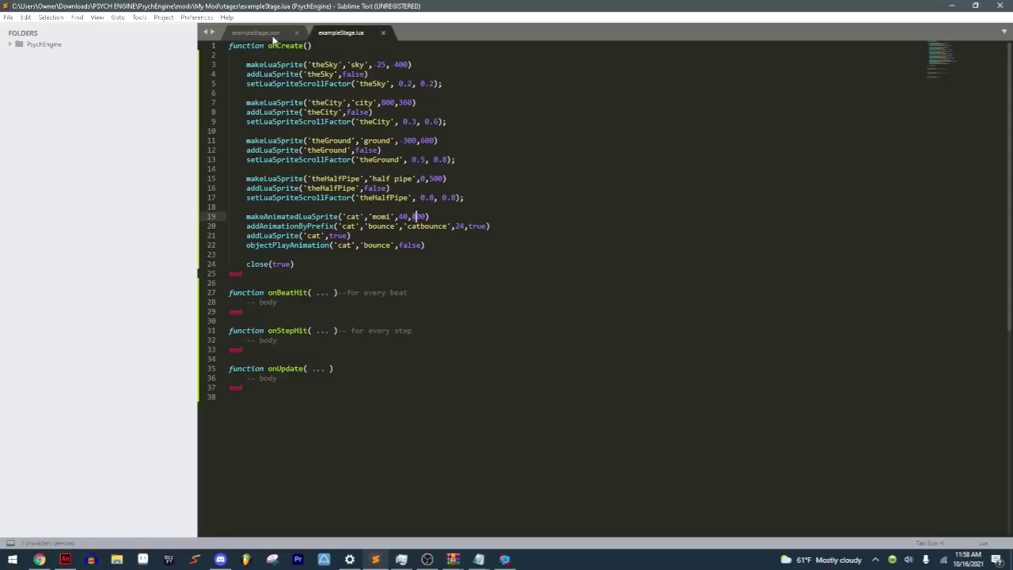
click(275, 34)
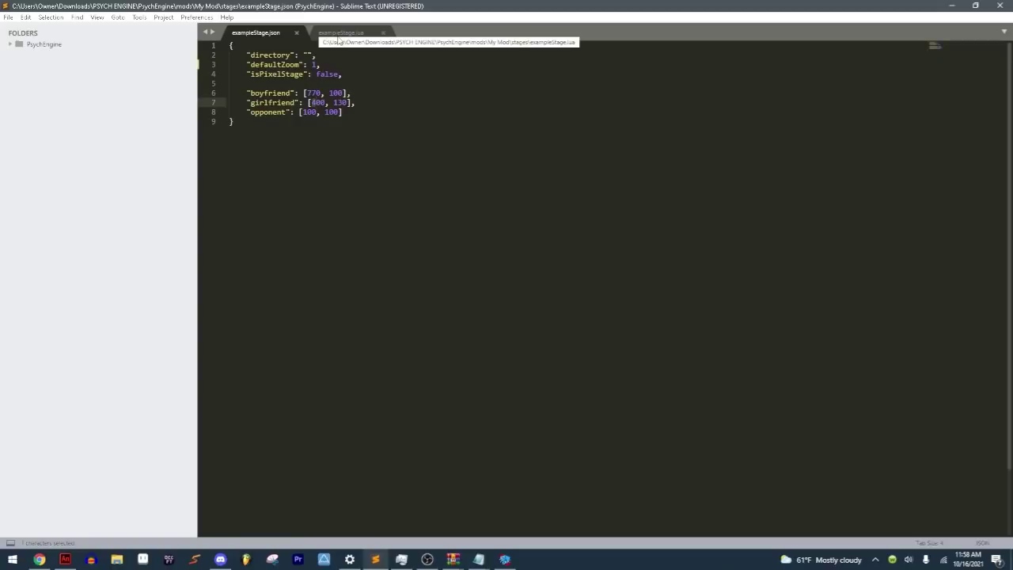
click(339, 37)
click(412, 216)
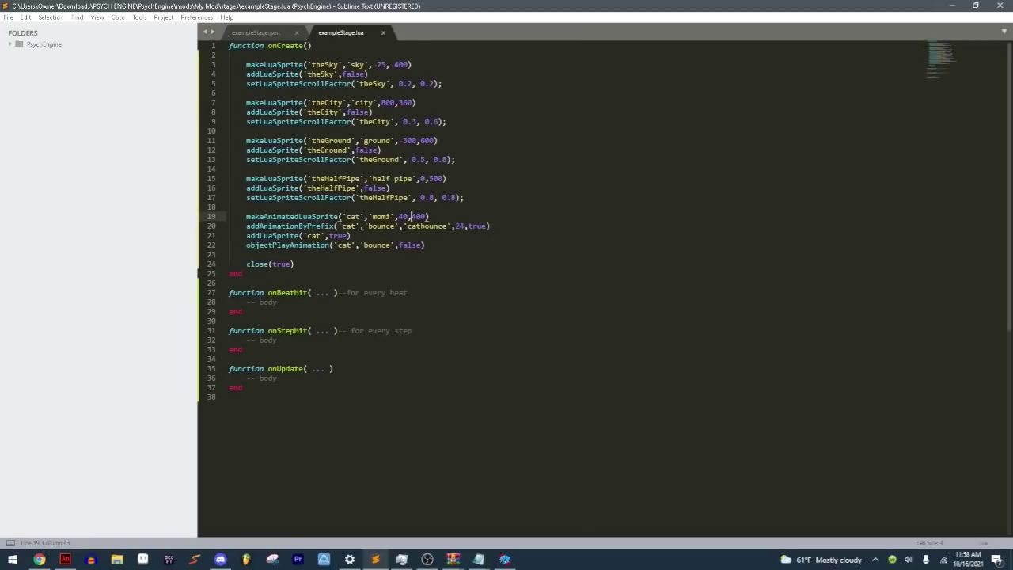
drag(409, 216, 415, 217)
text(7)
key(ctrl+s)
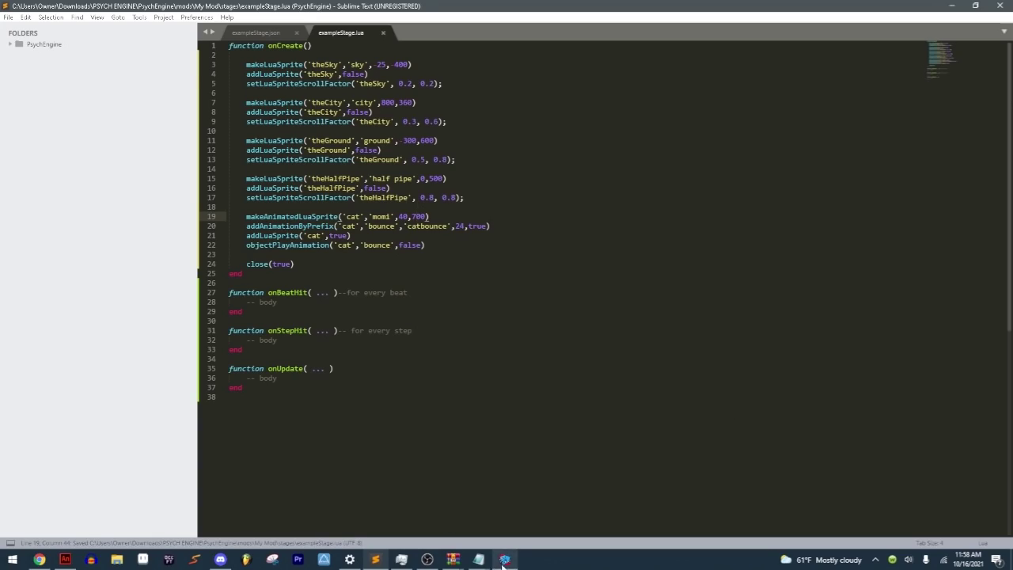
Step: Switch to Psych Engine and restart the song to check the cat's lowered position
click(504, 560)
key(Return)
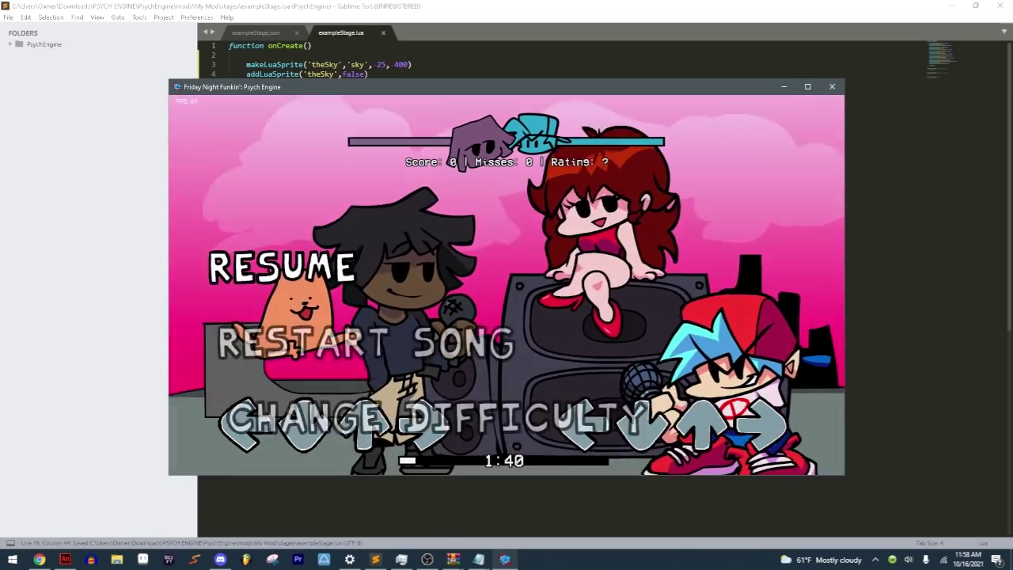
key(Down)
key(Return)
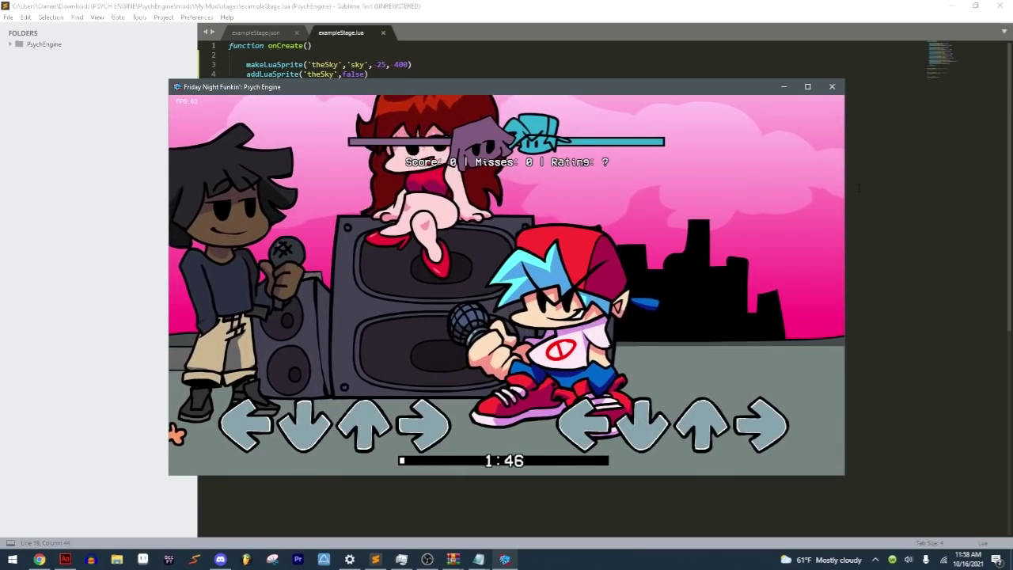
Step: In Sublime Text, set the cat sprite's position to x 10 and y 600 and save the script
key(alt+Tab)
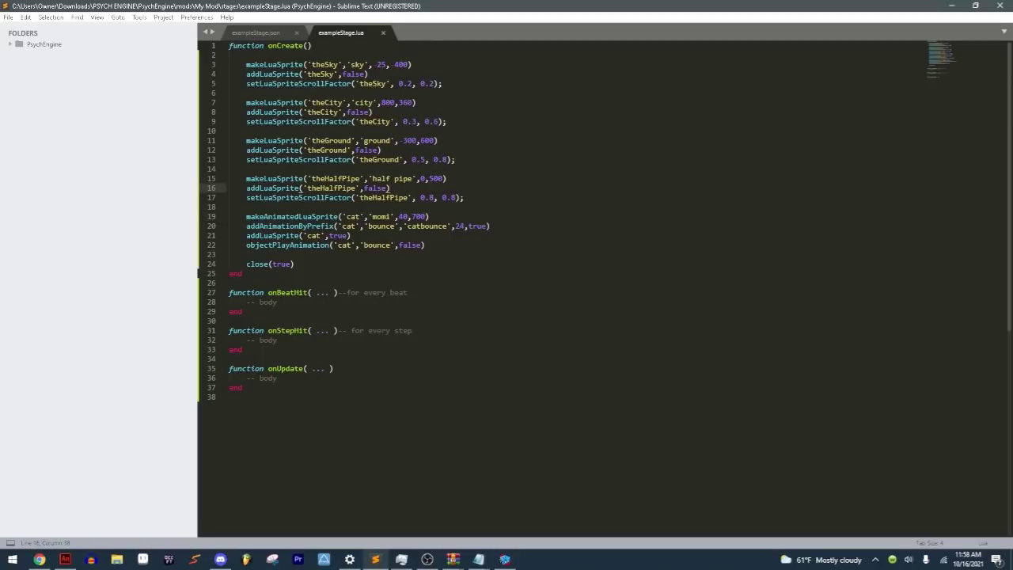
double_click(402, 216)
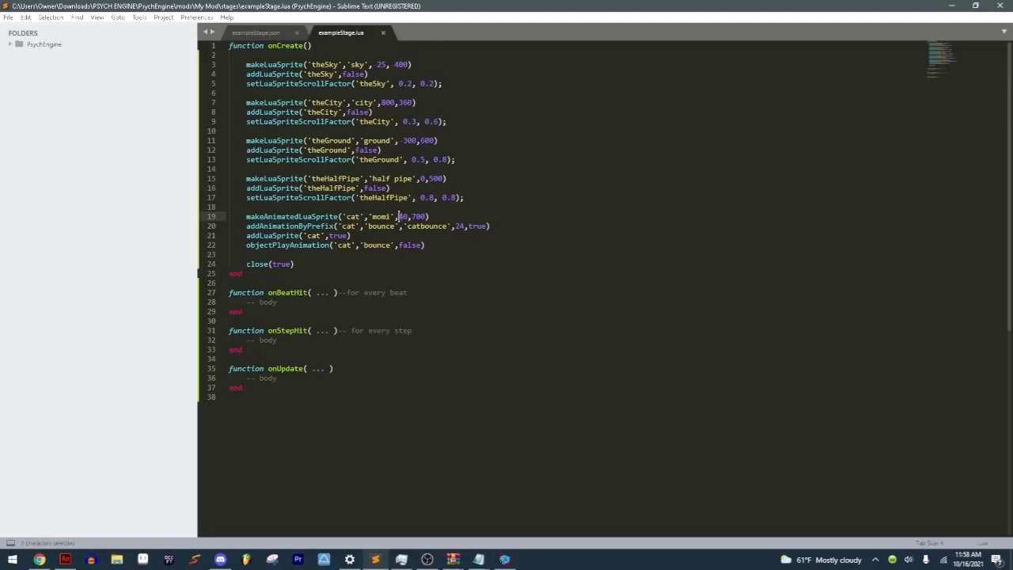
text(10)
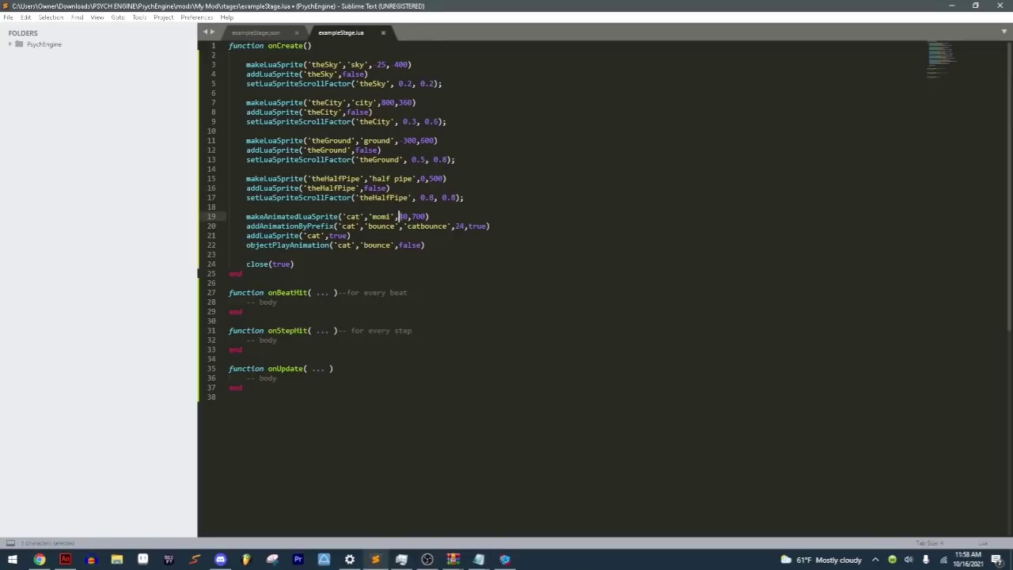
double_click(415, 216)
text(600)
key(ctrl+s)
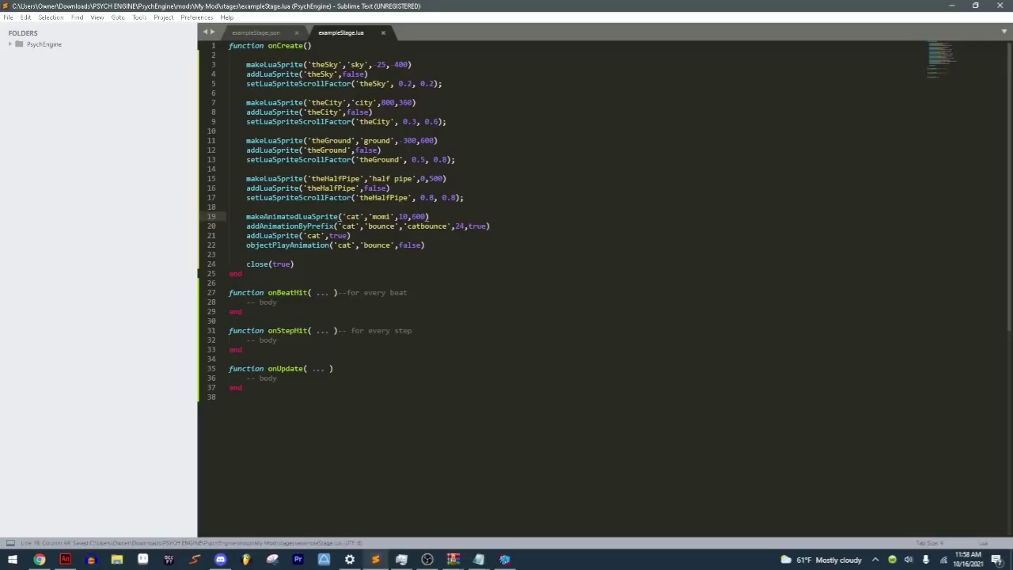
Step: Look at the cat's placement in the running Psych Engine song and return to Sublime Text
click(504, 560)
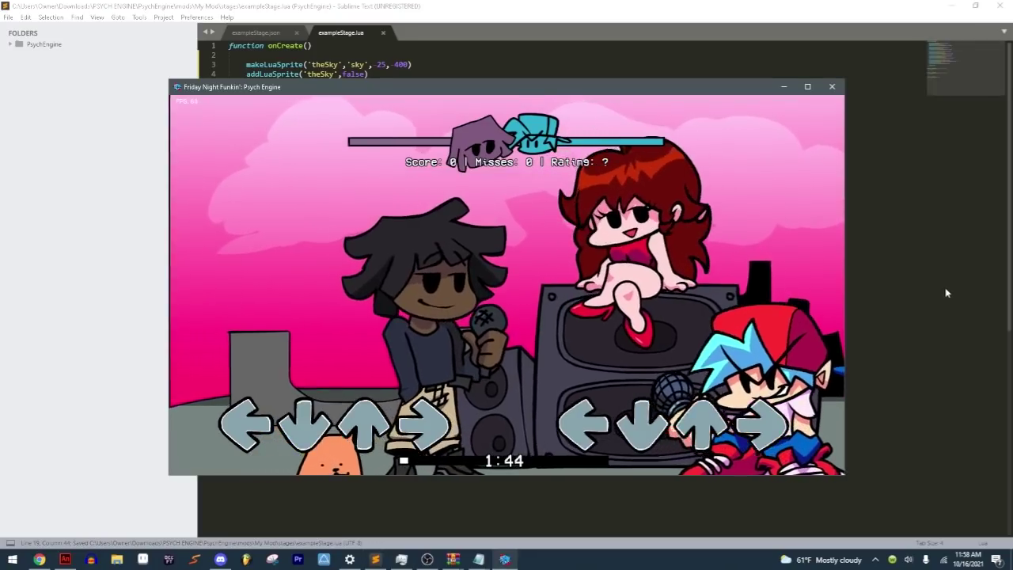
key(alt+Tab)
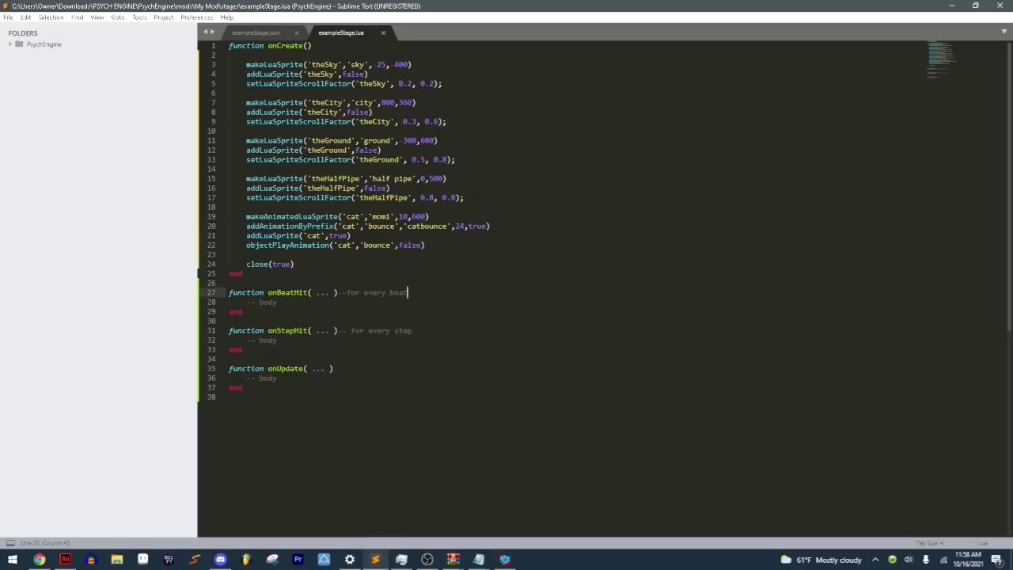
Step: Set the cat sprite's y position to 650 in exampleStage.lua and save the script
key(ctrl+z)
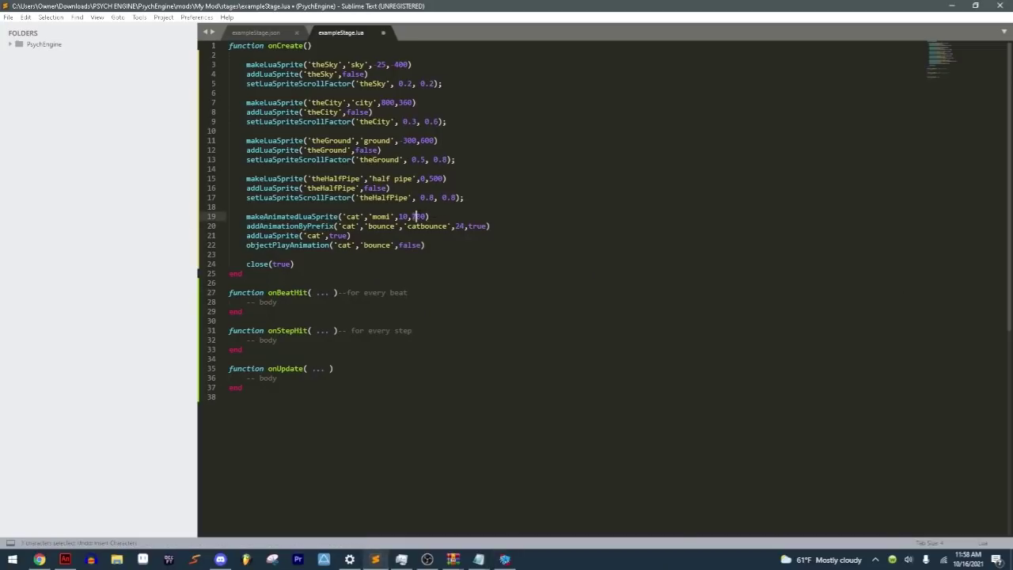
key(ctrl+y)
key(ctrl+s)
Step: Switch to Psych Engine, restart the song to check the cat's height on the stage, and return to Sublime Text
key(alt+Tab)
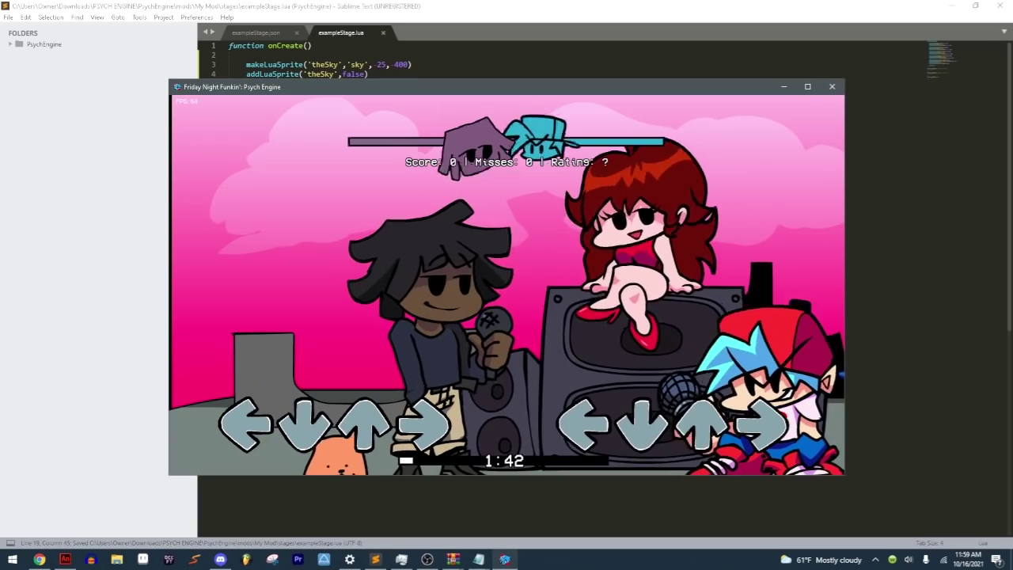
key(Down)
key(Left)
key(Up)
key(Down)
key(Left)
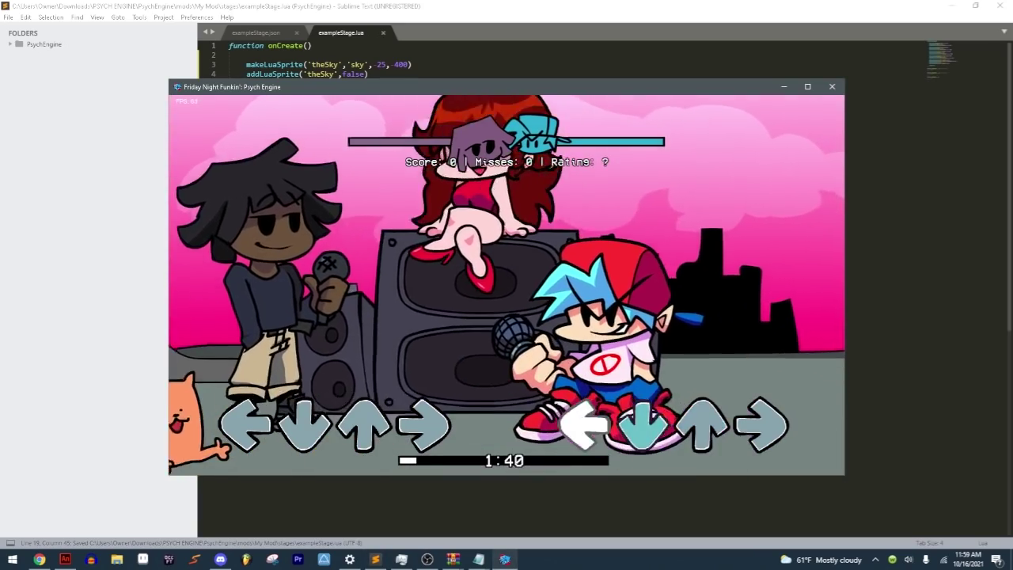
key(Return)
key(Down)
key(Return)
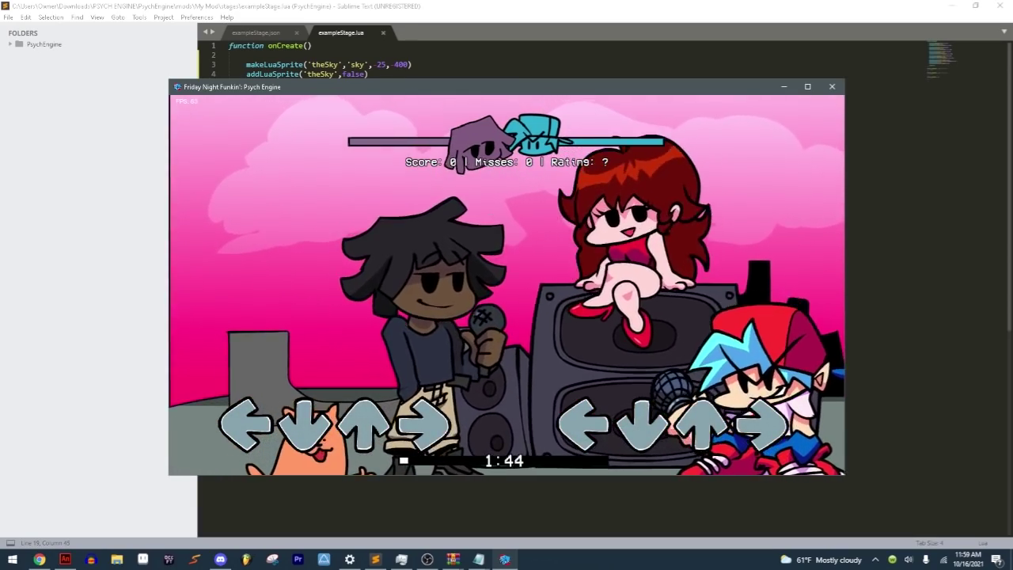
key(alt+Tab)
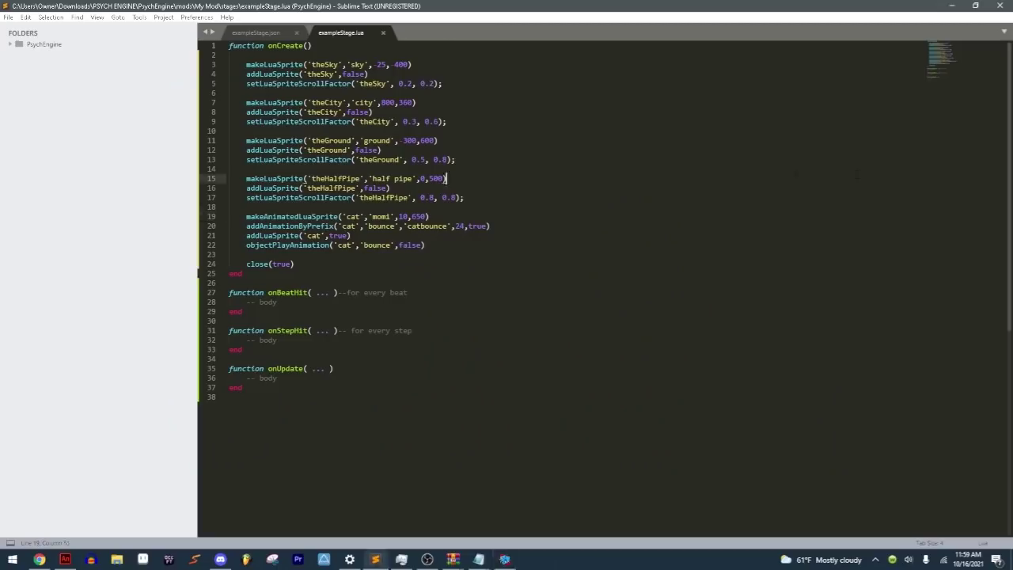
Step: Set the cat sprite's x position to 40 and save the script
double_click(404, 216)
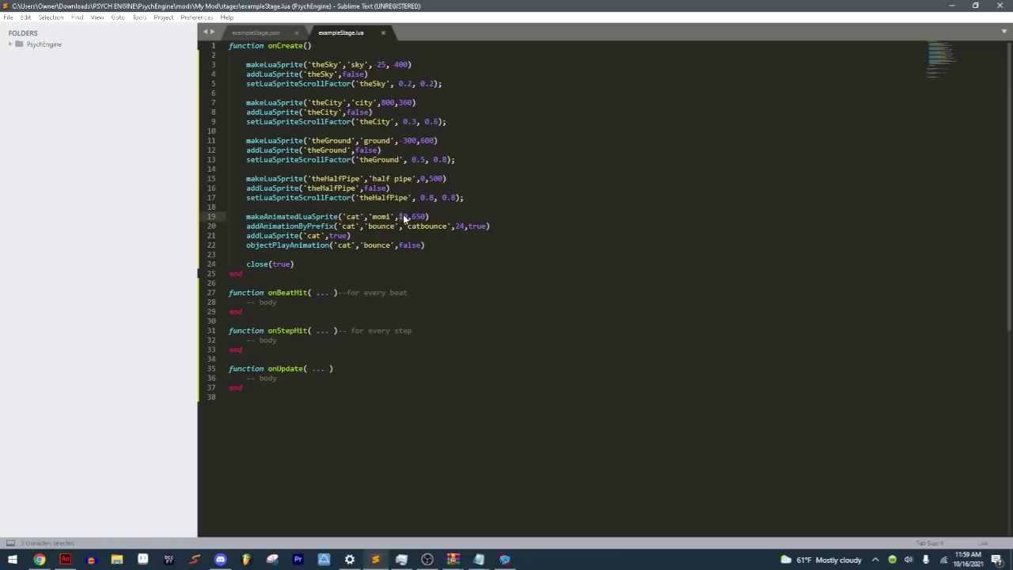
text(40)
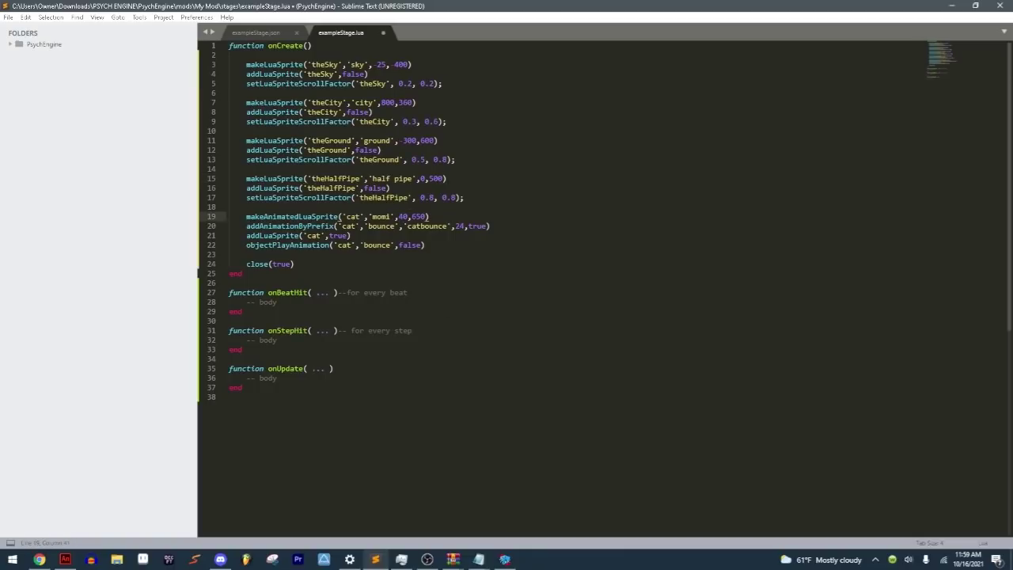
key(ctrl+s)
Step: Switch to Psych Engine and restart the song to check the cat's horizontal position
key(alt+Tab)
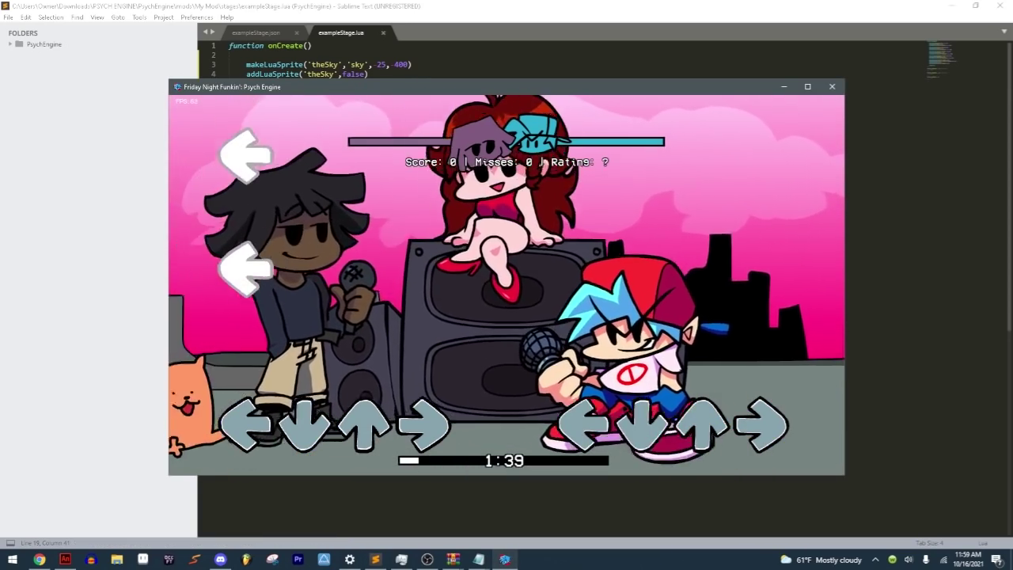
key(Return)
key(Down)
key(Return)
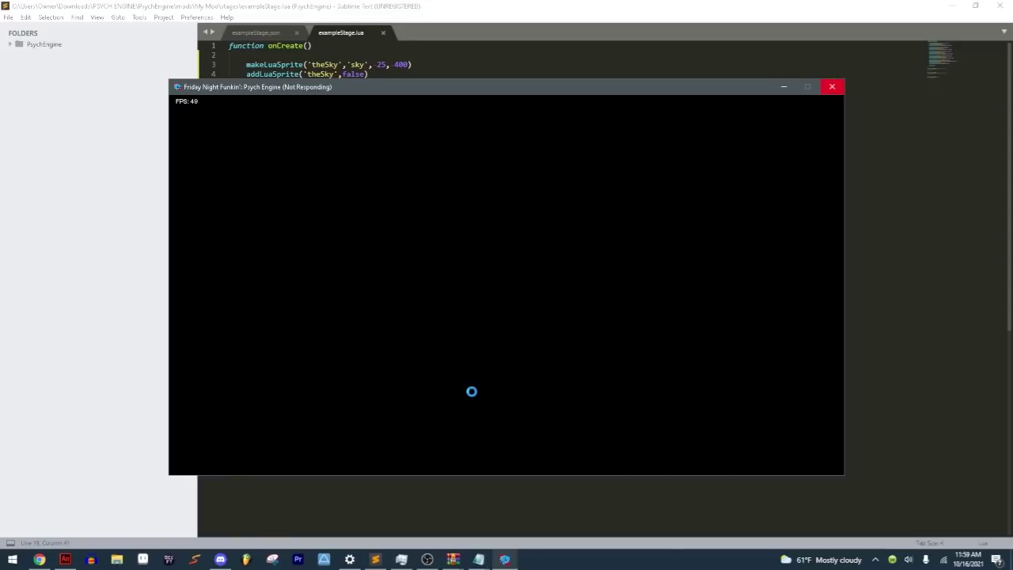
click(426, 559)
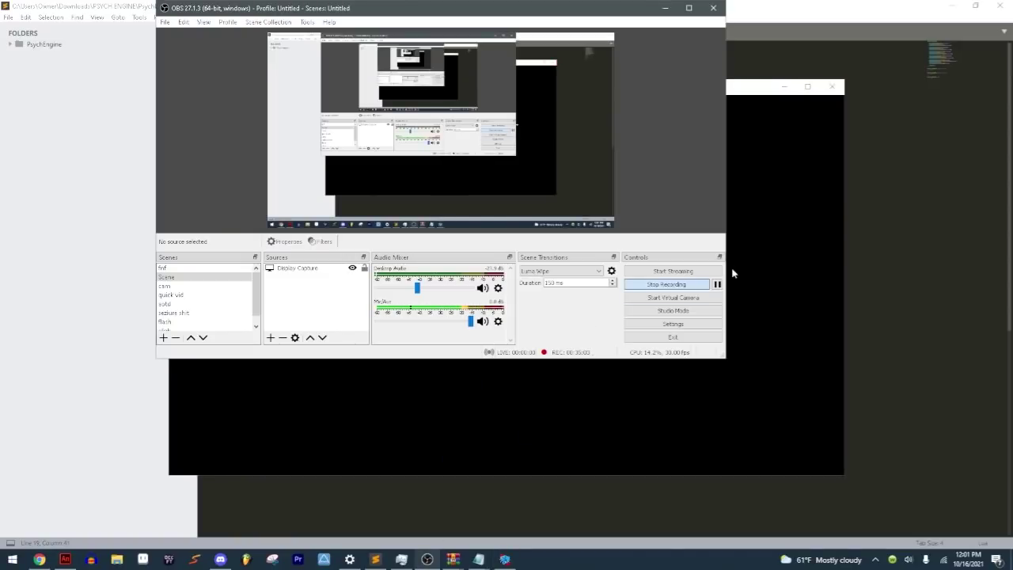
click(829, 275)
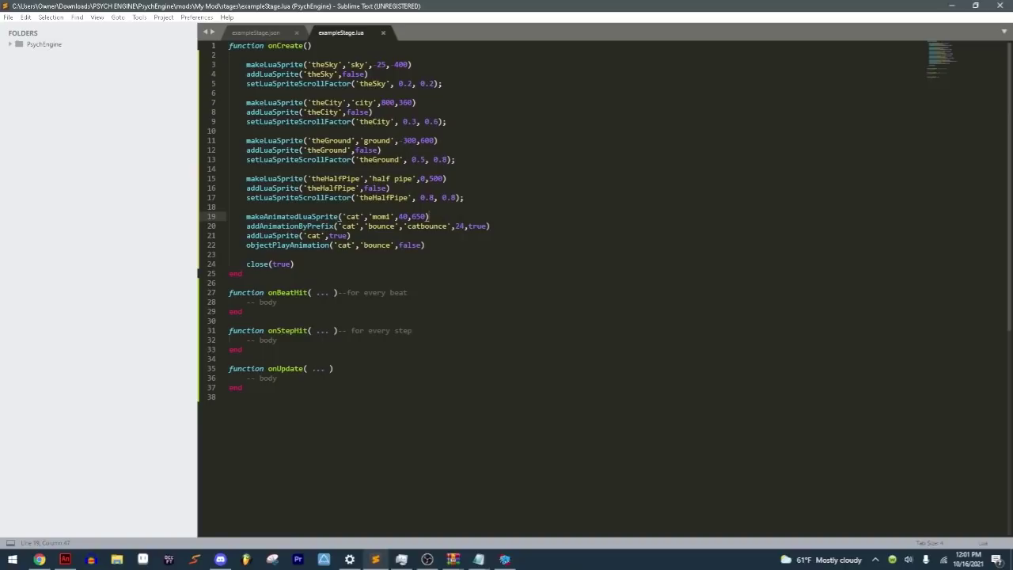
Step: In Sublime Text, set the cat sprite's x position to 90 in exampleStage.lua and save the script
text(8)
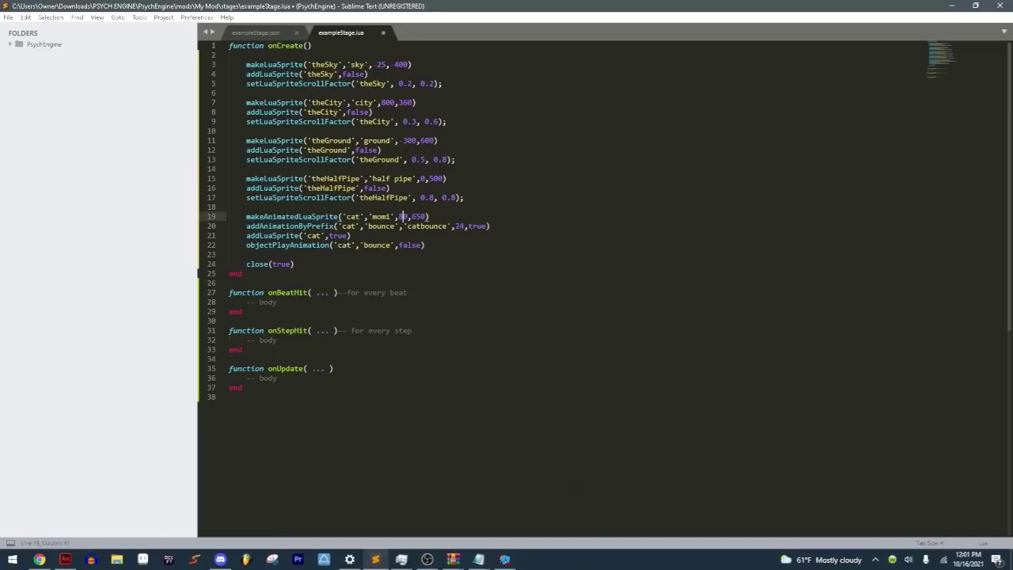
key(ctrl+s)
drag(406, 216, 399, 216)
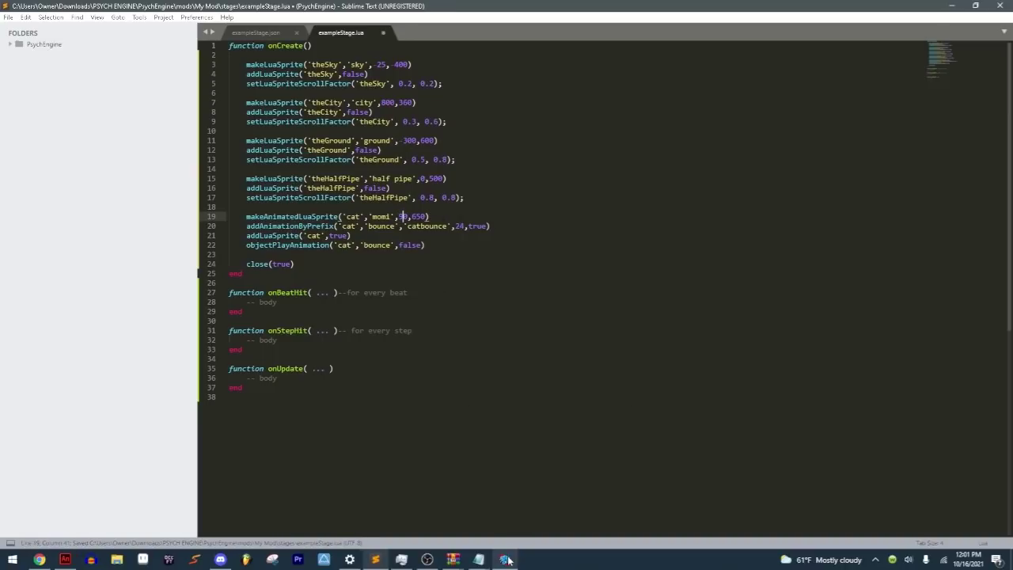
Step: Play the song in Psych Engine to examine the cat's placement and bounce animation, pause it, and return to Sublime Text
key(alt+Tab)
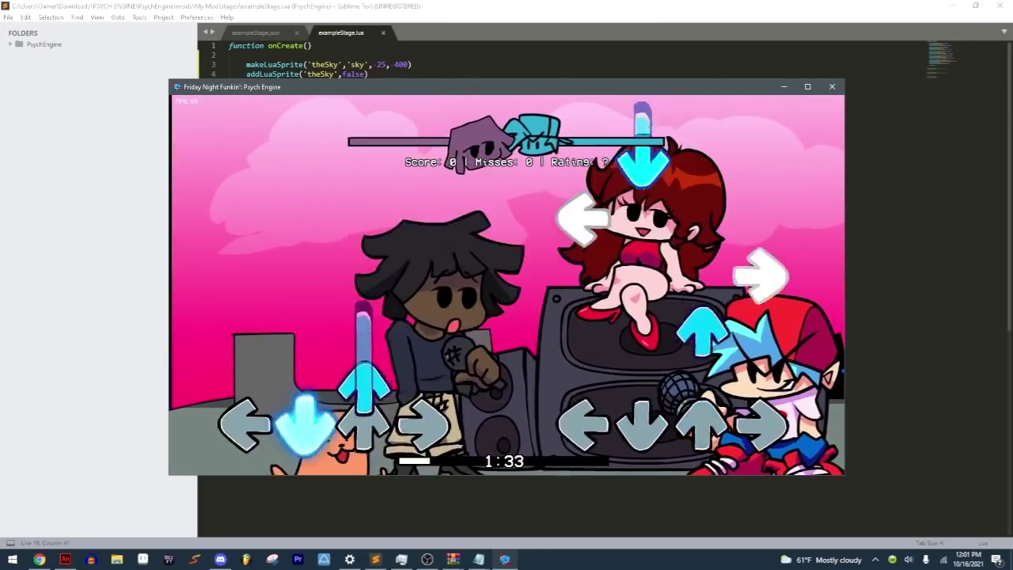
key(Up)
key(Right)
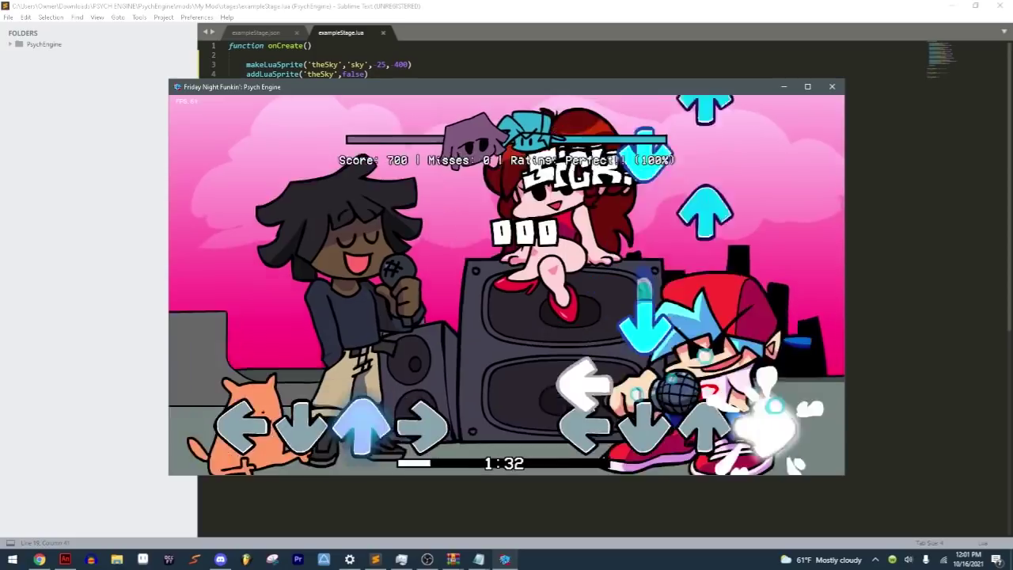
key(Left)
key(Down)
key(Up)
key(Down)
key(Up)
key(Right)
key(Up)
key(Down)
key(Up)
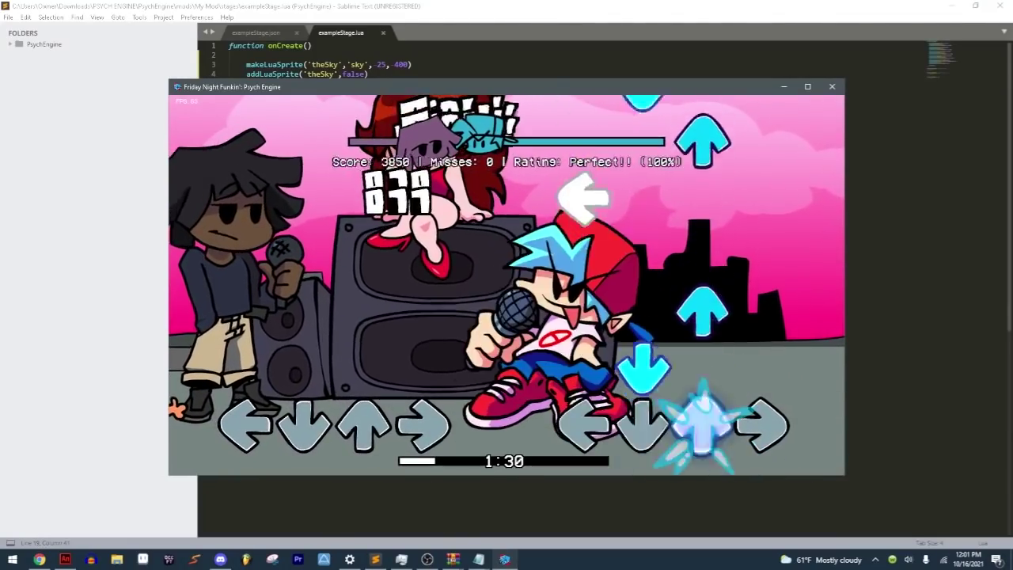
key(Down)
key(Up)
key(Left)
key(Down)
key(Up)
key(Right)
key(Left)
key(Down)
key(Left)
key(Down)
key(Up)
key(Right)
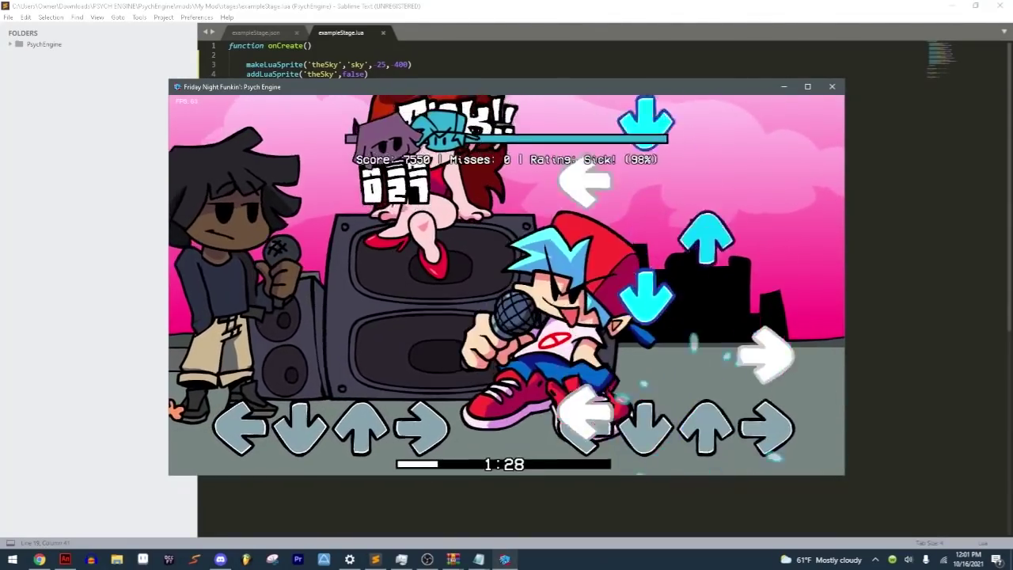
key(Left)
key(Down)
key(Up)
key(Down)
key(Up)
key(Down)
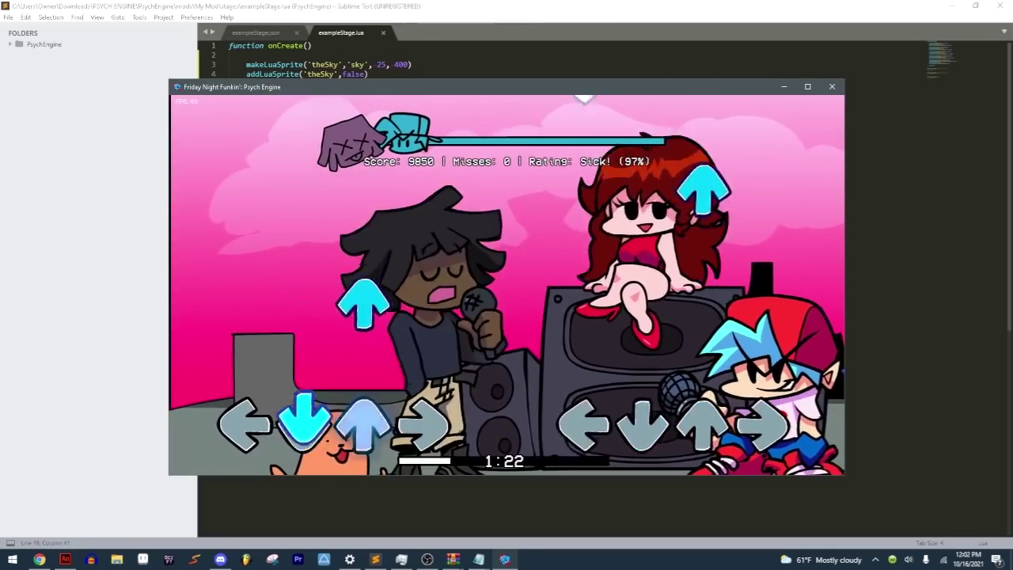
key(Left)
key(Left)
key(Left)
key(Down)
key(Right)
key(Up)
key(Right)
key(Right)
key(Down)
key(Up)
key(Up)
key(Up)
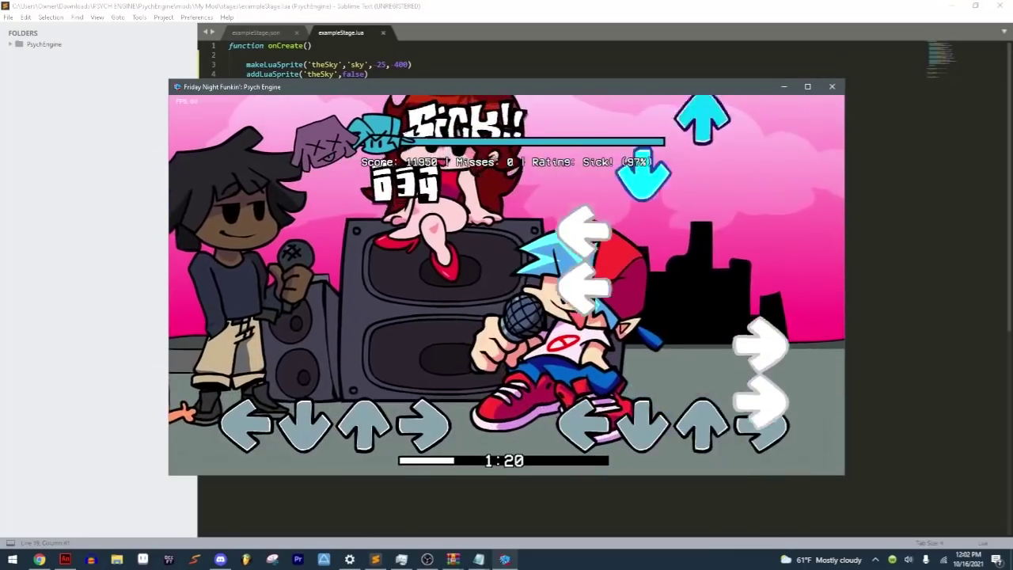
key(Up)
key(Up)
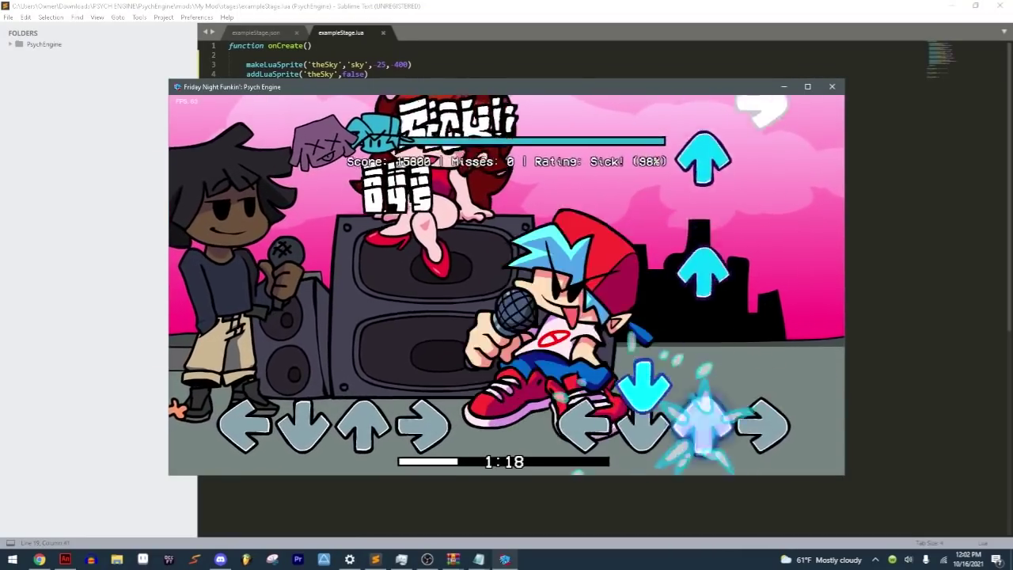
key(Down)
key(Up)
key(Up)
key(Right)
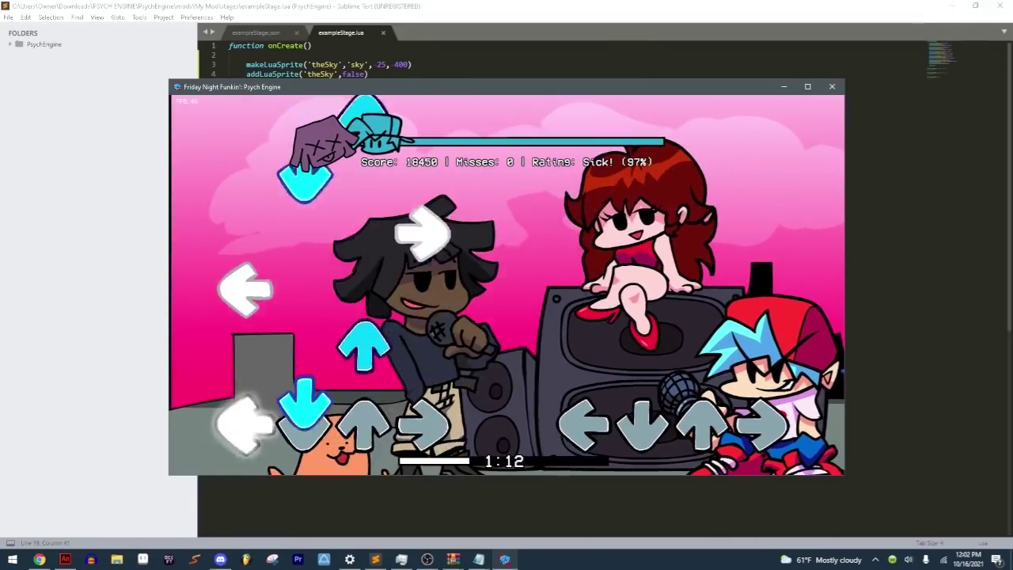
key(Right)
key(Up)
key(Left)
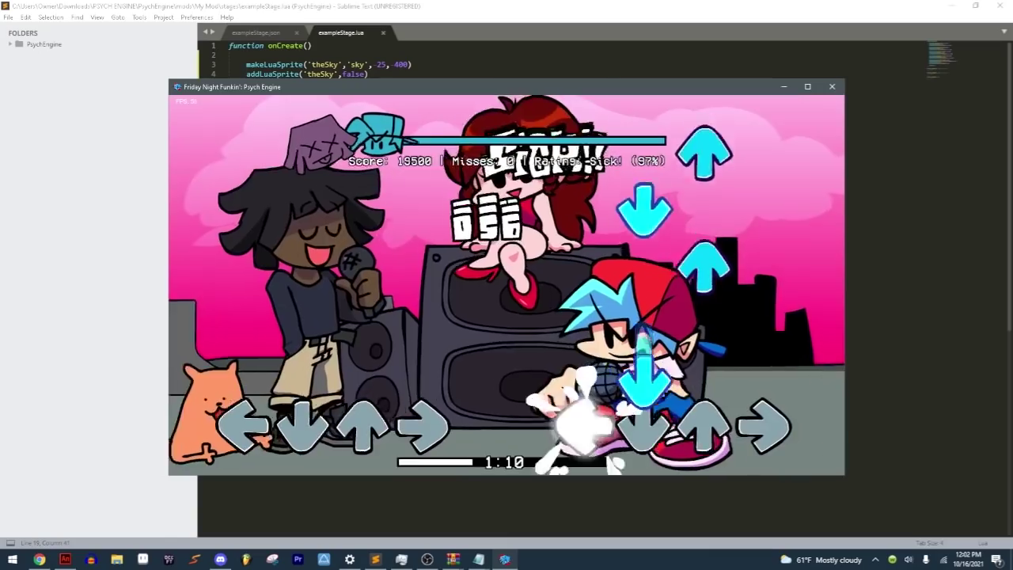
key(Down)
key(Up)
key(Down)
key(Right)
key(Up)
key(Down)
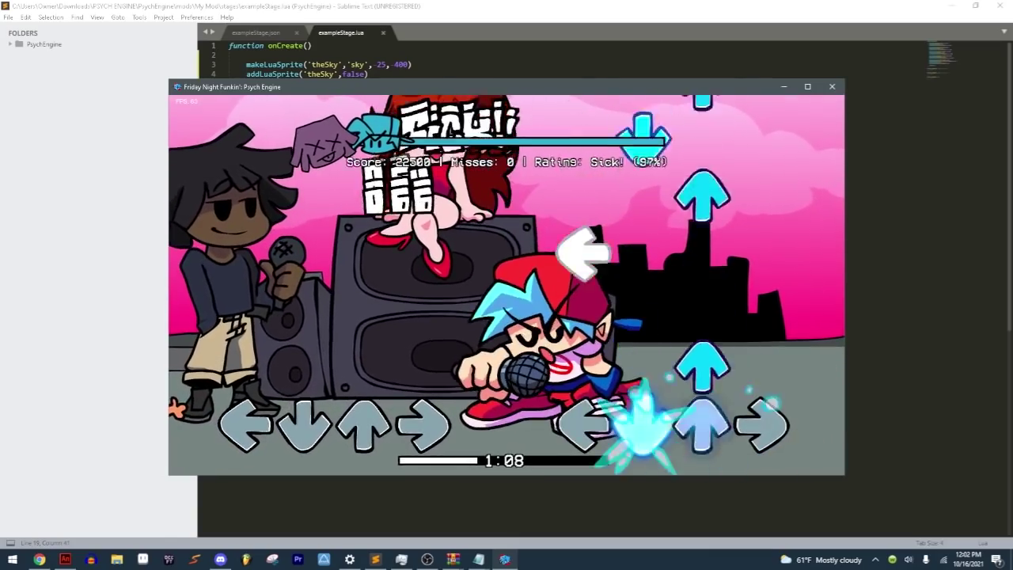
key(Left)
key(Down)
key(Down)
key(Left)
key(Right)
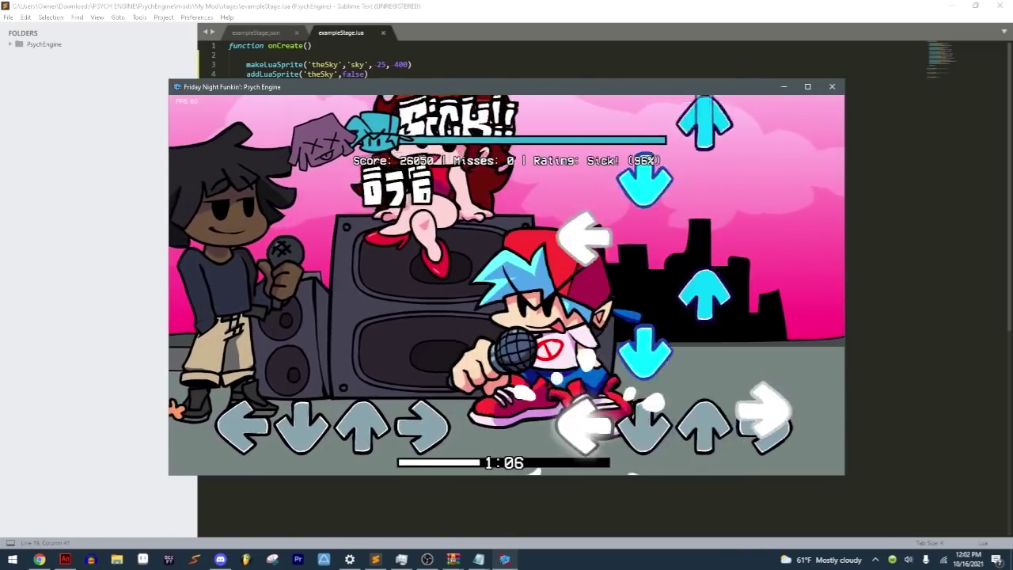
key(Right)
key(Down)
key(Up)
key(Left)
key(Down)
key(Up)
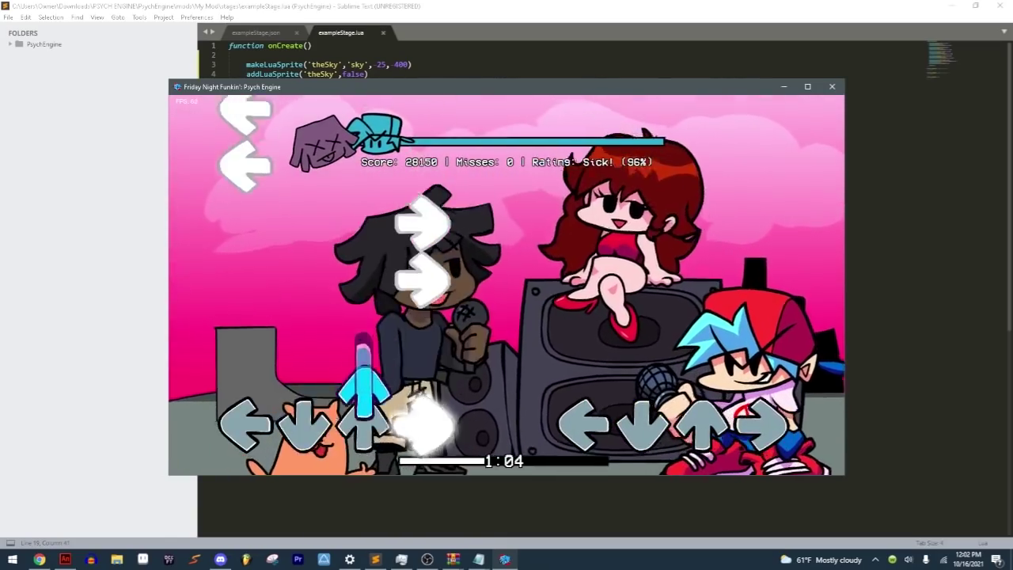
key(Return)
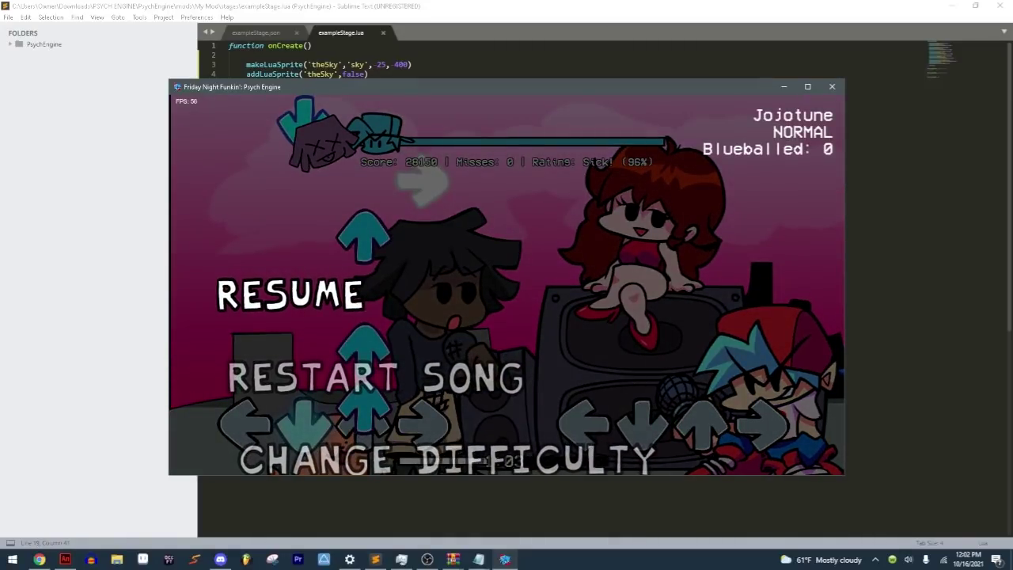
click(940, 229)
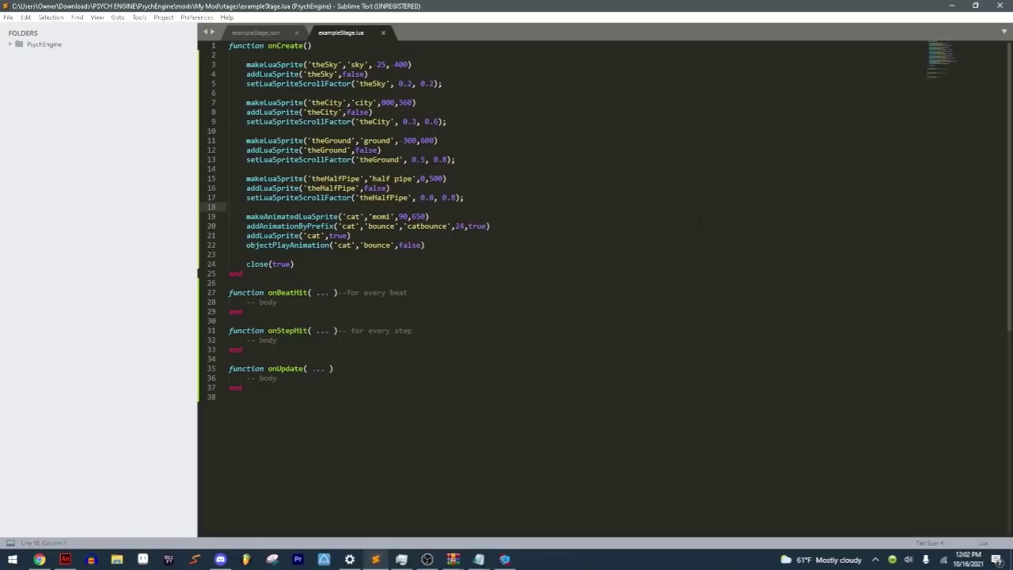
Step: Move the cat's objectPlayAnimation line from onCreate into onBeatHit, replacing the body comment, and save the script
click(237, 254)
click(432, 246)
key(shift+Up)
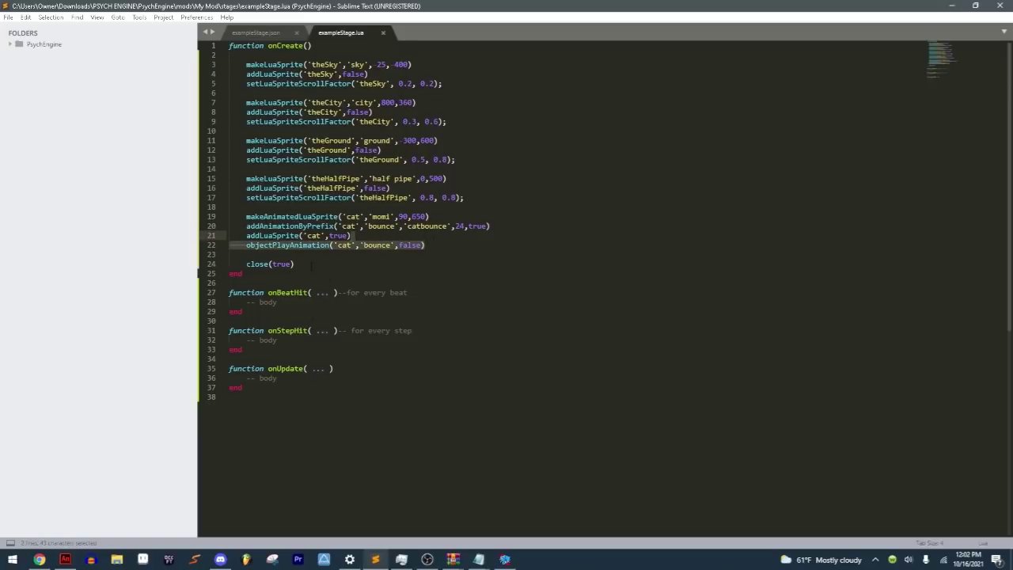
key(ctrl+x)
drag(277, 292, 421, 280)
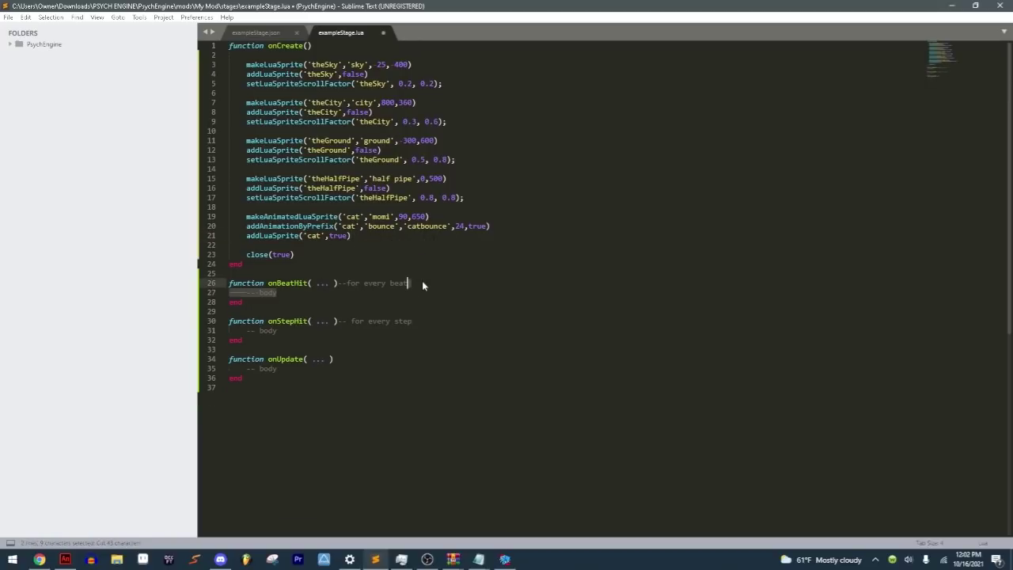
key(ctrl+v)
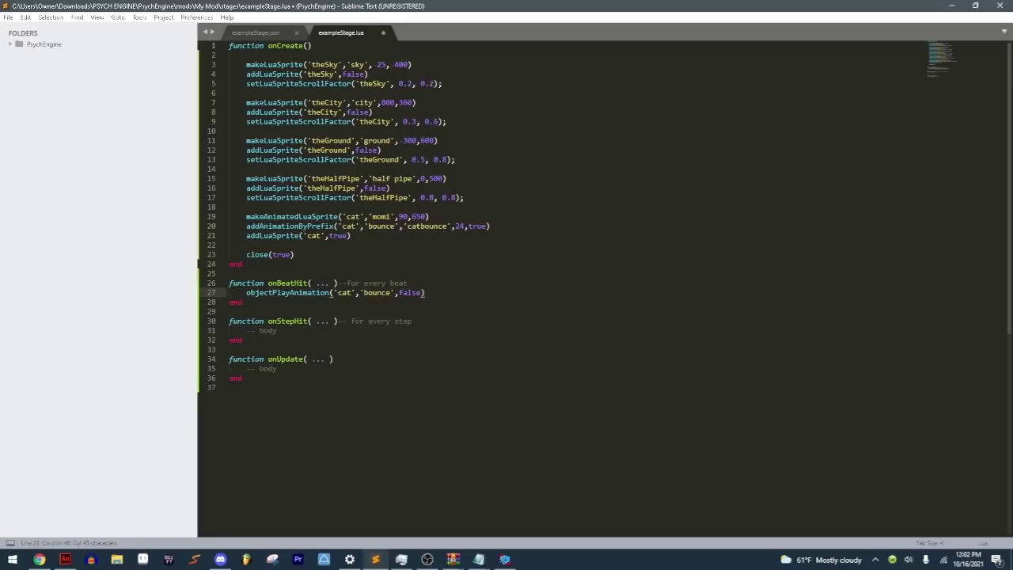
key(ctrl+s)
Step: Delete the close(true) call from the end of onCreate and save the script
drag(237, 273, 242, 377)
click(332, 282)
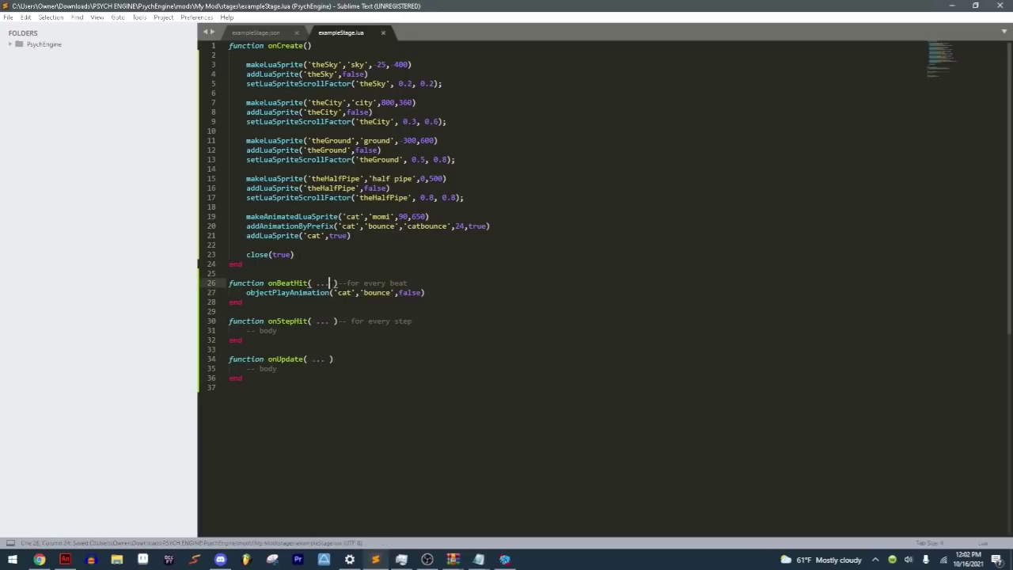
drag(229, 244, 242, 378)
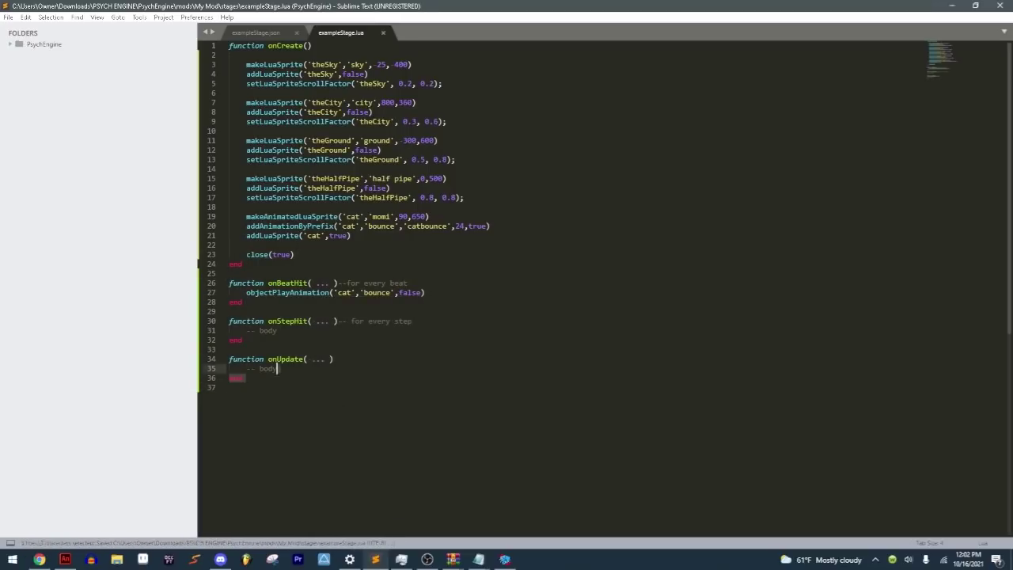
click(310, 226)
click(315, 254)
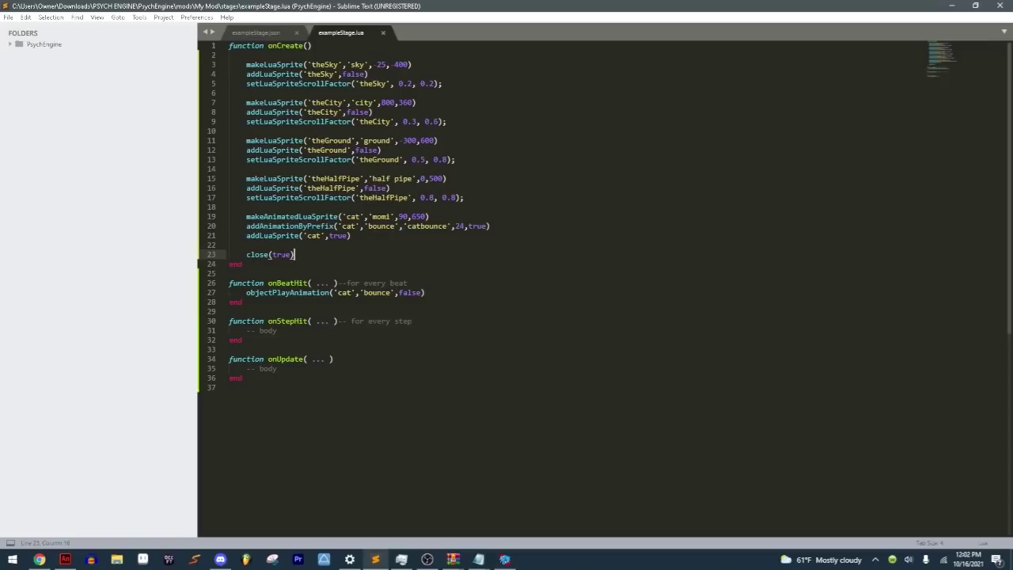
drag(294, 254, 241, 256)
key(BackSpace)
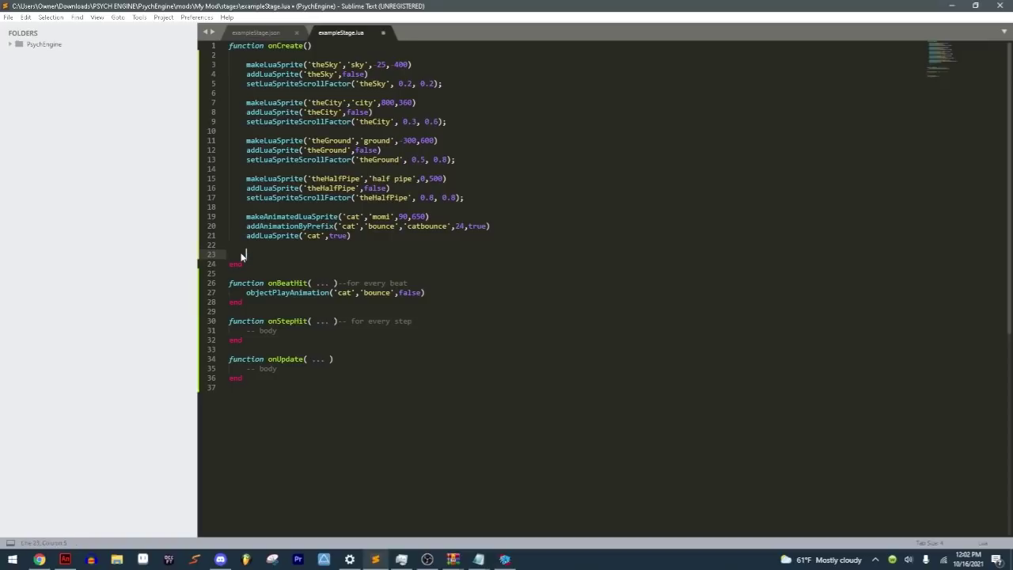
key(ctrl+s)
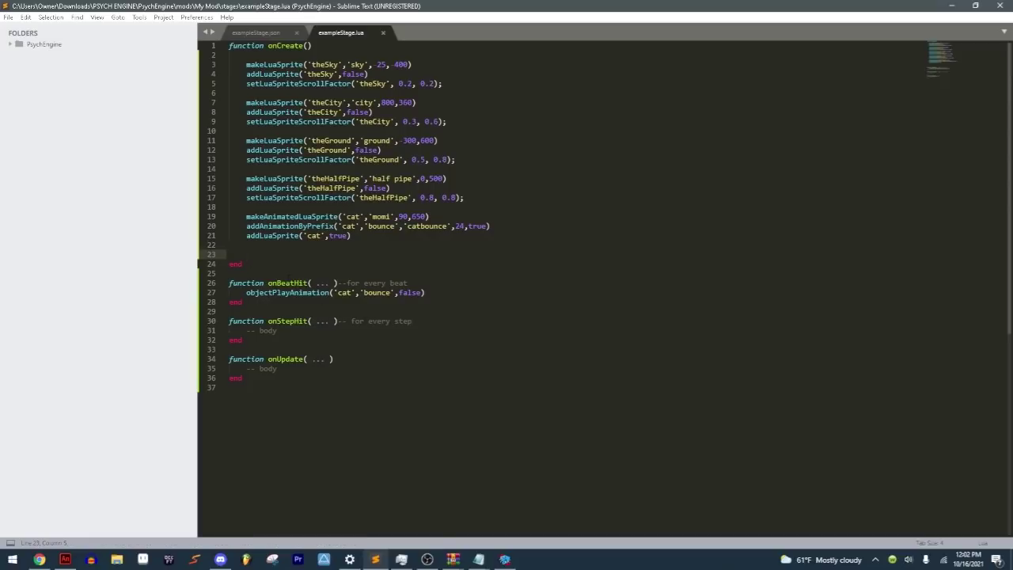
Step: Remove the placeholder arguments from the onBeatHit, onStepHit and onUpdate declarations, leaving empty parentheses, and save the script
drag(286, 282, 303, 283)
drag(311, 282, 333, 284)
key(BackSpace)
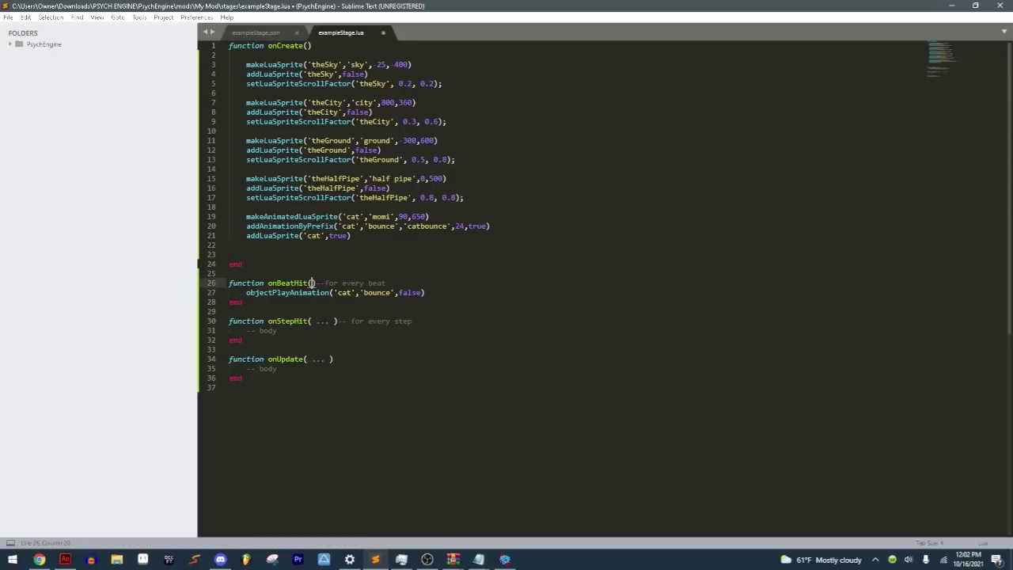
drag(315, 321, 333, 320)
key(BackSpace)
drag(307, 359, 329, 358)
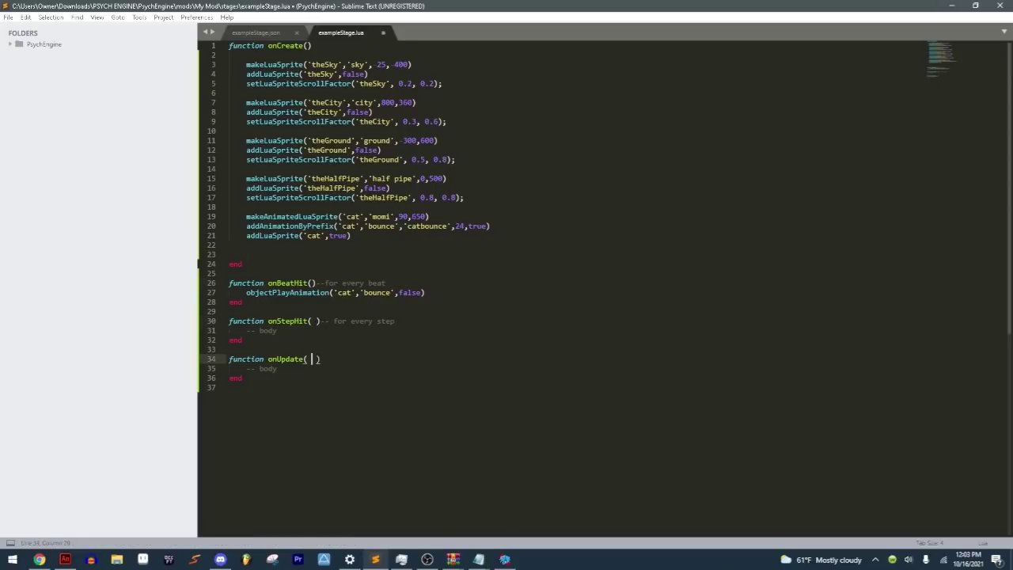
key(BackSpace)
click(314, 320)
key(BackSpace)
click(308, 282)
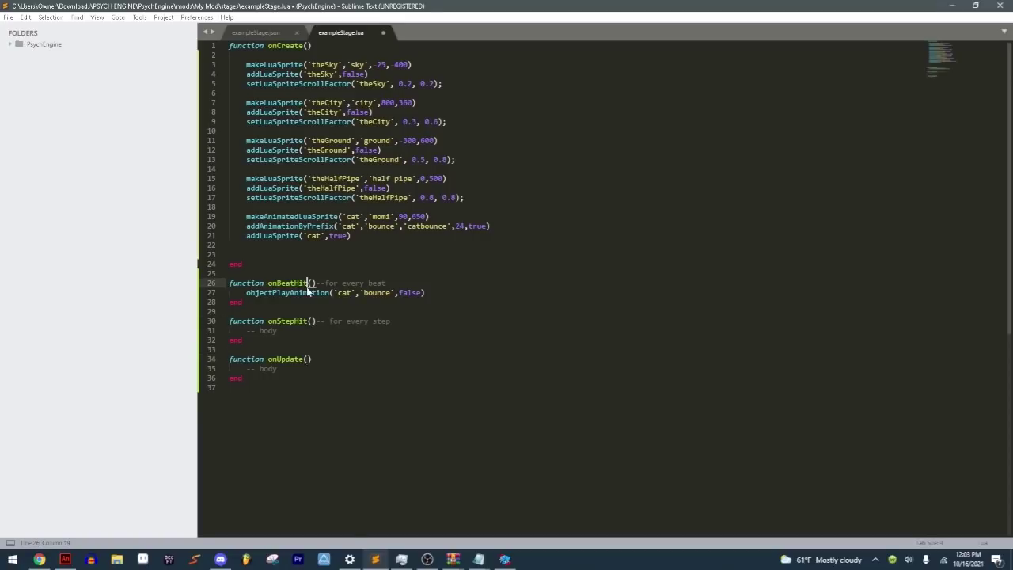
key(ctrl+s)
Step: Set the final argument of the cat's objectPlayAnimation call in onBeatHit to true and save the script
drag(287, 283, 317, 284)
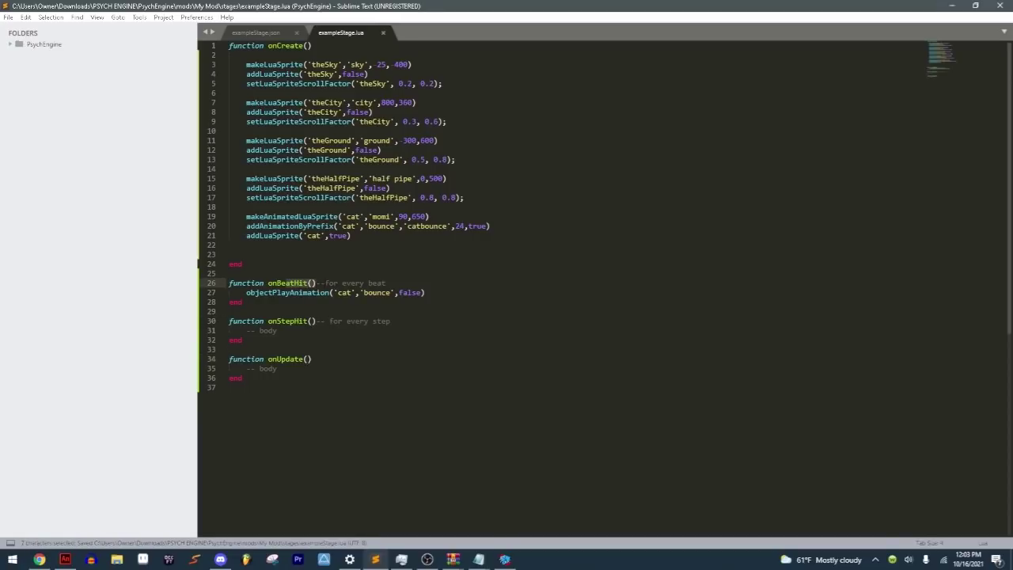
click(242, 301)
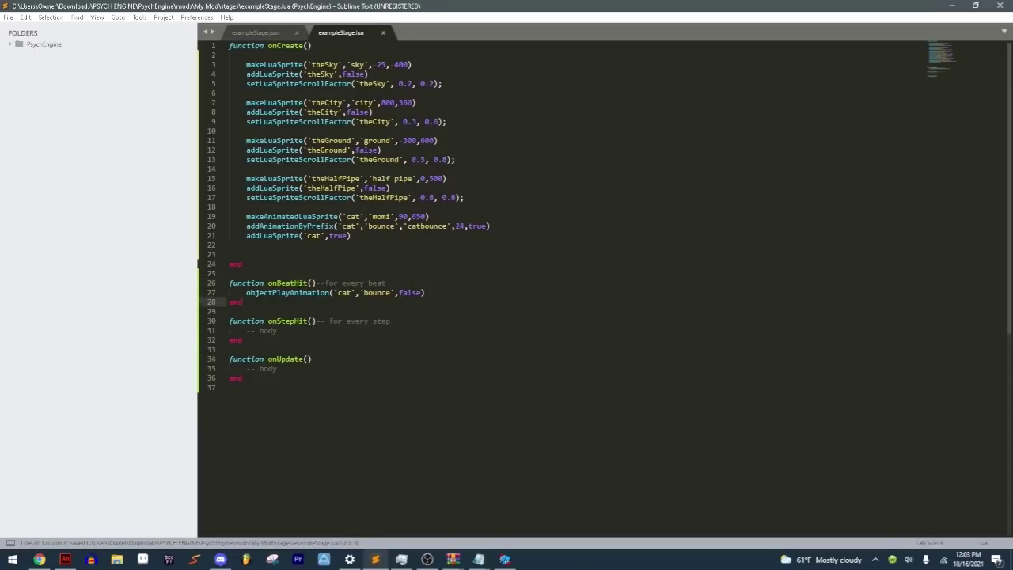
double_click(410, 292)
text(true)
key(ctrl+s)
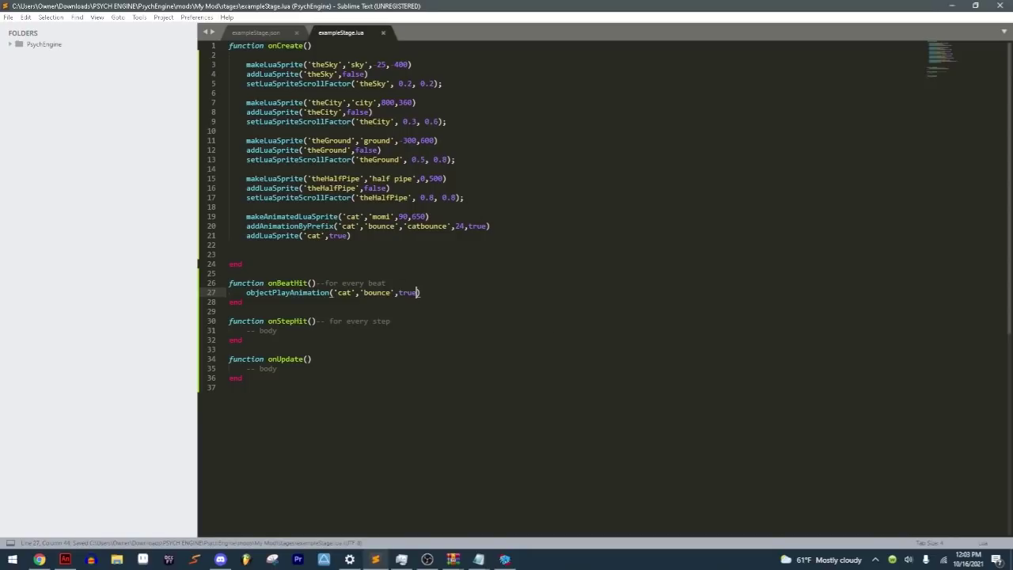
Step: Duplicate the cat's bounce animation line, rename the copy 'sneeze' with prefix 'catsneeze', save the script, and switch to Psych Engine
click(491, 226)
key(ctrl+shift+d)
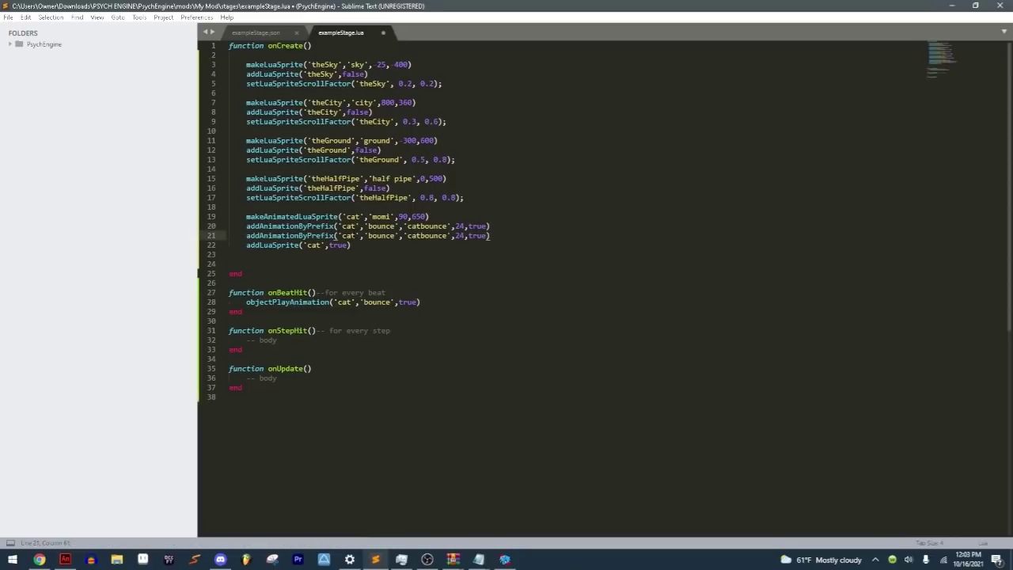
double_click(380, 234)
text(sneeze)
key(Right)
key(Right)
key(Right)
key(Right)
key(Right)
key(Right)
key(shift+Right)
key(shift+Right)
key(shift+Right)
key(shift+Right)
key(shift+Right)
key(shift+Right)
text(sneeze)
key(ctrl+s)
key(alt+Tab)
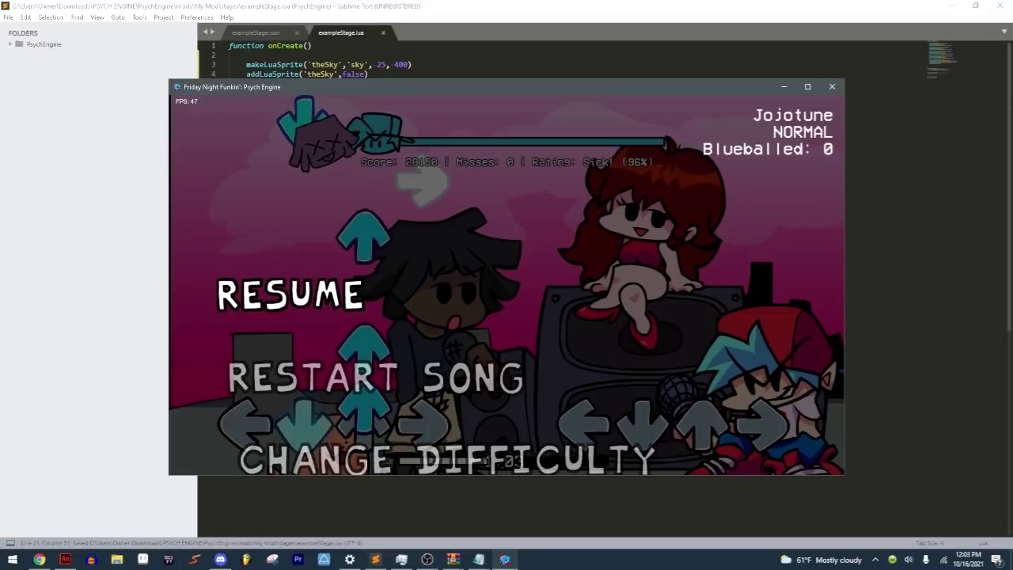
Step: Restart the Jojotune song in Psych Engine, play its opening sections to check the stage and bouncing cat, and pause the game
key(Down)
key(Return)
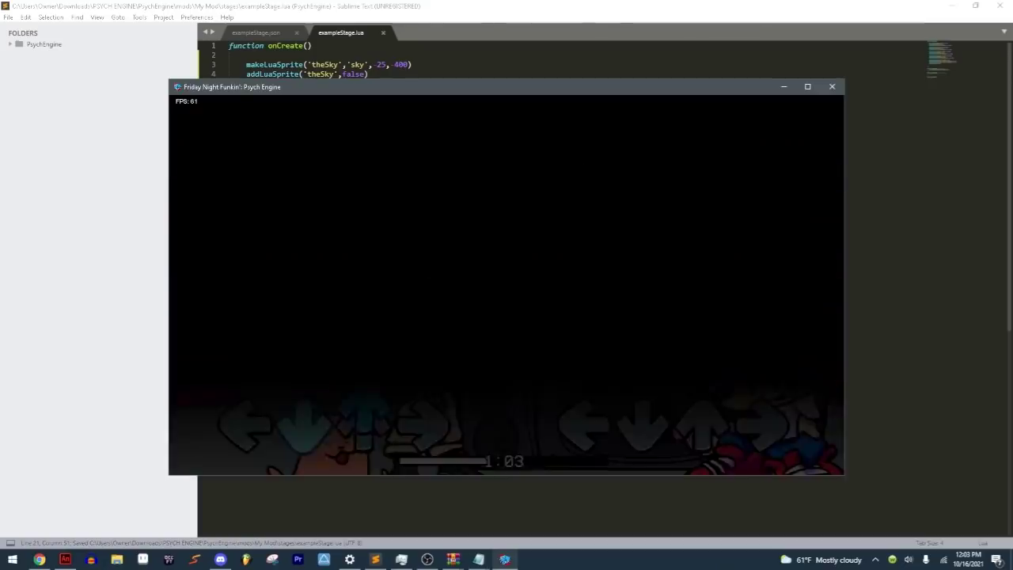
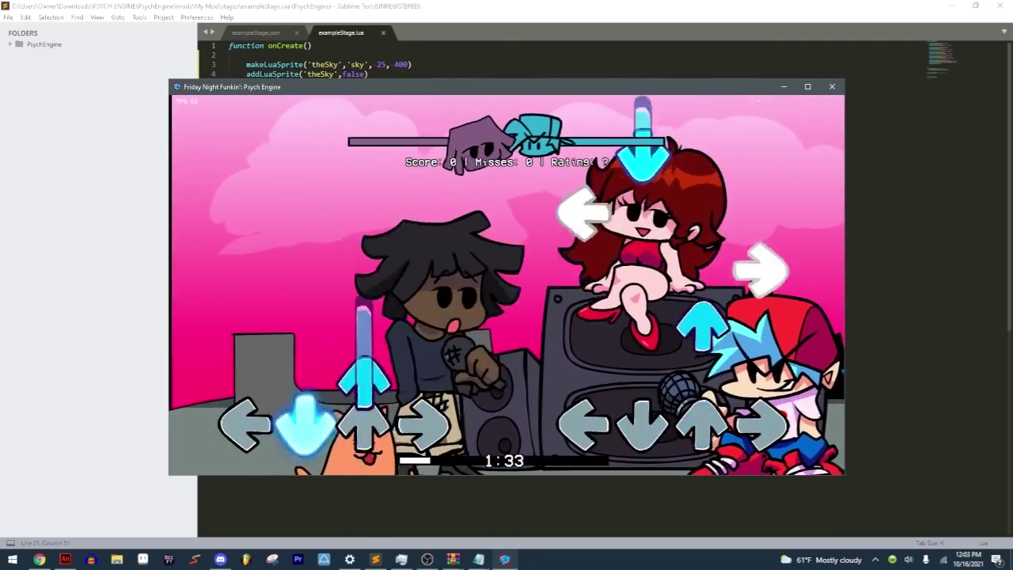
key(Left)
key(Down)
key(Up)
key(Down)
key(Down)
key(Up)
key(Up)
key(Left)
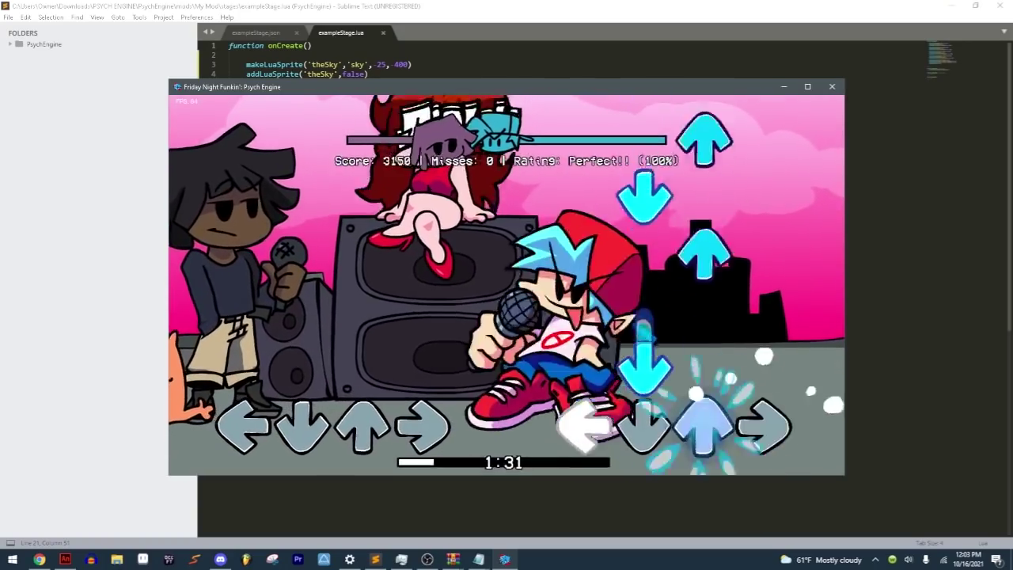
key(Down)
key(Up)
key(Down)
key(Up)
key(Down)
key(Right)
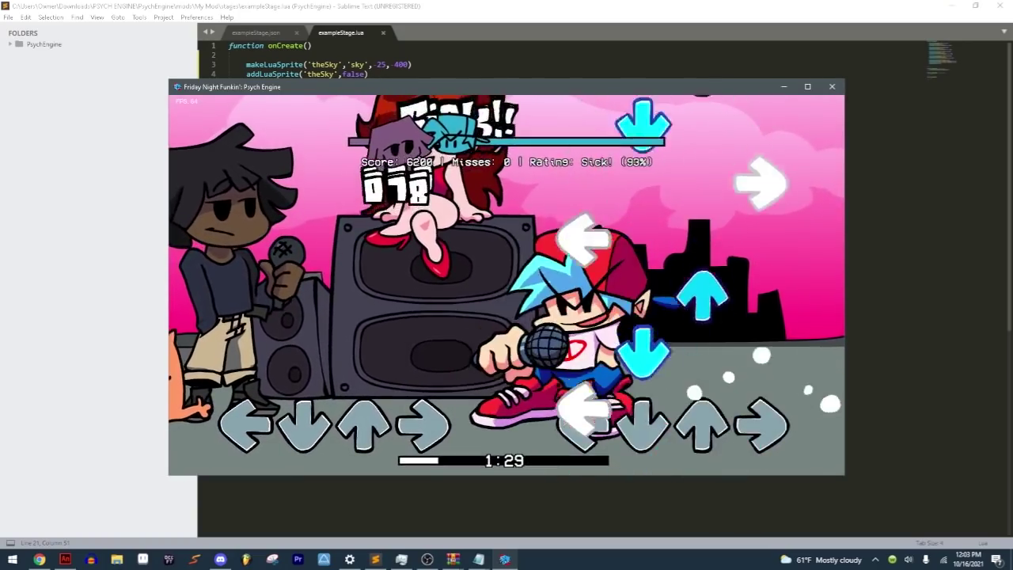
key(Left)
key(Up)
key(Left)
key(Up)
key(Down)
key(Up)
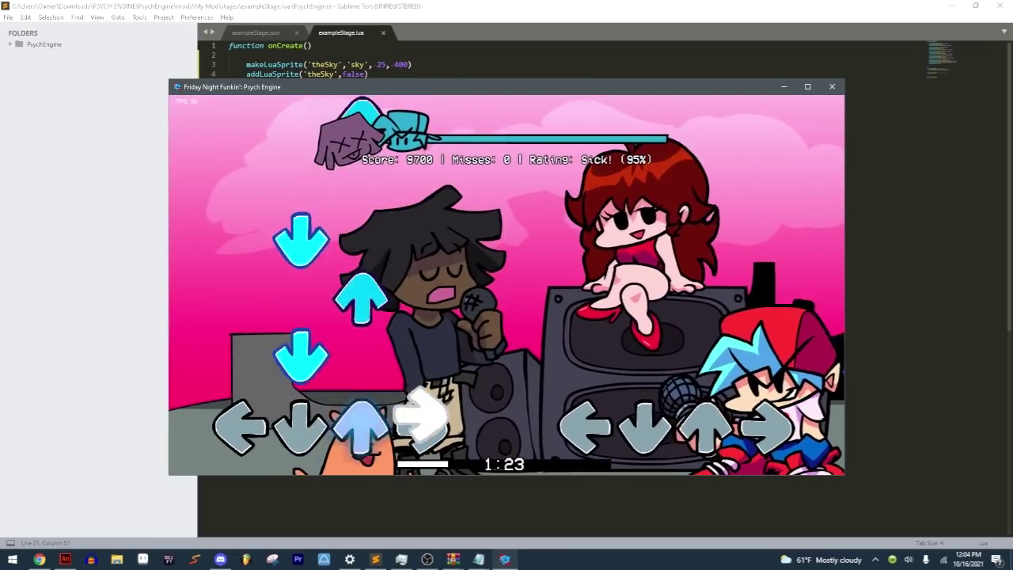
key(Left)
key(Left)
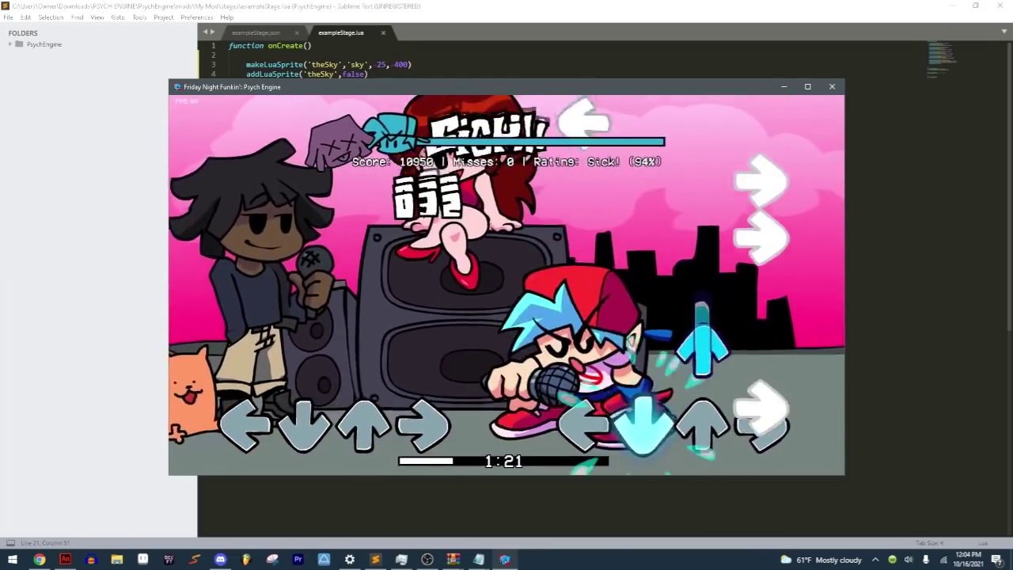
key(Up)
key(Up)
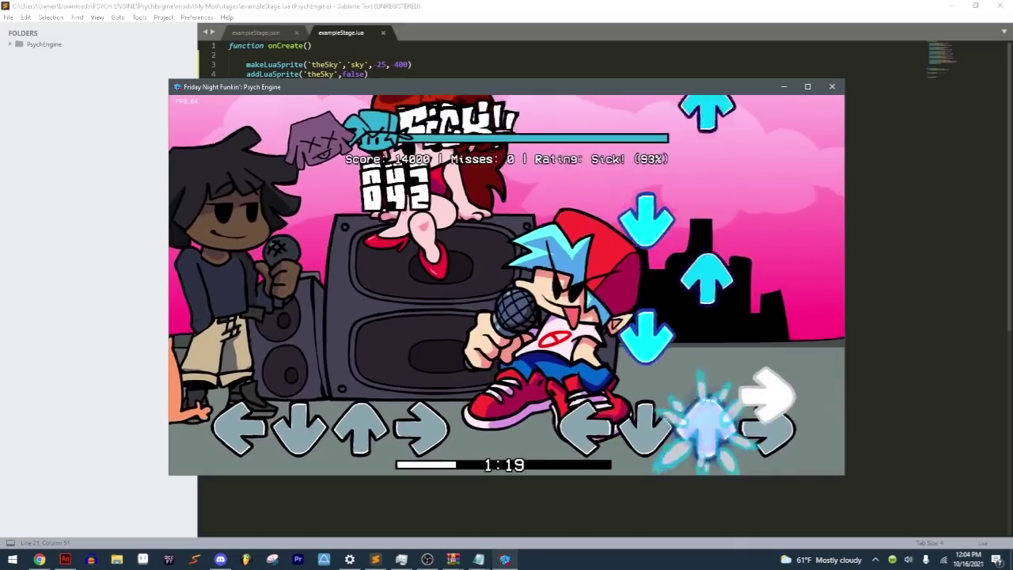
key(Right)
key(Down)
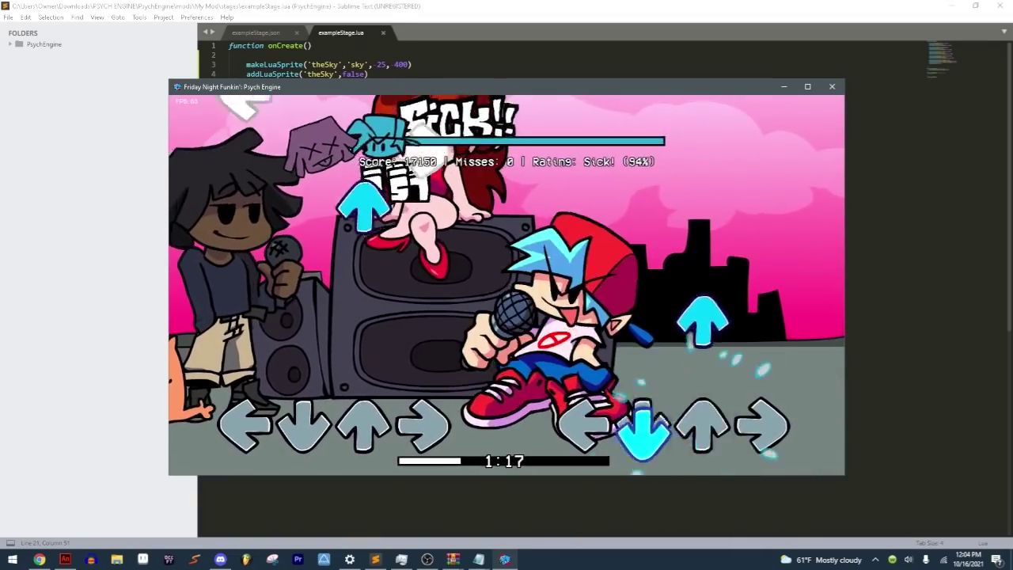
key(Up)
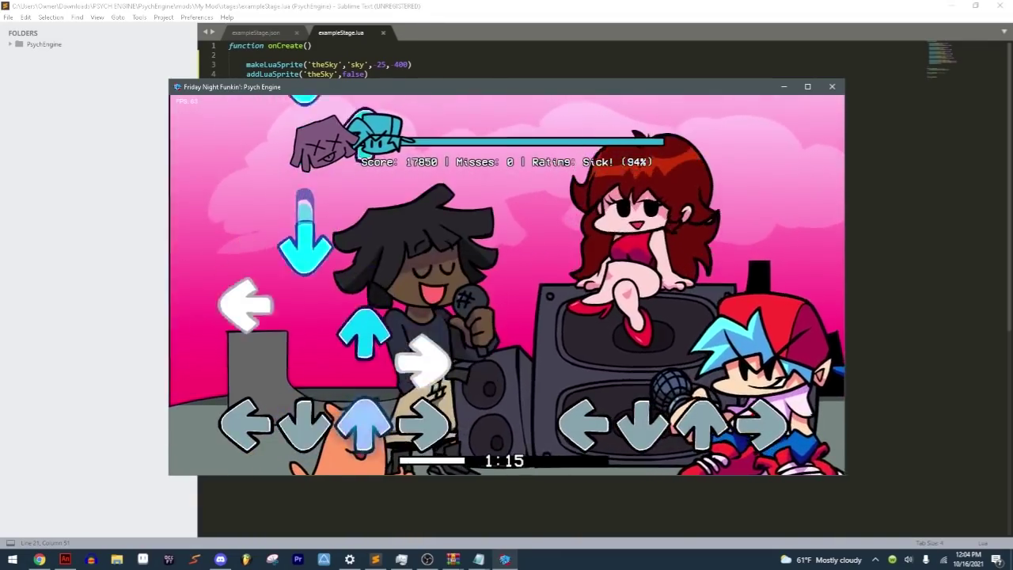
key(Return)
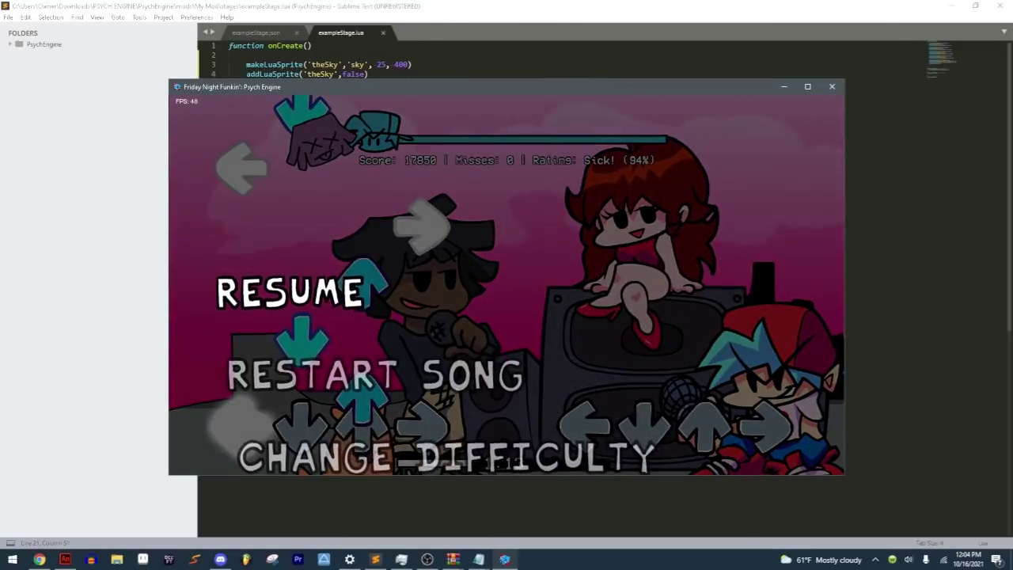
Step: Switch to Sublime Text and add an "if curBeat == 5 then" line below the bounce animation call in onBeatHit
key(alt+Tab)
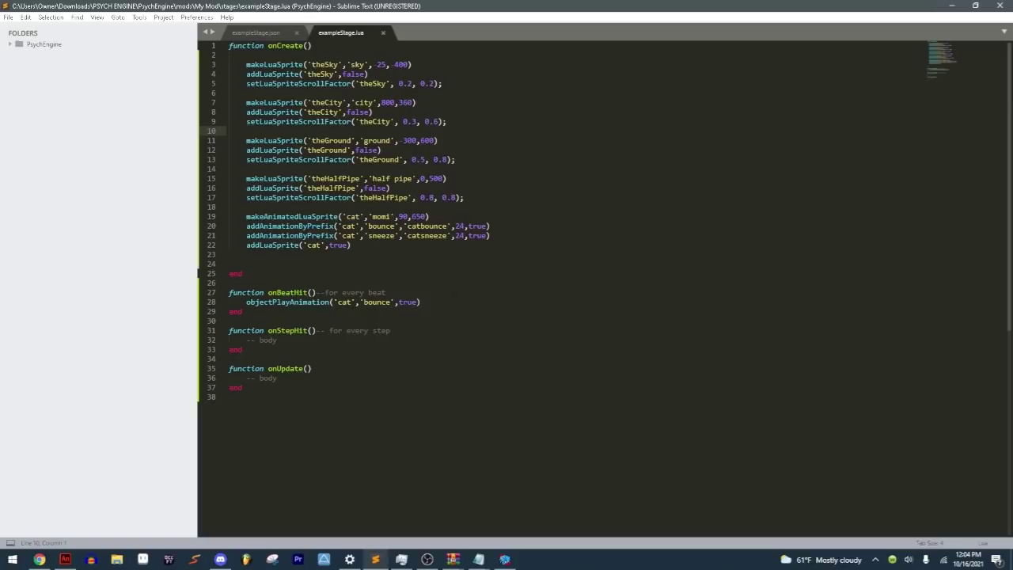
click(467, 301)
key(Return)
key(Return)
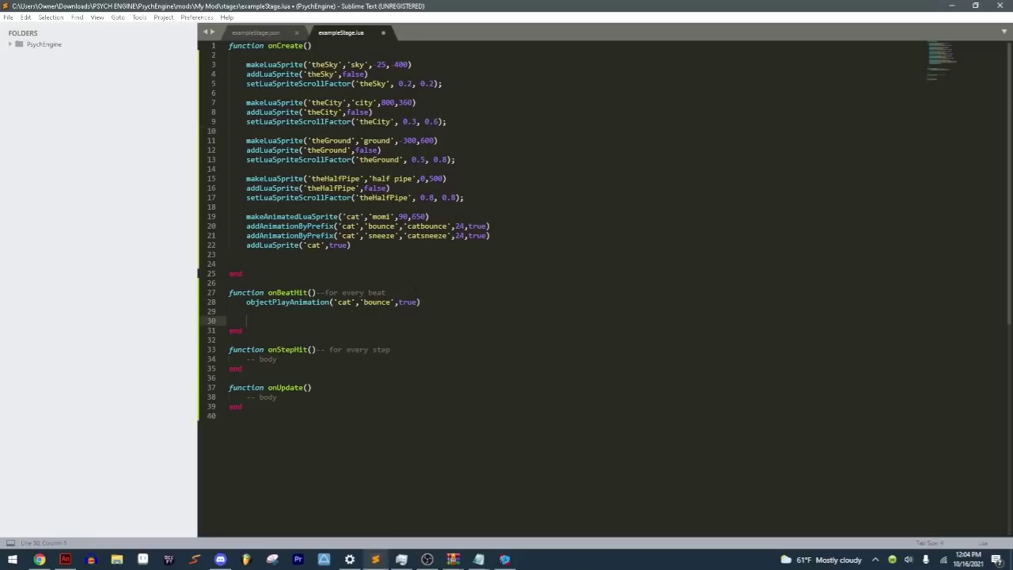
text(if curBeat)
text(== 5 then)
key(Return)
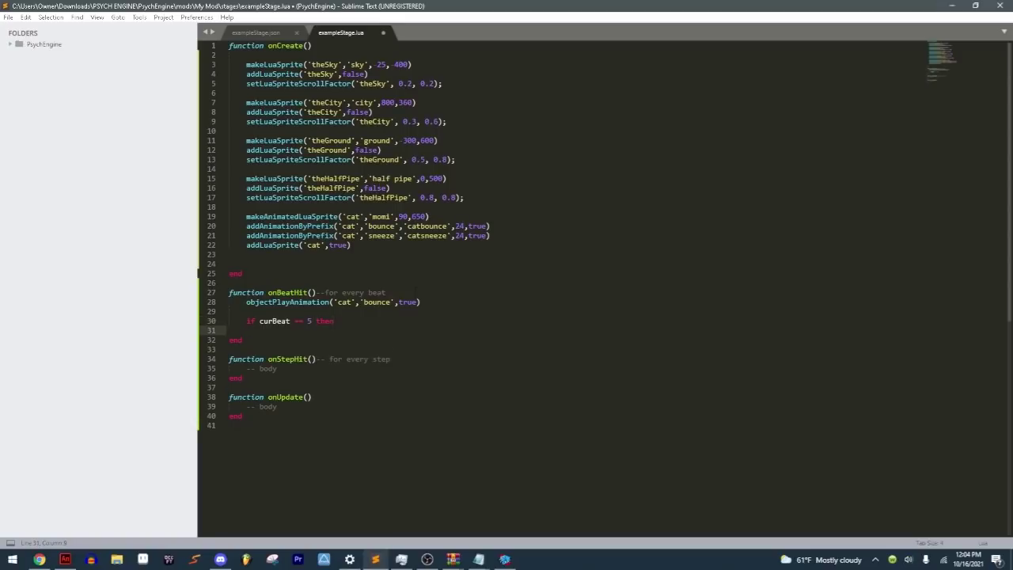
Step: Copy the cat's objectPlayAnimation line into the curBeat condition and indent it one level
drag(392, 292, 420, 302)
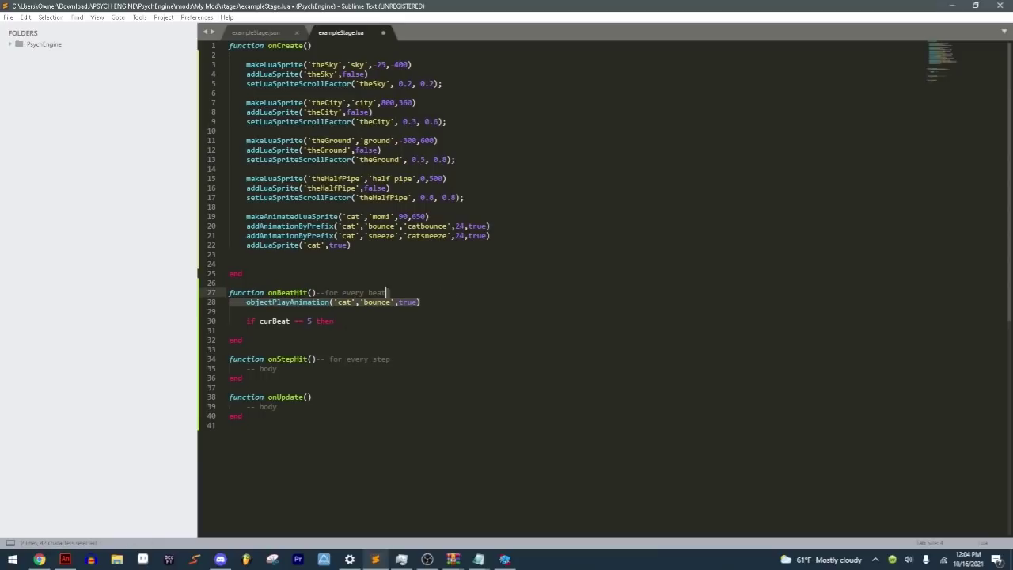
key(ctrl+c)
click(334, 320)
key(ctrl+v)
key(Home)
key(Tab)
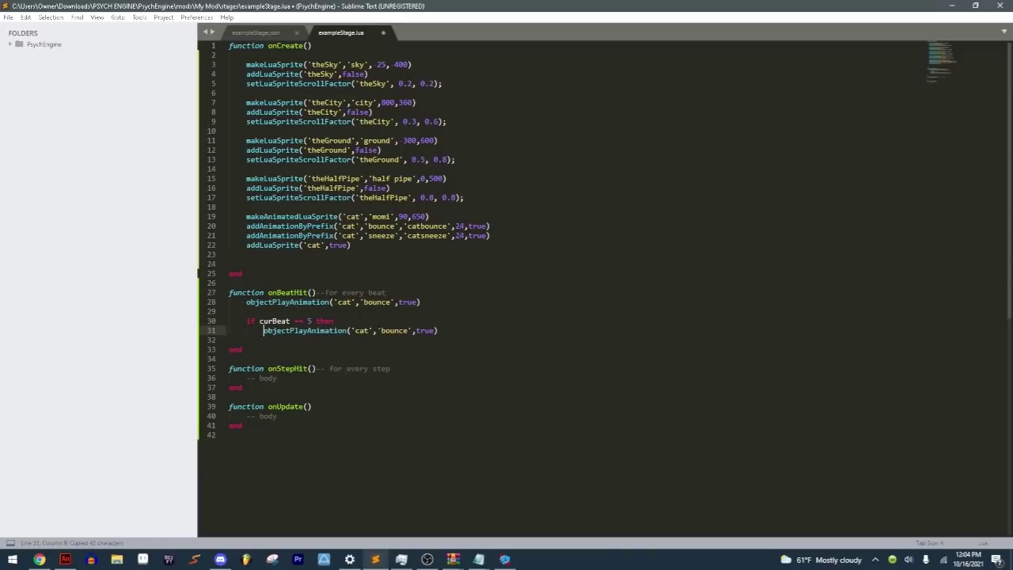
Step: Change the copied call's animation to 'sneeze', close the if block with end, and save exampleStage.lua
double_click(394, 331)
text(eze)
key(Return)
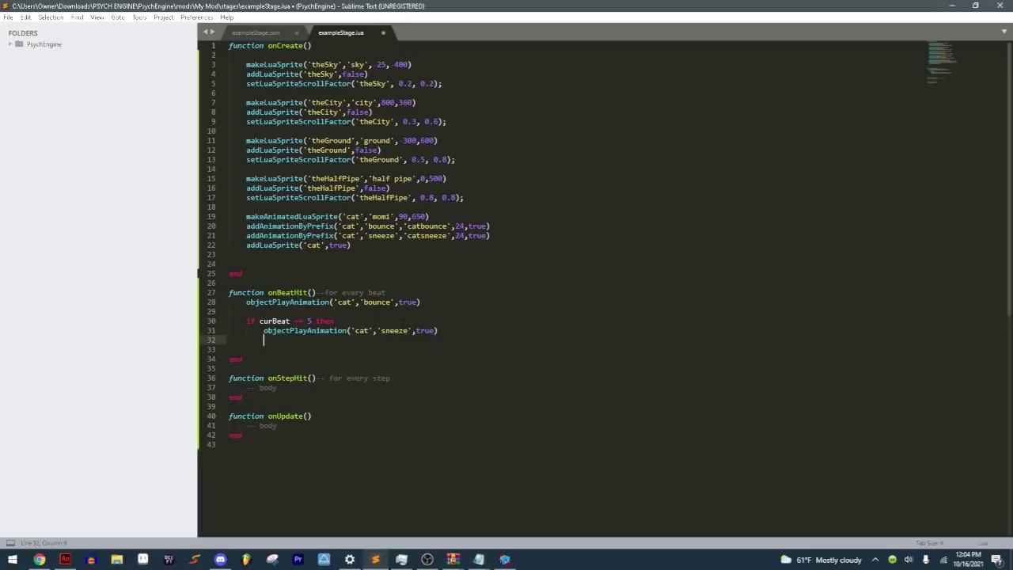
key(BackSpace)
text(end)
key(ctrl+s)
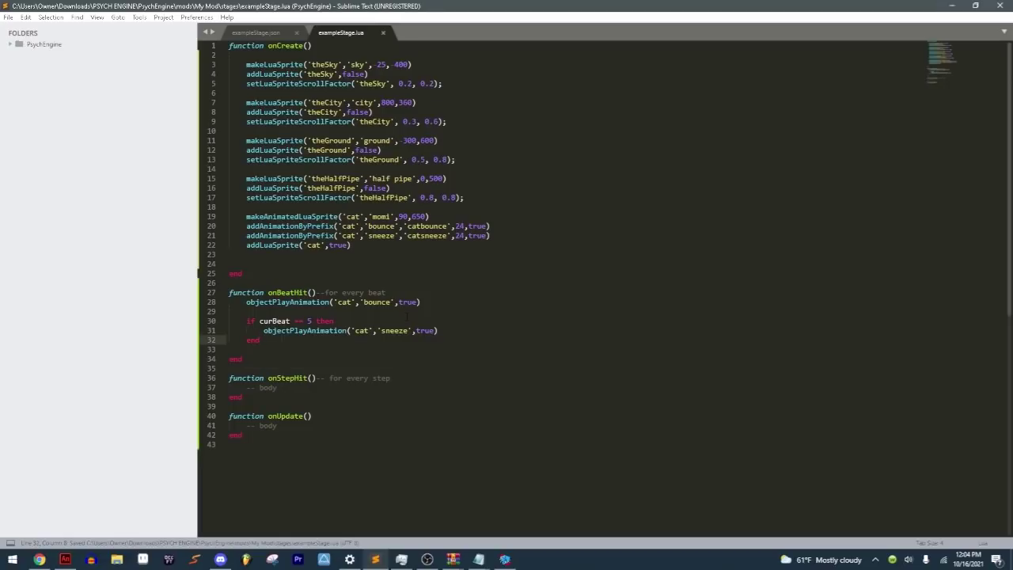
click(331, 349)
Step: Switch to the game and restart Jojotune to test the cat's sneeze at beat 5, restarting once more to recheck
mouse_move(503, 559)
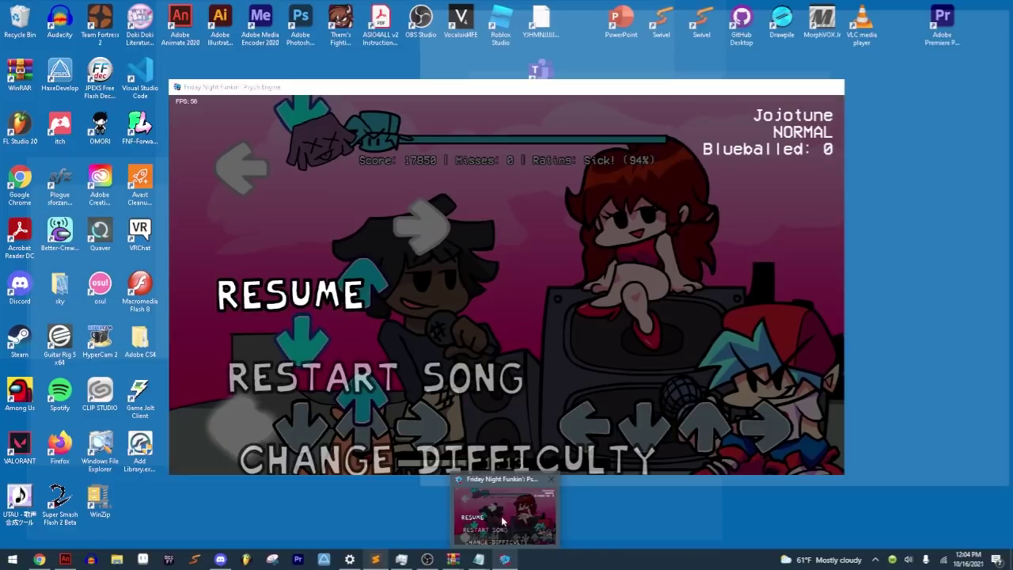
click(501, 520)
key(Down)
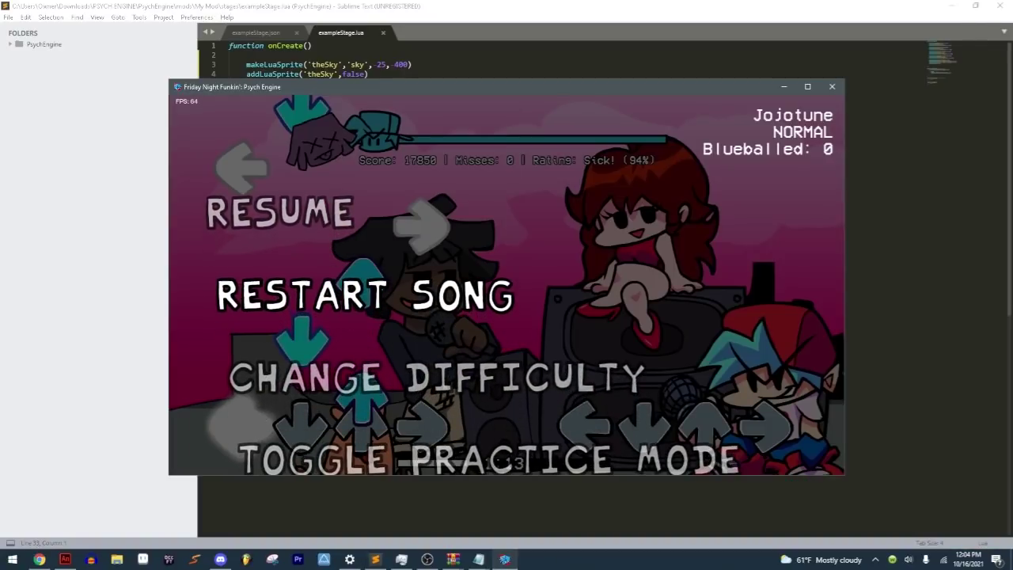
key(Return)
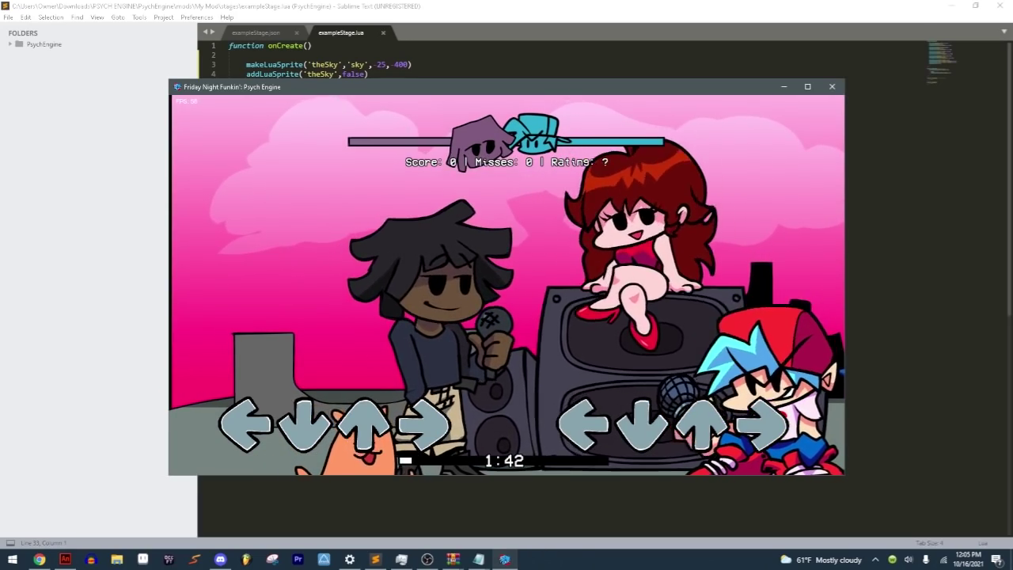
key(Return)
key(Return)
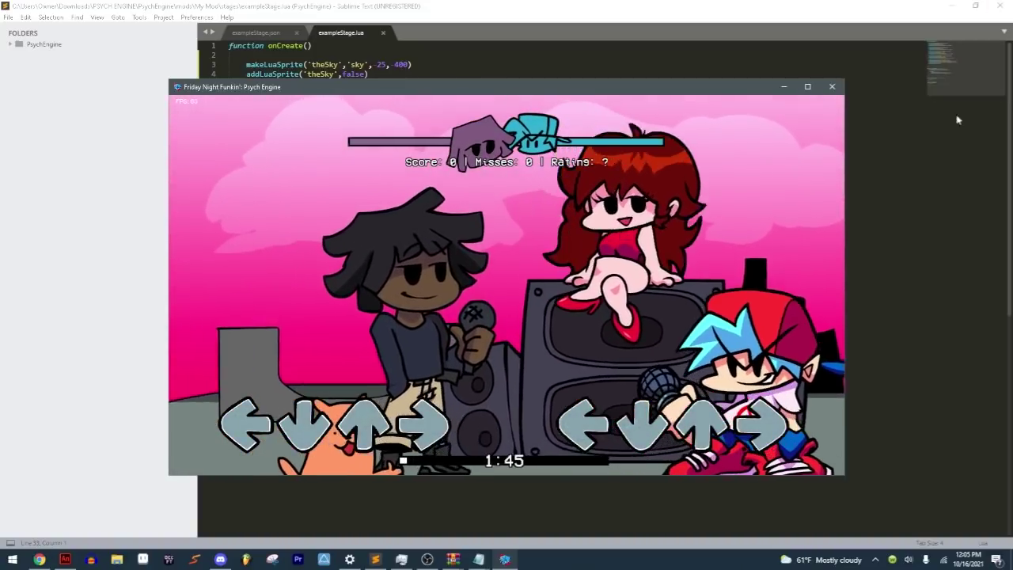
Step: Back in Sublime Text, set the curBeat condition for the sneeze to 10 and save the script
click(957, 120)
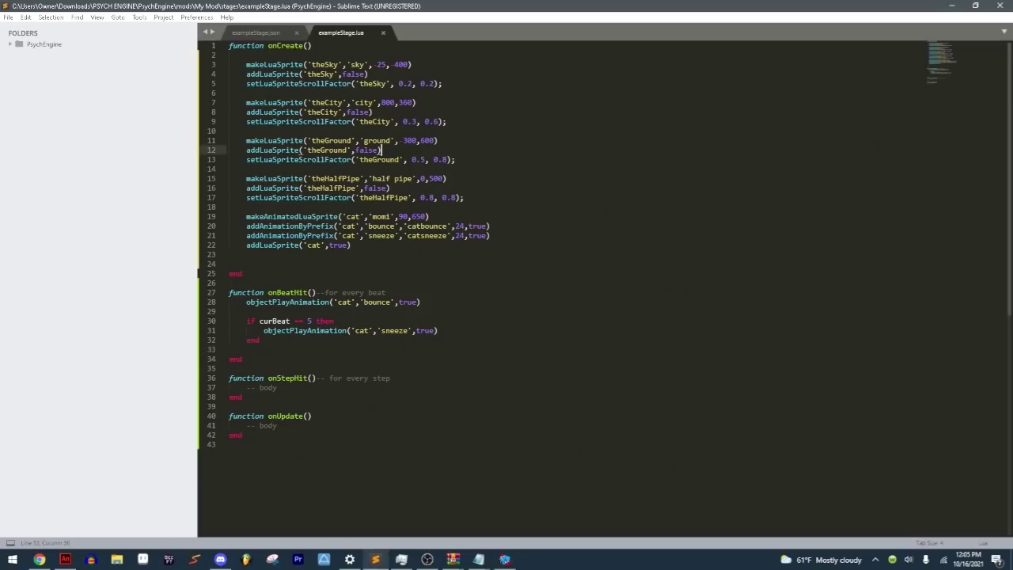
click(309, 321)
double_click(309, 321)
text(10)
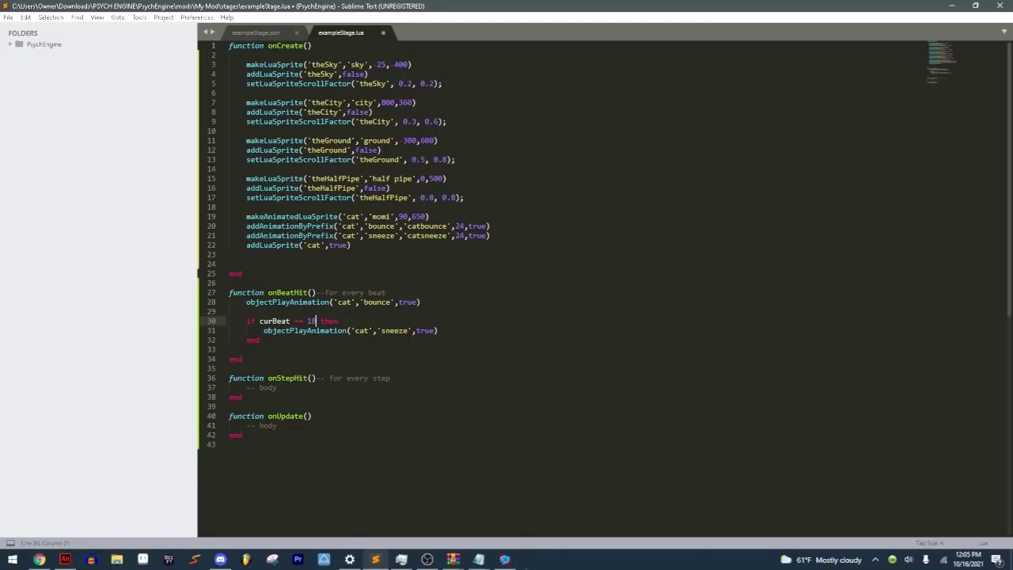
key(ctrl+s)
Step: Restart the song in the game to test the sneeze at beat 10, pause it, and return to the script
click(504, 559)
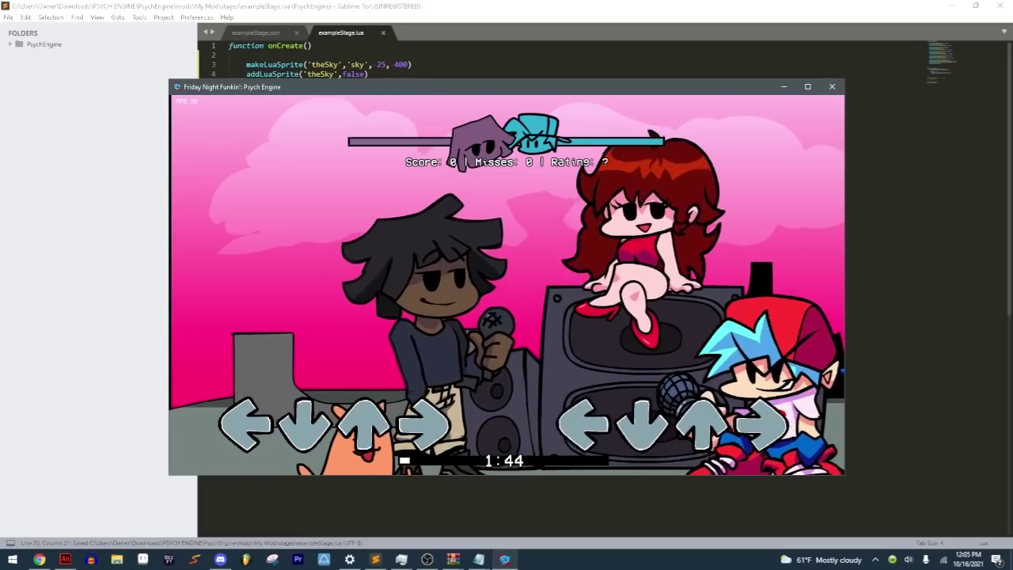
key(Return)
key(Return)
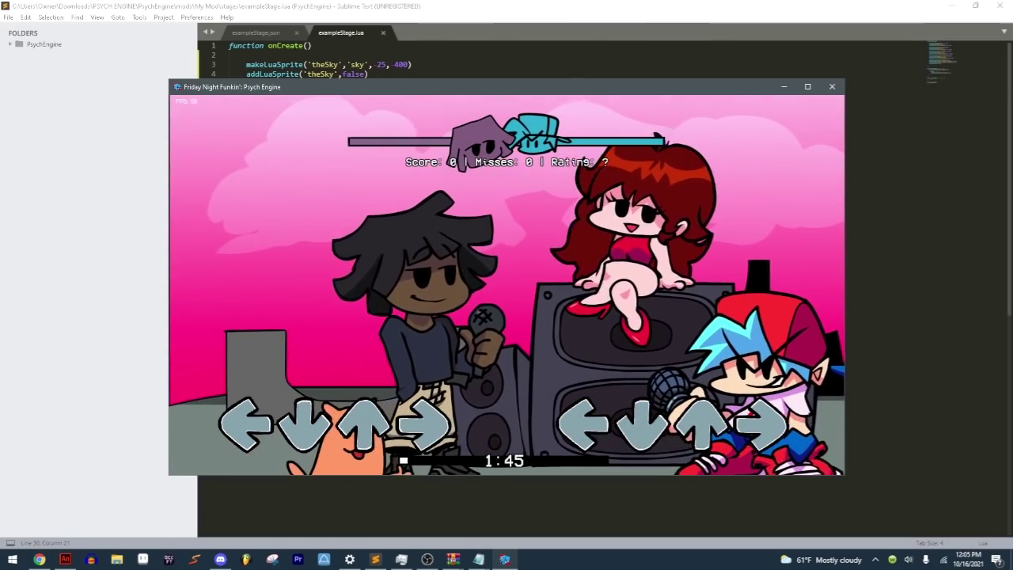
key(Return)
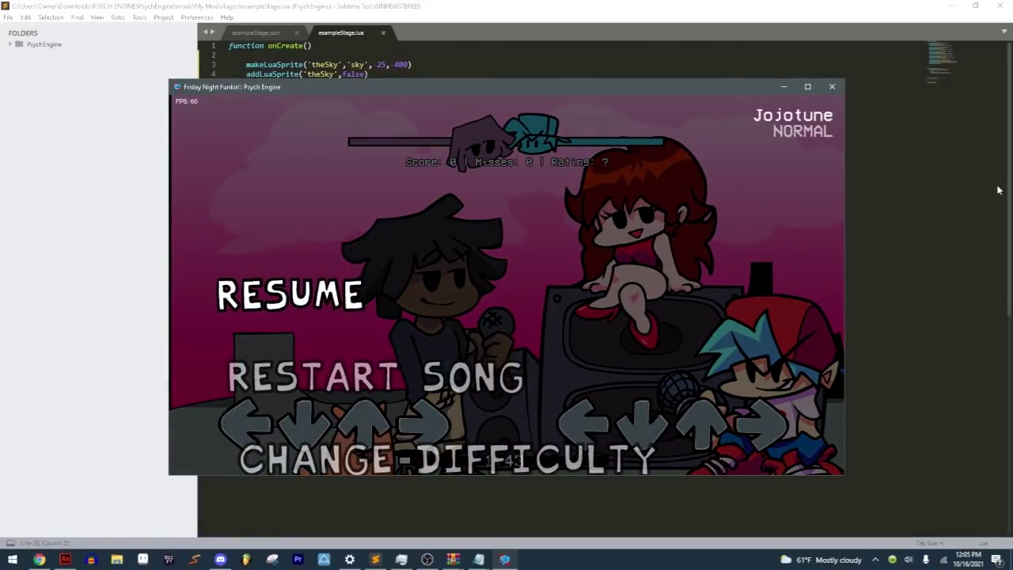
click(997, 190)
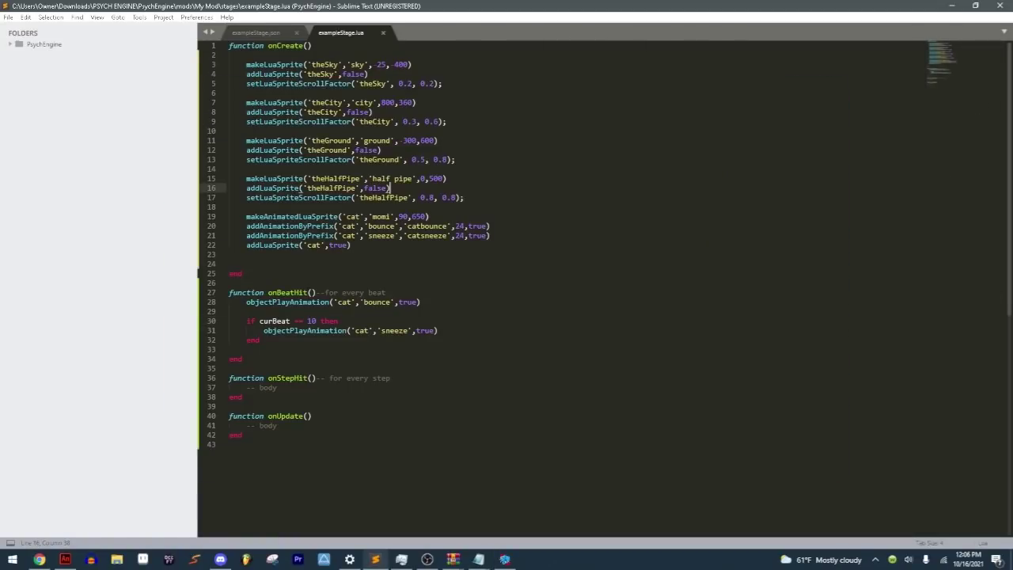
Step: Switch to Chrome and search Google for "sneeze sound effect" in a new tab
click(39, 559)
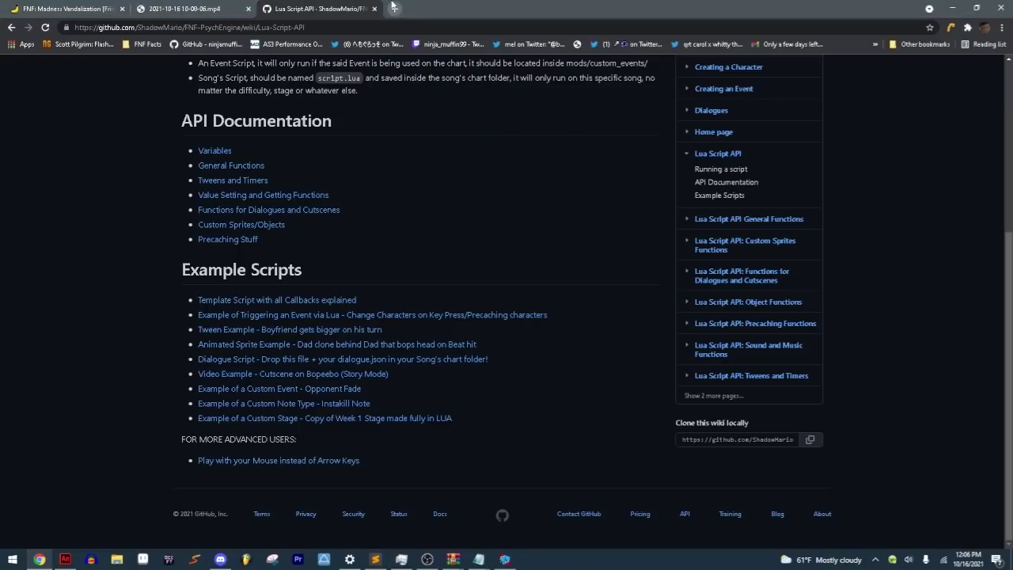
click(393, 6)
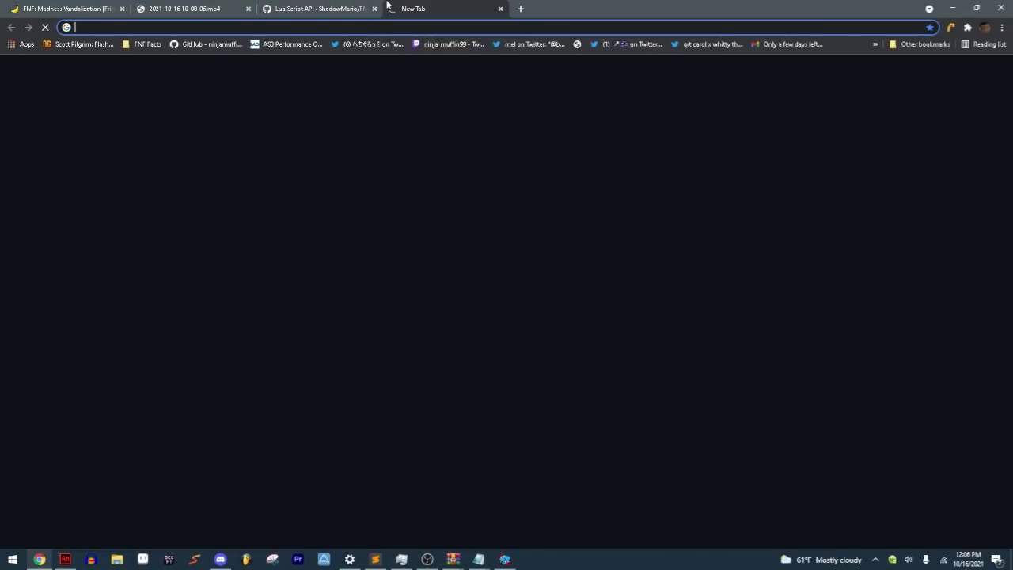
text(sneeze sound effect)
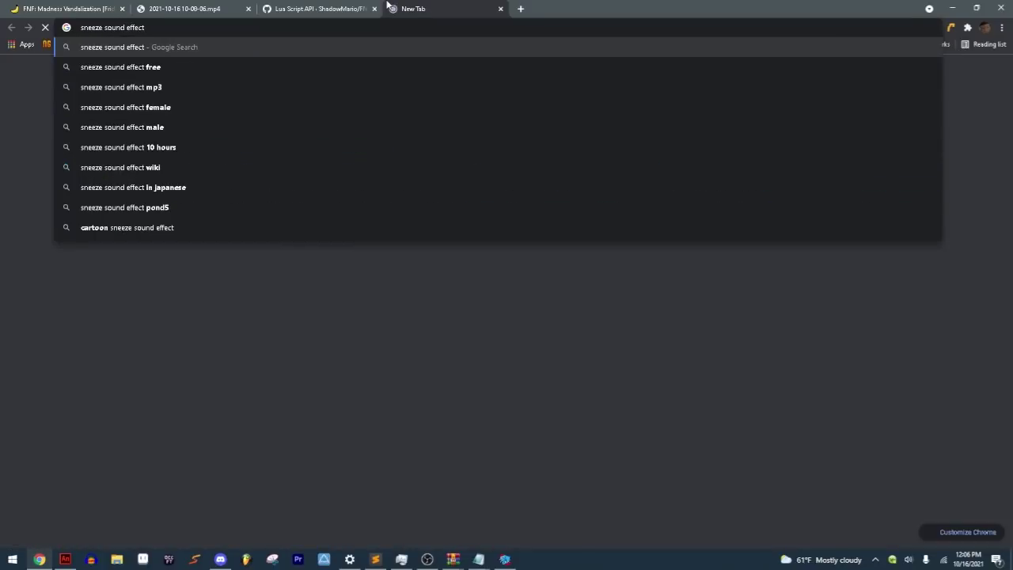
key(Return)
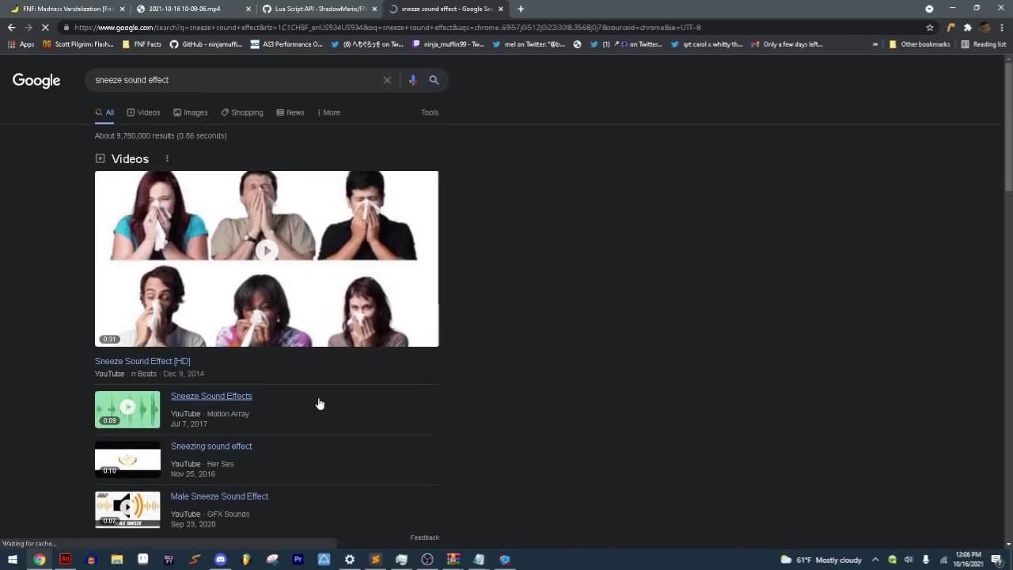
Step: Open Motion Array's "Sneeze Sound Effects" video, launch Audacity, play and pause the video, and close its tab
click(226, 397)
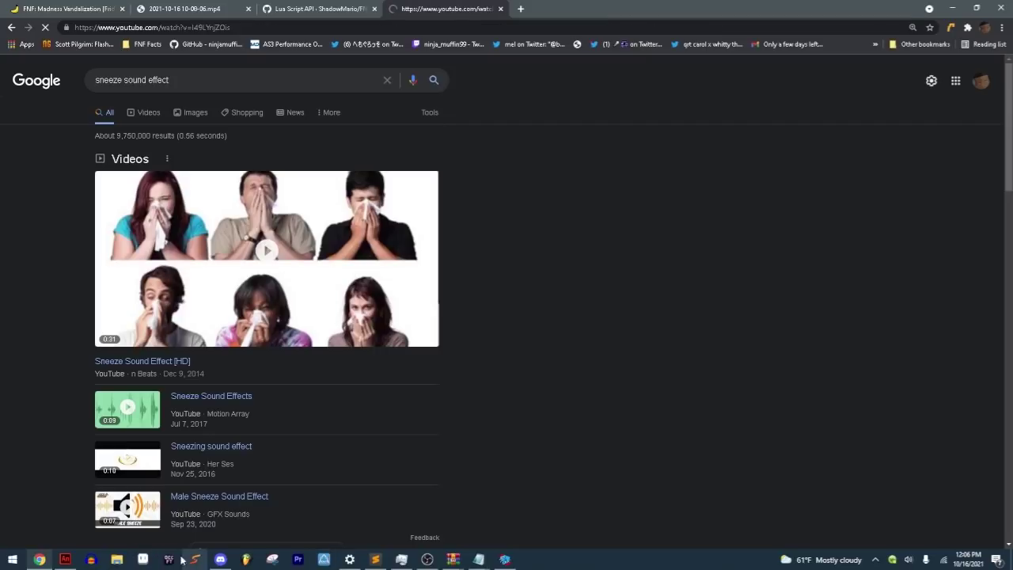
click(91, 559)
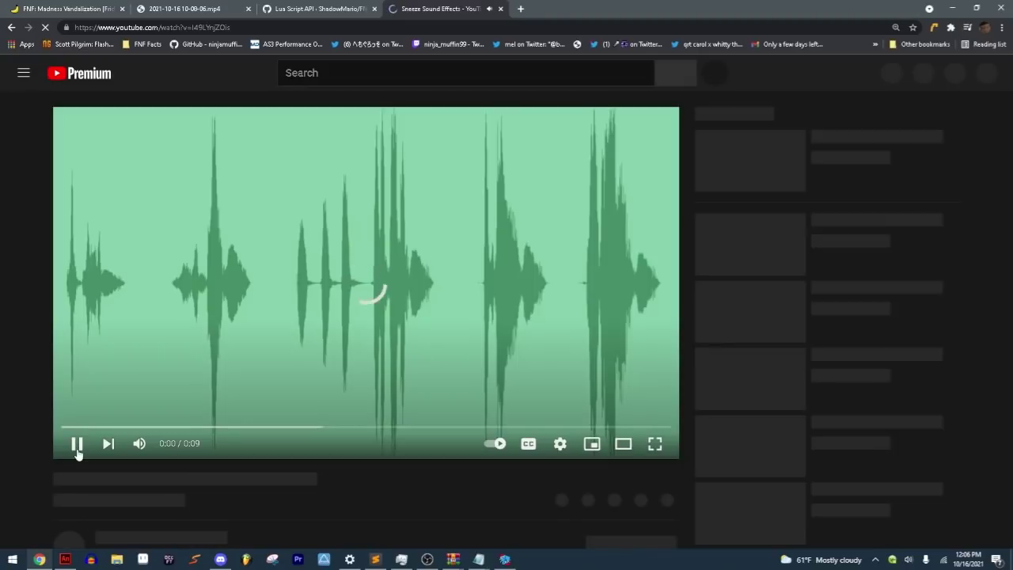
click(77, 446)
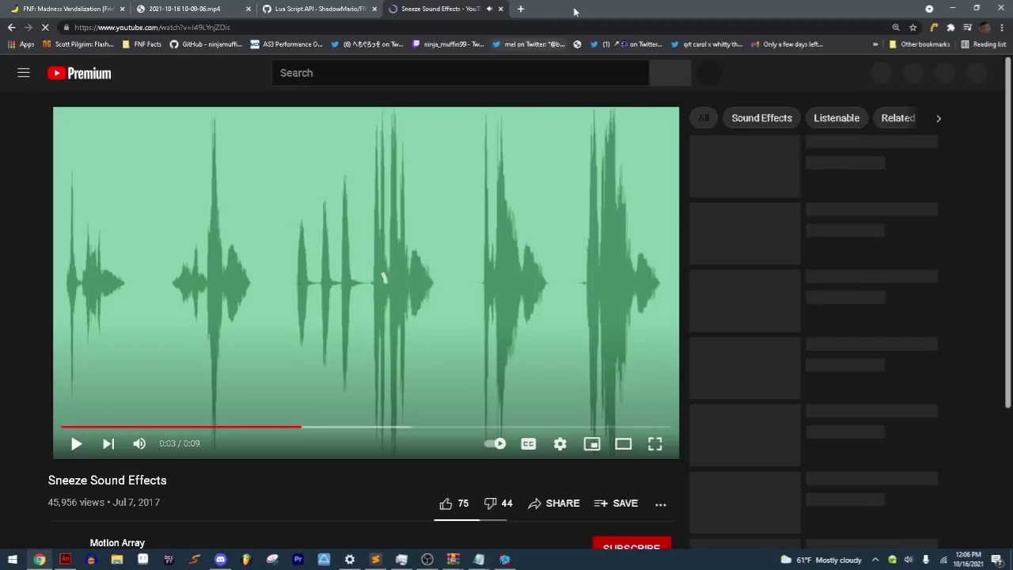
click(500, 9)
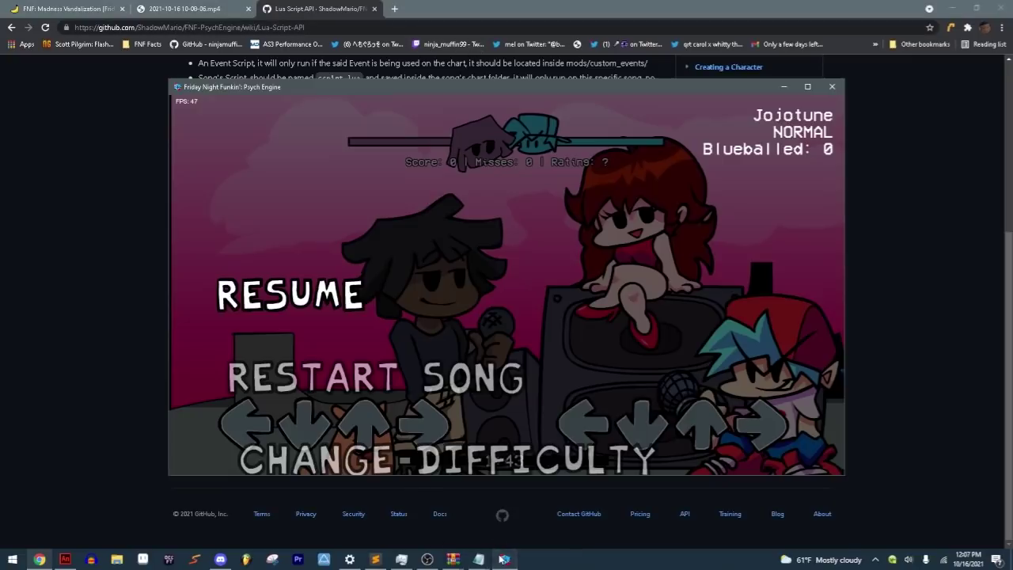
click(504, 559)
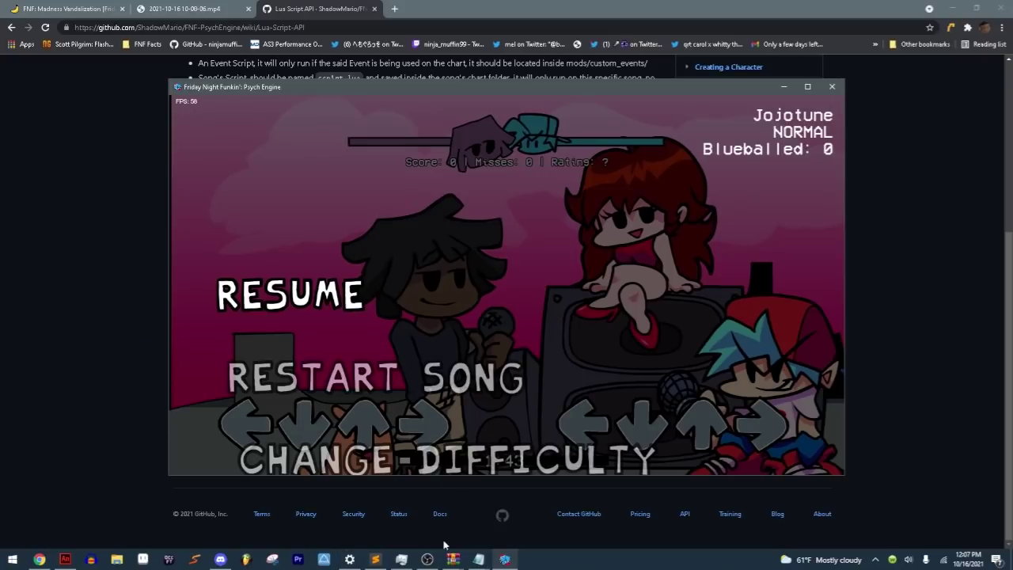
click(427, 559)
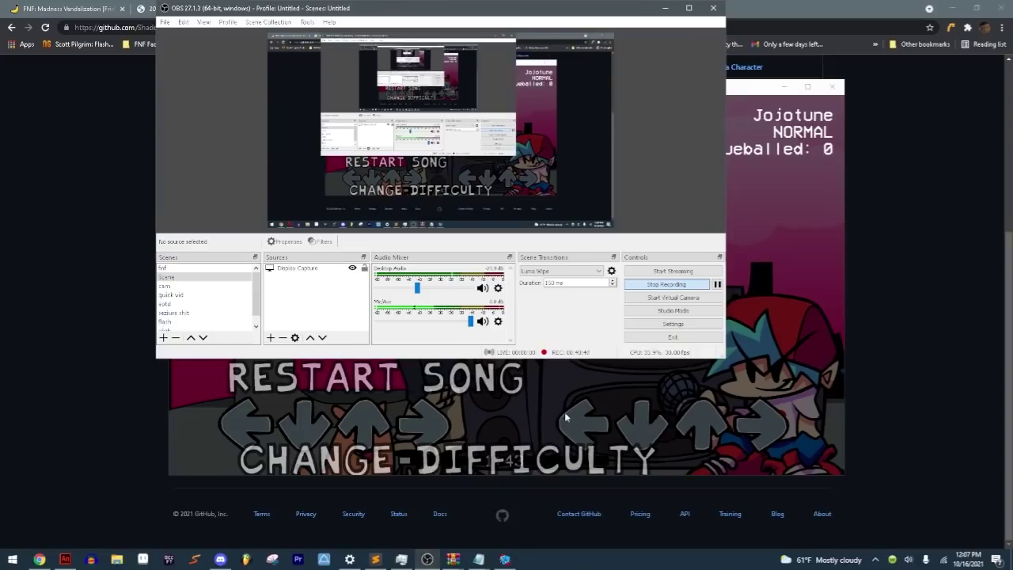
click(606, 398)
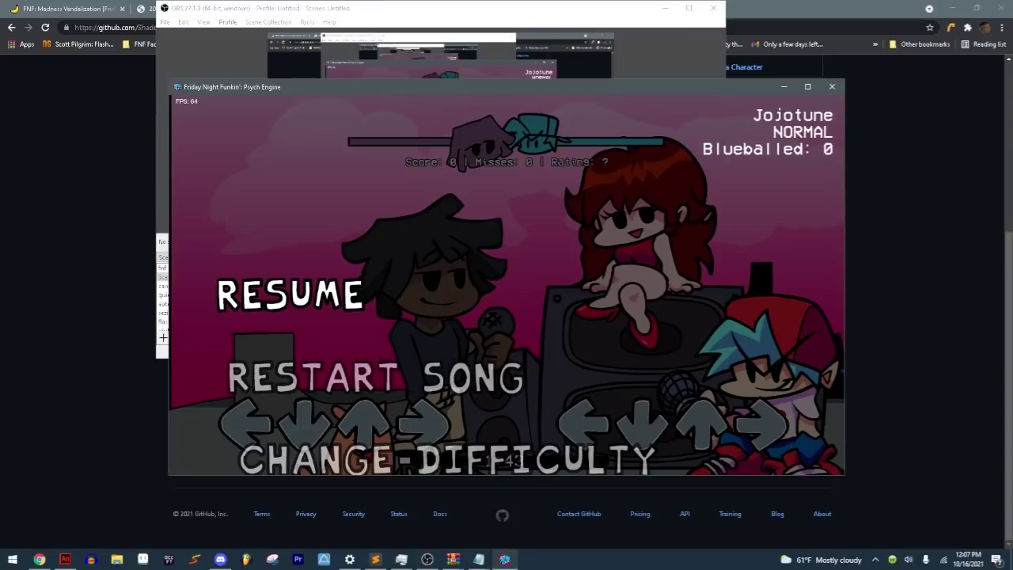
Step: In Sublime Text, add a playSound() call on a new line below the cat's sneeze animation in the curBeat condition
click(377, 558)
click(356, 246)
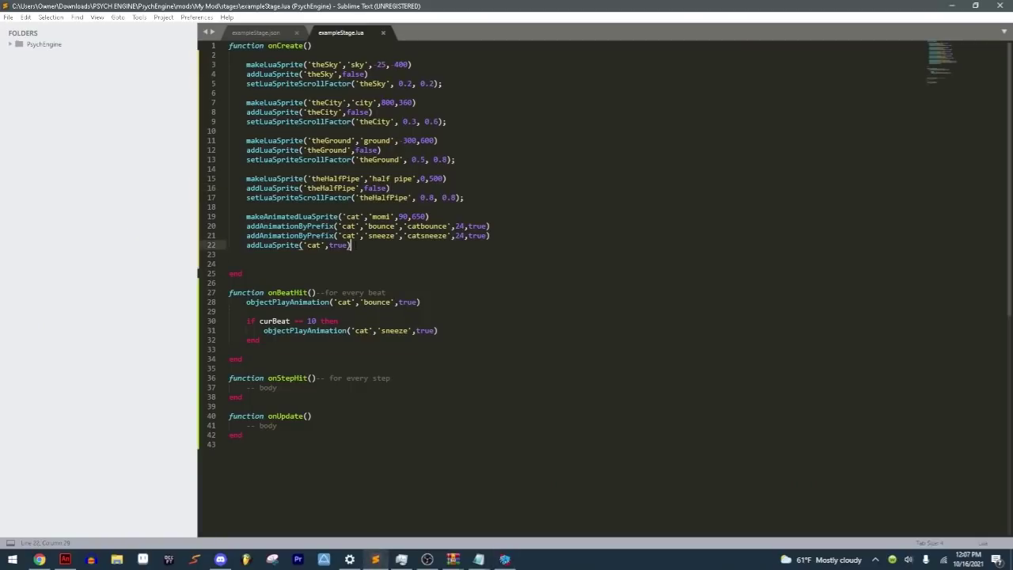
click(437, 330)
key(Return)
text(pl)
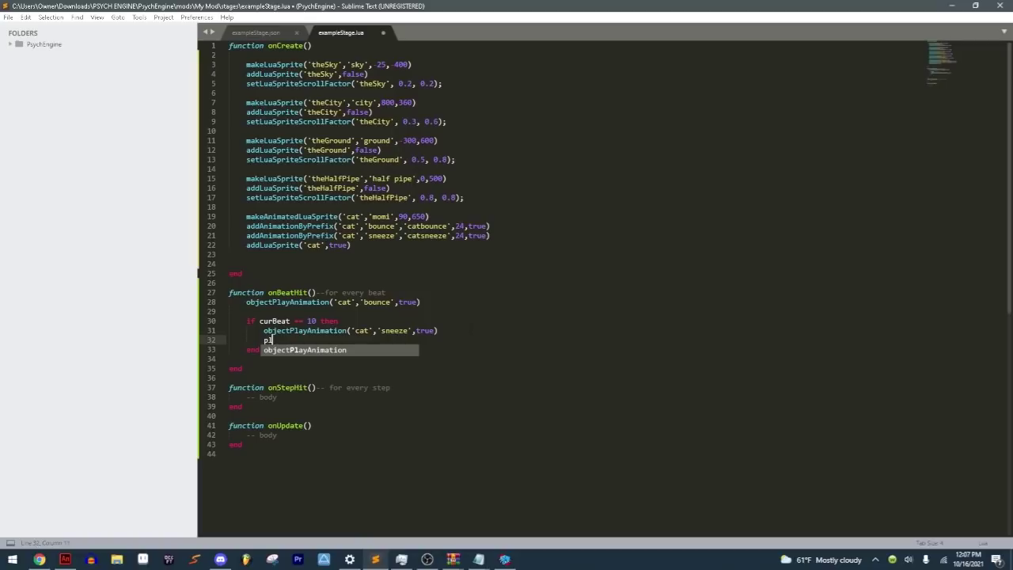
text(aySound(')
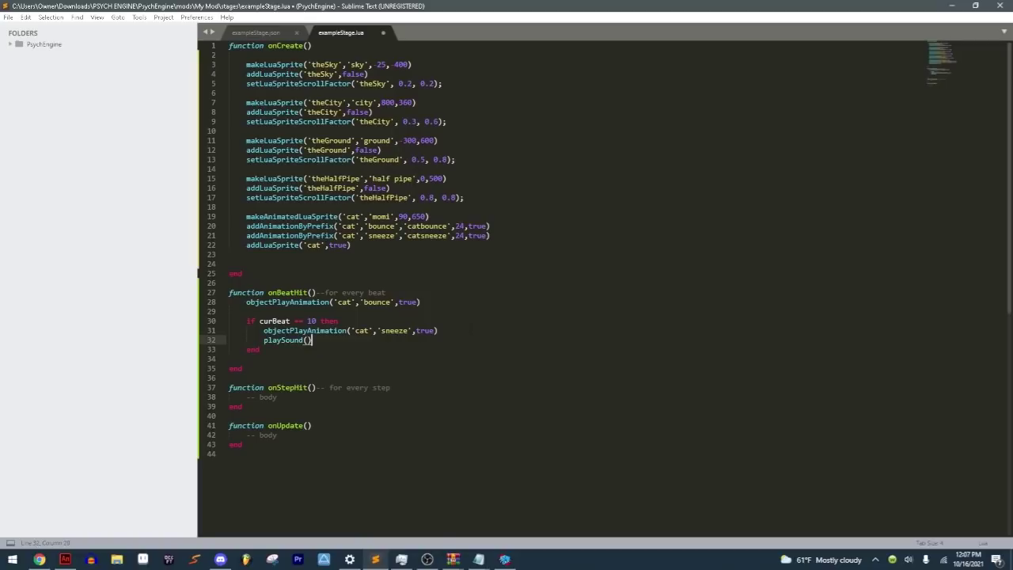
text(soundname)
key(ctrl+z)
key(ctrl+z)
drag(304, 339, 383, 330)
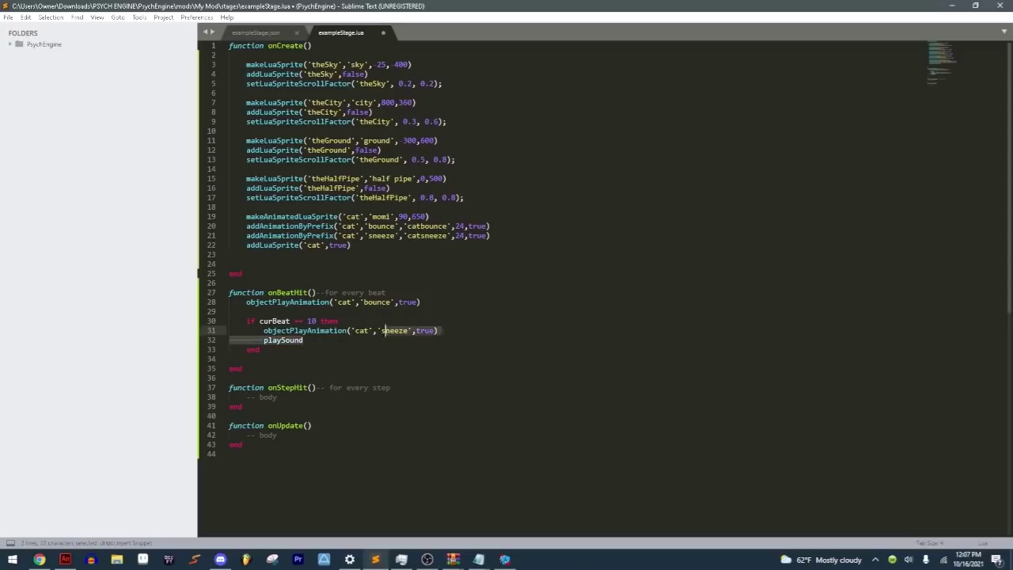
click(315, 346)
text(()
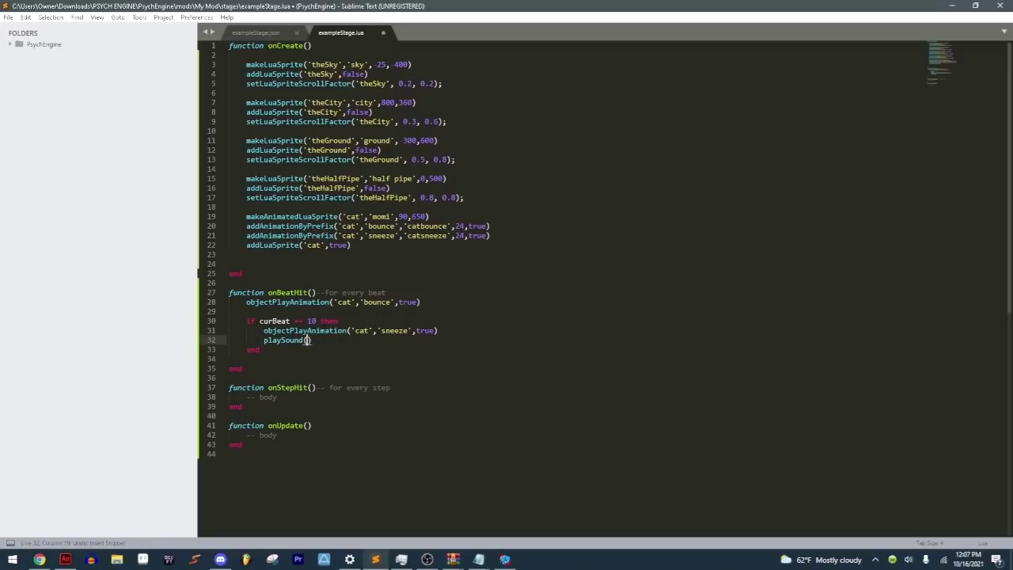
Step: Give the playSound call the arguments 'soundTag' and 'soundName'
text(')
text(soundTag)
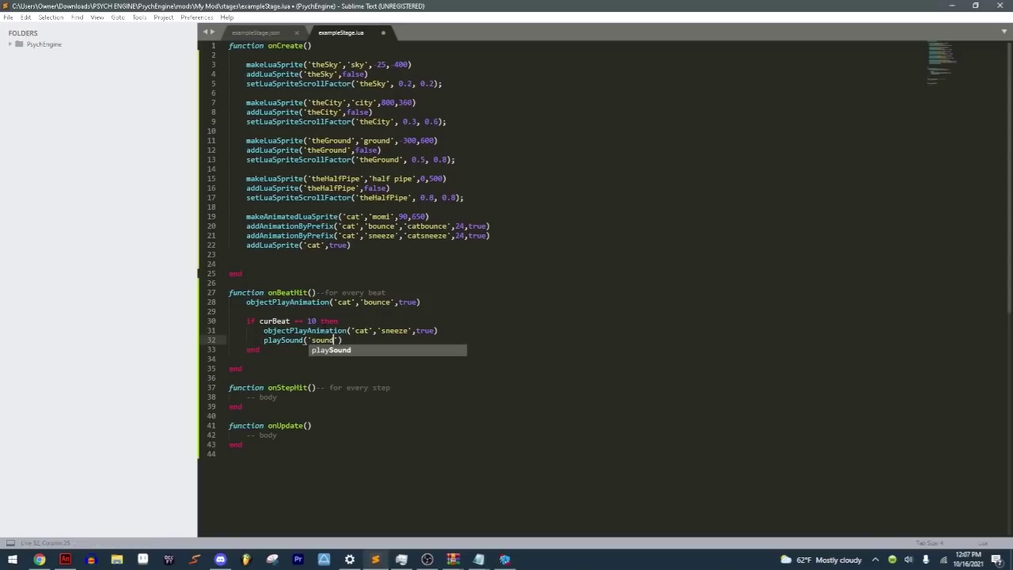
text(, ')
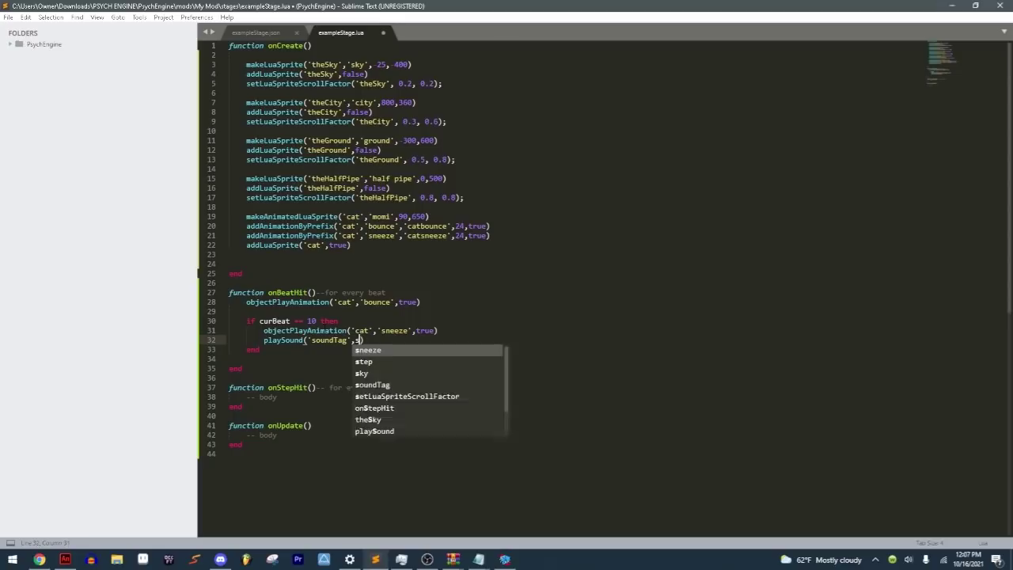
text(sound)
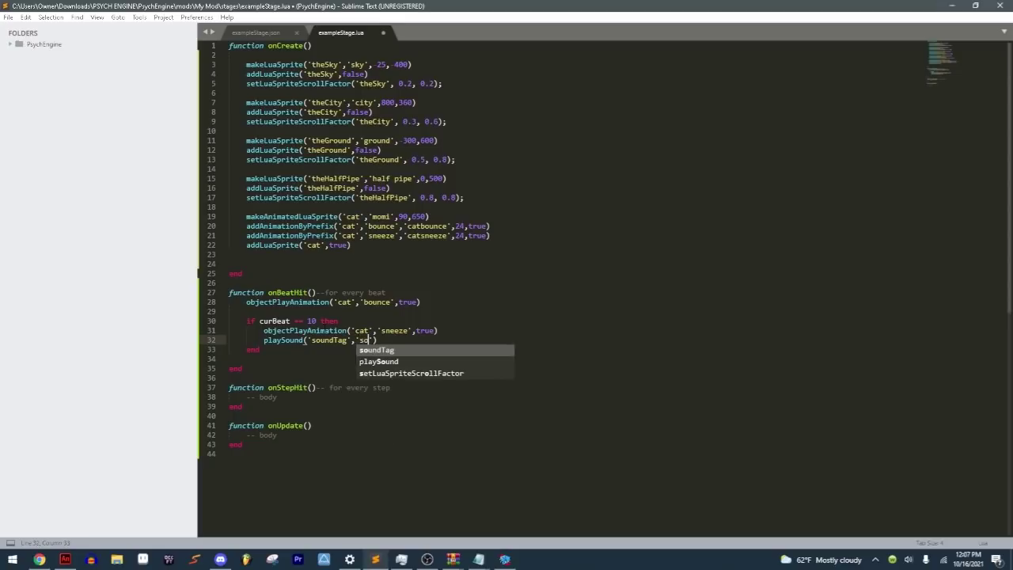
text(Sc)
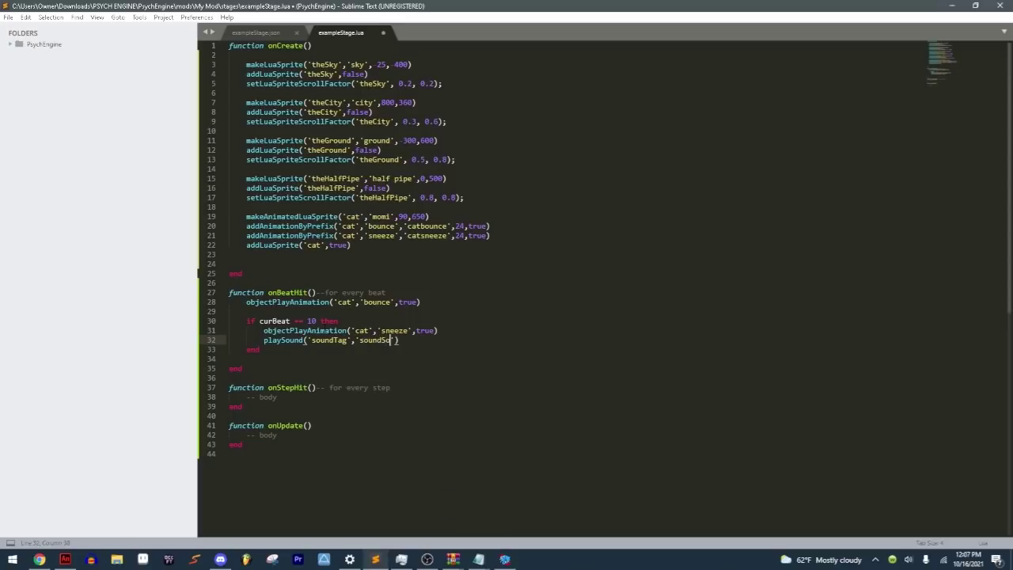
key(BackSpace)
key(BackSpace)
text(Name)
Step: Undo the added playSound line and save the script
key(ctrl+z)
key(ctrl+z)
key(ctrl+z)
key(ctrl+s)
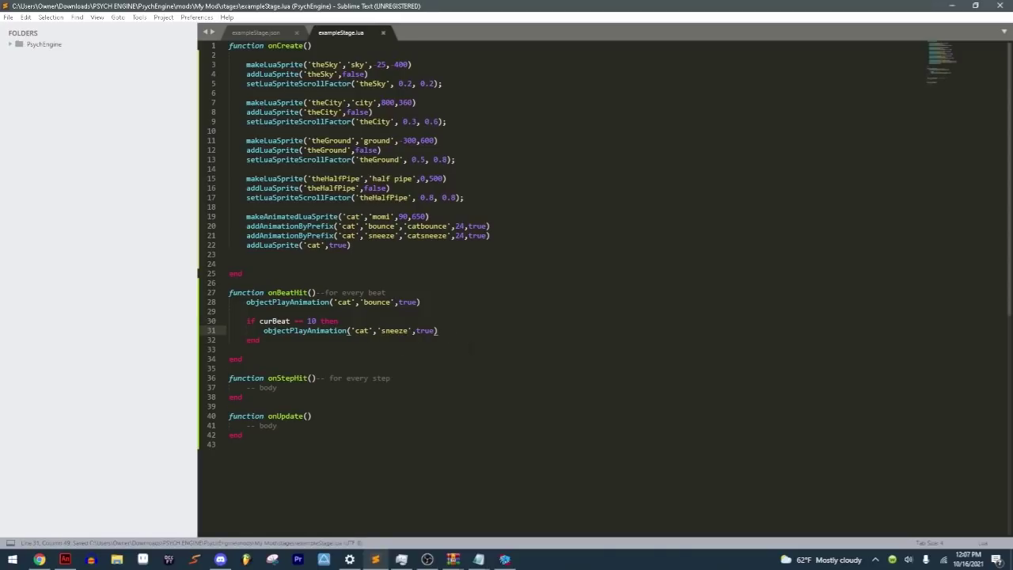
Step: Duplicate the curBeat sneeze condition block five times inside onBeatHit
click(310, 320)
drag(276, 341, 229, 311)
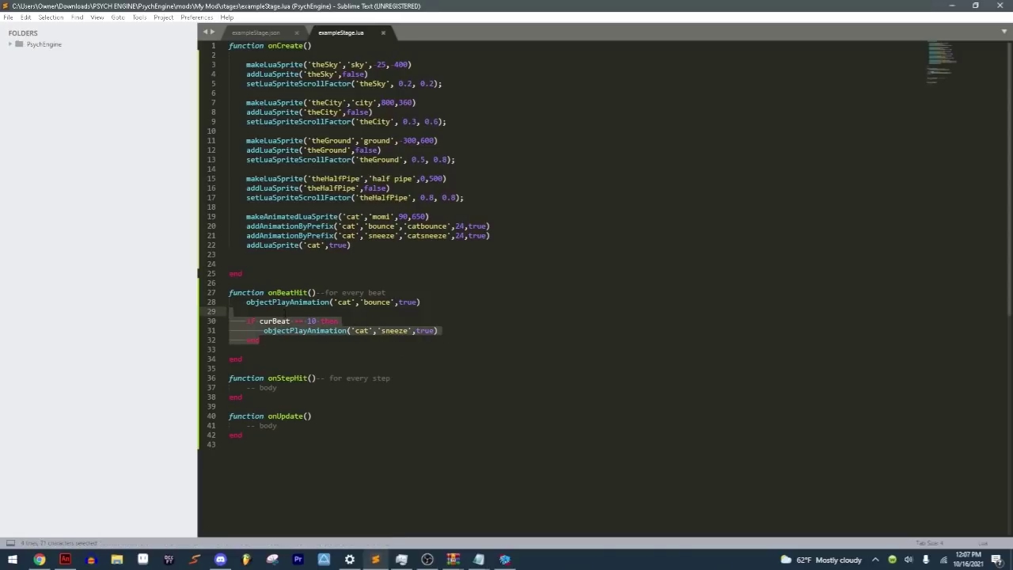
key(ctrl+shift+d)
key(ctrl+shift+d)
key(ctrl+shift+d)
key(ctrl+shift+d)
key(ctrl+shift+d)
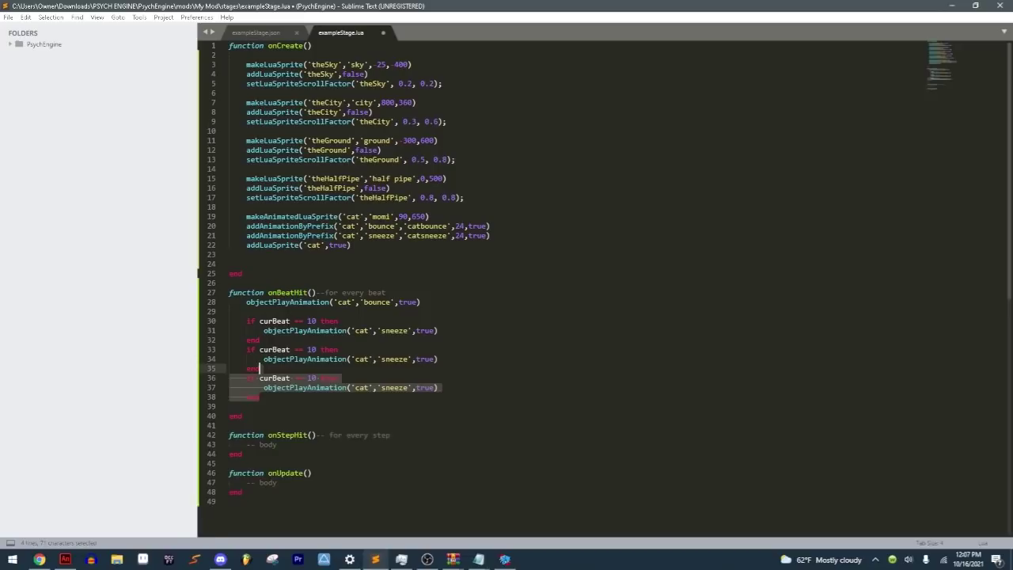
Step: Set the curBeat value to 22 in the second sneeze condition and 40 in the third
double_click(311, 349)
text(22)
click(311, 377)
double_click(311, 377)
text(40)
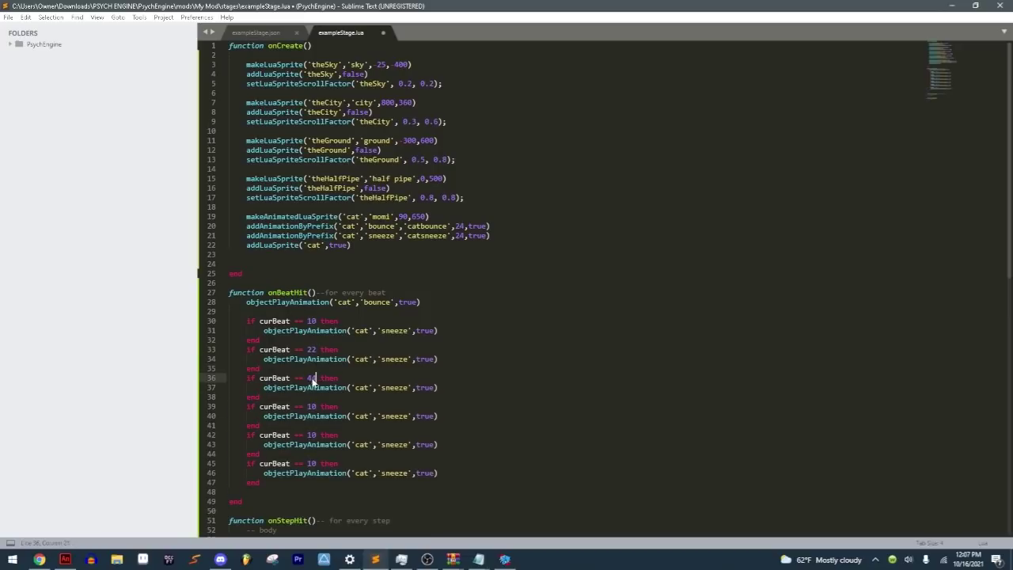
Step: Undo the duplicated sneeze conditions back to the single beat-10 block without playSound and save the script
key(ctrl+z)
key(ctrl+z)
key(ctrl+z)
key(ctrl+z)
key(ctrl+z)
key(ctrl+z)
key(ctrl+z)
key(ctrl+z)
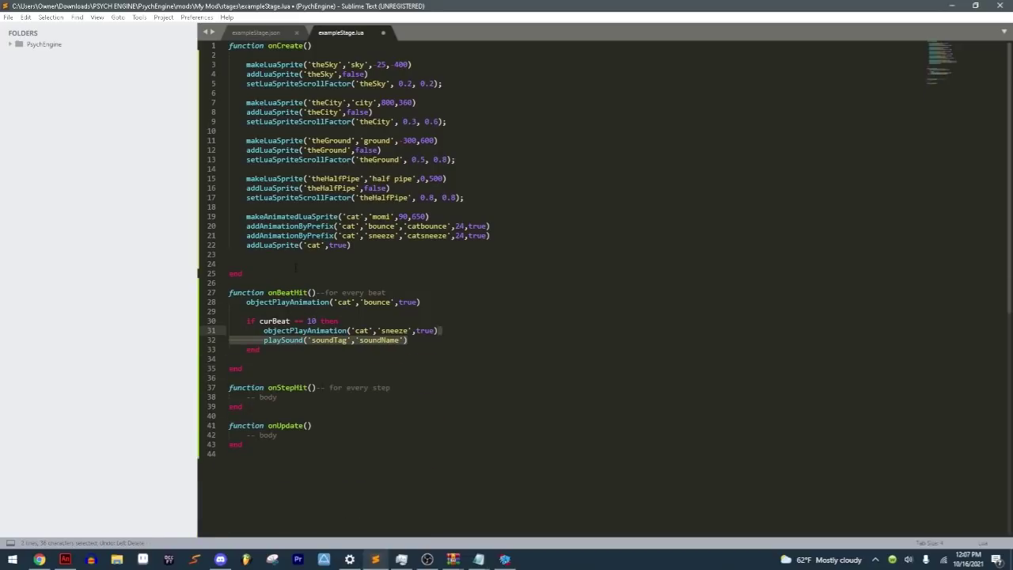
key(ctrl+z)
key(ctrl+s)
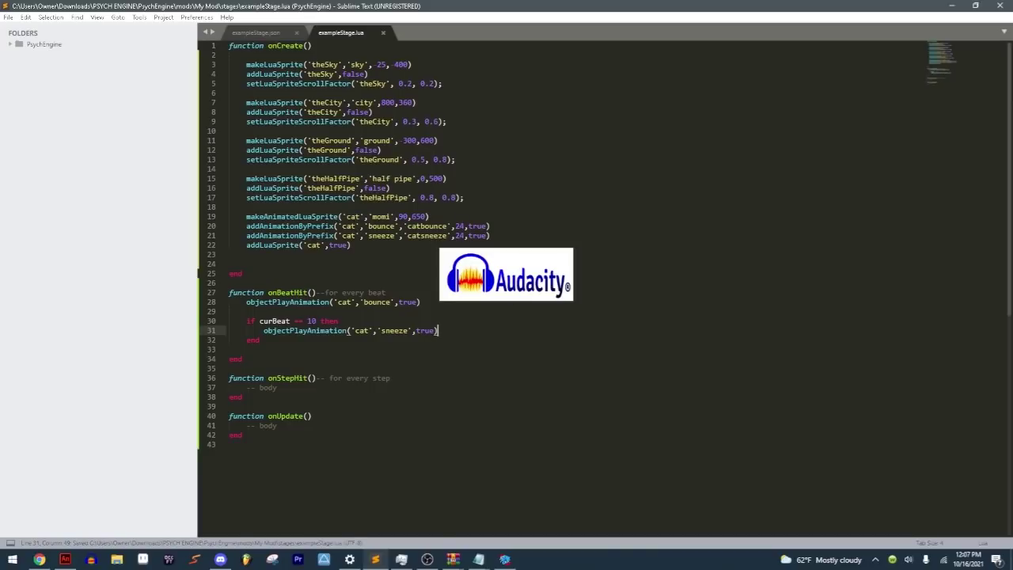
Step: Dismiss Audacity's welcome dialog and return to the stage script in Sublime Text
drag(315, 321, 295, 322)
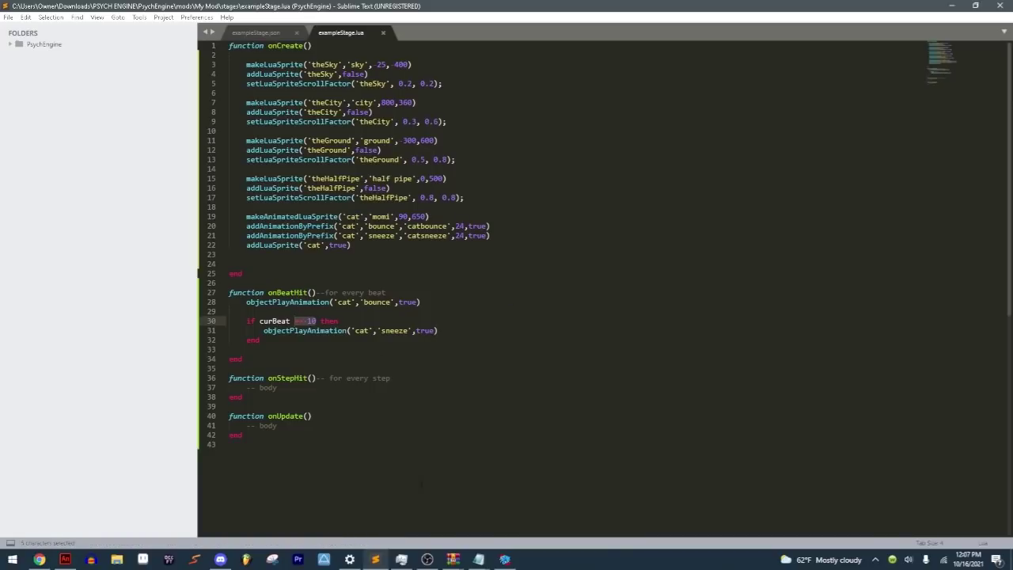
click(297, 321)
click(307, 302)
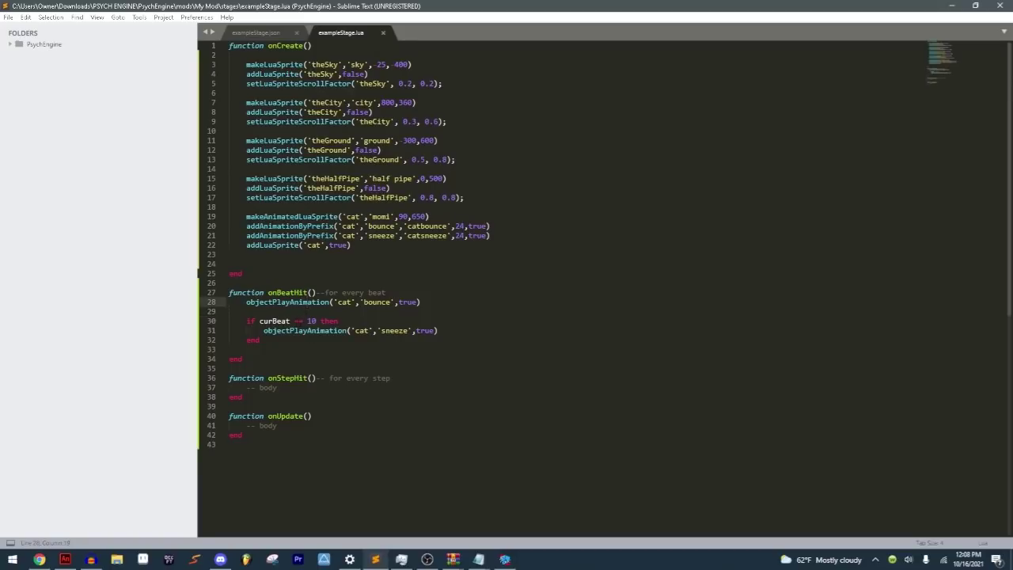
drag(295, 321, 315, 321)
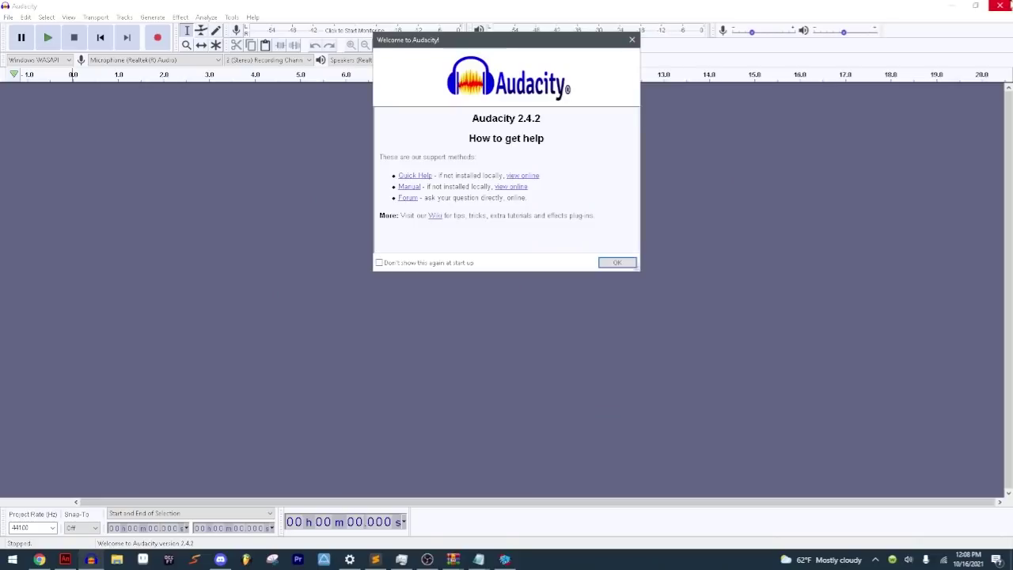
click(616, 262)
key(alt+Tab)
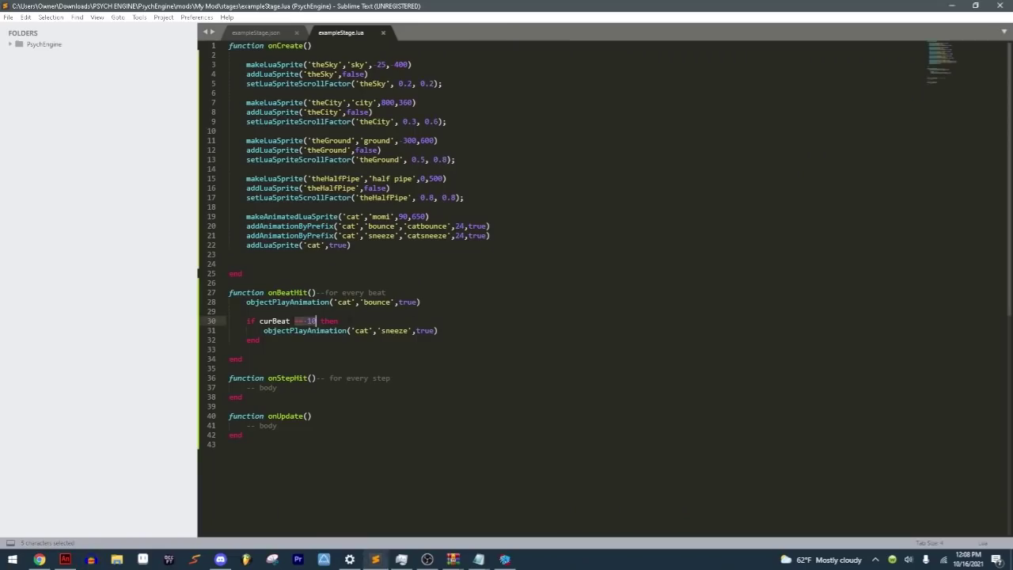
Step: Change the sneeze condition to curBeat % 8 == 4 and save the script
drag(298, 320, 316, 321)
key(BackSpace)
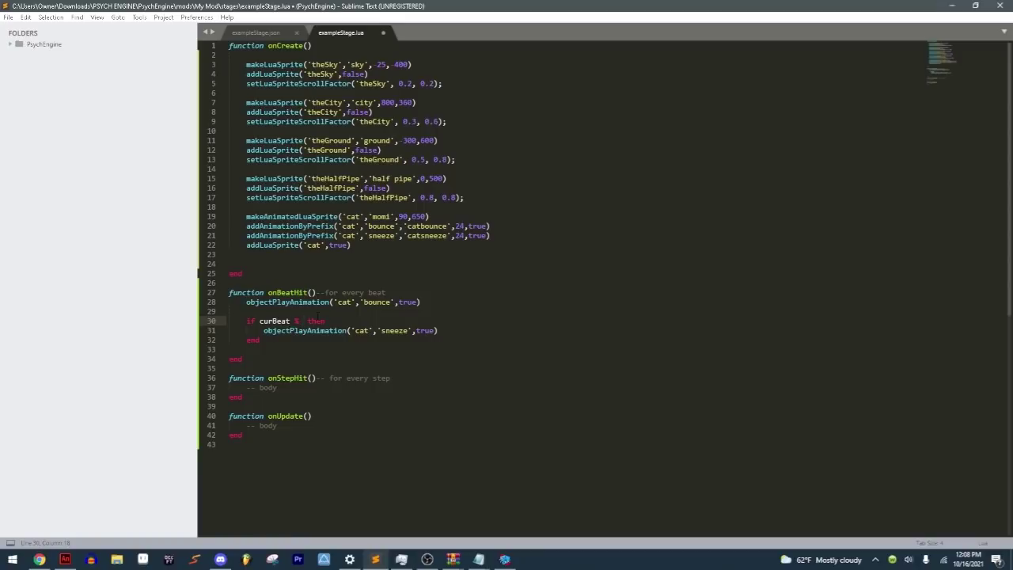
text(16)
key(BackSpace)
key(BackSpace)
text(8 )
text(==)
text( 5)
key(ctrl+s)
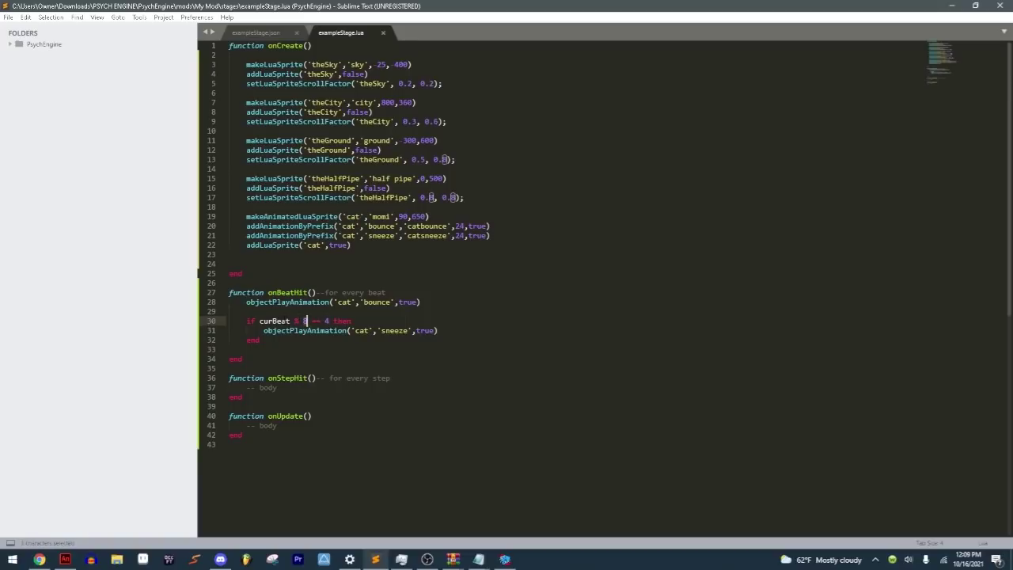
drag(260, 320, 290, 321)
double_click(305, 321)
click(290, 321)
click(277, 386)
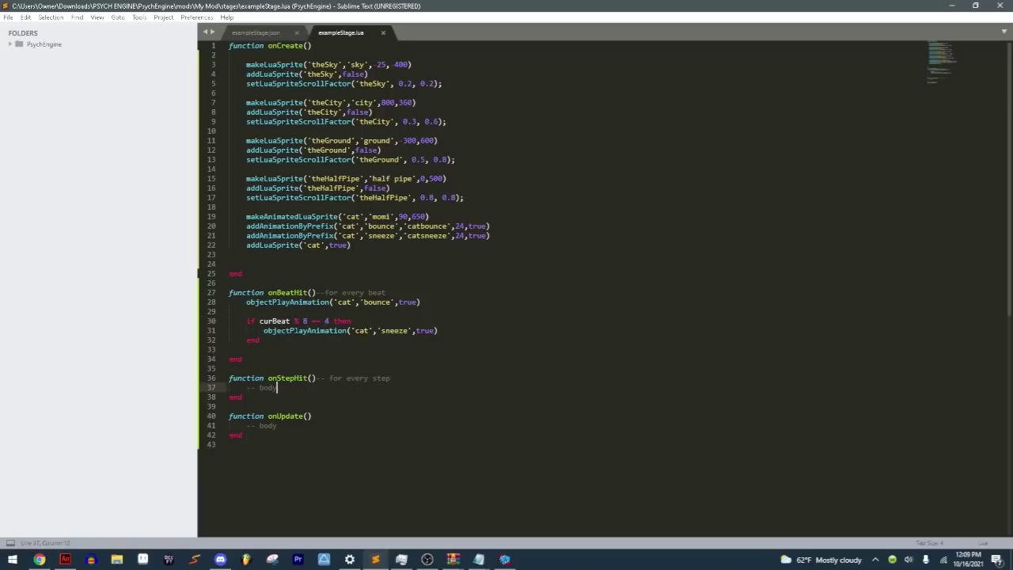
drag(294, 330, 440, 330)
click(228, 368)
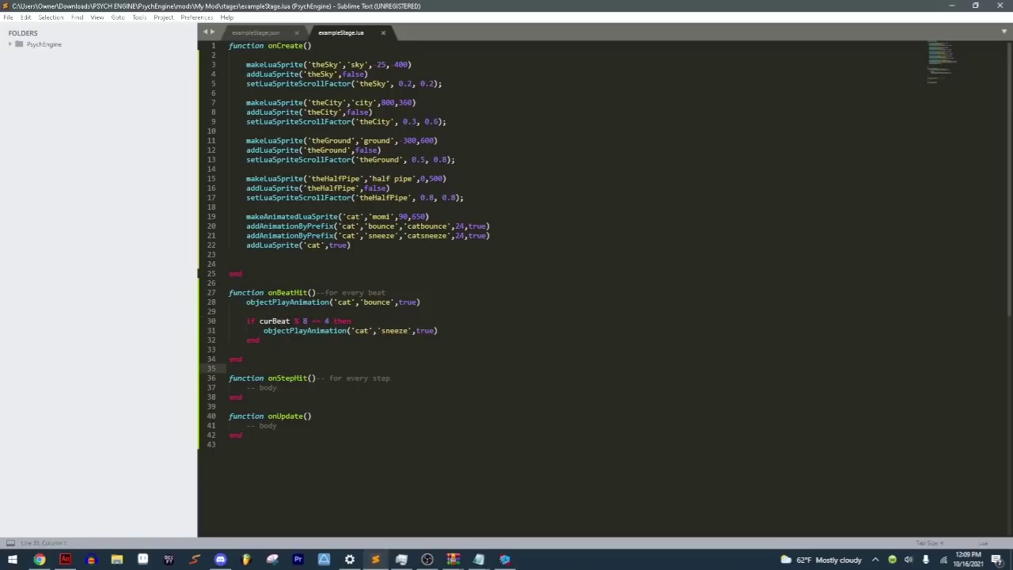
double_click(304, 320)
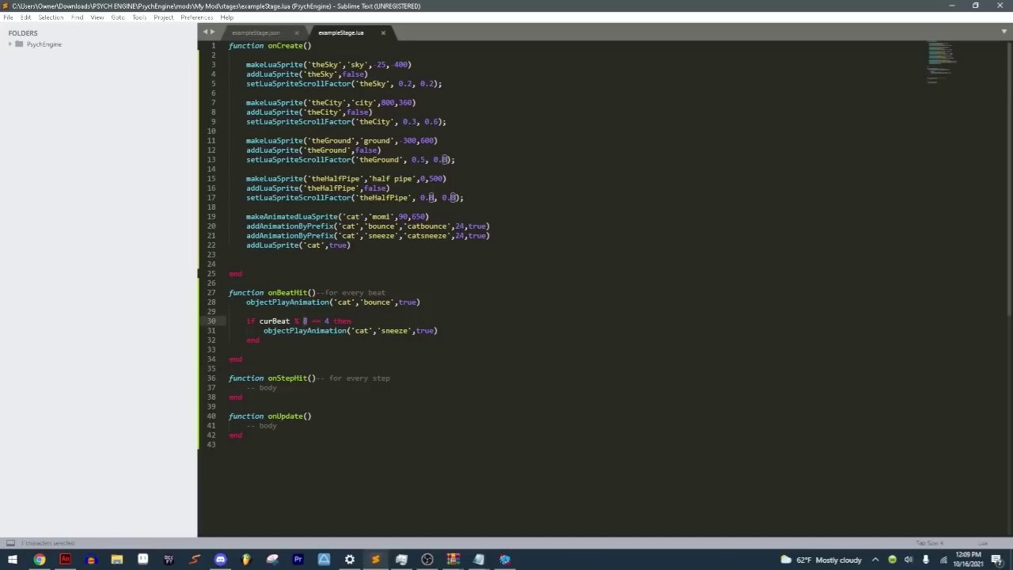
Step: Switch to Psych Engine and restart the song to test the cat's repeating sneeze
key(alt+Tab)
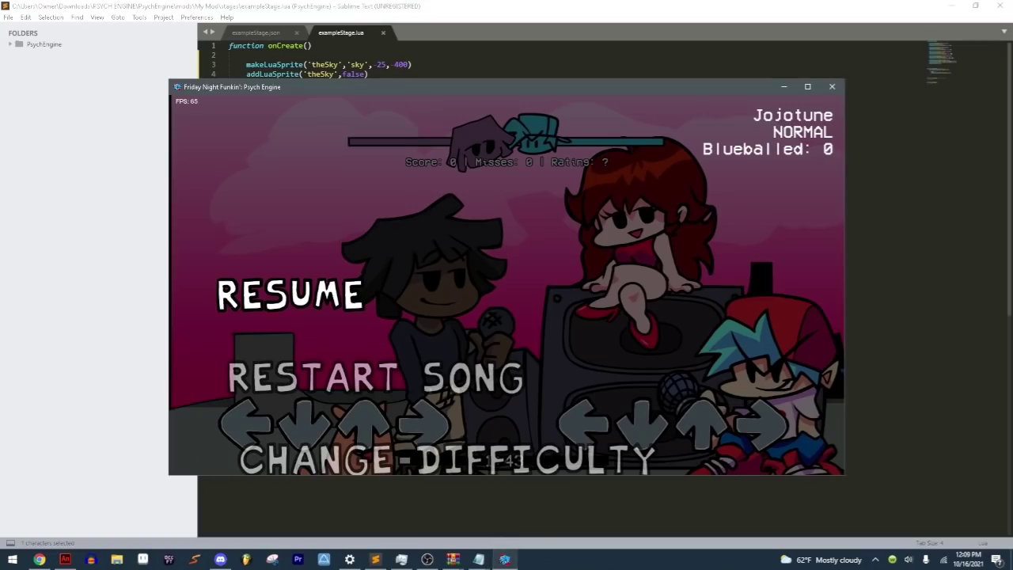
key(Down)
key(Return)
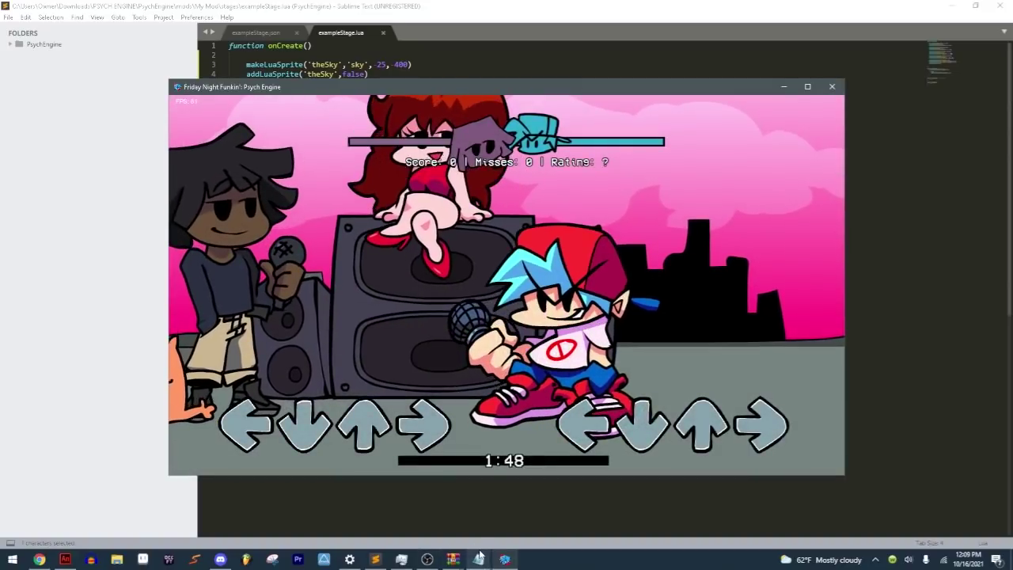
mouse_move(478, 558)
mouse_move(460, 535)
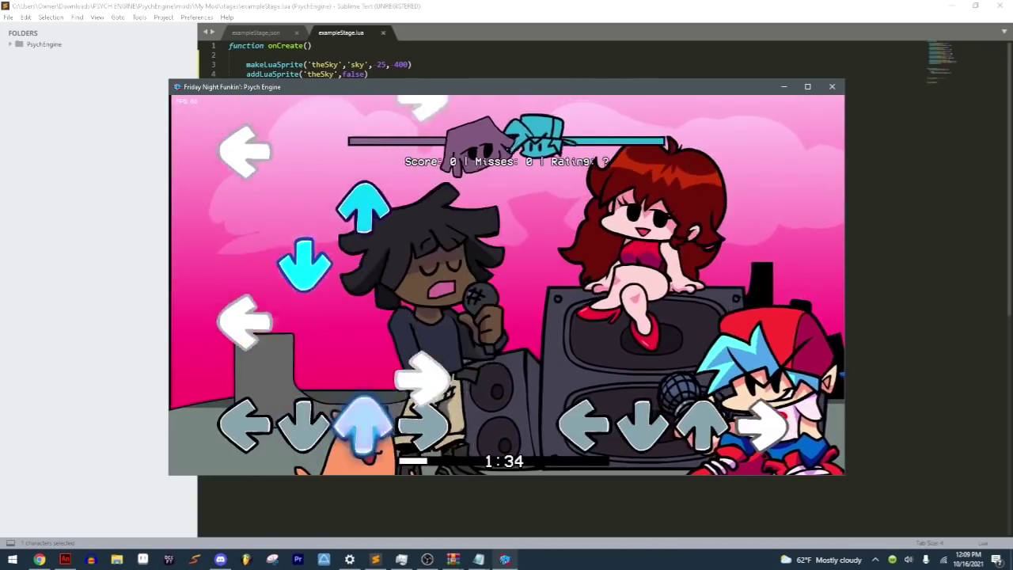
Step: Play some of Boyfriend's arrow notes during the test run and pause the song
key(Up)
key(Right)
key(Down)
key(Up)
key(Down)
key(Right)
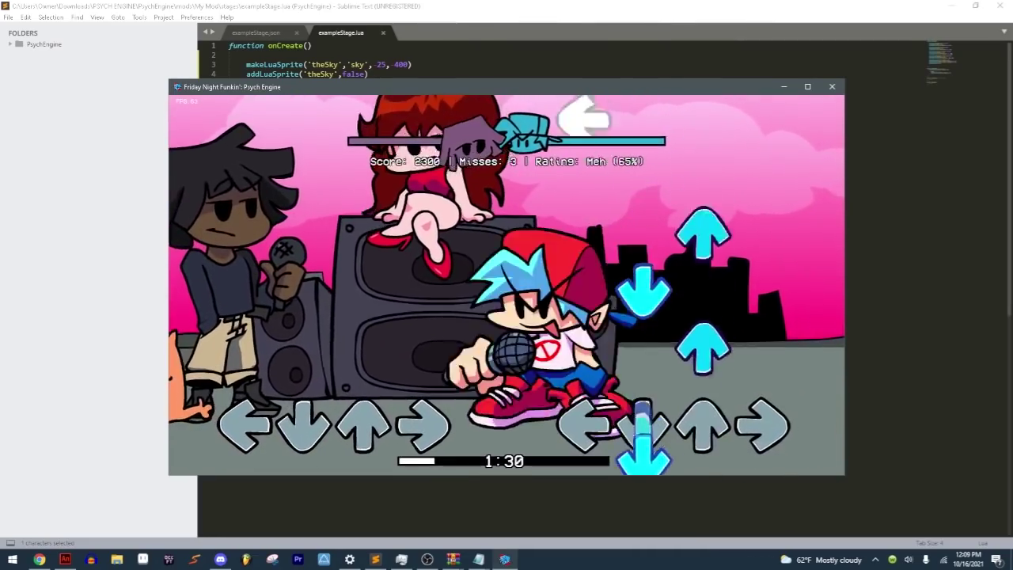
key(Return)
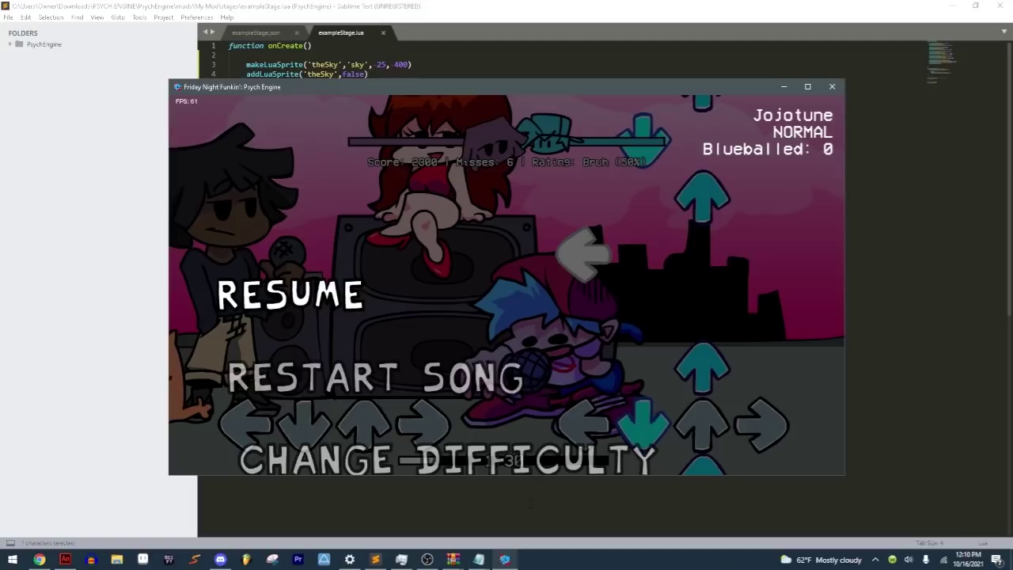
Step: Return to exampleStage.lua in Sublime Text and place the cursor at the end of the sneeze condition block
click(427, 559)
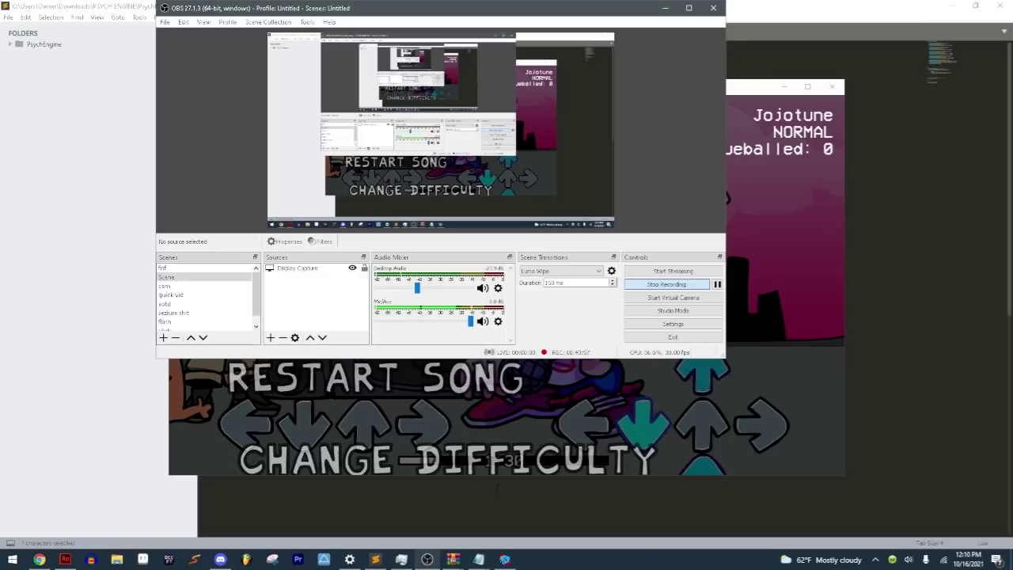
key(alt+Tab)
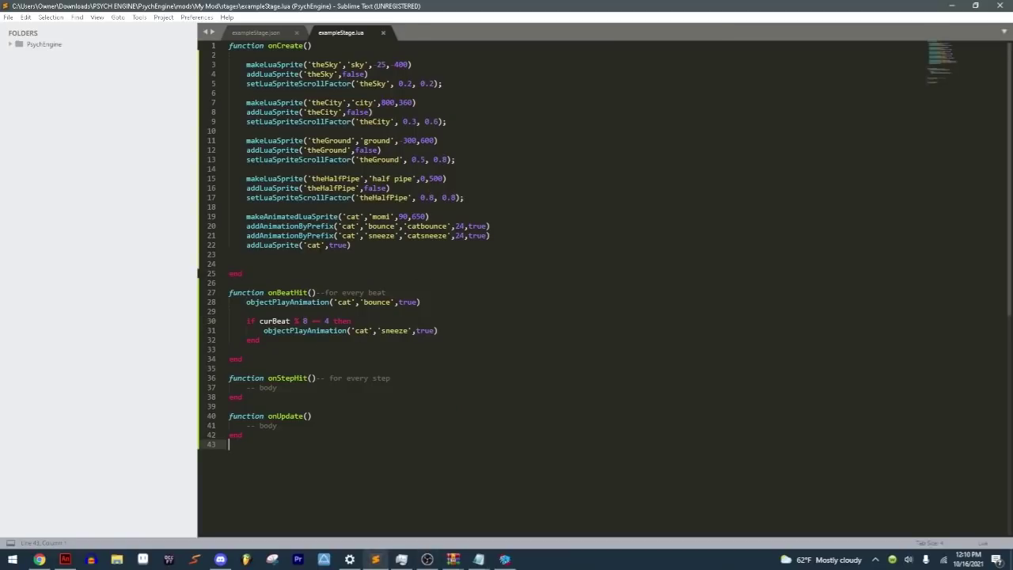
click(279, 341)
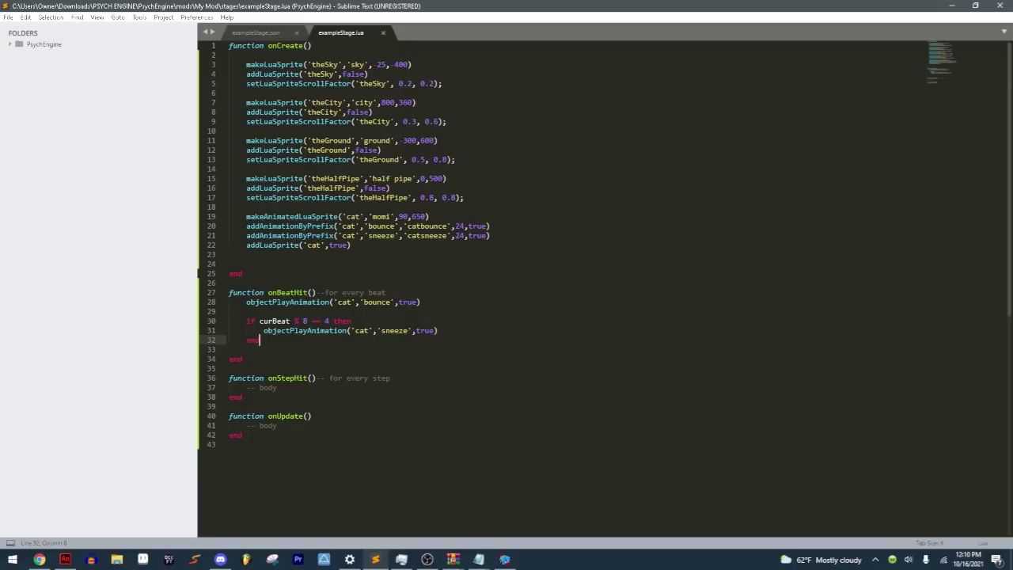
Step: Add setProperty('cat.x',30) below the sneeze animation line inside the curBeat condition and save the script
click(456, 327)
key(Return)
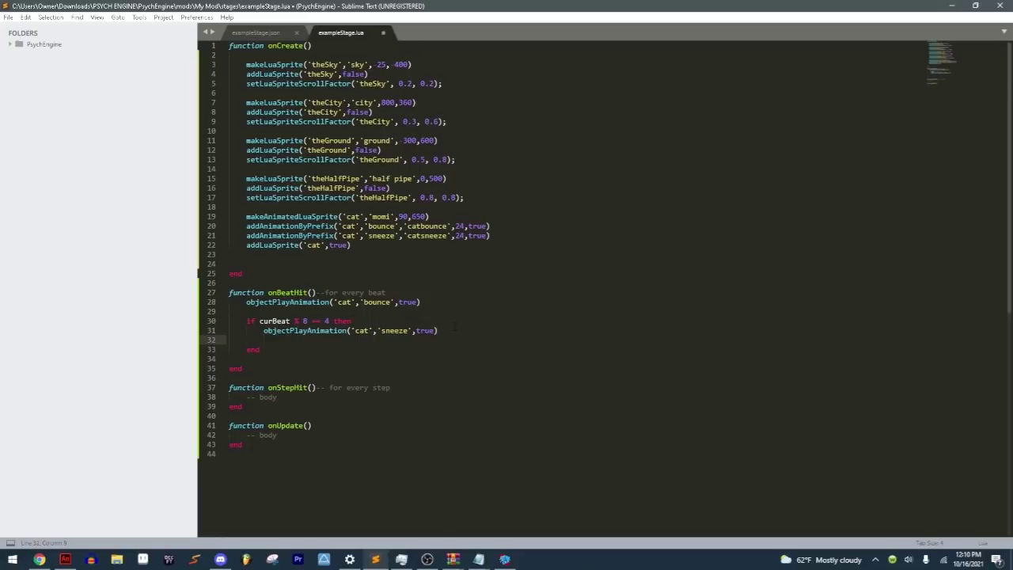
text(setP)
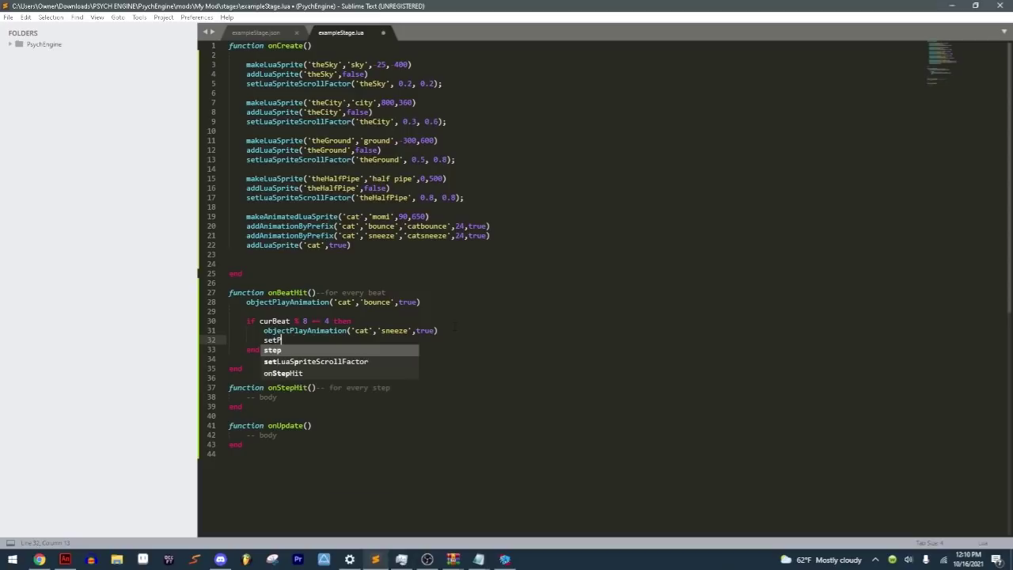
text(roperty()
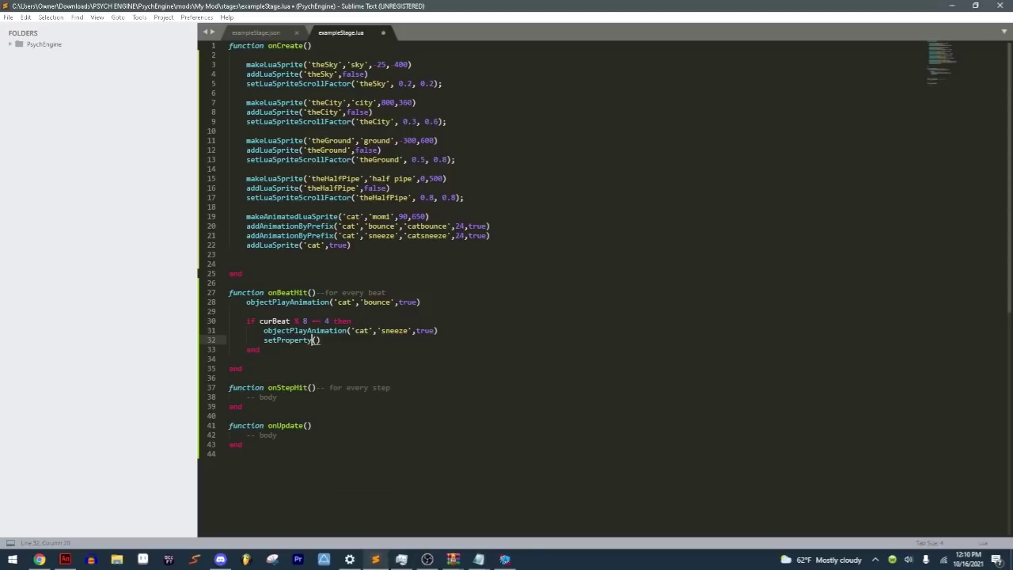
key(shift+Left)
key(shift+Left)
key(shift+Left)
key(shift+Left)
key(shift+Left)
key(shift+Left)
key(shift+Left)
key(shift+Left)
key(shift+Left)
key(shift+Left)
key(Right)
text(cat.x',30)
key(ctrl+s)
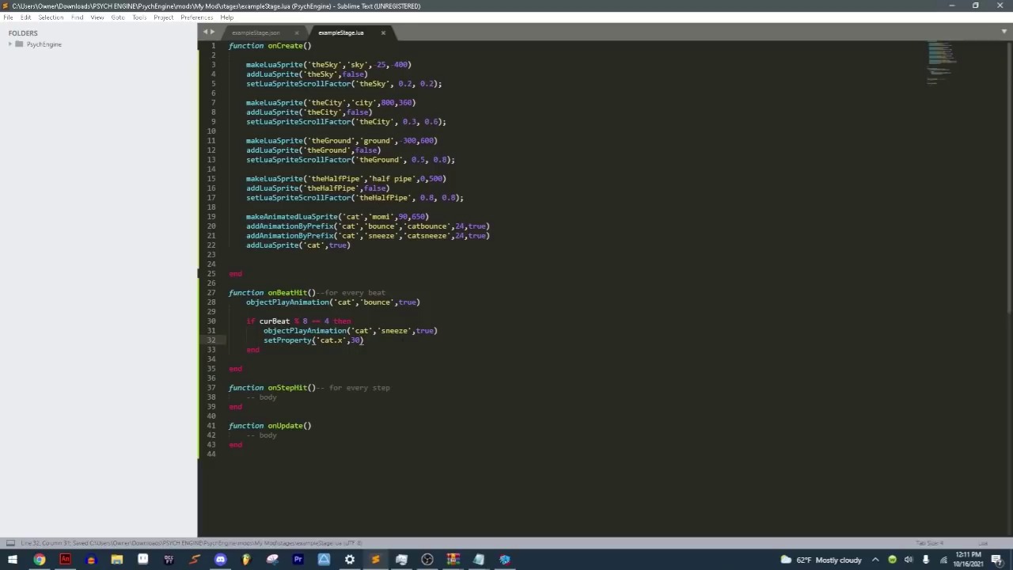
key(Right)
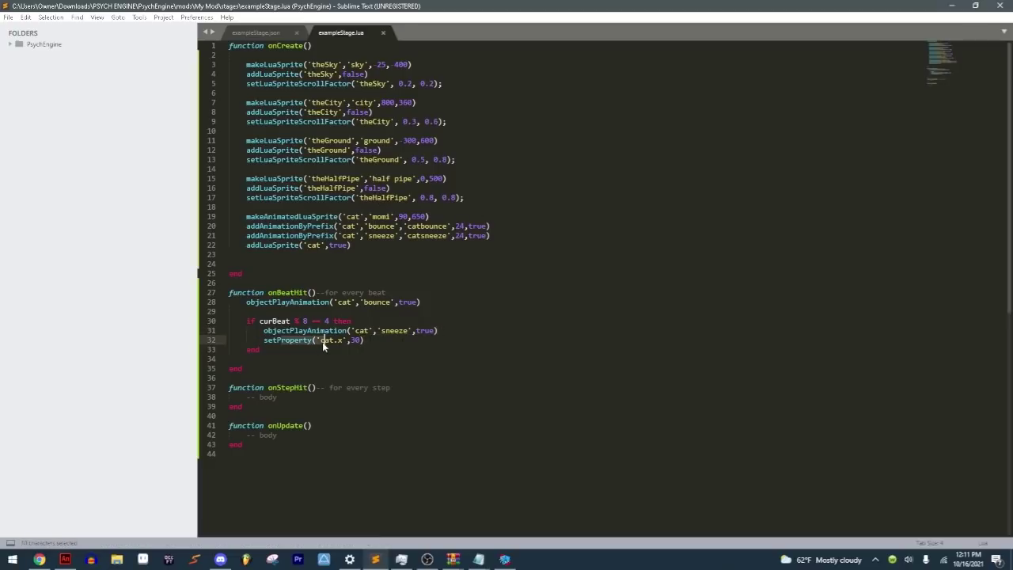
Step: Try replacing the x property in the setProperty call with cat.animation.curAnim.frame
click(336, 340)
drag(321, 340, 342, 340)
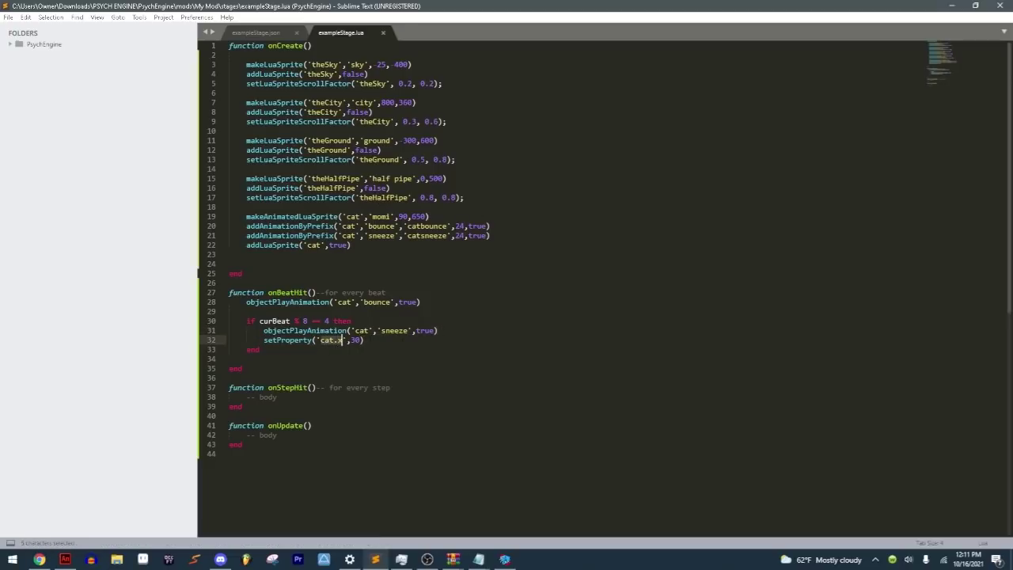
click(345, 340)
key(BackSpace)
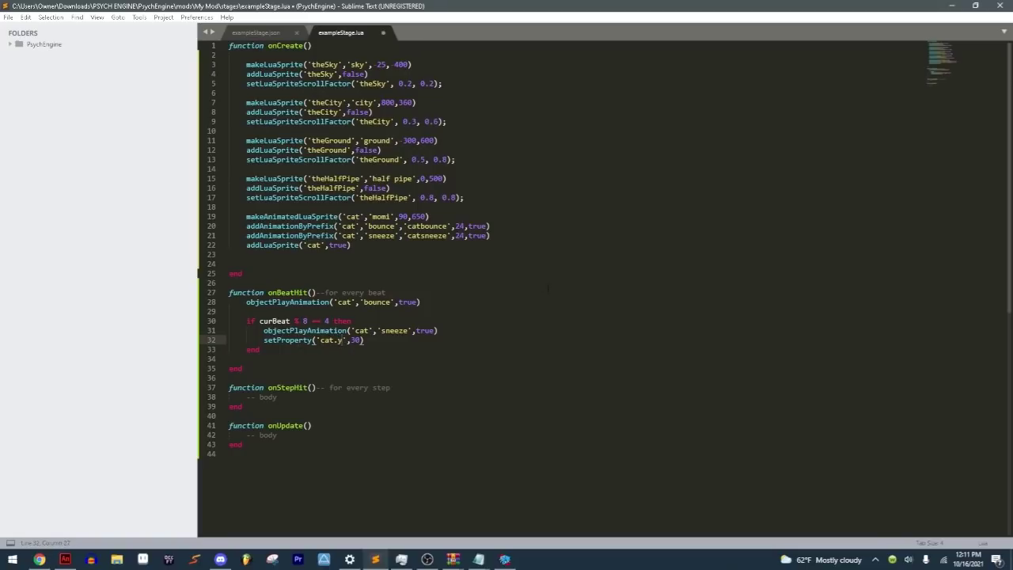
text(ani)
text(mation.cur)
text(Anim.)
text(framerate)
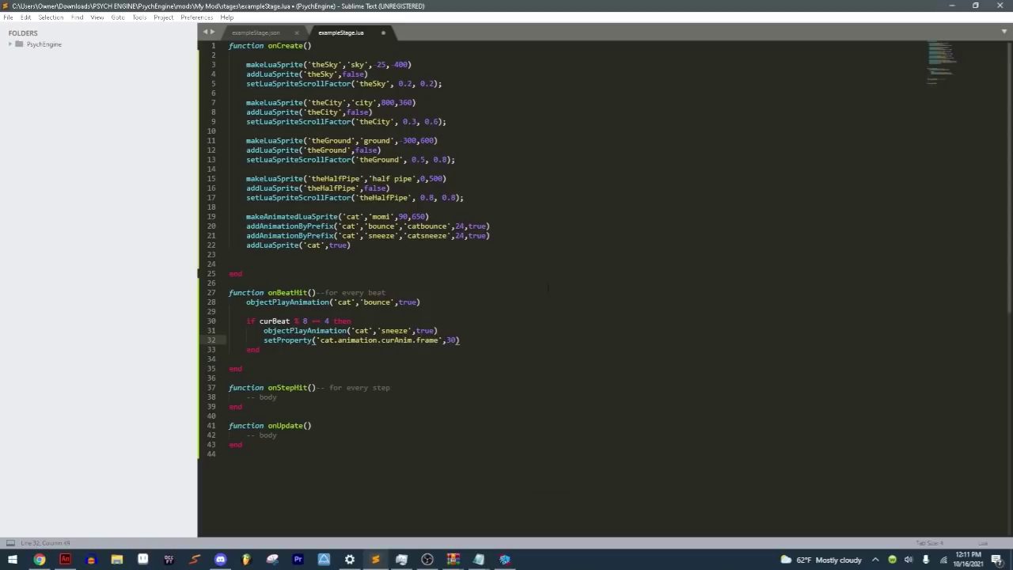
Step: Restore the setProperty target to cat.x and save the script
key(BackSpace)
key(BackSpace)
key(BackSpace)
key(BackSpace)
key(BackSpace)
key(BackSpace)
key(BackSpace)
key(BackSpace)
text(o)
key(BackSpace)
key(BackSpace)
key(BackSpace)
key(BackSpace)
key(BackSpace)
key(BackSpace)
key(BackSpace)
key(BackSpace)
key(BackSpace)
key(BackSpace)
key(BackSpace)
key(BackSpace)
key(BackSpace)
key(BackSpace)
key(BackSpace)
key(BackSpace)
key(BackSpace)
key(BackSpace)
key(BackSpace)
key(BackSpace)
text(x)
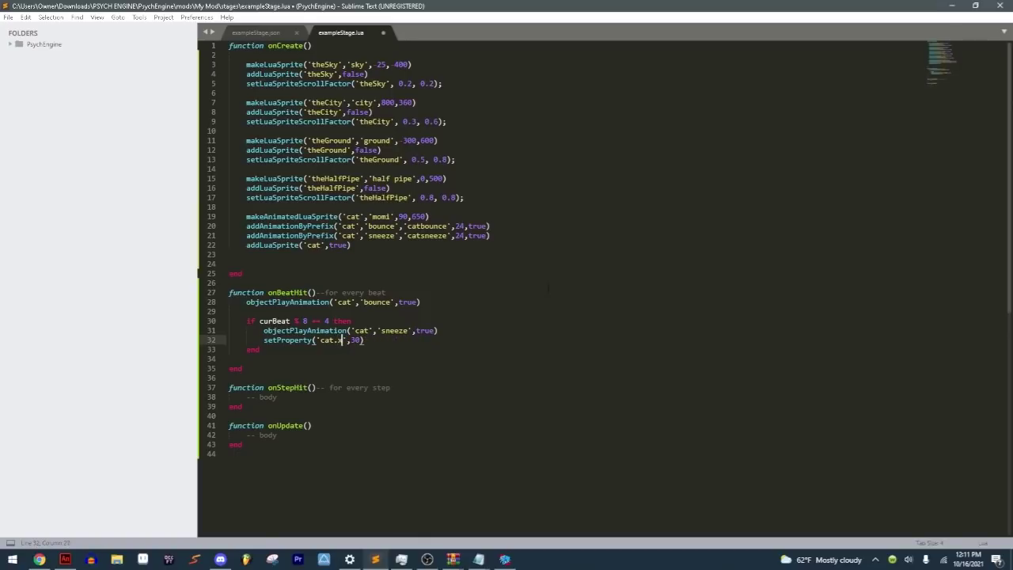
key(ctrl+s)
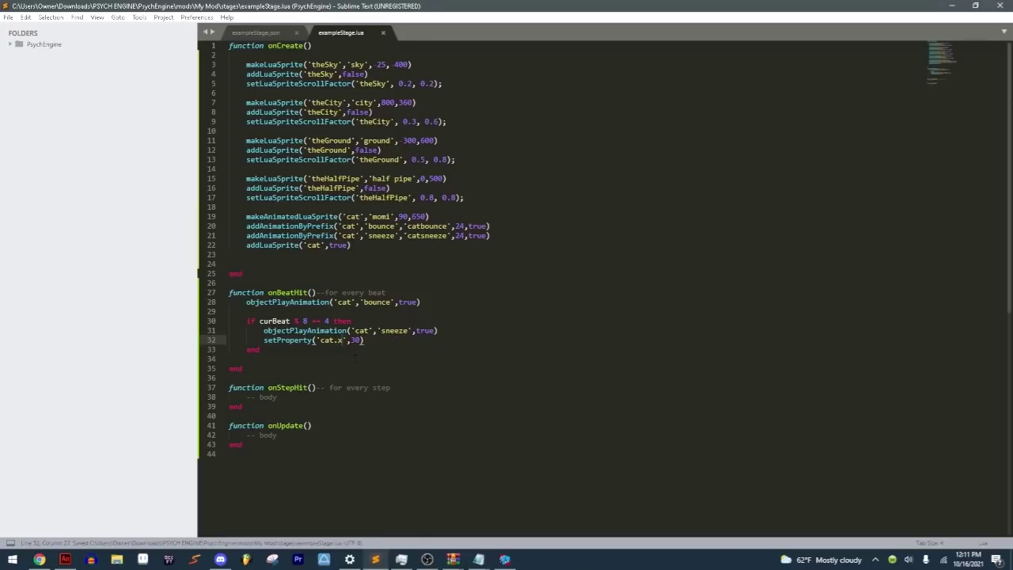
Step: Try an angle property in place of x in the setProperty call, restore cat.x and save
key(BackSpace)
text(angl)
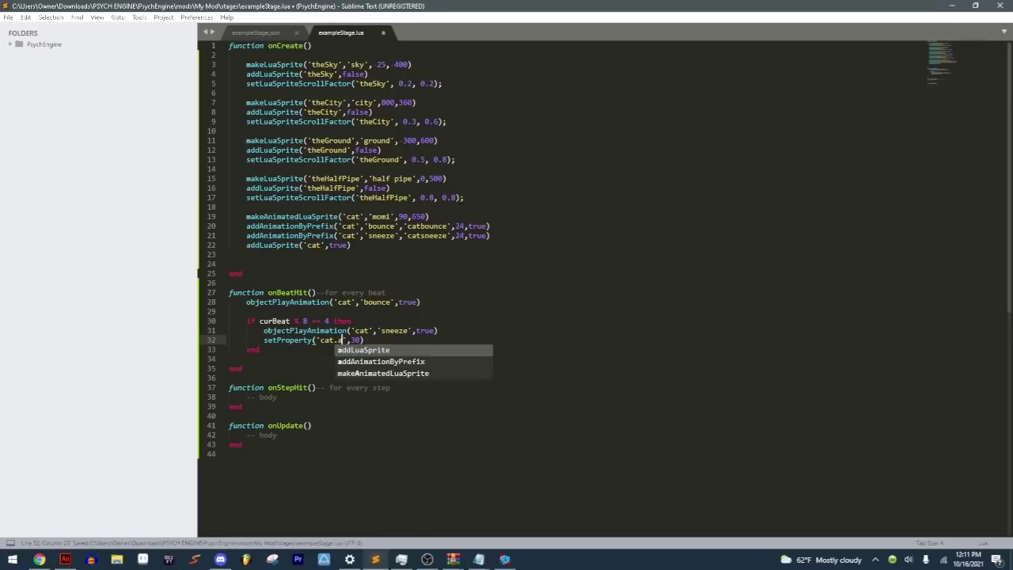
key(BackSpace)
key(BackSpace)
key(BackSpace)
key(BackSpace)
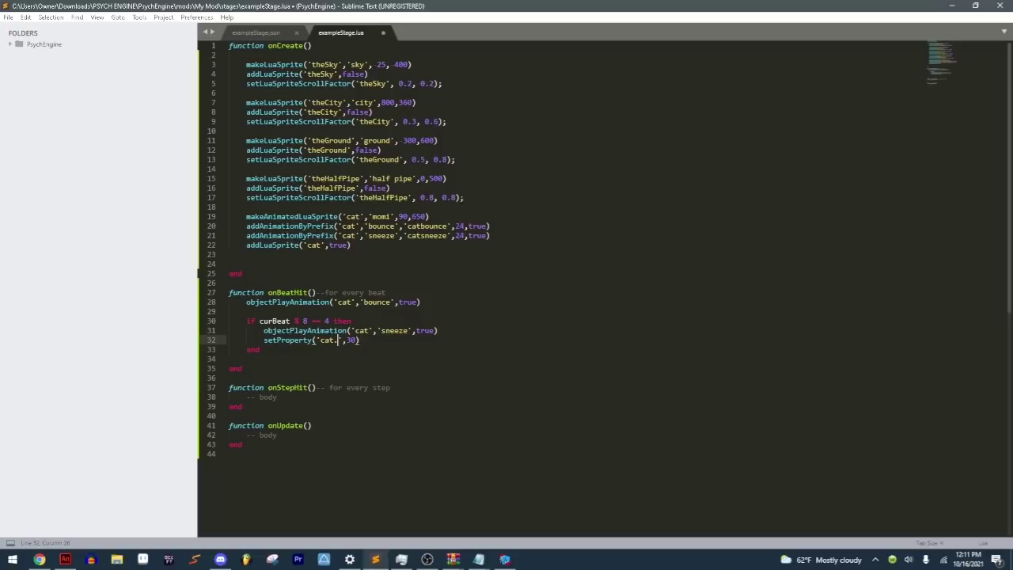
text(x)
key(ctrl+s)
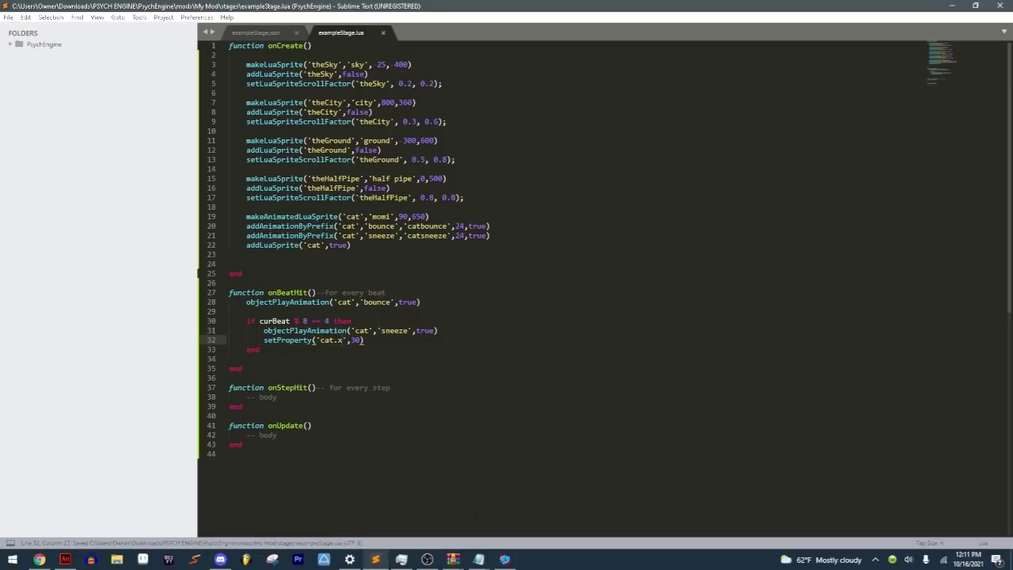
Step: Switch to Chrome and look over the API documentation and example links on the Lua Script API wiki page
mouse_move(504, 562)
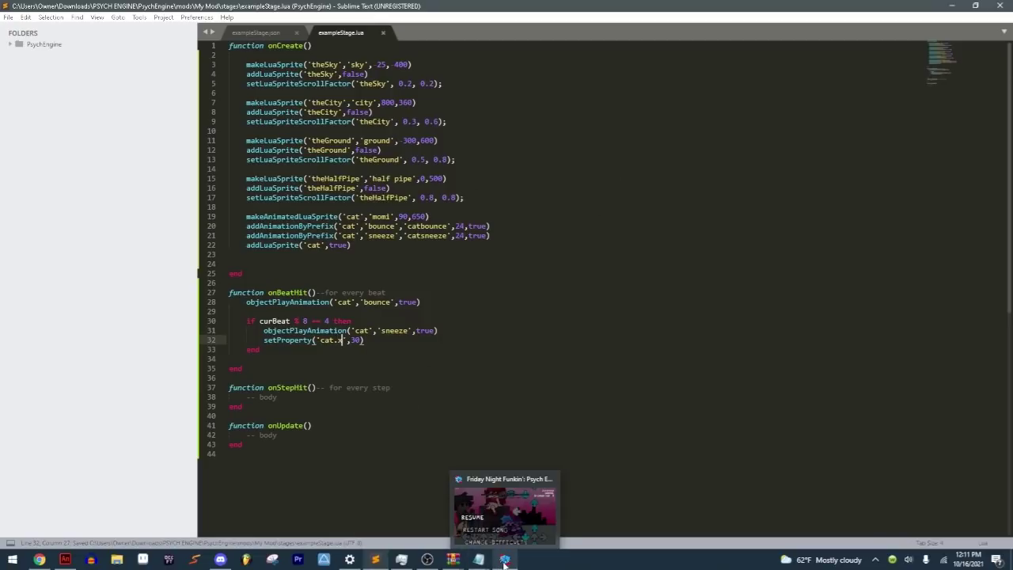
click(39, 559)
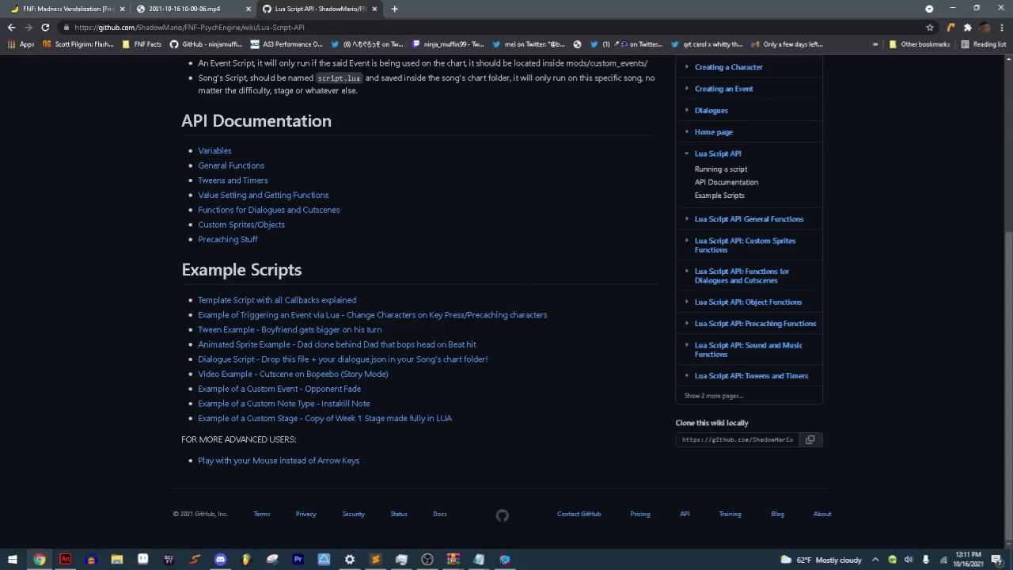
drag(654, 158, 886, 335)
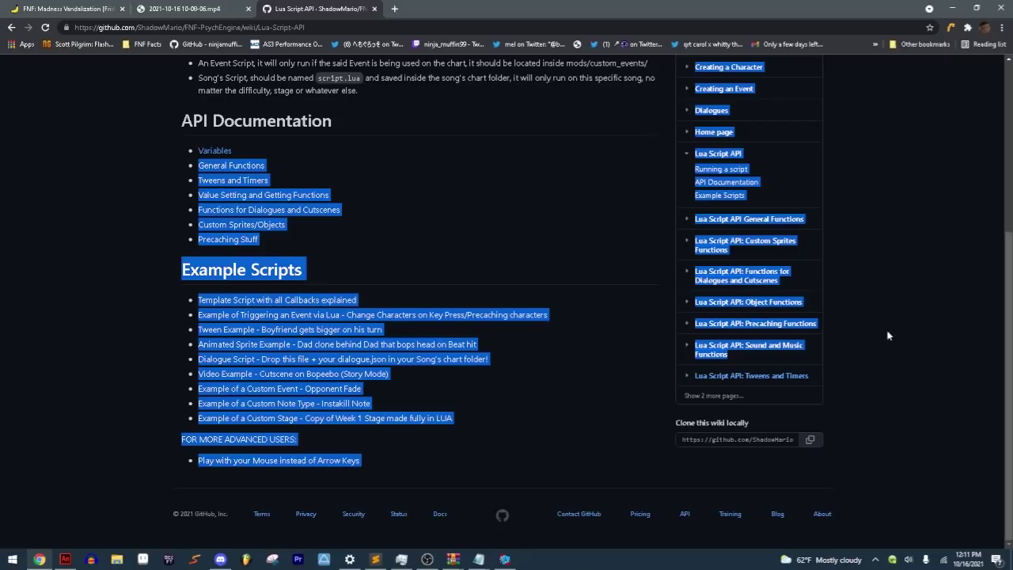
click(654, 205)
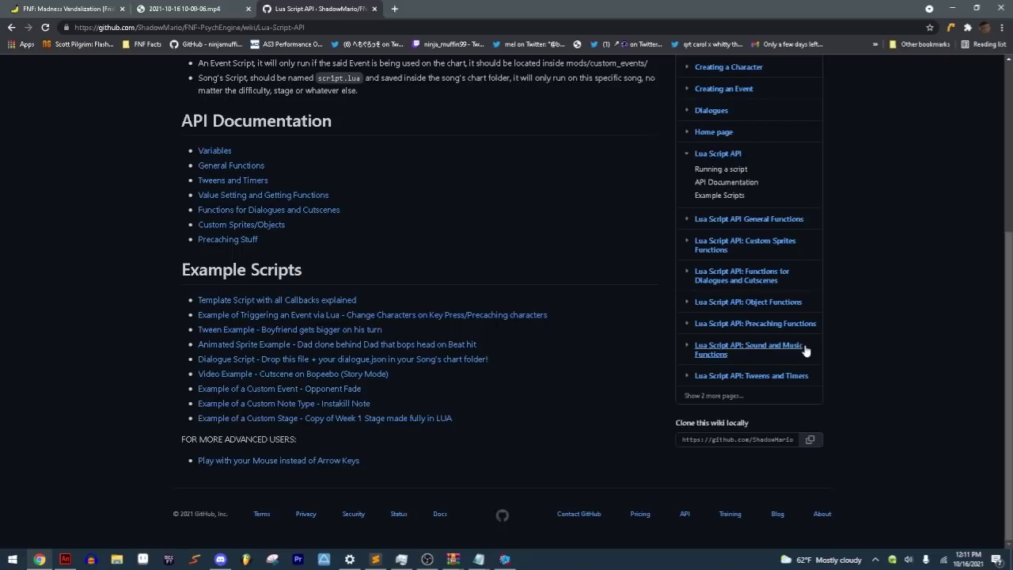
scroll(685, 215, up, 2)
scroll(664, 316, down, 1)
scroll(569, 340, up, 1)
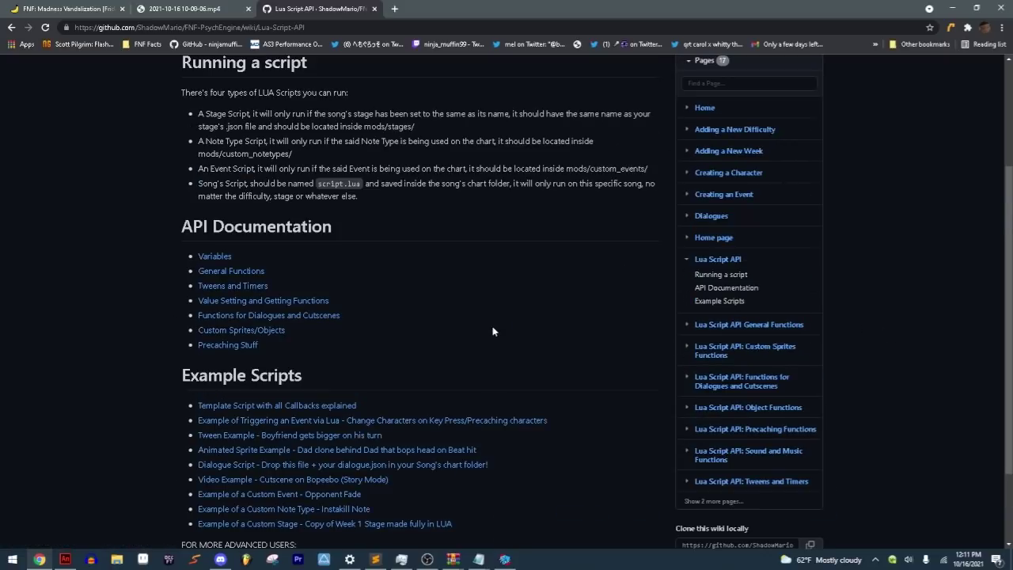
scroll(735, 460, down, 2)
Step: Switch to Psych Engine, test the cat's x position change in a restarted run of the song, and pause it
key(alt+Tab)
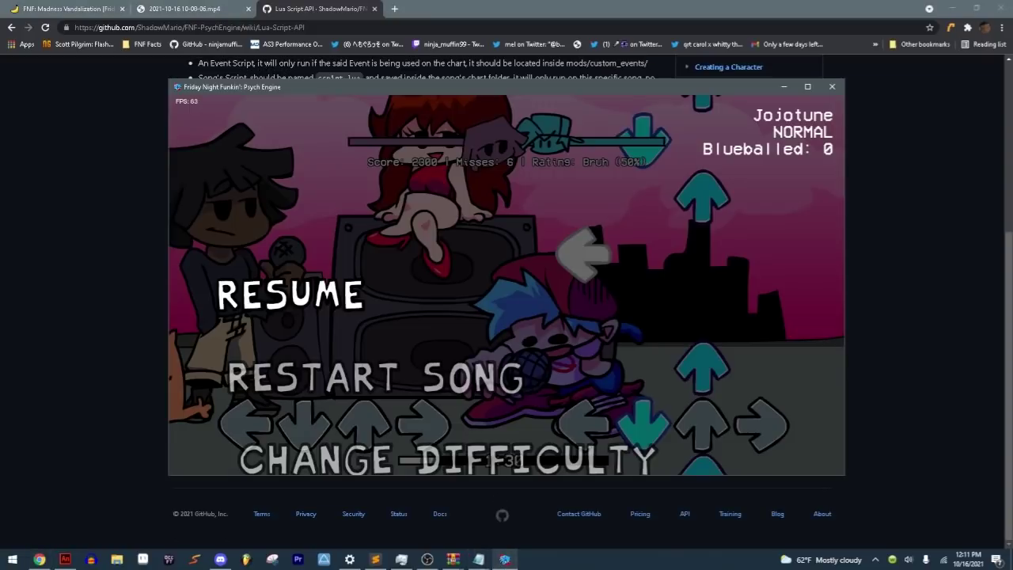
key(Return)
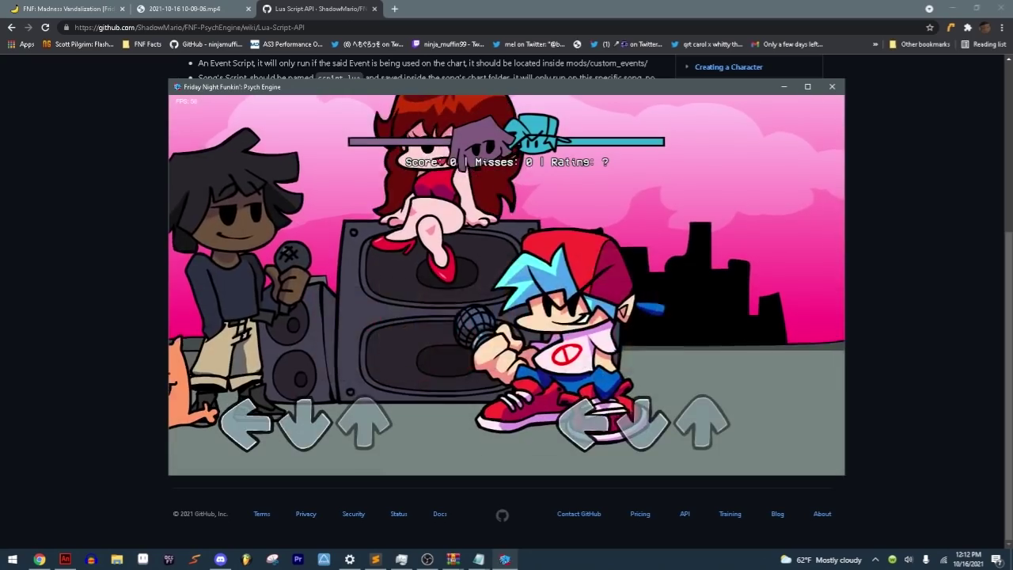
key(Down)
key(Left)
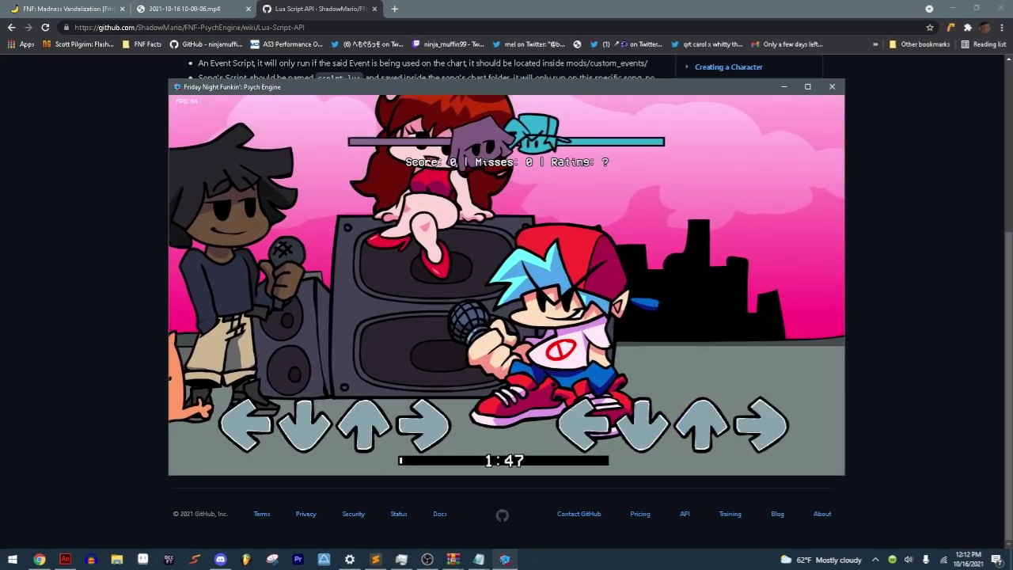
key(Down)
key(Left)
key(Right)
key(Left)
key(Down)
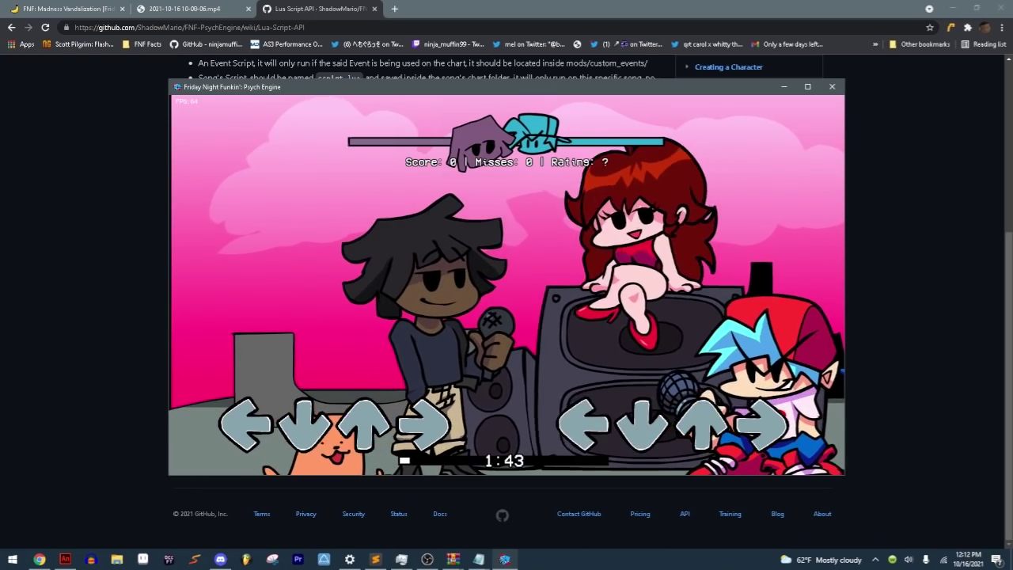
key(Left)
key(Left)
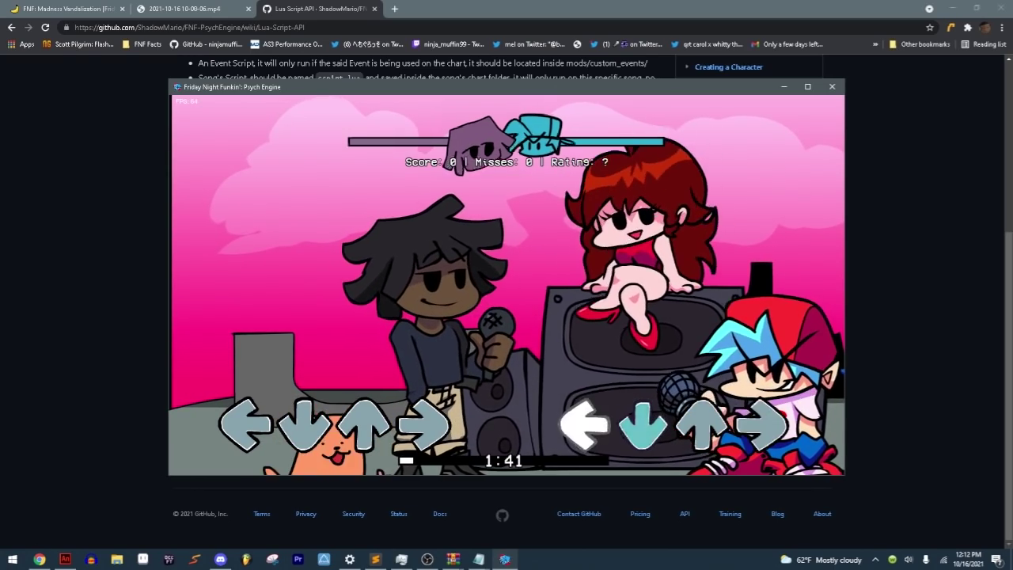
key(Right)
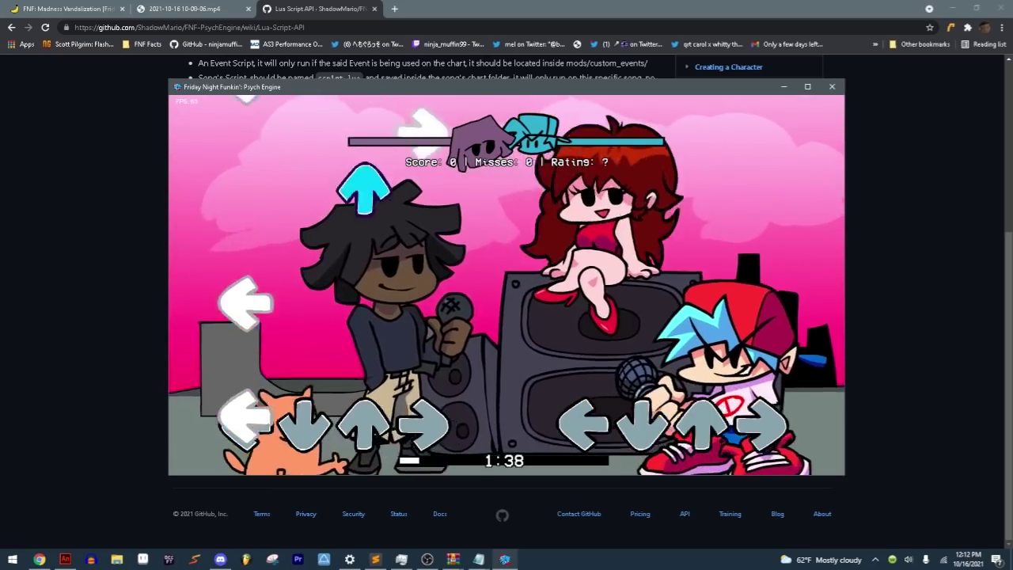
key(Right)
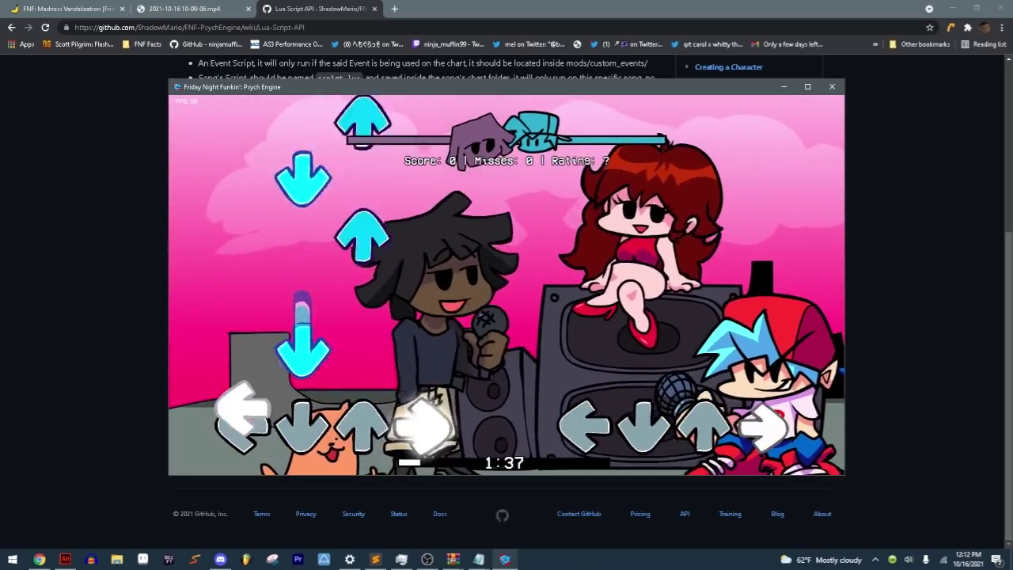
key(Up)
key(Left)
key(Return)
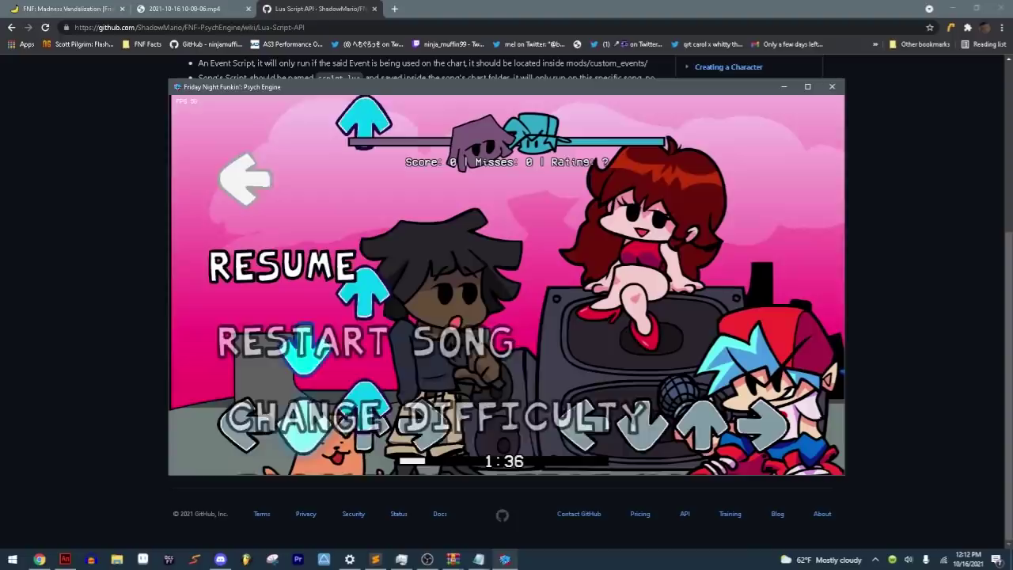
Step: Return to exampleStage.lua in Sublime Text, move the setProperty line above the sneeze animation line, and save
click(375, 559)
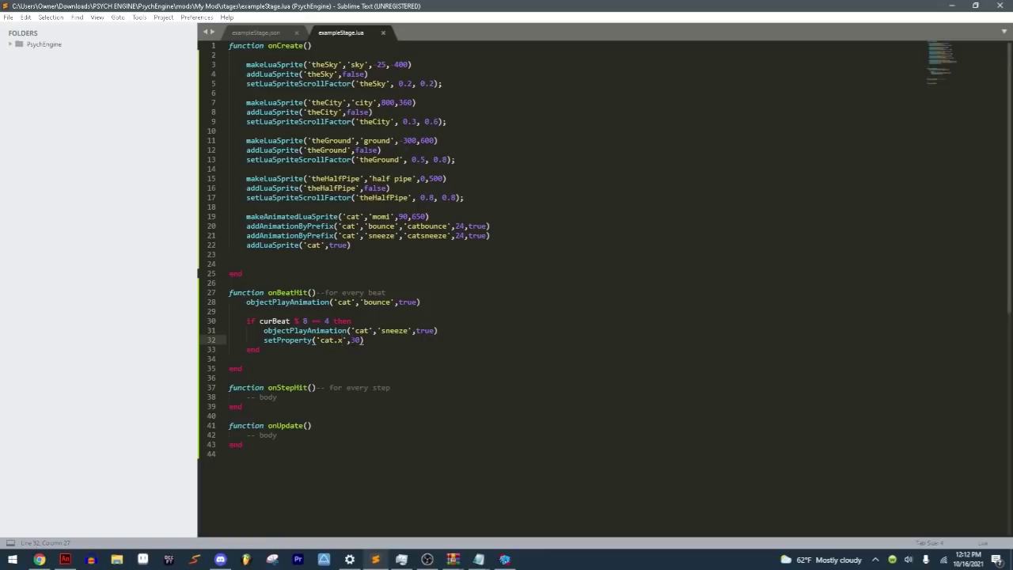
drag(364, 339, 464, 333)
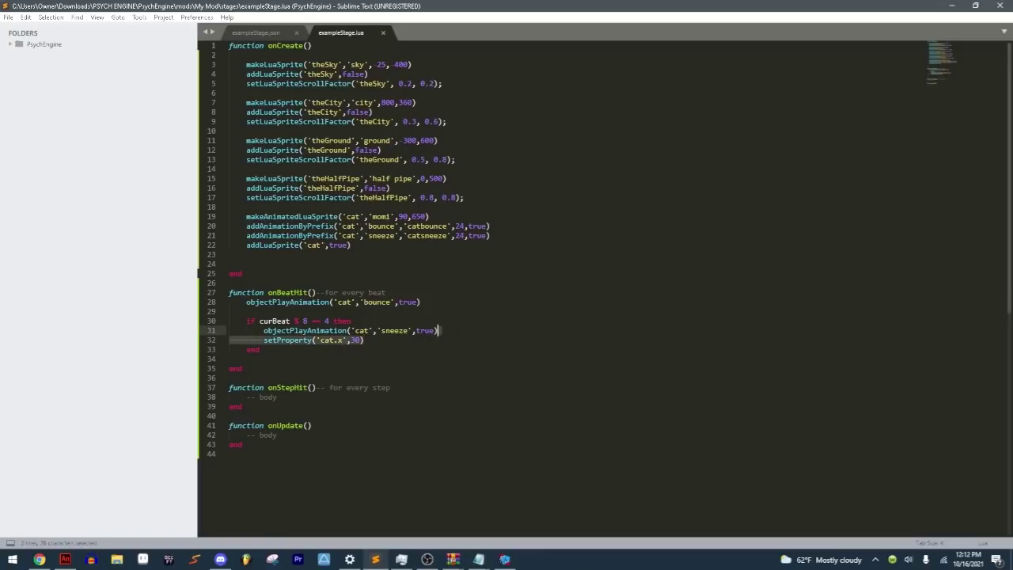
key(ctrl+x)
click(380, 321)
key(ctrl+v)
key(ctrl+s)
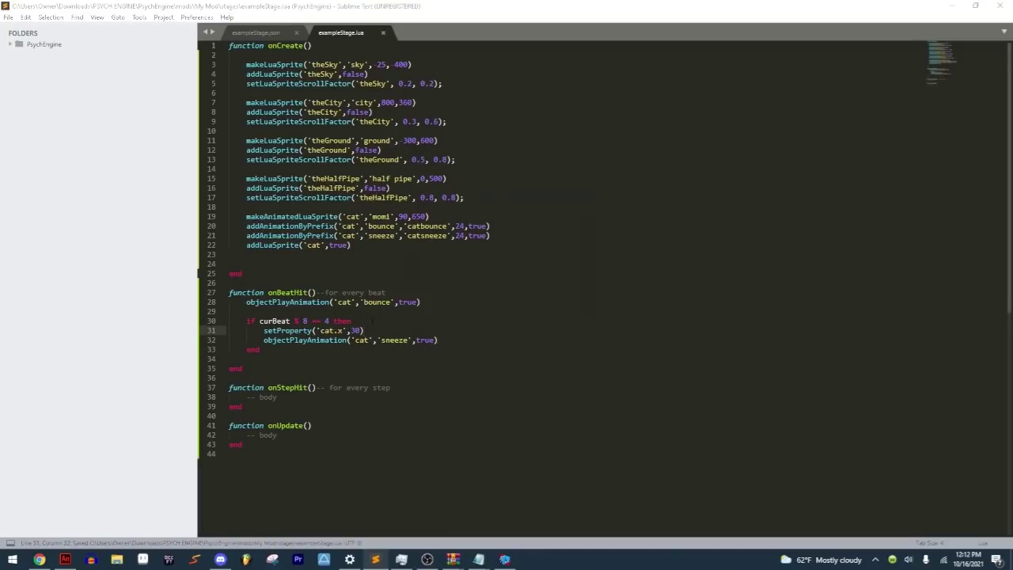
Step: Set the cat.x value in the setProperty call to 100 and save the script
click(586, 195)
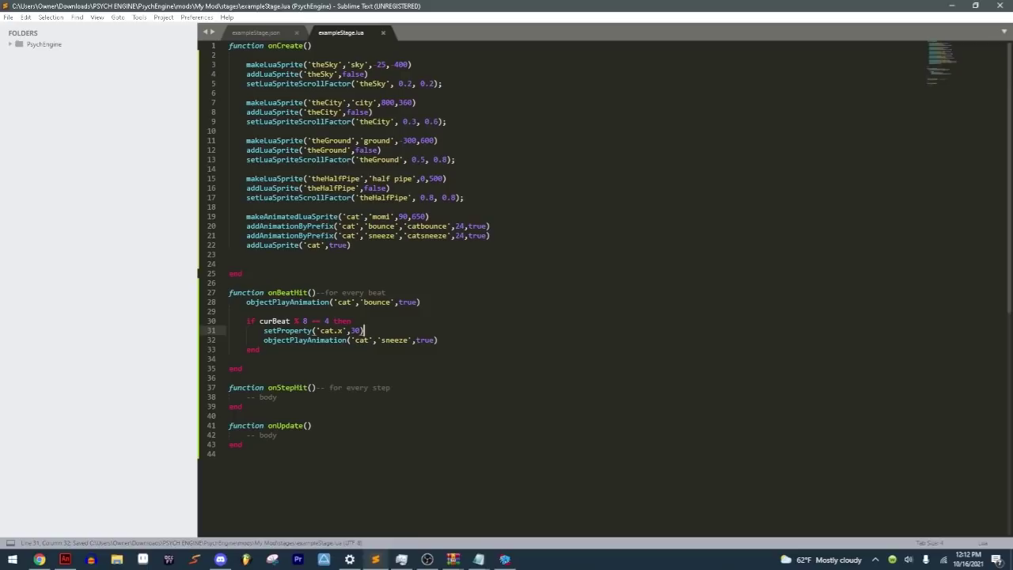
click(355, 330)
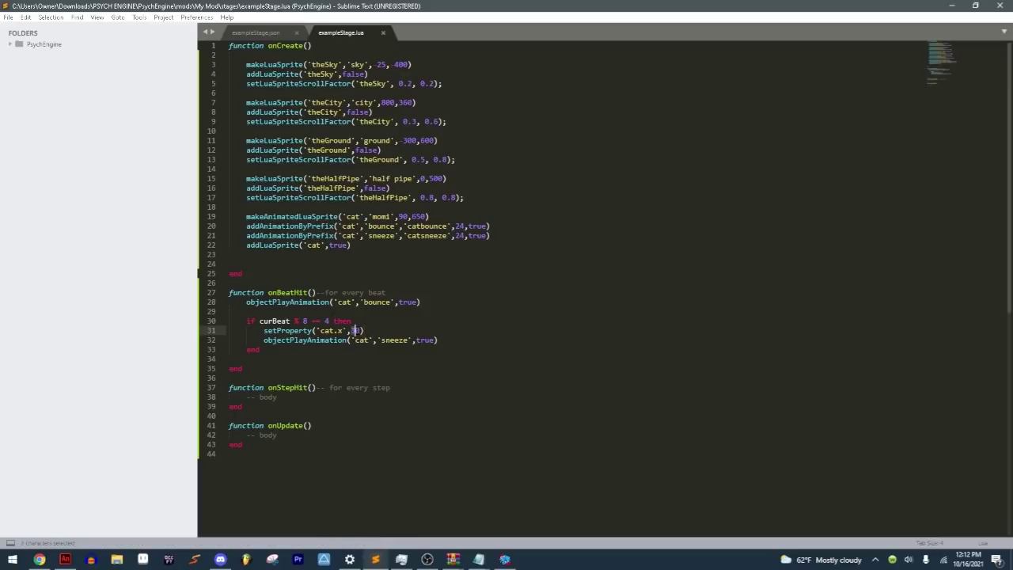
key(BackSpace)
text(80)
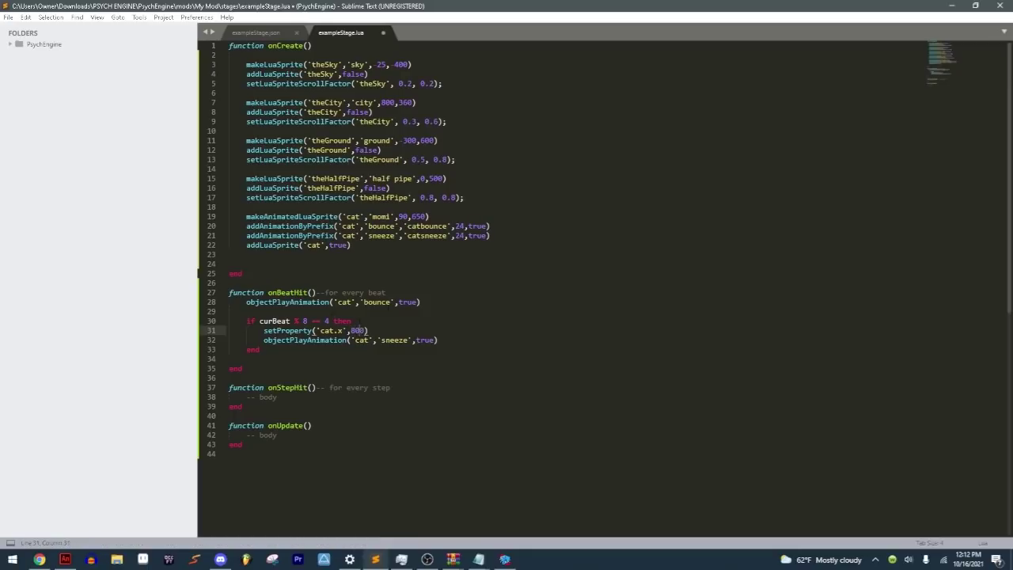
key(BackSpace)
key(BackSpace)
text(10)
key(ctrl+s)
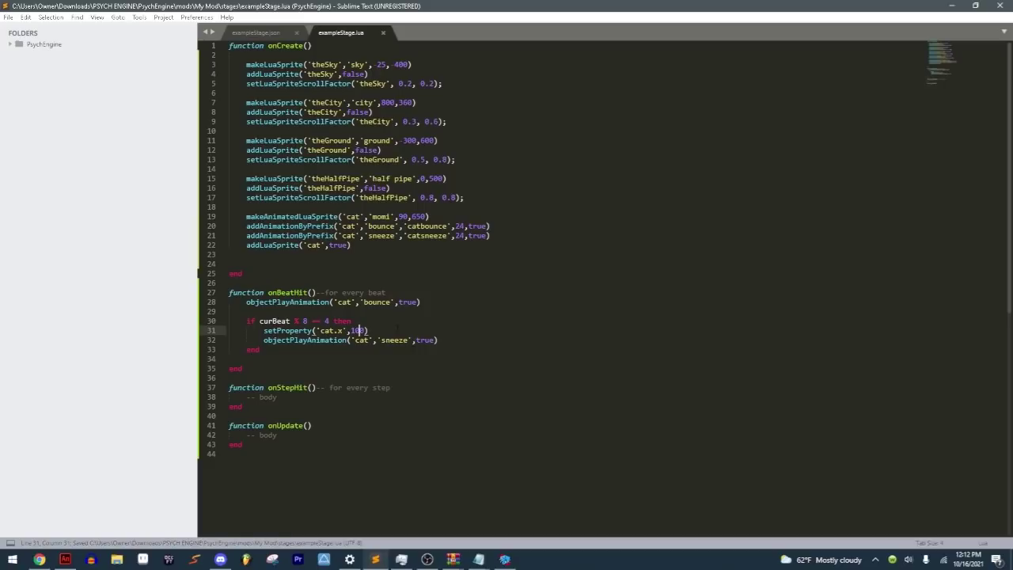
Step: Declare the variable local boobs = 0 at the start of exampleStage.lua, above onCreate, and save the script
drag(395, 329, 402, 321)
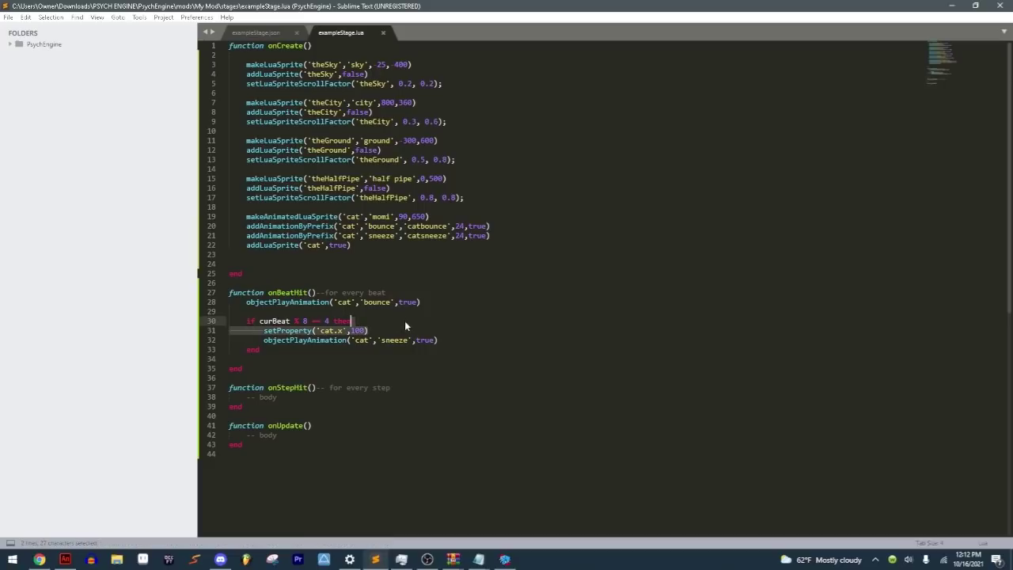
click(227, 48)
key(Return)
key(Return)
key(Up)
key(Up)
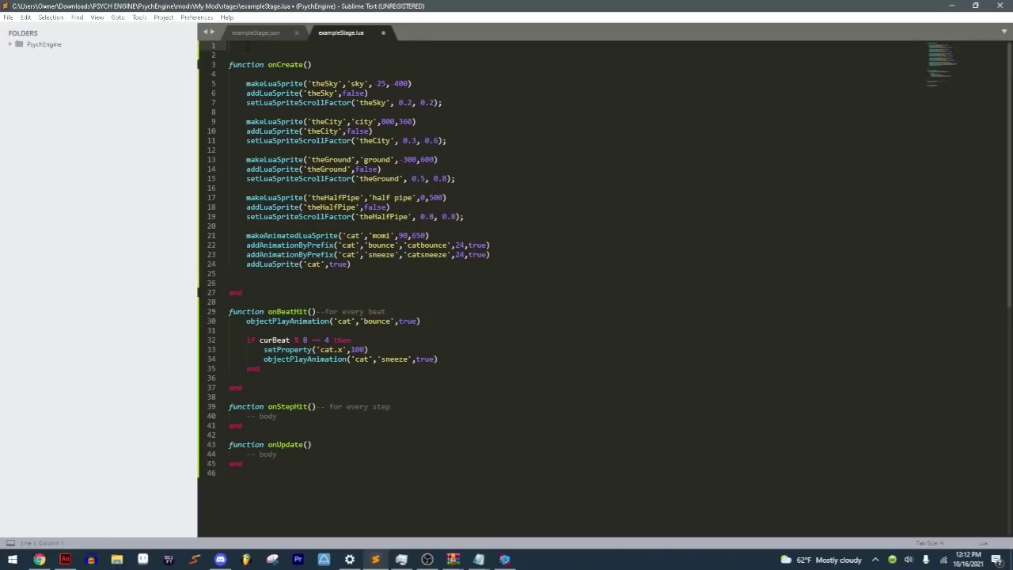
text(local boobs = 0)
key(ctrl+s)
Step: Replace the placeholder comment in onUpdate with a copied setProperty call that sets 'cat.angle' to boobs
click(277, 453)
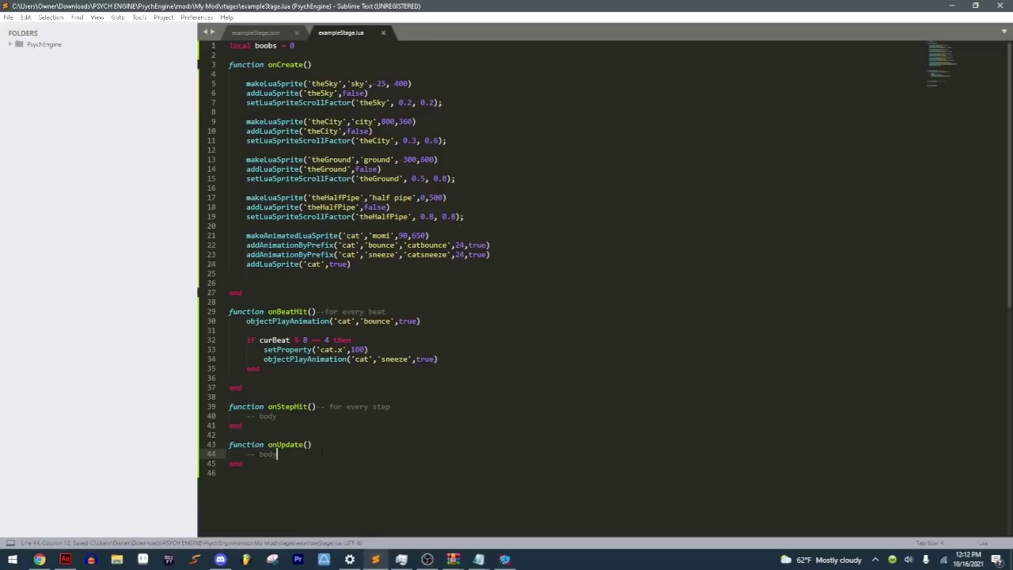
key(shift+Home)
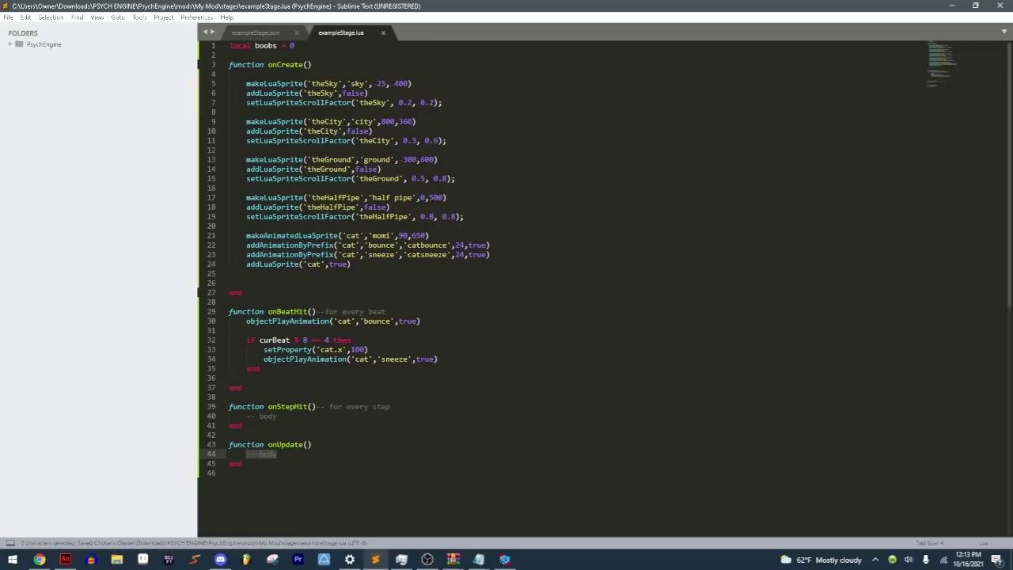
triple_click(317, 349)
key(ctrl+c)
drag(278, 453, 321, 446)
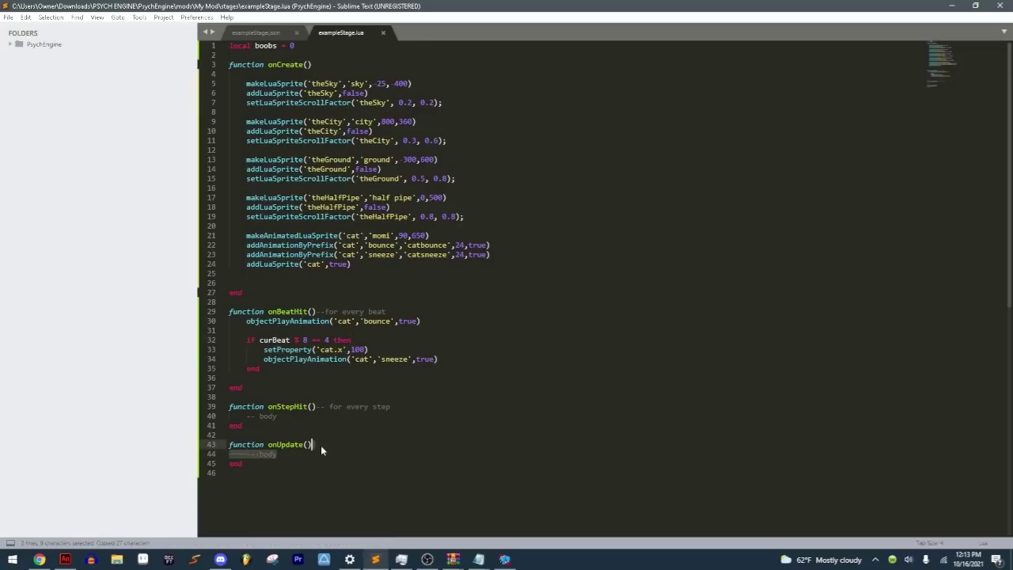
key(ctrl+v)
double_click(339, 453)
text(angle)
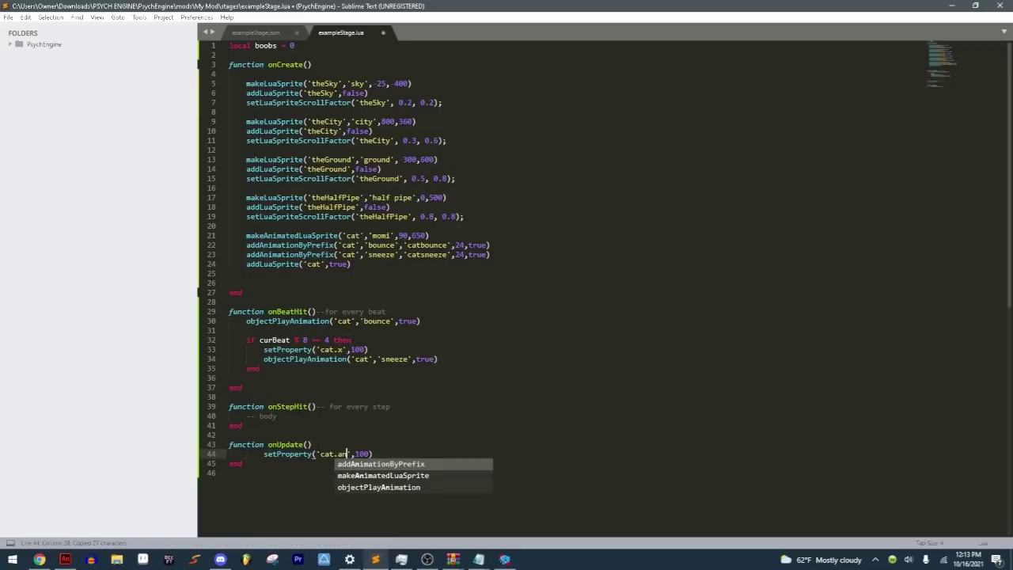
key(End)
double_click(375, 454)
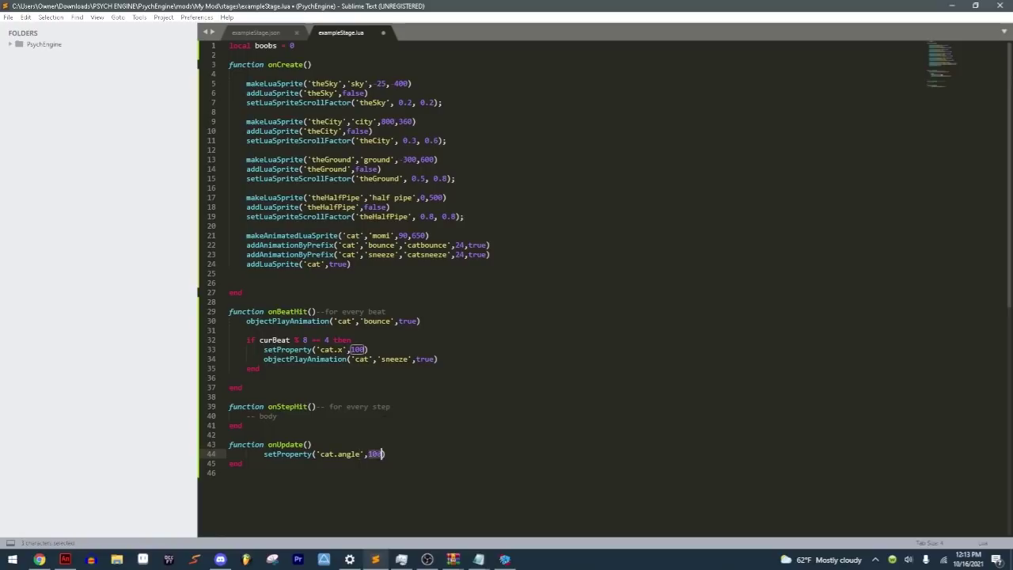
text(boobs)
Step: Insert the line boobs = boobs + 1; above the cat.angle call in onUpdate and save the script
click(341, 444)
key(Return)
text(boobs  )
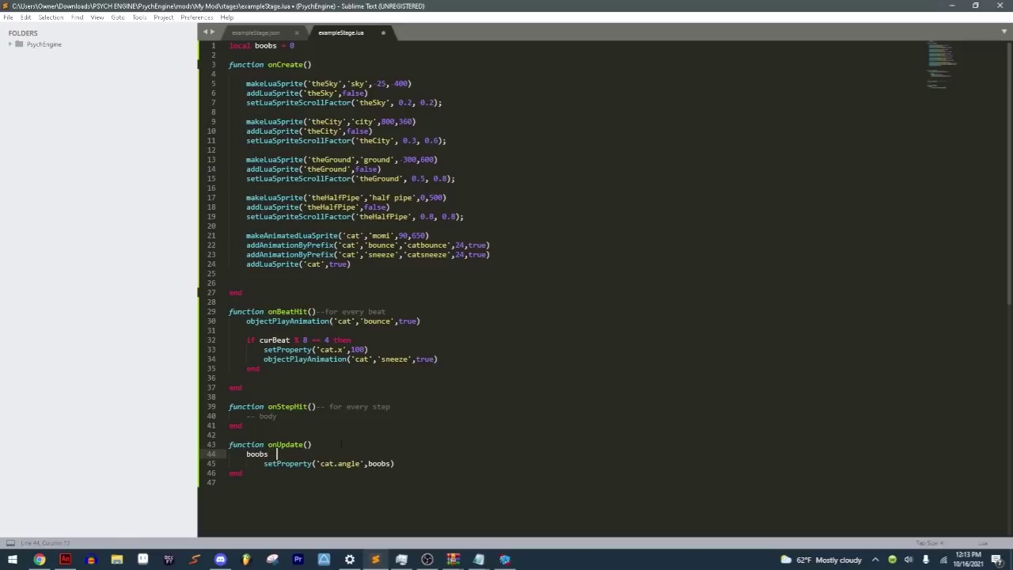
text( boobs + 1)
key(ctrl+s)
text(;)
key(ctrl+s)
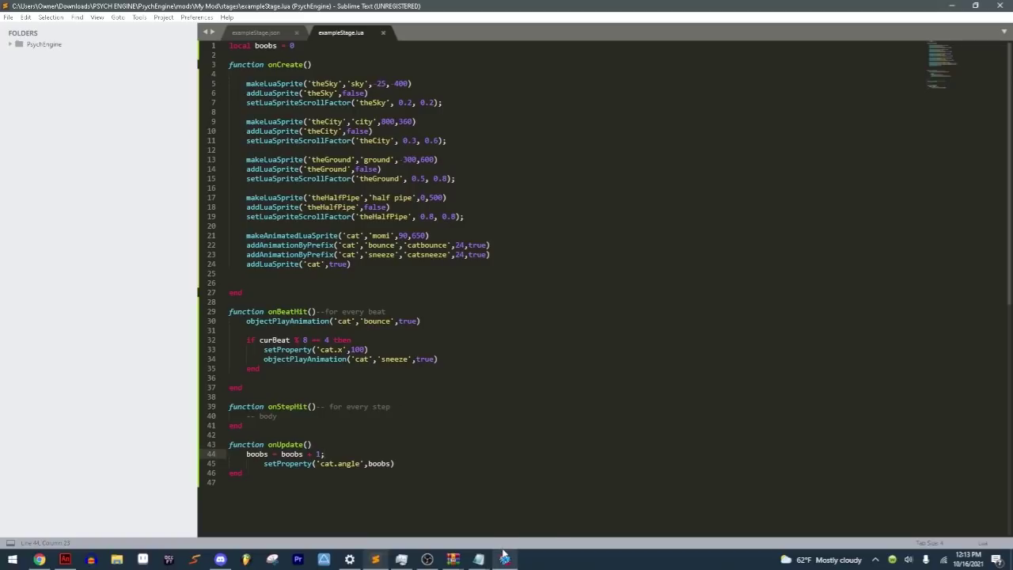
Step: Switch to Psych Engine, restart the song, and watch how the cat rotates on the stage
mouse_move(504, 556)
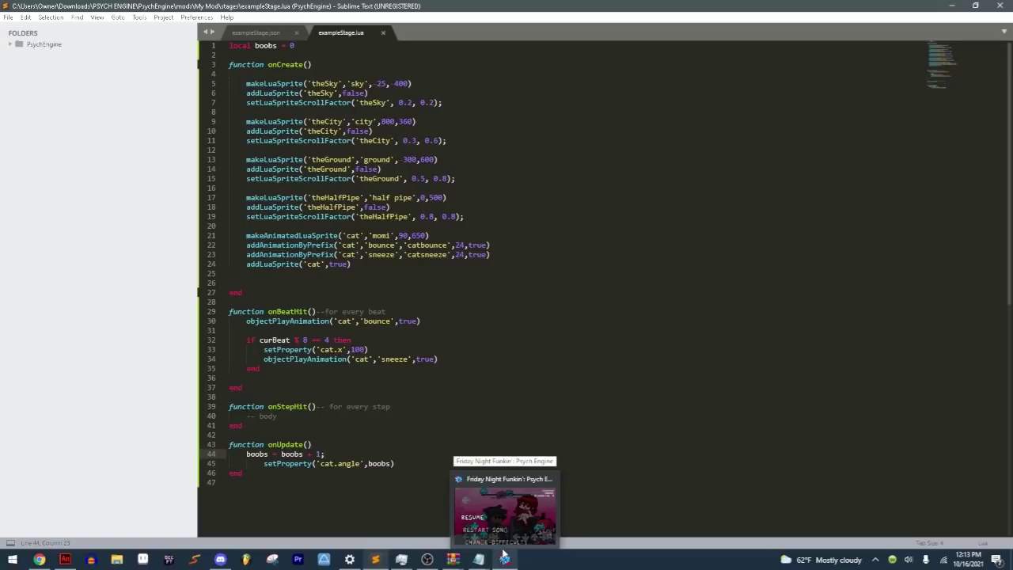
click(504, 554)
key(Down)
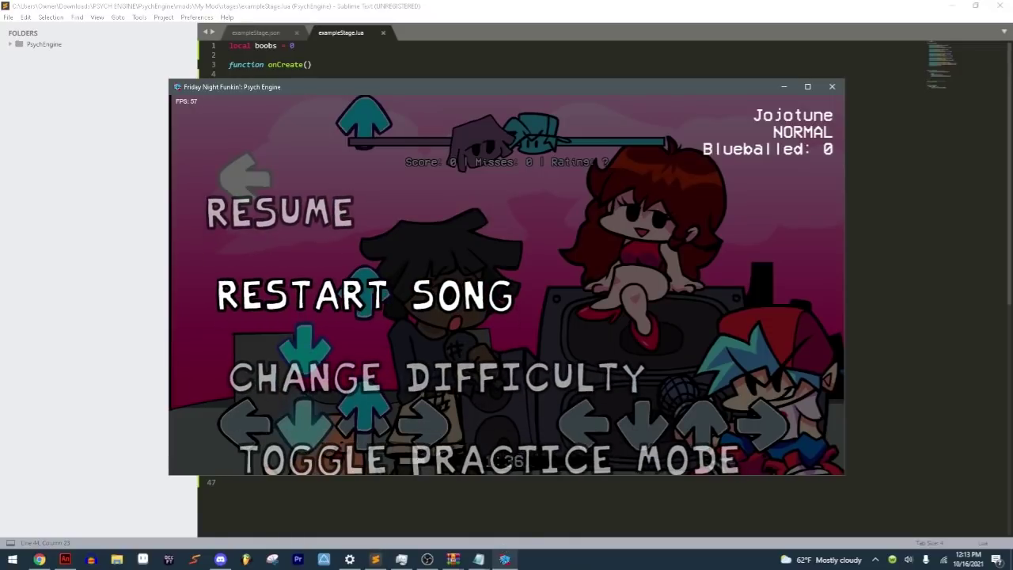
key(Return)
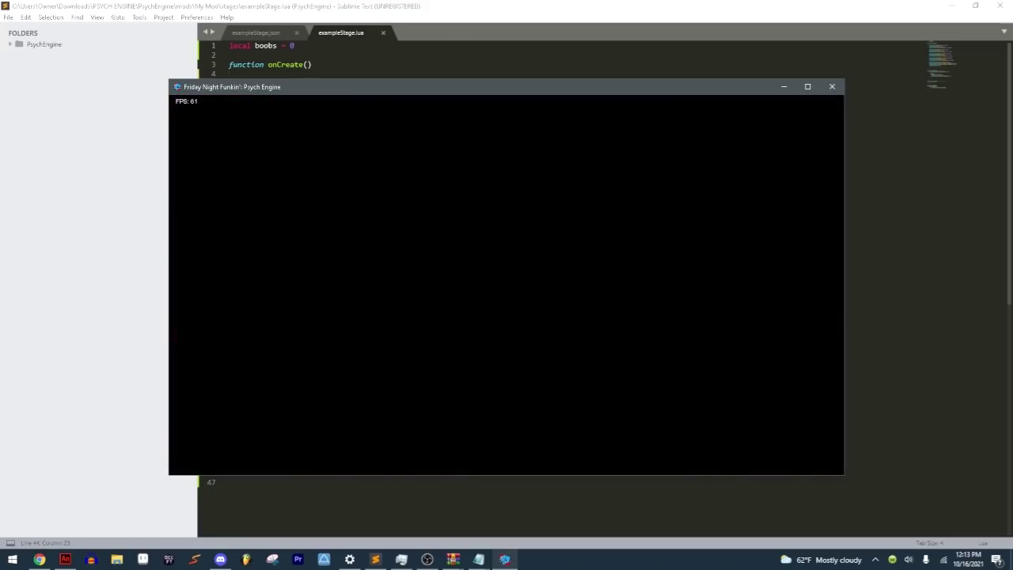
key(alt+Tab)
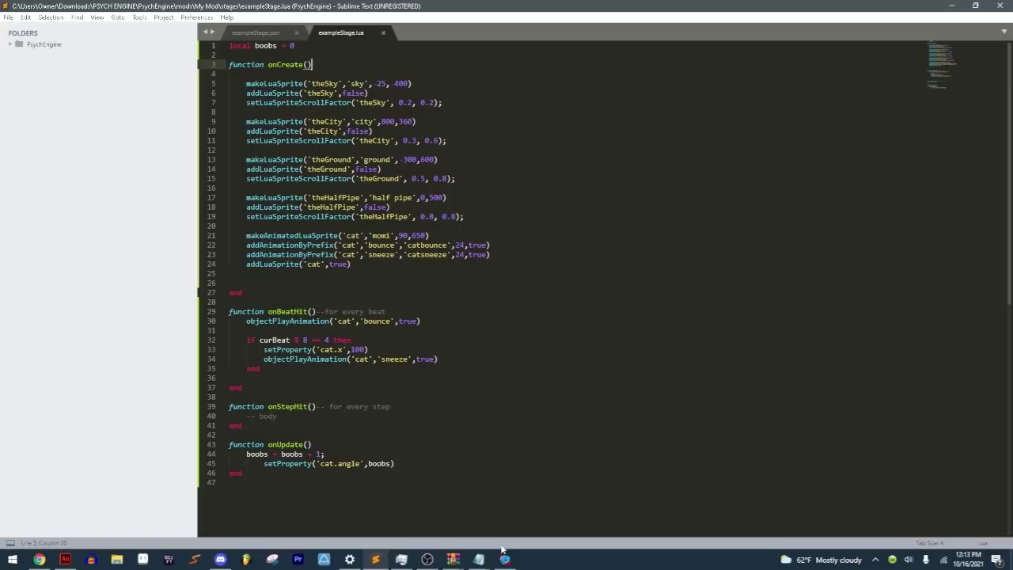
key(alt+Tab)
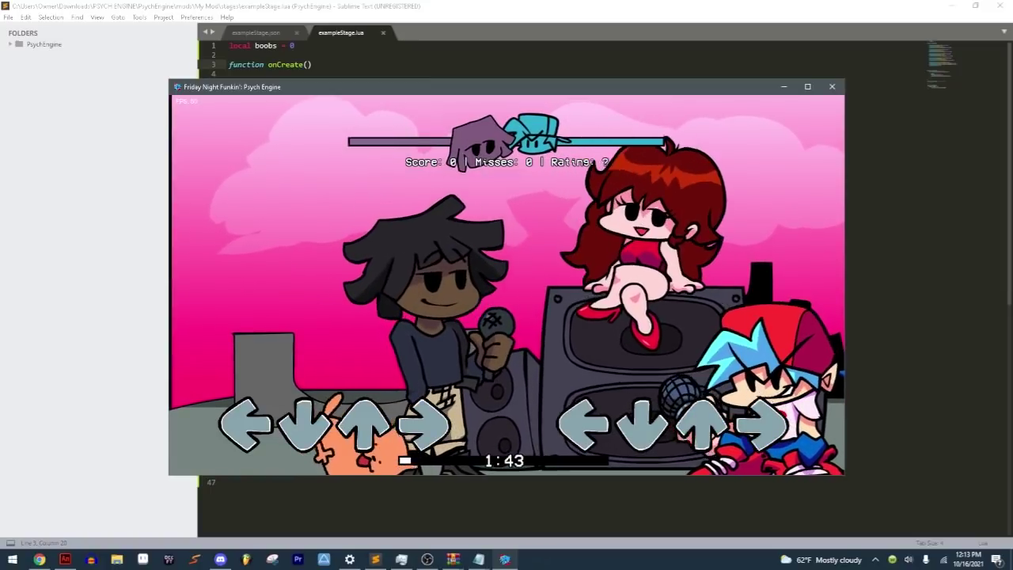
Step: Return to exampleStage.lua in Sublime Text, move the cat.x setProperty line directly below the bounce animation in onBeatHit, and save
key(alt+Tab)
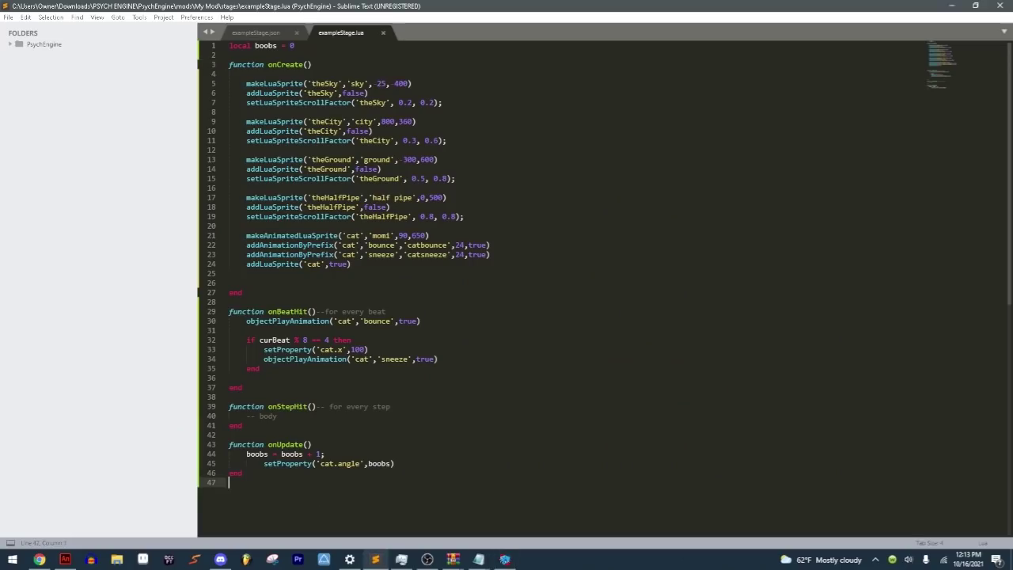
drag(294, 311, 303, 310)
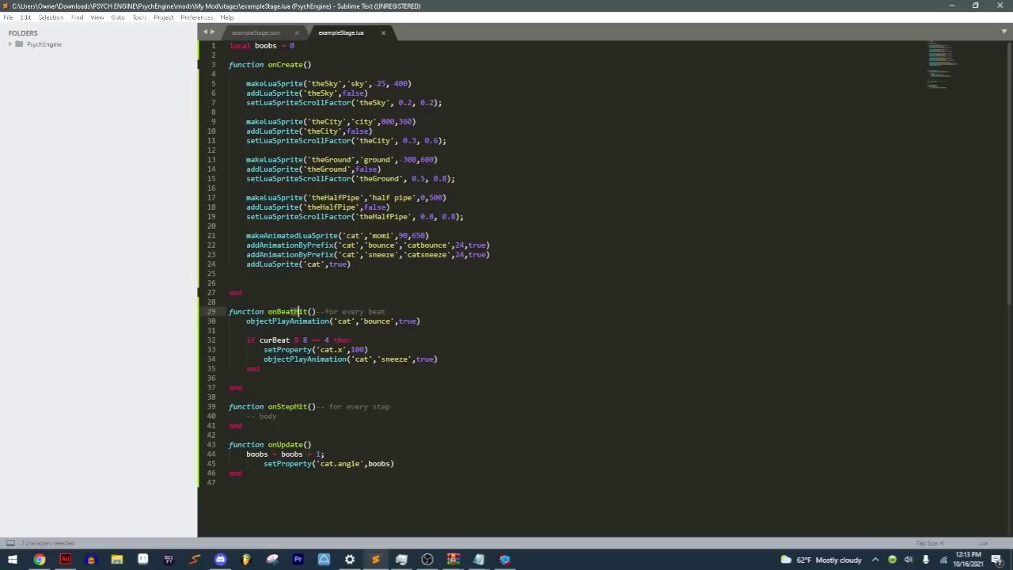
click(368, 349)
key(shift+Up)
key(ctrl+x)
click(420, 320)
key(ctrl+v)
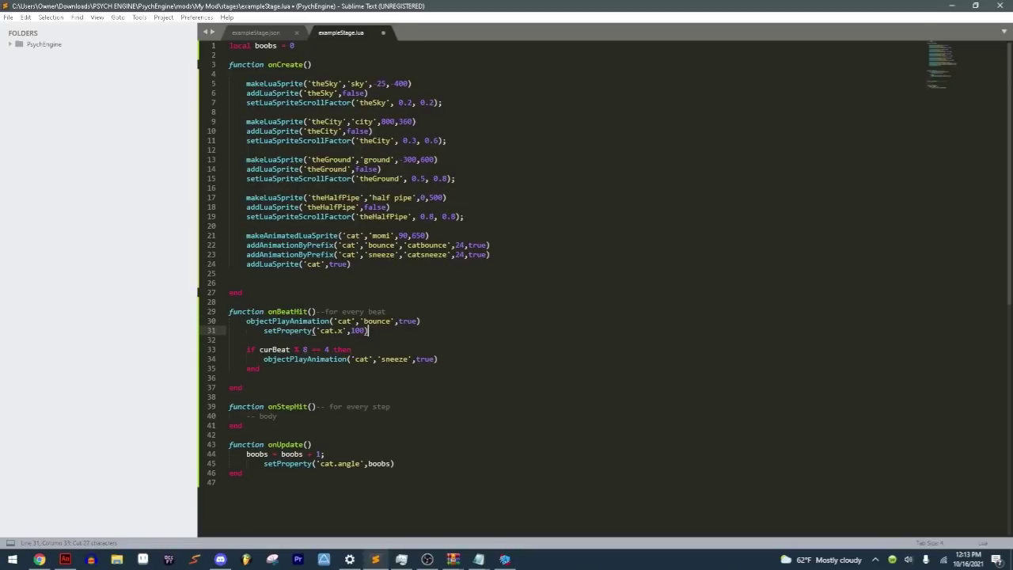
key(ctrl+s)
Step: Set the cat.x value in onBeatHit to 10 and save the script
key(Left)
key(BackSpace)
key(ctrl+s)
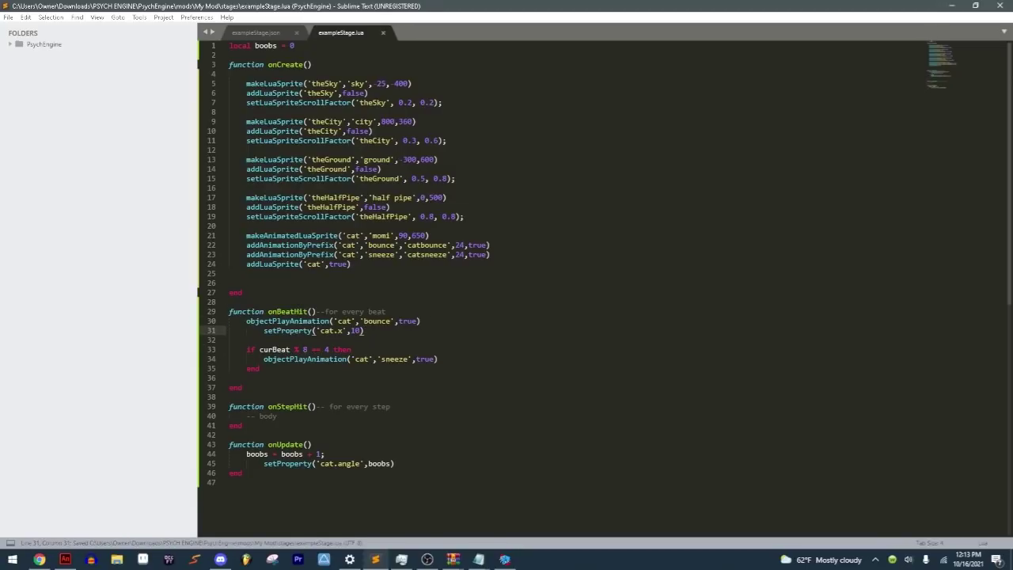
Step: Switch to Psych Engine, pause the running song, and restart it to test the edited script
click(505, 559)
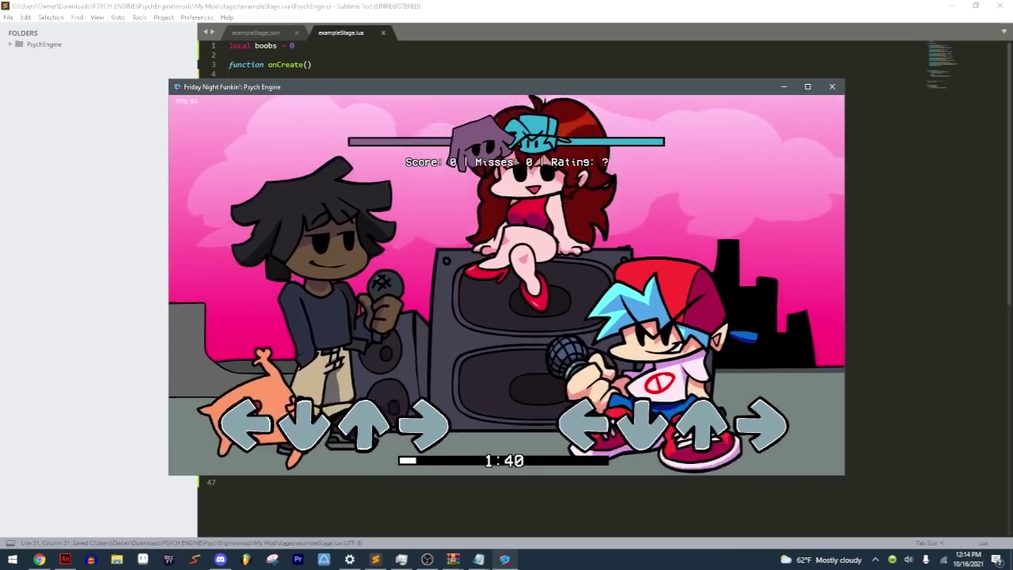
key(Return)
key(Down)
key(Return)
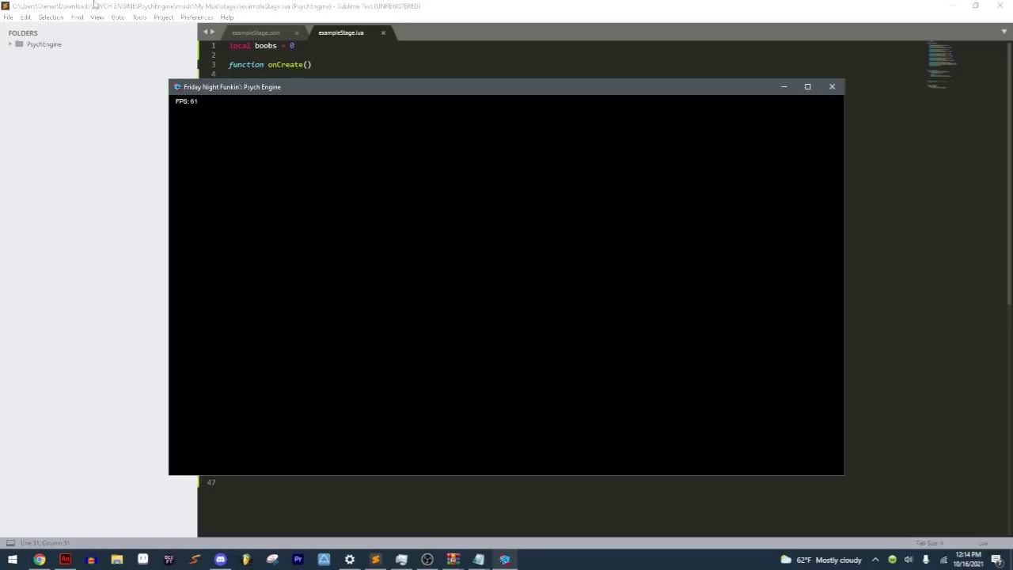
Step: Return to Sublime Text and declare the example variables local number =234 and local string = 'sthihi' below the boobs declaration
click(230, 55)
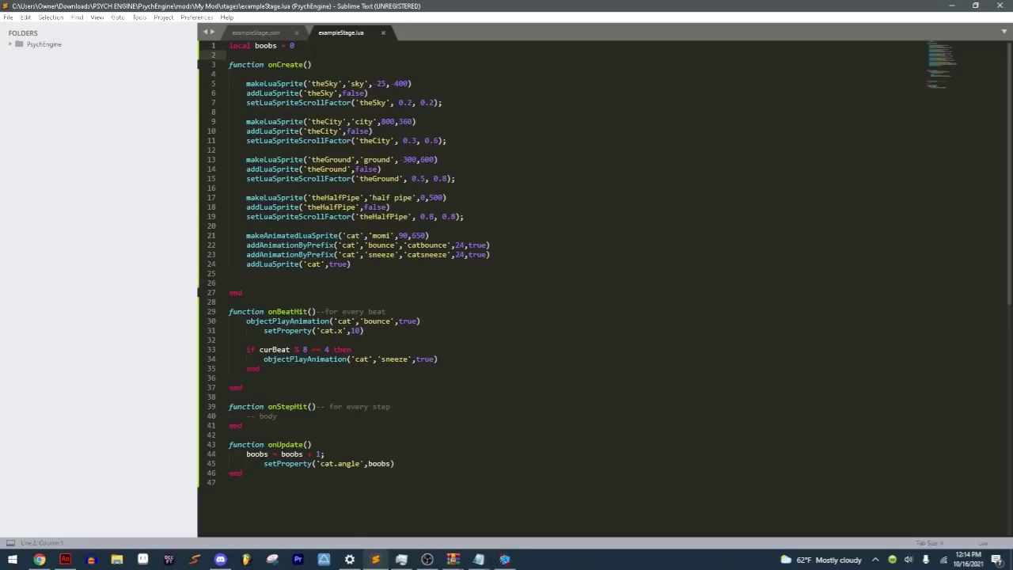
text(lo)
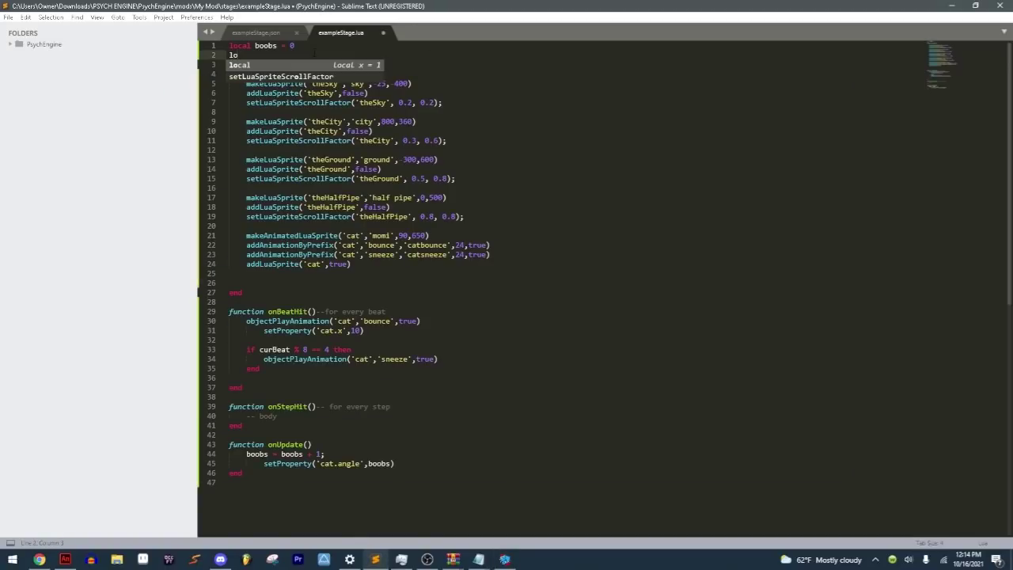
text(cal nu)
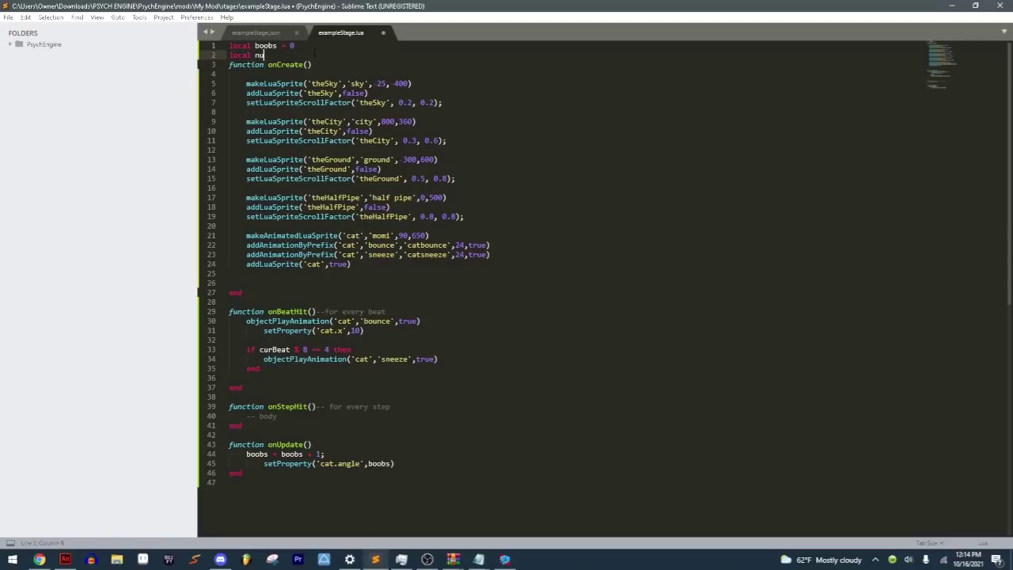
text(mber =234)
key(Return)
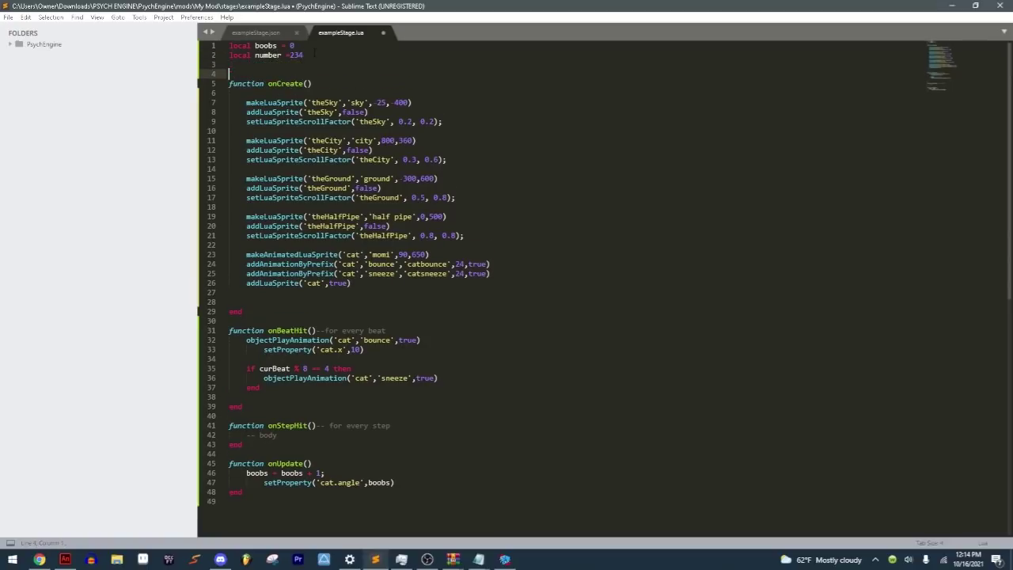
text(local str)
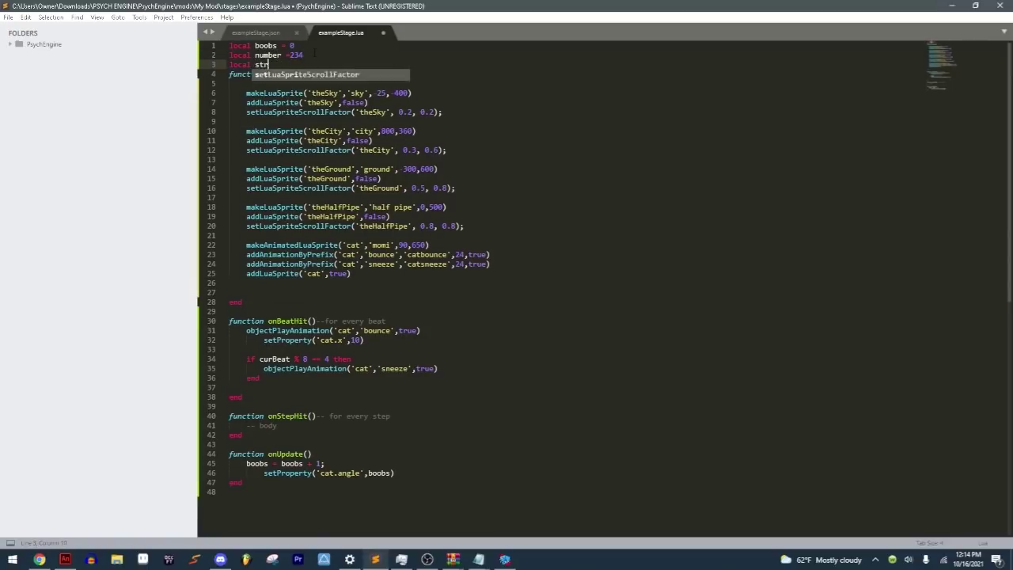
text(ing = 'sthihi')
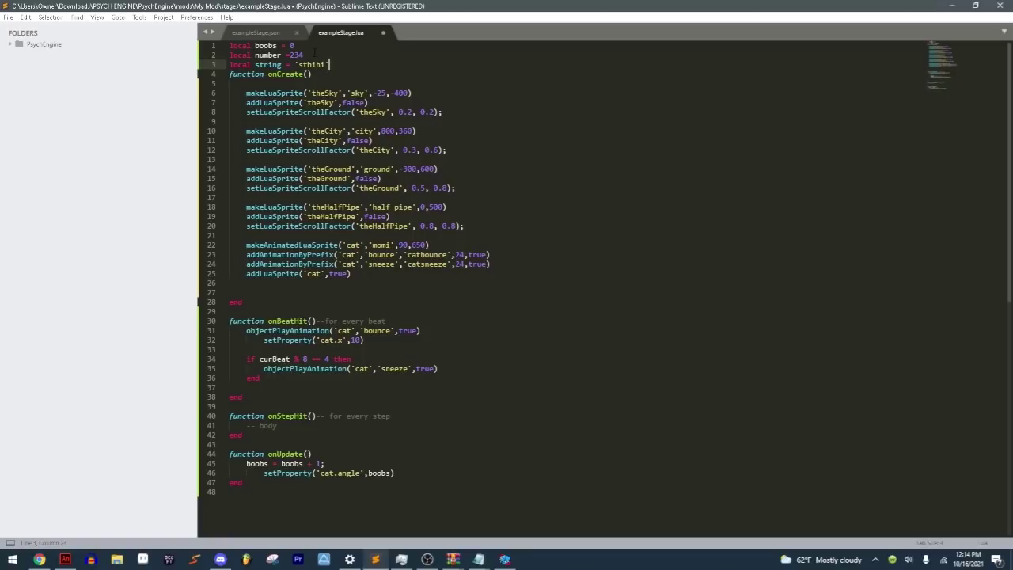
Step: Add the example declaration local bool = false and begin an array example, local fwf = [44,76,00
key(Return)
text(loc)
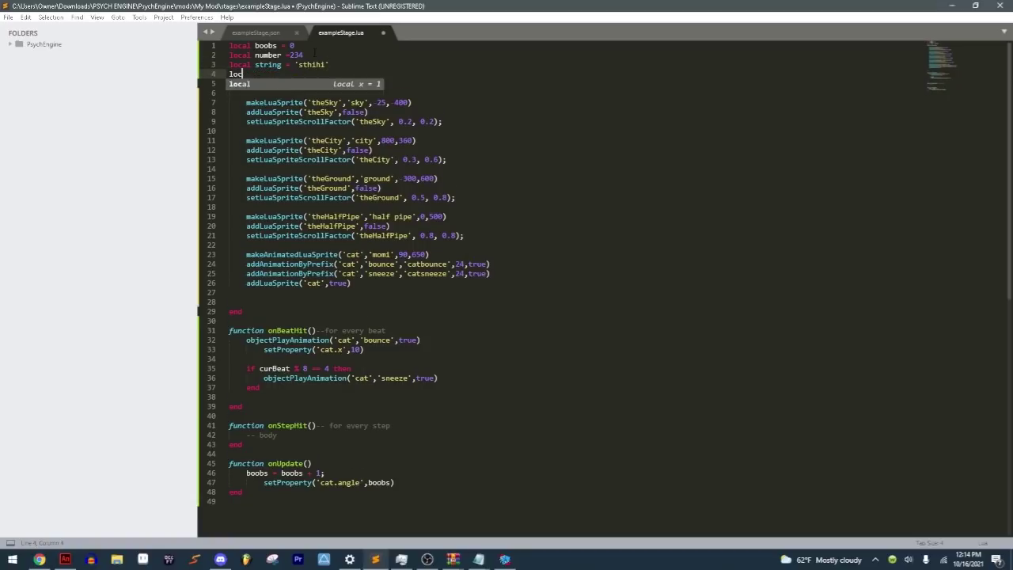
text(al bool = false)
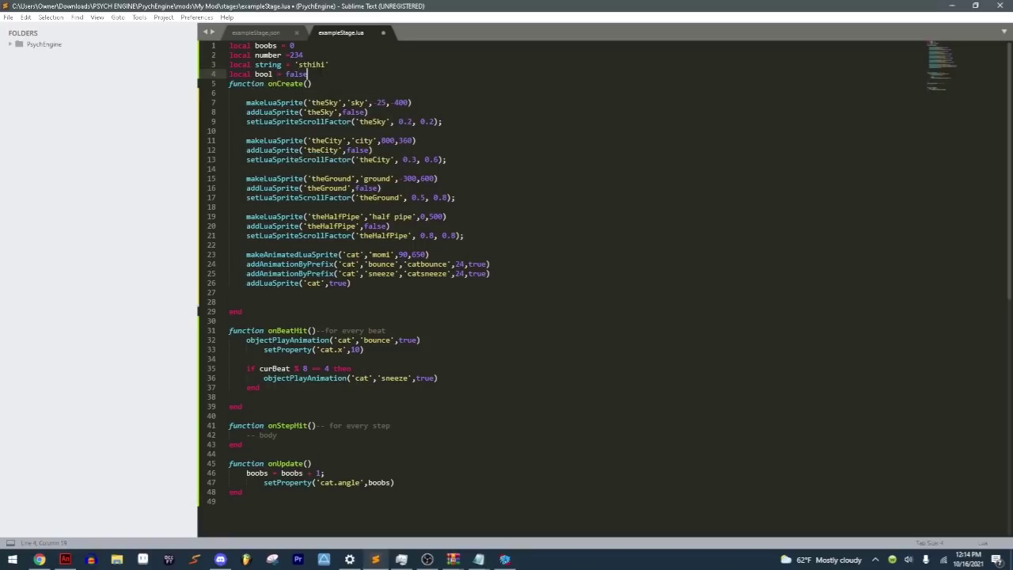
key(Return)
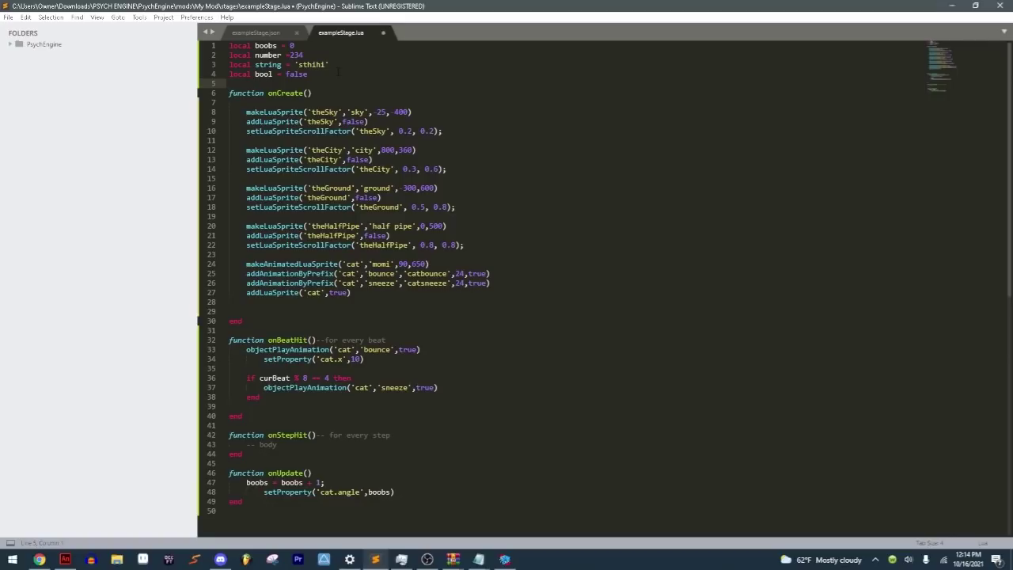
text(local )
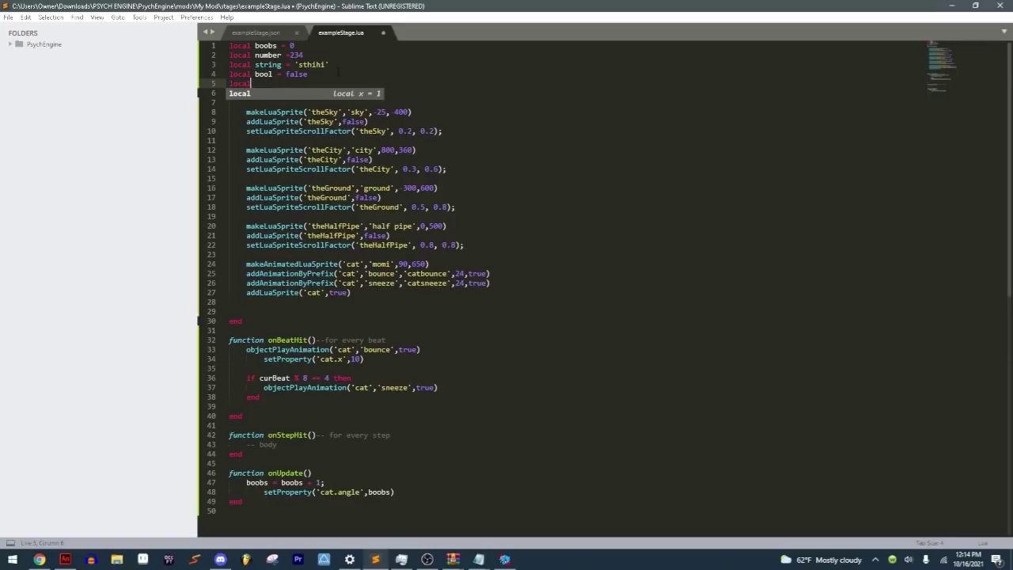
text(fwf )
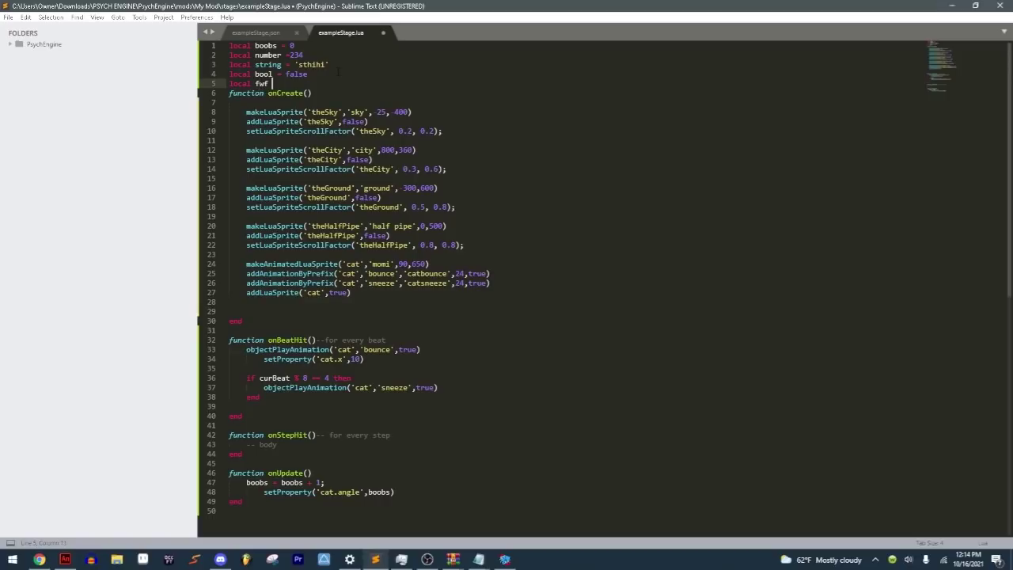
text(= [44,76,00)
Step: Delete the number, string, bool and fwf example declarations and save the script
key(shift+Up)
key(shift+Up)
key(shift+Up)
key(shift+Up)
key(BackSpace)
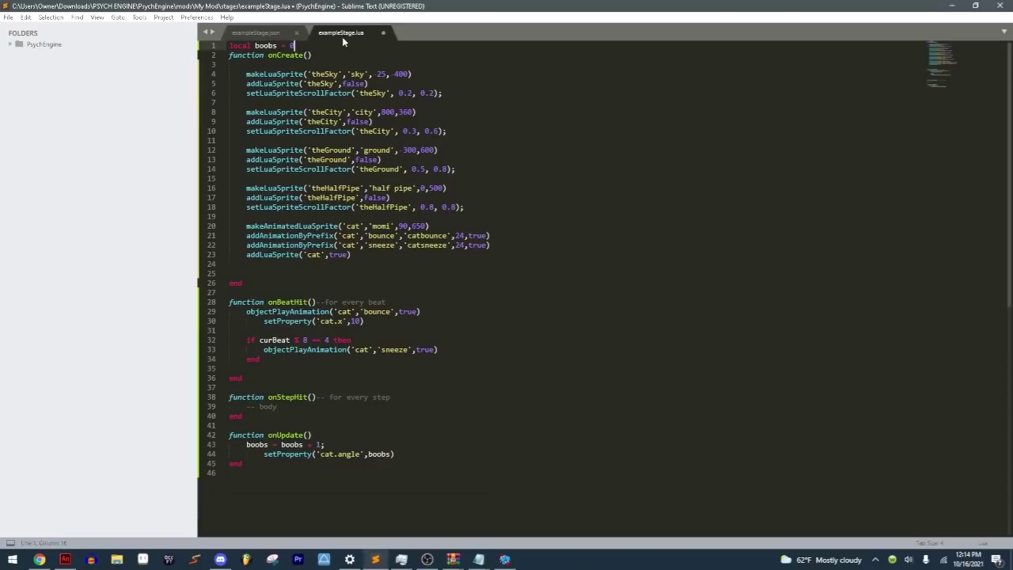
key(ctrl+s)
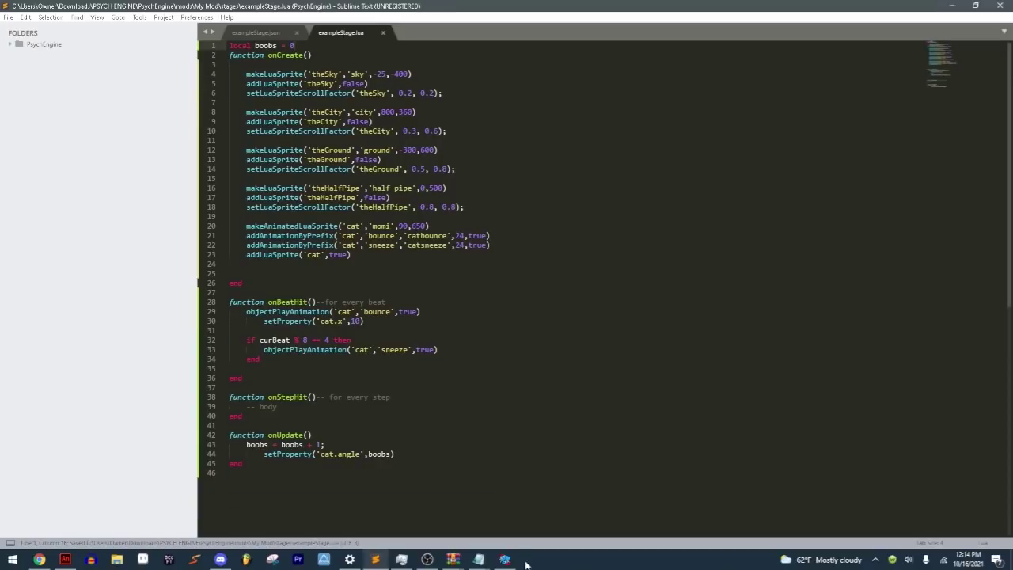
Step: Switch to Psych Engine to watch the cat in the running song, and return to exampleStage.lua in Sublime Text
key(alt+Tab)
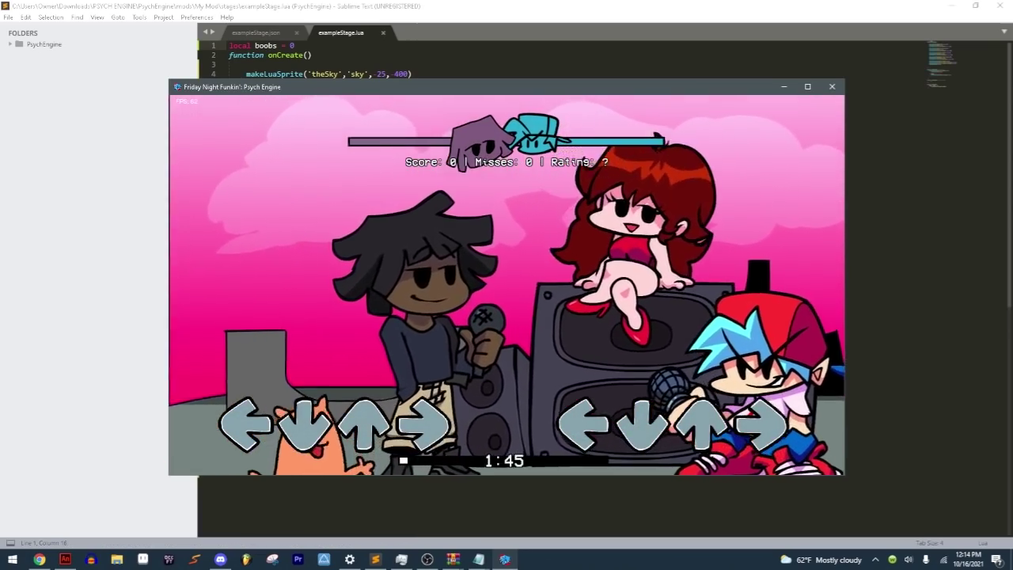
click(301, 505)
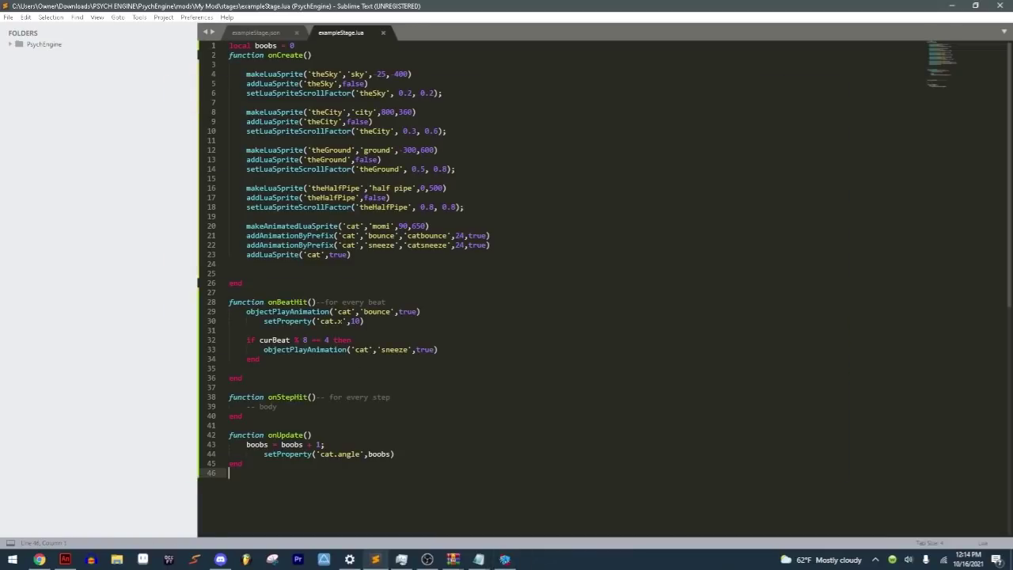
Step: Try to move the setProperty('cat.x',10) line from onBeatHit into onUpdate below the boobs increment
click(353, 321)
drag(349, 321, 467, 314)
key(ctrl+x)
click(324, 434)
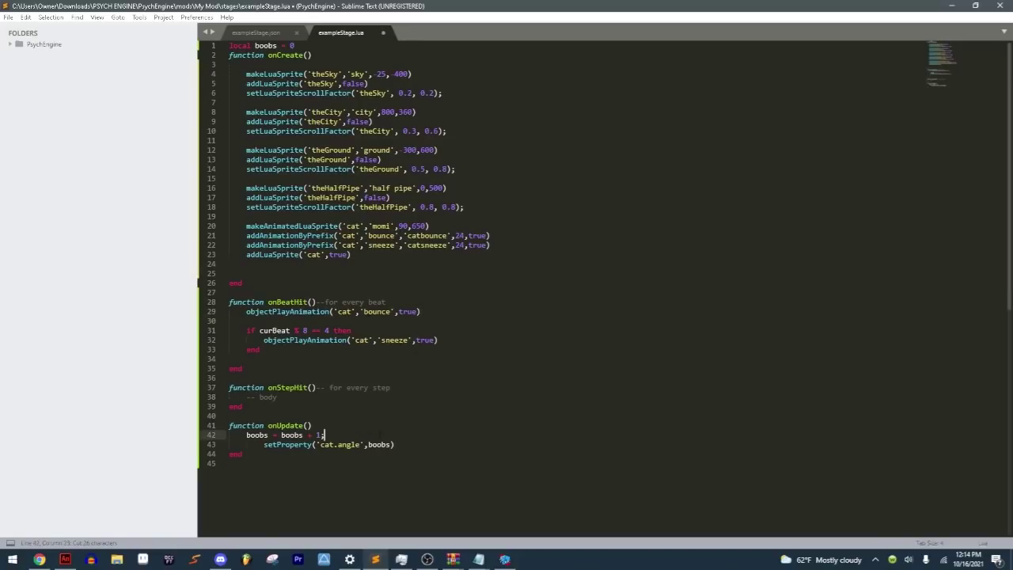
key(ctrl+v)
key(ctrl+s)
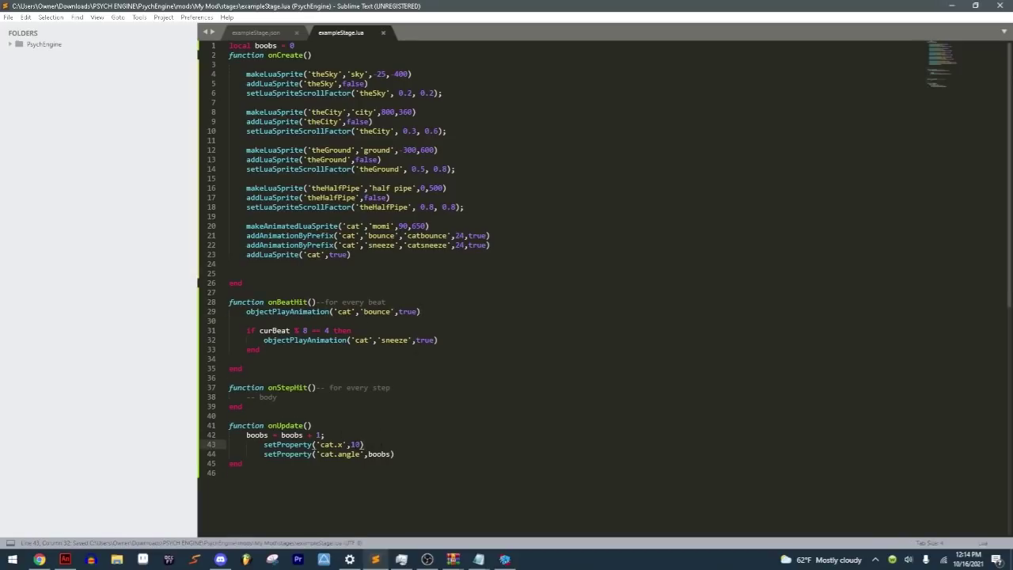
key(ctrl+z)
key(ctrl+z)
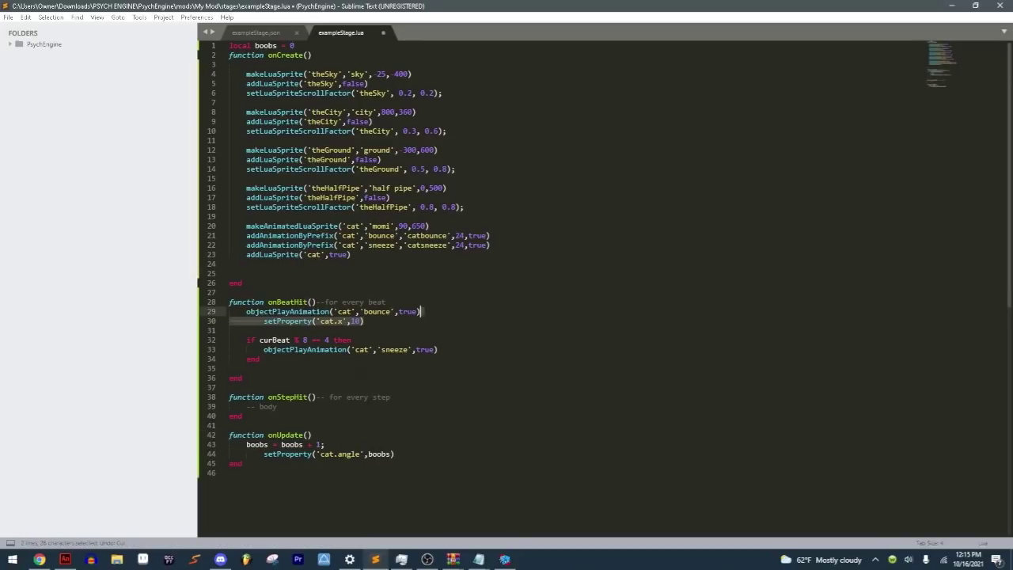
Step: Change the cat's x value in onBeatHit to getProperty('cat.x')+10 and save the script
click(351, 321)
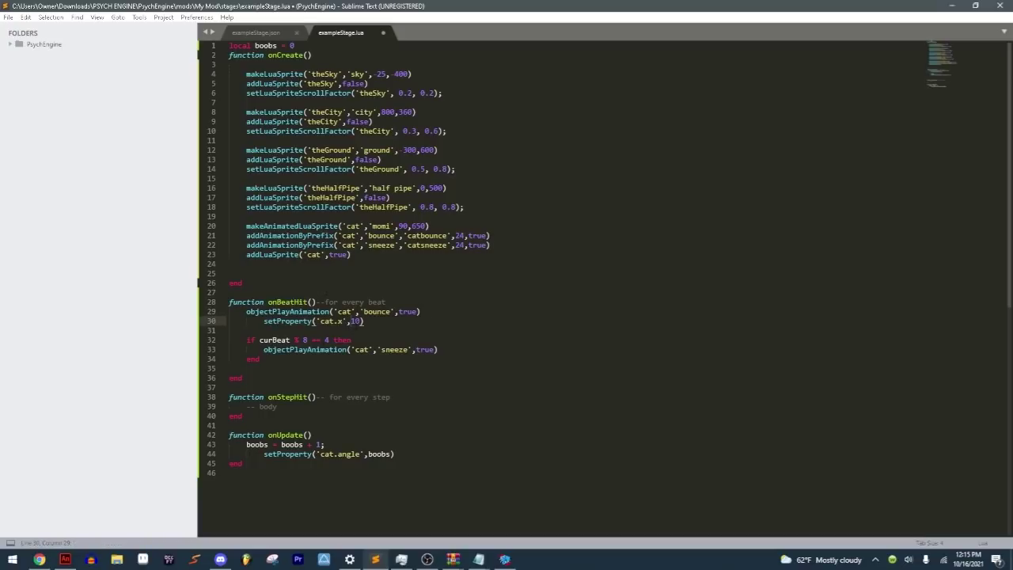
drag(318, 320, 359, 320)
click(332, 330)
double_click(356, 321)
click(340, 320)
text(etProperty)
text(())
text(')
text(cat.x)
key(ctrl+s)
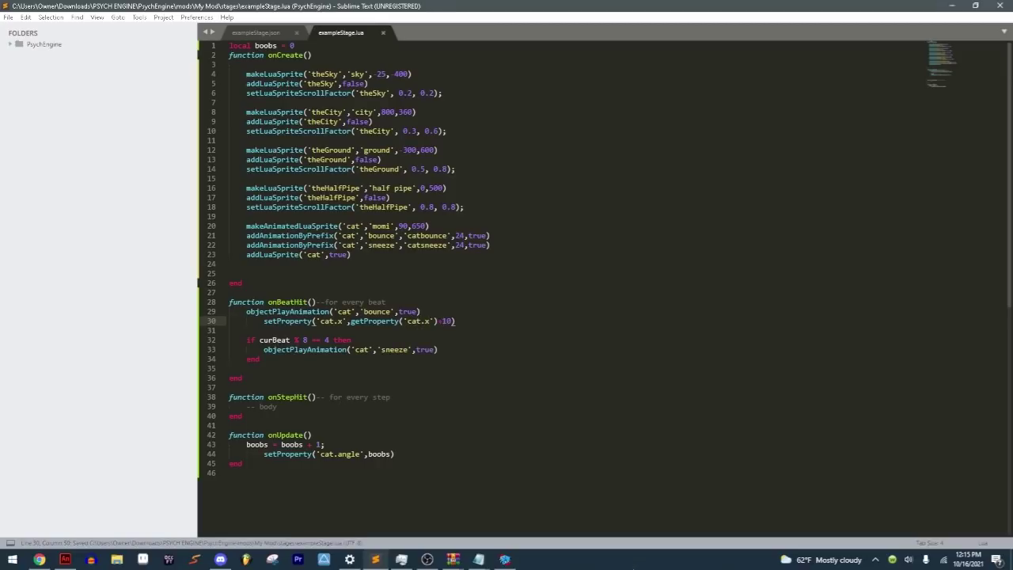
Step: Switch to Psych Engine to pause the running song, and return to exampleStage.lua in Sublime Text
click(504, 562)
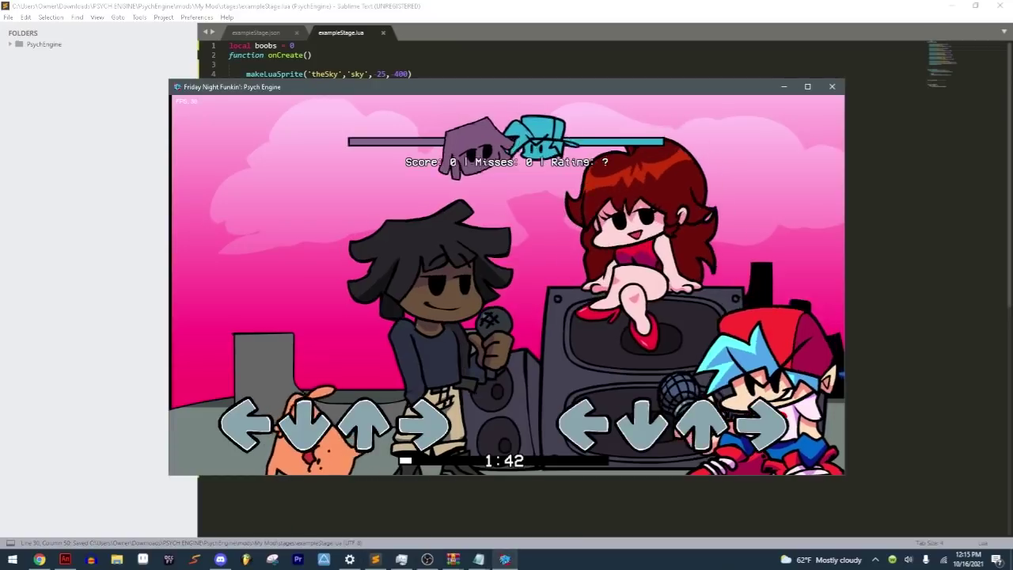
key(Return)
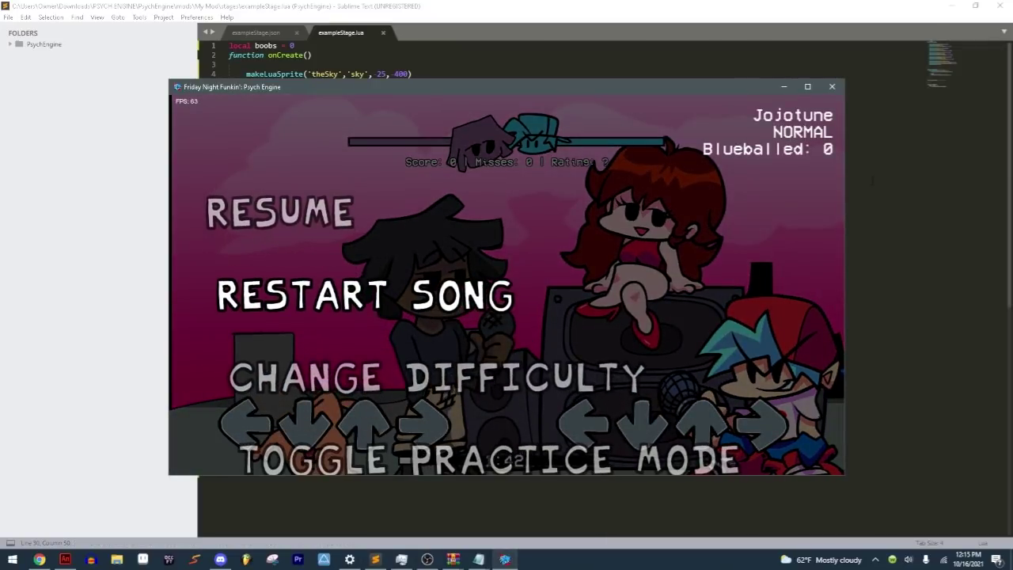
click(505, 559)
click(350, 253)
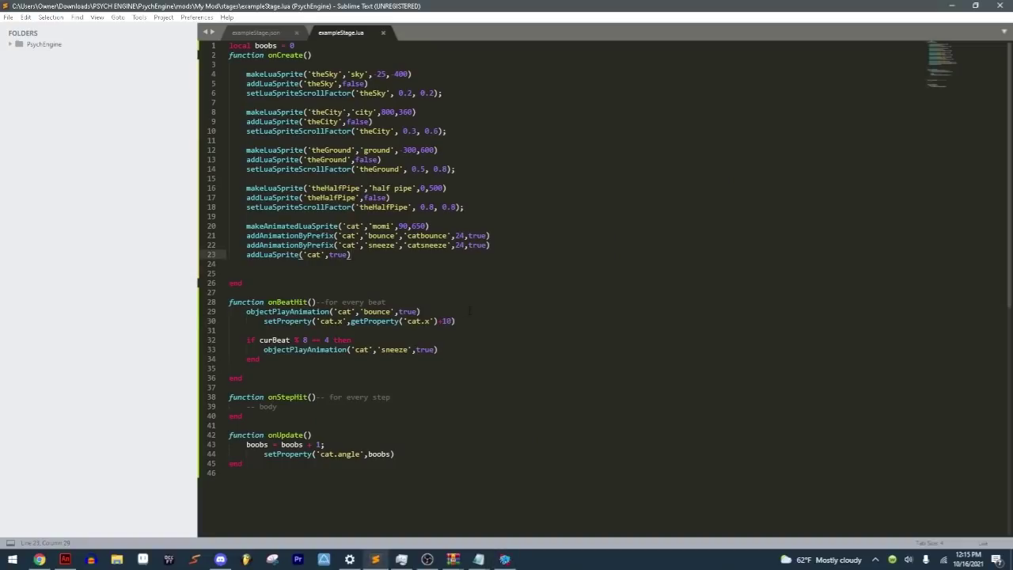
Step: Move the cat.x setProperty line into the curBeat % 8 == 4 block, save, and restart the song in Psych Engine
drag(470, 321, 470, 313)
key(ctrl+x)
click(354, 330)
key(ctrl+v)
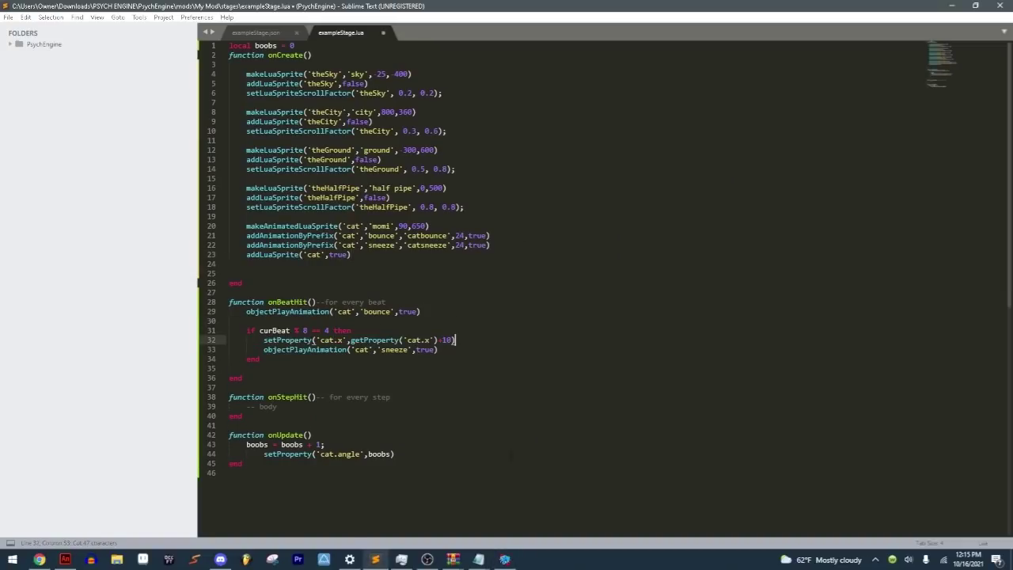
key(ctrl+s)
click(504, 560)
key(Return)
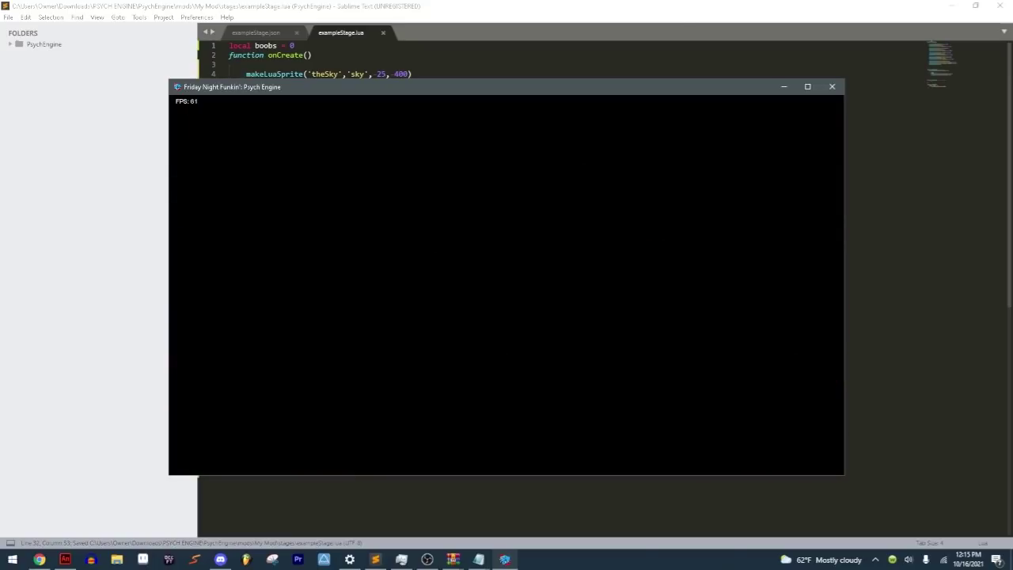
Step: Return to Sublime Text, set the cat's x increment in the curBeat block to 40, and save the script
click(229, 178)
click(446, 339)
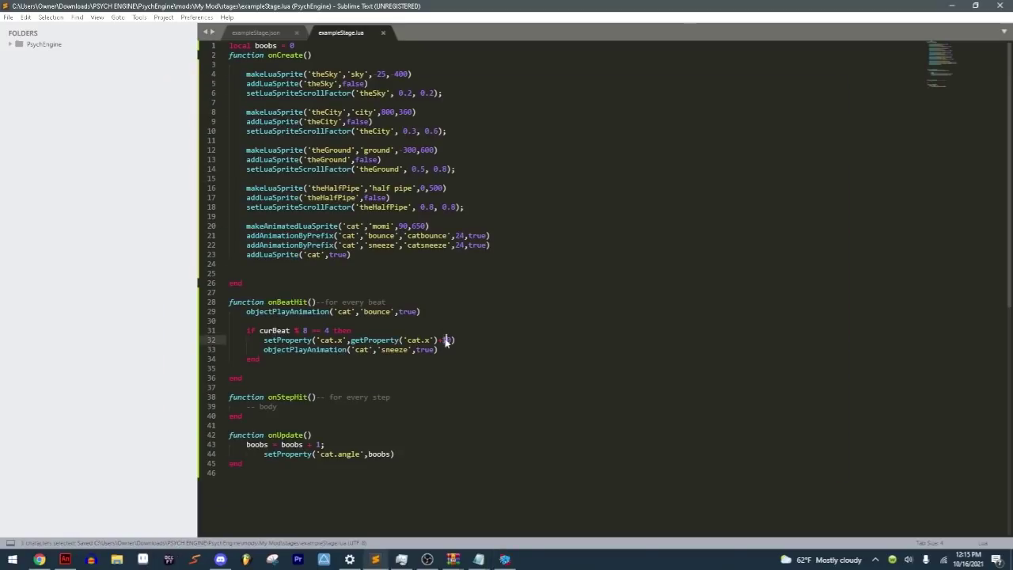
key(BackSpace)
text(4)
key(ctrl+s)
Step: Restart the song in Psych Engine to load the edited script, and return to Sublime Text
click(505, 559)
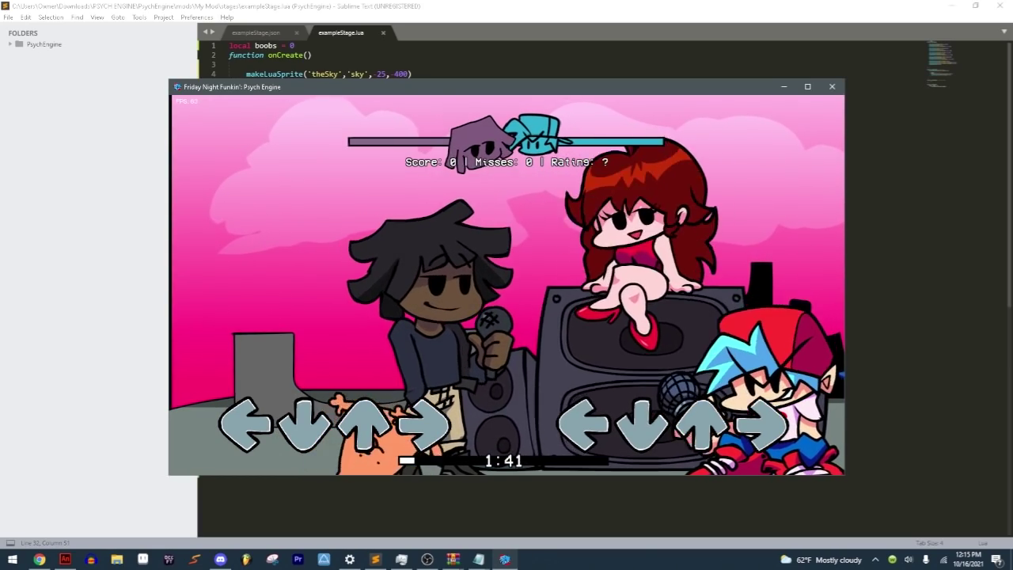
key(Return)
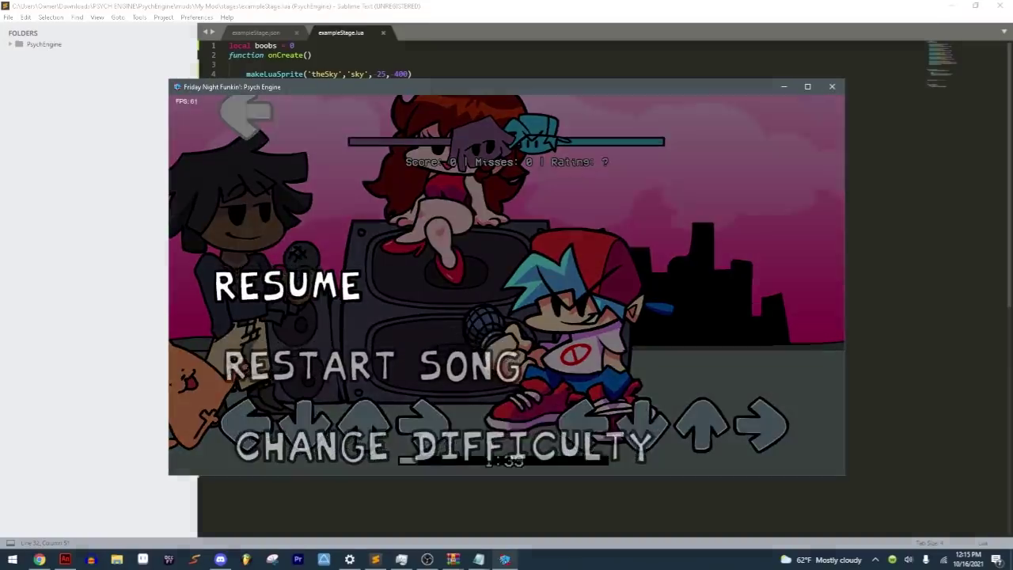
key(Return)
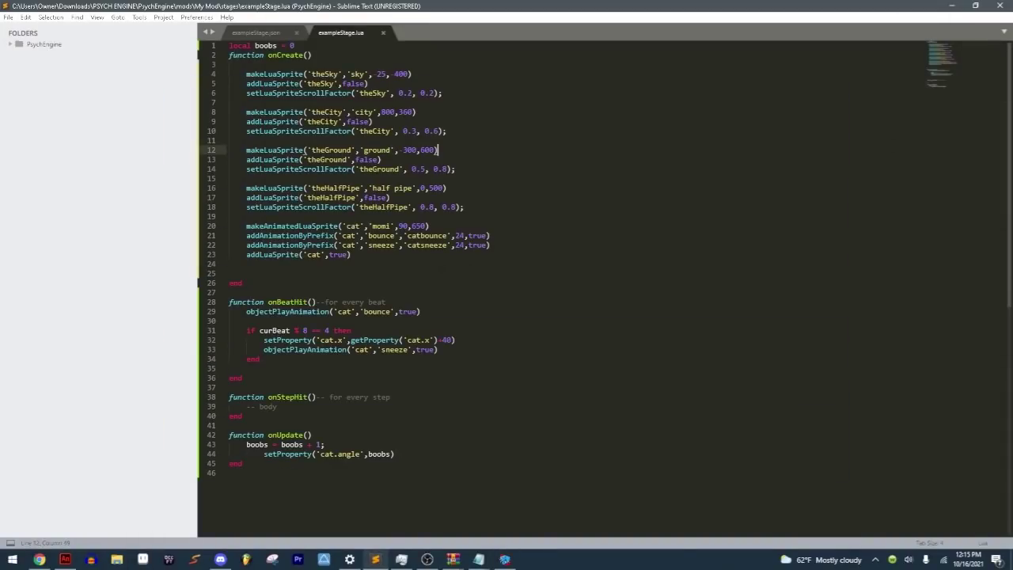
click(447, 339)
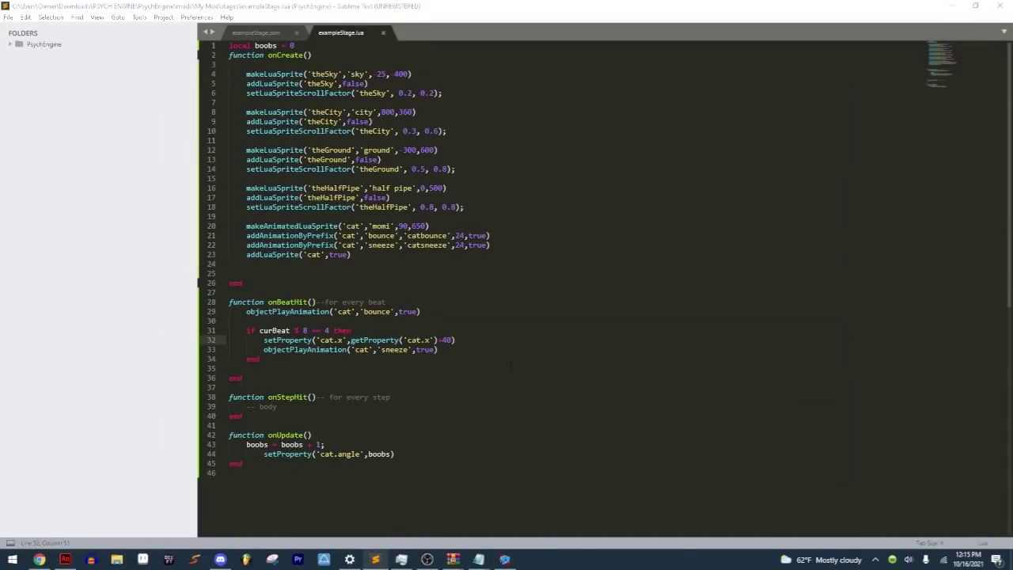
drag(339, 312, 326, 444)
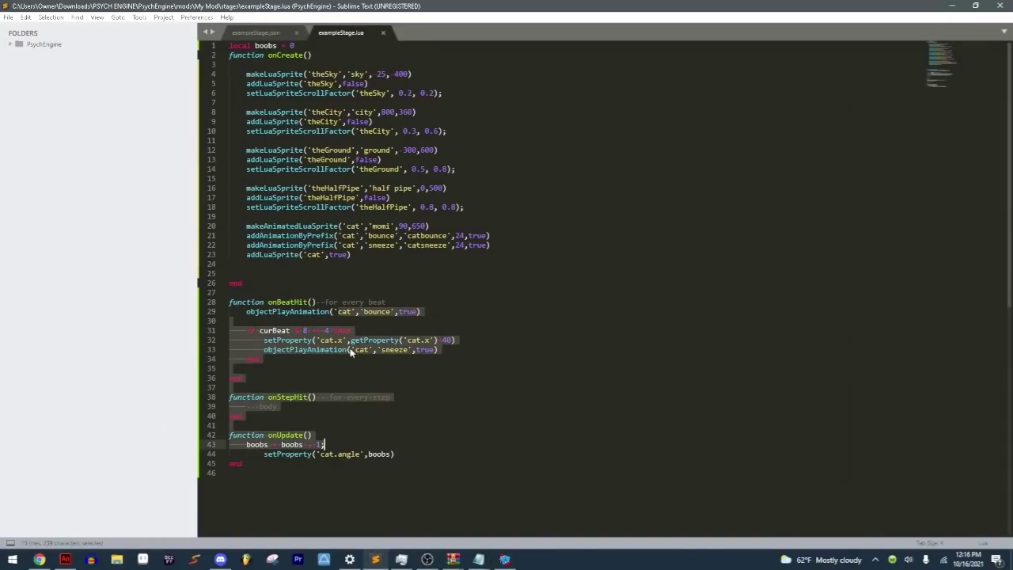
click(351, 349)
drag(245, 284, 421, 459)
click(421, 456)
click(420, 479)
drag(242, 463, 286, 254)
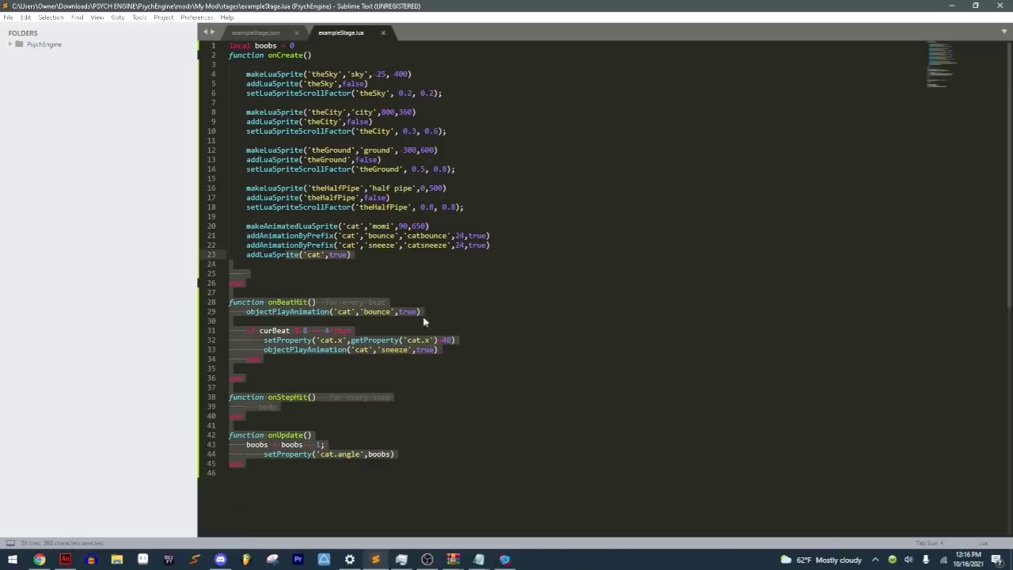
click(504, 416)
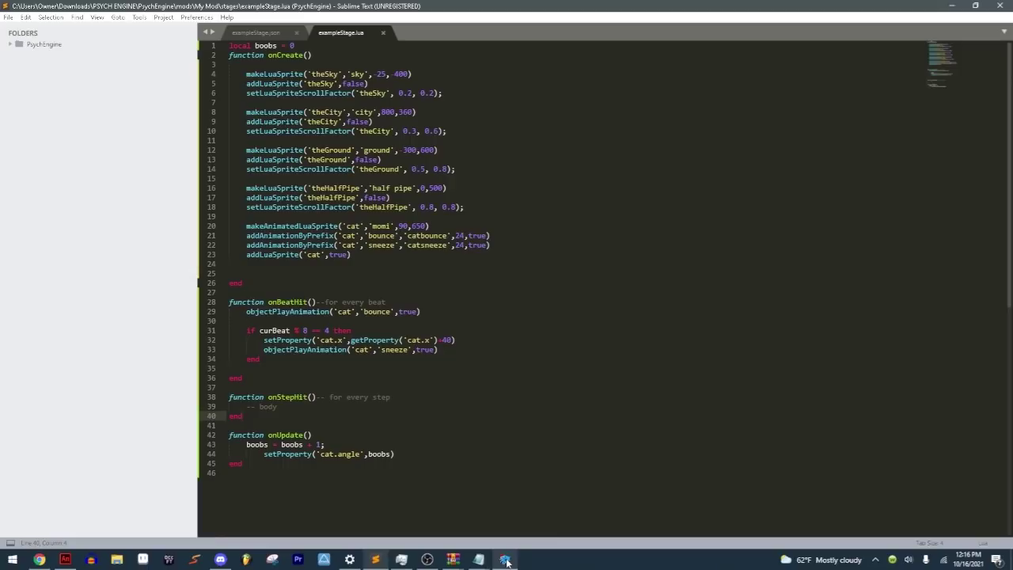
Step: Play the song in Psych Engine to watch the cat's movement on its sneezes, pause it, and return to Sublime Text
mouse_move(507, 560)
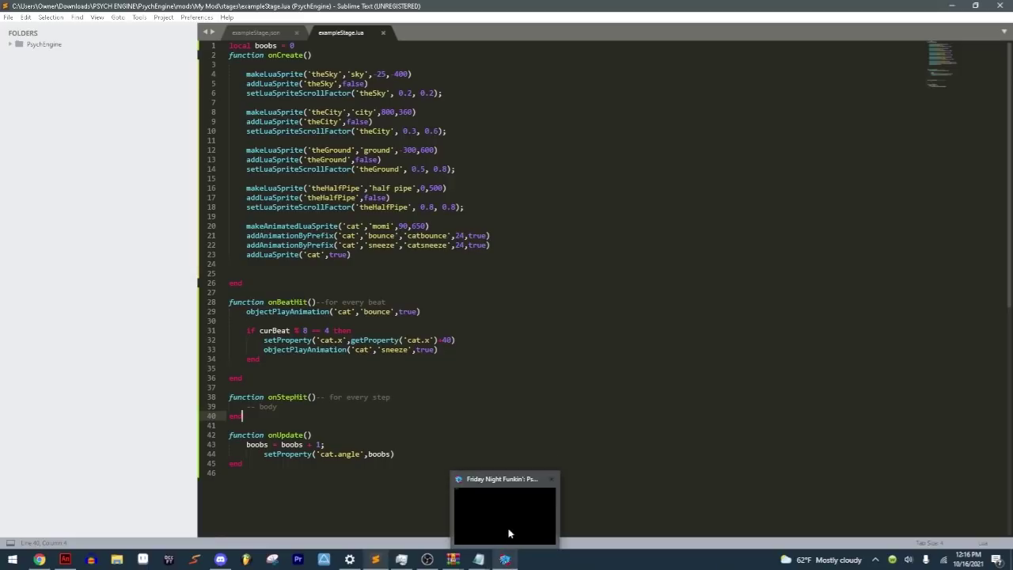
click(509, 526)
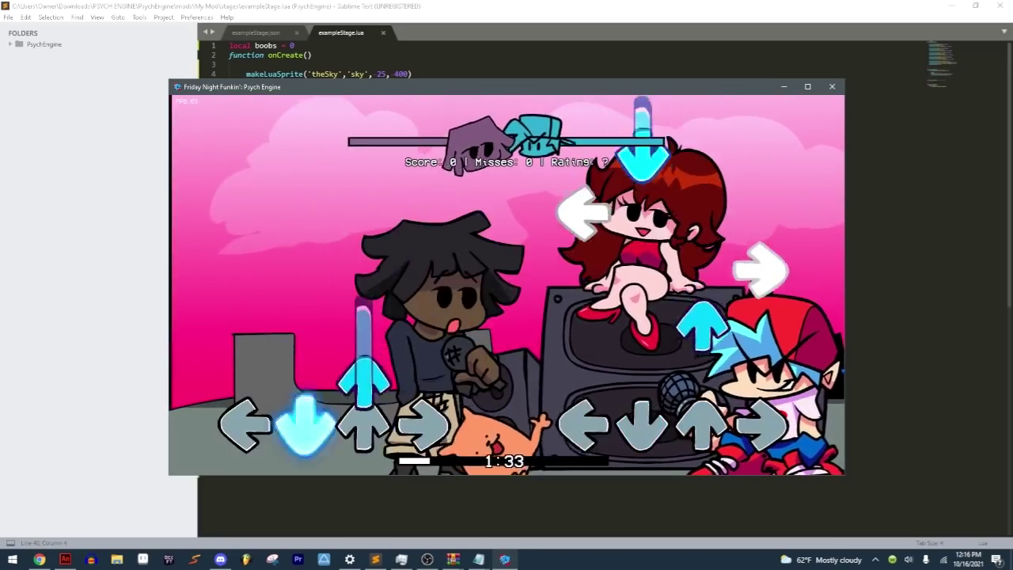
key(Up)
key(Right)
key(Down)
key(Up)
key(Down)
key(Right)
key(Left)
key(Up)
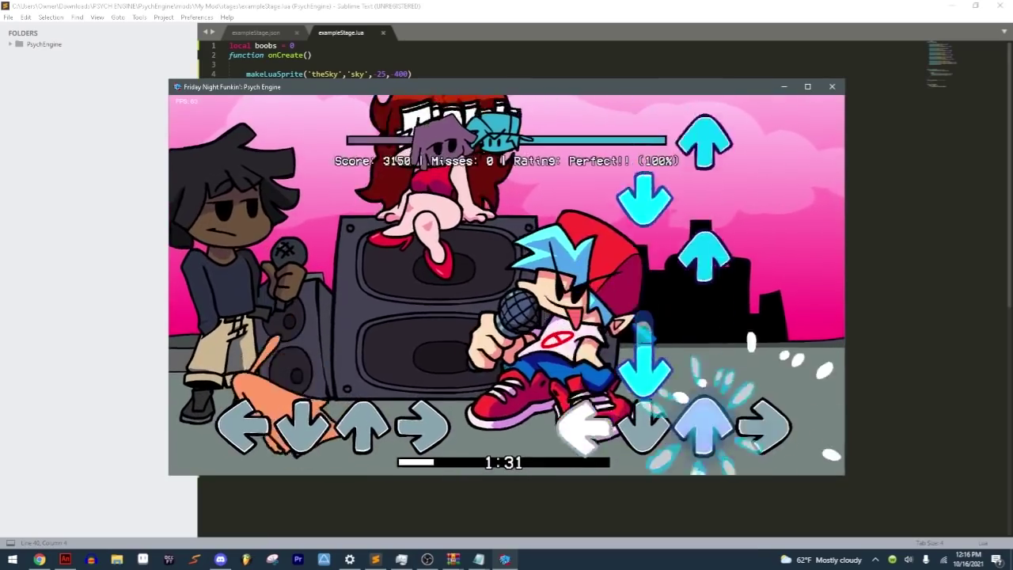
key(Down)
key(Left)
key(Right)
key(Up)
key(Down)
key(Up)
key(Right)
key(Left)
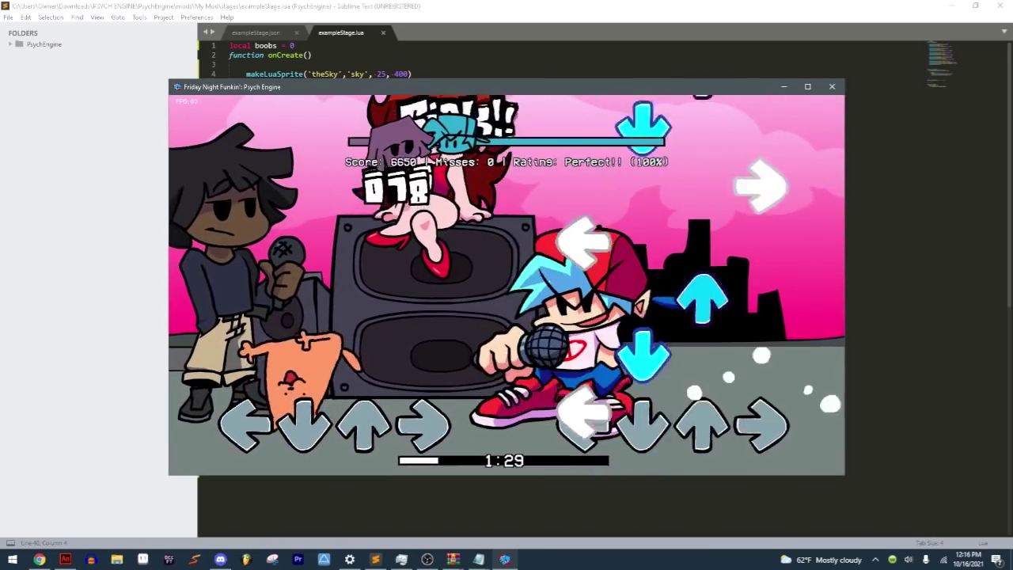
key(Left)
key(Down)
key(Up)
key(Left)
key(Right)
key(Down)
key(Left)
key(Up)
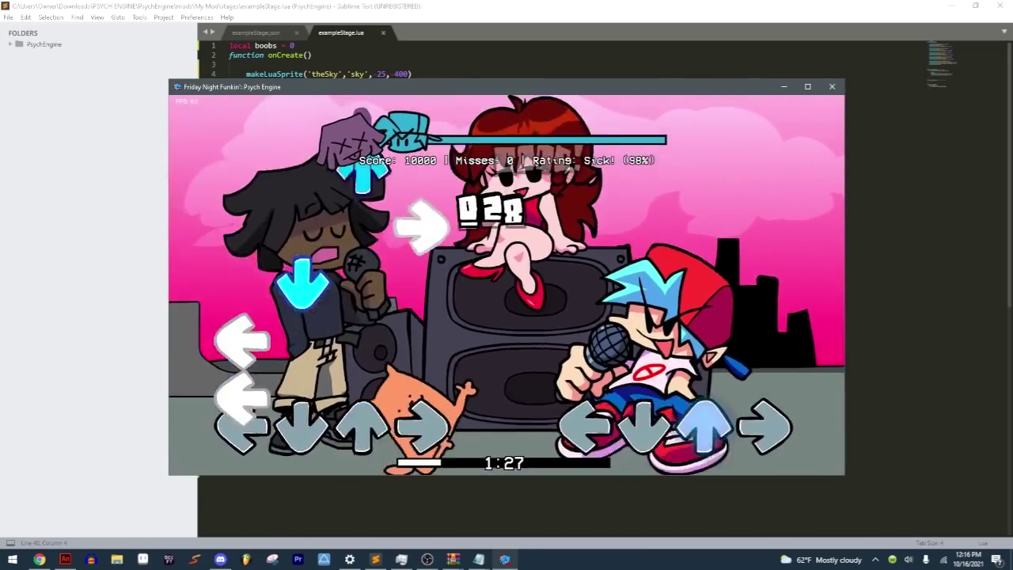
key(Return)
key(alt+Tab)
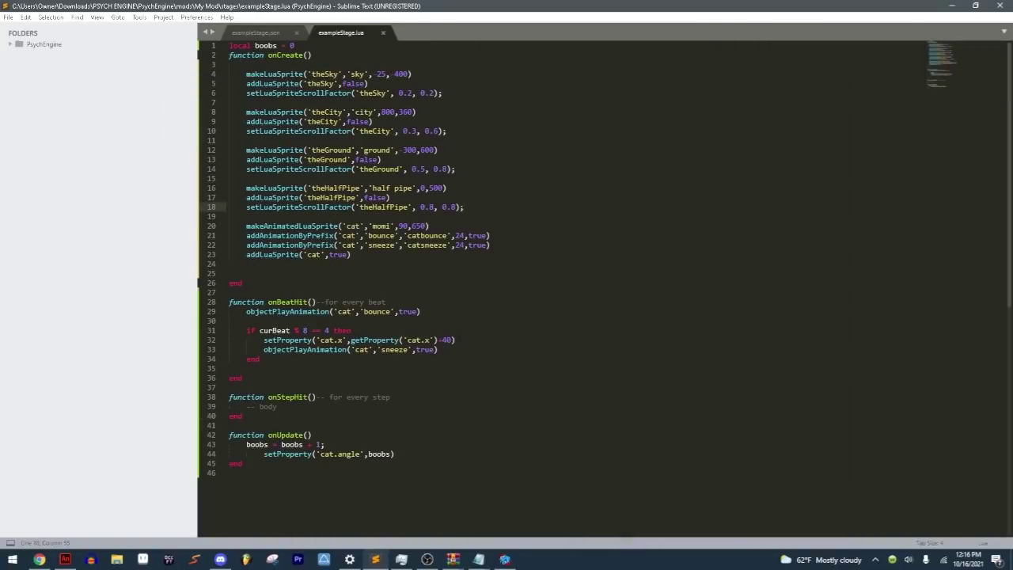
Step: Move the cat.x setProperty line into onUpdate below the boobs increment, set its x increment to 1, and save
drag(351, 330, 455, 339)
key(ctrl+x)
click(324, 434)
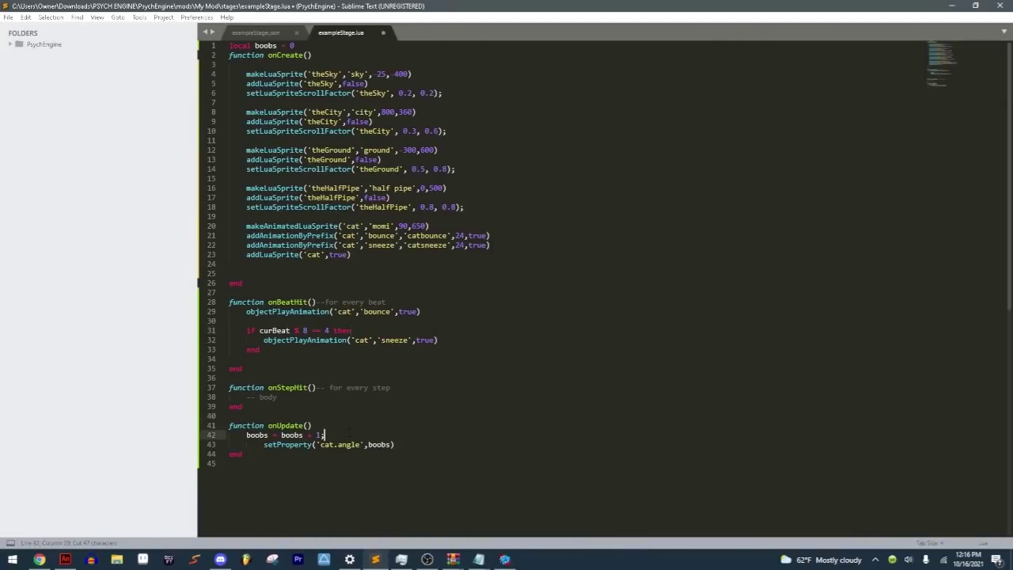
key(ctrl+v)
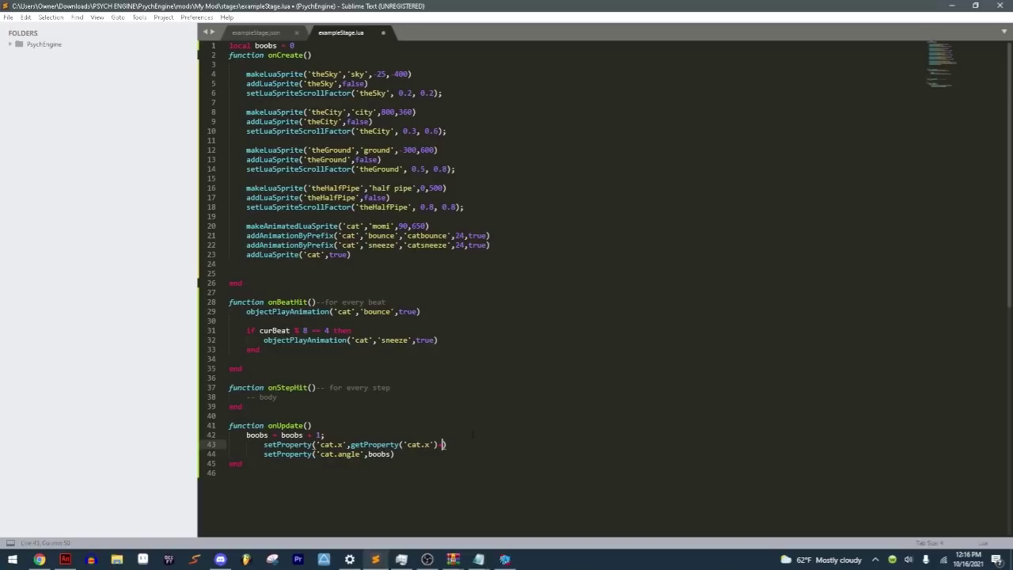
text(1)
key(ctrl+s)
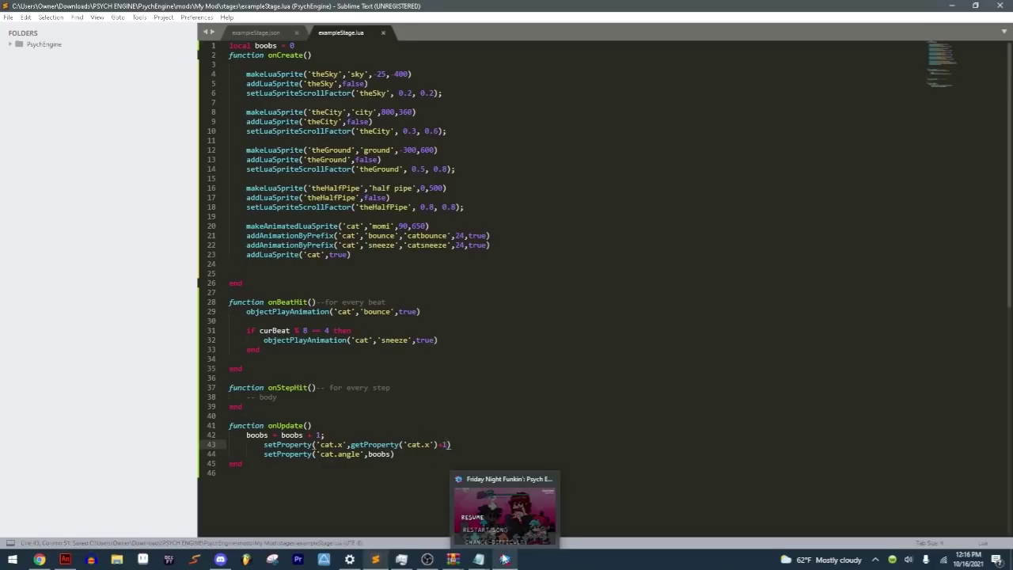
Step: Switch to Psych Engine and restart the song to load the script with the cat's x increment in onUpdate
click(504, 560)
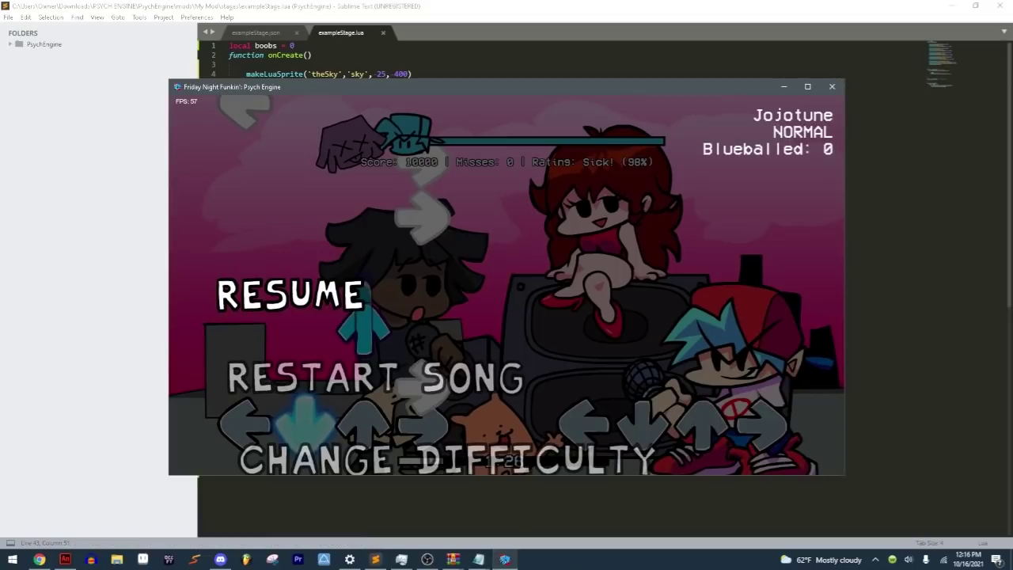
key(Down)
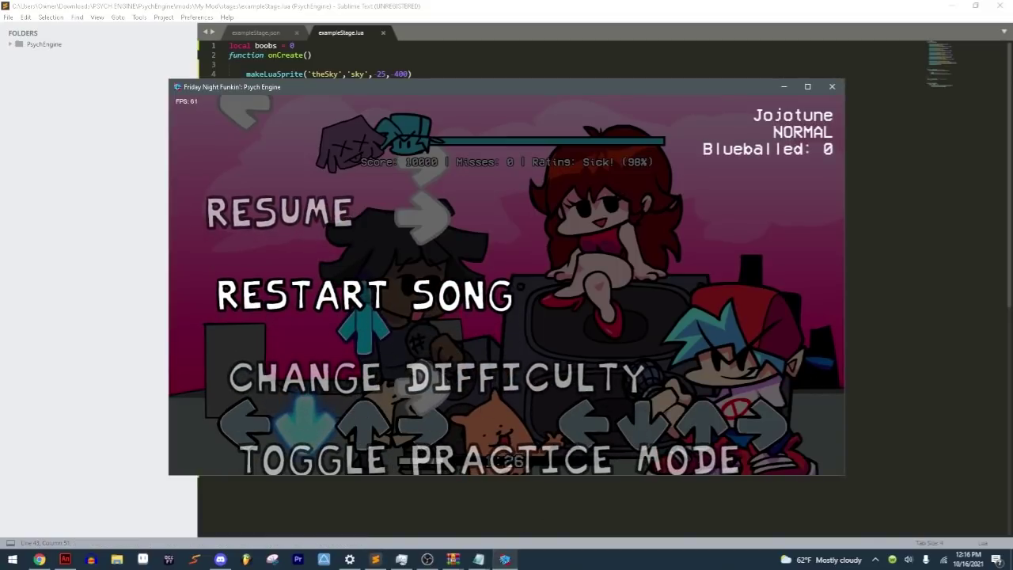
key(Return)
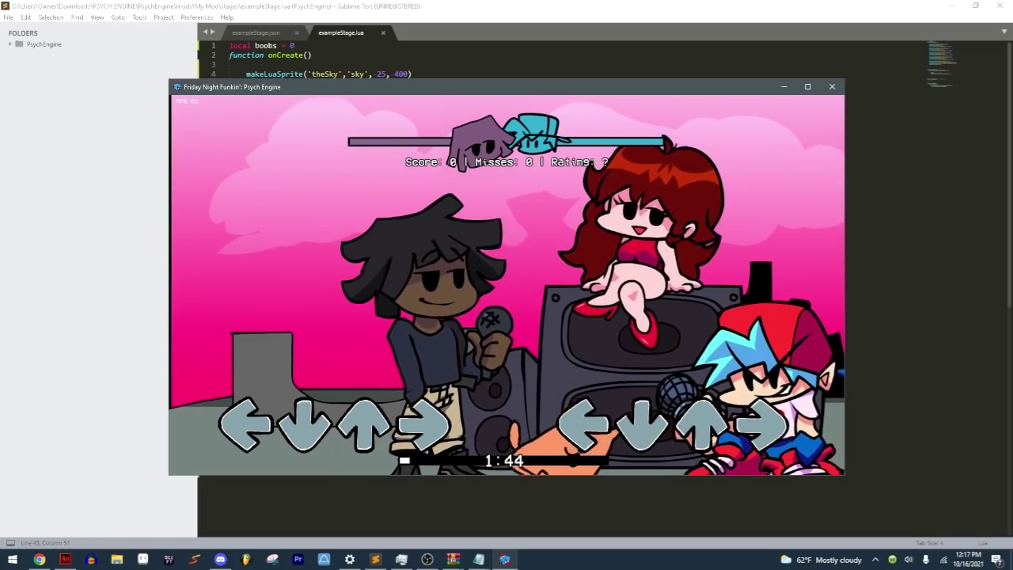
Step: Play the song to watch the cat's continuous rotation and sideways movement, pause it, and return to Sublime Text
key(Left)
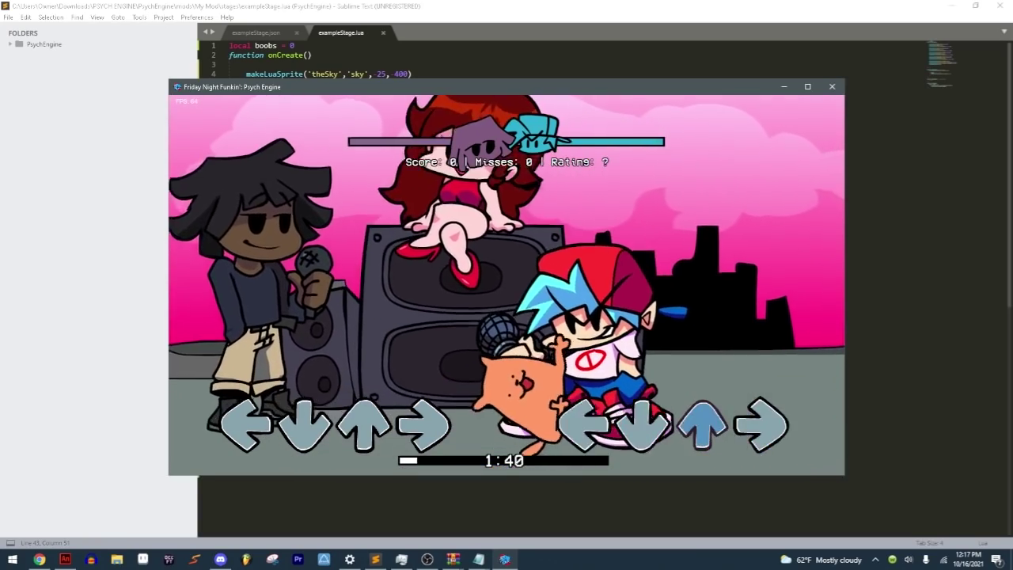
key(Left)
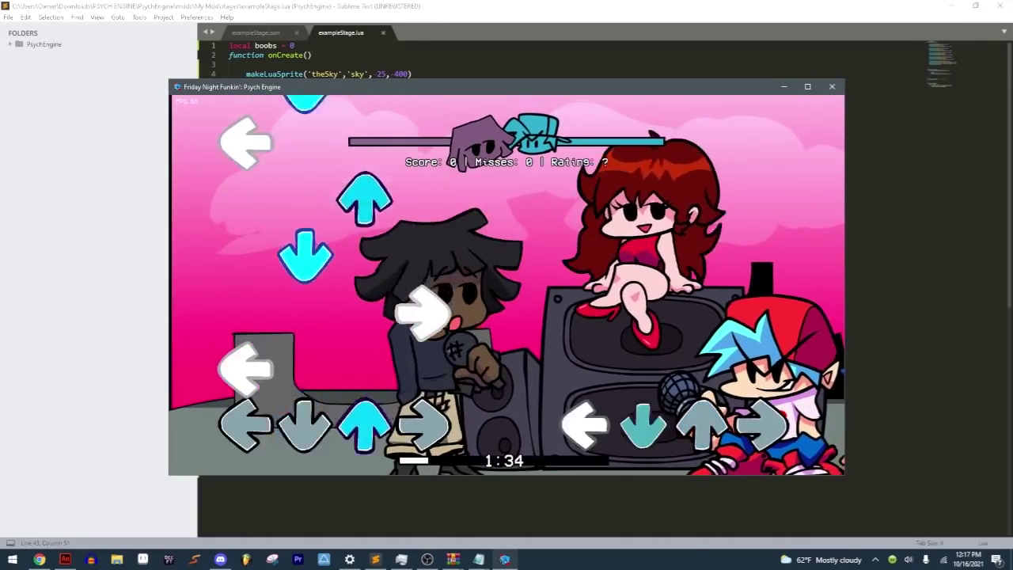
key(Up)
key(Right)
key(Left)
key(Down)
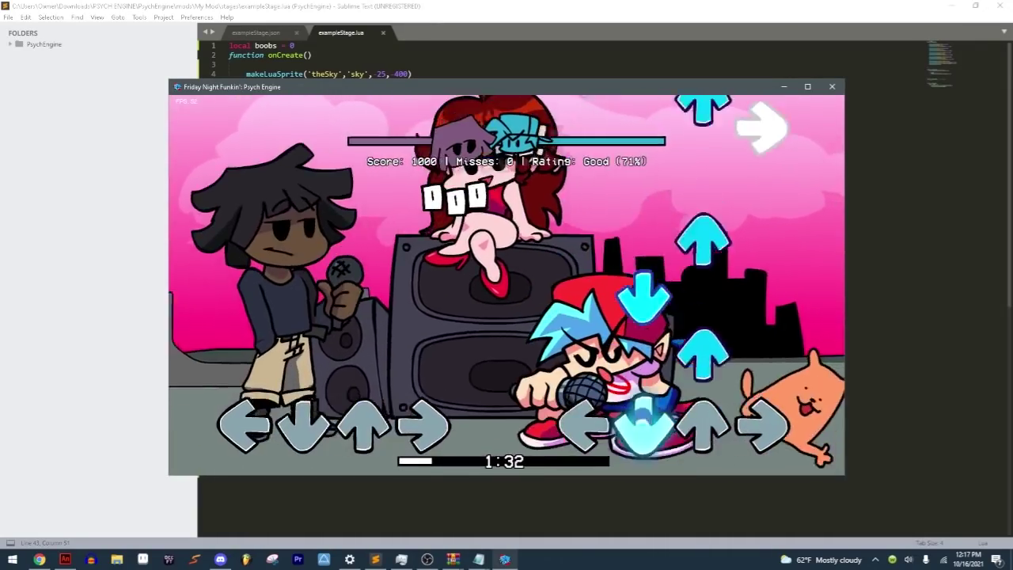
key(Down)
key(Up)
key(Left)
key(Up)
key(Up)
key(Down)
key(Up)
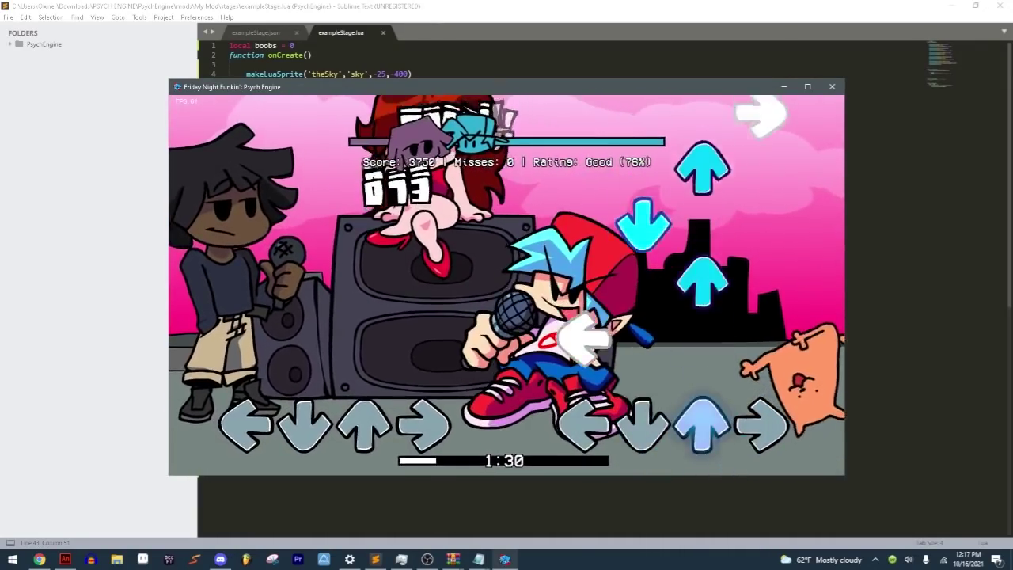
key(Up)
key(Down)
key(Up)
key(Right)
key(Left)
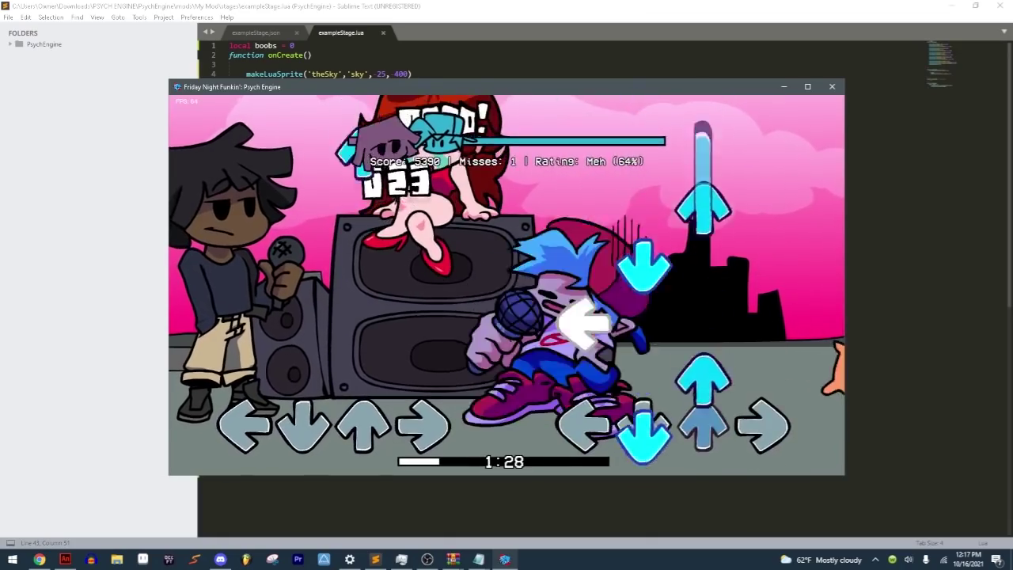
key(Down)
key(Up)
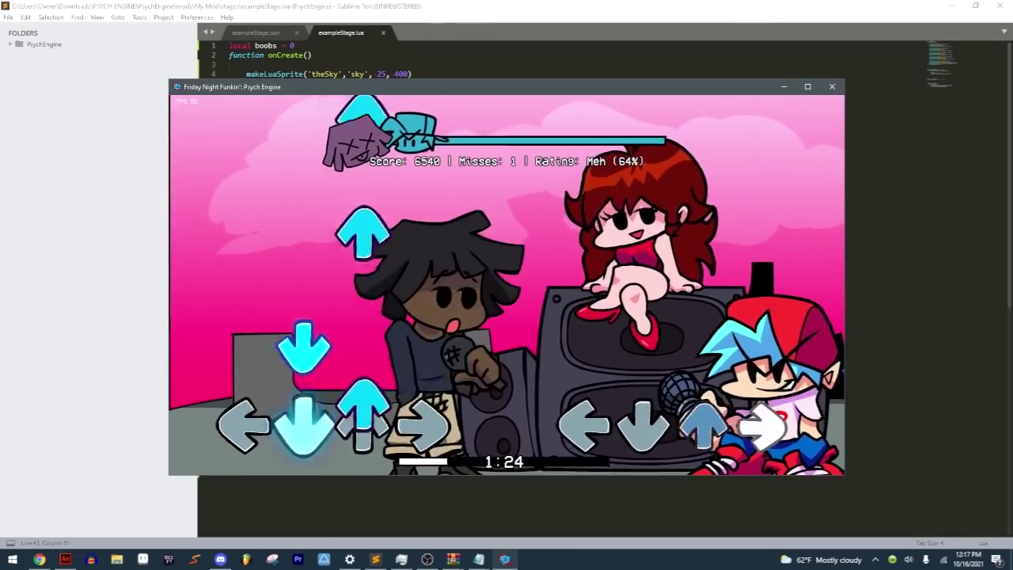
key(Up)
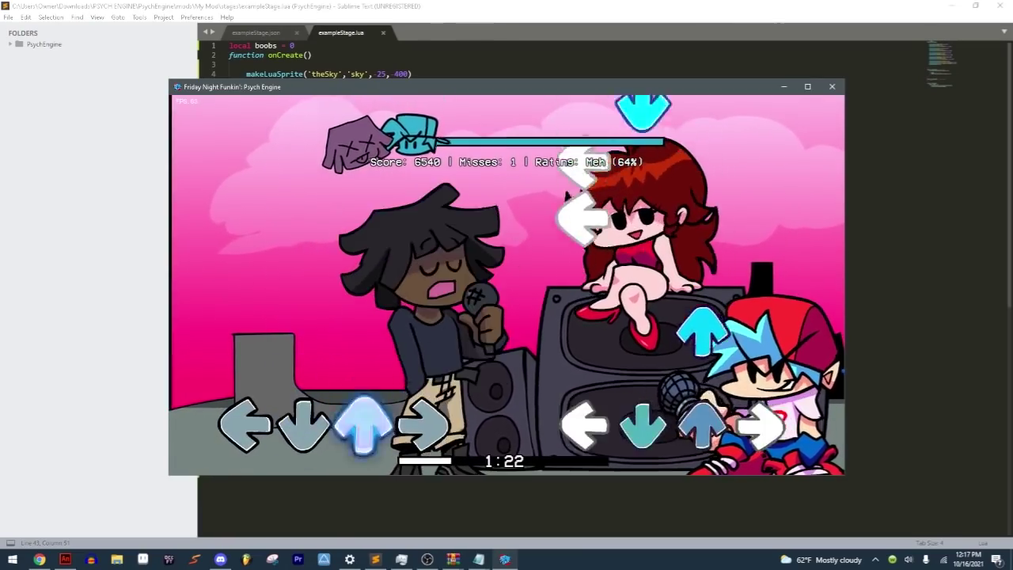
key(Down)
key(Up)
key(Left)
key(Left)
key(Right)
key(Right)
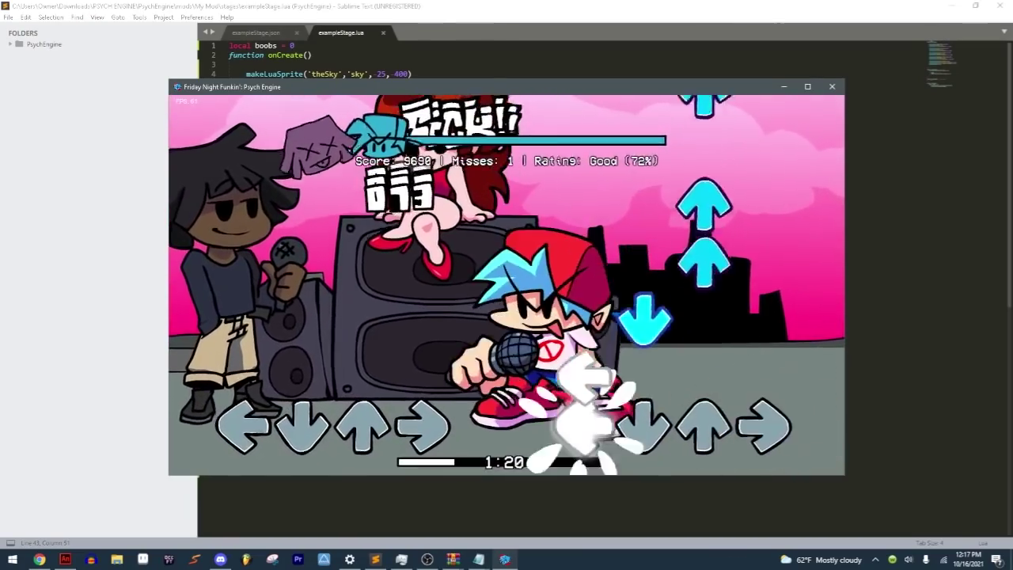
key(Up)
key(Up)
key(Up)
key(Down)
key(Up)
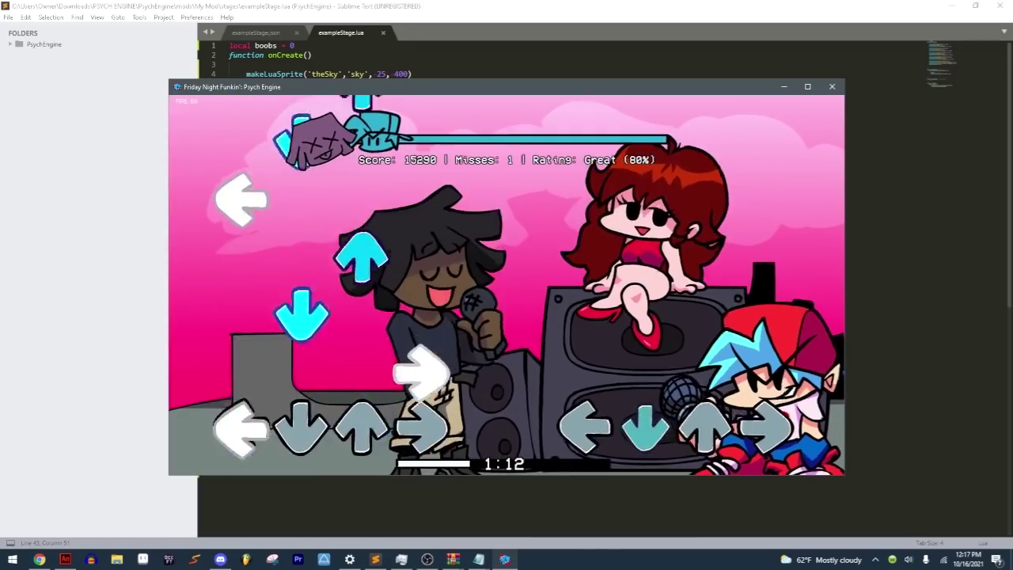
key(Up)
key(Right)
key(Down)
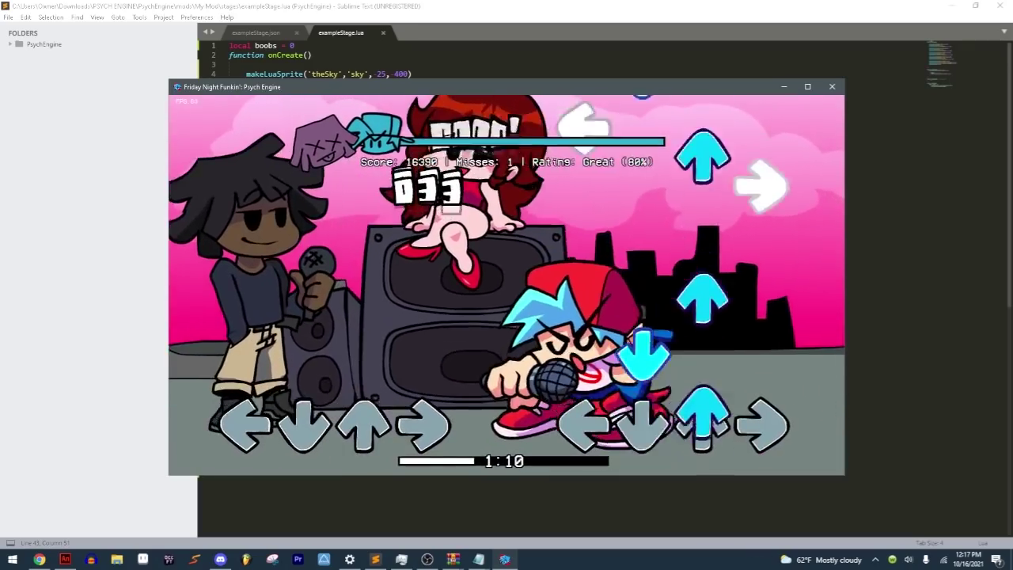
key(Up)
key(Right)
key(Down)
key(Up)
key(Left)
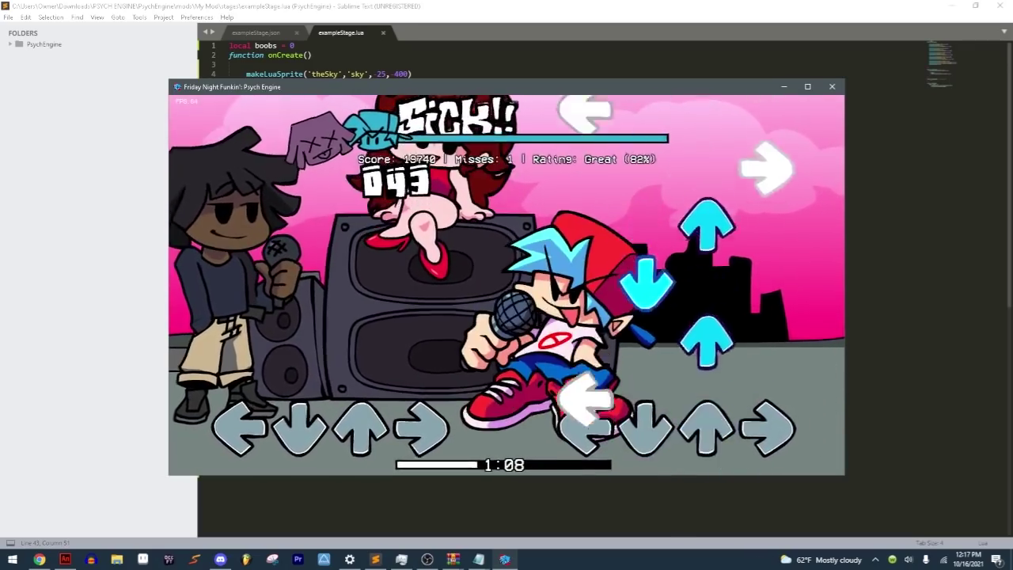
key(Down)
key(Up)
key(Left)
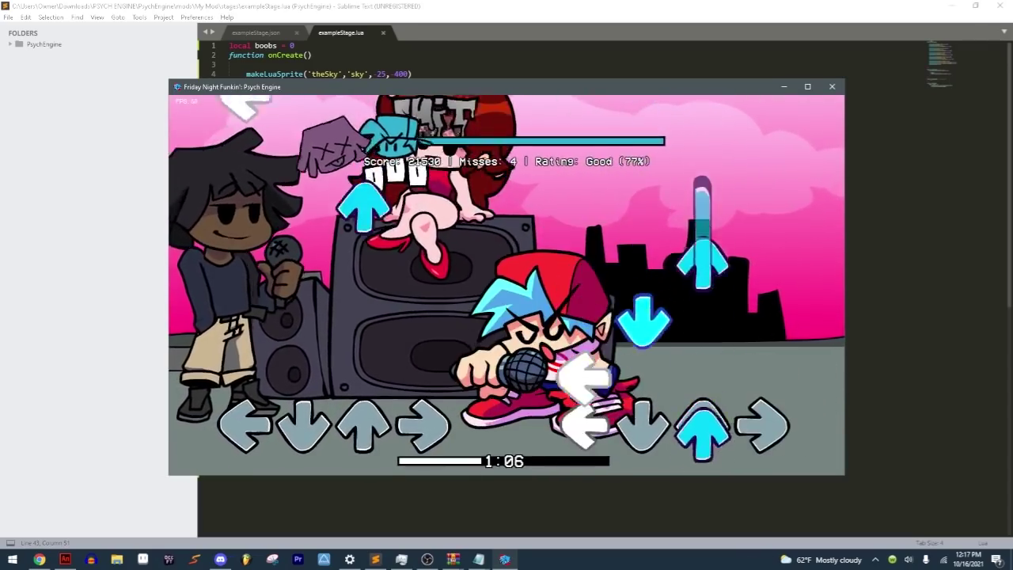
key(Return)
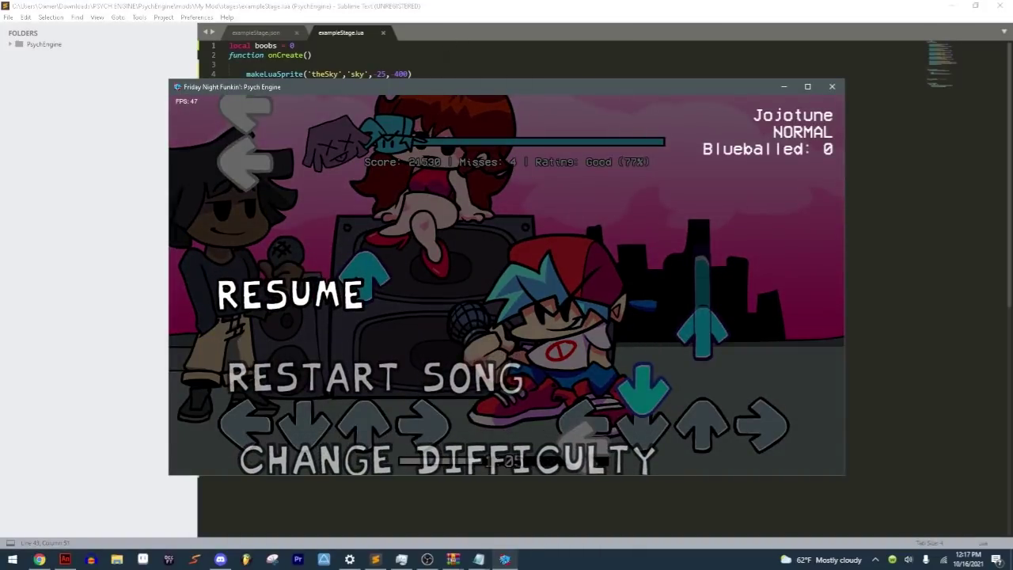
click(312, 54)
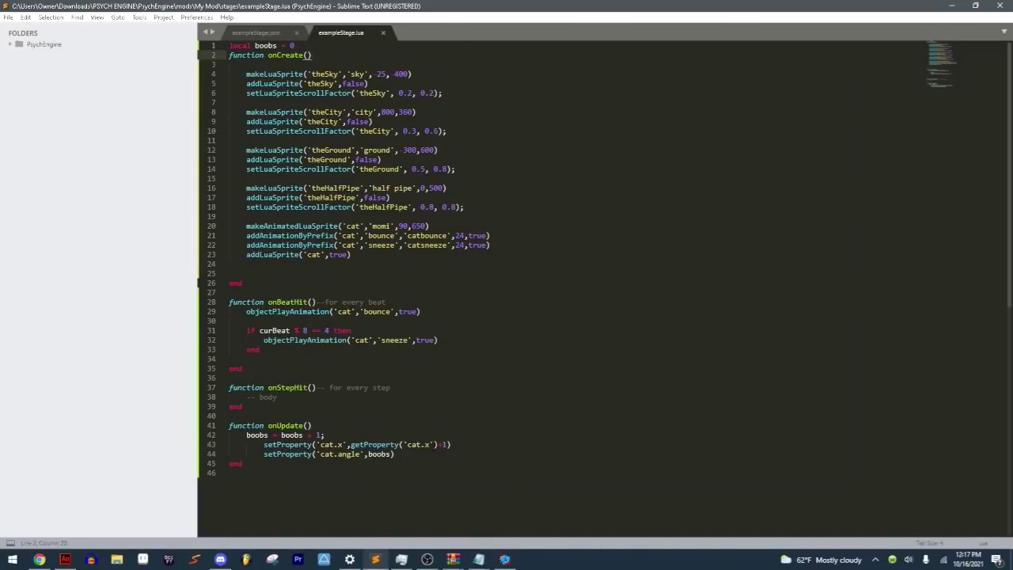
Step: Change the setProperty targets in onUpdate to dad.x and dad.angle, and save the script
click(430, 444)
click(394, 453)
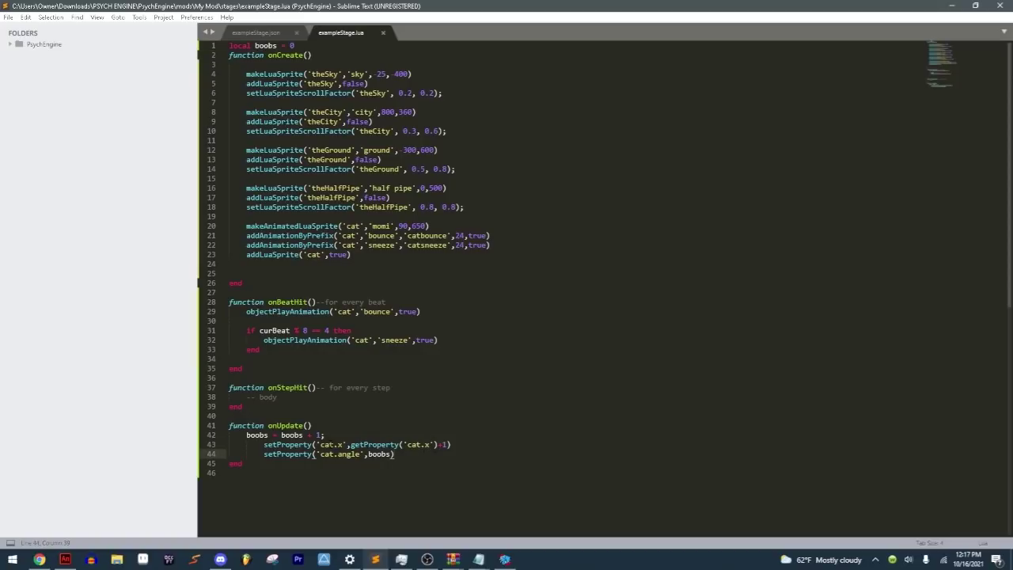
double_click(331, 444)
text(dad)
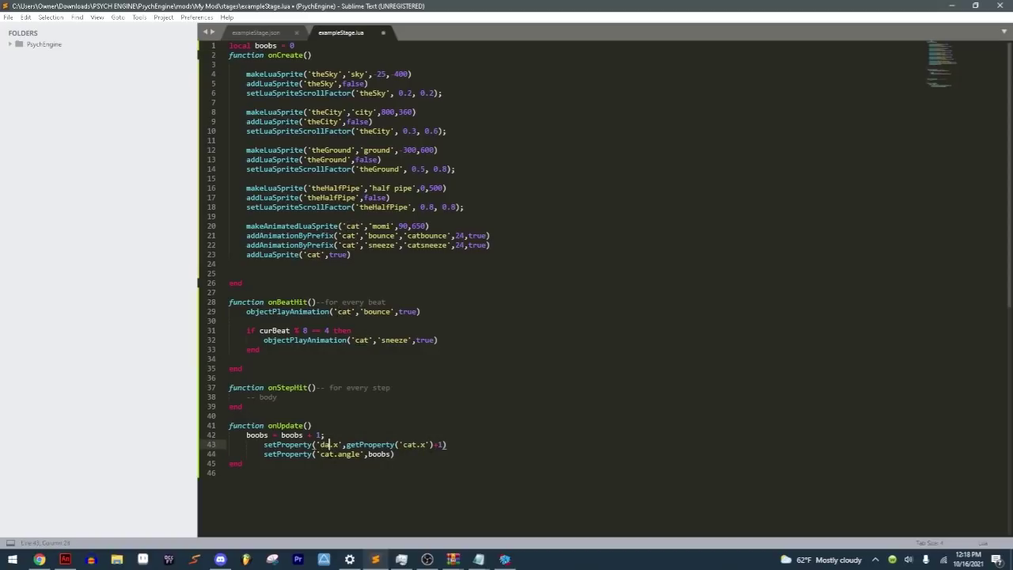
click(330, 454)
double_click(330, 454)
text(dad)
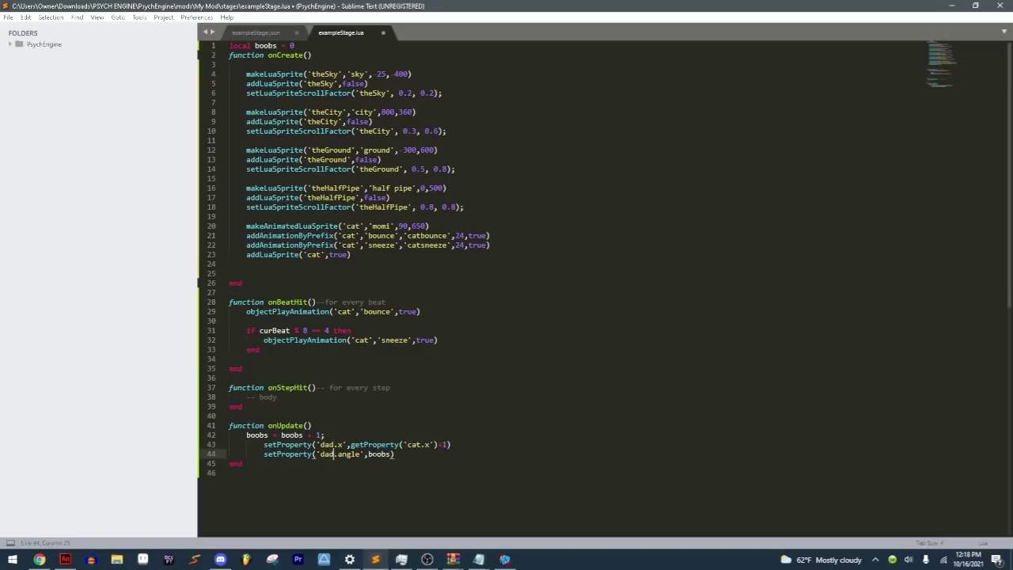
key(ctrl+s)
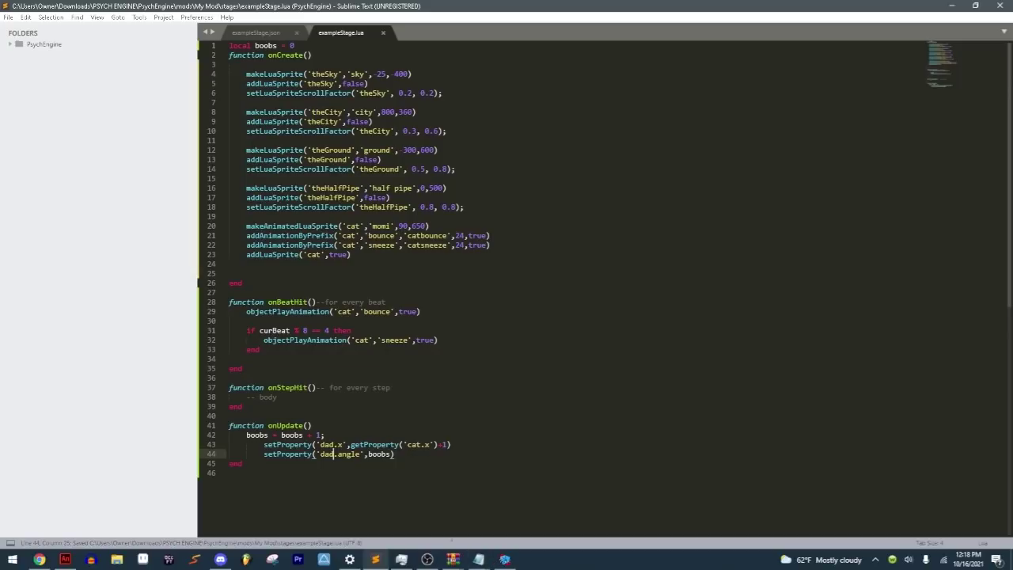
Step: Restart the song in Psych Engine to watch the dad character's movement, and return to Sublime Text
click(504, 559)
key(Down)
key(Return)
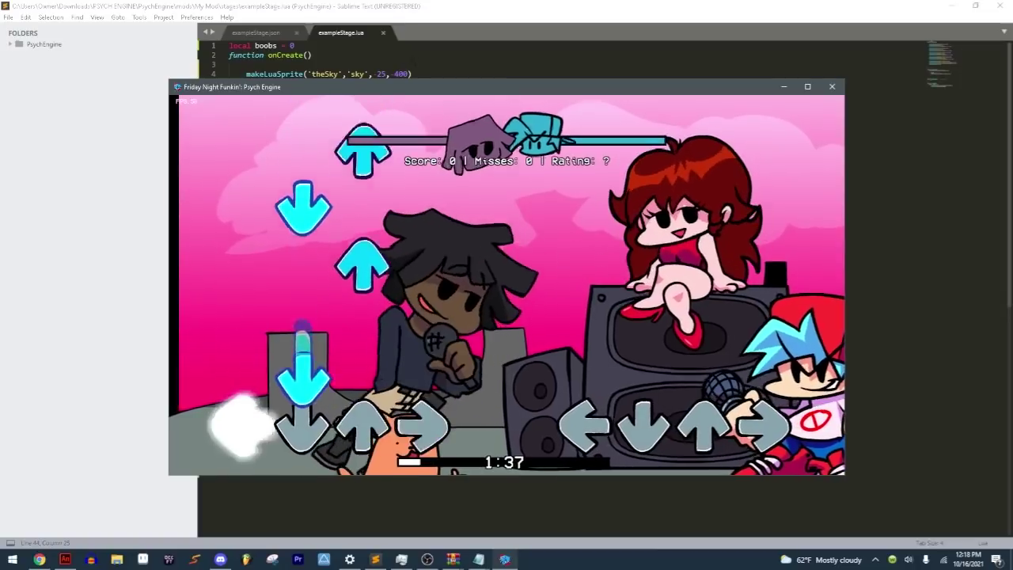
click(229, 64)
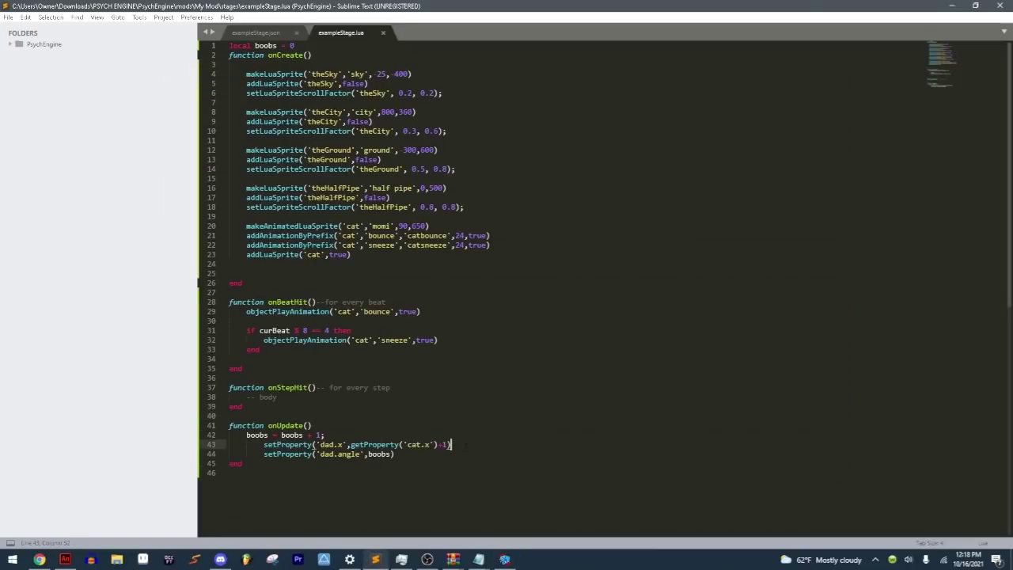
Step: Try using setCharacterX for the dad.x line below a commented-out cat.x copy, and undo these edits
key(ctrl+shift+d)
text(--)
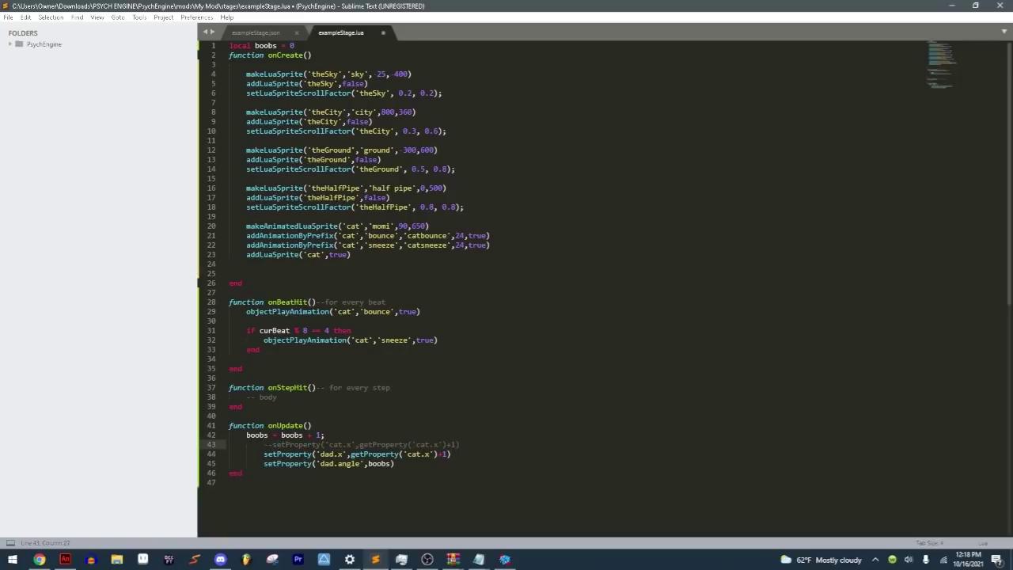
double_click(311, 454)
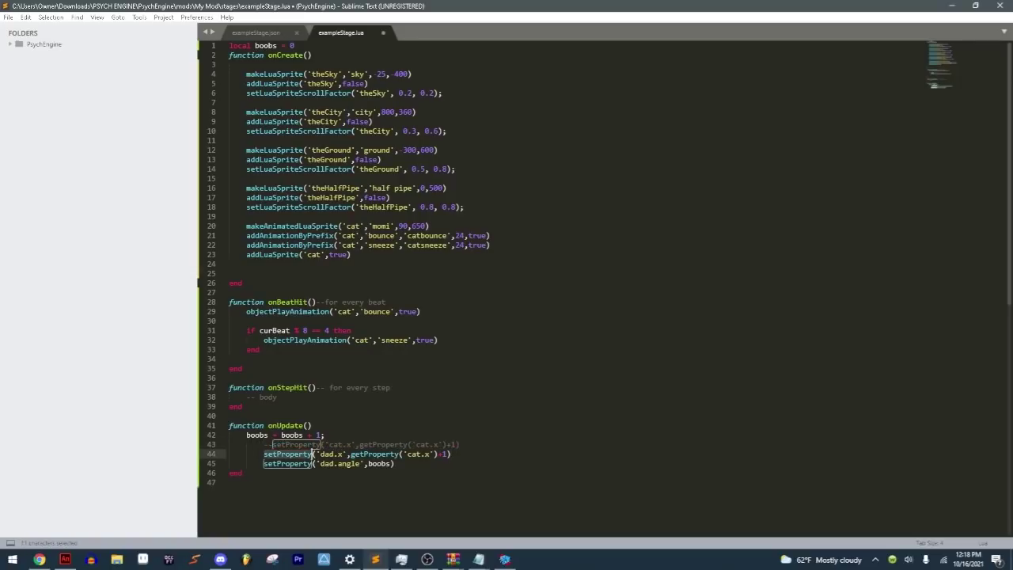
text(setCharacte)
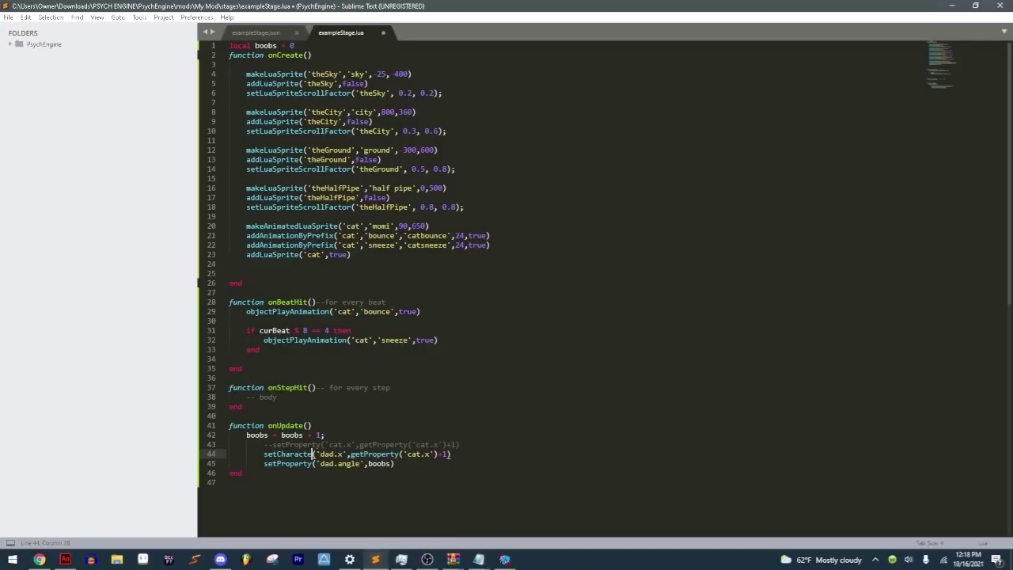
text(rX)
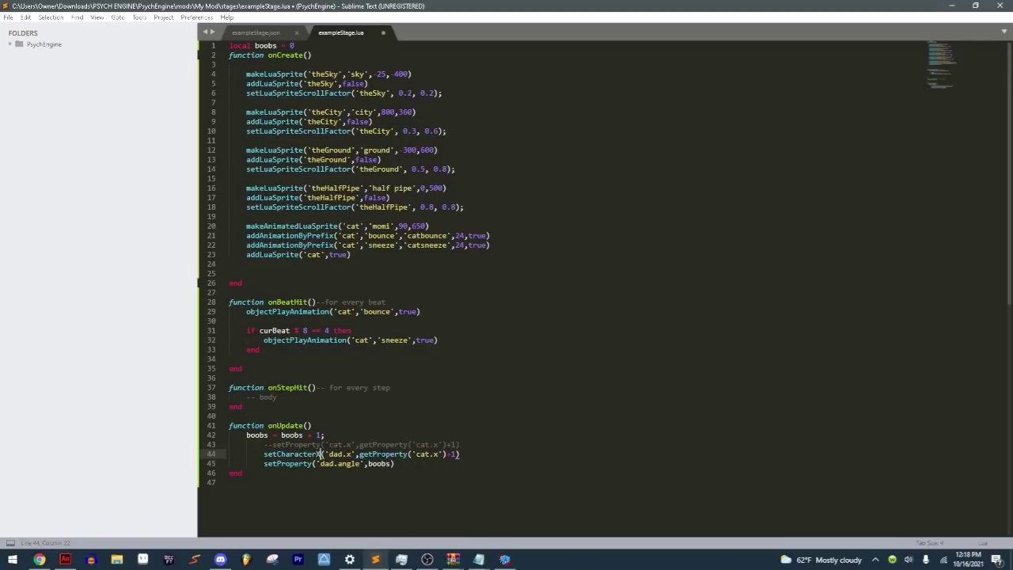
key(ctrl+z)
key(ctrl+z)
key(ctrl+z)
key(ctrl+z)
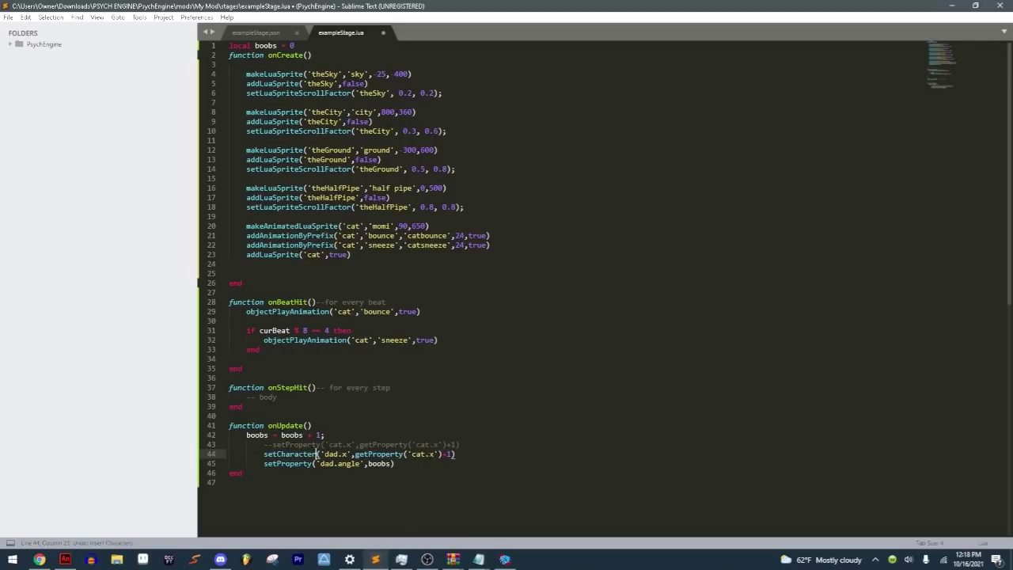
key(ctrl+z)
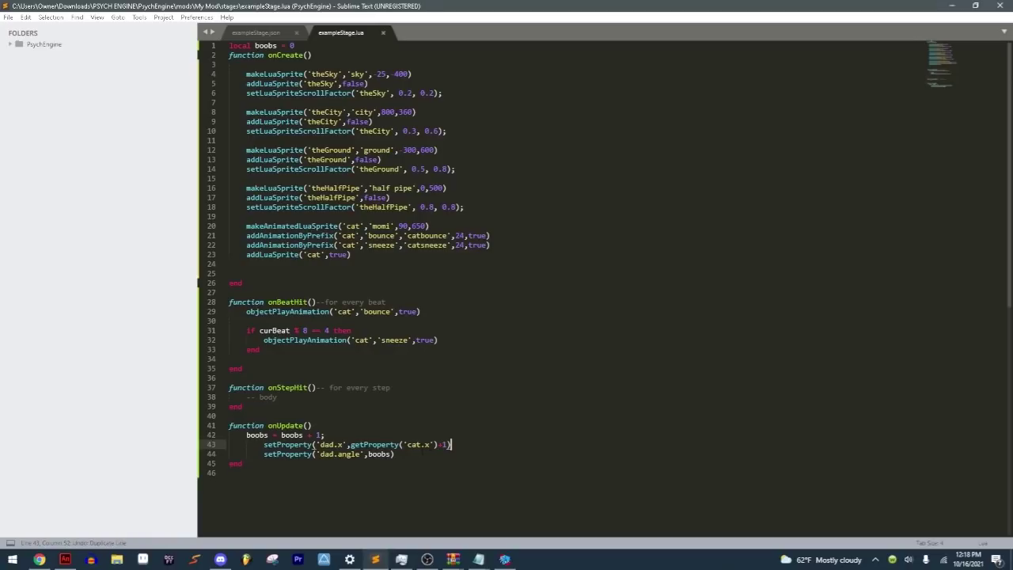
Step: Point getProperty in the dad.x line at dad.x, save the script, and restart the song in Psych Engine
click(420, 444)
key(ctrl+s)
key(alt+Tab)
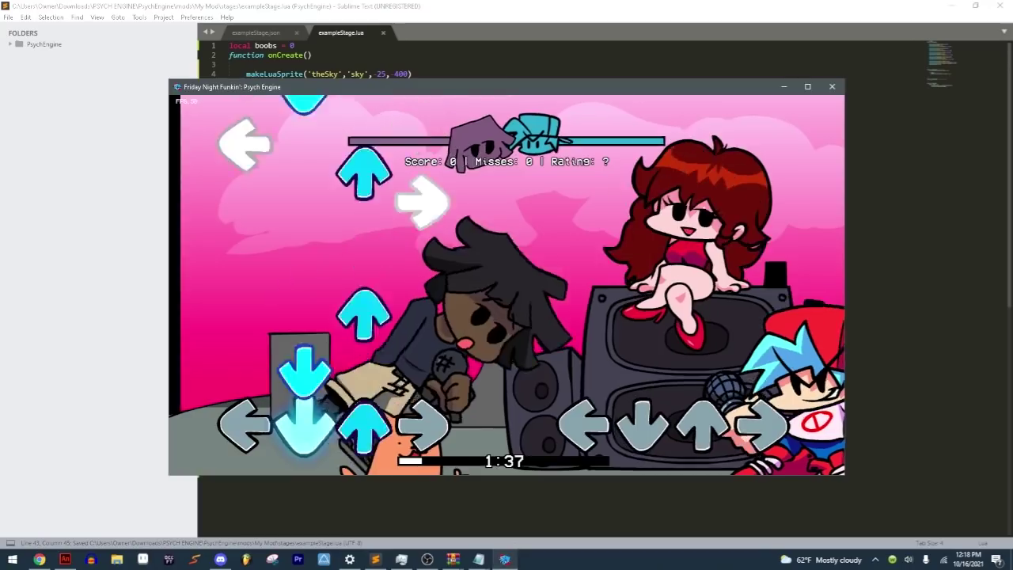
key(Return)
key(Down)
key(Return)
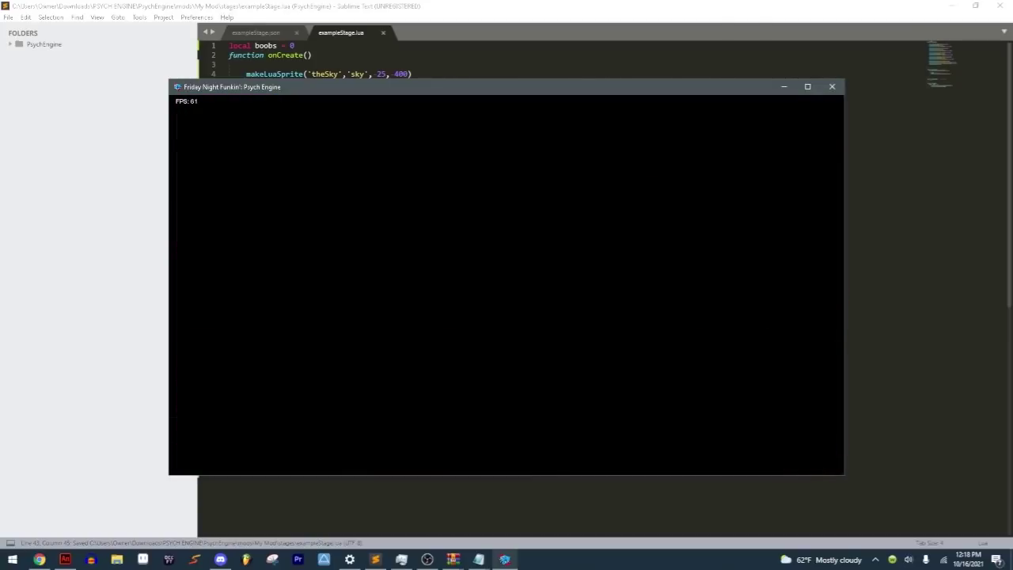
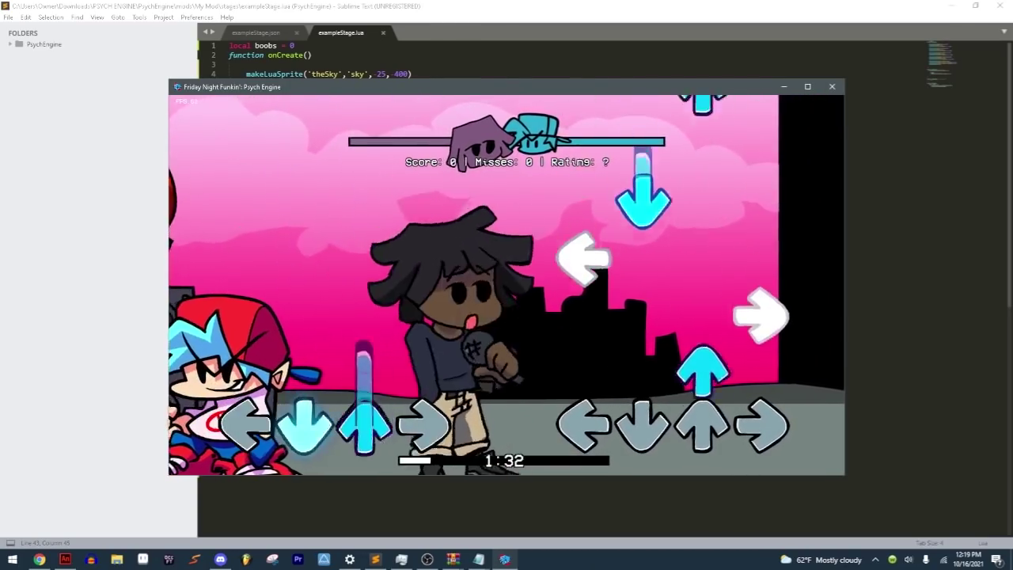
Step: Play through the song to watch the dad character move and rotate, pause it, and return to Sublime Text
key(Up)
key(Right)
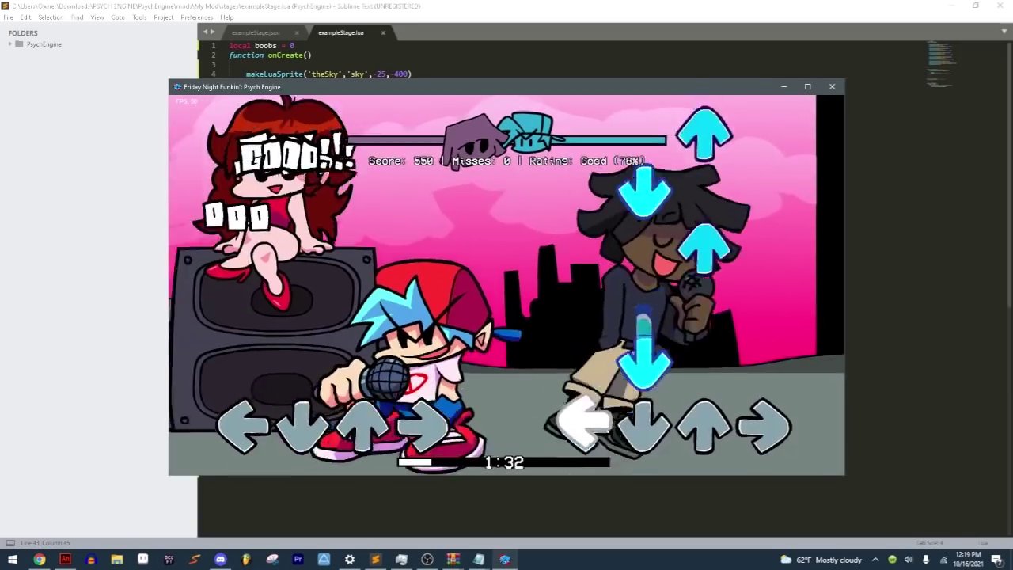
key(Left)
key(Down)
key(Up)
key(Down)
key(Left)
key(Down)
key(Down)
key(Up)
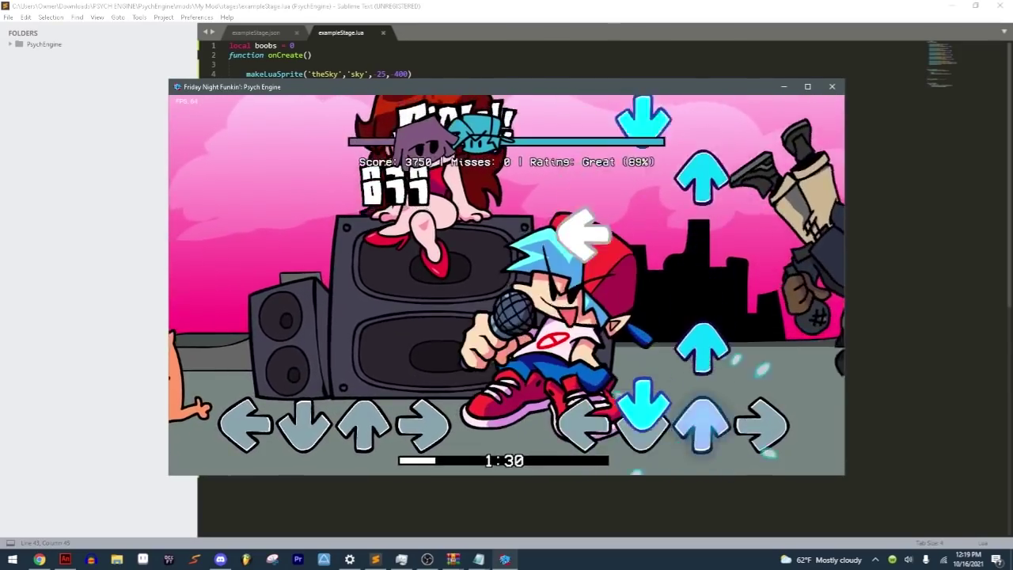
key(Down)
key(Up)
key(Left)
key(Up)
key(Down)
key(Up)
key(Right)
key(Left)
key(Right)
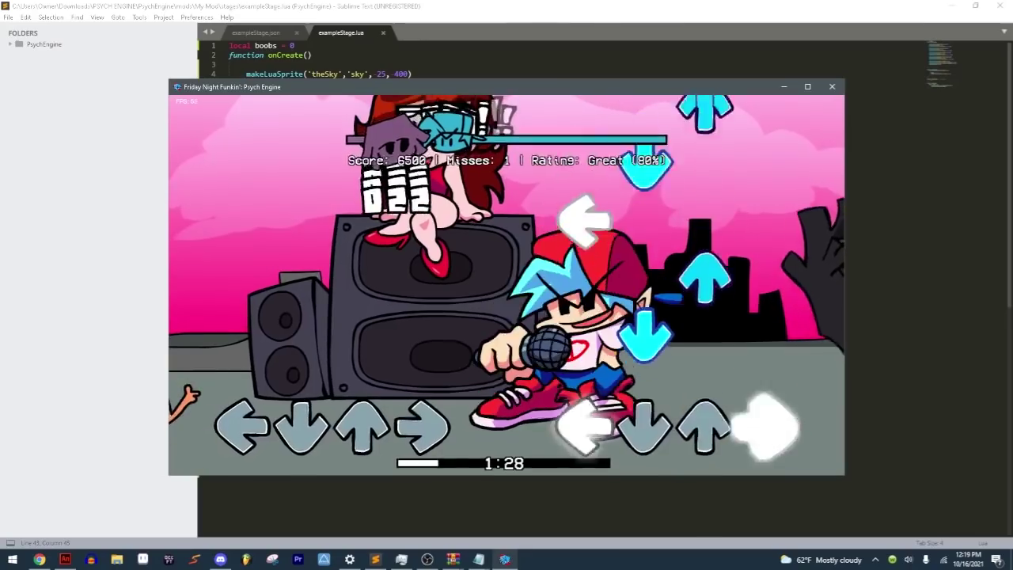
key(Down)
key(Up)
key(Up)
key(Down)
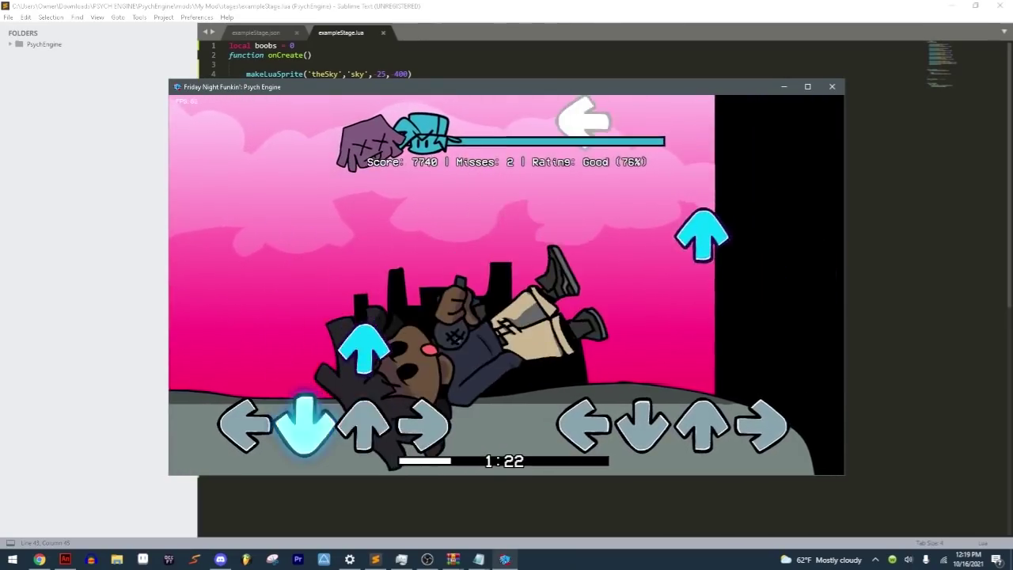
key(Up)
key(Left)
key(Up)
key(Right)
key(Right)
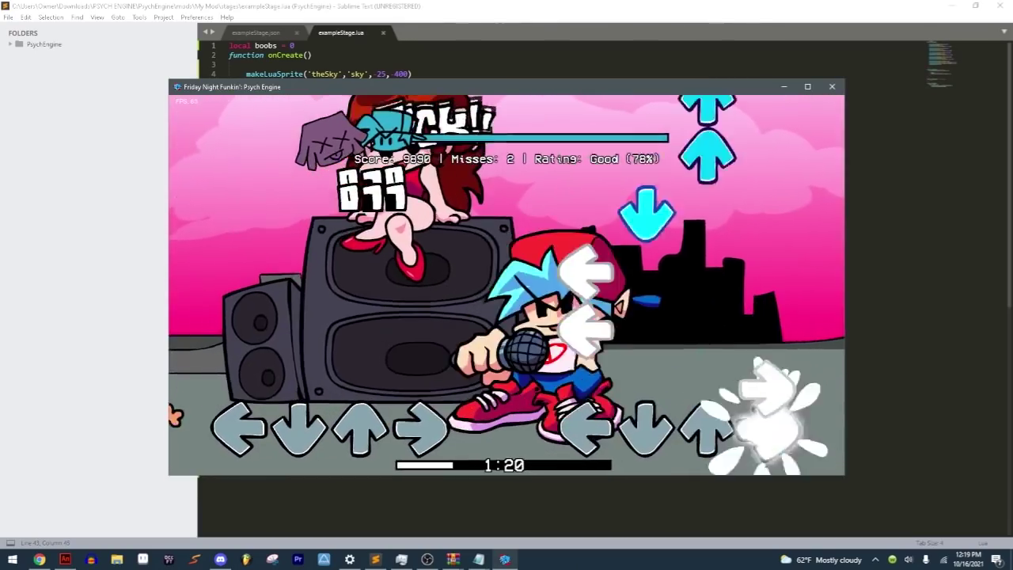
key(Down)
key(Up)
key(Down)
key(Up)
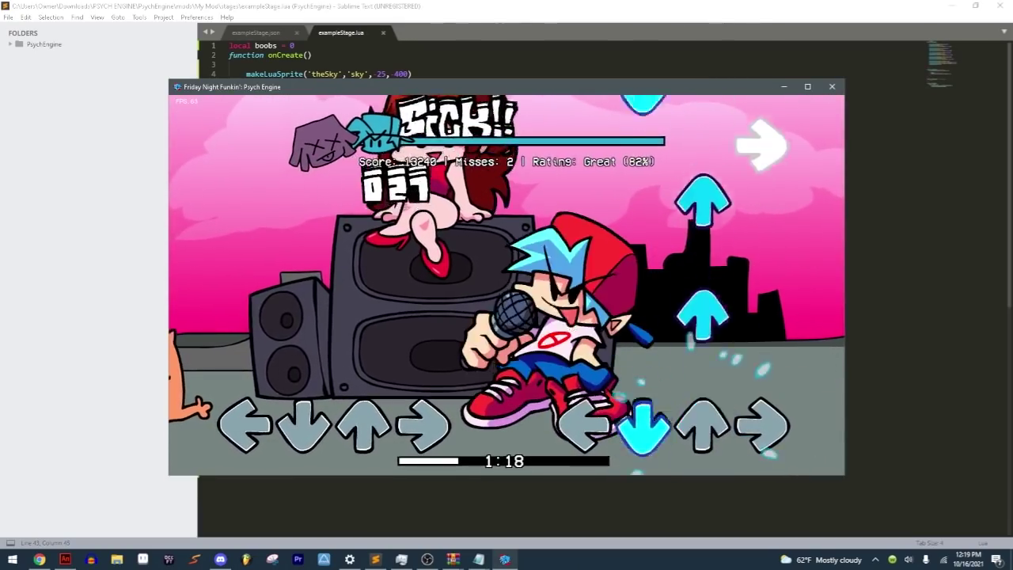
key(Down)
key(Up)
key(Right)
key(Down)
key(Up)
key(Down)
key(Up)
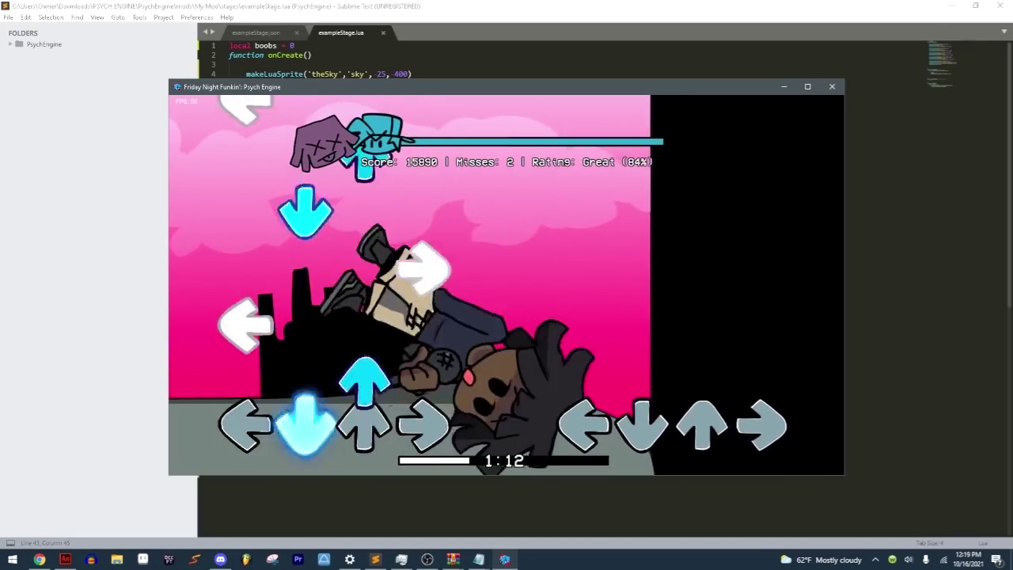
key(Up)
key(Down)
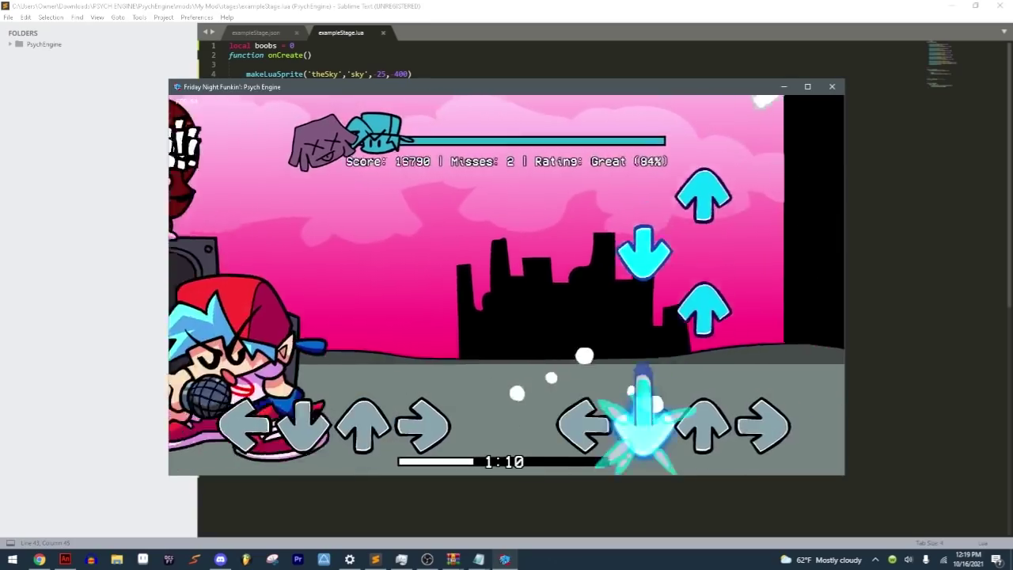
key(Down)
key(Right)
key(Down)
key(Up)
key(Down)
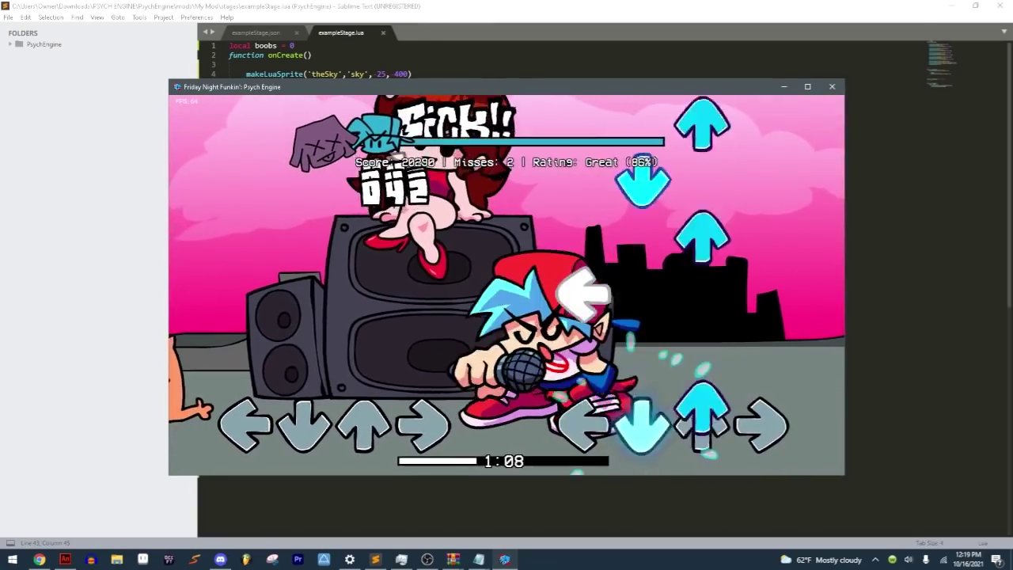
key(Up)
key(Down)
key(Right)
key(Left)
key(Up)
key(Right)
key(Down)
key(Up)
key(Down)
key(Right)
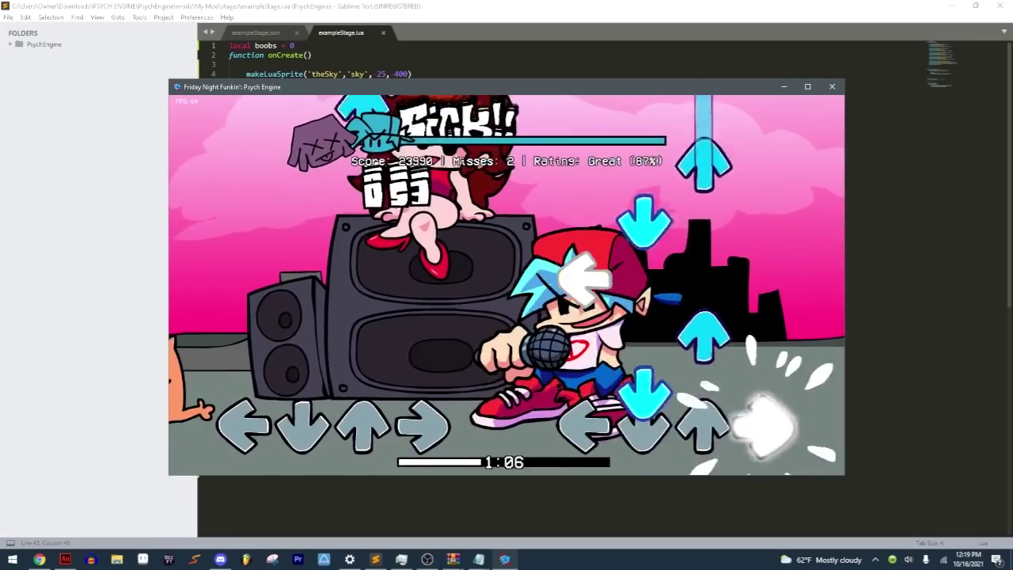
key(Down)
key(Down)
key(Up)
key(Up)
key(Up)
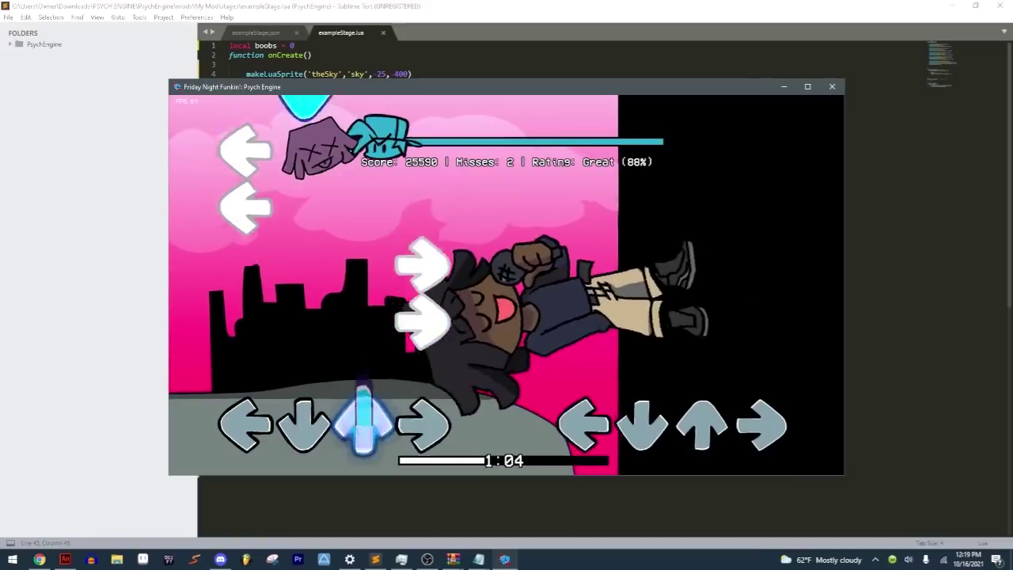
key(Return)
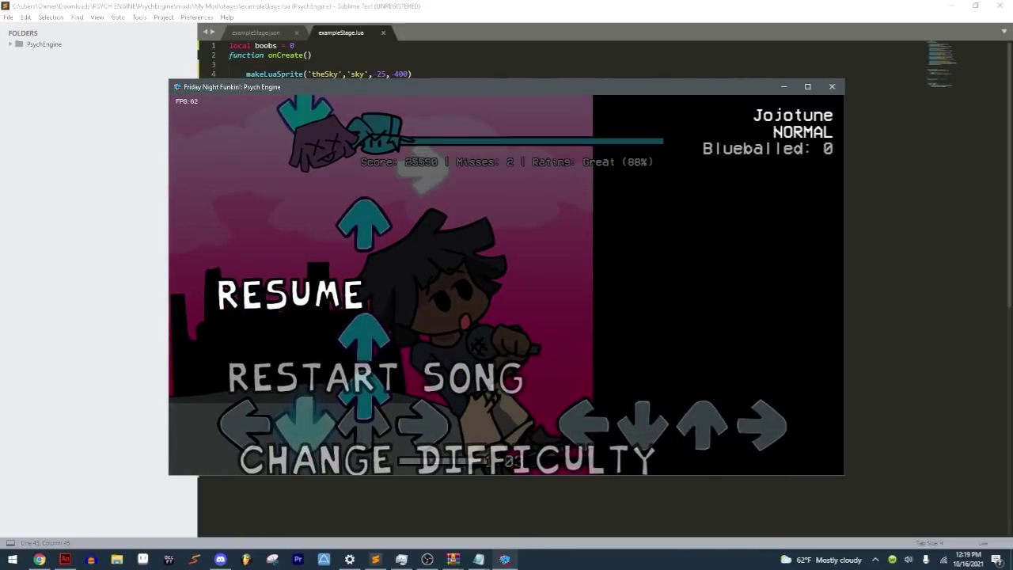
click(411, 73)
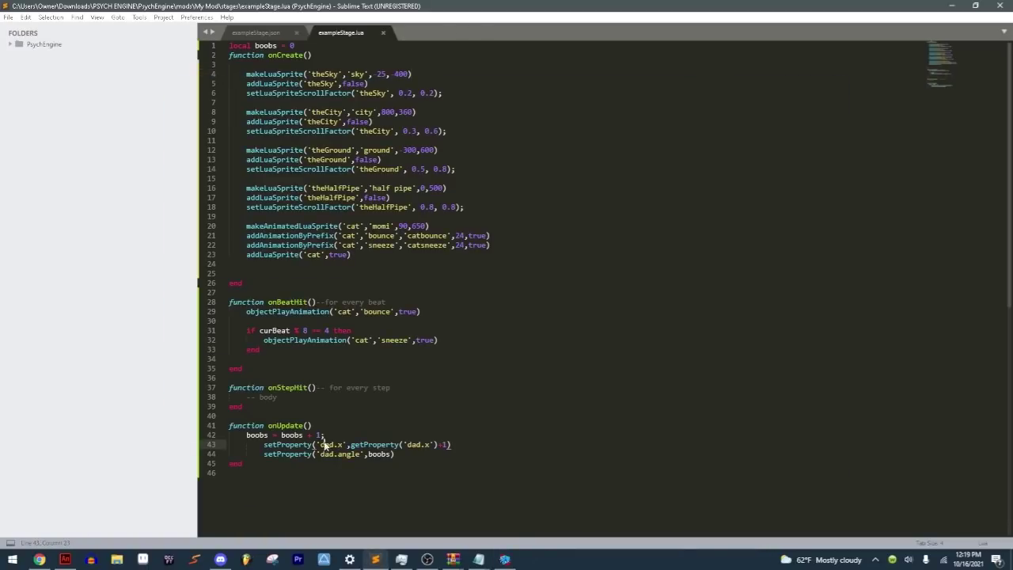
Step: Change the dad references in onUpdate to boyfriend.x and boyfriend.angle, and save the script
text(boyfrien)
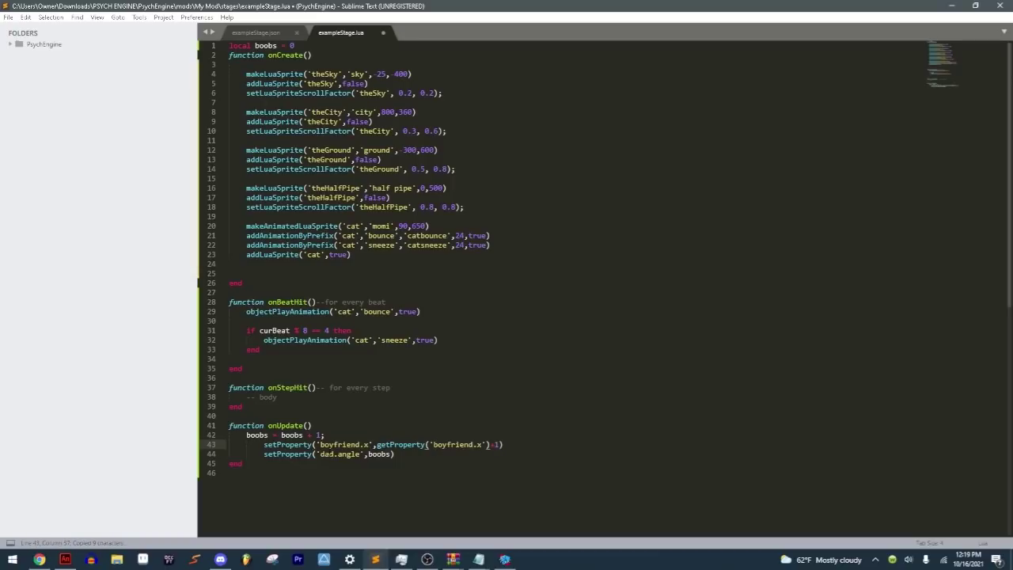
text(boyfriend)
key(ctrl+z)
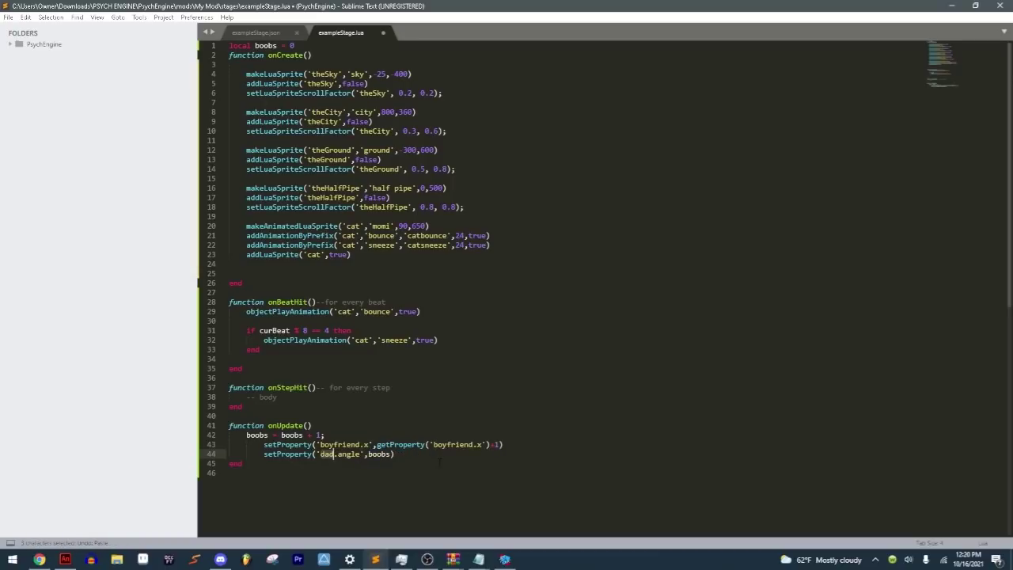
key(ctrl+s)
Step: Restart the song in Psych Engine to watch the boyfriend's movement, pause it, and return to Sublime Text
click(504, 560)
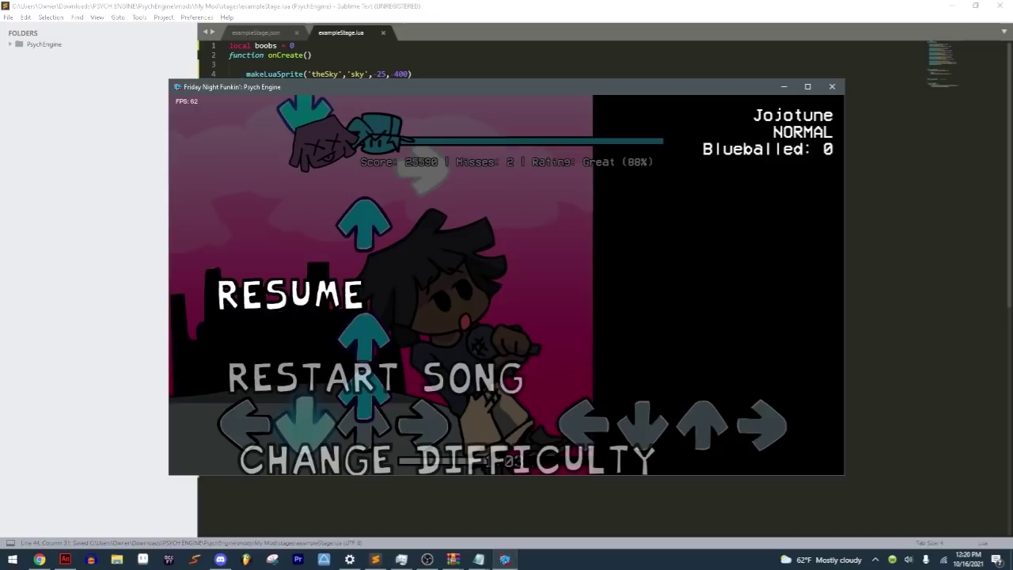
key(Down)
key(Return)
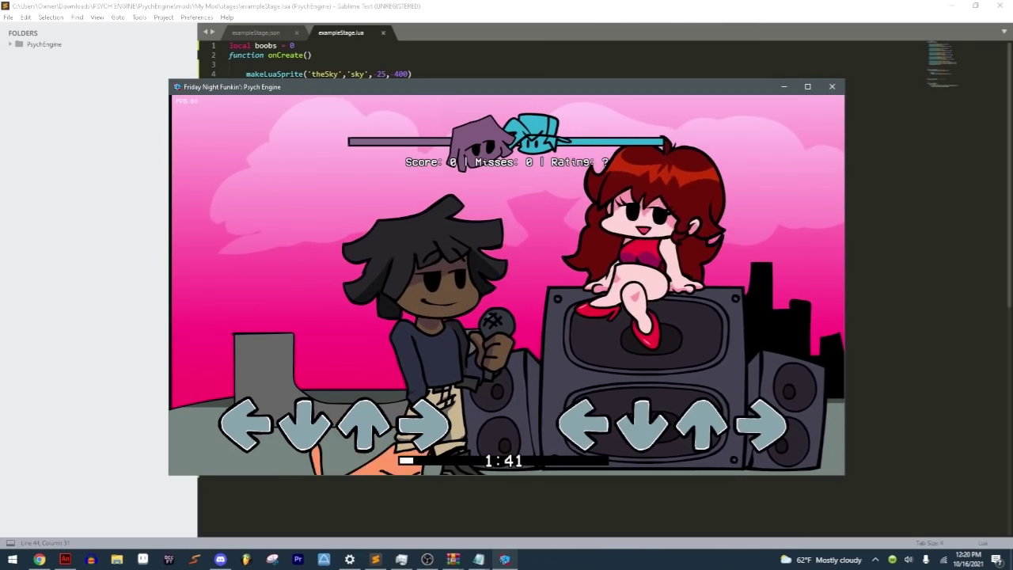
key(Up)
key(Right)
key(Left)
key(Right)
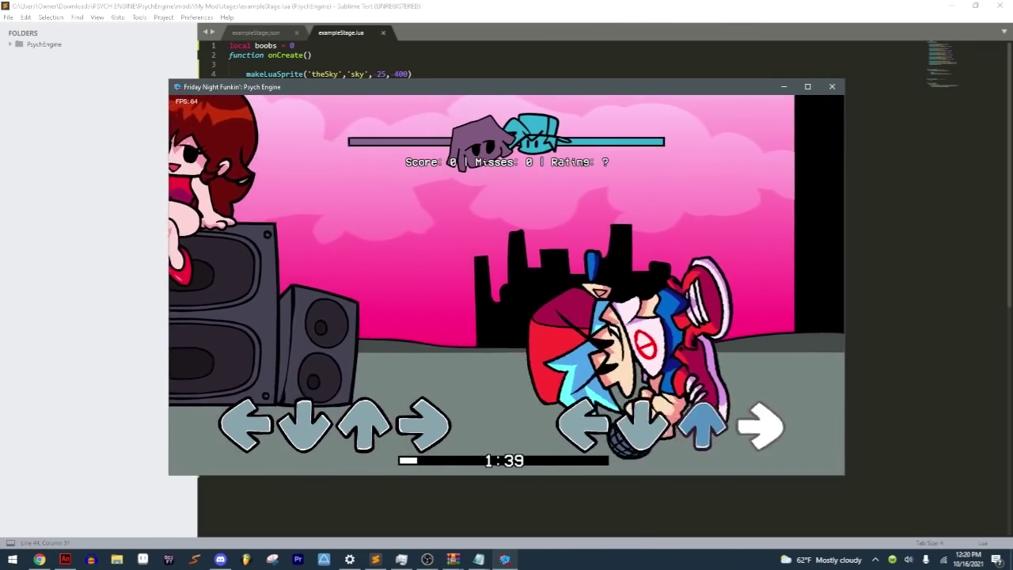
key(Left)
key(Down)
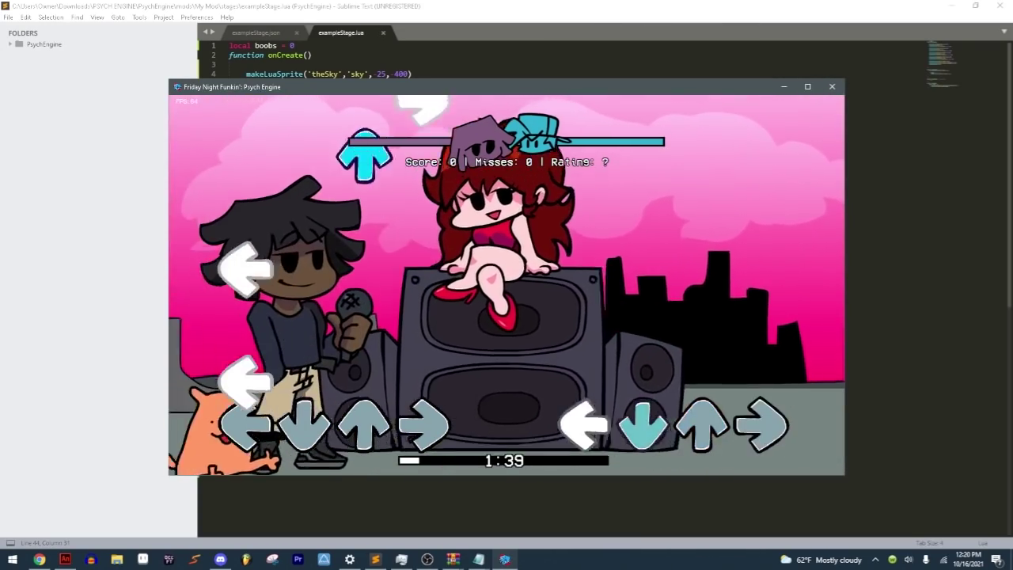
key(Return)
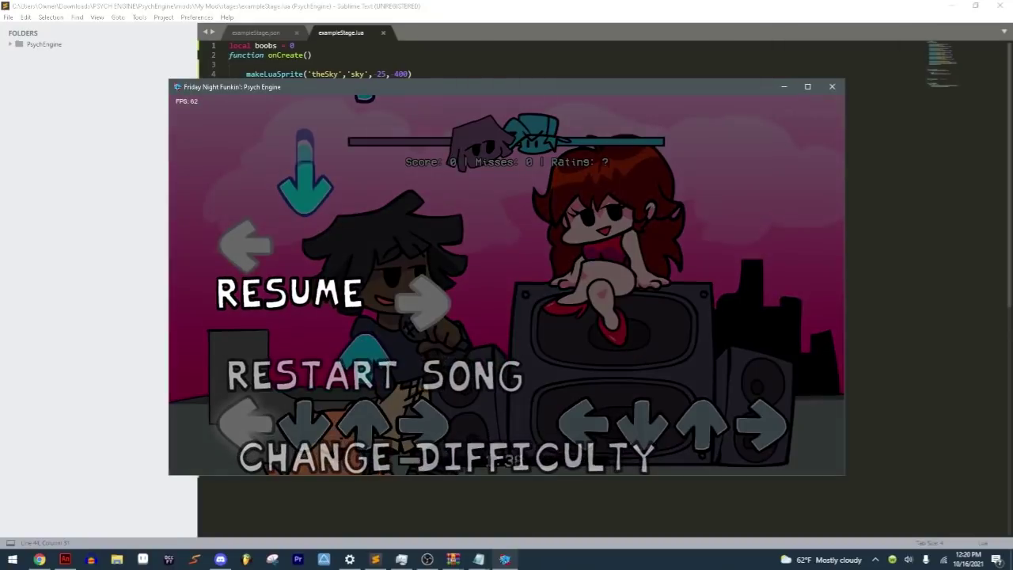
click(894, 253)
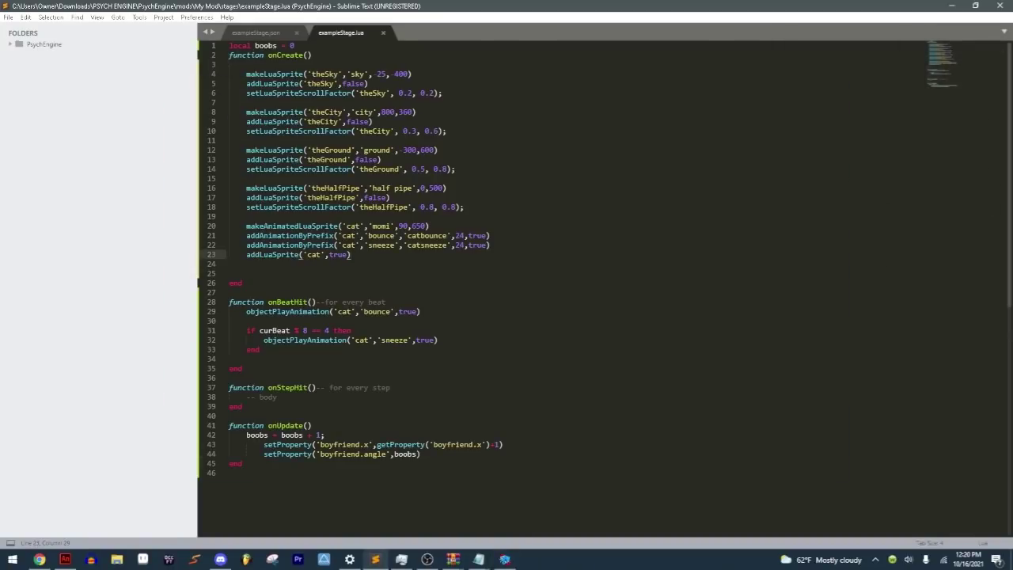
Step: Change the boyfriend references in onUpdate to gf.x and gf.angle, and save the script
double_click(340, 444)
text(gf)
double_click(340, 453)
text(gf)
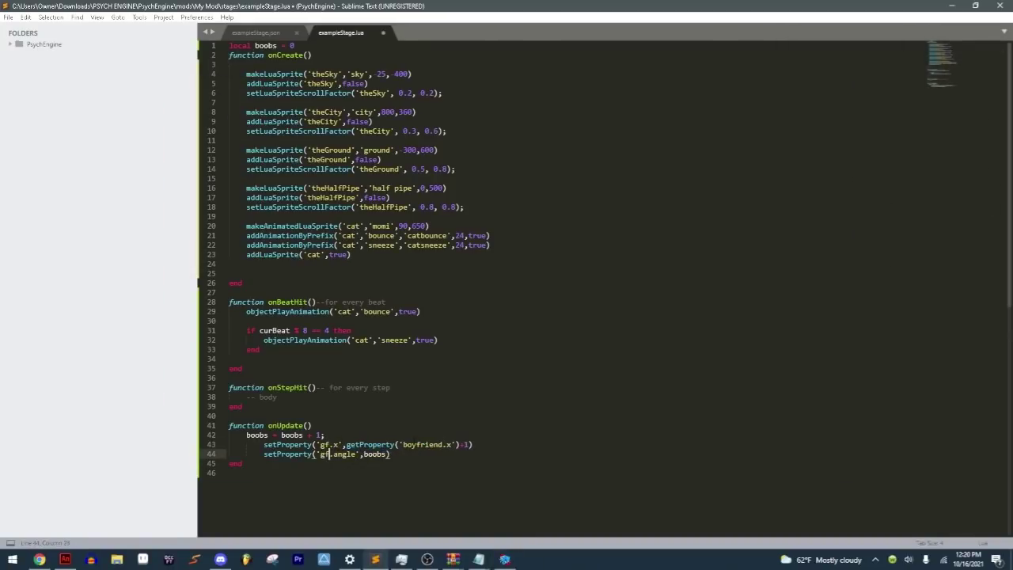
key(ctrl+s)
Step: Restart the song in Psych Engine to watch the gf character move and rotate, and return to Sublime Text
click(503, 558)
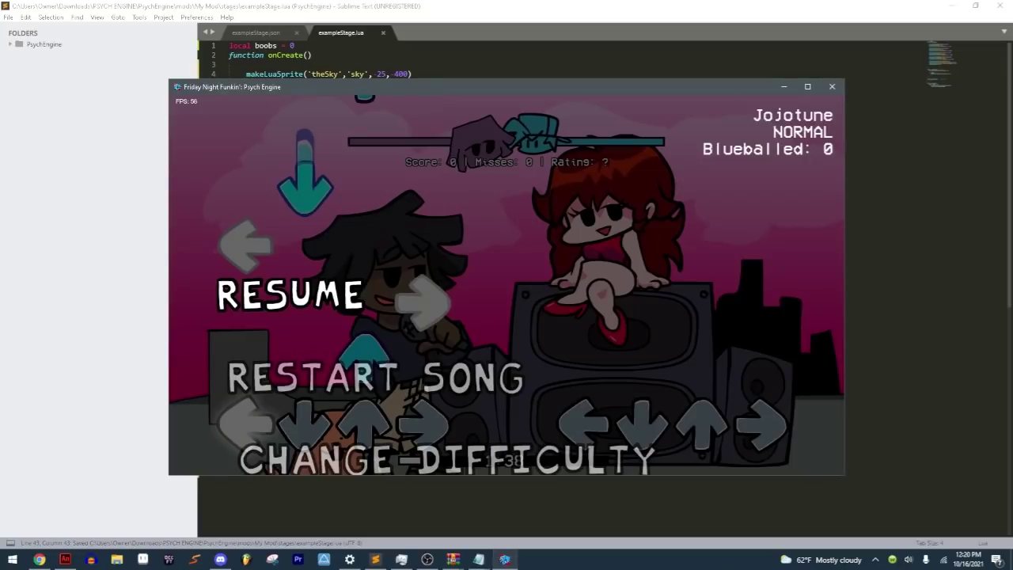
key(Down)
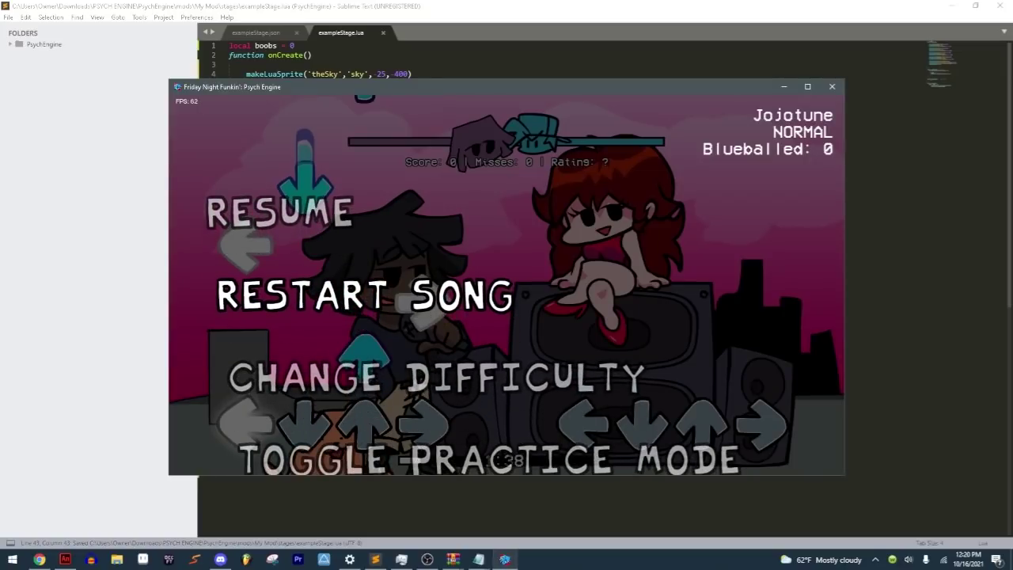
key(Return)
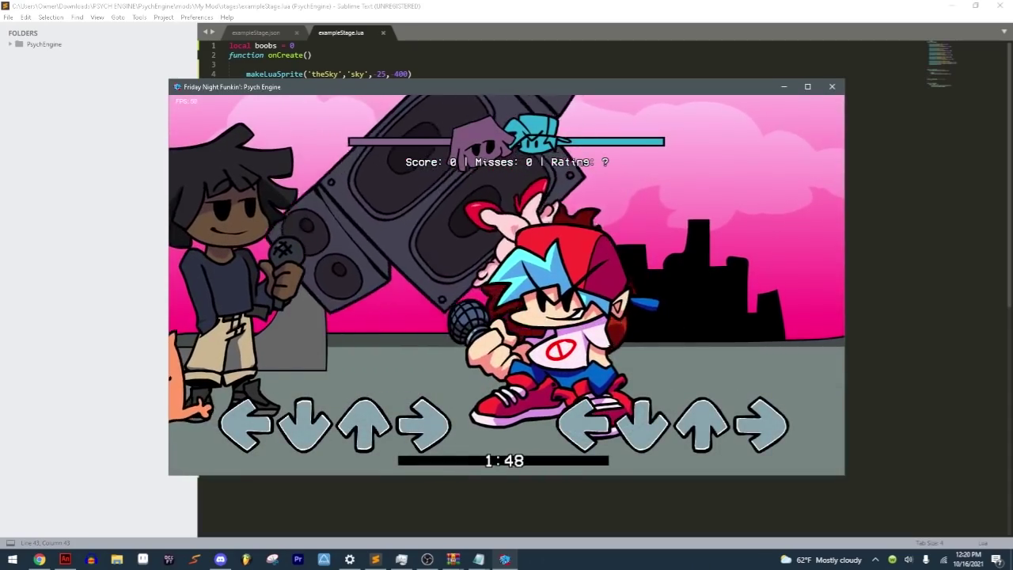
key(Left)
key(Down)
key(Up)
key(Right)
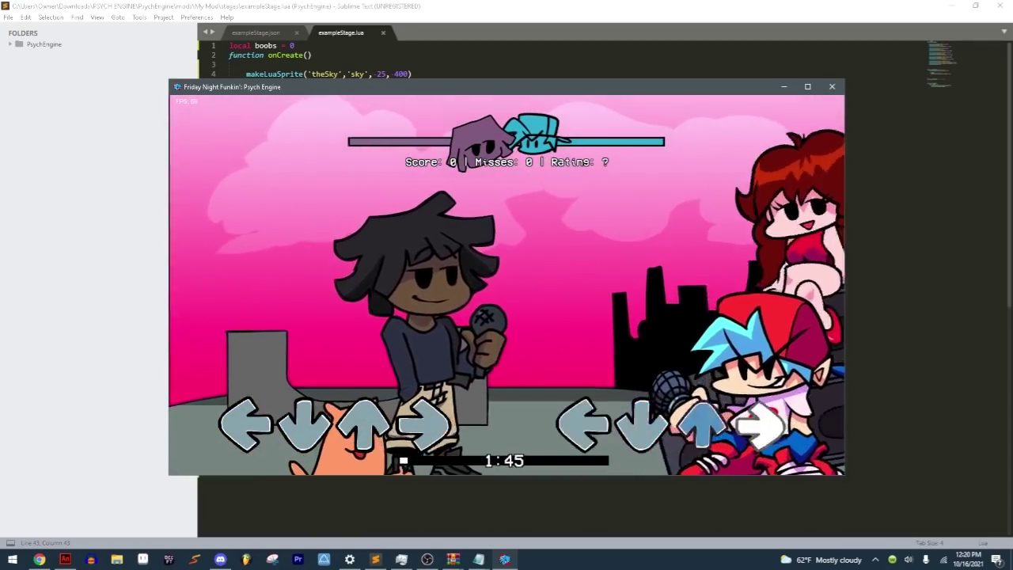
key(Left)
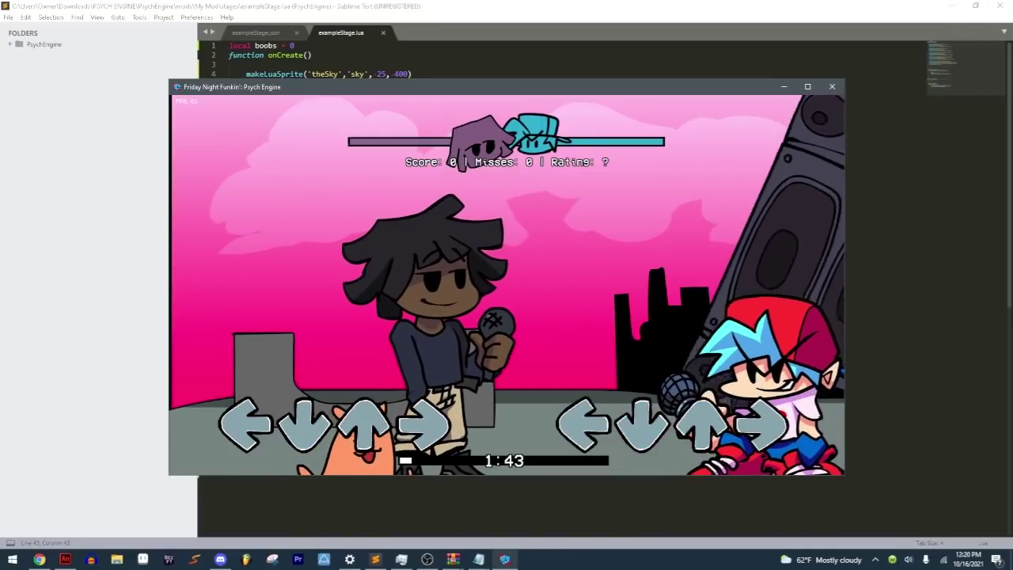
click(886, 140)
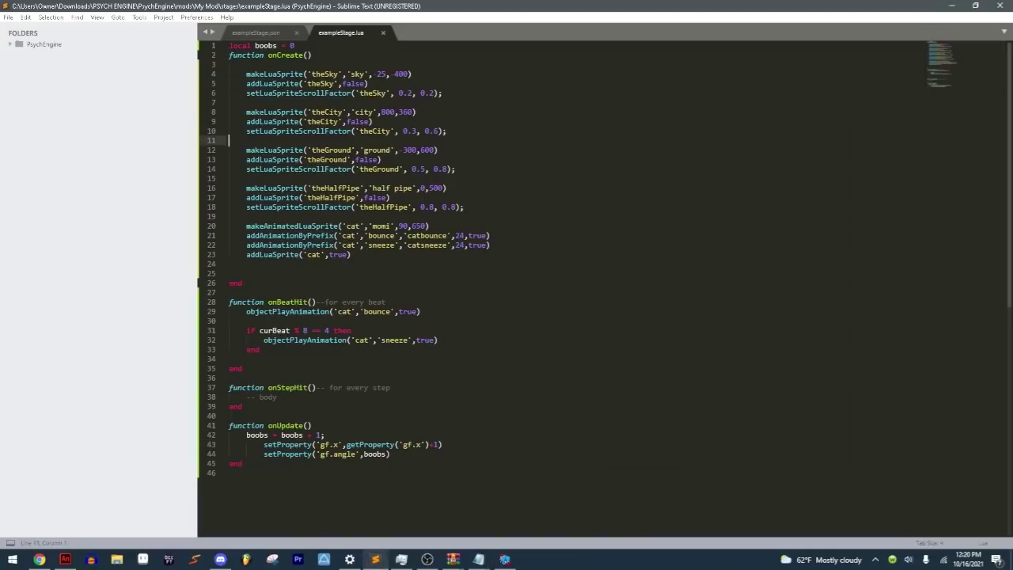
double_click(324, 444)
text(scale)
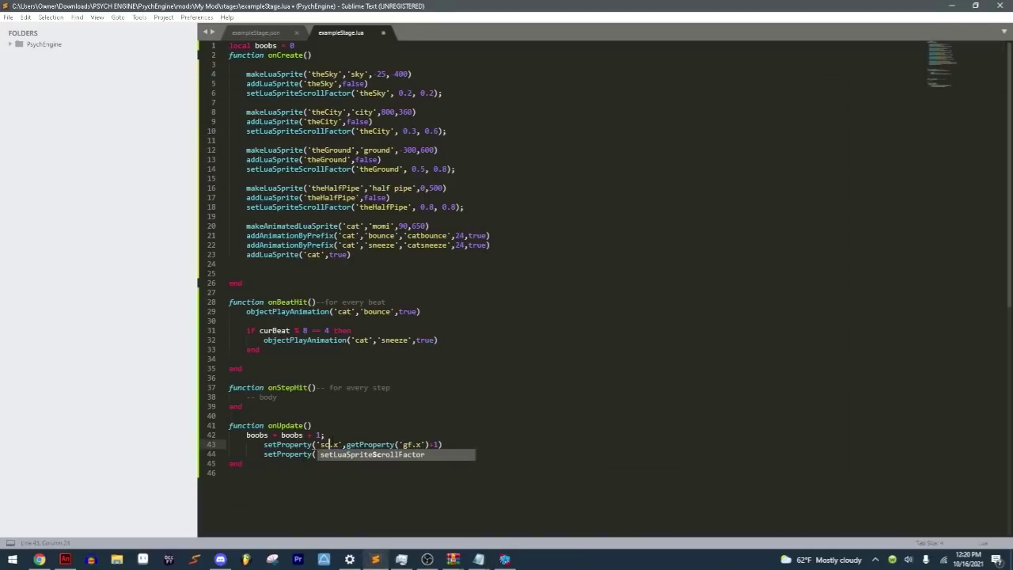
key(ctrl+s)
key(ctrl+z)
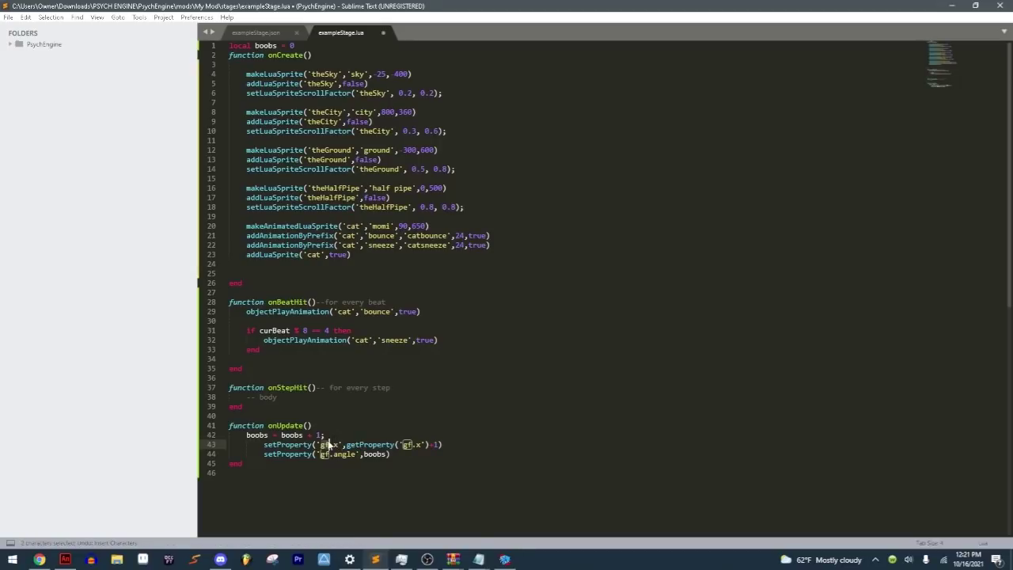
Step: Point both setProperty and getProperty in the gf.x line at gf.scale.x, and save the script
text(.scale)
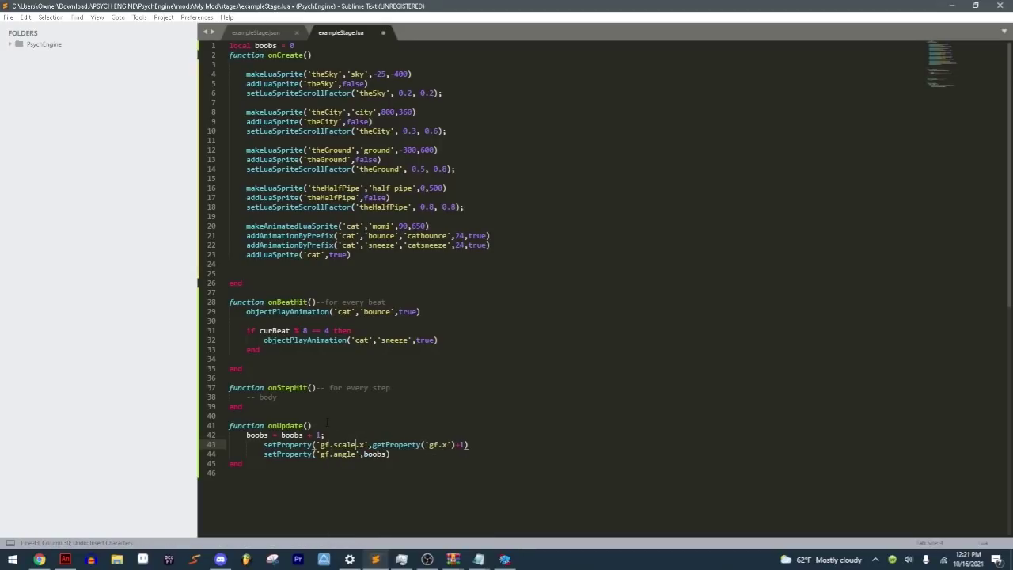
key(ctrl+s)
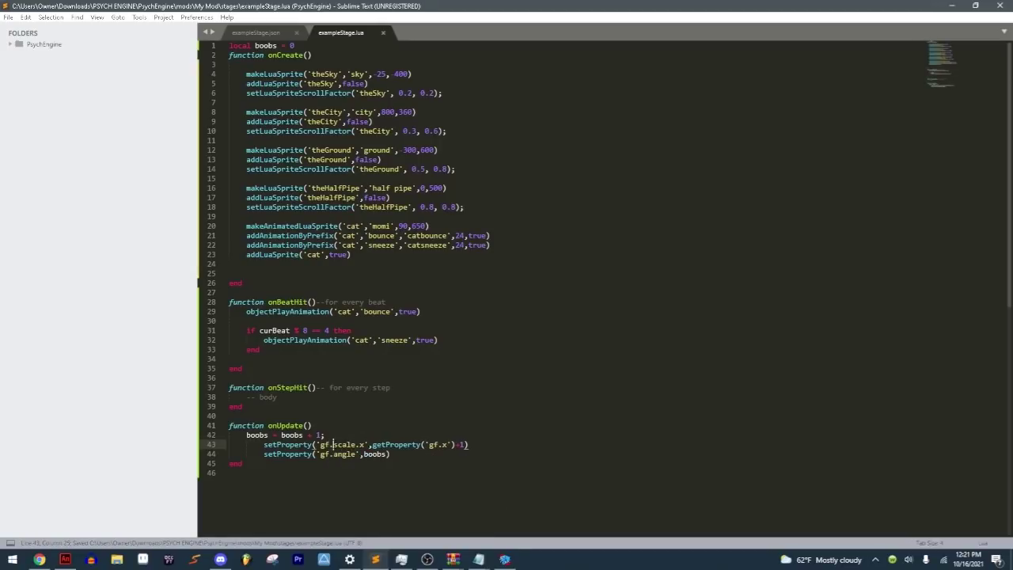
drag(332, 444, 352, 444)
key(ctrl+c)
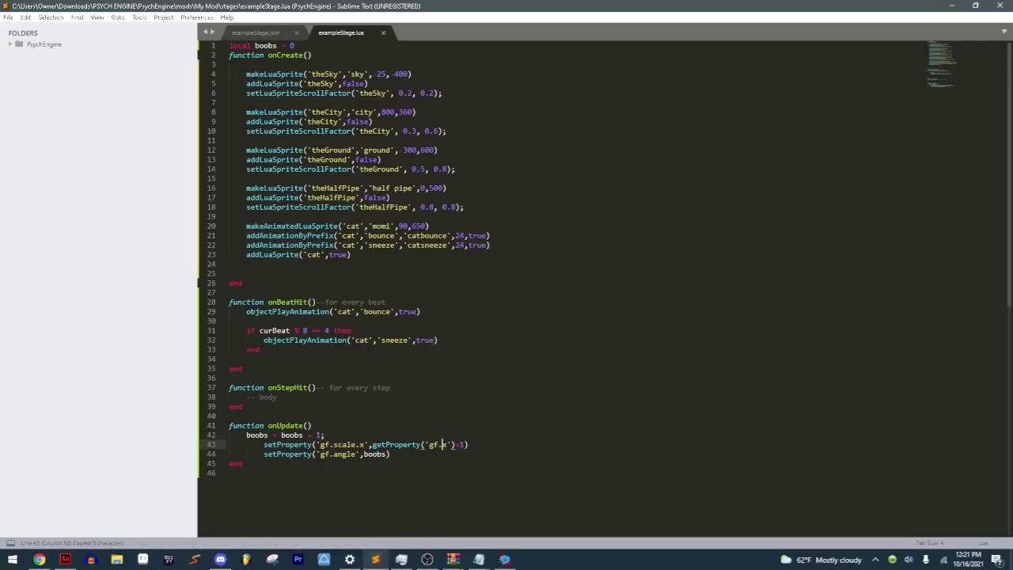
key(ctrl+v)
key(ctrl+s)
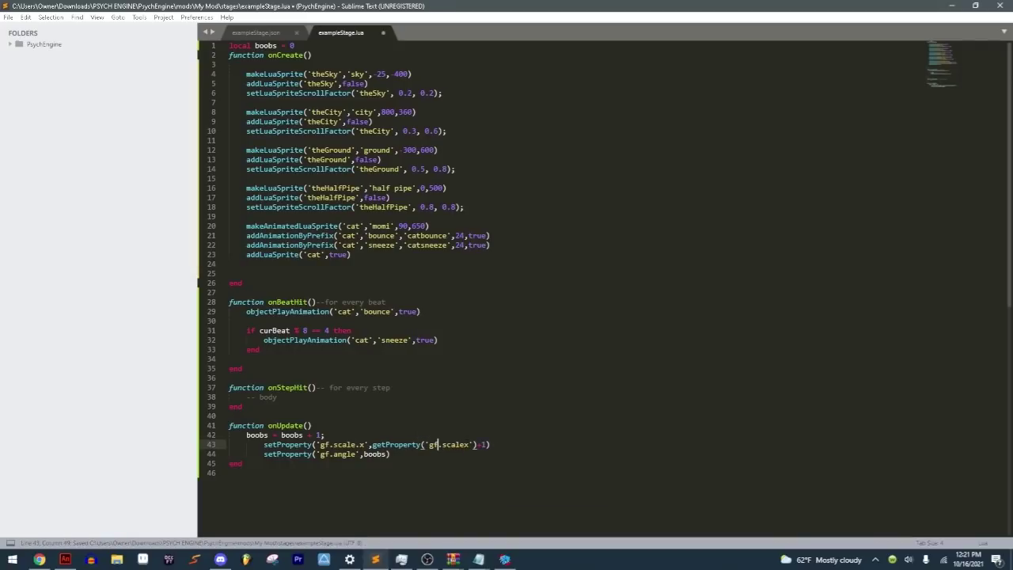
Step: Restart the song in Psych Engine to watch the gf character's horizontal scaling
click(504, 559)
key(Down)
key(Return)
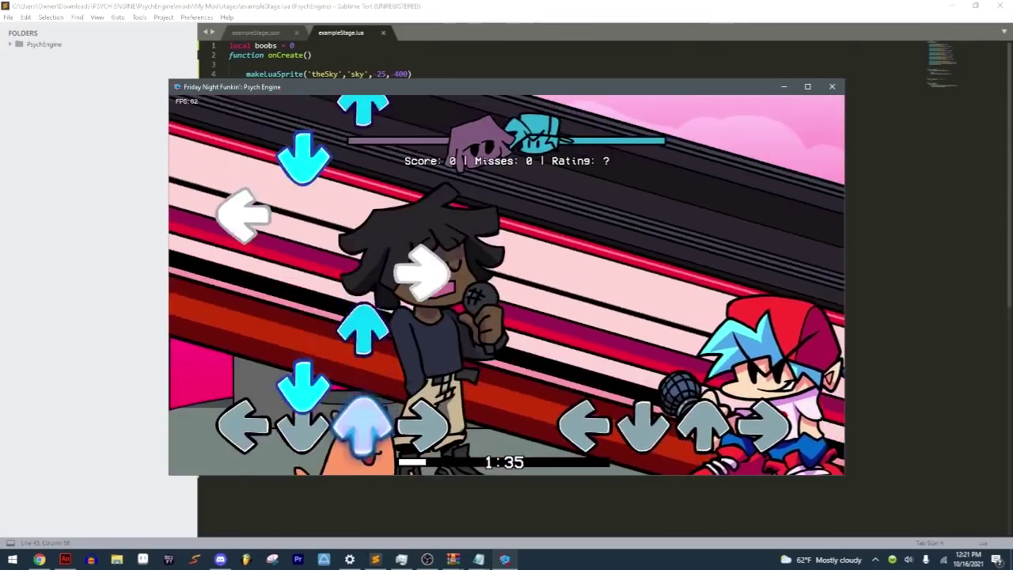
Step: Pause the song in Psych Engine and look over the API documentation and example scripts on the Lua Script API wiki page in Chrome
key(Return)
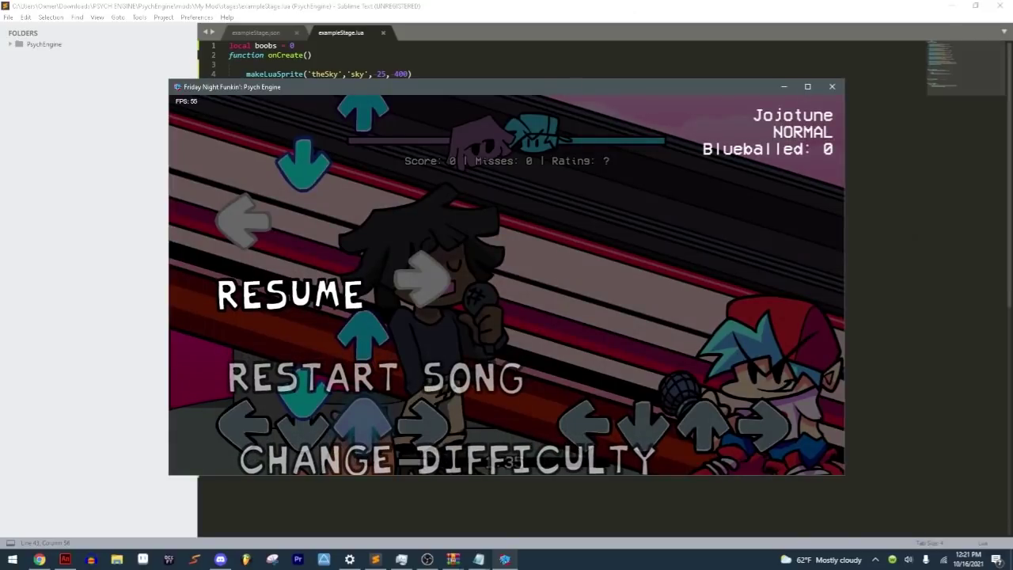
key(alt+Tab)
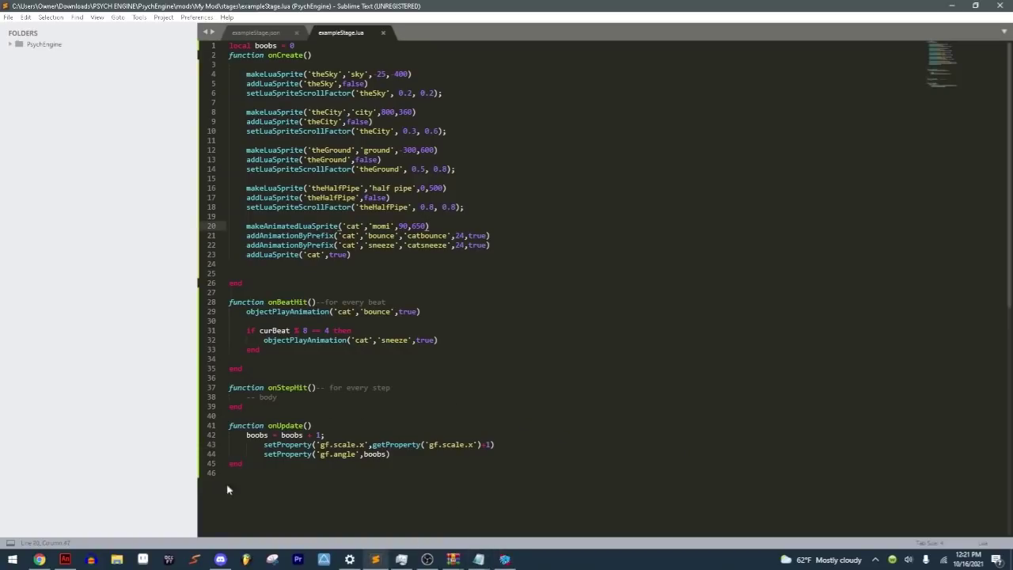
click(39, 559)
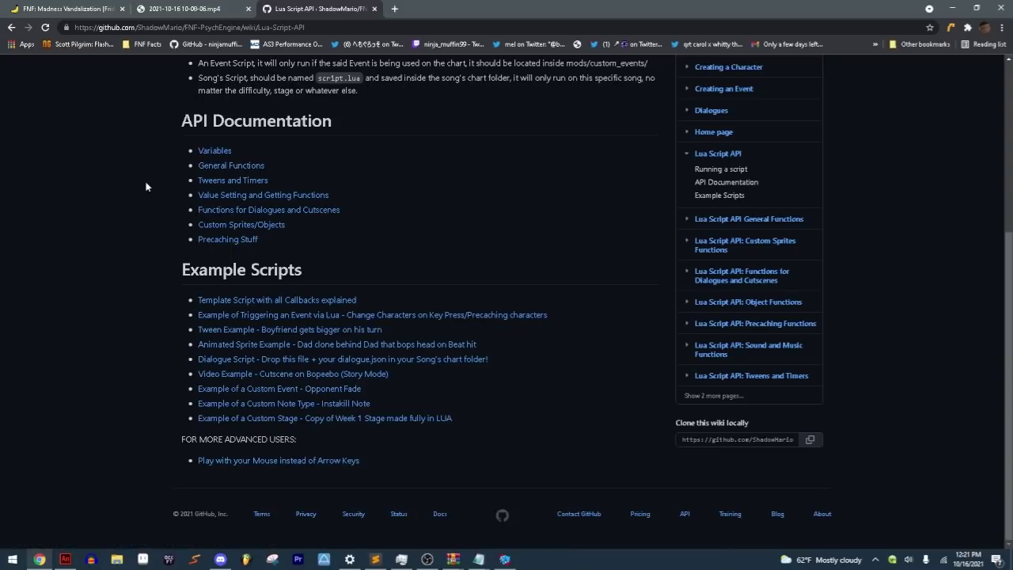
scroll(267, 158, up, 4)
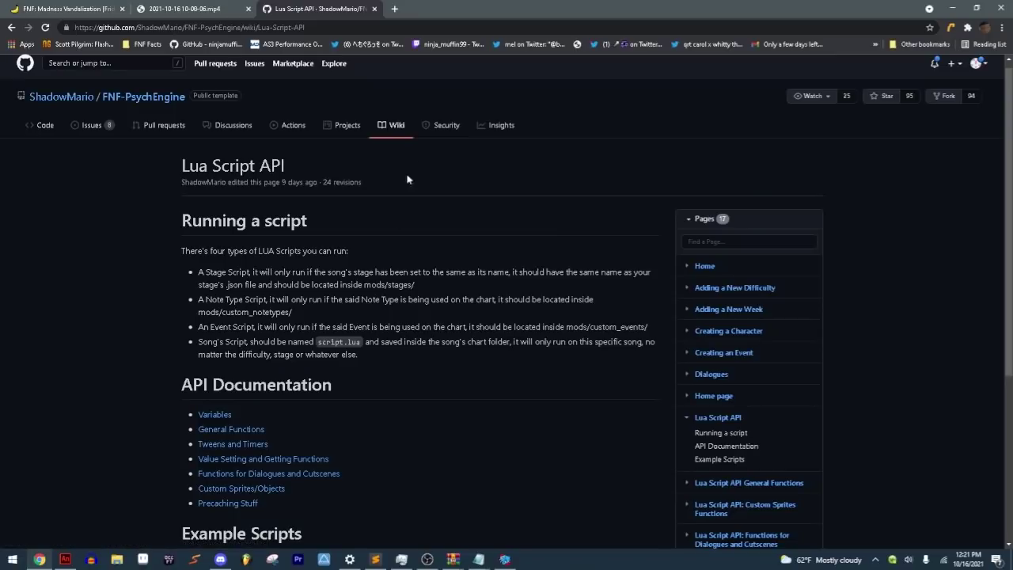
scroll(407, 176, down, 3)
scroll(749, 281, down, 1)
scroll(160, 215, up, 5)
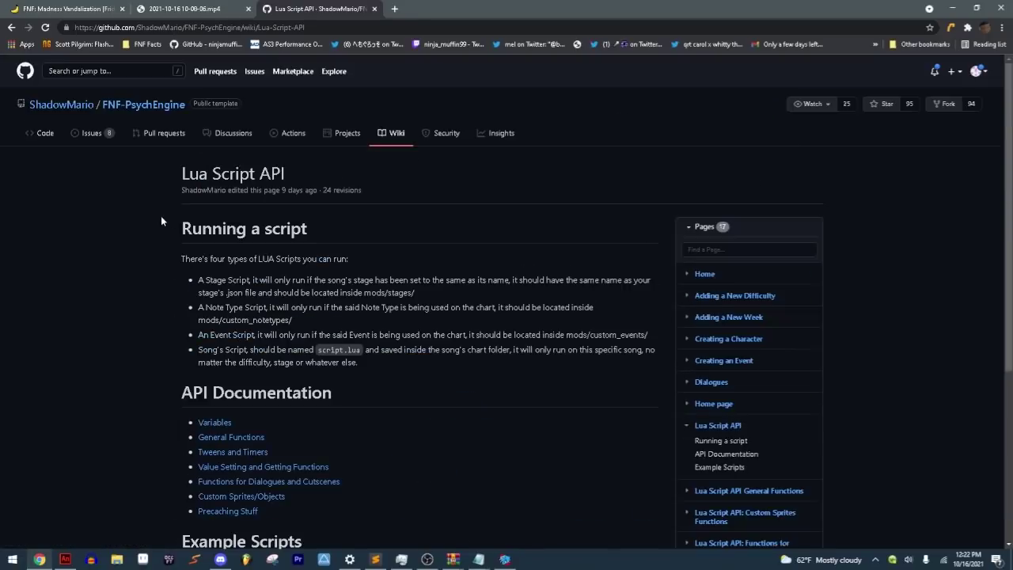
scroll(152, 224, down, 5)
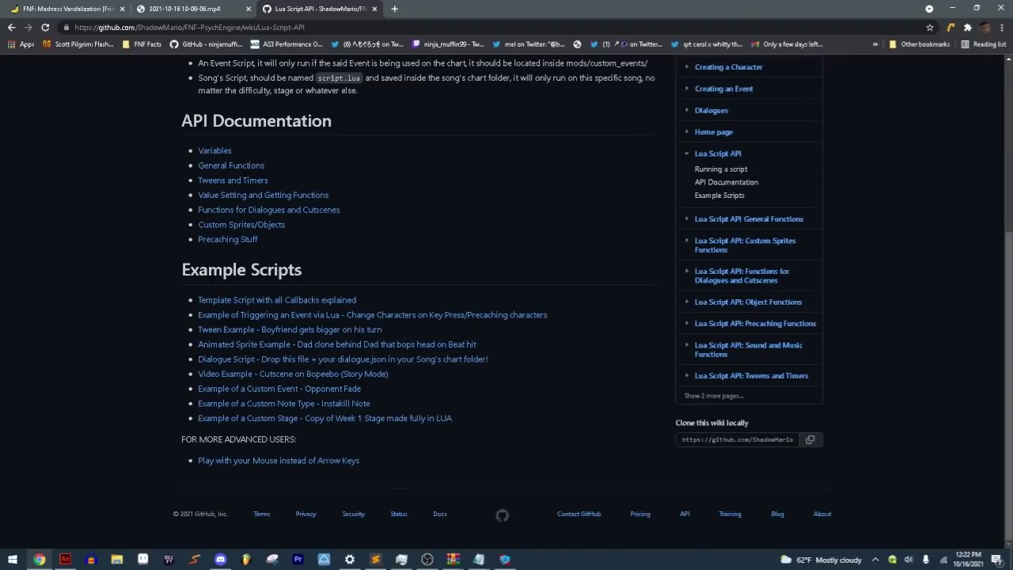
Step: Open the psych engine tutorial.txt notes in Notepad, highlight the custom dialogue/video cutscene topic, and save the file
mouse_move(479, 558)
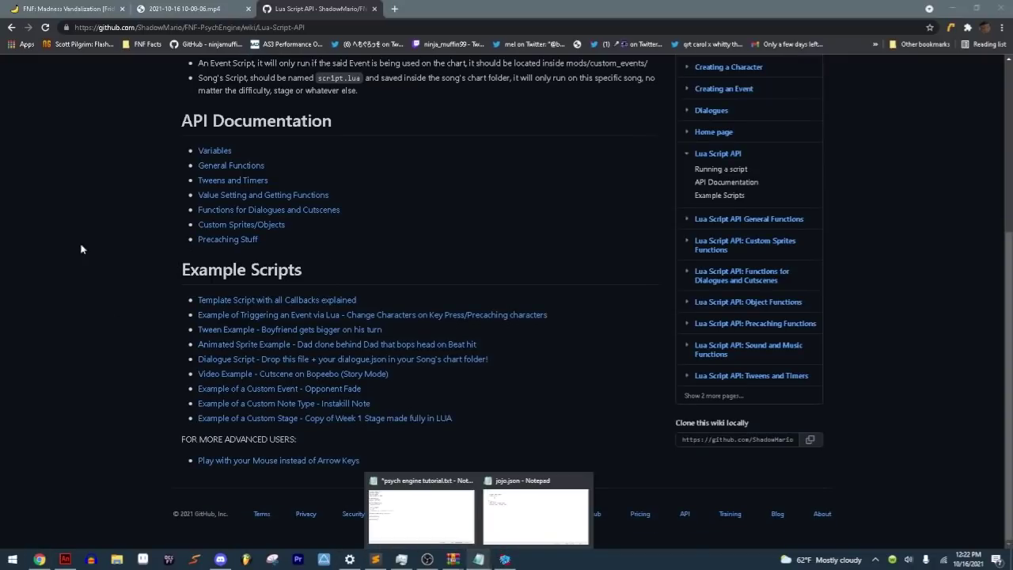
click(387, 494)
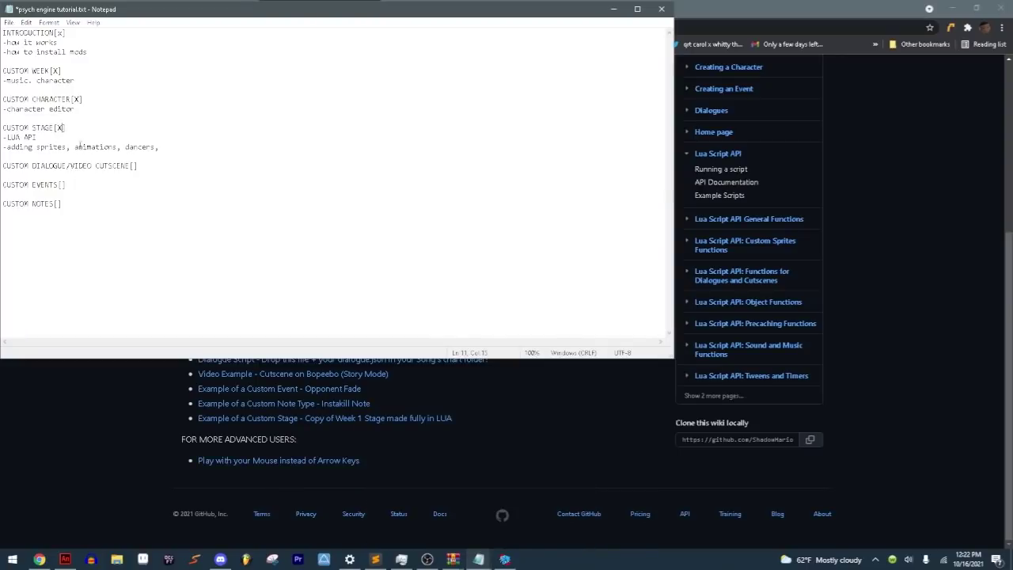
drag(94, 166, 138, 168)
click(67, 166)
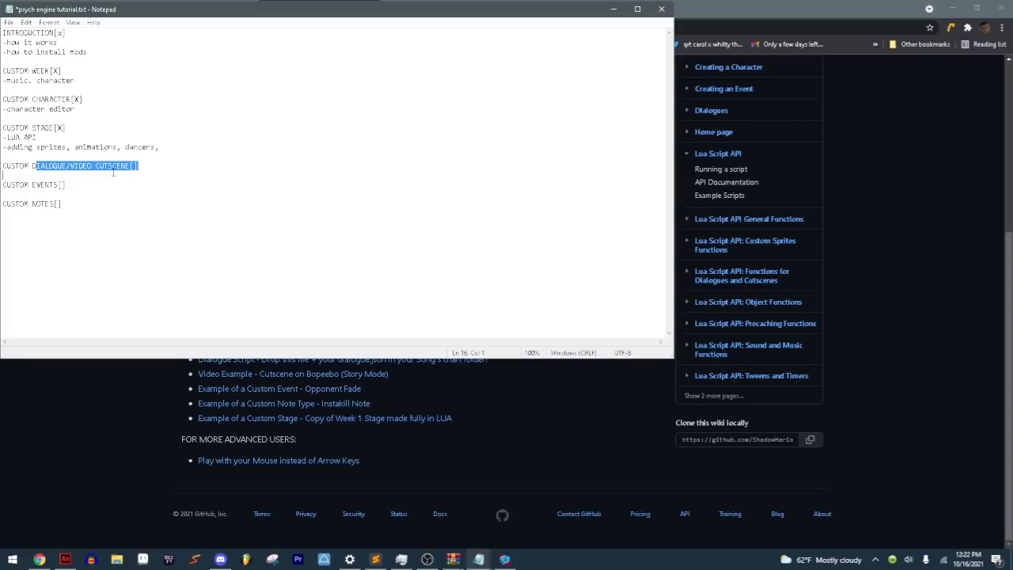
click(98, 183)
drag(71, 166, 139, 166)
click(188, 176)
key(ctrl+s)
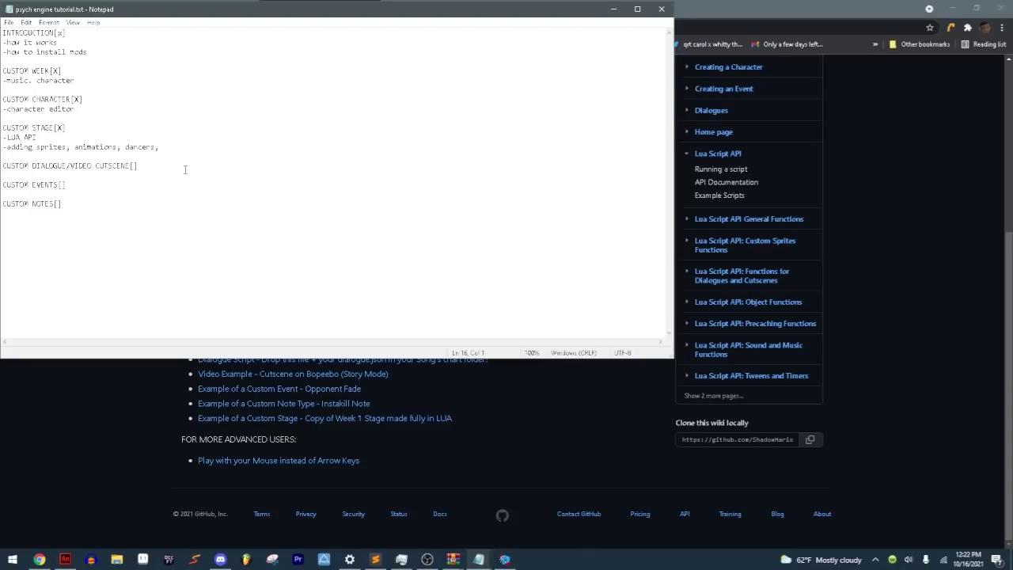
click(504, 558)
click(431, 559)
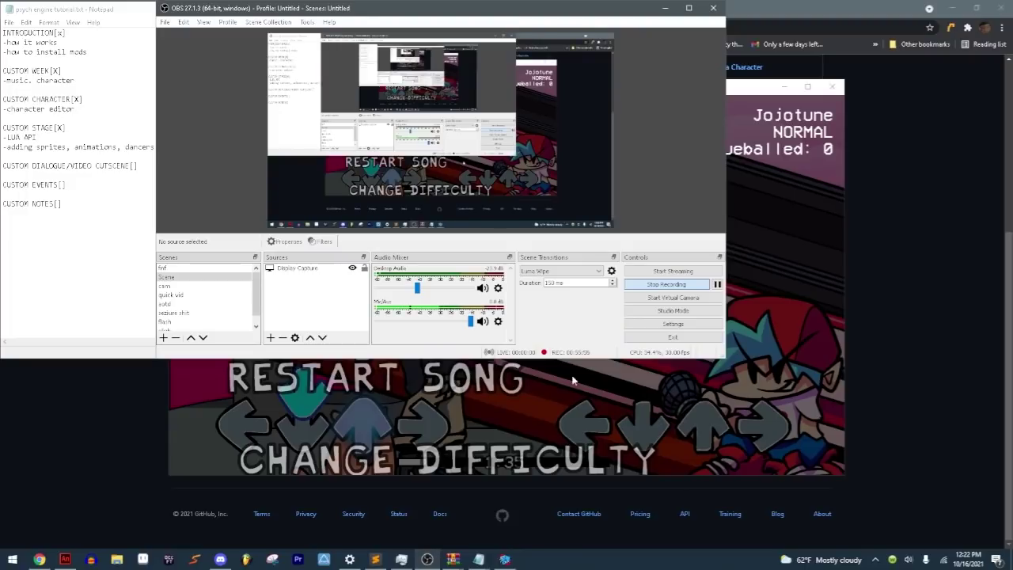
click(658, 288)
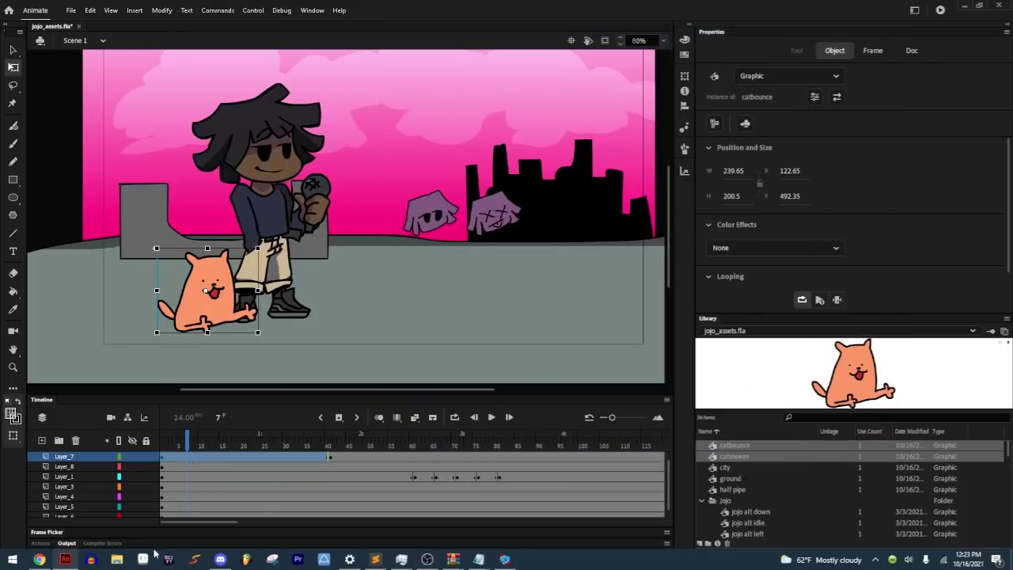
Step: Download bopeeboTestVideo.zip from the Video Example - Cutscene on Bopeebo link on the Lua Script API wiki page
click(38, 559)
click(271, 7)
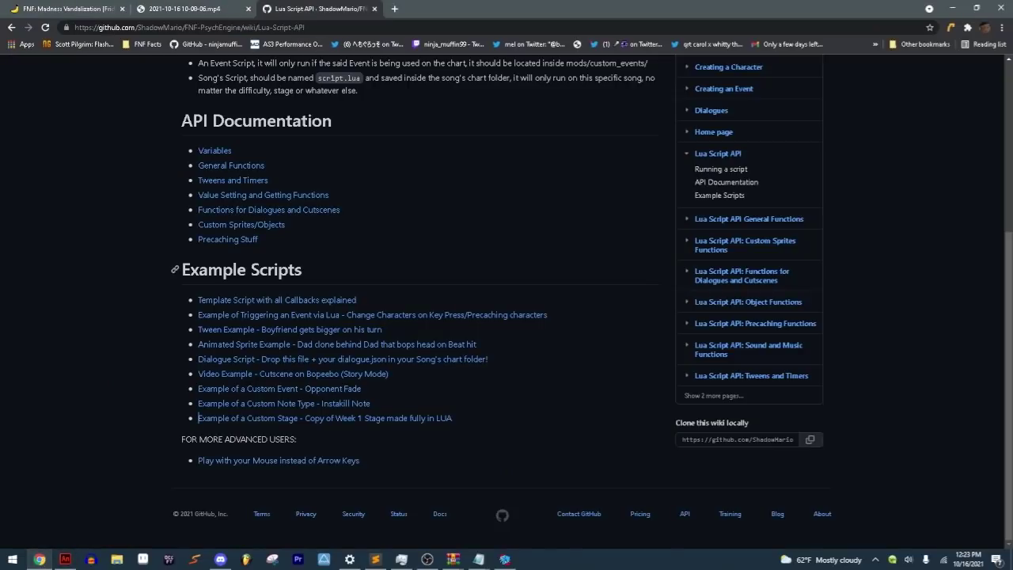
click(293, 372)
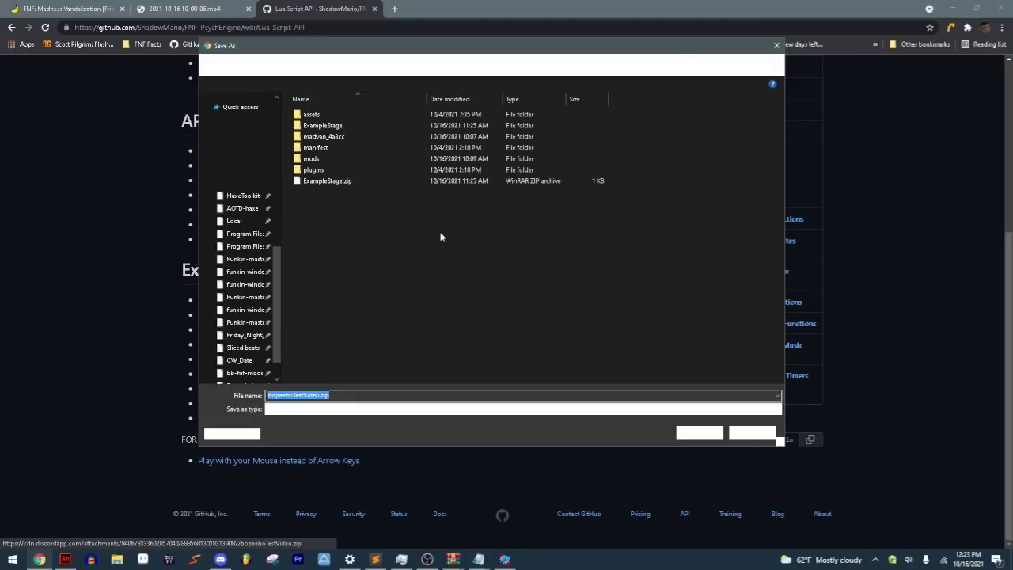
click(680, 433)
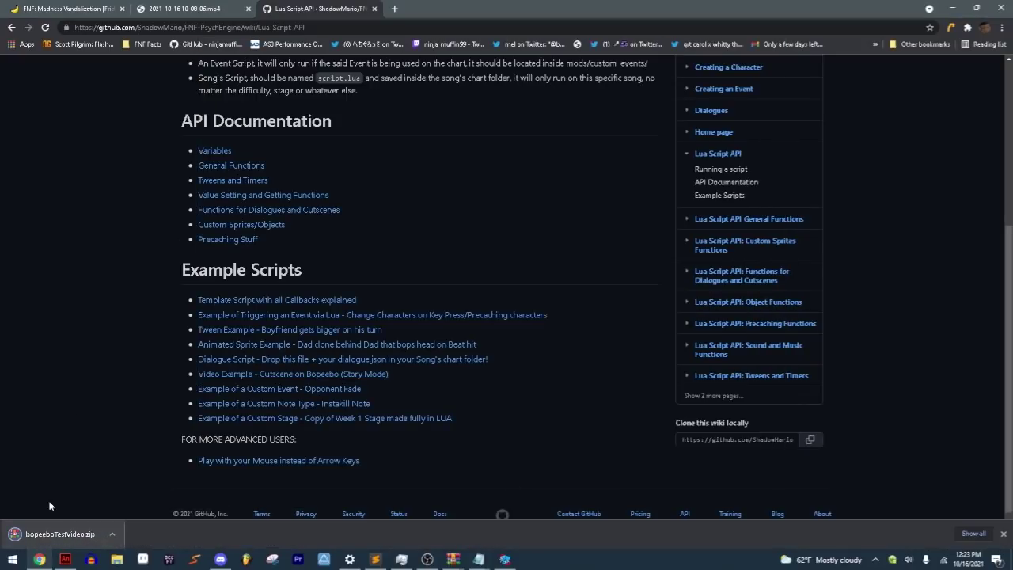
key(alt+Tab)
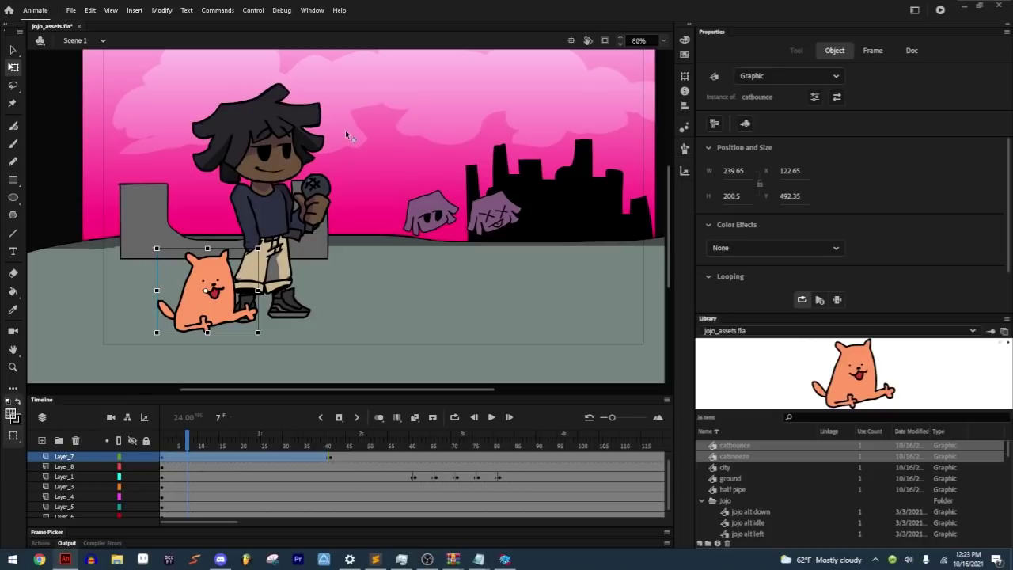
Step: Use the earlier psyche engine fnf search in Chrome to open the Lua Script API General Functions wiki page
key(alt+Tab)
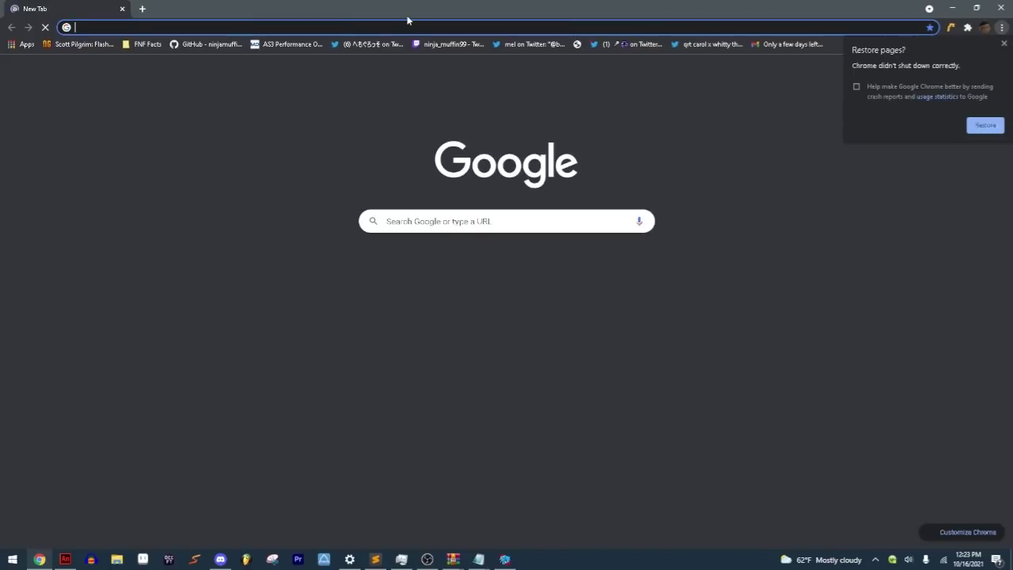
click(398, 28)
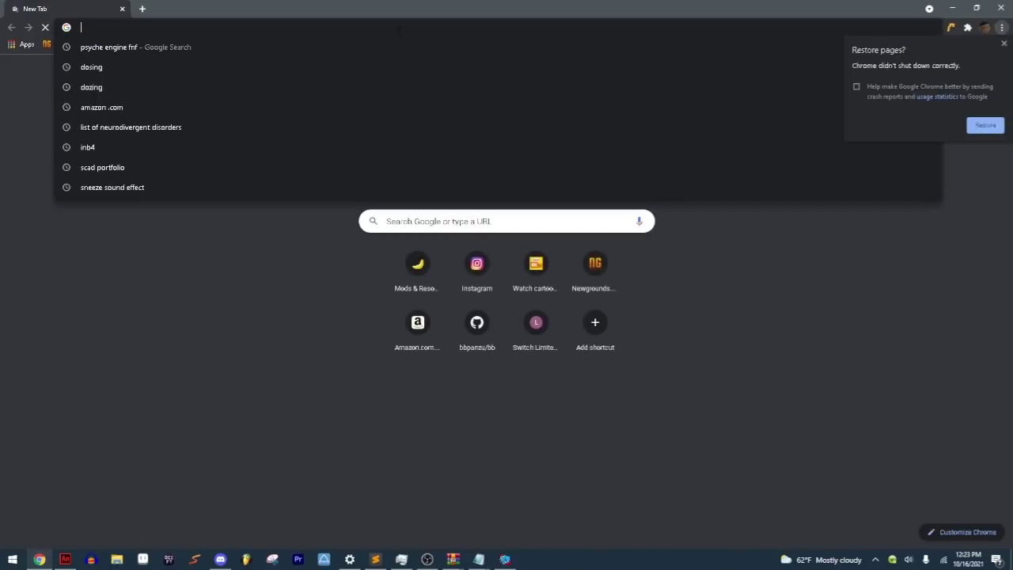
key(Down)
text(g)
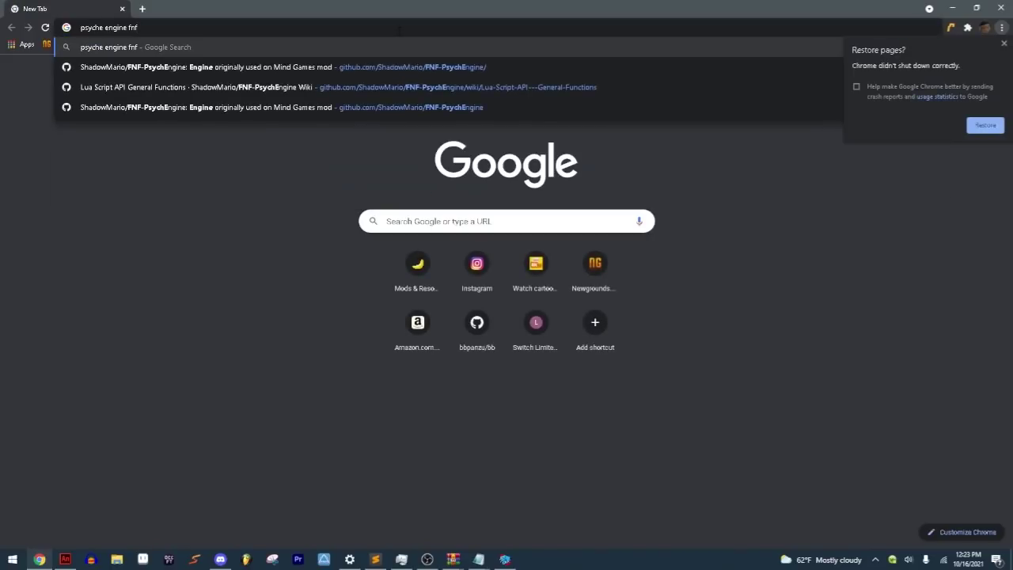
click(506, 67)
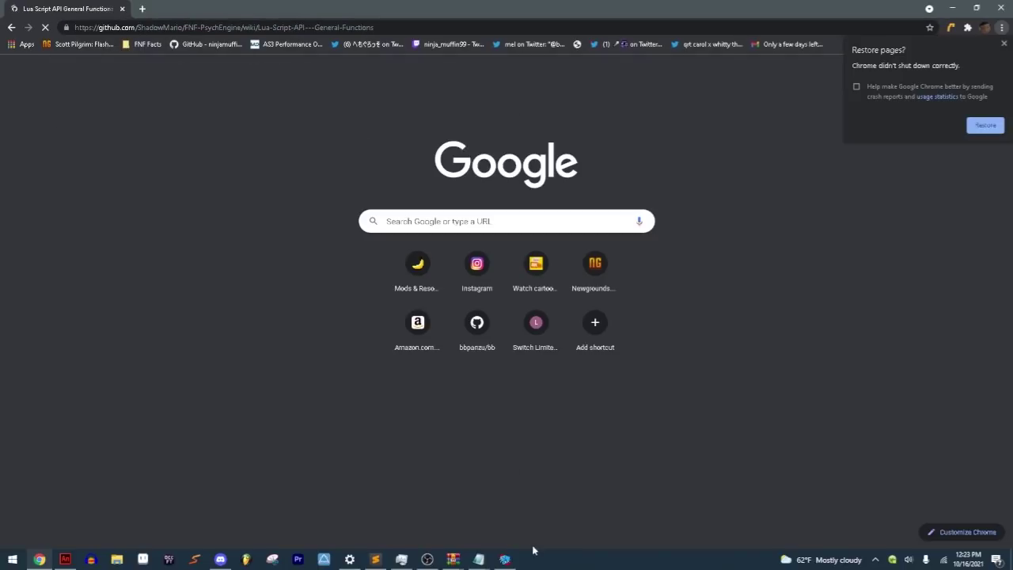
click(427, 559)
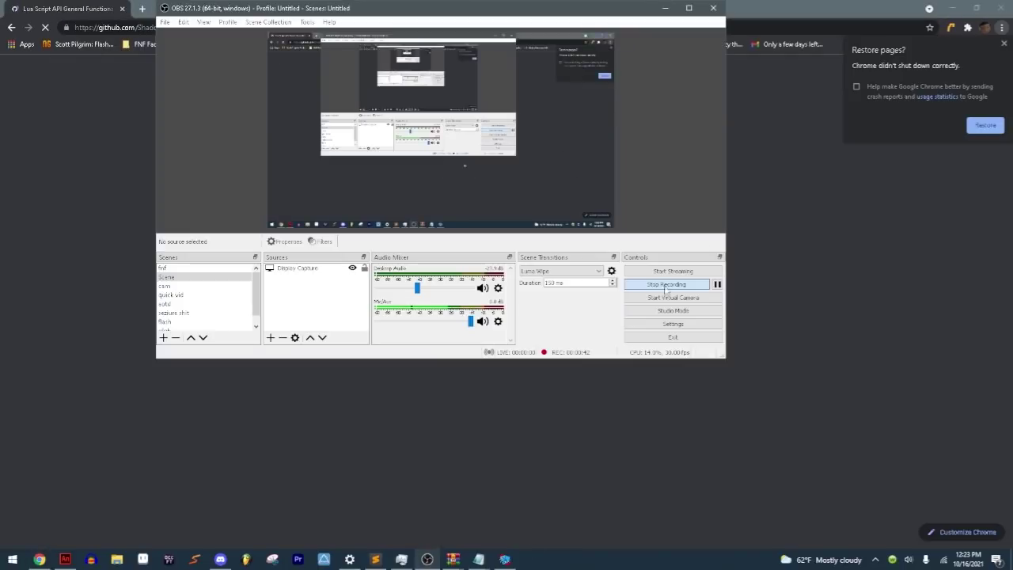
click(805, 5)
Step: Open the wiki page on functions for dialogues and cutscenes and review the startDialogue and startVideo entries
scroll(82, 408, down, 15)
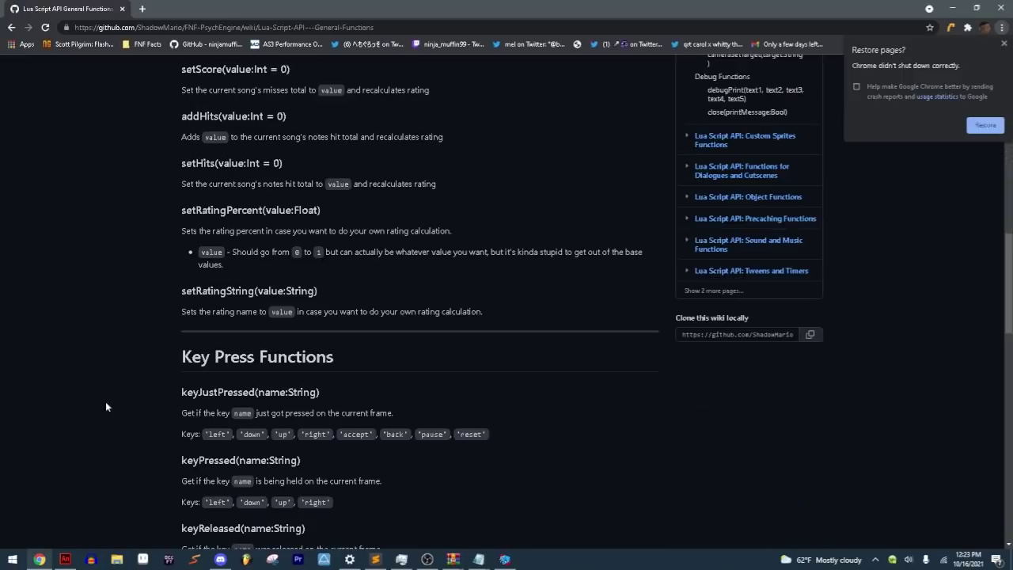
scroll(615, 236, up, 7)
scroll(616, 235, down, 6)
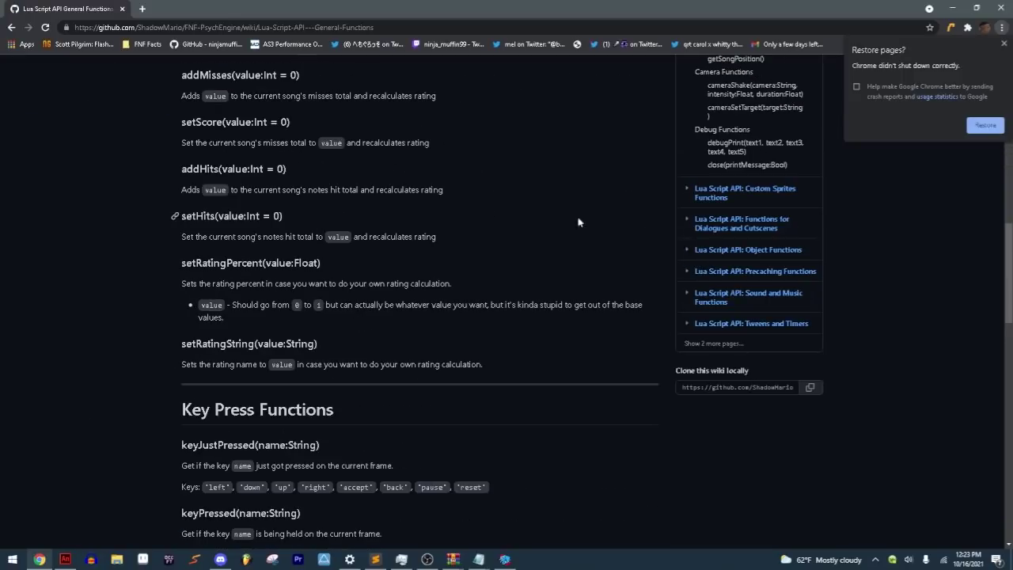
click(742, 223)
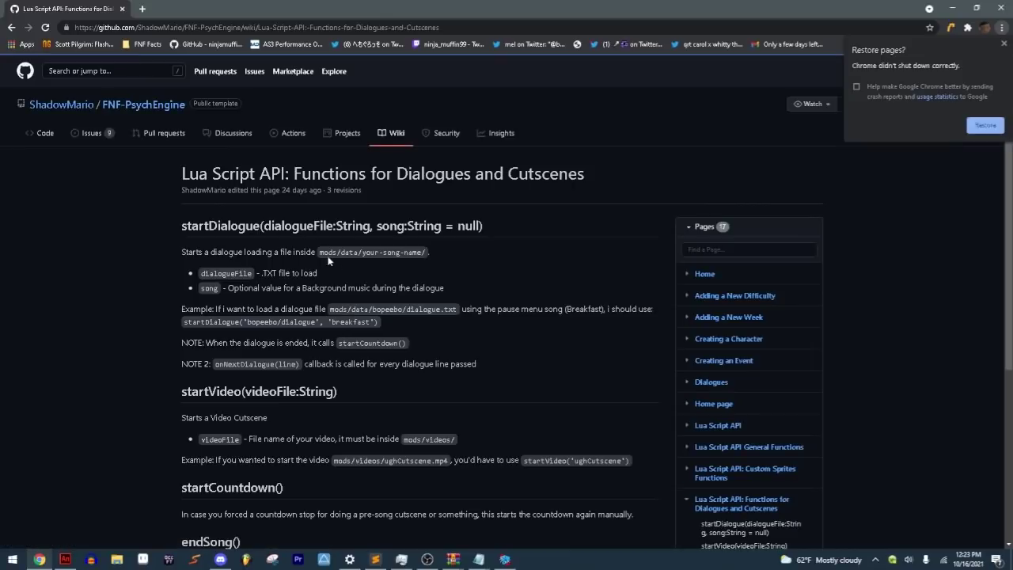
scroll(316, 257, down, 3)
scroll(309, 253, up, 3)
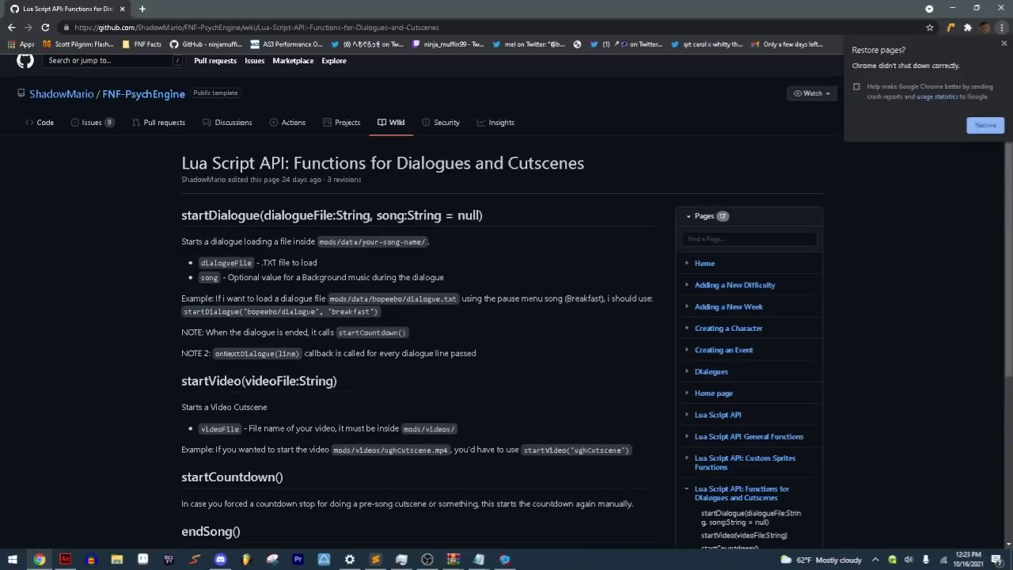
drag(219, 319, 308, 311)
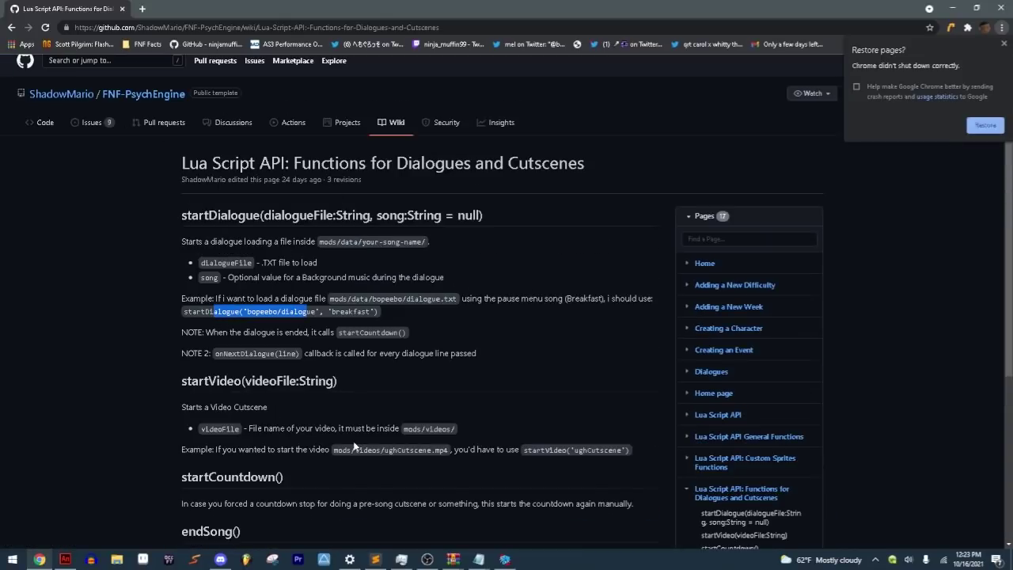
scroll(231, 332, down, 2)
scroll(224, 322, up, 2)
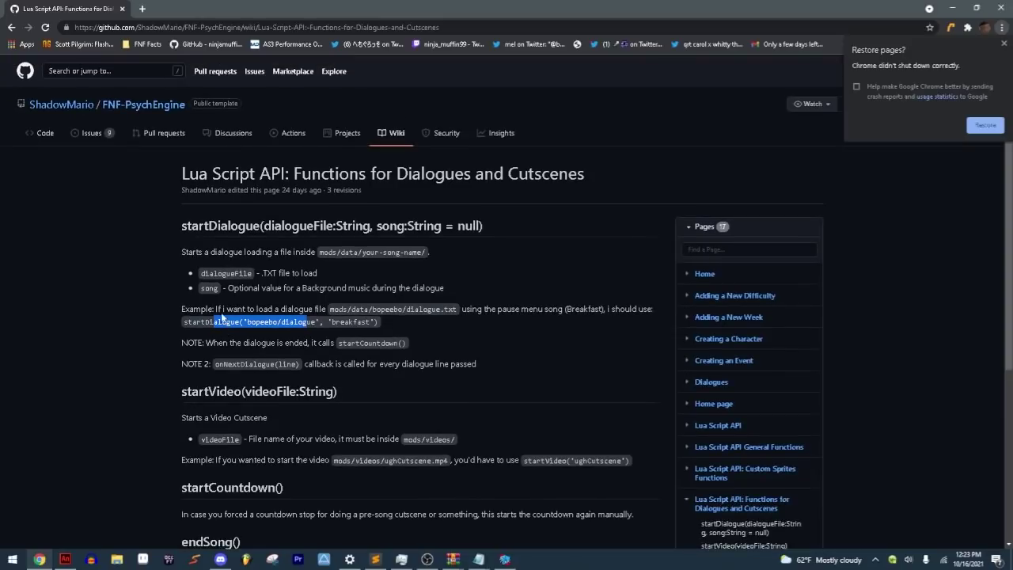
Step: Go from the FNF-PsychEngine repository's main page to its wiki and open the Lua Script API page
click(139, 105)
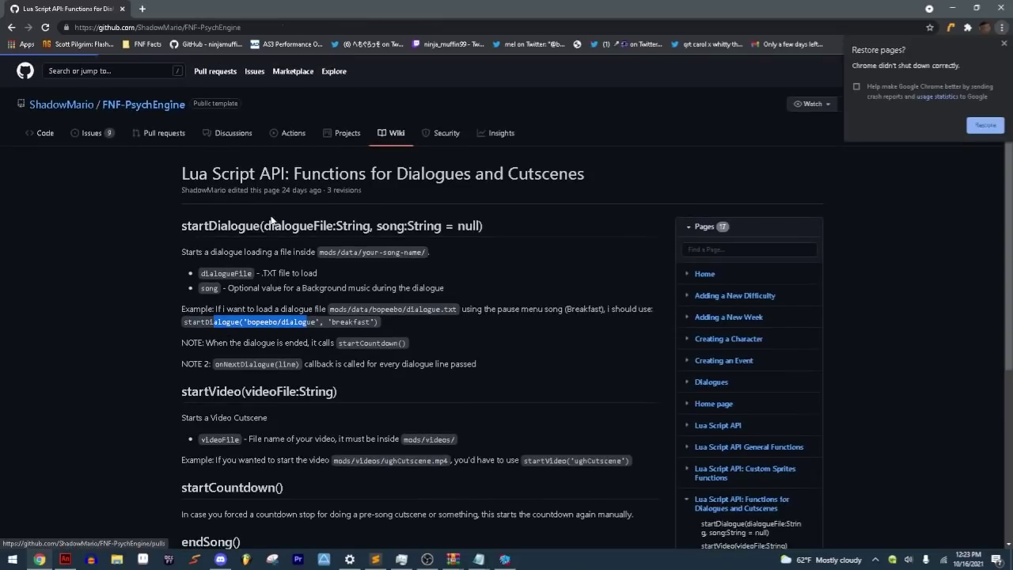
scroll(276, 232, down, 10)
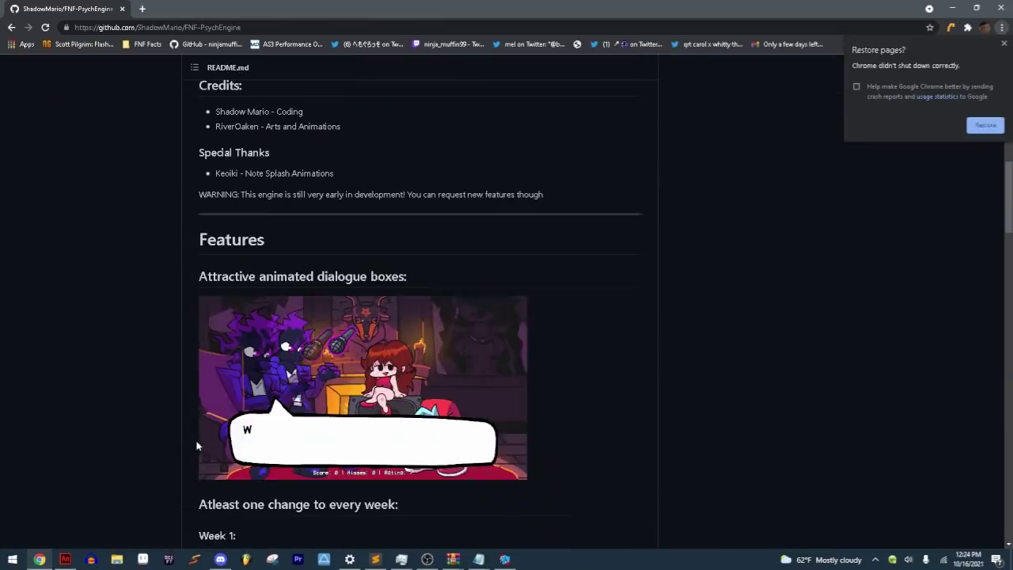
scroll(199, 428, up, 10)
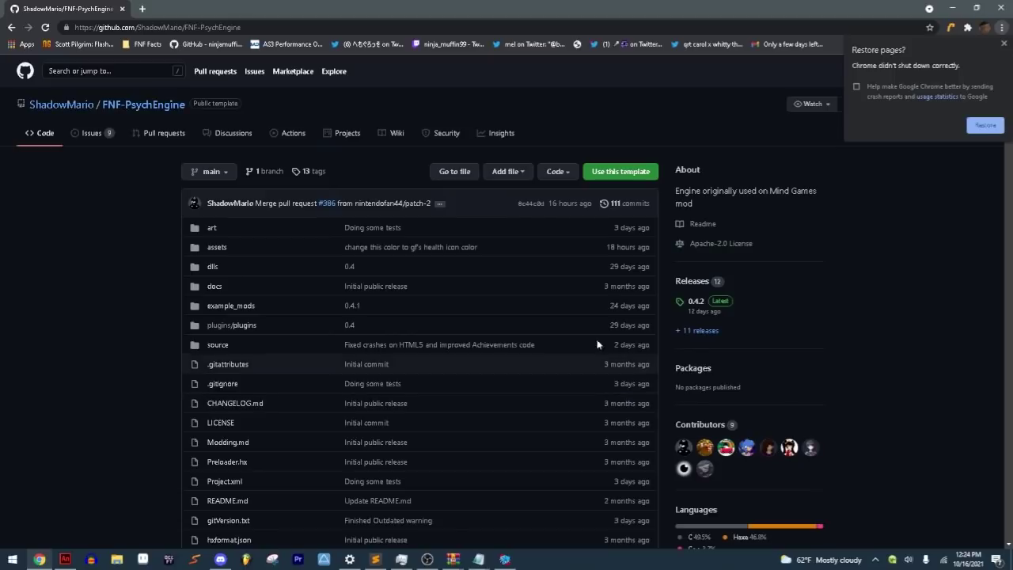
click(398, 135)
scroll(355, 301, down, 4)
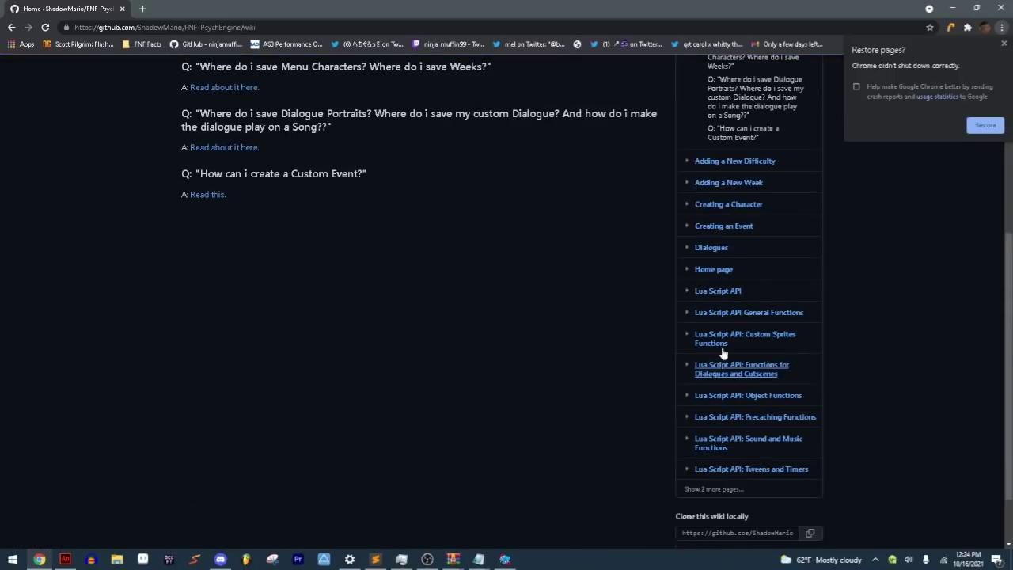
scroll(700, 256, up, 2)
scroll(696, 356, down, 1)
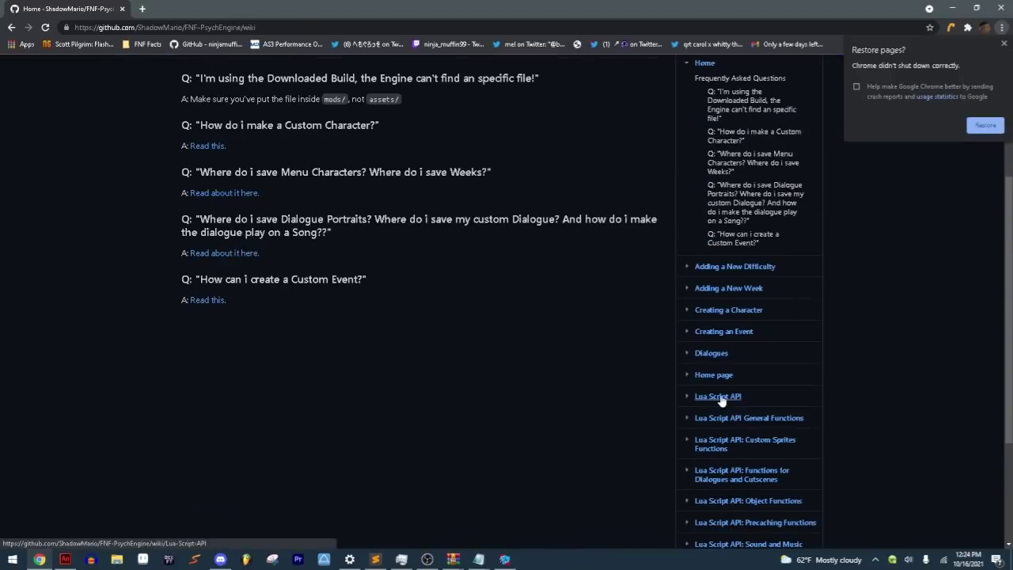
click(718, 395)
Step: Download bopeeboTestVideo.zip from the Video Example - Cutscene on Bopeebo link and open the archive
scroll(245, 352, down, 3)
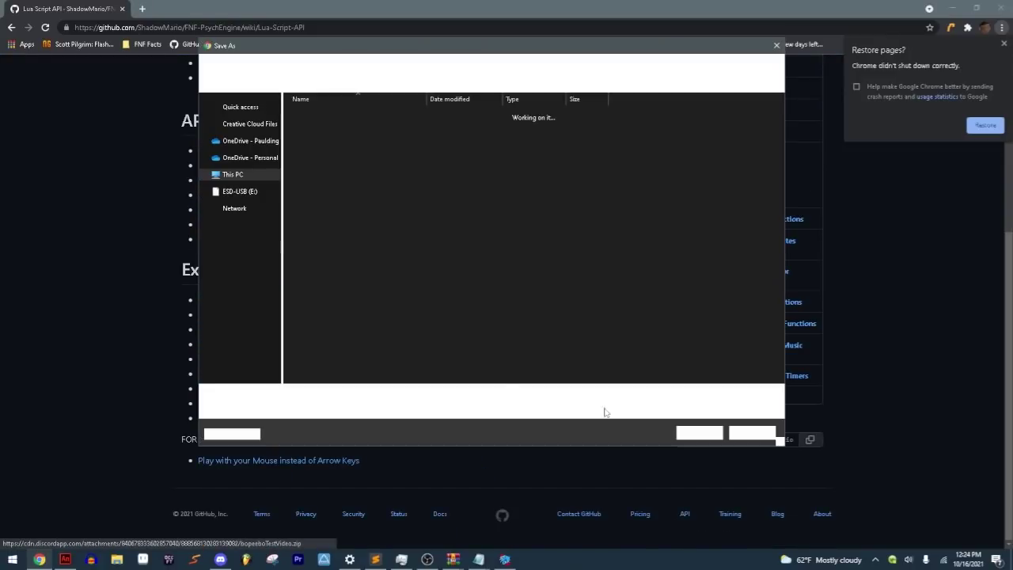
click(701, 432)
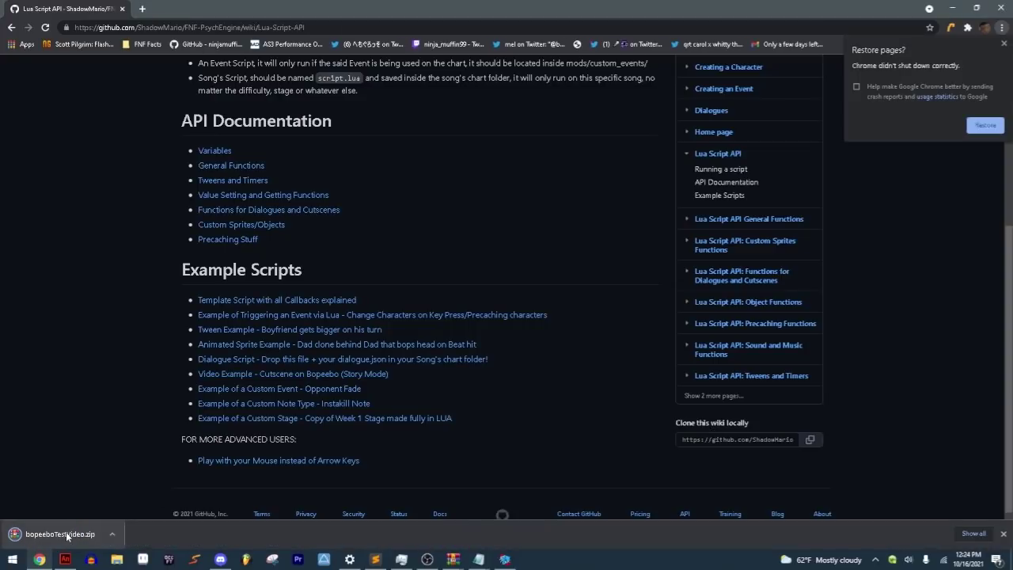
click(68, 530)
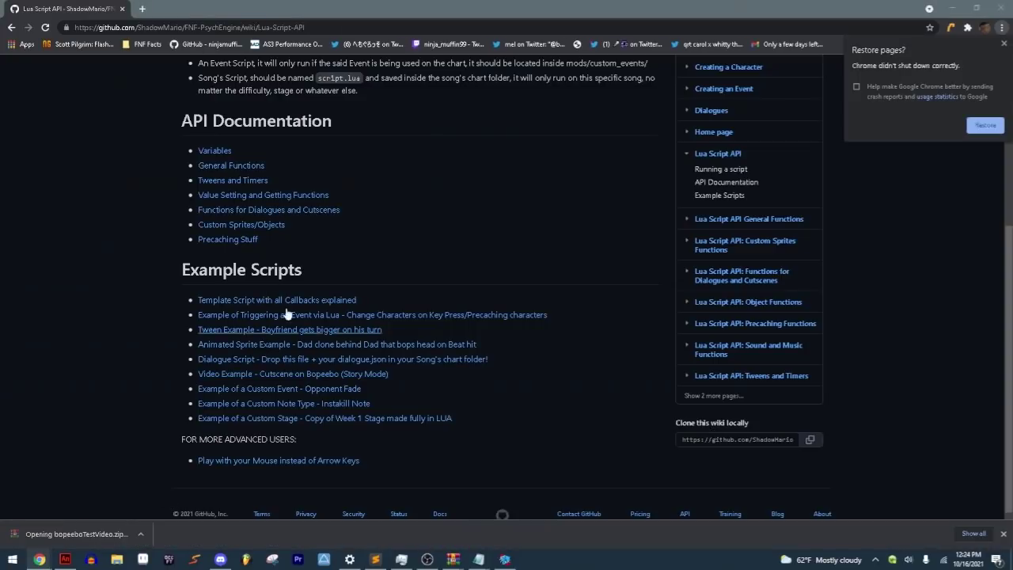
Step: Extract the bopeeboTestVideo.zip archive into a bopeeboTestVideo folder inside PsychEngine, dismissing the WinRAR licence notice
click(546, 290)
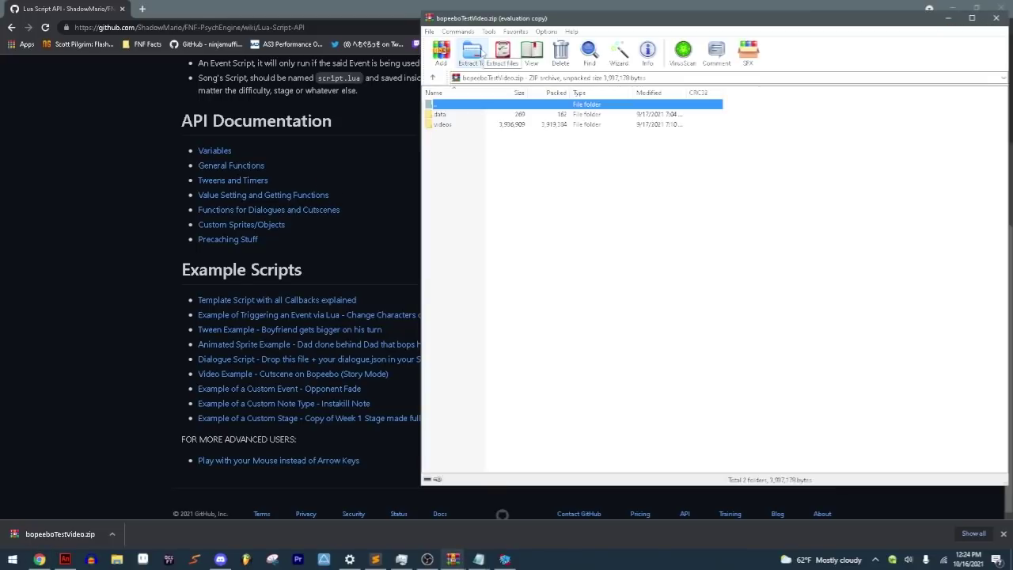
click(472, 52)
click(603, 383)
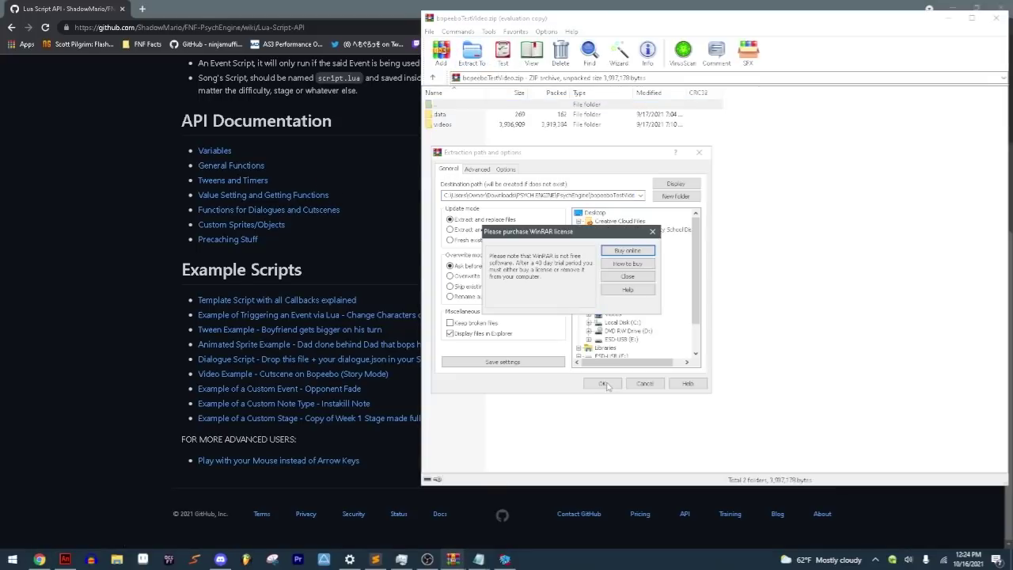
click(627, 276)
click(602, 383)
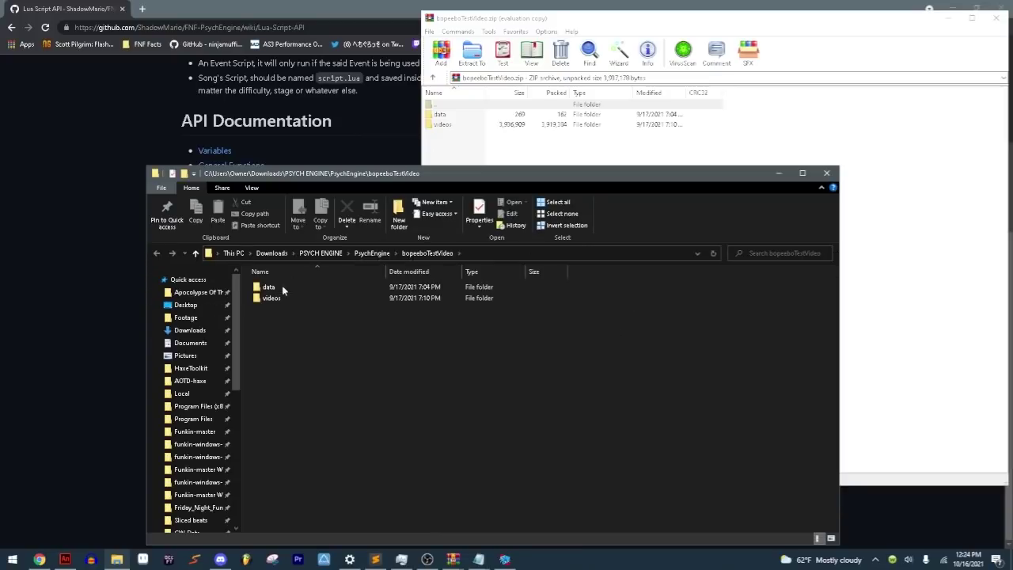
Step: Open the videos folder of the extracted example and play testVideo.mp4
click(273, 297)
double_click(273, 297)
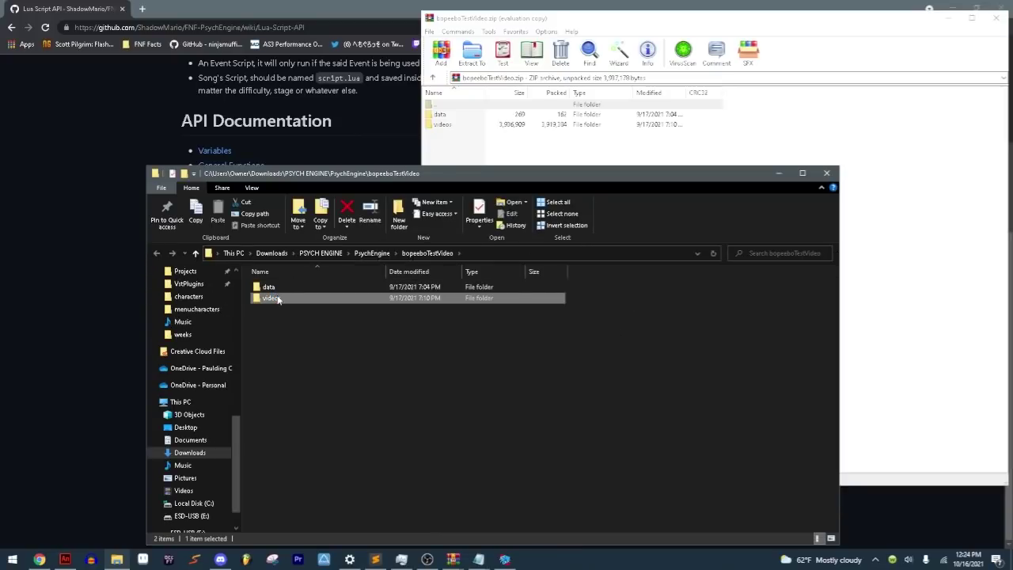
click(283, 289)
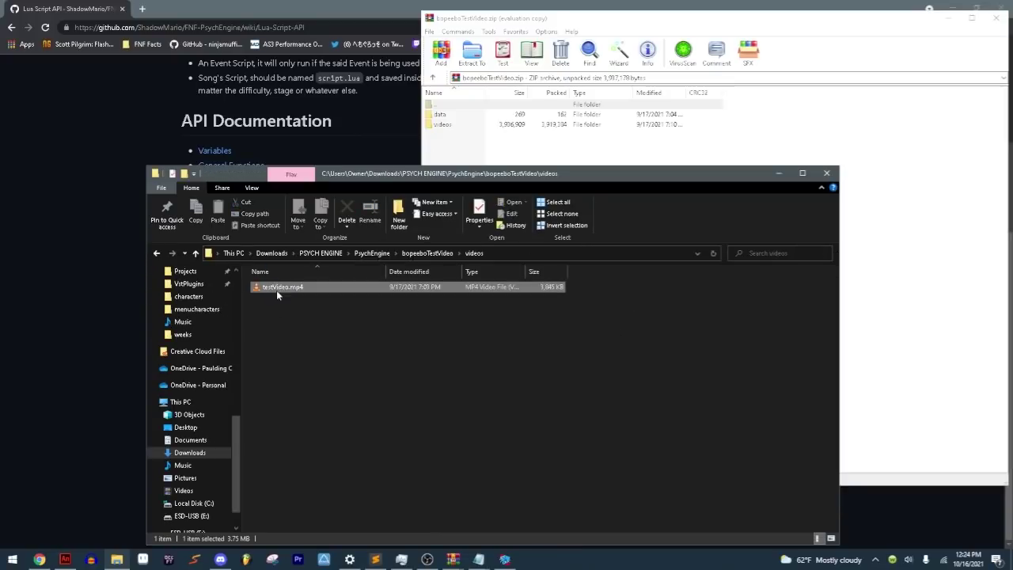
double_click(276, 290)
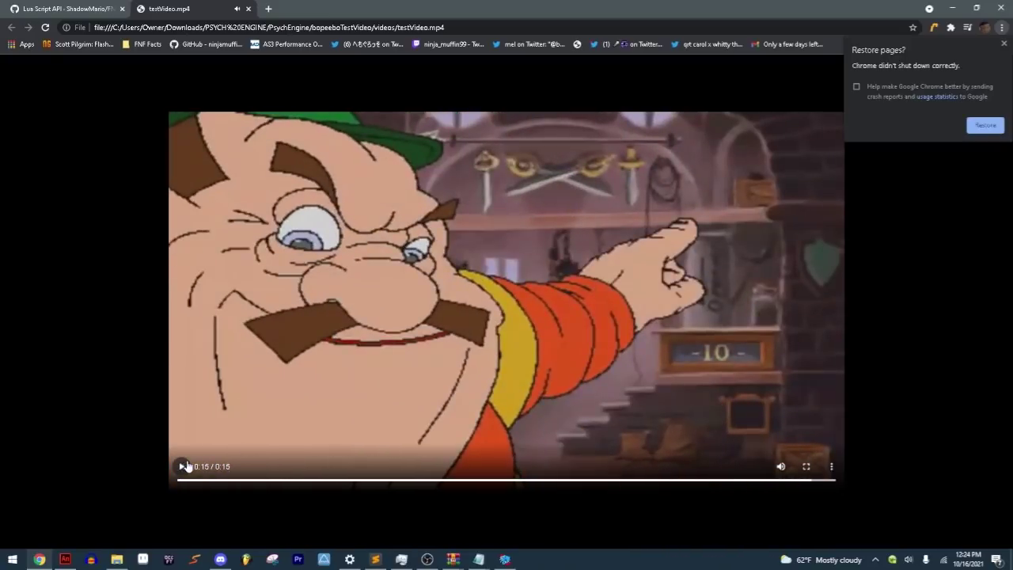
Step: Copy testVideo.mp4 from the extracted example into the videos folder of My Mod
click(117, 559)
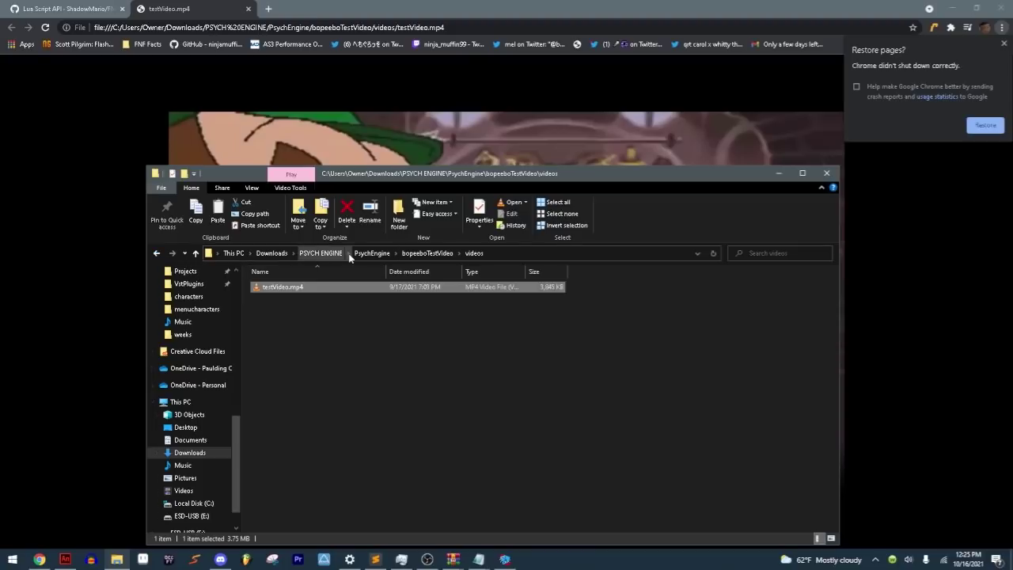
click(321, 253)
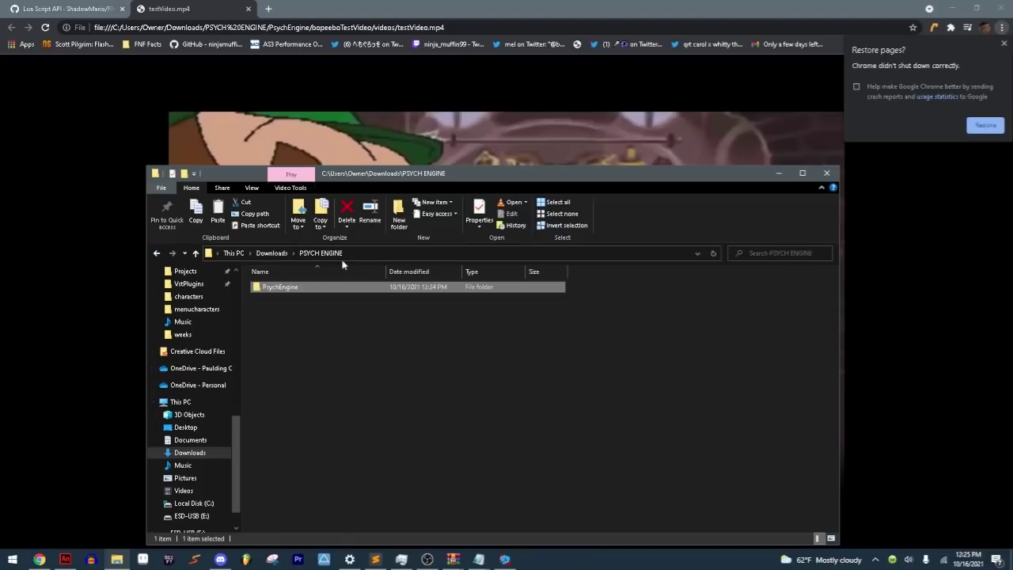
click(155, 253)
key(alt+Left)
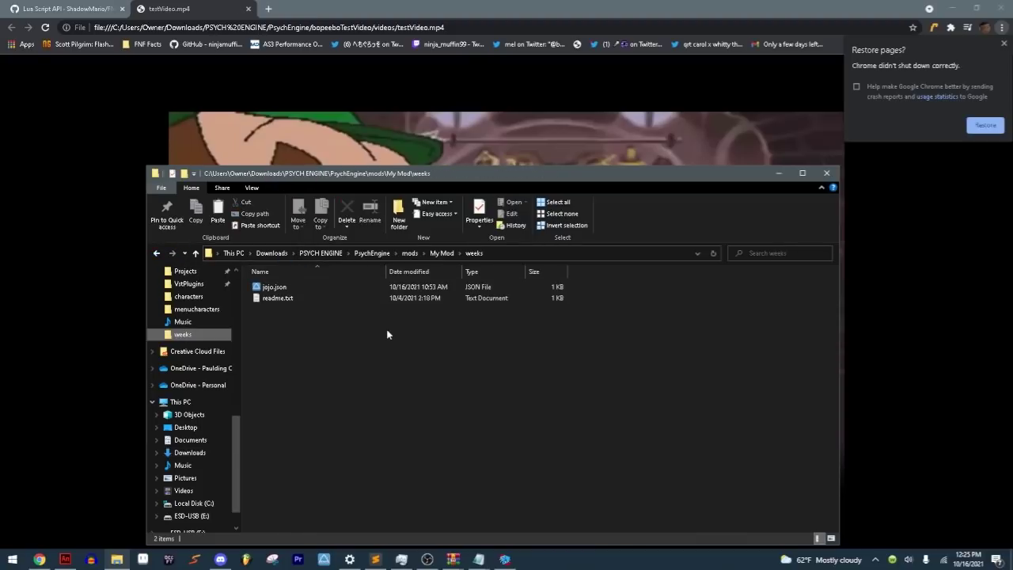
click(442, 253)
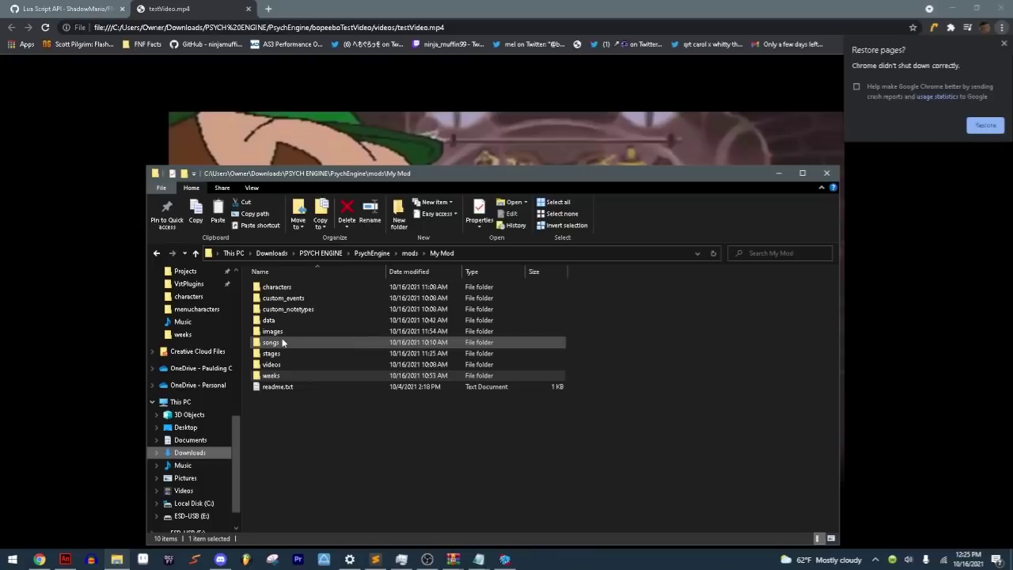
double_click(285, 366)
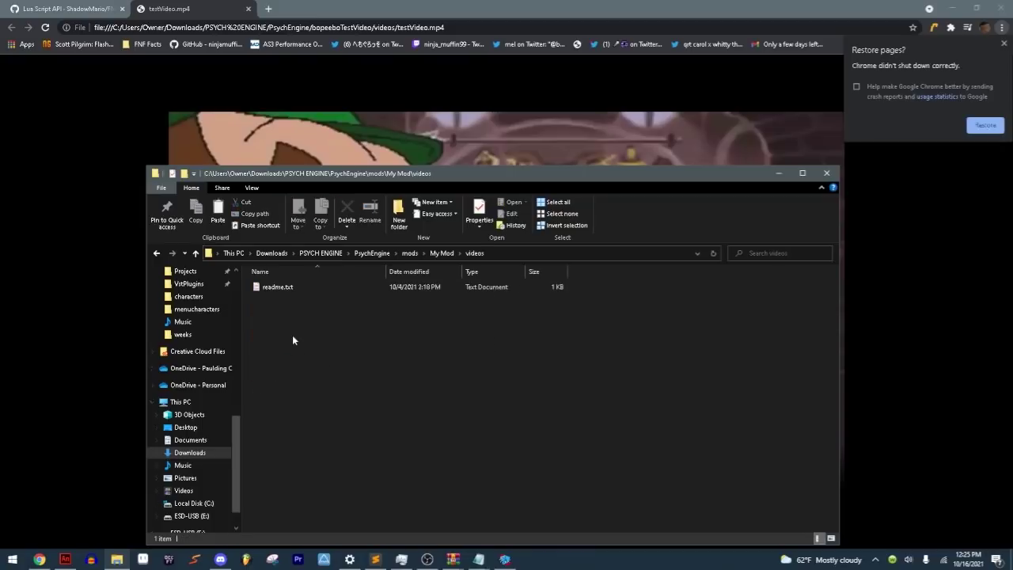
key(ctrl+v)
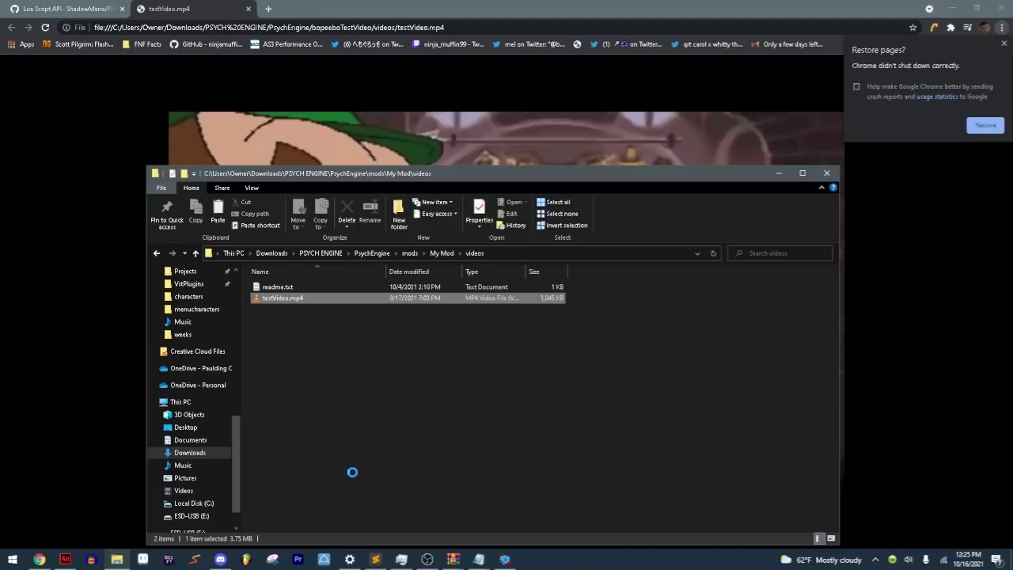
click(389, 393)
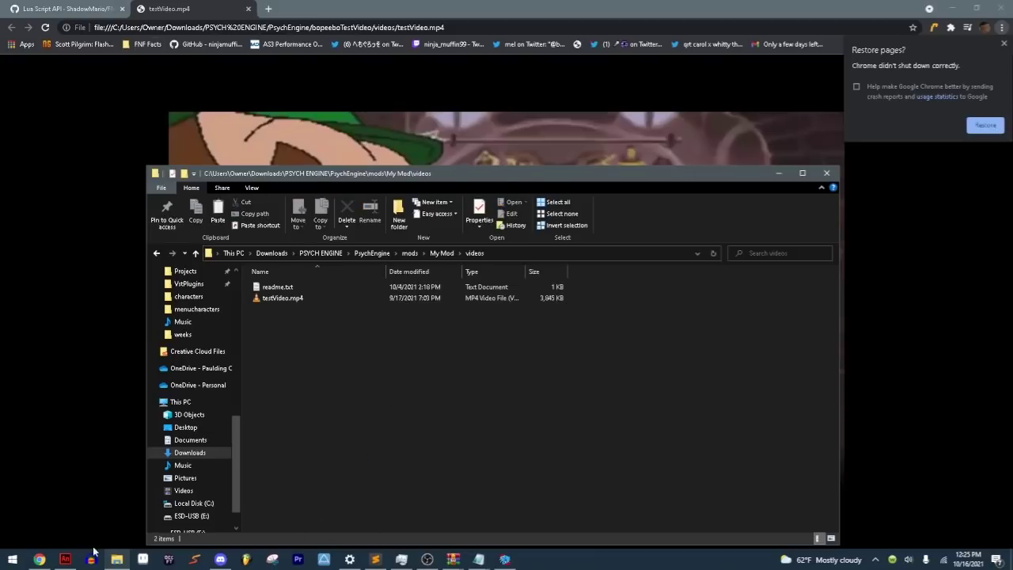
click(157, 253)
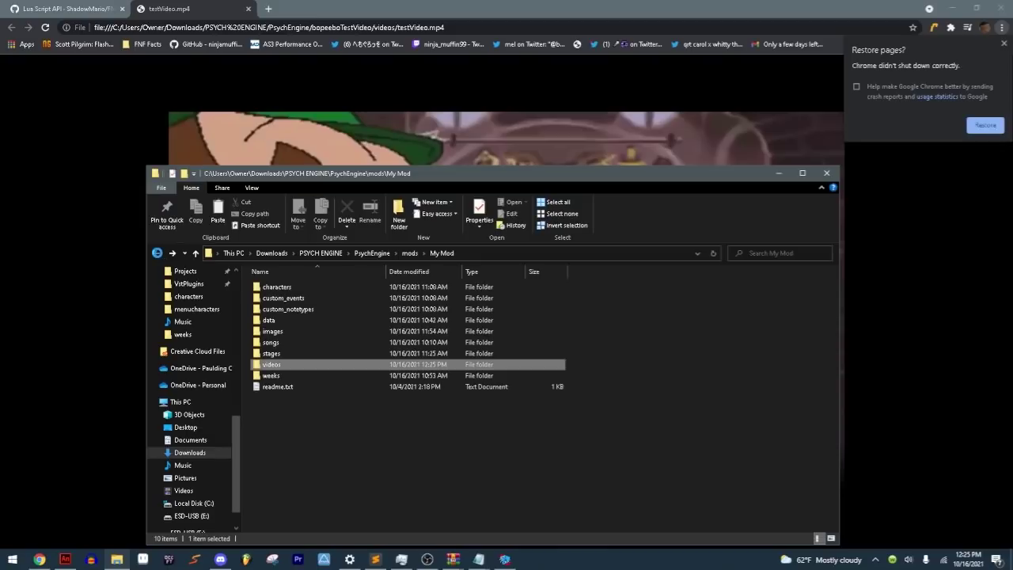
key(Down)
key(Return)
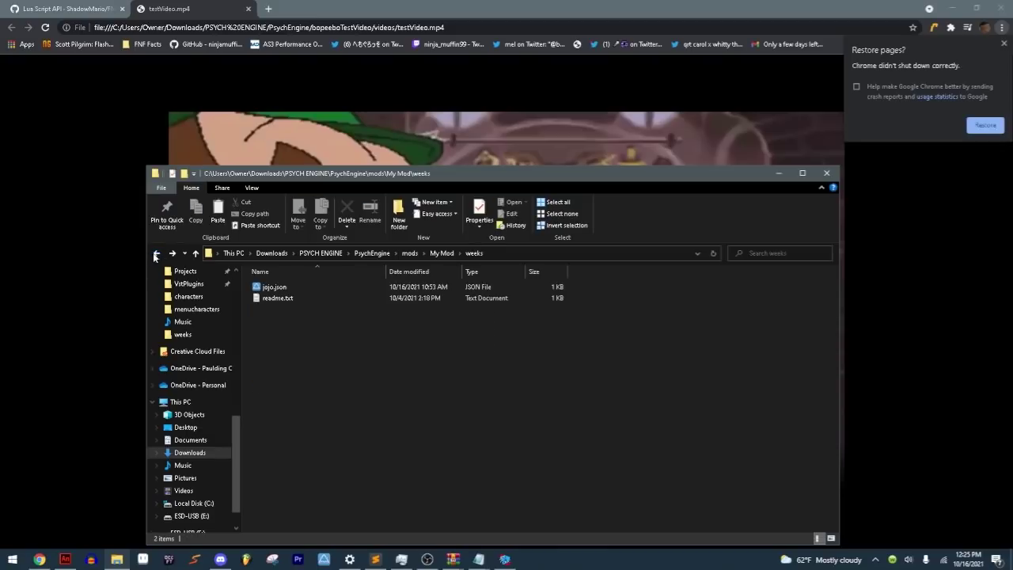
click(156, 254)
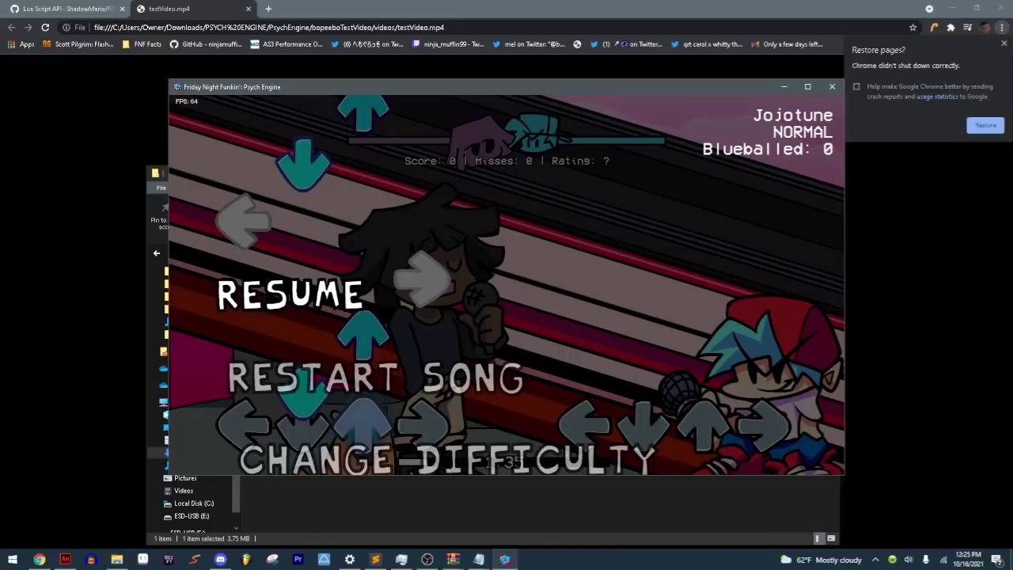
click(375, 559)
click(294, 368)
text(if song i)
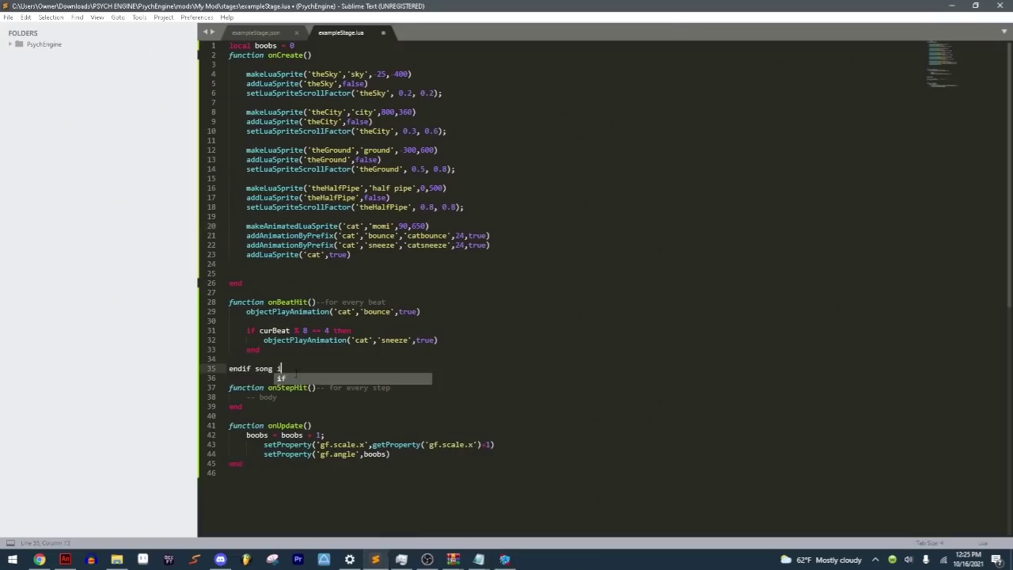
key(ctrl+z)
key(ctrl+z)
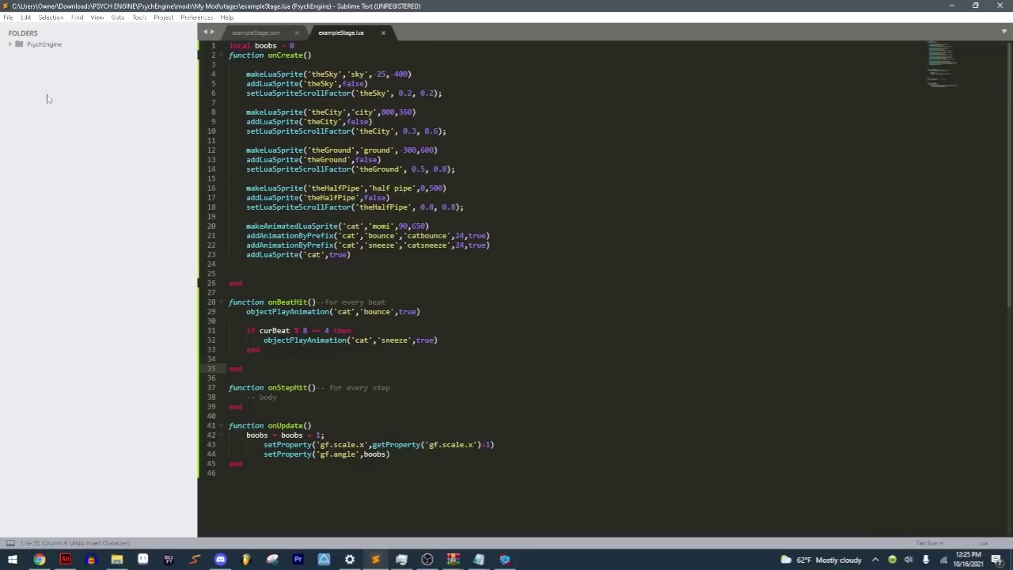
Step: Create a new file in Sublime Text and write the header line function onStartCountdown()
click(9, 17)
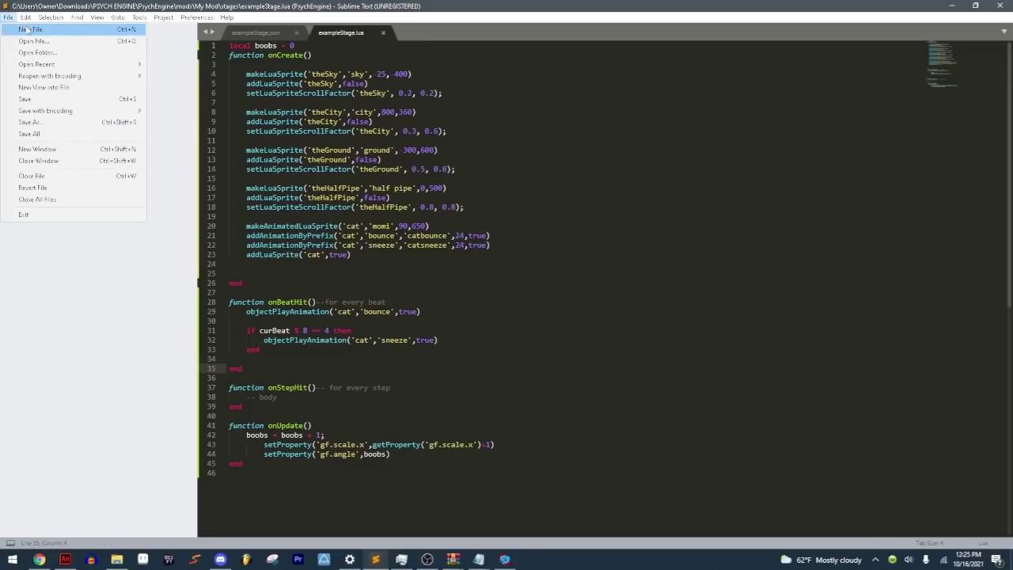
click(30, 29)
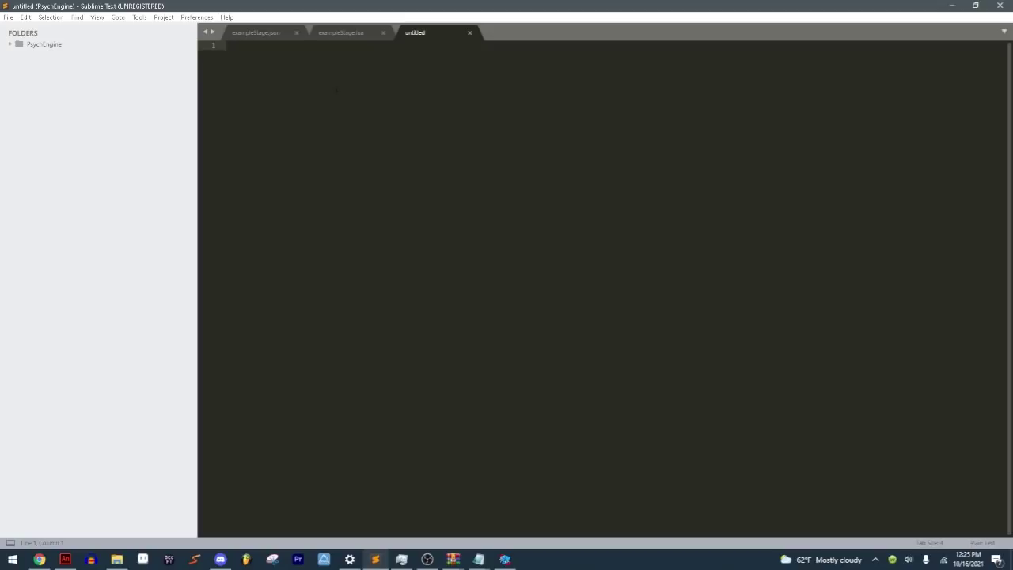
text(func)
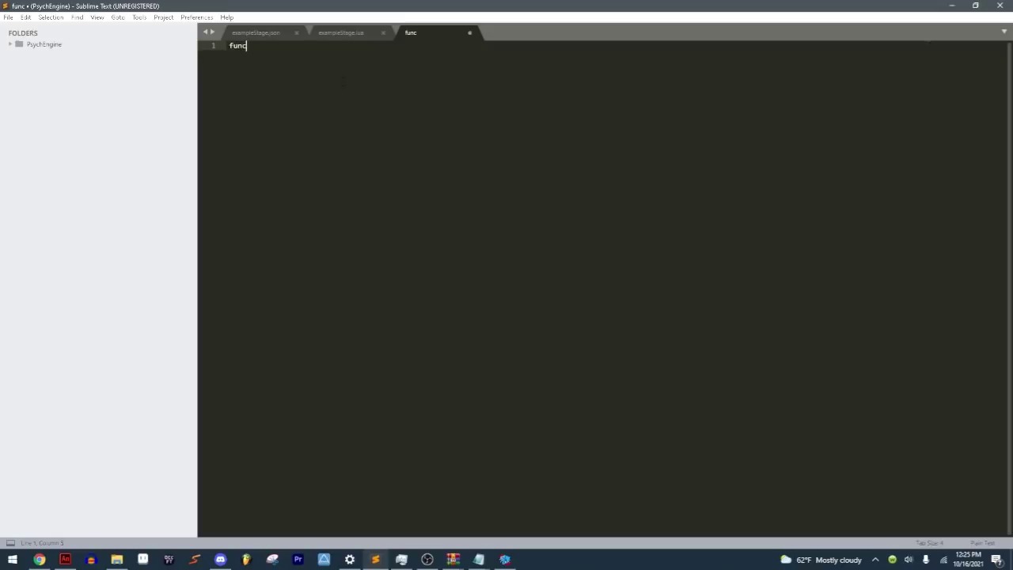
text(tion on)
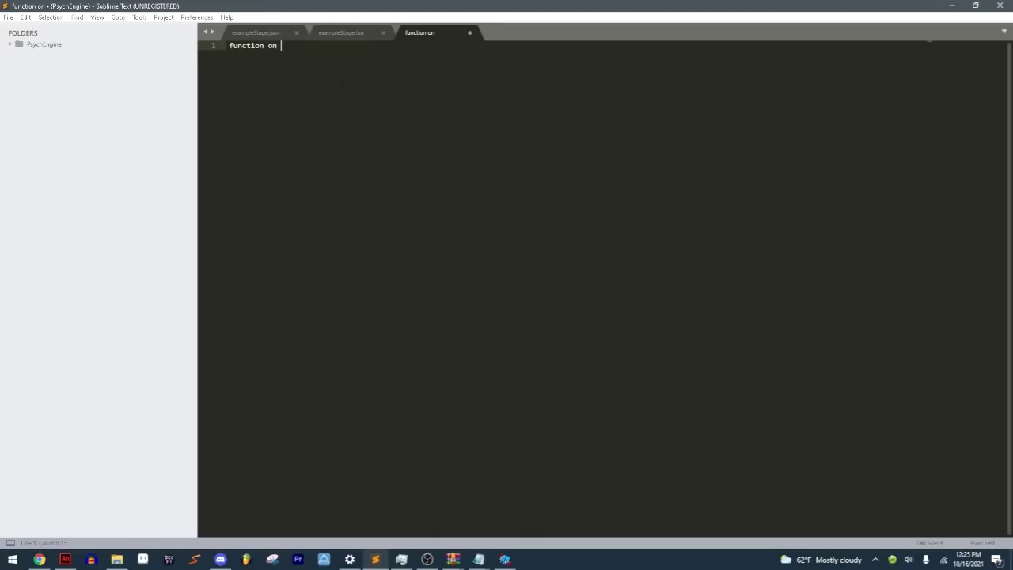
text(STAR)
key(BackSpace)
key(BackSpace)
key(BackSpace)
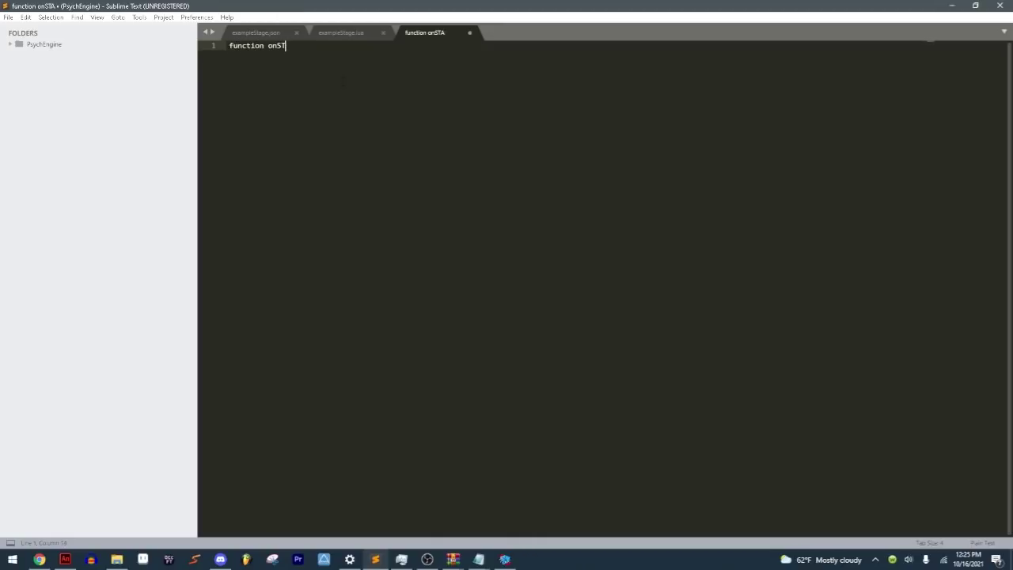
text(tart)
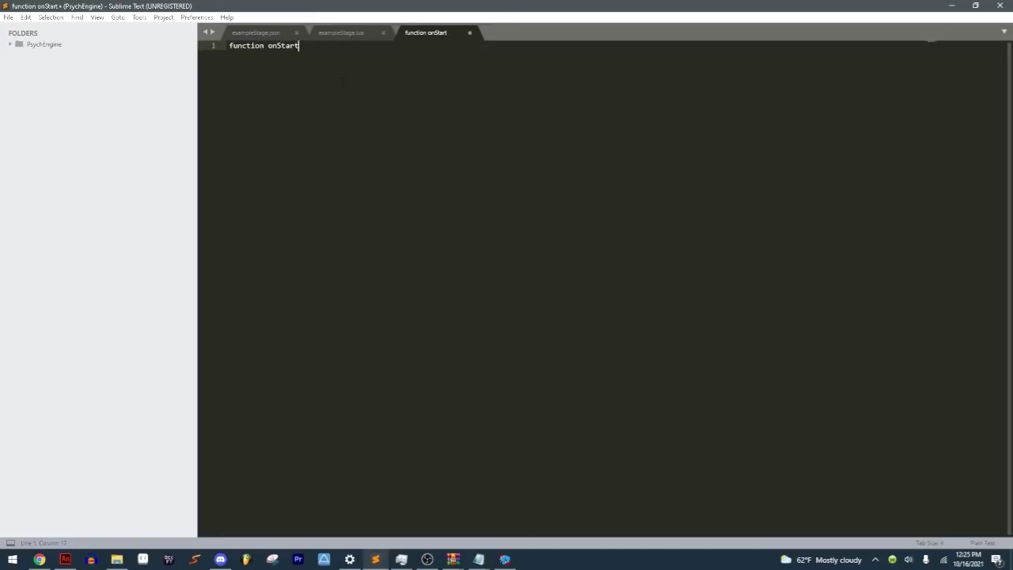
text(Countdown)
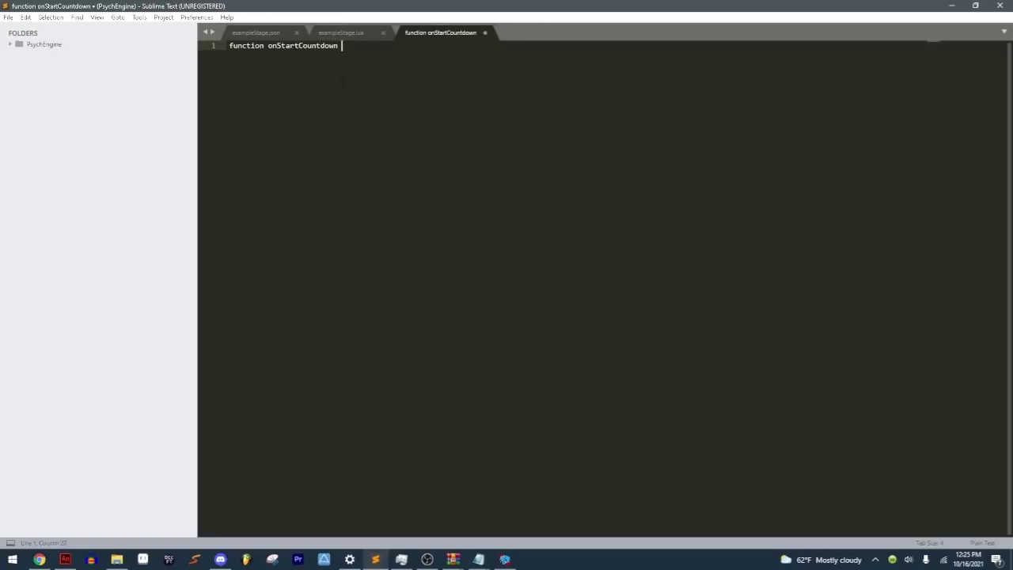
key(BackSpace)
text(()
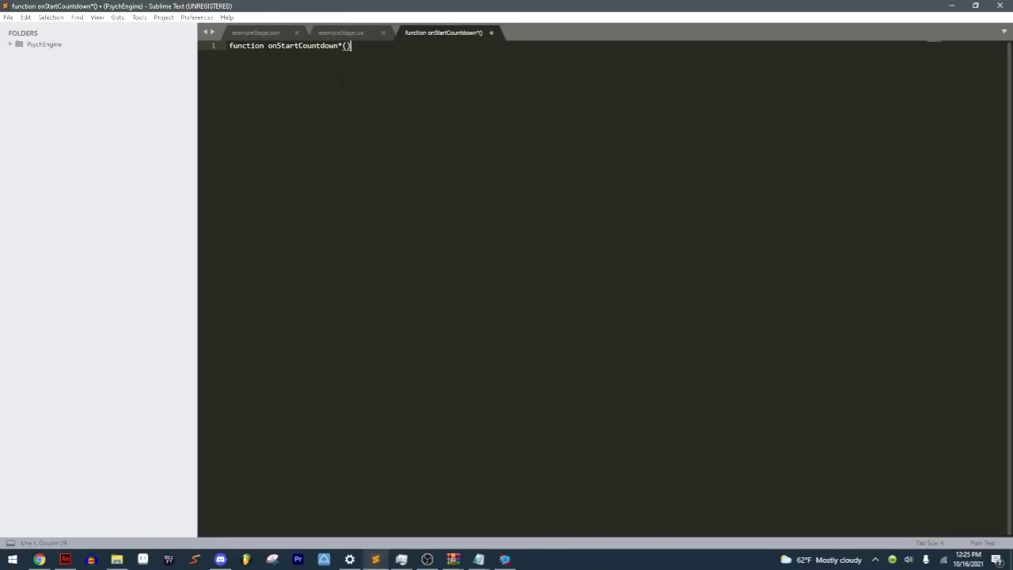
key(BackSpace)
text(())
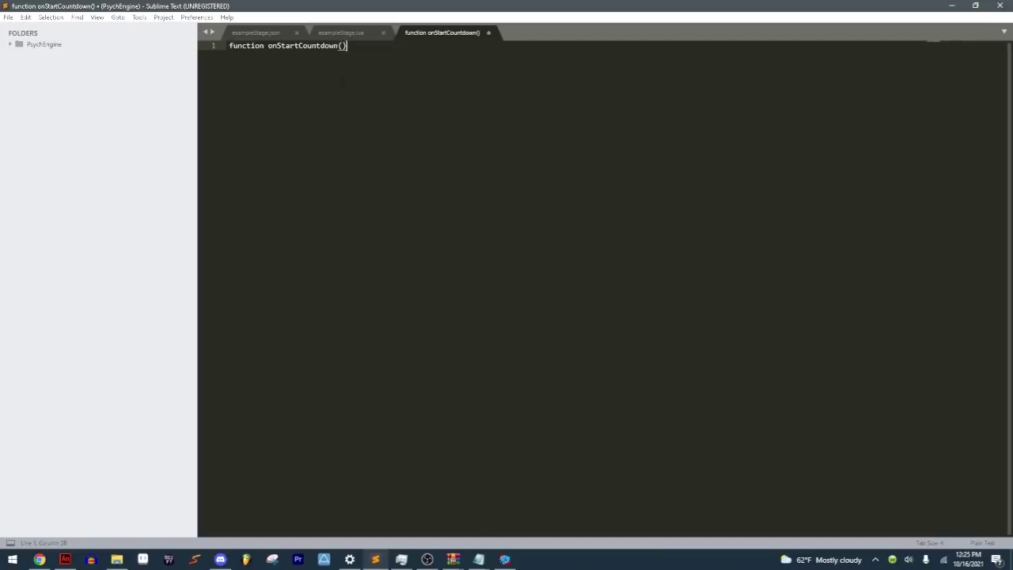
Step: Leave two blank lines for the function body and close onStartCountdown with end
key(Return)
key(Return)
key(Return)
text(end)
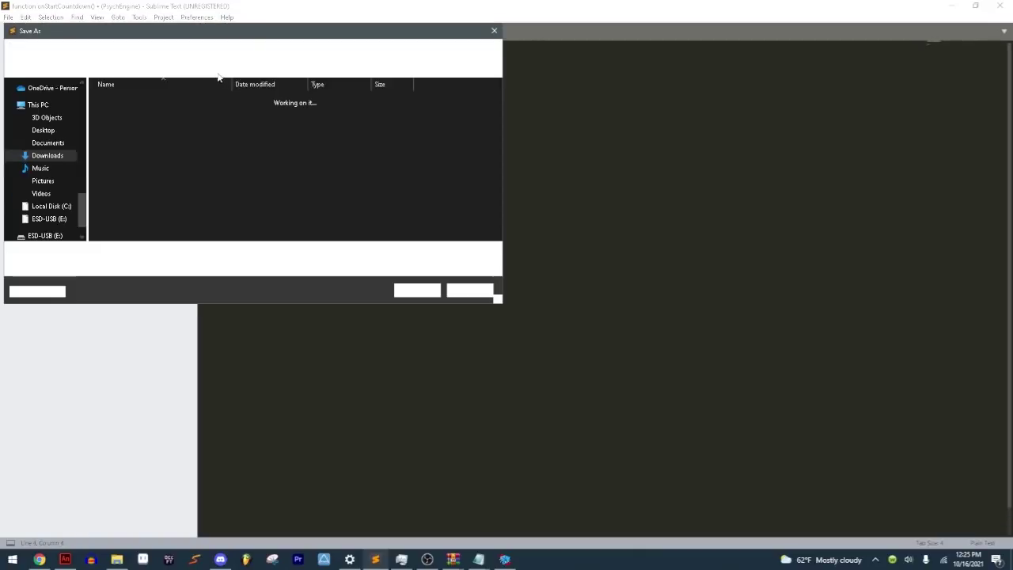
Step: Save the new file as script.lua in the jojotune folder under My Mod's data folder
click(266, 49)
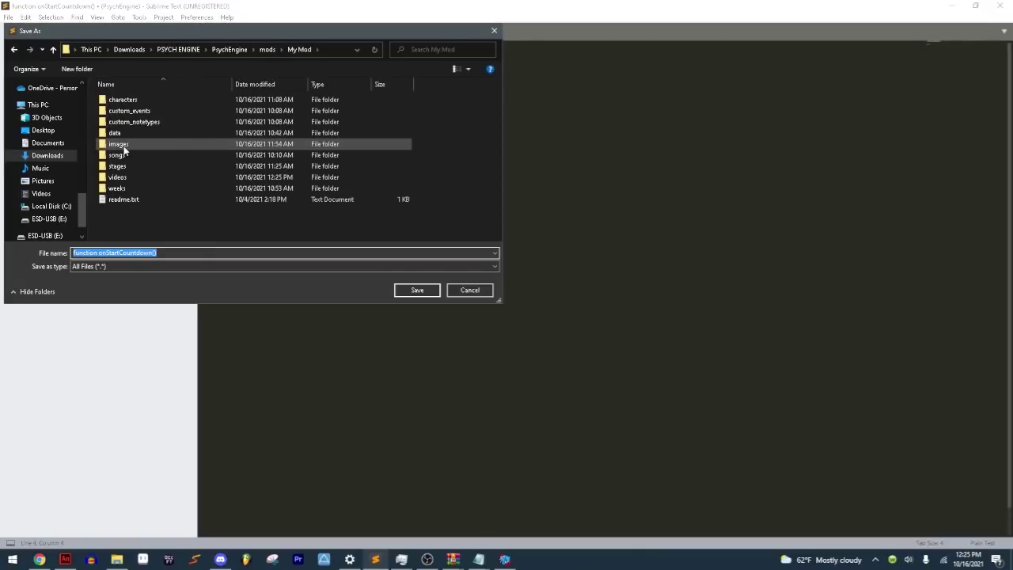
double_click(128, 135)
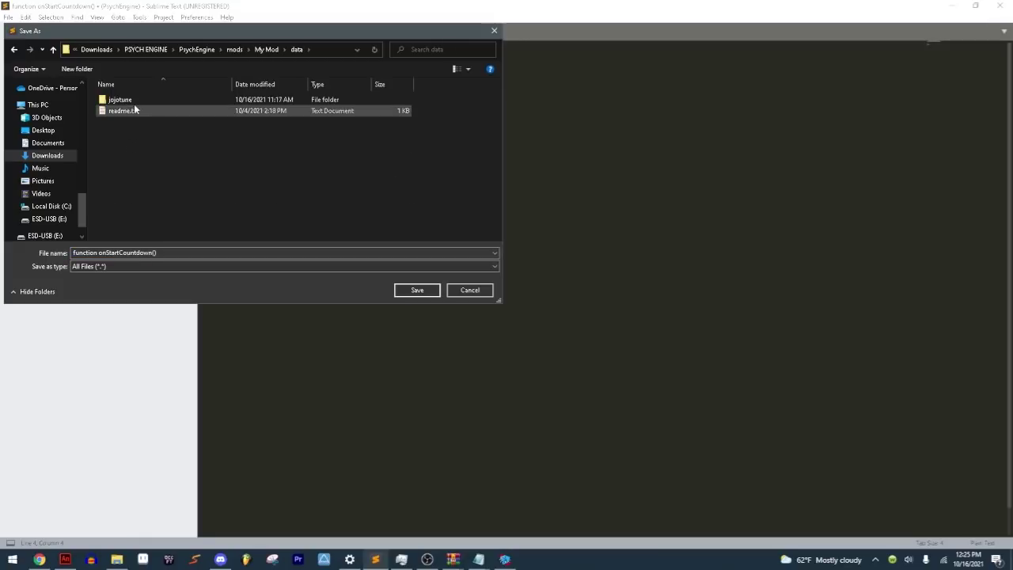
double_click(134, 101)
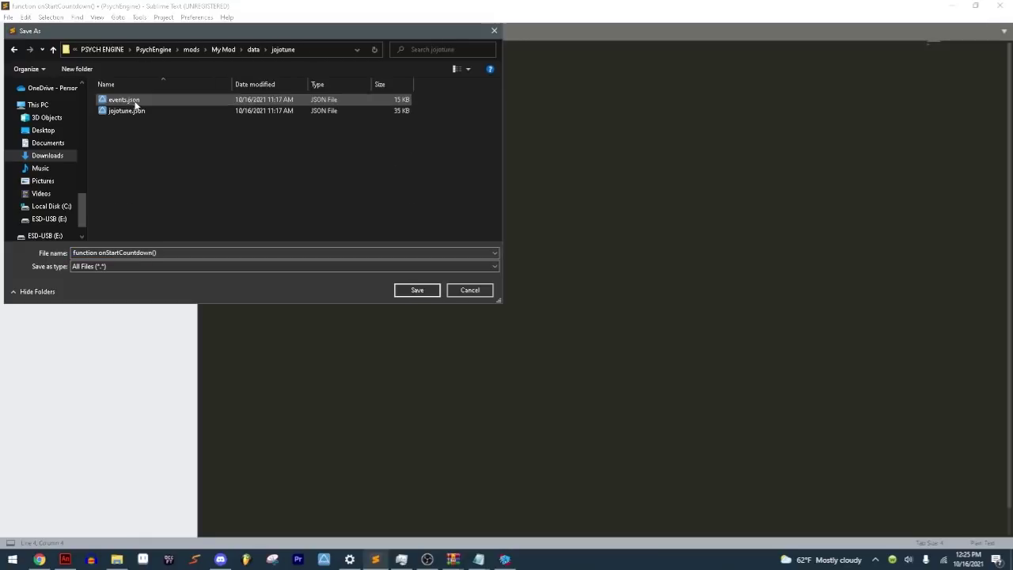
click(170, 252)
text(s)
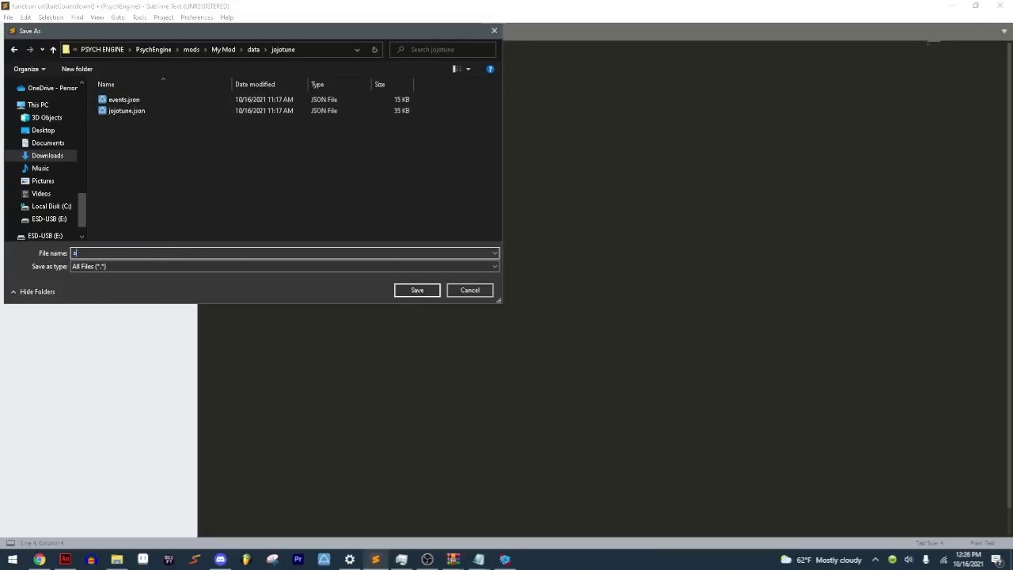
text(cript.lua)
key(Return)
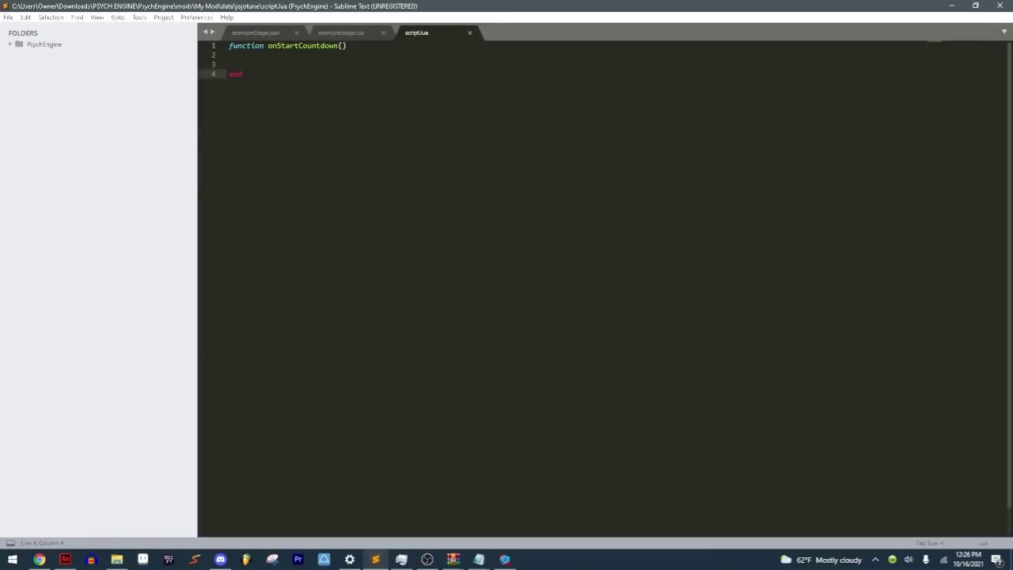
Step: Open the example script.lua from bopeeboTestVideo's data\bopeebo folder in Sublime Text
click(117, 559)
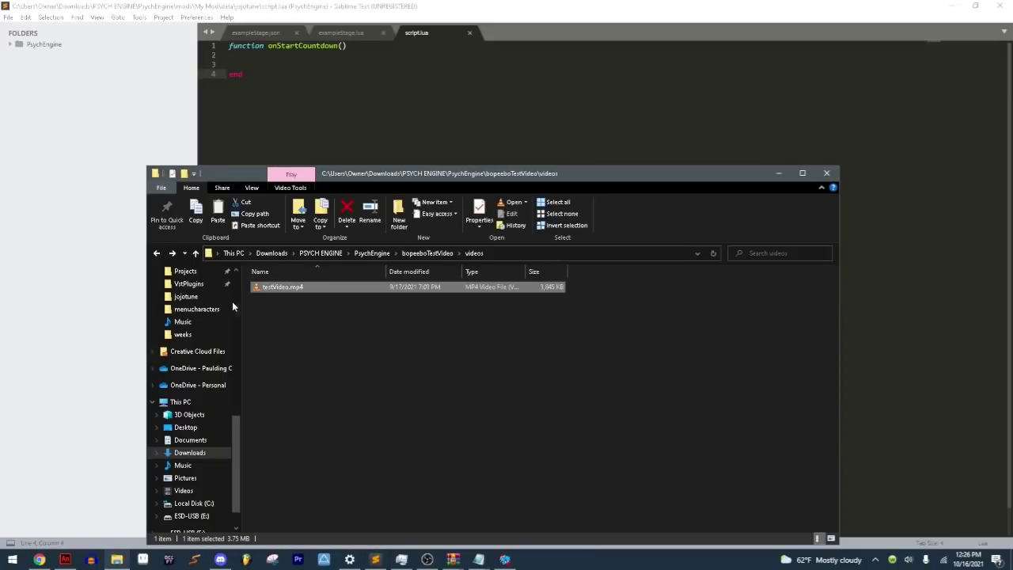
click(157, 253)
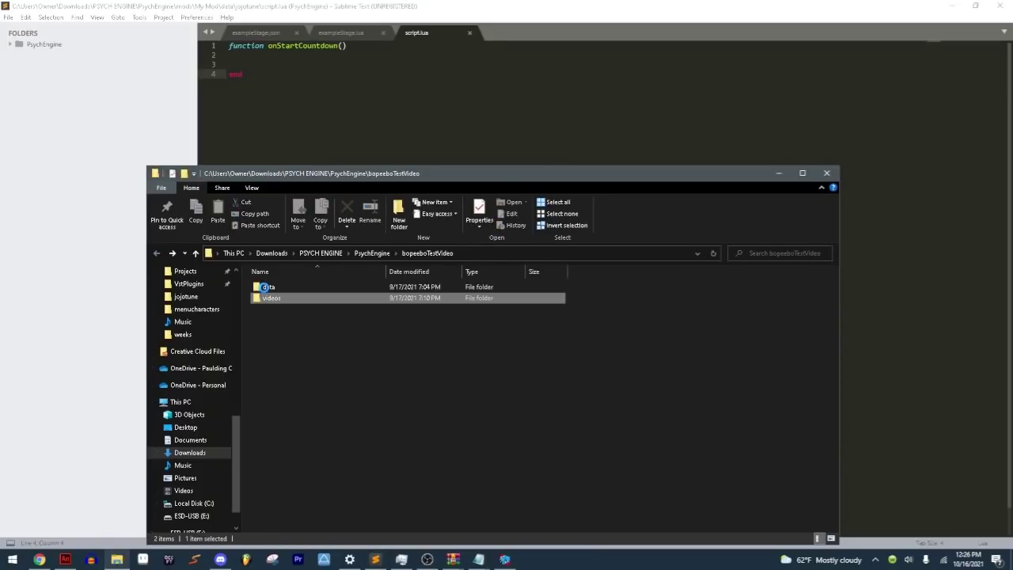
double_click(265, 286)
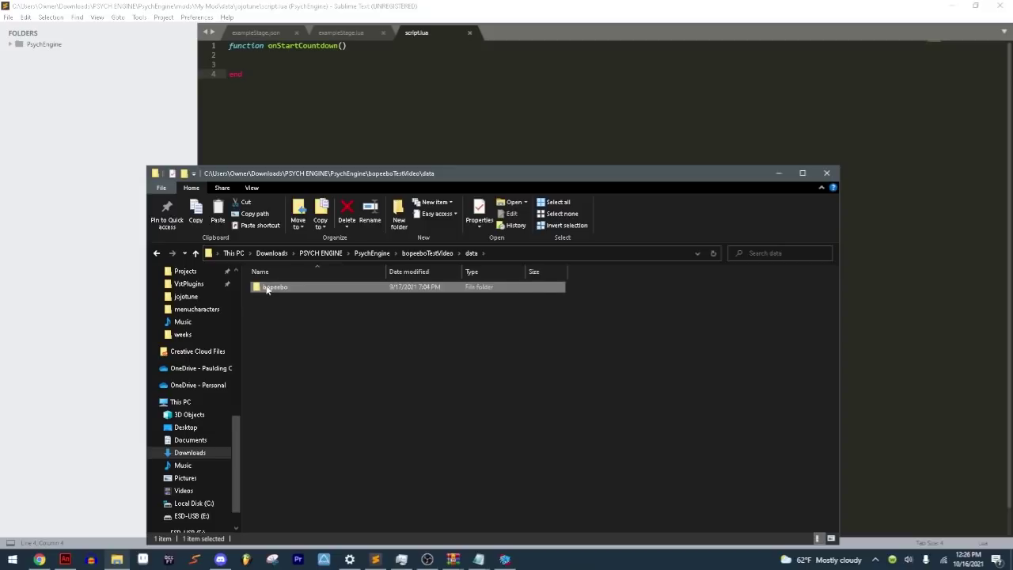
double_click(267, 288)
drag(274, 286, 648, 77)
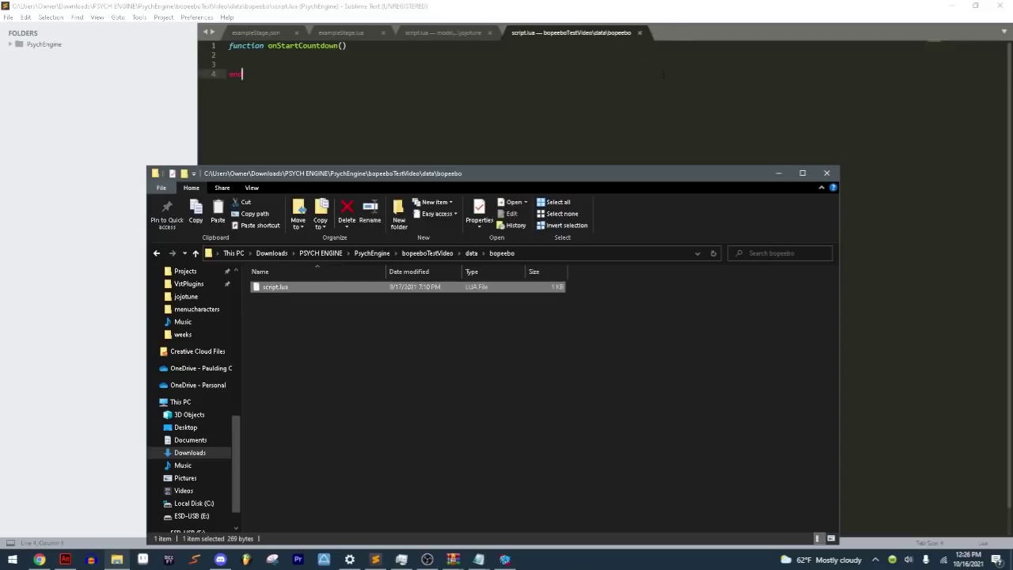
click(663, 76)
key(ctrl+a)
click(403, 211)
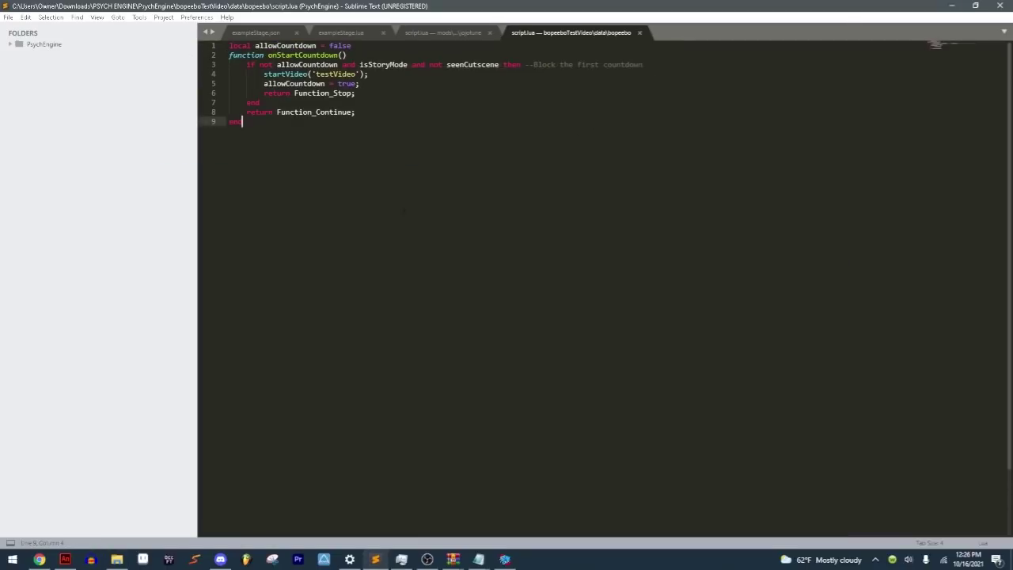
Step: Replace the contents of jojotune's script.lua with a copy of the entire example bopeebo script
key(ctrl+a)
click(254, 55)
drag(229, 45, 351, 45)
click(278, 64)
drag(251, 45, 351, 45)
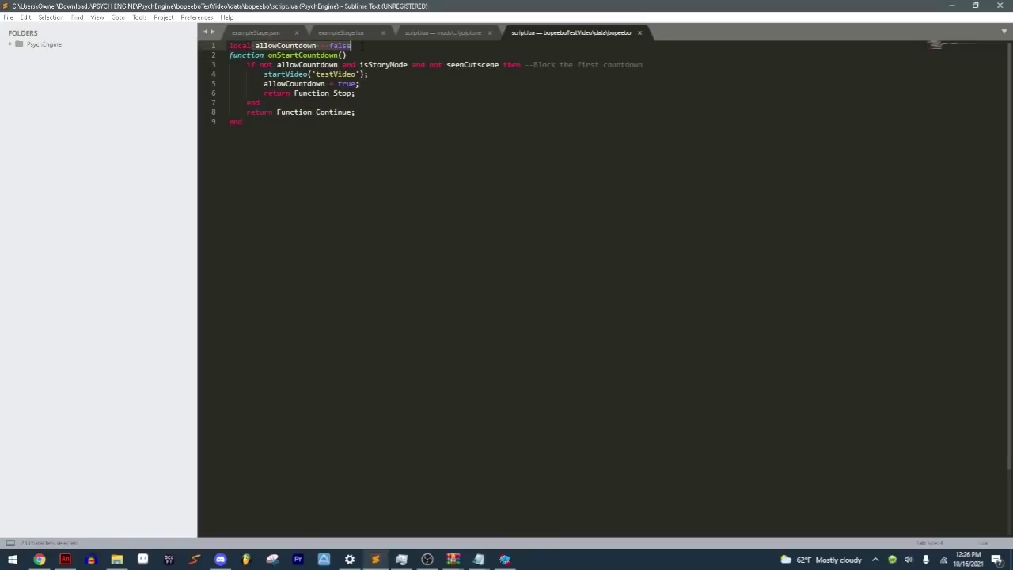
drag(263, 64, 351, 64)
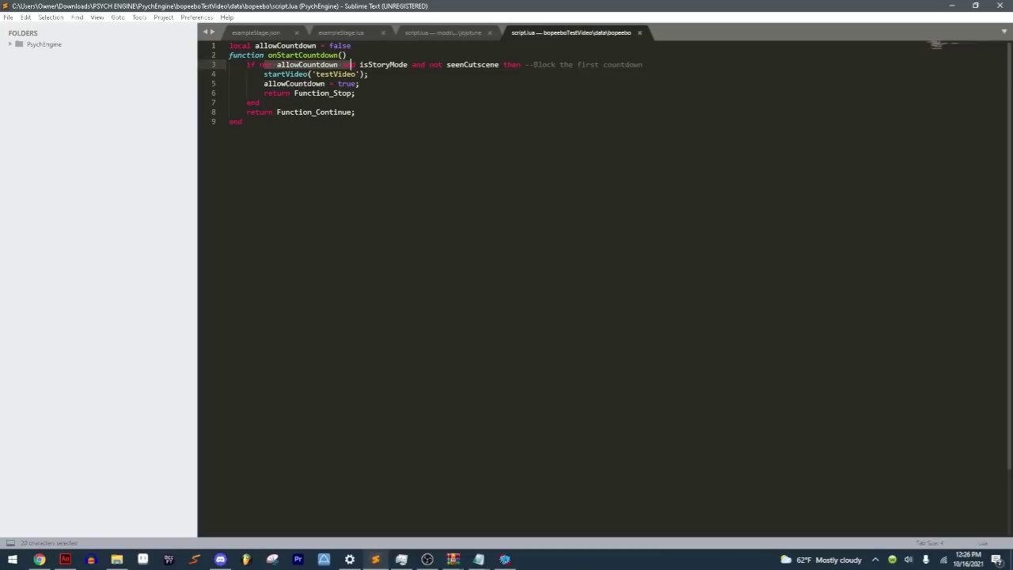
key(ctrl+a)
key(ctrl+c)
click(441, 33)
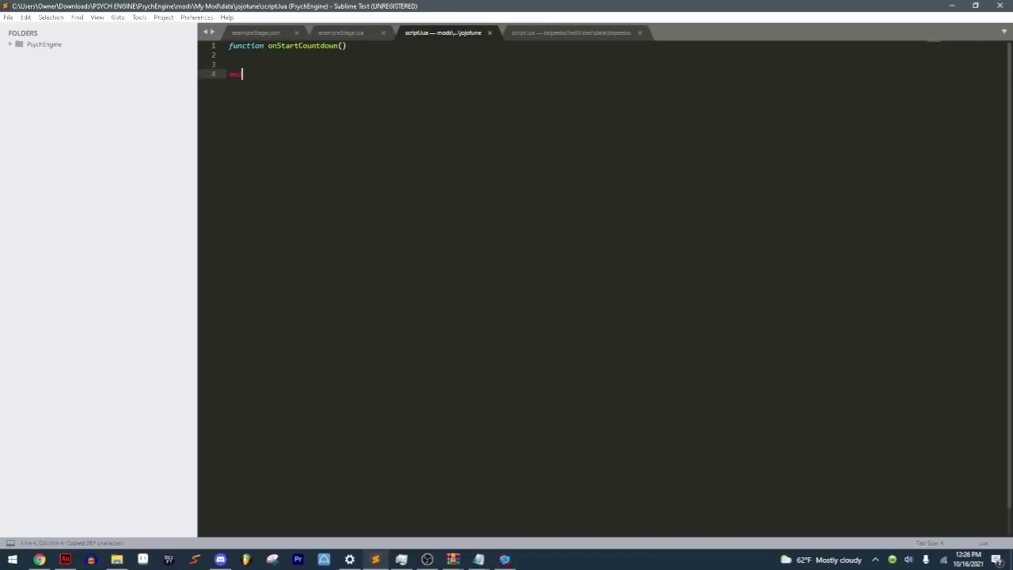
key(ctrl+a)
key(ctrl+v)
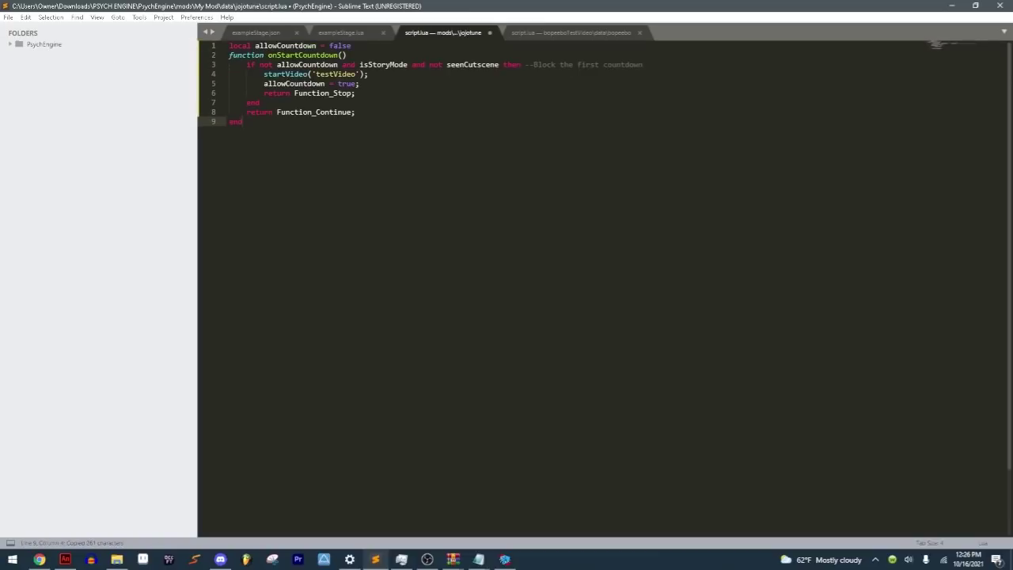
Step: Examine the story mode and cutscene conditions, the startVideo call, allowCountdown and the return values in the pasted onStartCountdown function
click(311, 73)
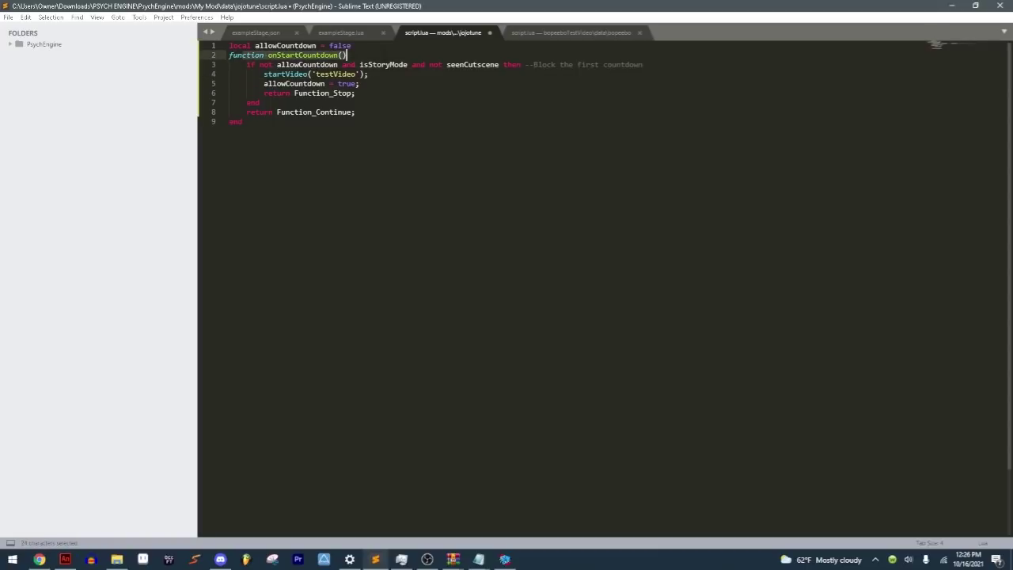
click(365, 55)
drag(272, 64, 330, 64)
drag(277, 45, 499, 64)
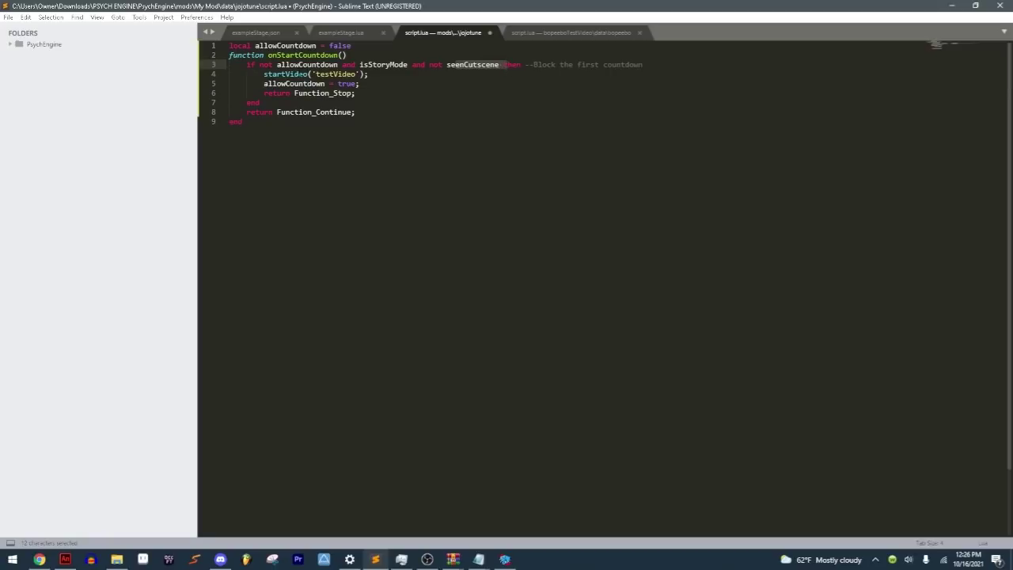
drag(315, 74, 354, 74)
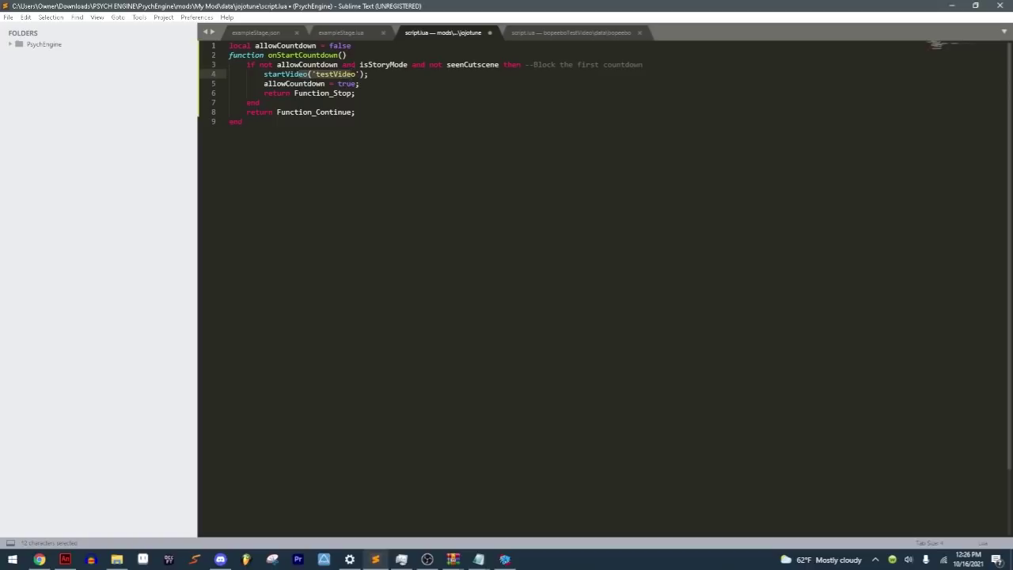
drag(325, 83, 359, 83)
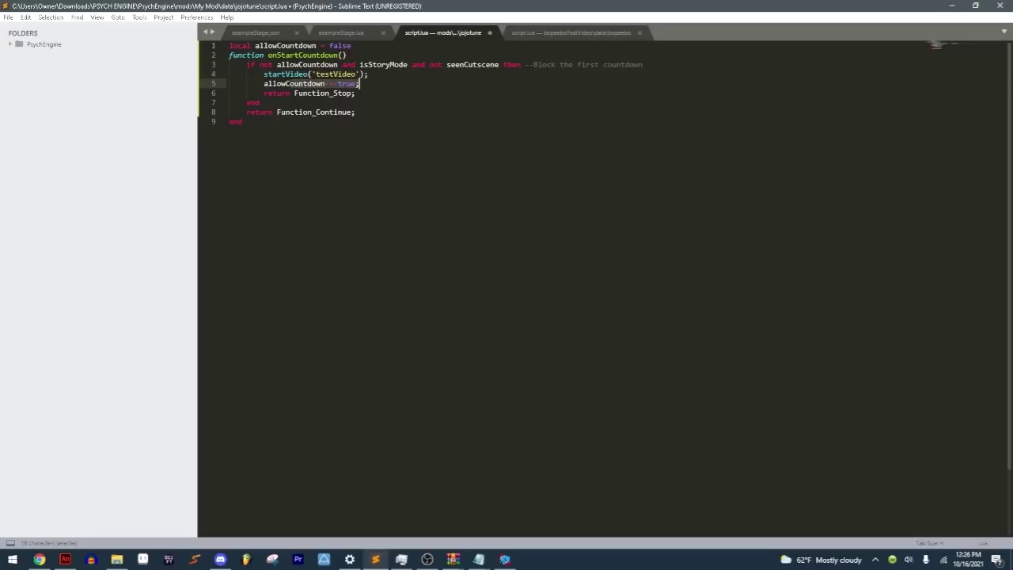
click(287, 76)
double_click(285, 76)
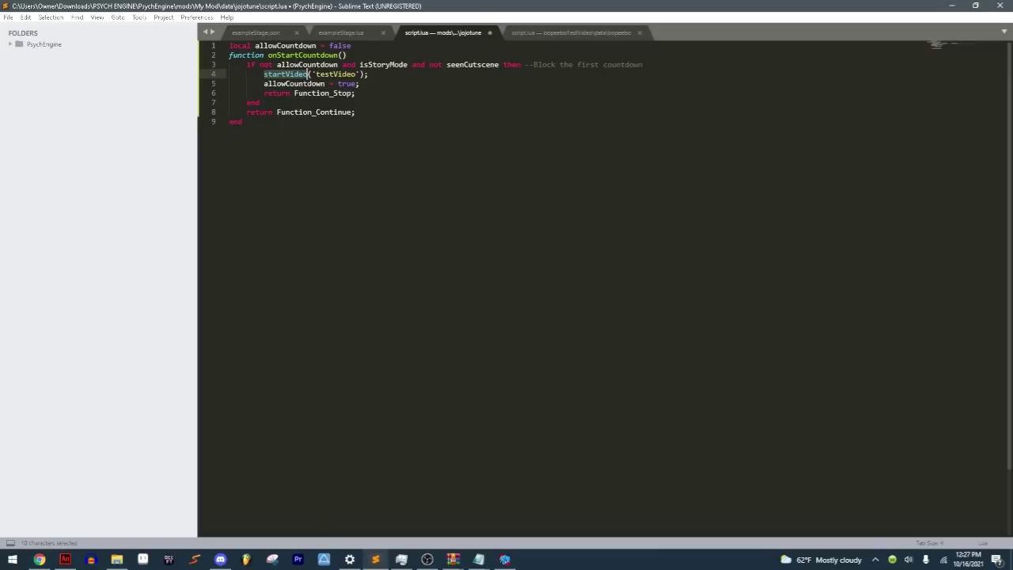
drag(229, 55, 388, 64)
click(360, 84)
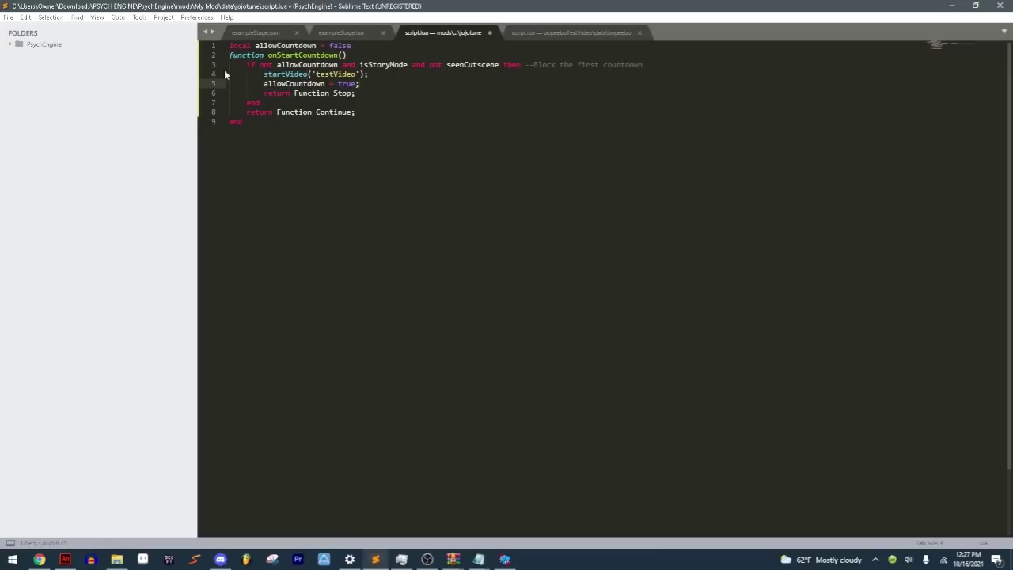
drag(324, 83, 382, 79)
click(293, 83)
drag(263, 73, 357, 83)
drag(263, 111, 349, 111)
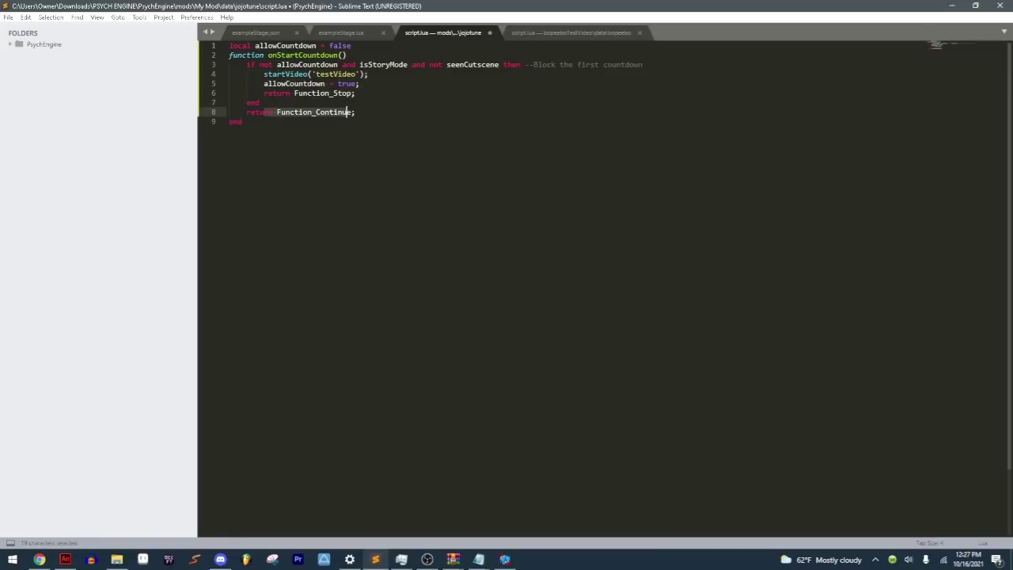
click(336, 122)
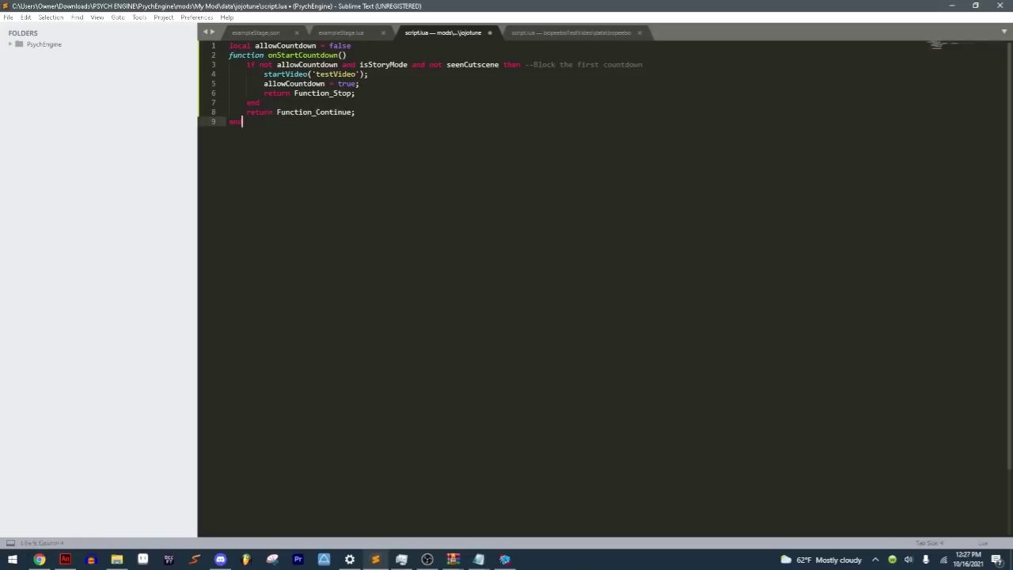
key(ctrl+a)
Step: Leave four blank lines below onStartCountdown and begin a new declaration with the keyword function
click(340, 136)
key(Return)
key(Return)
key(Return)
key(Return)
key(Return)
text(function )
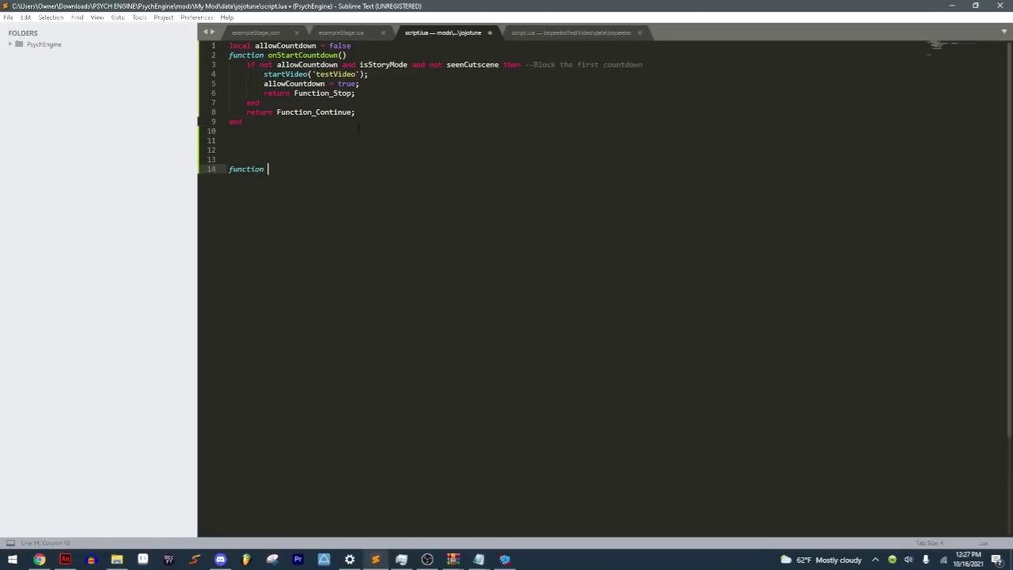
text(on)
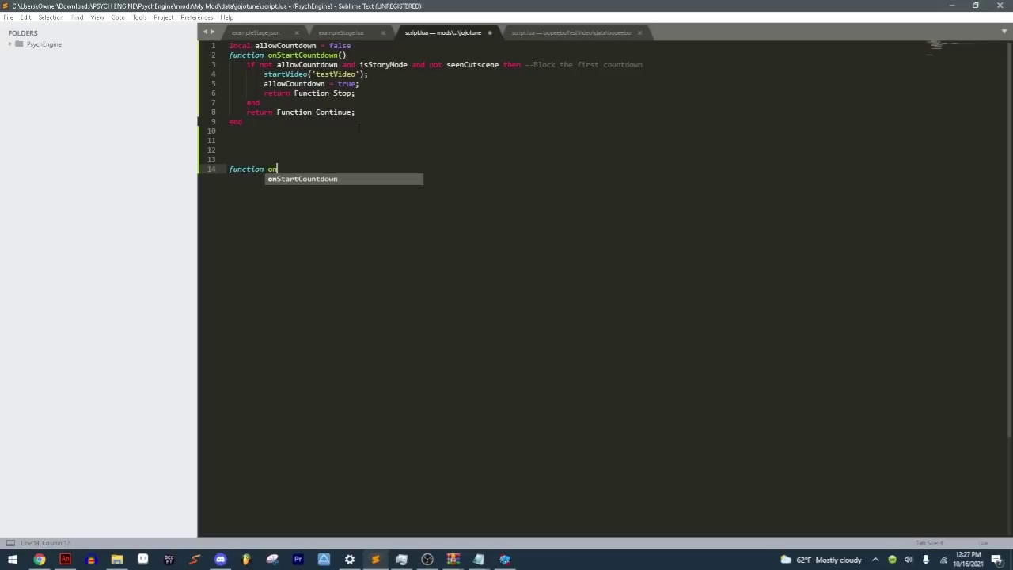
key(BackSpace)
key(BackSpace)
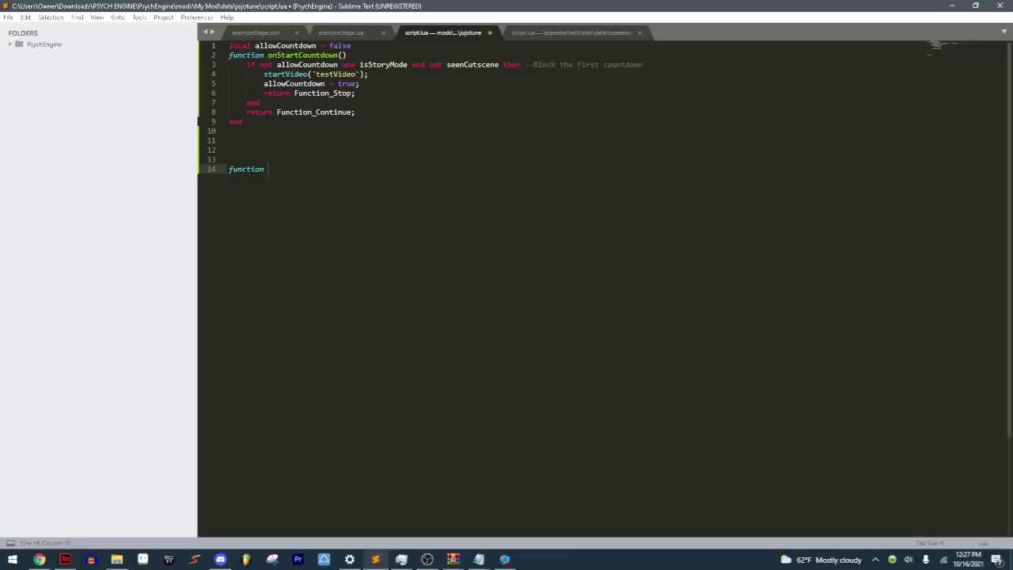
Step: Switch to Chrome and look up runTimer and its parameters on the Lua Script API wiki's Tweens and Timers page
click(38, 559)
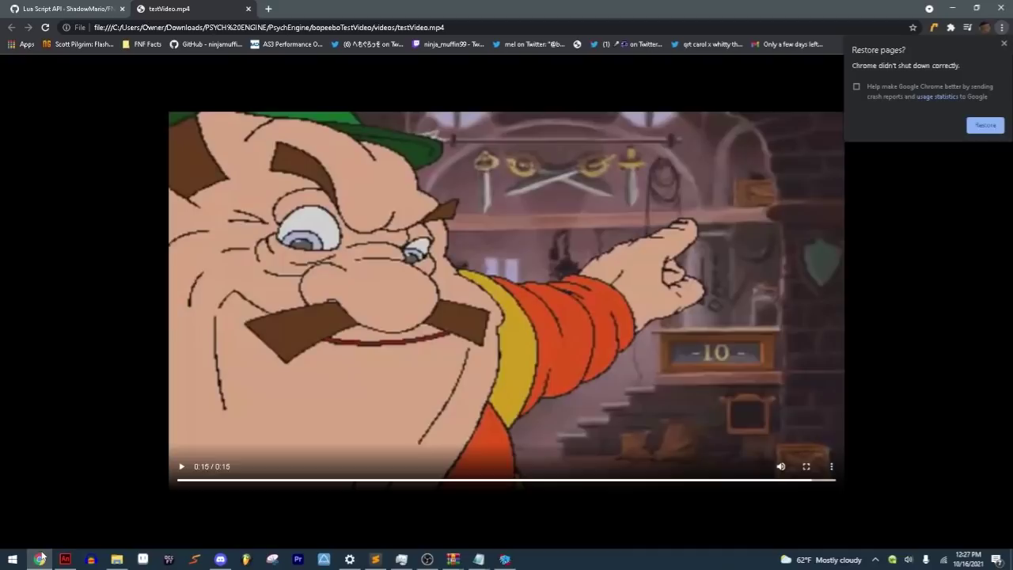
click(104, 8)
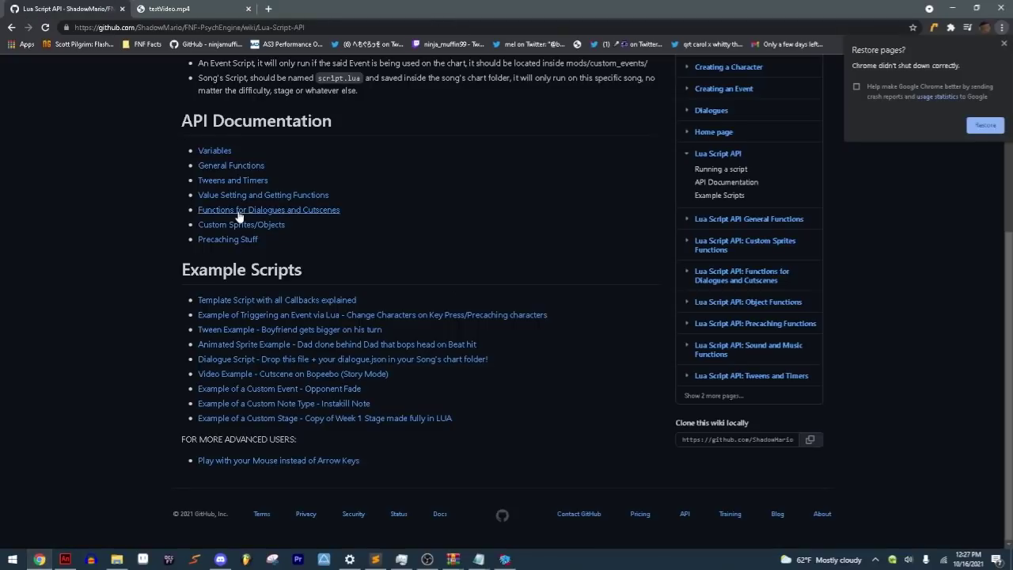
click(247, 185)
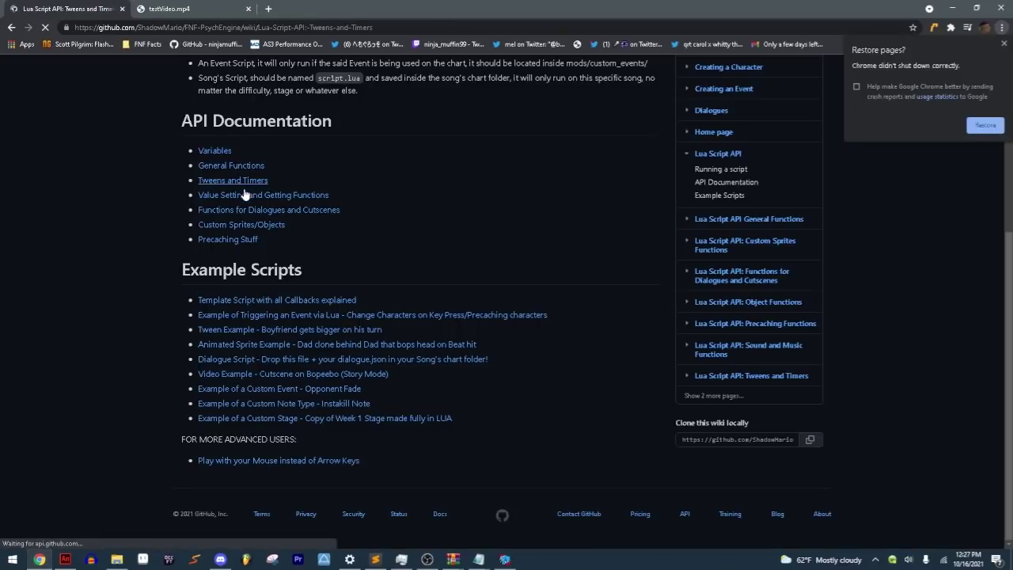
scroll(238, 198, down, 10)
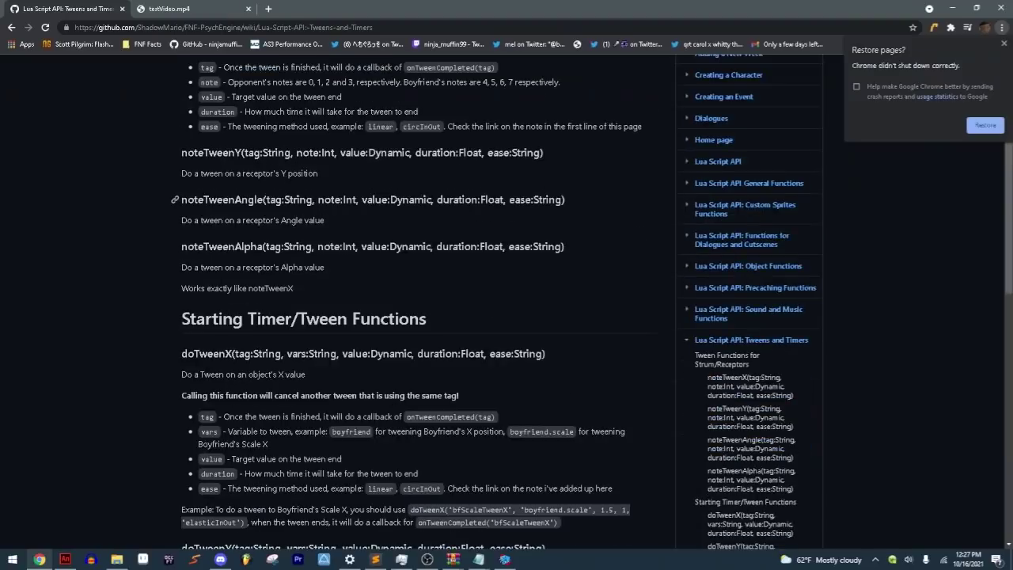
scroll(199, 287, down, 10)
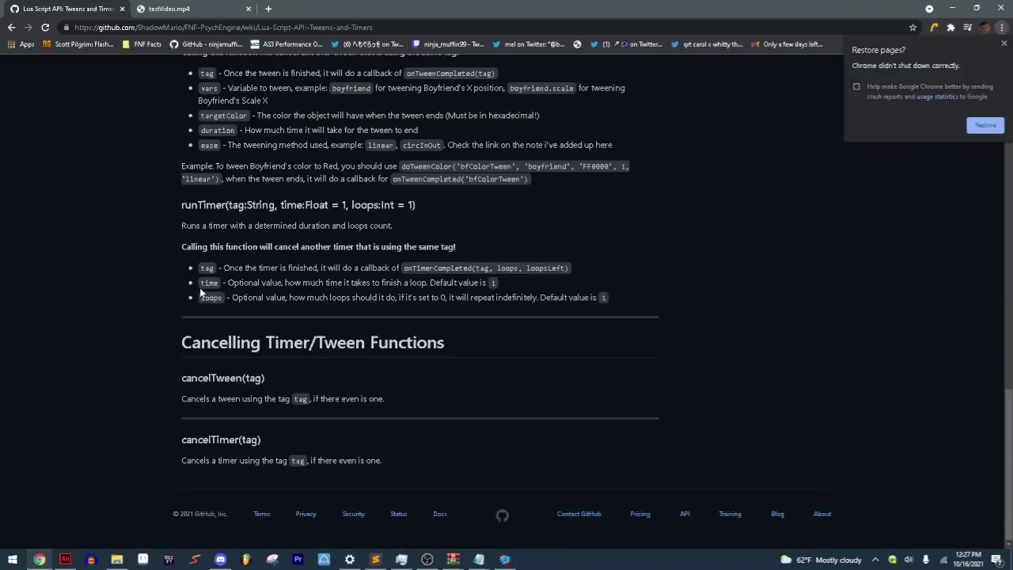
scroll(216, 388, up, 10)
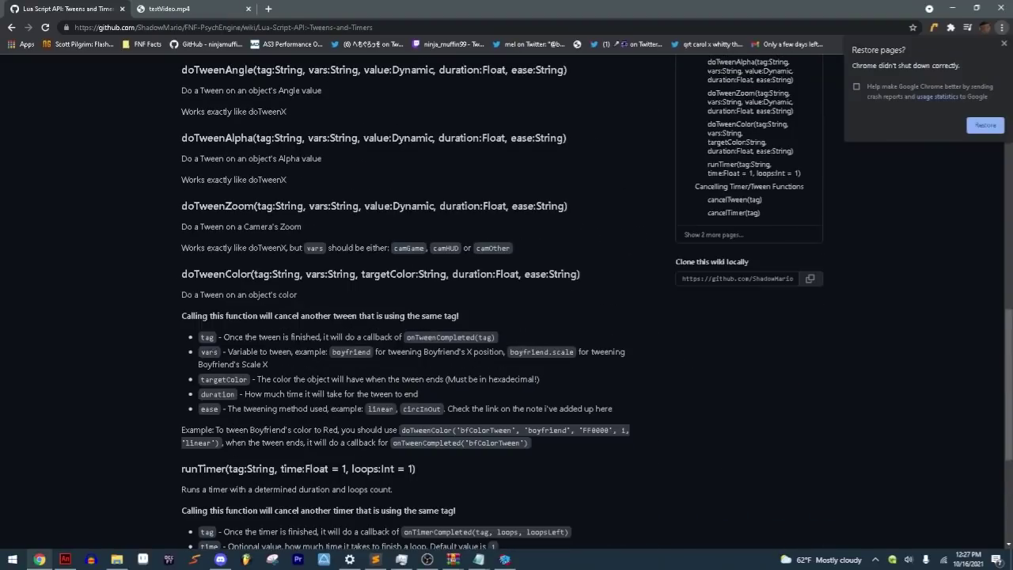
scroll(203, 241, up, 3)
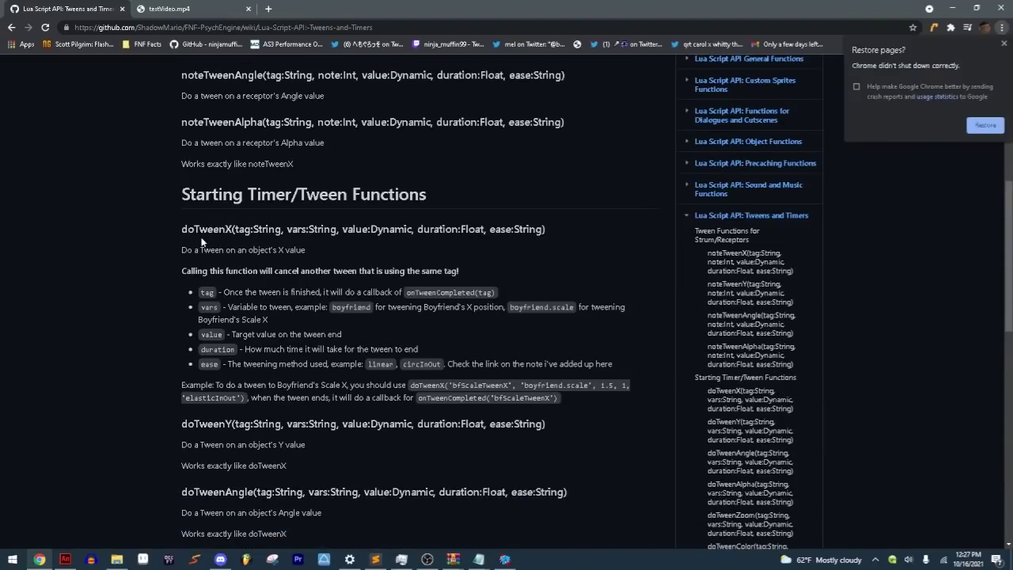
scroll(204, 242, up, 3)
scroll(203, 241, down, 12)
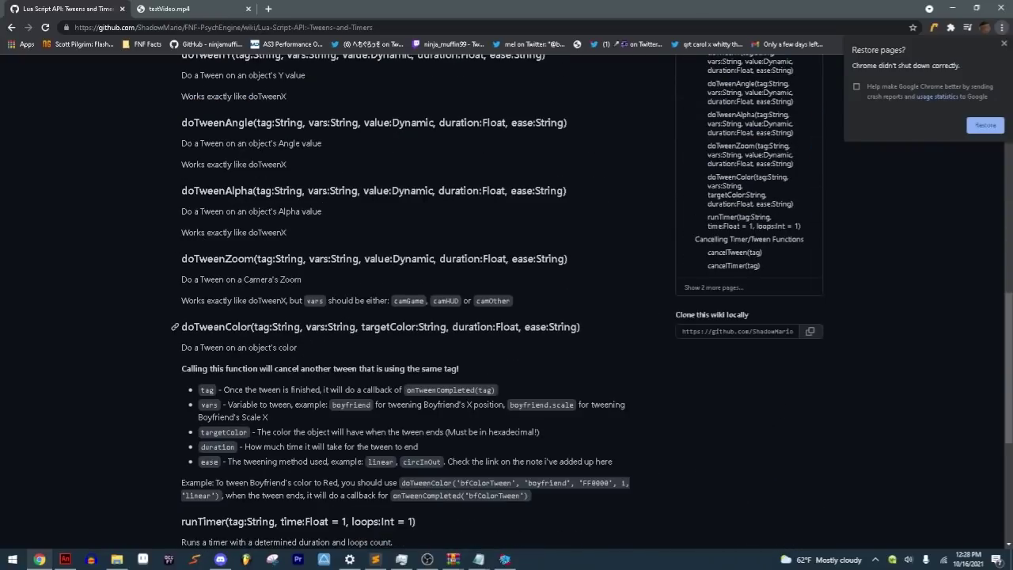
scroll(212, 237, up, 2)
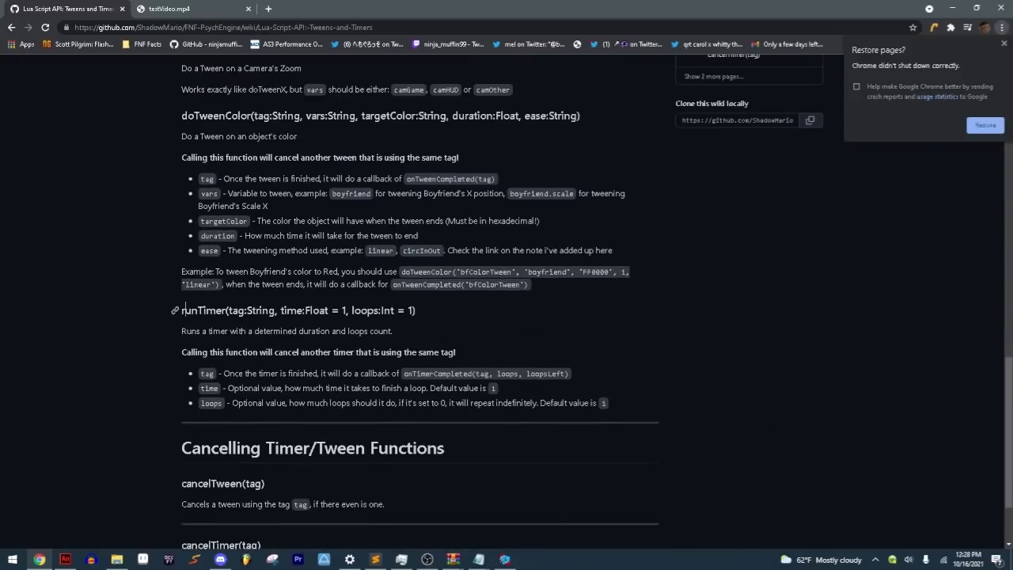
drag(176, 310, 416, 310)
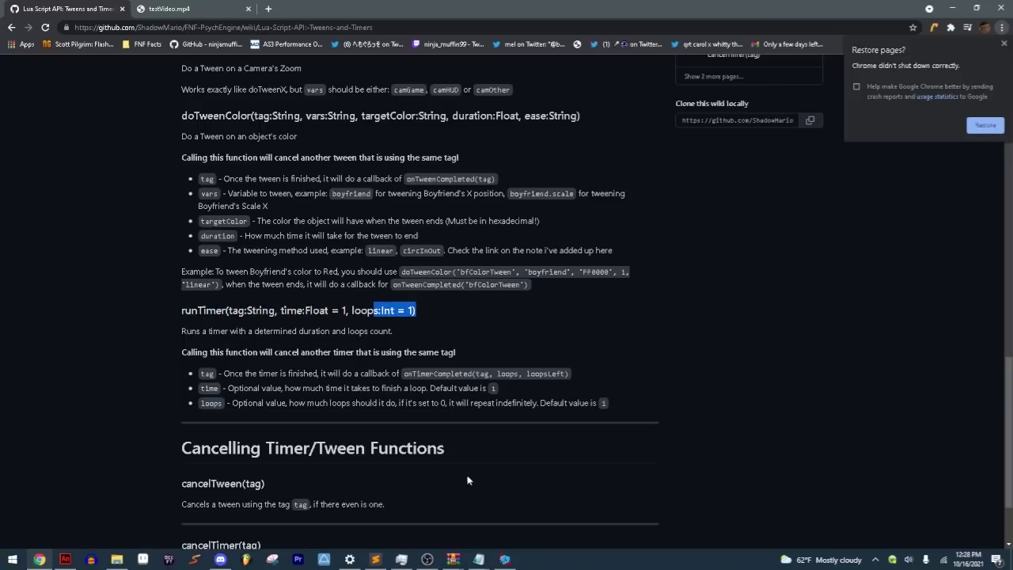
Step: Return to Sublime Text and cut the startVideo('testVideo'); call from the if block in jojotune's script.lua
click(380, 559)
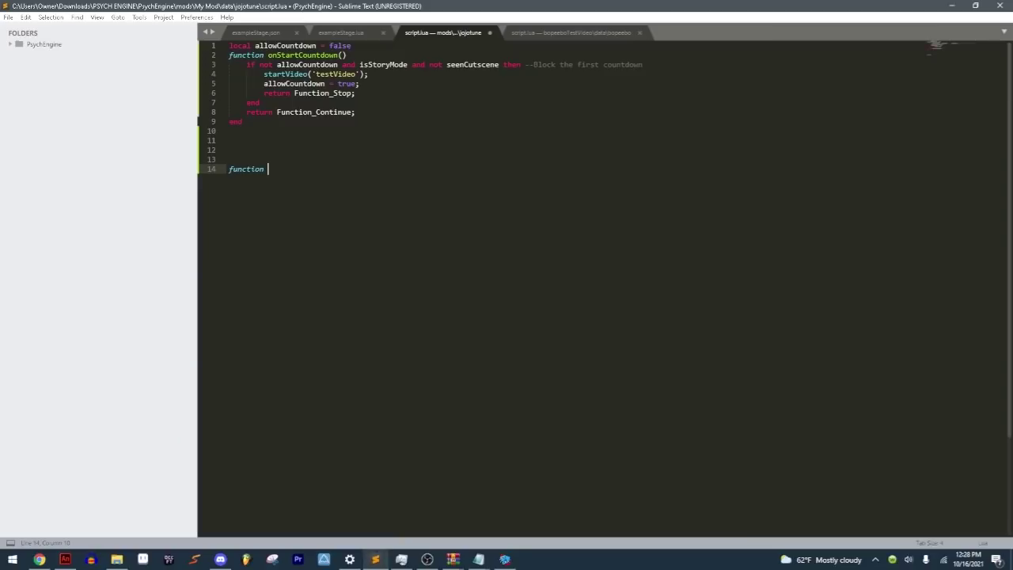
drag(369, 74, 264, 75)
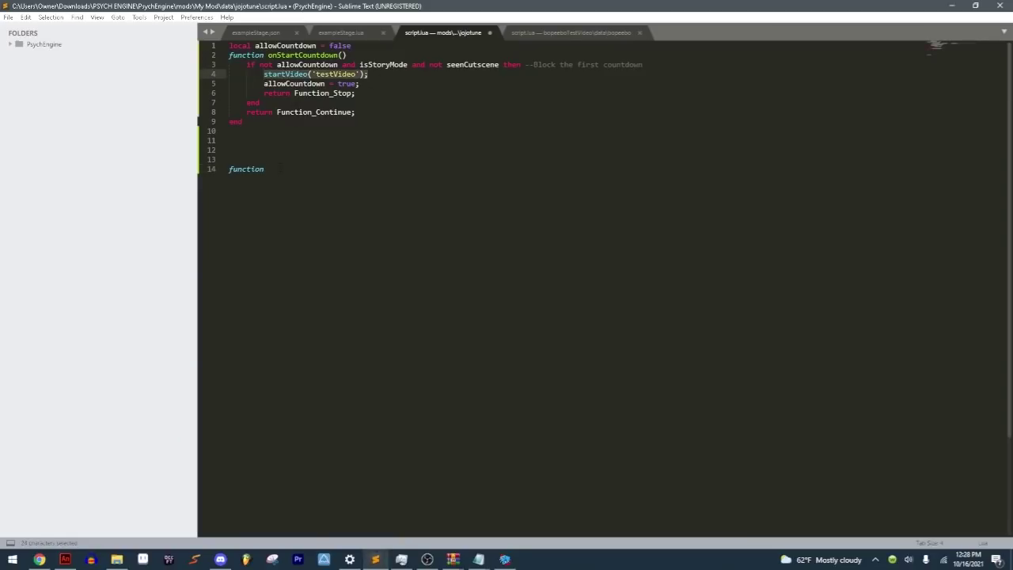
key(ctrl+x)
Step: Enter rf() both on the emptied line in the if block and after the new function keyword, with blank lines below each
ctrl+click(303, 176)
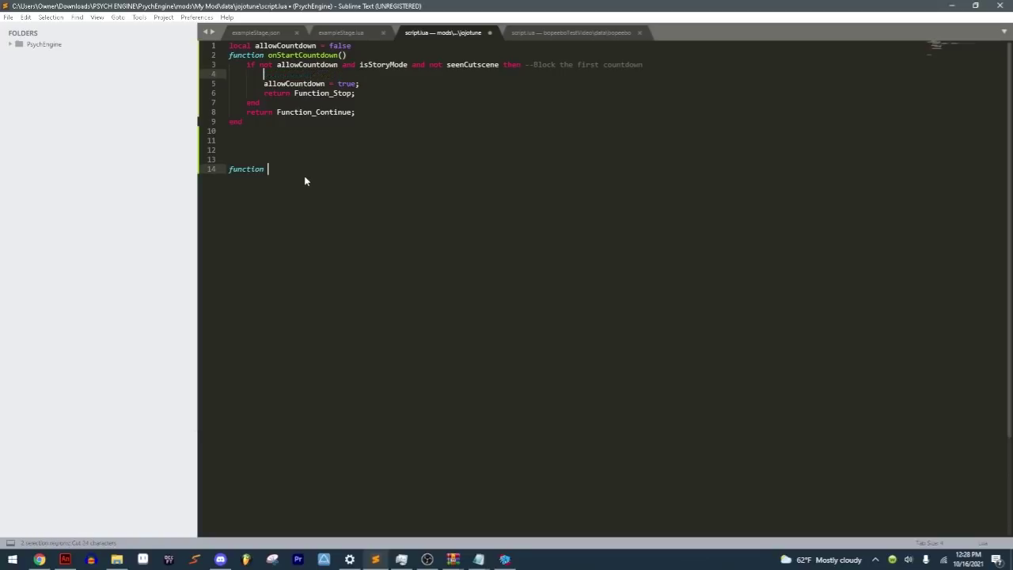
text(rf())
key(Return)
key(Return)
key(Return)
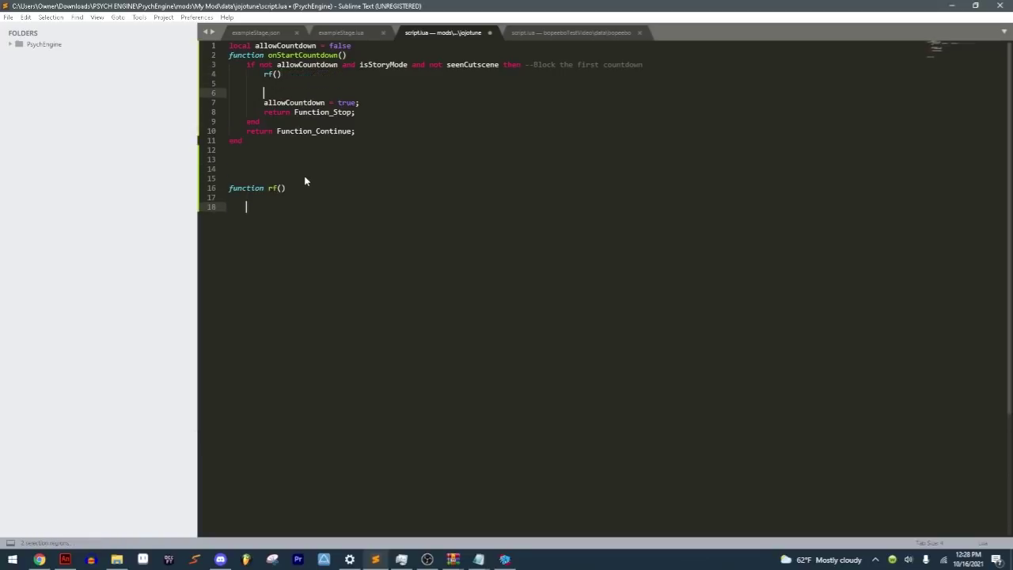
key(BackSpace)
key(BackSpace)
key(BackSpace)
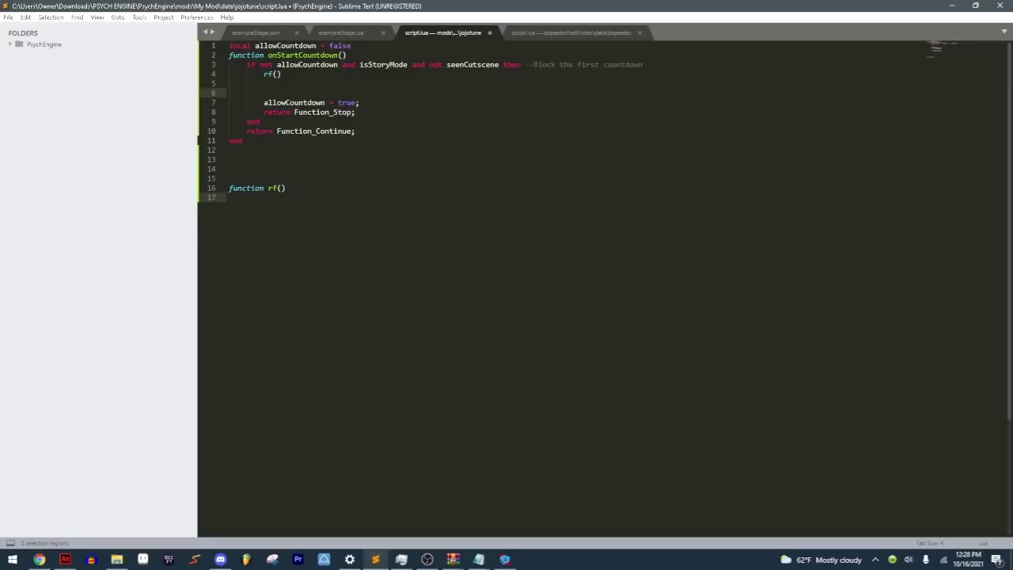
Step: Close the rf function with end and paste the startVideo('testVideo'); call into its body, with a blank line above and below
click(265, 208)
key(Return)
key(Return)
text(end)
key(Up)
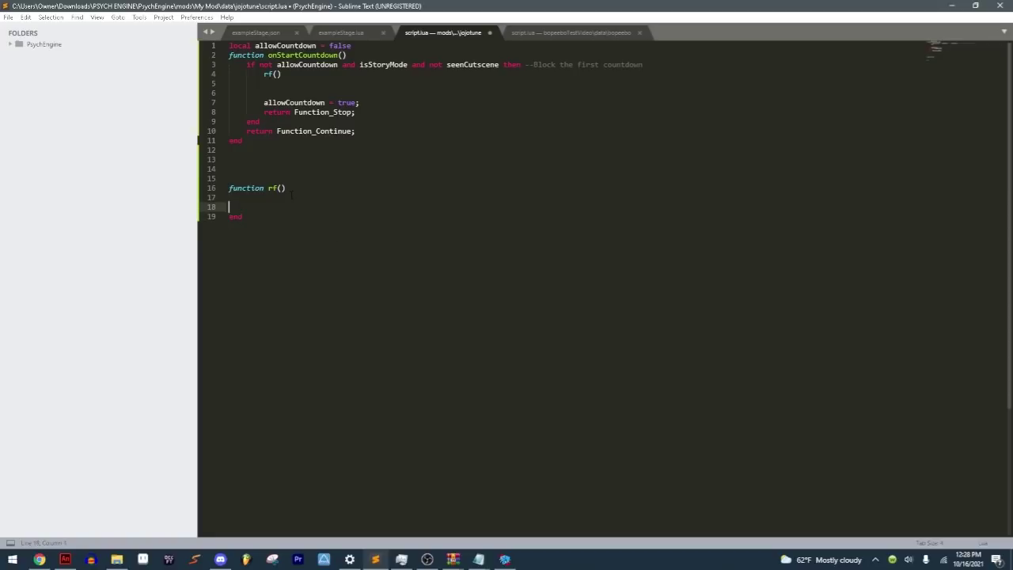
click(292, 195)
key(ctrl+v)
key(Up)
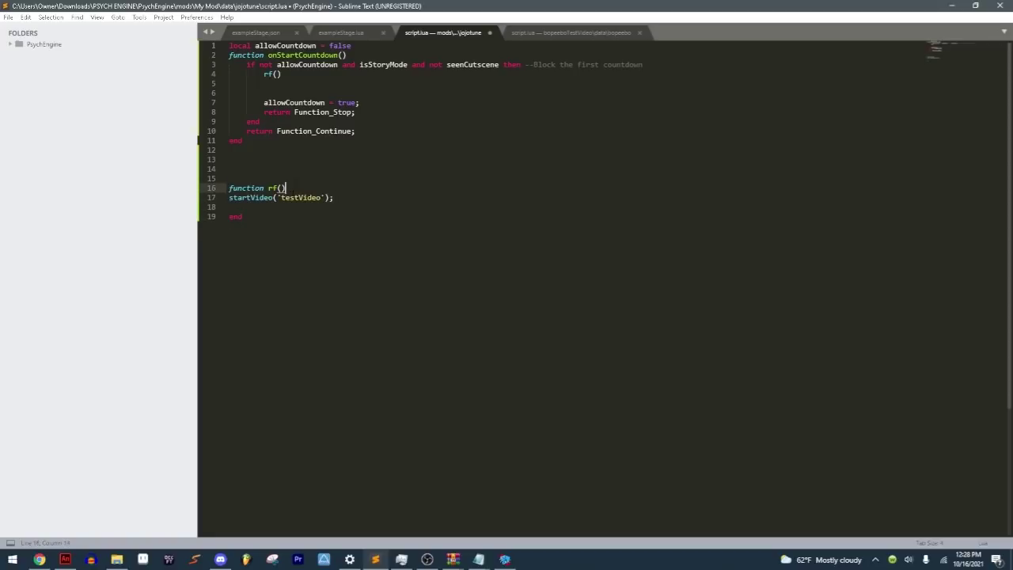
key(Return)
Step: Replace the rf() call in onStartCountdown's if block with runTimer('lowEnd',1,1)
click(282, 73)
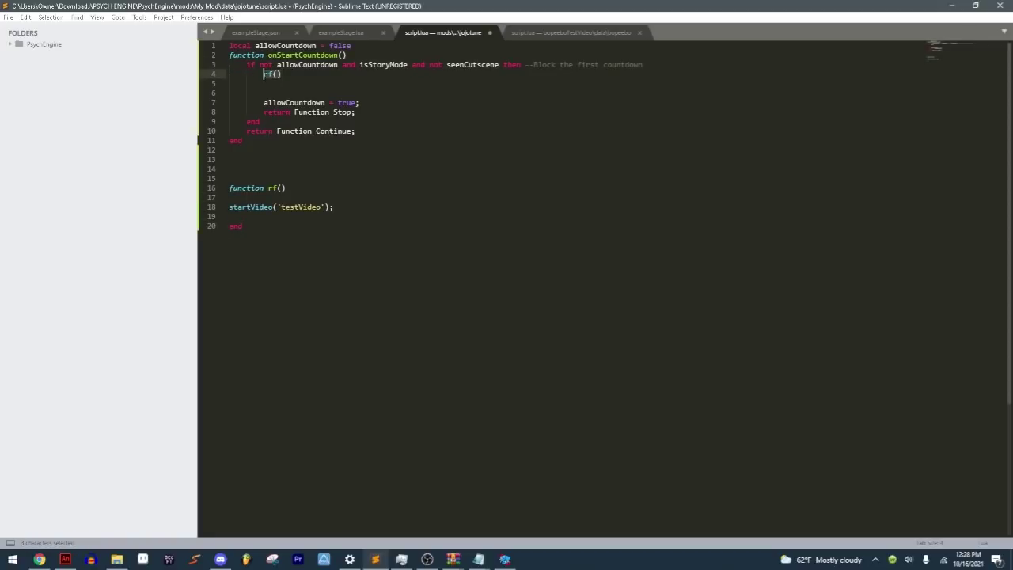
key(BackSpace)
text(runTimer('lowEnd',1)
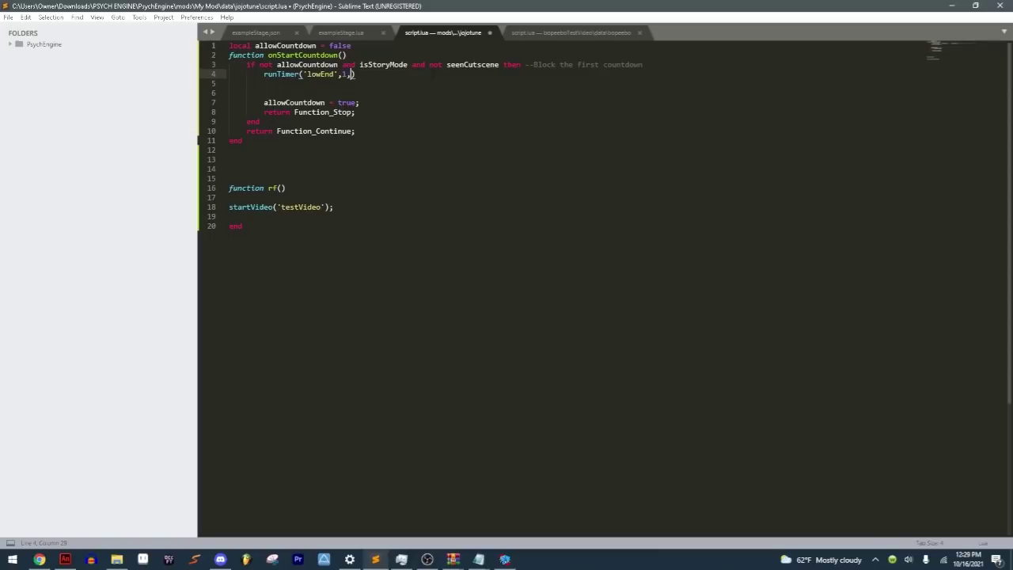
text(,1)
Step: Rename the rf function to onTimer
click(279, 188)
key(BackSpace)
key(BackSpace)
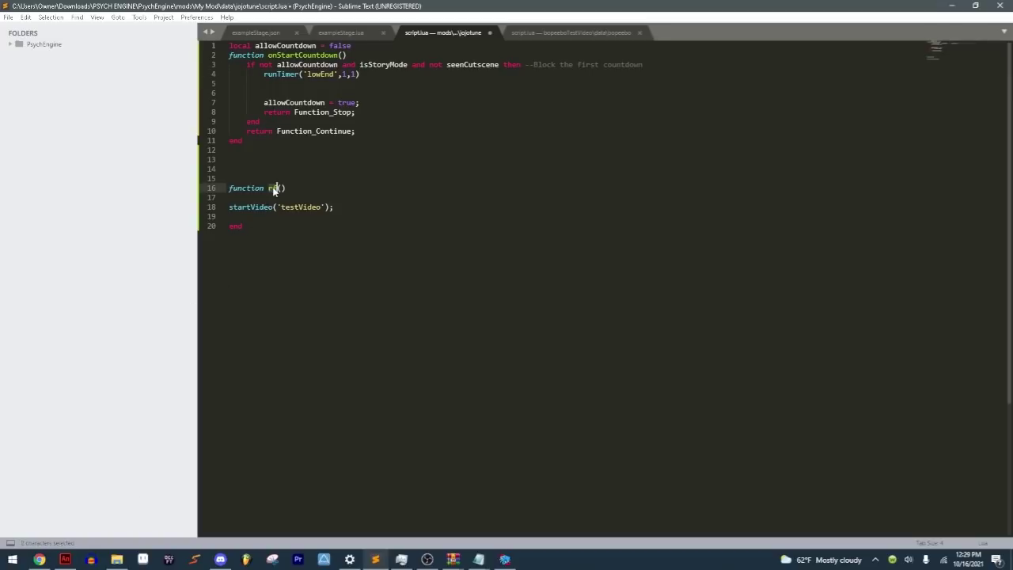
text(onTimer)
Step: Switch to Chrome and copy the callback onTimerCompleted(tag, loops, loopsLeft) from the runTimer entry on the Tweens and Timers wiki page
click(38, 560)
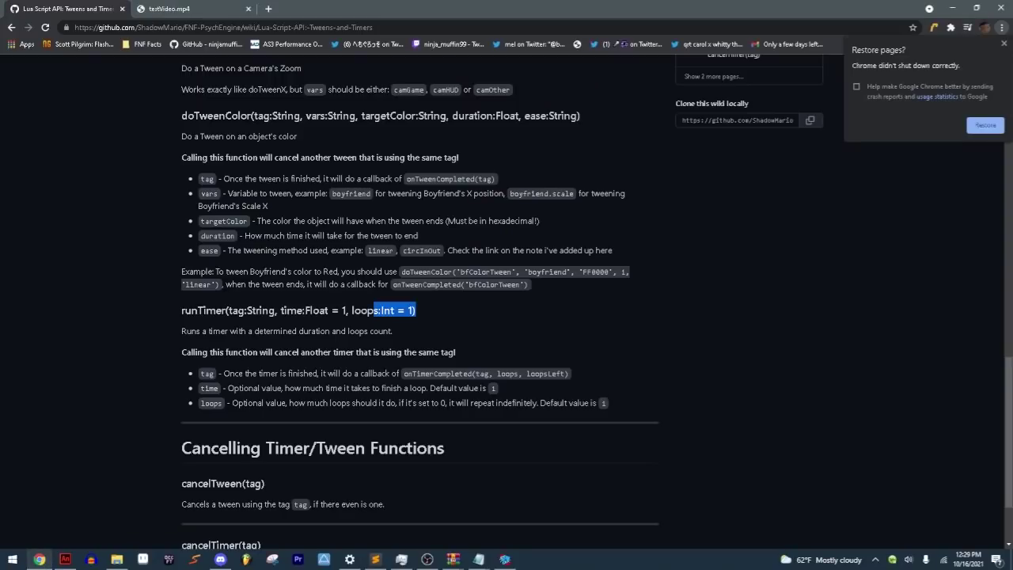
scroll(684, 301, up, 5)
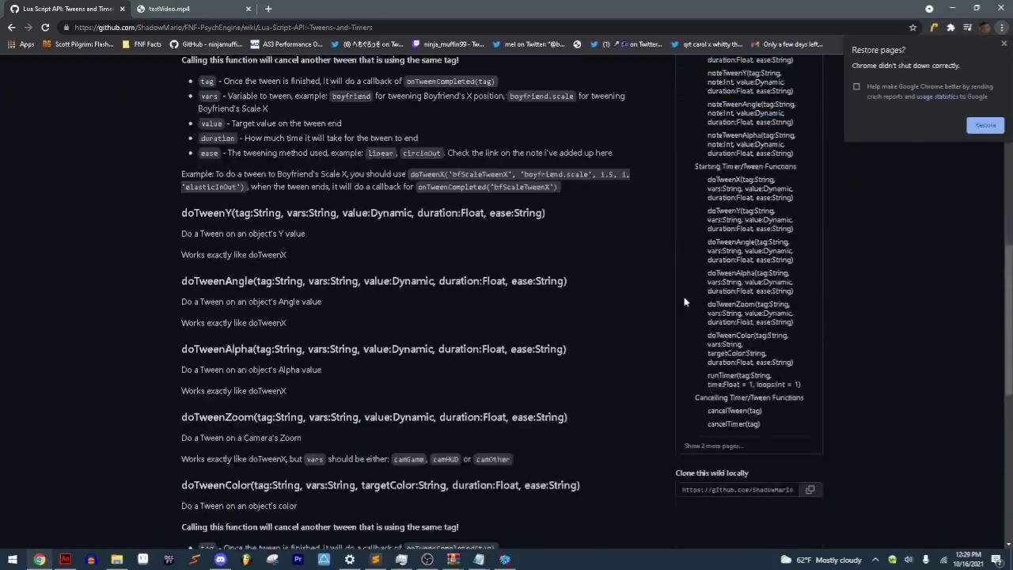
scroll(684, 301, down, 1)
click(10, 27)
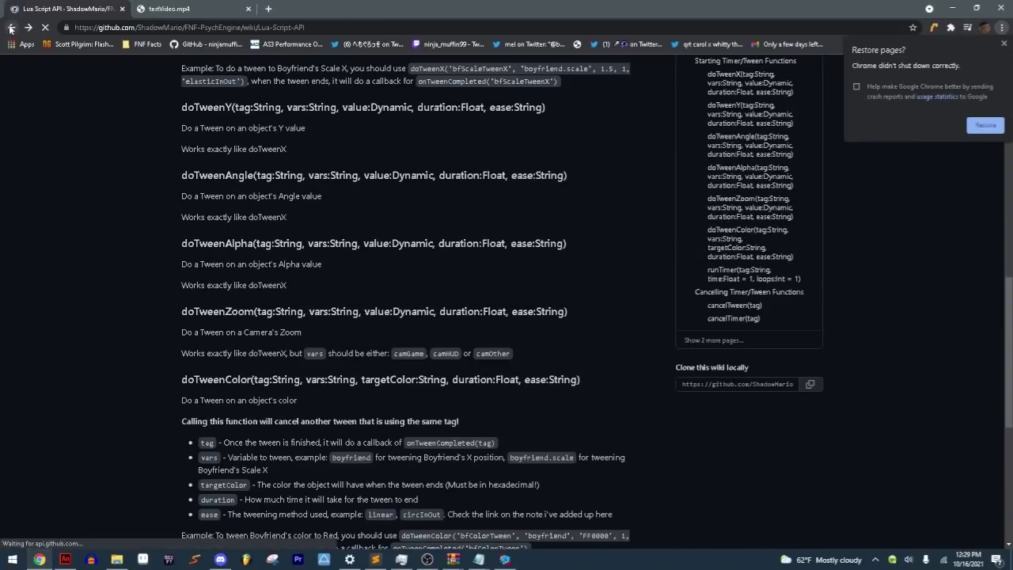
click(28, 27)
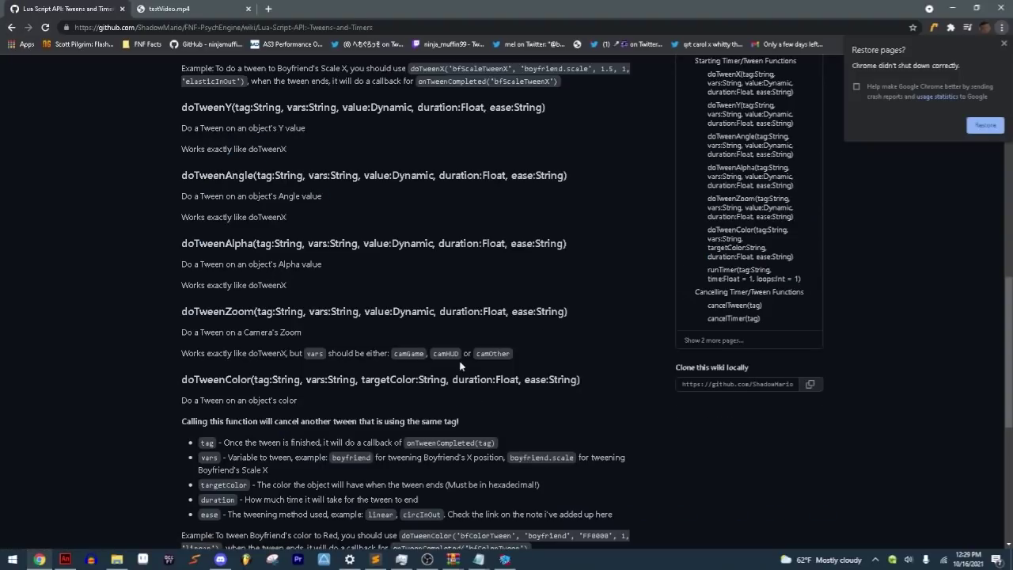
scroll(460, 365, down, 4)
scroll(451, 356, up, 1)
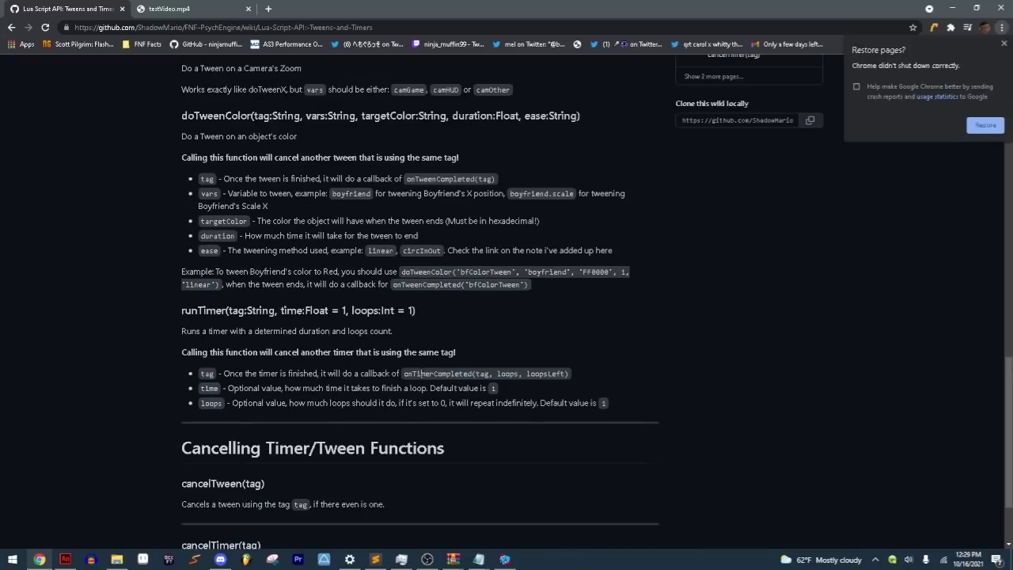
drag(417, 373, 571, 374)
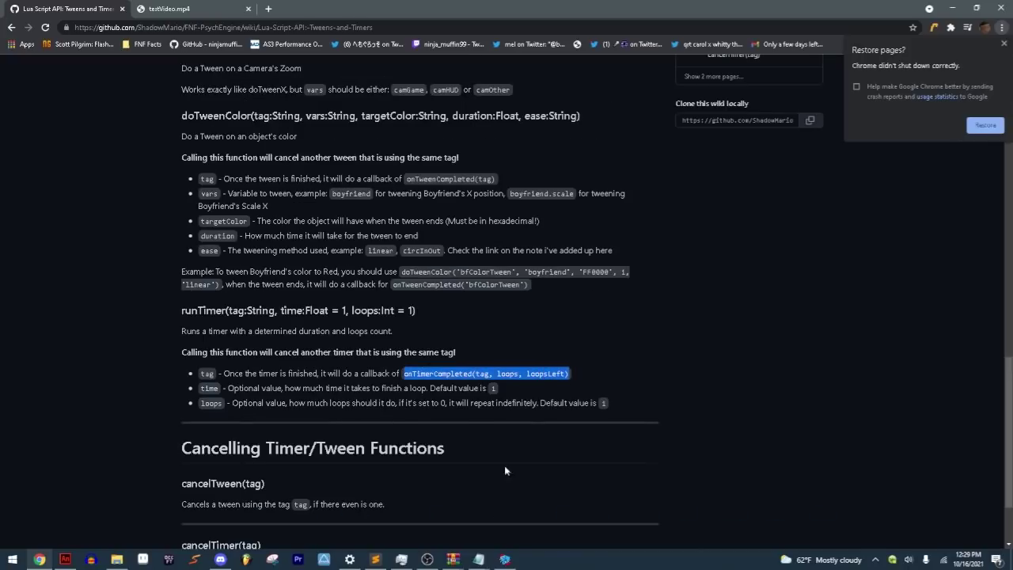
Step: Return to Sublime Text and replace the onTimer() function header with the copied onTimerCompleted(tag, loops, loopsLeft)
click(375, 559)
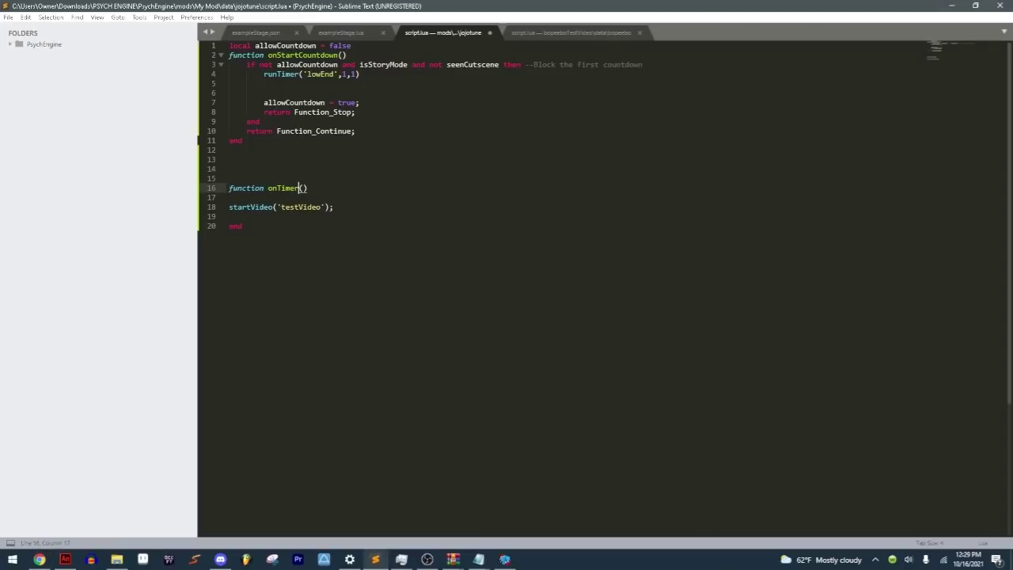
key(ctrl+shift+Left)
key(ctrl+shift+Left)
key(ctrl+v)
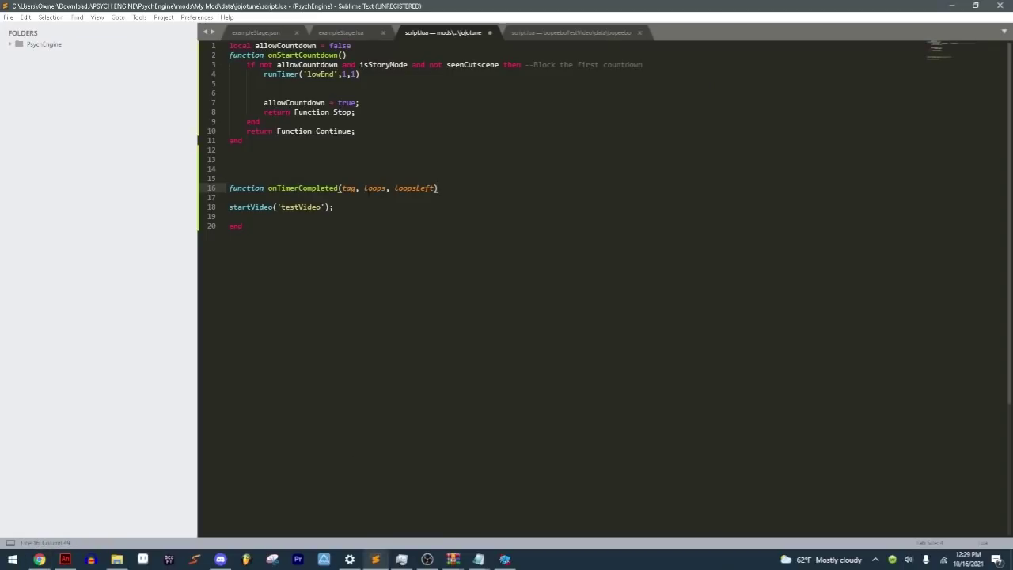
double_click(349, 188)
key(ctrl+c)
shift+click(438, 188)
click(387, 297)
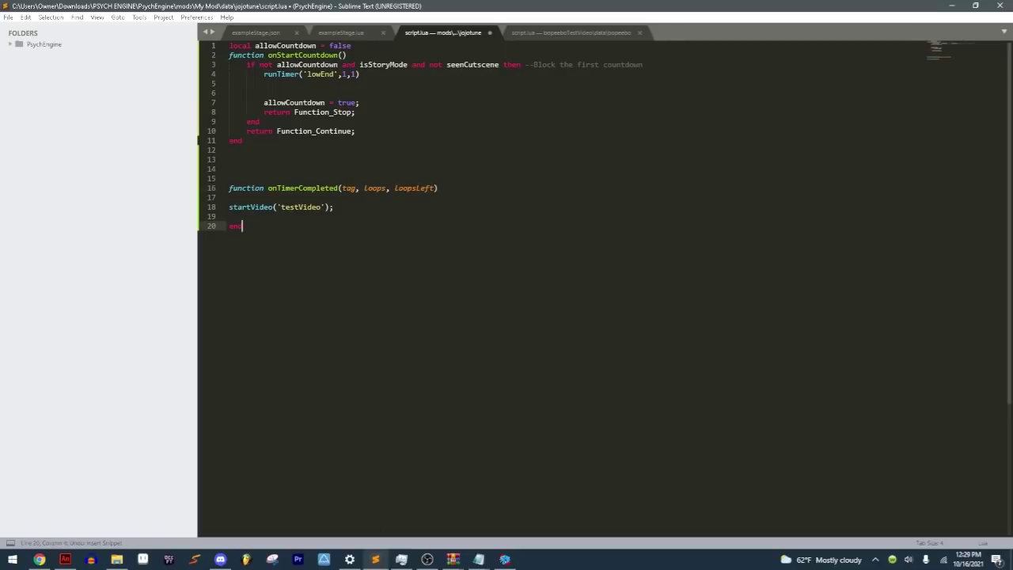
mouse_move(427, 559)
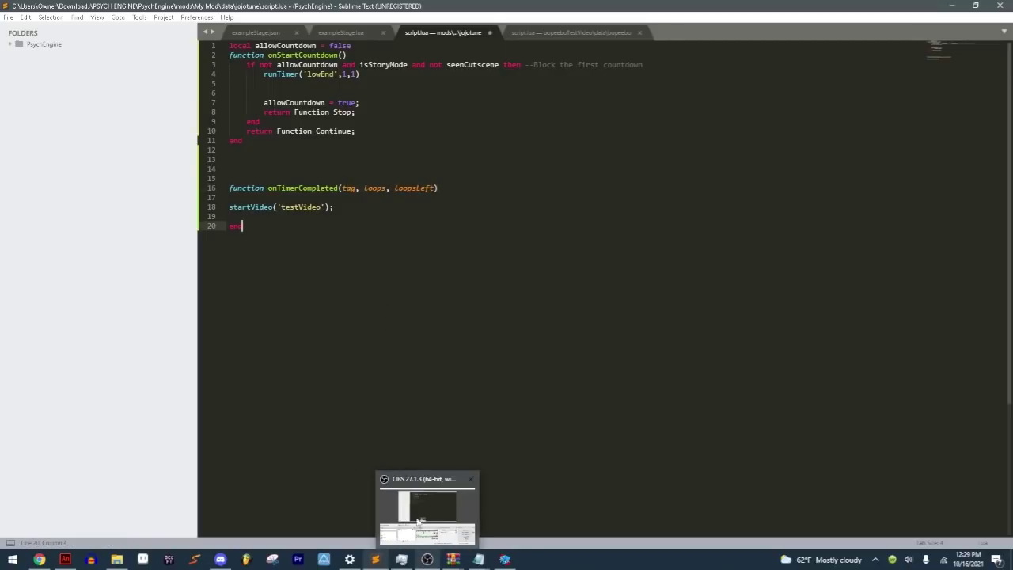
click(417, 520)
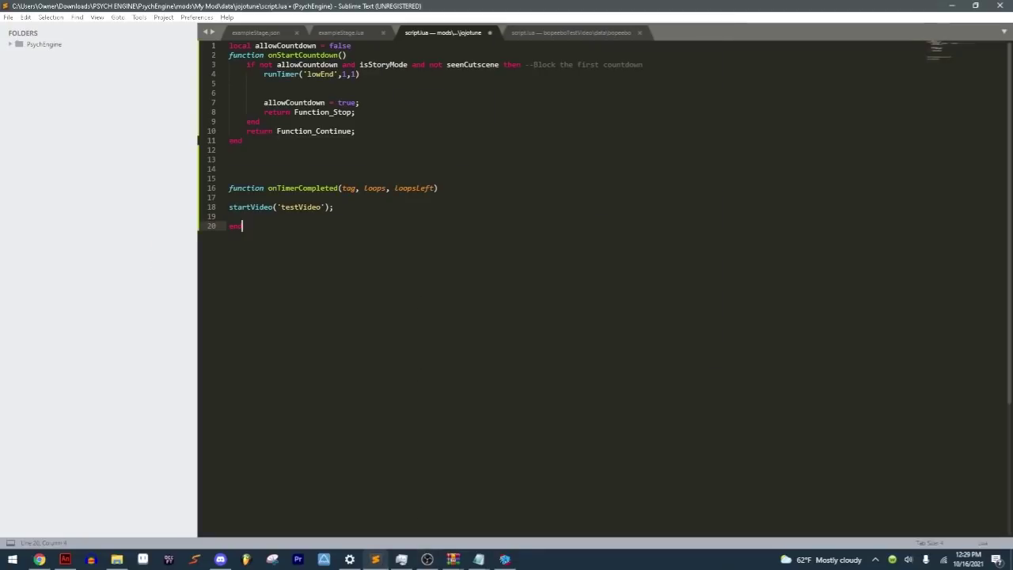
click(317, 206)
click(311, 188)
Step: Indent the startVideo call in onTimerCompleted and enter the condition if tag == 'lowEnd' then on the line above it
click(229, 207)
key(Tab)
click(229, 197)
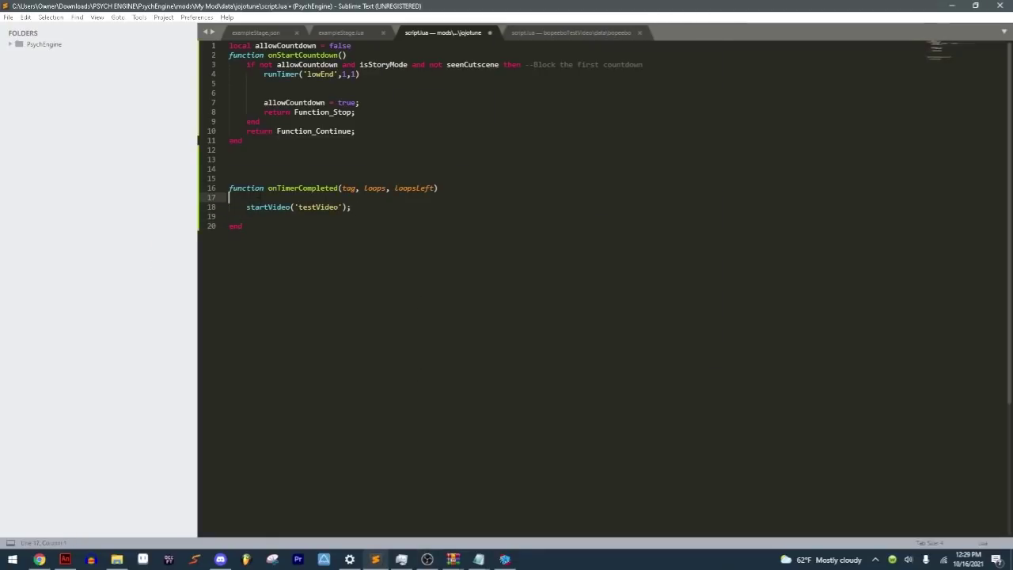
key(Return)
text(if t)
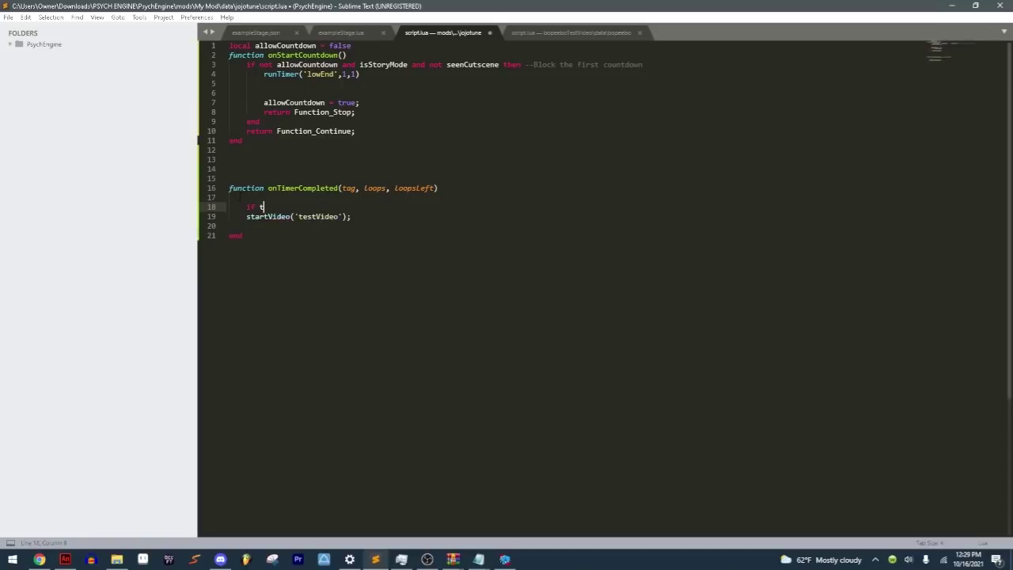
text(ag ==)
text( '')
text(lowEnd')
click(322, 74)
click(228, 159)
click(350, 216)
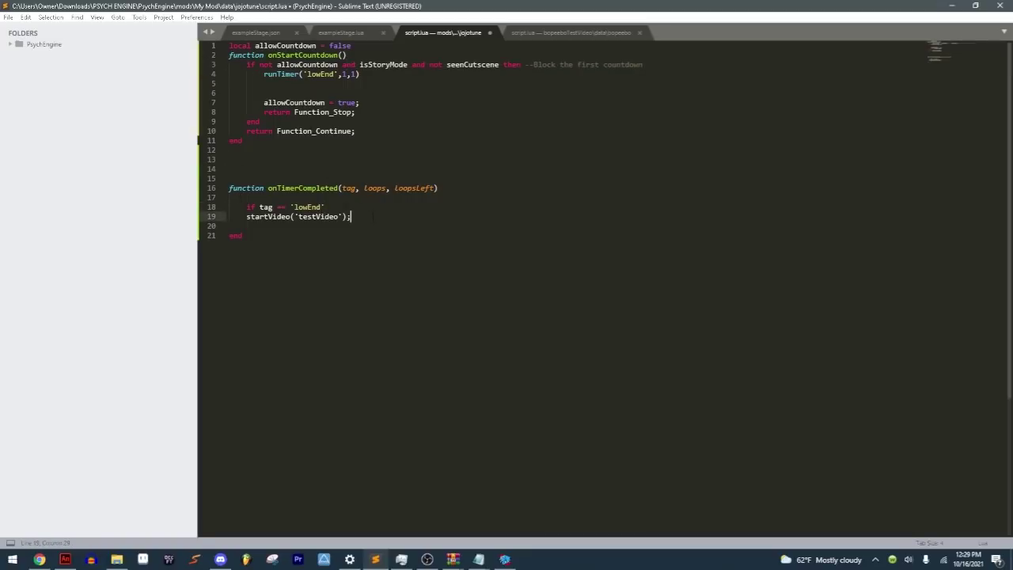
click(324, 206)
text(then)
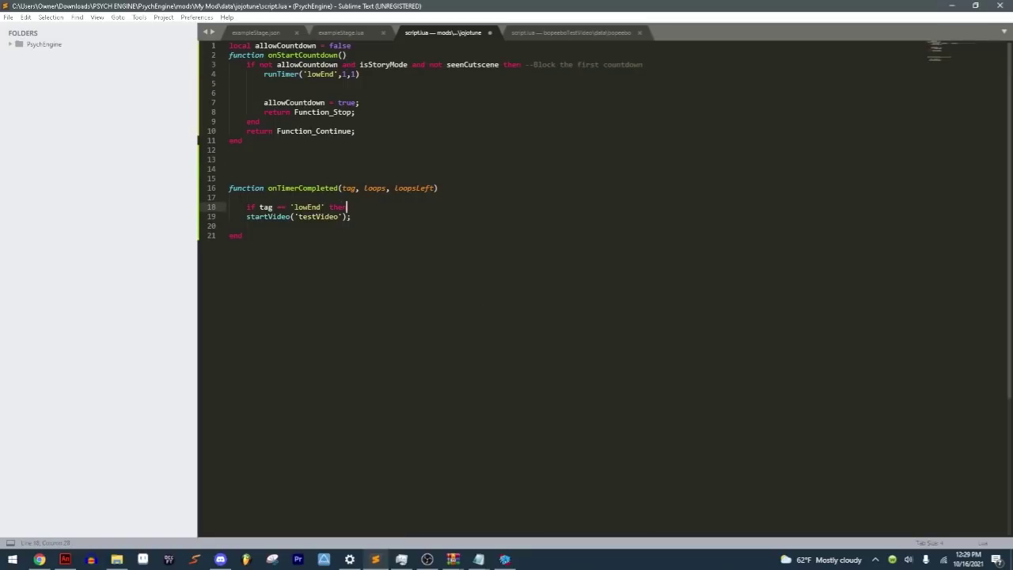
Step: Nest the startVideo call one level deeper under the lowEnd condition, close the block with end and save script.lua
click(246, 216)
key(Tab)
key(Return)
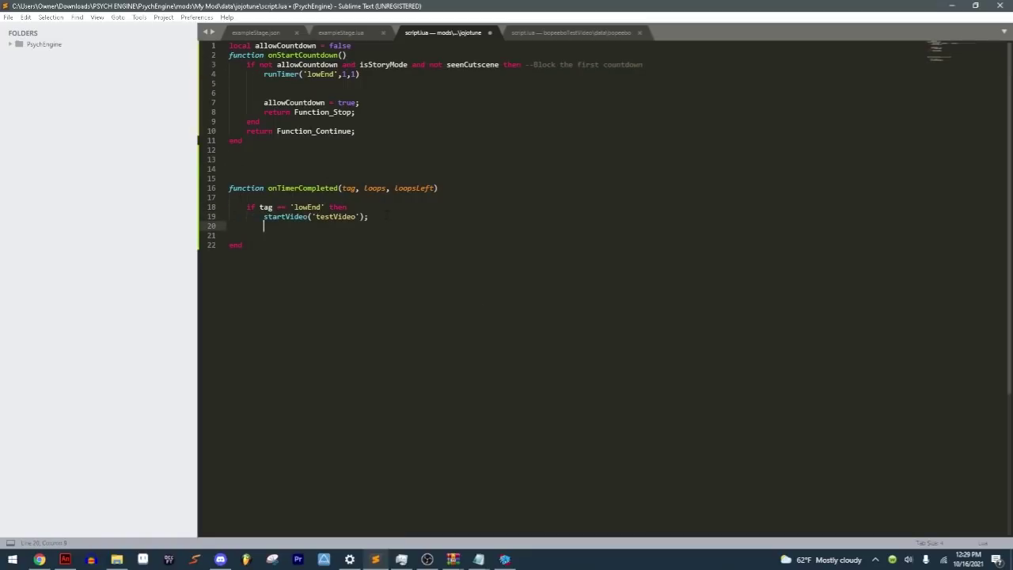
text(end)
key(ctrl+s)
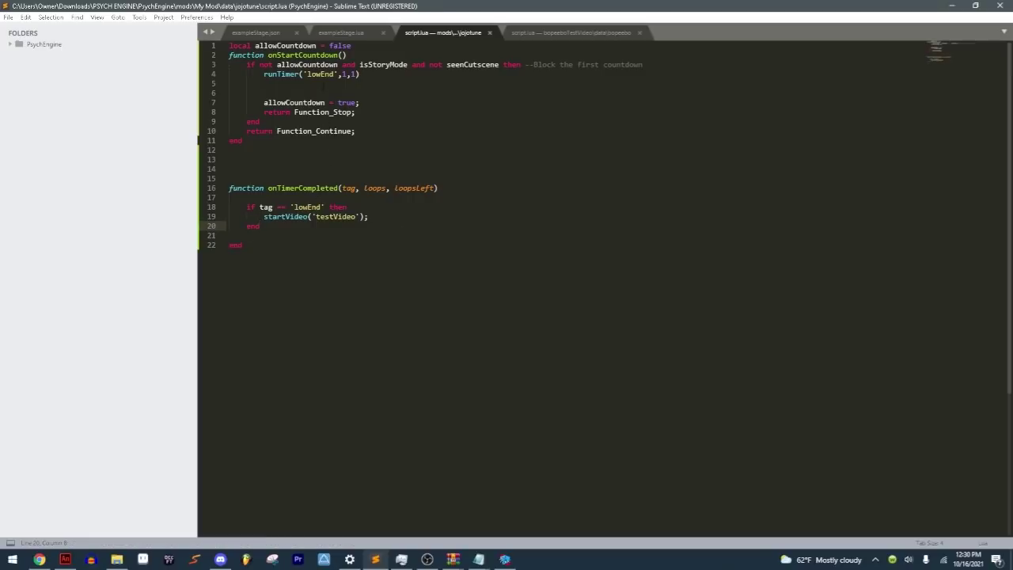
Step: Add the line setProperty('camGame.visible',false) above return Function_Continue in onStartCountdown, separated from the if block by a blank line
click(229, 83)
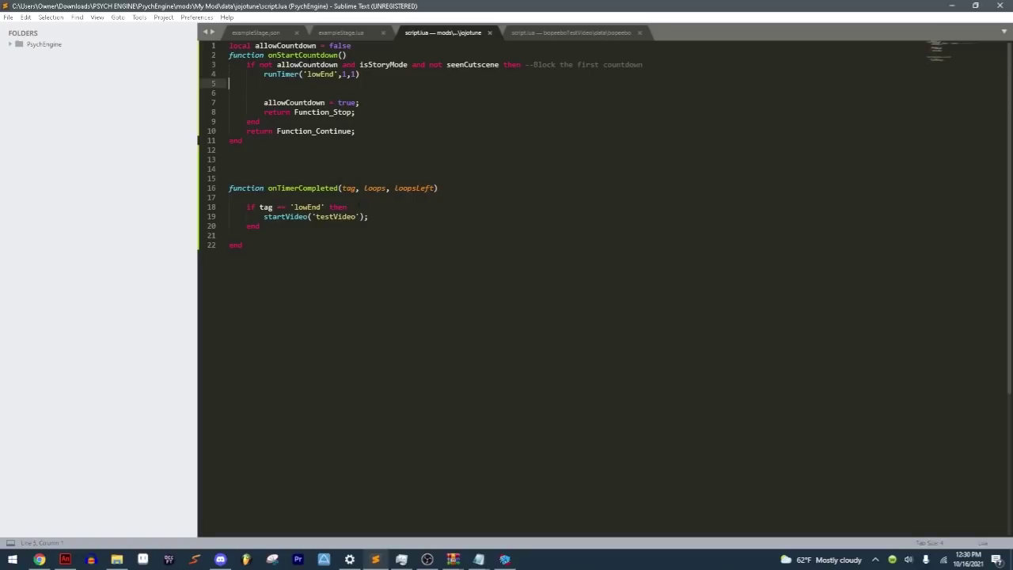
click(334, 122)
key(Return)
key(Return)
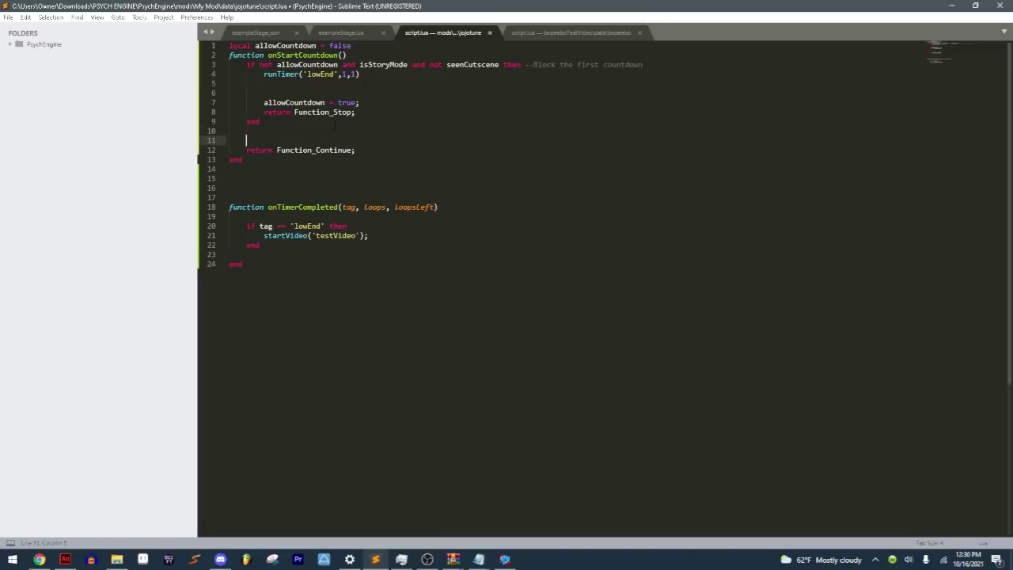
text(setPropert)
text(y()
text(camGame)
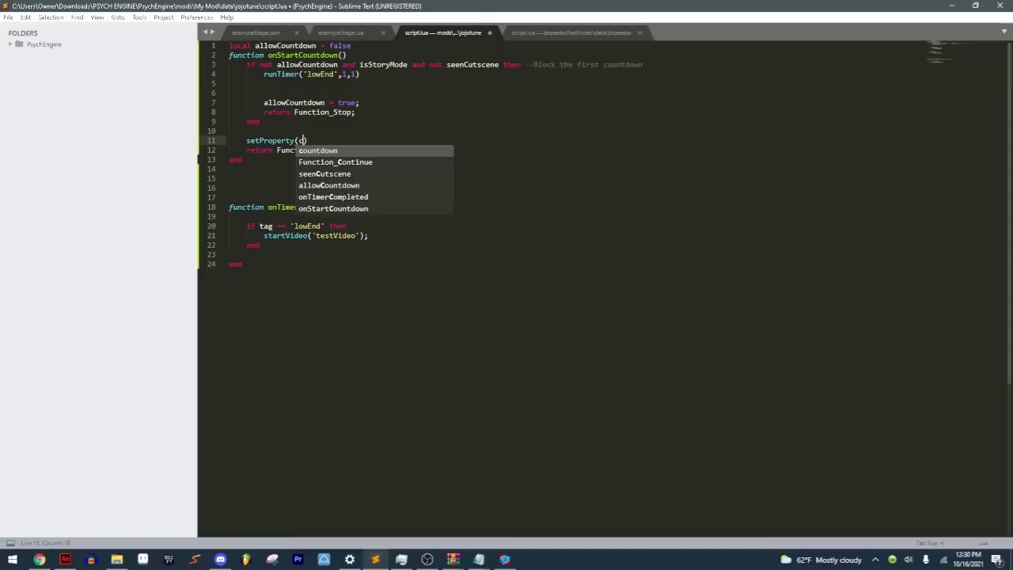
key(BackSpace)
key(BackSpace)
key(BackSpace)
key(BackSpace)
key(BackSpace)
key(BackSpace)
key(BackSpace)
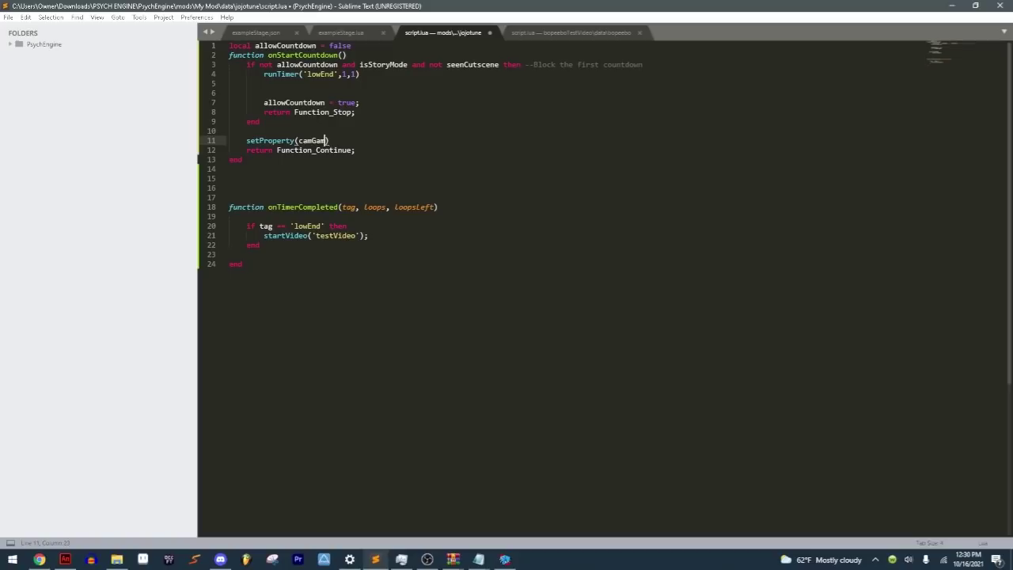
text('camGame)
text(.visib)
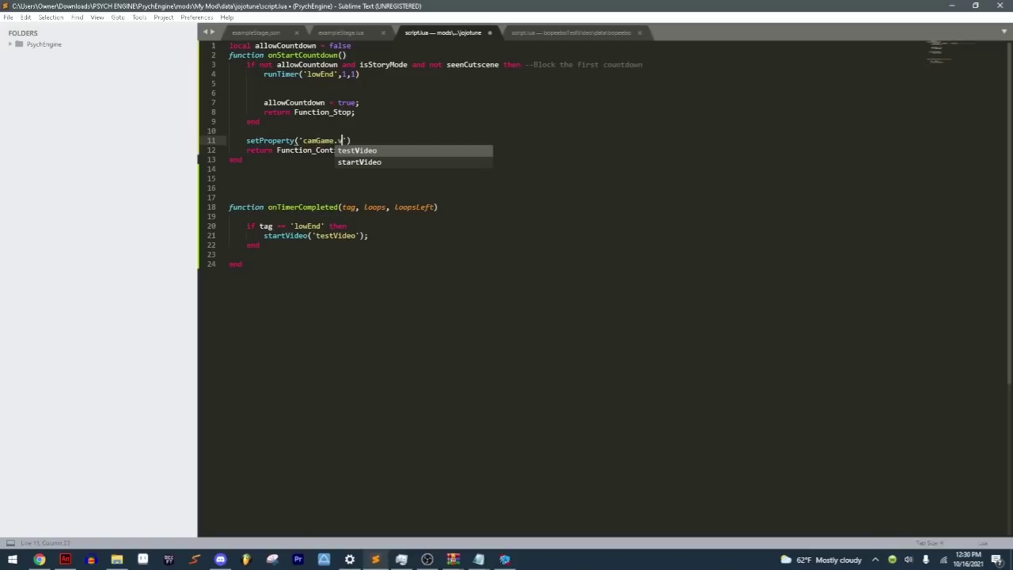
text(le')
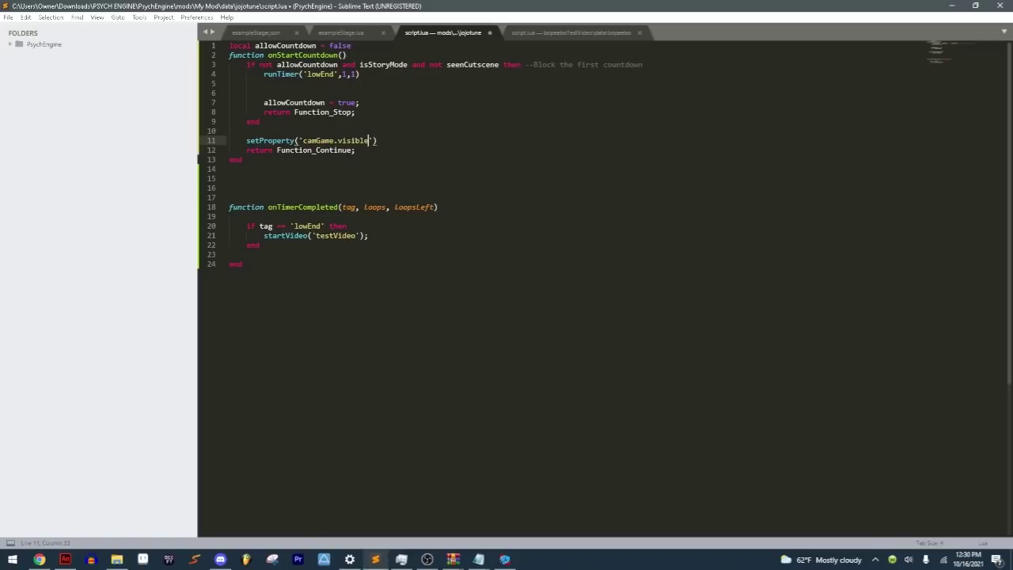
text(,false)
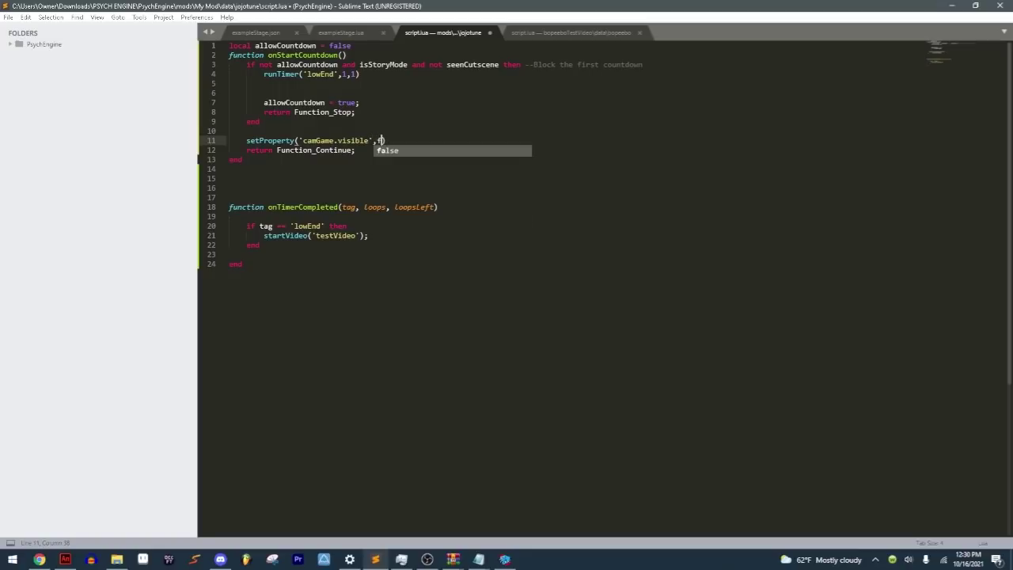
Step: Duplicate the camGame visibility line and change camGame to camHUD in the copy
key(ctrl+shift+d)
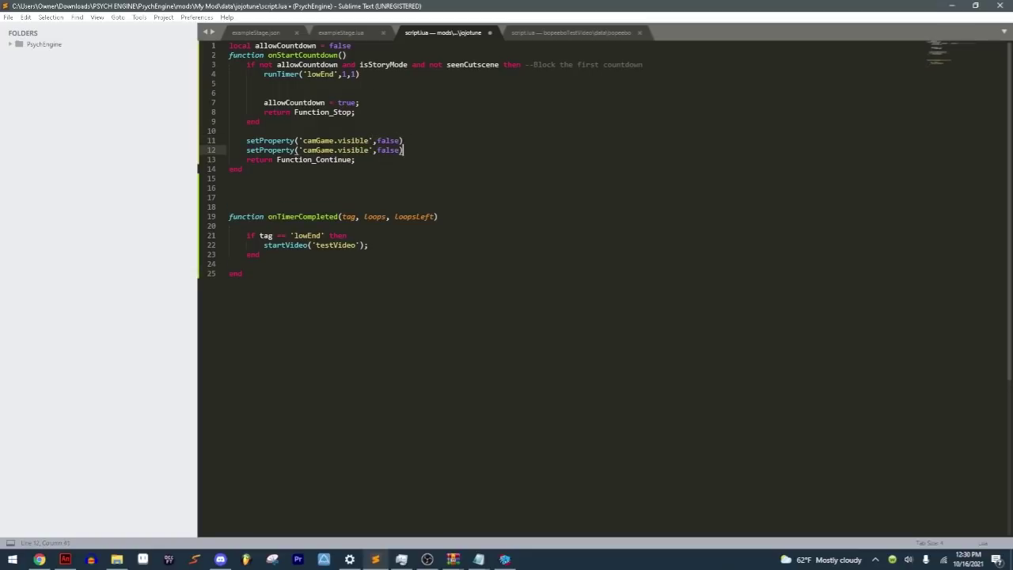
key(shift+Right)
key(shift+Right)
key(shift+Right)
key(shift+Right)
text(HUD)
Step: Move both setProperty lines to the start of the if block, directly above the runTimer call
drag(398, 149, 405, 133)
key(ctrl+x)
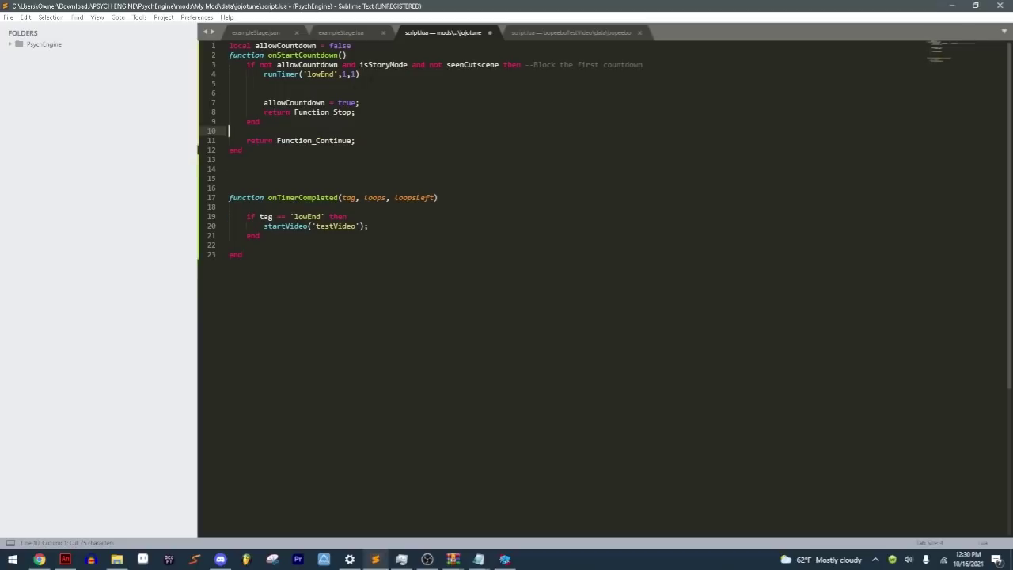
click(667, 65)
key(ctrl+v)
Step: Indent the two setProperty lines to match the runTimer call and save the script
click(246, 74)
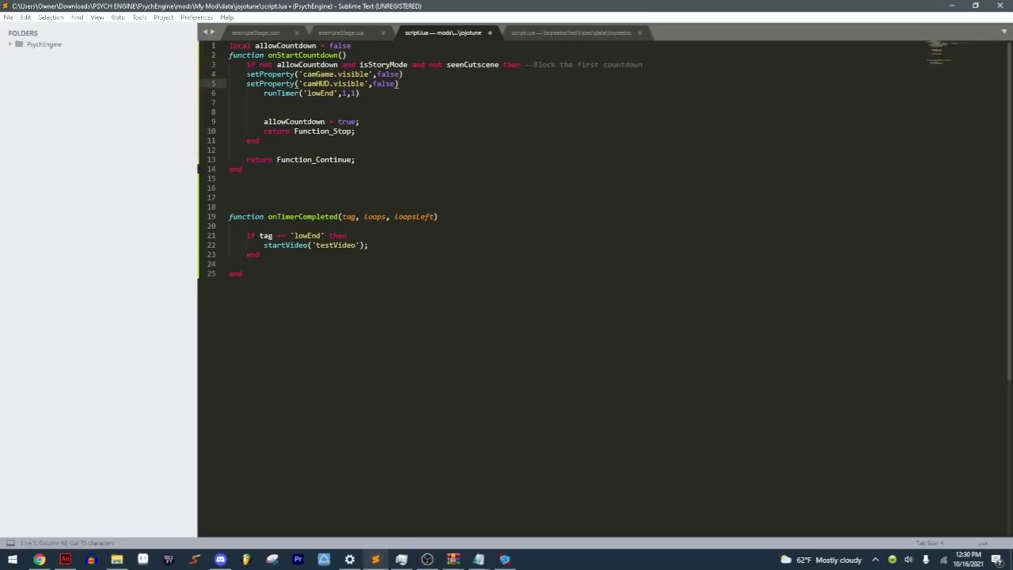
key(Tab)
click(246, 83)
key(Tab)
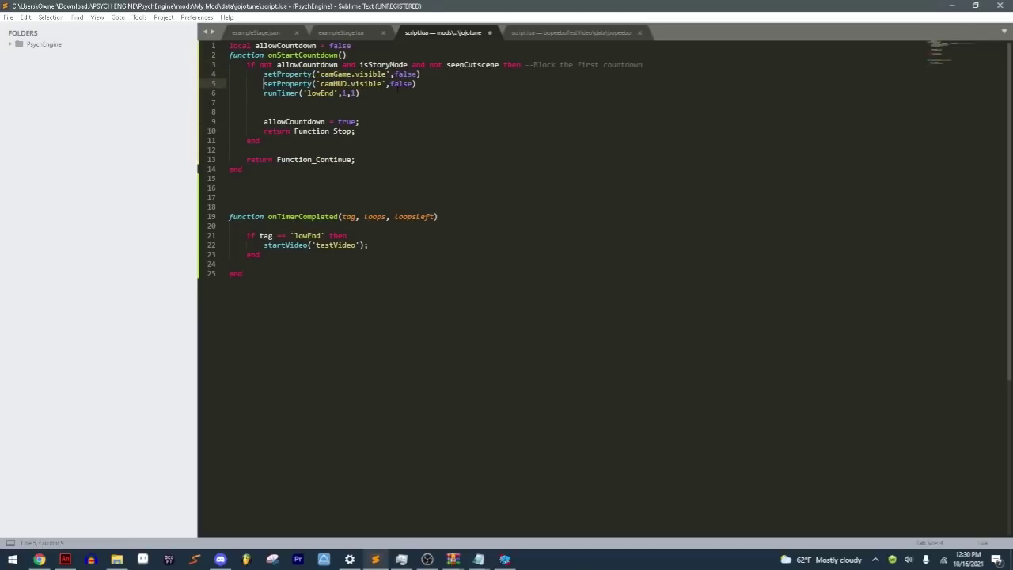
key(ctrl+s)
Step: Paste a copy of the camGame and camHUD setProperty lines below the if block's end in onStartCountdown
click(333, 140)
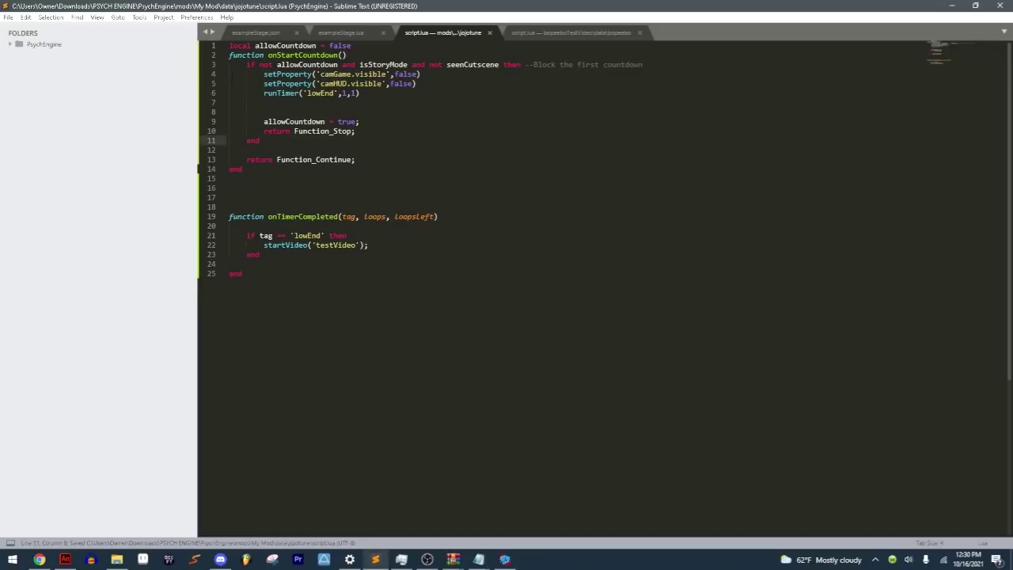
key(Return)
key(ctrl+v)
click(267, 130)
click(273, 178)
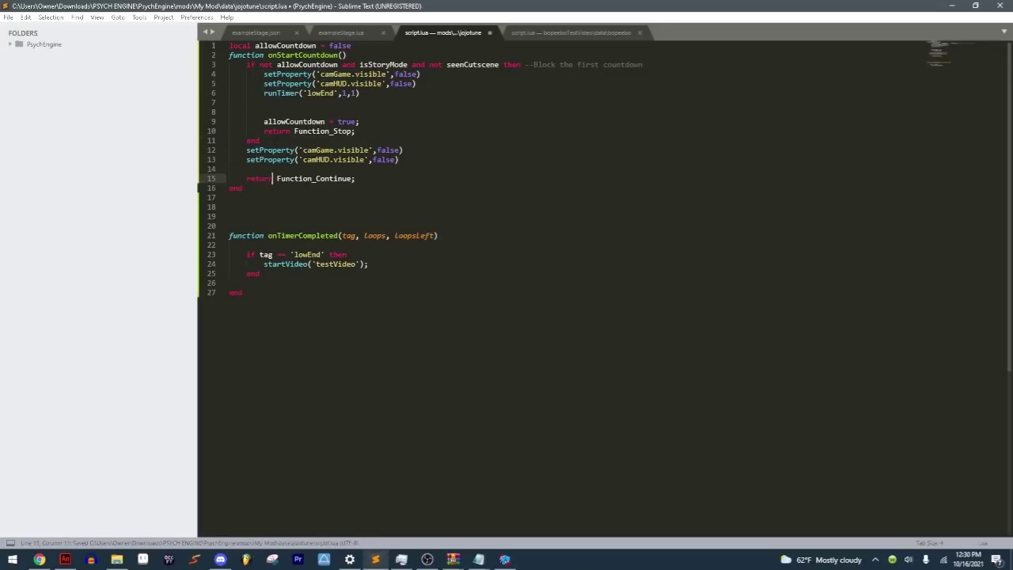
Step: Set the camGame.visible and camHUD.visible properties below the if block to true and save the script
click(266, 131)
click(267, 150)
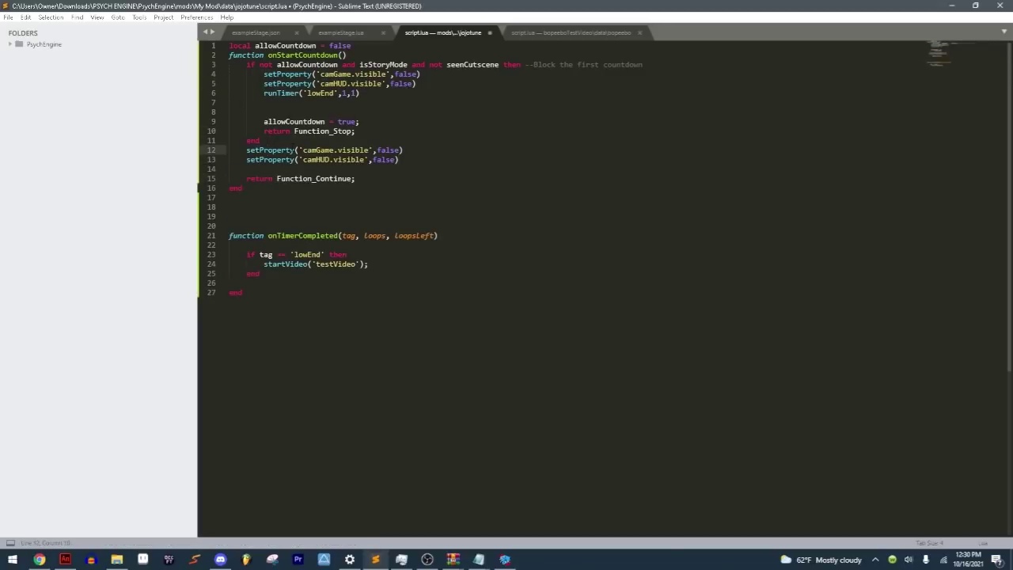
click(292, 149)
double_click(389, 150)
text(f)
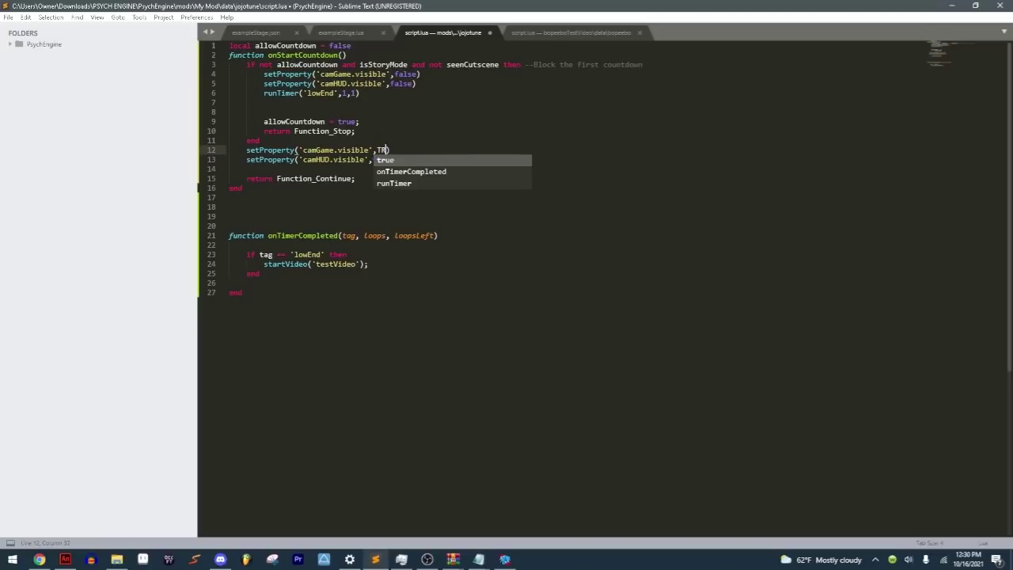
key(BackSpace)
text(true)
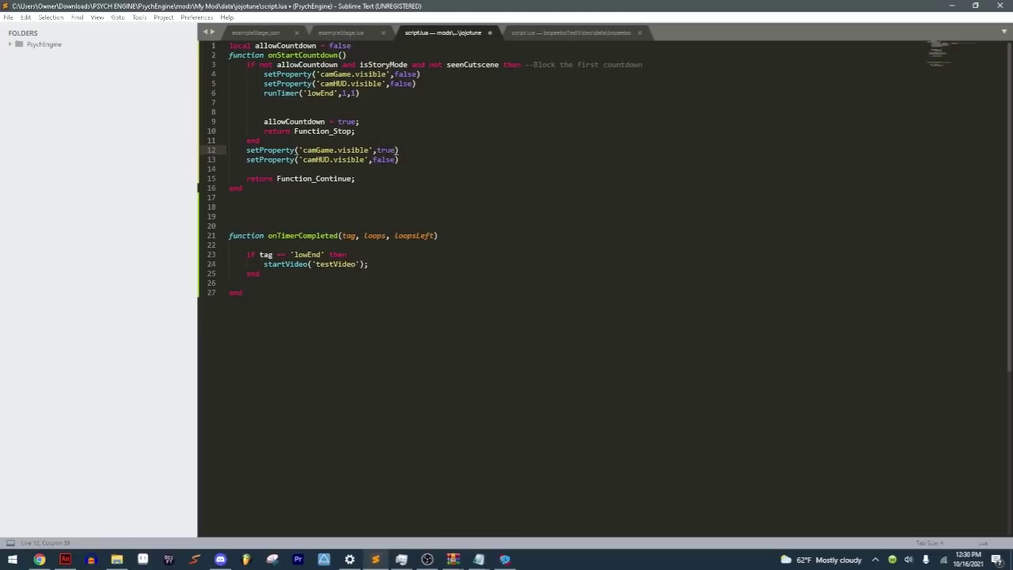
double_click(383, 159)
text(true)
key(ctrl+s)
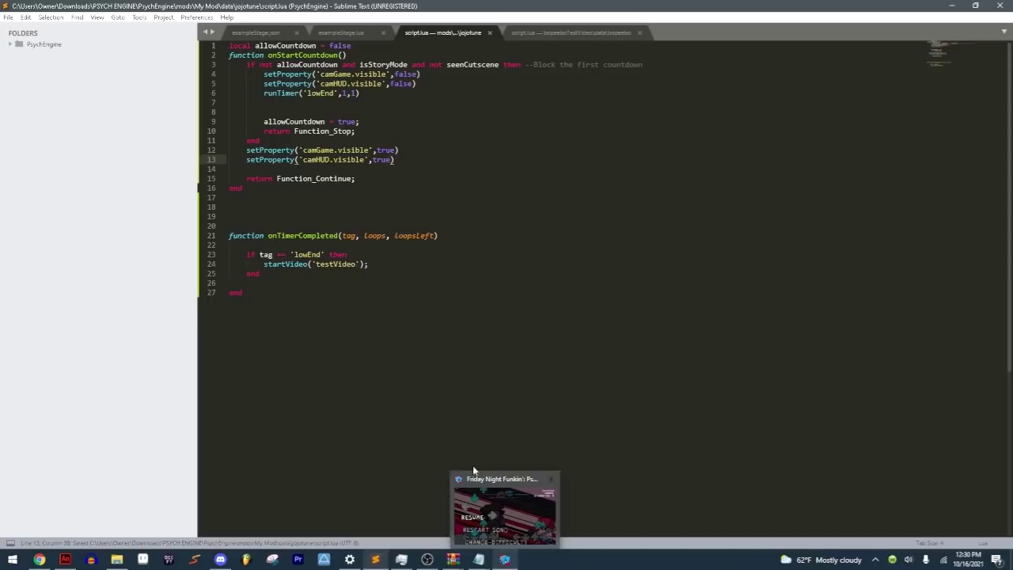
Step: Switch to the Psych Engine game and exit the paused Jojotune song to the menu
key(Down)
key(Down)
key(Down)
key(Down)
key(Down)
key(Down)
key(Down)
key(Down)
key(Down)
key(Down)
click(504, 558)
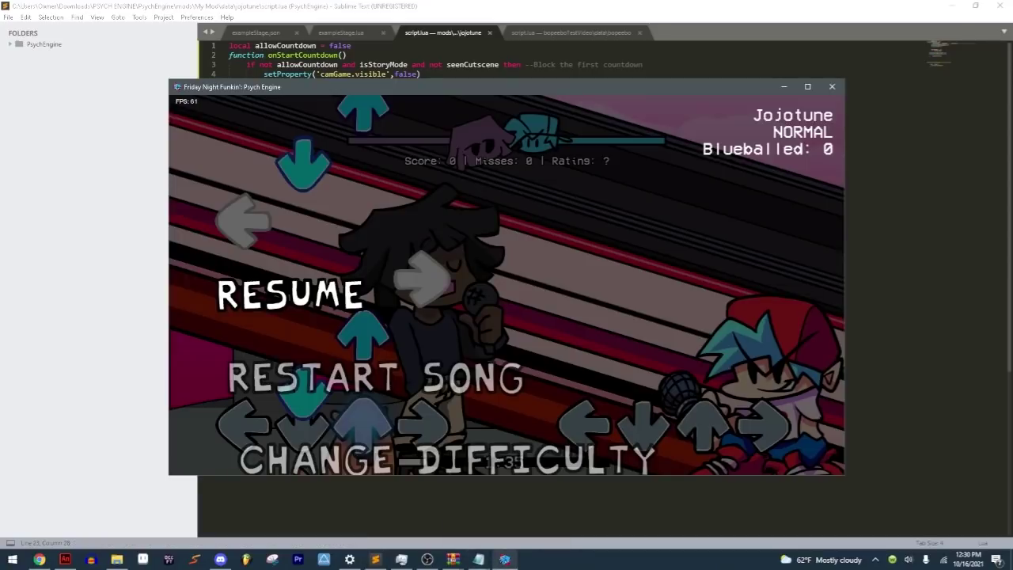
key(Down)
key(Down)
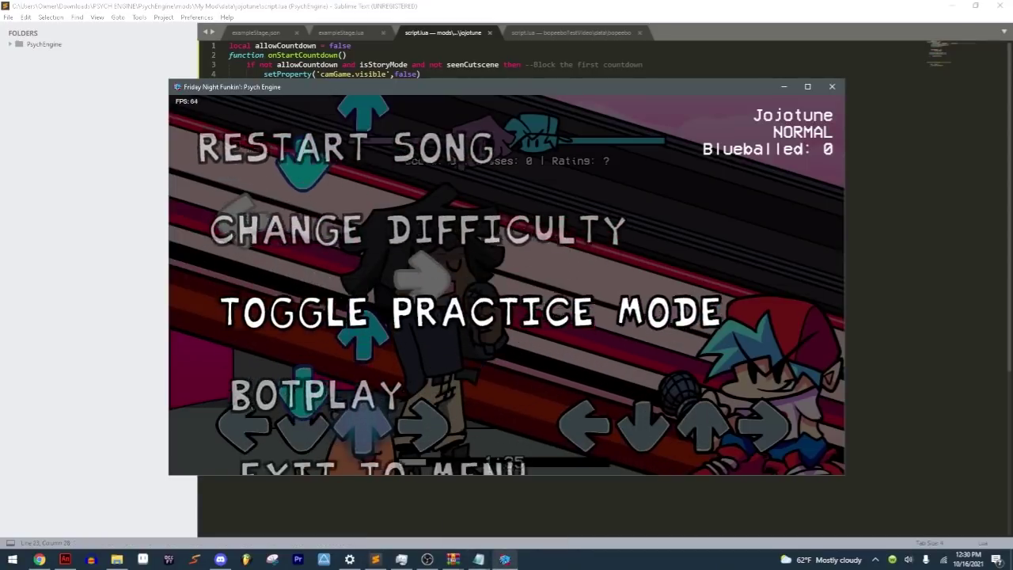
key(Down)
key(Down)
key(Down)
key(Return)
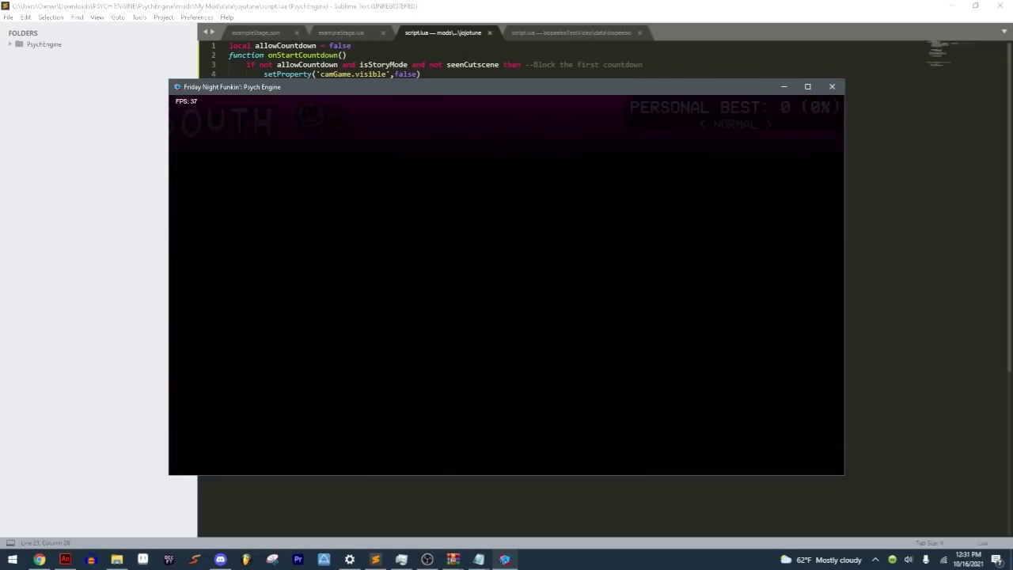
Step: Start the Jojotune week from story mode on Normal difficulty to test the cutscene script
key(Return)
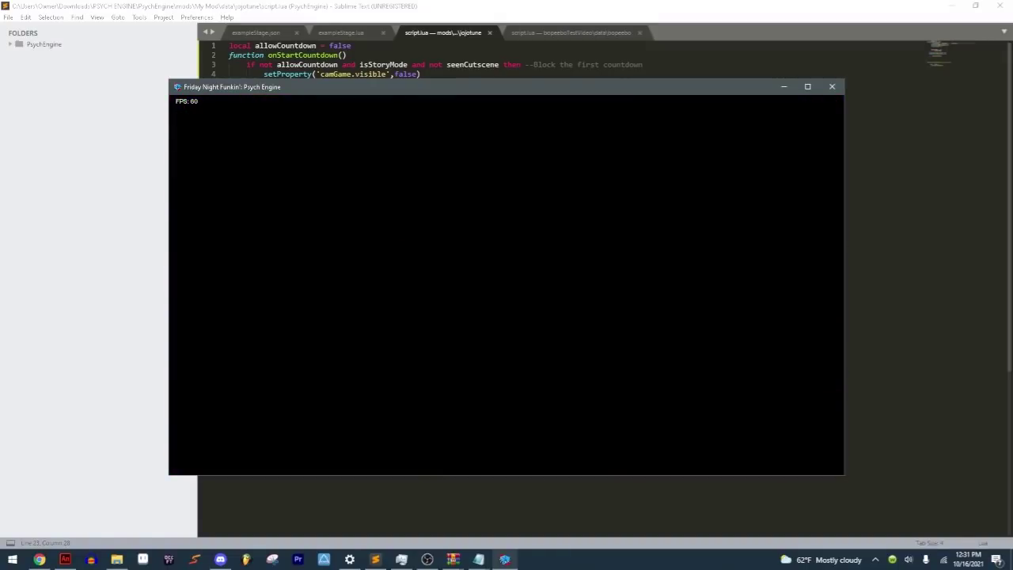
key(Return)
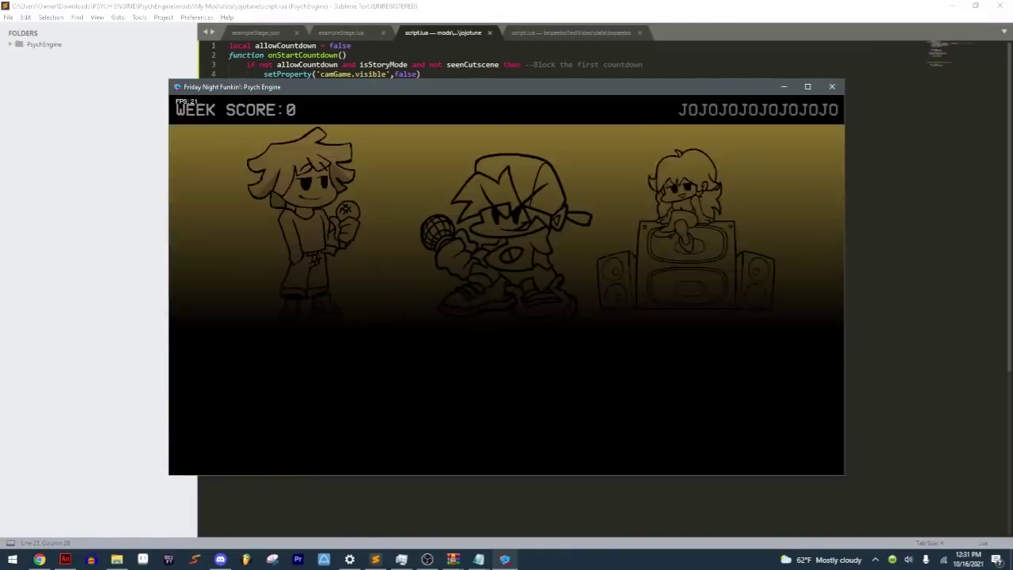
key(Right)
key(Left)
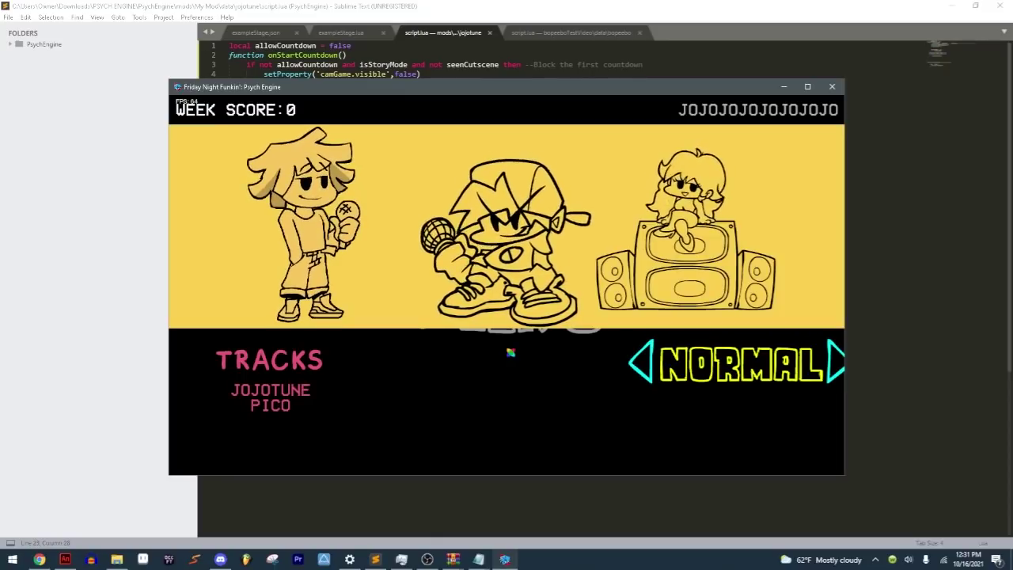
key(Return)
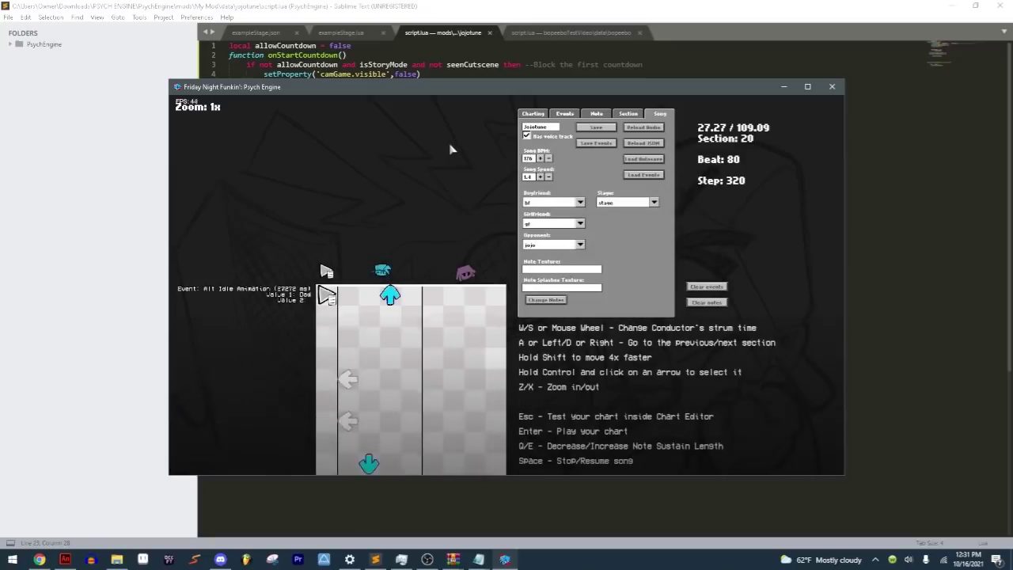
Step: Set the chart's stage to exampleStage and save the chart over jojotune.json in My Mod's data/jojotune folder
click(618, 204)
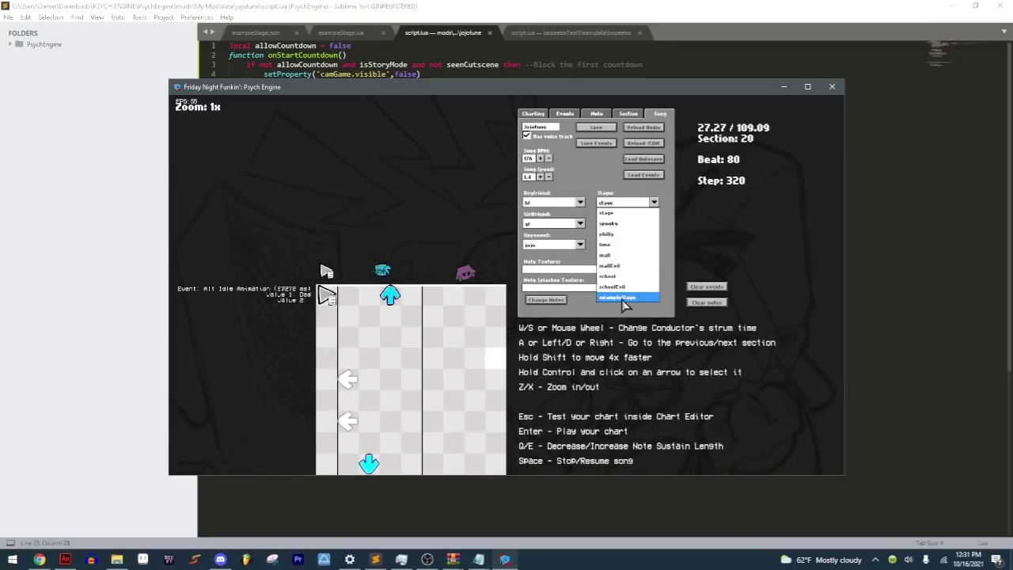
click(625, 305)
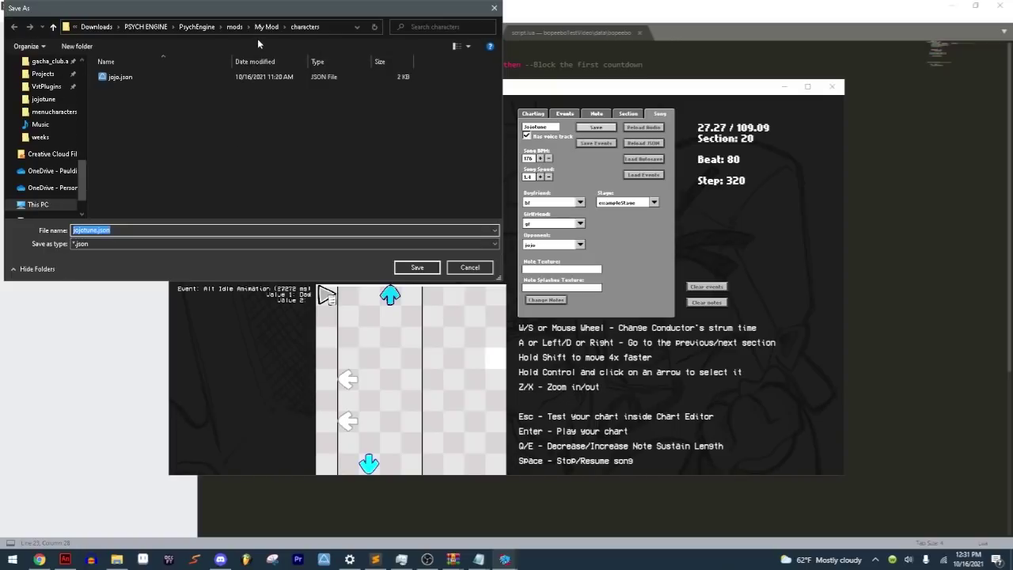
click(266, 26)
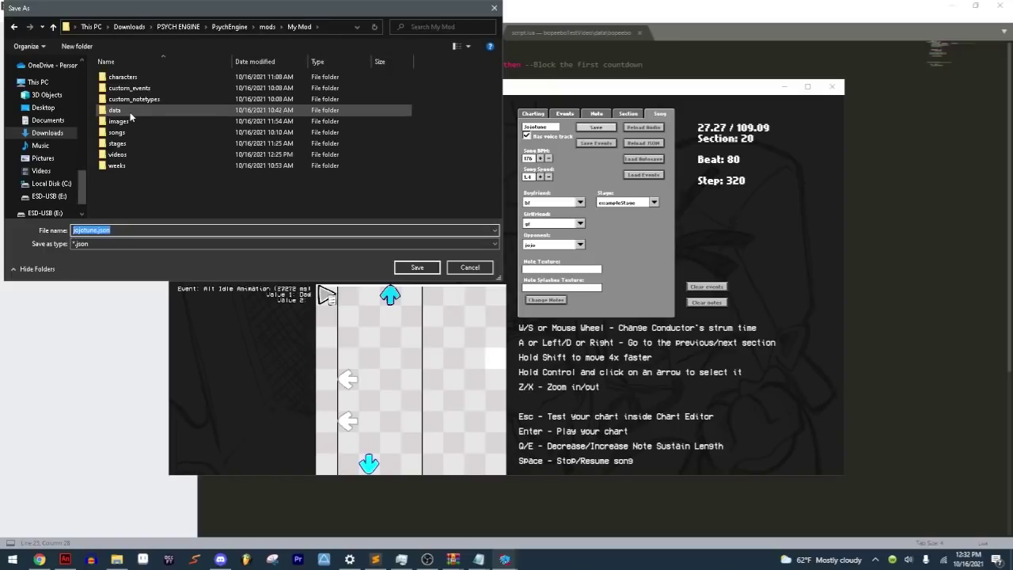
double_click(130, 111)
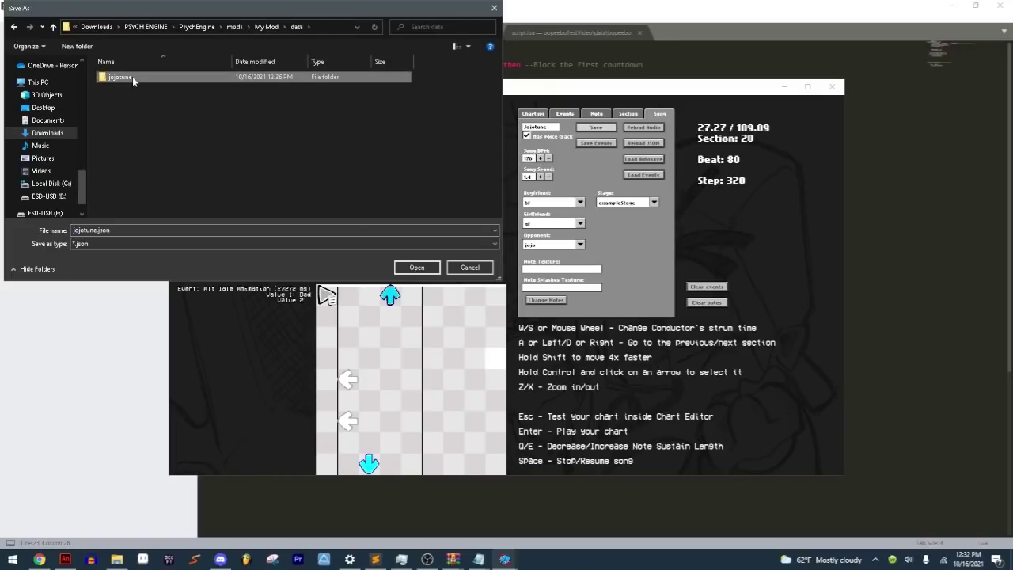
double_click(132, 76)
click(174, 87)
click(417, 267)
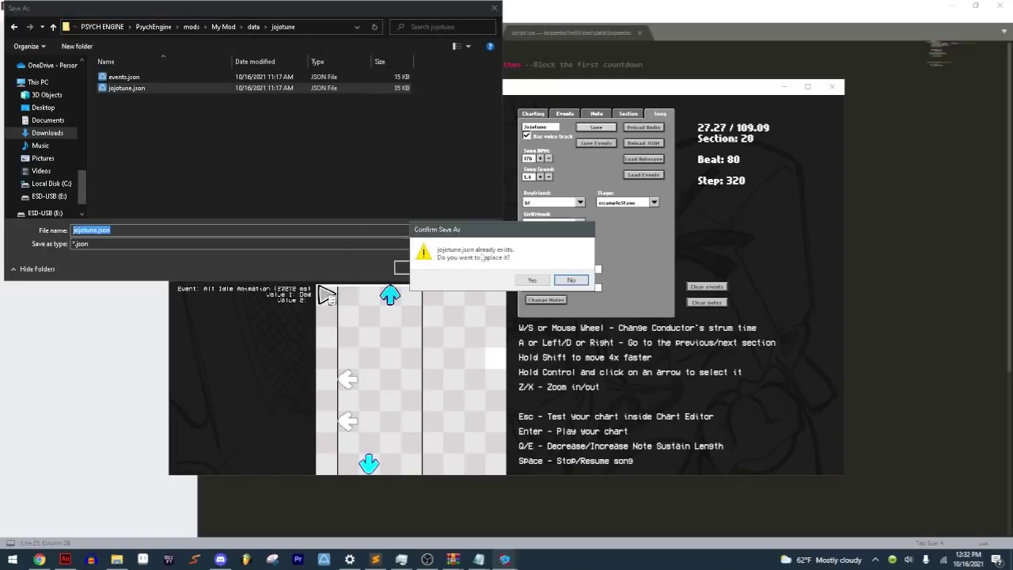
click(572, 280)
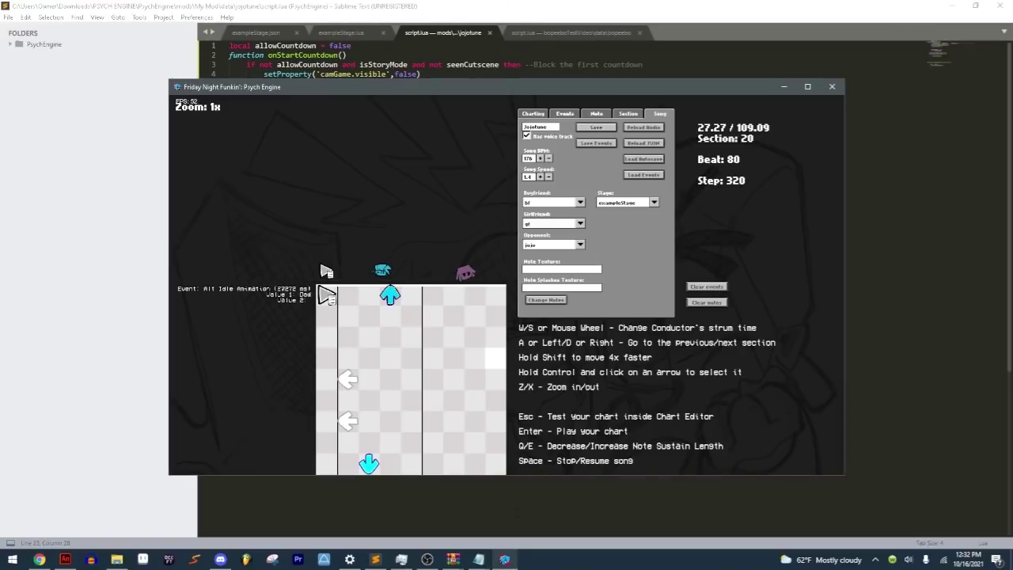
Step: Playtest the Jojotune chart from the chart editor, pause the song and switch to OBS
click(427, 560)
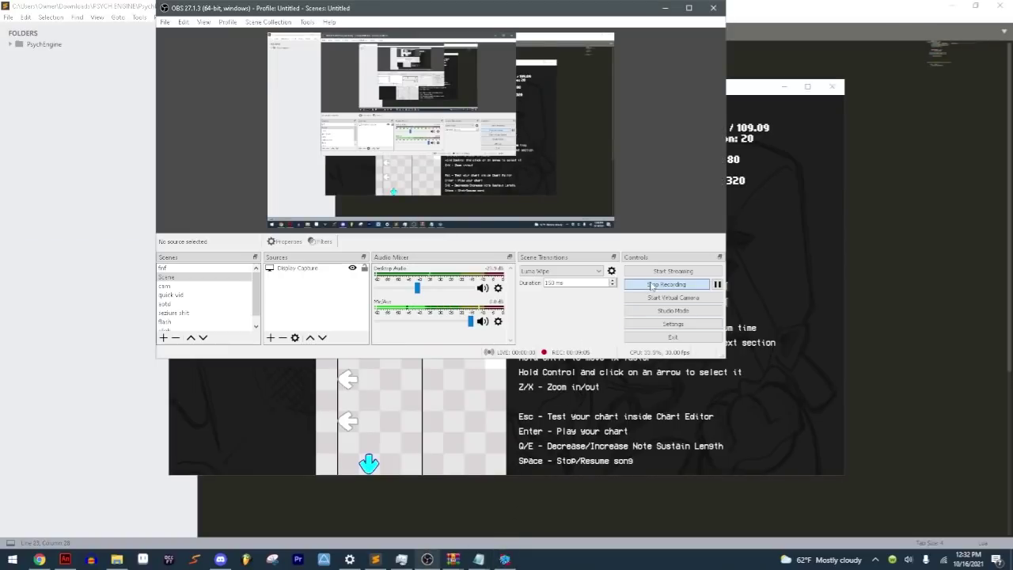
click(763, 269)
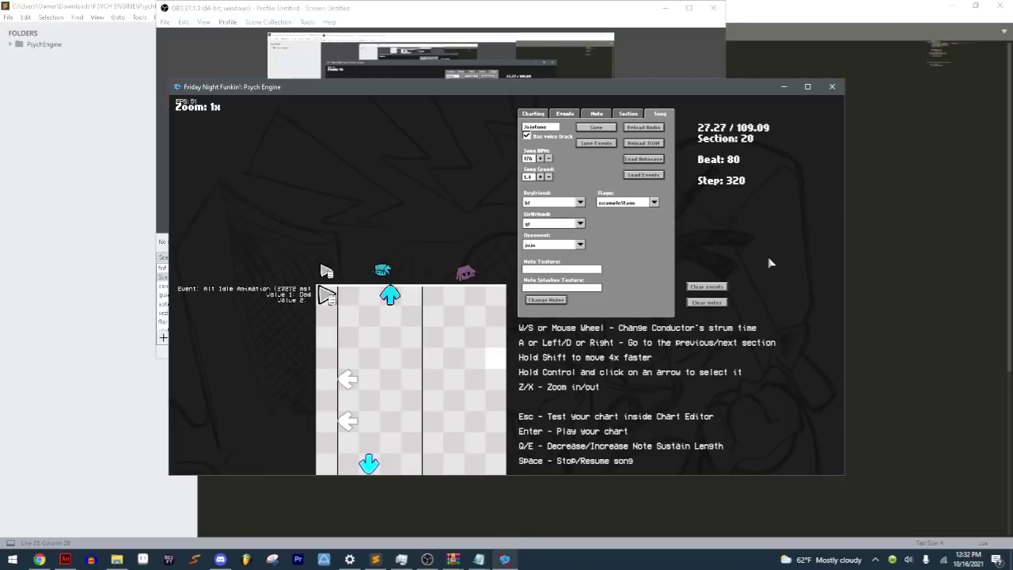
key(Return)
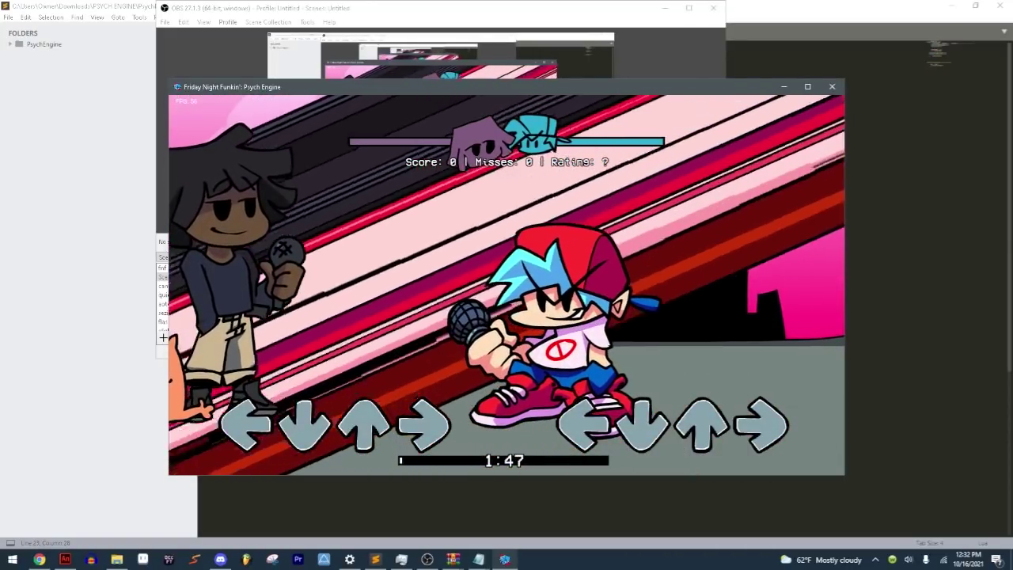
key(Return)
click(427, 559)
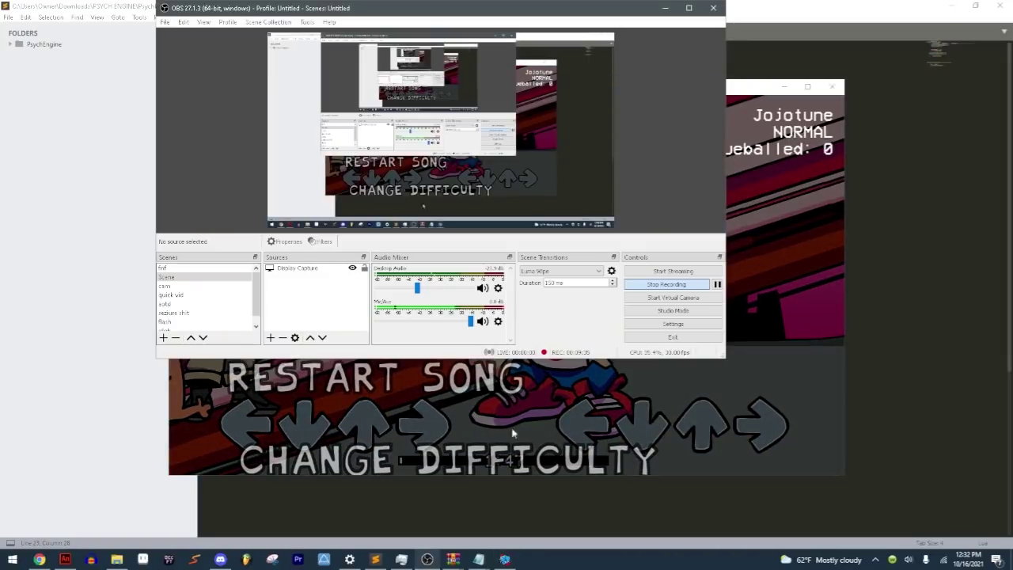